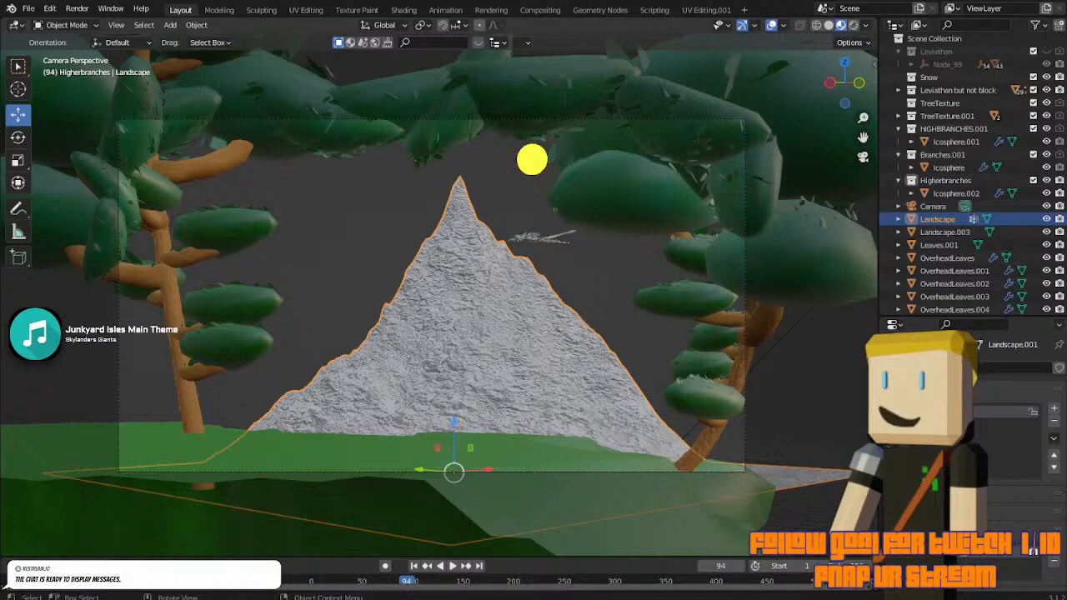
pyautogui.click(663, 315)
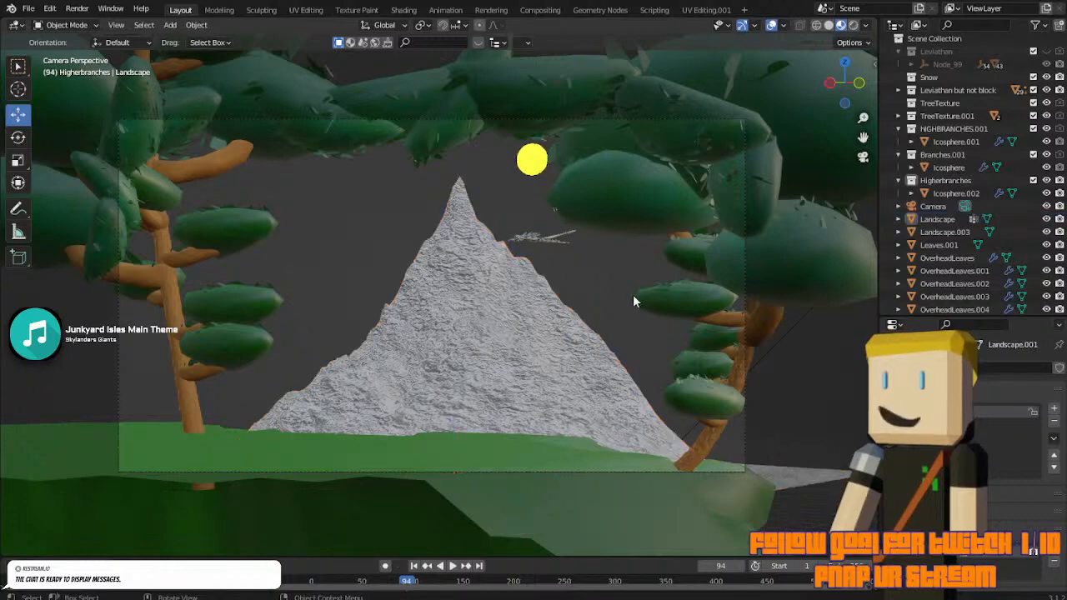
pyautogui.click(634, 295)
pyautogui.click(580, 275)
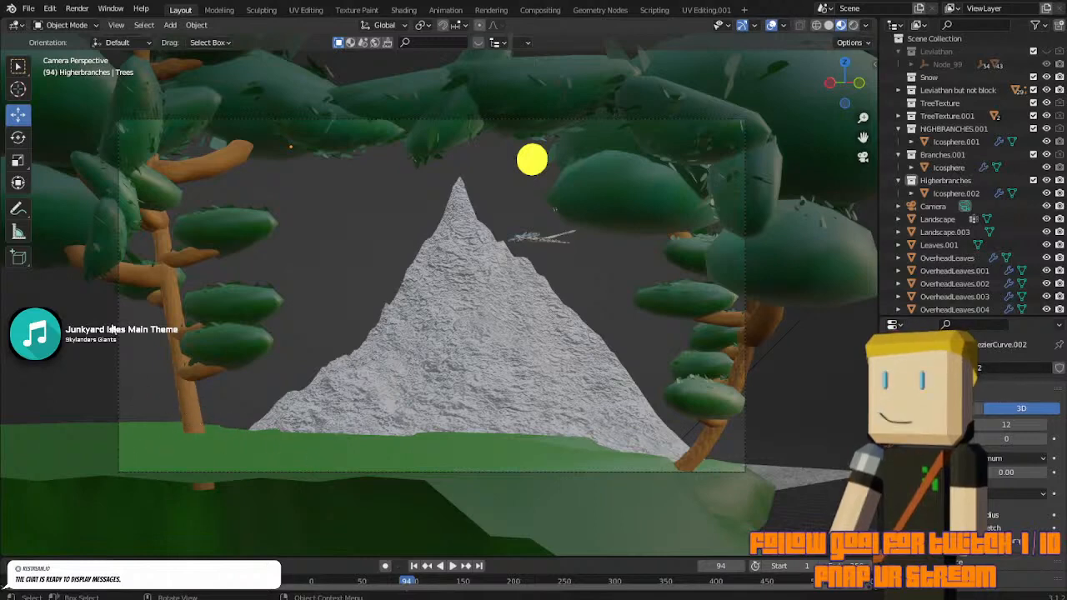
# Sketch two annotation strokes flaring from the base of the left tree trunk and undo them, returning to the Select tool.
pyautogui.hotkey('shift', 'space')
pyautogui.press('d')
pyautogui.moveTo(202, 417); pyautogui.dragTo(259, 443)
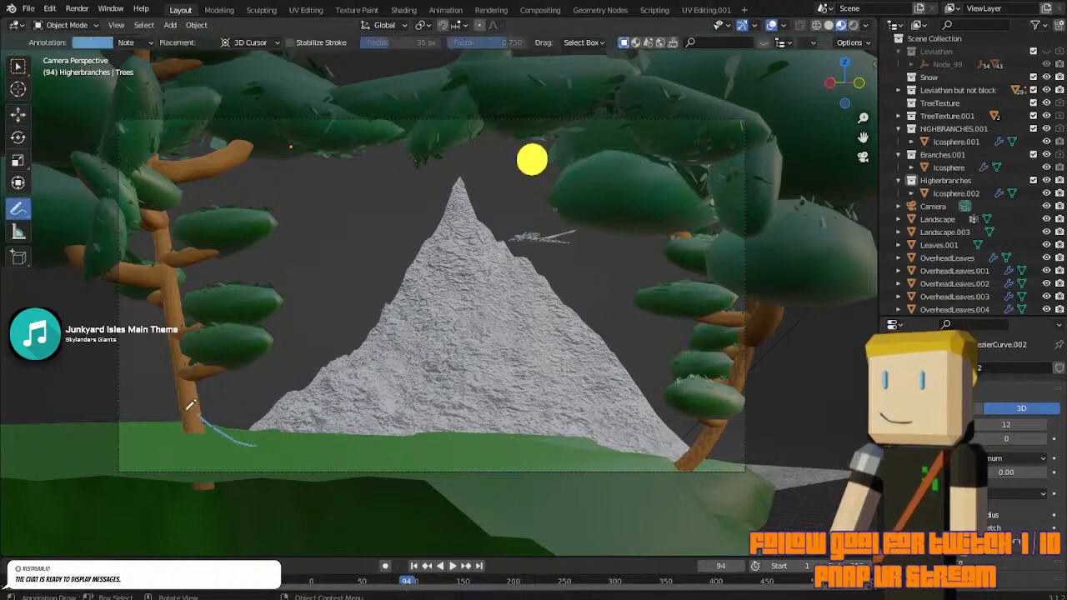
pyautogui.moveTo(143, 451); pyautogui.dragTo(204, 408)
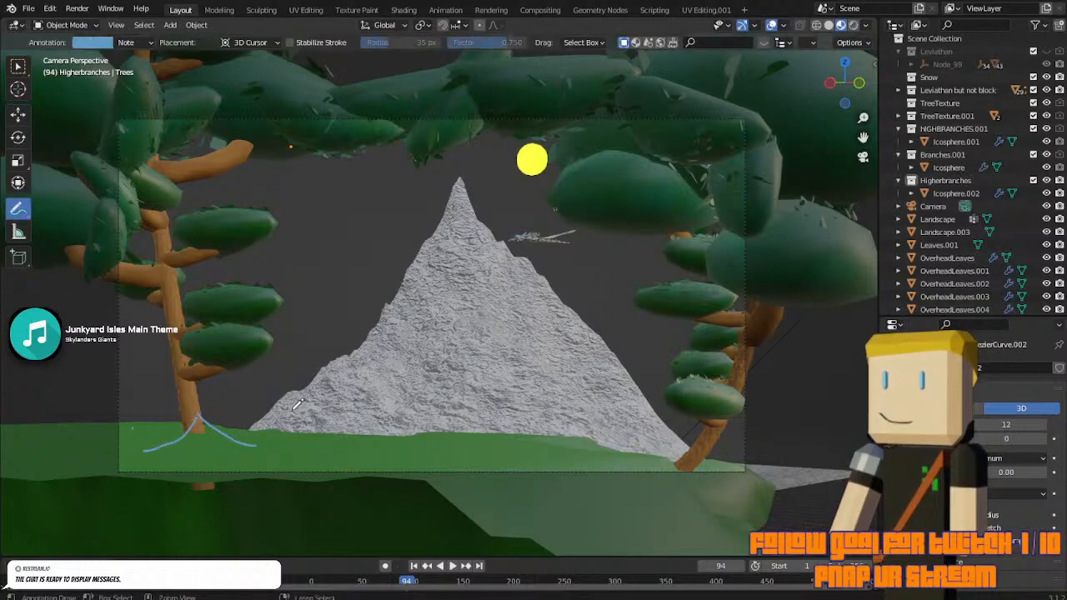
pyautogui.hotkey('ctrl', 'z')
pyautogui.hotkey('ctrl', 'z')
pyautogui.click(20, 65)
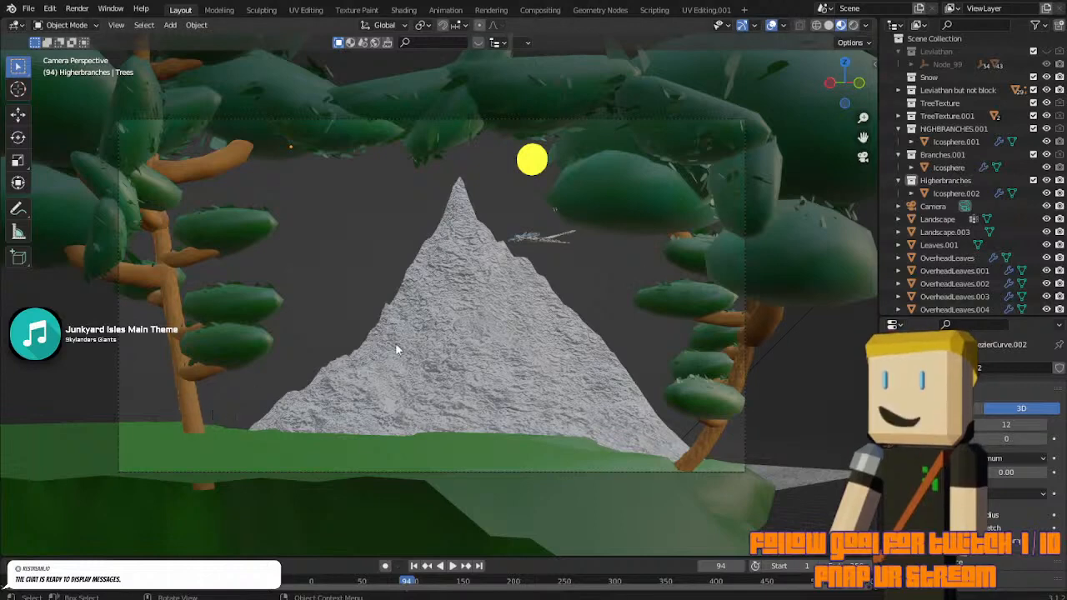
# Add an ico sphere mesh with 2 subdivisions and a 1 m radius to the scene.
pyautogui.hotkey('shift', 'a')
pyautogui.moveTo(349, 343)
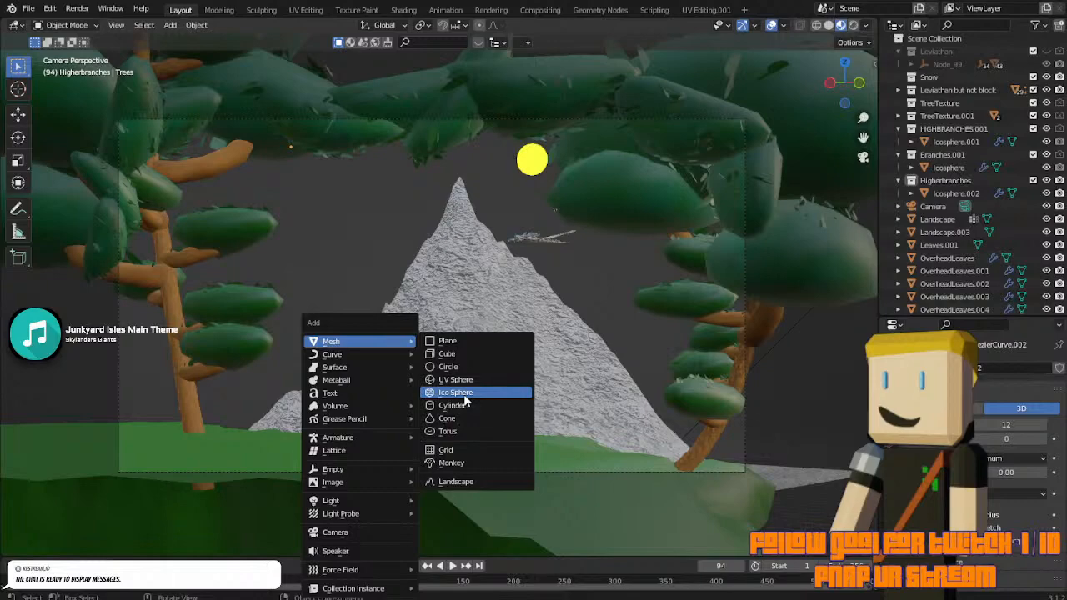
pyautogui.click(464, 399)
pyautogui.moveTo(464, 398); pyautogui.dragTo(543, 371, button='middle')
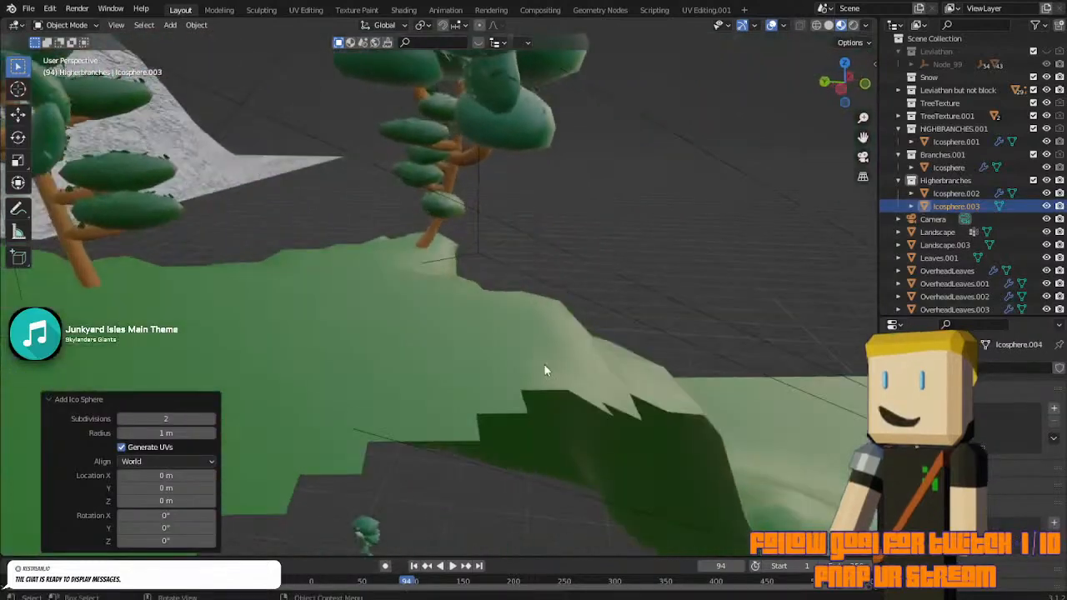
pyautogui.scroll(-5, 543, 365)
# Try to select the new ico sphere above the trees, and undo its addition.
pyautogui.click(307, 203)
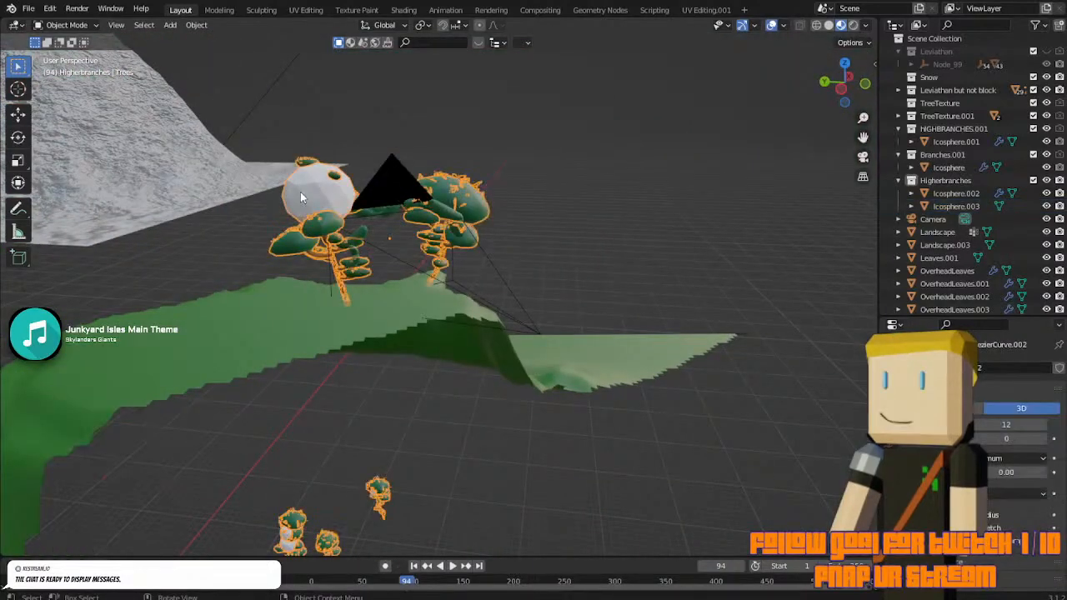
pyautogui.click(276, 196)
pyautogui.keyDown('shift'); pyautogui.click(292, 200); pyautogui.keyUp('shift')
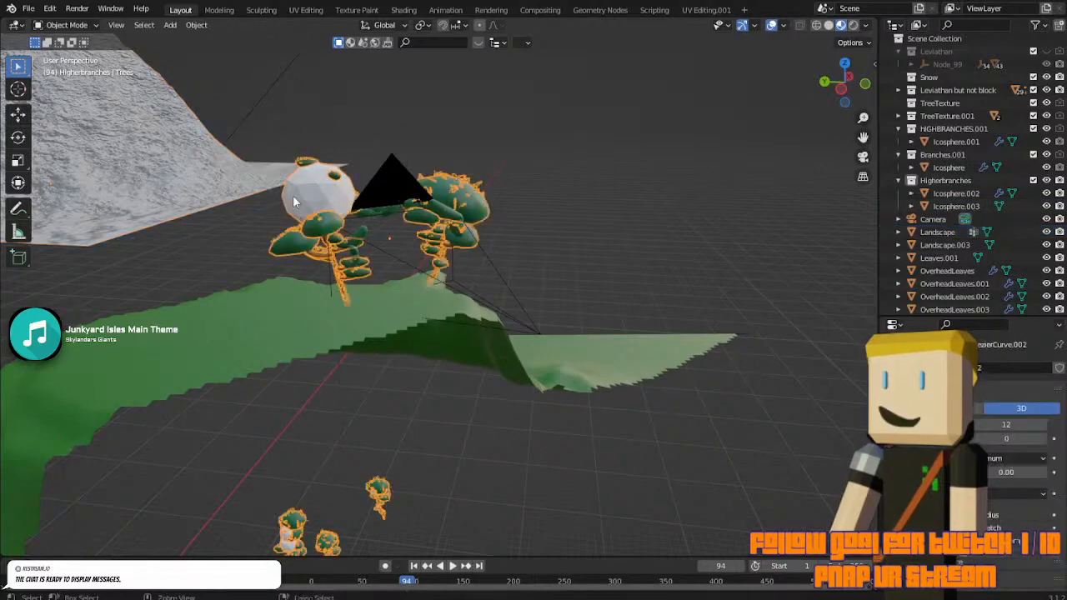
pyautogui.keyDown('shift'); pyautogui.click(292, 201); pyautogui.keyUp('shift')
pyautogui.click(292, 195)
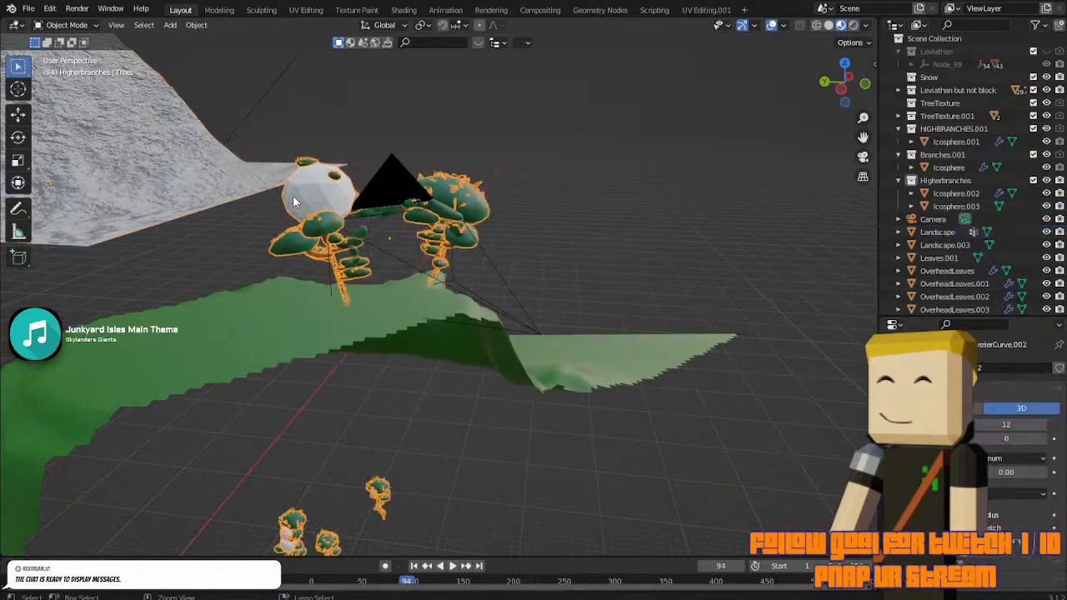
pyautogui.click(344, 297)
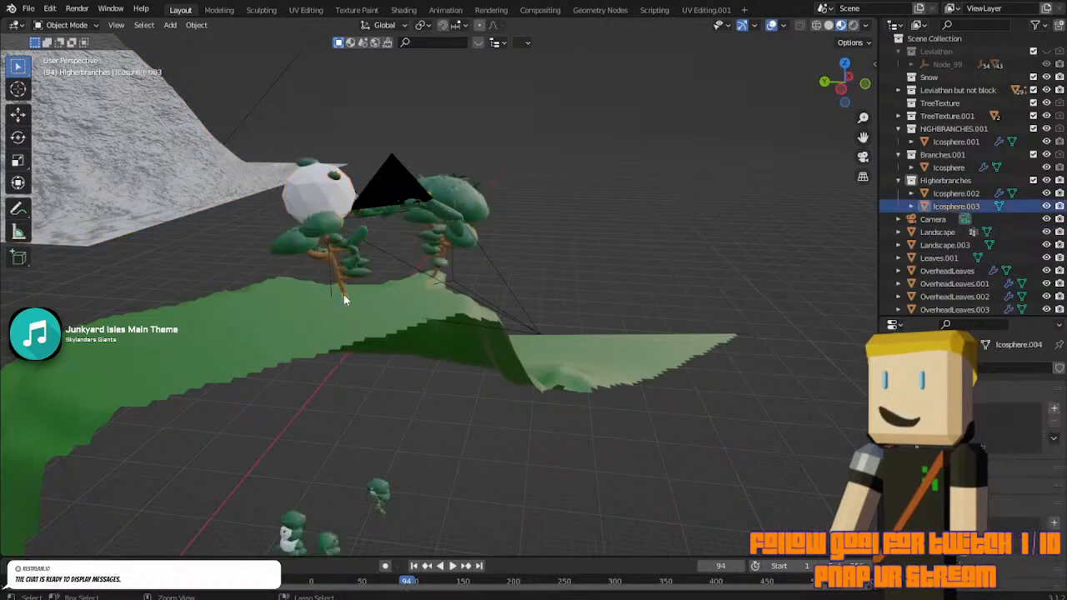
pyautogui.hotkey('ctrl', 'z')
# Try adding the ico sphere once more from the other side of the trees, and undo it.
pyautogui.moveTo(344, 295); pyautogui.dragTo(603, 231, button='middle')
pyautogui.hotkey('shift', 'a')
pyautogui.moveTo(543, 289)
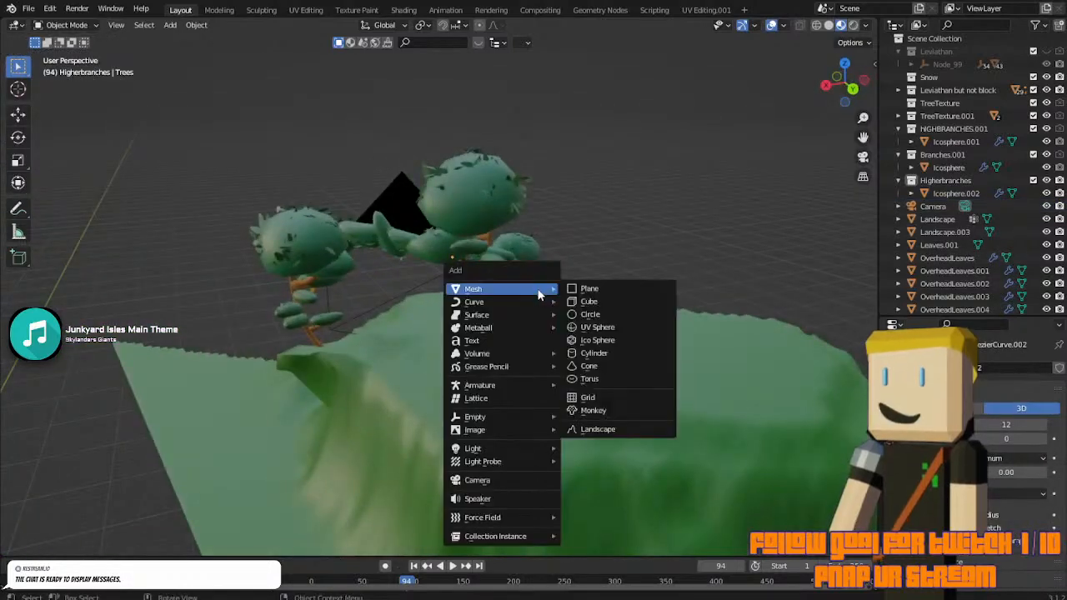
pyautogui.click(610, 341)
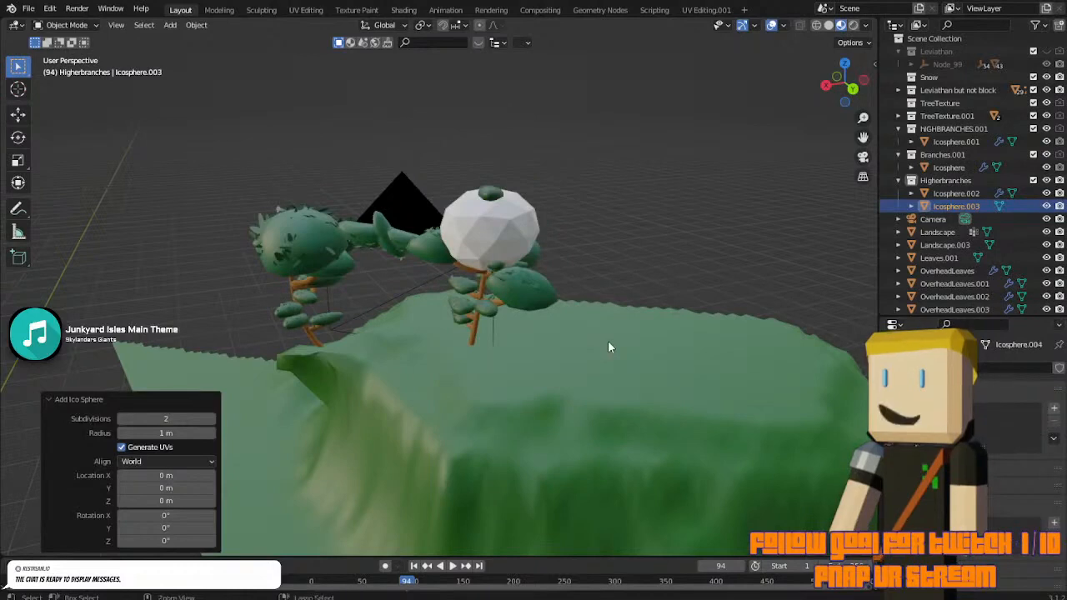
pyautogui.hotkey('ctrl', 'z')
# Add an ico sphere at the 3D cursor and move it out of the Higherbranches collection into the Scene Collection.
pyautogui.scroll(-6, 608, 340)
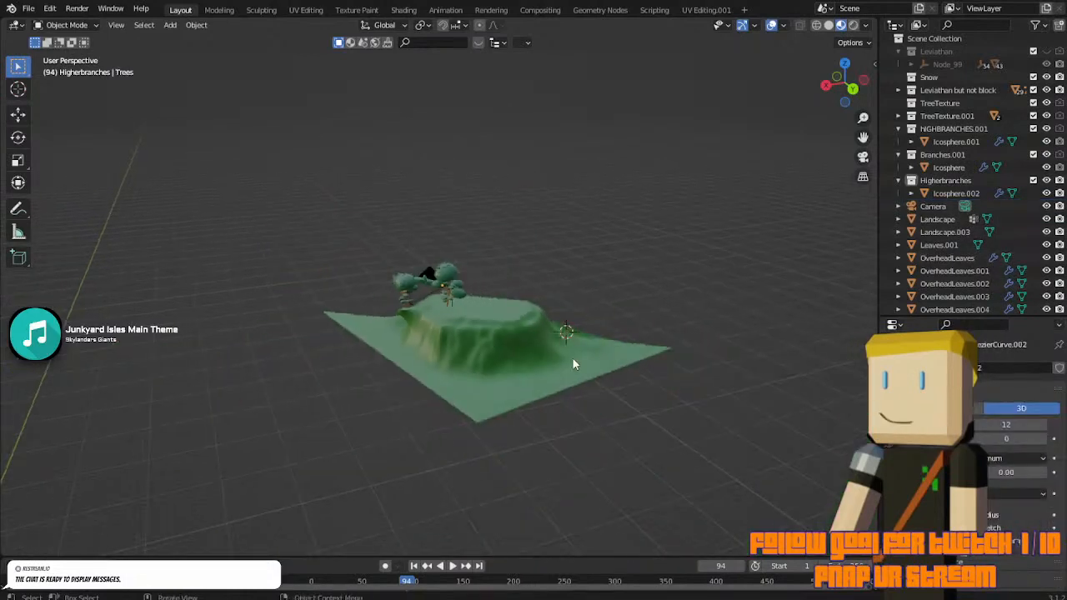
pyautogui.hotkey('shift', 'a')
pyautogui.moveTo(572, 343)
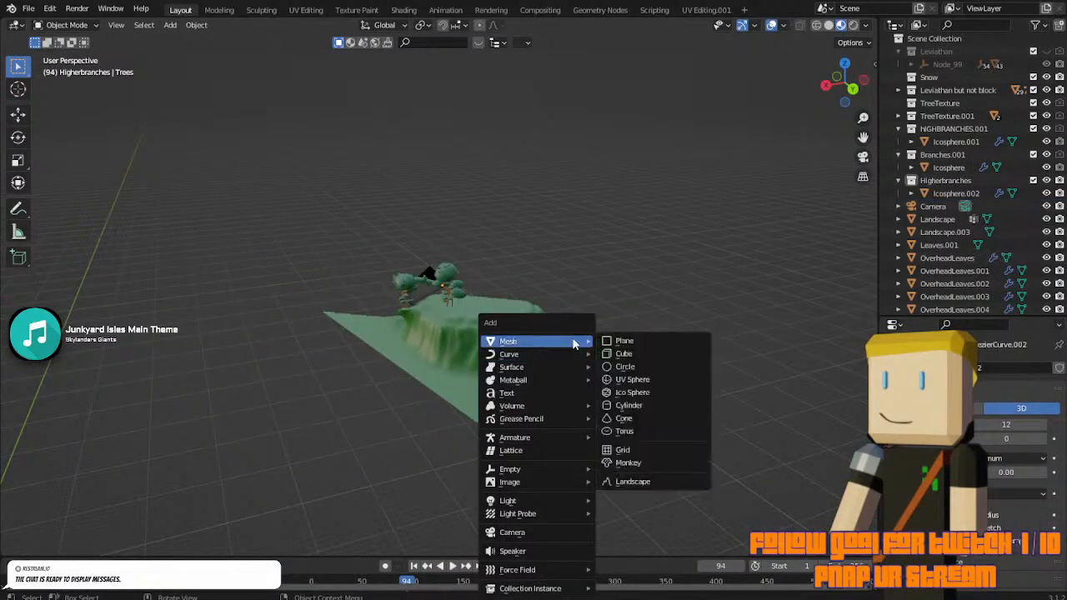
pyautogui.click(638, 393)
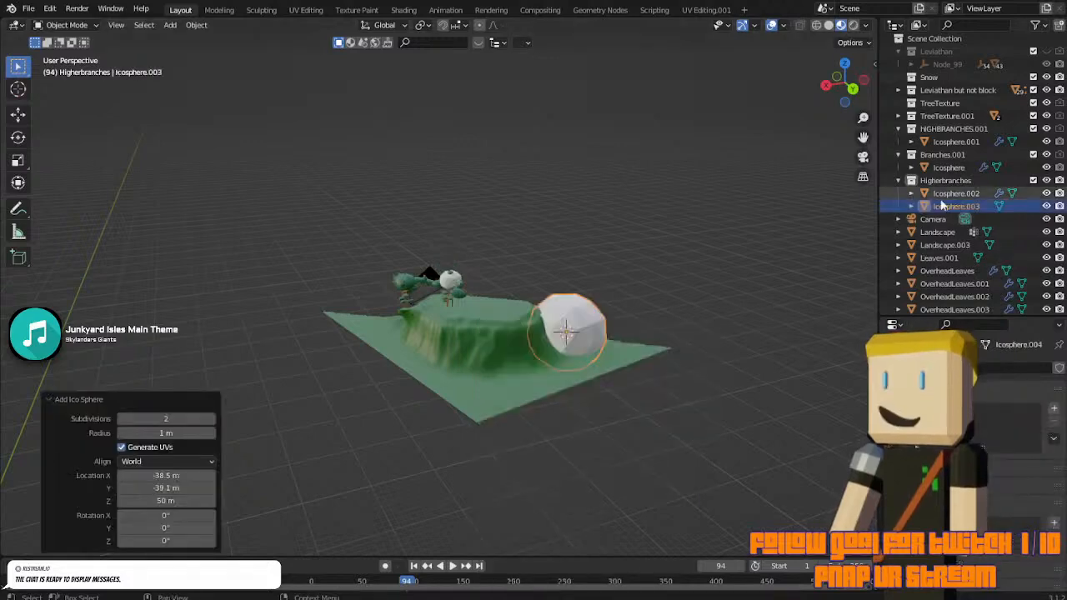
pyautogui.moveTo(980, 211); pyautogui.dragTo(934, 39)
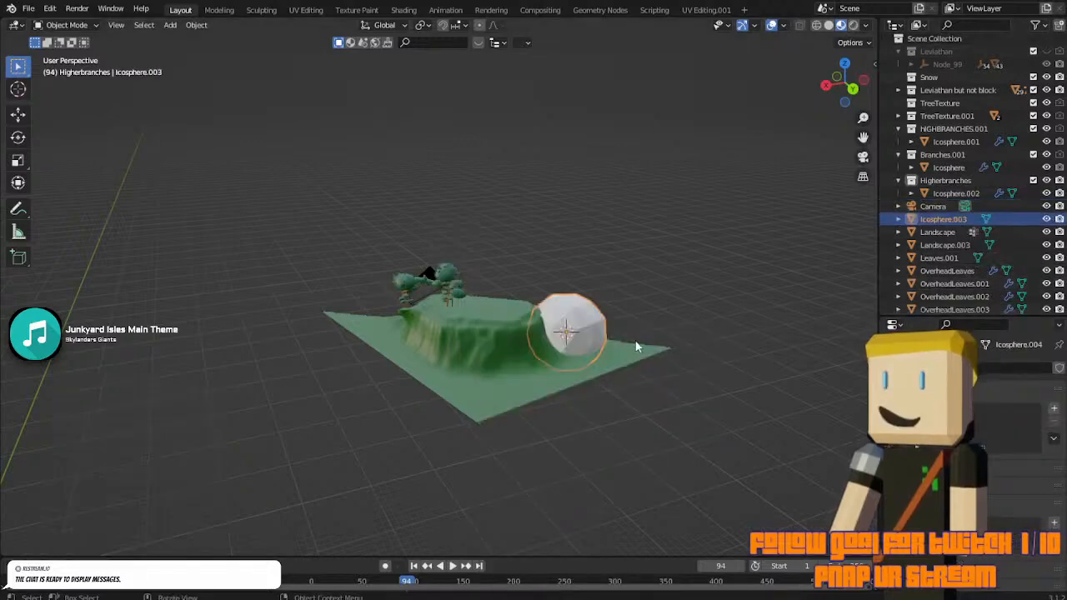
# Shrink the ico sphere to roughly a tenth of its size and place it at the base of the taller tree.
pyautogui.scroll(6, 732, 379)
pyautogui.press('g')
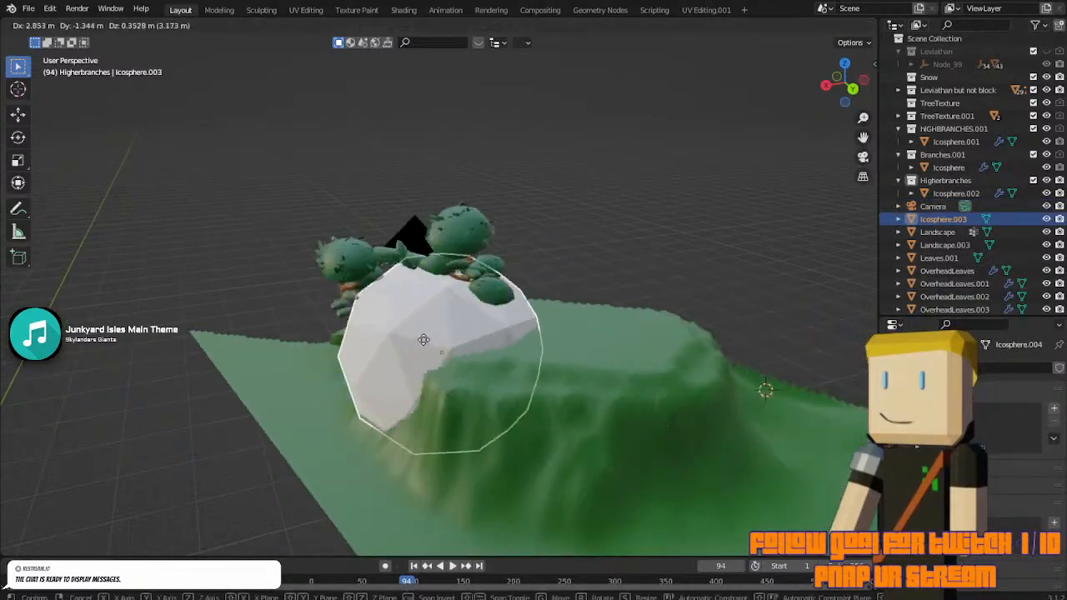
pyautogui.click(562, 415)
pyautogui.press('s')
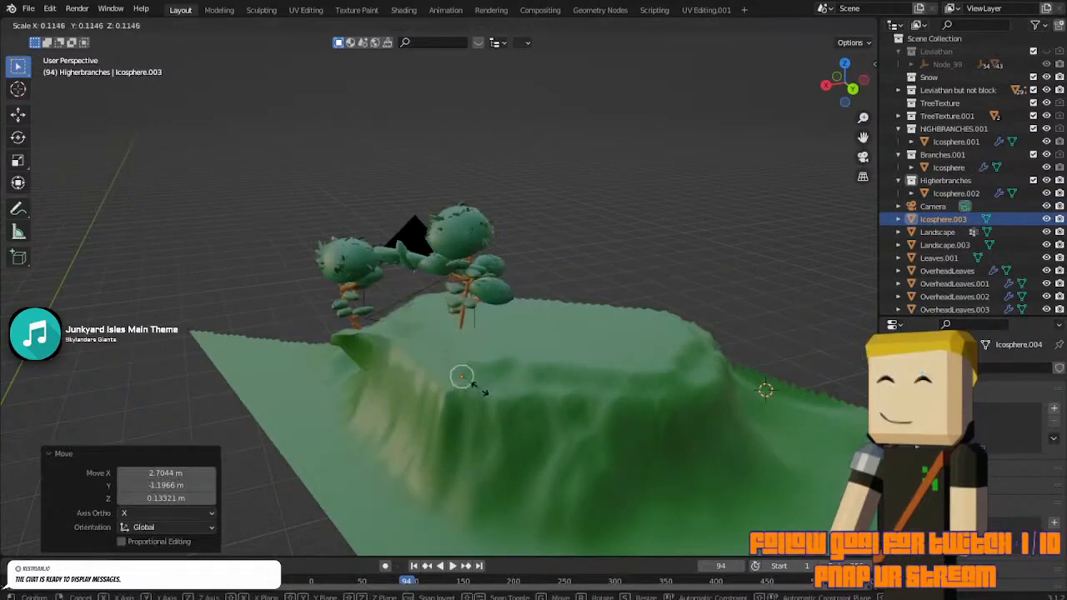
pyautogui.click(479, 389)
pyautogui.press('g')
pyautogui.click(476, 340)
# Rename the new ico sphere object as Roots1.
pyautogui.doubleClick(951, 218)
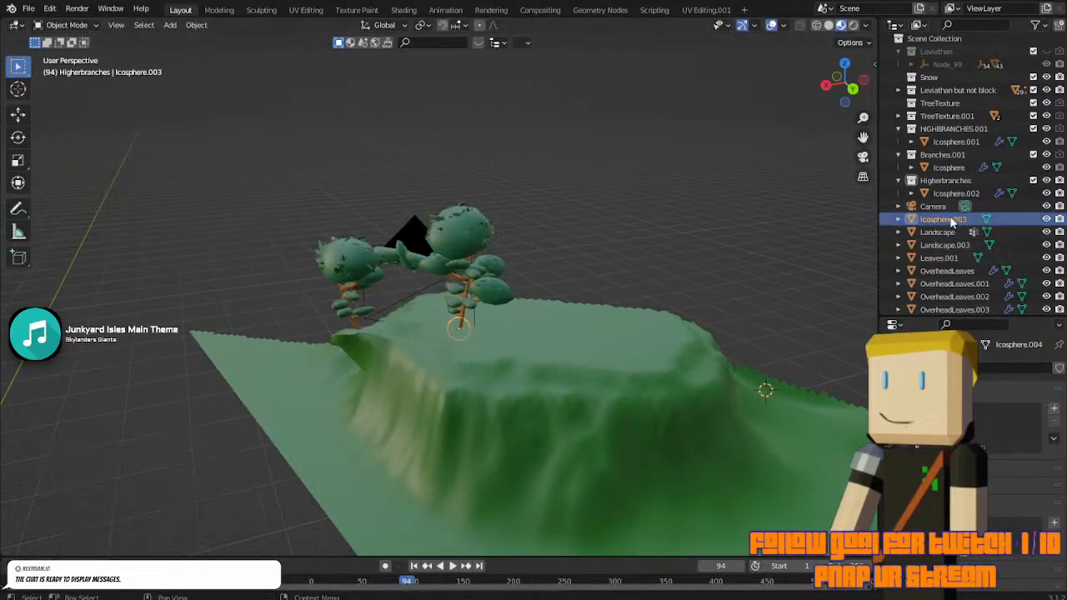
pyautogui.scroll(-2, 951, 219)
pyautogui.write('Roots')
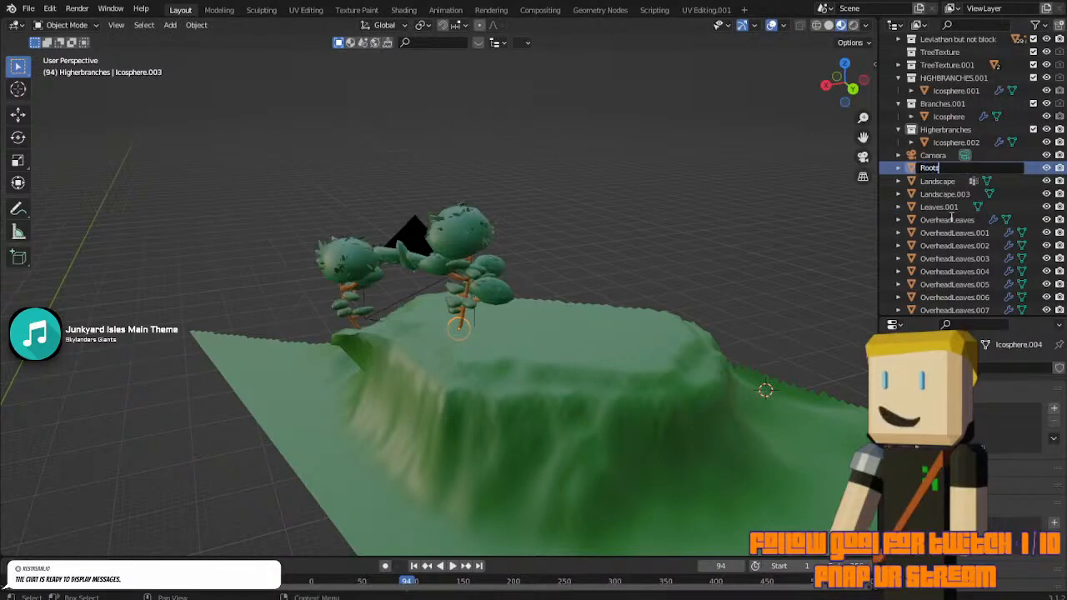
pyautogui.write('1')
pyautogui.press('Return')
# Raise Roots1 about 0.128 m in Z and shift it about 0.16 m in X and 0.28 m in Y under the taller tree.
pyautogui.scroll(5, 529, 279)
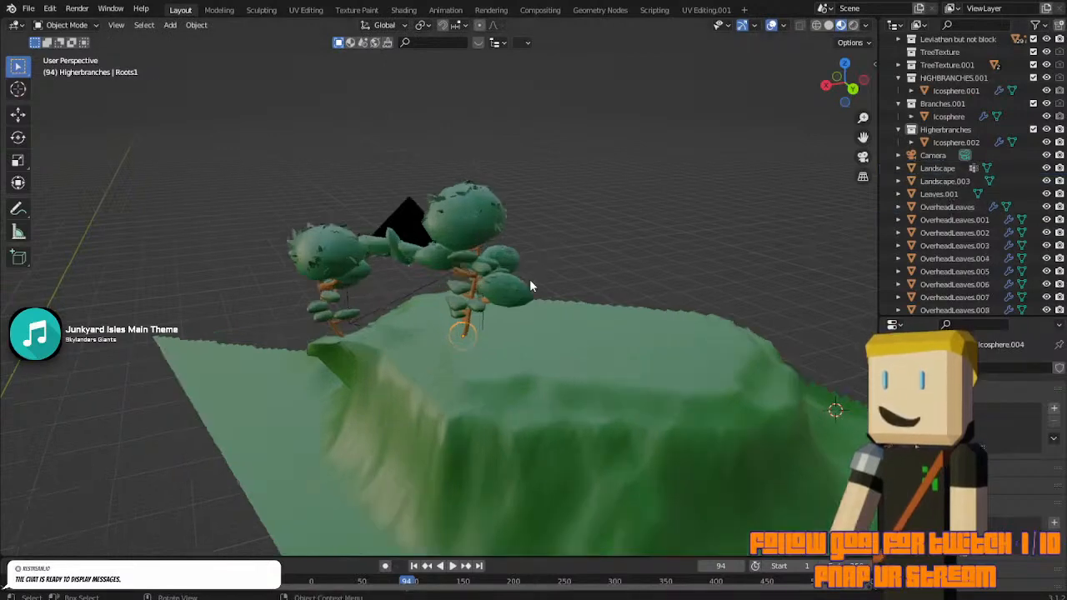
pyautogui.press('g')
pyautogui.press('z')
pyautogui.click(512, 317)
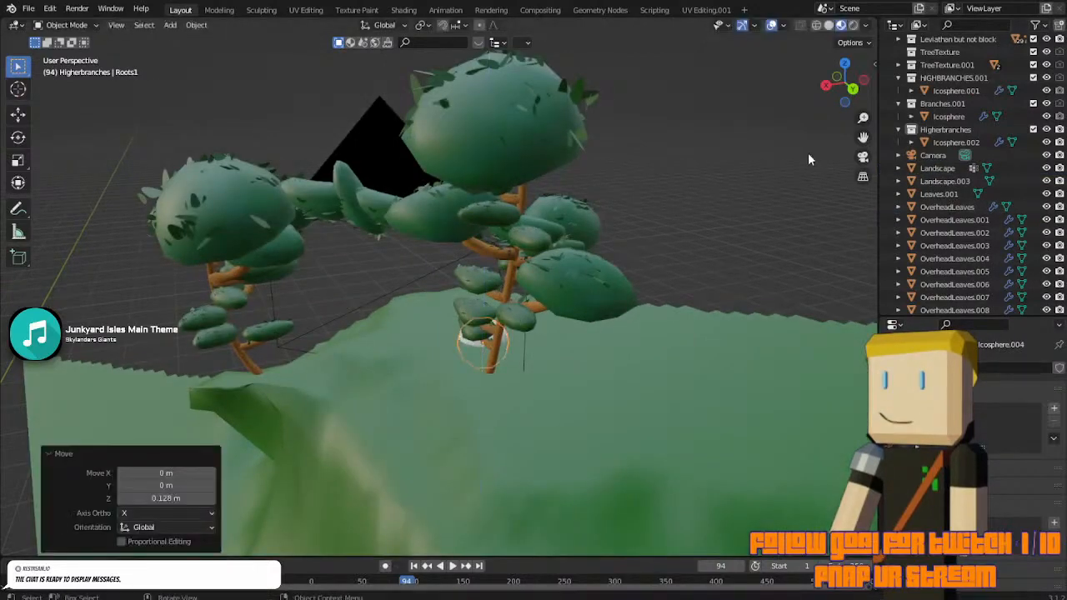
pyautogui.click(845, 64)
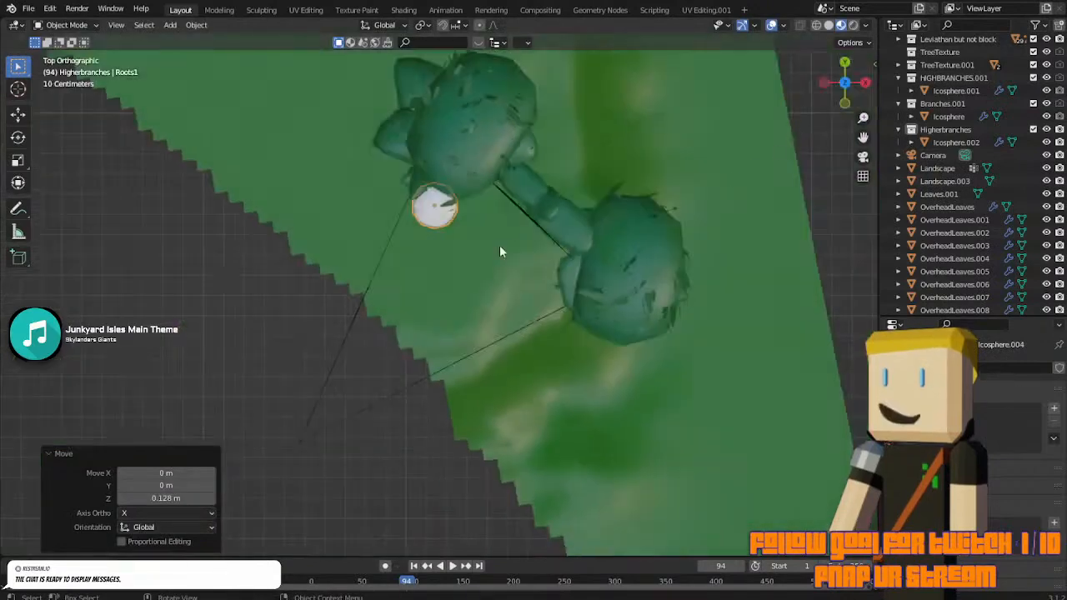
pyautogui.press('g')
pyautogui.click(531, 189)
# In the right view, shift Roots1 about 0.035 m in Y and 0.031 m in Z, and scale it by about 0.273.
pyautogui.click(865, 81)
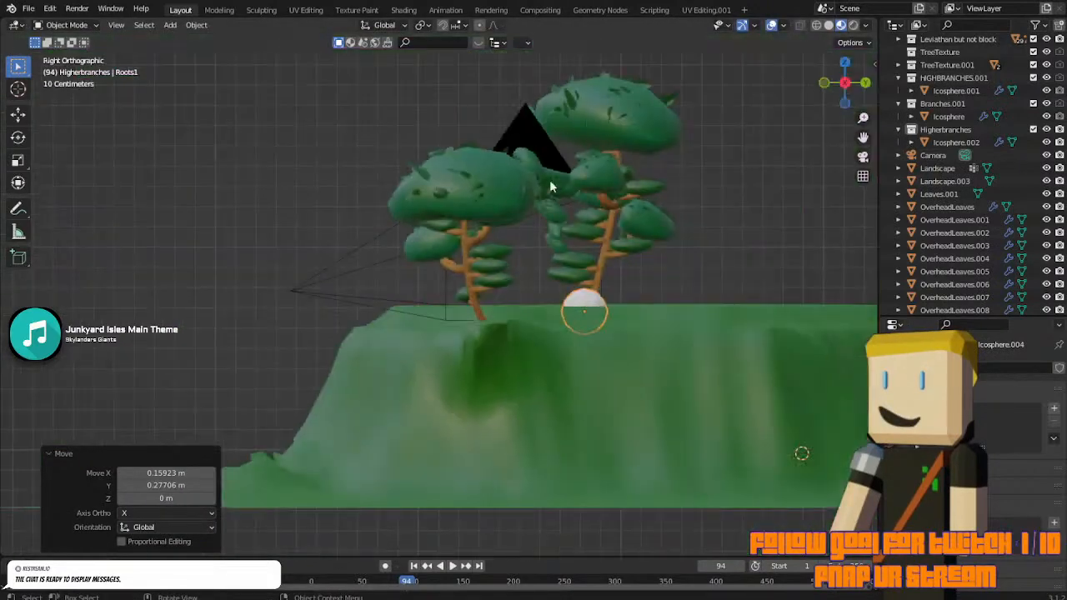
pyautogui.scroll(3, 600, 200)
pyautogui.press('g')
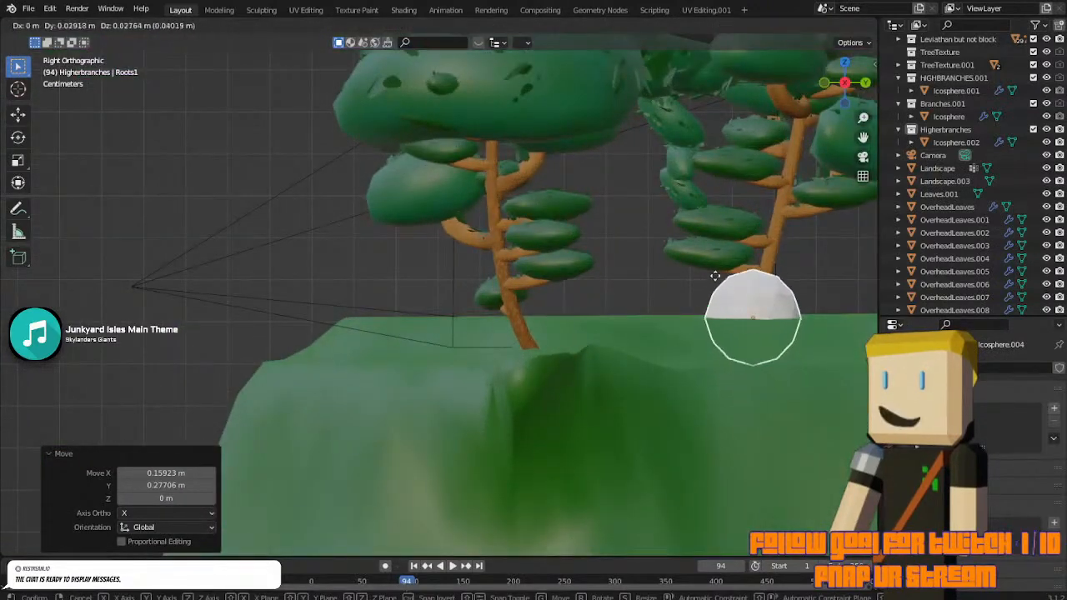
pyautogui.click(719, 272)
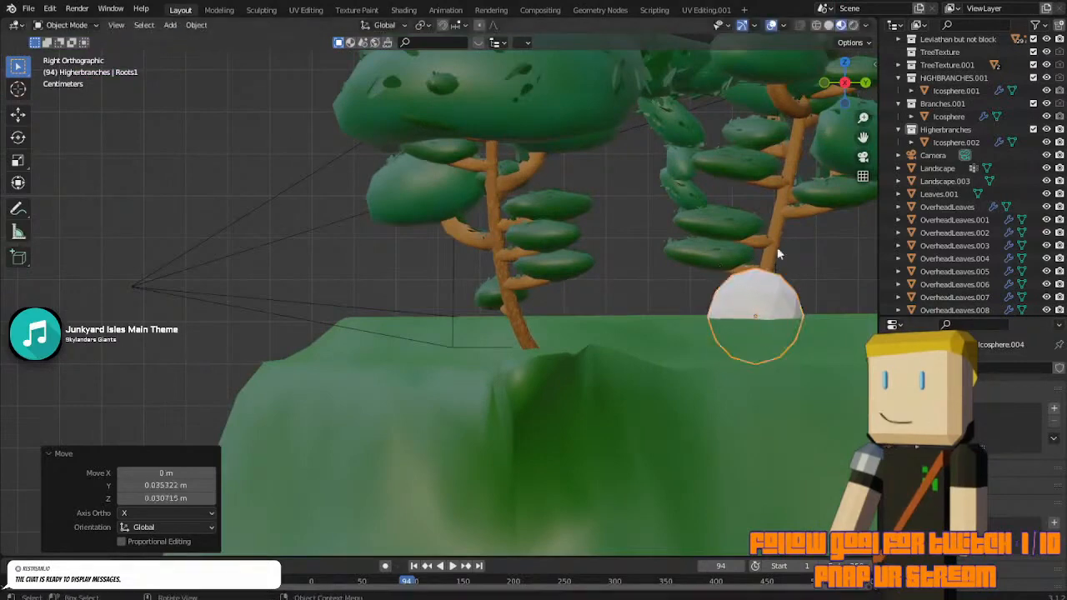
pyautogui.scroll(2, 788, 242)
pyautogui.moveTo(863, 138); pyautogui.dragTo(501, 195)
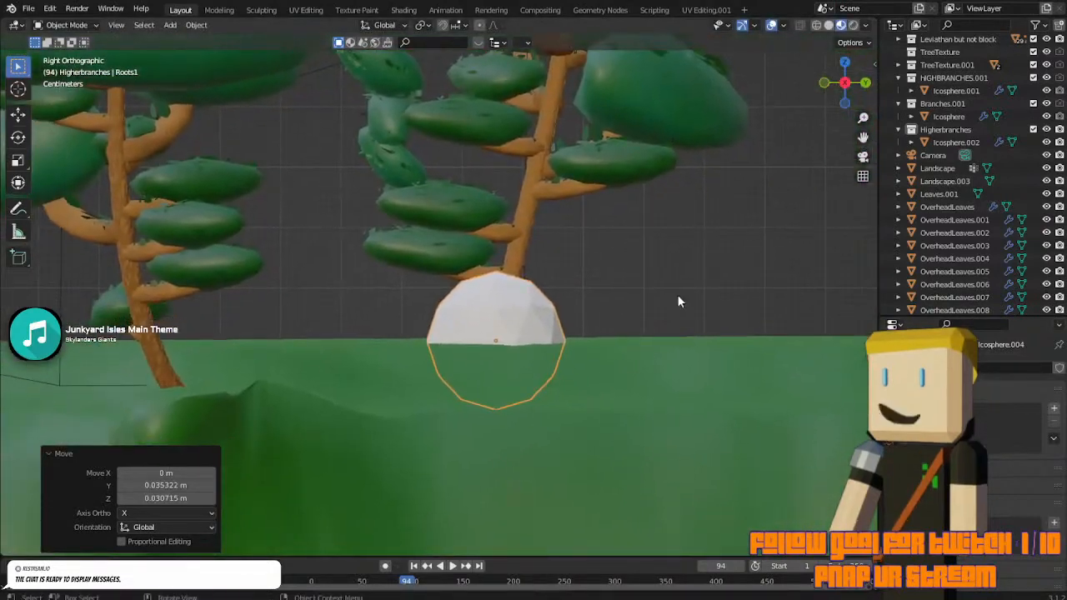
pyautogui.press('s')
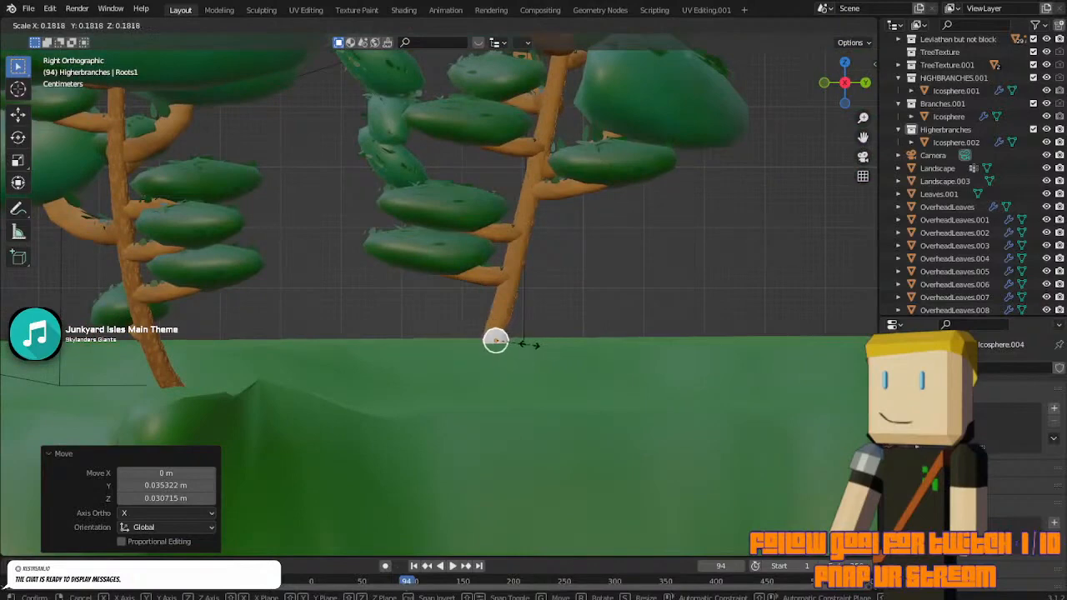
pyautogui.click(546, 349)
# Move Roots1 about -0.032 m along X to line it up with the tree trunk.
pyautogui.moveTo(547, 349); pyautogui.dragTo(621, 356, button='middle')
pyautogui.click(19, 114)
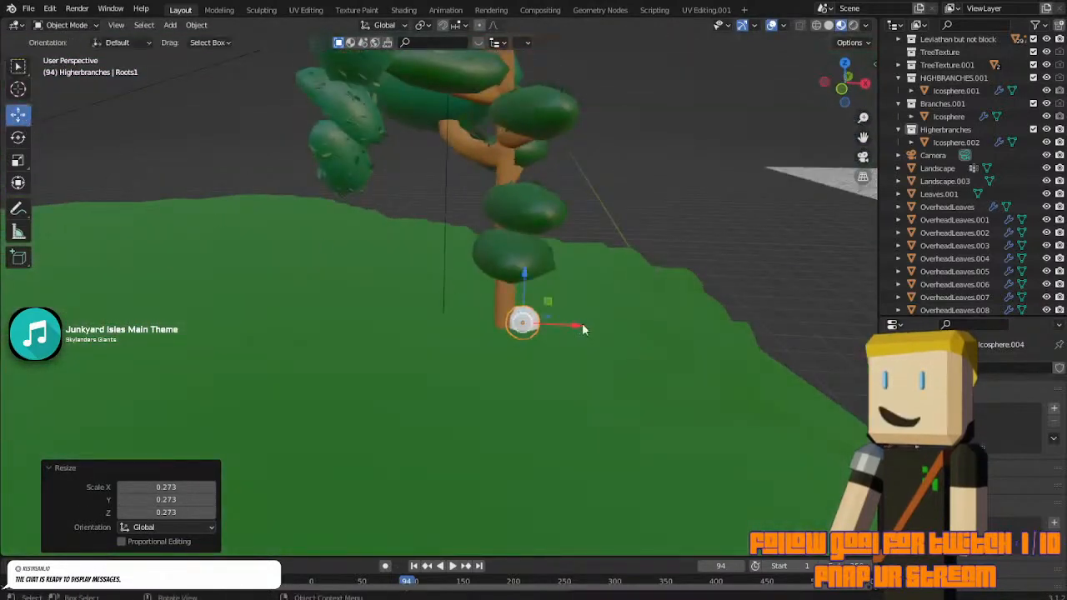
pyautogui.moveTo(582, 324); pyautogui.dragTo(558, 326)
pyautogui.moveTo(534, 329); pyautogui.dragTo(396, 336, button='middle')
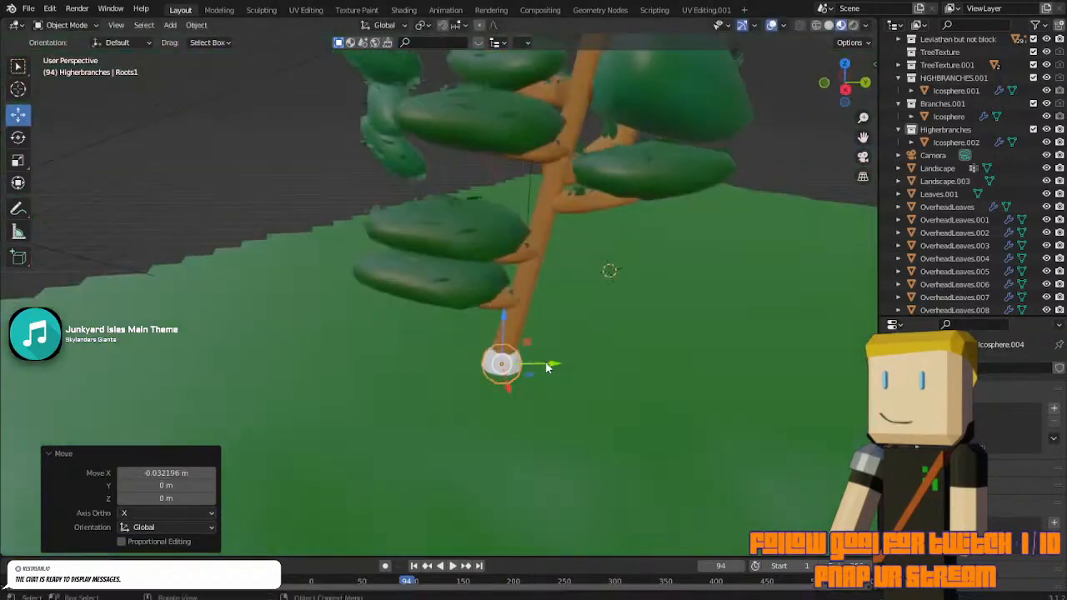
pyautogui.click(494, 354)
# Stretch Roots1 along Z by a factor of about 1.324.
pyautogui.moveTo(493, 354); pyautogui.dragTo(583, 286, button='middle')
pyautogui.click(361, 354)
pyautogui.press('s')
pyautogui.press('z')
pyautogui.click(572, 388)
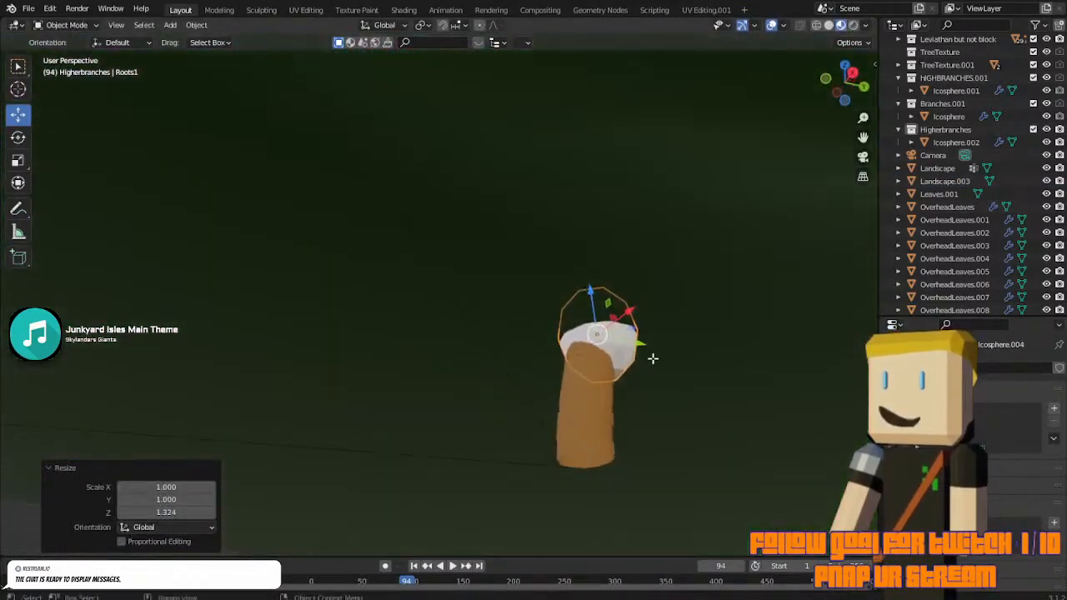
# Enter Edit Mode on Roots1 and, in face select mode, select the underside faces beside the trunk.
pyautogui.press('Tab')
pyautogui.moveTo(653, 359); pyautogui.dragTo(548, 336, button='middle')
pyautogui.scroll(4, 546, 336)
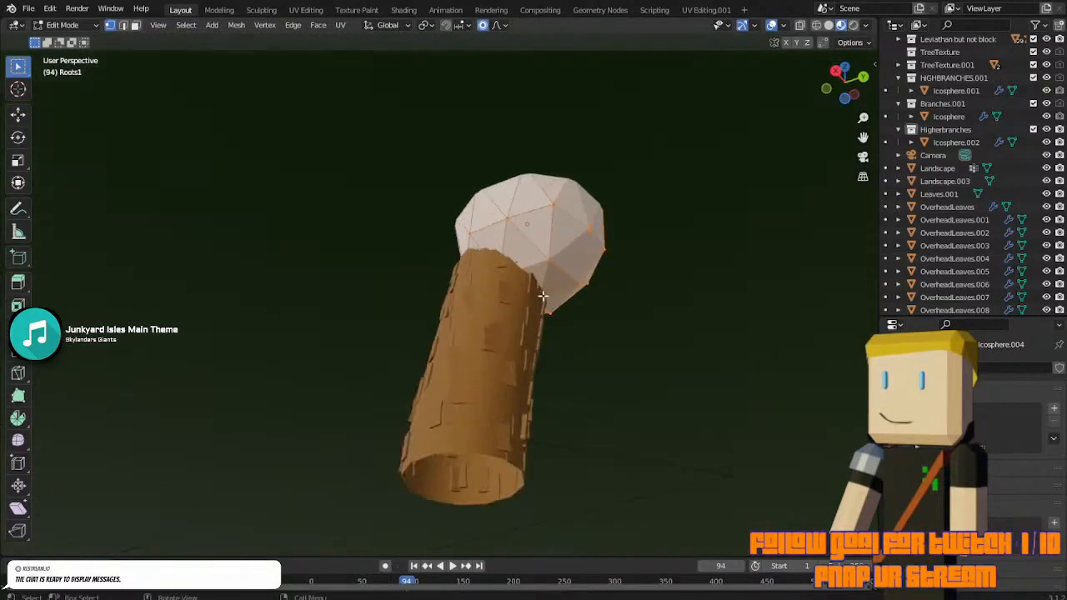
pyautogui.moveTo(542, 296); pyautogui.dragTo(500, 275, button='middle')
pyautogui.click(136, 25)
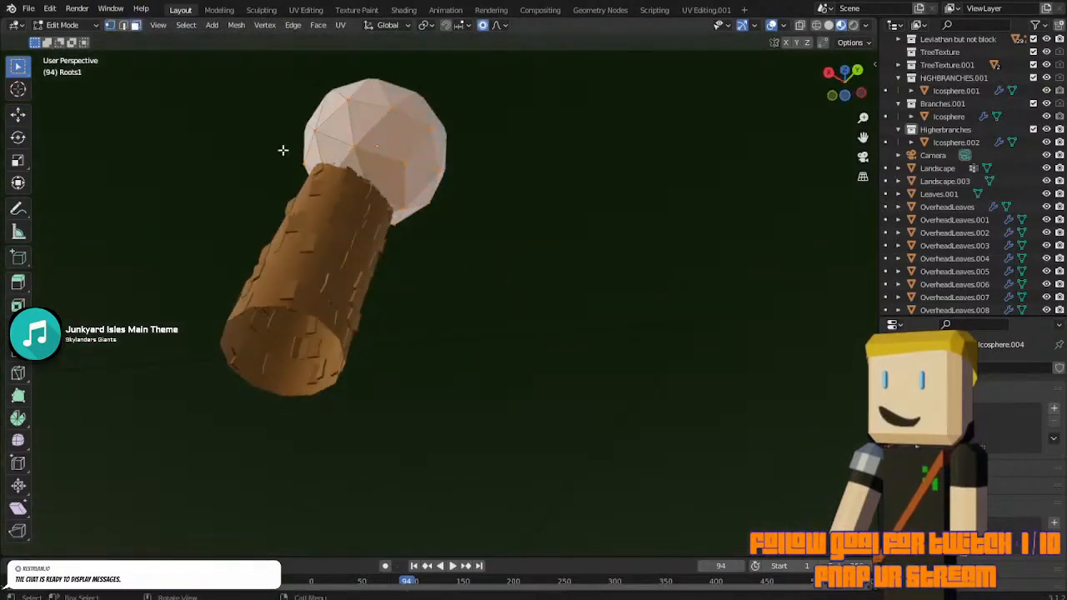
pyautogui.click(380, 198)
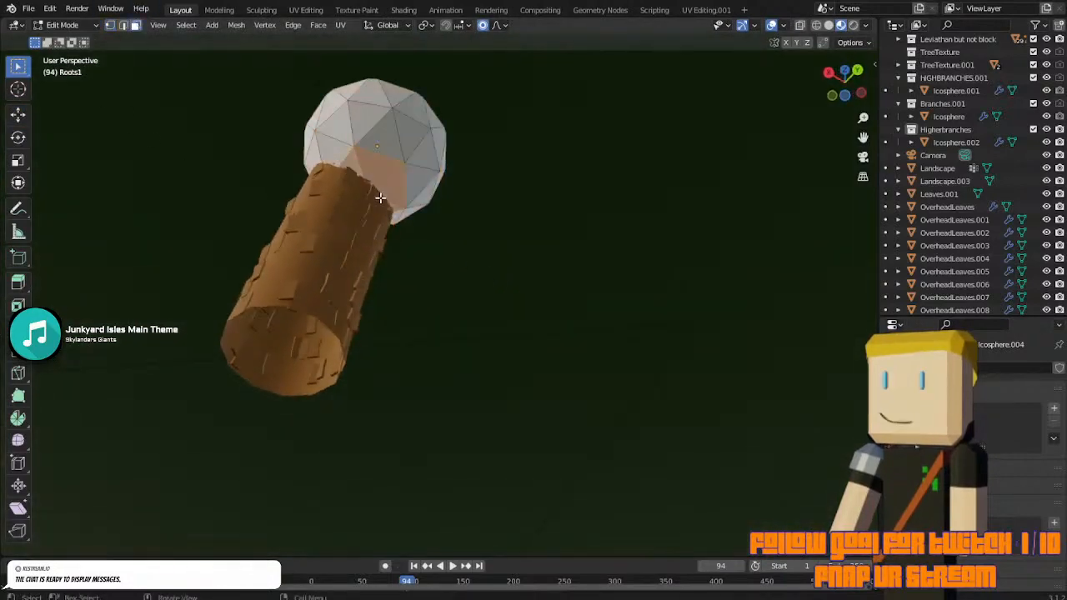
pyautogui.press('g')
pyautogui.rightClick(367, 205)
# Using proportional editing sized about 0.036 m, raise the selected underside about 0.019 m along Z and scale it by about 2.734.
pyautogui.moveTo(371, 206); pyautogui.dragTo(500, 308, button='middle')
pyautogui.scroll(-3, 484, 336)
pyautogui.press('g')
pyautogui.press('z')
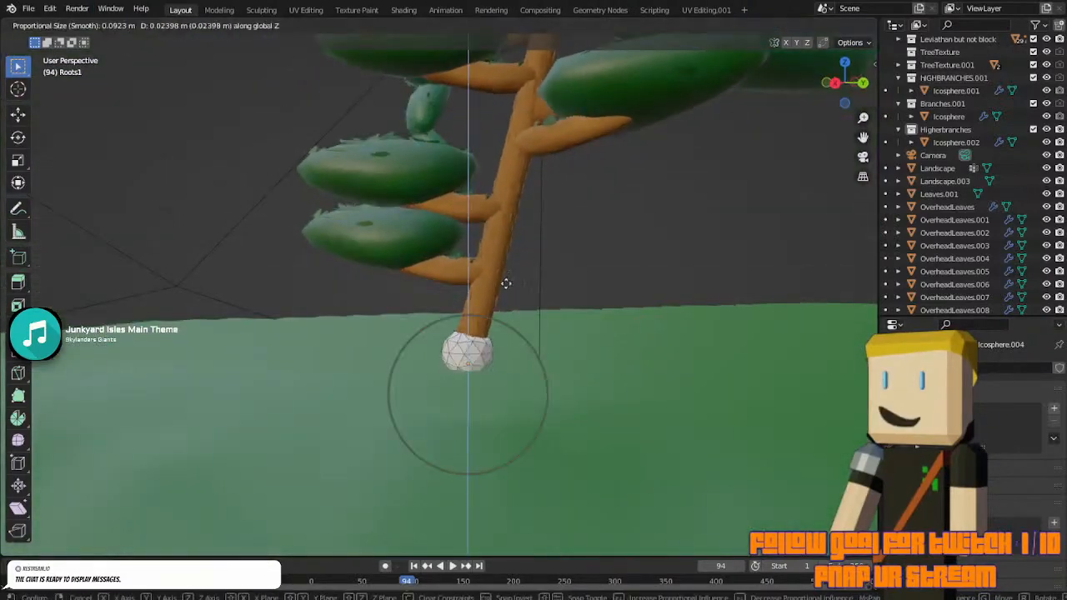
pyautogui.scroll(-1, 507, 285)
pyautogui.scroll(5, 507, 286)
pyautogui.scroll(-2, 507, 286)
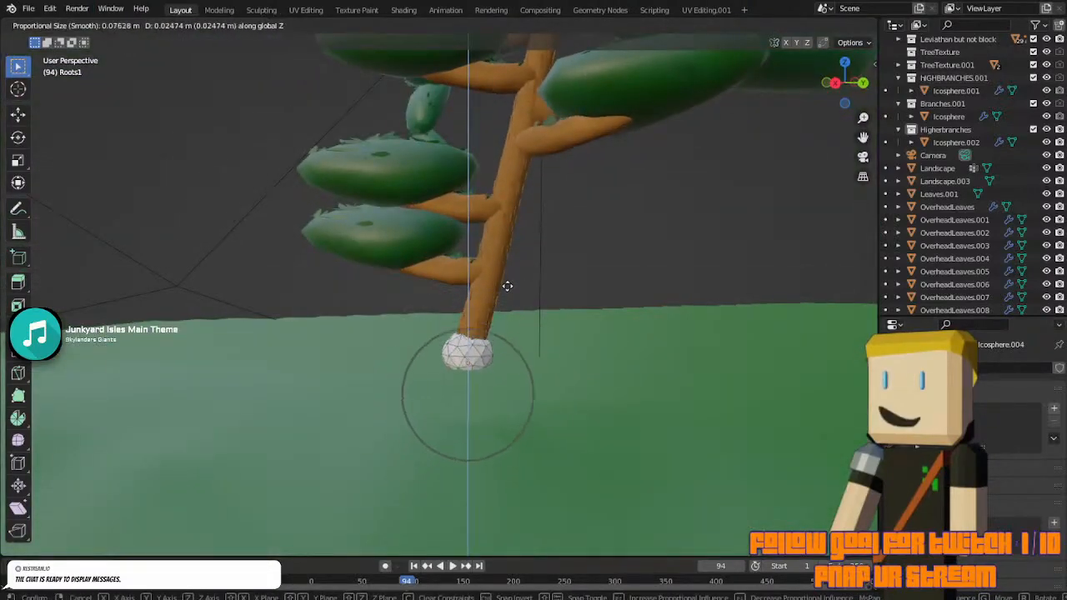
pyautogui.scroll(8, 507, 286)
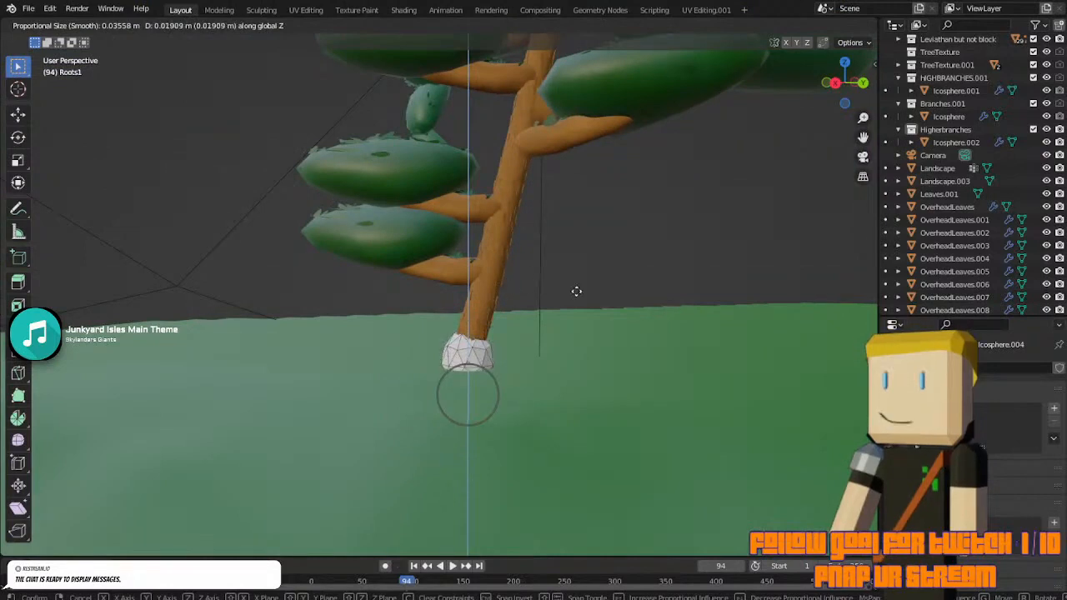
pyautogui.click(542, 293)
pyautogui.press('s')
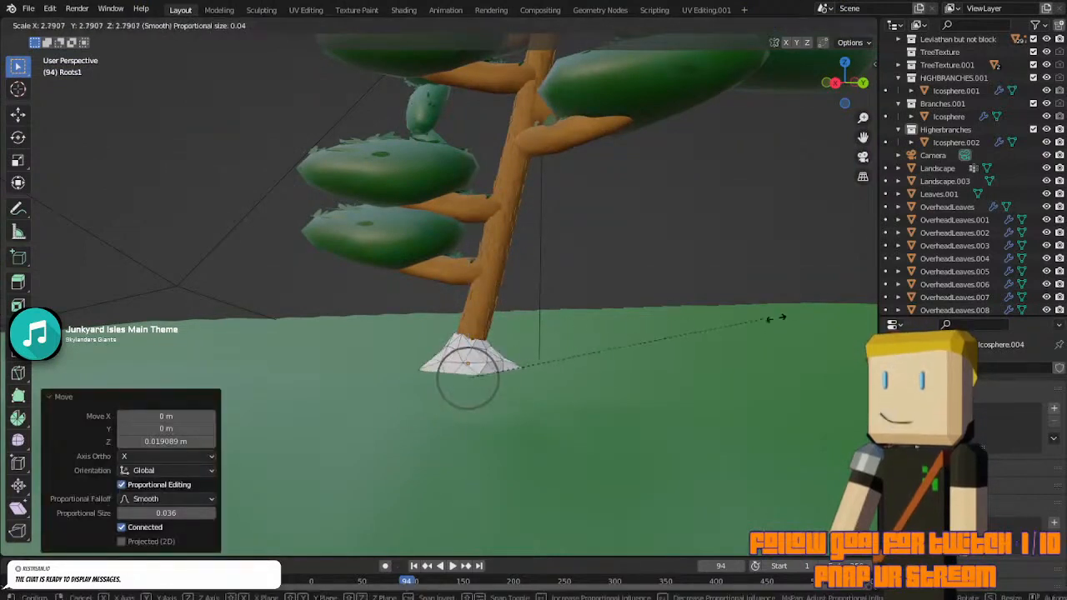
pyautogui.click(759, 336)
# Extrude a face at the flared base's lower edge about 0.01 m outward and raise it about 0.007 m along Z.
pyautogui.moveTo(469, 315); pyautogui.dragTo(512, 322, button='middle')
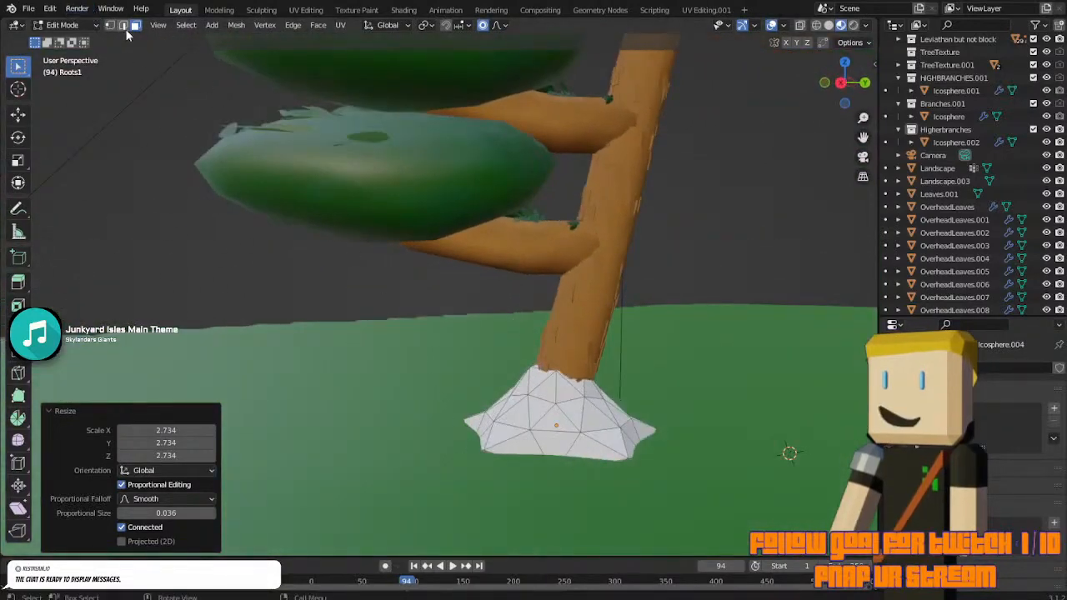
pyautogui.click(487, 456)
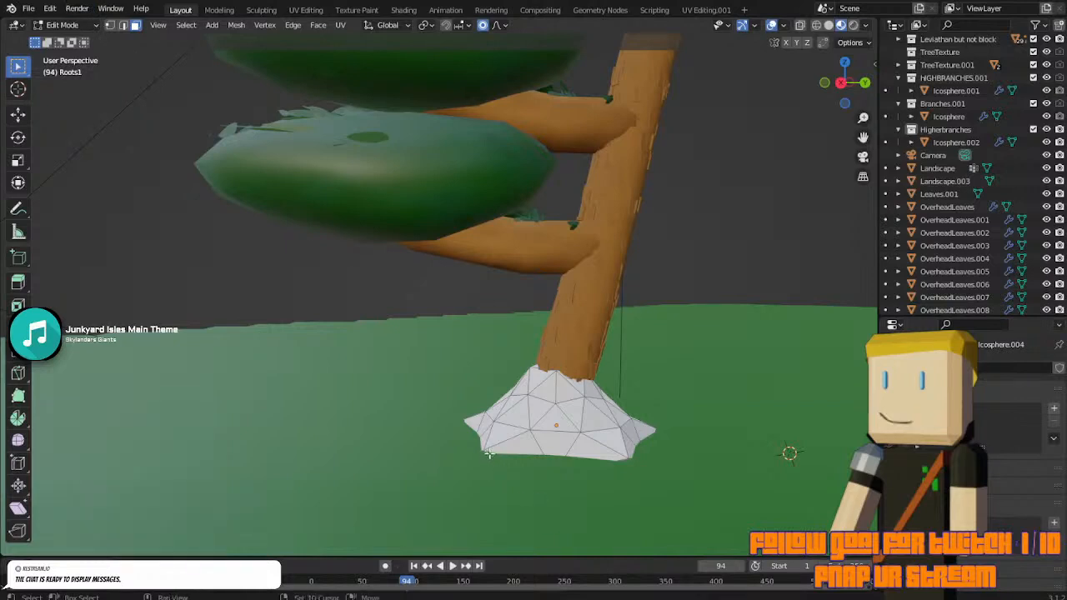
pyautogui.moveTo(493, 454); pyautogui.dragTo(511, 447, button='middle')
pyautogui.press('e')
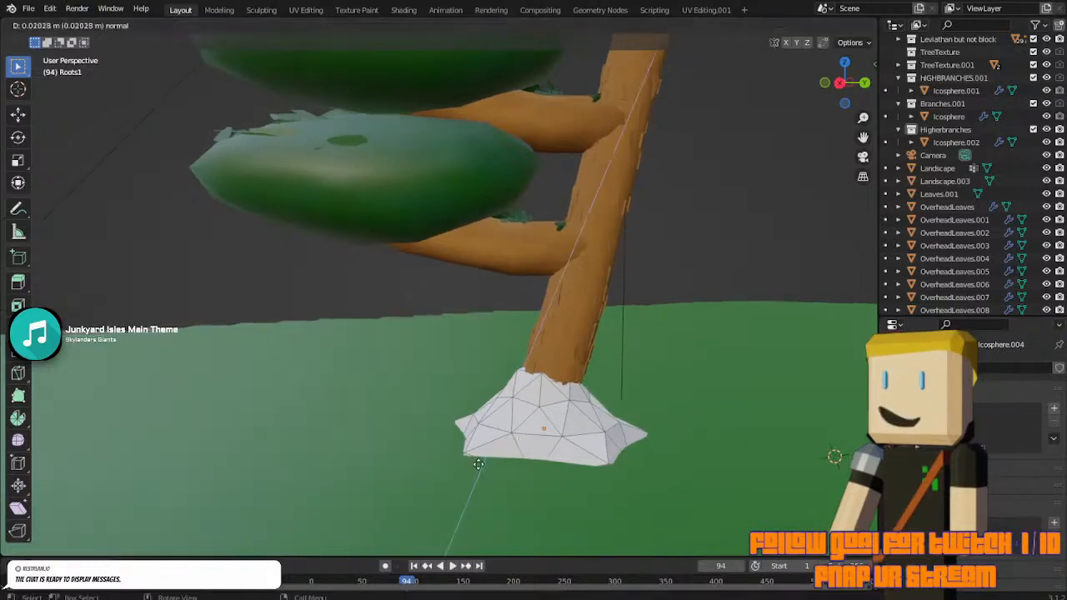
pyautogui.click(437, 424)
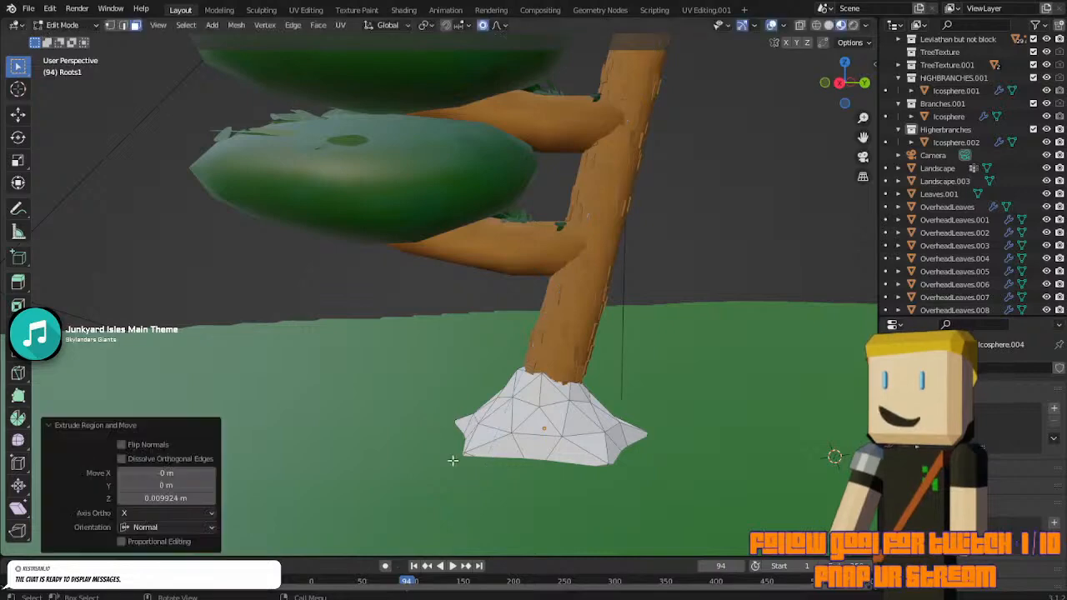
pyautogui.press('g')
pyautogui.press('z')
pyautogui.click(448, 448)
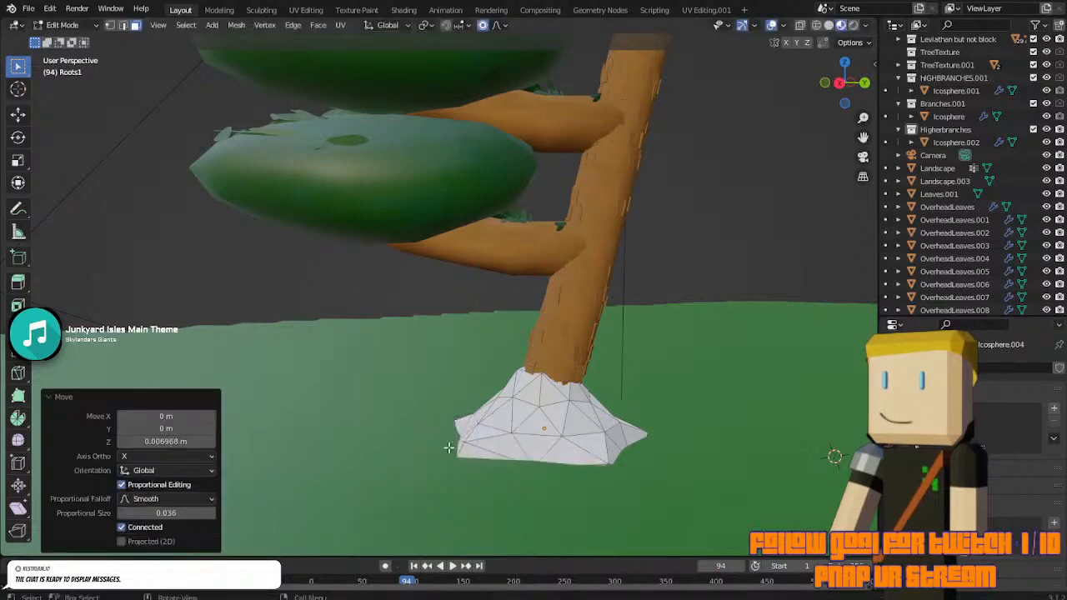
# Extrude the end face of the new root about 0.023 m further along its normal.
pyautogui.press('g')
pyautogui.press('z')
pyautogui.press('z')
pyautogui.click(463, 474)
# Rotate the root's end face about 49.8° in the view and move it about 0.013 m in X, -0.003 m in Y and 0.028 m in Z.
pyautogui.moveTo(464, 472); pyautogui.dragTo(469, 405, button='middle')
pyautogui.moveTo(507, 306); pyautogui.dragTo(484, 322, button='middle')
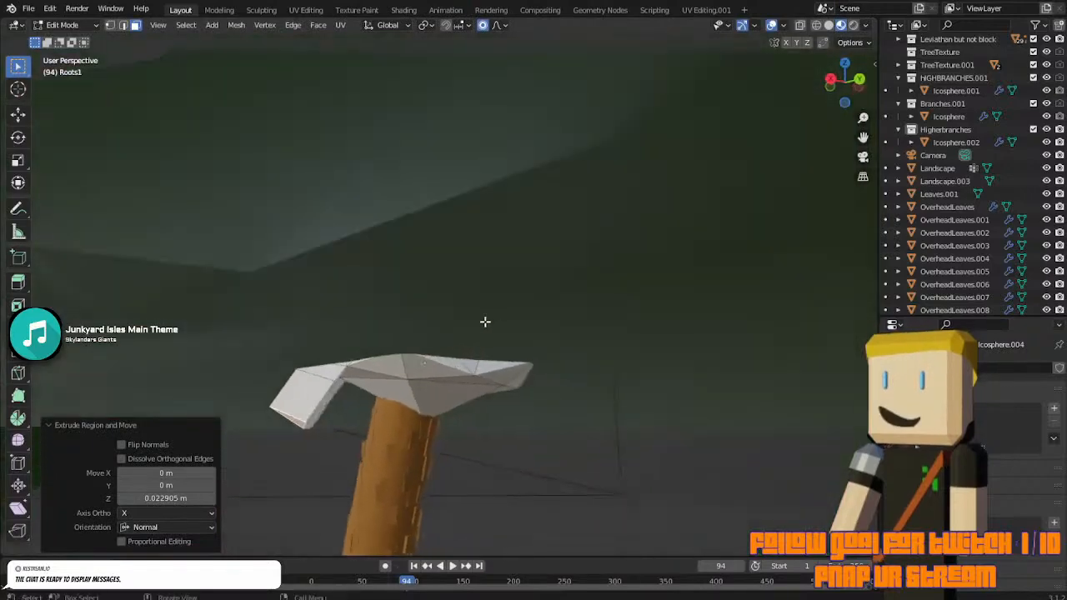
pyautogui.press('r')
pyautogui.click(482, 497)
pyautogui.press('g')
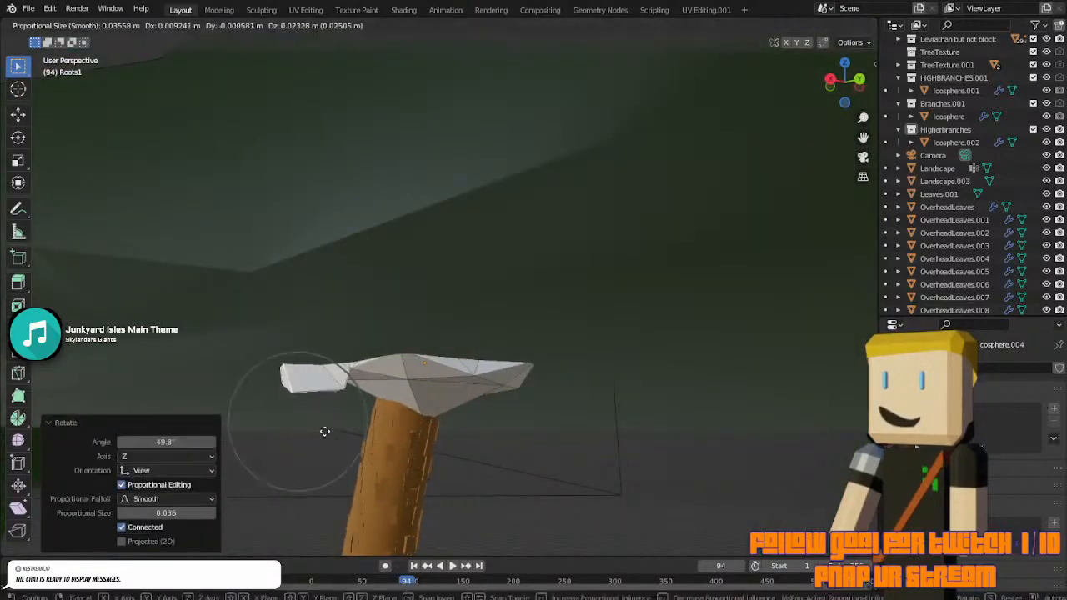
pyautogui.click(316, 425)
# In edge select mode, scale the edge where the extruded root bends, with proportional editing turned off.
pyautogui.moveTo(317, 425); pyautogui.dragTo(478, 481, button='middle')
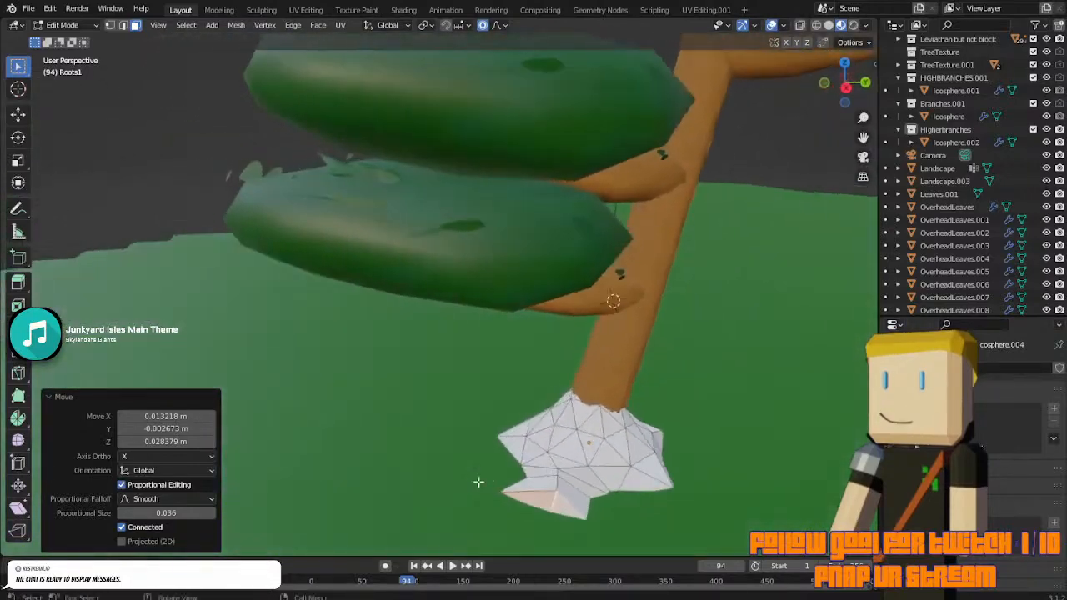
pyautogui.click(122, 24)
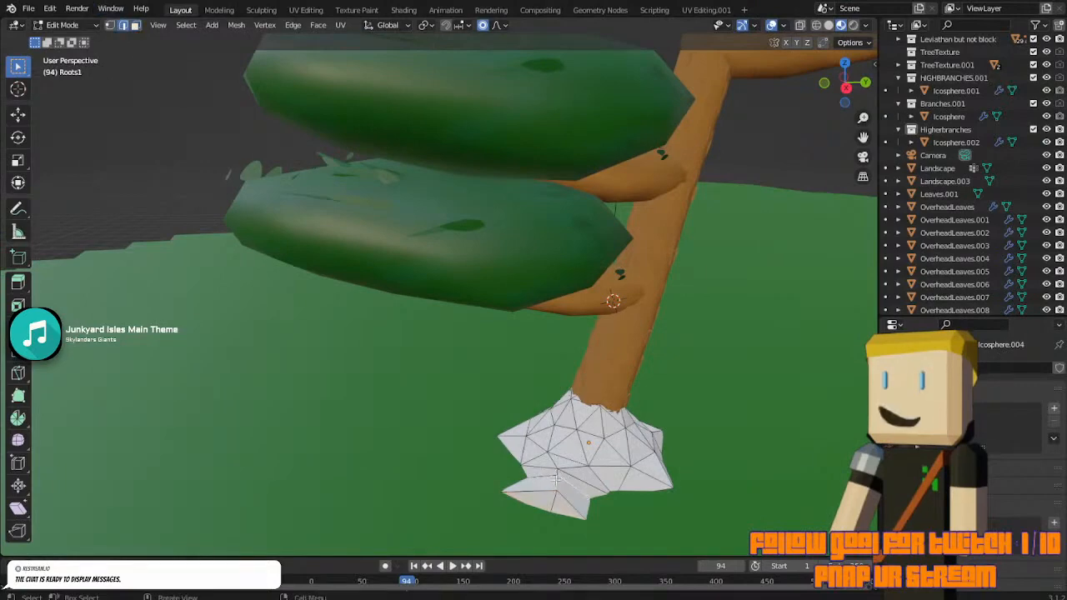
pyautogui.moveTo(564, 481); pyautogui.dragTo(311, 225, button='middle')
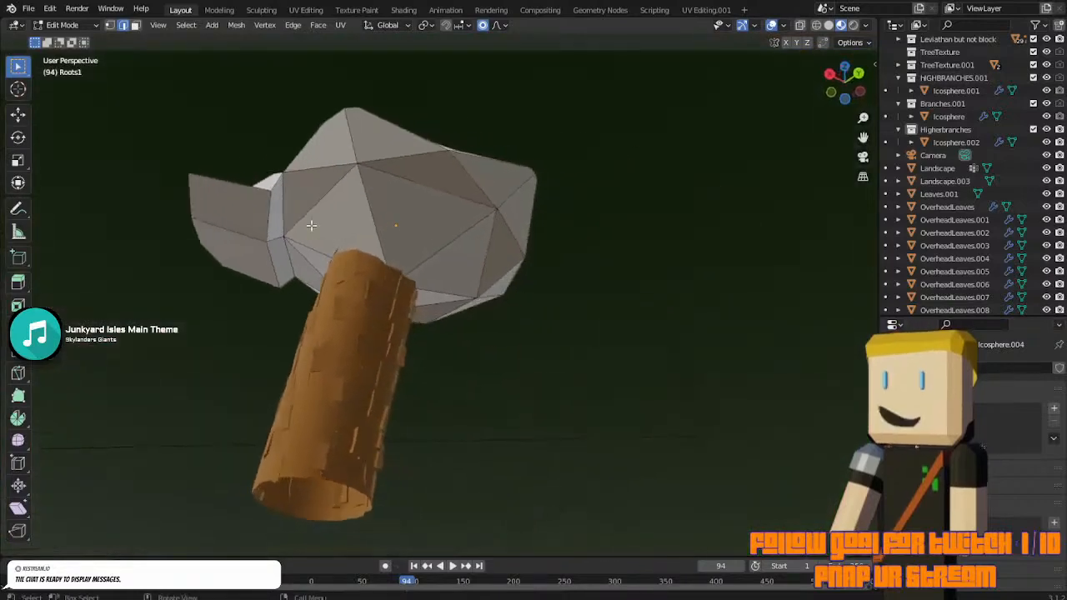
pyautogui.moveTo(278, 193); pyautogui.dragTo(407, 393, button='middle')
pyautogui.press('s')
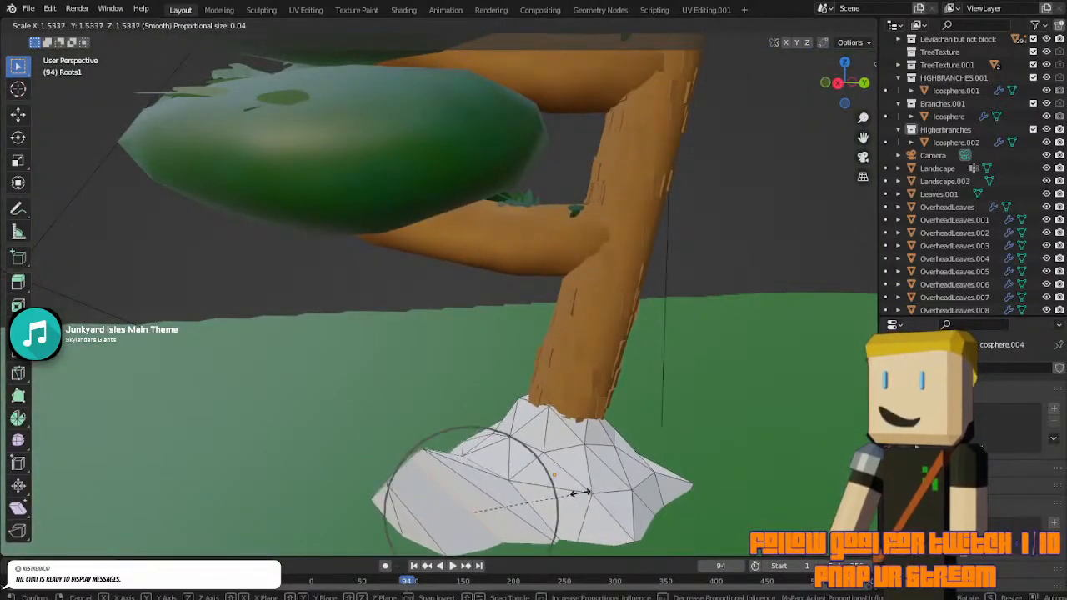
pyautogui.rightClick(556, 493)
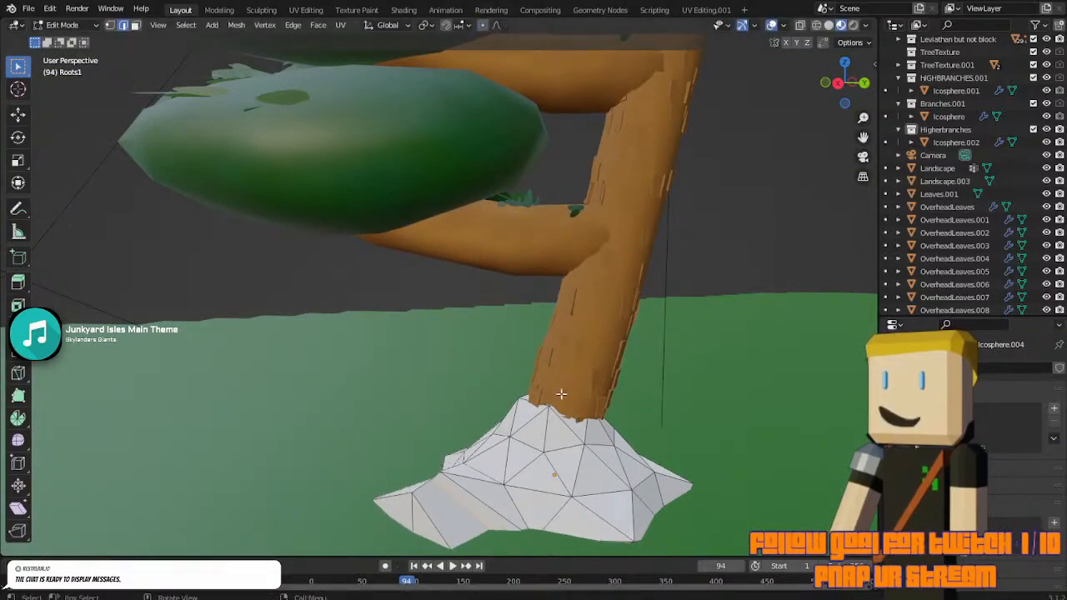
pyautogui.press('s')
pyautogui.click(592, 388)
# Select the edges around the joint between the extruded root and the base, and scale them by about 1.237.
pyautogui.moveTo(592, 389); pyautogui.dragTo(502, 317, button='middle')
pyautogui.keyDown('ctrl'); pyautogui.click(319, 280); pyautogui.keyUp('ctrl')
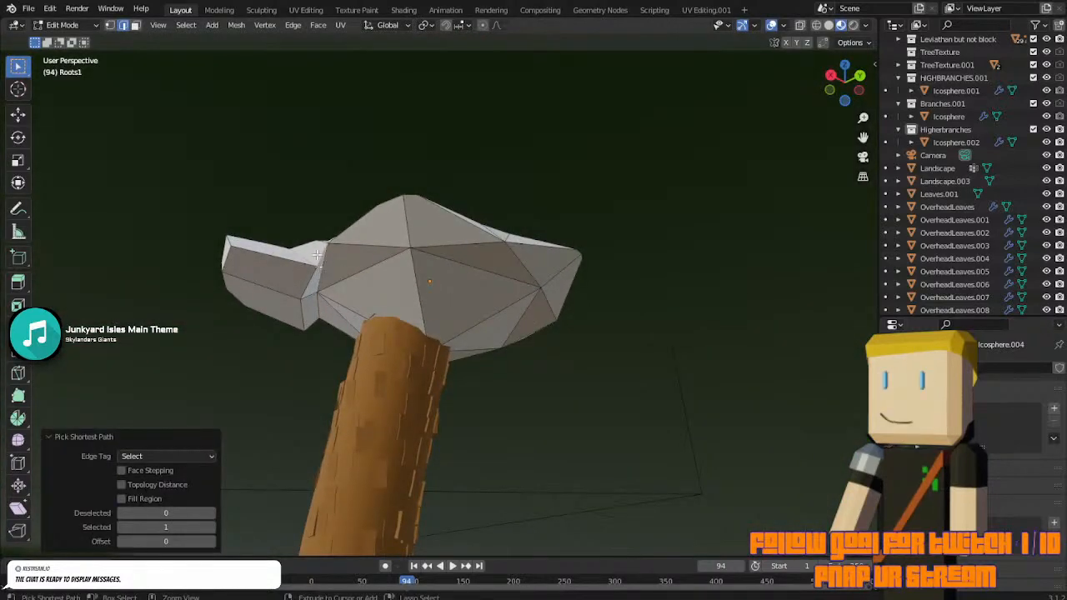
pyautogui.hotkey('ctrl', 'z')
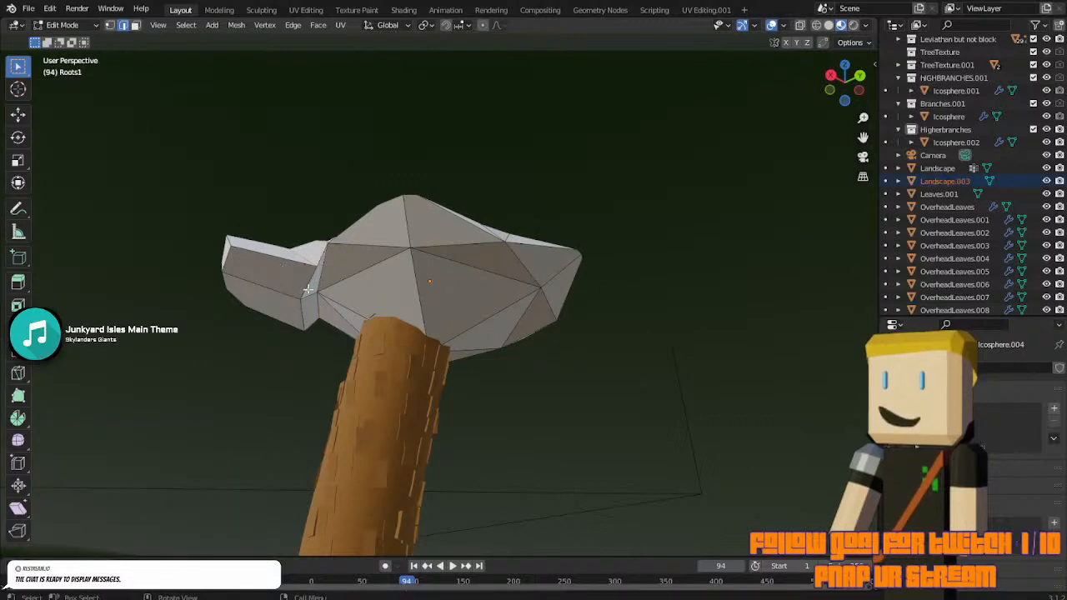
pyautogui.keyDown('ctrl'); pyautogui.click(304, 320); pyautogui.keyUp('ctrl')
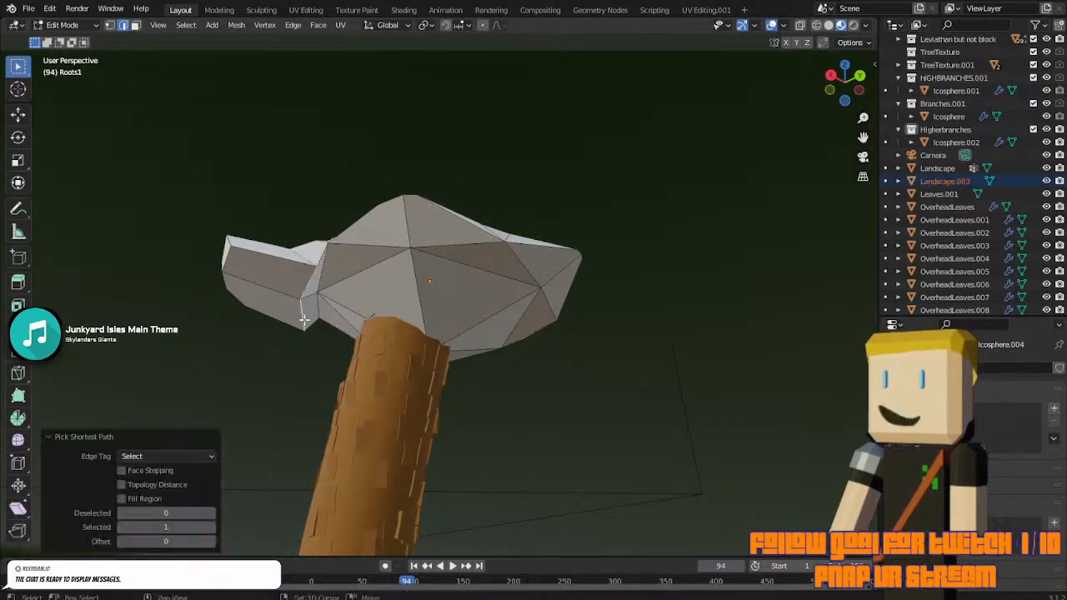
pyautogui.keyDown('shift'); pyautogui.click(299, 258); pyautogui.keyUp('shift')
pyautogui.moveTo(299, 258); pyautogui.dragTo(402, 334, button='middle')
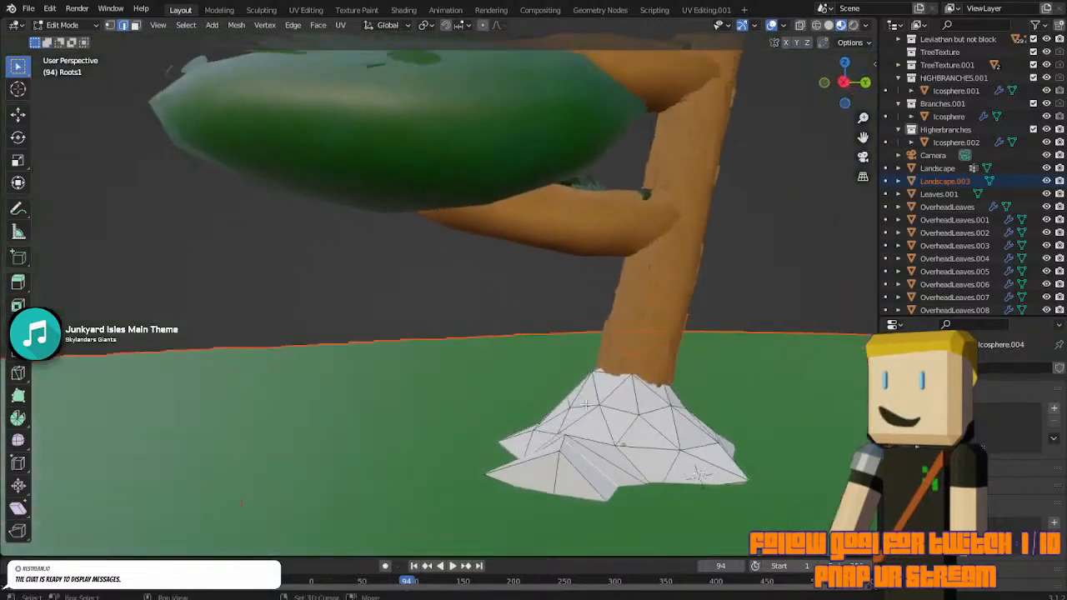
pyautogui.keyDown('shift'); pyautogui.moveTo(585, 405); pyautogui.dragTo(305, 231, button='middle'); pyautogui.keyUp('shift')
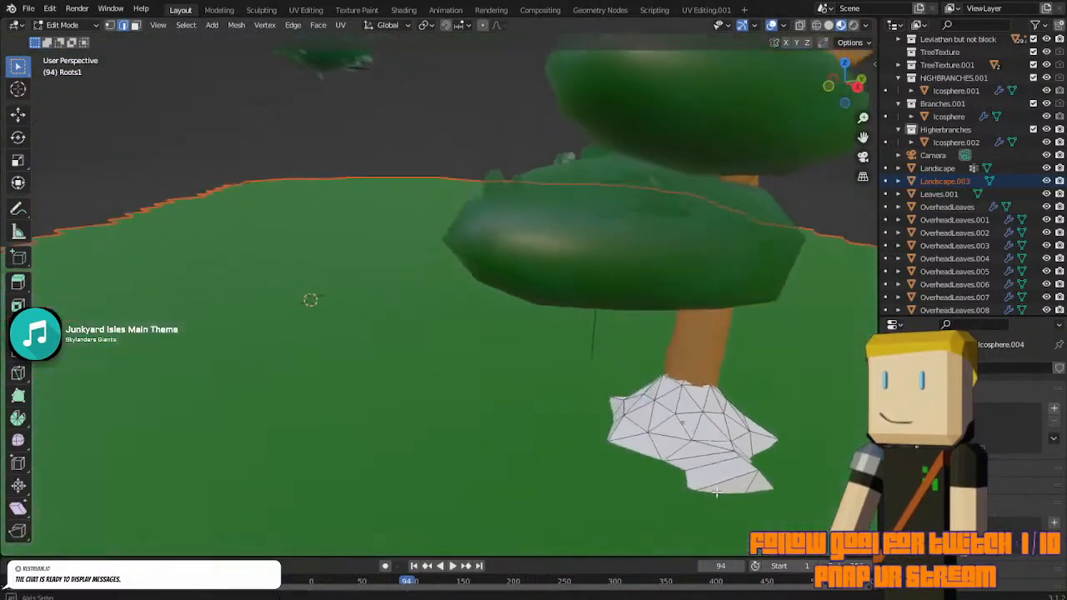
pyautogui.moveTo(303, 303); pyautogui.dragTo(729, 369, button='middle')
pyautogui.keyDown('shift'); pyautogui.click(706, 442); pyautogui.keyUp('shift')
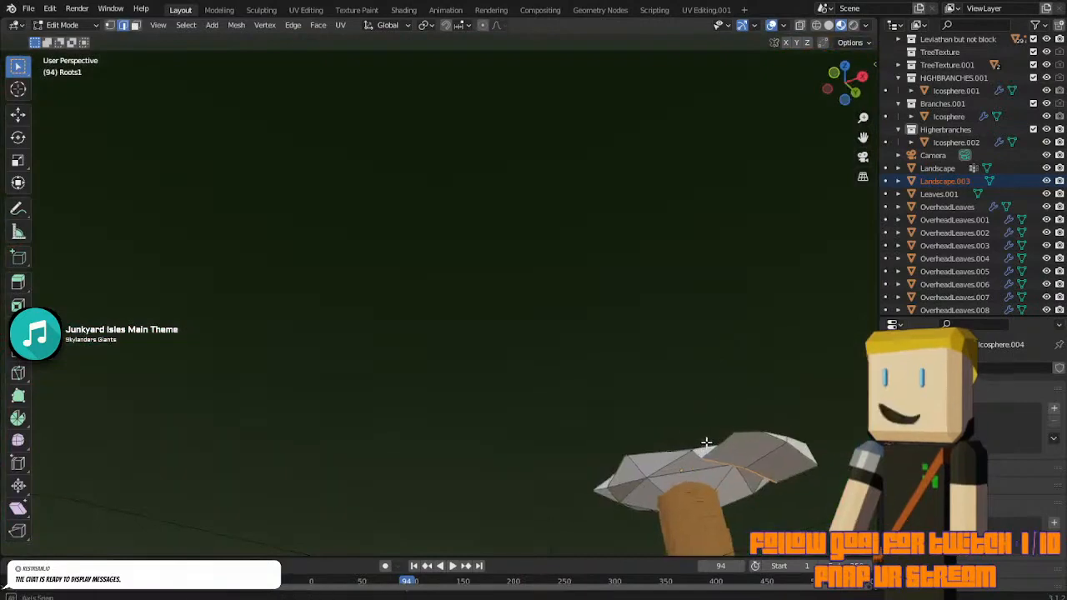
pyautogui.moveTo(705, 443); pyautogui.dragTo(821, 458, button='middle')
pyautogui.moveTo(545, 373); pyautogui.dragTo(402, 412, button='middle')
pyautogui.moveTo(660, 462); pyautogui.dragTo(319, 400, button='middle')
pyautogui.press('s')
pyautogui.click(672, 484)
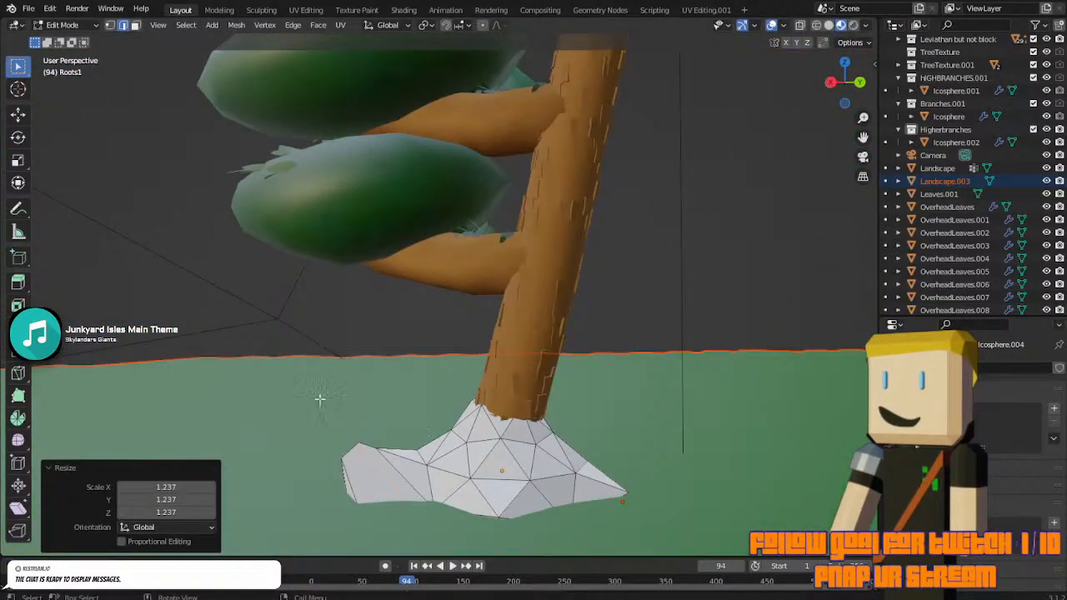
# In vertex select mode, nudge single vertices along the root outline down by about 0.007 m, 0.008 m and 0.002 m.
pyautogui.click(111, 26)
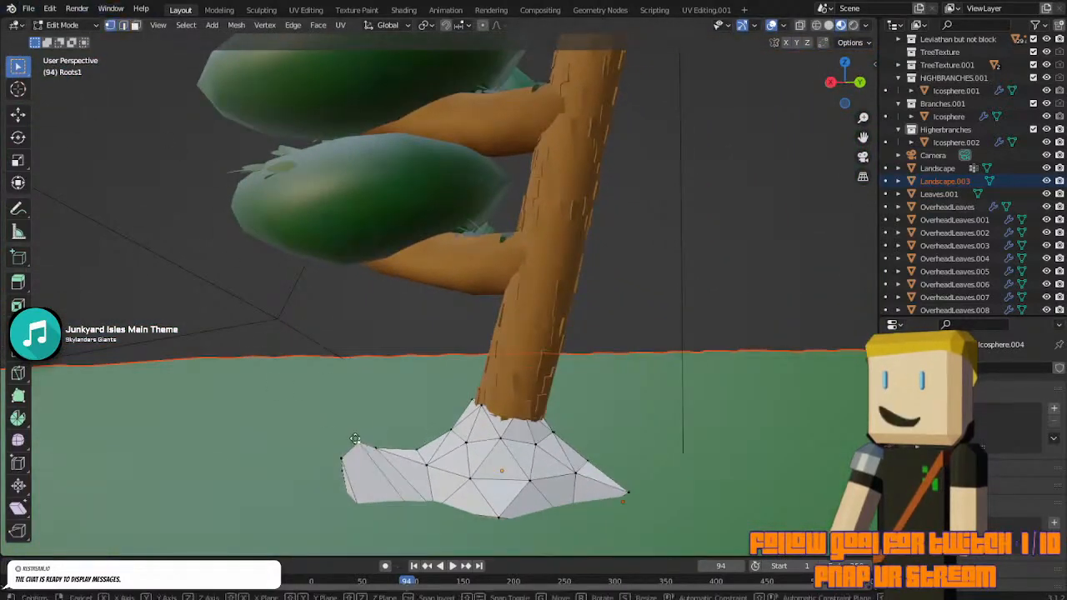
pyautogui.press('g')
pyautogui.click(356, 454)
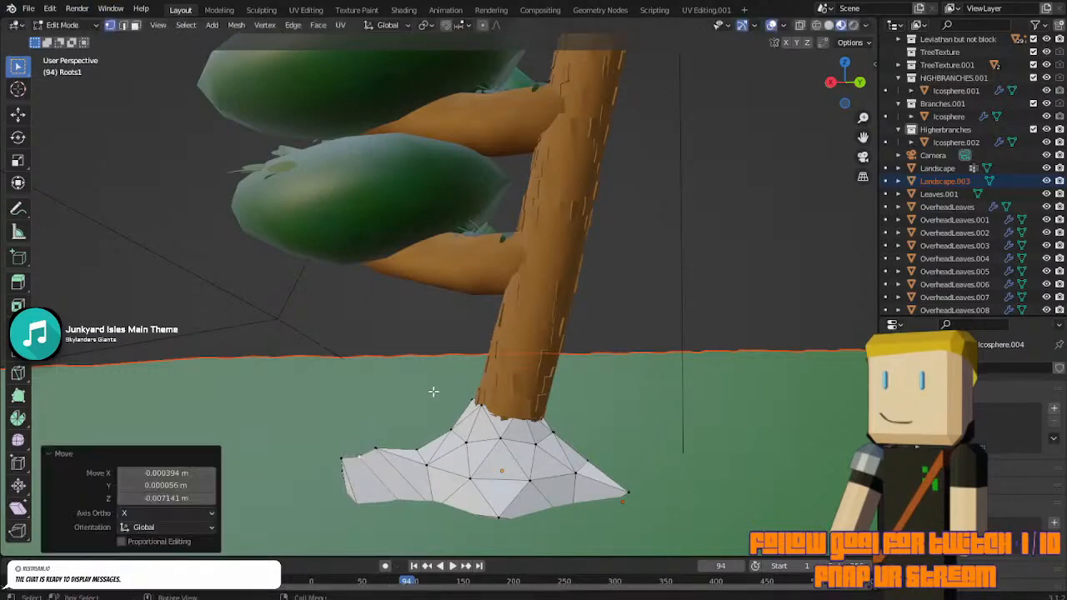
pyautogui.moveTo(431, 391); pyautogui.dragTo(449, 451, button='middle')
pyautogui.click(658, 467)
pyautogui.press('g')
pyautogui.click(638, 482)
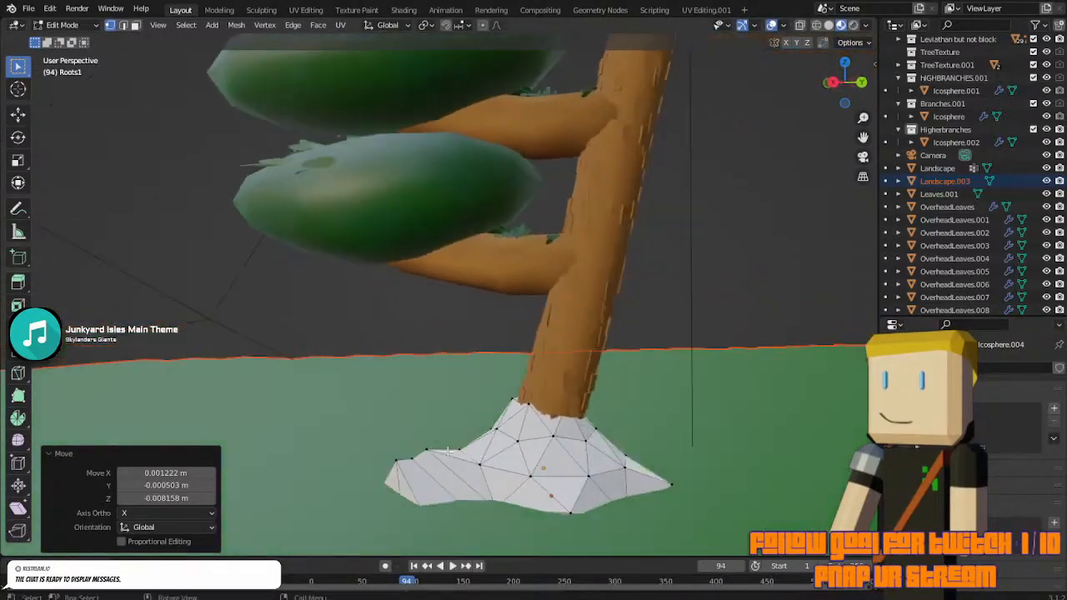
pyautogui.press('g')
pyautogui.click(433, 452)
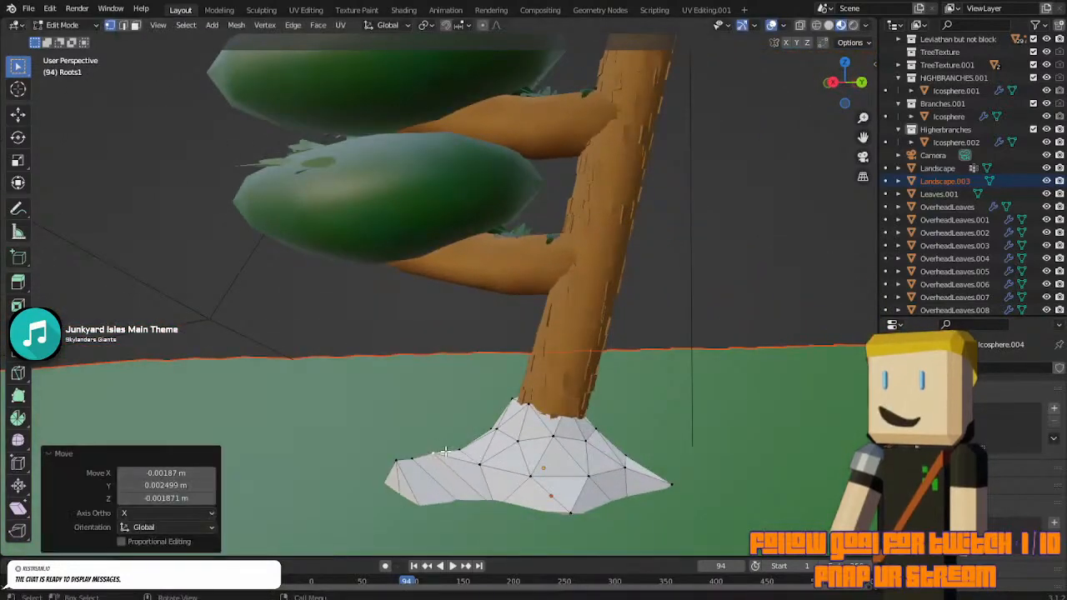
# Return to Object Mode and add a Subdivision Surface modifier to Roots1.
pyautogui.press('Tab')
pyautogui.click(595, 485)
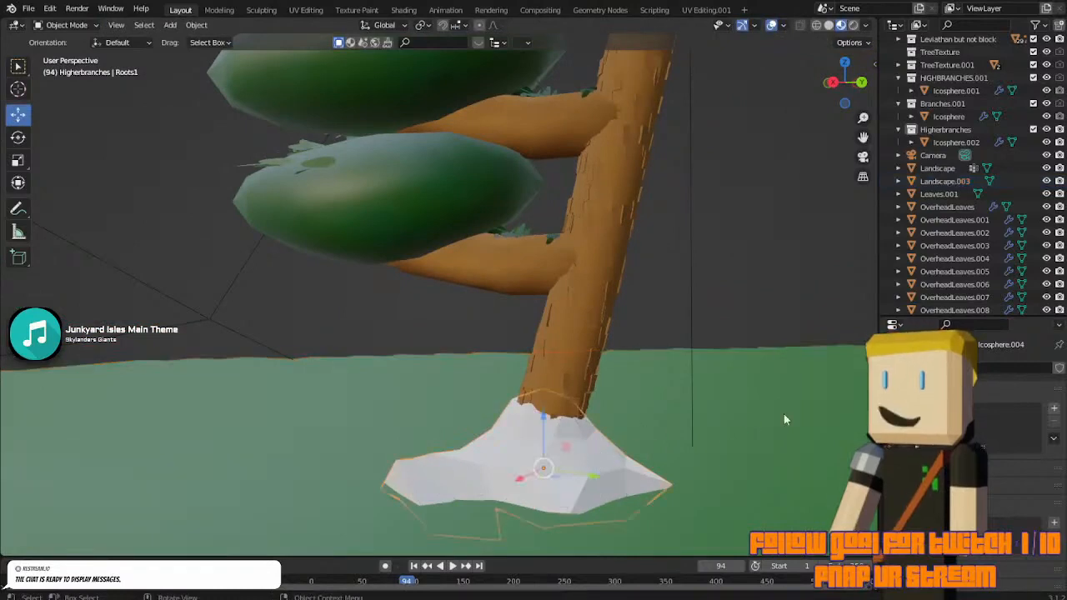
pyautogui.click(893, 469)
pyautogui.click(1018, 368)
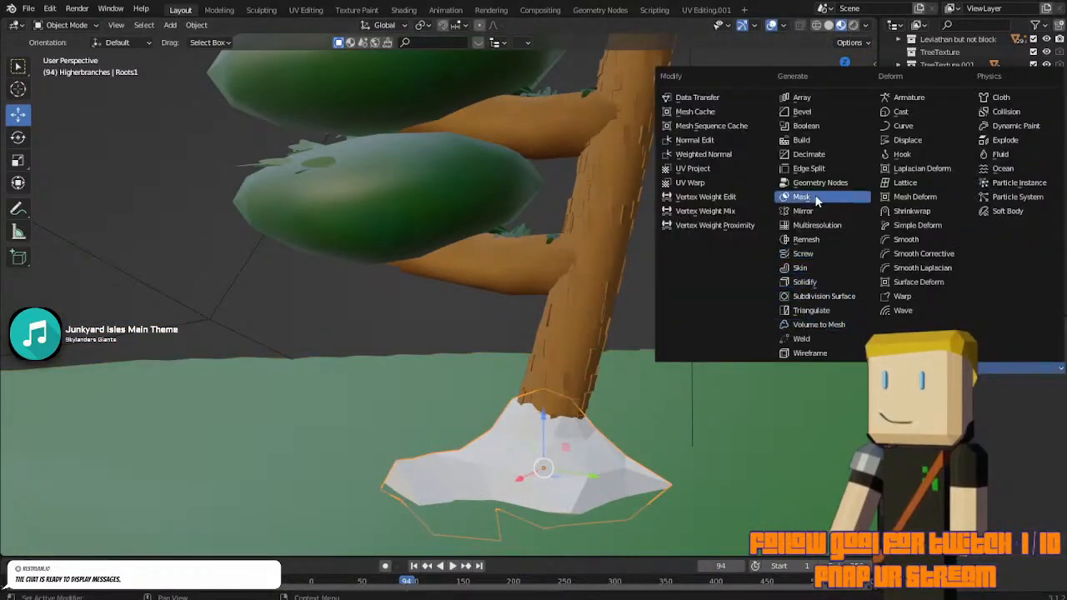
pyautogui.click(825, 297)
# Try the Shade Smooth and Shade Flat options on the subdivided Roots1 object.
pyautogui.moveTo(531, 362)
pyautogui.mouseDown(button='middle')
pyautogui.moveTo(588, 365)
pyautogui.moveTo(541, 364)
pyautogui.mouseUp(button='middle')
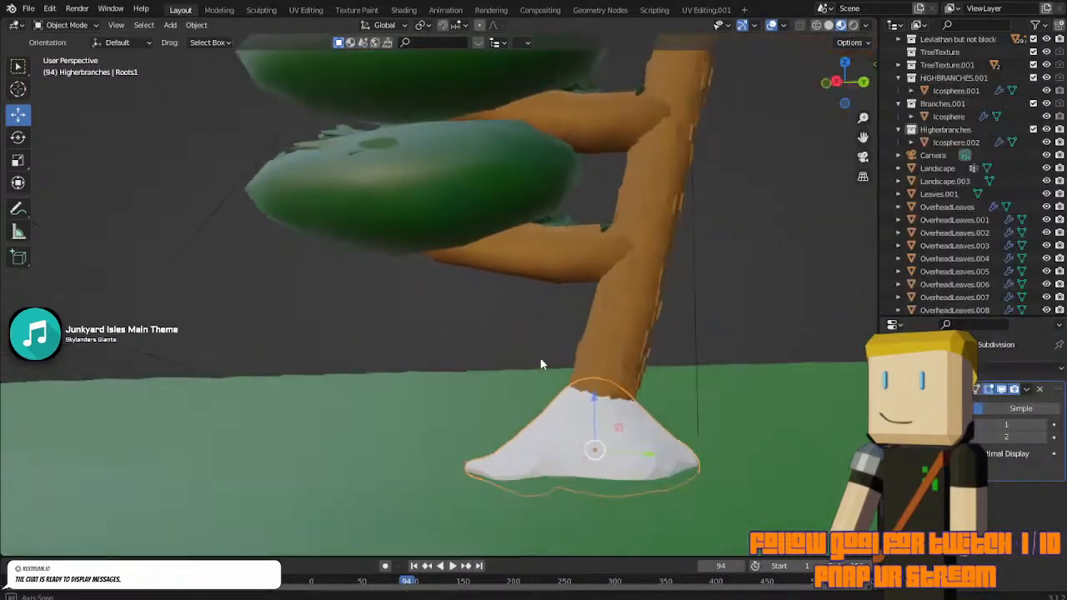
pyautogui.rightClick(541, 364)
pyautogui.click(606, 372)
pyautogui.moveTo(605, 372)
pyautogui.mouseDown(button='middle')
pyautogui.moveTo(663, 383)
pyautogui.moveTo(596, 377)
pyautogui.moveTo(657, 378)
pyautogui.moveTo(611, 383)
pyautogui.mouseUp(button='middle')
pyautogui.rightClick(657, 378)
pyautogui.click(657, 380)
pyautogui.rightClick(561, 380)
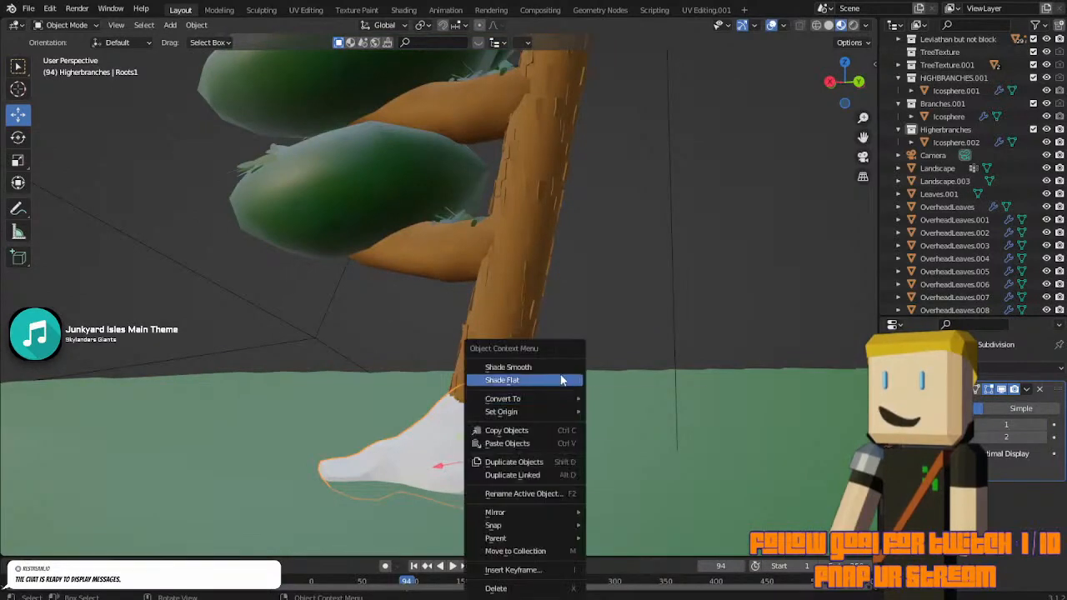
pyautogui.click(561, 381)
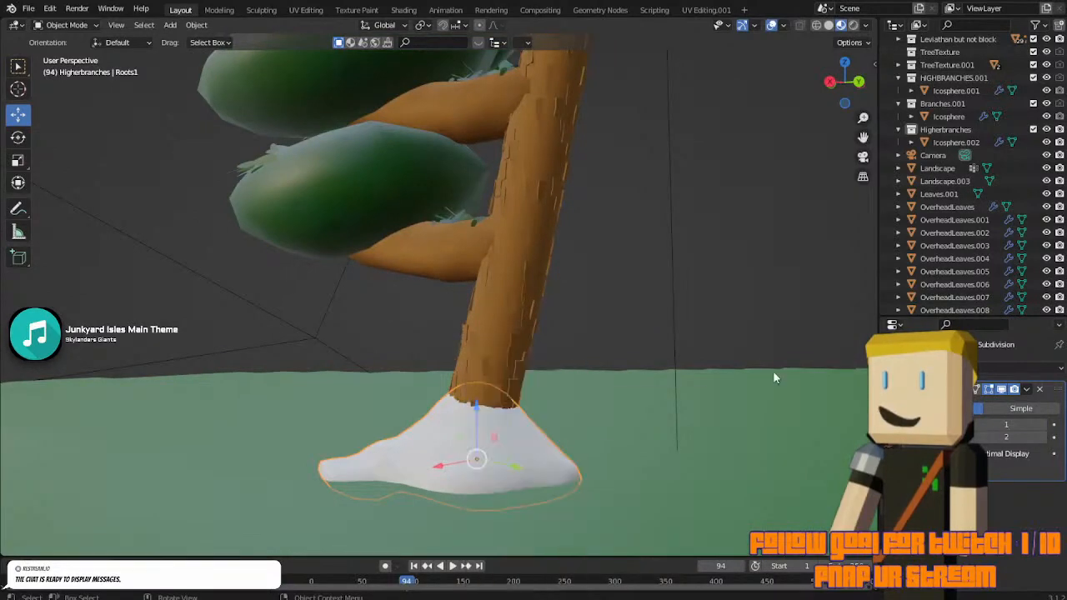
# Turn off the Subdivision modifier's viewport display on Roots1 and enter Edit Mode.
pyautogui.click(1002, 390)
pyautogui.moveTo(618, 381); pyautogui.dragTo(357, 378, button='middle')
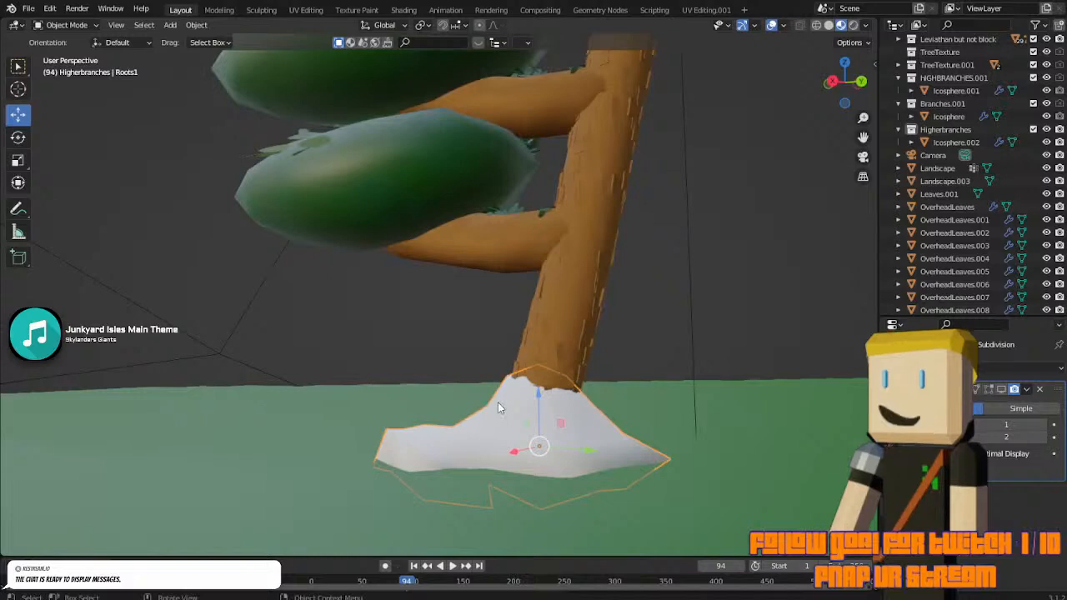
pyautogui.press('Tab')
# Extrude the end face of the root outward by about 0.025 m and scale it by about 0.832.
pyautogui.moveTo(497, 402); pyautogui.dragTo(488, 496, button='middle')
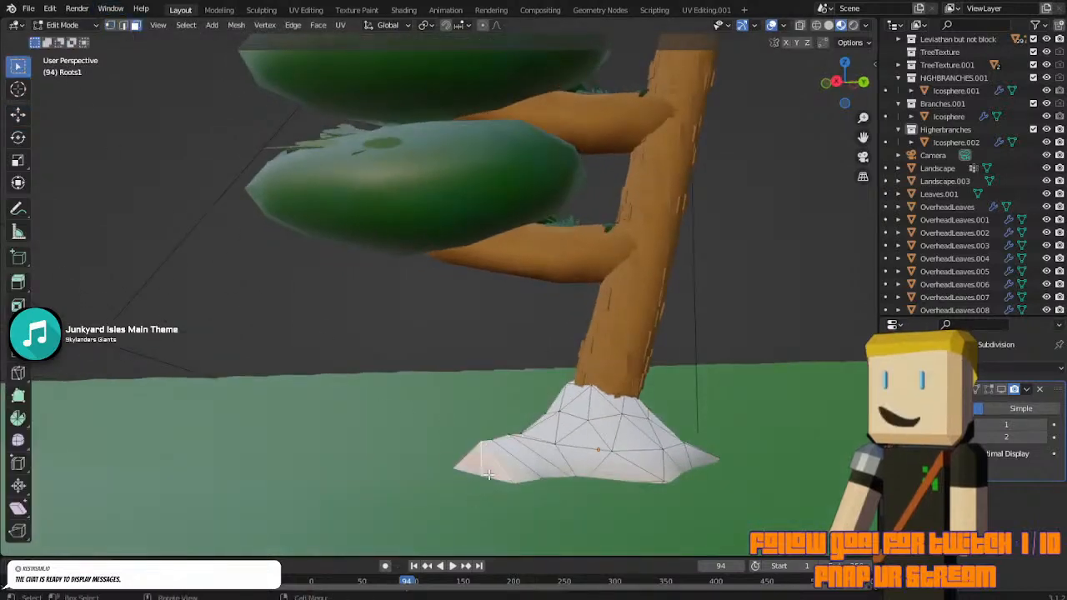
pyautogui.press('e')
pyautogui.click(454, 497)
pyautogui.press('s')
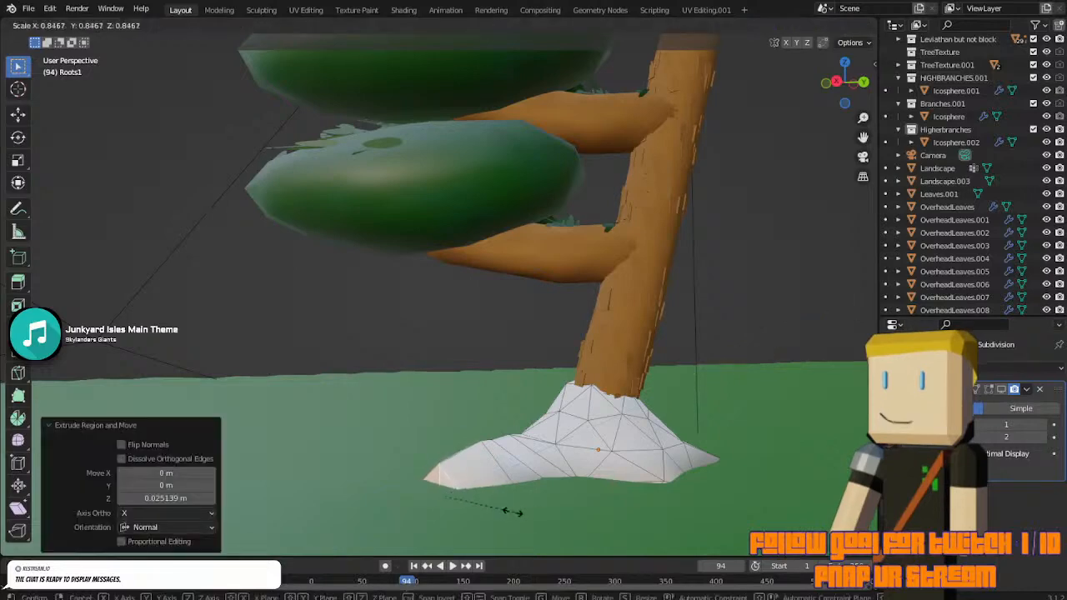
pyautogui.click(537, 506)
# Extrude the root's end face outward again by about 0.027 m.
pyautogui.moveTo(536, 506); pyautogui.dragTo(663, 448, button='middle')
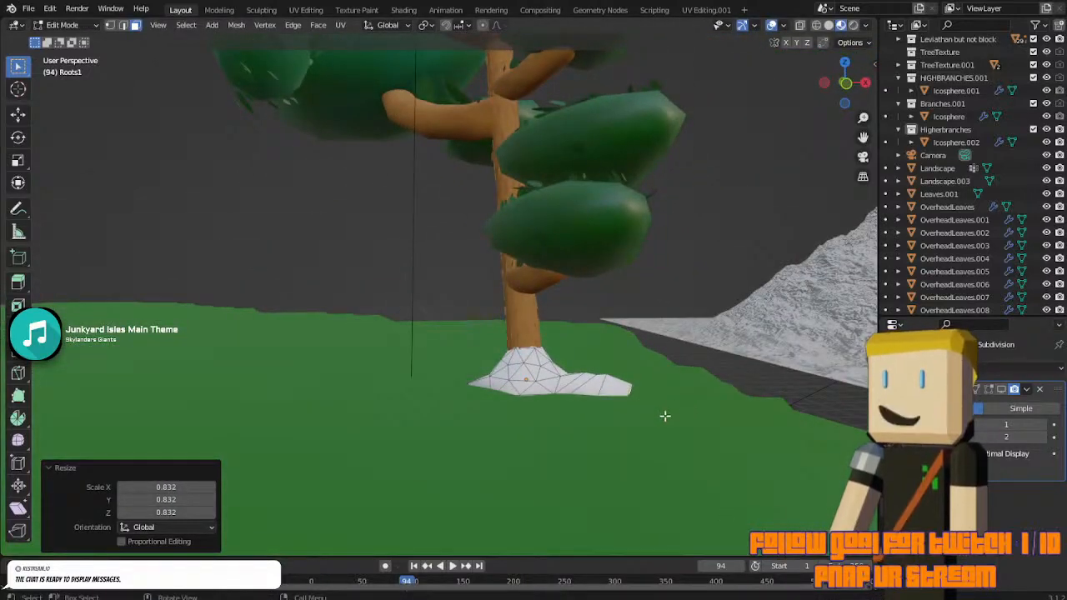
pyautogui.press('e')
pyautogui.click(692, 422)
# From the camera view, in vertex select mode, raise the vertex in the dip between the root base and the extruded root.
pyautogui.moveTo(691, 425); pyautogui.dragTo(292, 317, button='middle')
pyautogui.click(863, 159)
pyautogui.scroll(4, 579, 252)
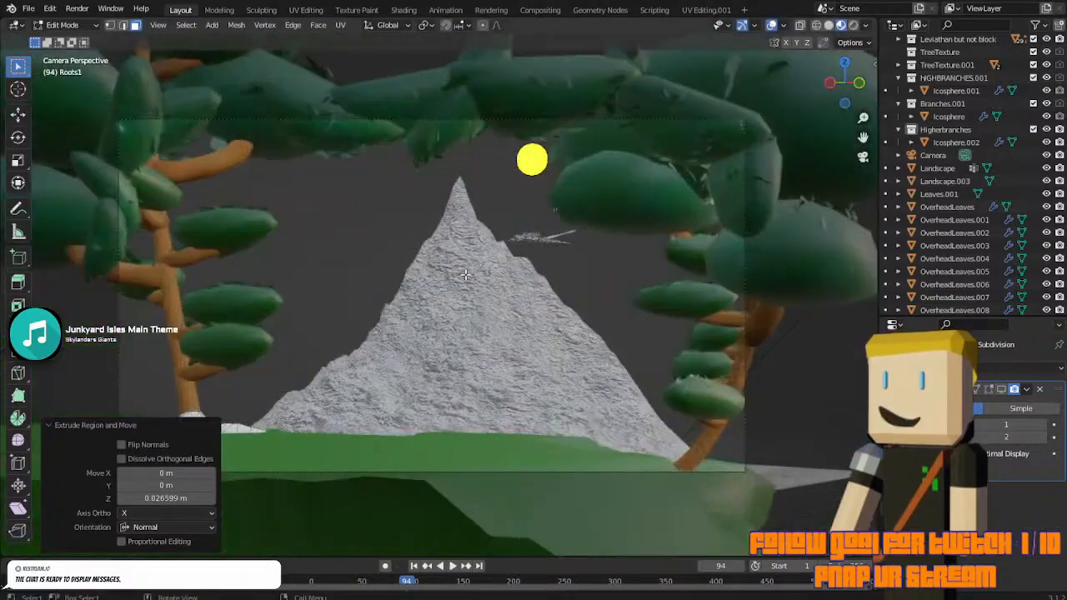
pyautogui.click(50, 427)
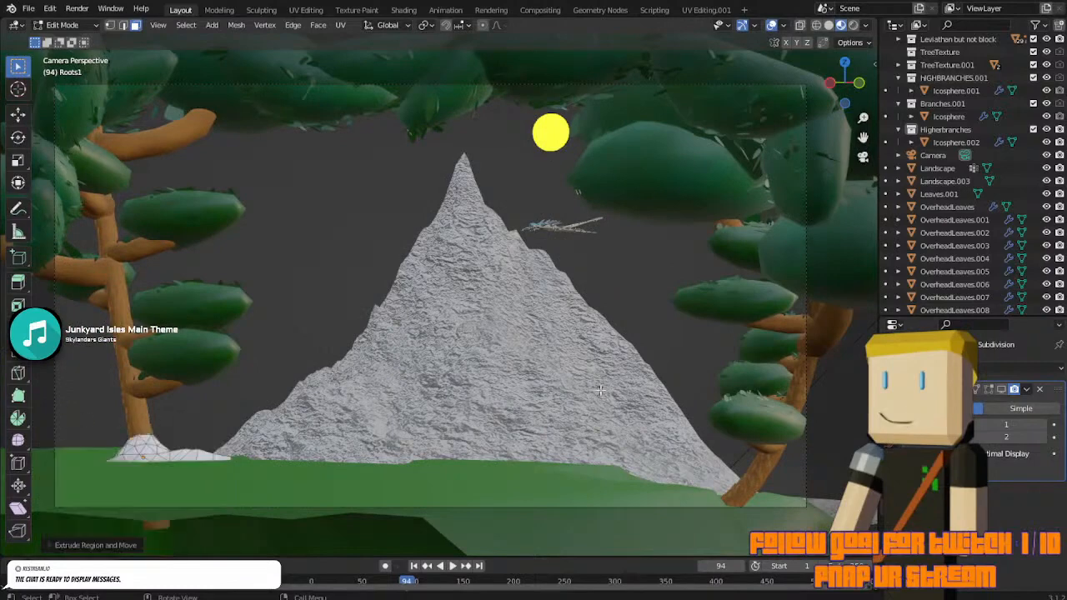
pyautogui.moveTo(863, 138); pyautogui.dragTo(1040, 75)
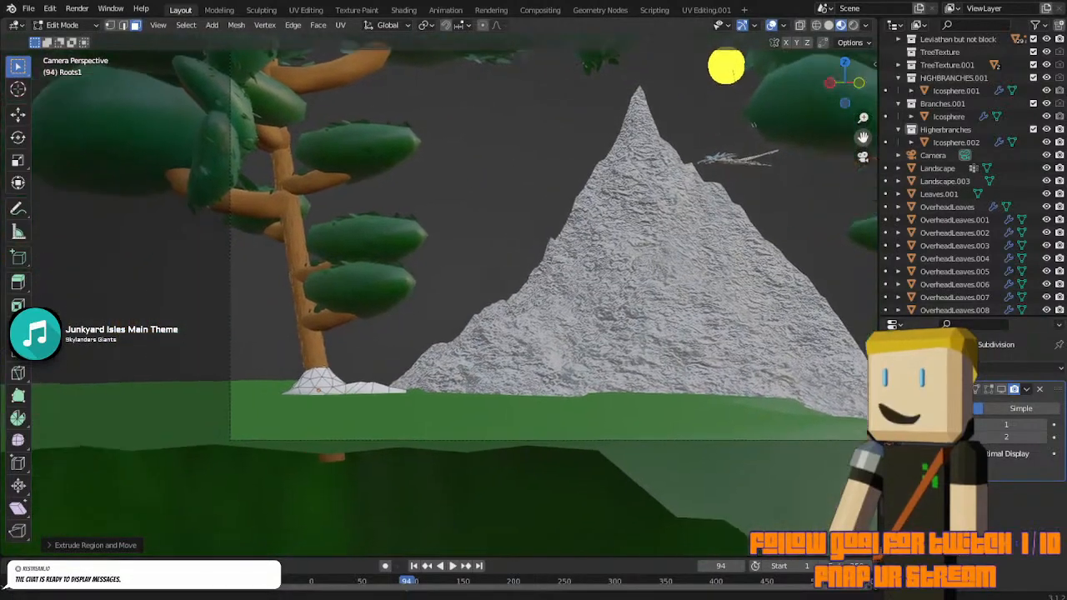
pyautogui.scroll(3, 863, 138)
pyautogui.moveTo(863, 138); pyautogui.dragTo(979, 95)
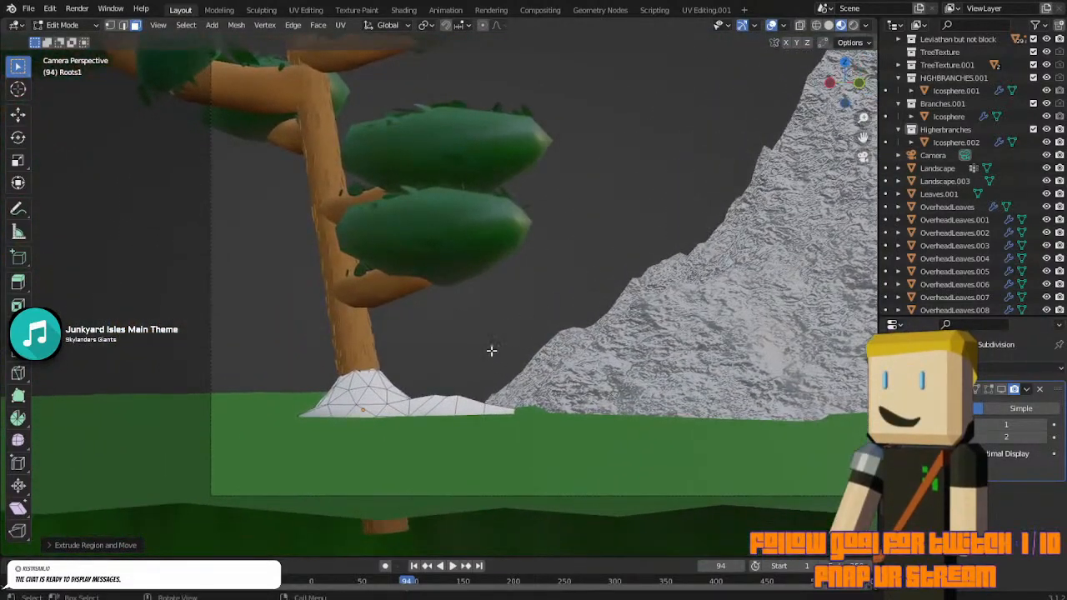
pyautogui.scroll(2, 491, 351)
pyautogui.click(110, 25)
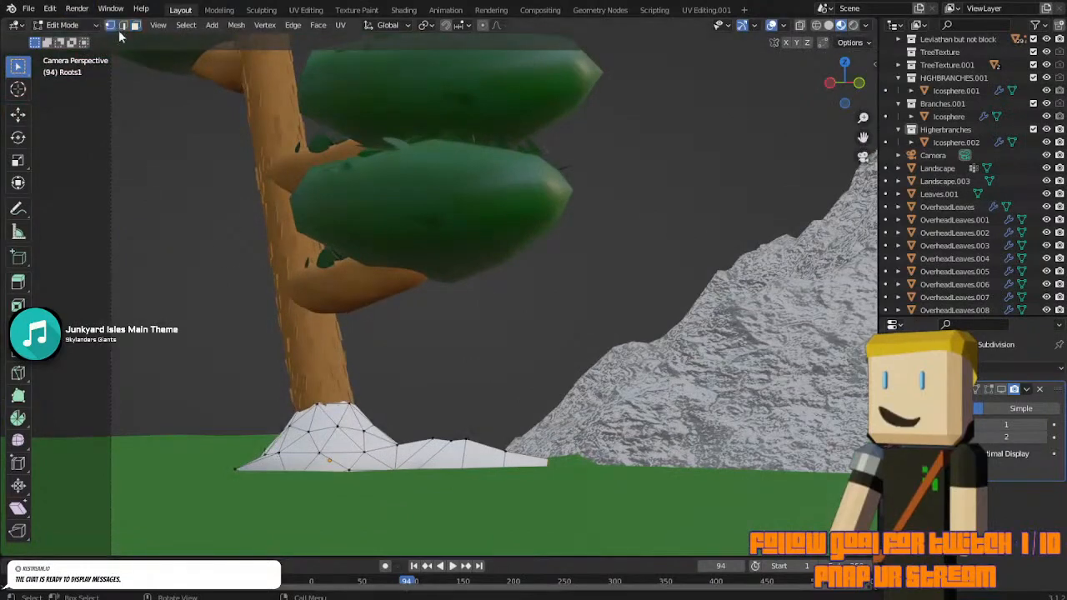
pyautogui.click(400, 452)
pyautogui.press('g')
pyautogui.click(394, 442)
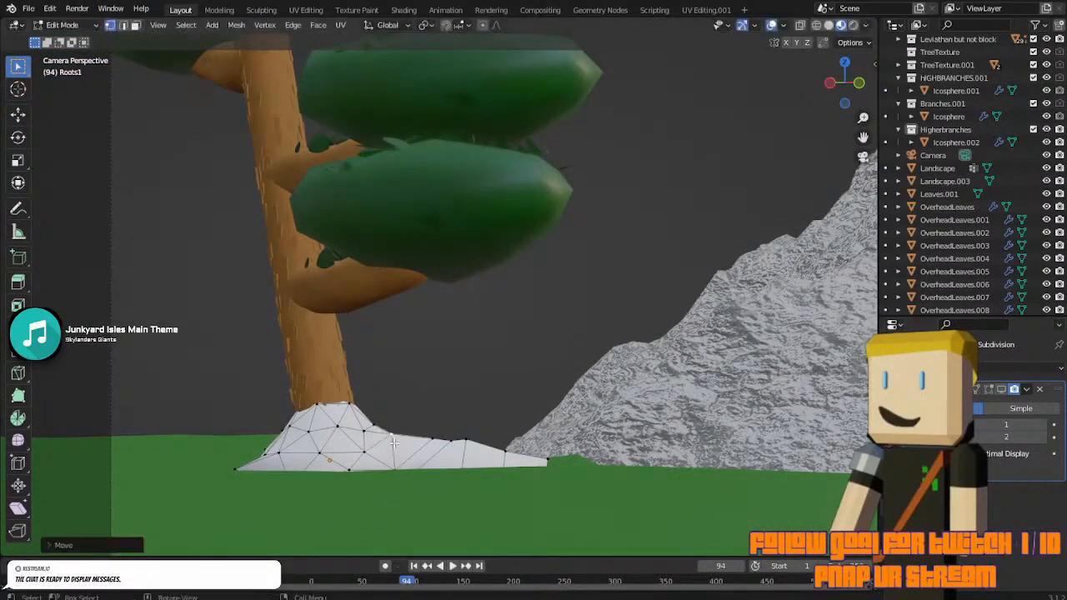
# Raise the neighbouring vertices on the slope where the root meets the base, the last one by about 0.006 m.
pyautogui.click(376, 424)
pyautogui.press('g')
pyautogui.click(376, 411)
pyautogui.click(391, 435)
pyautogui.press('g')
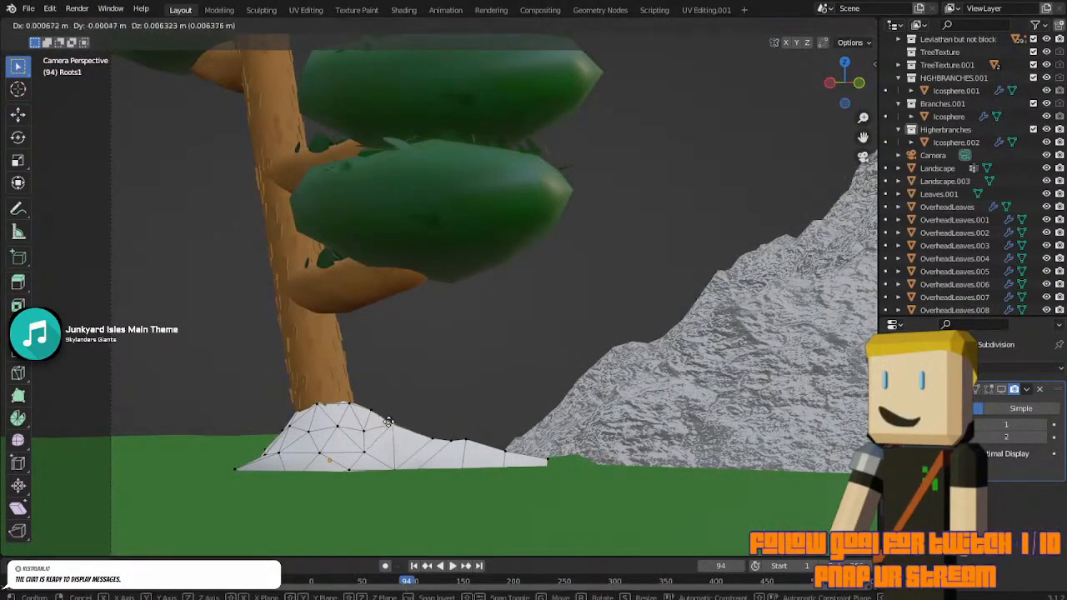
pyautogui.click(395, 426)
# In face select mode, select the root's end face and extrude it outward by about 0.037 m.
pyautogui.moveTo(558, 451); pyautogui.dragTo(721, 341, button='middle')
pyautogui.scroll(4, 720, 342)
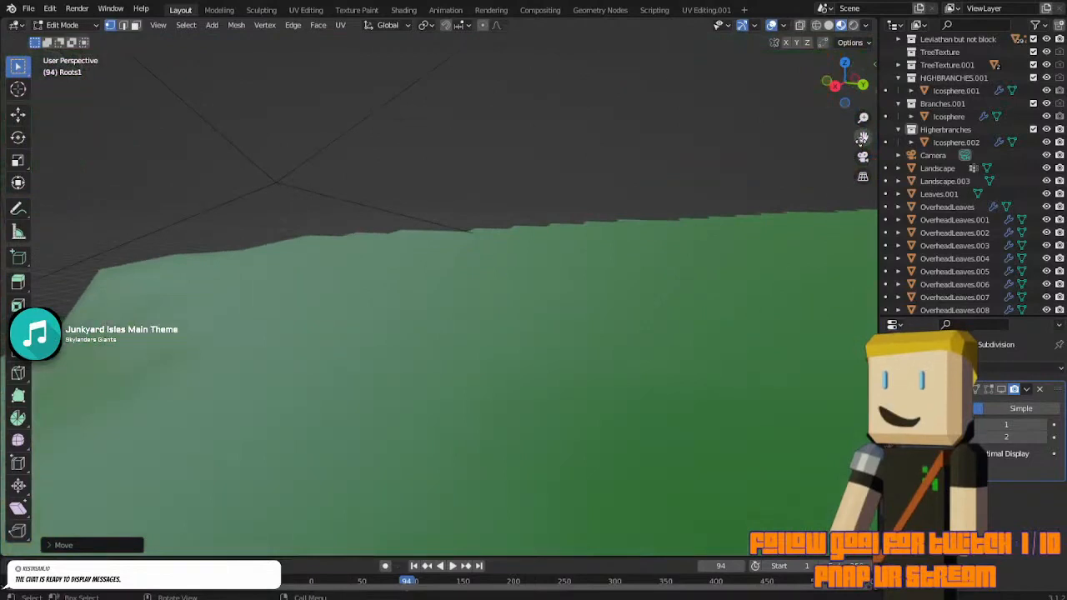
pyautogui.moveTo(863, 138); pyautogui.dragTo(500, 105)
pyautogui.moveTo(340, 264); pyautogui.dragTo(407, 271)
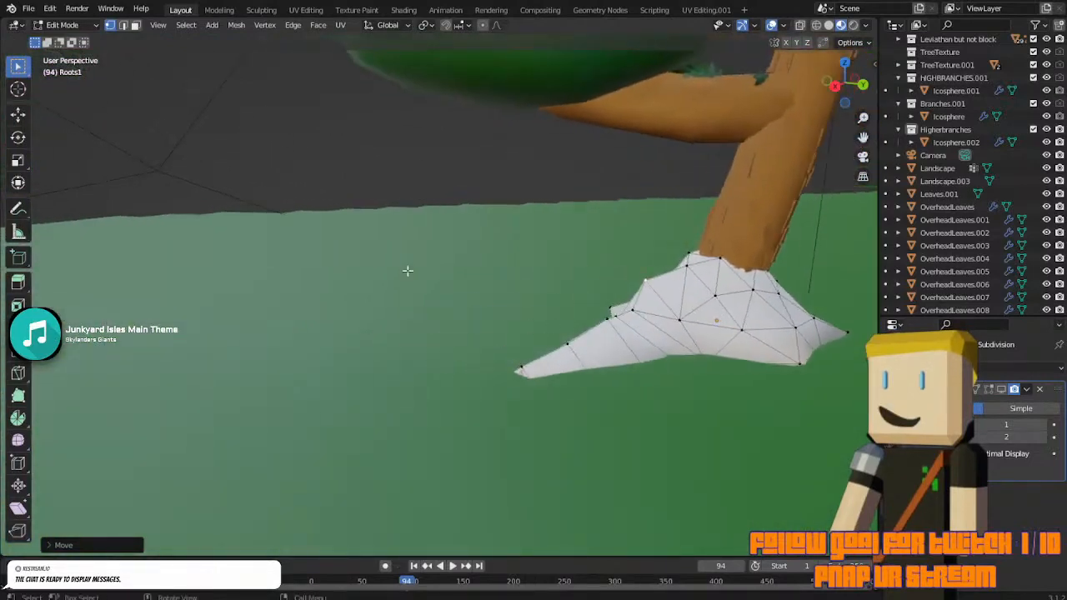
pyautogui.click(138, 27)
pyautogui.click(519, 371)
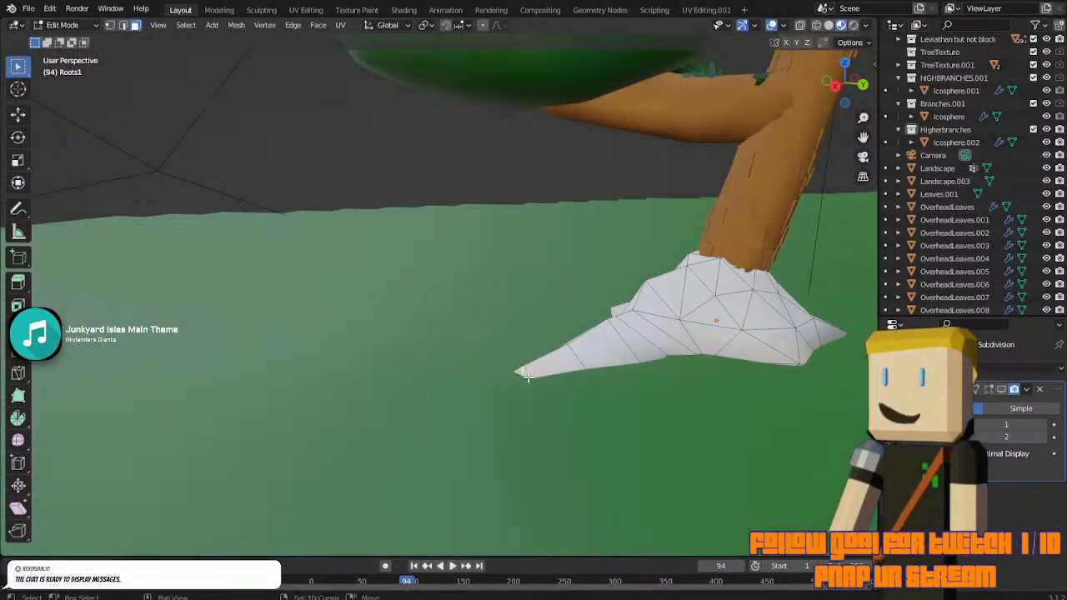
pyautogui.press('e')
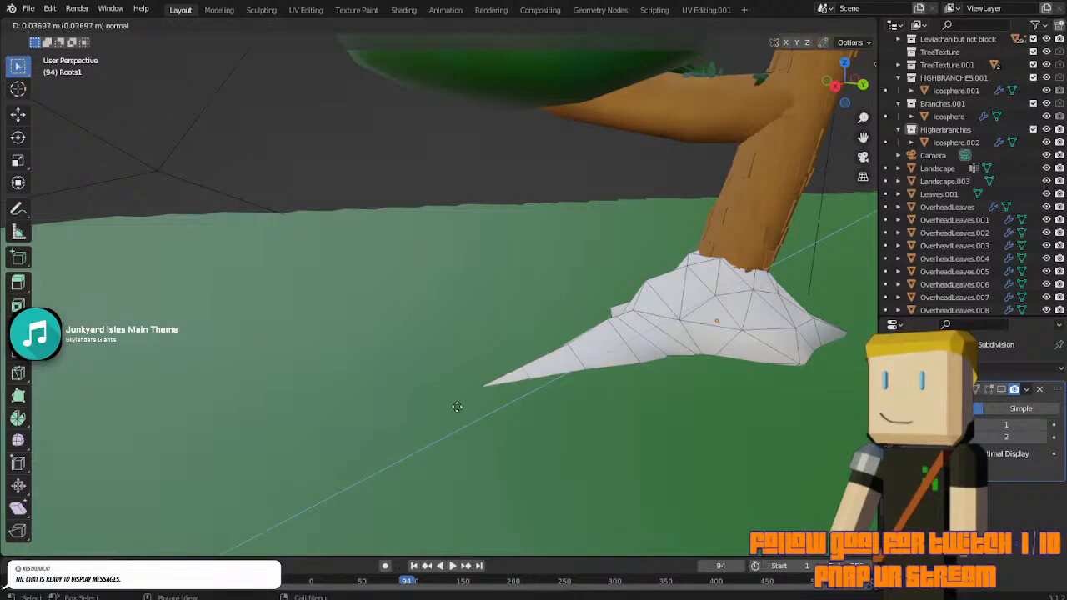
pyautogui.click(450, 406)
# Examine the shape of the lengthened root from above, the front and underneath the ground.
pyautogui.moveTo(436, 405); pyautogui.dragTo(495, 383, button='middle')
pyautogui.moveTo(185, 200); pyautogui.dragTo(238, 177, button='middle')
pyautogui.scroll(2, 237, 177)
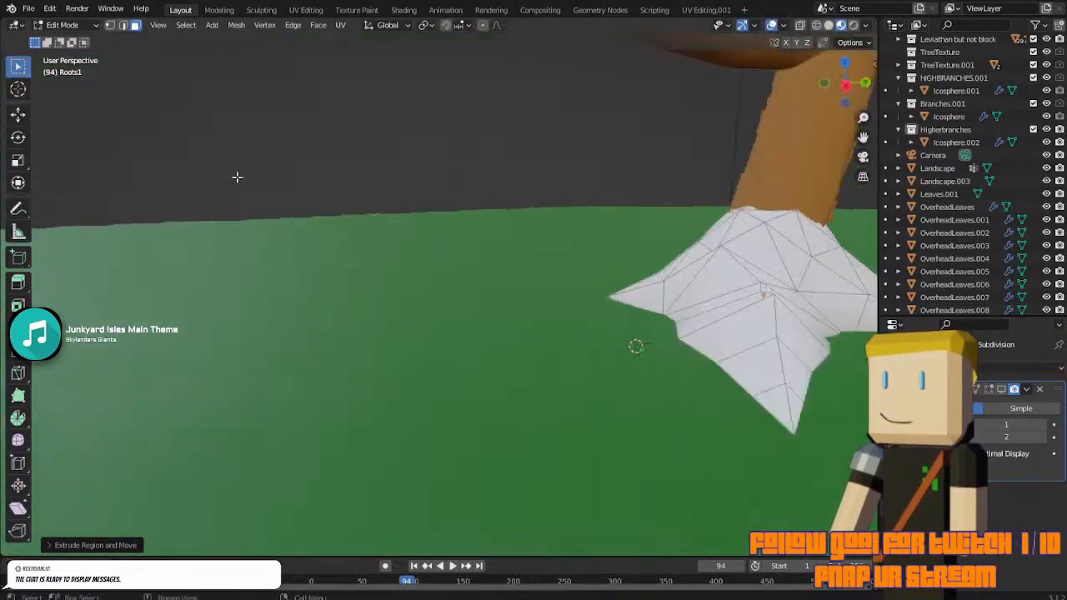
pyautogui.scroll(1, 237, 177)
pyautogui.click(111, 27)
pyautogui.scroll(-2, 511, 294)
pyautogui.moveTo(603, 349); pyautogui.dragTo(757, 200, button='middle')
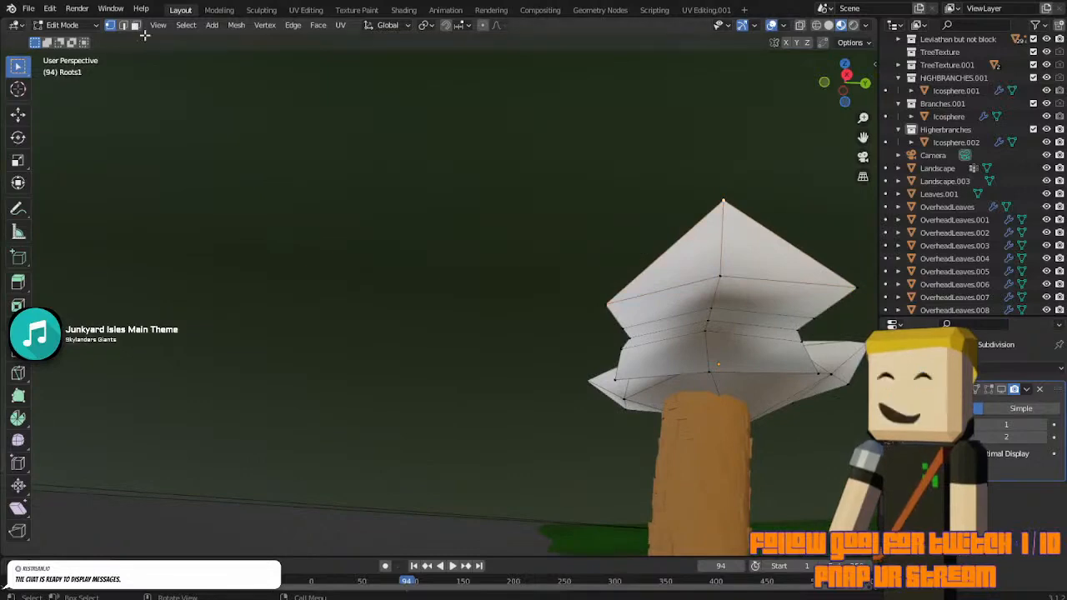
pyautogui.press('3')
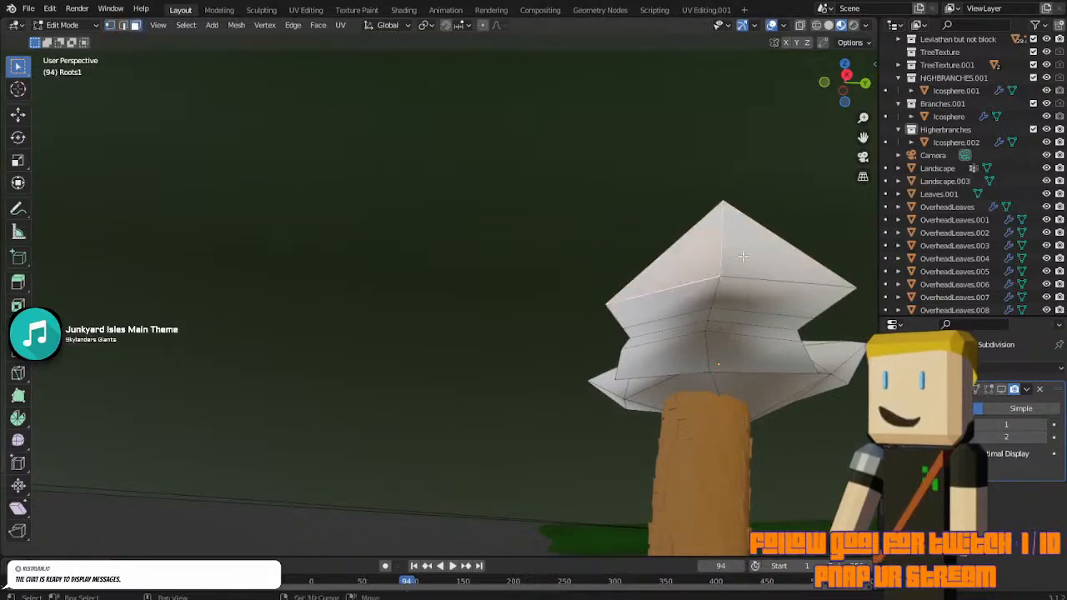
pyautogui.moveTo(743, 257); pyautogui.dragTo(403, 167, button='middle')
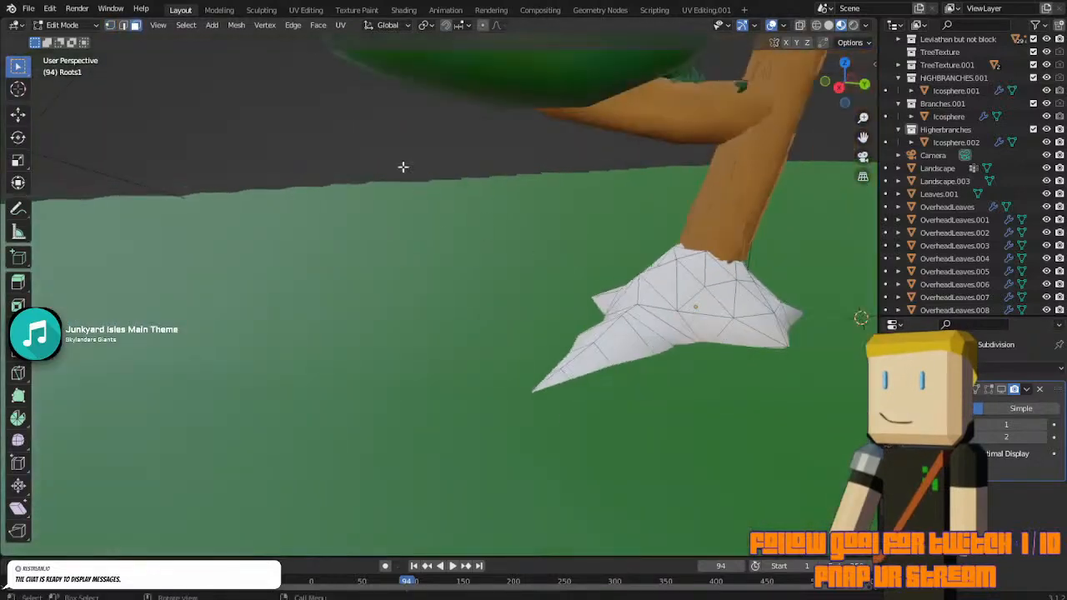
# Enable proportional editing and activate the Move tool for the selected root tip.
pyautogui.click(482, 26)
pyautogui.click(17, 115)
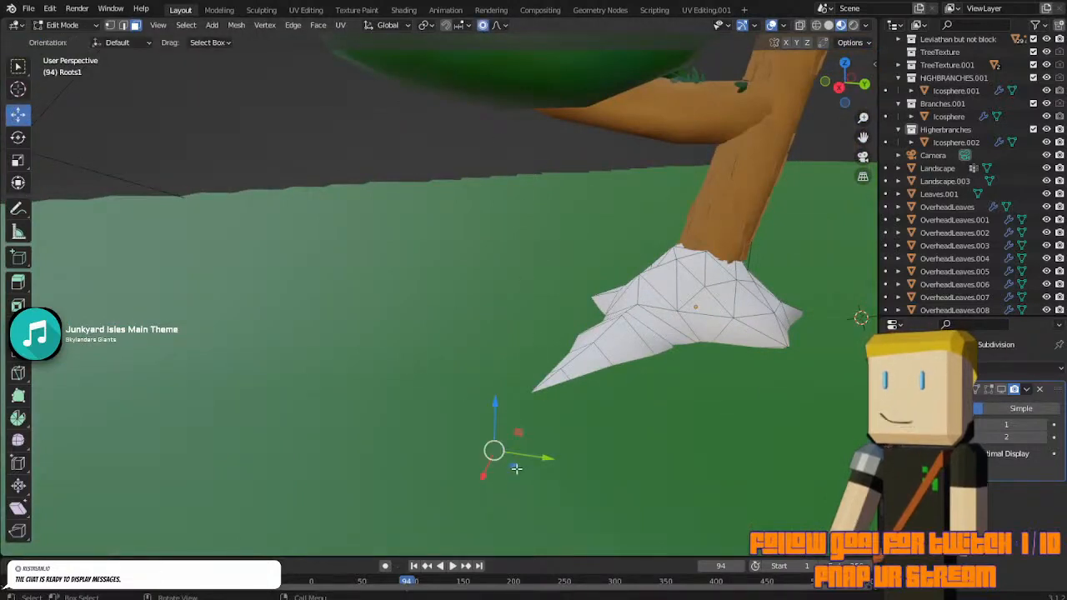
pyautogui.moveTo(515, 463); pyautogui.dragTo(549, 458)
pyautogui.scroll(-5, 464, 428)
pyautogui.scroll(1, 464, 400)
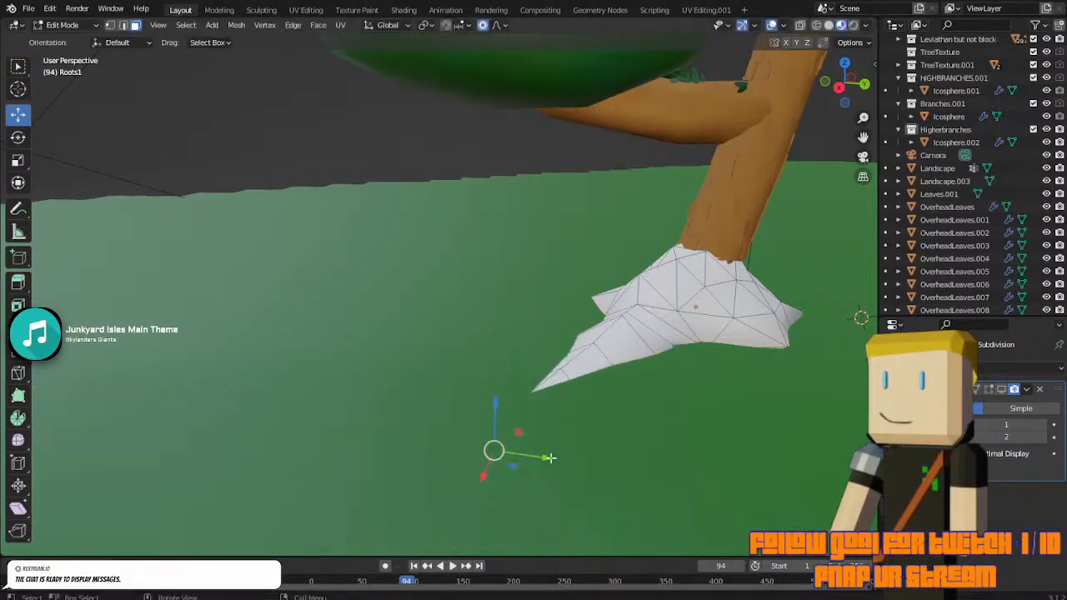
# From the camera view, move the root tip about 0.07 m along global X with a proportional size of about 0.16 m.
pyautogui.click(863, 157)
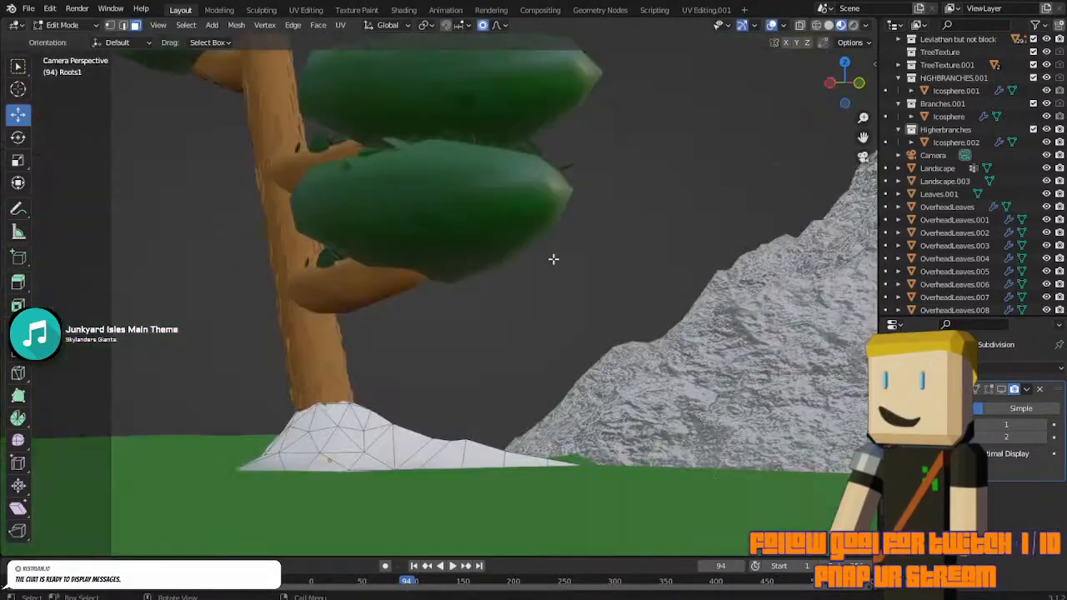
pyautogui.scroll(2, 590, 317)
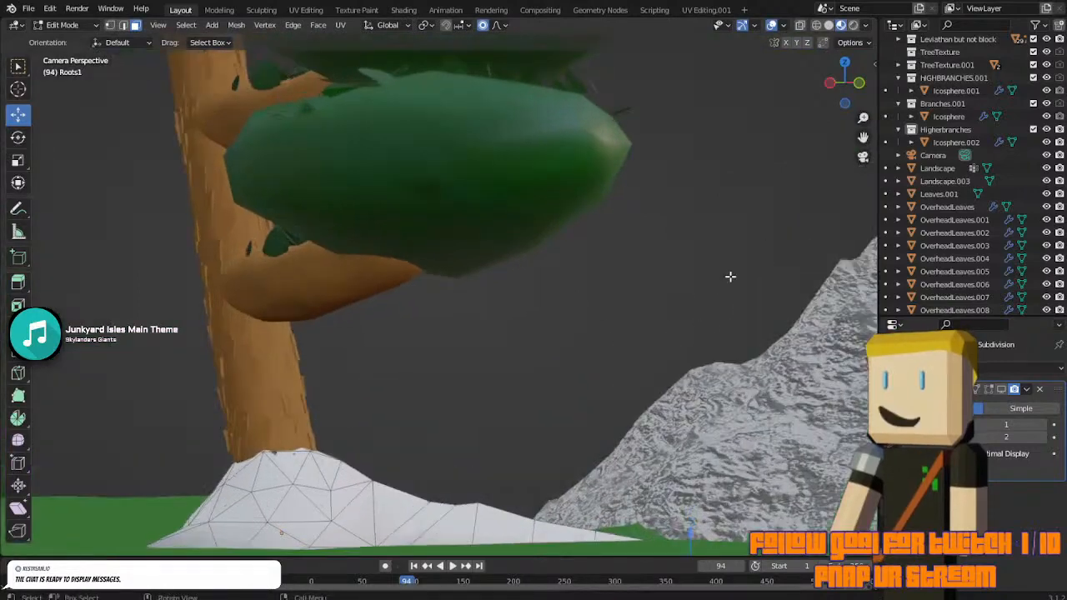
pyautogui.moveTo(859, 141); pyautogui.dragTo(633, 59)
pyautogui.scroll(-8, 858, 146)
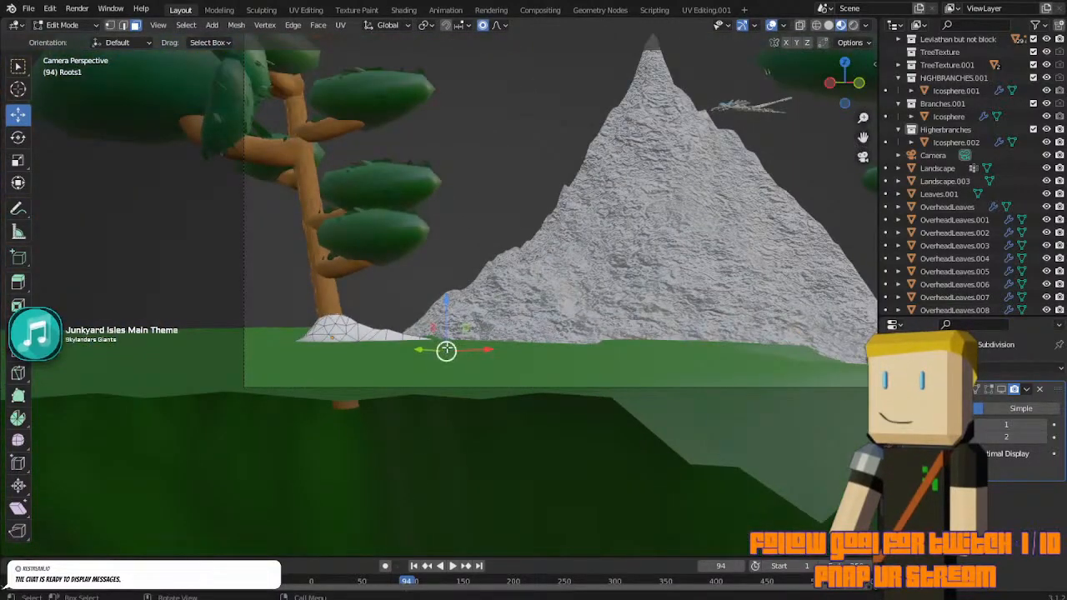
pyautogui.moveTo(450, 346); pyautogui.dragTo(413, 306)
pyautogui.rightClick(413, 306)
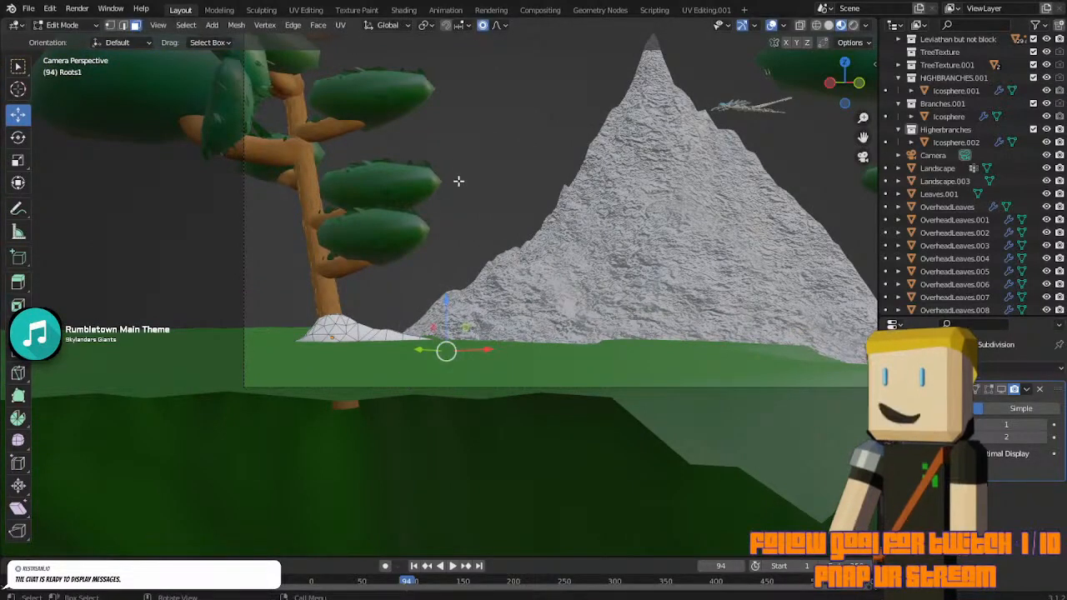
pyautogui.press('g')
pyautogui.press('x')
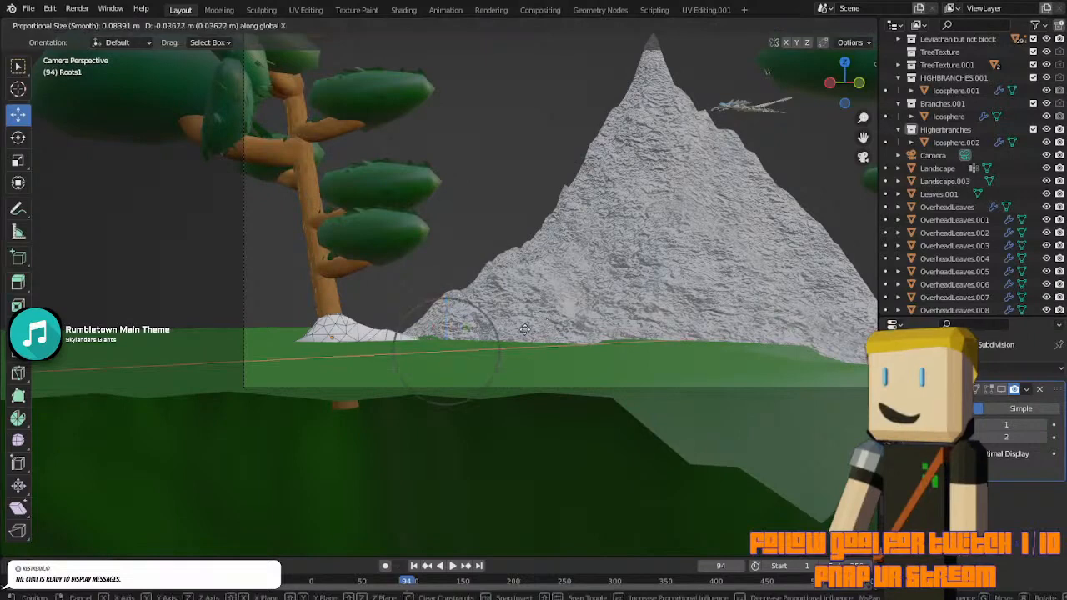
pyautogui.scroll(-7, 517, 328)
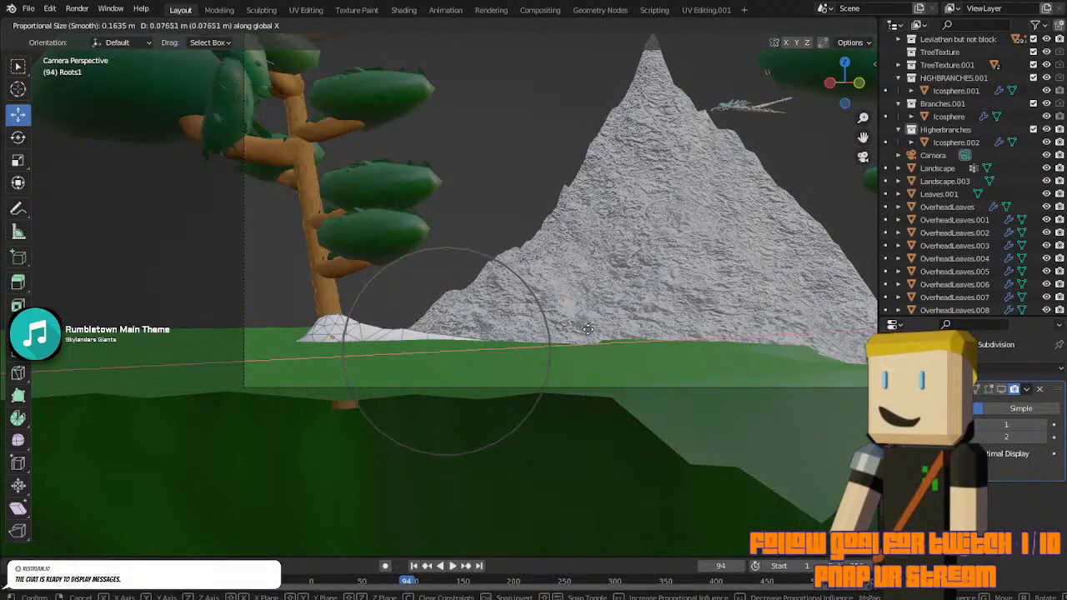
pyautogui.click(582, 328)
# Lower the root tip about 0.009 m along global Z with the proportional size reduced to about 0.039 m.
pyautogui.scroll(2, 497, 334)
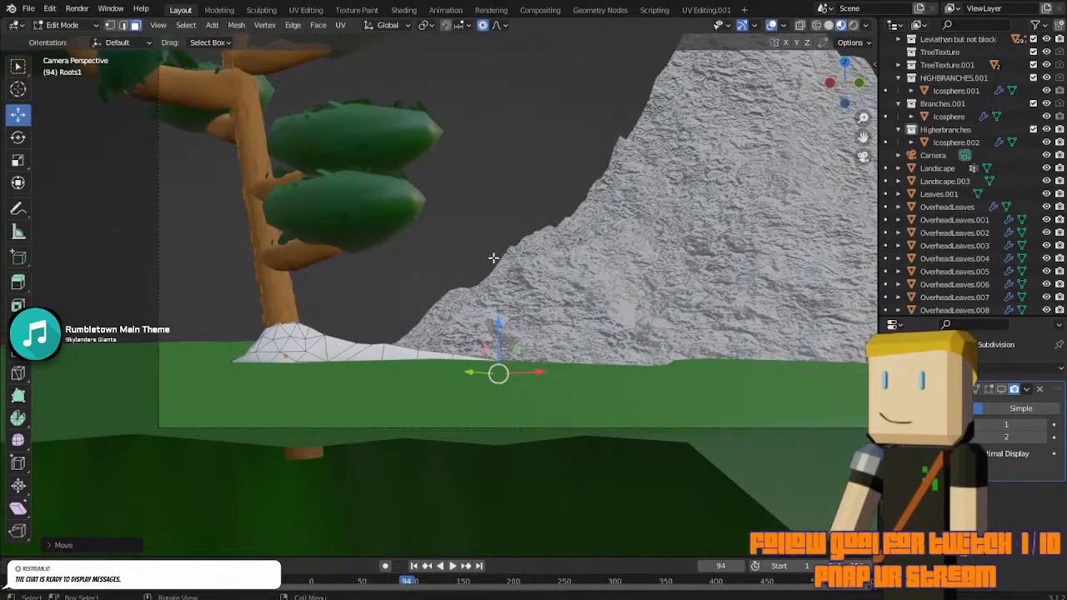
pyautogui.moveTo(499, 329); pyautogui.dragTo(503, 342)
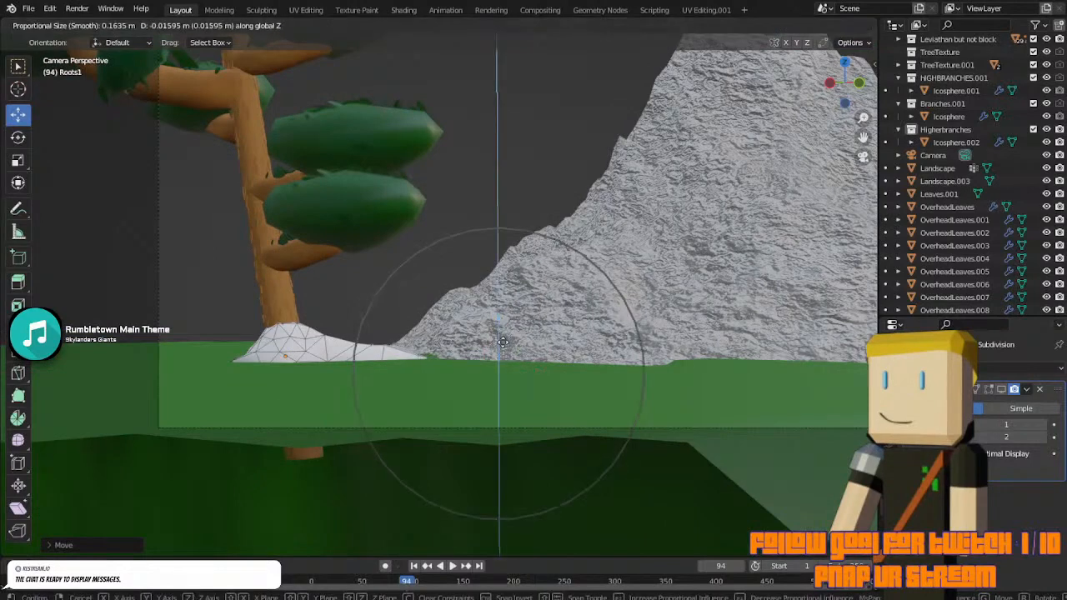
pyautogui.scroll(7, 503, 327)
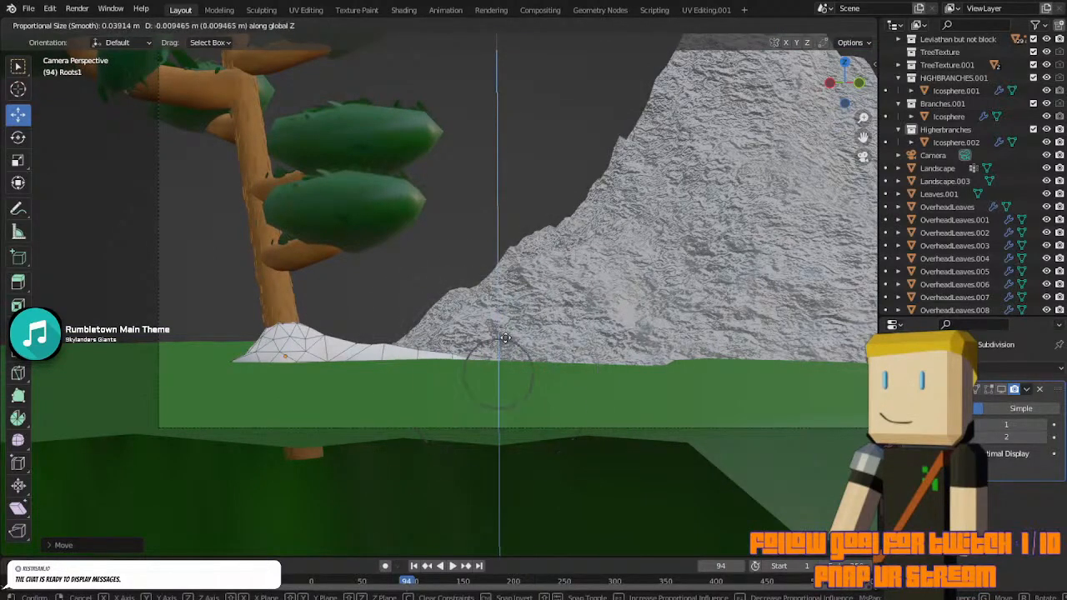
pyautogui.moveTo(506, 334); pyautogui.dragTo(507, 335)
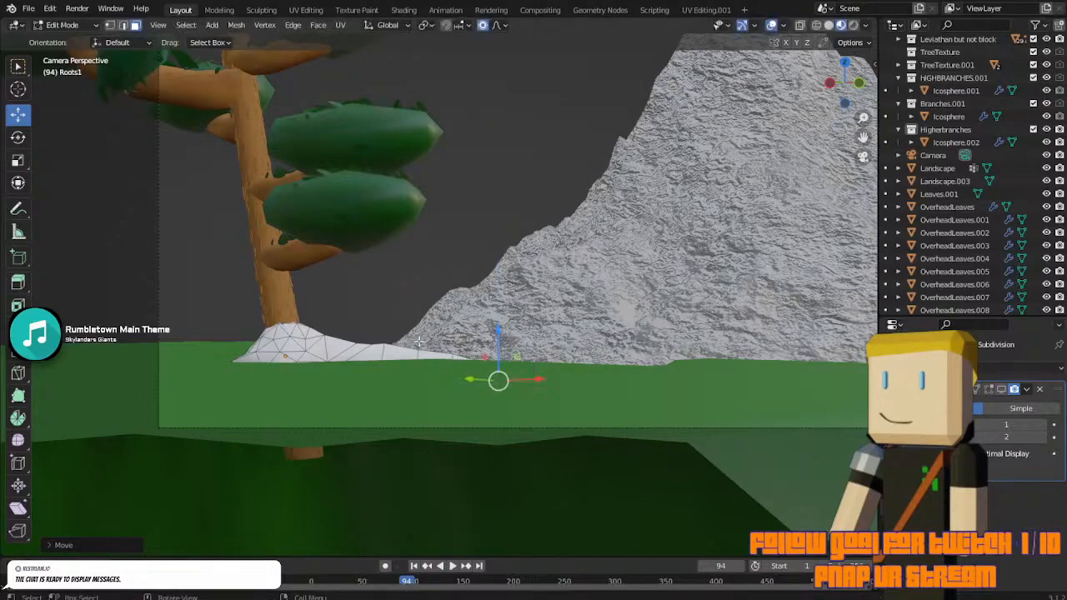
# Add edge select mode and grow the selection over the middle section of the long root.
pyautogui.moveTo(382, 344); pyautogui.dragTo(280, 350, button='middle')
pyautogui.scroll(4, 635, 358)
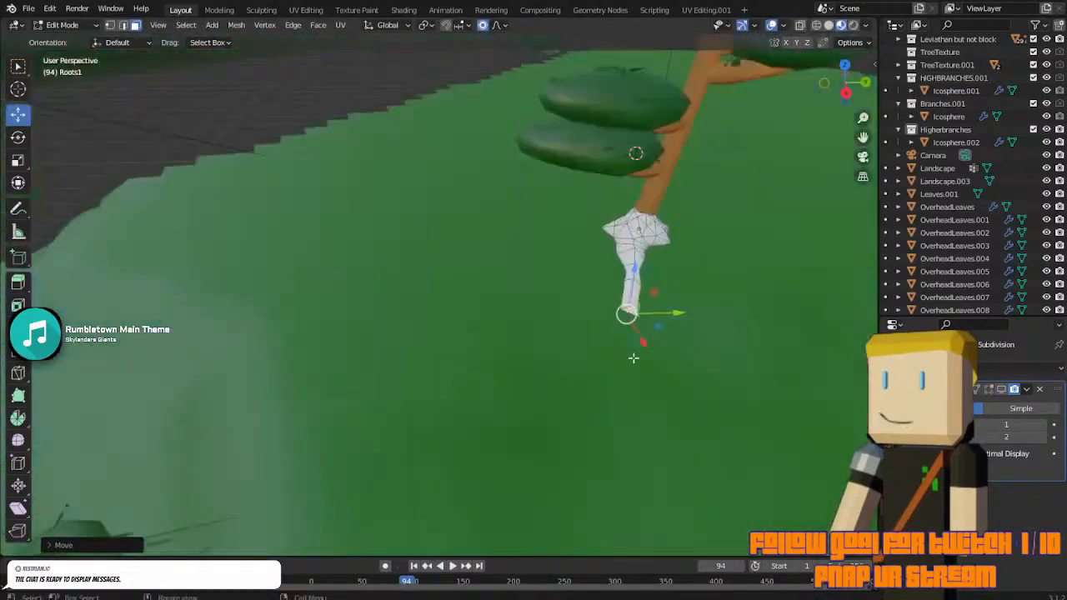
pyautogui.moveTo(762, 354); pyautogui.dragTo(622, 322, button='middle')
pyautogui.click(123, 26)
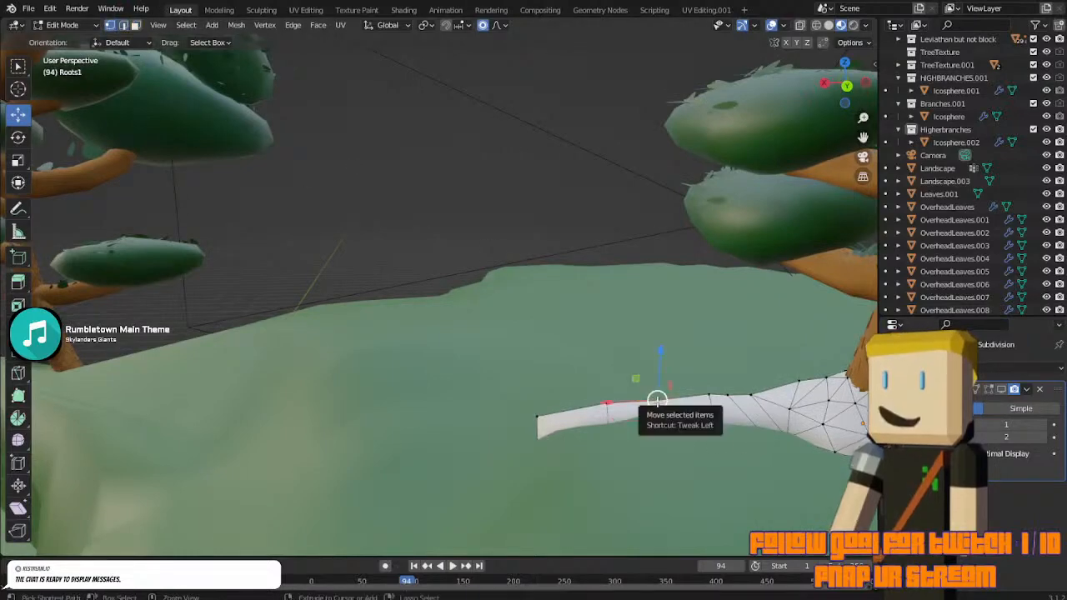
pyautogui.press('ctrl+KP_Add')
# Try to shift the selected middle section of the long root about 0.02 m along global Y with proportional editing.
pyautogui.moveTo(659, 415); pyautogui.dragTo(775, 375, button='middle')
pyautogui.press('g')
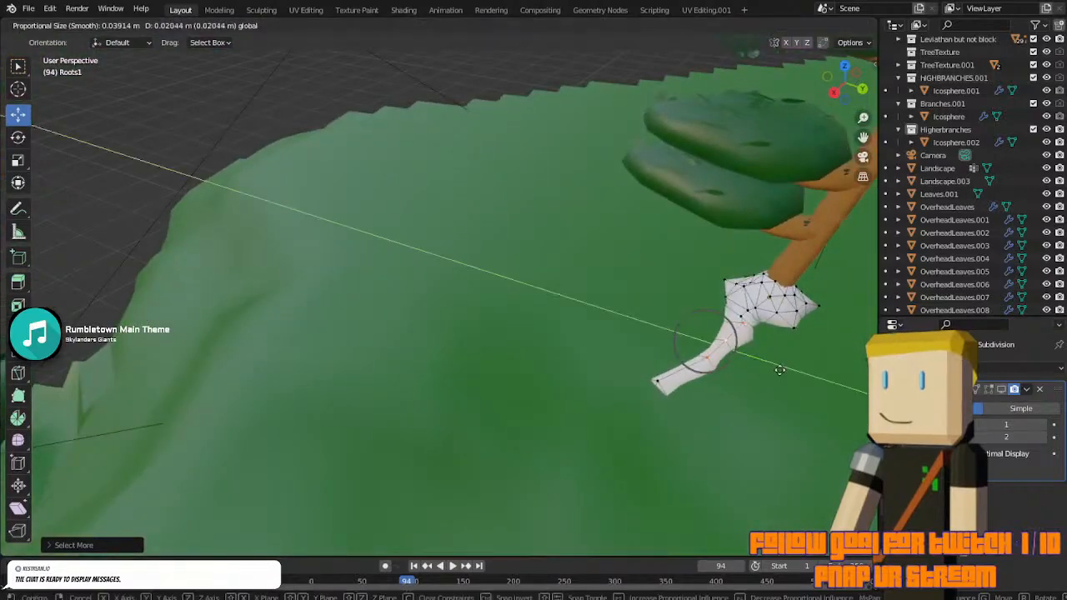
pyautogui.moveTo(780, 371); pyautogui.dragTo(778, 369)
pyautogui.moveTo(771, 368); pyautogui.dragTo(646, 310, button='middle')
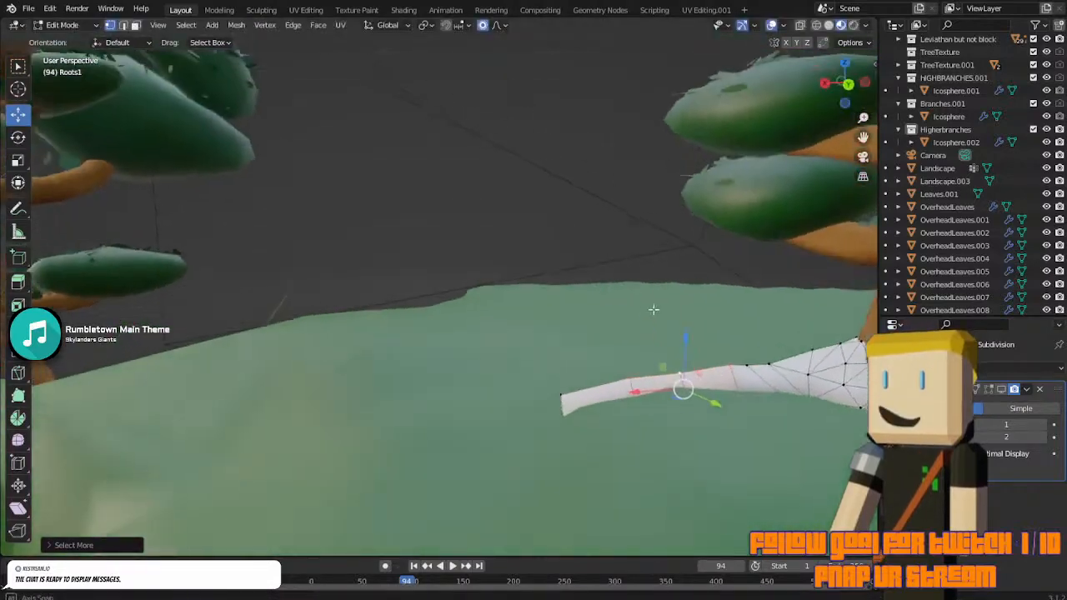
# Switch to edge select mode only and select the edge loop halfway along the long root.
pyautogui.click(123, 25)
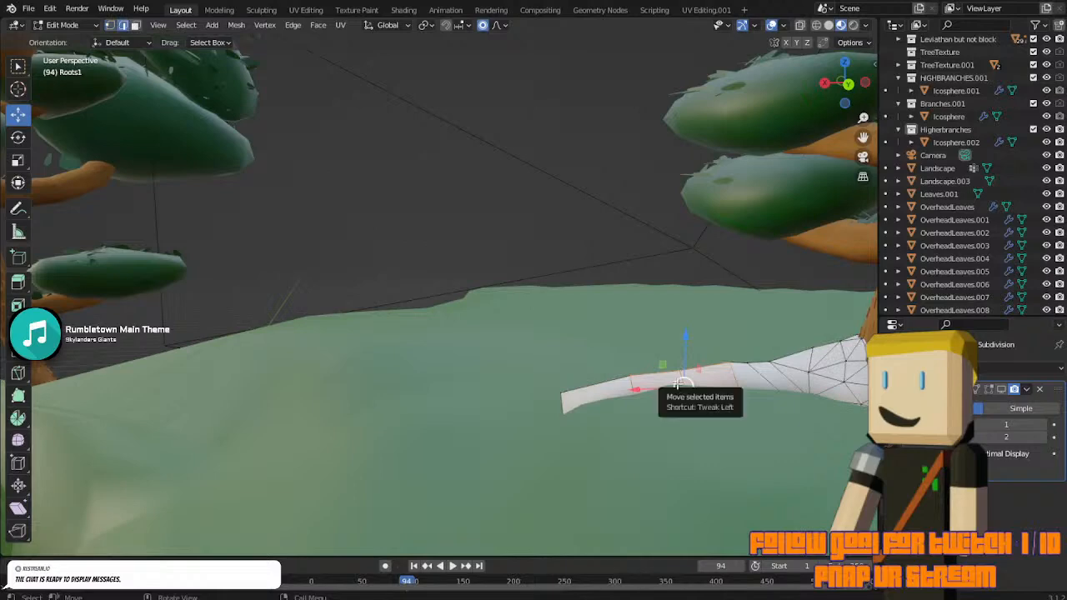
pyautogui.moveTo(684, 385); pyautogui.dragTo(708, 463, button='middle')
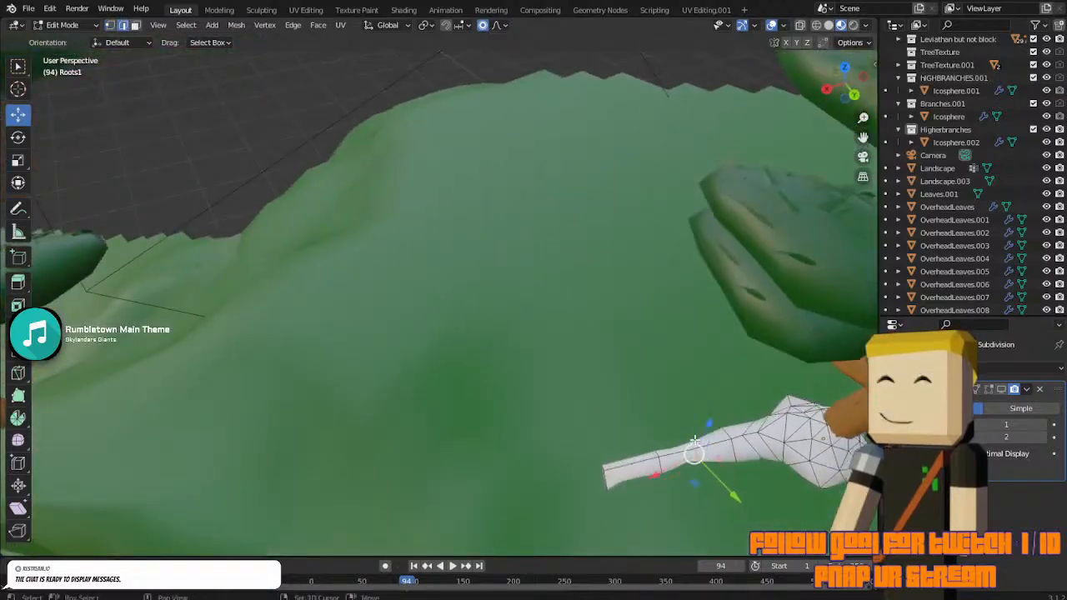
pyautogui.hotkey('ctrl', 'l')
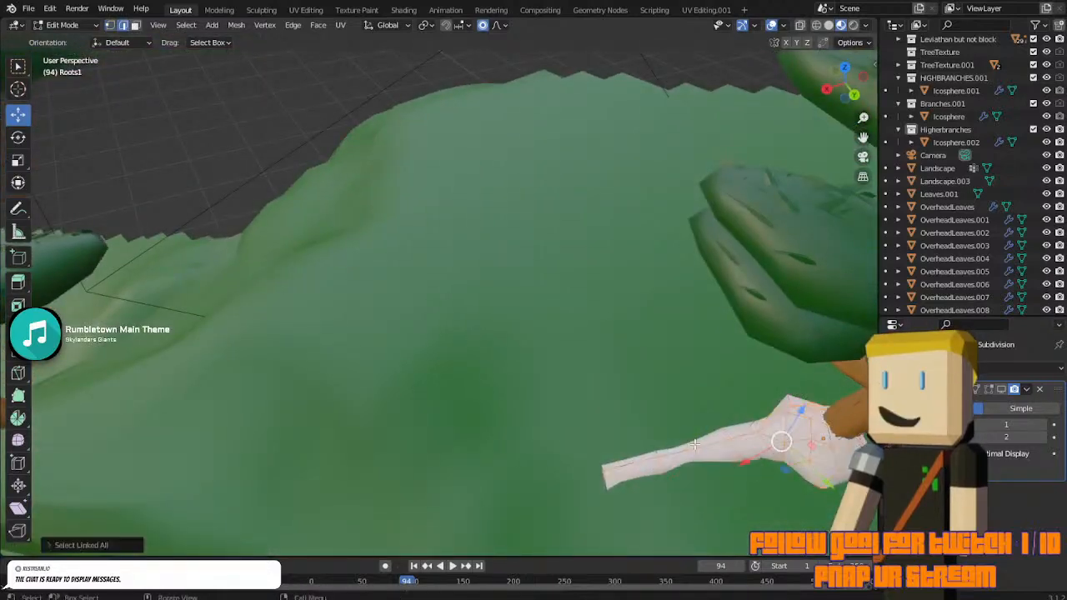
pyautogui.click(694, 445)
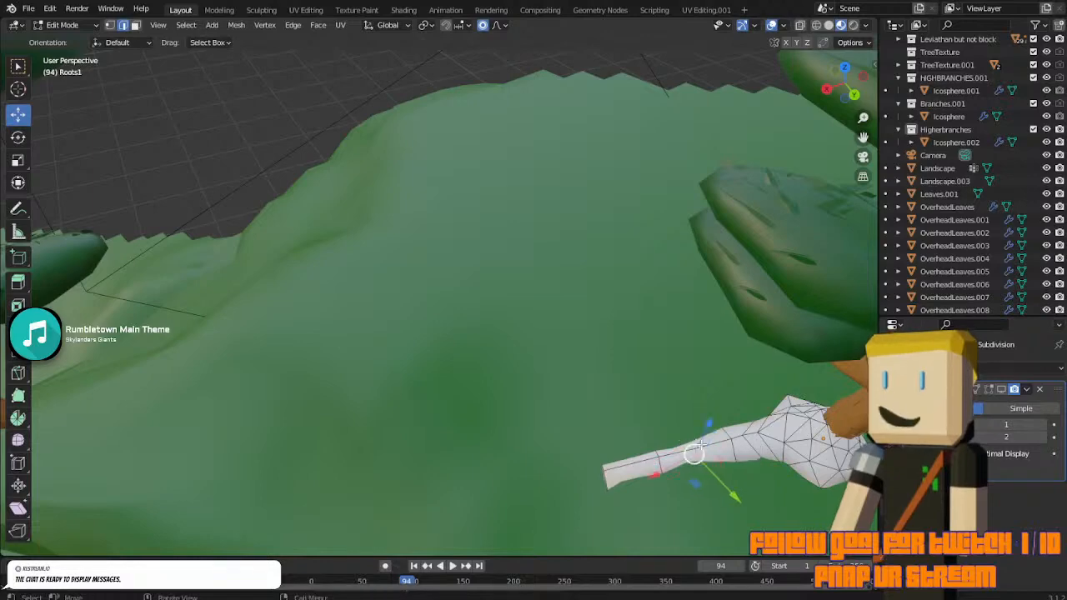
# Try to shift the halfway edge loop about 0.02 m along global Y and slightly along global X with proportional editing.
pyautogui.moveTo(699, 461); pyautogui.dragTo(722, 465, button='middle')
pyautogui.press('g')
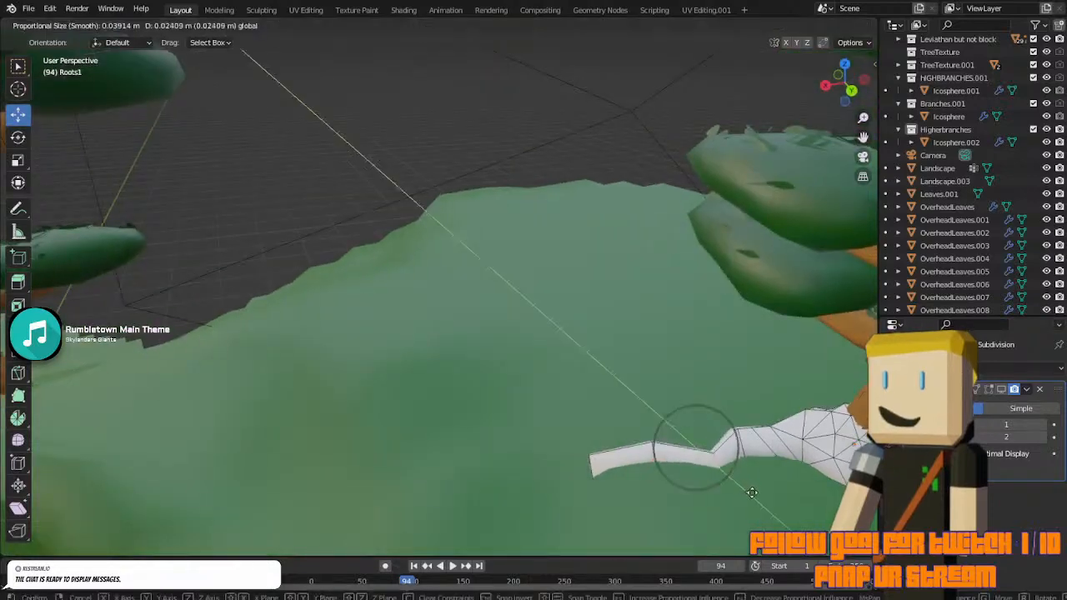
pyautogui.click(747, 490)
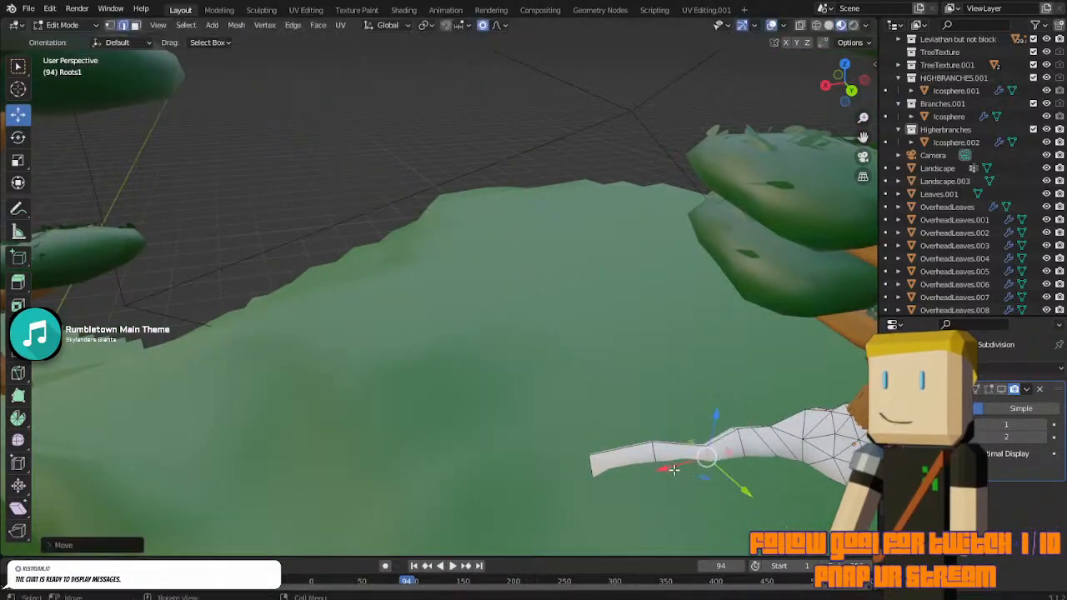
pyautogui.press('g')
pyautogui.press('x')
pyautogui.click(662, 473)
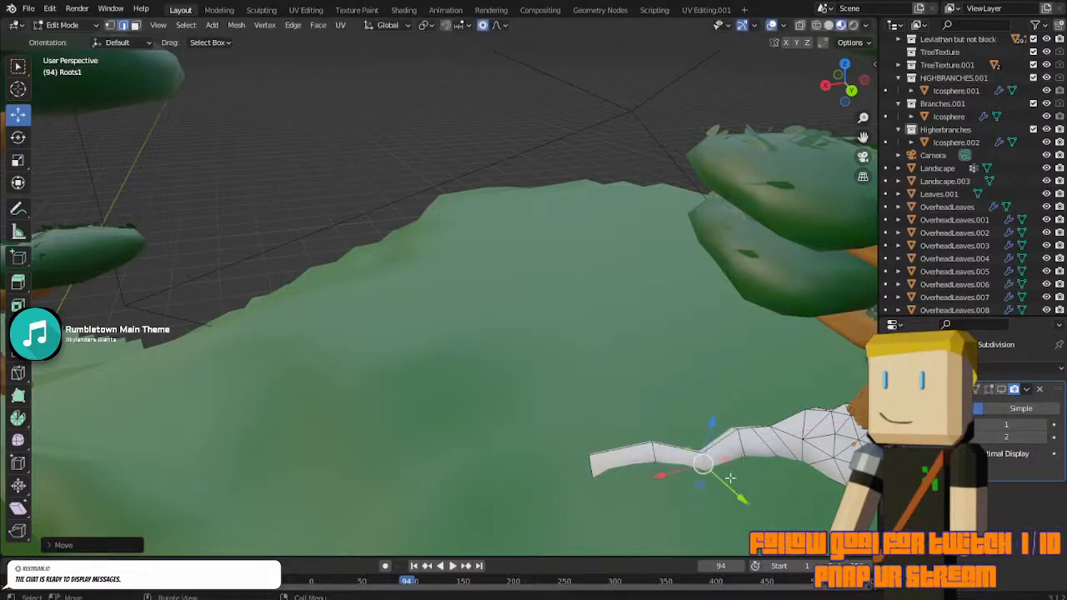
# Try to lower the halfway loop slightly along global Z, and shift it further along global Y from the camera view.
pyautogui.moveTo(711, 429); pyautogui.dragTo(711, 432)
pyautogui.moveTo(875, 234); pyautogui.dragTo(830, 356, button='middle')
pyautogui.press('KP_0')
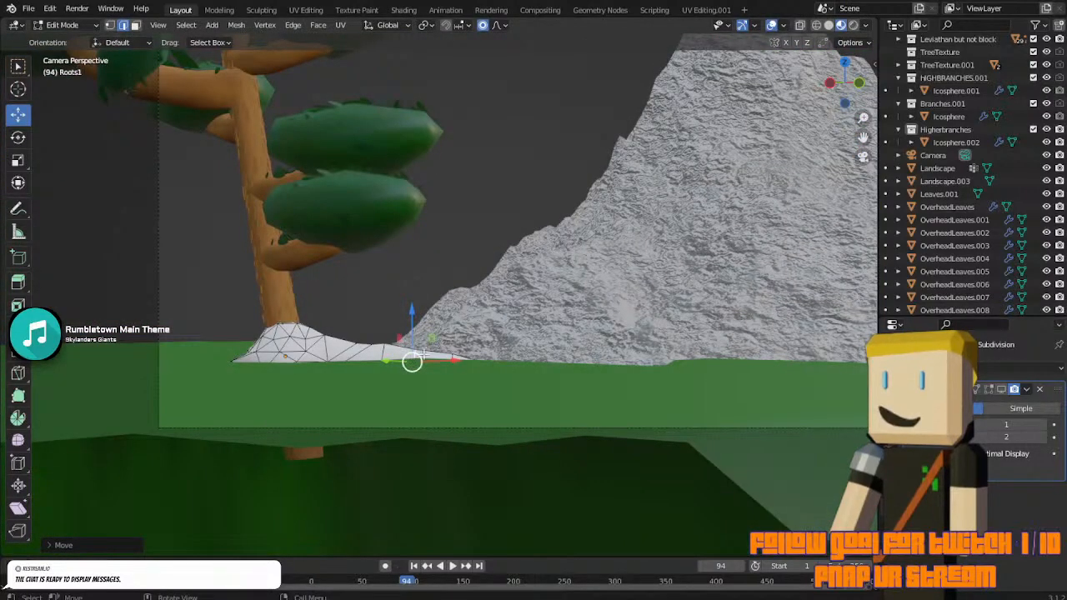
pyautogui.moveTo(386, 367); pyautogui.dragTo(377, 365)
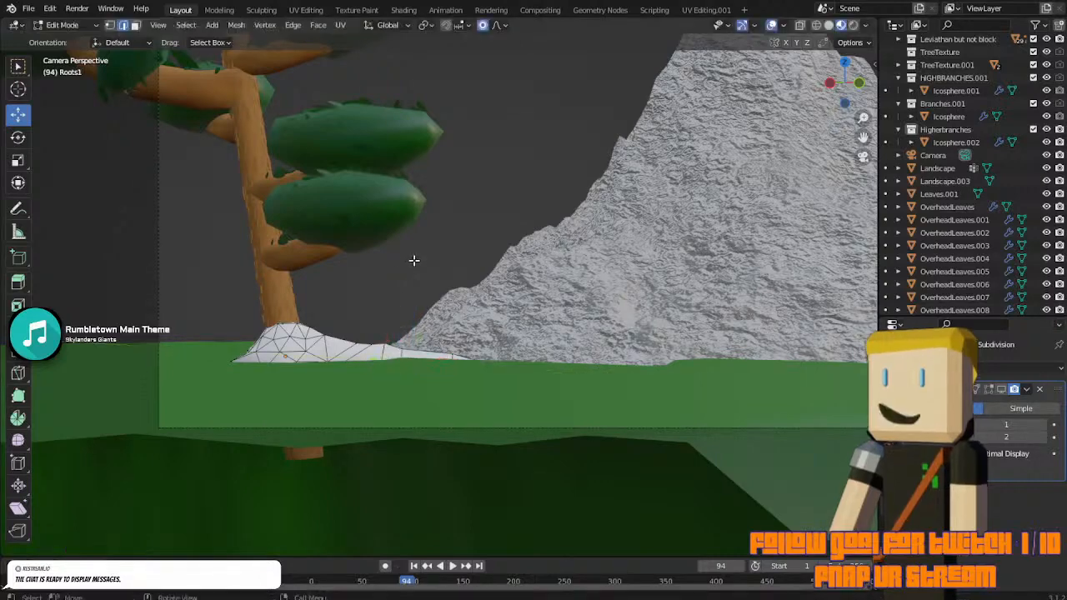
# Try to move the edge loop where the long root meets the base along global Y and about -0.015 m along global X, checking from the camera view.
pyautogui.moveTo(354, 335); pyautogui.dragTo(579, 380, button='middle')
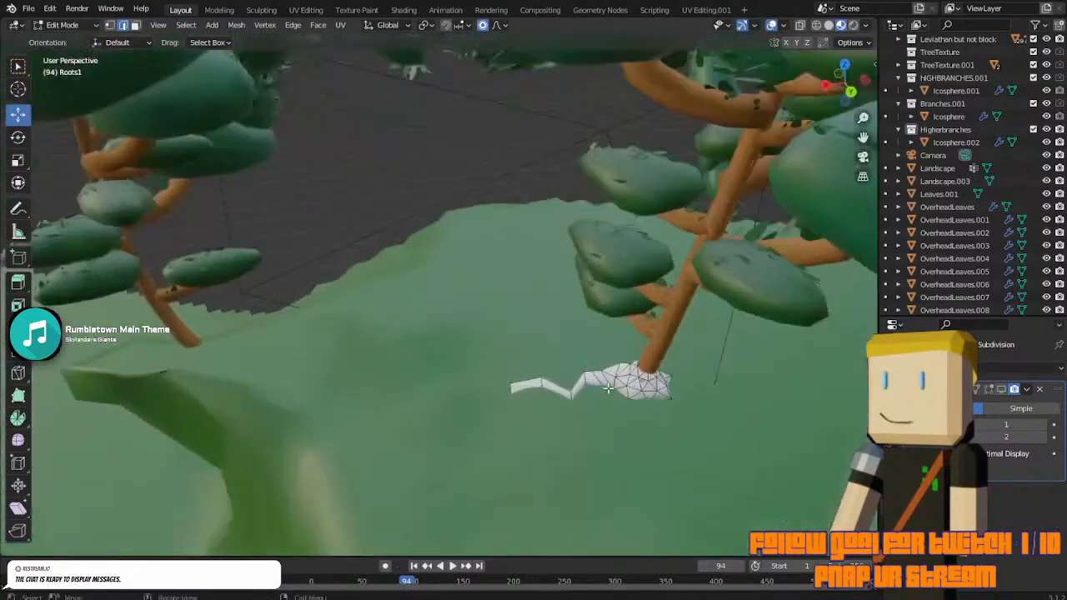
pyautogui.scroll(3, 688, 386)
pyautogui.moveTo(689, 386); pyautogui.dragTo(650, 398, button='middle')
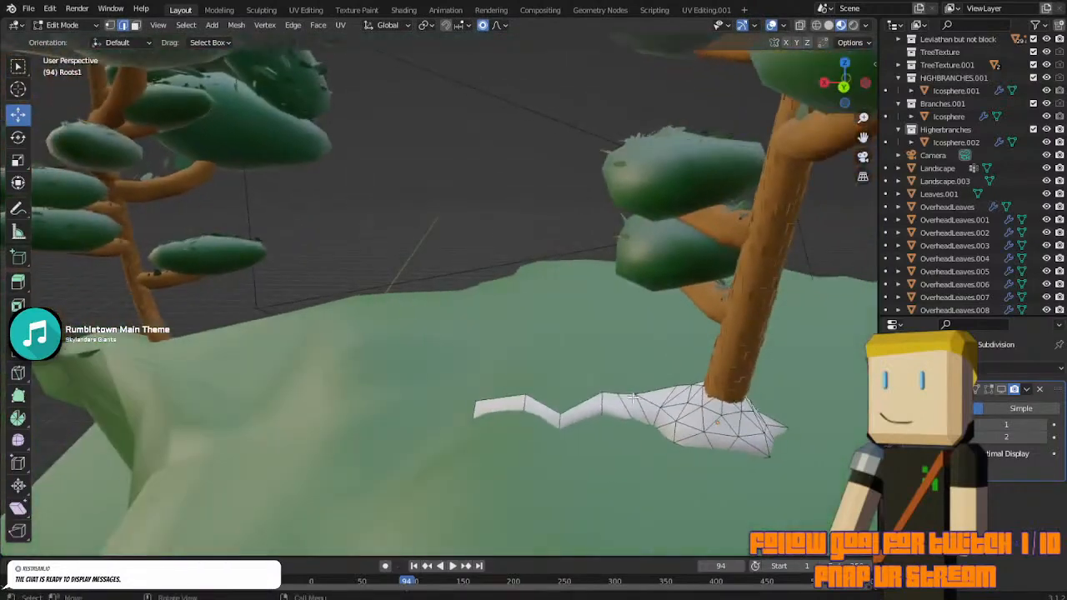
pyautogui.click(644, 409)
pyautogui.moveTo(745, 400); pyautogui.dragTo(633, 283, button='middle')
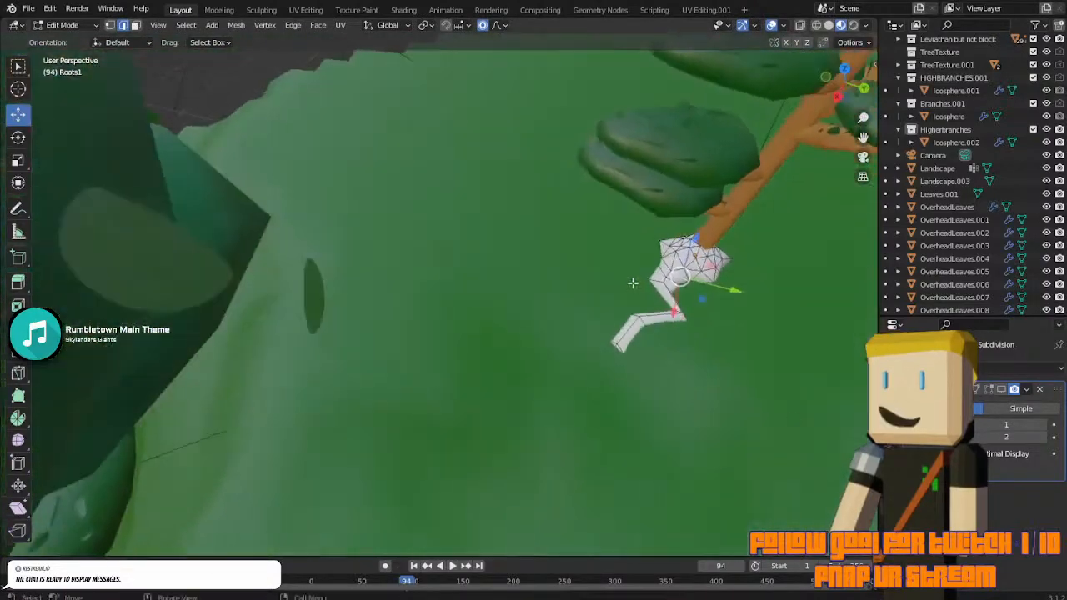
pyautogui.click(672, 268)
pyautogui.click(863, 159)
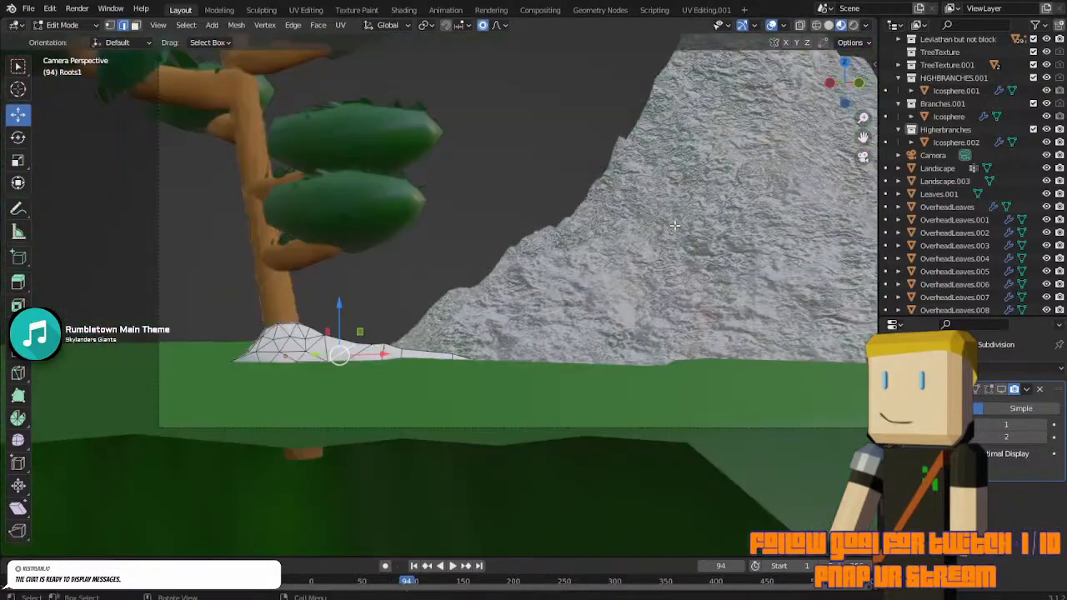
pyautogui.press('g')
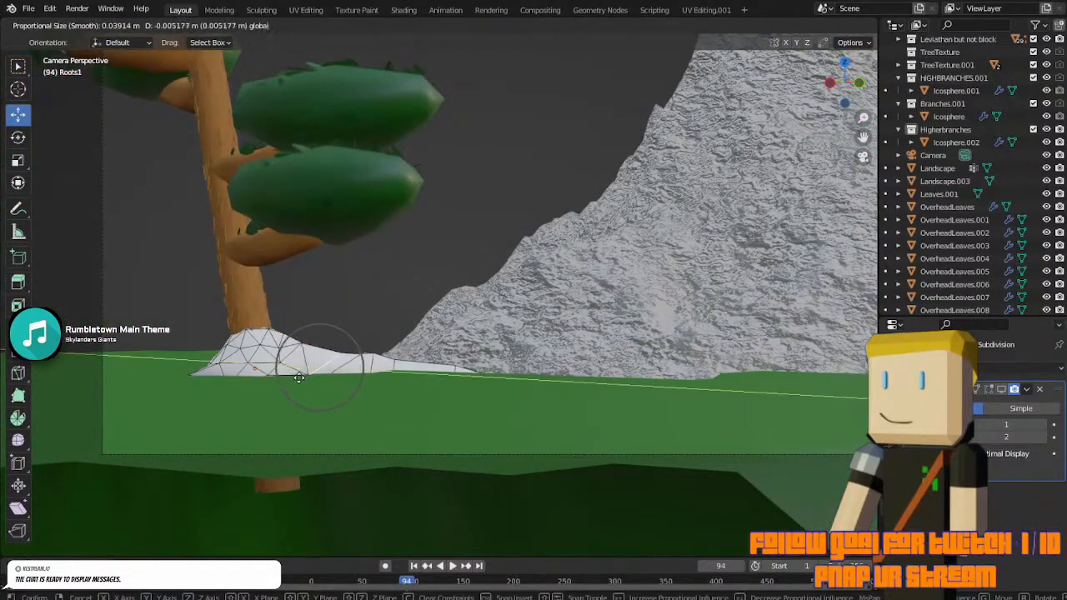
pyautogui.click(311, 381)
pyautogui.press('g')
pyautogui.press('x')
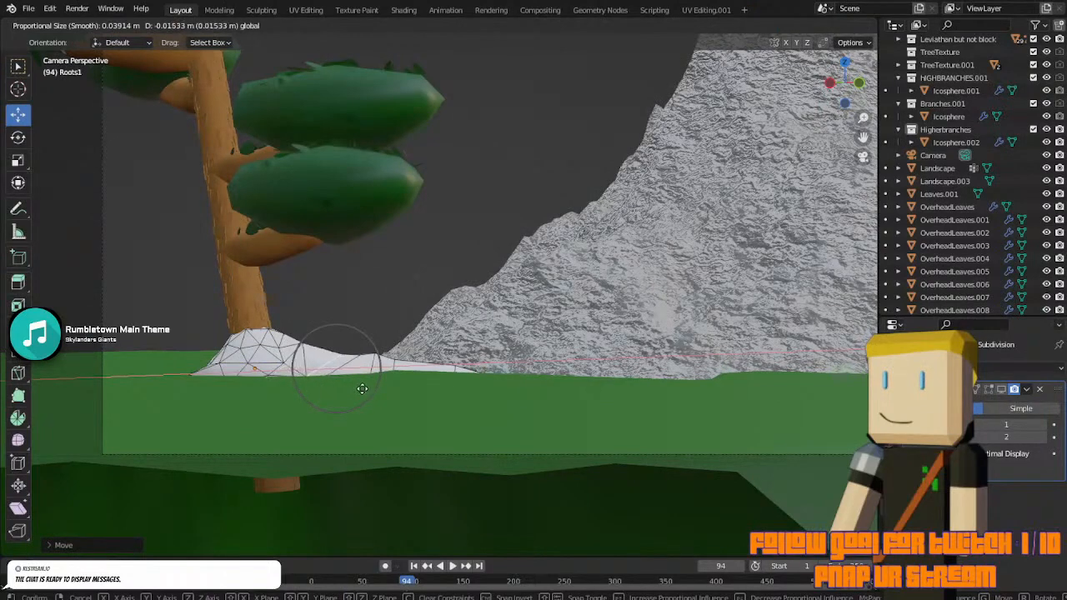
pyautogui.click(362, 389)
# Return to Object Mode and assign the existing Trunk1 material to the Roots1 object.
pyautogui.press('Tab')
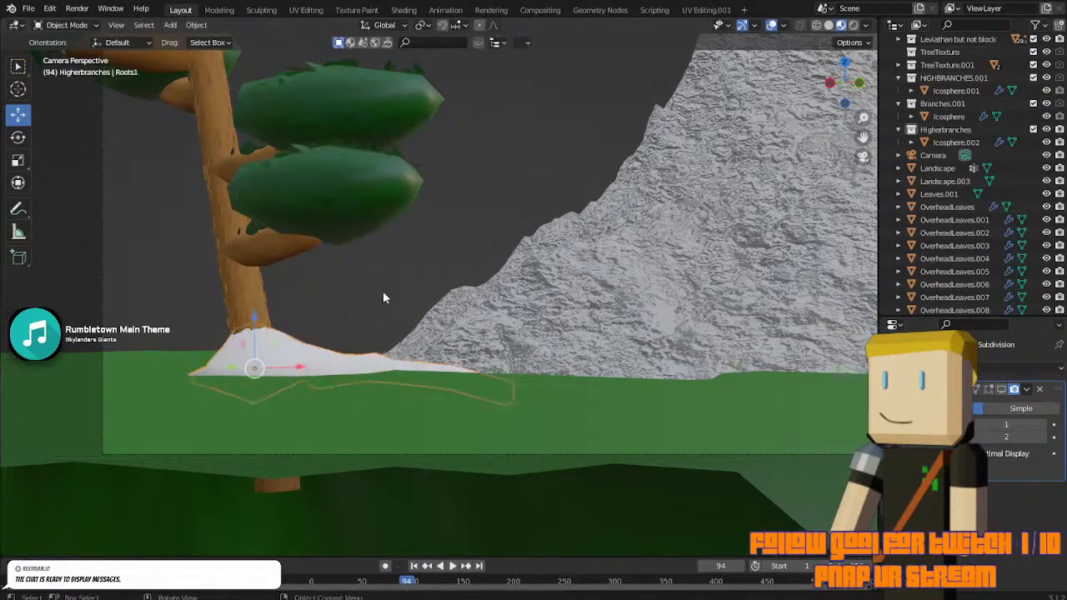
pyautogui.click(313, 360)
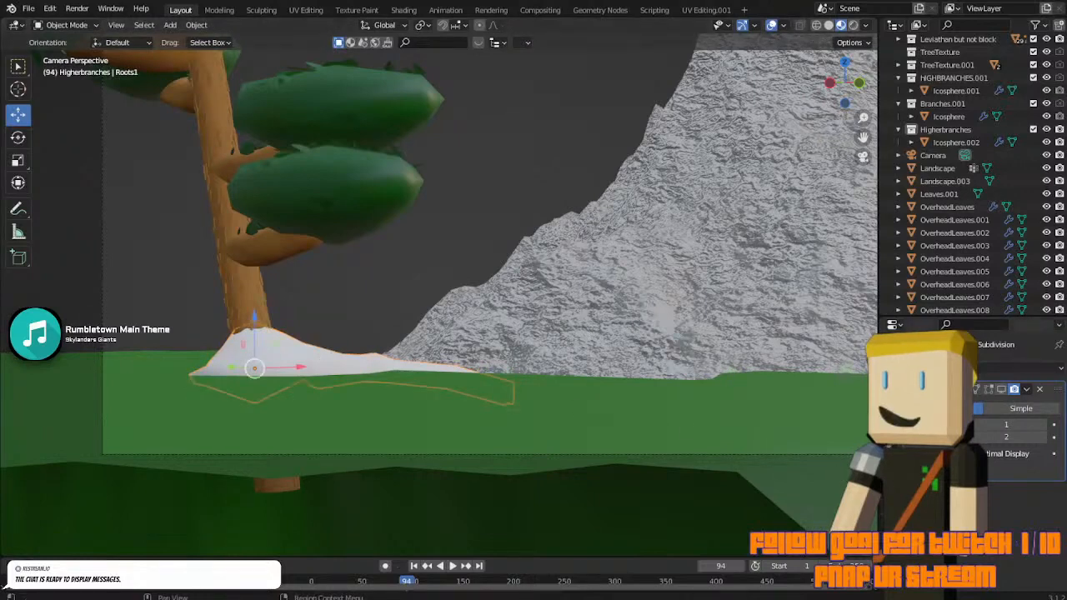
pyautogui.click(890, 557)
pyautogui.click(919, 423)
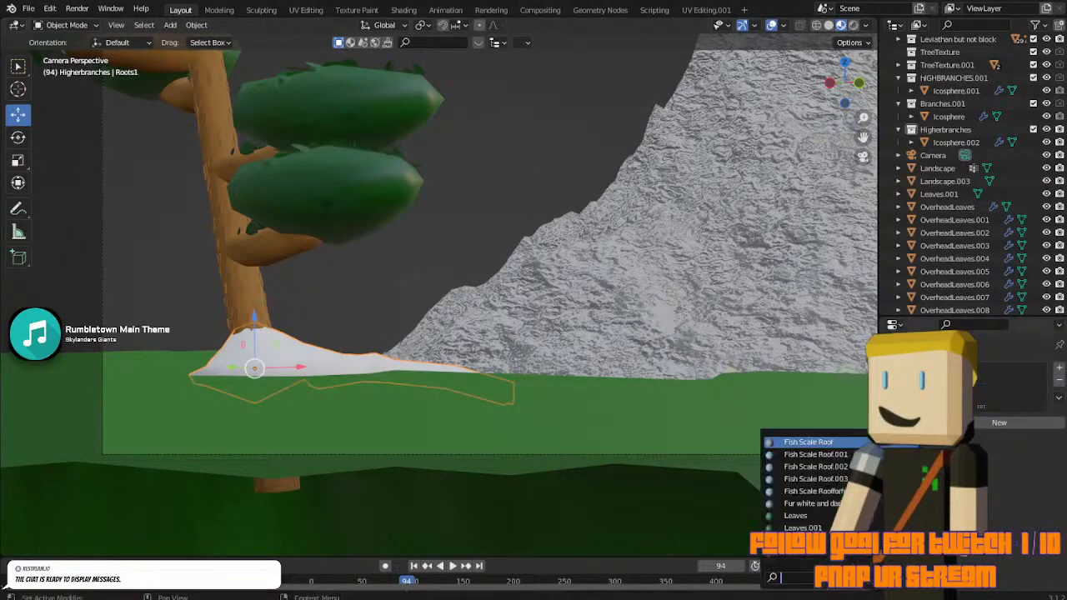
pyautogui.scroll(-7, 842, 502)
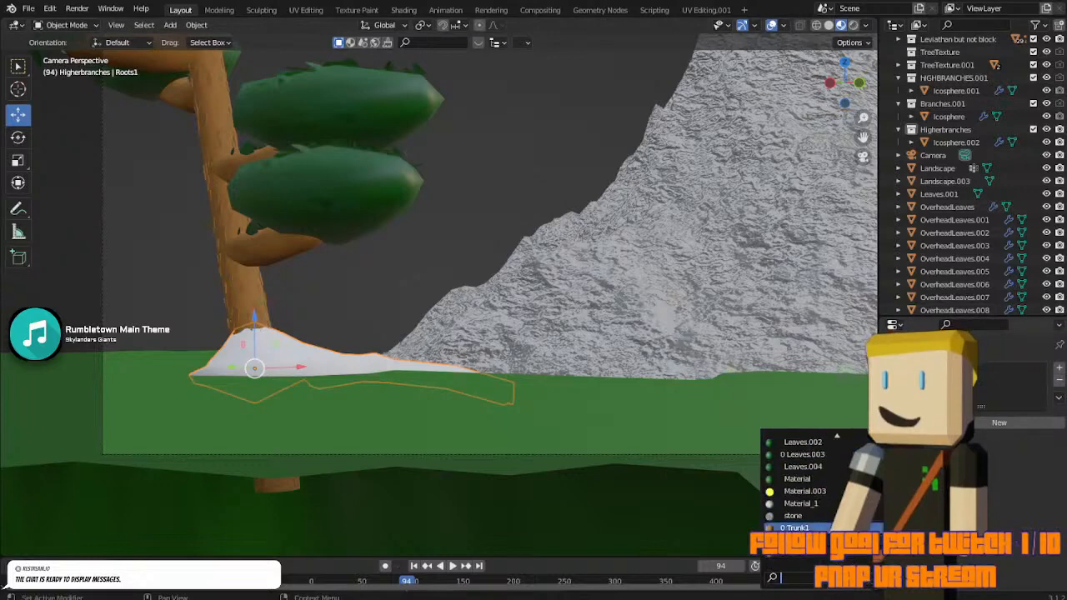
pyautogui.click(796, 527)
pyautogui.click(356, 303)
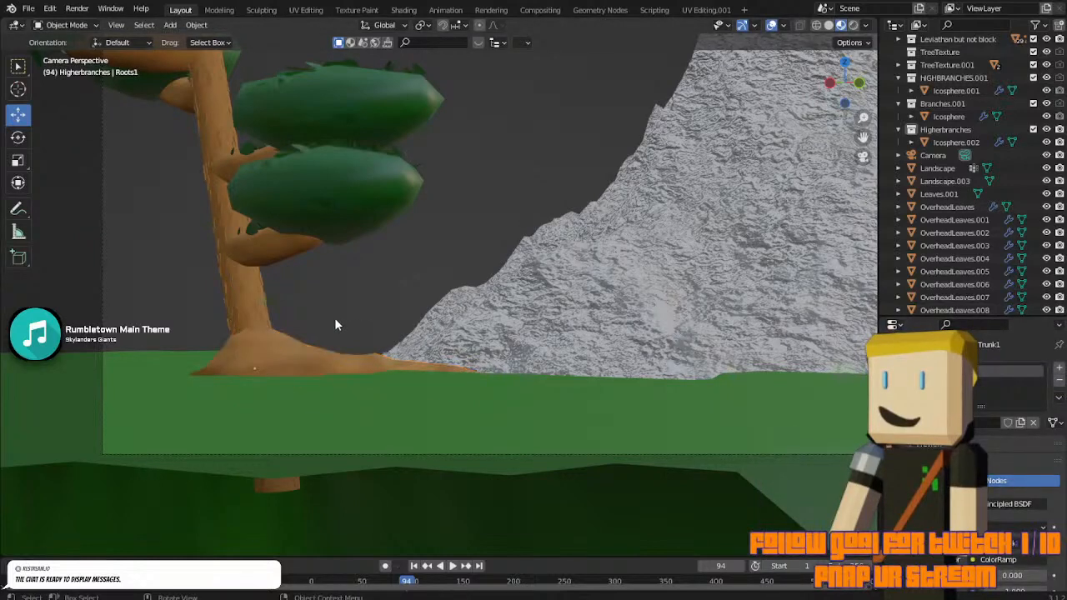
# Reselect the roots and replace their material with Trunk1.001.
pyautogui.click(277, 349)
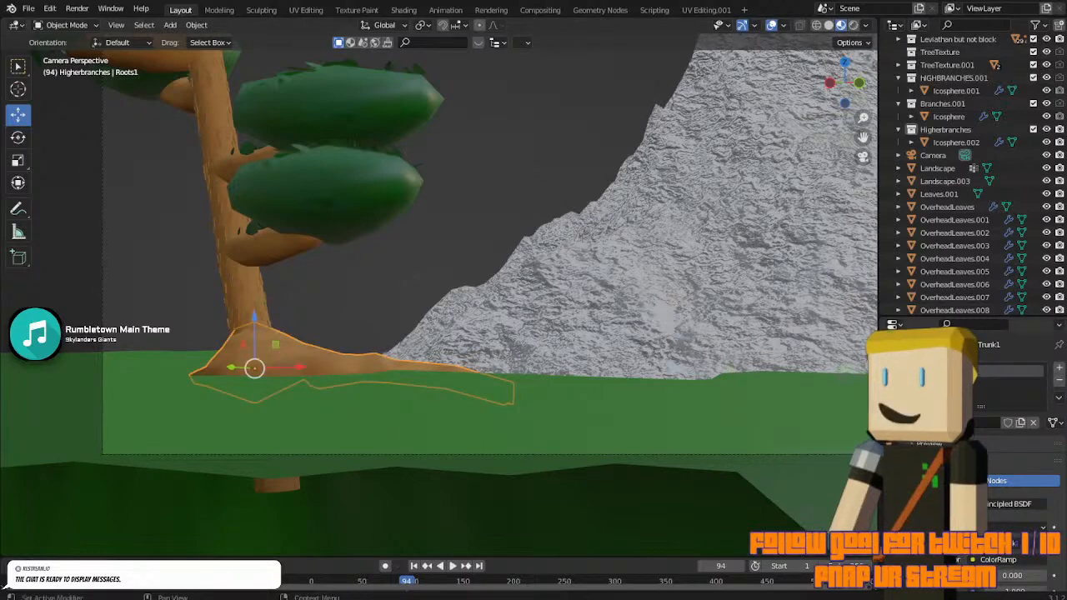
pyautogui.click(896, 423)
pyautogui.click(802, 515)
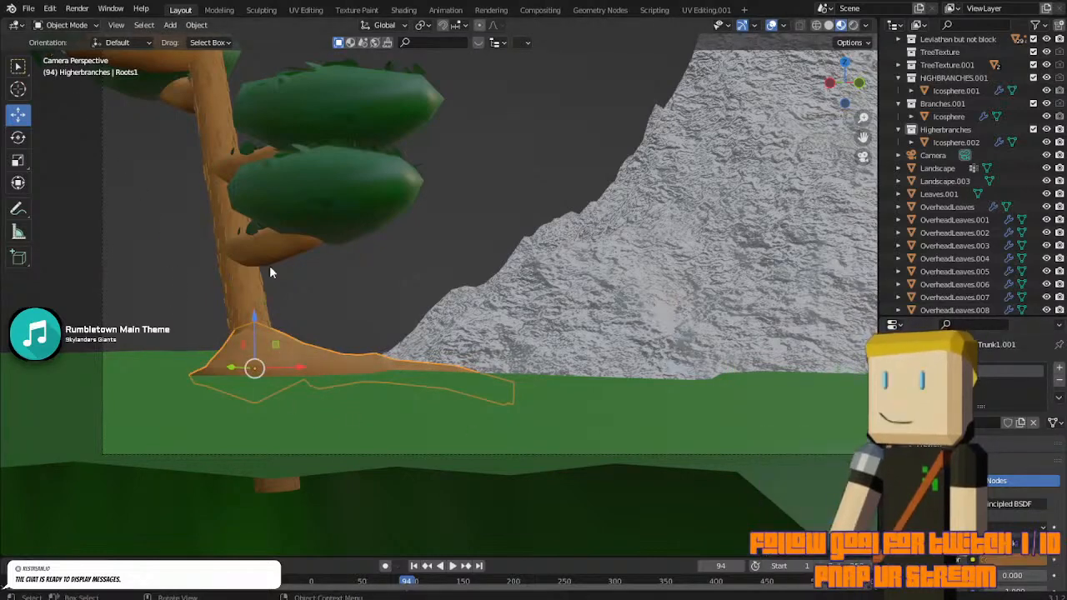
pyautogui.press('Tab')
pyautogui.press('Tab')
# Examine how the roots fit the whole scene in the camera view and inspect the long root's shape up close.
pyautogui.click(419, 261)
pyautogui.scroll(-5, 429, 276)
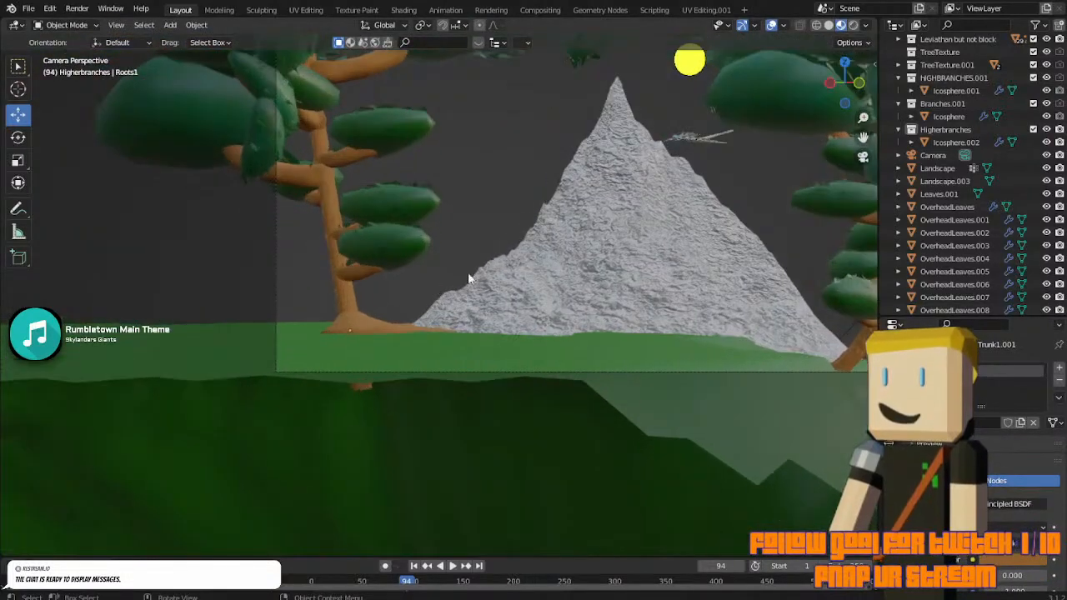
pyautogui.moveTo(864, 138); pyautogui.dragTo(700, 197)
pyautogui.scroll(1, 864, 137)
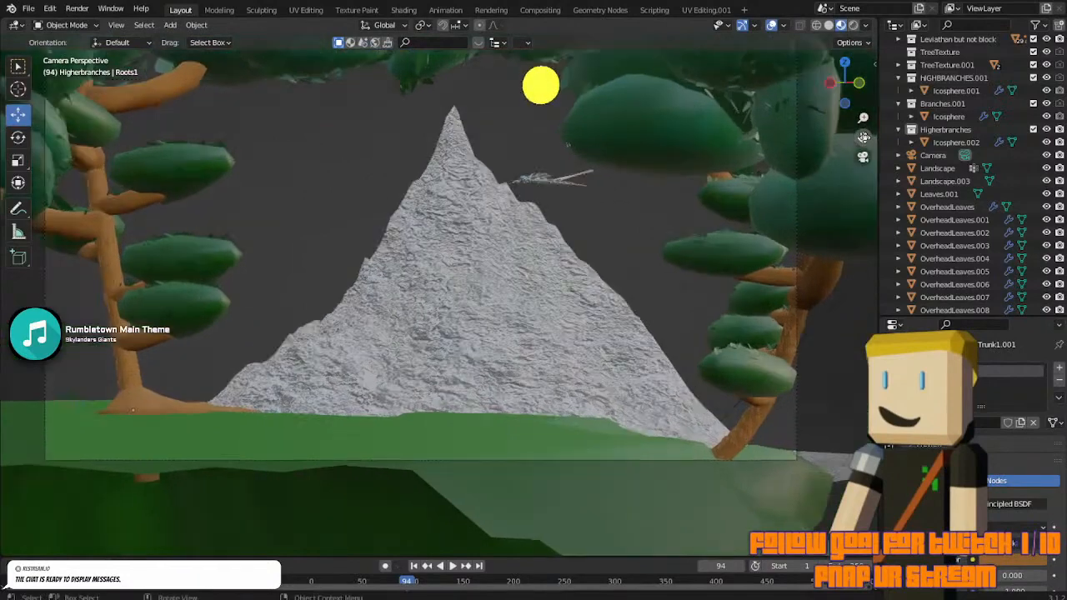
pyautogui.moveTo(864, 138); pyautogui.dragTo(301, 98)
pyautogui.scroll(4, 301, 99)
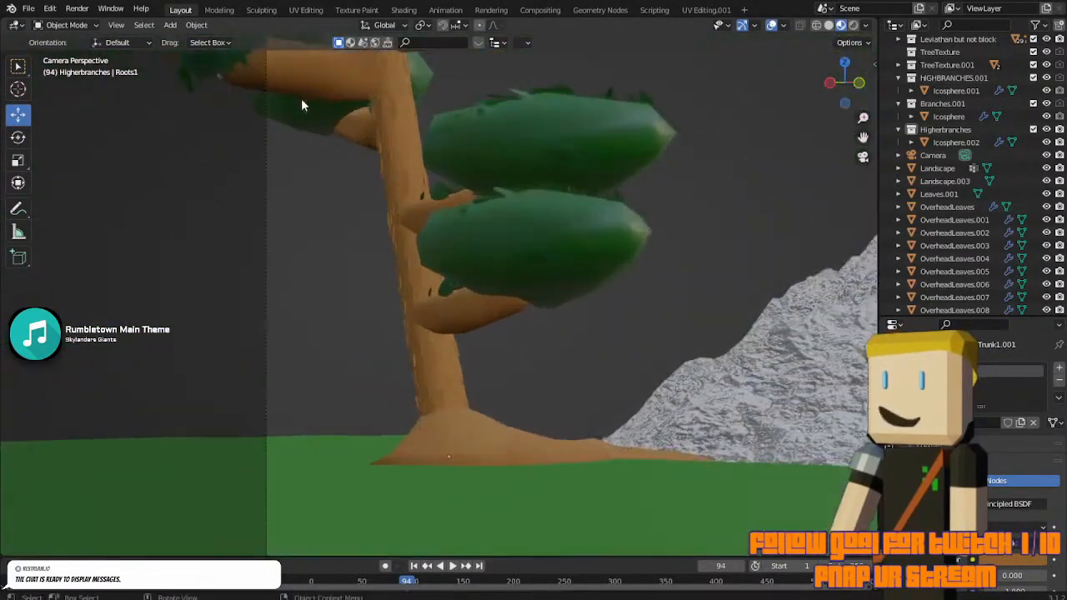
pyautogui.click(301, 98)
pyautogui.click(748, 187)
pyautogui.click(519, 441)
pyautogui.moveTo(519, 441); pyautogui.dragTo(251, 416, button='middle')
pyautogui.scroll(5, 540, 314)
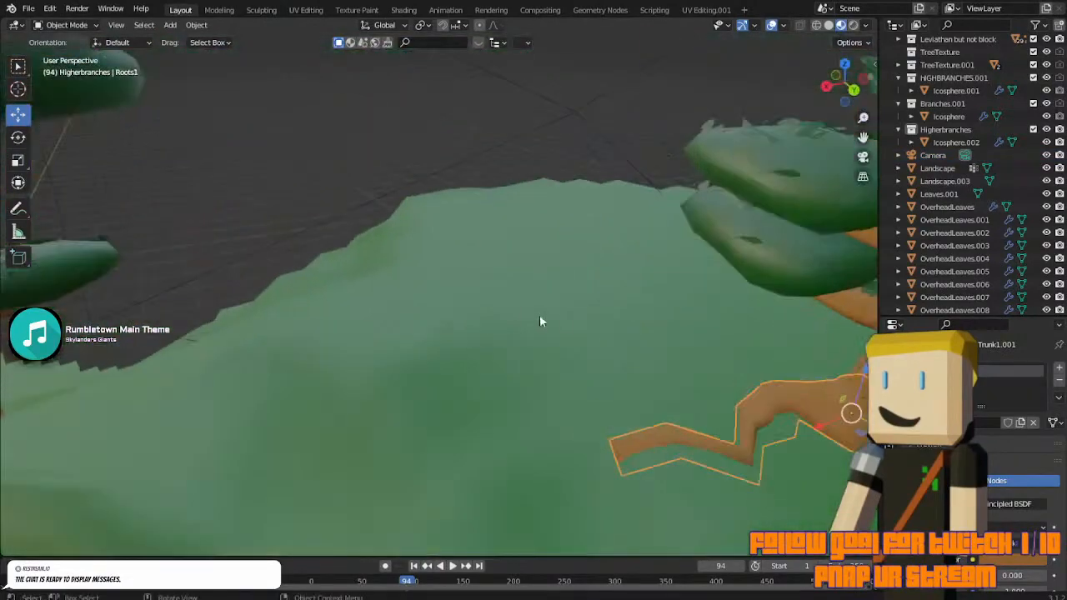
pyautogui.moveTo(539, 321); pyautogui.dragTo(401, 306, button='middle')
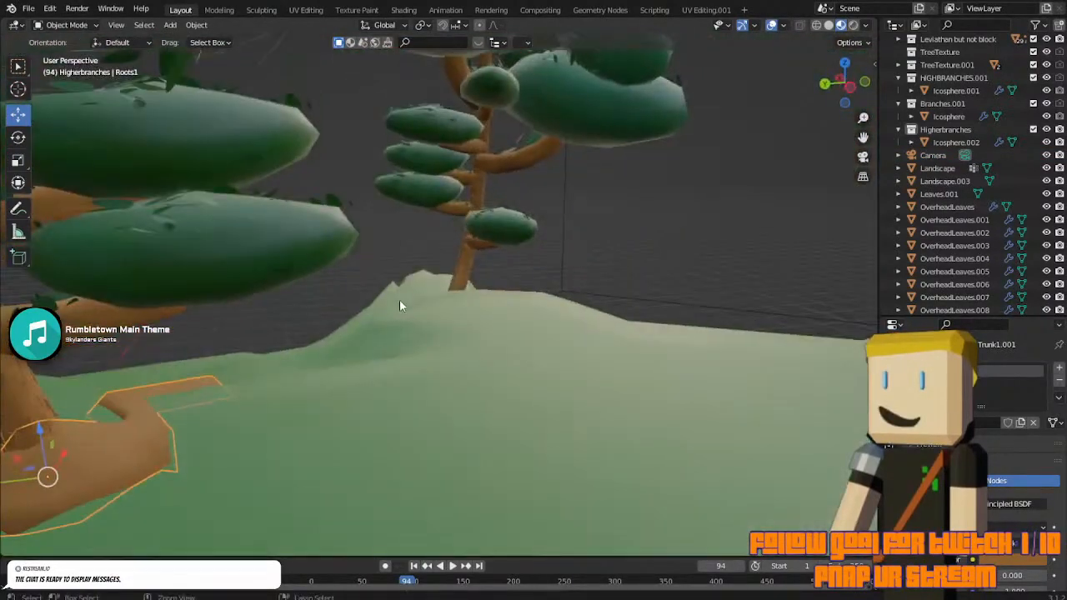
# Undo the root material assignments and the recent moves of the long root's edge loops.
pyautogui.hotkey('ctrl', 'z')
pyautogui.hotkey('ctrl', 'z')
pyautogui.hotkey('ctrl', 'z')
pyautogui.hotkey('ctrl', 'z')
pyautogui.hotkey('ctrl', 'z')
pyautogui.hotkey('ctrl', 'z')
pyautogui.hotkey('ctrl', 'z')
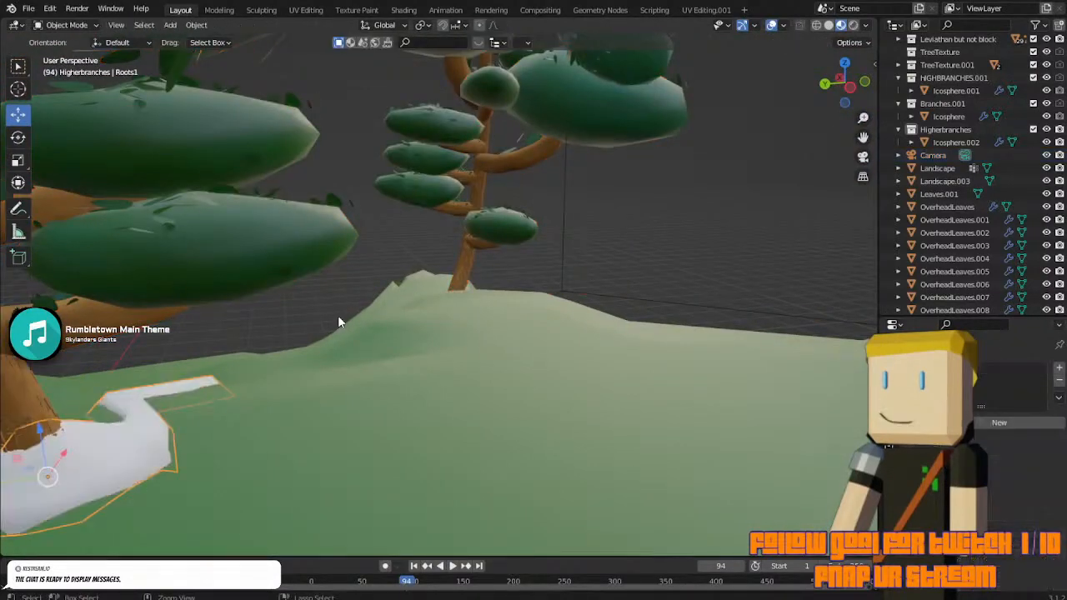
# Enter Edit Mode on Roots1 and assign the existing Trunk1.001 material to it.
pyautogui.press('Tab')
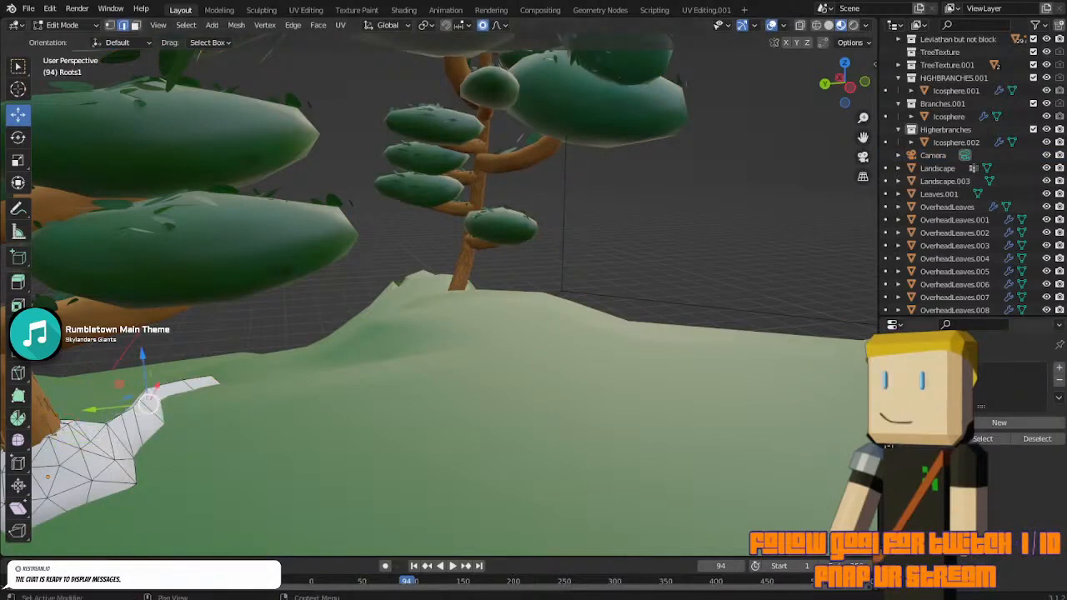
pyautogui.click(913, 423)
pyautogui.scroll(-10, 843, 530)
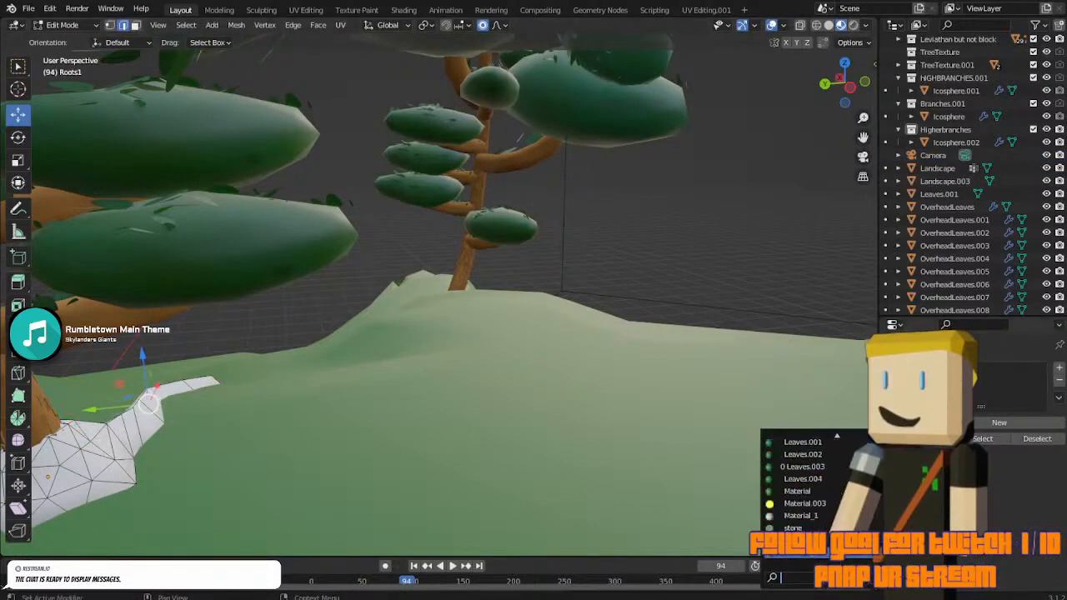
pyautogui.click(808, 552)
# From the camera view, scale the halfway edge loop of the long root by about 1.69 with a proportional size of 0.04.
pyautogui.moveTo(400, 360); pyautogui.dragTo(529, 338, button='middle')
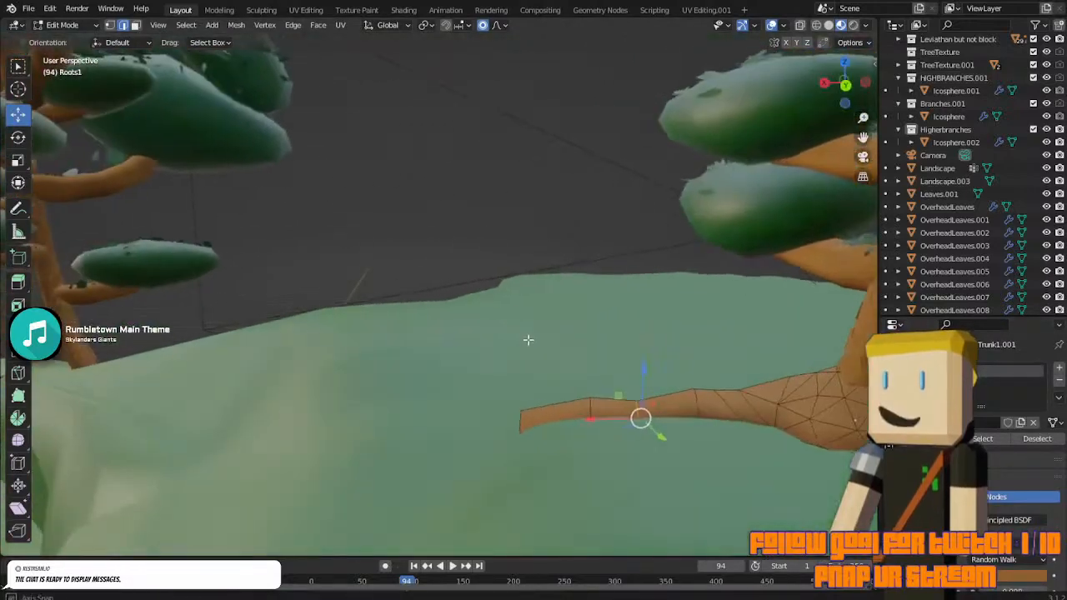
pyautogui.press('KP_0')
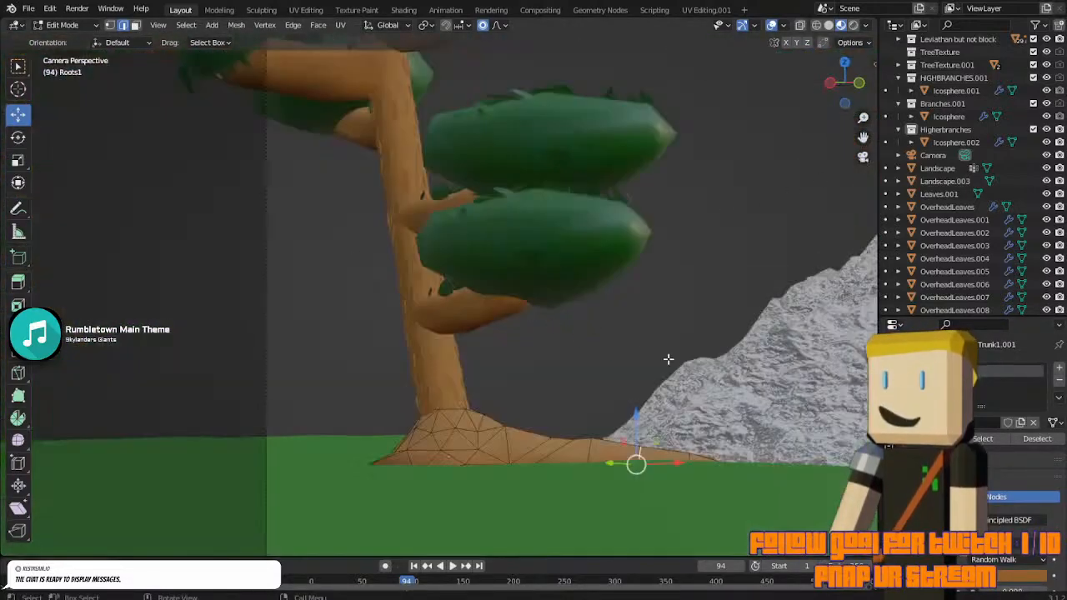
pyautogui.moveTo(863, 138); pyautogui.dragTo(681, 122)
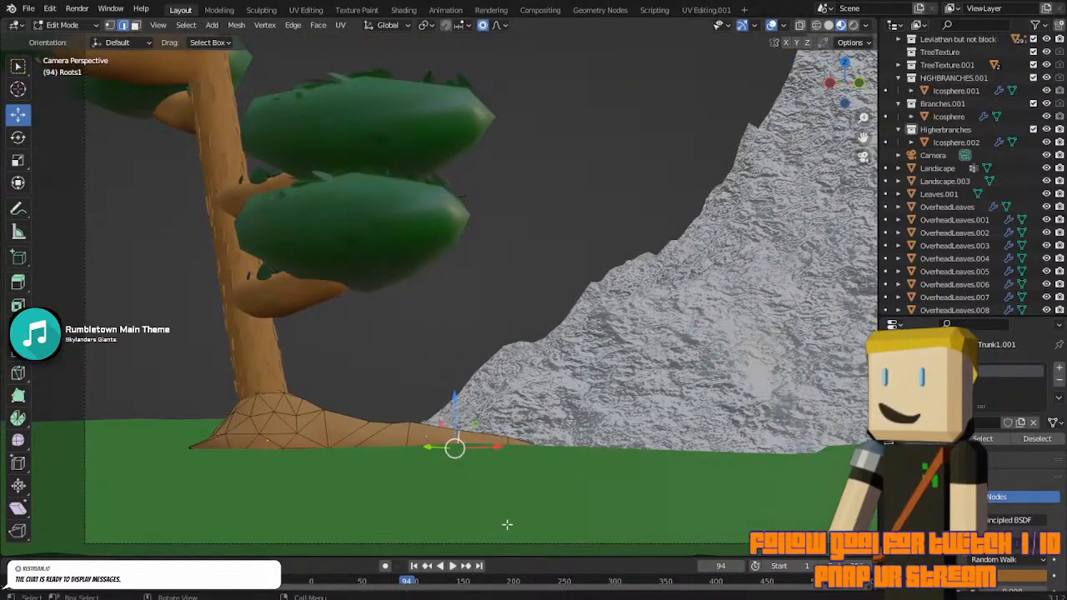
pyautogui.press('s')
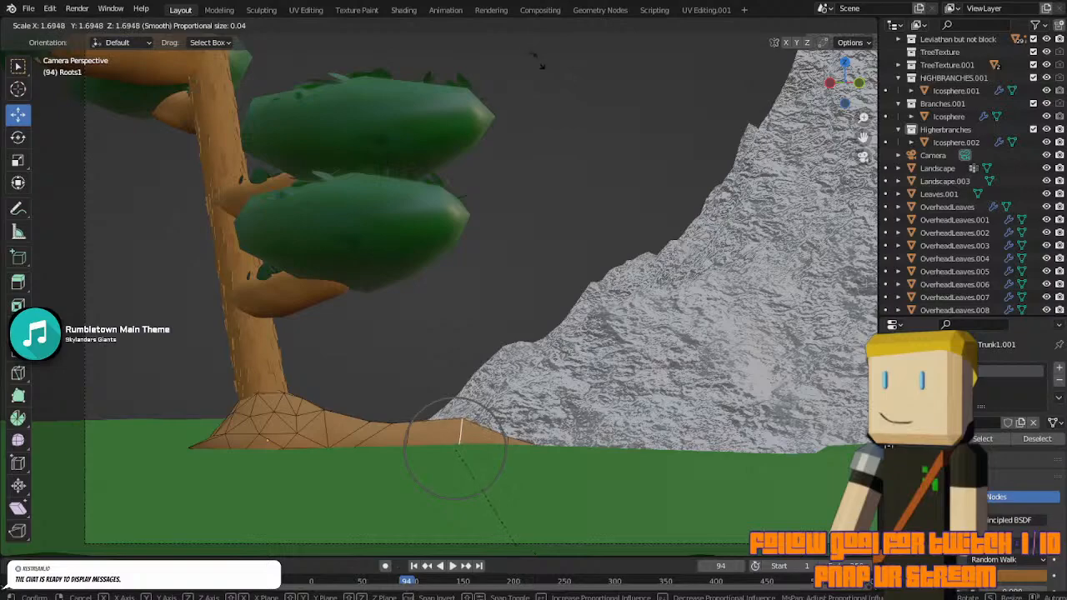
pyautogui.click(540, 65)
pyautogui.press('KP_0')
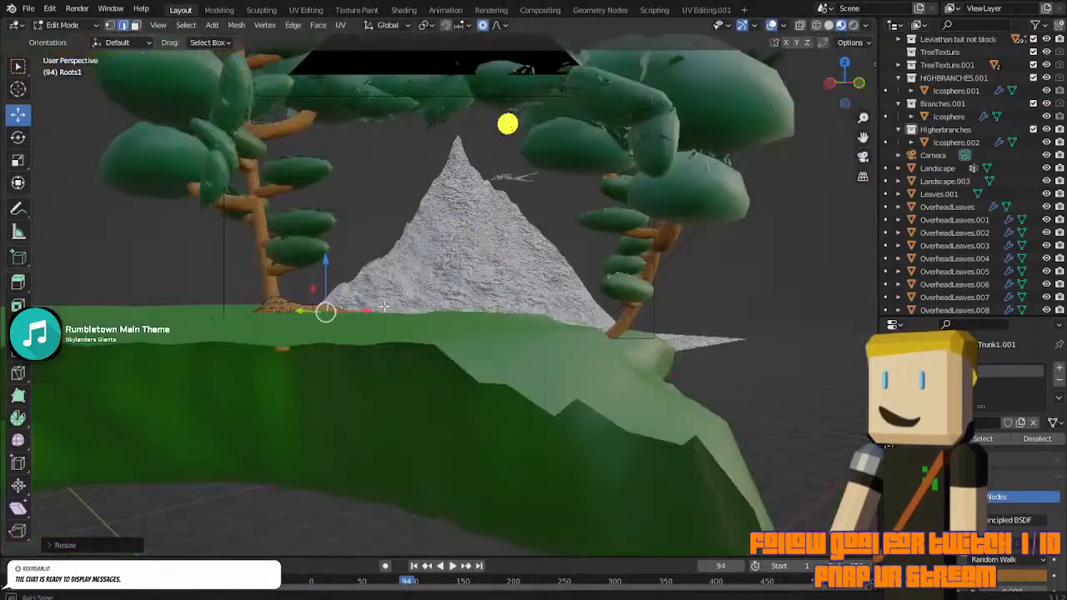
# Select the long root's next edge loop toward the trunk and enlarge it from the camera view with proportional size 0.04.
pyautogui.moveTo(385, 307); pyautogui.dragTo(632, 364, button='middle')
pyautogui.scroll(2, 633, 363)
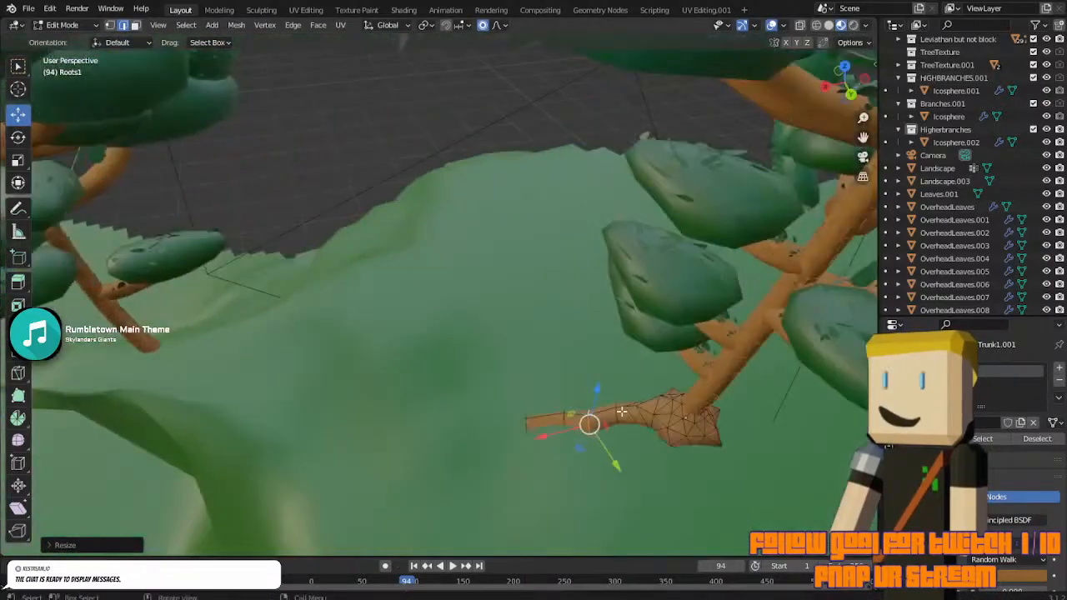
pyautogui.click(633, 417)
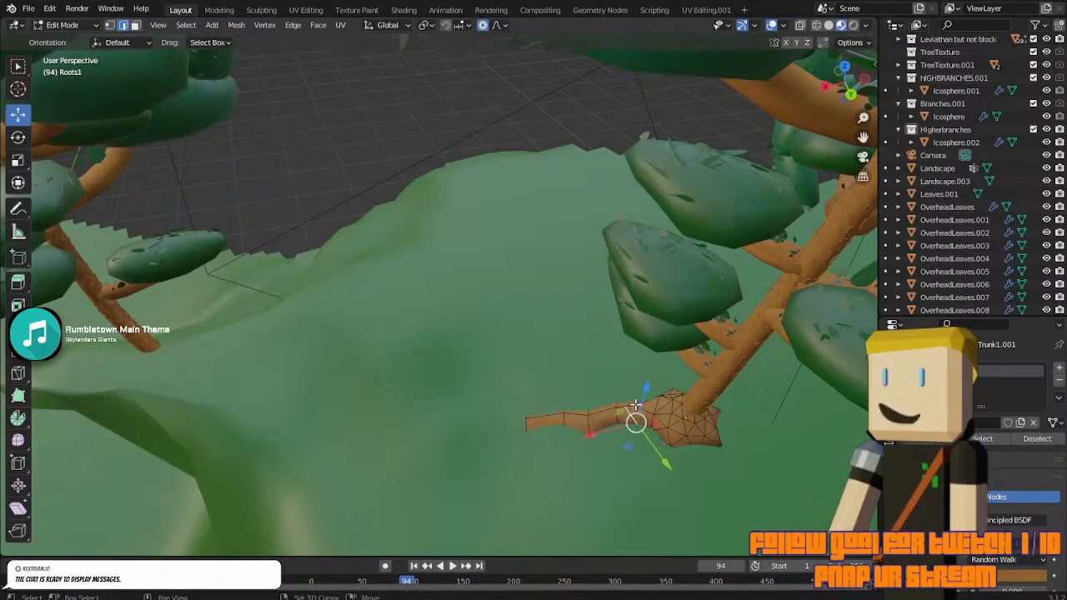
pyautogui.moveTo(641, 414); pyautogui.dragTo(496, 287, button='middle')
pyautogui.click(863, 157)
pyautogui.press('s')
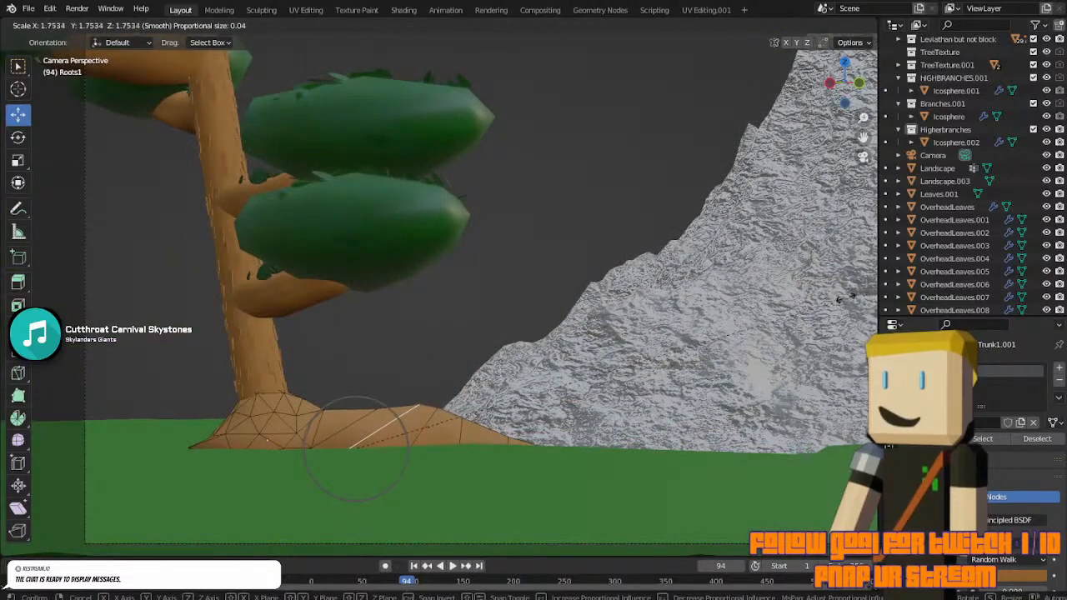
pyautogui.click(560, 327)
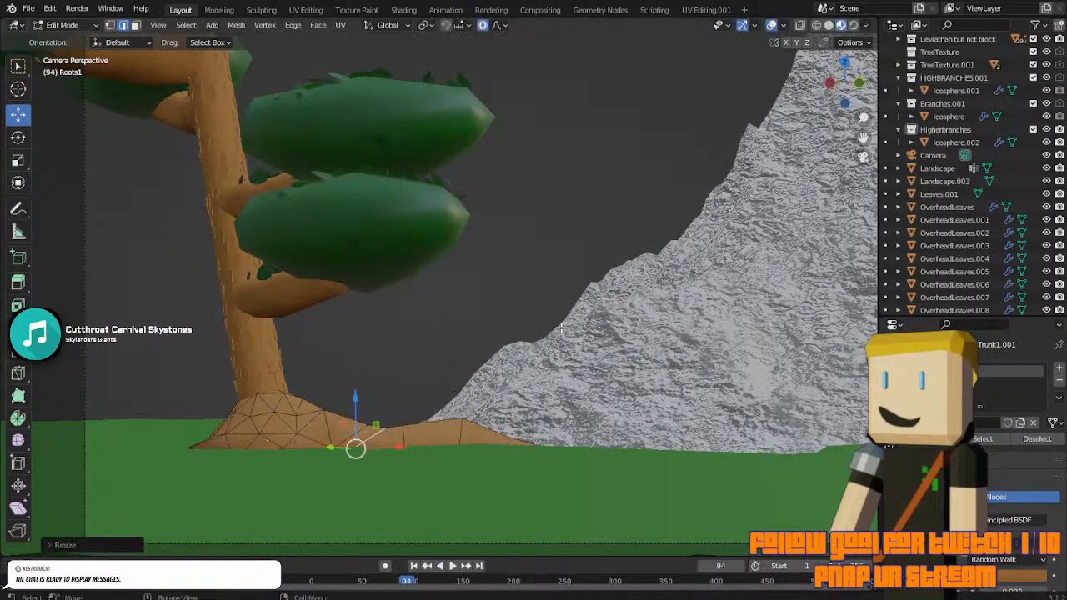
# Lower the upper vertex where the long root leaves the trunk base, using proportional editing at about 0.039 m.
pyautogui.click(320, 406)
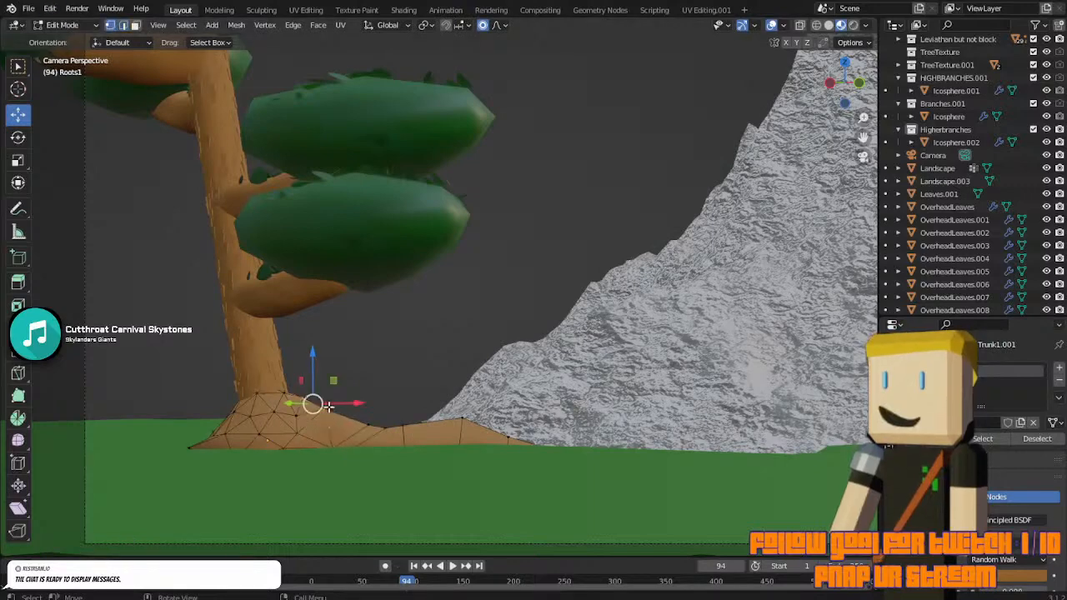
pyautogui.press('g')
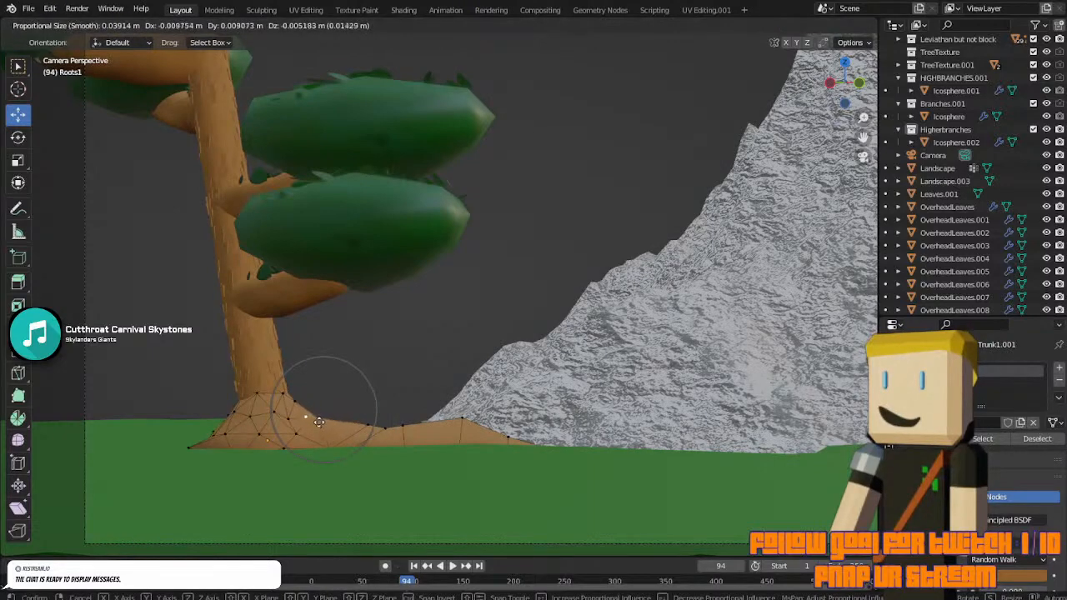
pyautogui.click(319, 422)
# Reposition several vertices around the root base with proportional size 0.039 m so the mound fits the trunk more closely.
pyautogui.moveTo(252, 421); pyautogui.dragTo(33, 284, button='middle')
pyautogui.scroll(4, 295, 325)
pyautogui.moveTo(297, 324); pyautogui.dragTo(386, 348, button='middle')
pyautogui.press('g')
pyautogui.click(337, 311)
pyautogui.press('g')
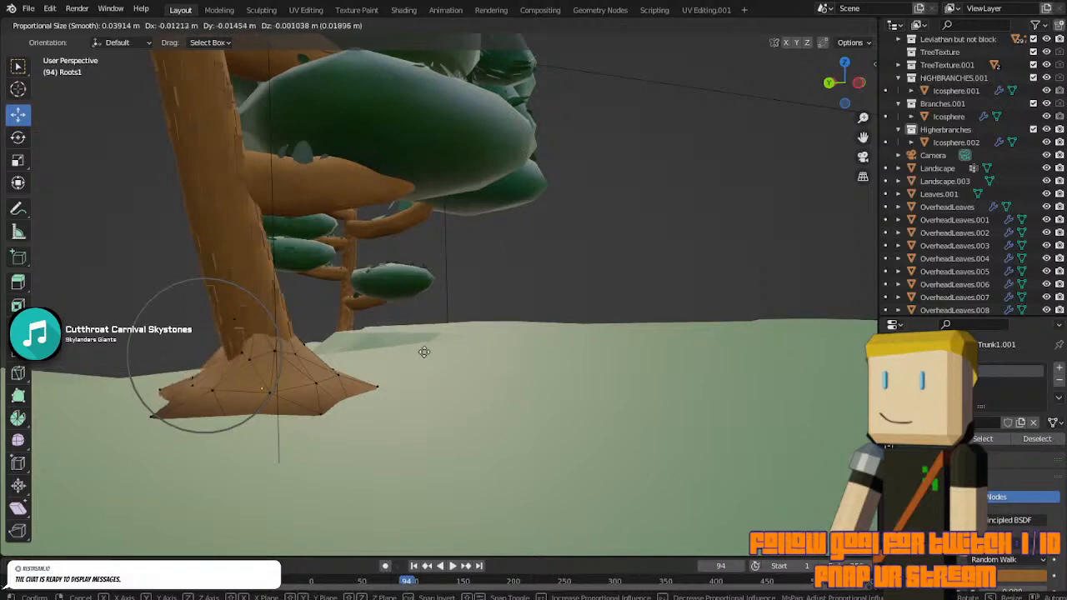
pyautogui.click(426, 355)
pyautogui.click(313, 384)
pyautogui.press('g')
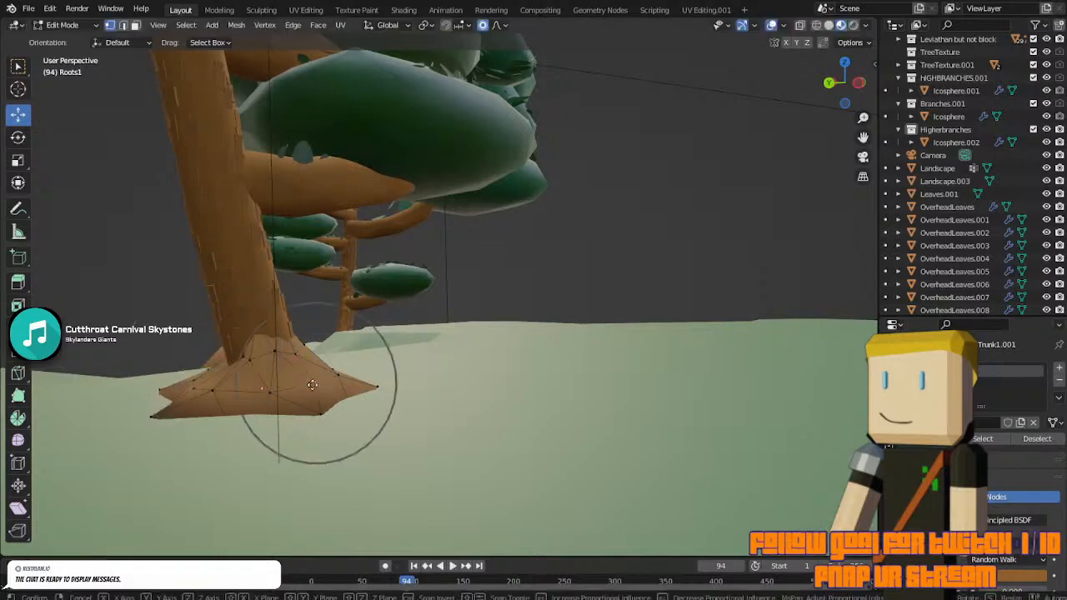
pyautogui.click(292, 382)
pyautogui.moveTo(293, 381); pyautogui.dragTo(218, 366, button='middle')
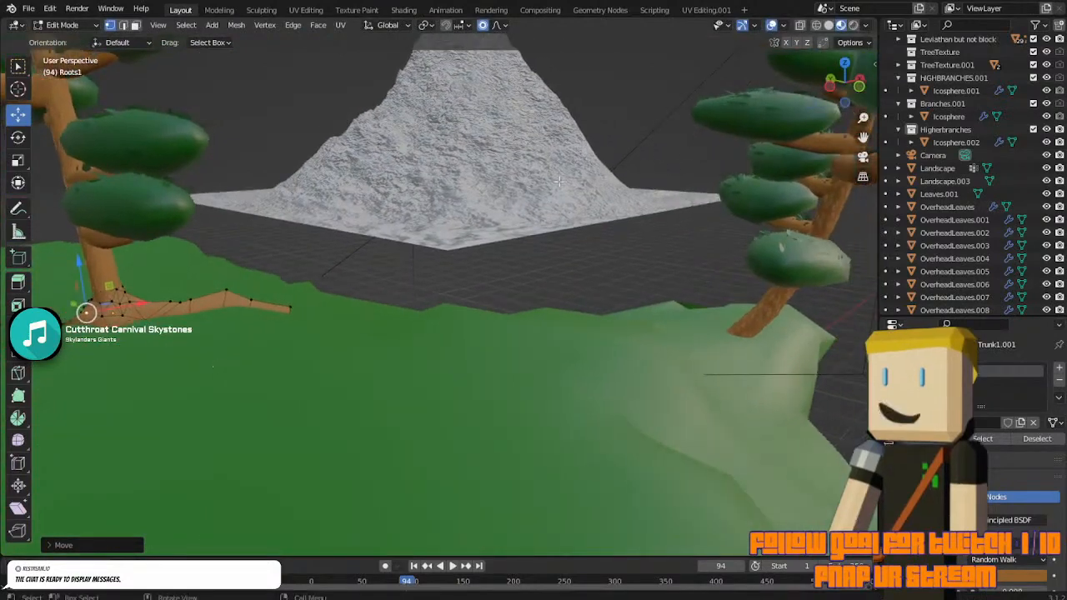
# Return to the camera view in Object Mode, switch the viewport to rendered shading and deselect the roots.
pyautogui.click(863, 157)
pyautogui.press('Tab')
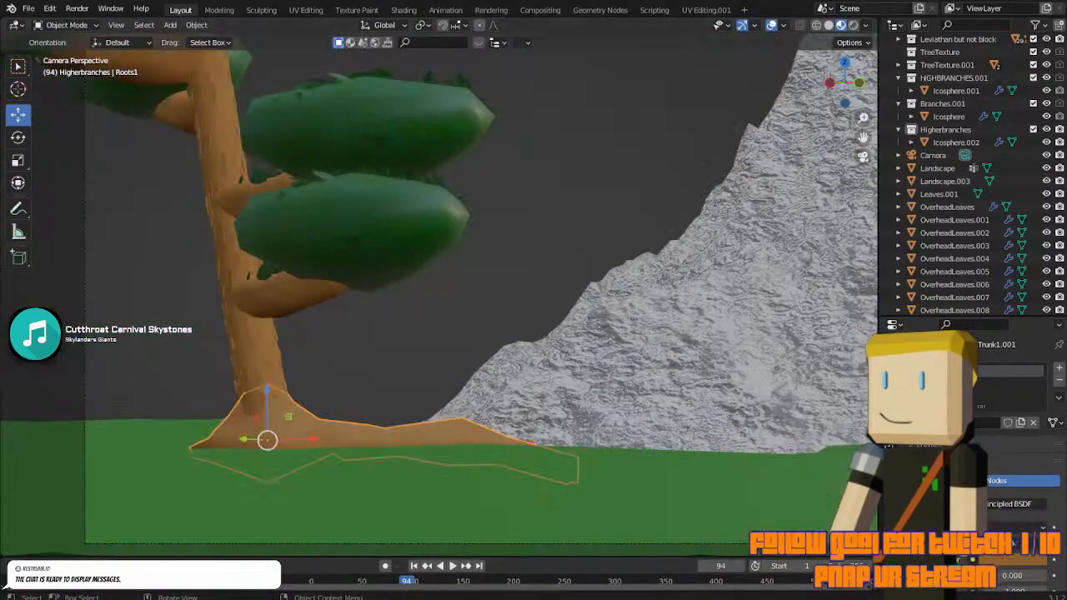
pyautogui.click(854, 27)
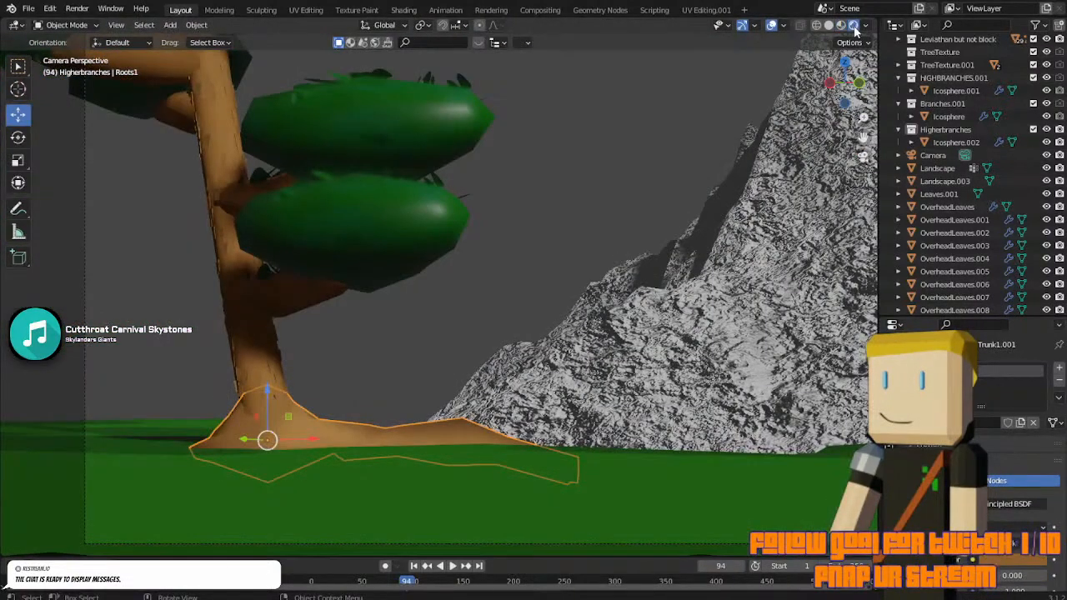
pyautogui.click(629, 151)
# Examine how the rendered roots look at the tree base, both up close and within the whole camera composition.
pyautogui.scroll(-5, 629, 151)
pyautogui.scroll(2, 629, 151)
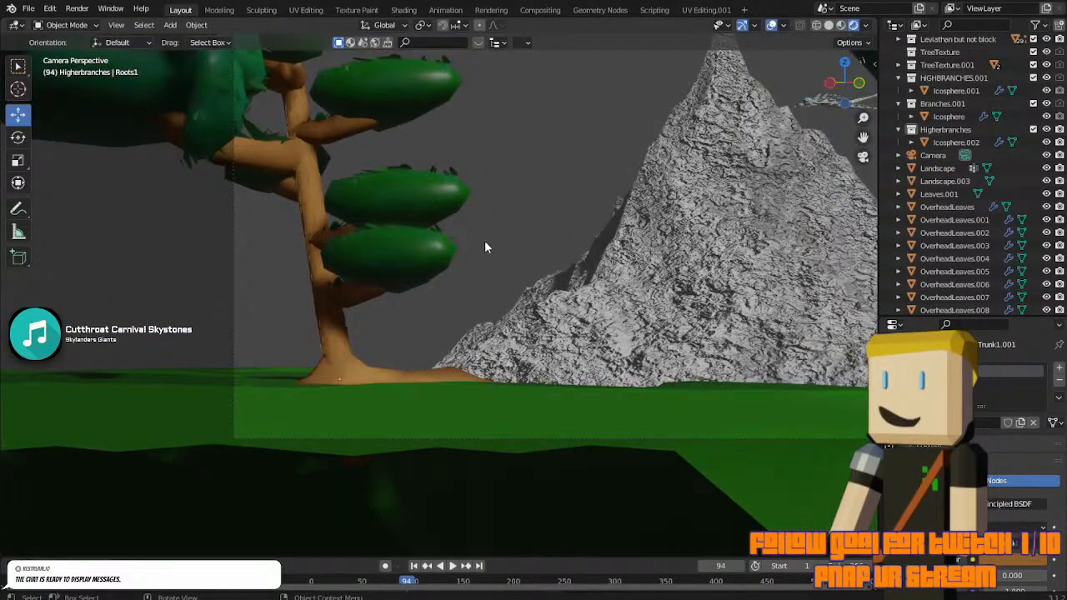
pyautogui.scroll(2, 437, 329)
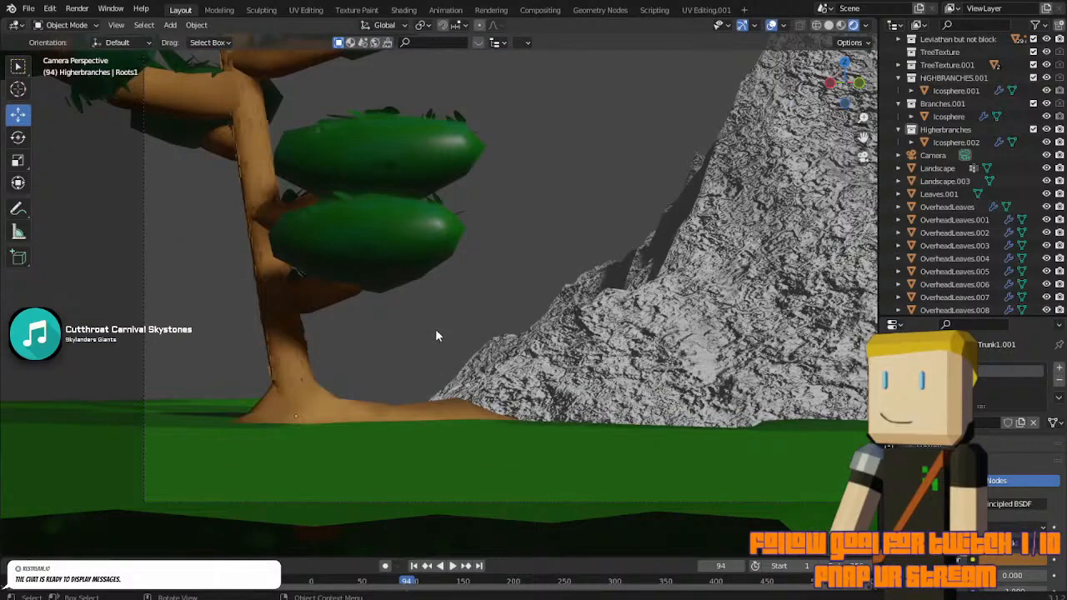
pyautogui.scroll(-4, 435, 336)
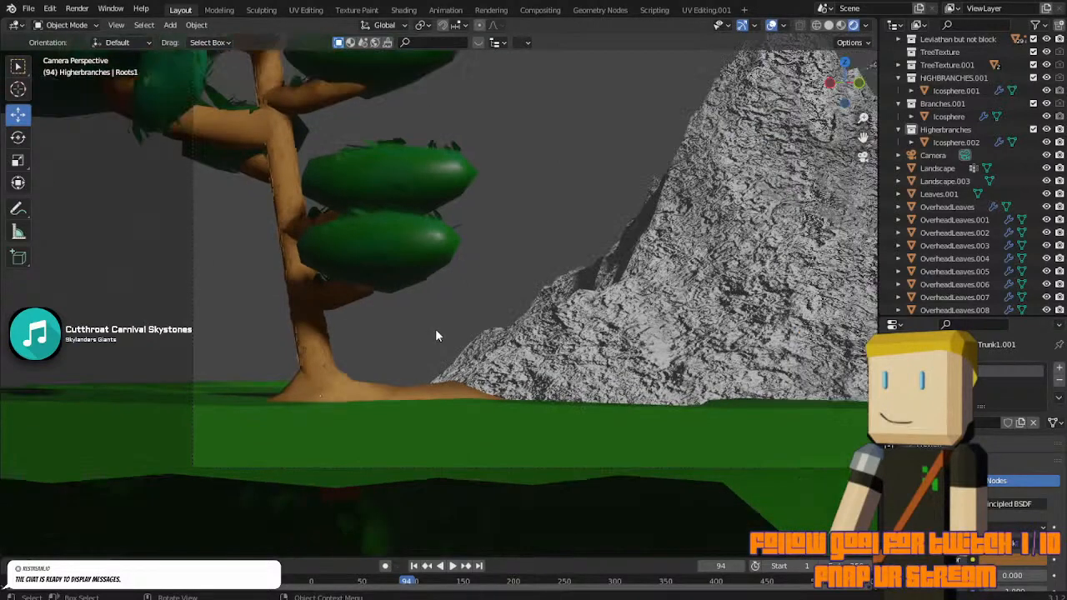
pyautogui.scroll(-2, 371, 244)
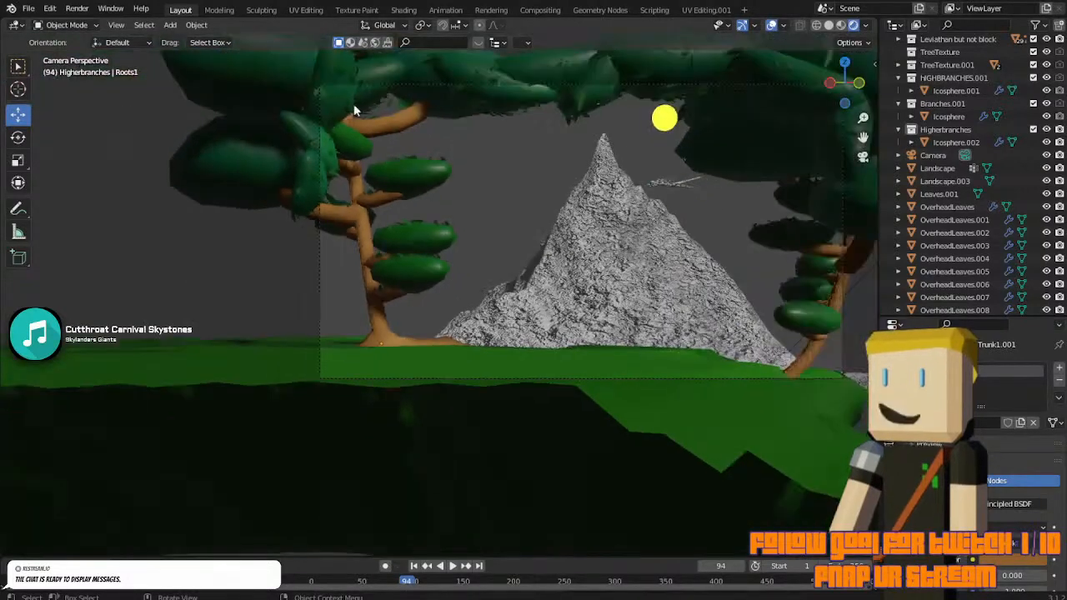
pyautogui.scroll(2, 352, 228)
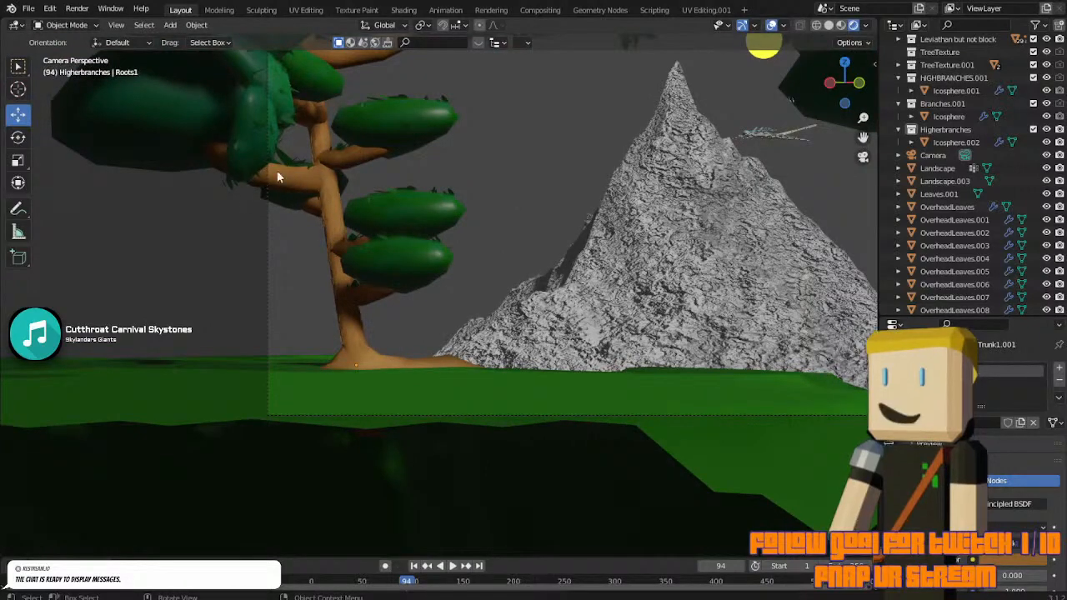
pyautogui.scroll(-4, 323, 190)
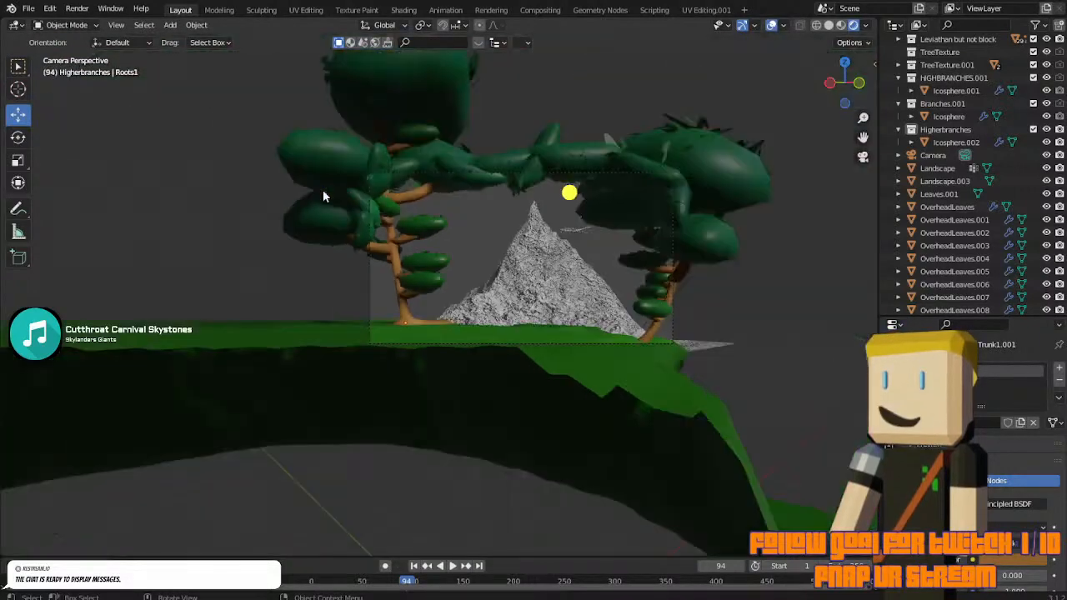
pyautogui.scroll(4, 323, 190)
pyautogui.scroll(5, 323, 190)
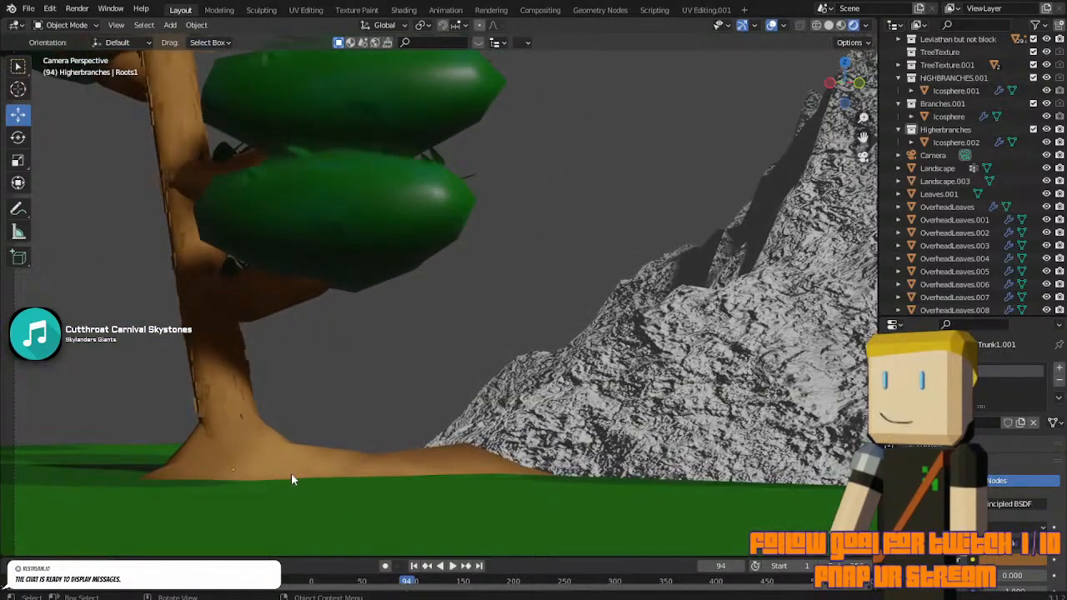
# Enter Edit Mode on Roots1 and extrude a camera-facing face at the foot of the root base into a new root.
pyautogui.click(291, 476)
pyautogui.press('Tab')
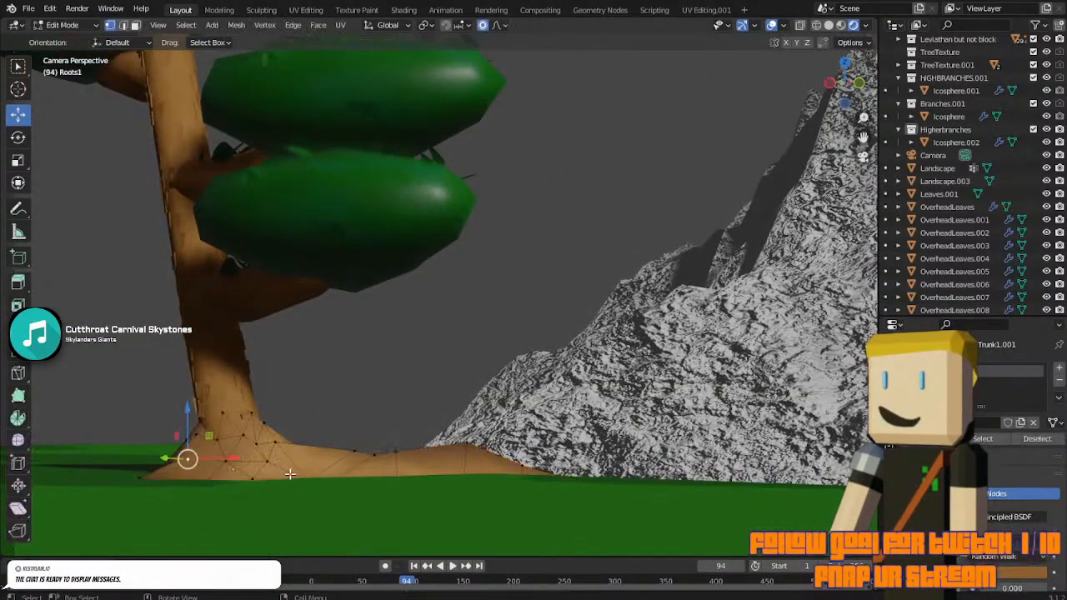
pyautogui.click(138, 25)
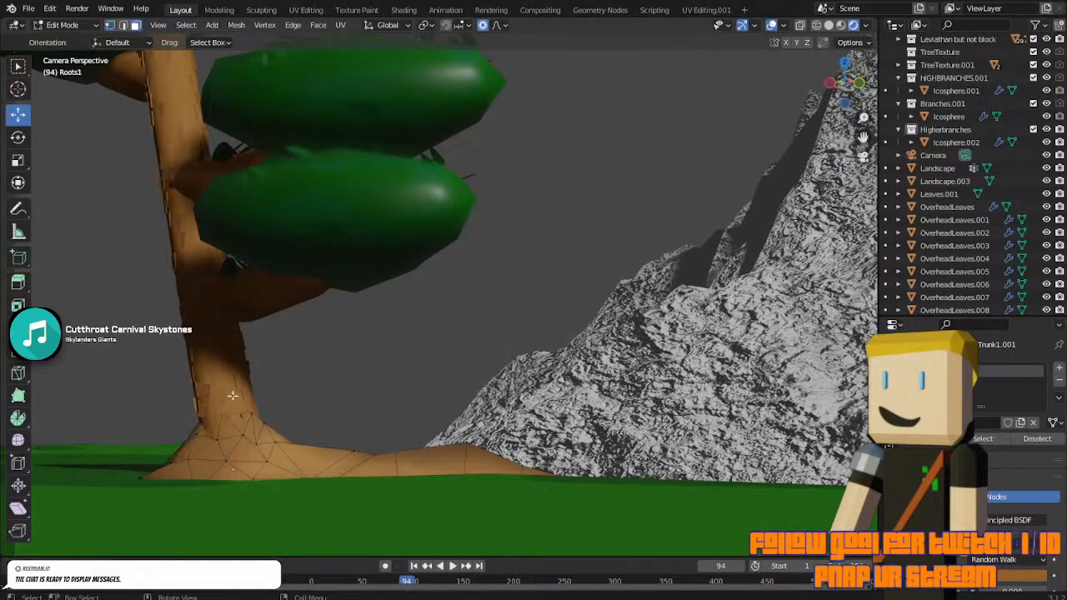
pyautogui.click(232, 474)
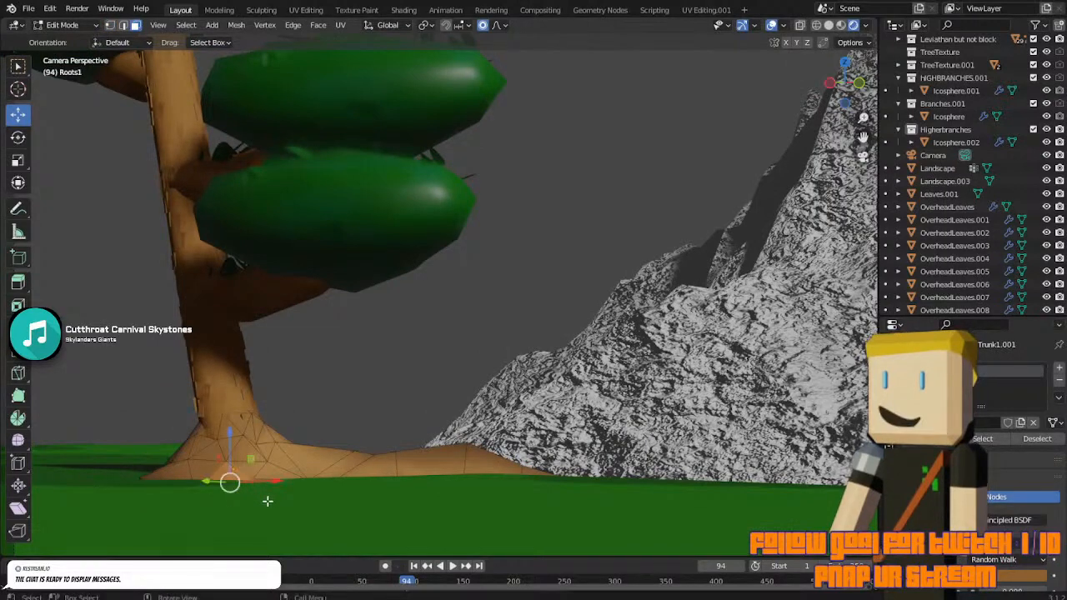
pyautogui.press('e')
pyautogui.click(191, 509)
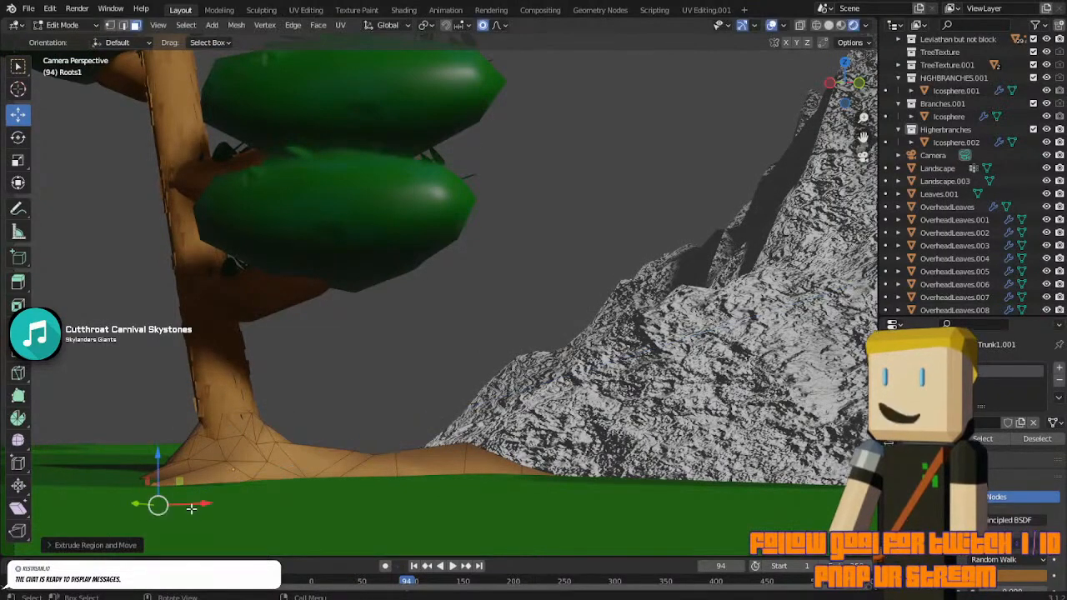
# Move the new root's end face up to ground level and rotate it to follow the root's direction.
pyautogui.press('g')
pyautogui.click(201, 476)
pyautogui.moveTo(201, 476); pyautogui.dragTo(286, 326, button='middle')
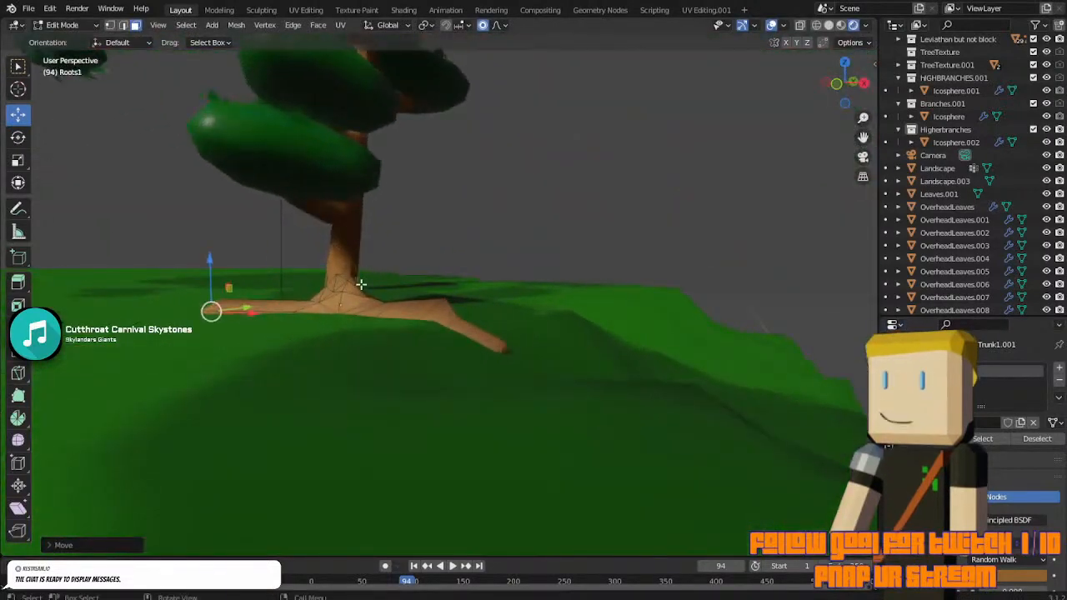
pyautogui.moveTo(361, 285); pyautogui.dragTo(417, 271, button='middle')
pyautogui.press('r')
pyautogui.click(457, 313)
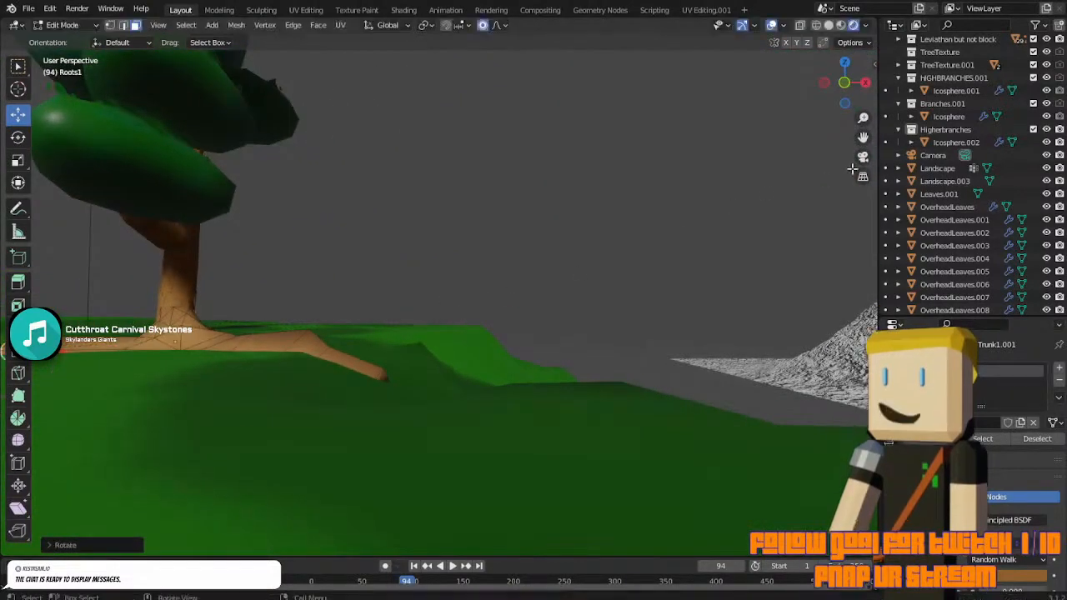
# From the camera view, extrude a second segment from the new root's end and shift it along the global Y axis.
pyautogui.press('KP_0')
pyautogui.scroll(-4, 295, 353)
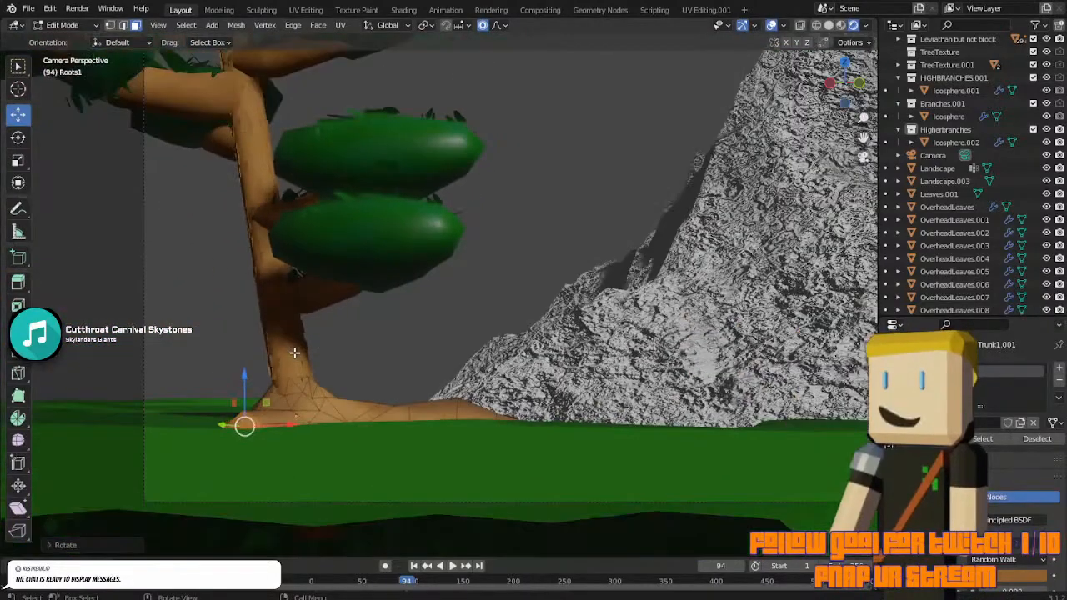
pyautogui.press('e')
pyautogui.click(236, 370)
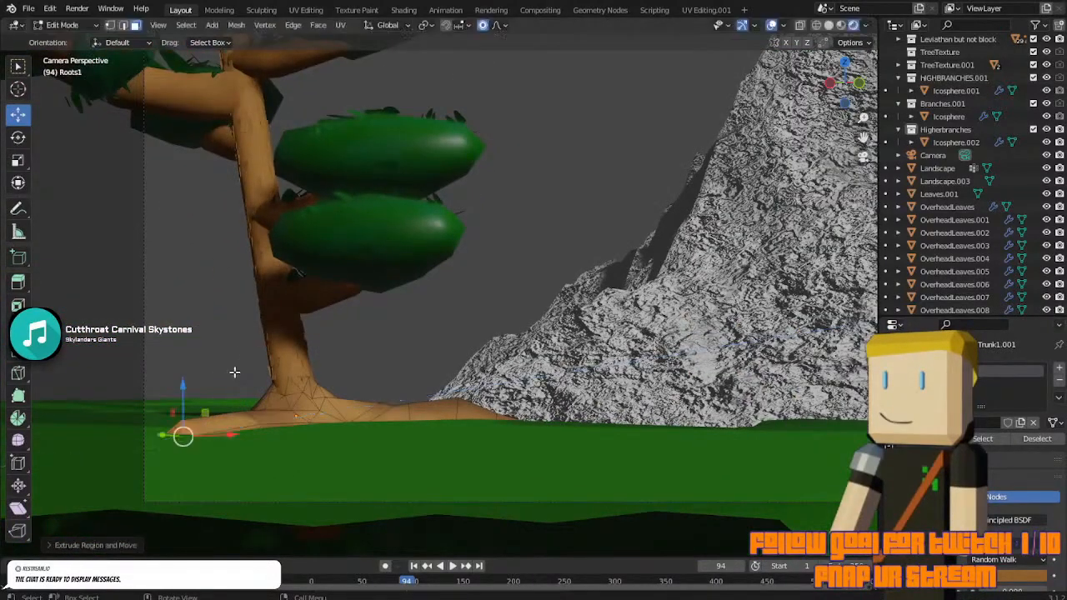
pyautogui.press('g')
pyautogui.press('x')
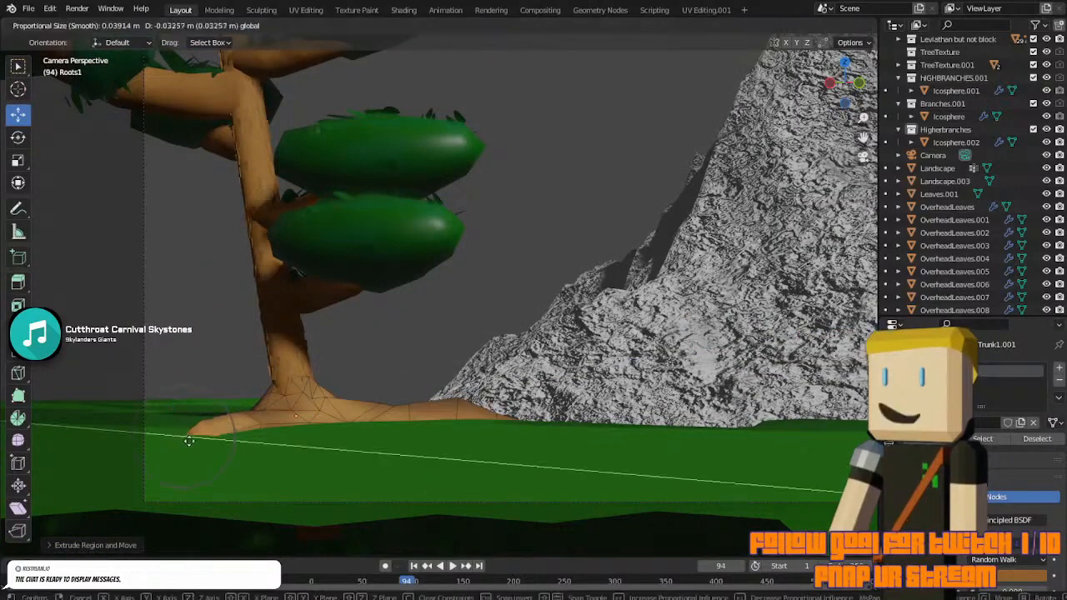
pyautogui.moveTo(210, 447); pyautogui.dragTo(212, 449)
# Extrude a third segment from the new root and rotate its end face about the global Z axis.
pyautogui.press('e')
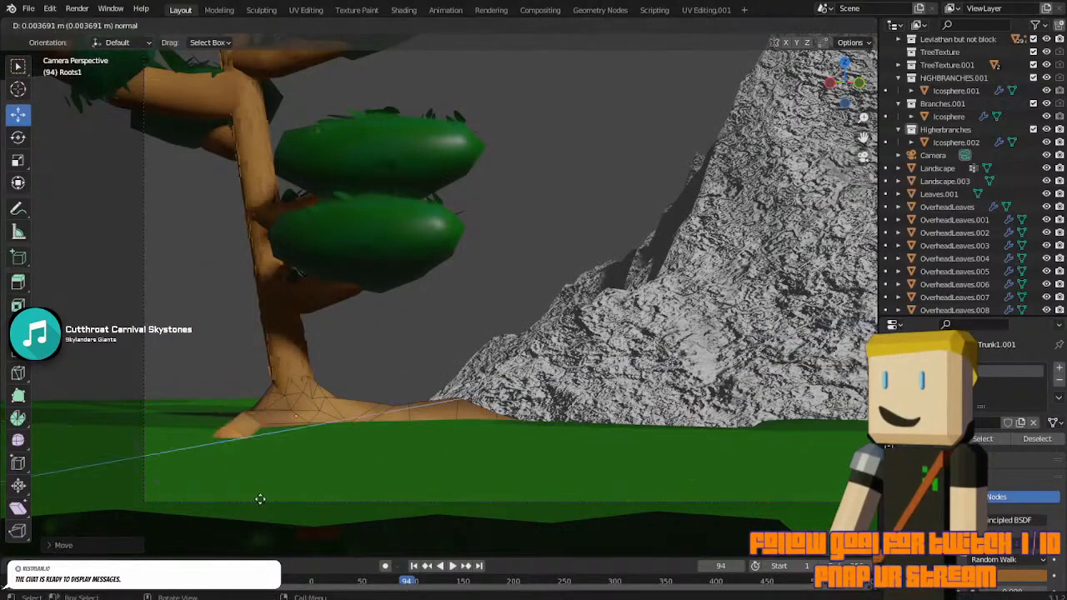
pyautogui.click(190, 522)
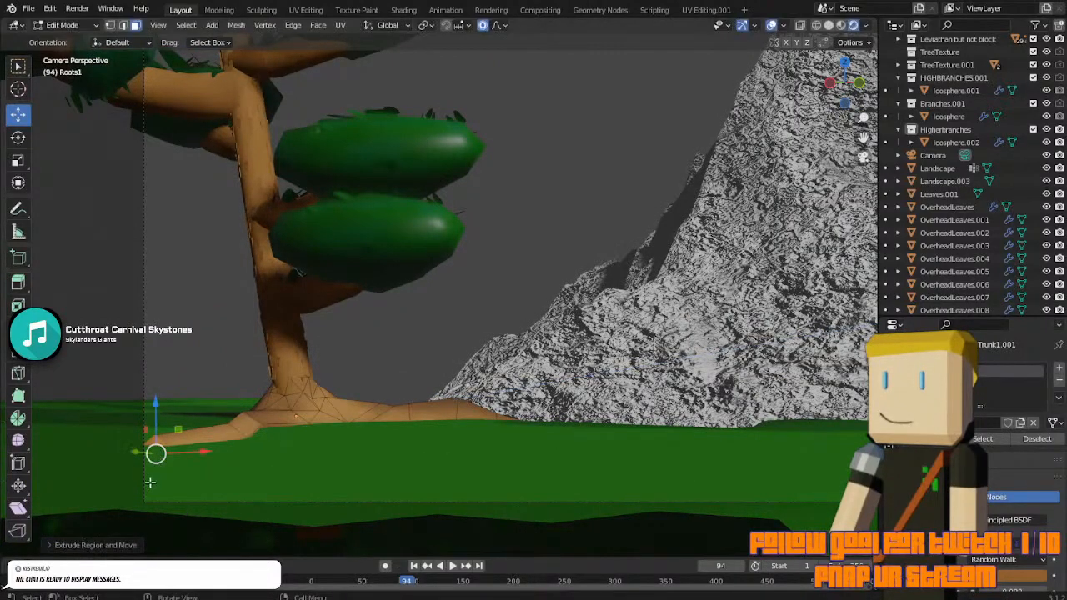
pyautogui.press('r')
pyautogui.press('z')
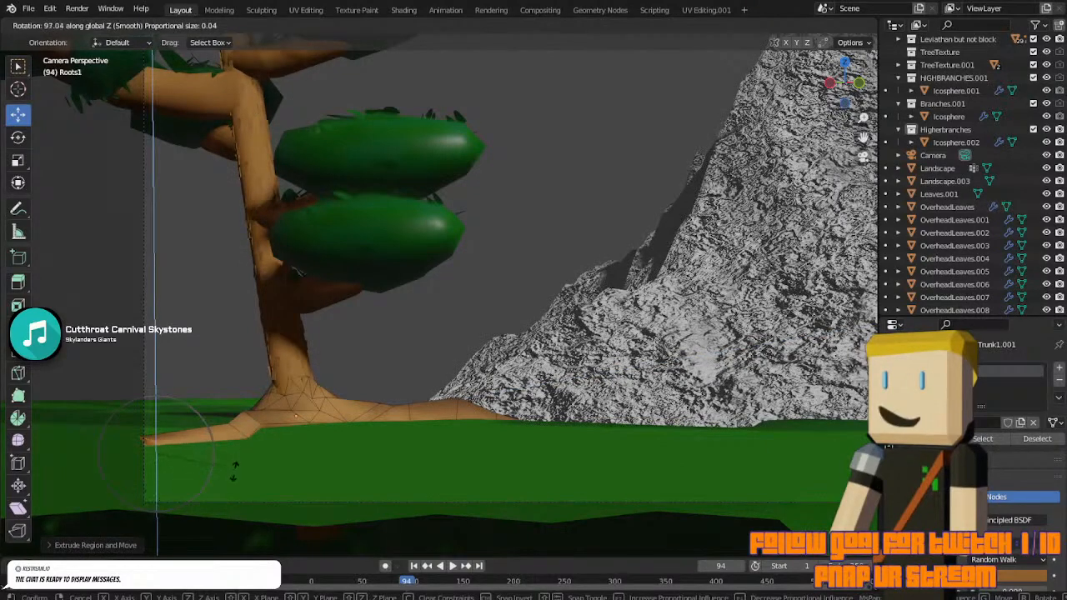
pyautogui.click(201, 488)
# Shift the new root's tip along the global Y axis to bend it back, and leave Edit Mode with nothing selected.
pyautogui.press('g')
pyautogui.press('y')
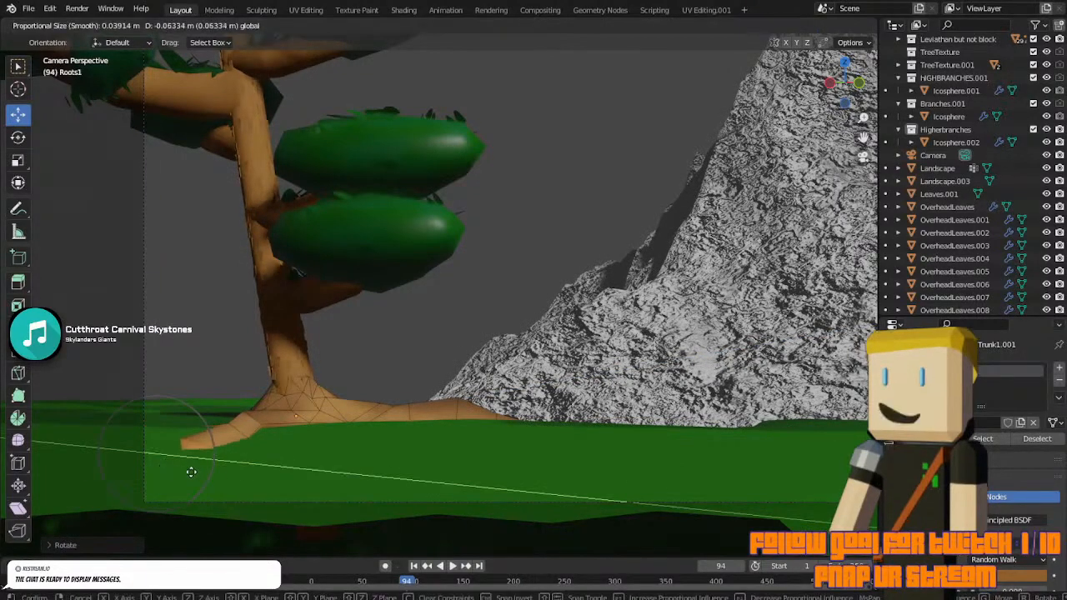
pyautogui.click(252, 482)
pyautogui.moveTo(254, 463); pyautogui.dragTo(433, 414, button='middle')
pyautogui.scroll(2, 512, 424)
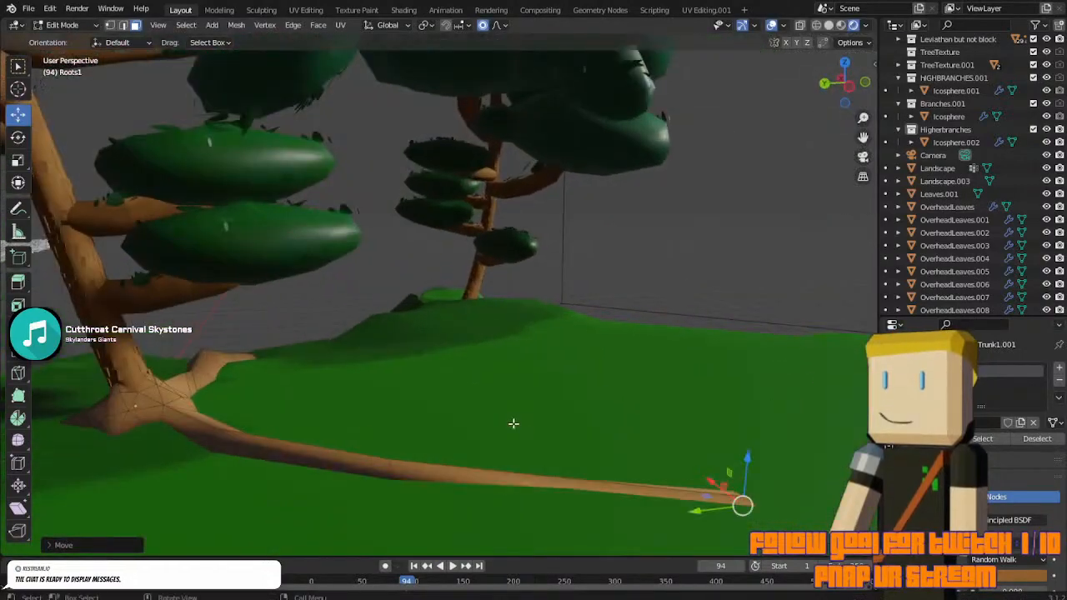
pyautogui.moveTo(512, 424); pyautogui.dragTo(437, 429, button='middle')
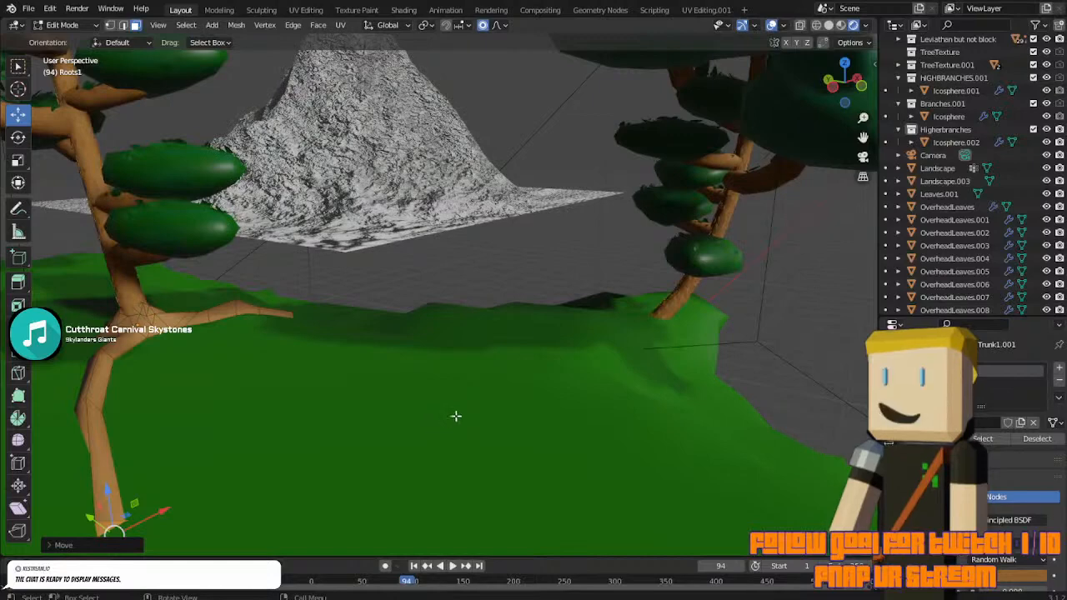
pyautogui.click(862, 157)
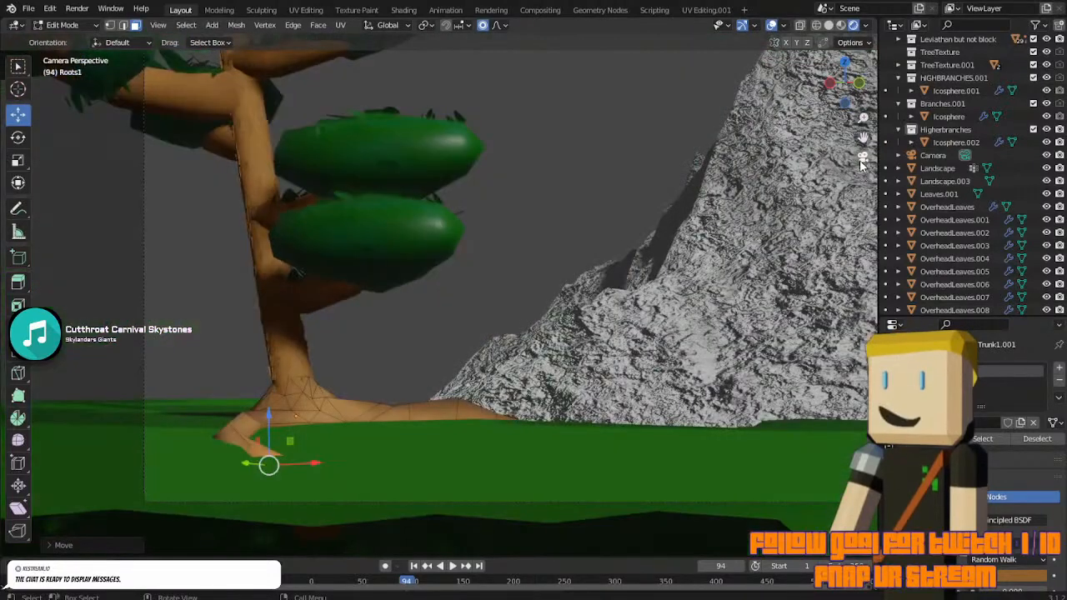
pyautogui.press('Tab')
pyautogui.click(488, 264)
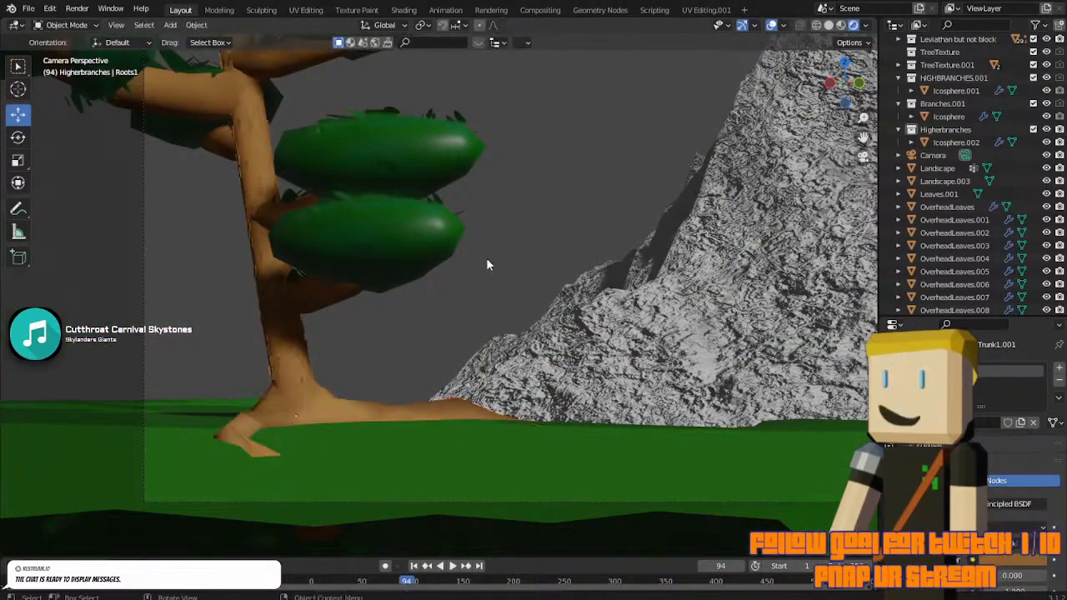
# Reopen Roots1 in Edit Mode and rotate the new root's tip face about the global Z axis.
pyautogui.click(317, 401)
pyautogui.press('Tab')
pyautogui.moveTo(317, 401); pyautogui.dragTo(482, 436, button='middle')
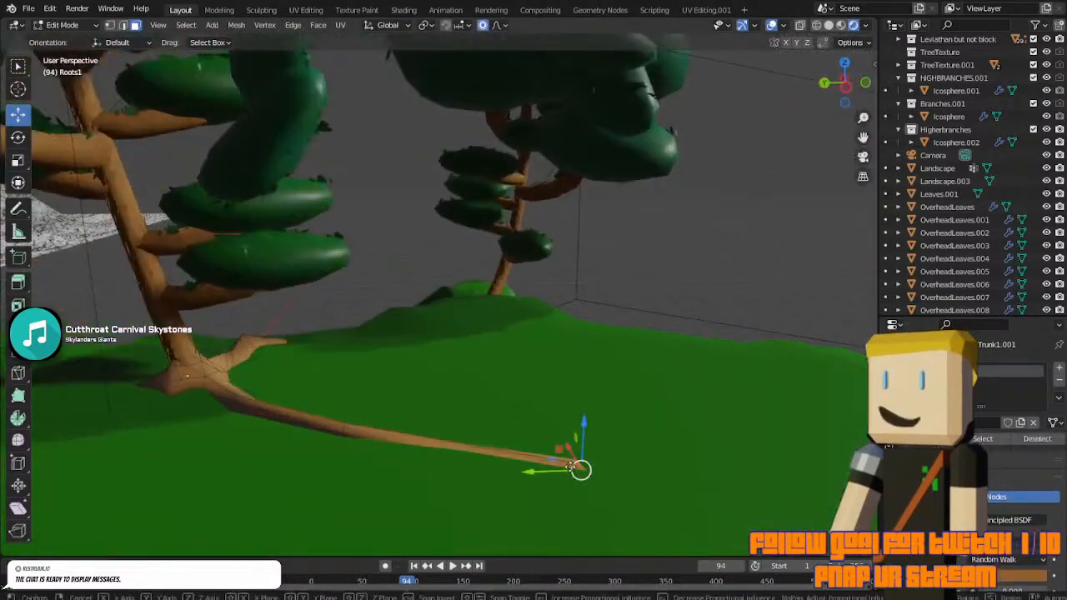
pyautogui.press('g')
pyautogui.rightClick(409, 461)
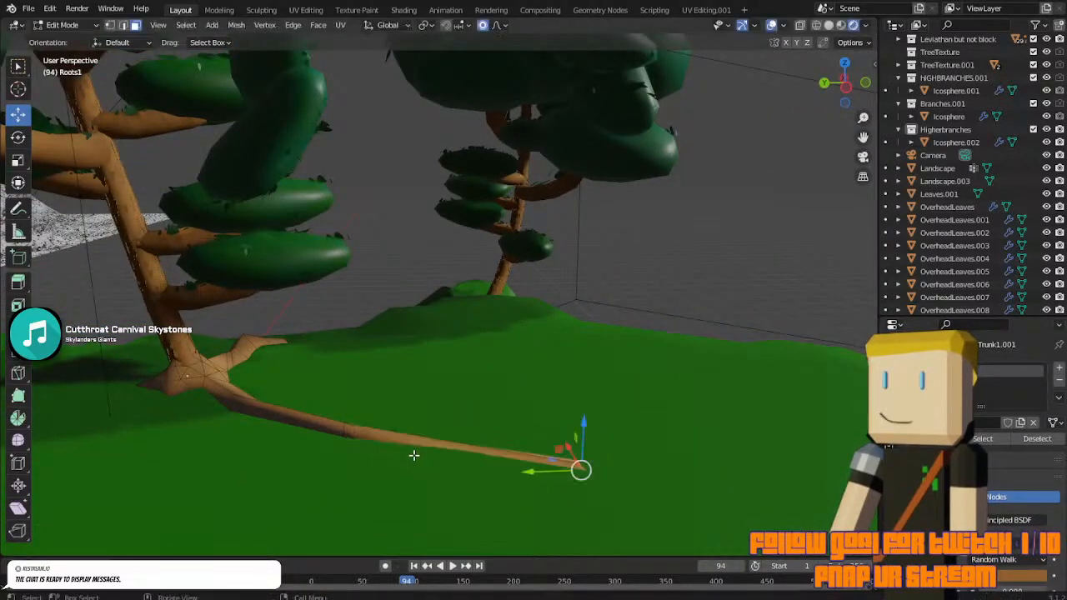
pyautogui.moveTo(414, 453); pyautogui.dragTo(331, 455, button='middle')
pyautogui.press('r')
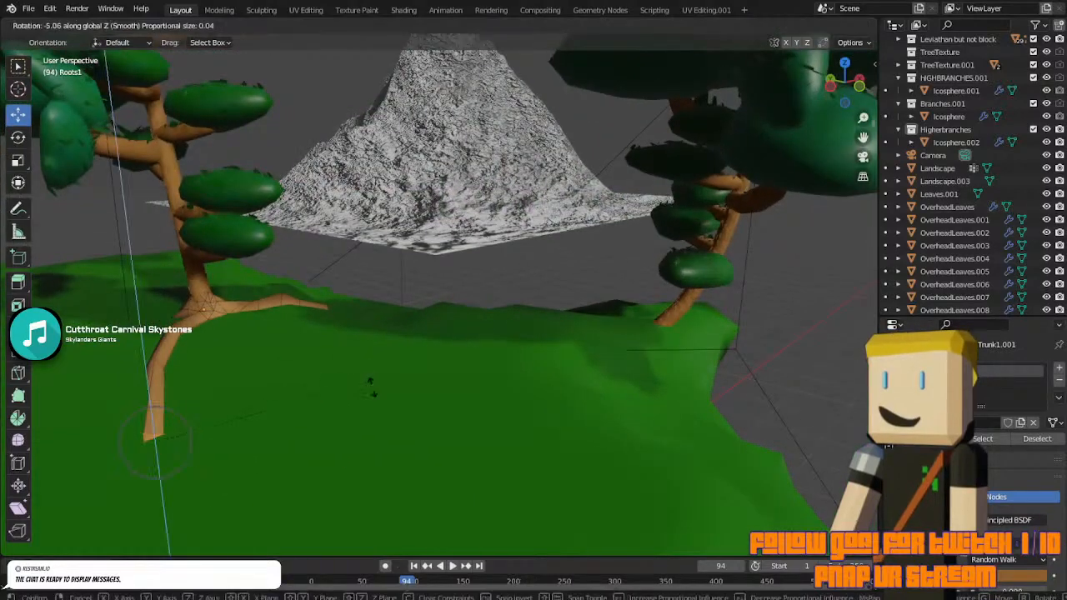
pyautogui.press('z')
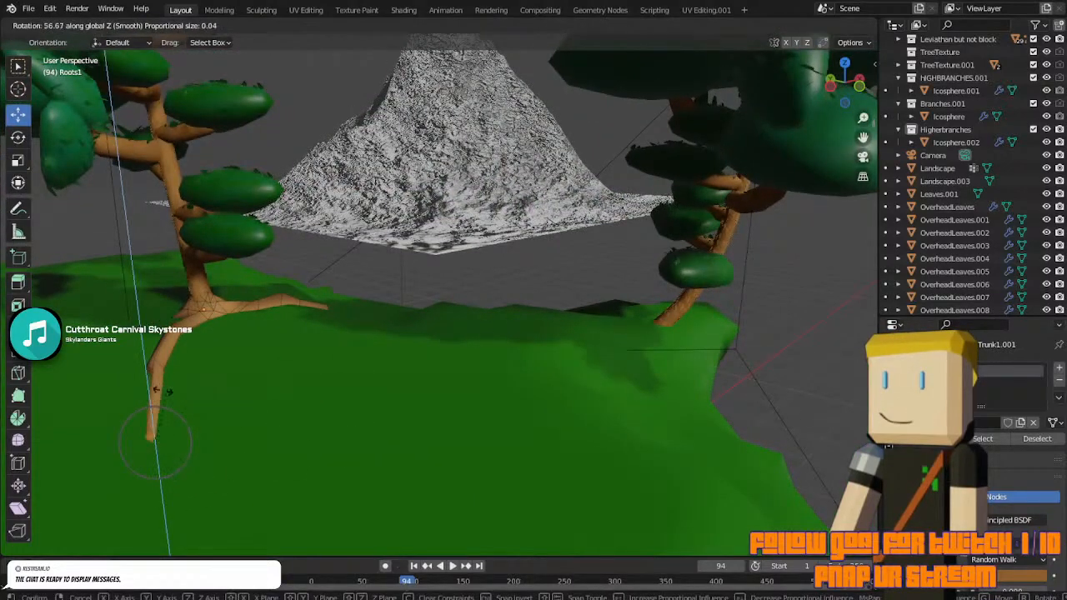
pyautogui.click(292, 380)
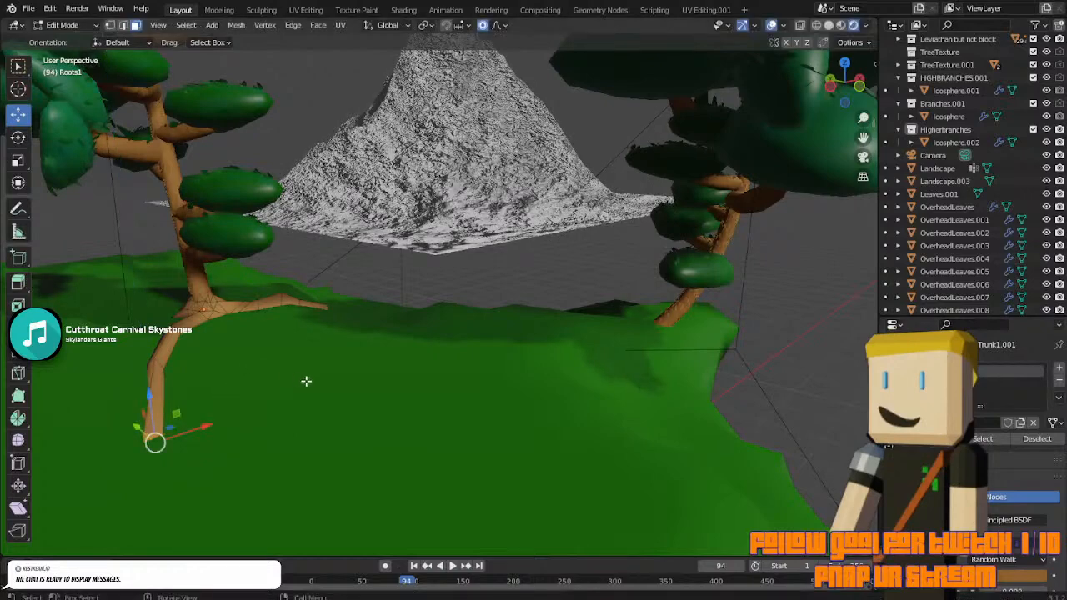
pyautogui.moveTo(305, 381); pyautogui.dragTo(369, 380, button='middle')
pyautogui.press('r')
pyautogui.press('z')
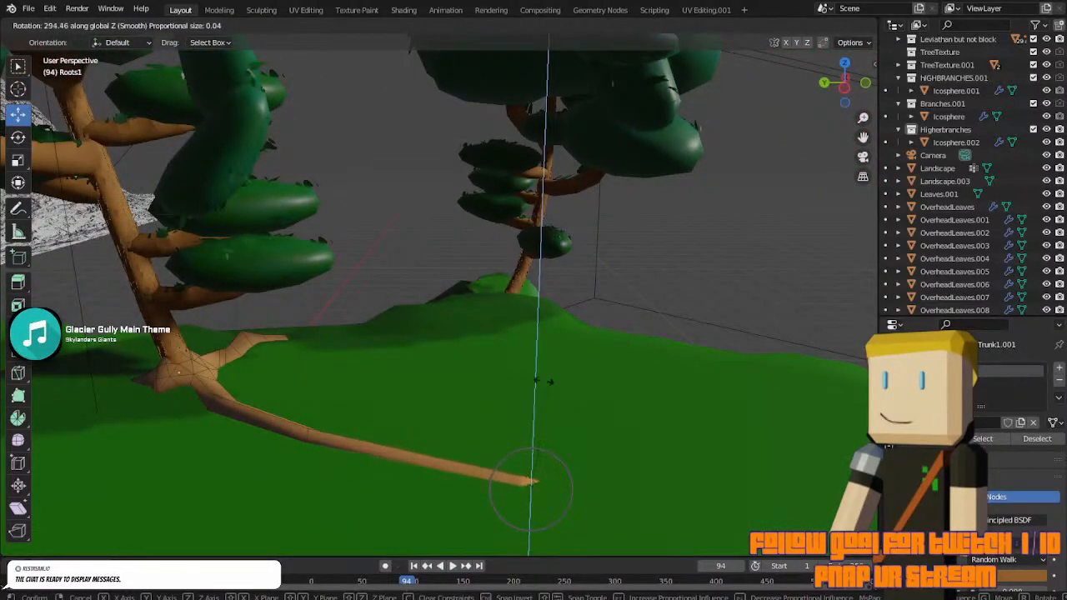
pyautogui.click(462, 415)
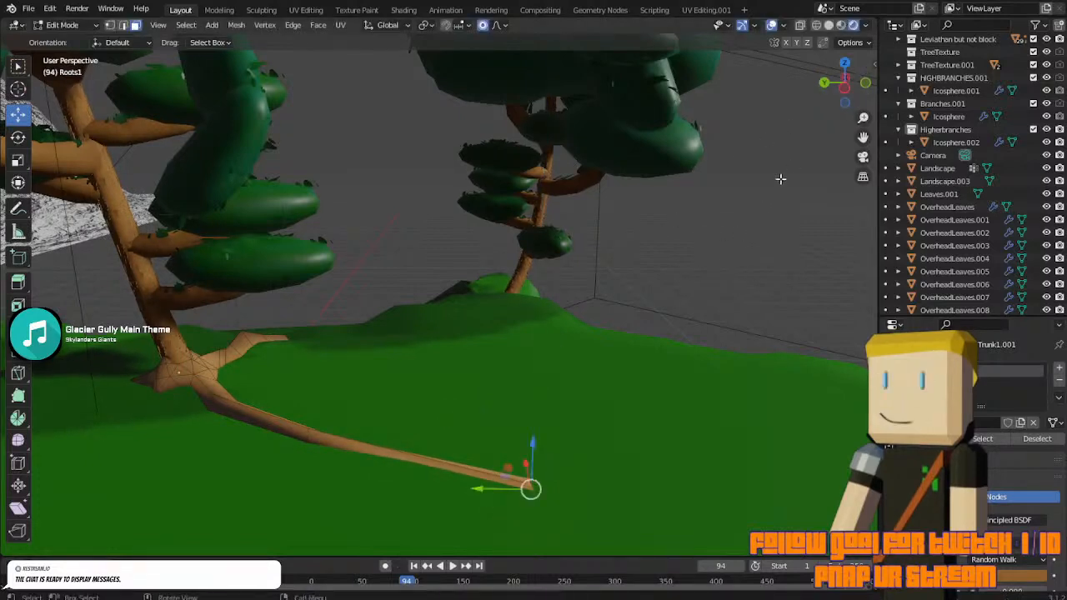
pyautogui.press('n')
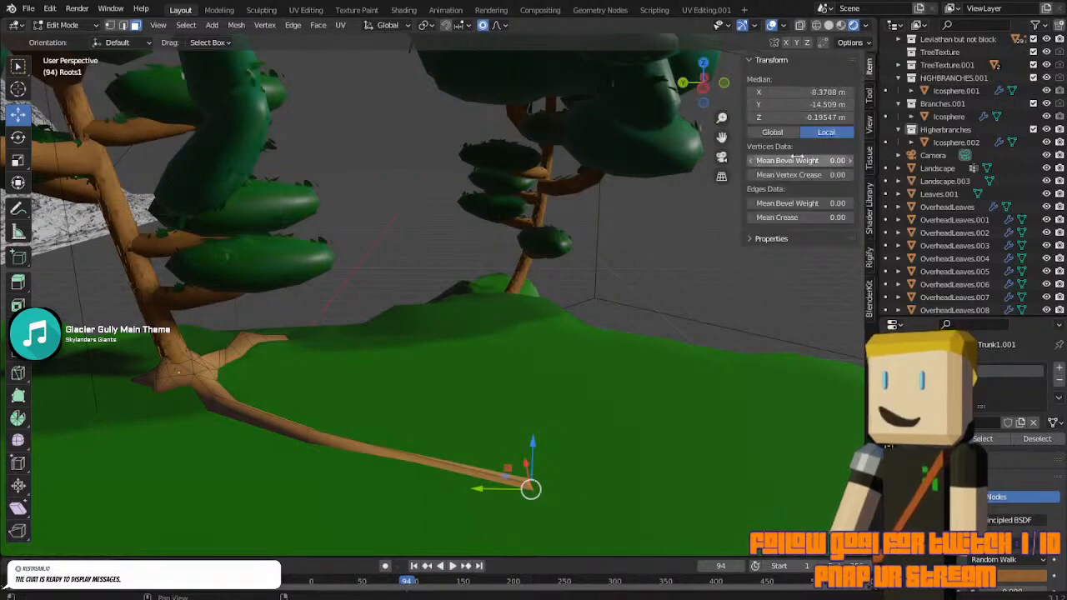
pyautogui.click(869, 95)
pyautogui.press('n')
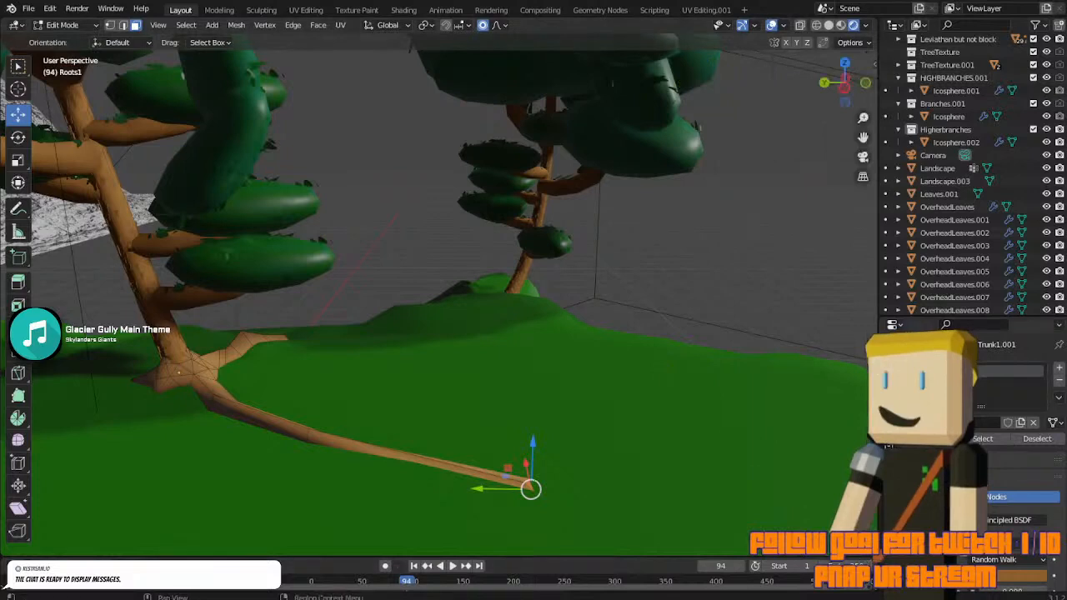
pyautogui.click(894, 444)
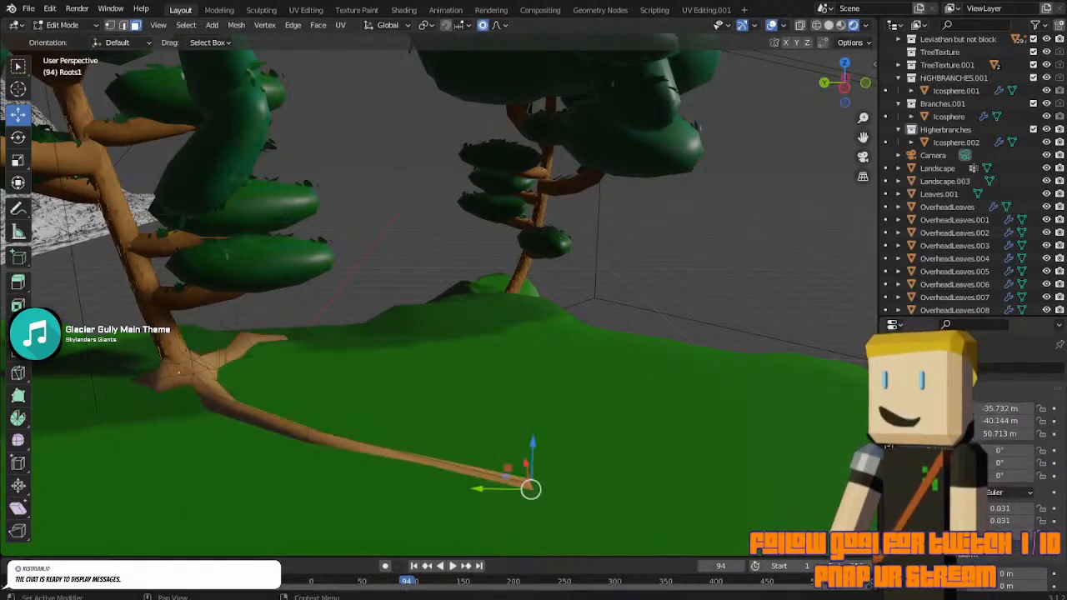
pyautogui.scroll(-5, 1005, 408)
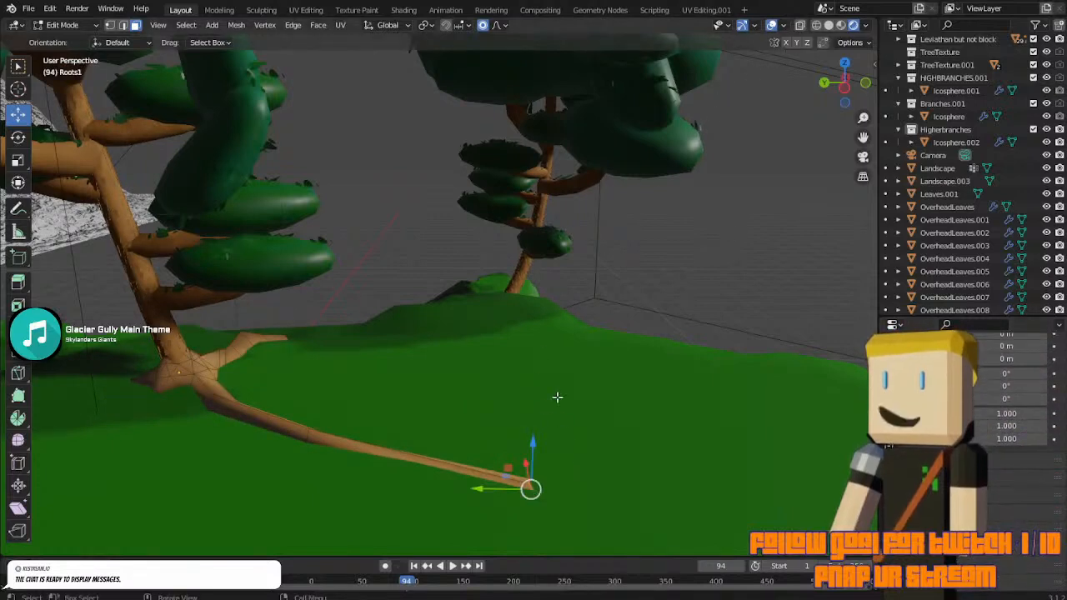
pyautogui.press('g')
pyautogui.press('z')
pyautogui.press('Escape')
pyautogui.press('x')
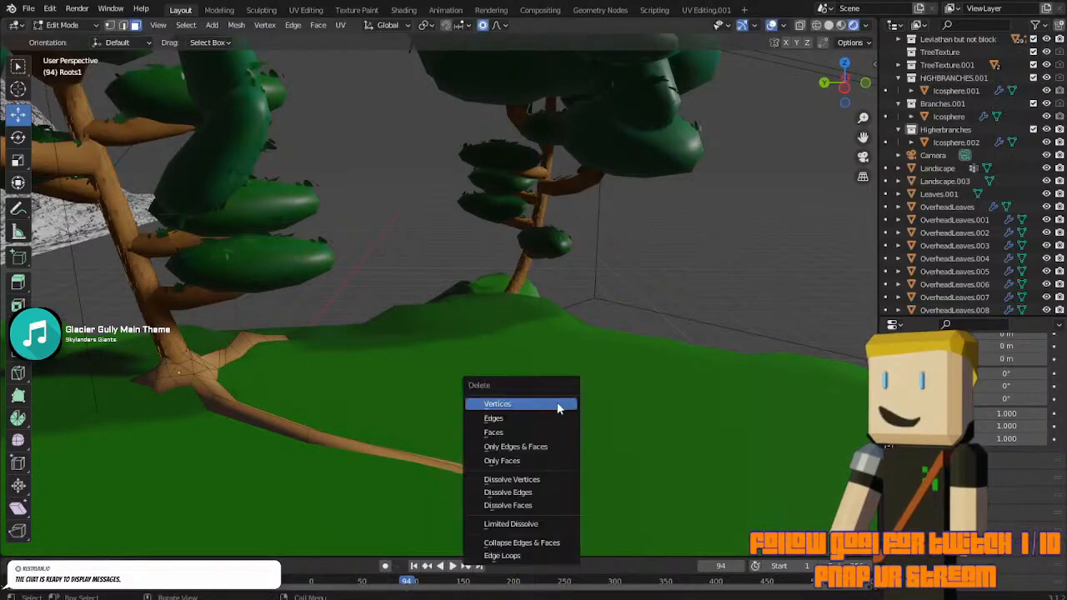
pyautogui.press('Escape')
# Move the new root's tip freely with proportional editing to lower it, and check the root from the camera view.
pyautogui.moveTo(375, 384); pyautogui.dragTo(579, 422, button='middle')
pyautogui.press('g')
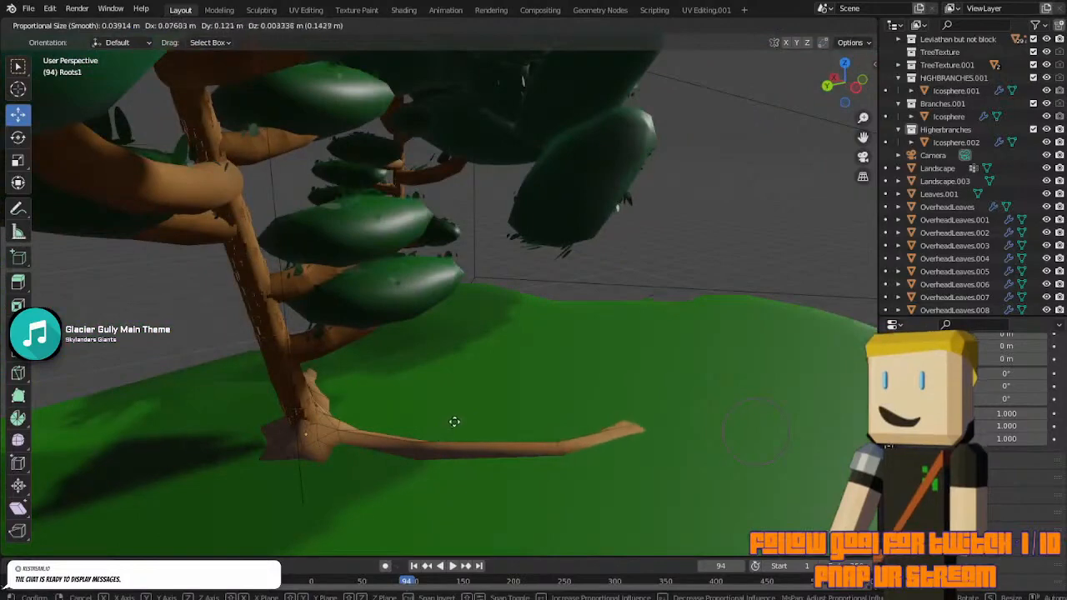
pyautogui.click(454, 430)
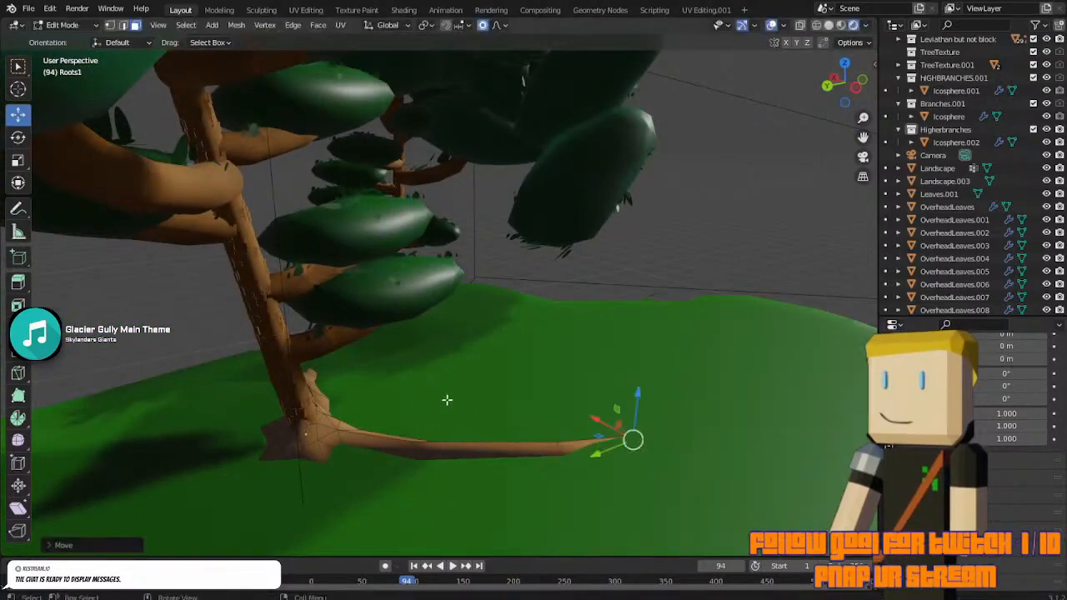
pyautogui.click(864, 159)
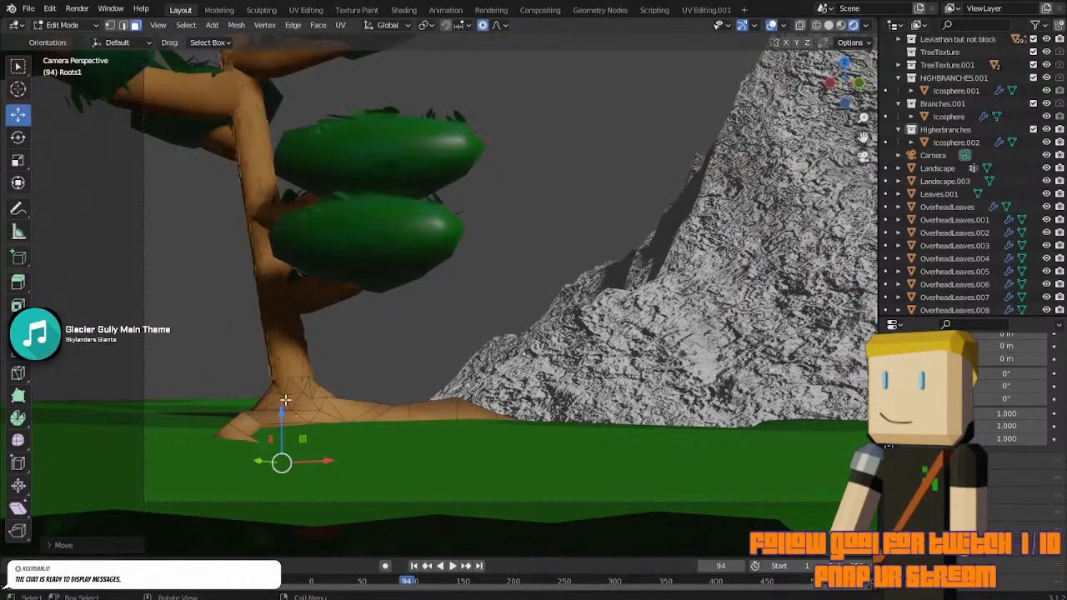
pyautogui.moveTo(285, 401); pyautogui.dragTo(402, 432, button='middle')
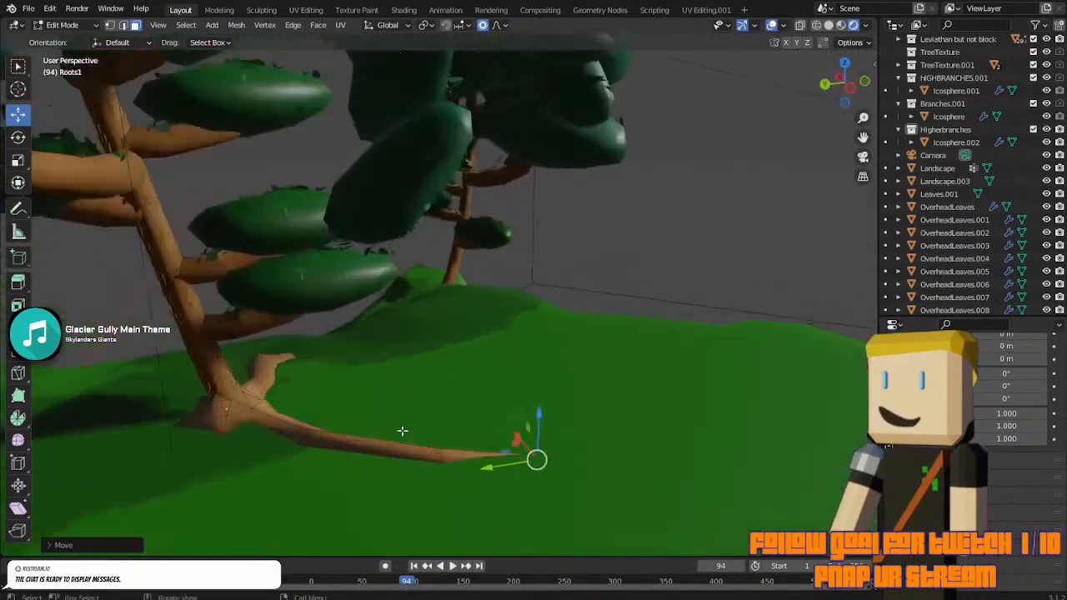
pyautogui.scroll(2, 403, 431)
# Test Catmull-Clark smoothing on Roots1 with its Subdivision modifier shown in the viewport, and remove that modifier in Object Mode.
pyautogui.click(889, 473)
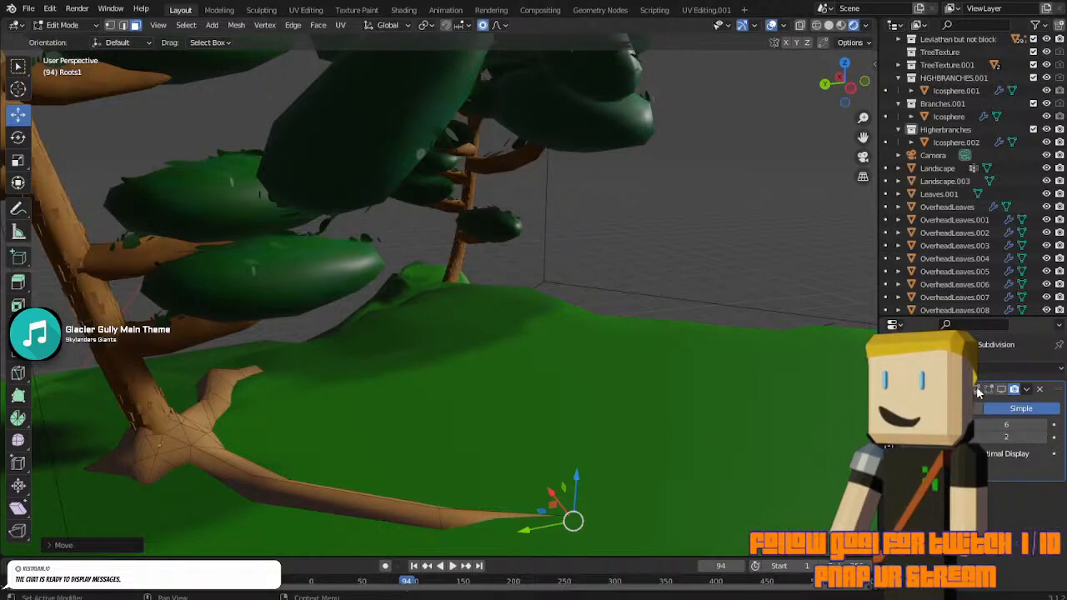
pyautogui.click(1001, 392)
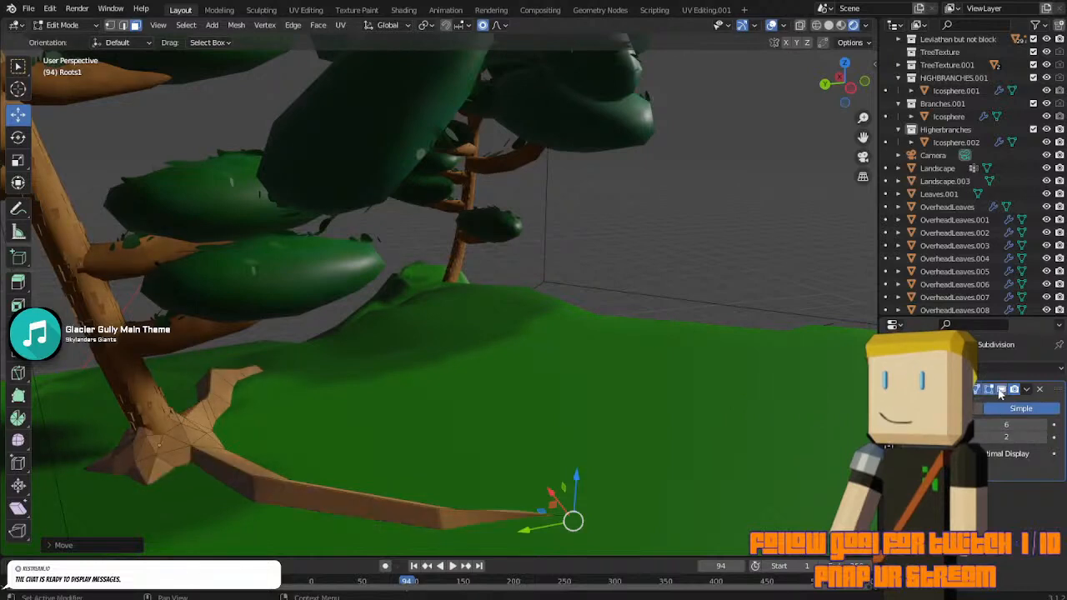
pyautogui.click(955, 409)
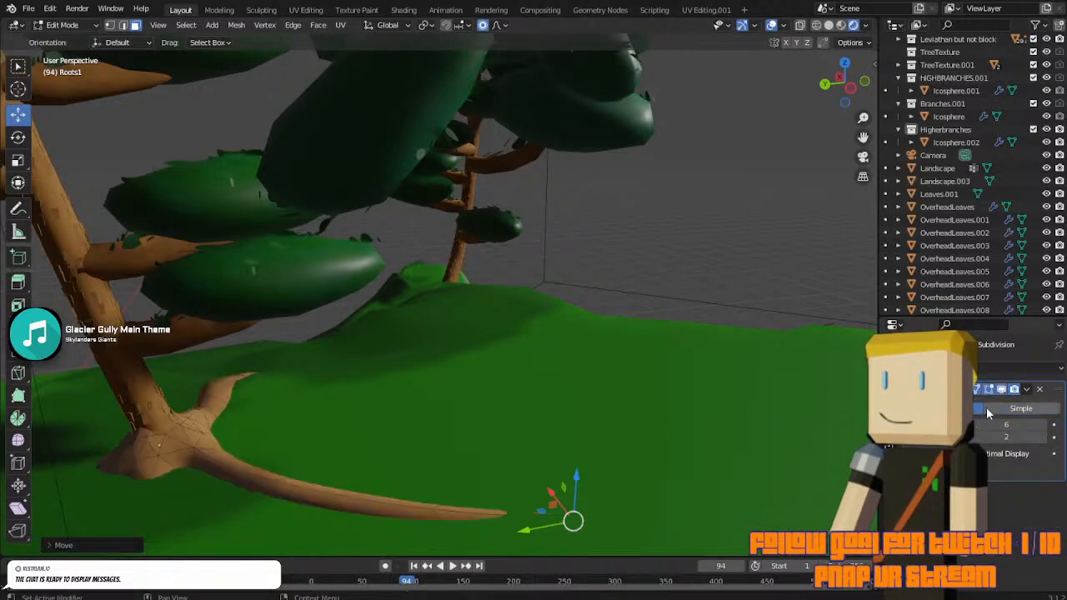
pyautogui.moveTo(750, 358); pyautogui.dragTo(607, 364, button='middle')
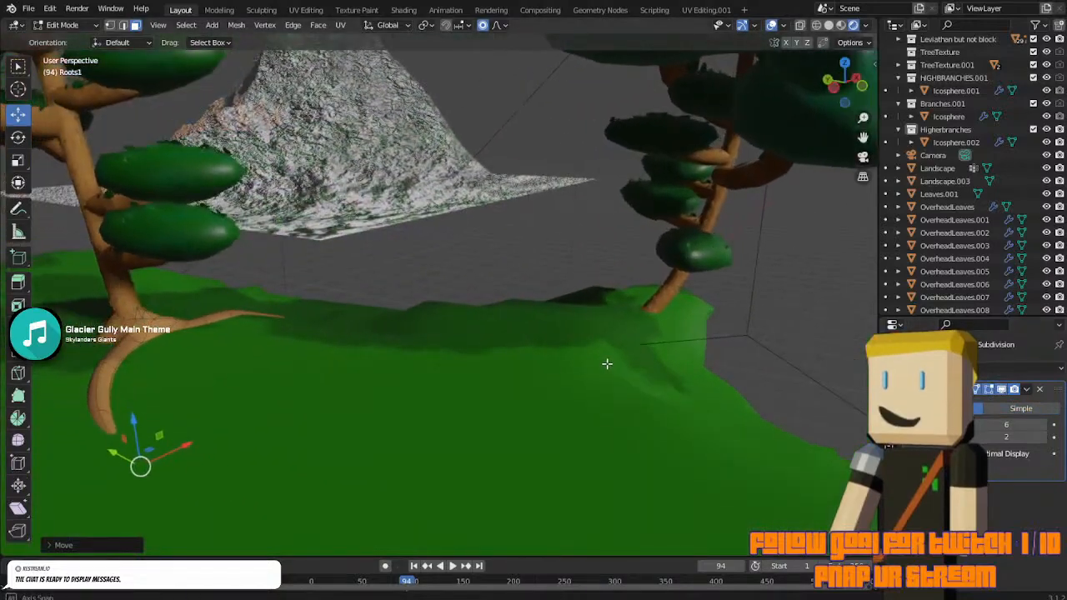
pyautogui.press('KP_0')
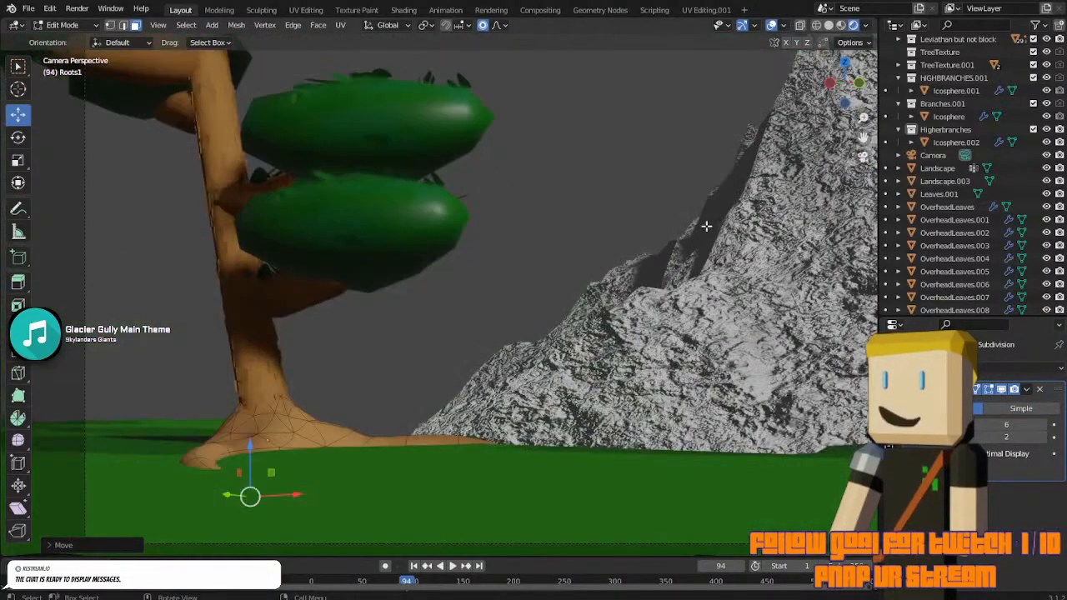
pyautogui.press('Tab')
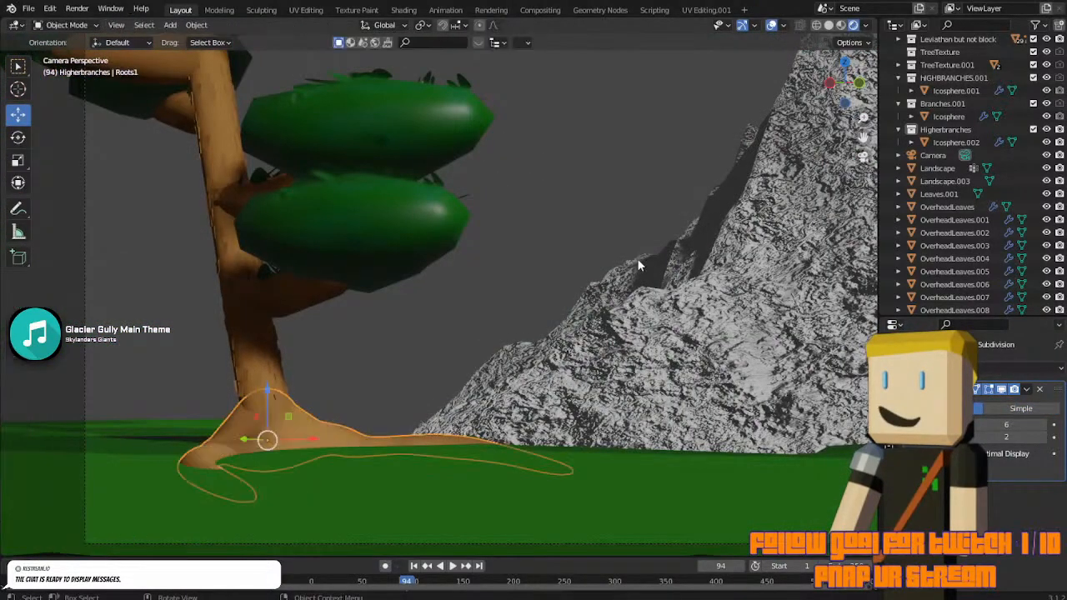
pyautogui.click(561, 286)
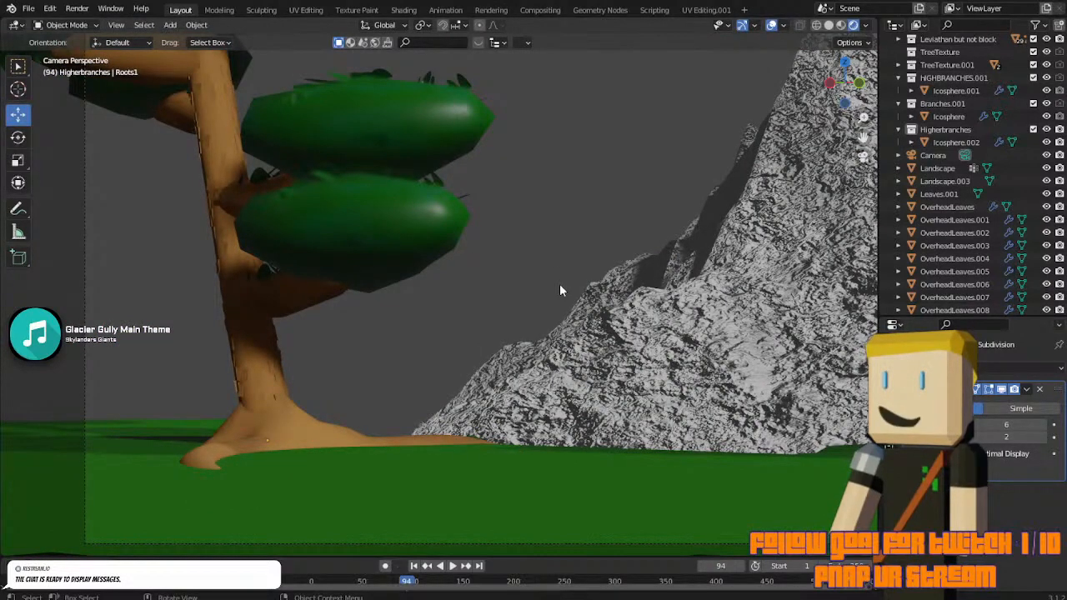
pyautogui.click(1041, 389)
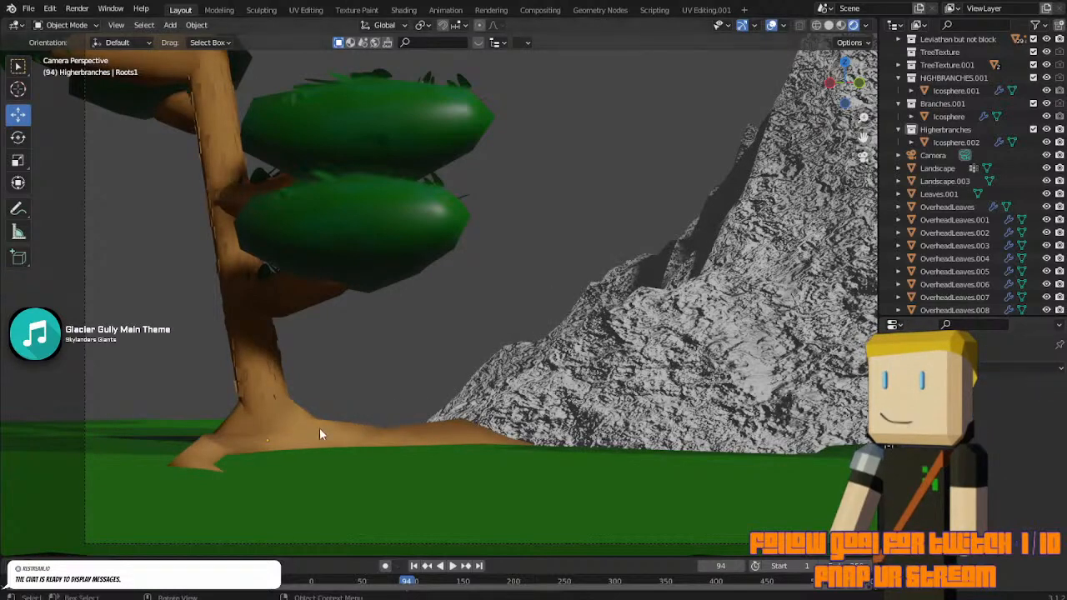
# Try smoothing Roots1 with a Multiresolution modifier subdivided once, and remove the modifier.
pyautogui.click(978, 369)
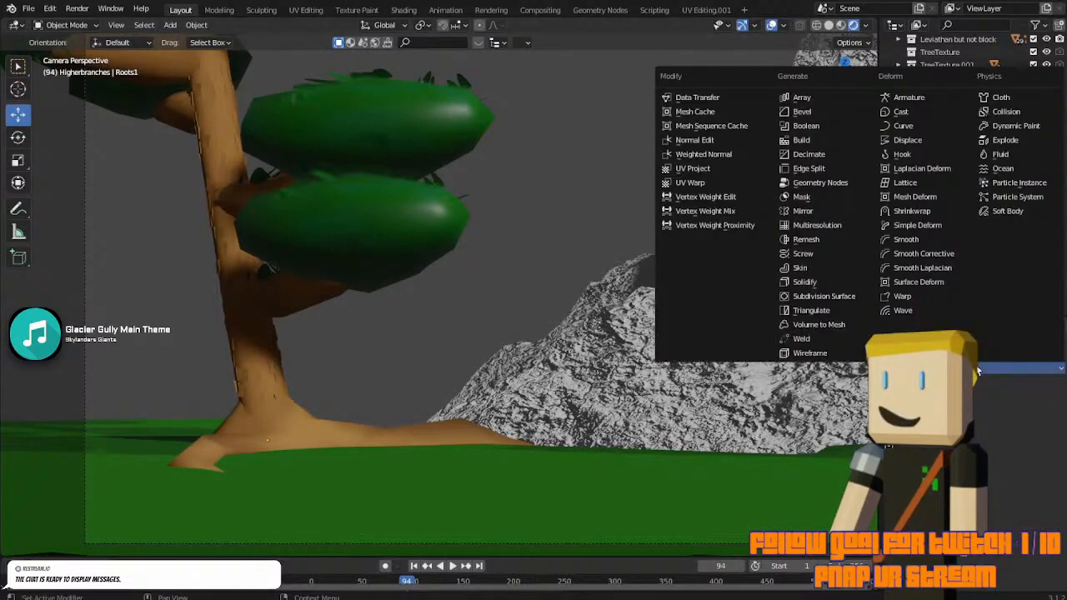
pyautogui.click(829, 226)
pyautogui.click(1024, 502)
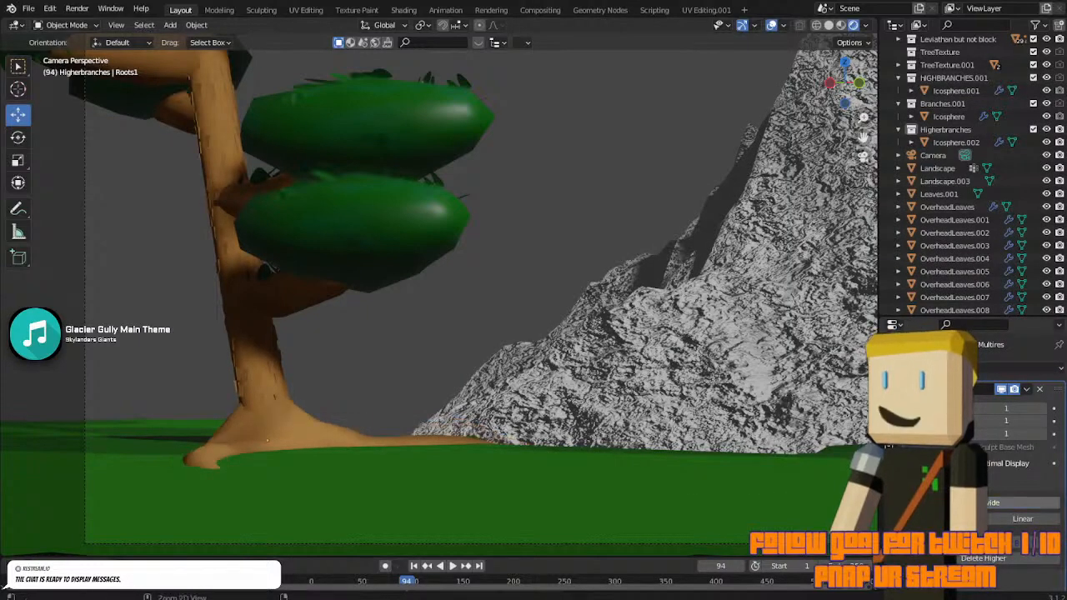
pyautogui.click(1040, 389)
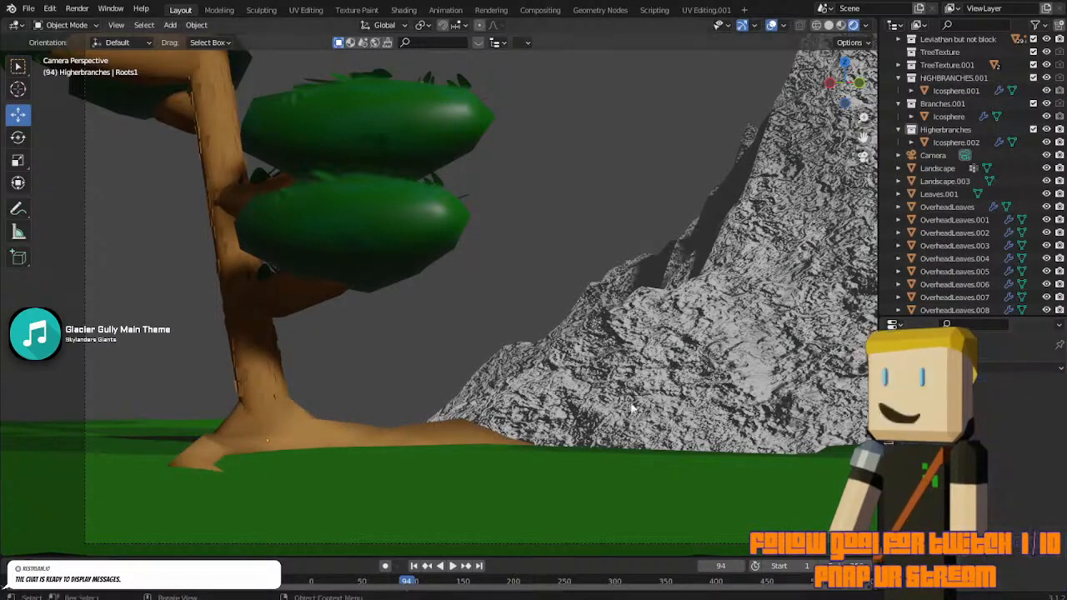
# Subdivide all faces of Roots1 twice in Edit Mode and clear the selection.
pyautogui.click(376, 442)
pyautogui.press('Tab')
pyautogui.press('a')
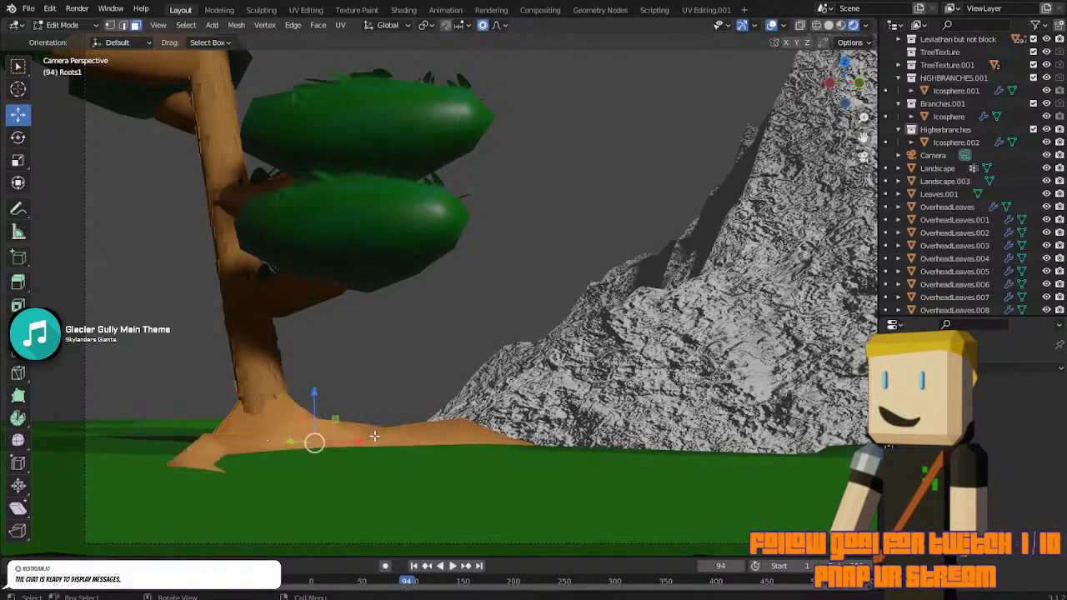
pyautogui.rightClick(384, 419)
pyautogui.click(347, 351)
pyautogui.rightClick(348, 352)
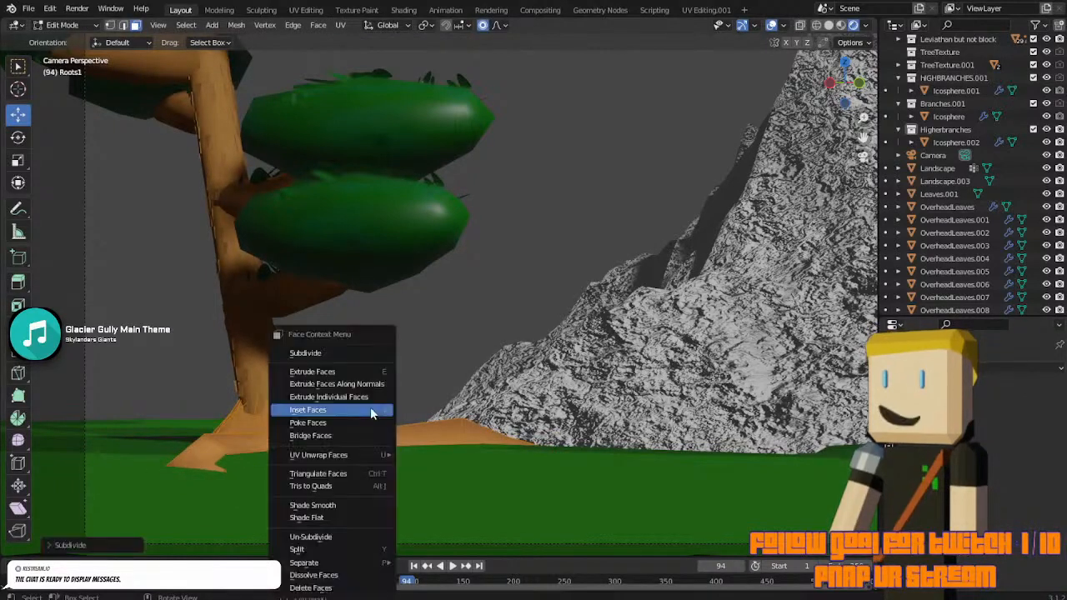
pyautogui.click(354, 351)
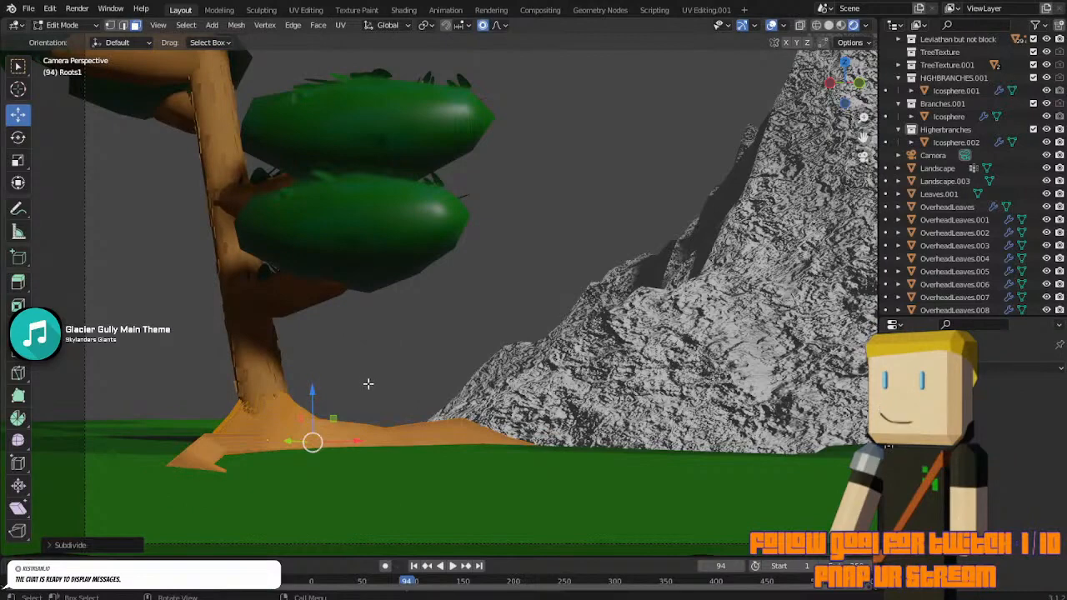
pyautogui.hotkey('alt', 'a')
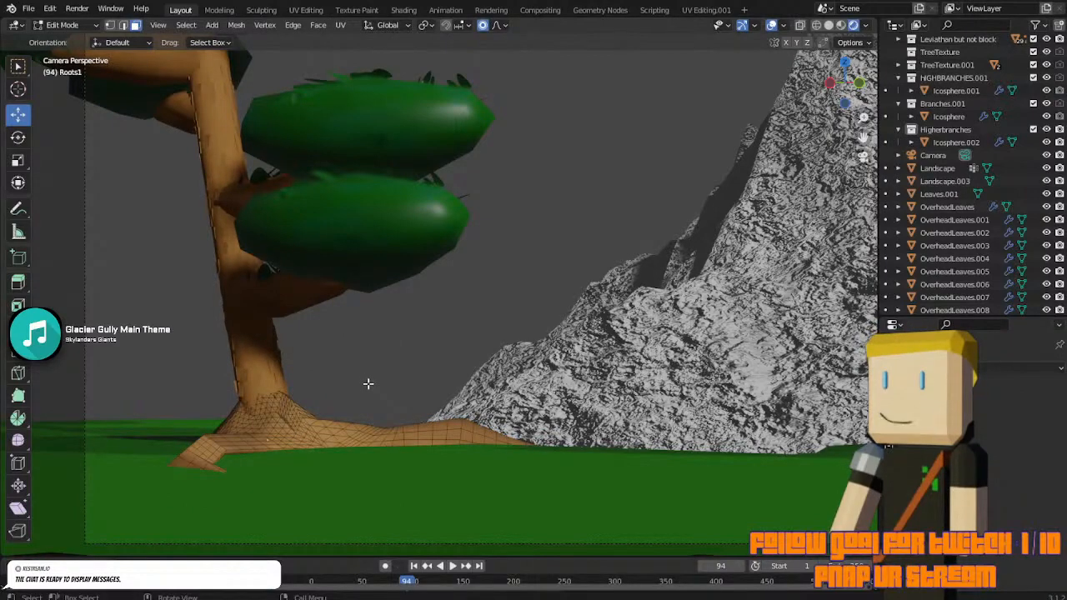
pyautogui.press('a')
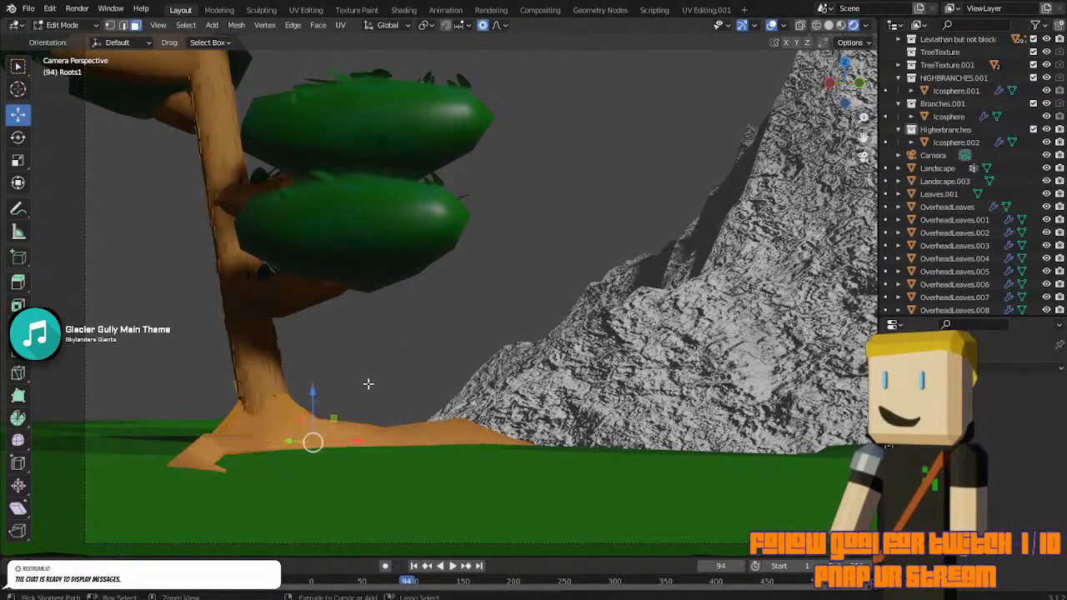
pyautogui.hotkey('alt', 'a')
# Try extruding a short root from a face on the side of the long root and moving its tip along Z.
pyautogui.moveTo(309, 440); pyautogui.dragTo(291, 472, button='middle')
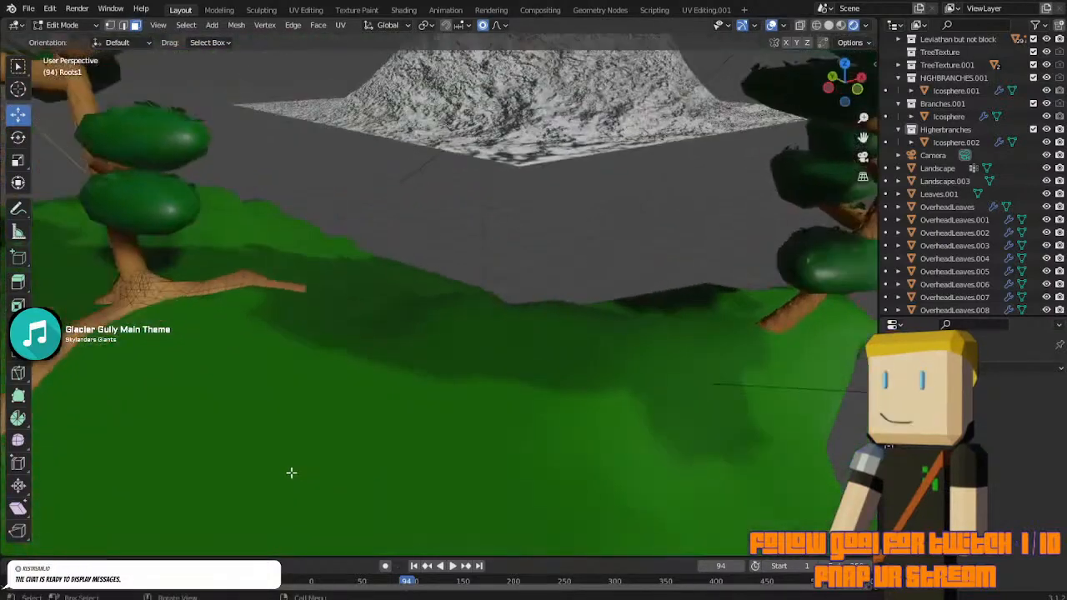
pyautogui.click(864, 158)
pyautogui.press('g')
pyautogui.press('z')
pyautogui.press('z')
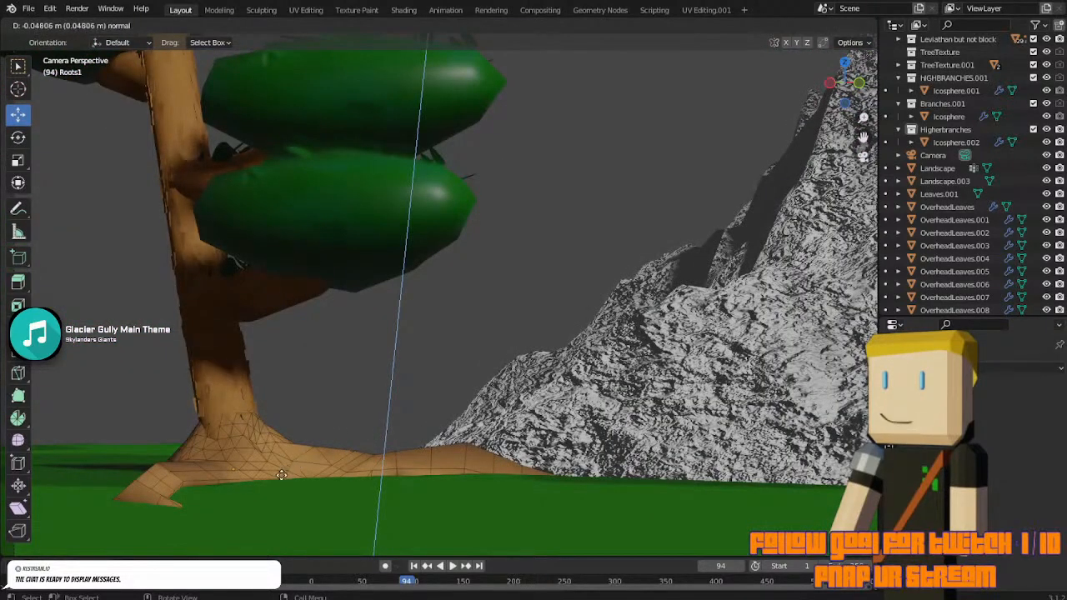
pyautogui.click(294, 471)
pyautogui.press('g')
pyautogui.press('z')
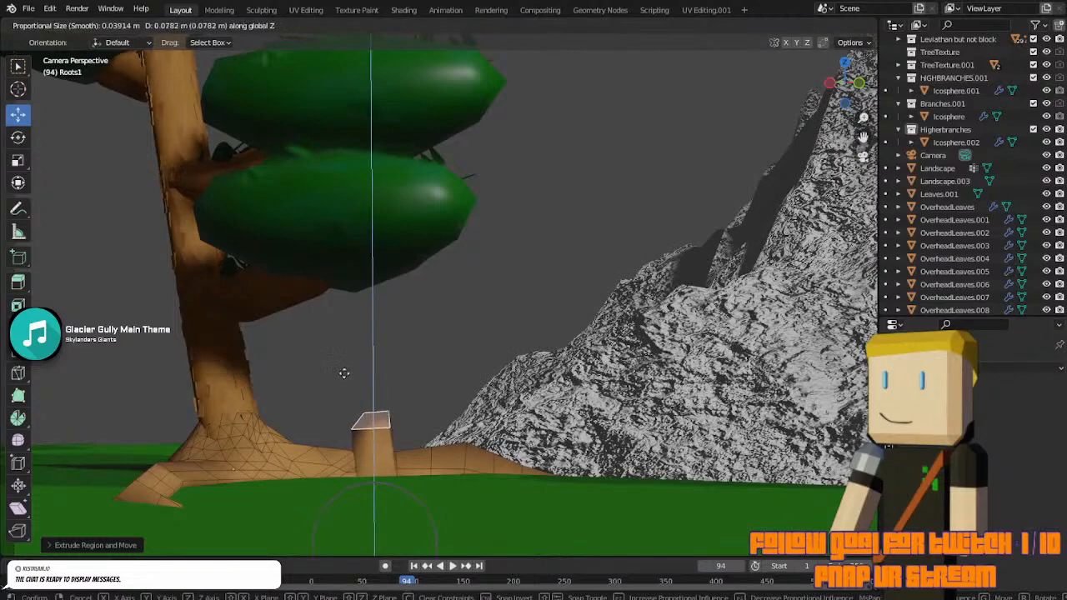
pyautogui.click(340, 429)
# Try moving the short root's tip freely until it lies against the long root, and undo the extrusion and its moves.
pyautogui.moveTo(340, 428); pyautogui.dragTo(597, 472, button='middle')
pyautogui.press('g')
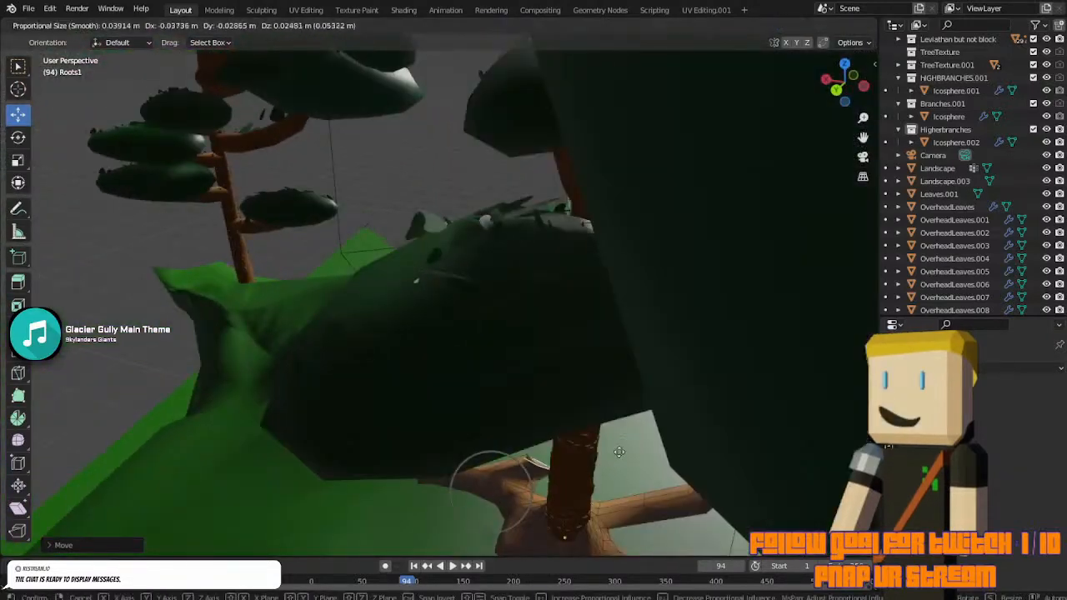
pyautogui.click(636, 434)
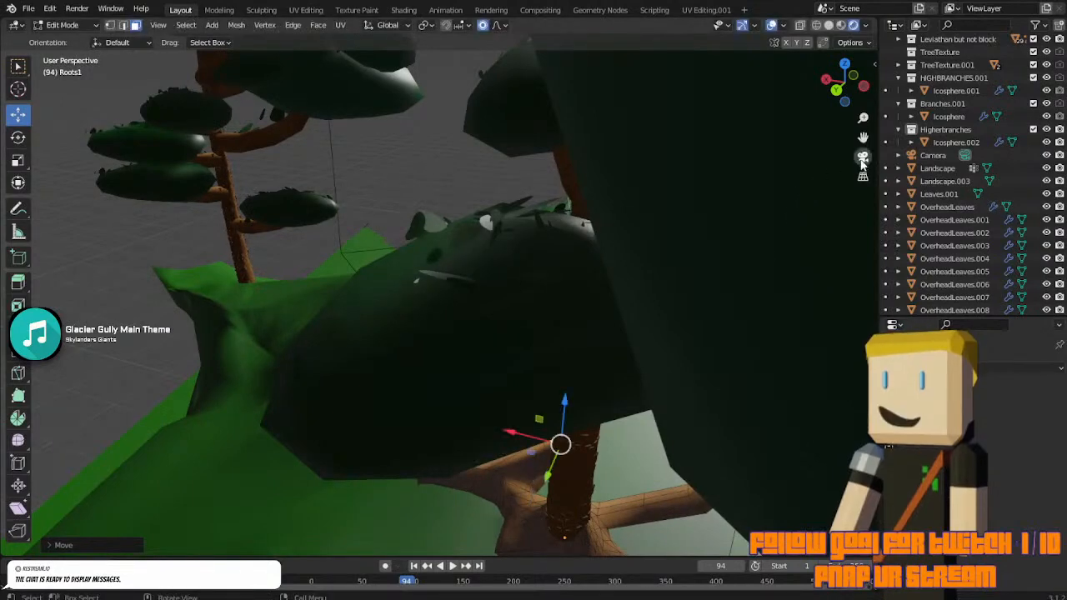
pyautogui.press('KP_0')
pyautogui.press('g')
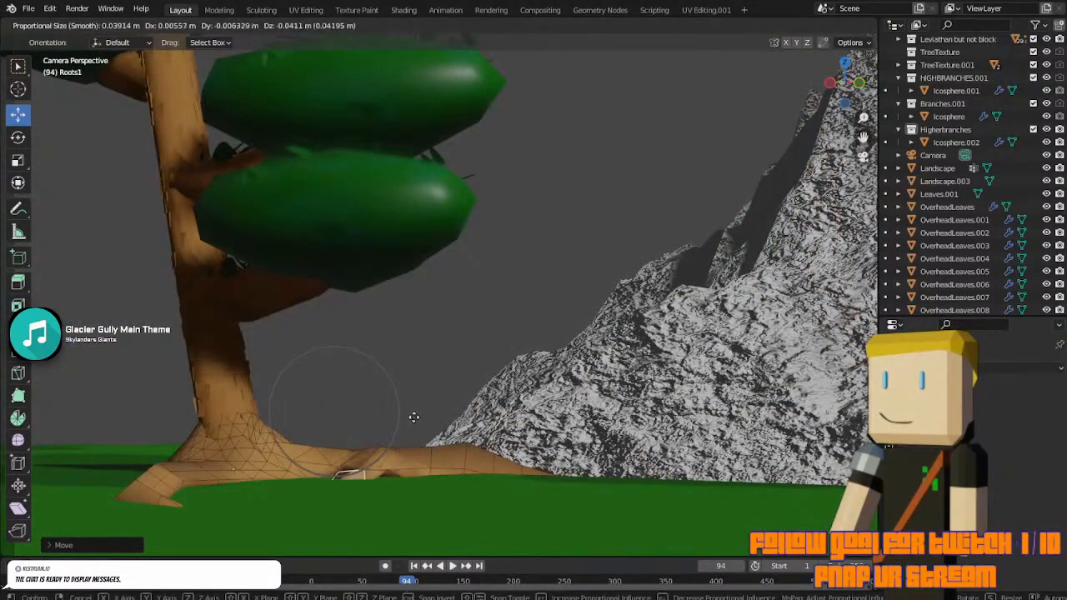
pyautogui.click(405, 405)
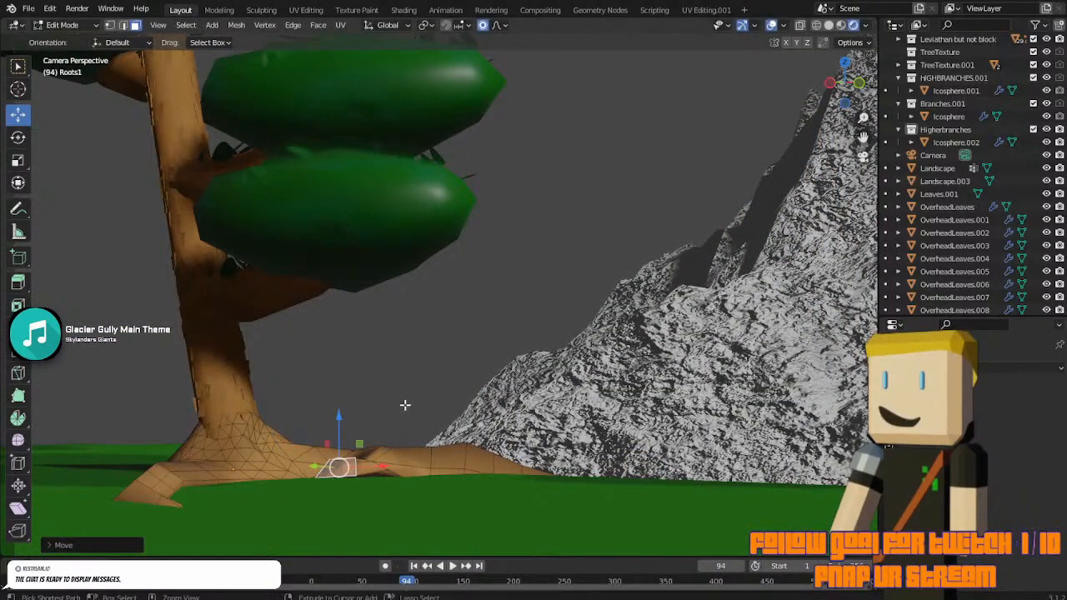
pyautogui.hotkey('ctrl', 'z')
pyautogui.hotkey('ctrl', 'z')
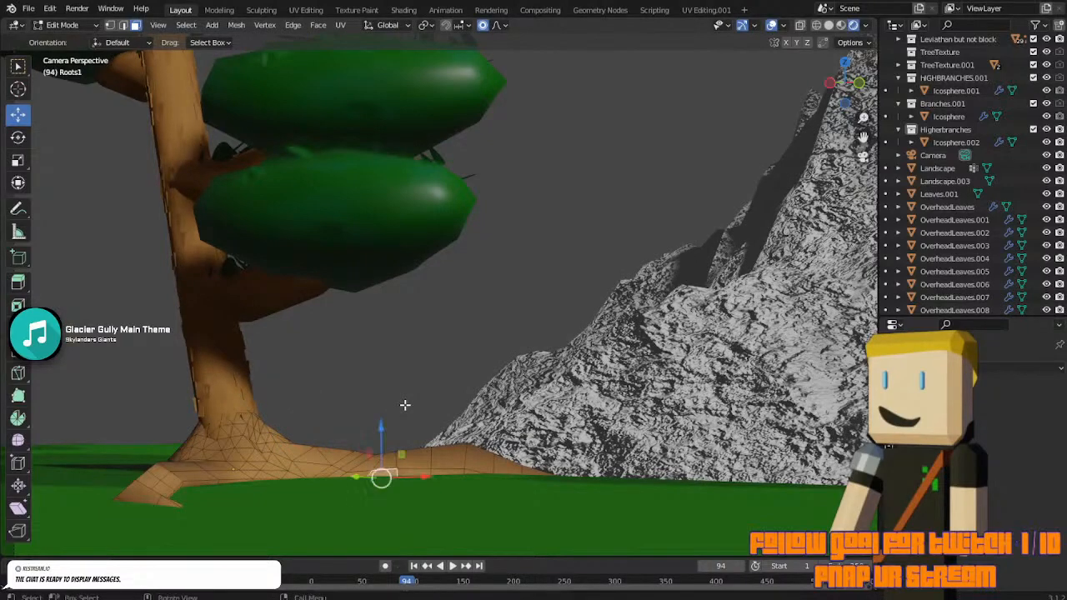
# Rotate the selected face on the long root with proportional editing and extrude it about 0.1 m.
pyautogui.moveTo(406, 404); pyautogui.dragTo(300, 424, button='middle')
pyautogui.scroll(2, 350, 396)
pyautogui.moveTo(372, 386); pyautogui.dragTo(393, 381, button='middle')
pyautogui.press('r')
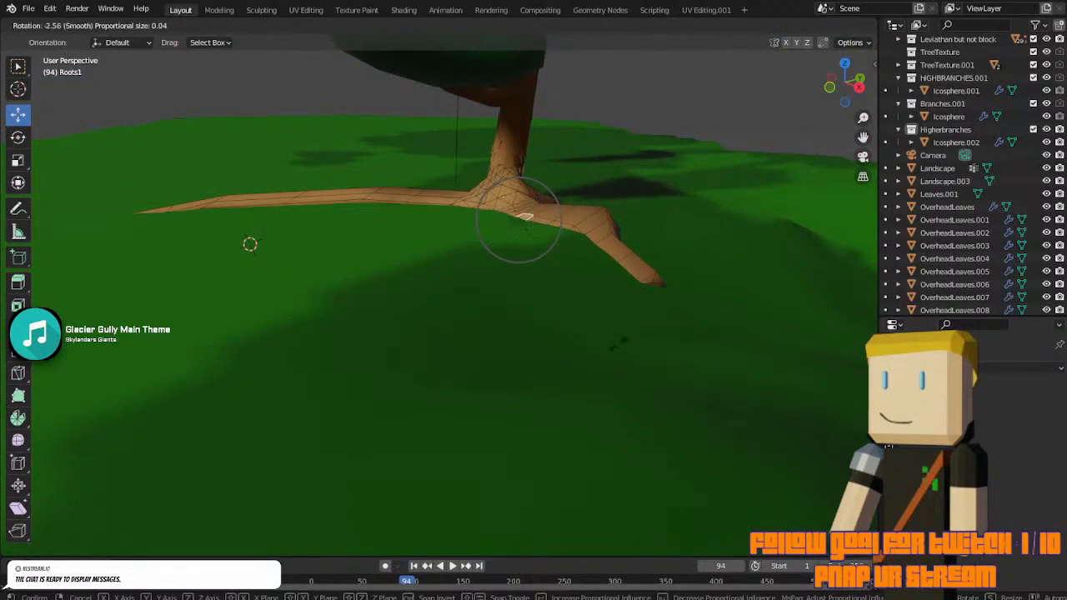
pyautogui.click(621, 342)
pyautogui.press('e')
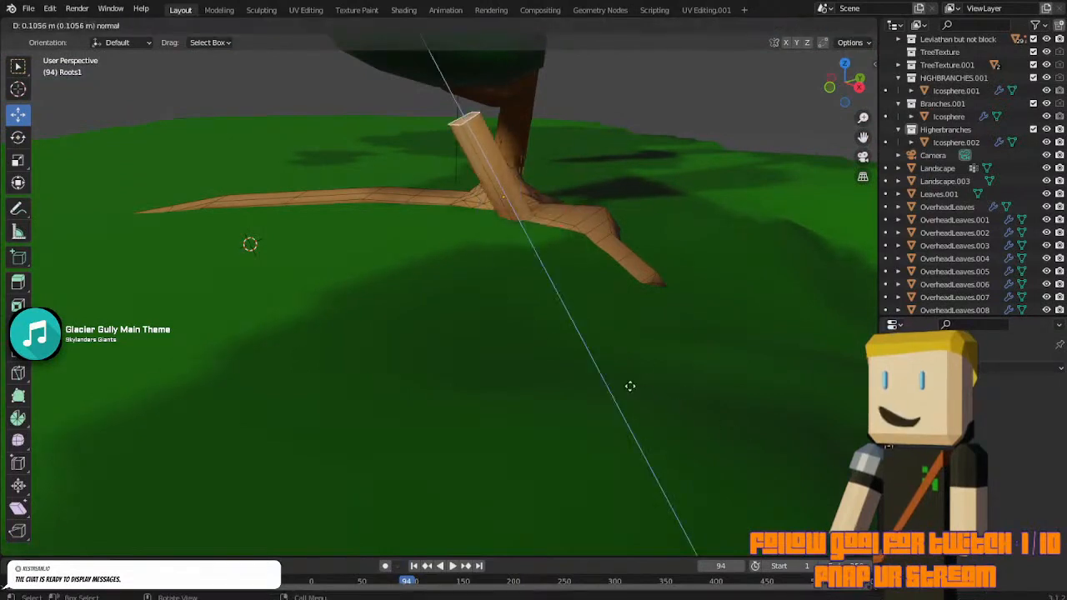
pyautogui.click(629, 377)
# Rotate the new root's end face and move it down about 0.1 m to ground level as seen from the camera.
pyautogui.moveTo(629, 376); pyautogui.dragTo(679, 389, button='middle')
pyautogui.press('r')
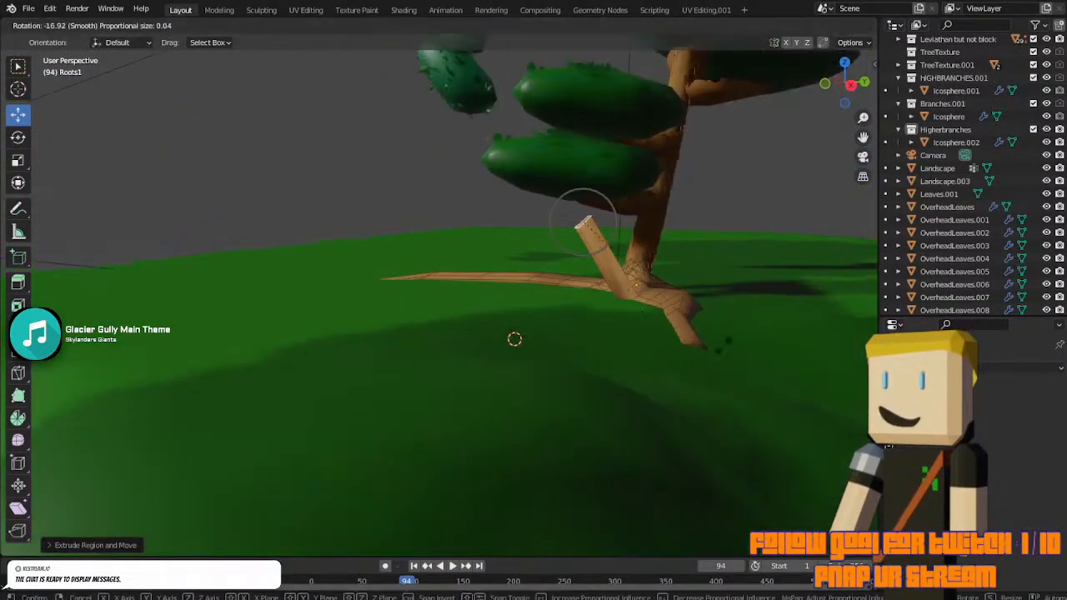
pyautogui.click(730, 227)
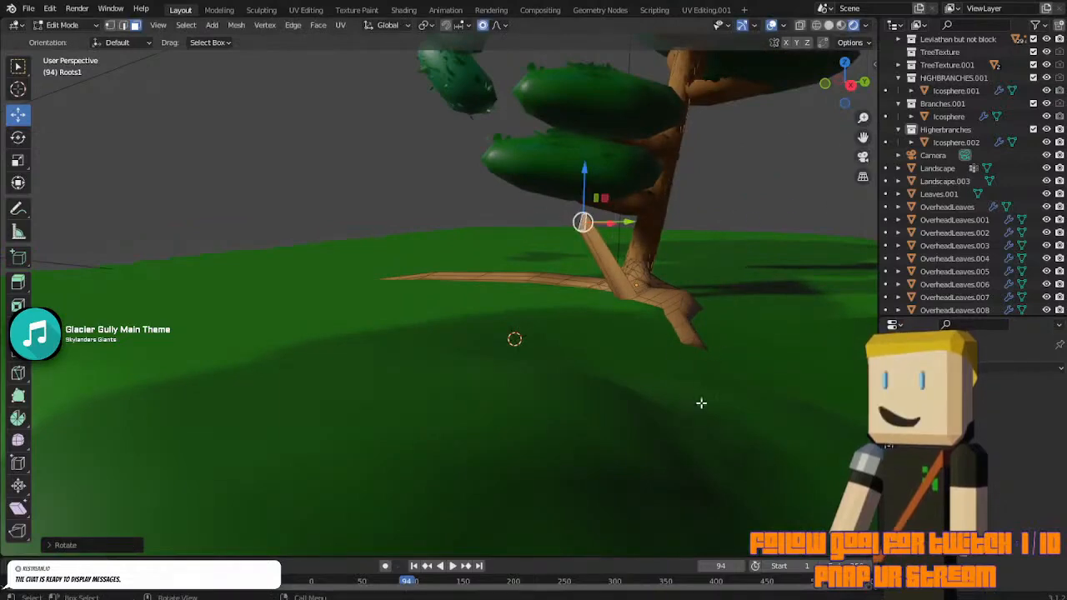
pyautogui.click(864, 157)
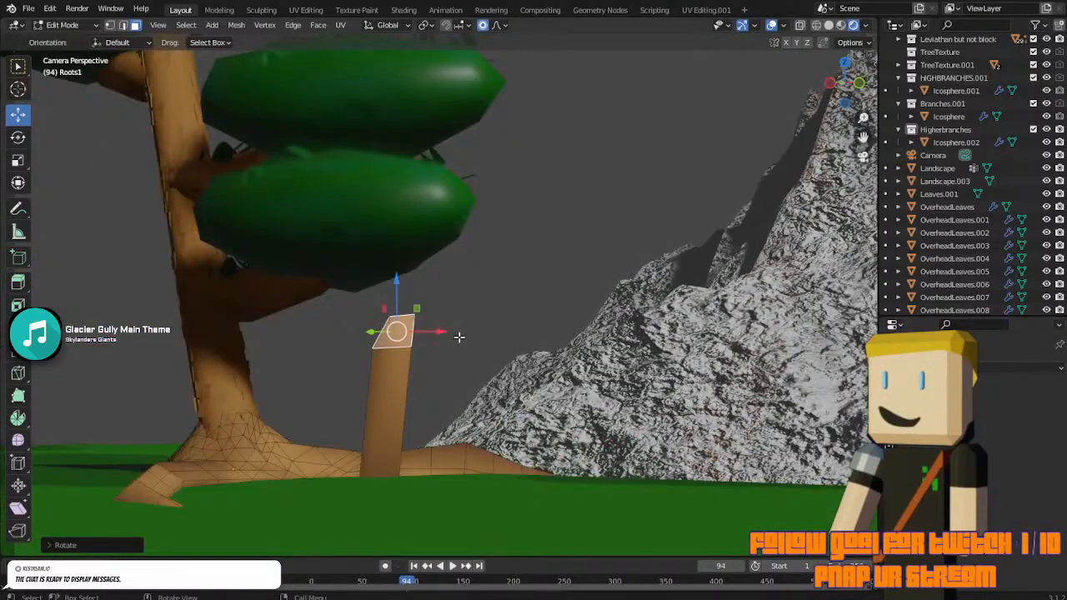
pyautogui.press('g')
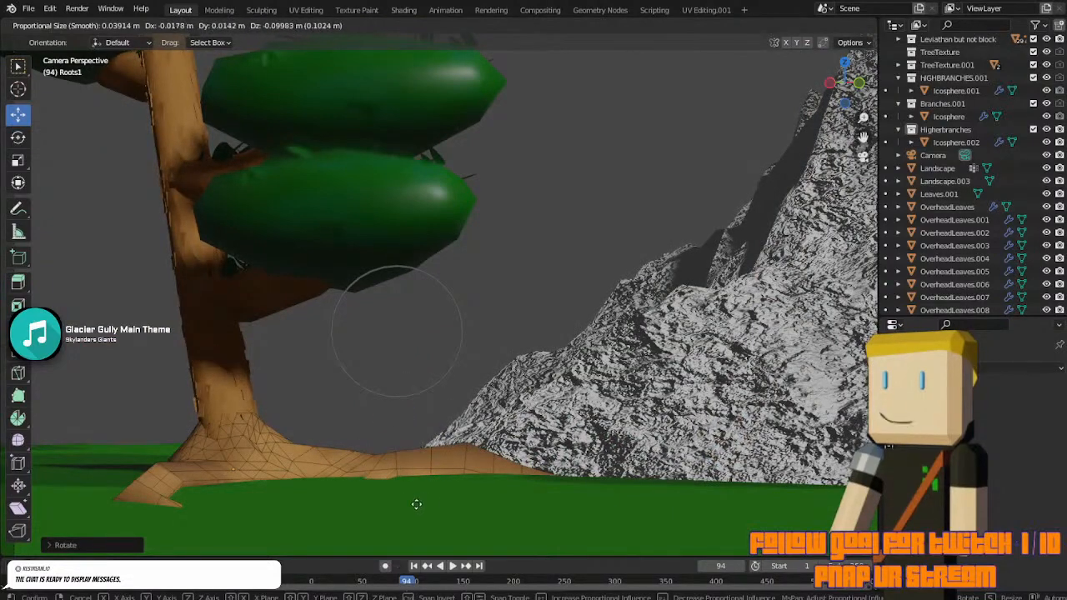
pyautogui.click(416, 500)
# Scale the new root's end face down to about 0.8 and nudge it slightly along the ground.
pyautogui.press('s')
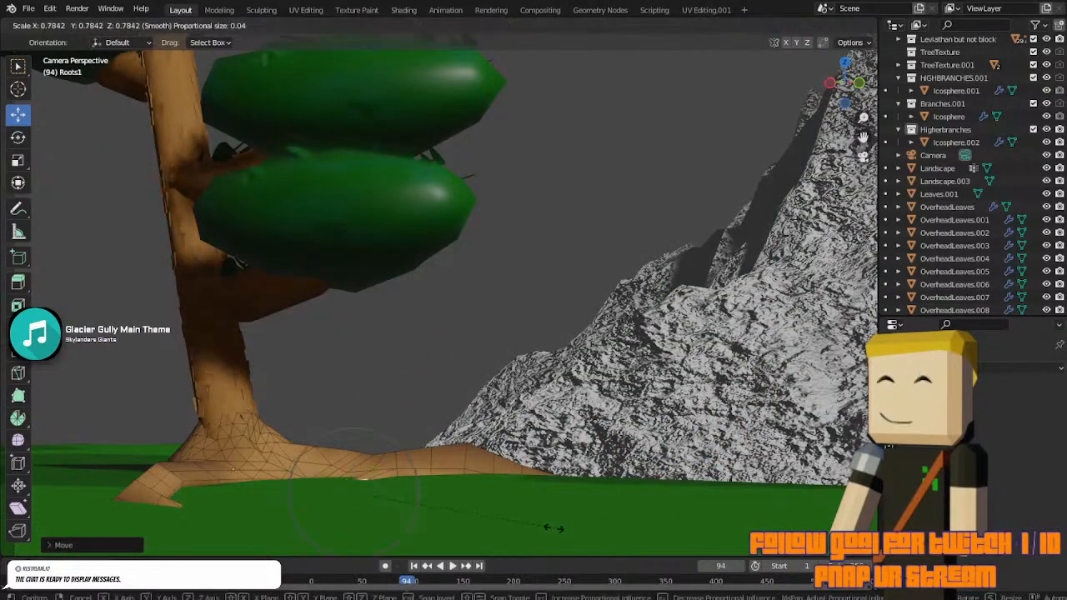
pyautogui.click(542, 526)
pyautogui.press('g')
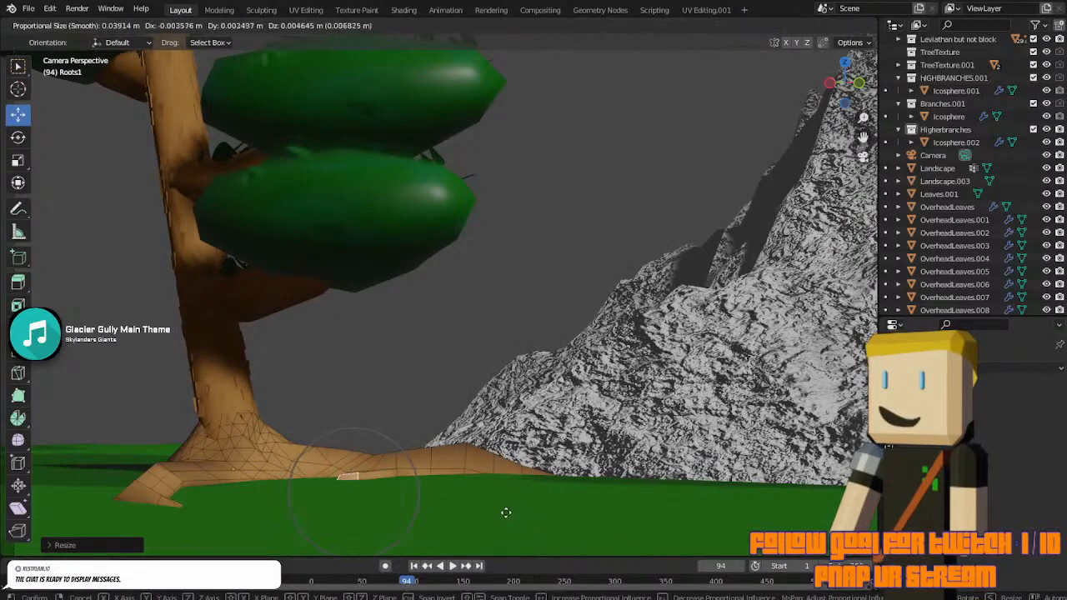
pyautogui.click(505, 516)
# Extrude the new root's end further, shrink its tip, and check the roots deselected in Object Mode.
pyautogui.press('e')
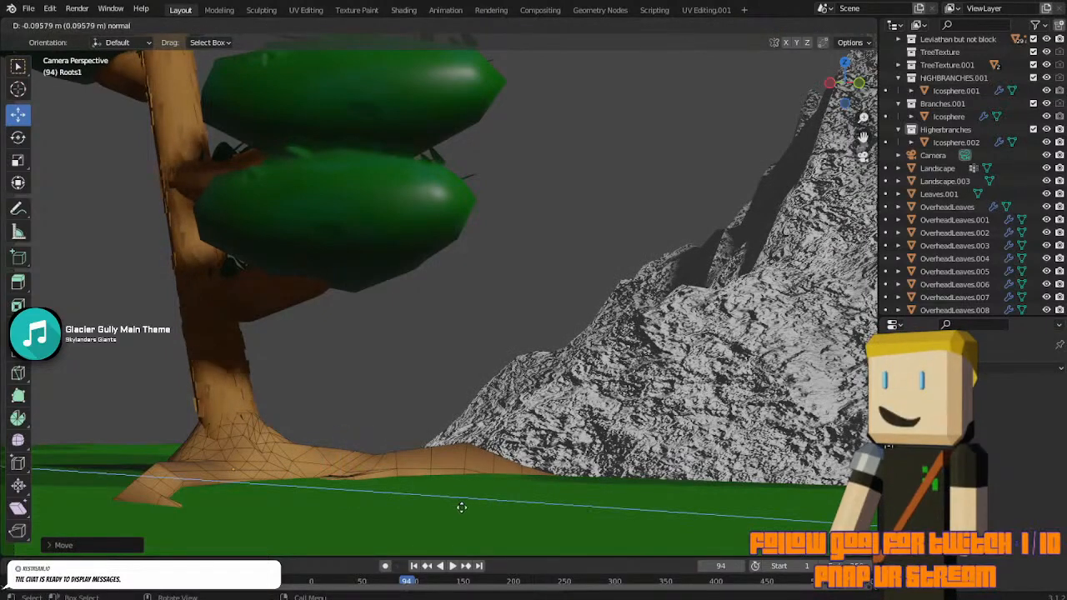
pyautogui.click(548, 529)
pyautogui.press('s')
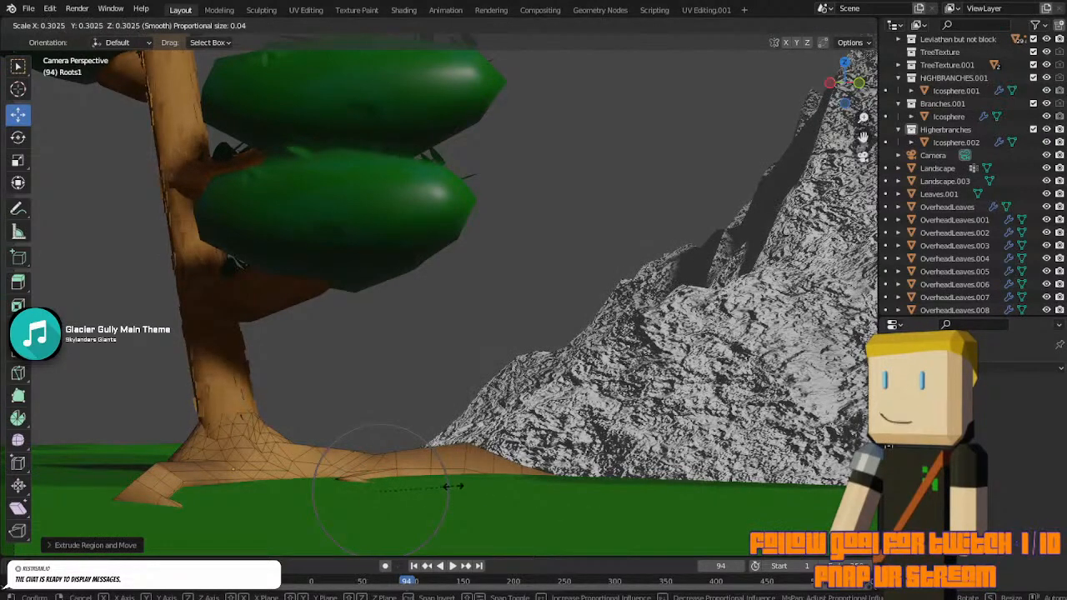
pyautogui.click(490, 486)
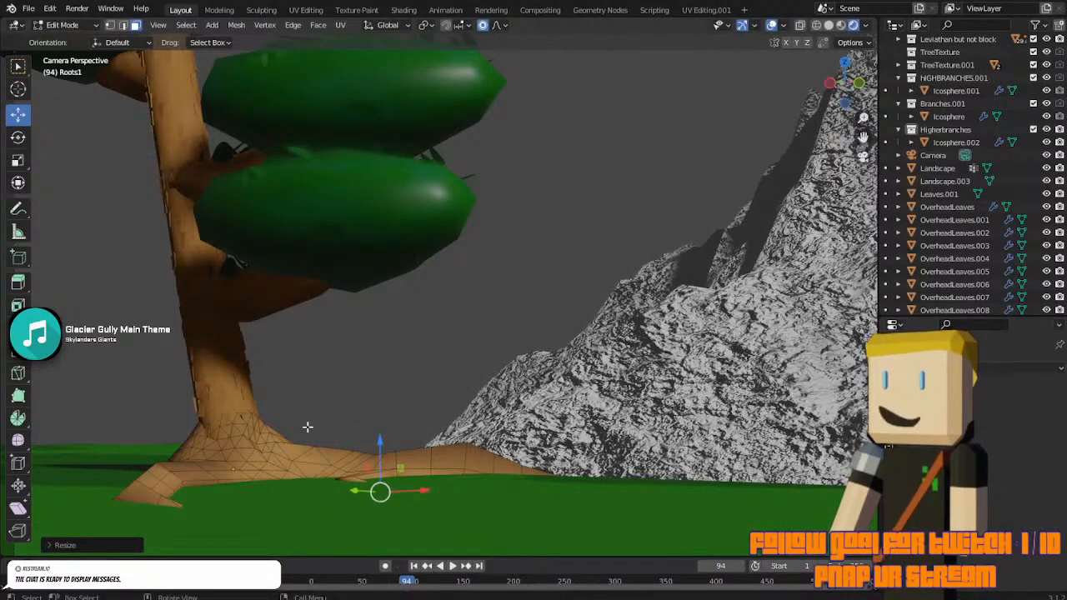
pyautogui.scroll(-4, 412, 353)
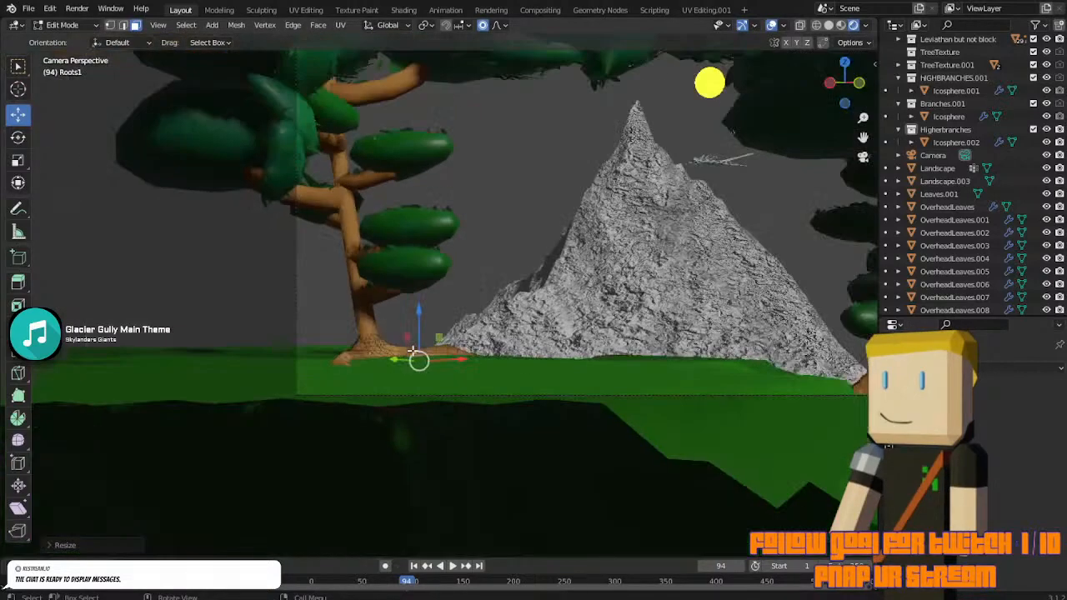
pyautogui.press('Tab')
pyautogui.click(460, 296)
pyautogui.scroll(3, 540, 329)
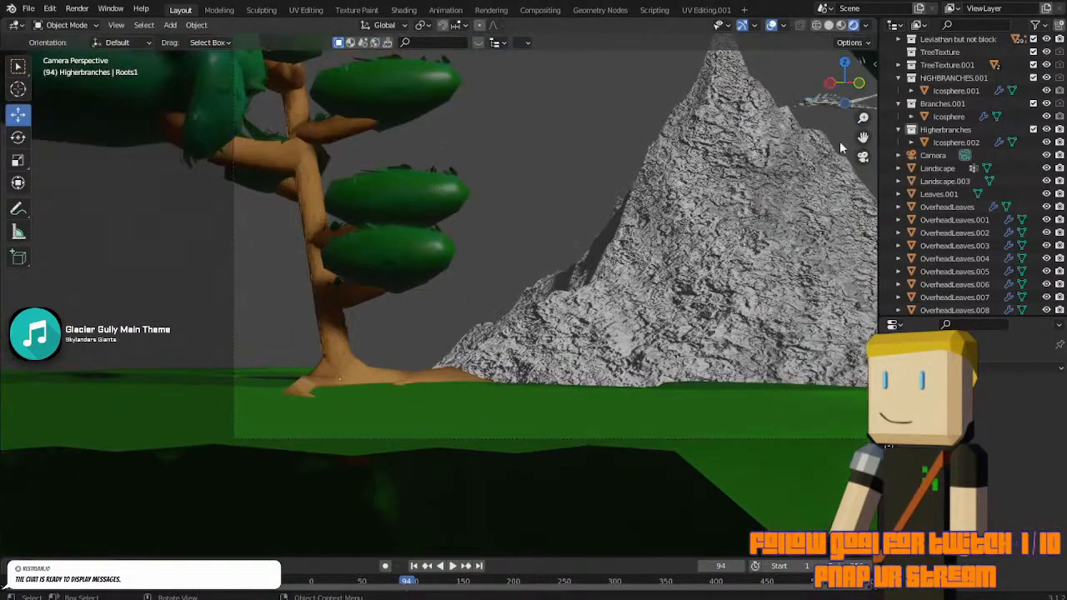
# Lower a vertex near the far end of Roots1's long root about 0.014 m with proportional editing, and check it in Object Mode.
pyautogui.moveTo(865, 137); pyautogui.dragTo(754, 192)
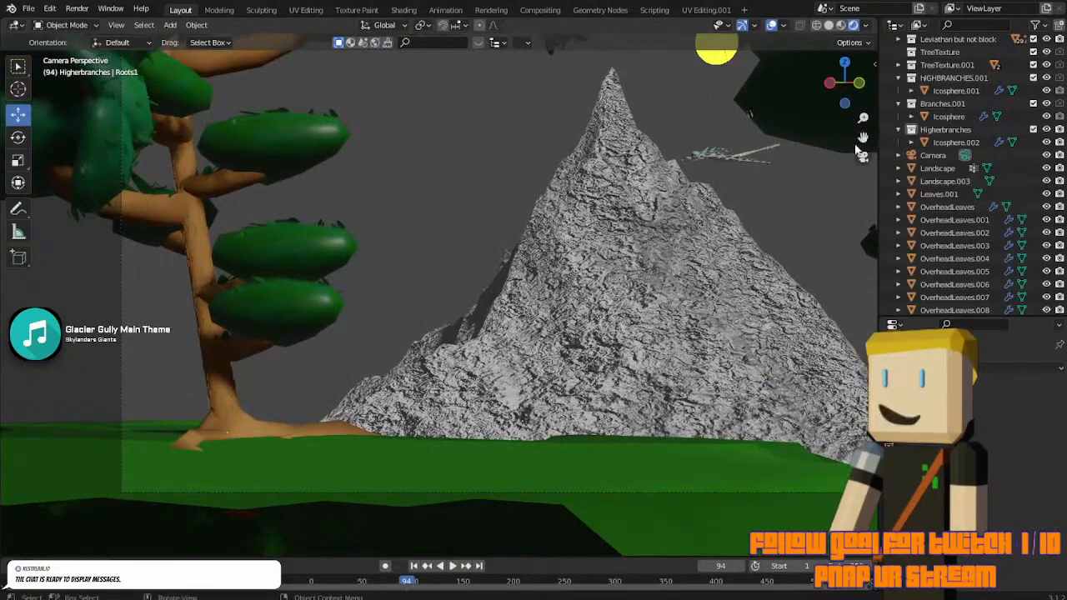
pyautogui.click(287, 423)
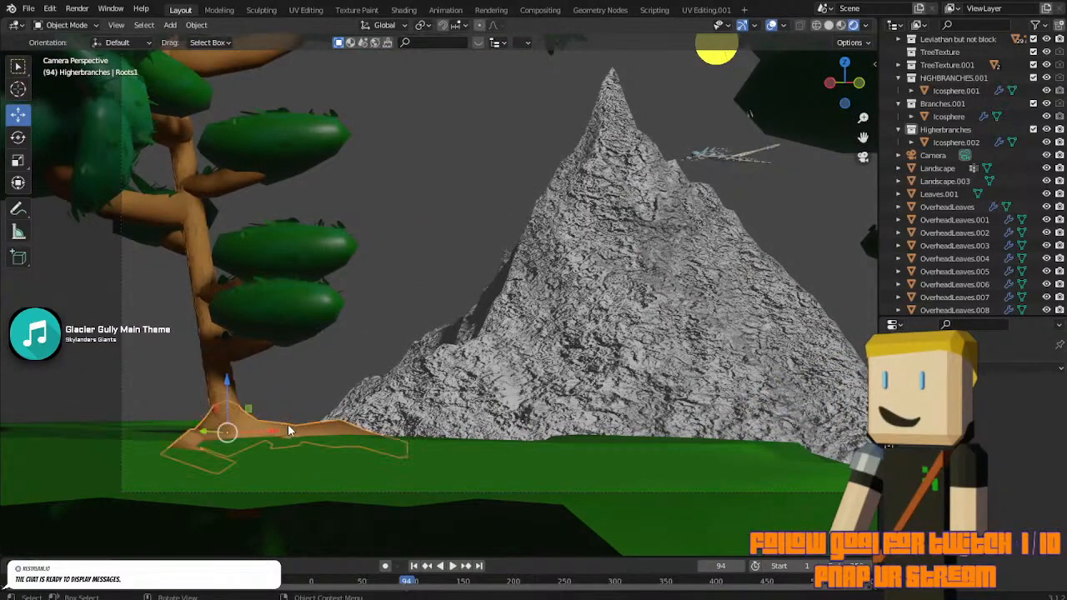
pyautogui.press('Tab')
pyautogui.scroll(3, 286, 425)
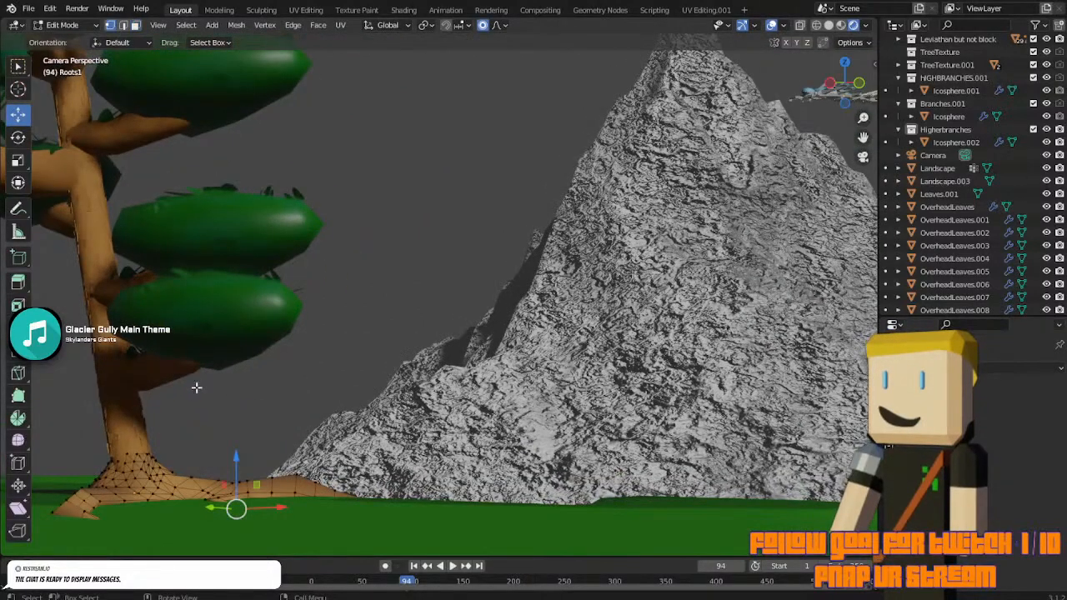
pyautogui.scroll(1, 197, 388)
pyautogui.click(270, 508)
pyautogui.press('g')
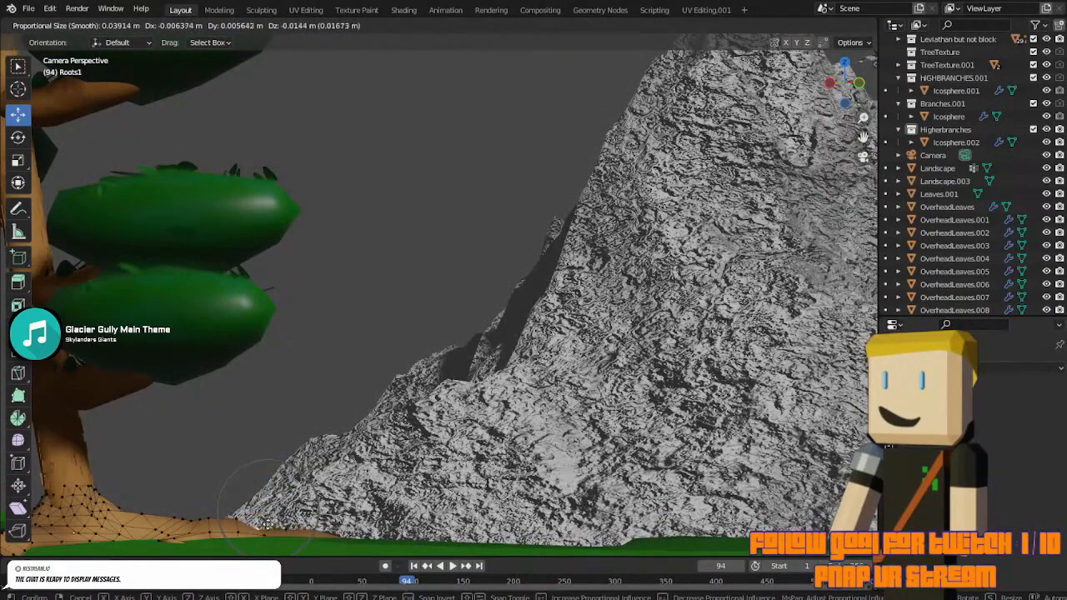
pyautogui.click(269, 523)
pyautogui.press('Tab')
pyautogui.scroll(-2, 276, 507)
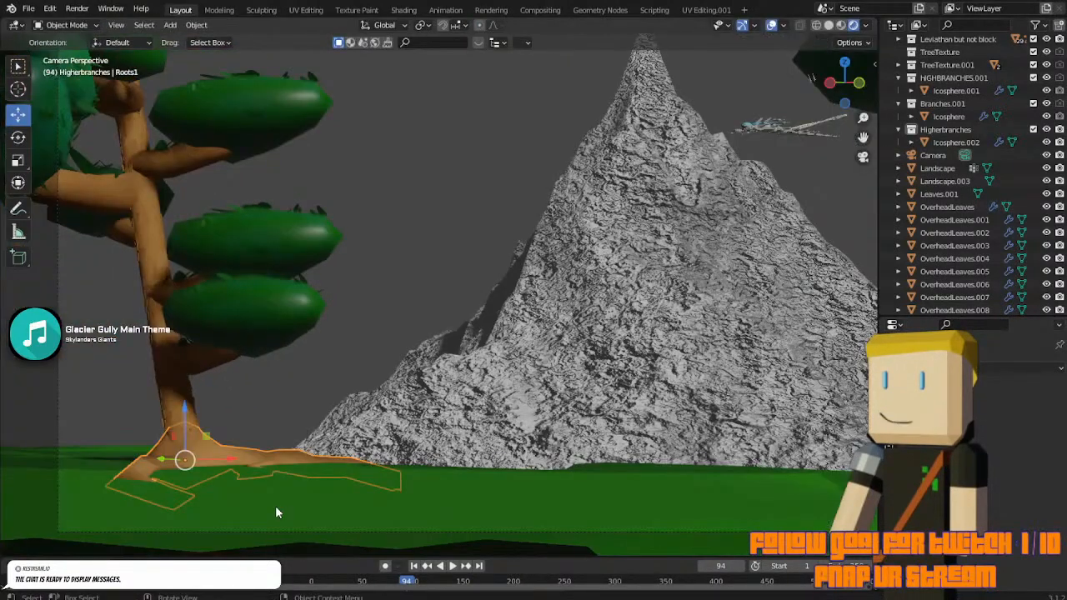
pyautogui.click(285, 410)
pyautogui.scroll(-1, 285, 411)
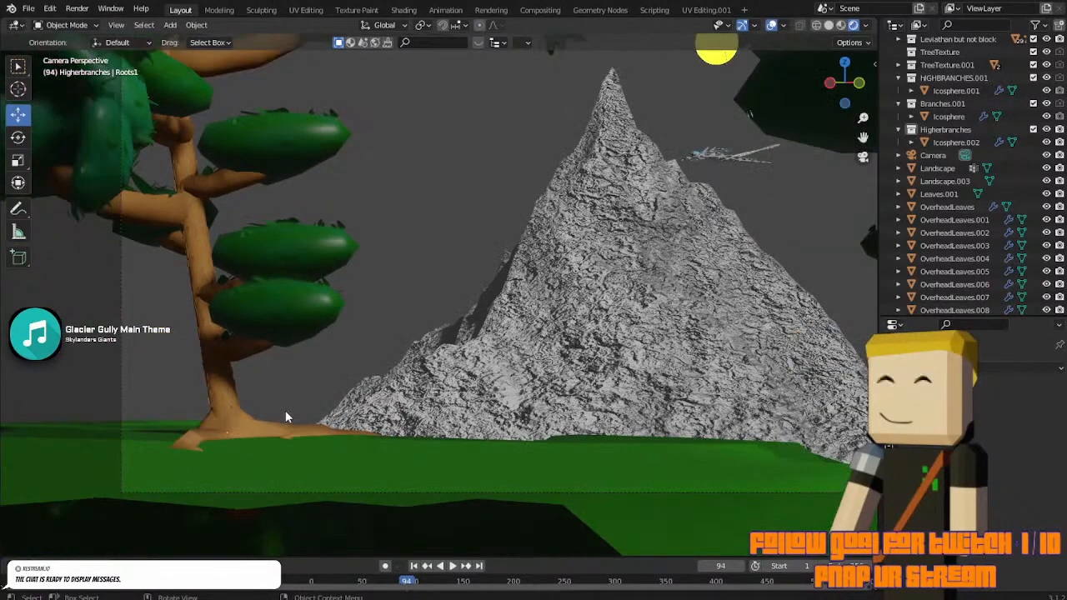
# Extrude a single face of Roots1 near the trunk's base outward in face selection mode to start another root.
pyautogui.scroll(1, 285, 410)
pyautogui.click(227, 394)
pyautogui.press('Tab')
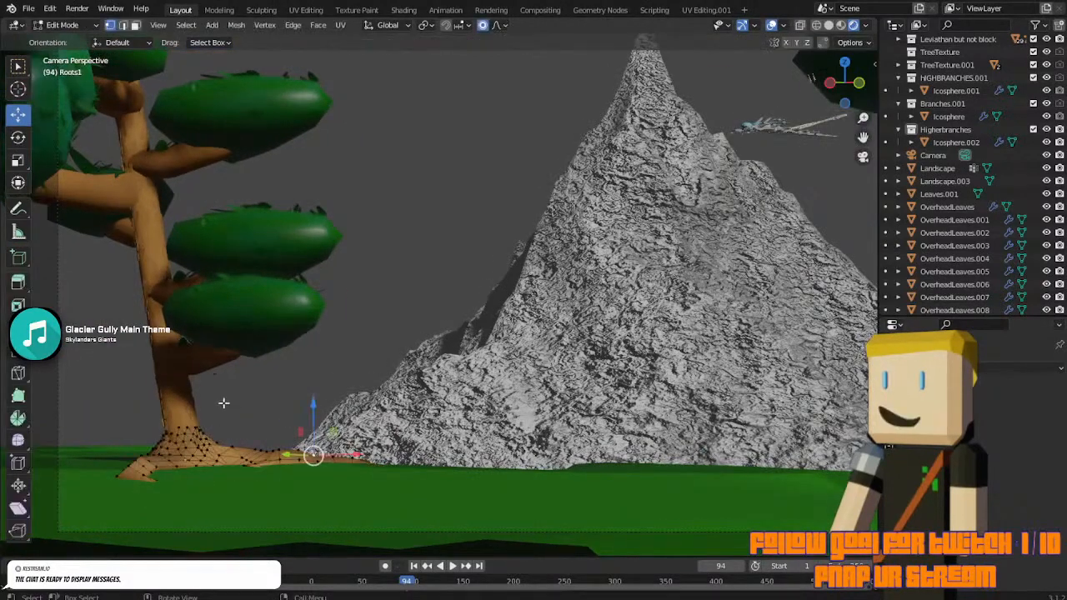
pyautogui.scroll(1, 224, 403)
pyautogui.click(137, 26)
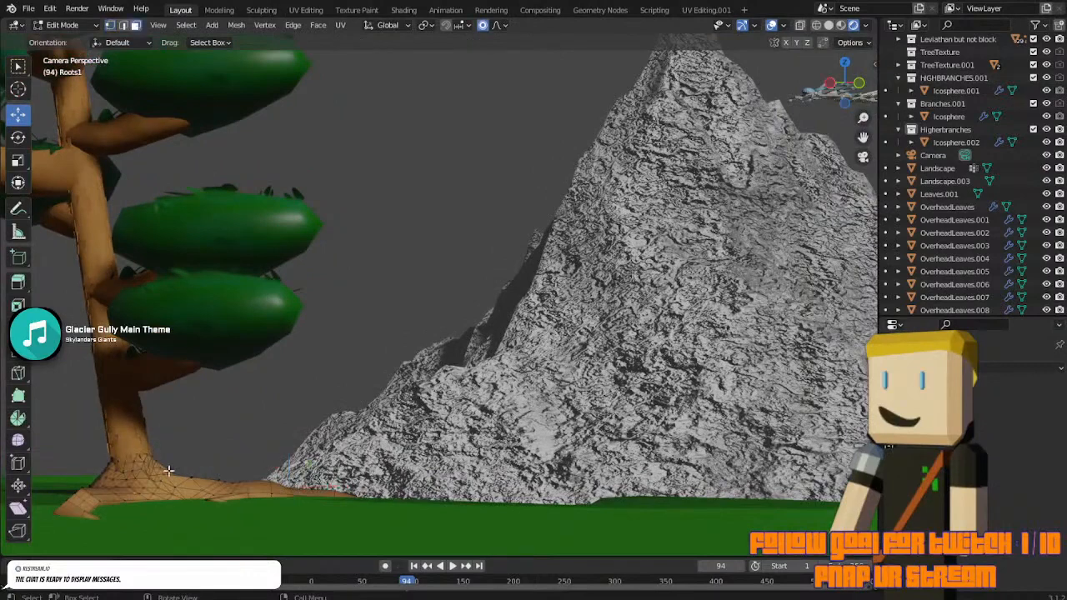
pyautogui.press('e')
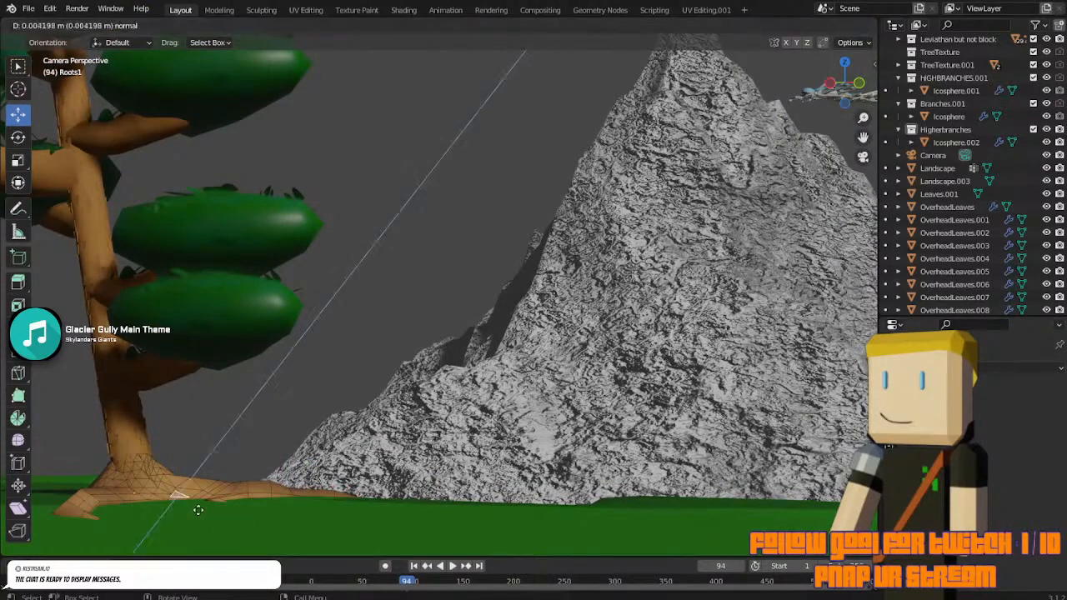
pyautogui.click(251, 462)
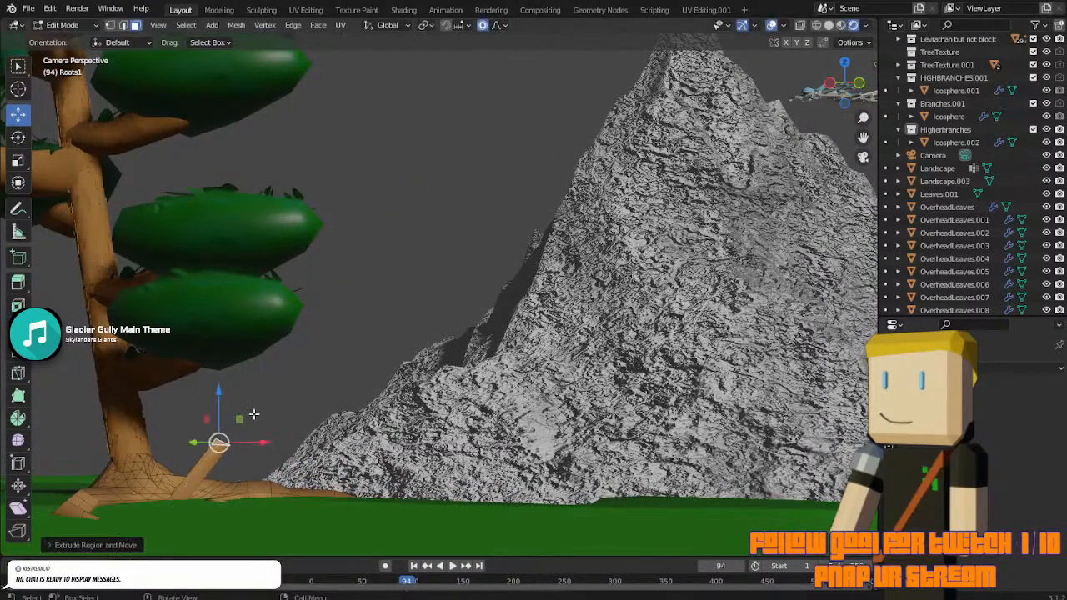
pyautogui.press('g')
pyautogui.rightClick(283, 409)
pyautogui.press('r')
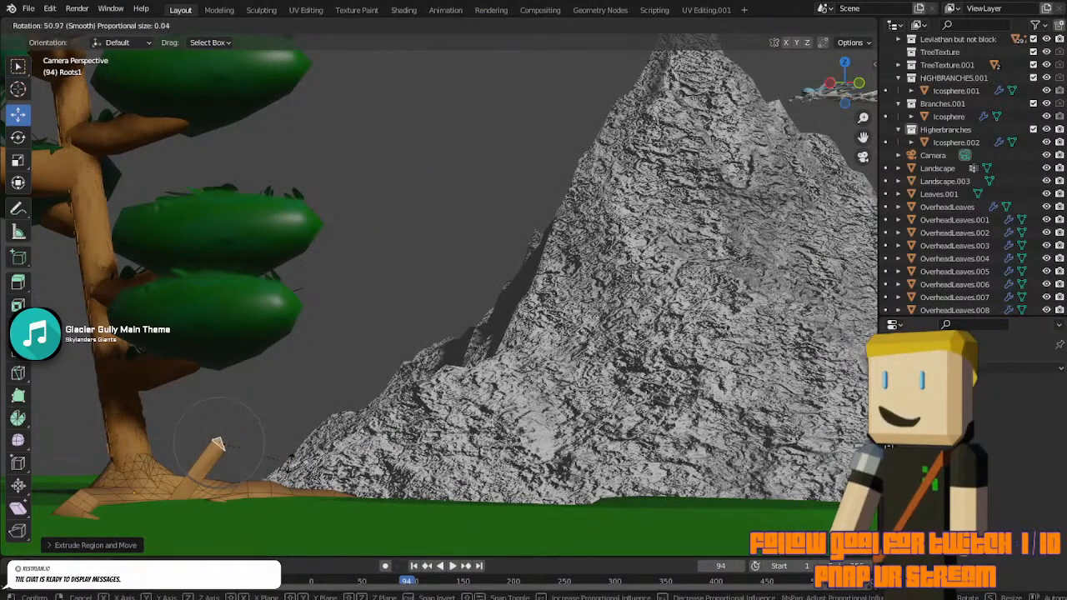
pyautogui.rightClick(289, 461)
# Rotate the extruded root's end face and move it down about 0.07 m to the ground, checking it from the camera.
pyautogui.moveTo(290, 458); pyautogui.dragTo(378, 443, button='middle')
pyautogui.press('r')
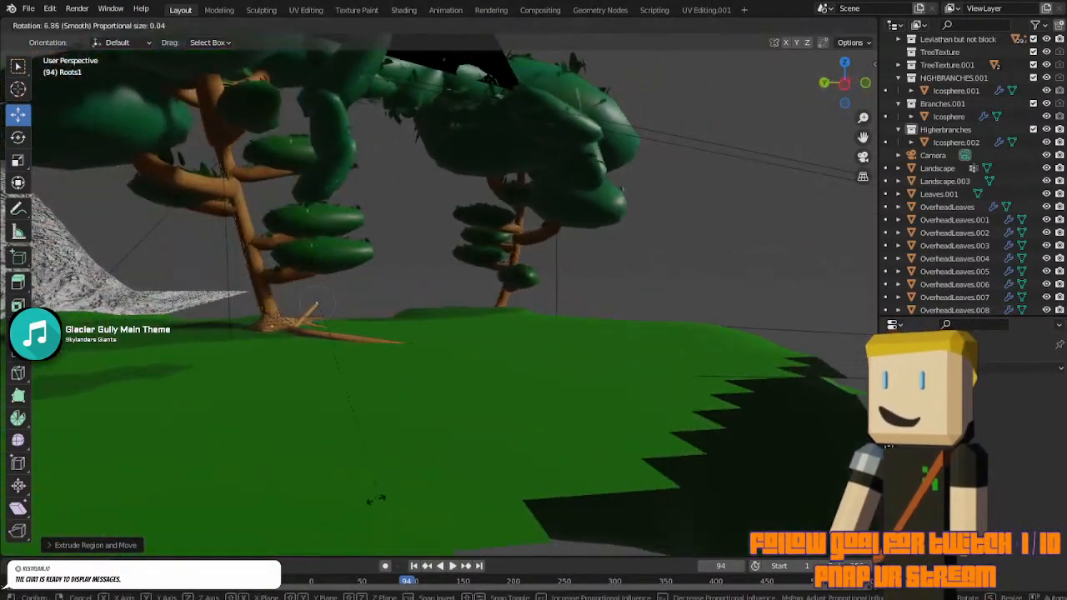
pyautogui.click(278, 507)
pyautogui.press('g')
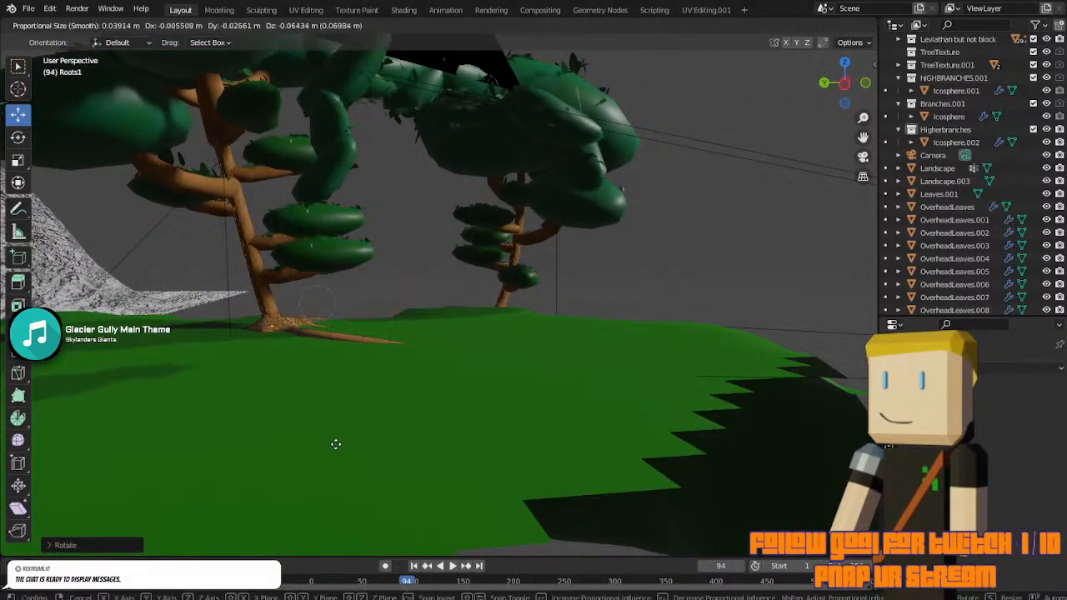
pyautogui.click(336, 444)
pyautogui.press('KP_0')
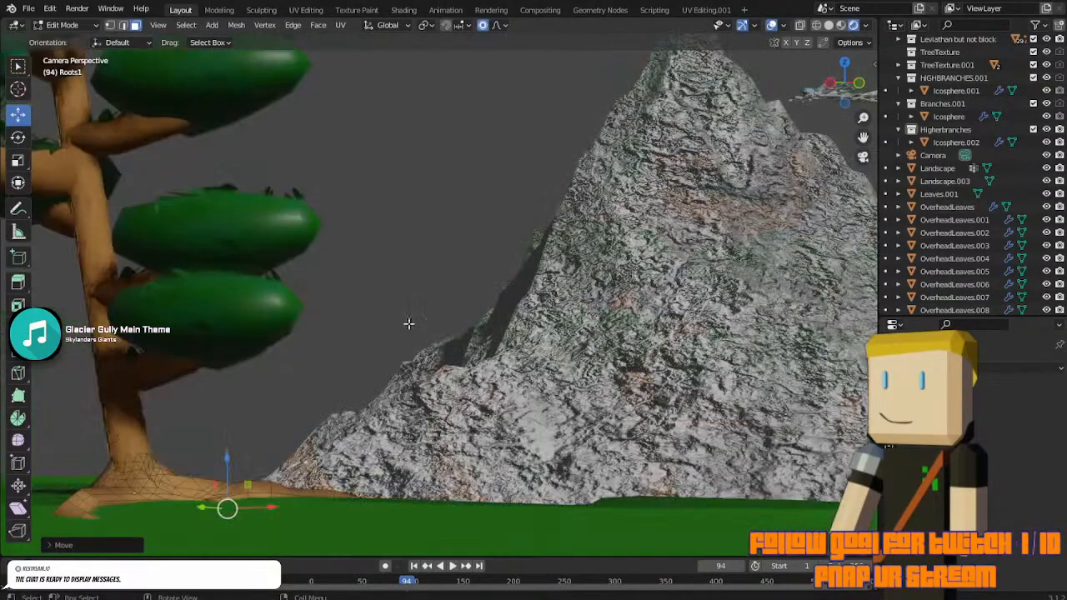
# Move the new root's end face about 0.038 m along the long root with proportional editing, and adjust its placement up close.
pyautogui.scroll(1, 409, 324)
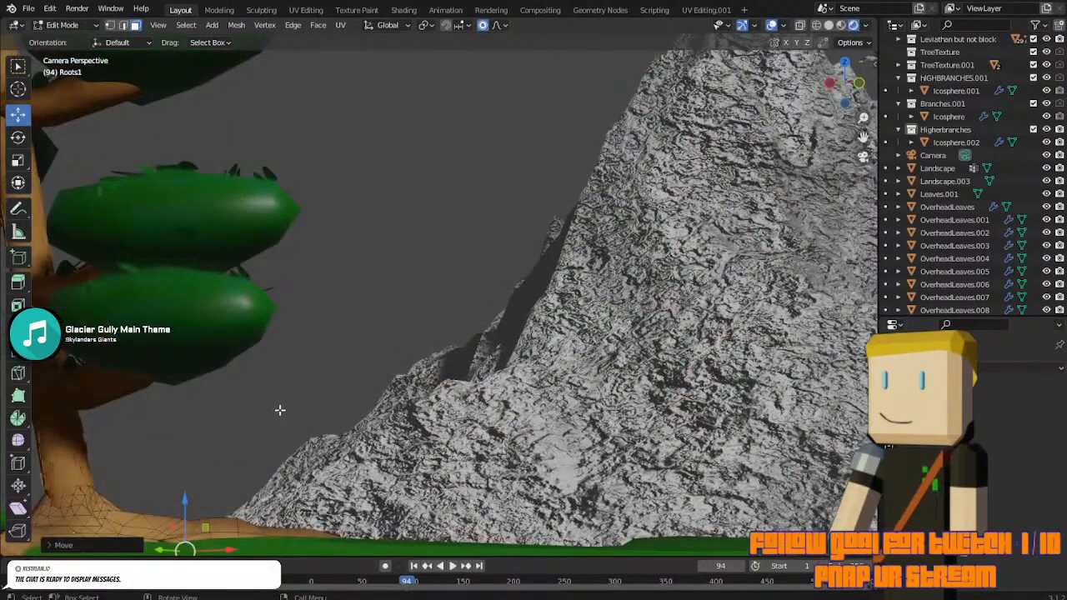
pyautogui.press('g')
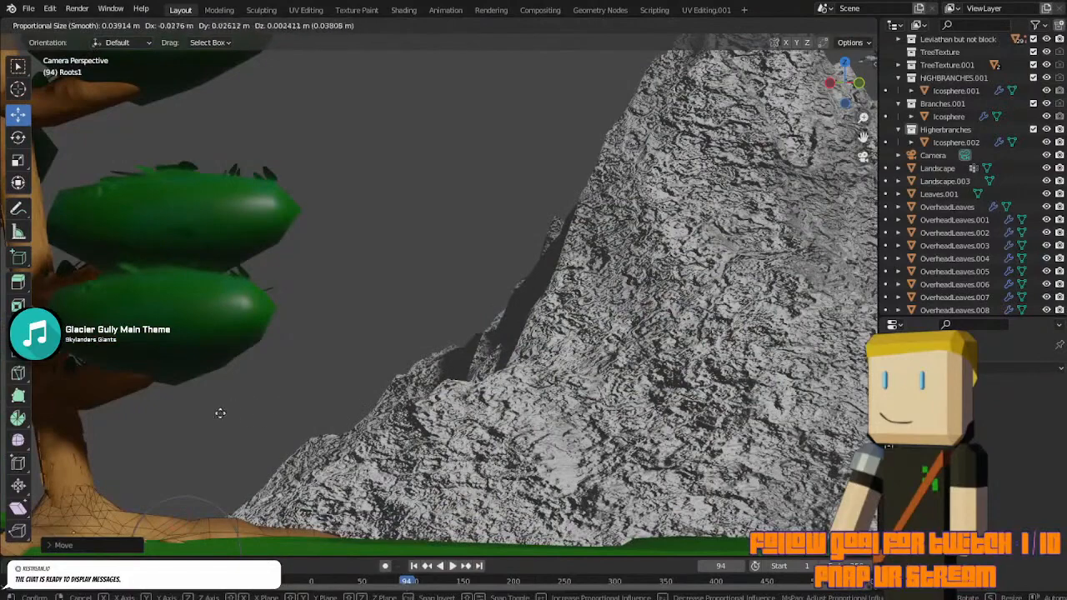
pyautogui.click(219, 412)
pyautogui.scroll(-3, 328, 392)
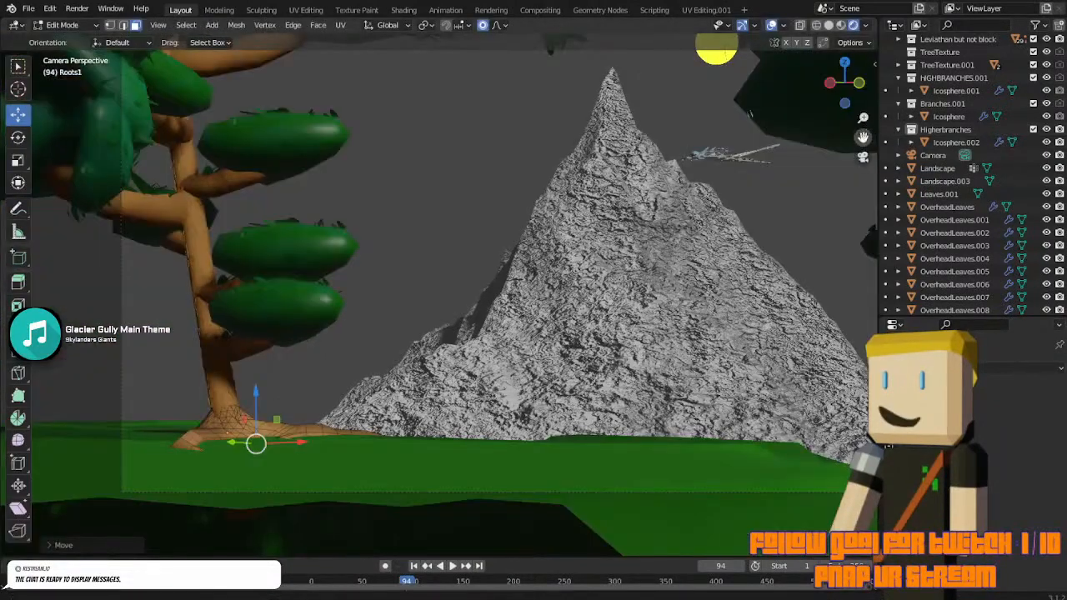
pyautogui.moveTo(864, 136); pyautogui.dragTo(994, 91)
pyautogui.scroll(2, 864, 136)
pyautogui.scroll(5, 863, 133)
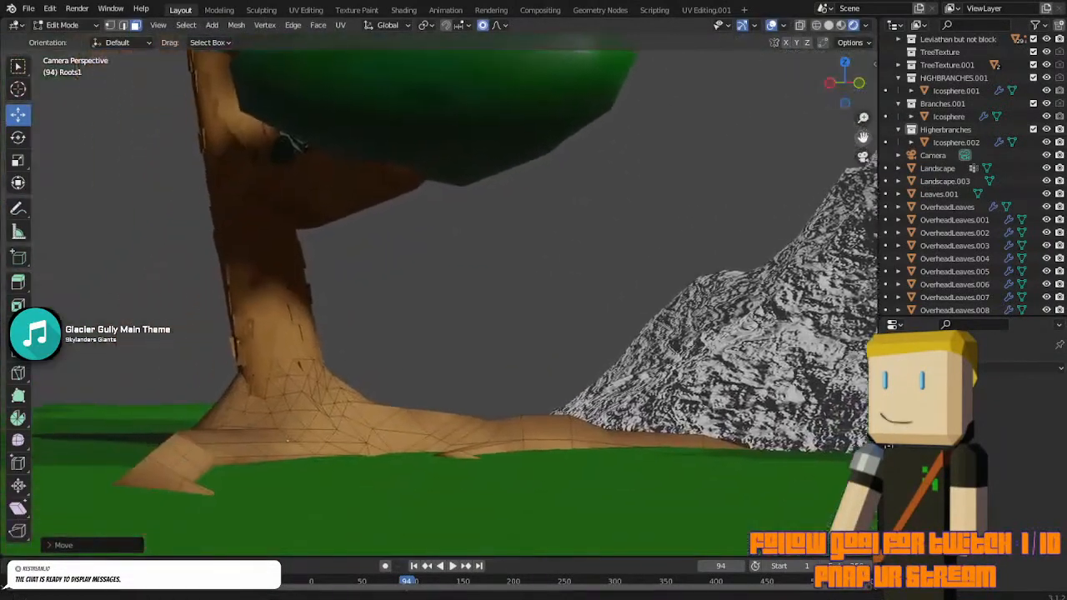
pyautogui.press('g')
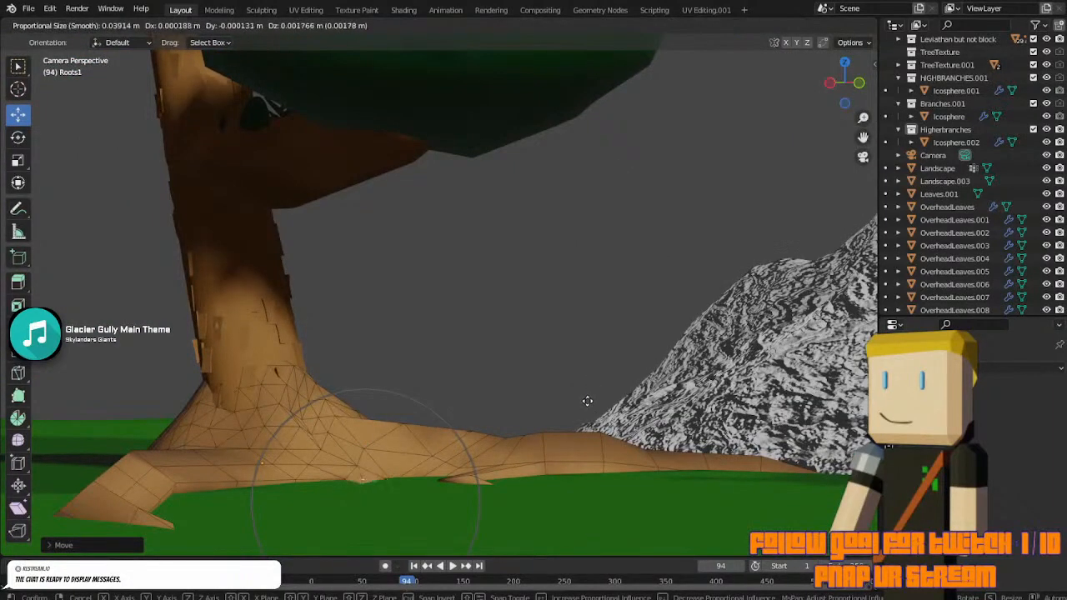
pyautogui.click(602, 402)
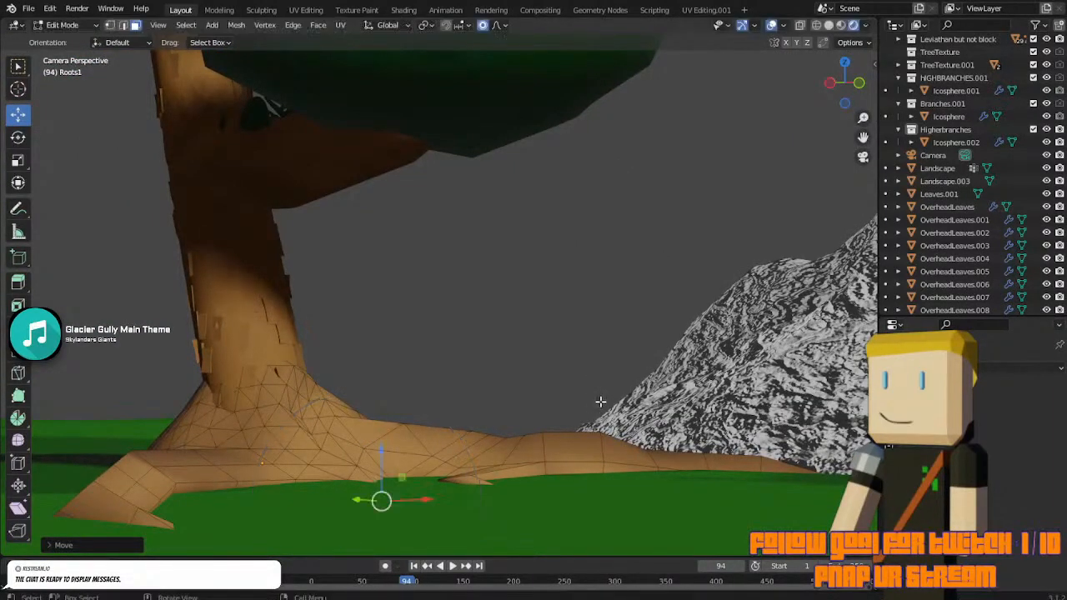
# Try extruding the root's end face again, and undo that extrusion and the preceding two moves.
pyautogui.scroll(-1, 565, 391)
pyautogui.press('e')
pyautogui.click(467, 446)
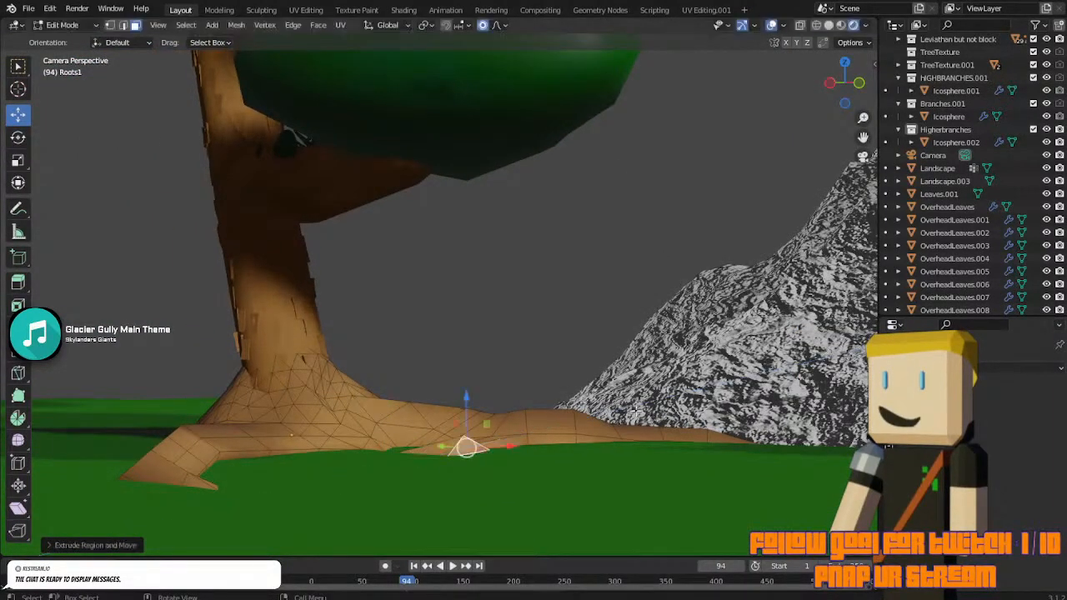
pyautogui.press('g')
pyautogui.rightClick(524, 444)
pyautogui.hotkey('ctrl', 'z')
pyautogui.hotkey('ctrl', 'z')
pyautogui.hotkey('ctrl', 'z')
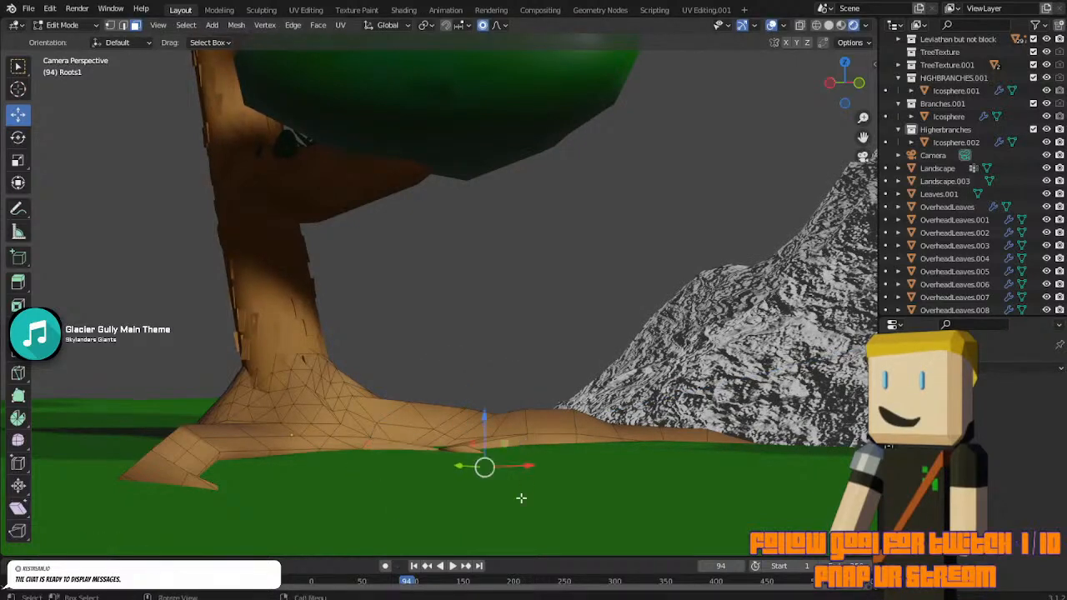
# Move the new root's end face about 0.035 m with proportional editing, extrude it outward, and shift the extruded end about 0.028 m.
pyautogui.press('g')
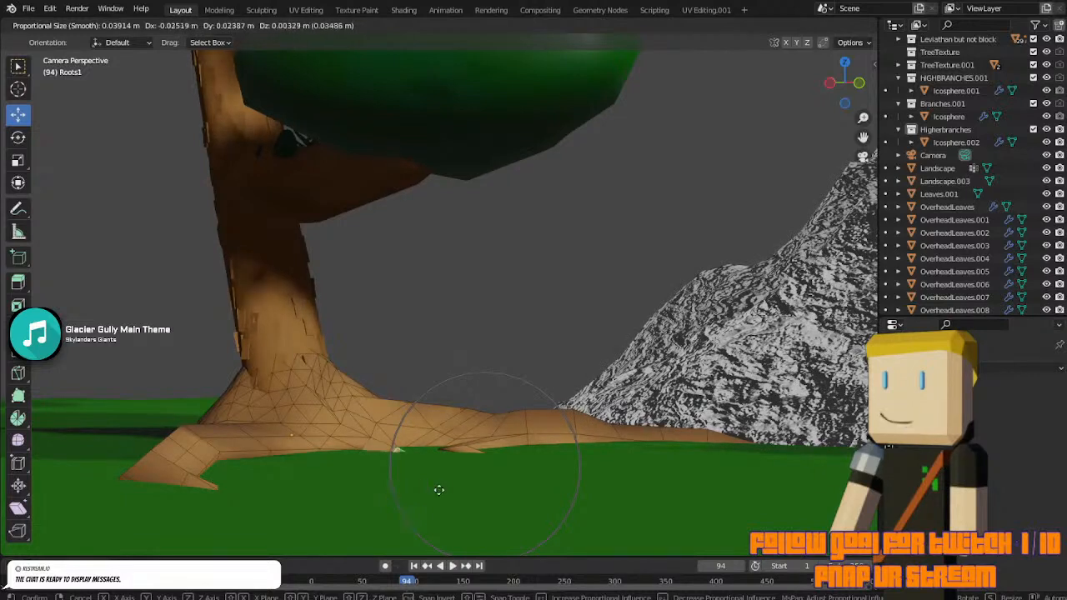
pyautogui.click(441, 487)
pyautogui.press('e')
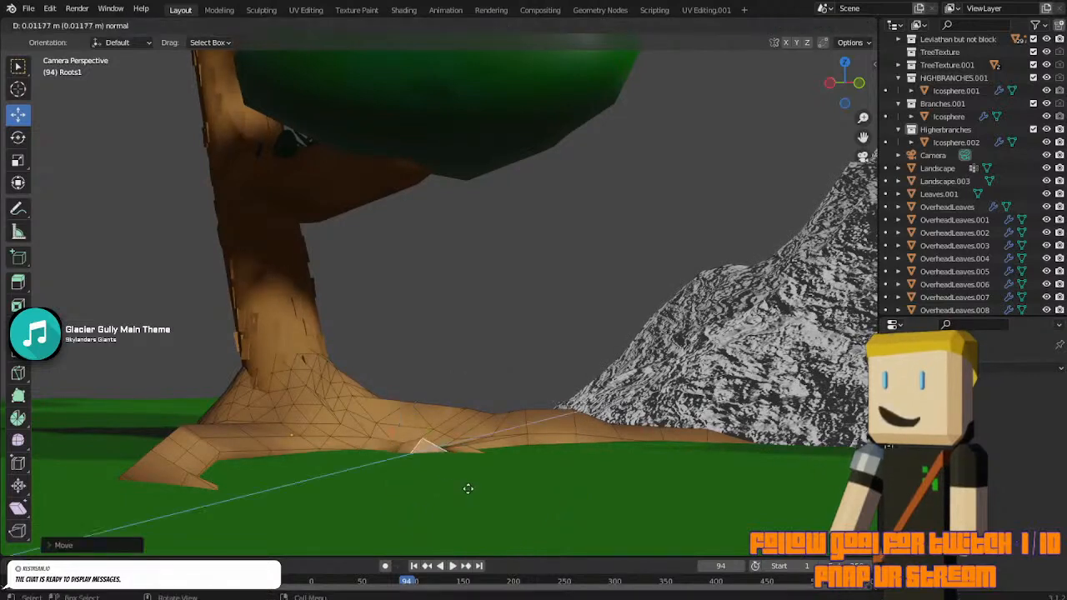
pyautogui.click(502, 492)
pyautogui.press('g')
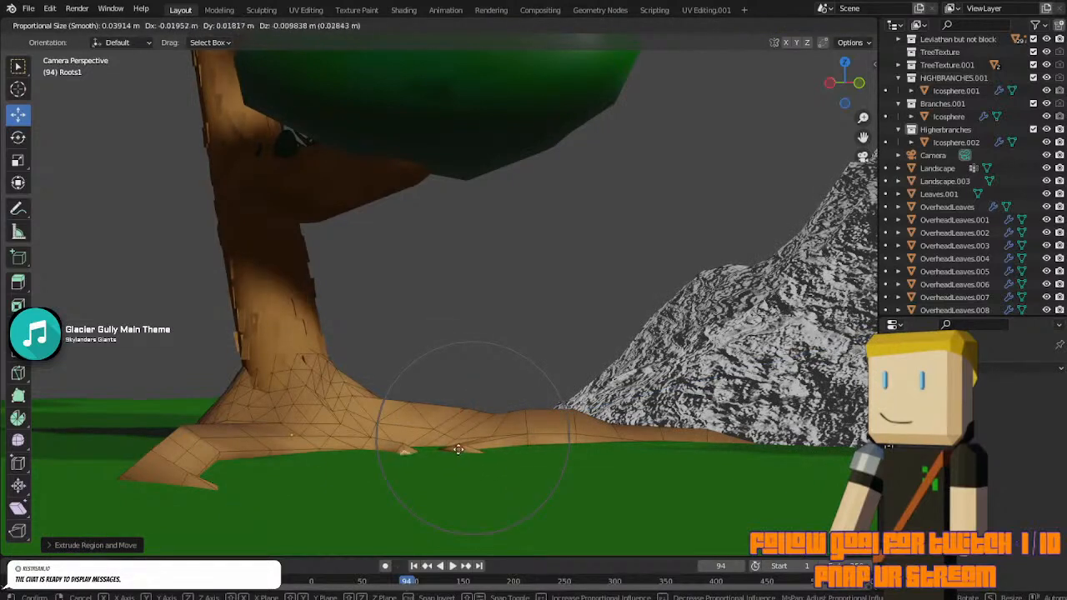
pyautogui.click(456, 450)
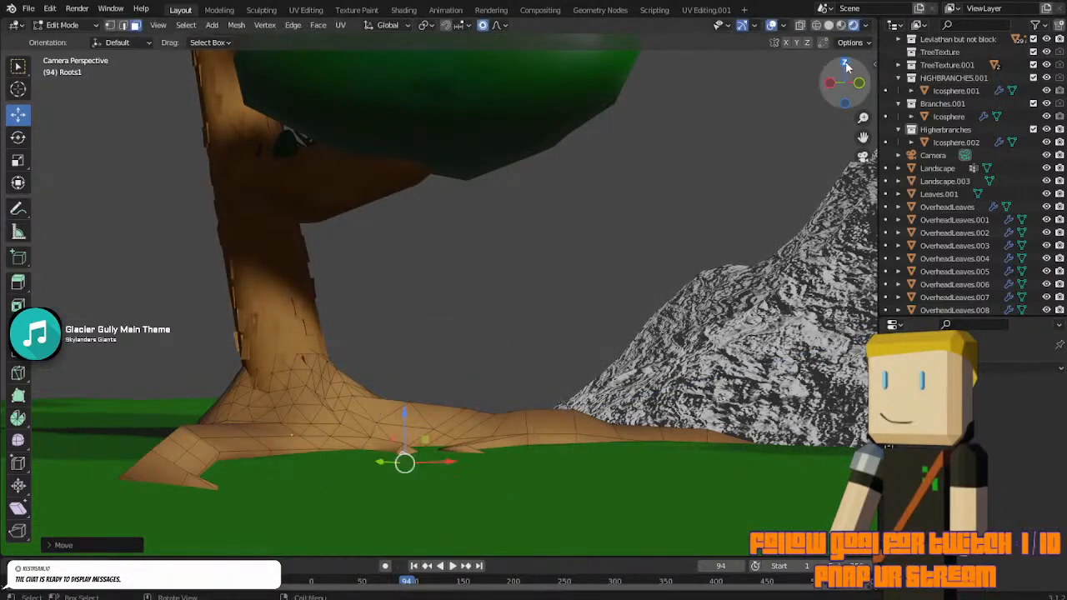
# Show the scene from the top, collapse HIGHBRANCHES.001, Branches.001 and Higherbranches, and try toggling the visibility of Higherbranches and OverheadLeaves.008.
pyautogui.press('KP_7')
pyautogui.scroll(-5, 546, 166)
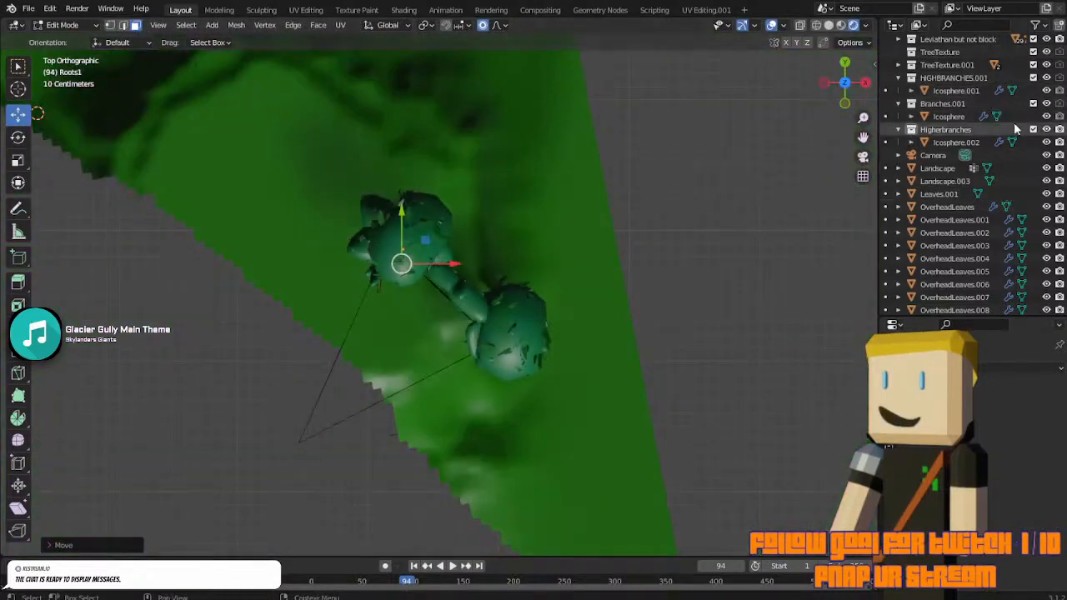
pyautogui.scroll(3, 1014, 123)
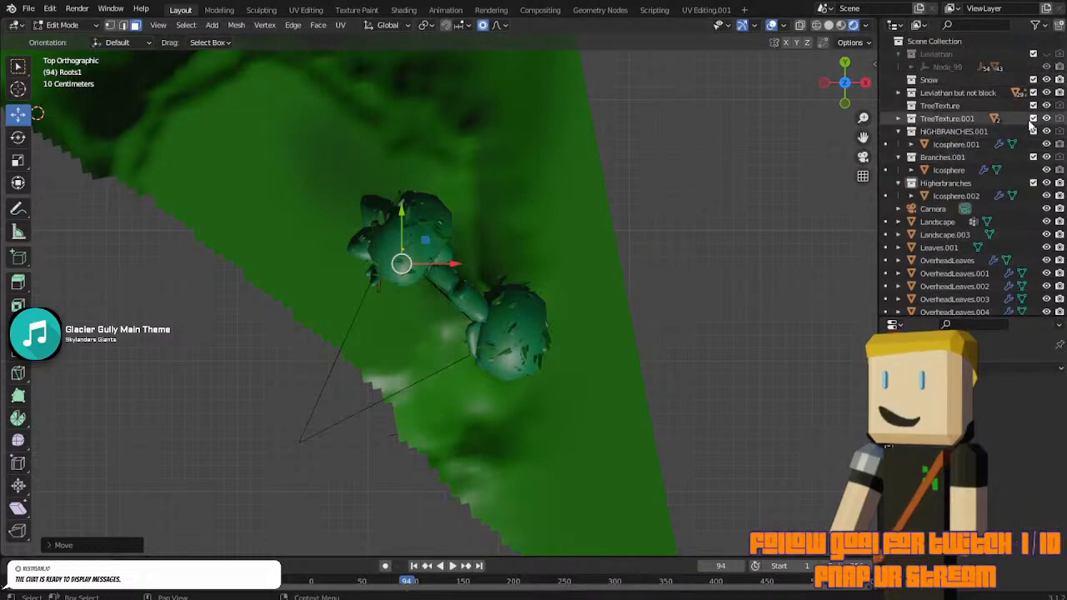
pyautogui.click(899, 132)
pyautogui.click(899, 144)
pyautogui.click(898, 157)
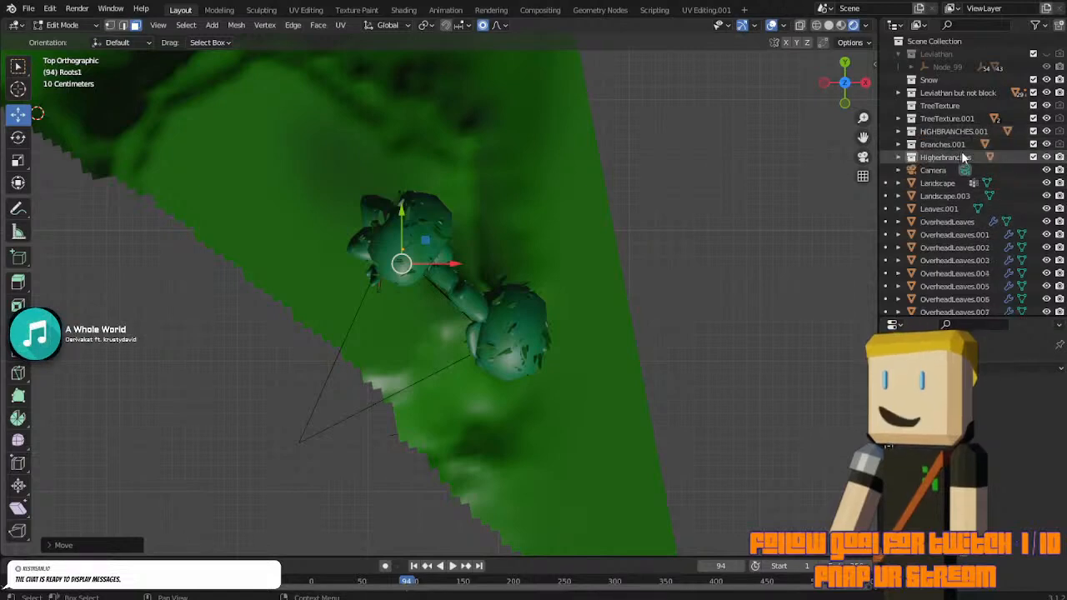
pyautogui.click(1048, 157)
pyautogui.scroll(-5, 1021, 200)
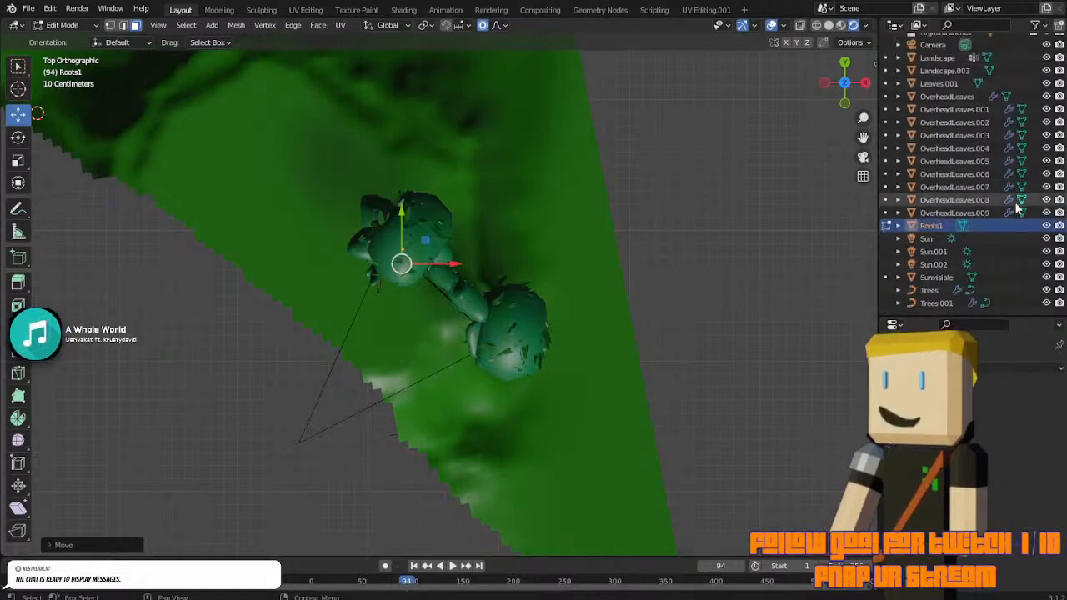
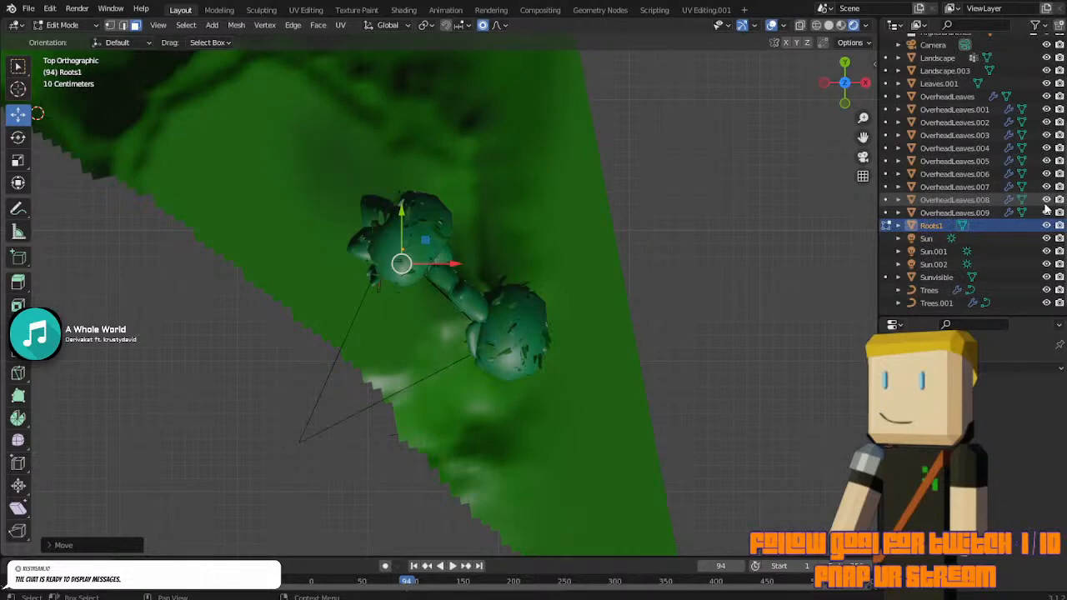
pyautogui.click(1047, 200)
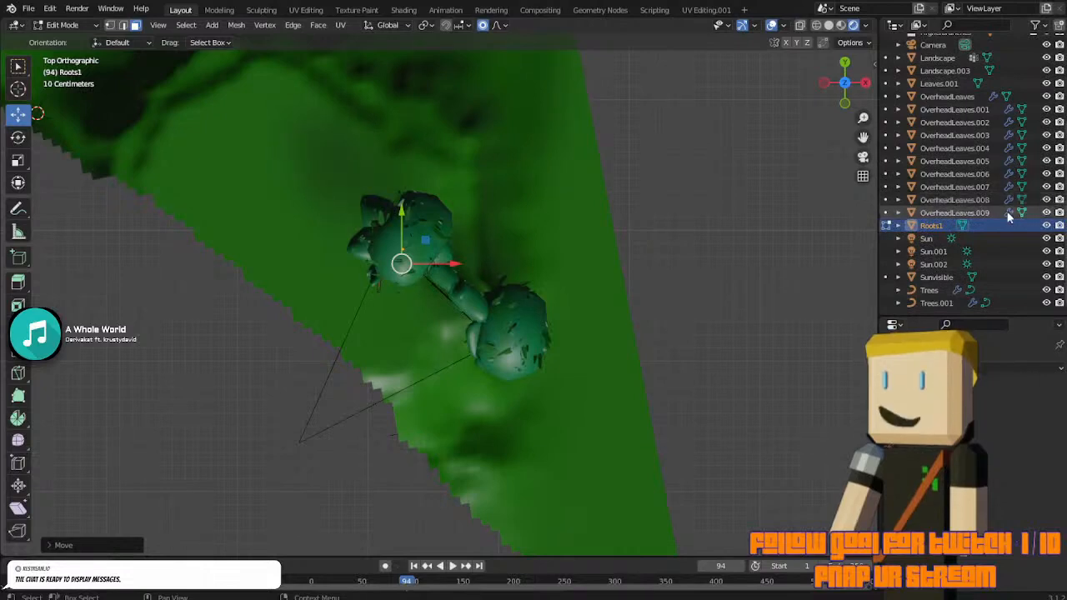
# In Object Mode, hide Trees, OverheadLeaves, OverheadLeaves.005 and OverheadLeaves.006 to start uncovering the roots from above.
pyautogui.click(63, 25)
pyautogui.click(73, 38)
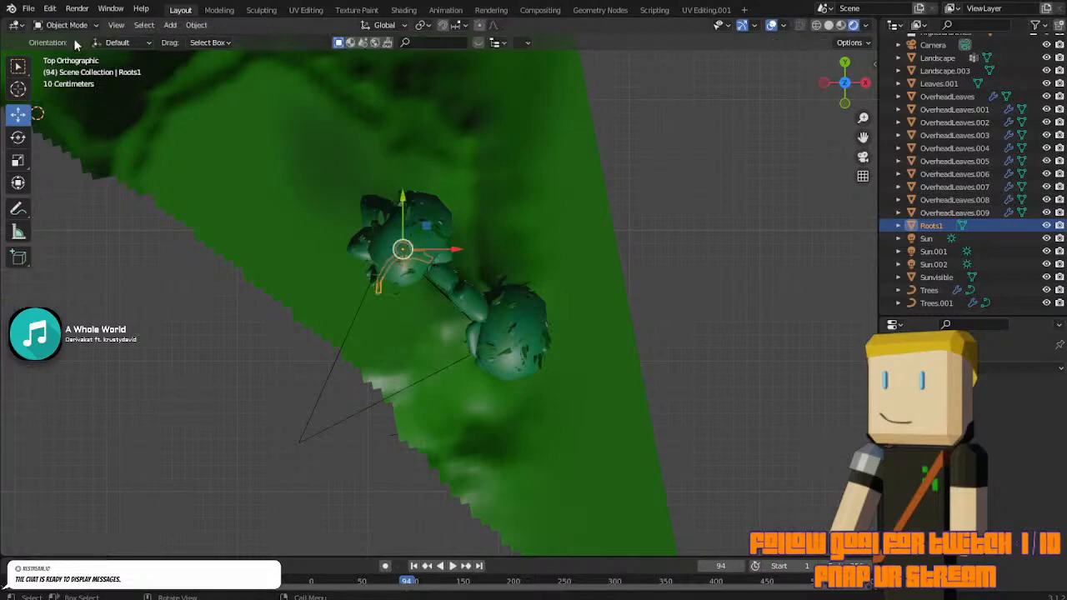
pyautogui.click(496, 345)
pyautogui.press('h')
pyautogui.click(471, 304)
pyautogui.press('h')
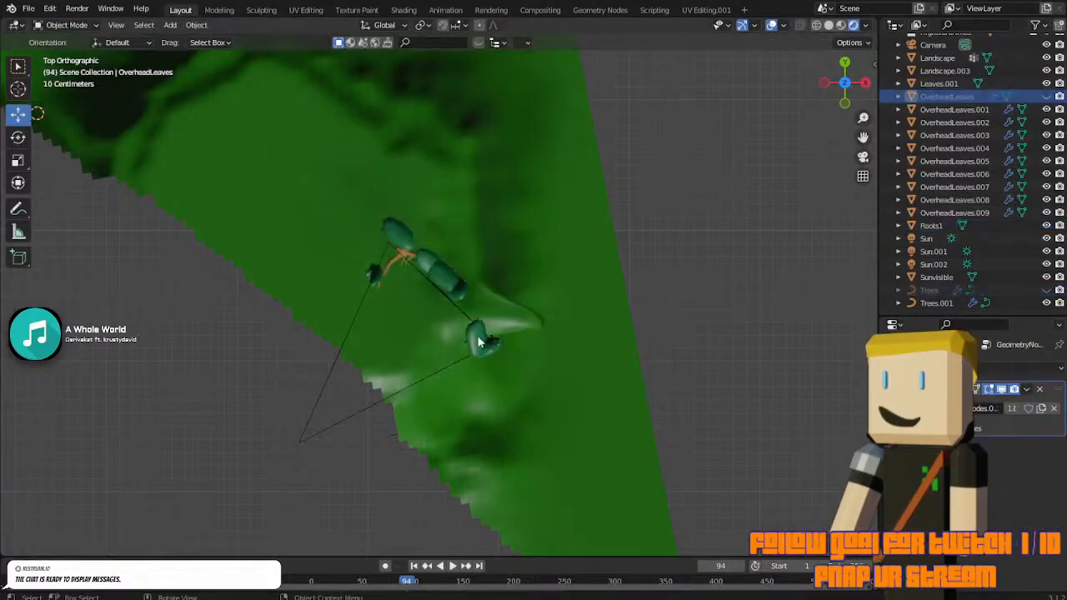
pyautogui.click(478, 338)
pyautogui.press('h')
pyautogui.click(487, 345)
pyautogui.press('h')
# Hide the remaining foliage, OverheadLeaves.001 to .004 and .007 to .009, so the roots are unobstructed from above.
pyautogui.scroll(5, 453, 284)
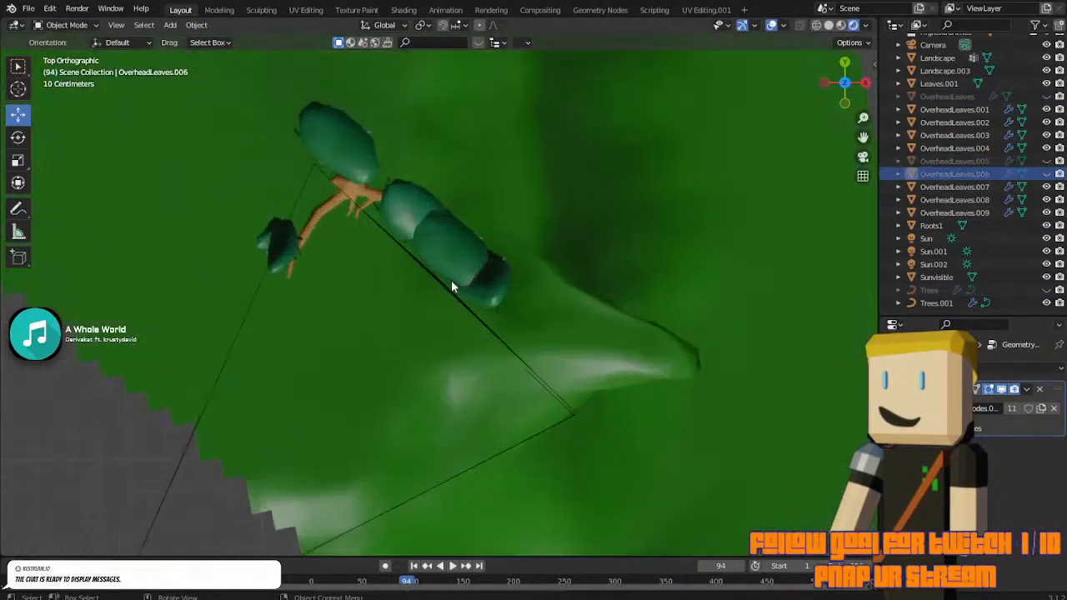
pyautogui.click(434, 244)
pyautogui.press('h')
pyautogui.click(354, 148)
pyautogui.press('h')
pyautogui.click(280, 214)
pyautogui.press('h')
pyautogui.click(277, 230)
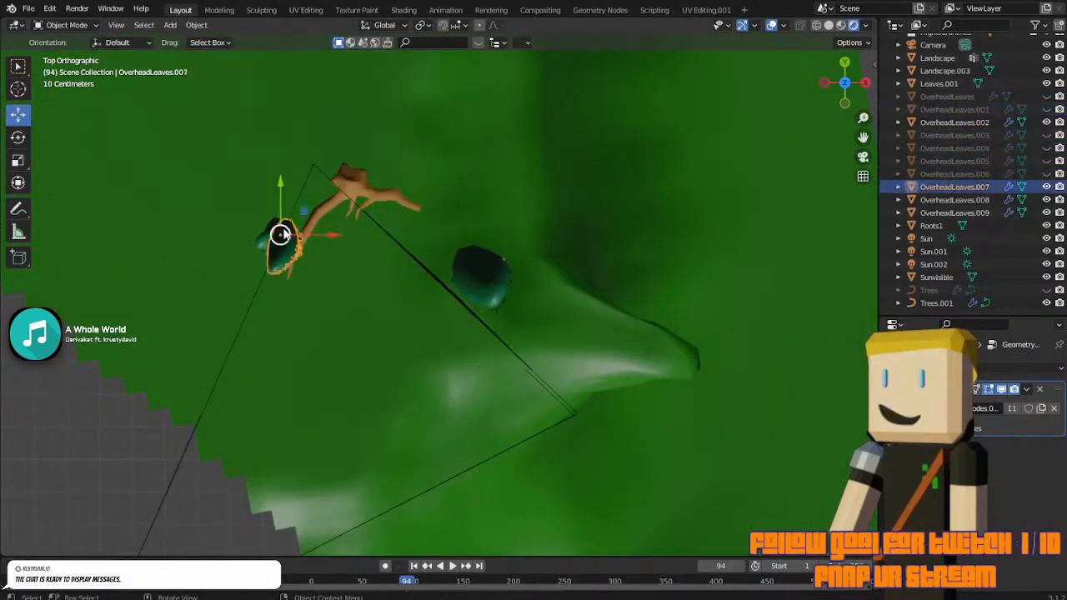
pyautogui.press('h')
pyautogui.click(273, 230)
pyautogui.press('h')
pyautogui.click(480, 253)
pyautogui.press('h')
pyautogui.click(262, 241)
pyautogui.press('h')
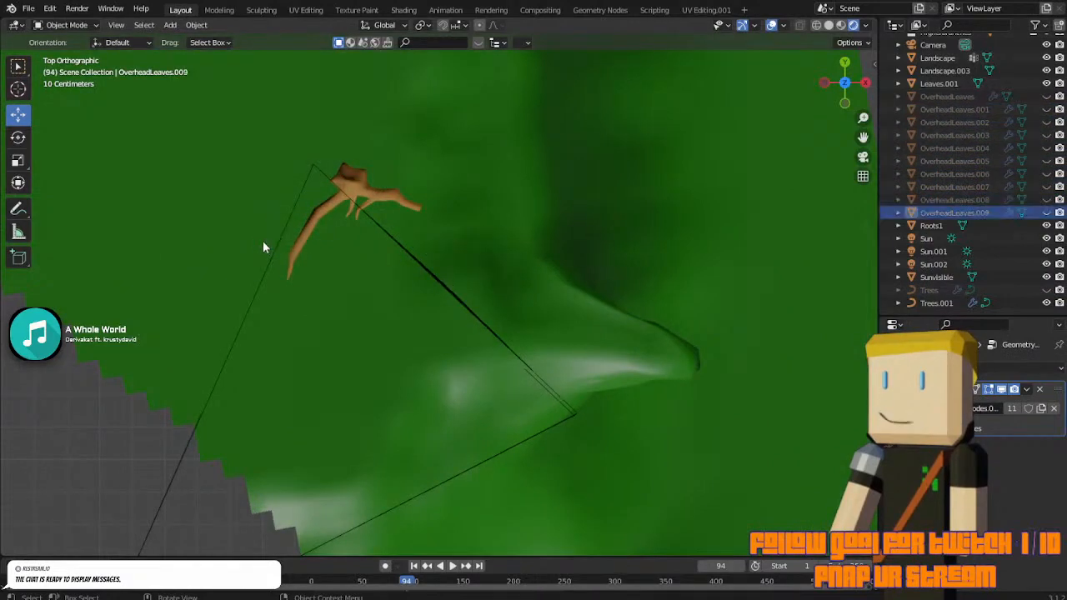
# Edit Roots1 and, viewed from the top, lengthen the short middle root by moving its tip about 0.026 m with proportional editing.
pyautogui.click(351, 189)
pyautogui.press('Tab')
pyautogui.scroll(8, 351, 189)
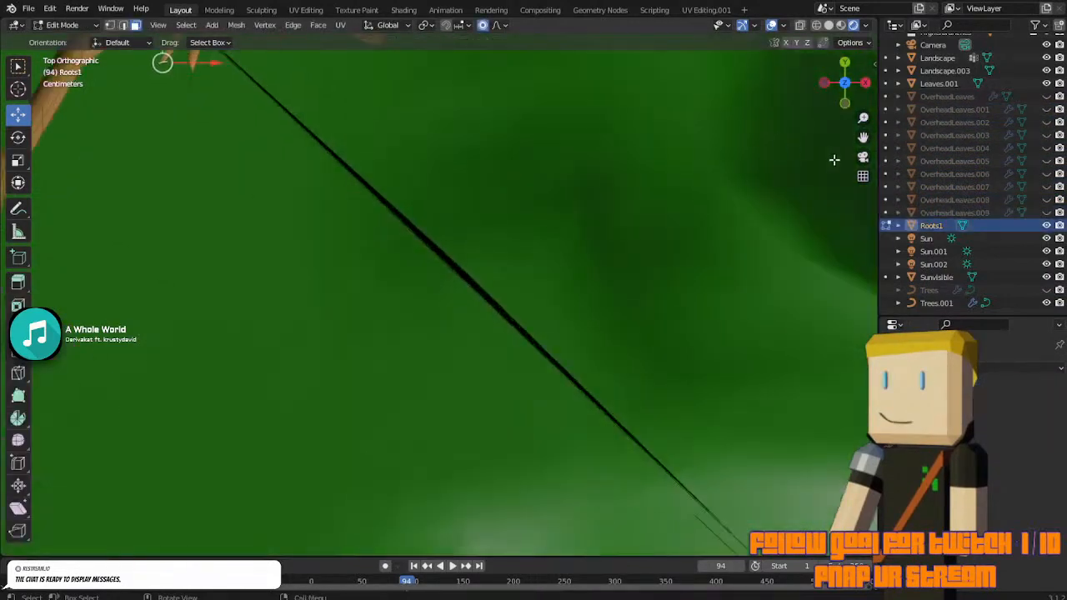
pyautogui.moveTo(865, 140); pyautogui.dragTo(1066, 398)
pyautogui.scroll(8, 865, 140)
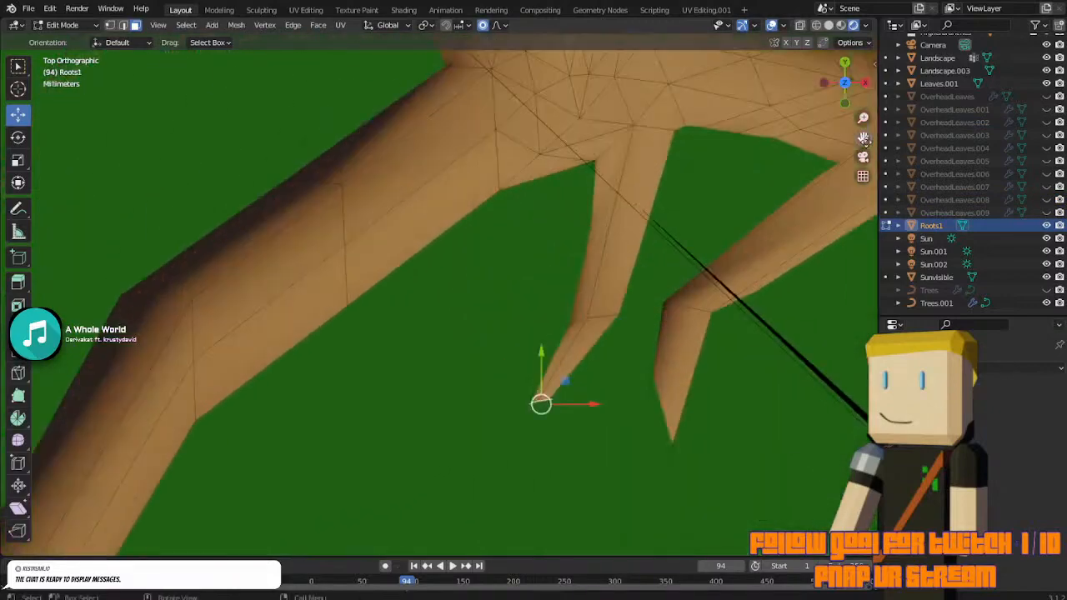
pyautogui.press('KP_0')
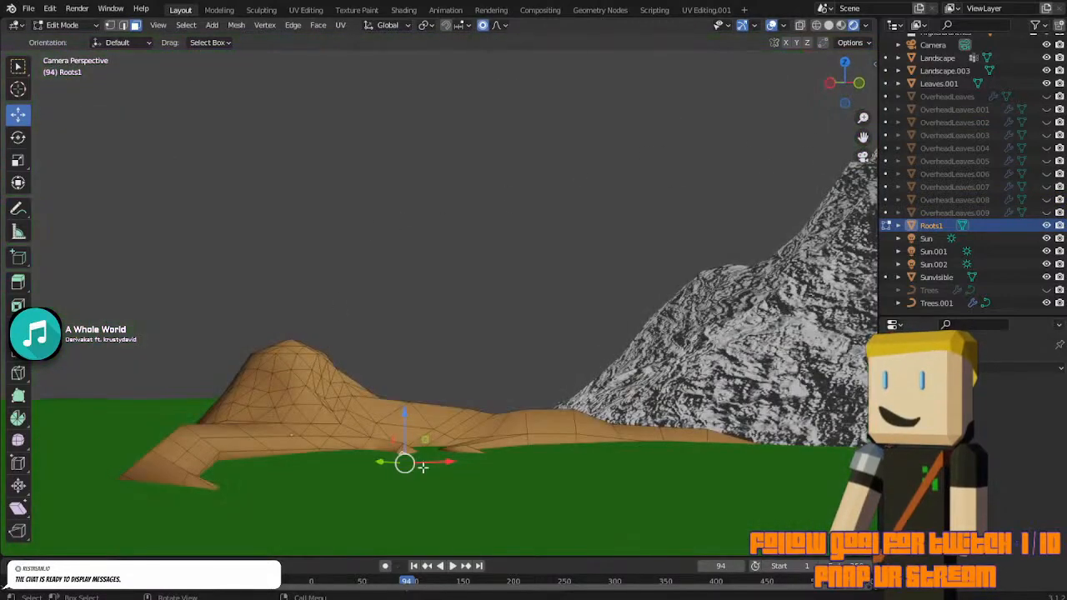
pyautogui.click(851, 62)
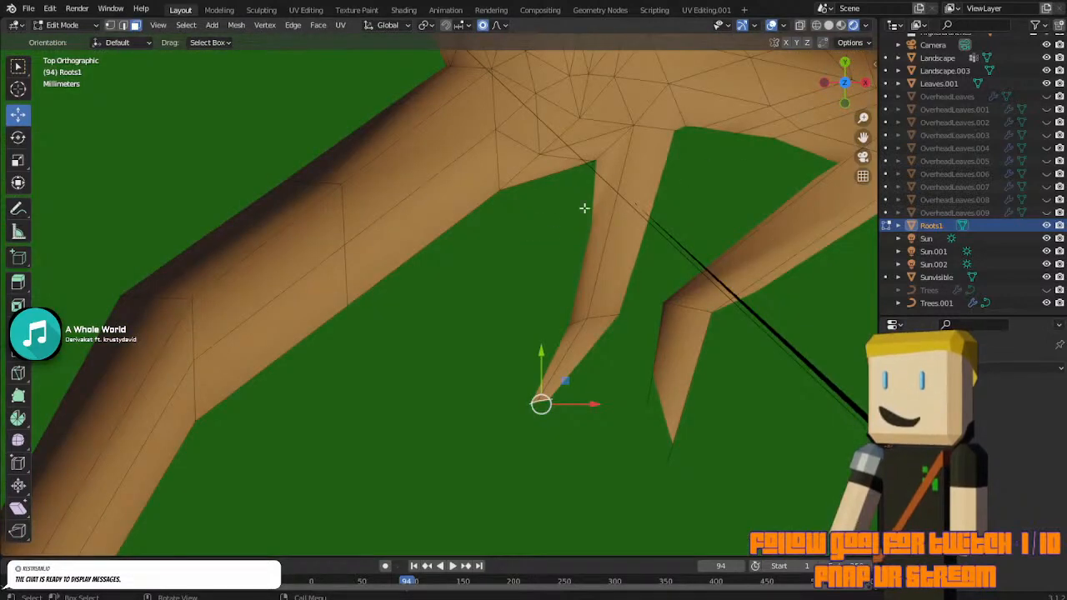
pyautogui.click(863, 156)
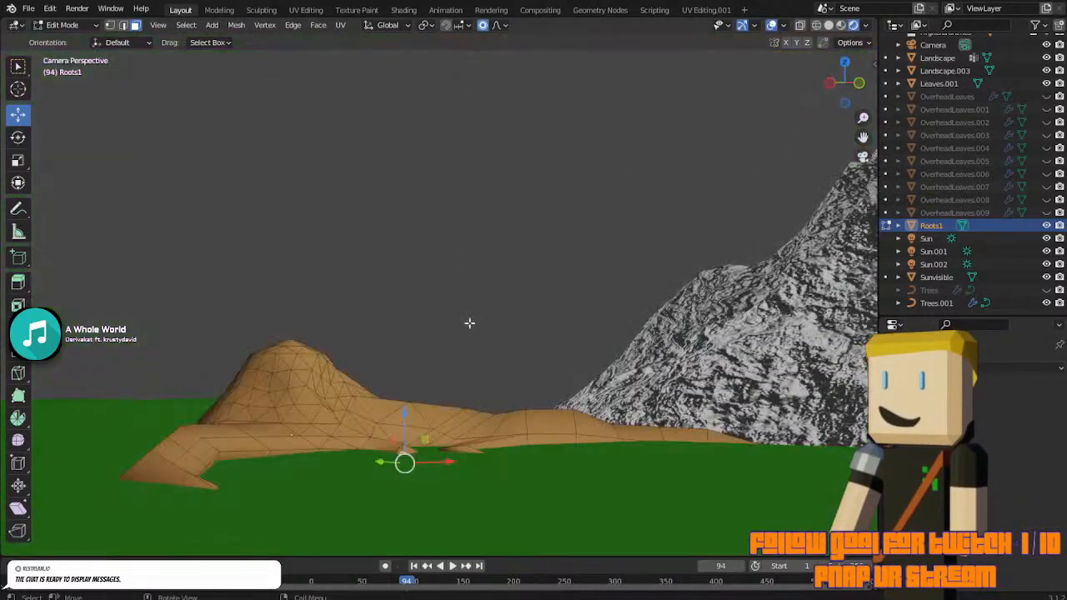
pyautogui.click(845, 63)
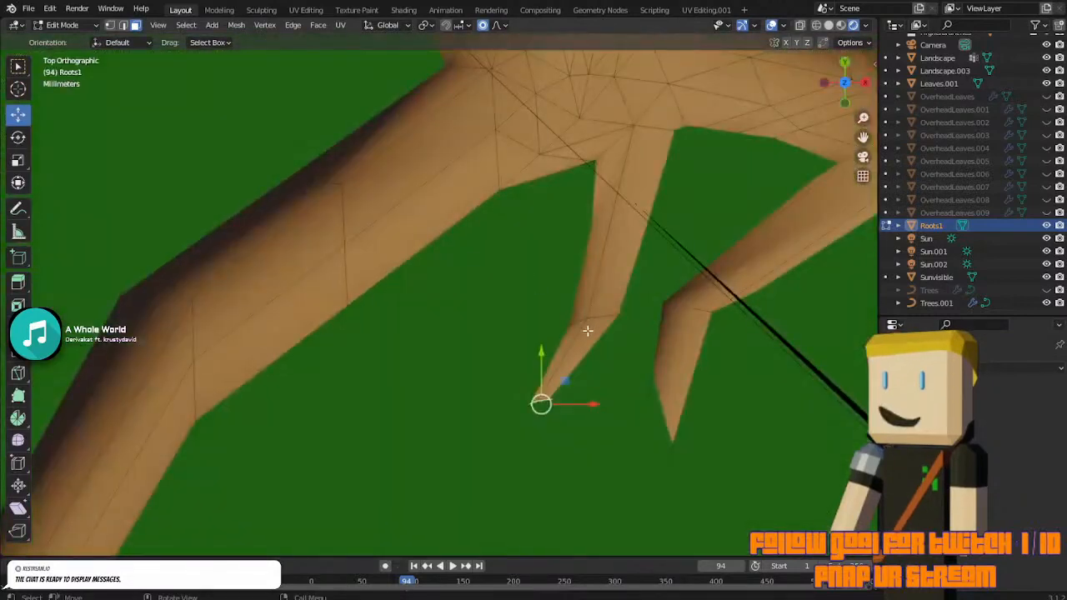
pyautogui.press('g')
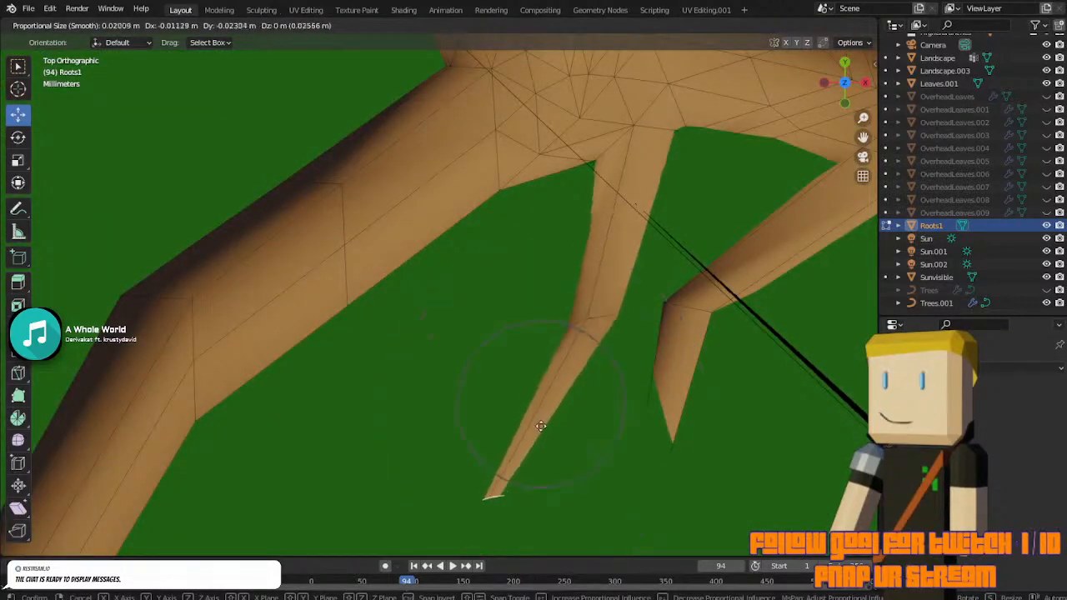
pyautogui.click(542, 426)
# From the camera view, extrude the short root's tip and move the new end about 0.023 m with proportional editing.
pyautogui.click(863, 156)
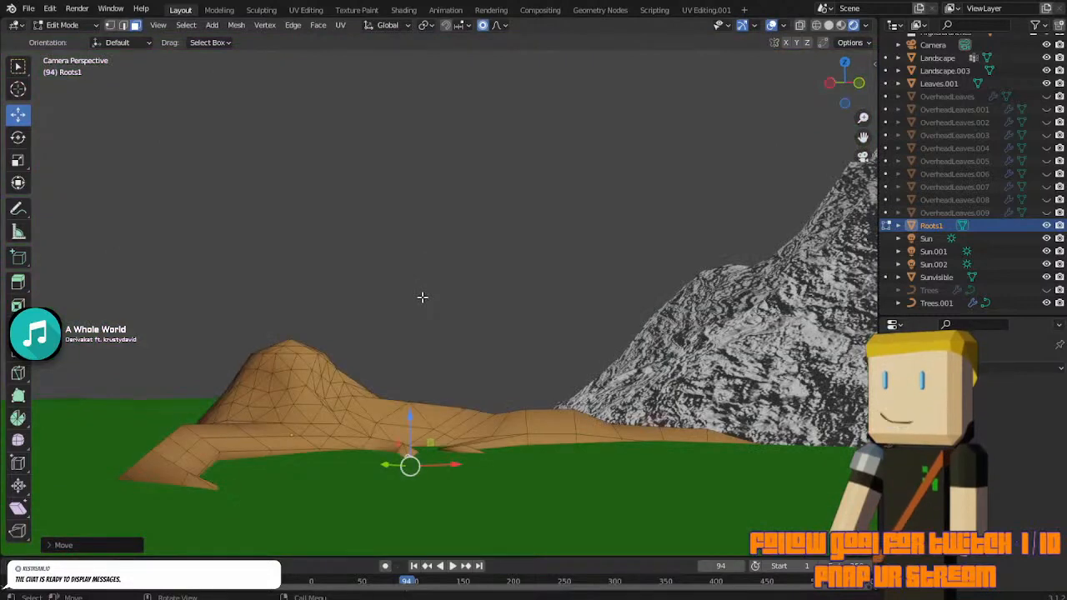
pyautogui.press('g')
pyautogui.press('z')
pyautogui.press('z')
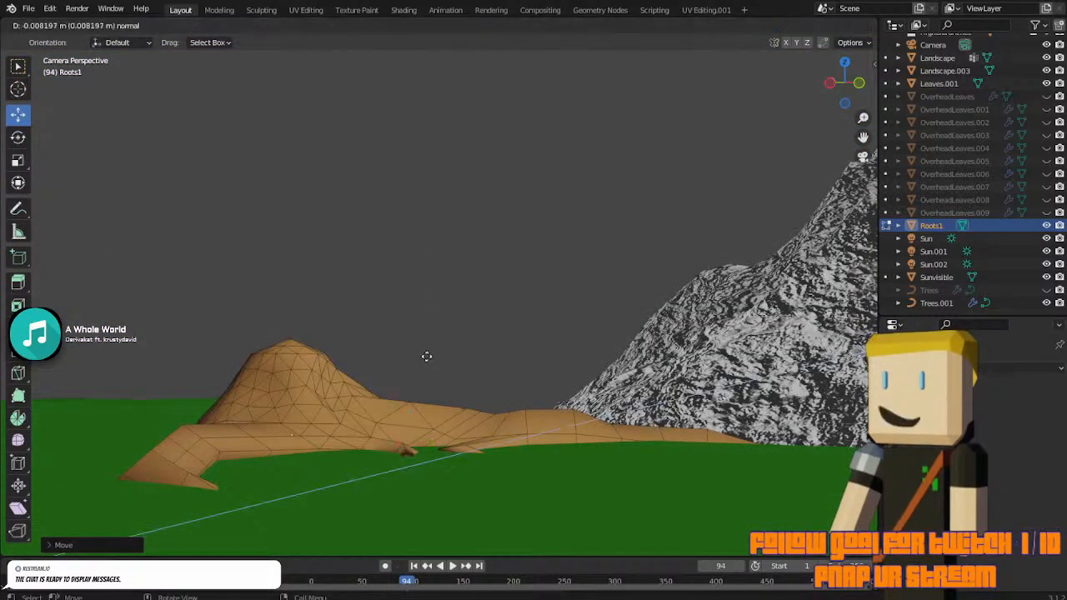
pyautogui.click(407, 377)
pyautogui.press('g')
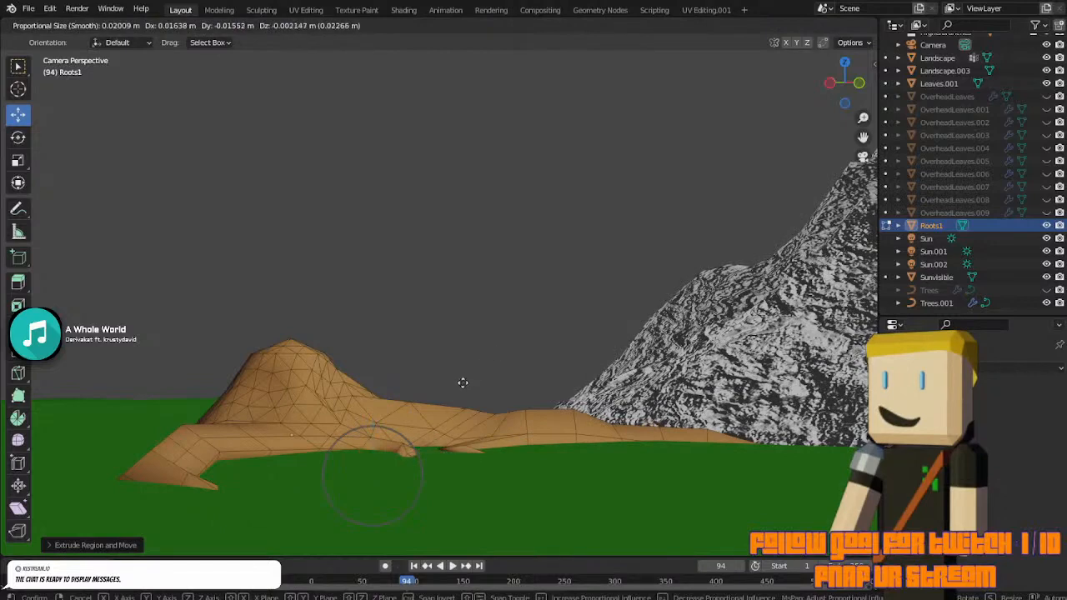
pyautogui.click(463, 379)
# Return Roots1 to Object Mode and apply flat shading to it.
pyautogui.press('Tab')
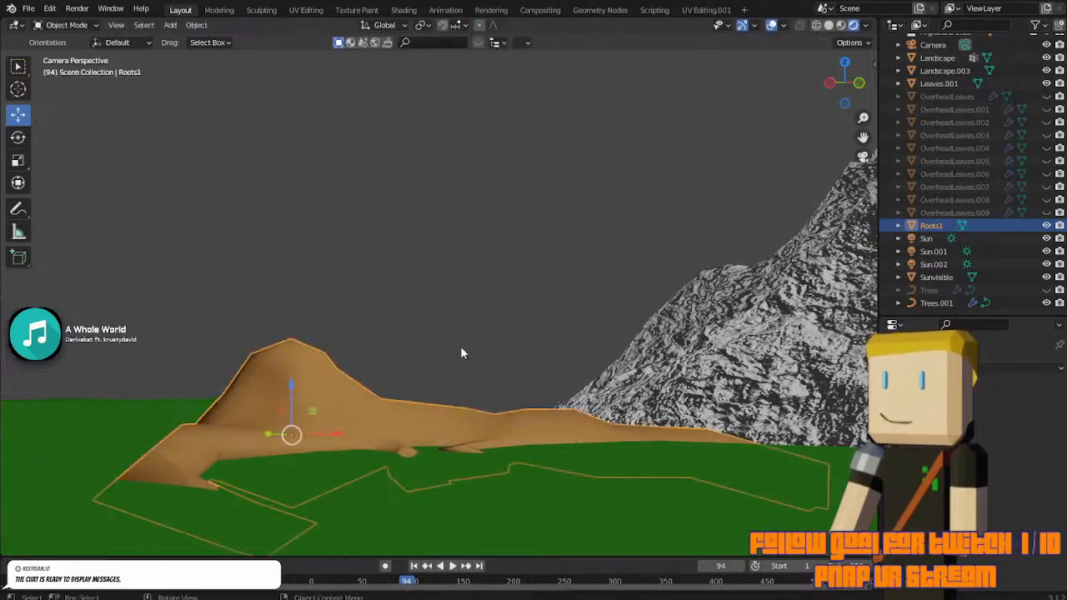
pyautogui.rightClick(424, 367)
pyautogui.click(410, 383)
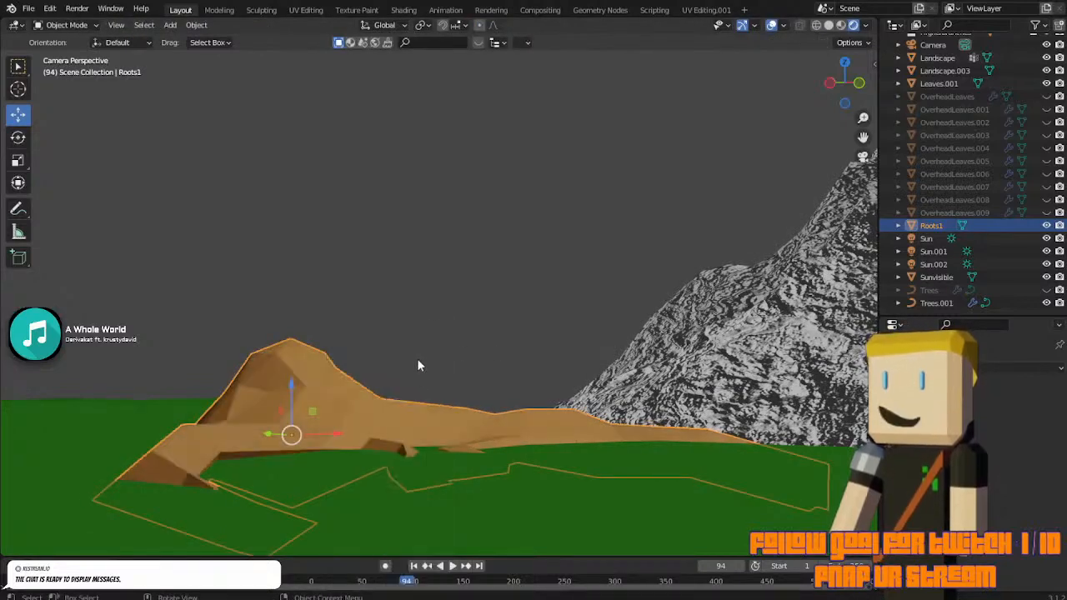
# Put Roots1 back into Edit Mode.
pyautogui.click(426, 344)
pyautogui.click(336, 386)
pyautogui.press('Tab')
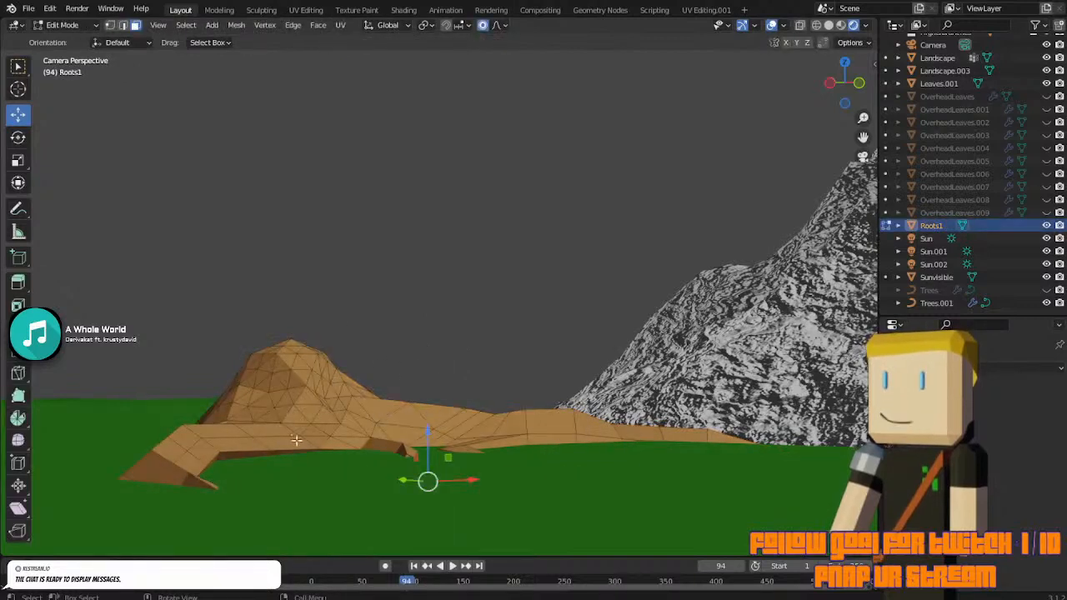
# Try to extrude the face beneath the front root, move the new end about 0.018 m and scale it to about 0.48.
pyautogui.click(237, 454)
pyautogui.press('e')
pyautogui.click(337, 472)
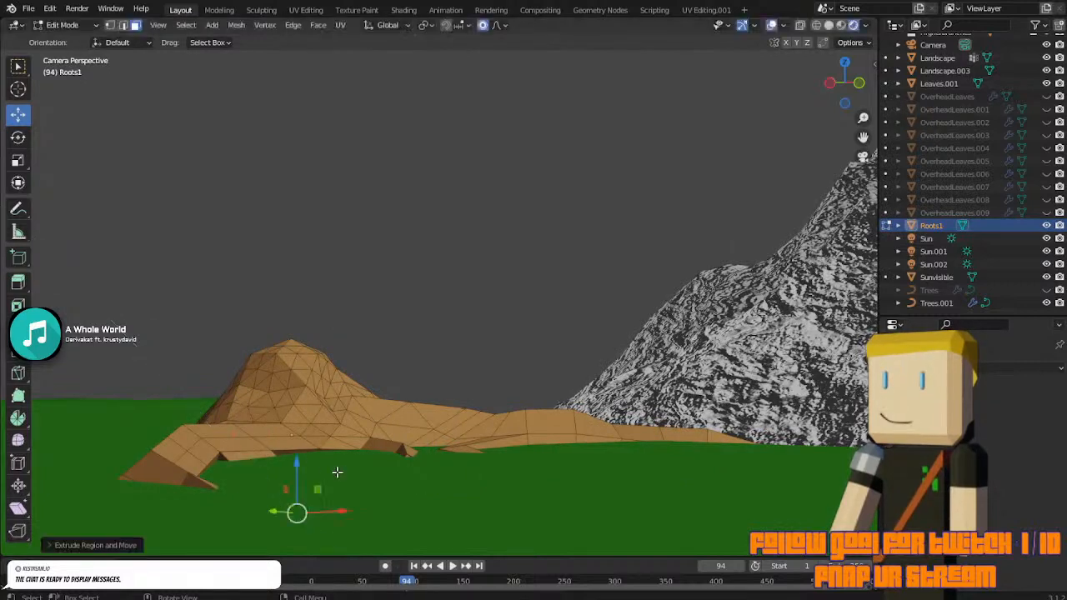
pyautogui.press('g')
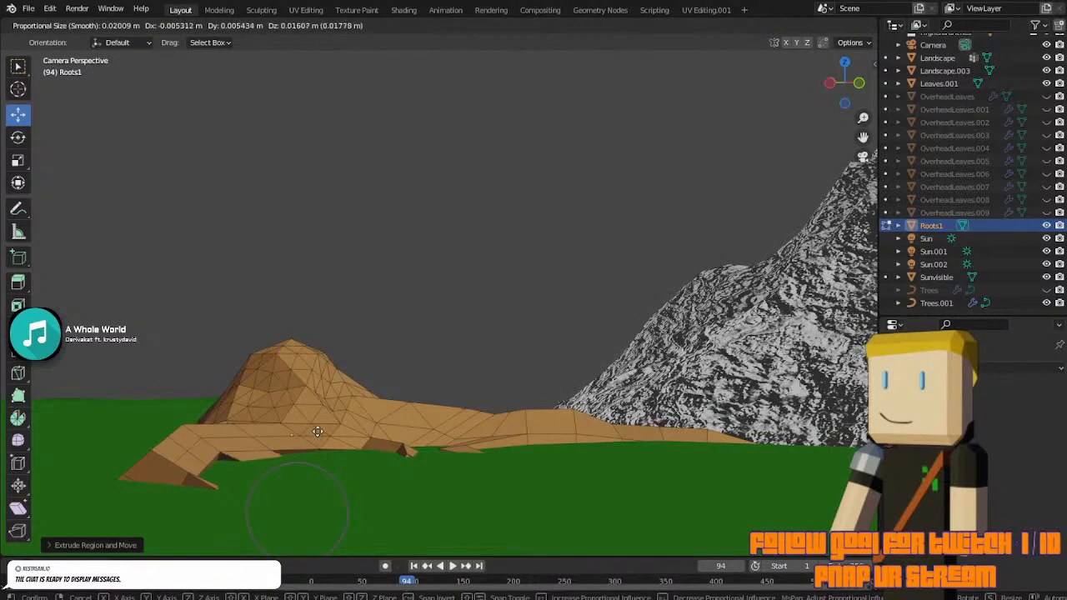
pyautogui.click(318, 431)
pyautogui.press('s')
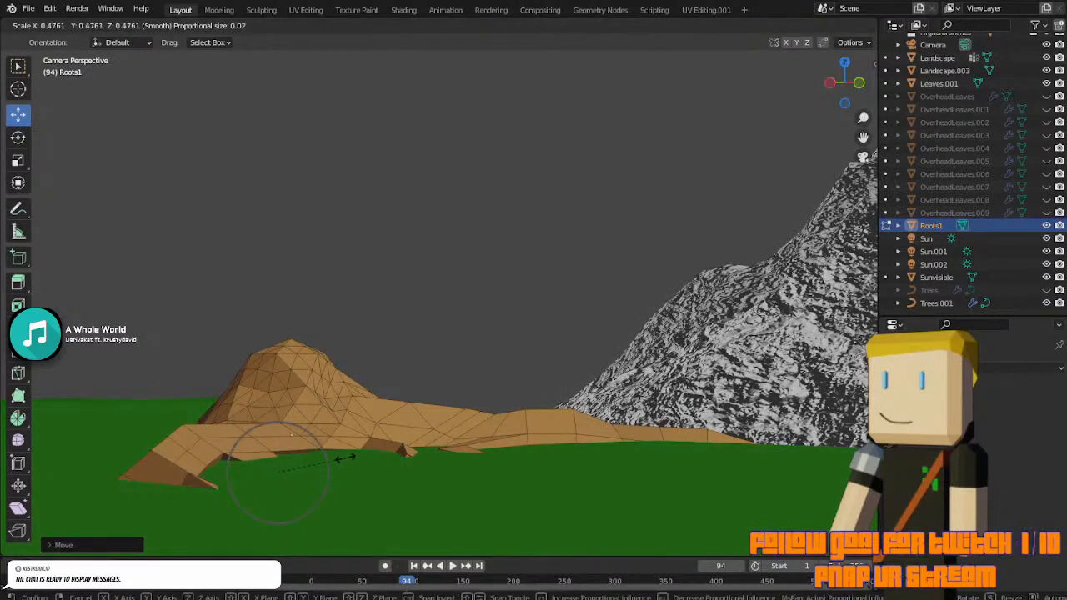
pyautogui.click(345, 458)
# Try nudging the extruded root end with proportional editing, and undo the extrusion together with all its adjustments.
pyautogui.press('g')
pyautogui.click(345, 451)
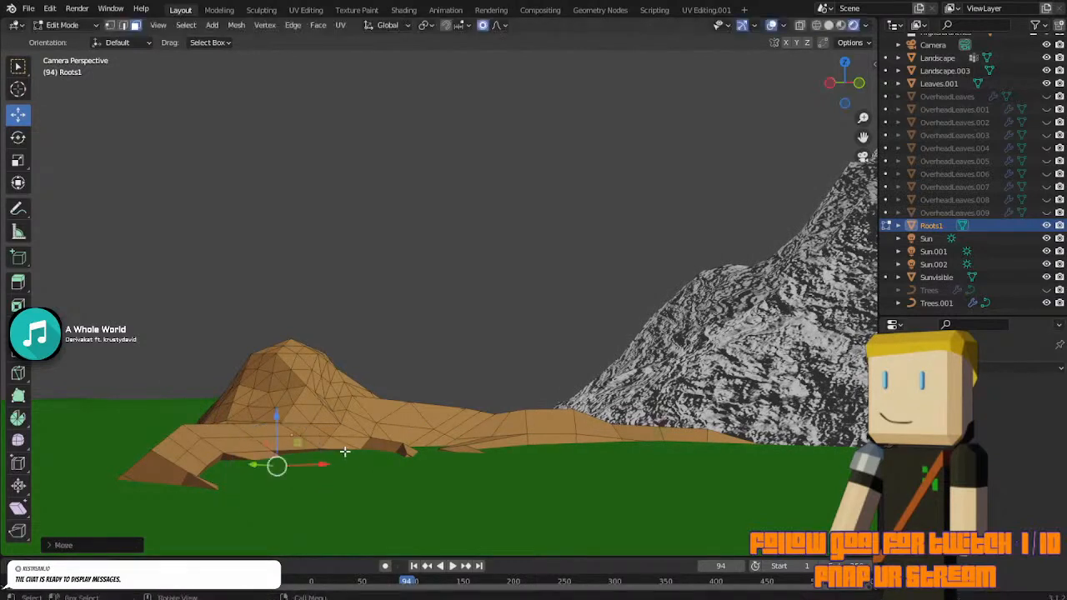
pyautogui.press('g')
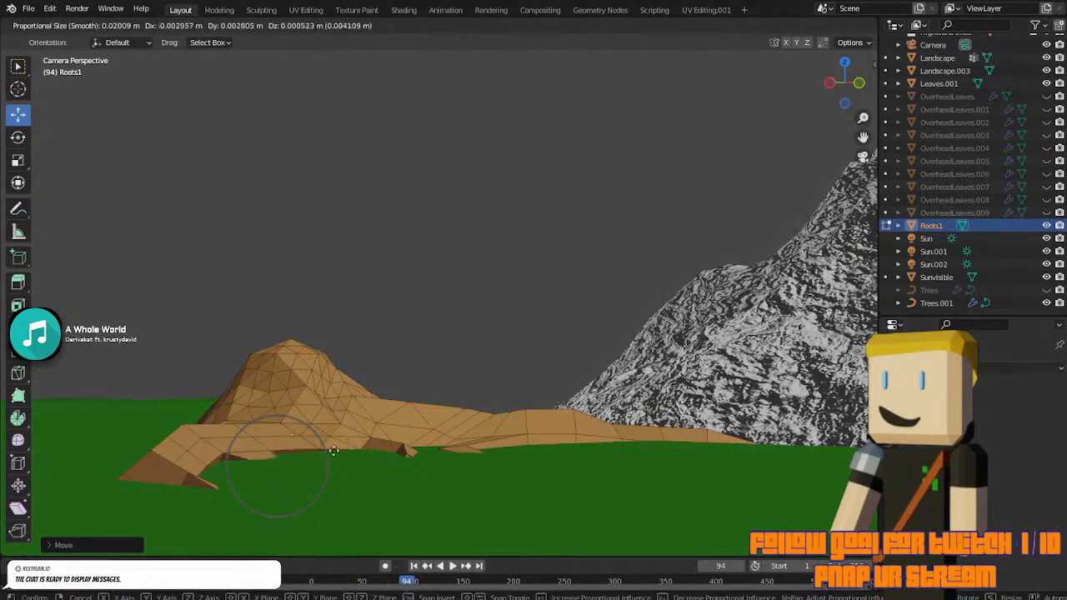
pyautogui.click(327, 451)
pyautogui.hotkey('ctrl', 'z')
pyautogui.hotkey('ctrl', 'z')
pyautogui.hotkey('ctrl', 'z')
pyautogui.hotkey('ctrl', 'z')
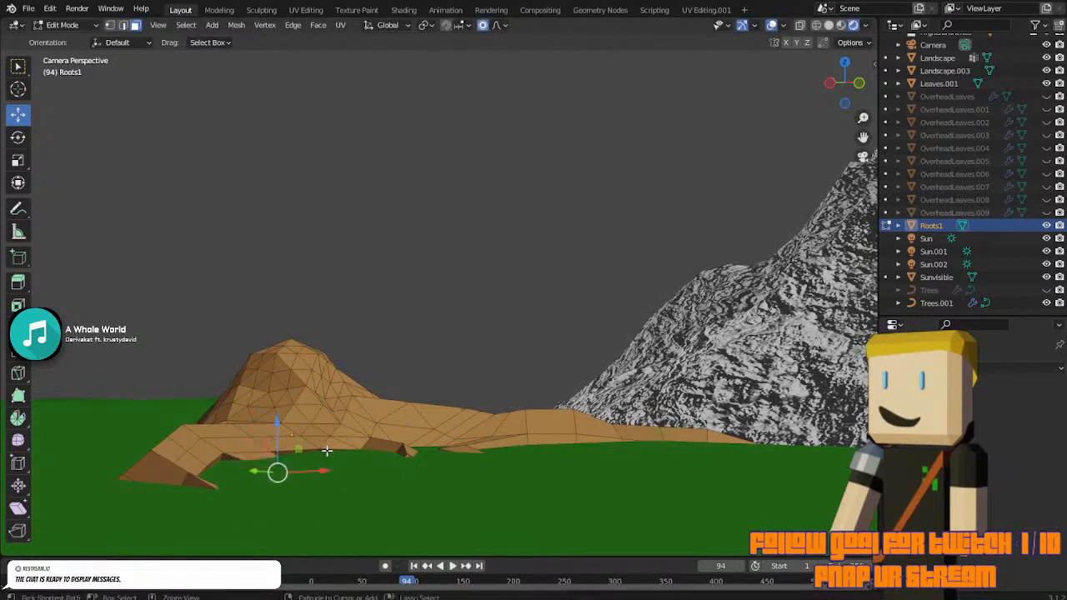
pyautogui.hotkey('ctrl', 'z')
# Subdivide the face beneath the front root and extrude one of the resulting smaller faces about 0.014 m.
pyautogui.rightClick(326, 449)
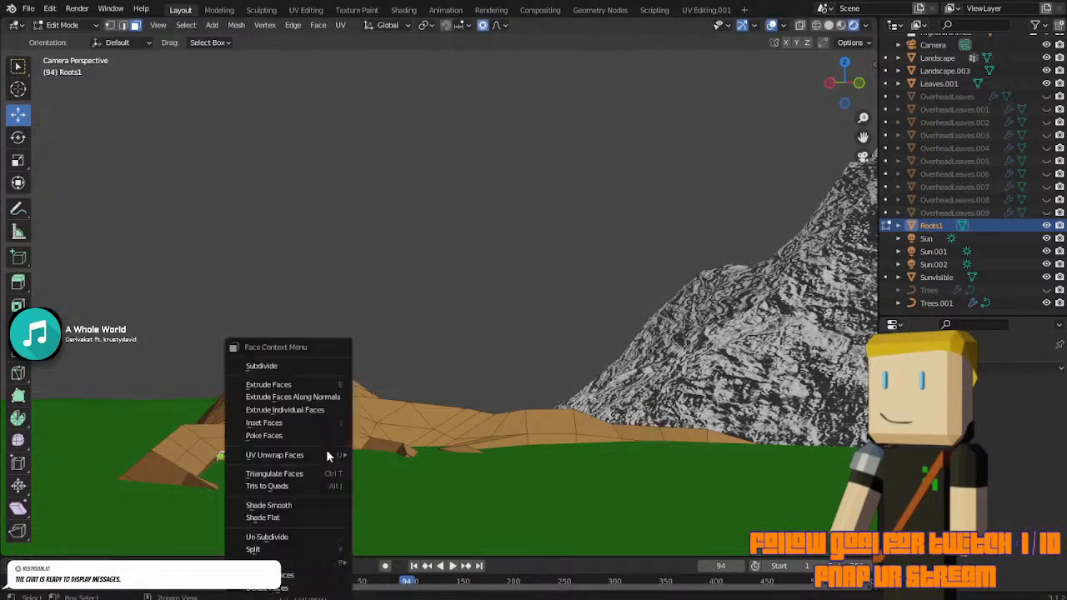
pyautogui.click(299, 370)
pyautogui.click(257, 454)
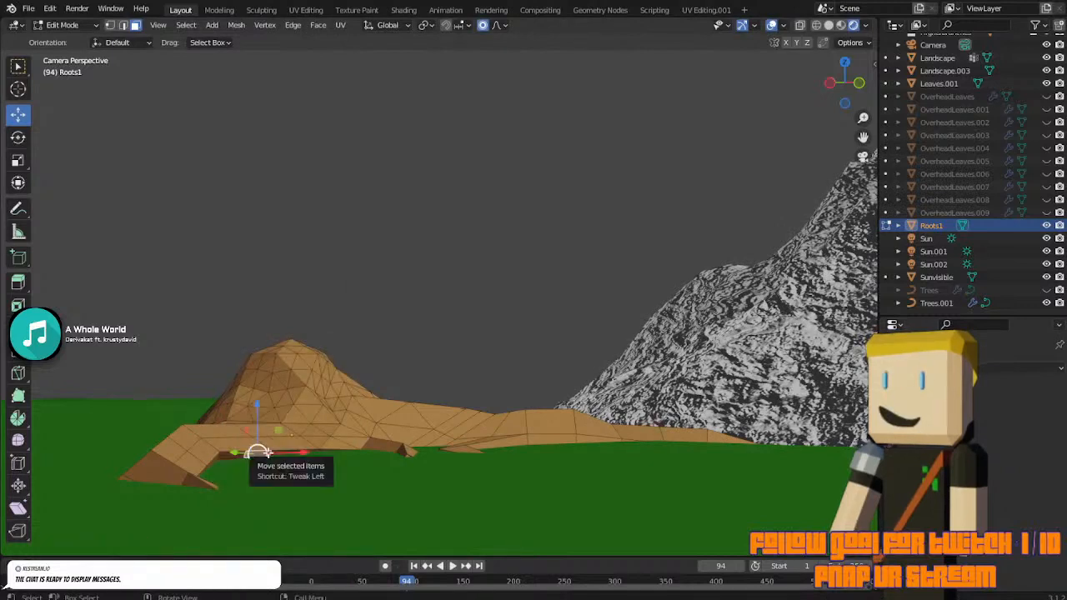
pyautogui.press('e')
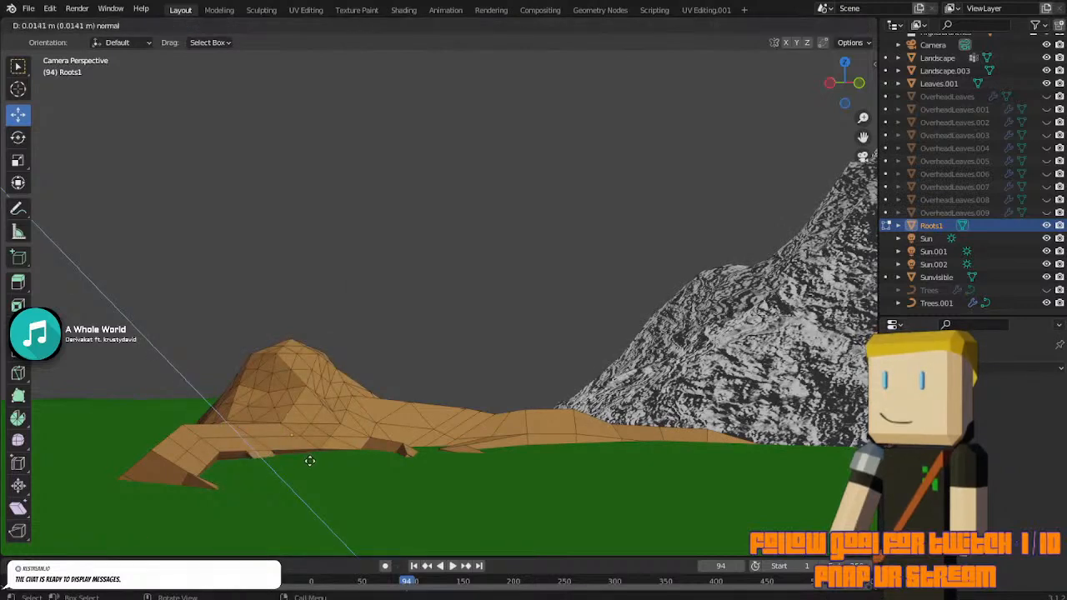
pyautogui.click(310, 461)
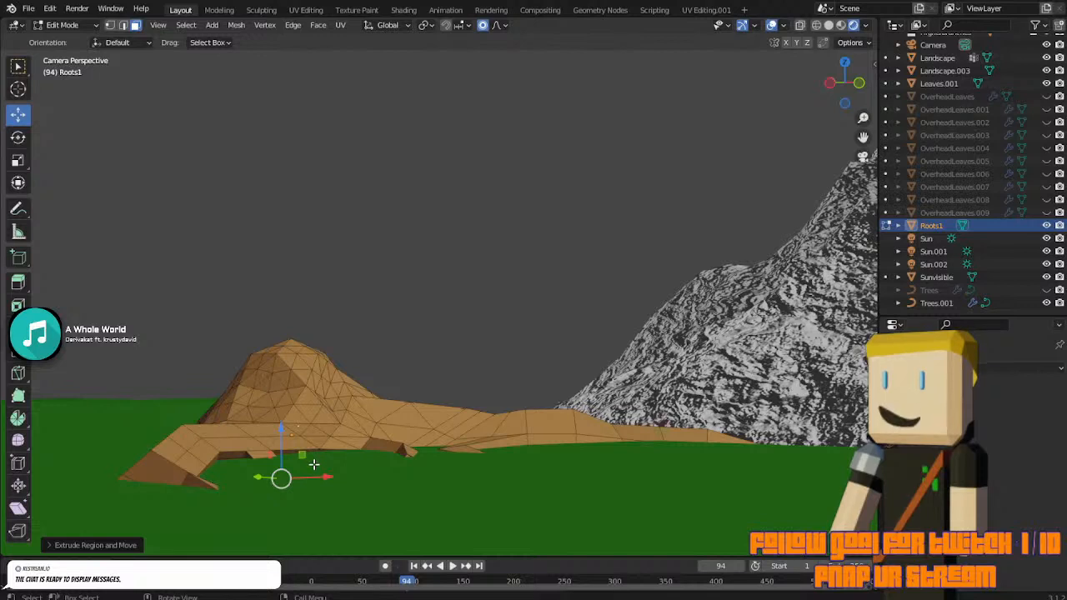
# Raise the extruded root end, rotate it about 17° around global Y and lower it about 0.007 m with proportional editing.
pyautogui.press('g')
pyautogui.click(308, 430)
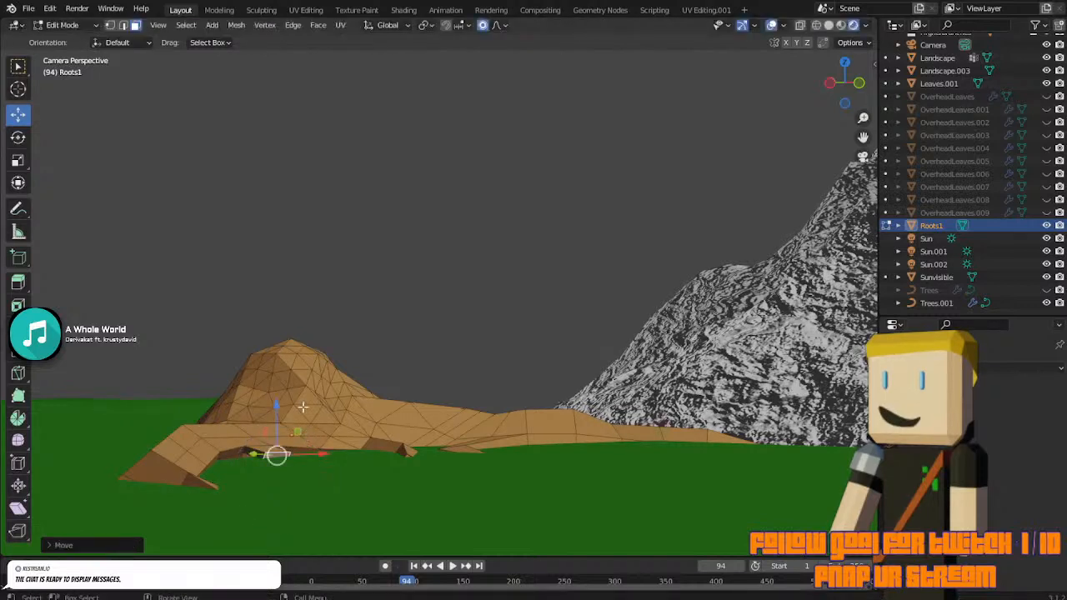
pyautogui.press('r')
pyautogui.press('y')
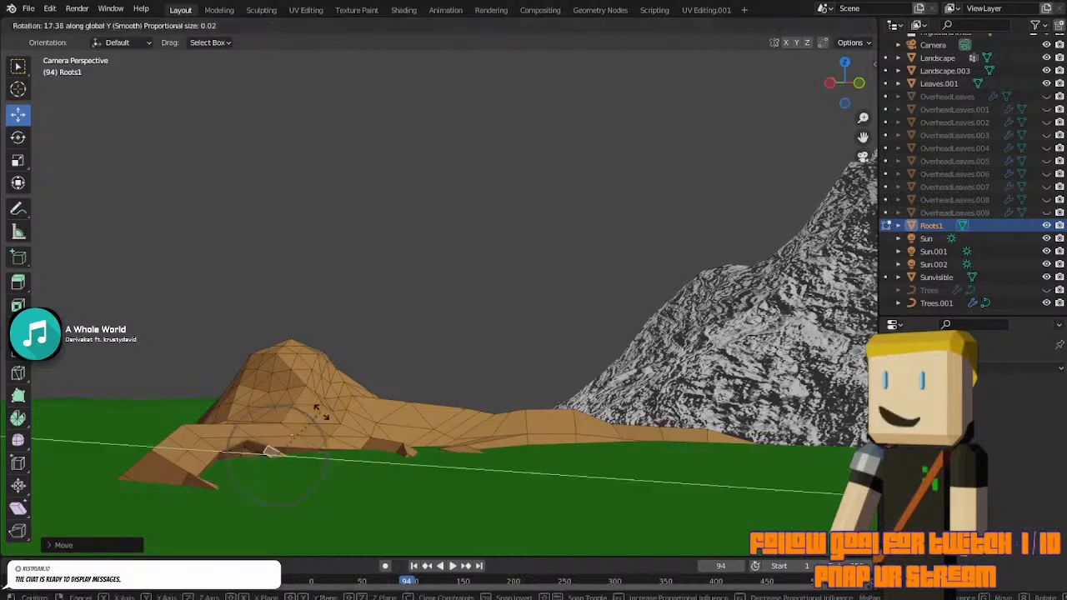
pyautogui.click(319, 407)
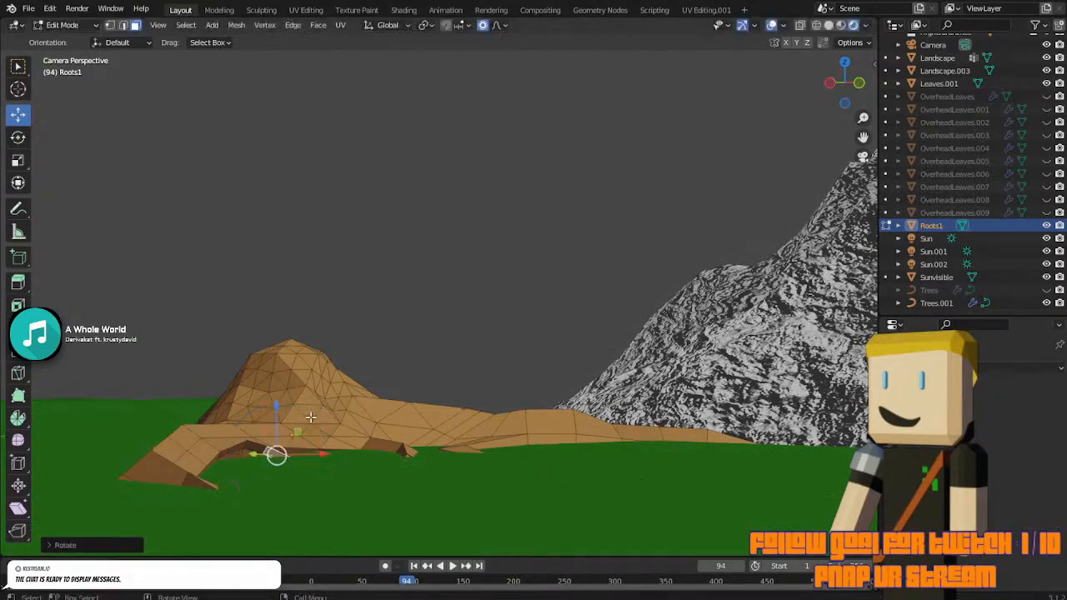
pyautogui.press('g')
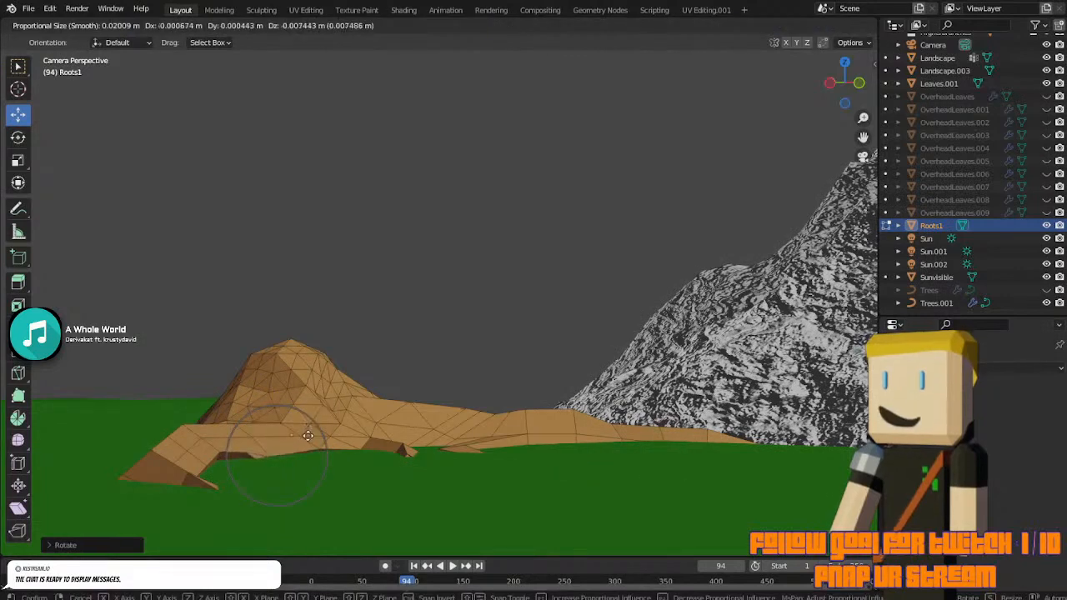
pyautogui.click(308, 434)
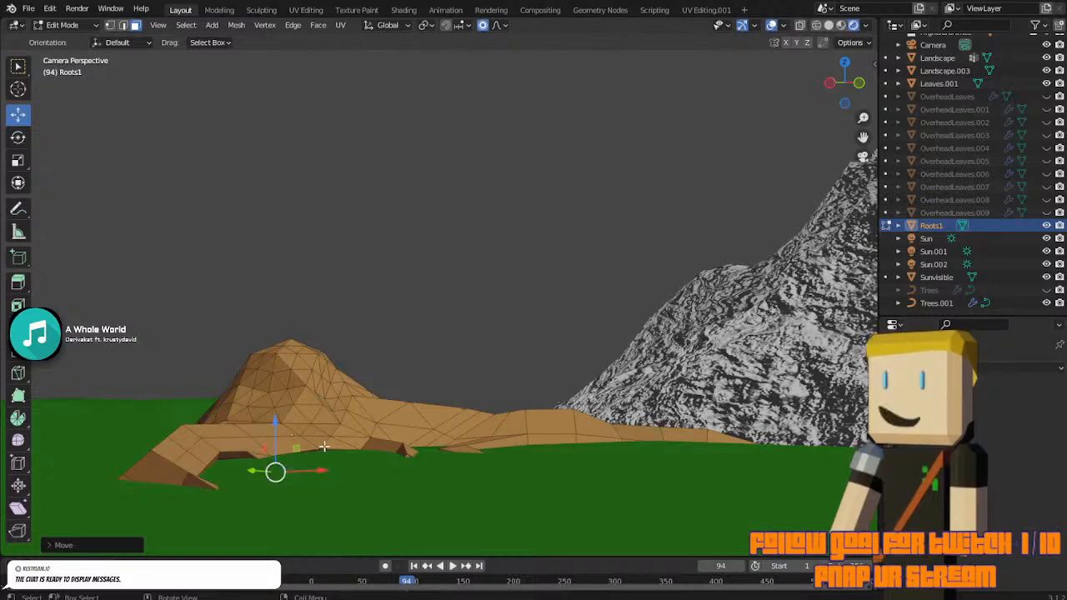
# Try rotating the new root end and moving it along Z, working from outside the camera view.
pyautogui.moveTo(321, 448); pyautogui.dragTo(606, 285, button='middle')
pyautogui.press('r')
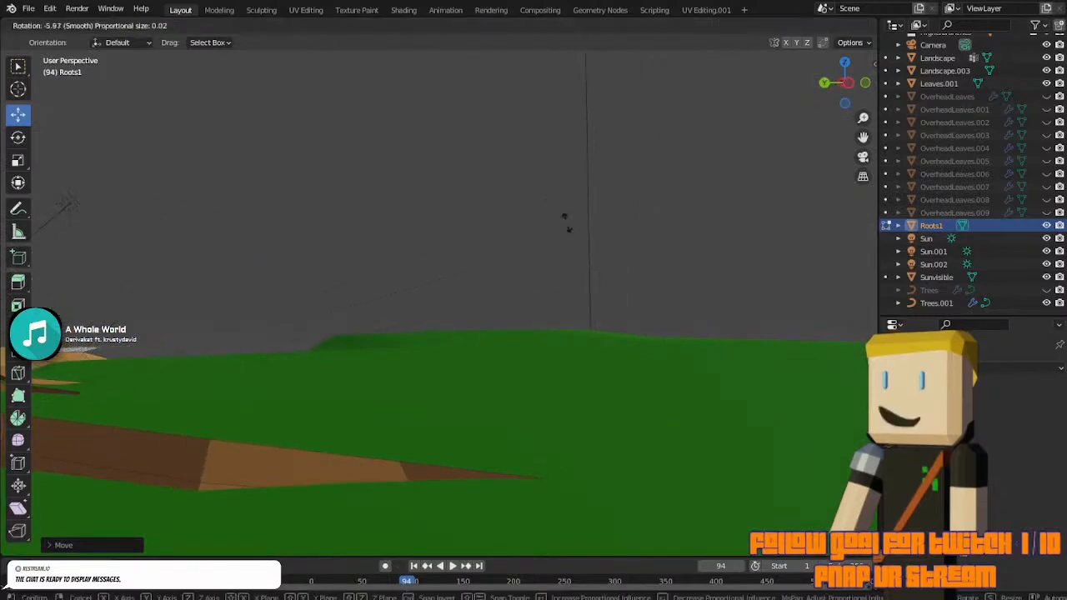
pyautogui.rightClick(549, 210)
pyautogui.scroll(-3, 549, 209)
pyautogui.moveTo(549, 209); pyautogui.dragTo(358, 268, button='middle')
pyautogui.press('r')
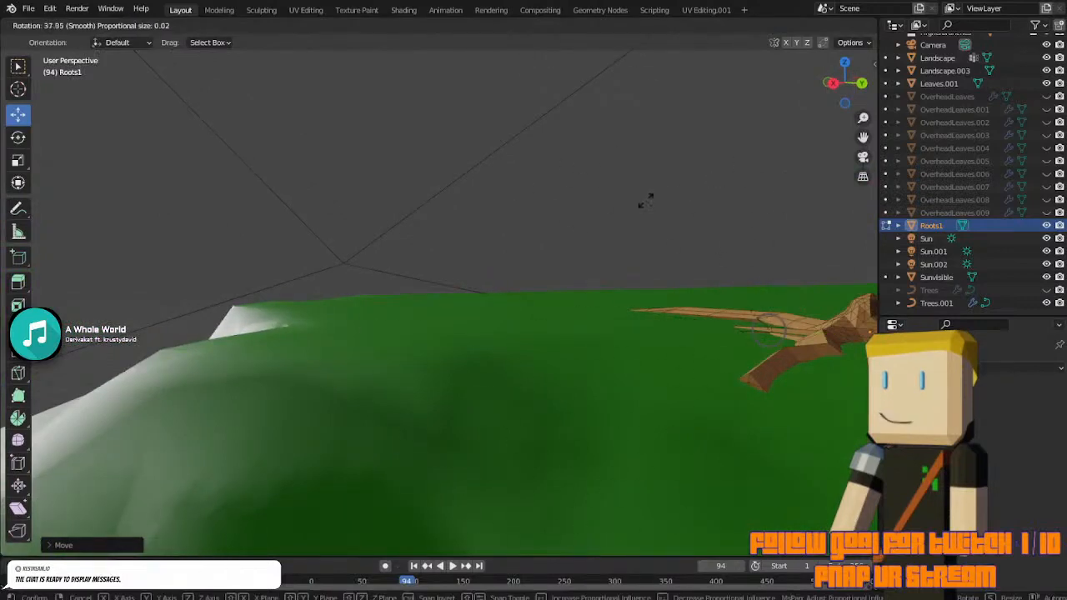
pyautogui.click(653, 244)
pyautogui.press('g')
pyautogui.press('z')
pyautogui.click(669, 325)
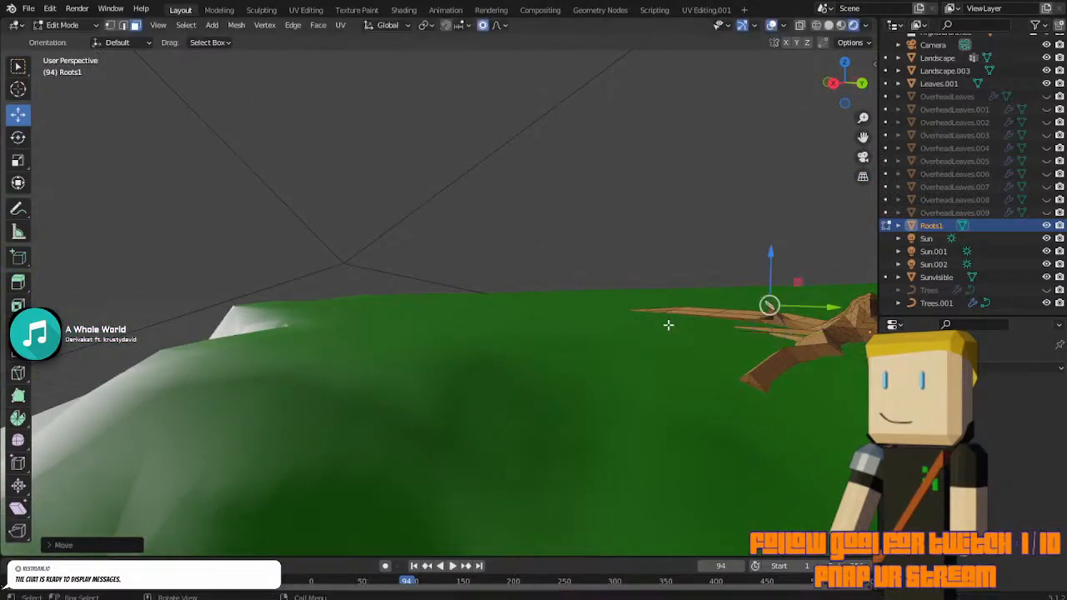
# Try moving the root end freely by about 0.036 m and again from the camera view, and undo the repositioning.
pyautogui.moveTo(669, 325); pyautogui.dragTo(638, 331, button='middle')
pyautogui.press('g')
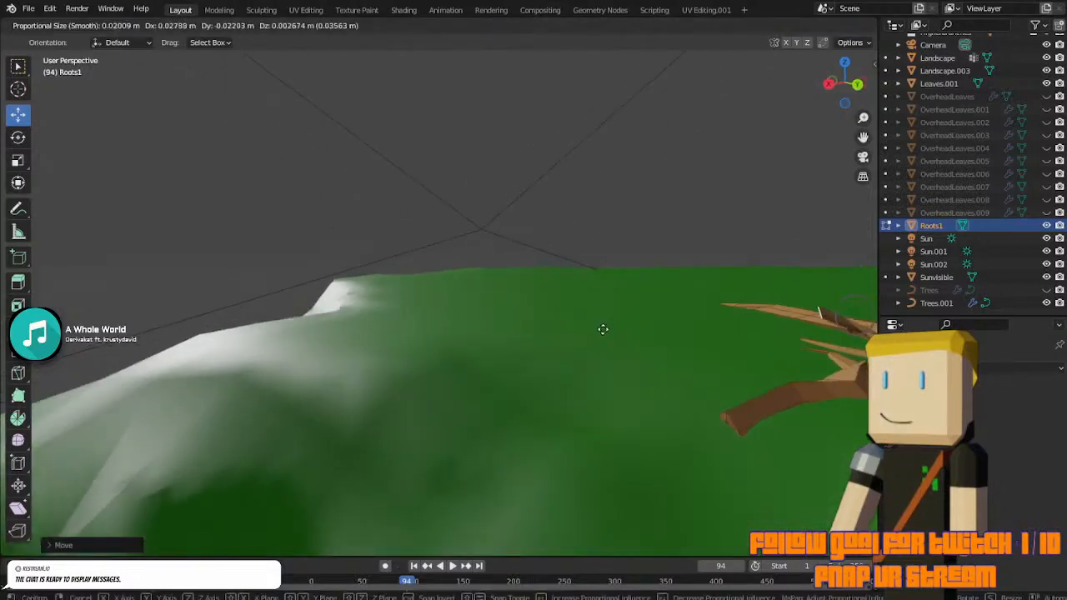
pyautogui.click(607, 331)
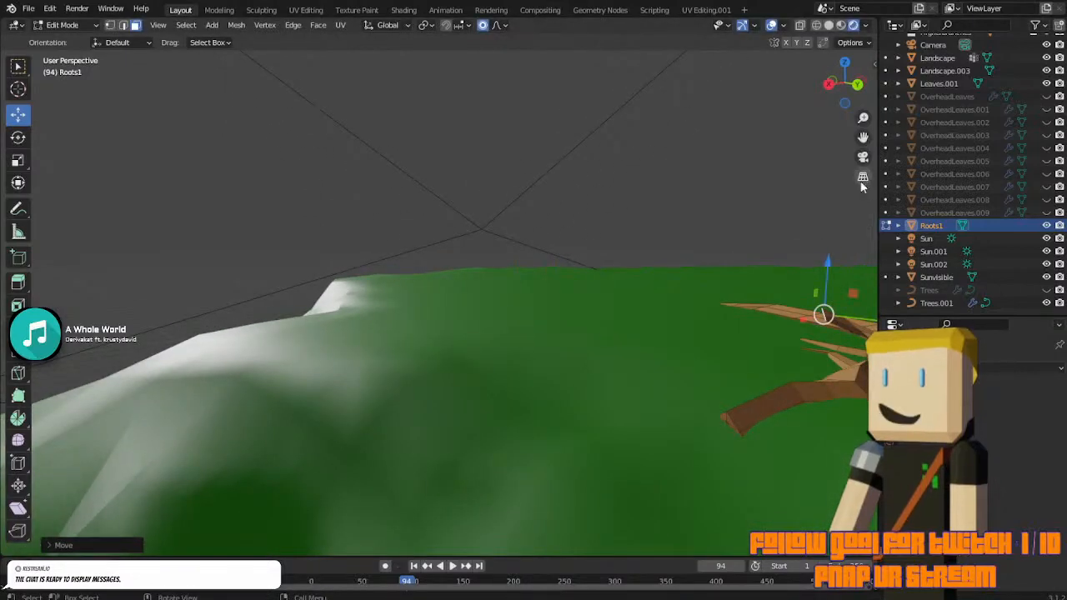
pyautogui.click(863, 157)
pyautogui.press('g')
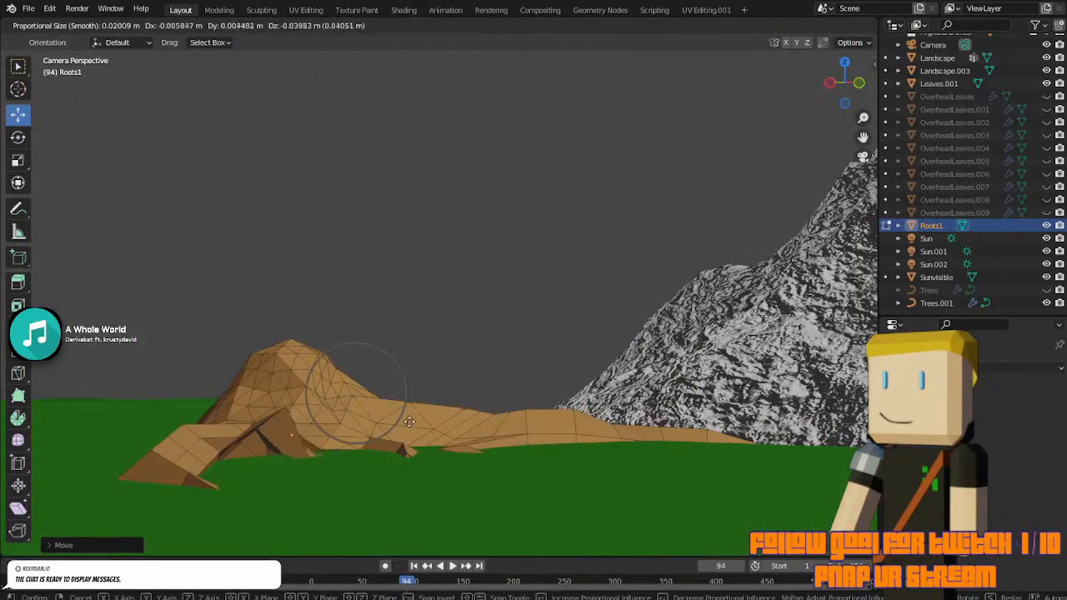
pyautogui.click(407, 344)
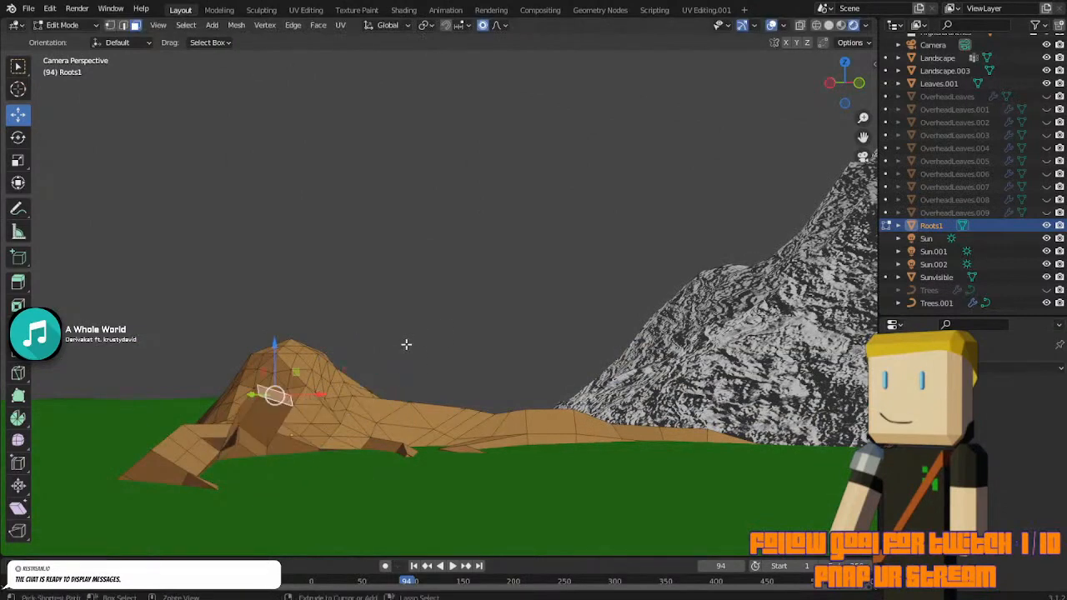
pyautogui.hotkey('ctrl', 'z')
# Move the new root end about 0.004 m and extrude it a further 0.033 m or so.
pyautogui.press('g')
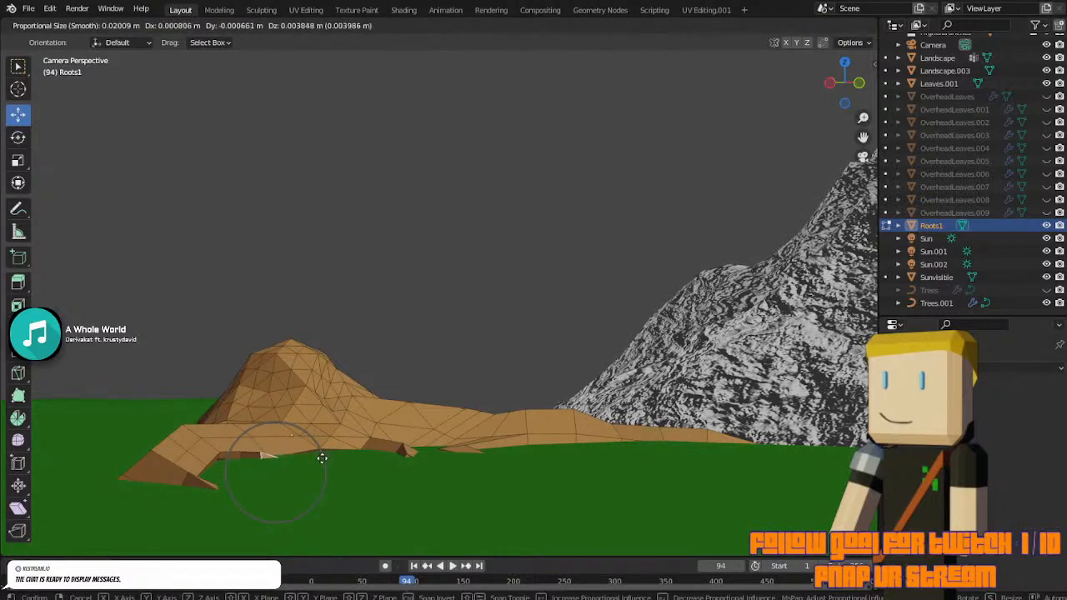
pyautogui.click(323, 459)
pyautogui.press('e')
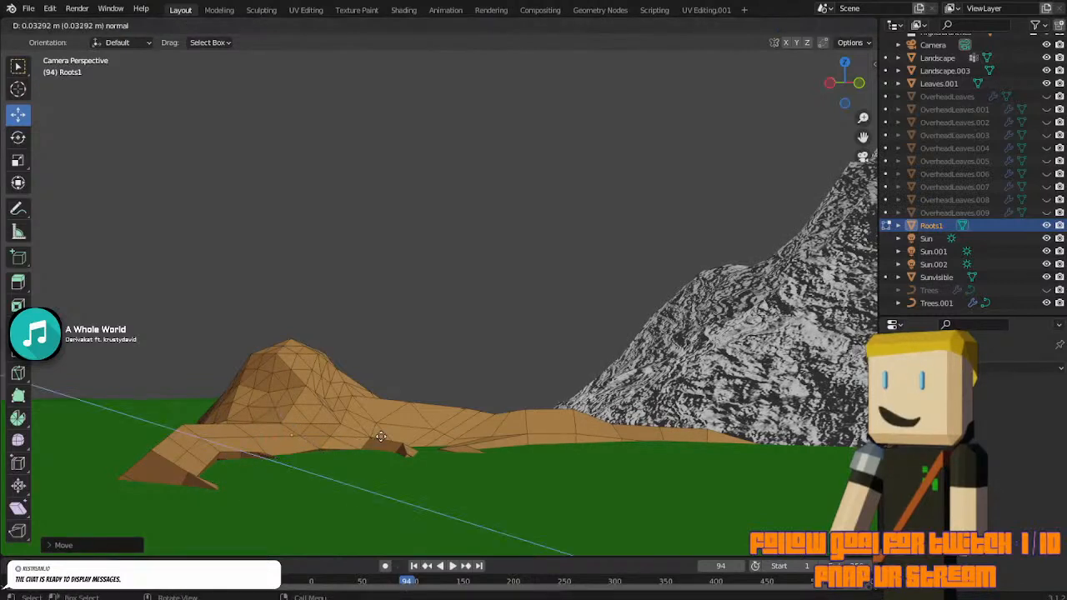
pyautogui.click(380, 435)
# Raise the newly extruded root tip slightly, scale it and move it about 0.0025 m more with proportional editing.
pyautogui.press('g')
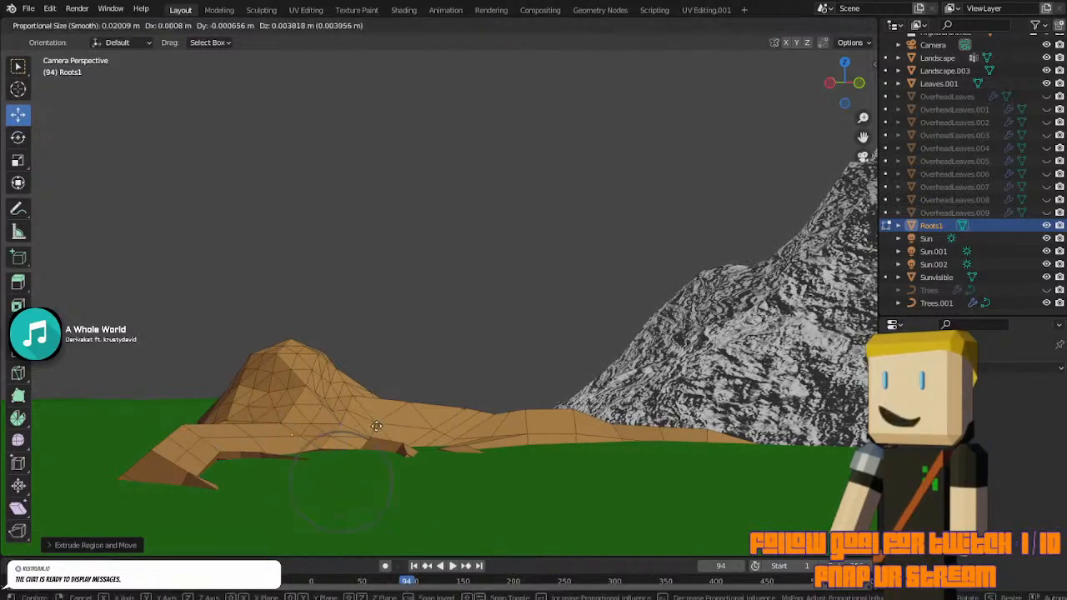
pyautogui.click(379, 423)
pyautogui.press('s')
pyautogui.click(420, 443)
pyautogui.press('g')
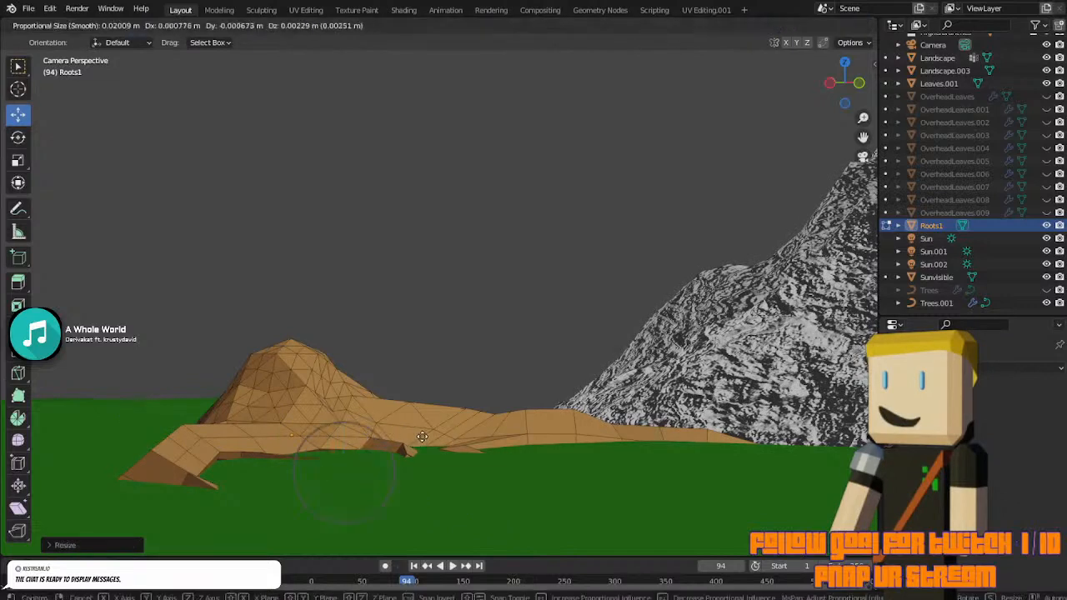
pyautogui.click(421, 438)
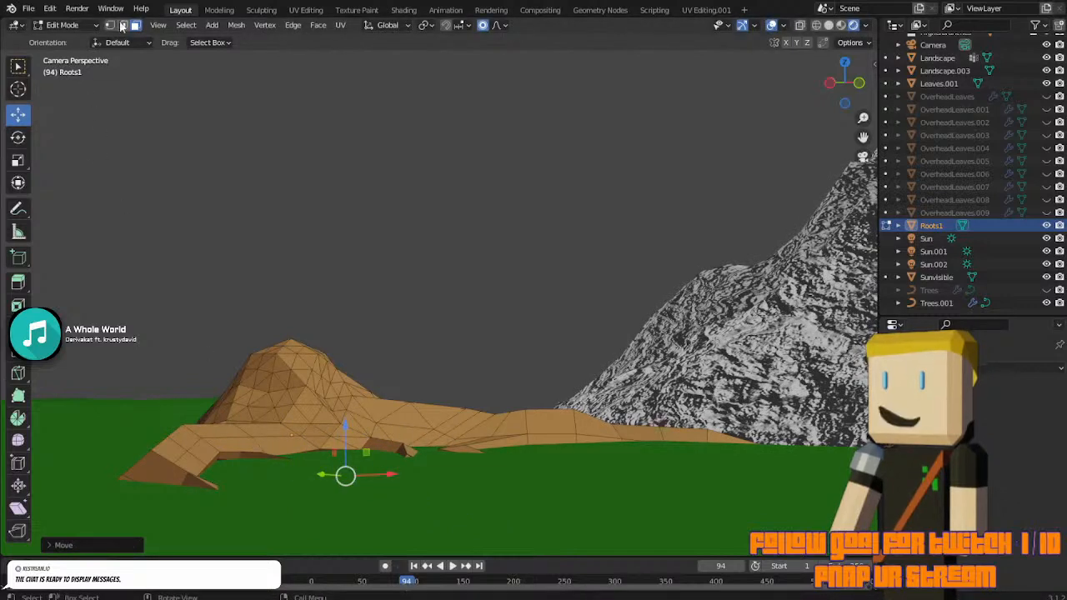
# In edge selection, shift the edge beneath the front root along the global Y axis with proportional editing.
pyautogui.press('2')
pyautogui.click(244, 461)
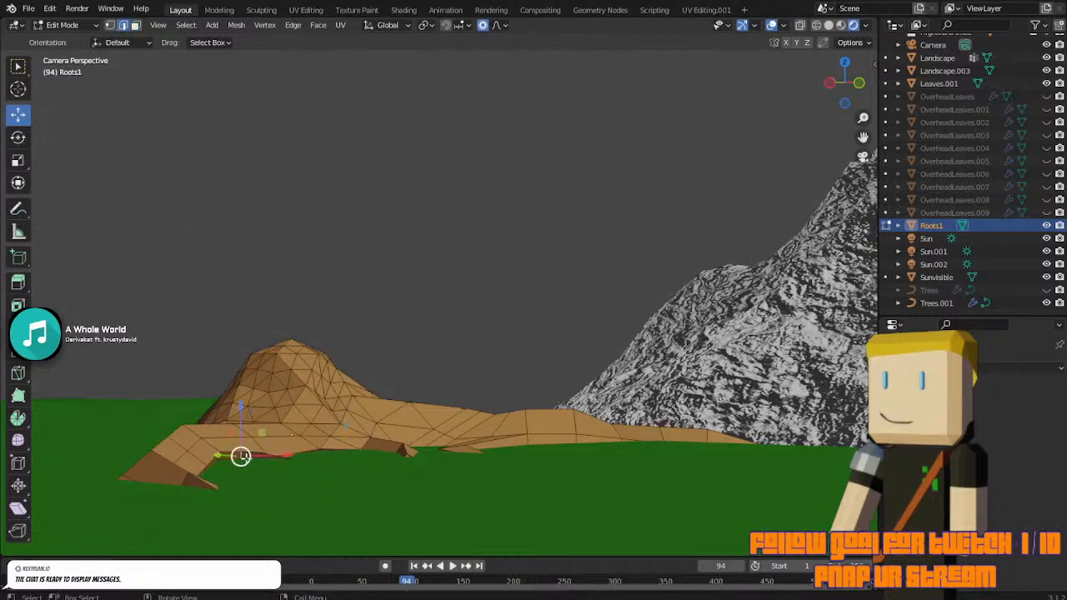
pyautogui.press('g')
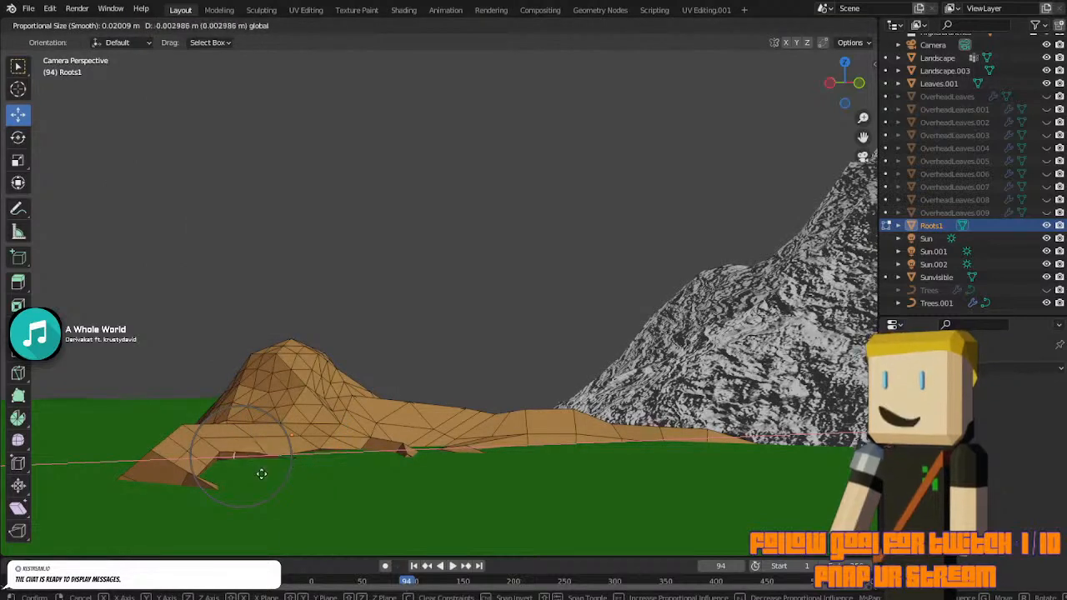
pyautogui.press('y')
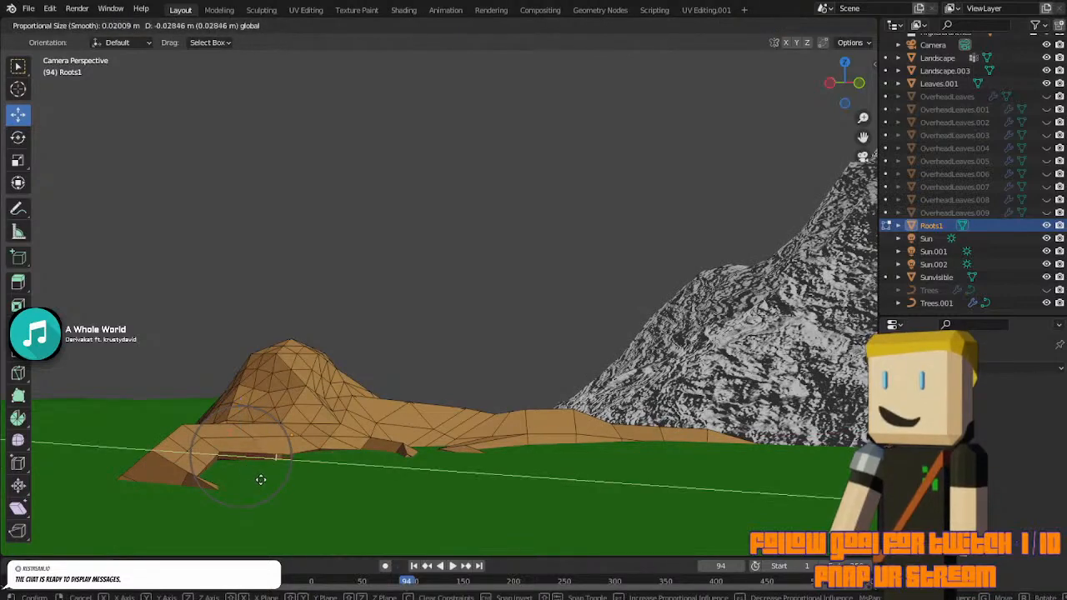
pyautogui.click(250, 478)
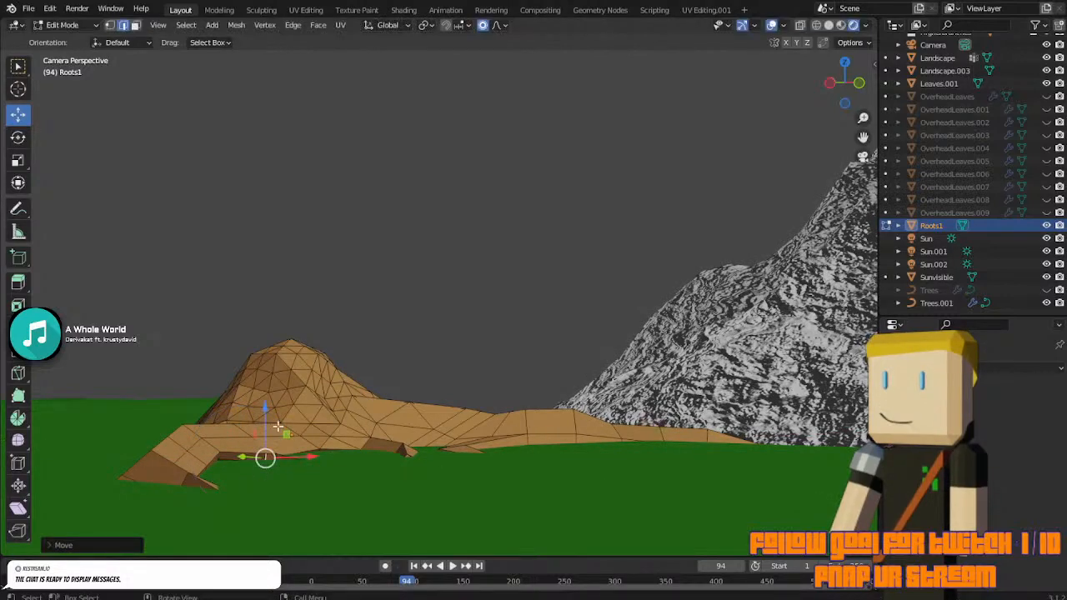
# Return to Object Mode, deselect Roots1 and examine the roots' overall shape from above and behind.
pyautogui.press('Tab')
pyautogui.click(406, 328)
pyautogui.moveTo(290, 347); pyautogui.dragTo(520, 426, button='middle')
pyautogui.scroll(-3, 520, 426)
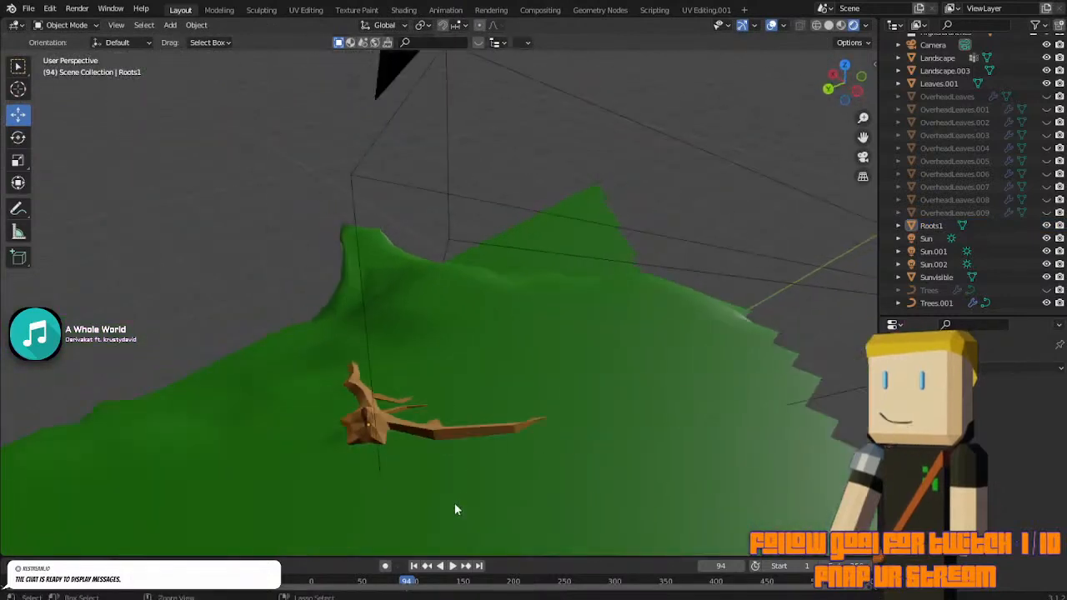
# Undo the mode change, the edge shift and the latest edits to the extruded root on Roots1.
pyautogui.hotkey('ctrl', 'z')
pyautogui.hotkey('ctrl', 'z')
pyautogui.hotkey('ctrl', 'z')
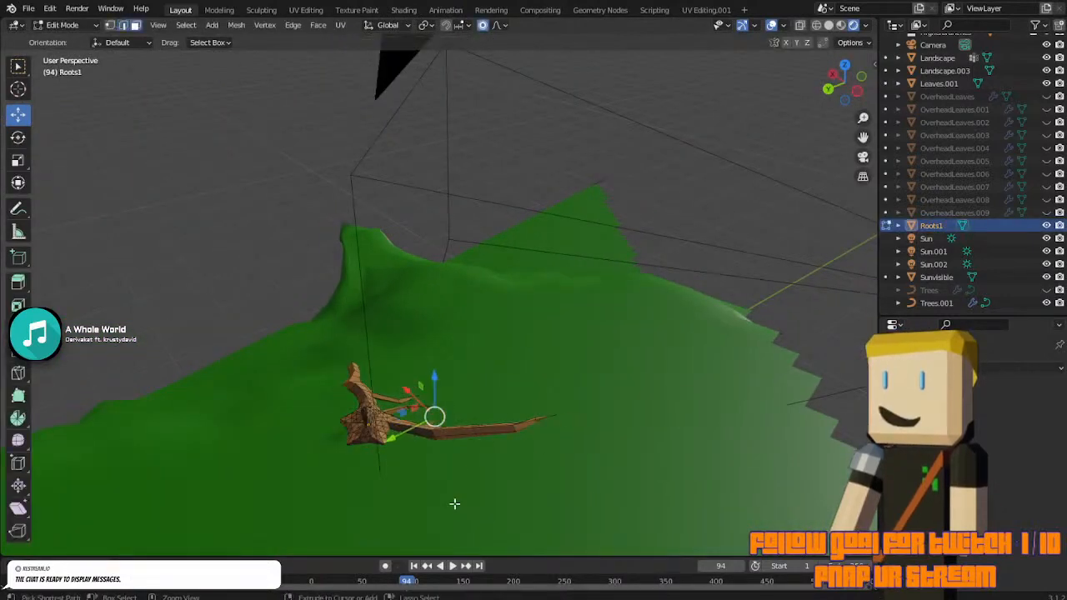
pyautogui.hotkey('ctrl', 'z')
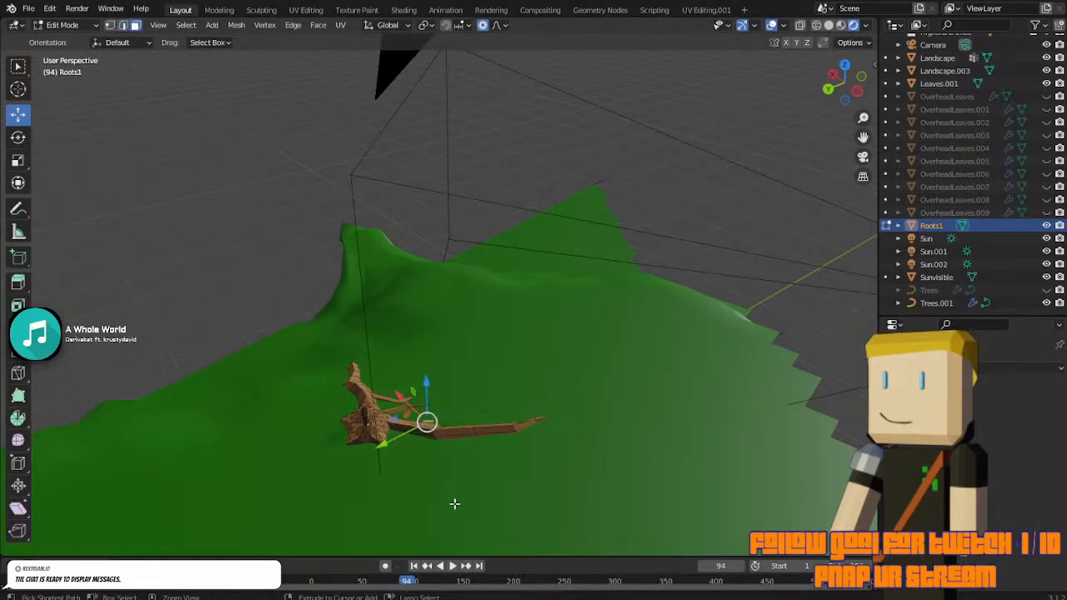
# From the camera view, extrude the face beneath the front root of Roots1, reposition the new tip slightly and scale it down.
pyautogui.press('KP_0')
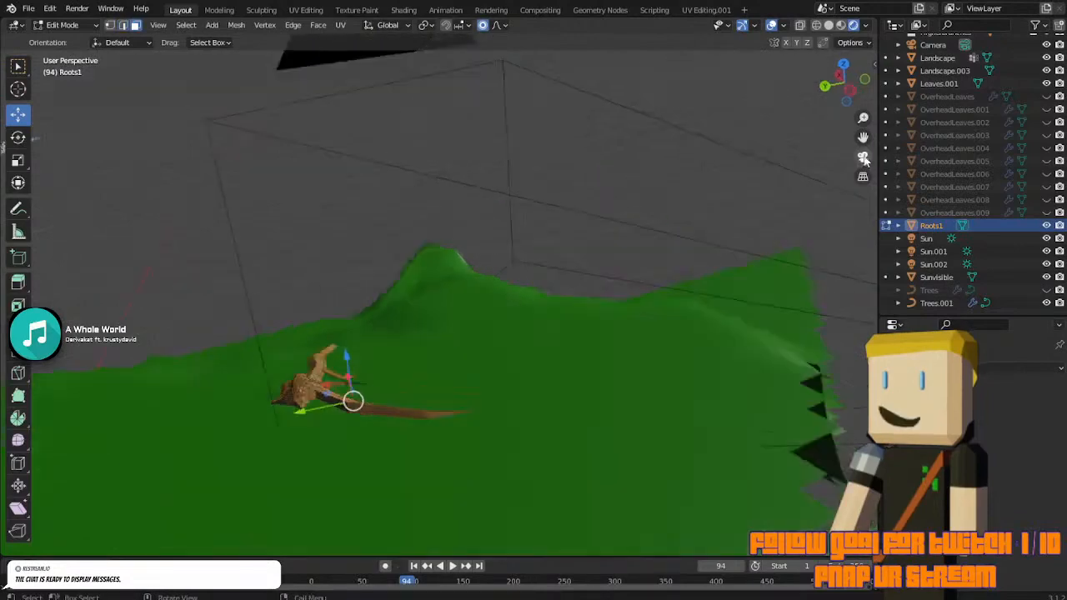
pyautogui.click(260, 455)
pyautogui.click(233, 455)
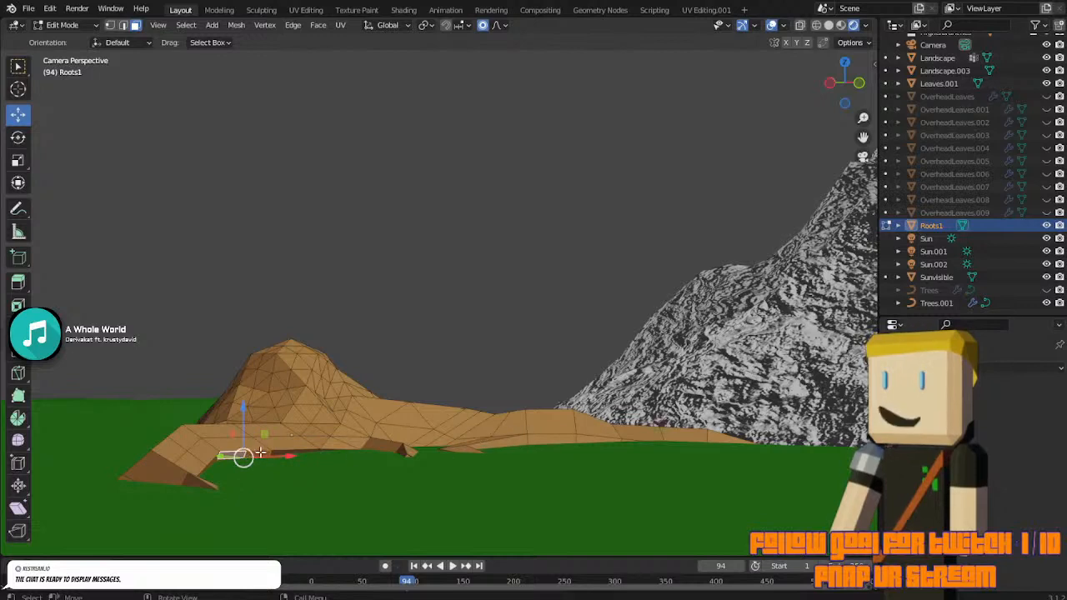
pyautogui.press('e')
pyautogui.click(303, 475)
pyautogui.press('g')
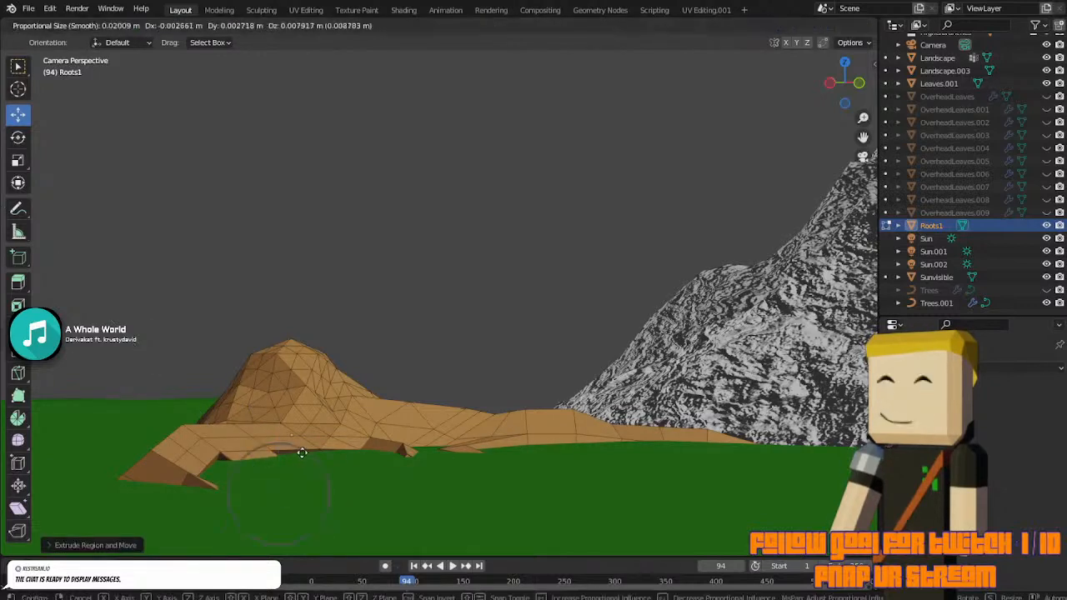
pyautogui.click(295, 437)
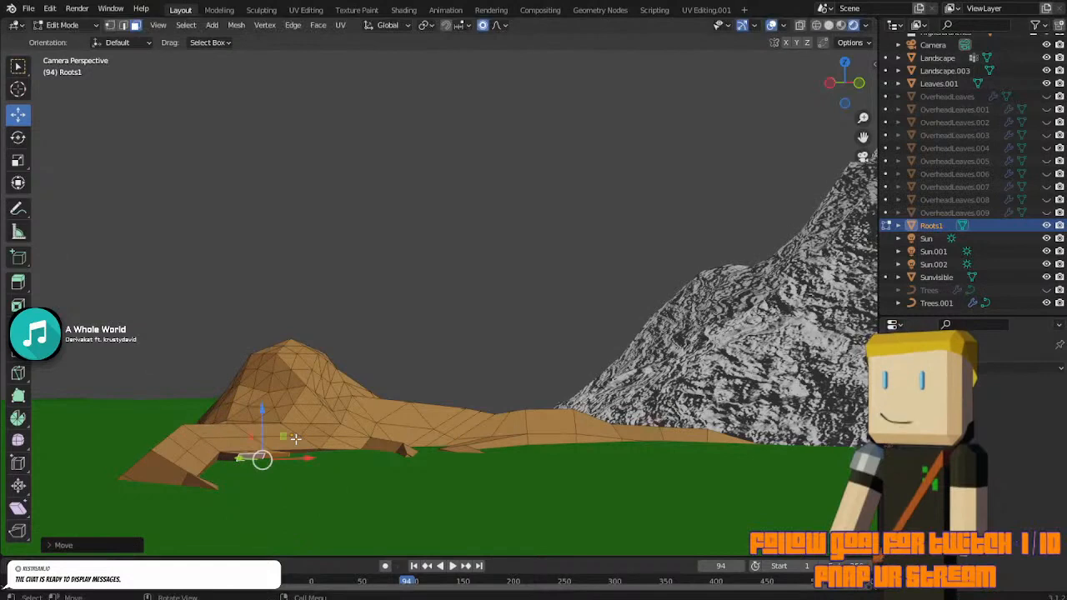
pyautogui.press('s')
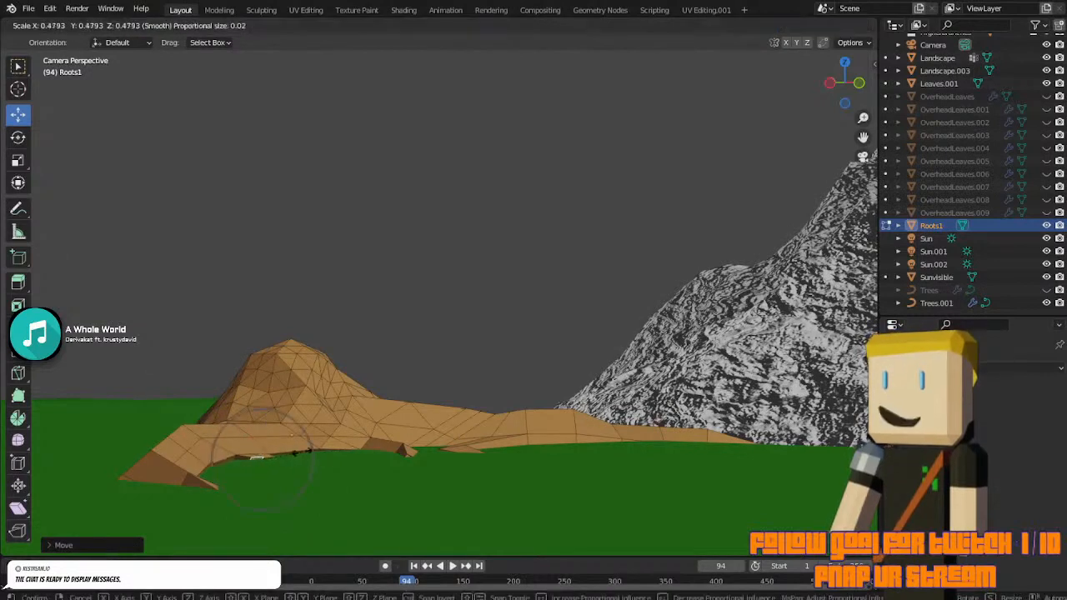
pyautogui.click(258, 457)
# Extrude a second segment about 0.018 m from the root tip, raising, shrinking and shifting its end with proportional editing.
pyautogui.press('e')
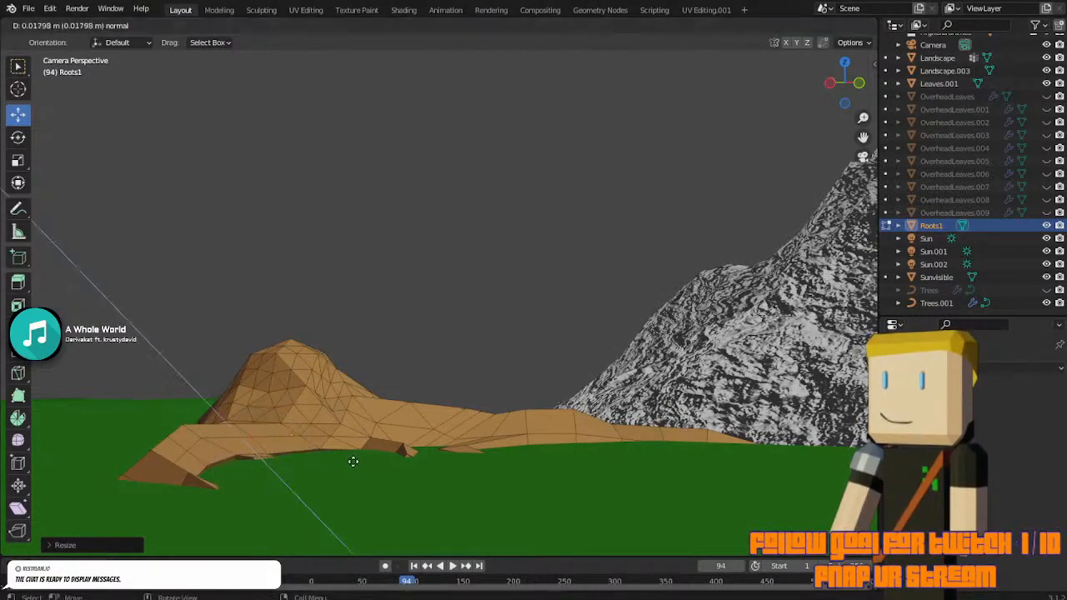
pyautogui.click(352, 462)
pyautogui.press('g')
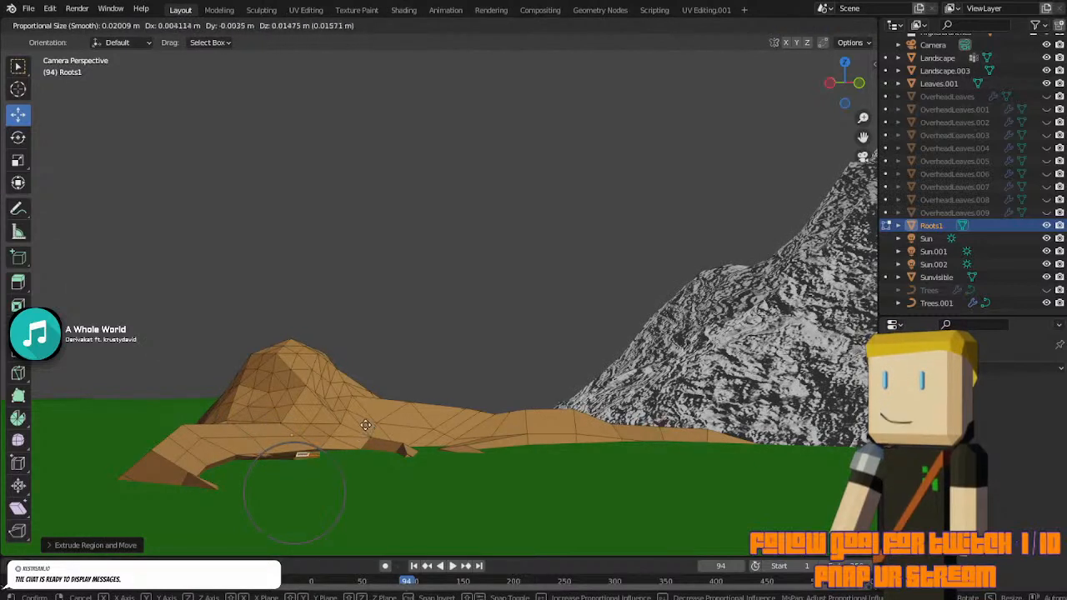
pyautogui.click(366, 425)
pyautogui.press('s')
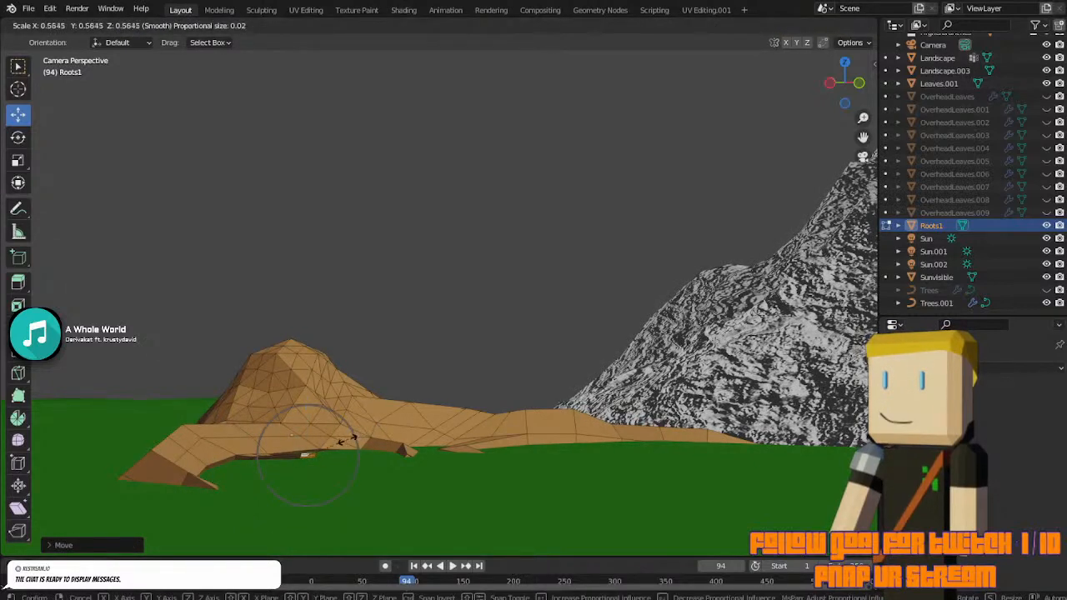
pyautogui.click(342, 442)
pyautogui.press('g')
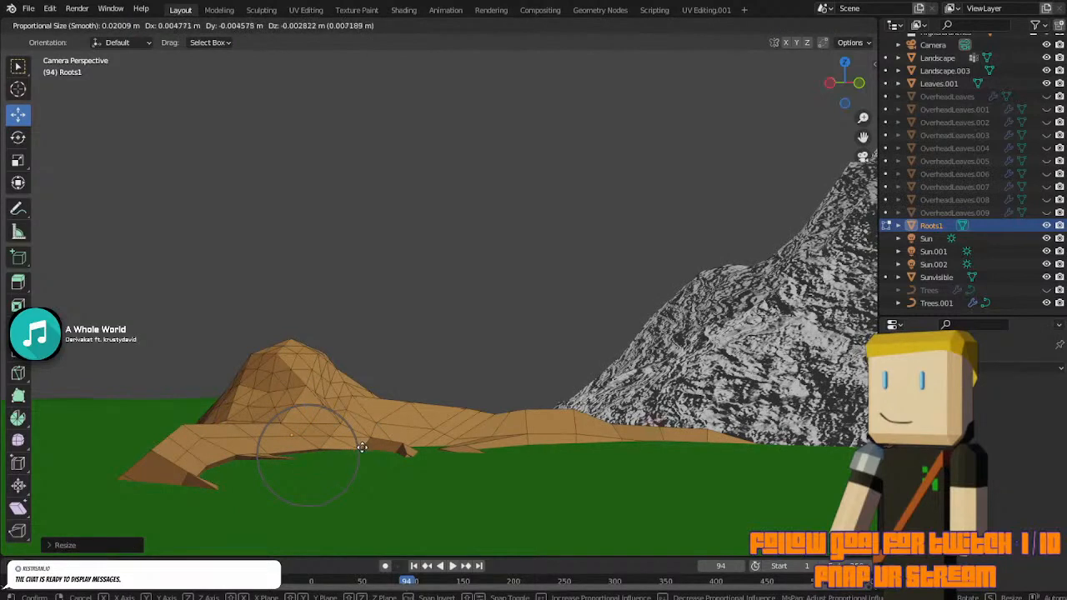
pyautogui.click(361, 450)
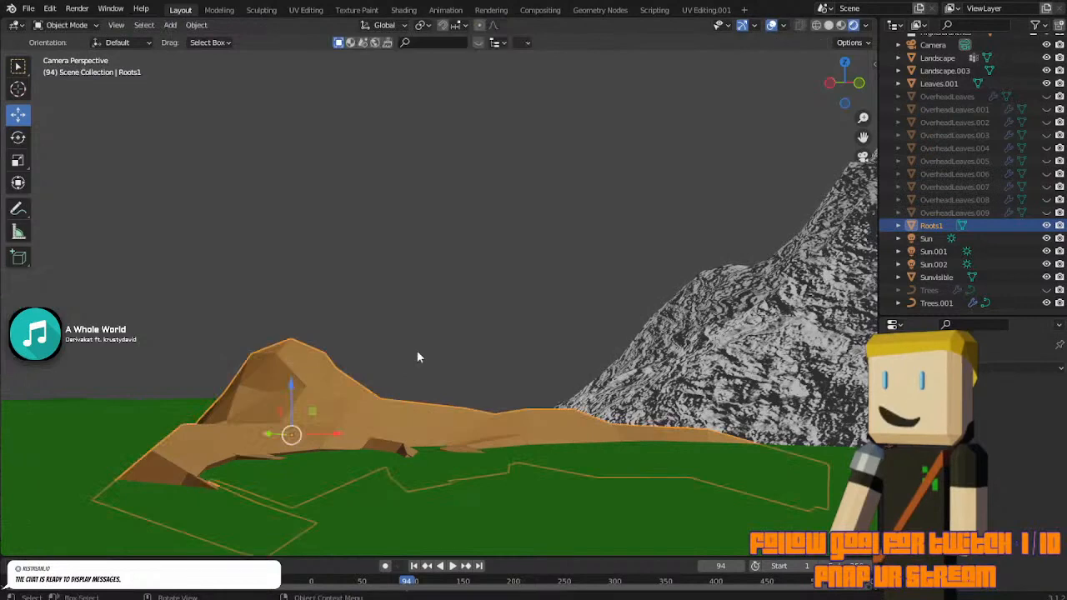
# Check the root in Object Mode, and nudge its tip face slightly with proportional editing.
pyautogui.press('Tab')
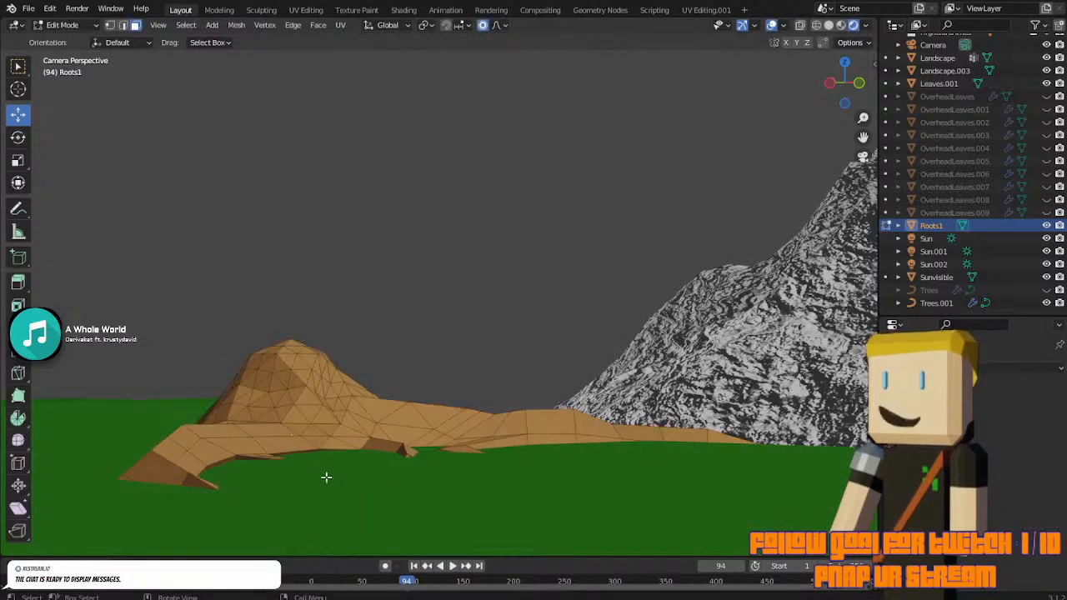
pyautogui.press('Tab')
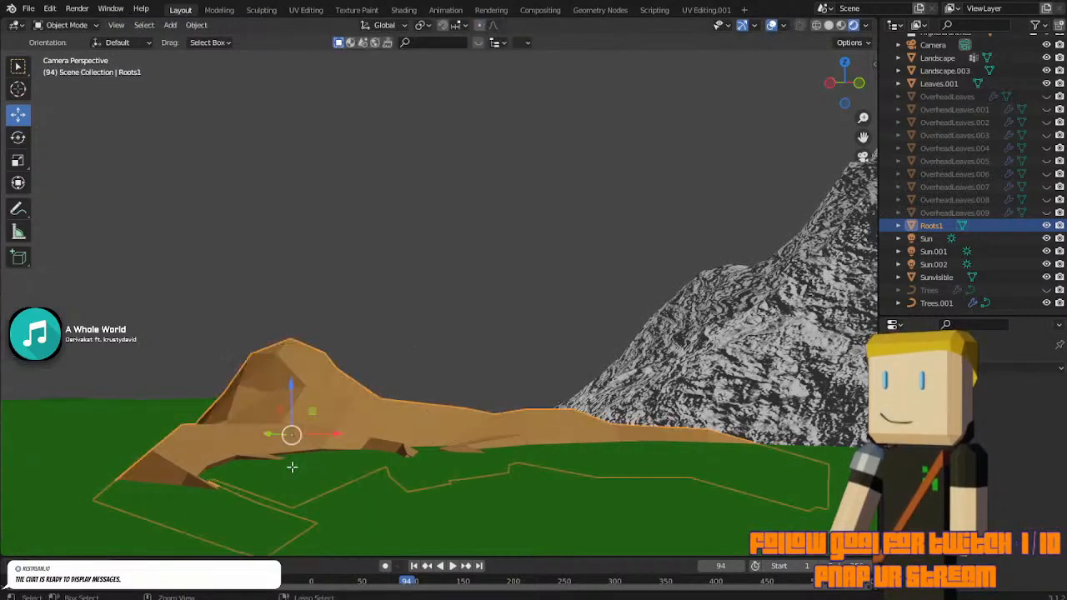
pyautogui.press('Tab')
pyautogui.click(305, 456)
pyautogui.press('g')
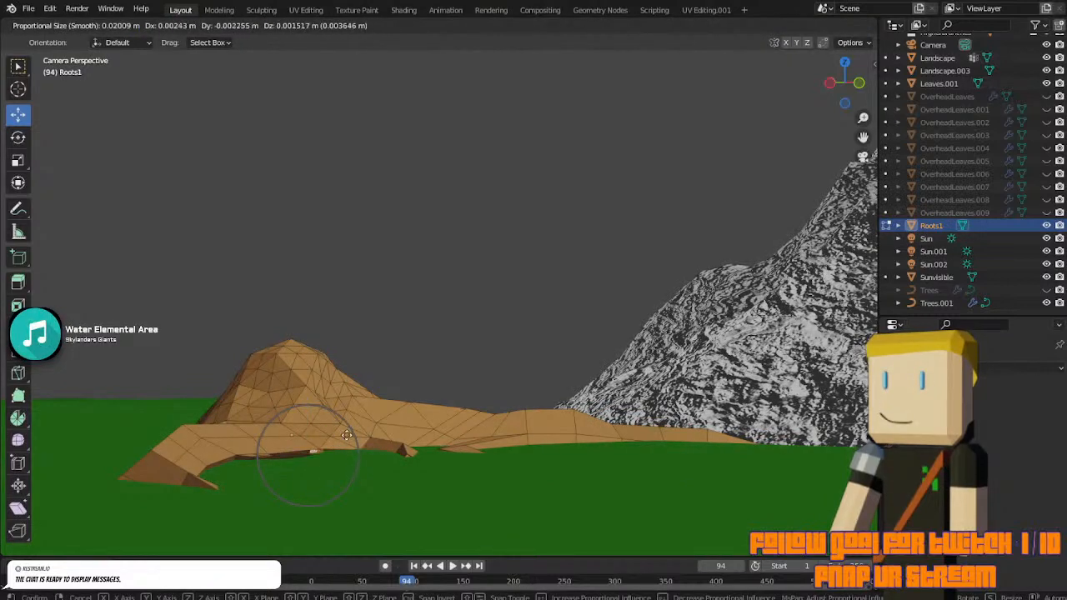
pyautogui.click(333, 442)
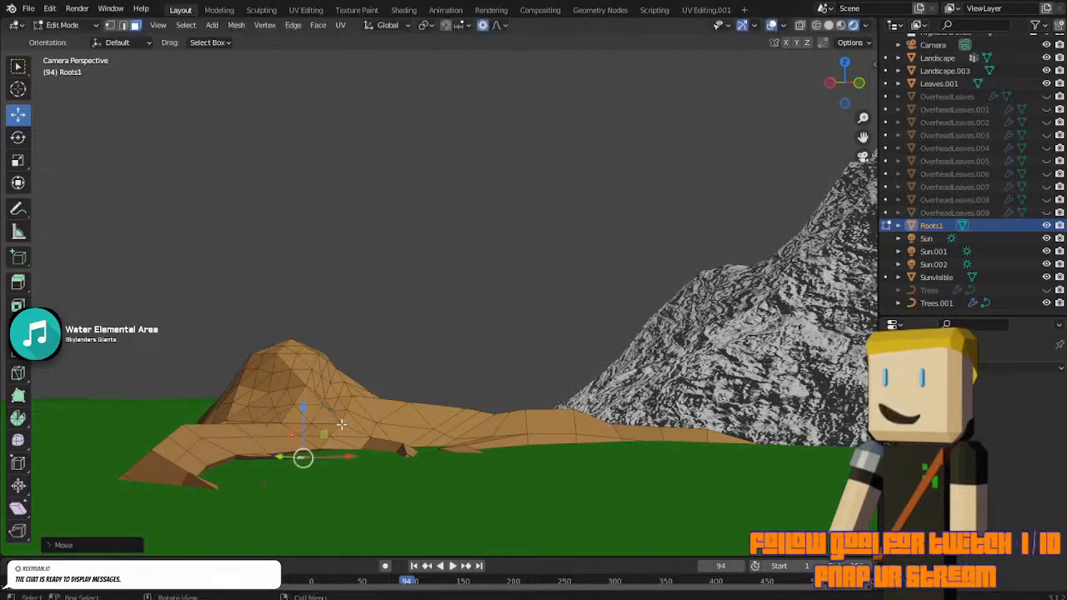
# Try to extrude another segment from the root tip, check it in Object Mode from the camera view, and try moving it.
pyautogui.press('e')
pyautogui.click(387, 459)
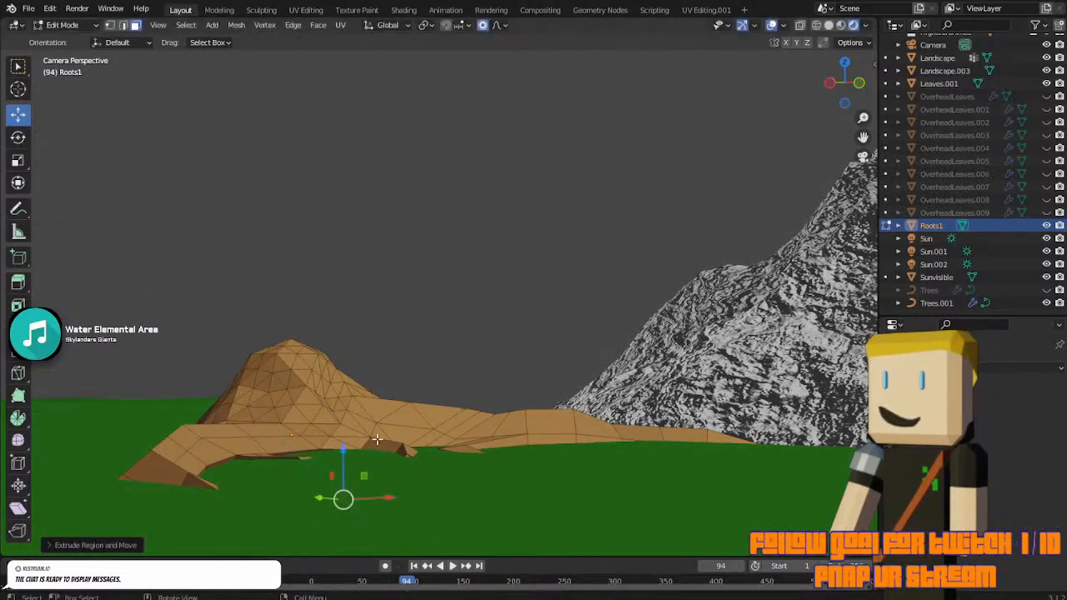
pyautogui.press('Tab')
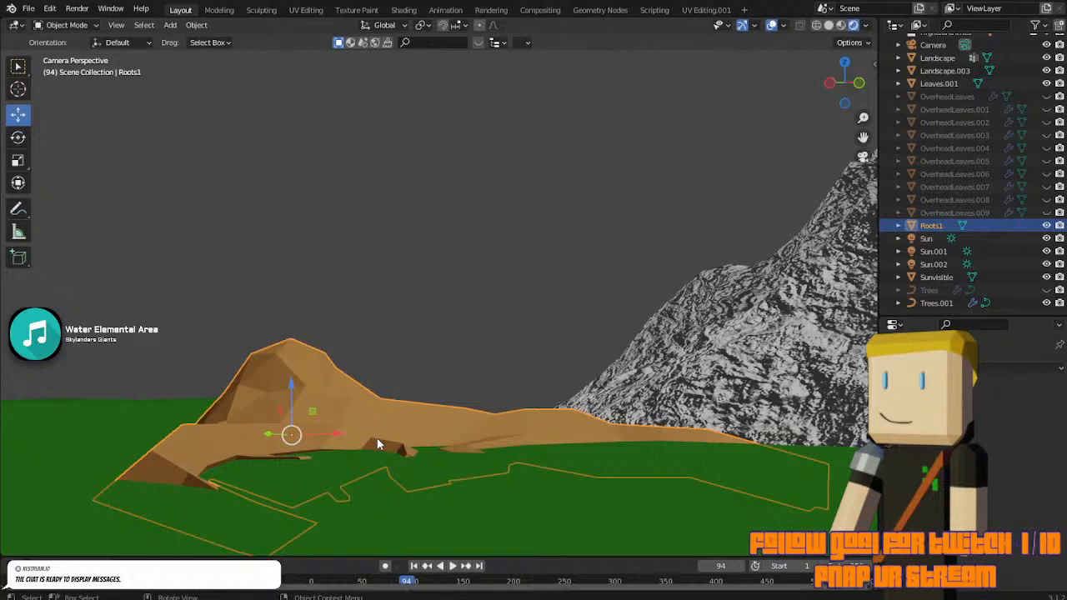
pyautogui.press('Tab')
pyautogui.press('Tab')
pyautogui.click(437, 320)
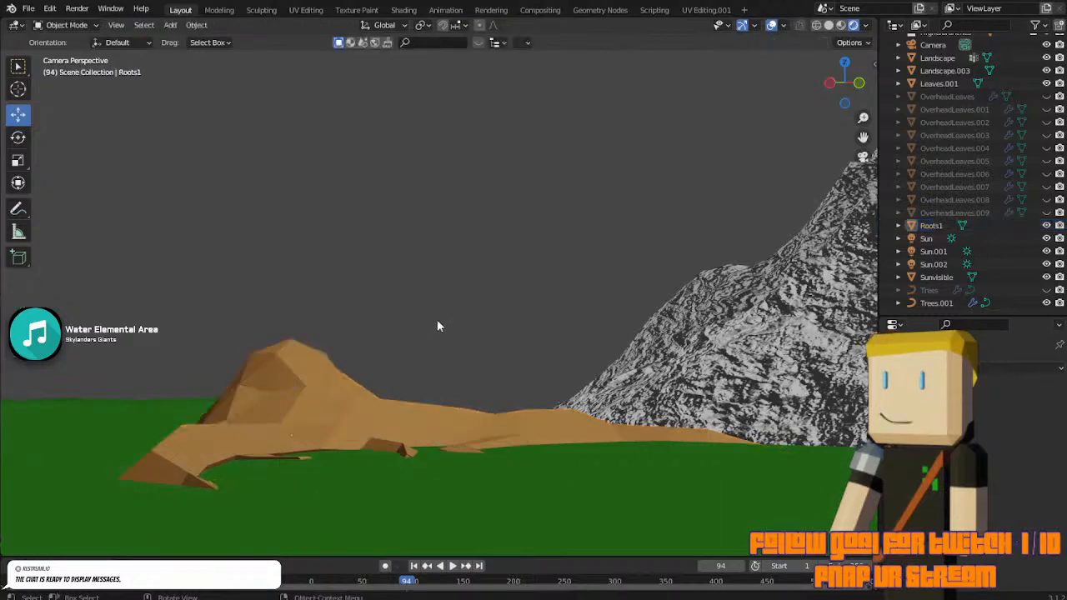
pyautogui.scroll(-2, 439, 323)
pyautogui.scroll(2, 442, 334)
pyautogui.press('Tab')
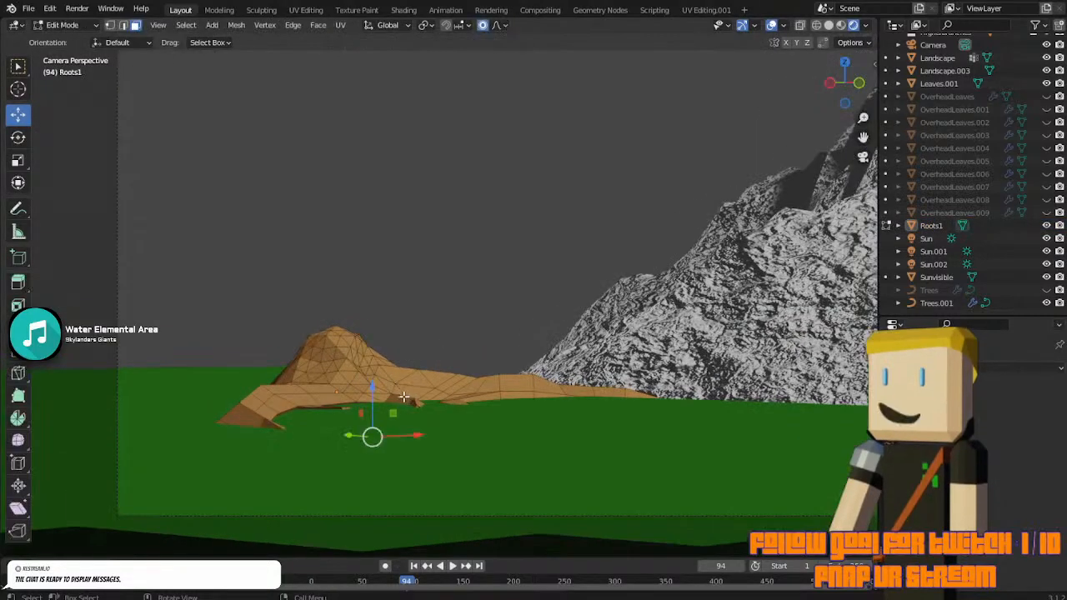
pyautogui.press('g')
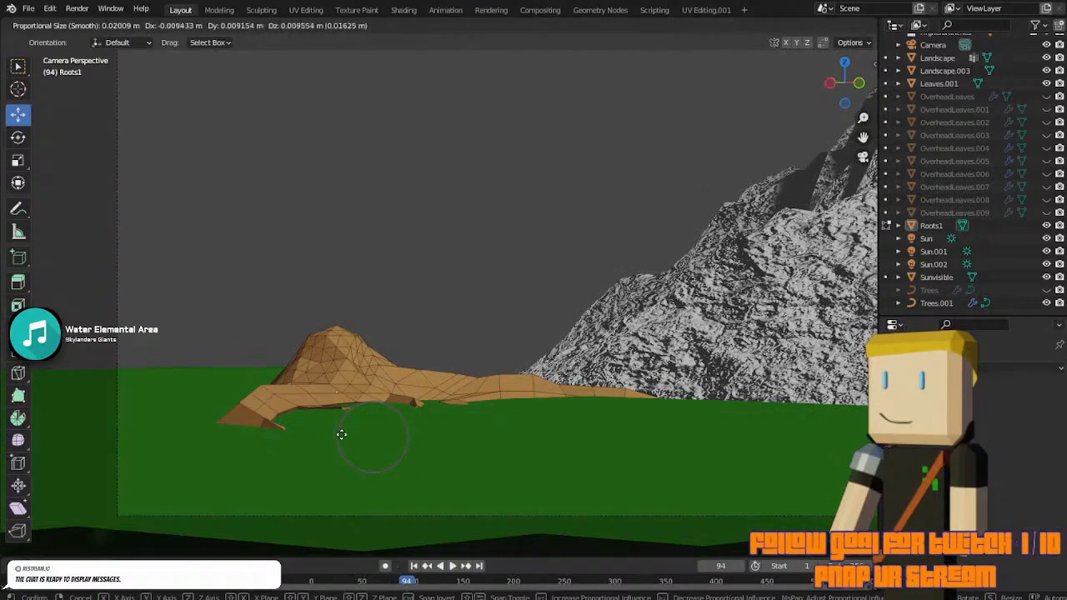
pyautogui.click(326, 412)
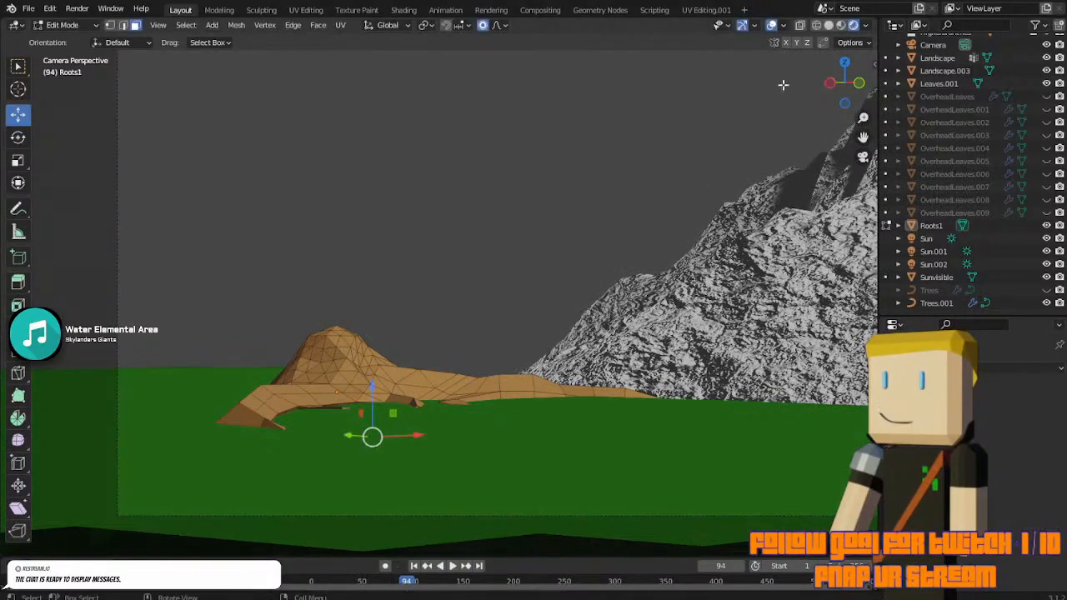
# Undo the deselection of Roots1 and the last extrusion of the small root's tip while viewing it closely from above.
pyautogui.click(845, 61)
pyautogui.scroll(3, 399, 251)
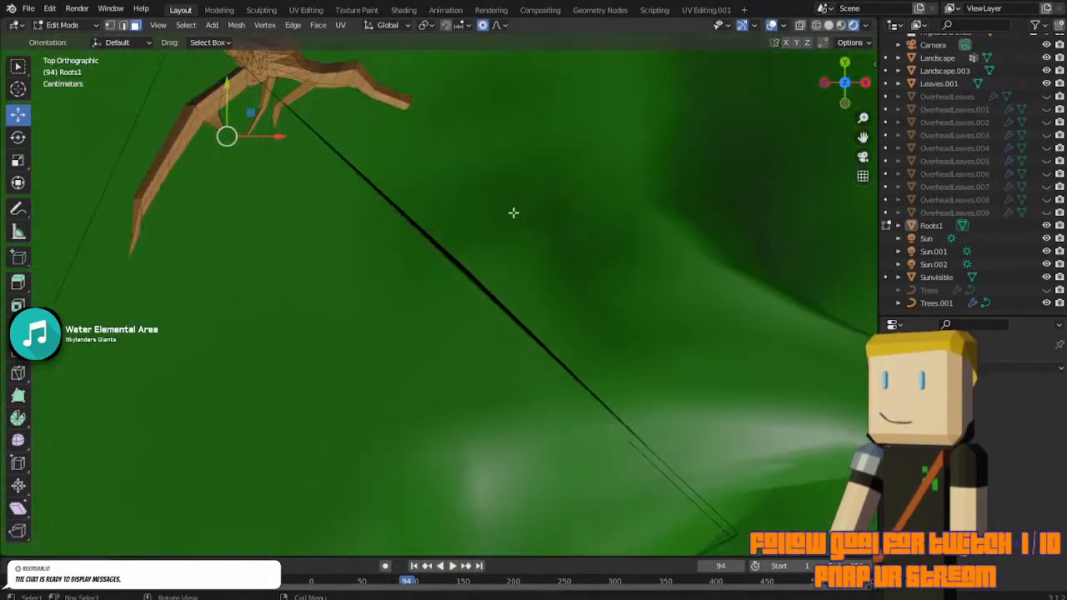
pyautogui.scroll(3, 513, 213)
pyautogui.moveTo(863, 137); pyautogui.dragTo(1066, 427)
pyautogui.scroll(3, 864, 137)
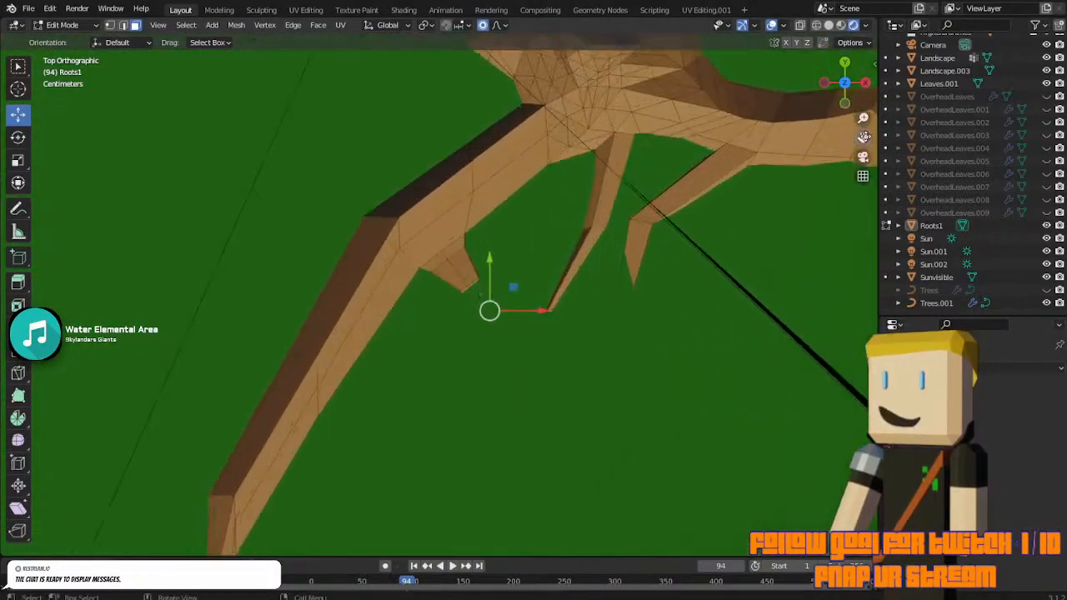
pyautogui.scroll(2, 865, 138)
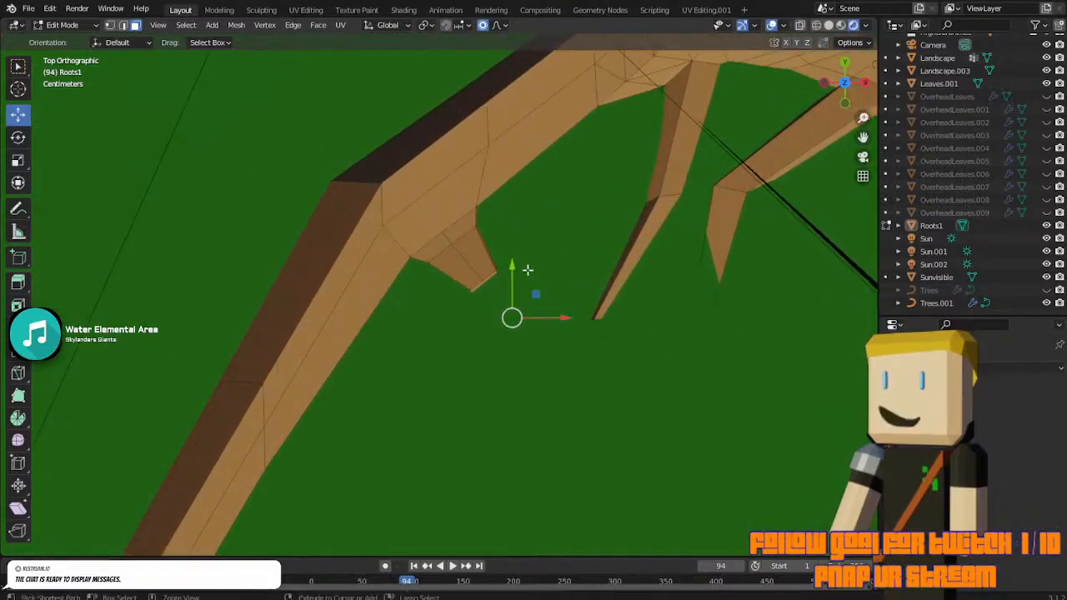
pyautogui.press('Tab')
pyautogui.press('Tab')
pyautogui.press('Tab')
pyautogui.press('Tab')
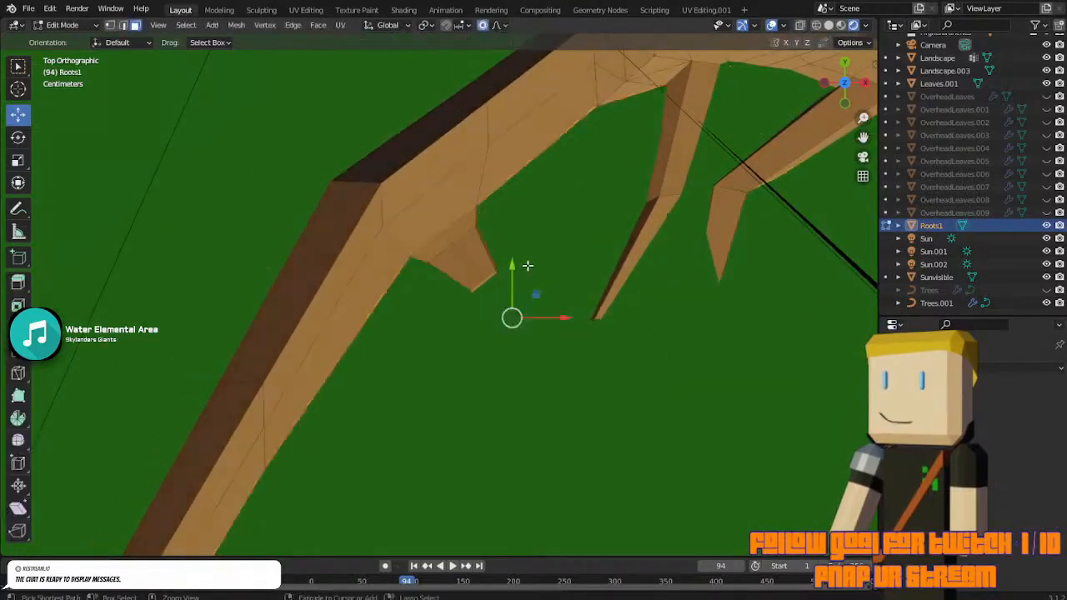
pyautogui.click(527, 267)
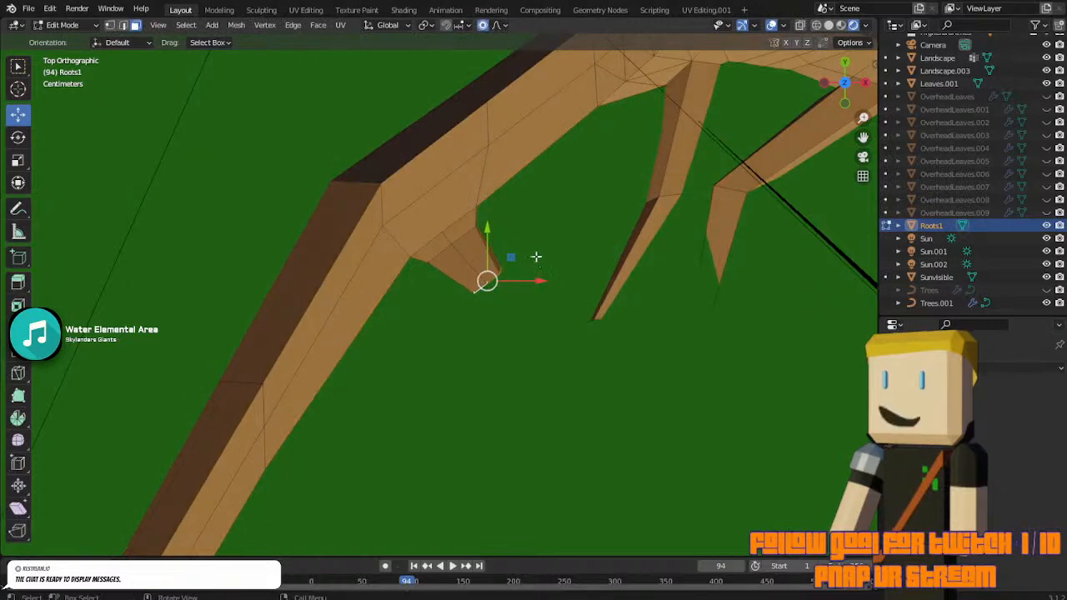
# Rotate and move the small root's tip face in the top view, and extrude it about 0.024 m.
pyautogui.press('r')
pyautogui.click(554, 264)
pyautogui.press('g')
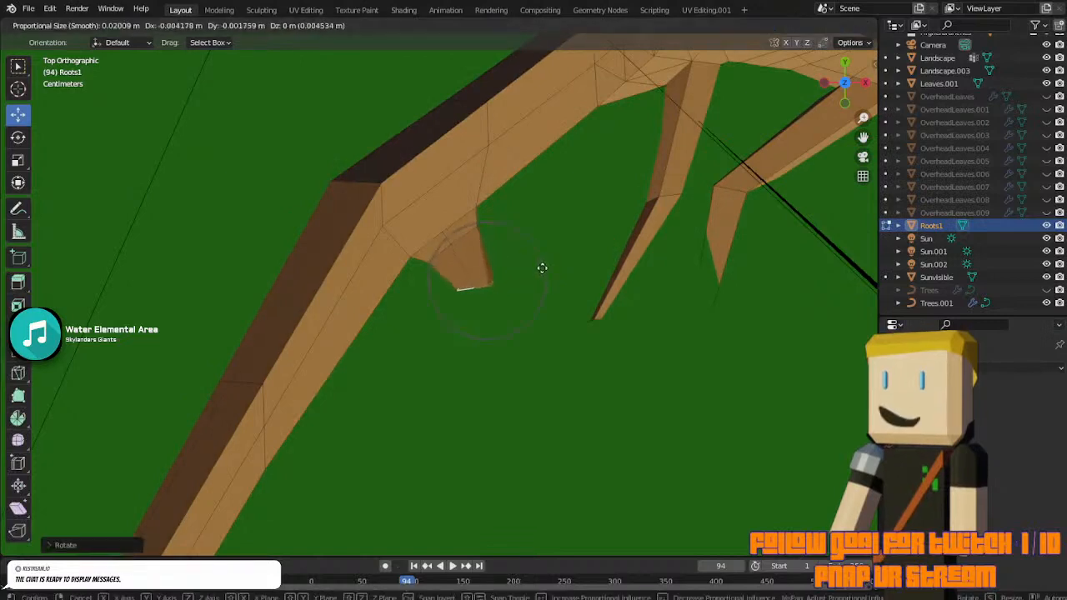
pyautogui.click(533, 278)
pyautogui.press('e')
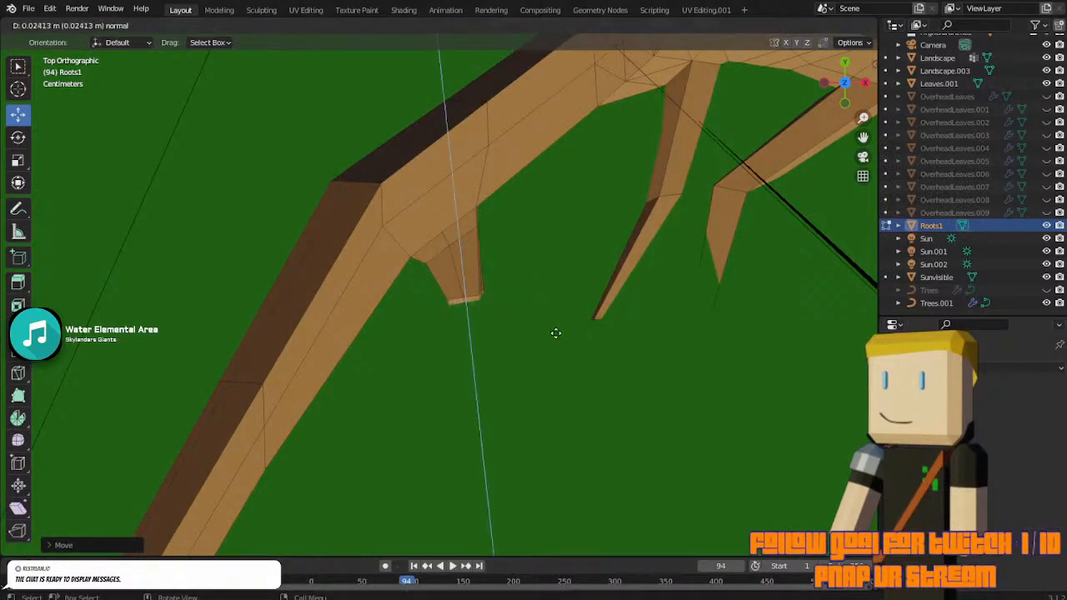
pyautogui.click(556, 333)
pyautogui.press('e')
pyautogui.rightClick(562, 319)
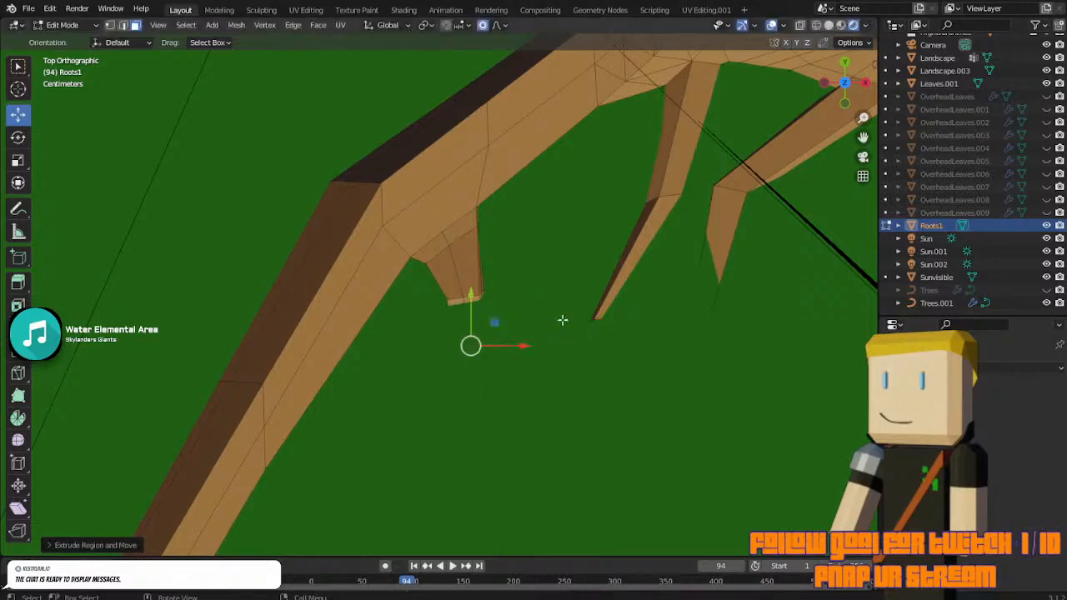
pyautogui.hotkey('ctrl', 'z')
# Raise the new tip along Z in the camera view, and from above rotate it about -51.5° and shift it towards the neighbouring root.
pyautogui.press('KP_0')
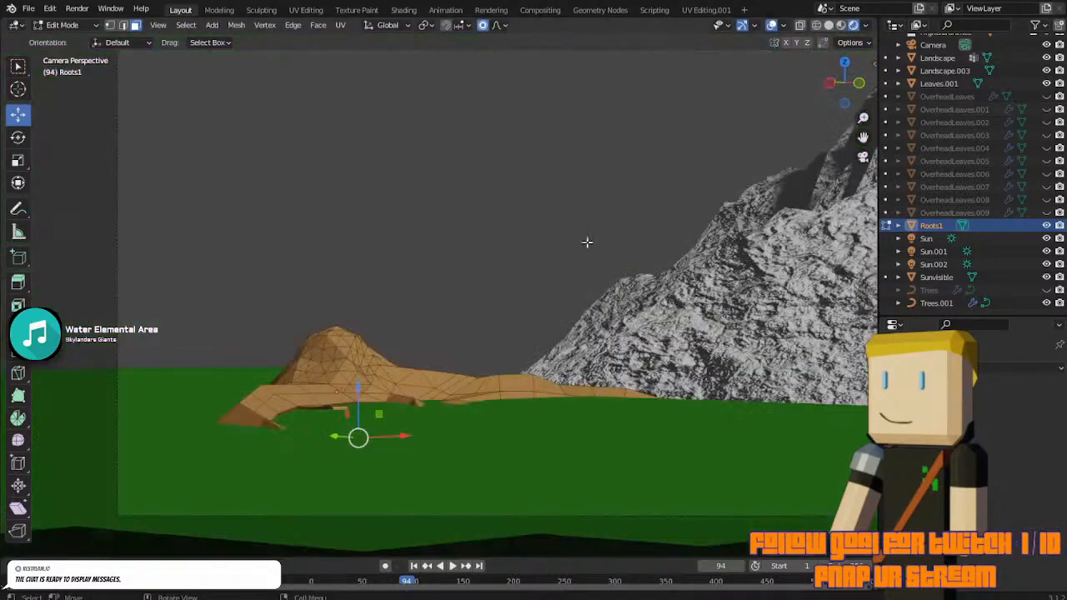
pyautogui.moveTo(357, 389); pyautogui.dragTo(357, 357)
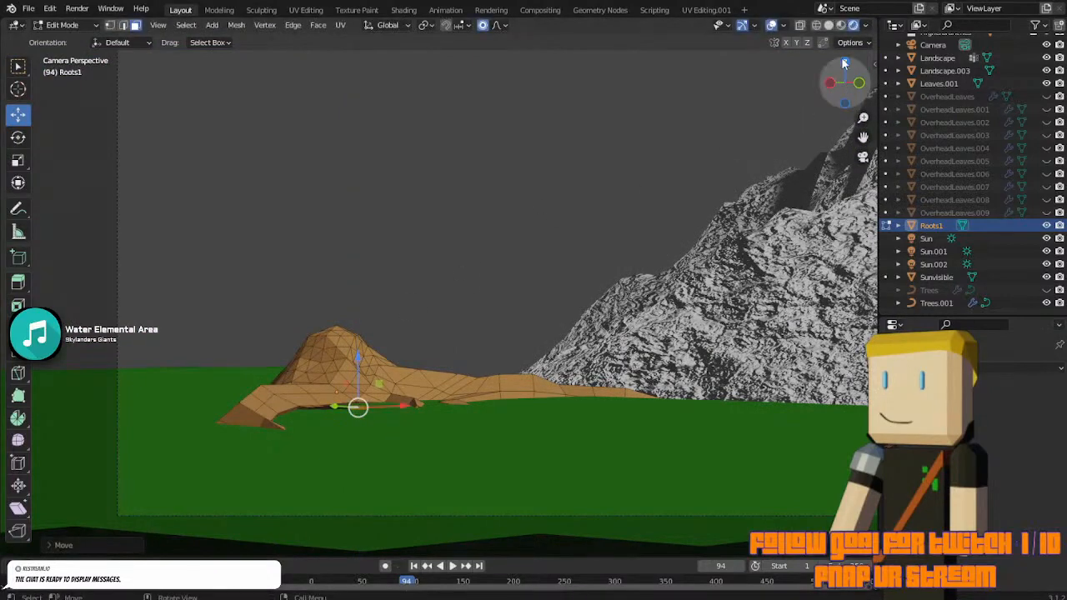
pyautogui.click(844, 62)
pyautogui.press('r')
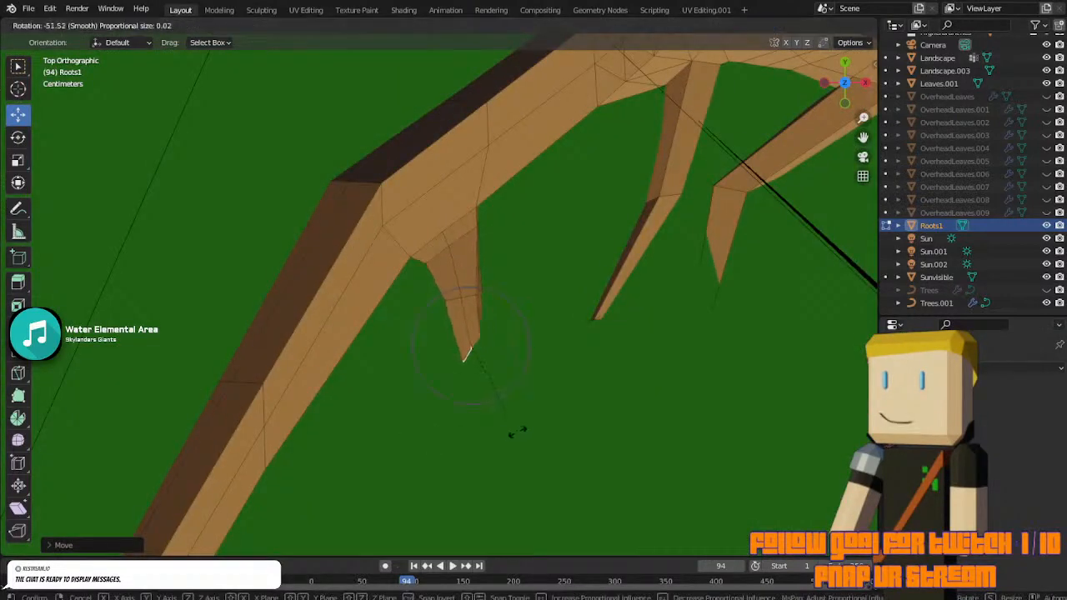
pyautogui.click(512, 432)
pyautogui.press('g')
pyautogui.click(552, 413)
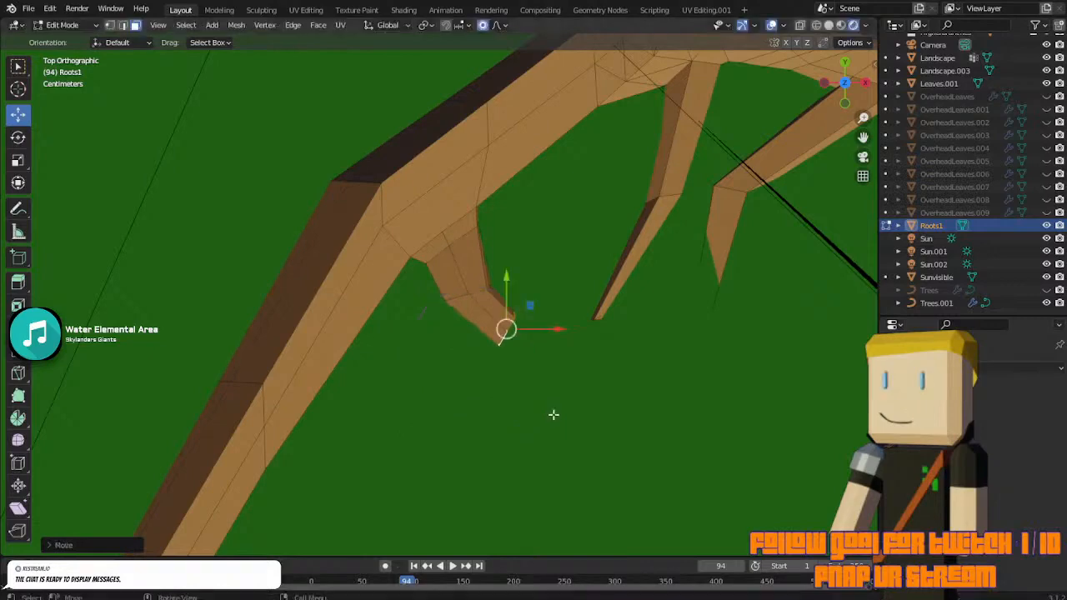
# Extrude another segment from the small root's tip, and raise its end about 0.02 m in the camera view with proportional editing.
pyautogui.press('g')
pyautogui.press('z')
pyautogui.press('z')
pyautogui.click(606, 406)
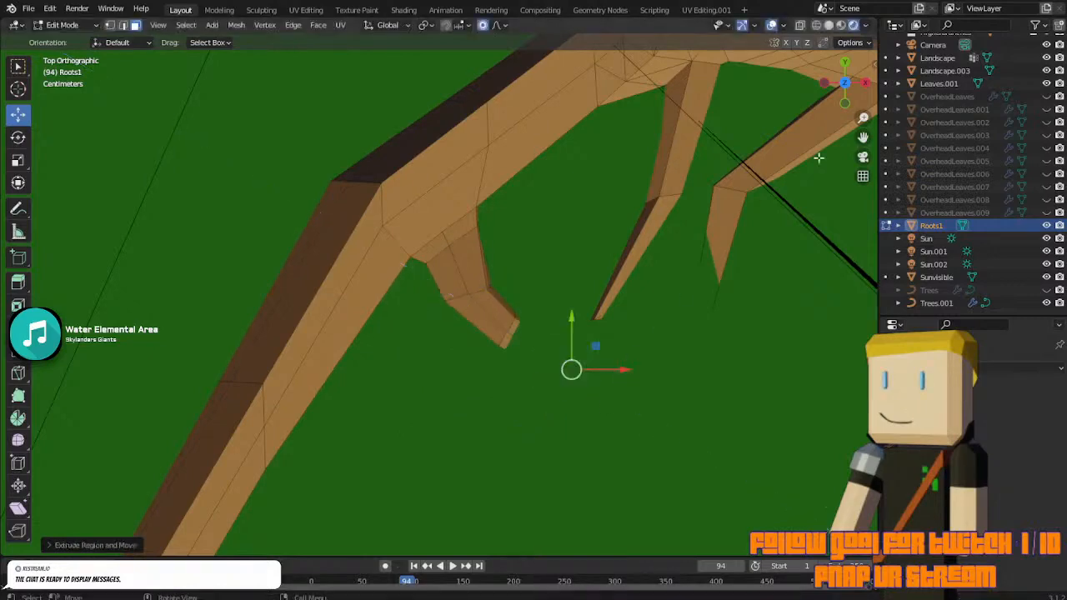
pyautogui.press('KP_0')
pyautogui.press('g')
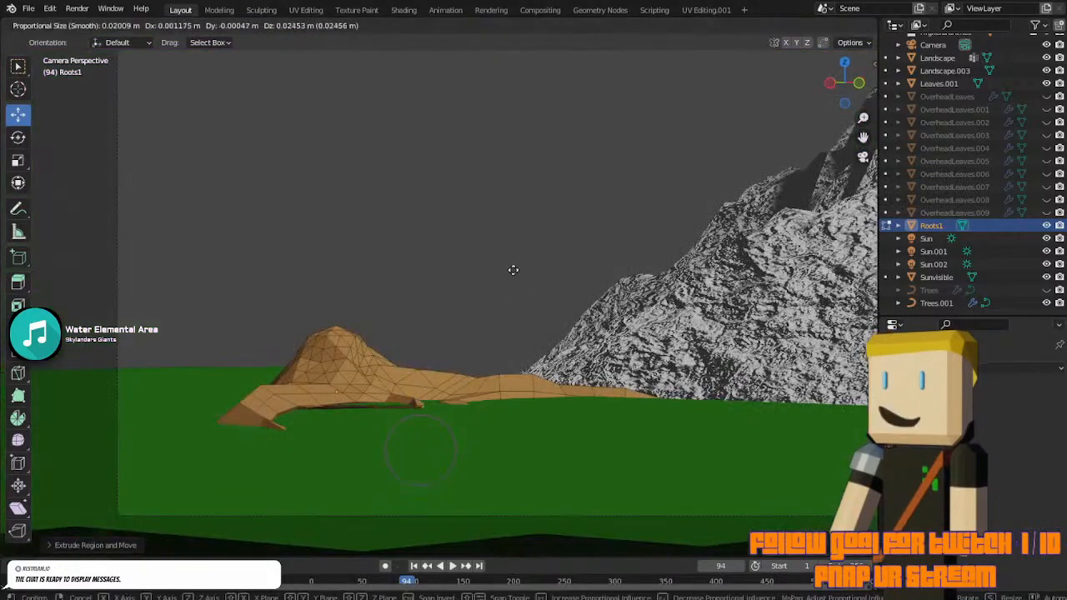
pyautogui.click(508, 277)
pyautogui.scroll(3, 431, 286)
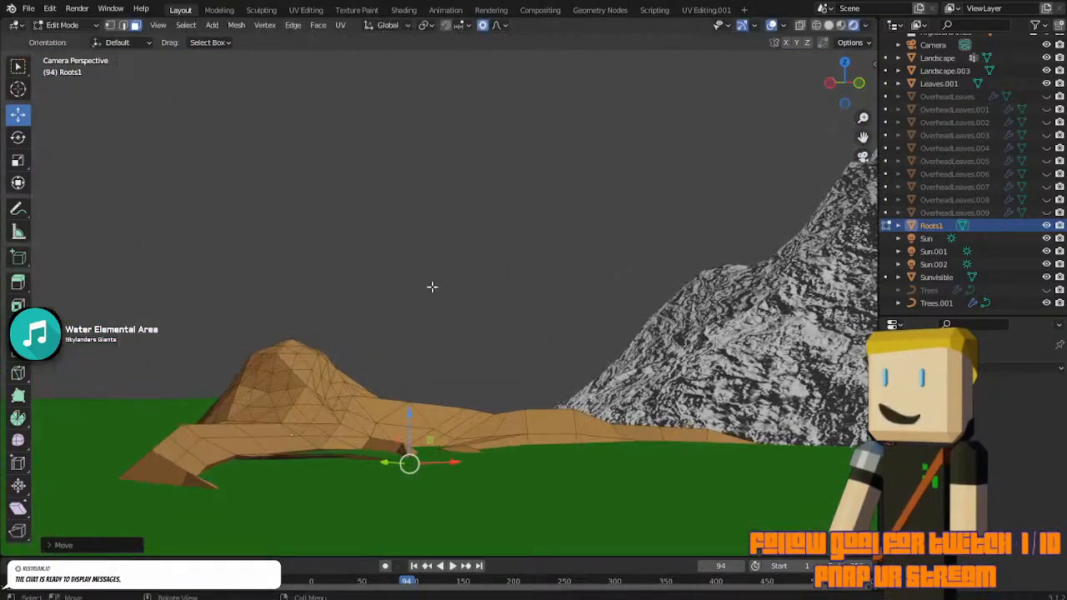
# From the top view in wireframe display, select the faces of the small root's curved outer section.
pyautogui.moveTo(345, 427); pyautogui.dragTo(506, 492, button='middle')
pyautogui.click(846, 68)
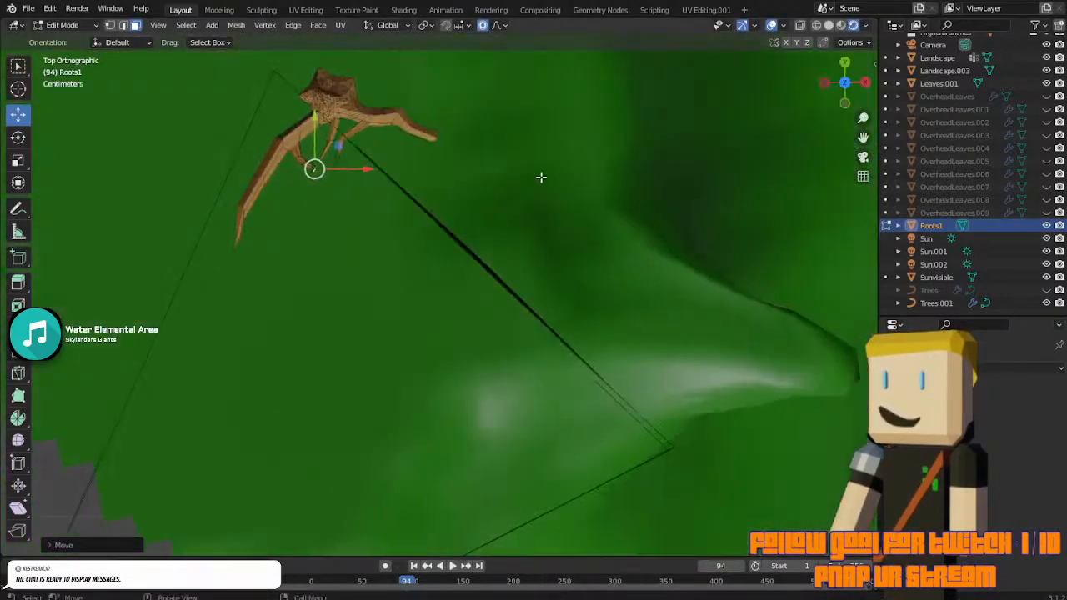
pyautogui.scroll(5, 541, 177)
pyautogui.moveTo(863, 136); pyautogui.dragTo(1066, 570)
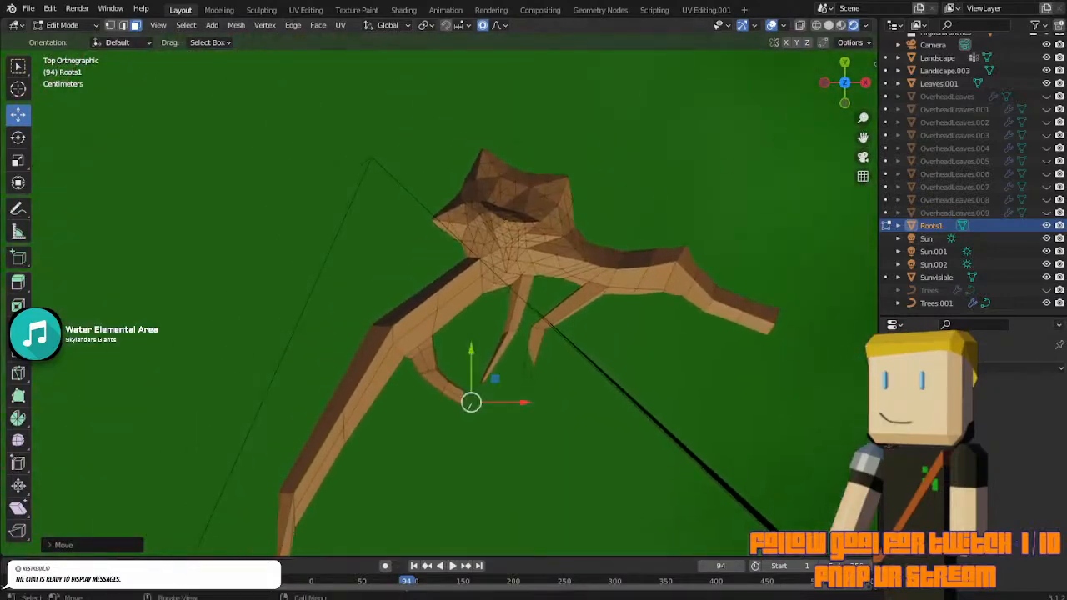
pyautogui.hotkey('shift', 'z')
pyautogui.moveTo(411, 356)
pyautogui.mouseDown()
pyautogui.moveTo(464, 393)
pyautogui.moveTo(468, 420)
pyautogui.mouseUp()
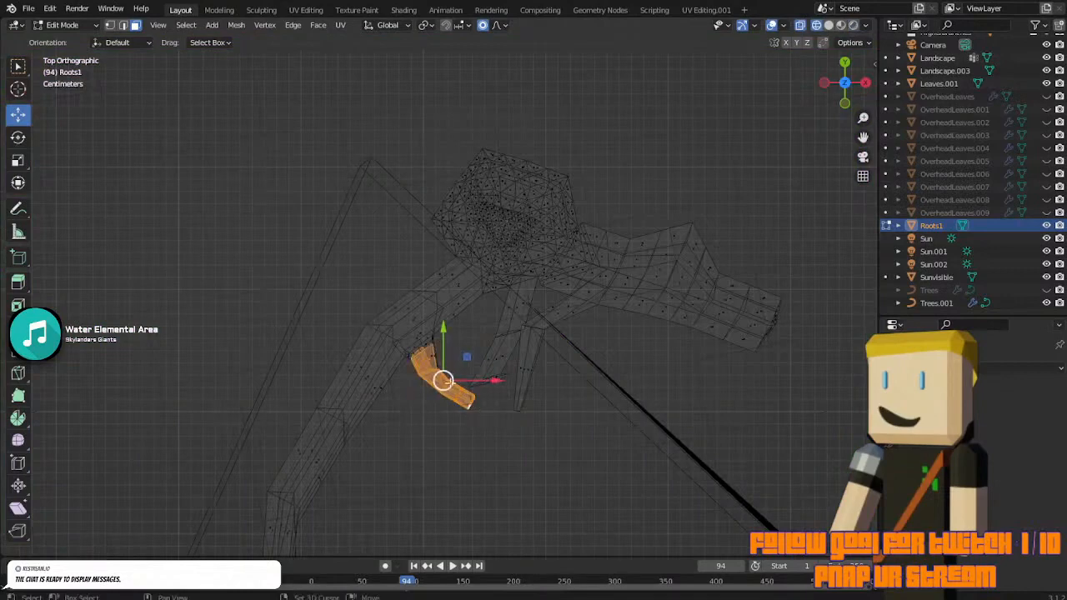
pyautogui.keyDown('shift'); pyautogui.moveTo(427, 353); pyautogui.dragTo(446, 367); pyautogui.keyUp('shift')
# Scale the selected root section up along Z in the camera view with material preview shading, and check it in Object Mode.
pyautogui.click(863, 156)
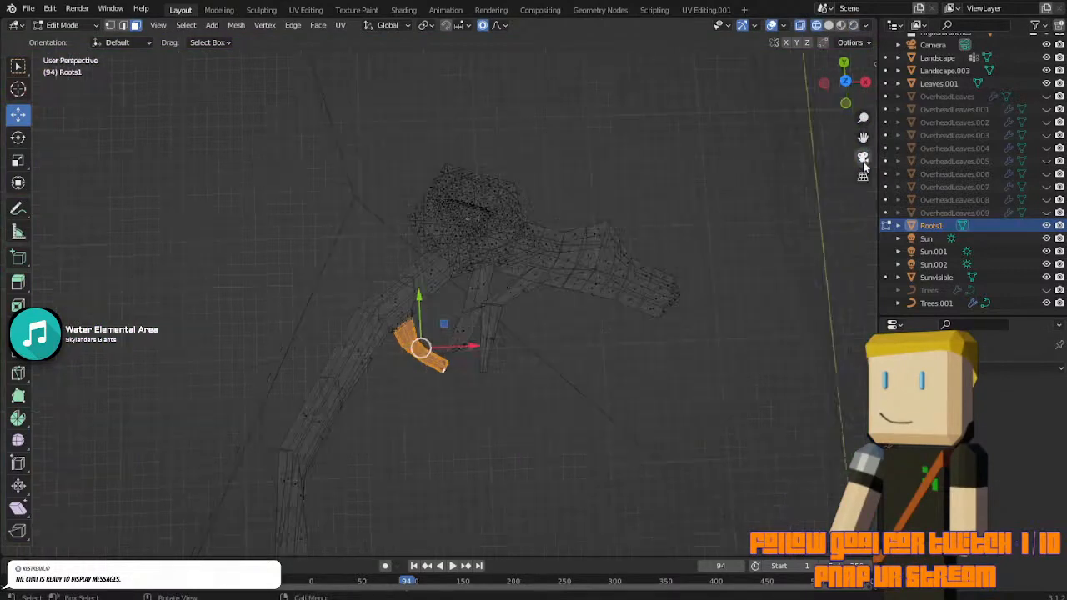
pyautogui.click(841, 25)
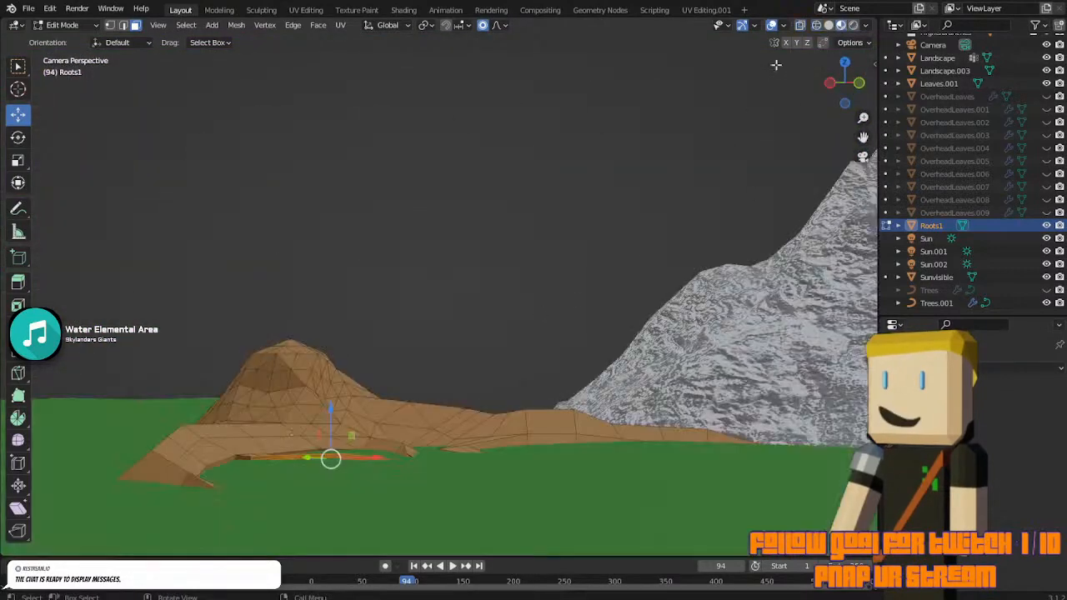
pyautogui.press('s')
pyautogui.press('z')
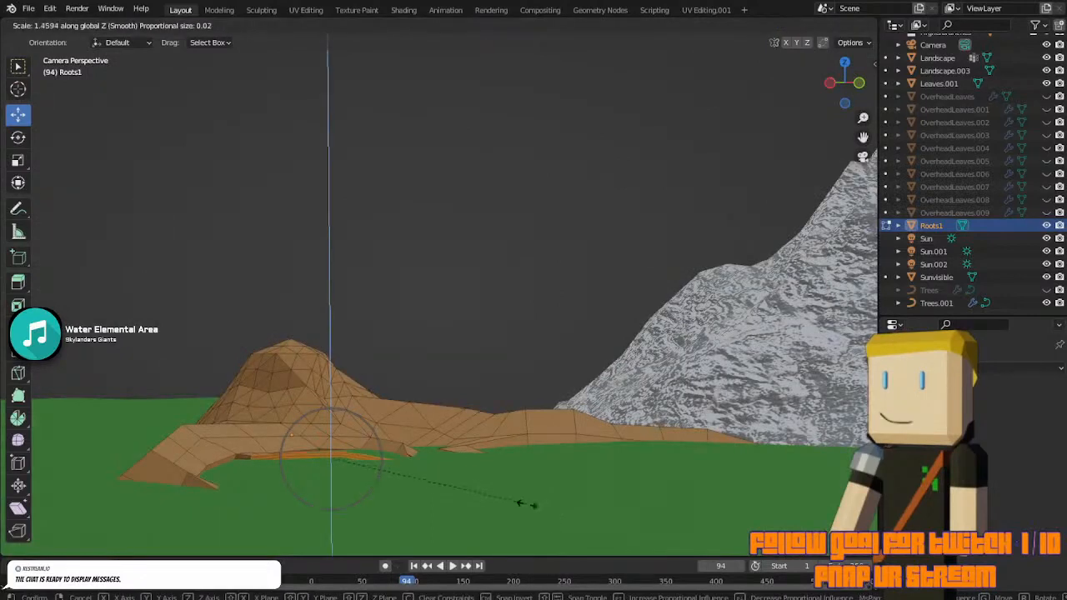
pyautogui.click(628, 65)
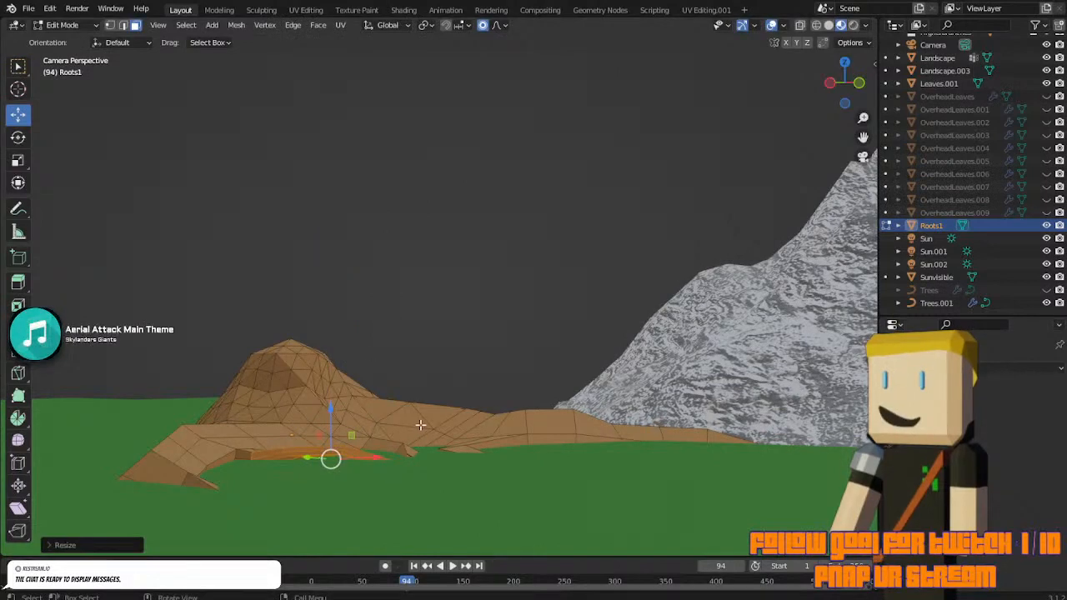
pyautogui.press('Tab')
pyautogui.click(456, 284)
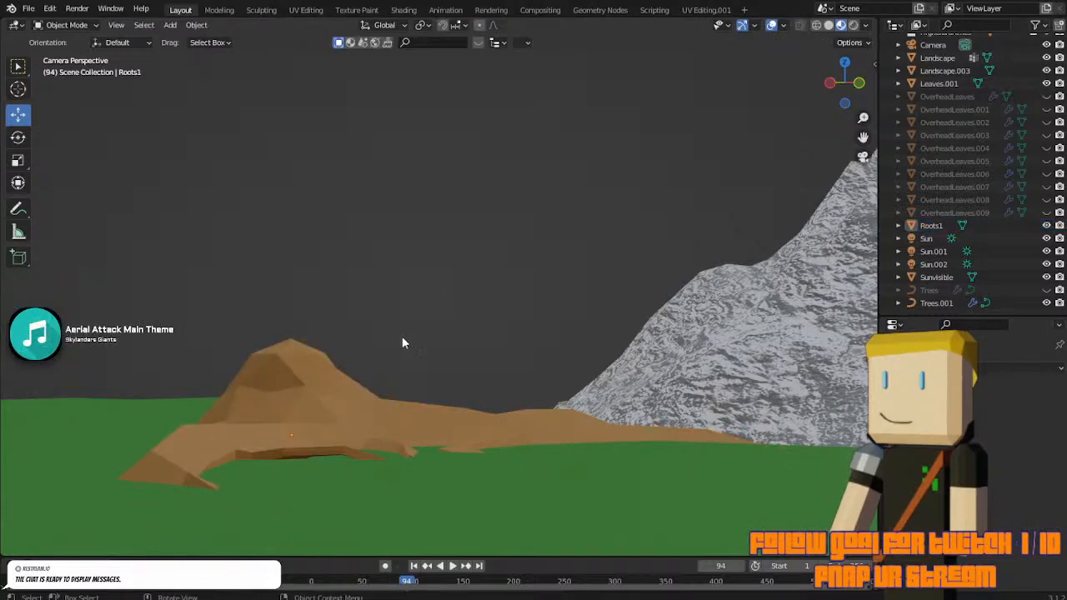
pyautogui.press('Tab')
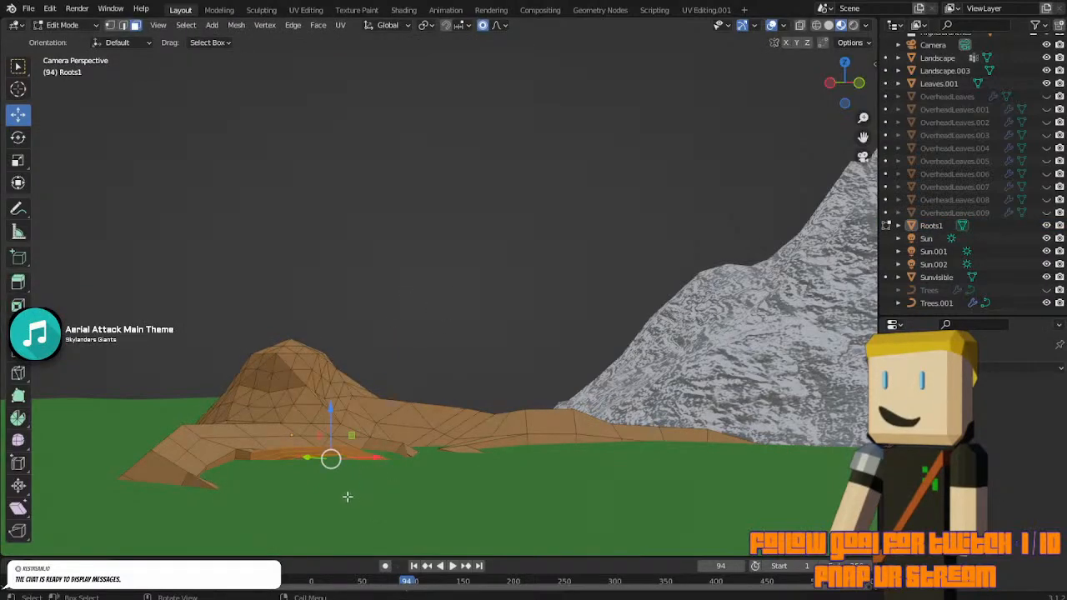
# From above, rotate the selected small root section and move it closer to the large root it grows from.
pyautogui.click(845, 75)
pyautogui.click(843, 65)
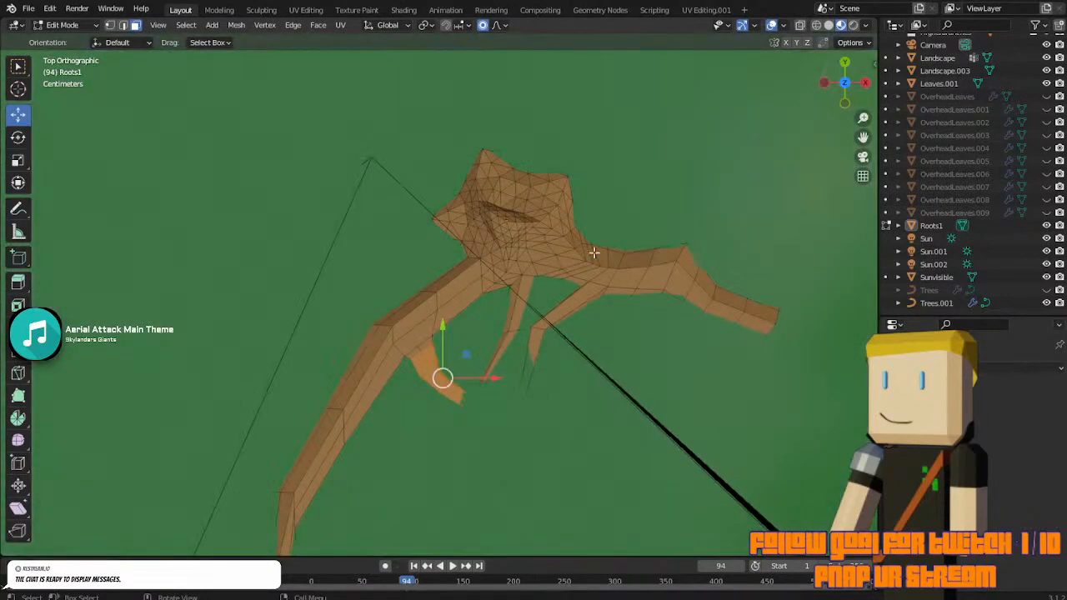
pyautogui.press('g')
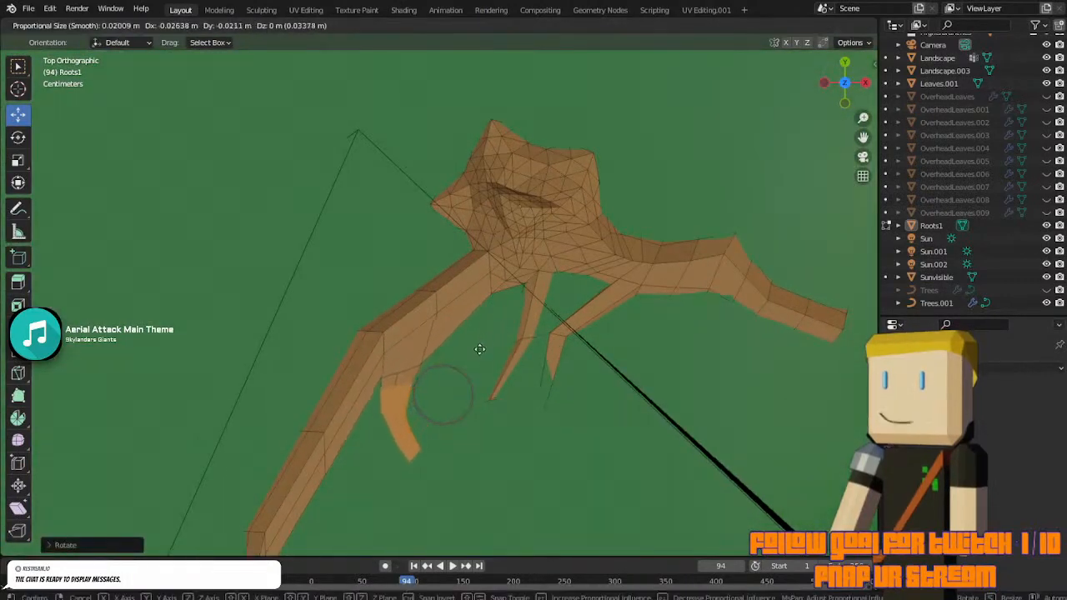
pyautogui.click(492, 346)
# In the camera view, shift the small root section along Y and about 0.005 m along X, and check it in Object Mode.
pyautogui.click(863, 158)
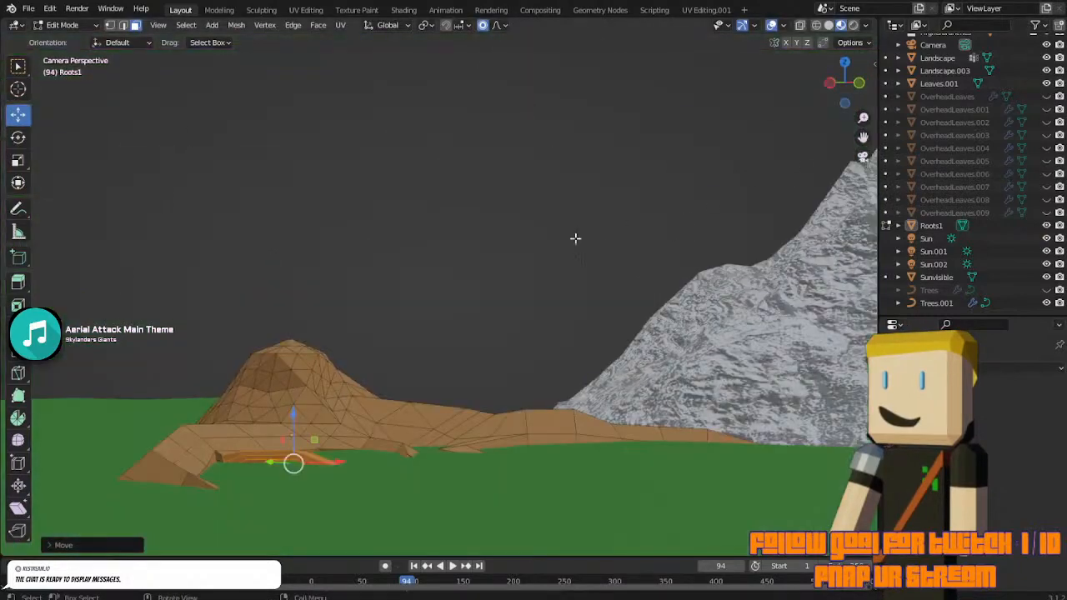
pyautogui.press('g')
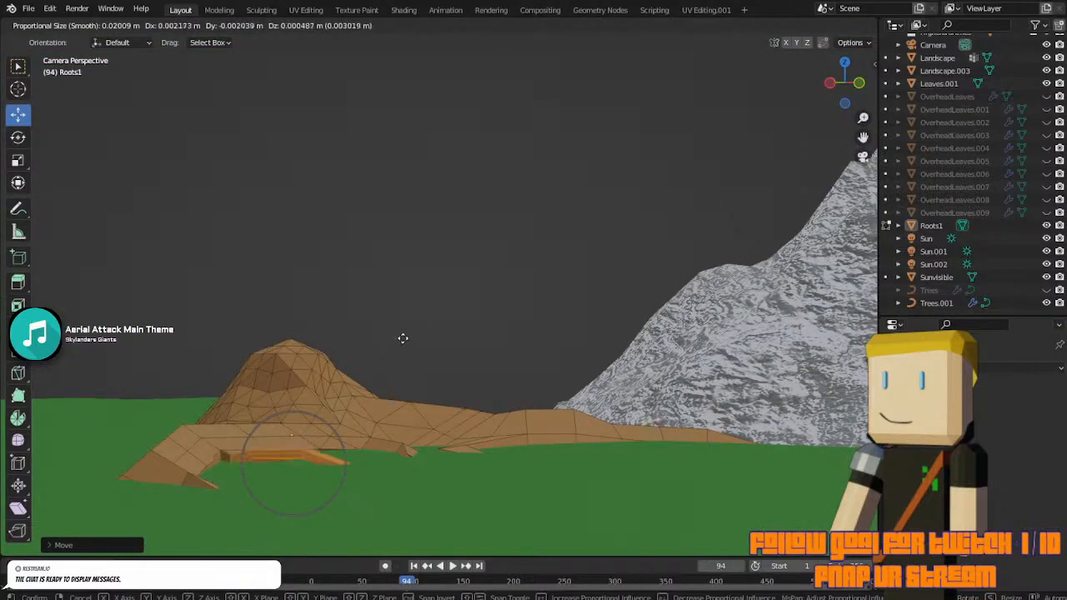
pyautogui.click(402, 337)
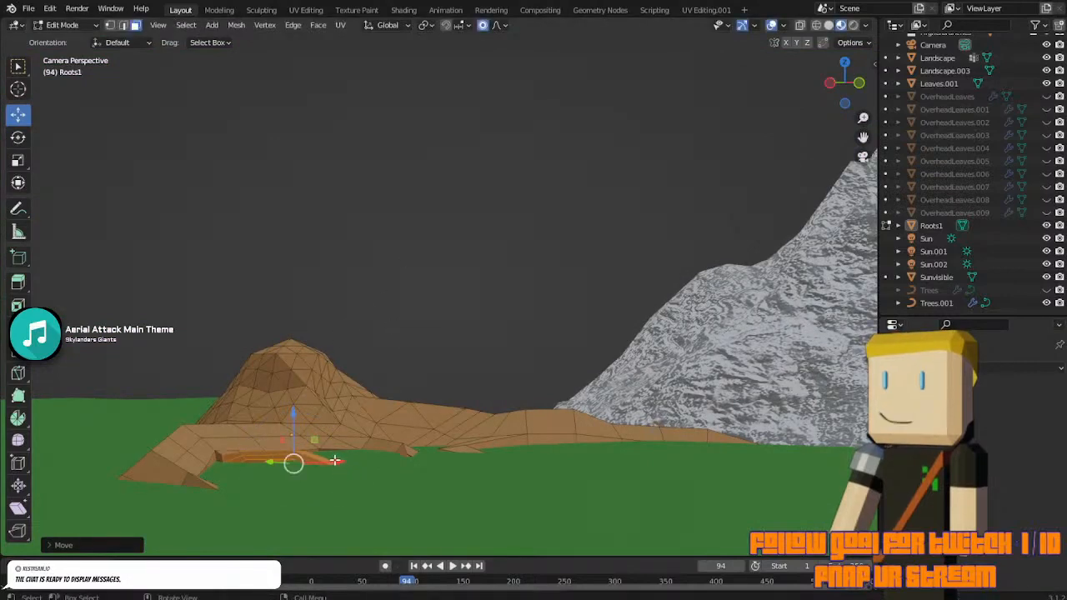
pyautogui.press('g')
pyautogui.press('x')
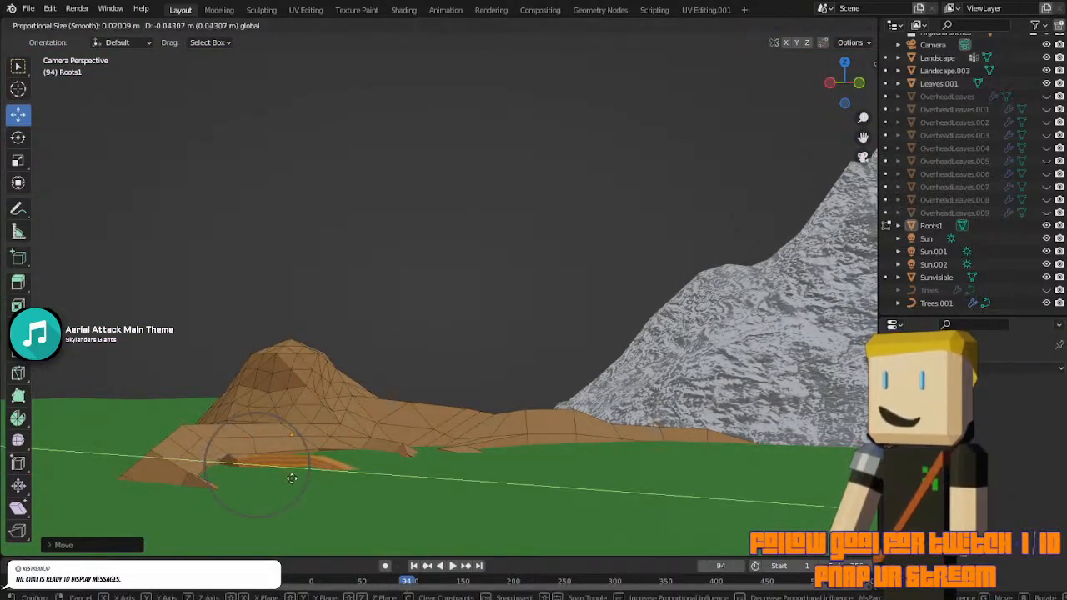
pyautogui.click(293, 473)
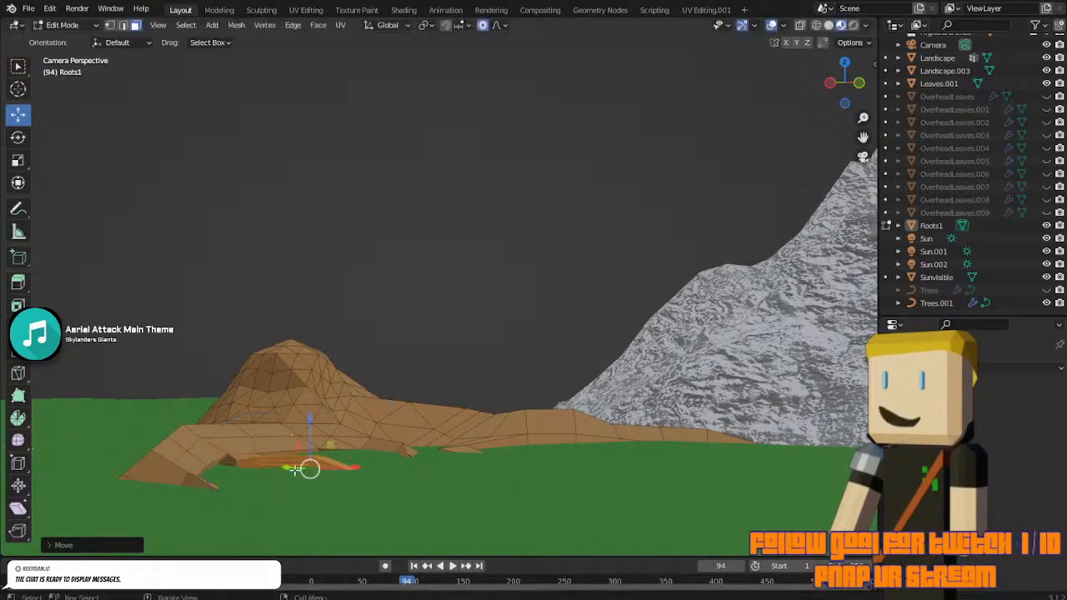
pyautogui.moveTo(340, 468); pyautogui.dragTo(350, 465)
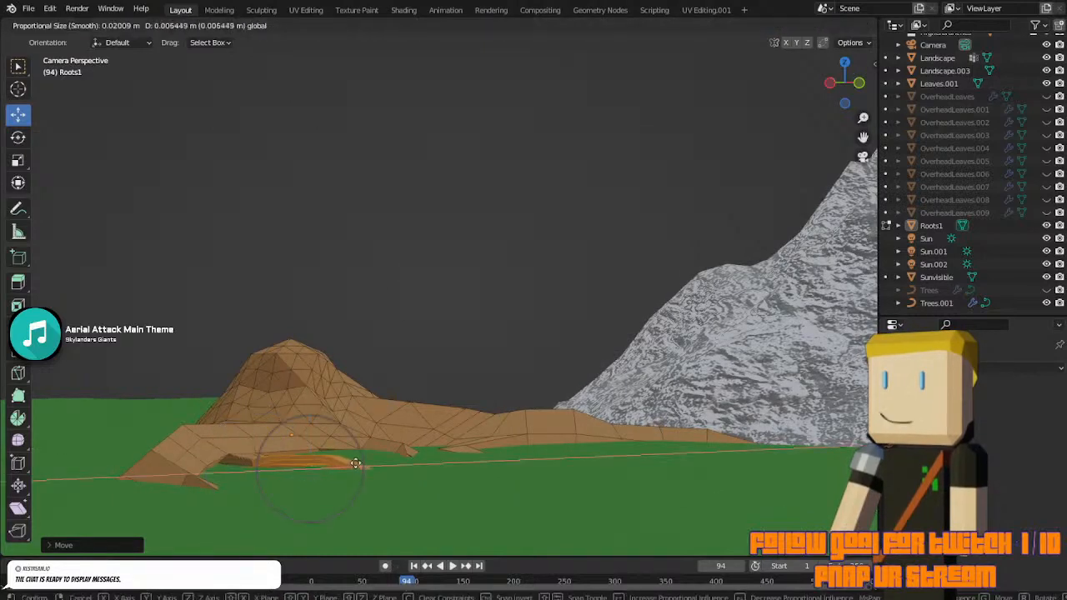
pyautogui.click(356, 463)
pyautogui.press('Tab')
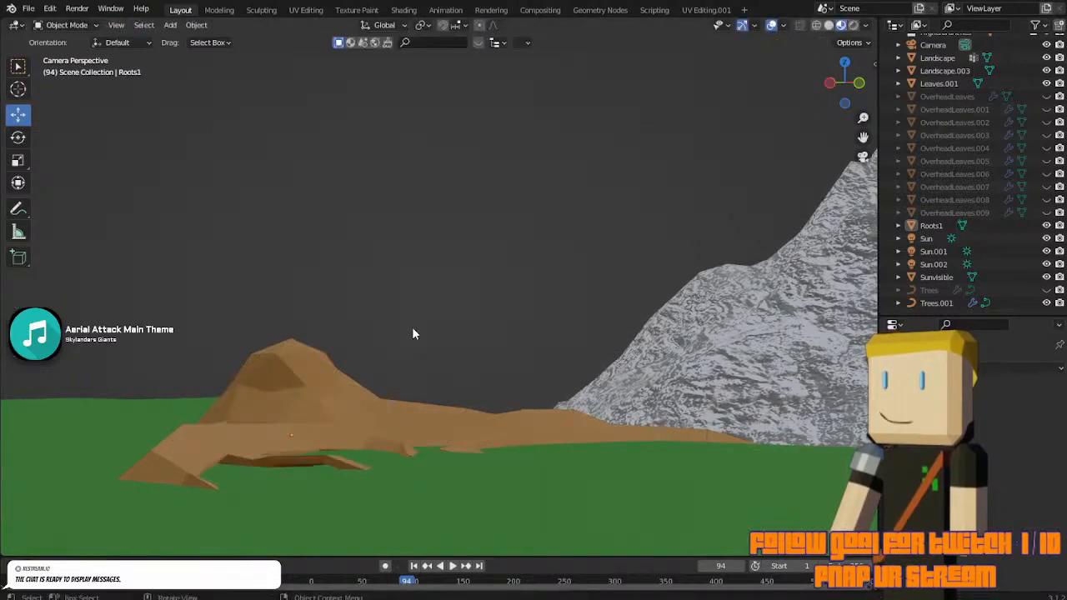
pyautogui.press('Tab')
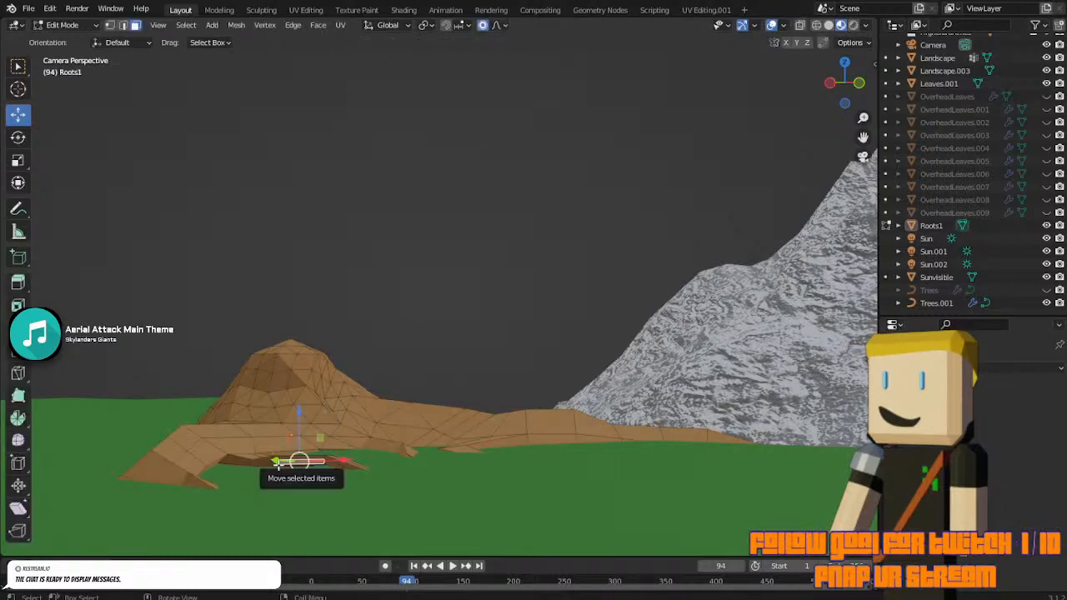
# Try to extrude a face on the side of the small root about 0.015 m along its normal.
pyautogui.rightClick(278, 464)
pyautogui.click(260, 366)
pyautogui.click(283, 466)
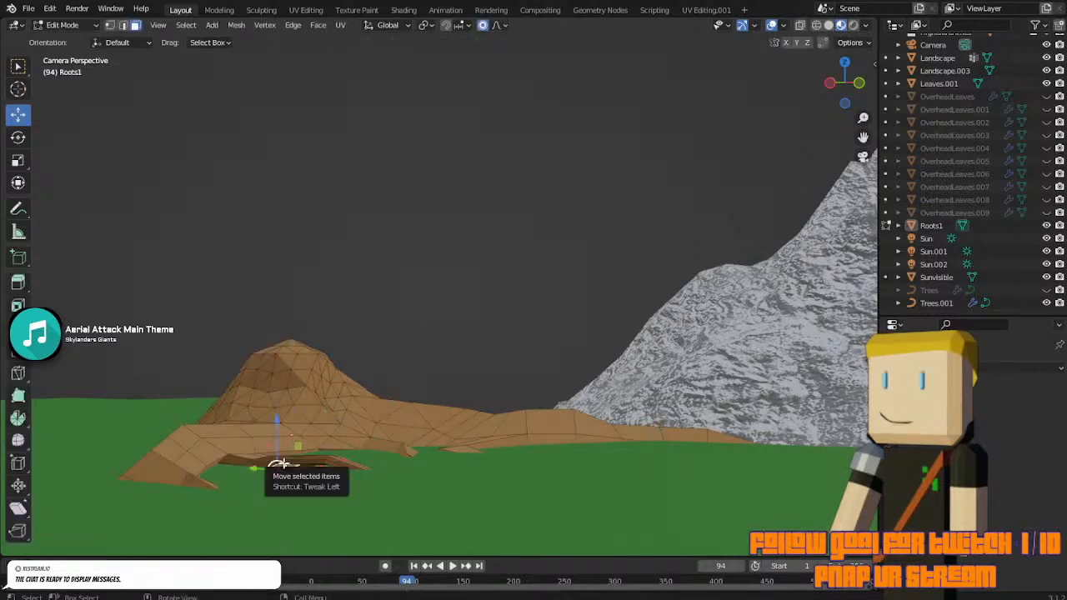
pyautogui.press('g')
pyautogui.press('z')
pyautogui.press('z')
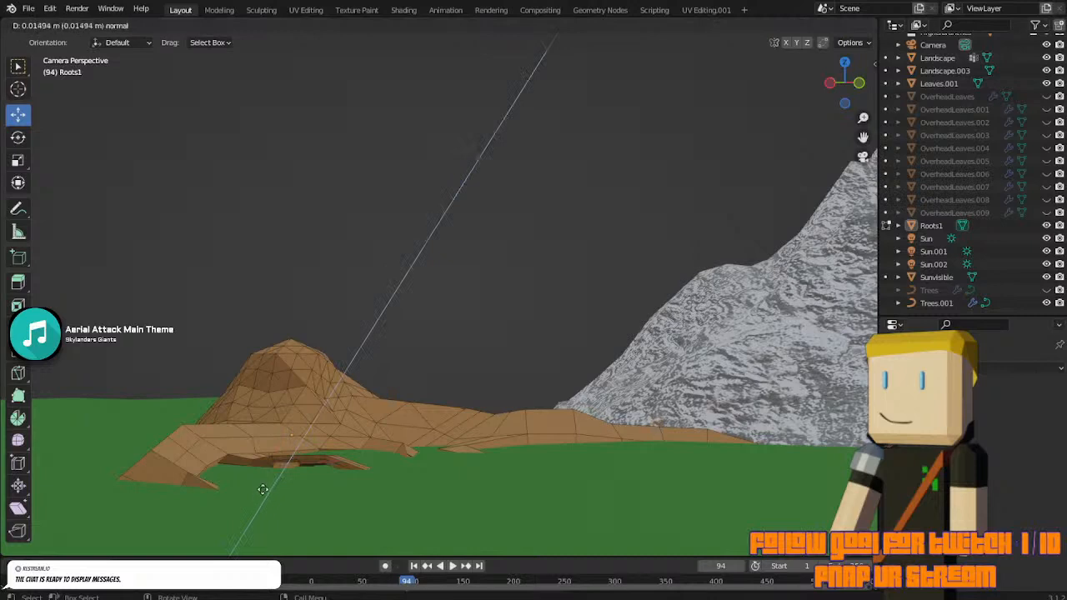
pyautogui.click(262, 489)
# Try to raise the extruded face with a smaller proportional editing radius and scale it down, and undo the attempt.
pyautogui.press('g')
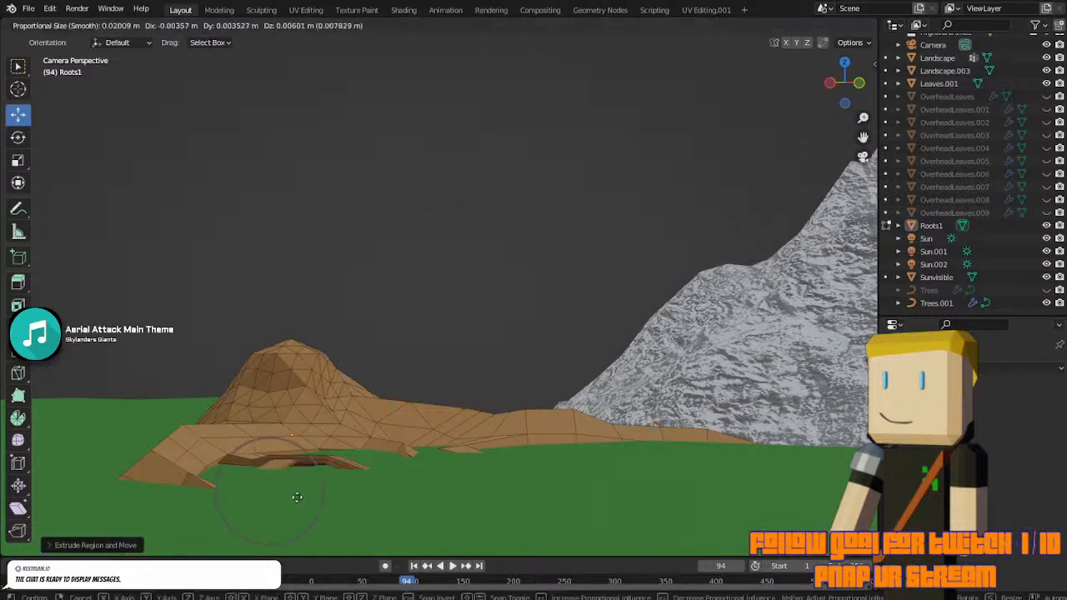
pyautogui.scroll(4, 289, 497)
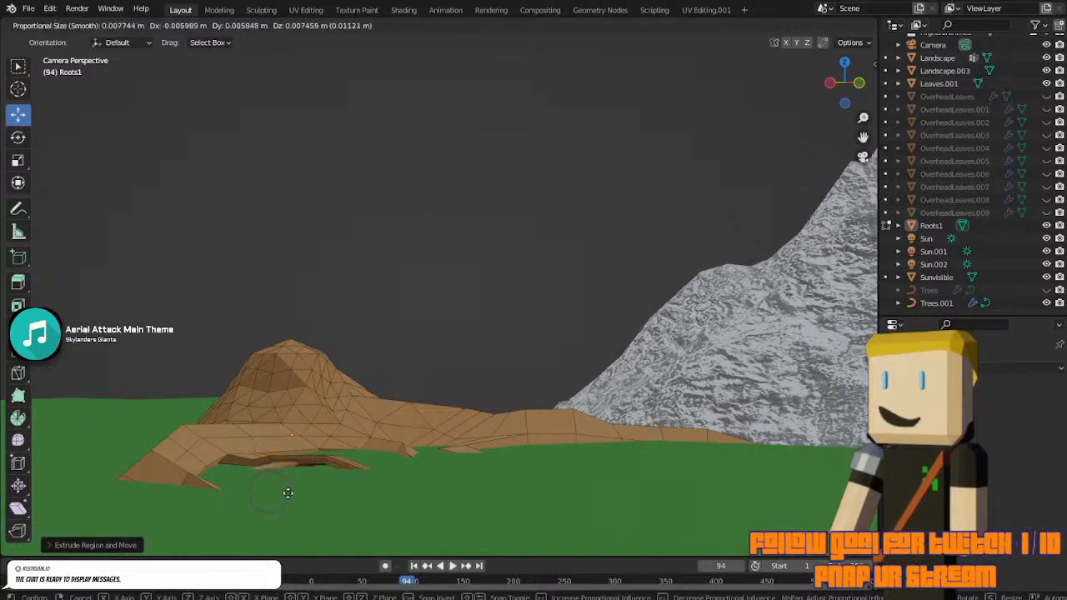
pyautogui.click(288, 497)
pyautogui.press('s')
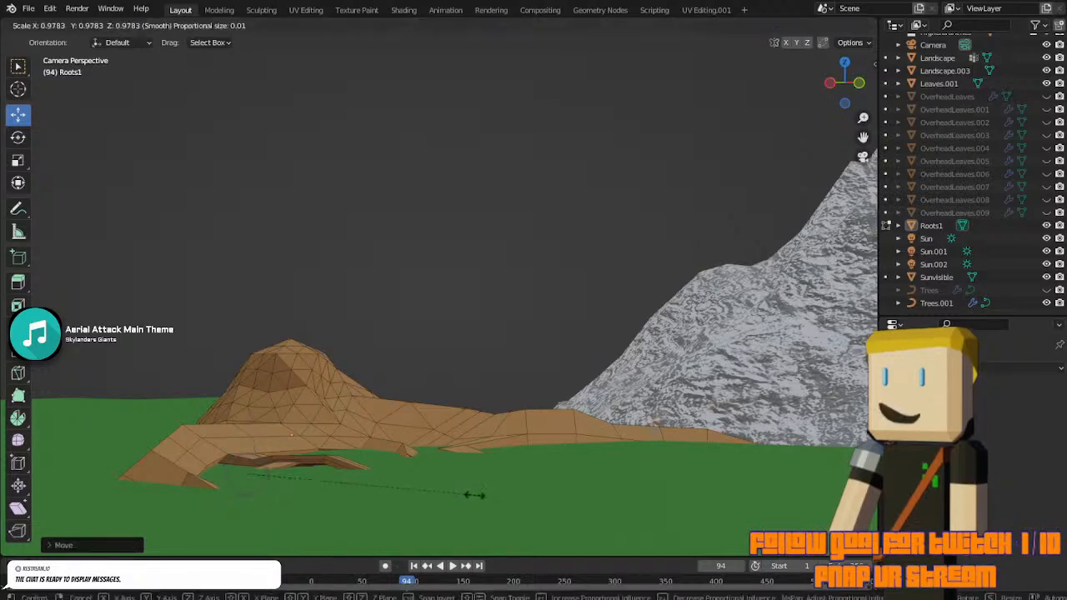
pyautogui.click(273, 499)
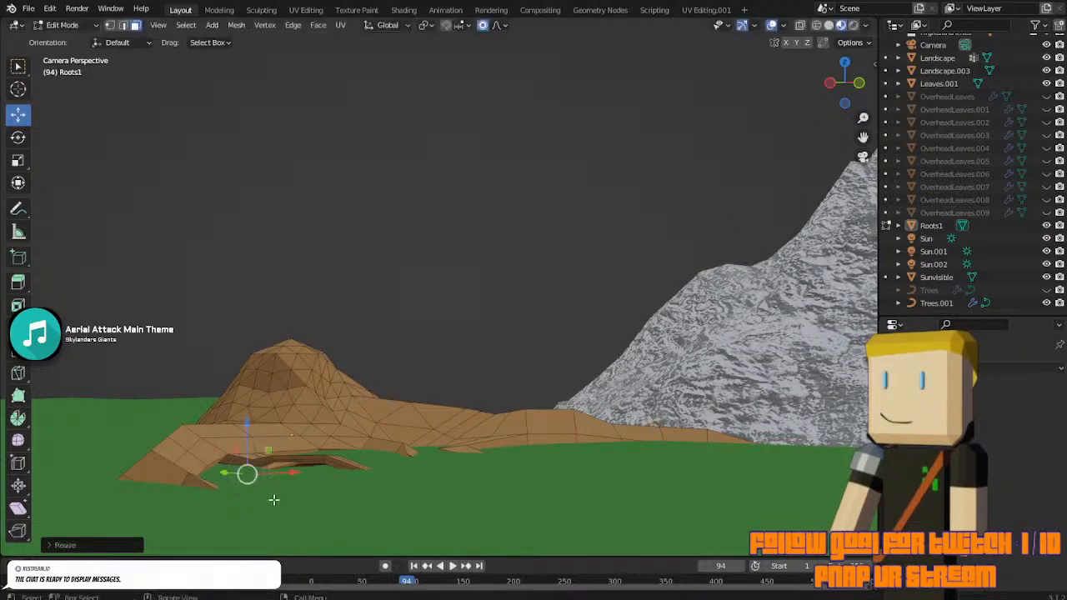
pyautogui.click(282, 488)
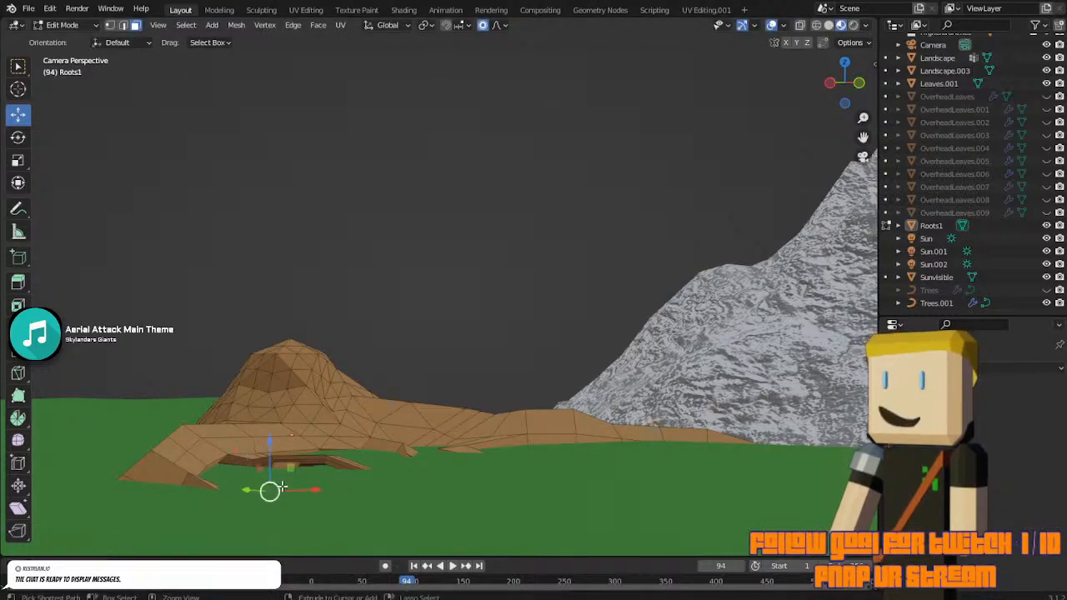
# Scale down the face on the side of the small root and extrude a new branch from it.
pyautogui.press('s')
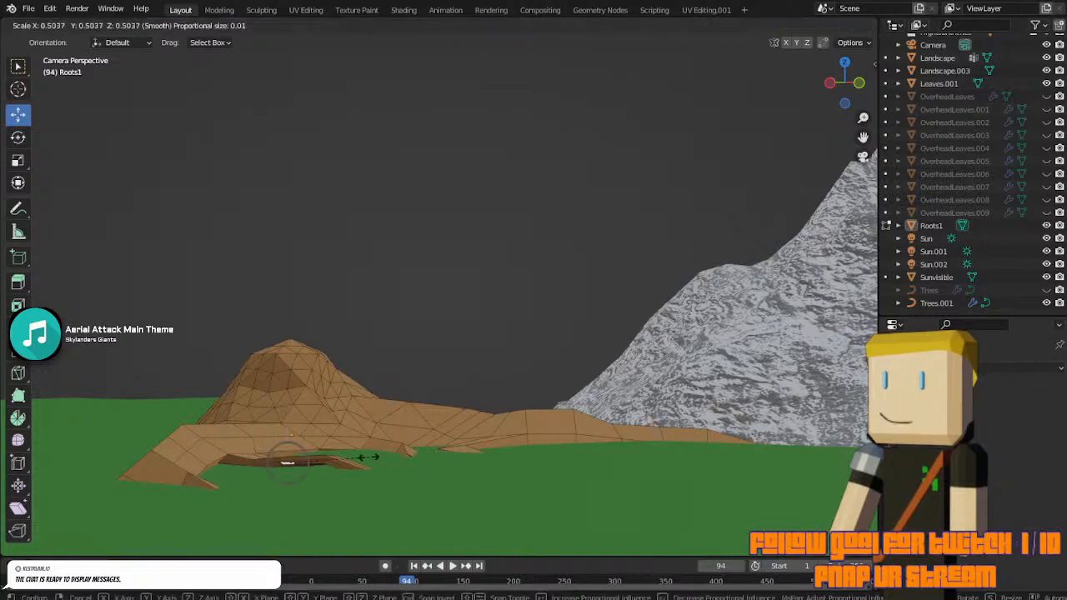
pyautogui.click(349, 460)
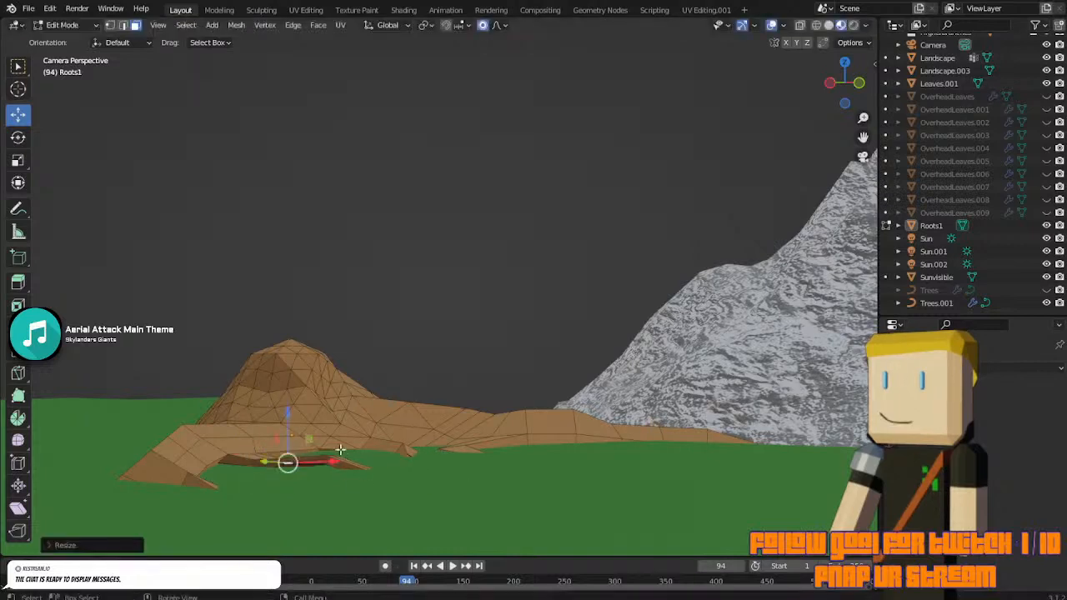
pyautogui.press('e')
pyautogui.click(305, 476)
# Move the new branch's end face with proportional editing in the camera view and scale it down to a narrow tip.
pyautogui.press('g')
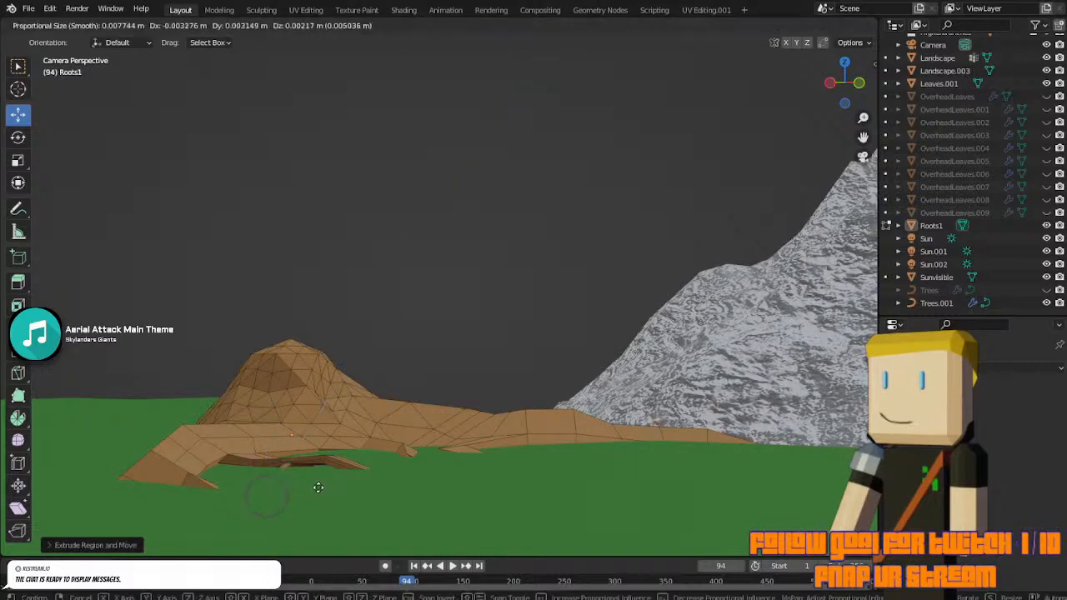
pyautogui.click(314, 481)
pyautogui.press('s')
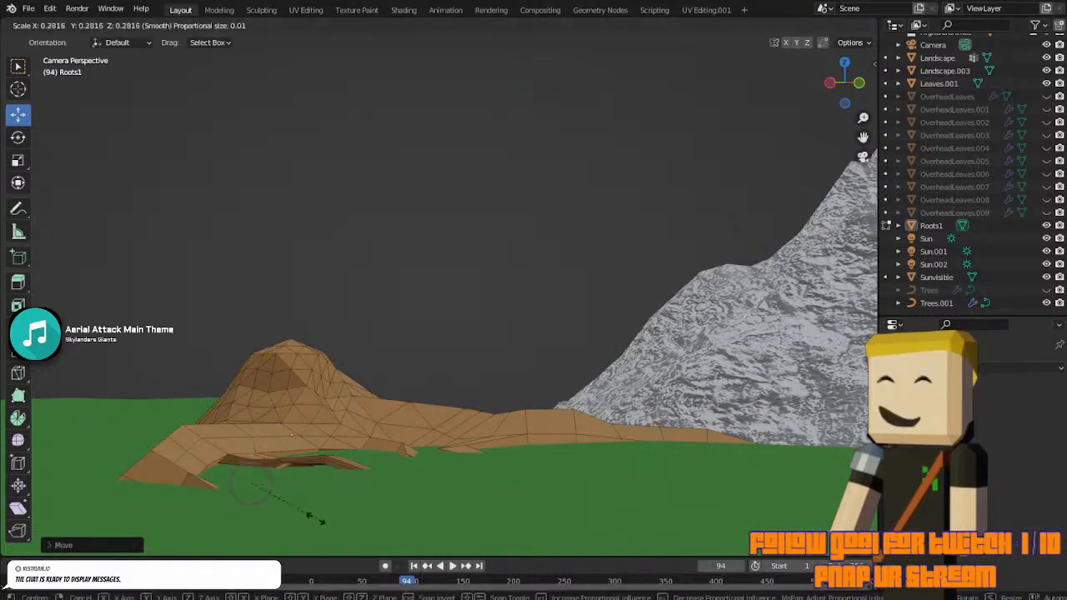
# Scale the selected root geometry to about 0.28 with proportional editing, and select the Roots1 object in Object Mode.
pyautogui.click(261, 504)
pyautogui.press('Tab')
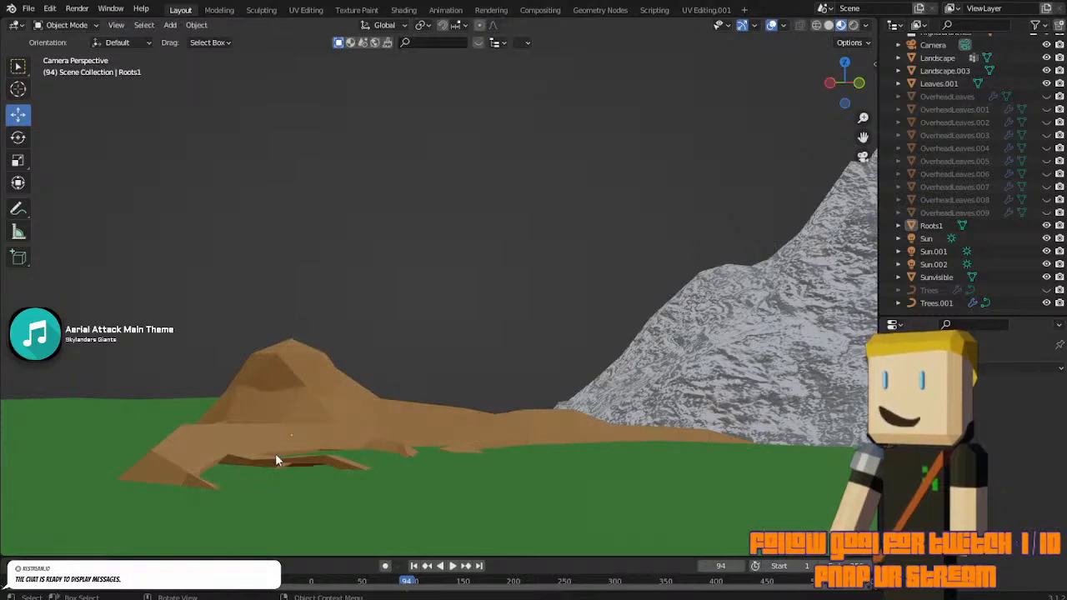
pyautogui.click(412, 457)
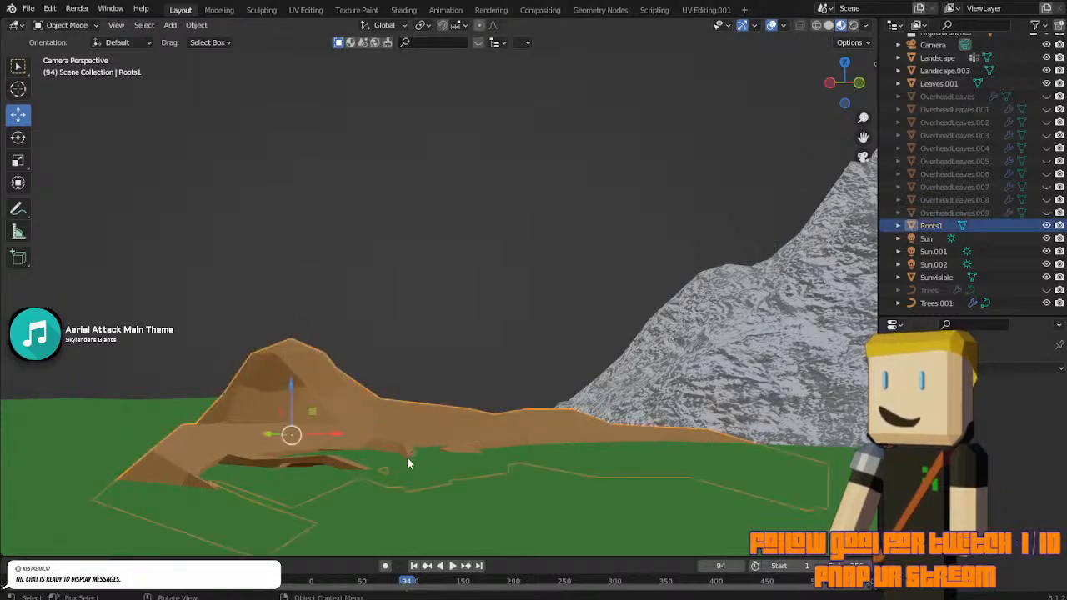
# Edit the Roots1 mesh and select the small dark triangular face at the tip of the short root.
pyautogui.press('Tab')
pyautogui.scroll(4, 410, 472)
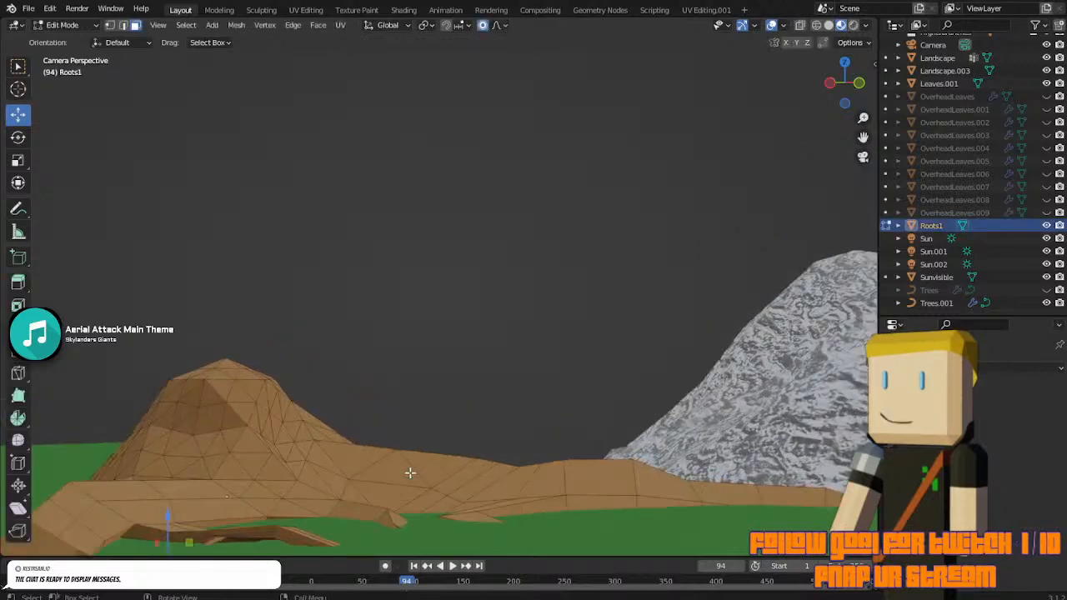
pyautogui.moveTo(864, 136); pyautogui.dragTo(863, 136)
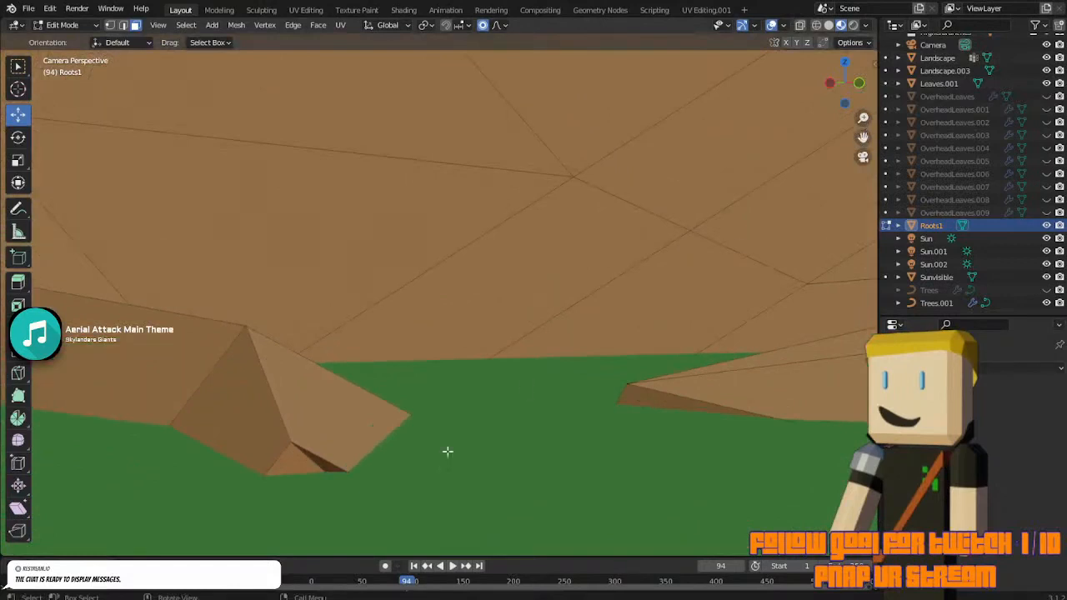
pyautogui.click(325, 479)
pyautogui.click(325, 466)
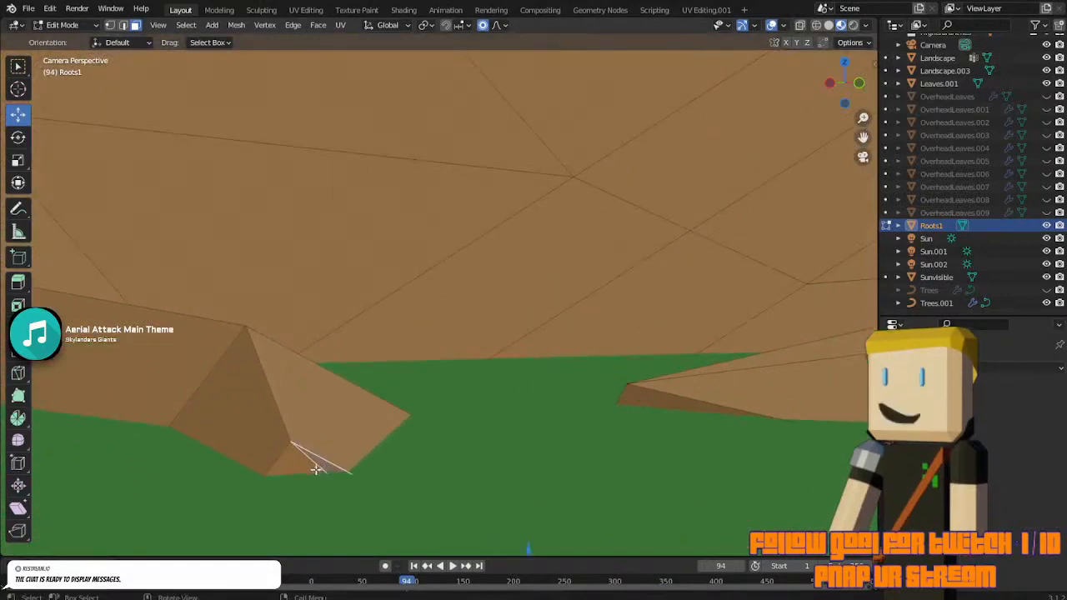
# Set the viewport to rendered shading and inspect the roots in Object Mode.
pyautogui.scroll(-6, 373, 455)
pyautogui.press('Tab')
pyautogui.scroll(5, 373, 459)
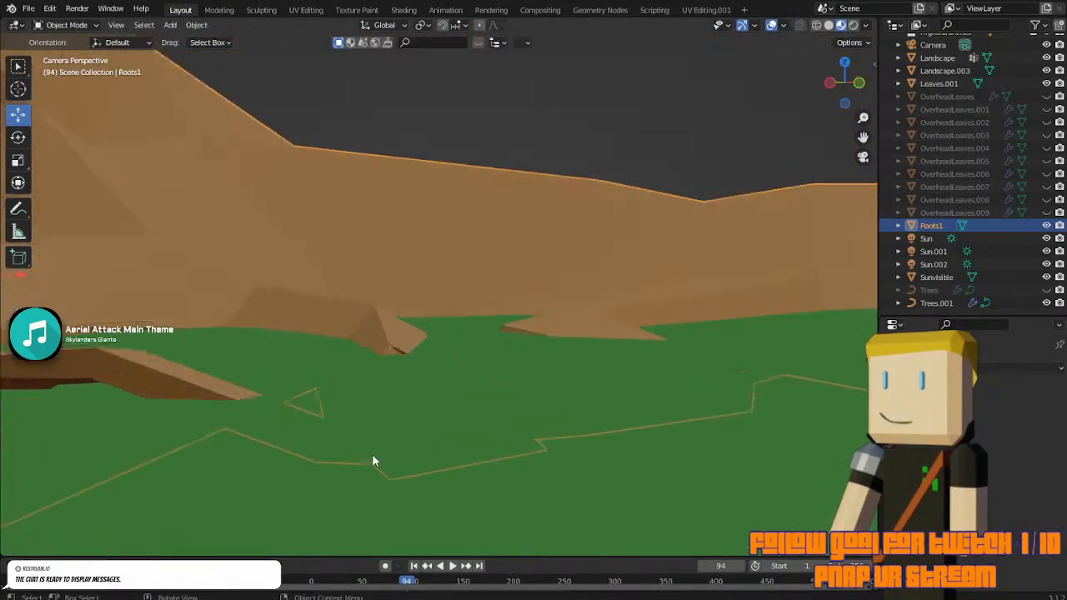
pyautogui.press('Tab')
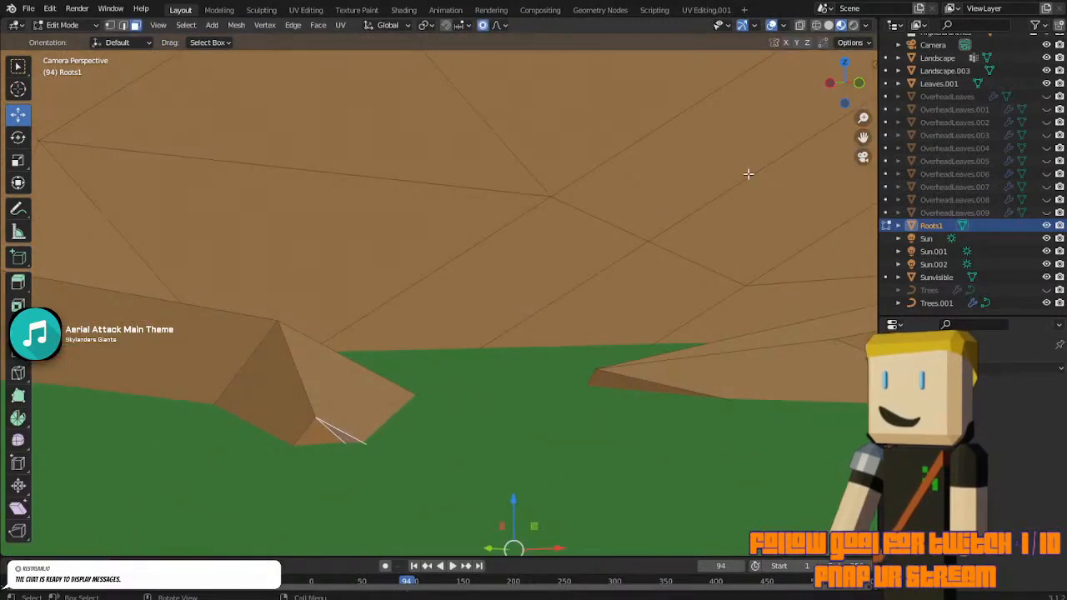
pyautogui.click(853, 25)
pyautogui.scroll(-5, 464, 482)
pyautogui.press('Tab')
pyautogui.scroll(-5, 465, 482)
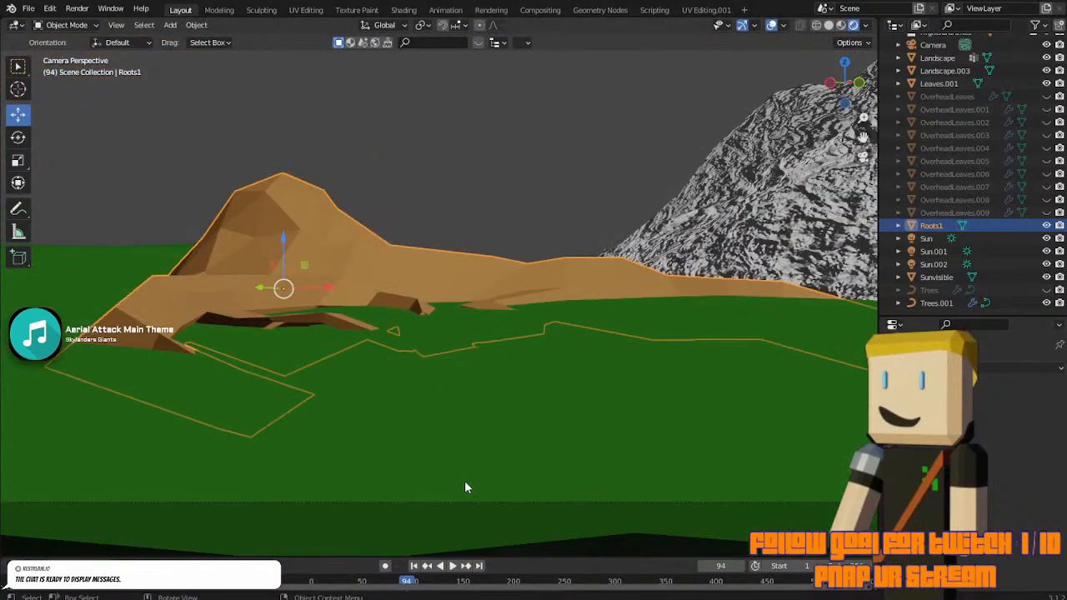
pyautogui.scroll(6, 459, 482)
pyautogui.scroll(-5, 268, 460)
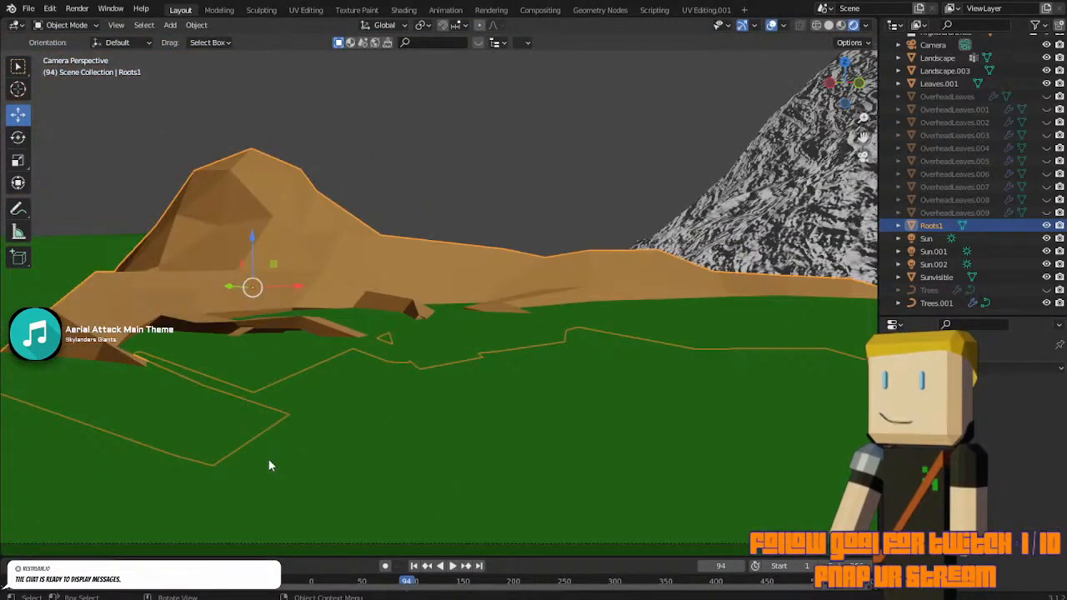
pyautogui.scroll(6, 268, 465)
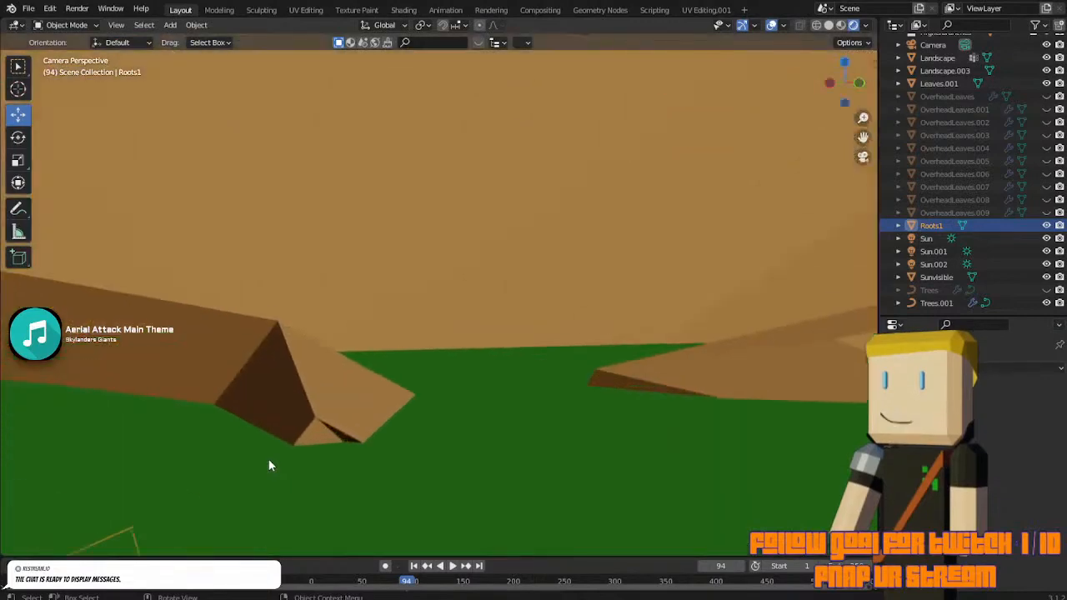
# Return to editing Roots1 in face selection and try to move the selected root tip face.
pyautogui.press('Tab')
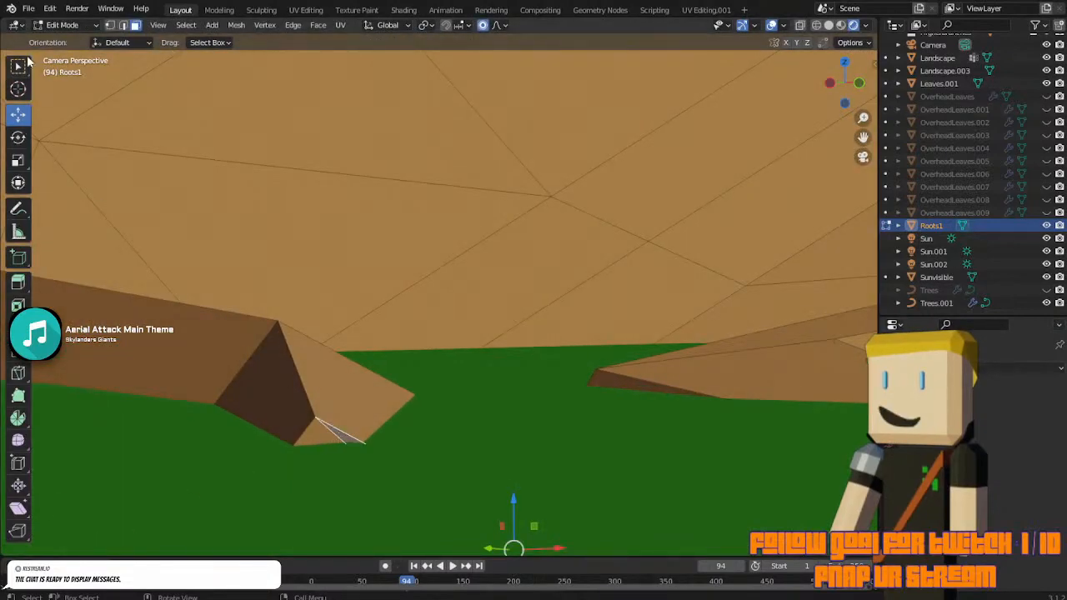
pyautogui.click(113, 26)
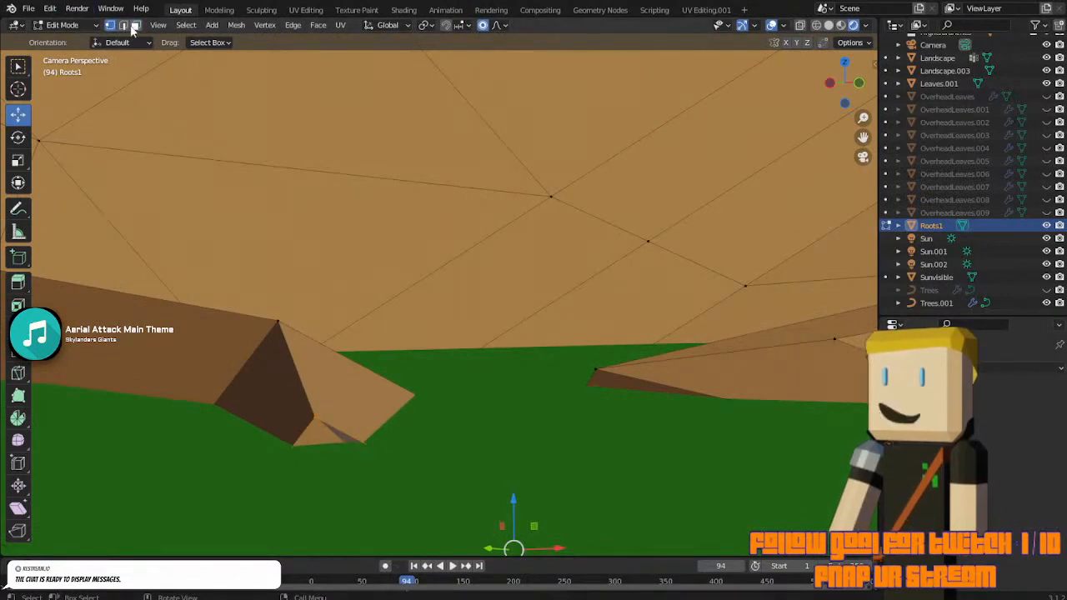
pyautogui.press('3')
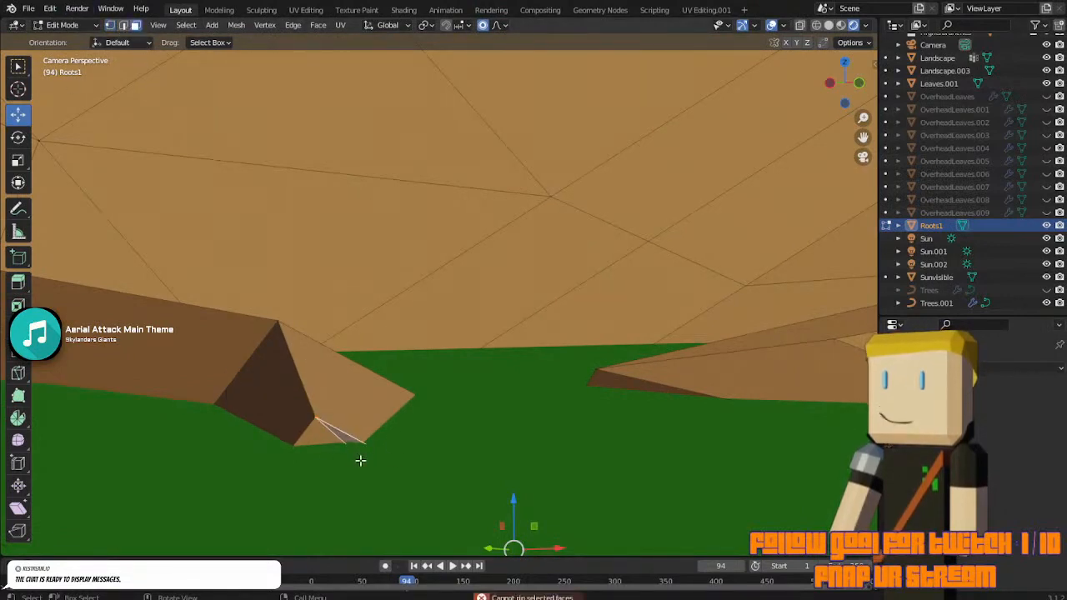
pyautogui.press('g')
pyautogui.rightClick(323, 417)
# Nudge the selected face at the short root's tip slightly from the underside, using smooth proportional editing.
pyautogui.moveTo(326, 420); pyautogui.dragTo(261, 410, button='middle')
pyautogui.click(863, 157)
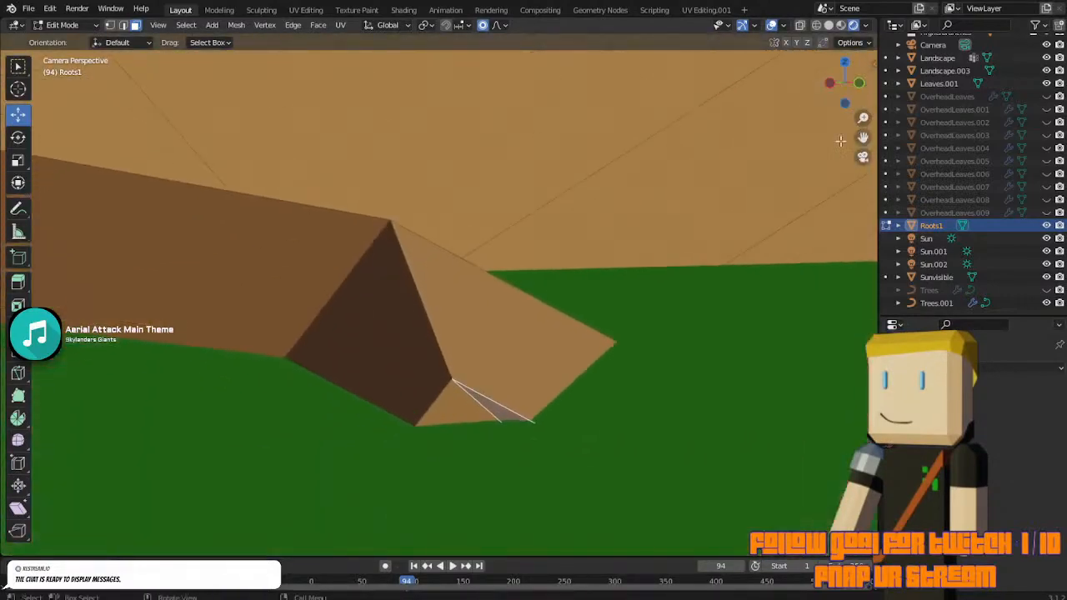
pyautogui.press('KP_0')
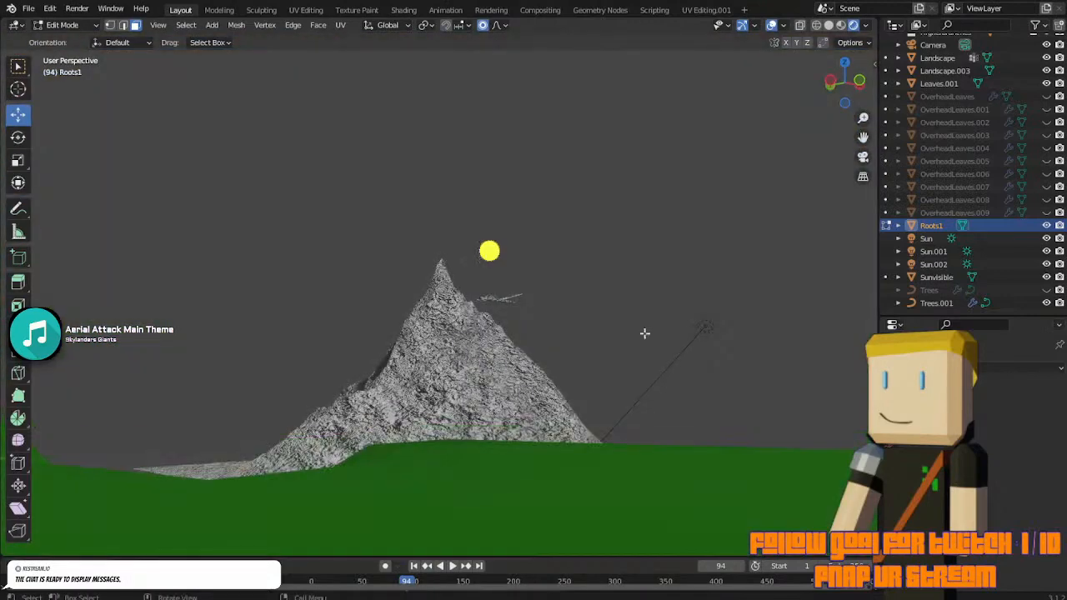
pyautogui.moveTo(863, 138); pyautogui.dragTo(1025, 166)
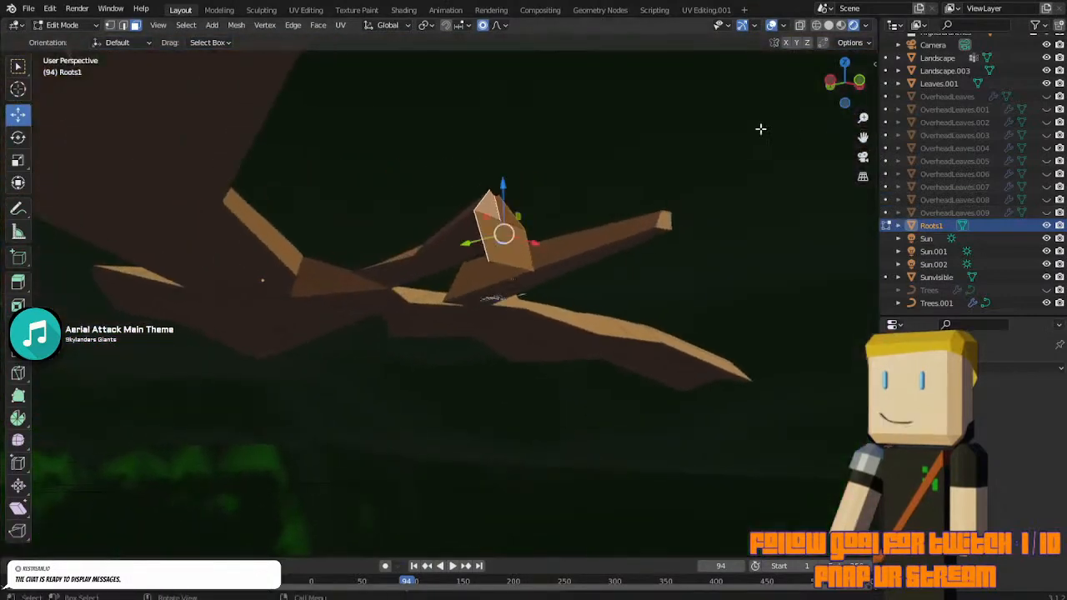
pyautogui.moveTo(760, 128); pyautogui.dragTo(575, 155, button='middle')
pyautogui.press('g')
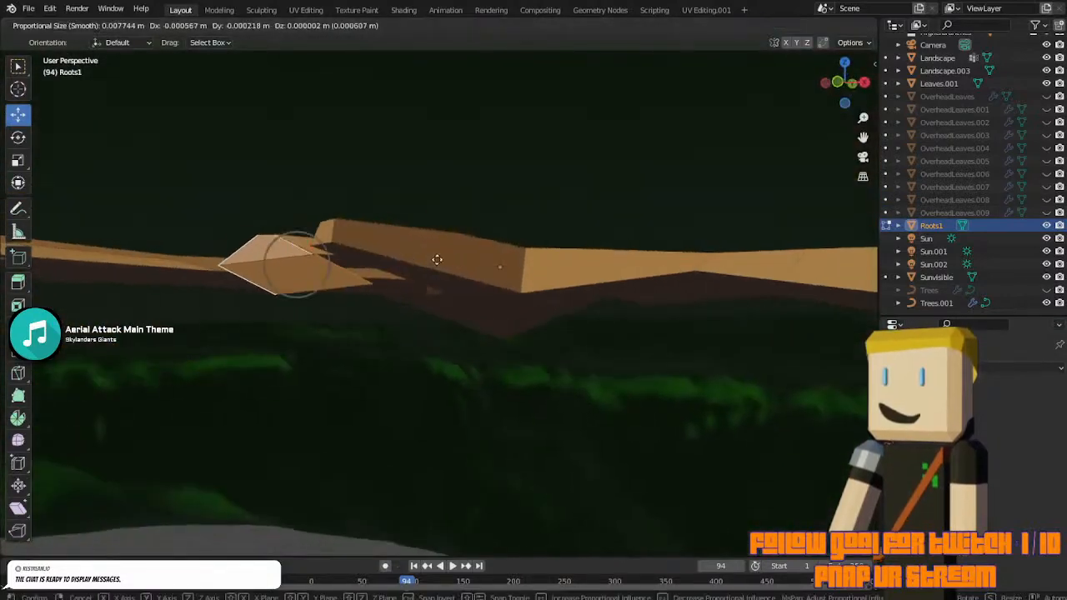
pyautogui.click(432, 274)
# Select the thin triangular face at the short root's tip, try moving it, and turn off proportional editing.
pyautogui.moveTo(433, 273); pyautogui.dragTo(488, 272, button='middle')
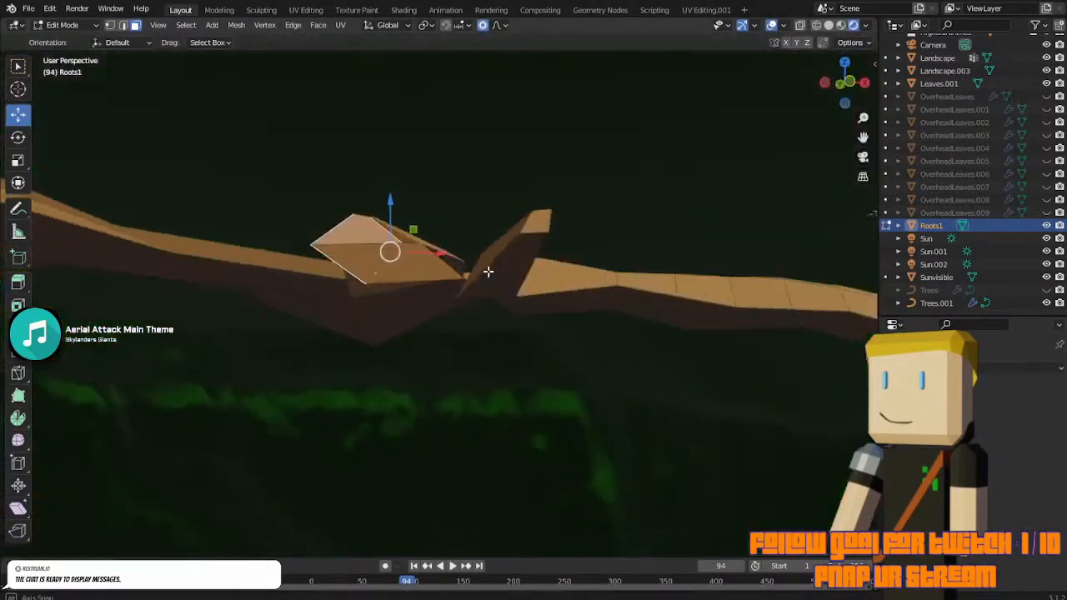
pyautogui.moveTo(372, 232)
pyautogui.mouseDown(button='middle')
pyautogui.moveTo(392, 275)
pyautogui.moveTo(385, 283)
pyautogui.moveTo(380, 254)
pyautogui.moveTo(390, 238)
pyautogui.moveTo(369, 276)
pyautogui.moveTo(370, 242)
pyautogui.mouseUp(button='middle')
pyautogui.click(371, 243)
pyautogui.press('g')
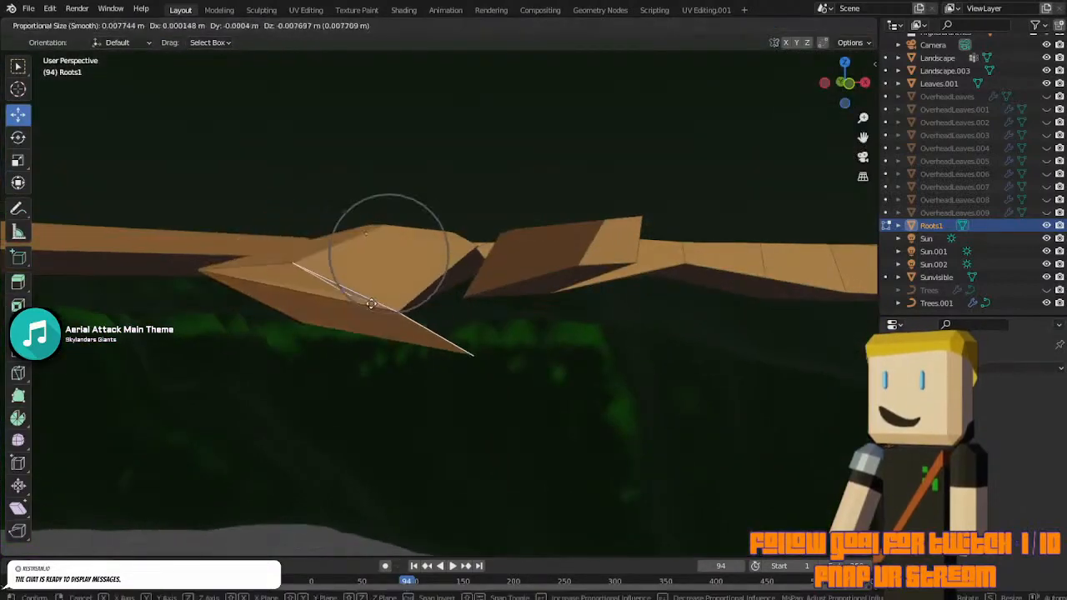
pyautogui.rightClick(371, 301)
pyautogui.click(464, 26)
pyautogui.click(480, 28)
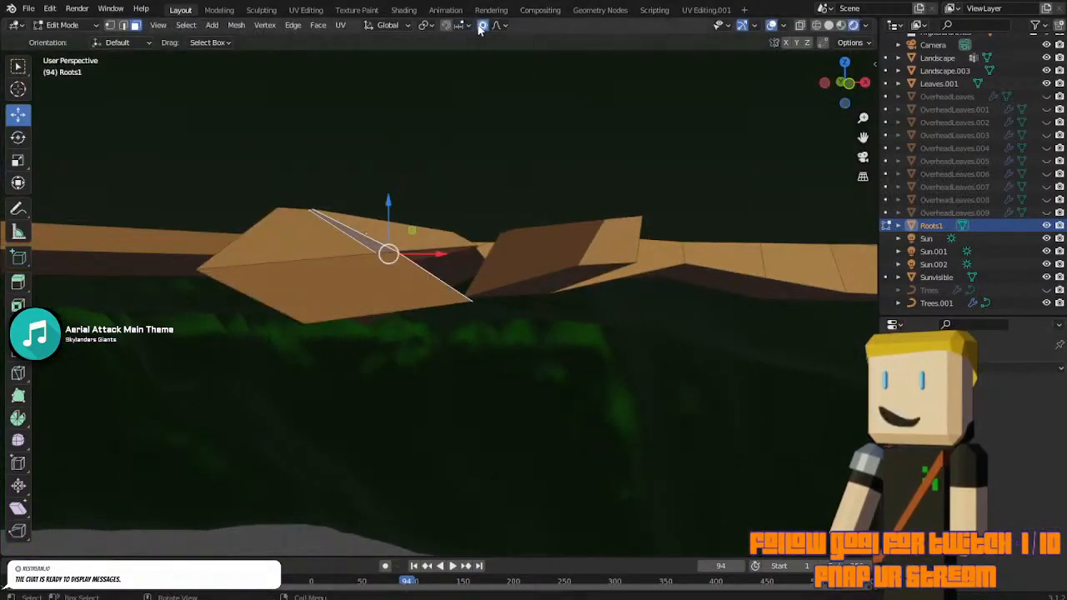
# Pull the selected face away from the short root's tip and delete its vertices.
pyautogui.press('g')
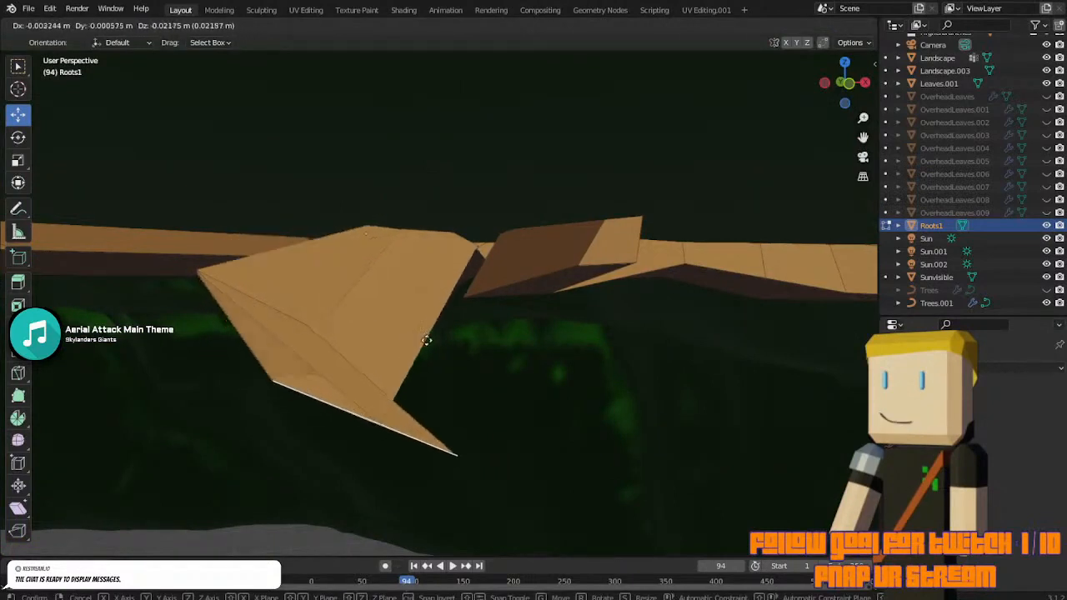
pyautogui.moveTo(332, 156); pyautogui.dragTo(304, 230)
pyautogui.press('x')
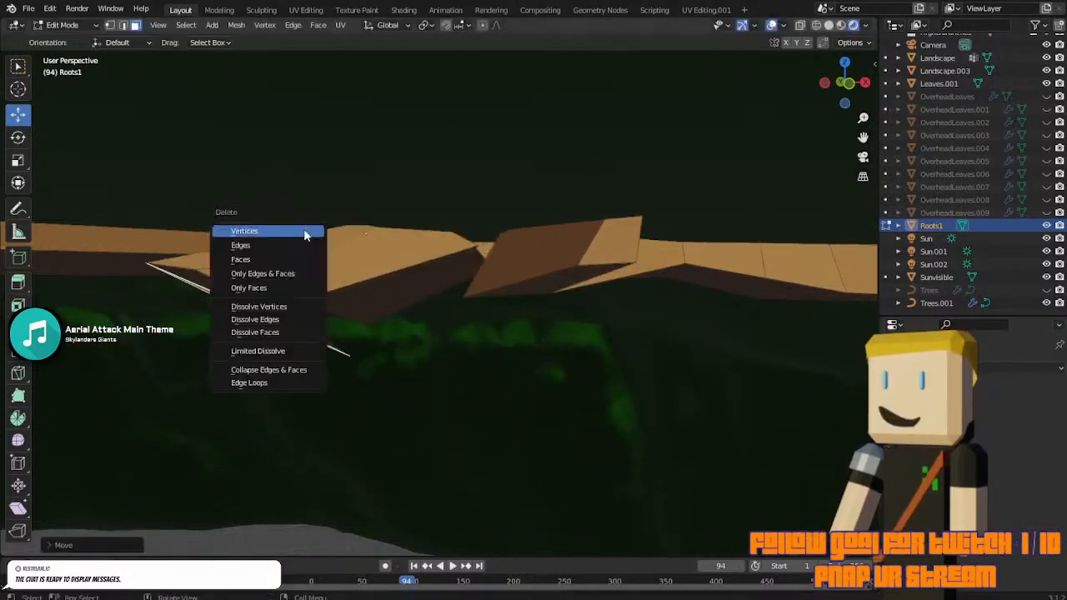
pyautogui.click(305, 231)
# Select the open vertices around the short root's tip and fill the gap with a new face.
pyautogui.moveTo(376, 318); pyautogui.dragTo(382, 247, button='middle')
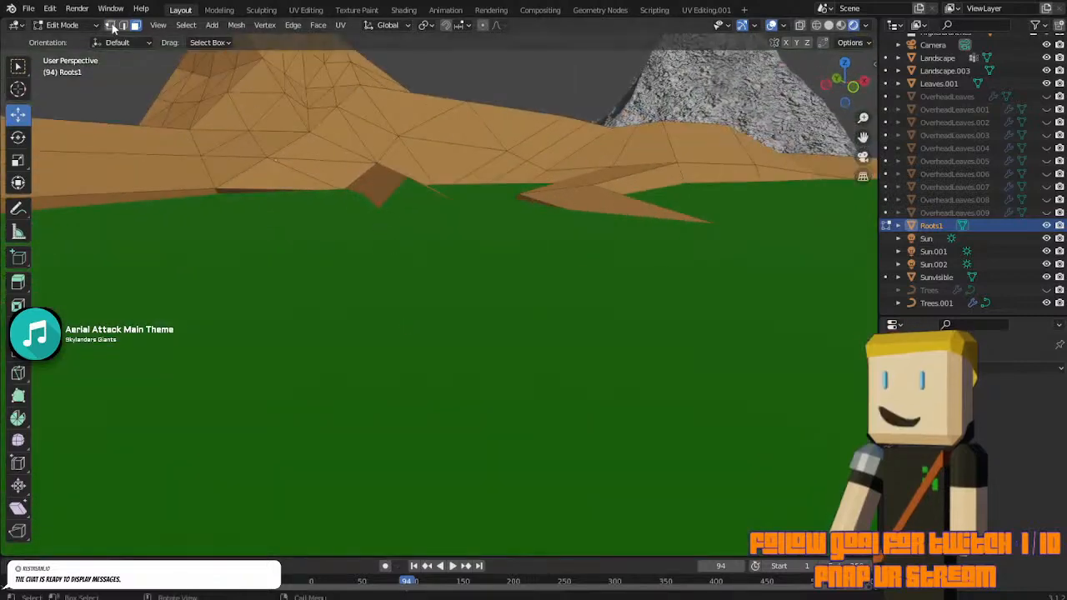
pyautogui.click(416, 178)
pyautogui.moveTo(418, 179); pyautogui.dragTo(424, 165, button='middle')
pyautogui.keyDown('shift'); pyautogui.click(479, 235); pyautogui.keyUp('shift')
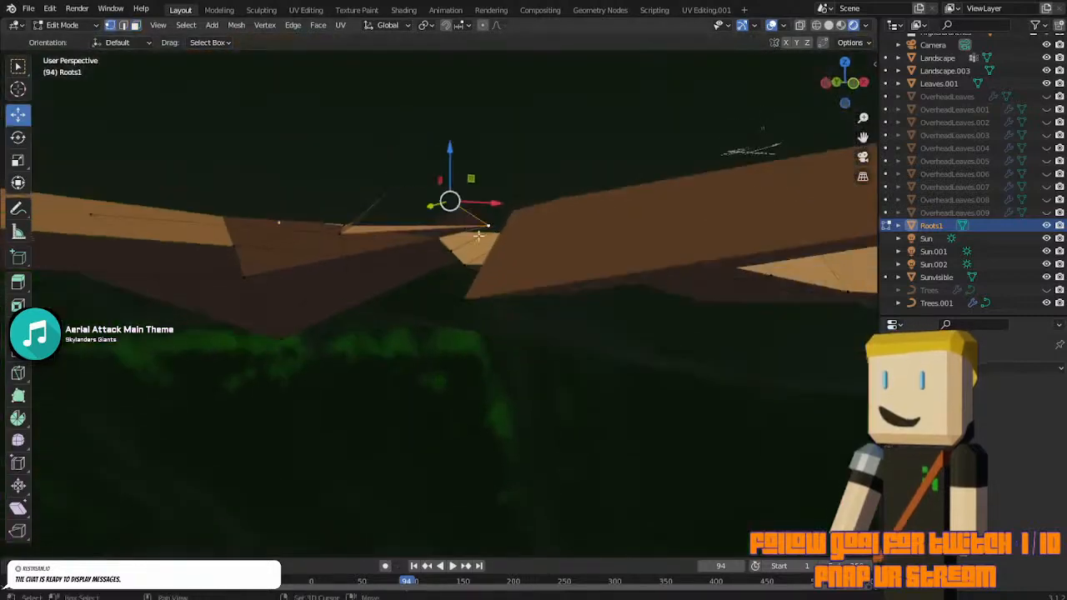
pyautogui.keyDown('shift'); pyautogui.click(338, 237); pyautogui.keyUp('shift')
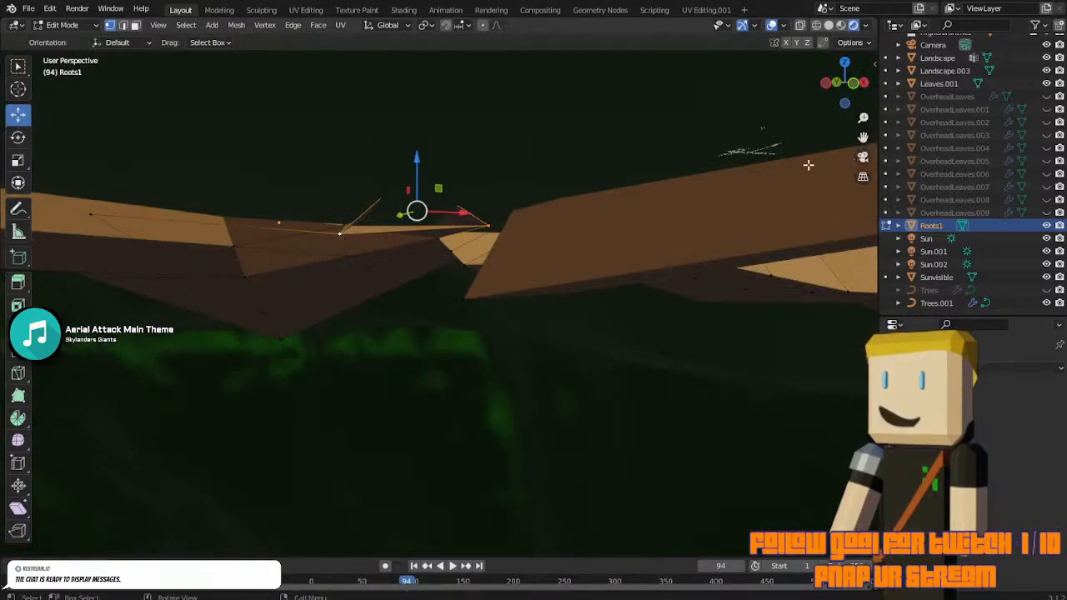
pyautogui.press('f')
pyautogui.press('KP_0')
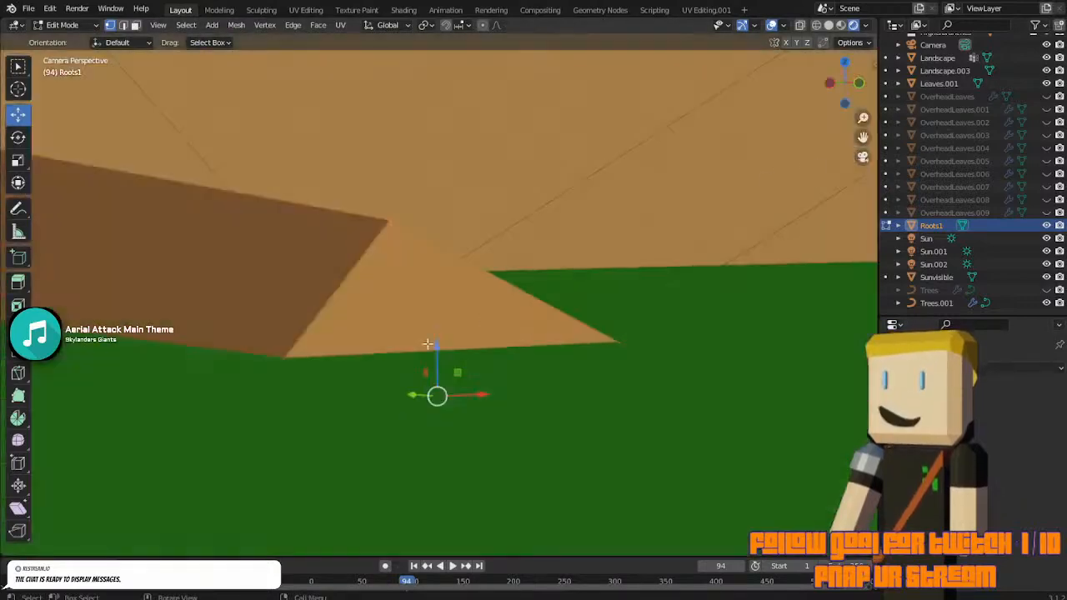
# Extrude the new face outward to lengthen the short root and lower it along Z into the ground.
pyautogui.press('e')
pyautogui.click(623, 403)
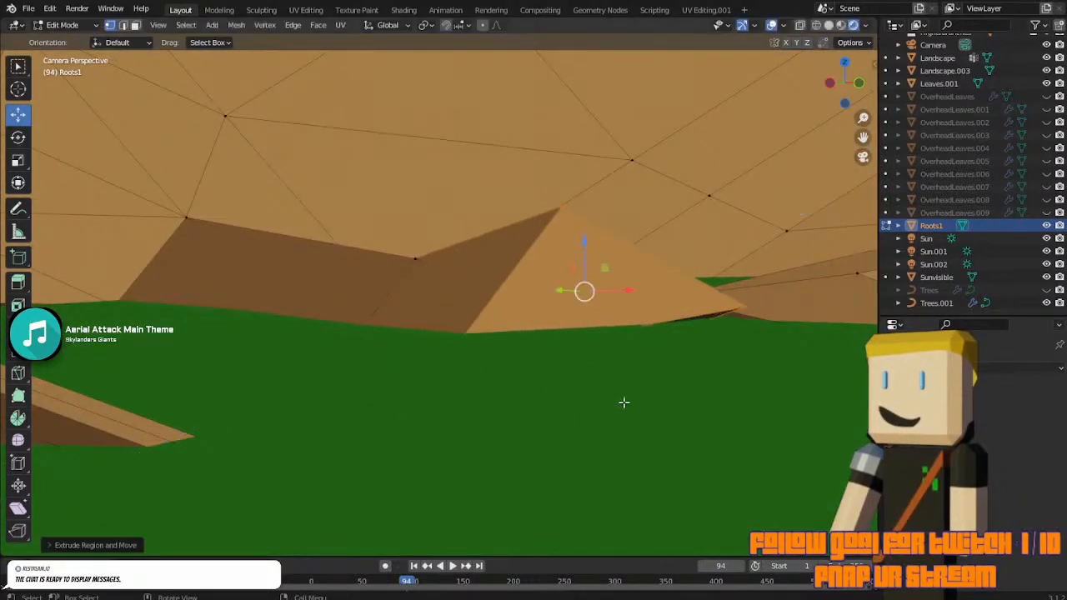
pyautogui.moveTo(584, 243); pyautogui.dragTo(581, 342)
pyautogui.press('g')
pyautogui.press('x')
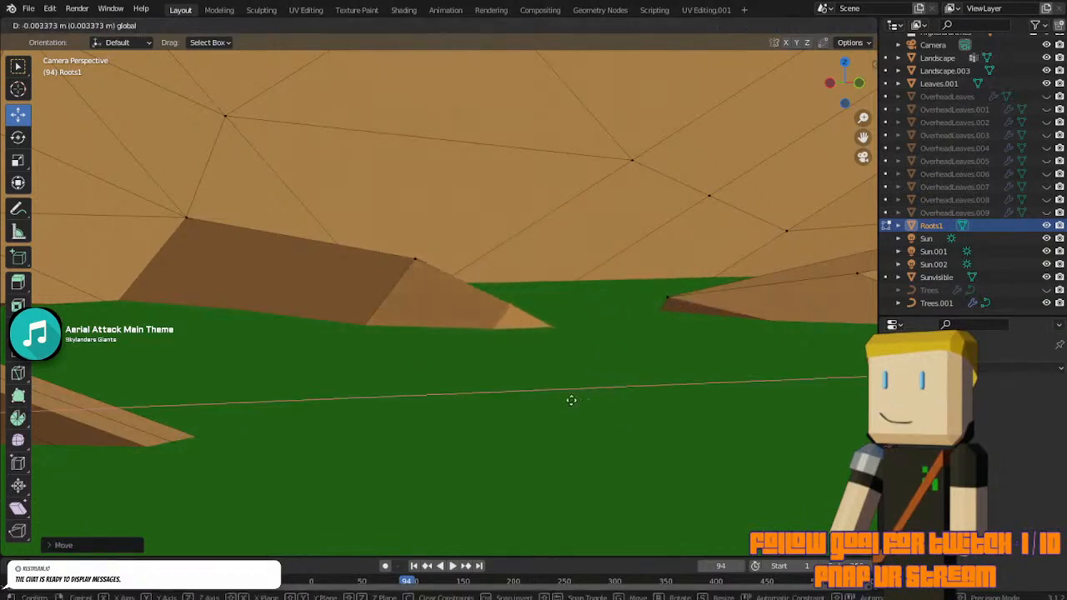
pyautogui.press('Escape')
pyautogui.press('g')
pyautogui.press('z')
pyautogui.press('z')
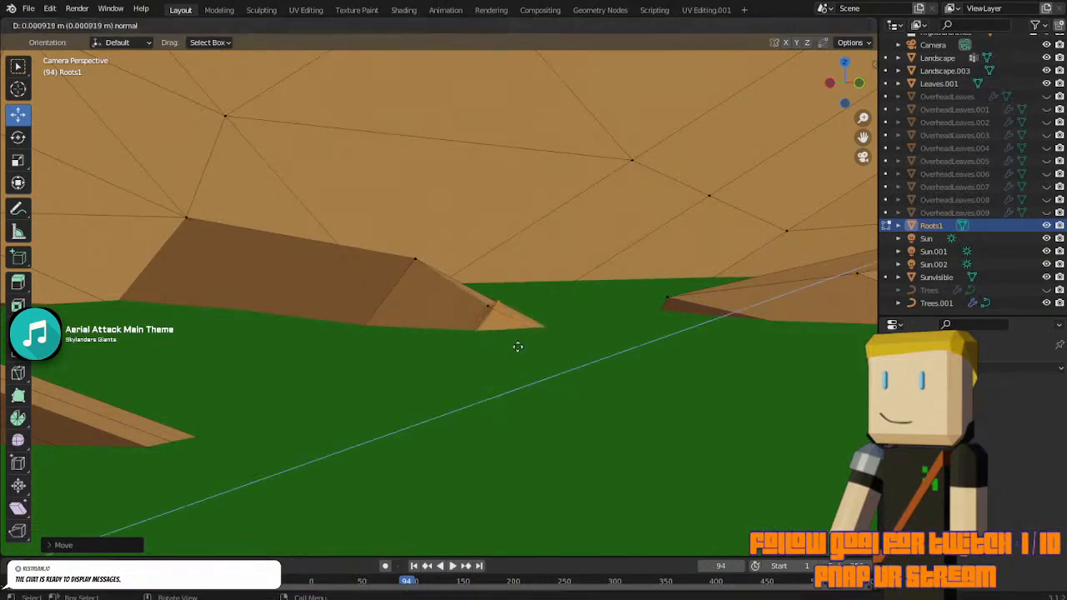
pyautogui.press('Escape')
# Extrude the short root's tip again, shift it down along Z by about 0.0037 m, and undo the last adjustment.
pyautogui.press('e')
pyautogui.press('z')
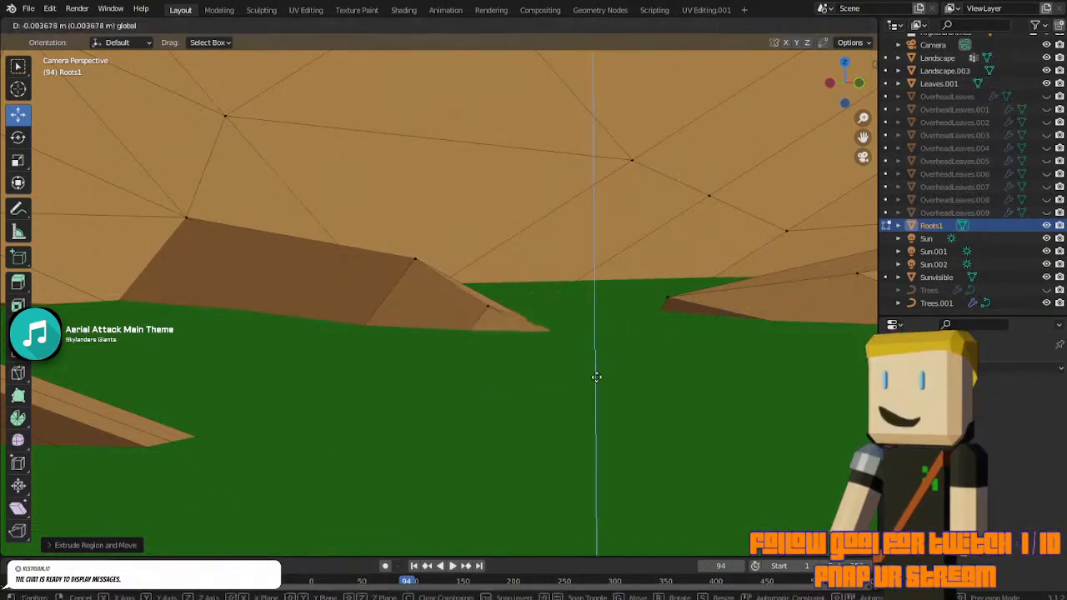
pyautogui.moveTo(596, 377); pyautogui.dragTo(596, 378)
pyautogui.moveTo(650, 436); pyautogui.dragTo(596, 431)
pyautogui.hotkey('ctrl', 'z')
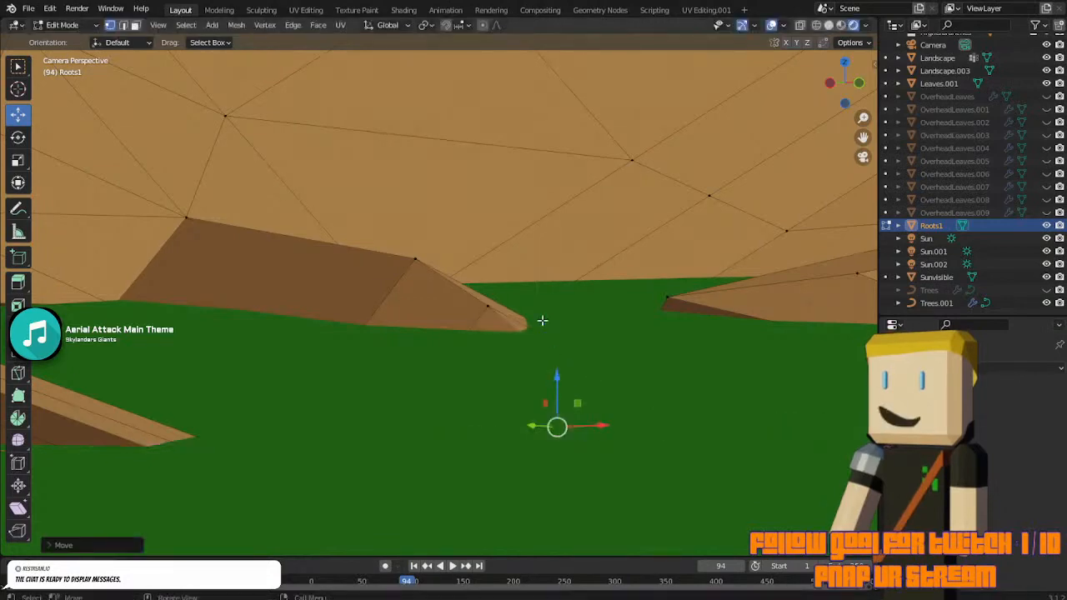
# Shift the short root's selected tip sideways, then adjust its height so the end blends into the ground.
pyautogui.scroll(-3, 543, 320)
pyautogui.press('Tab')
pyautogui.scroll(-3, 455, 304)
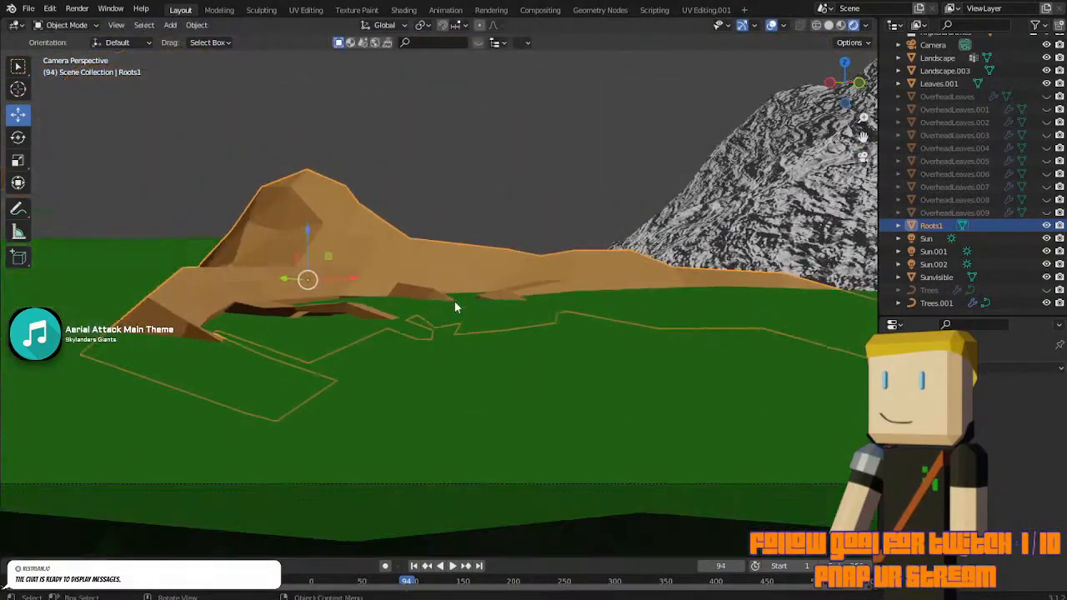
pyautogui.press('Tab')
pyautogui.scroll(5, 455, 307)
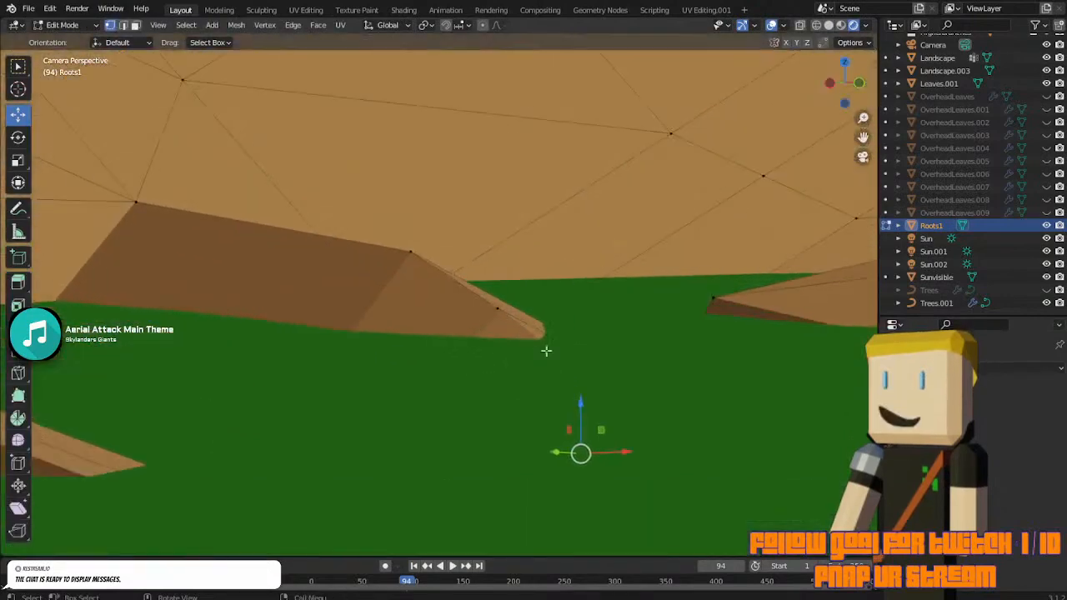
pyautogui.press('g')
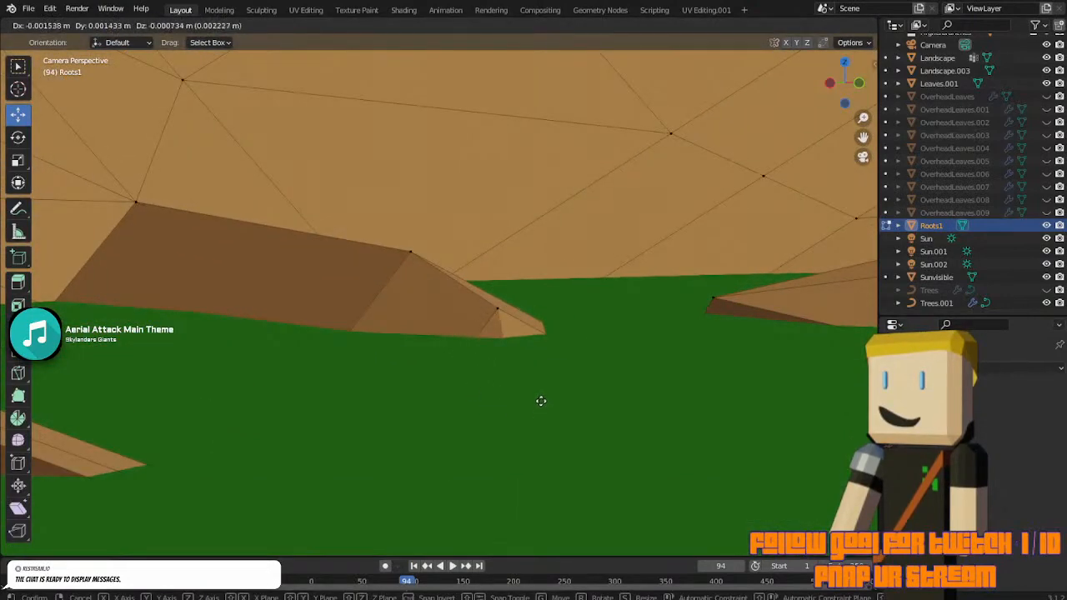
pyautogui.click(525, 397)
pyautogui.press('g')
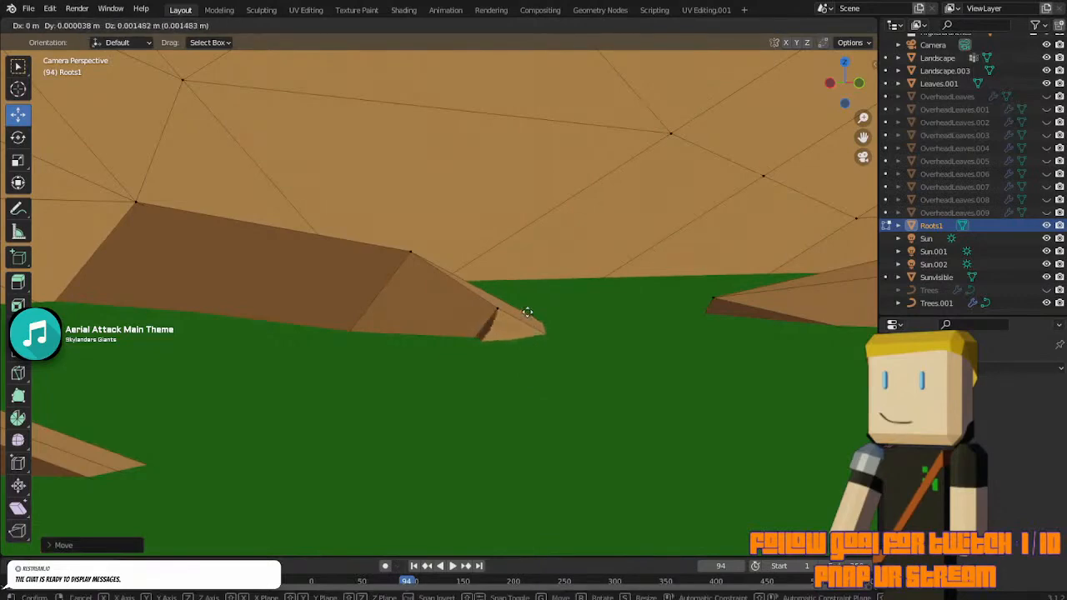
pyautogui.click(529, 323)
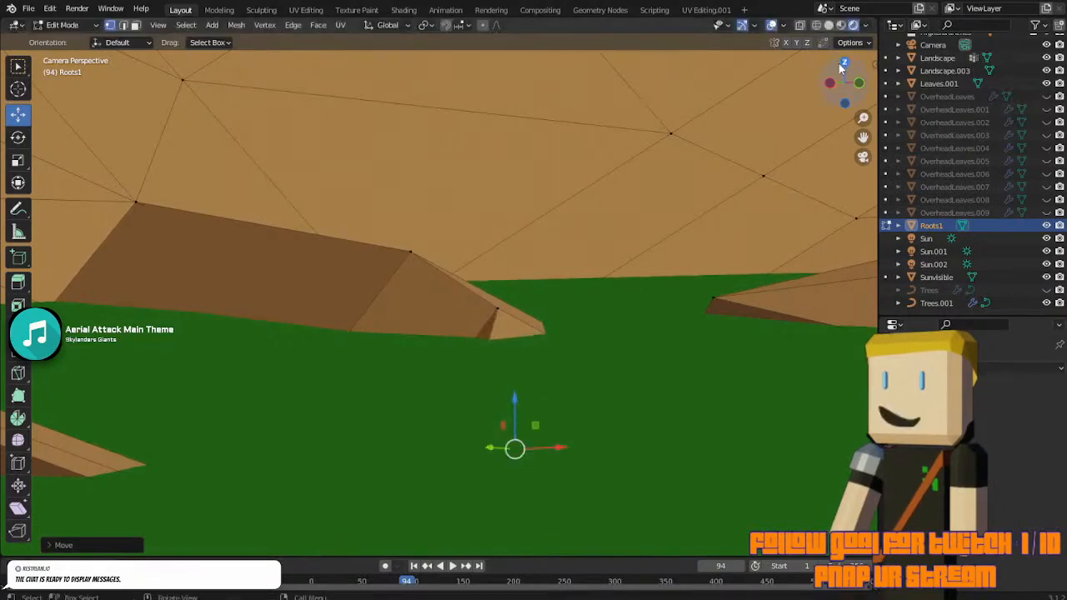
# Pull the short root's tip diagonally outward in the top view to lengthen it, and return to the camera view.
pyautogui.moveTo(841, 67); pyautogui.dragTo(739, 167)
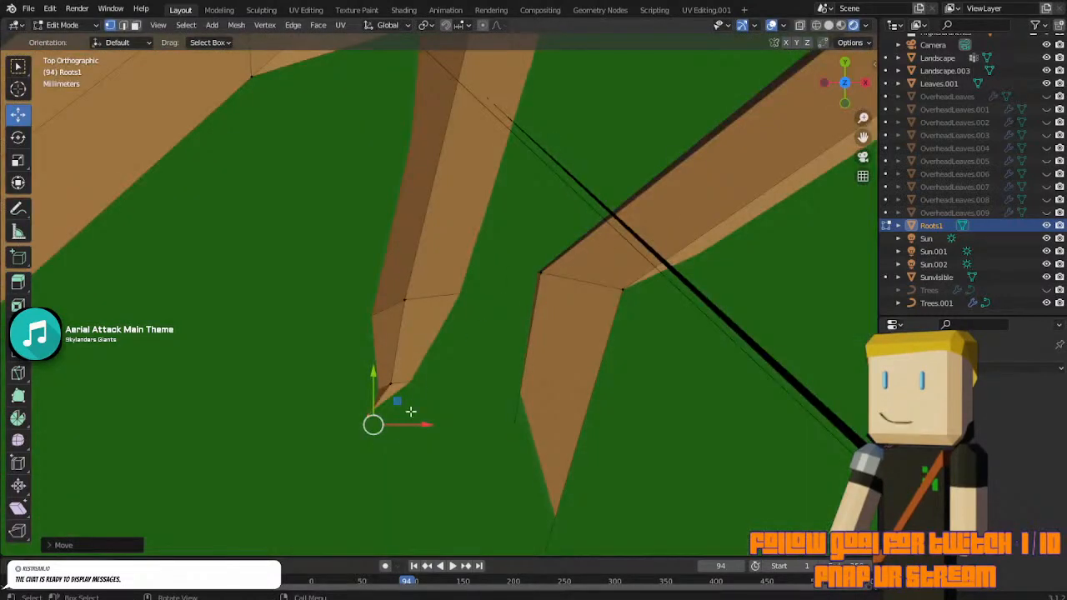
pyautogui.moveTo(394, 405); pyautogui.dragTo(330, 444)
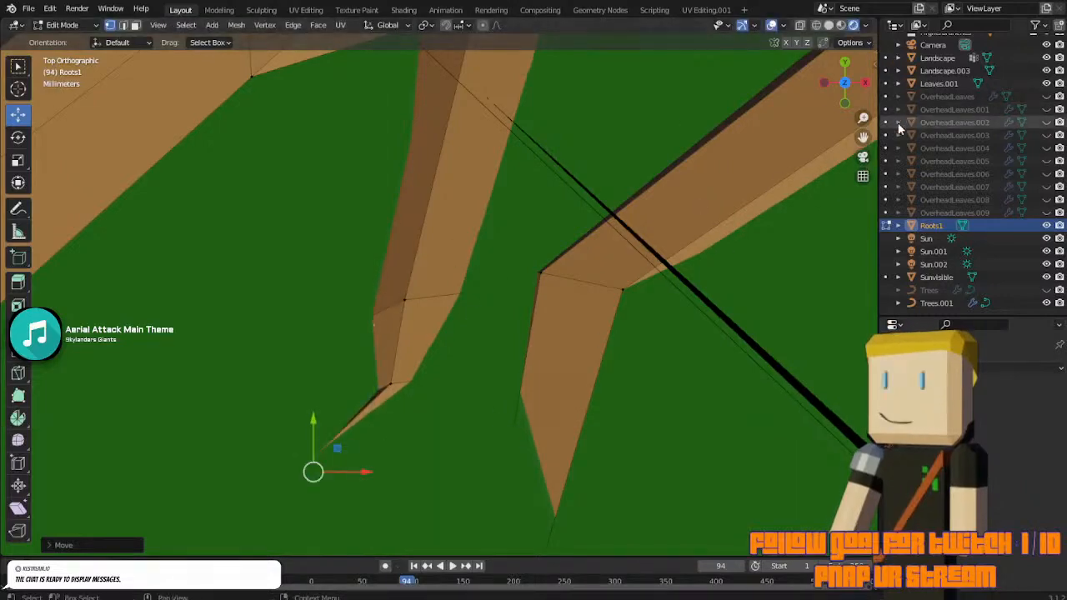
pyautogui.click(865, 157)
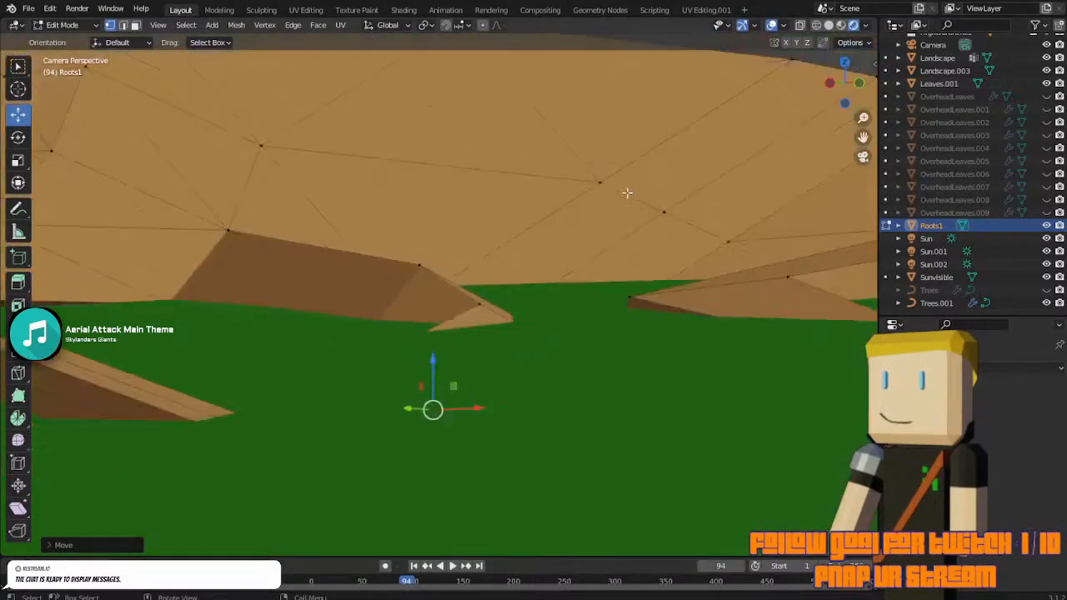
# Leave mesh editing, deselect the roots, and temporarily show the Trees object to compare the roots with the trunk.
pyautogui.press('Tab')
pyautogui.click(598, 170)
pyautogui.scroll(-5, 597, 170)
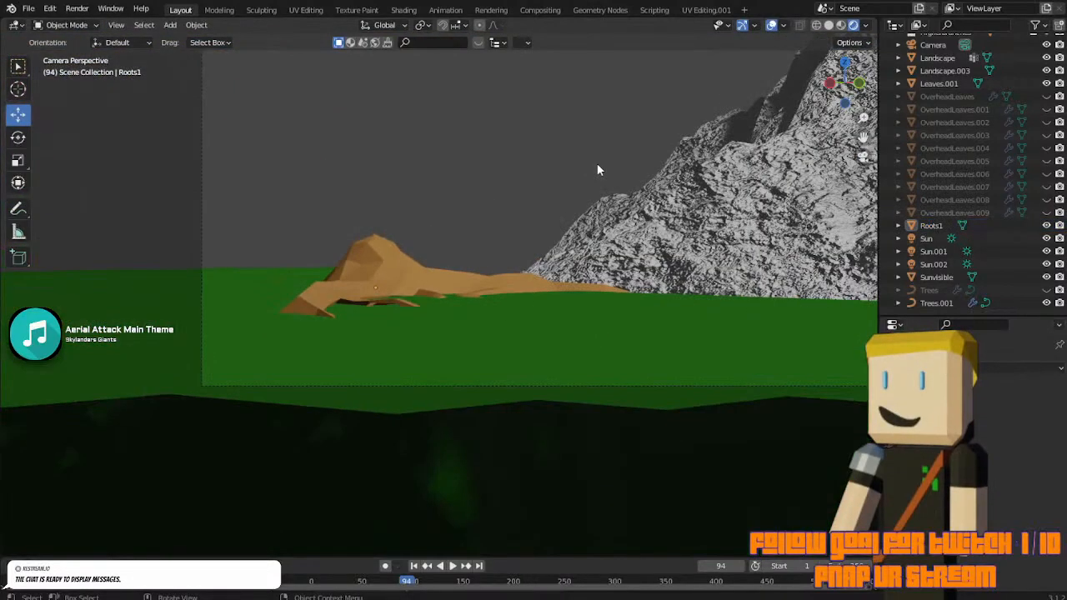
pyautogui.scroll(2, 597, 170)
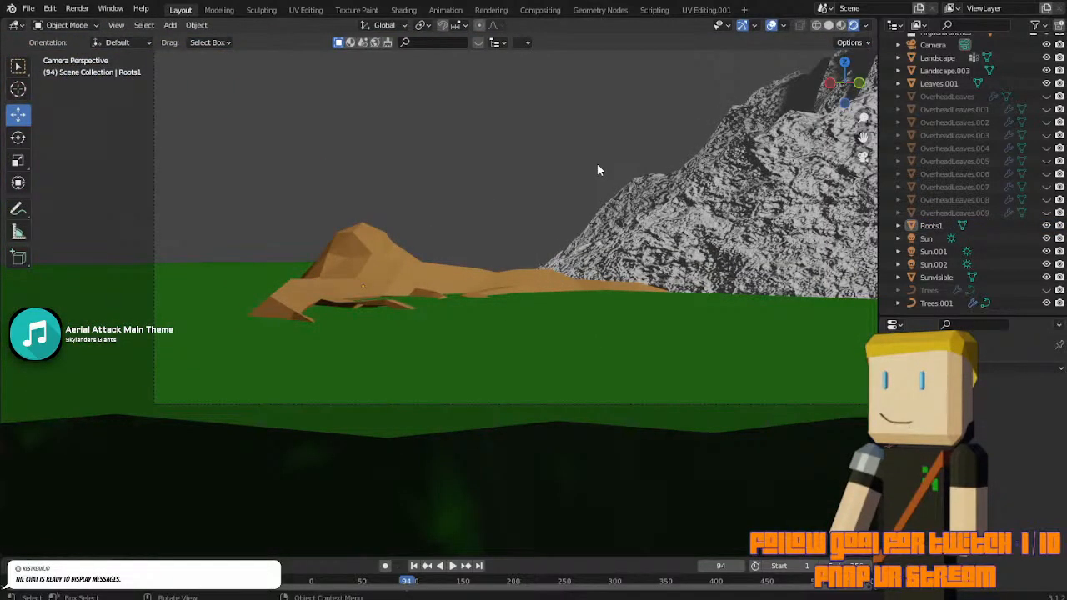
pyautogui.scroll(-2, 597, 170)
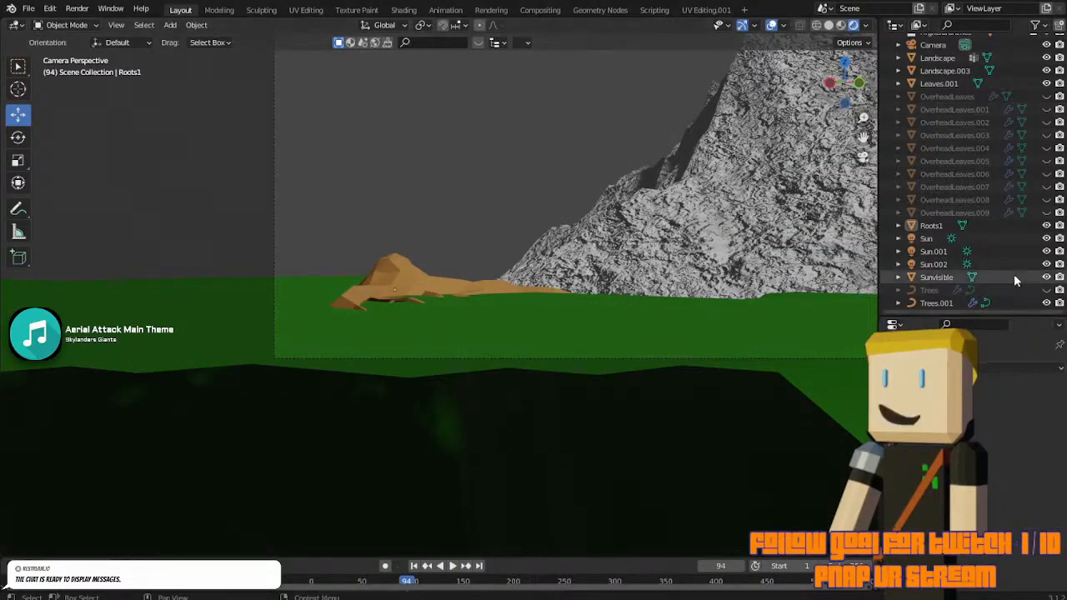
pyautogui.scroll(5, 1010, 254)
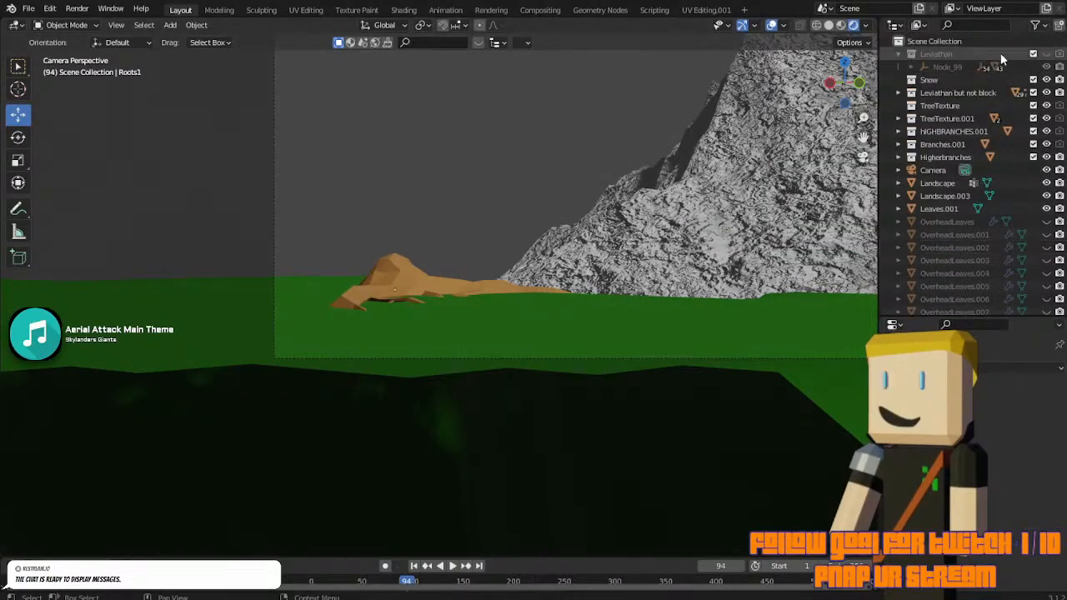
pyautogui.scroll(-5, 986, 288)
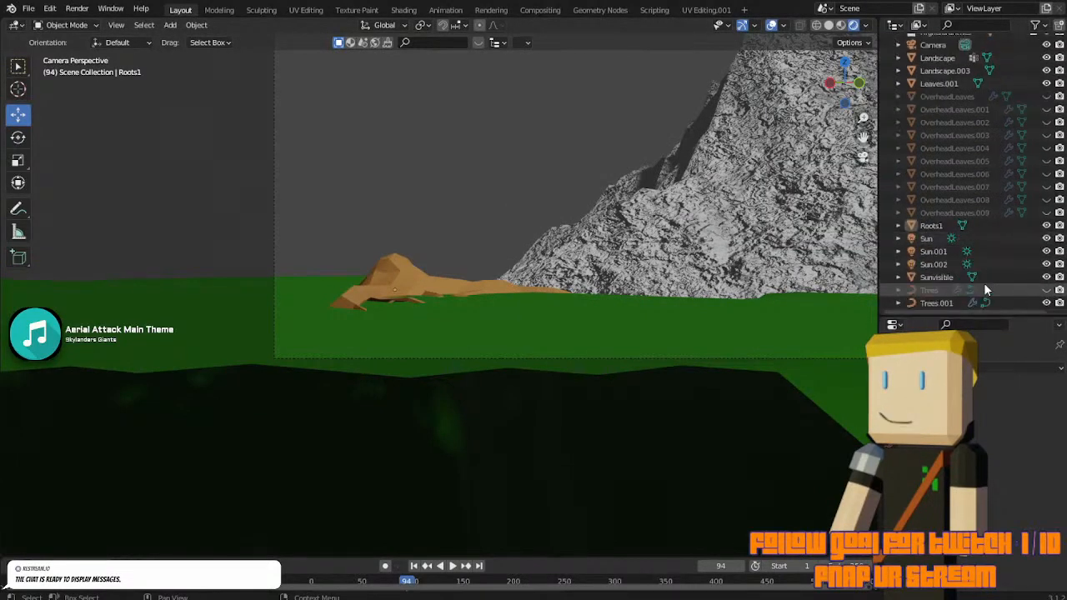
pyautogui.click(1046, 291)
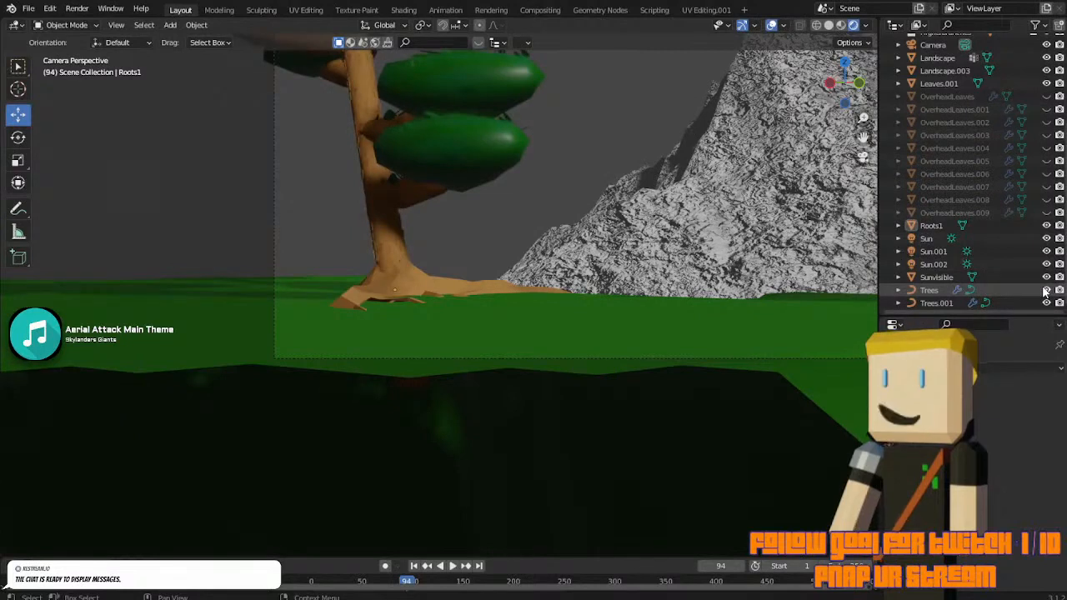
pyautogui.click(1046, 290)
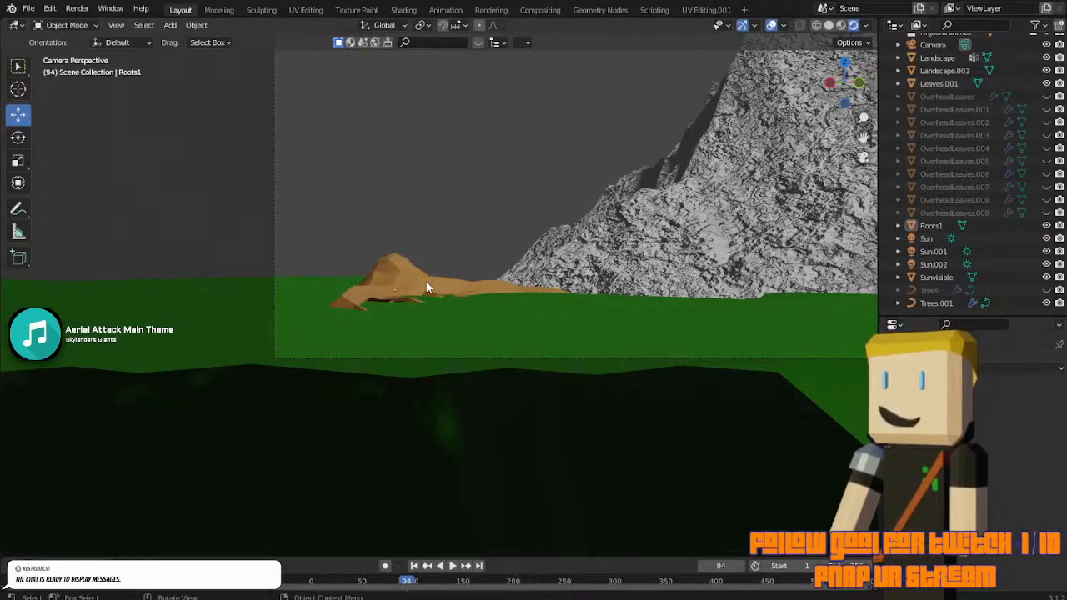
# Reopen the Roots1 mesh for editing from the camera view and show the Trees object as a reference.
pyautogui.scroll(6, 427, 287)
pyautogui.scroll(3, 454, 244)
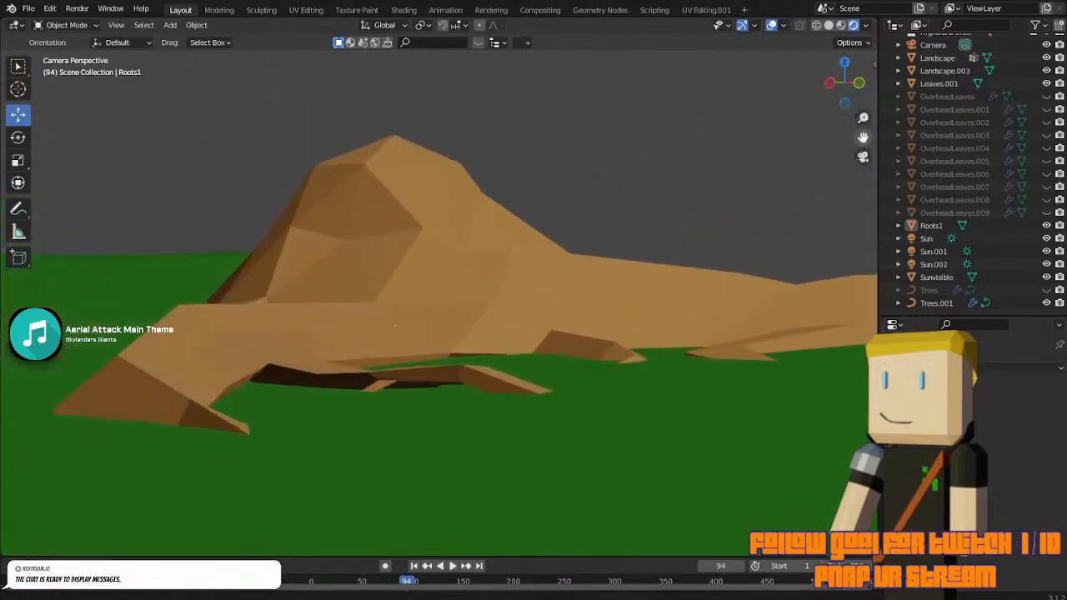
pyautogui.moveTo(468, 164); pyautogui.dragTo(605, 179, button='middle')
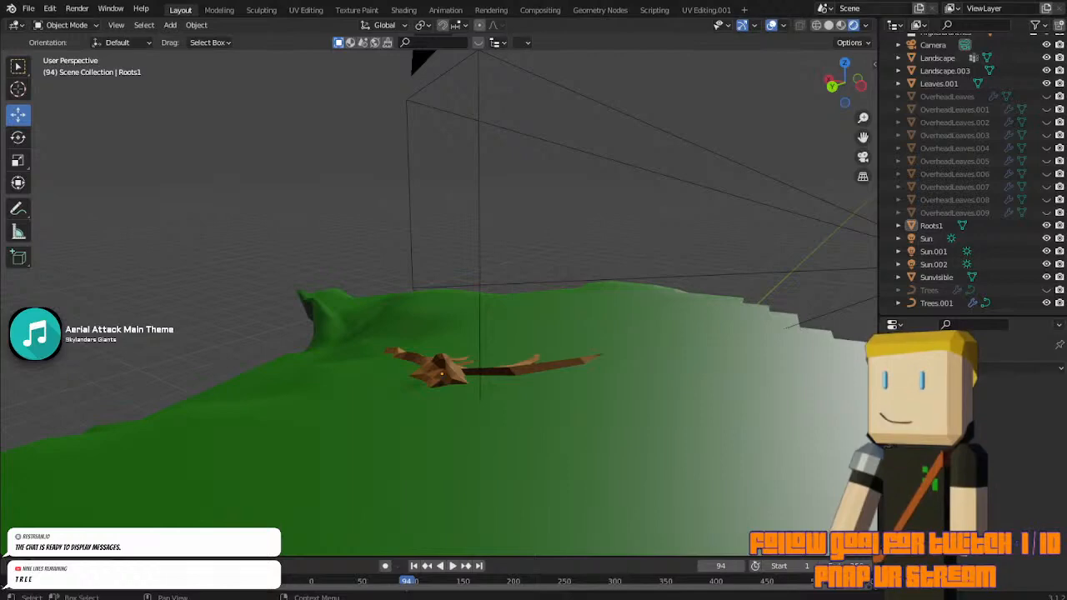
pyautogui.moveTo(535, 342)
pyautogui.mouseDown(button='middle')
pyautogui.moveTo(650, 348)
pyautogui.moveTo(542, 325)
pyautogui.mouseUp(button='middle')
pyautogui.press('KP_0')
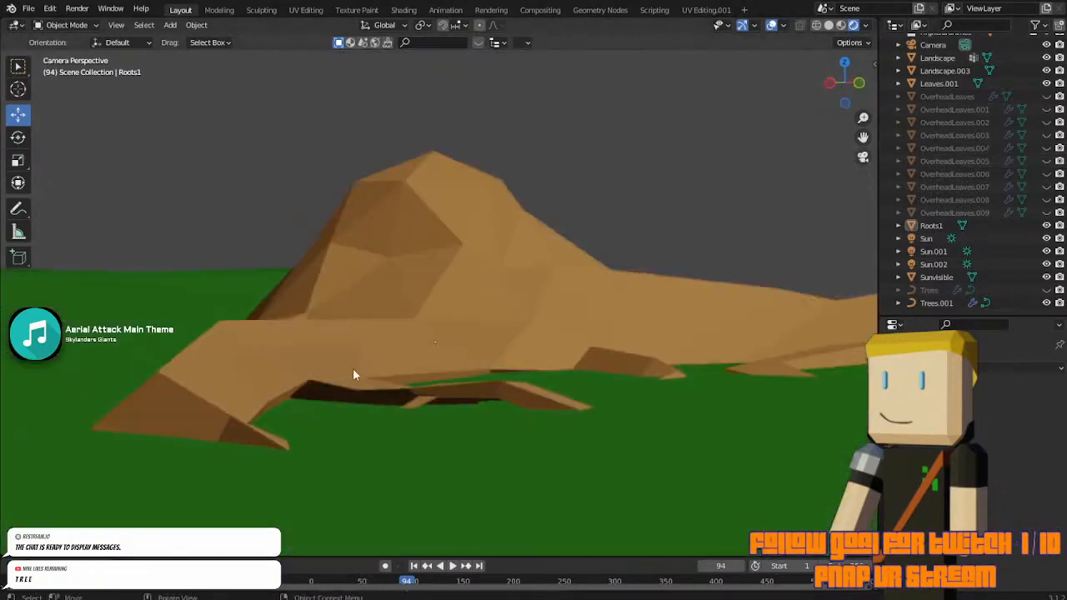
pyautogui.click(440, 326)
pyautogui.press('Tab')
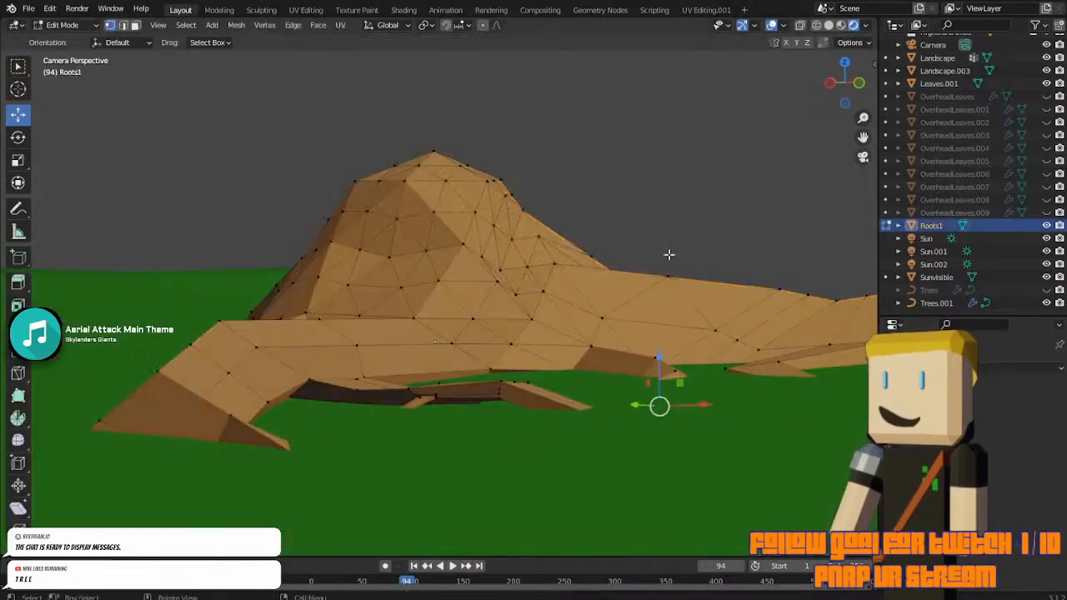
pyautogui.click(1046, 290)
pyautogui.scroll(-6, 723, 297)
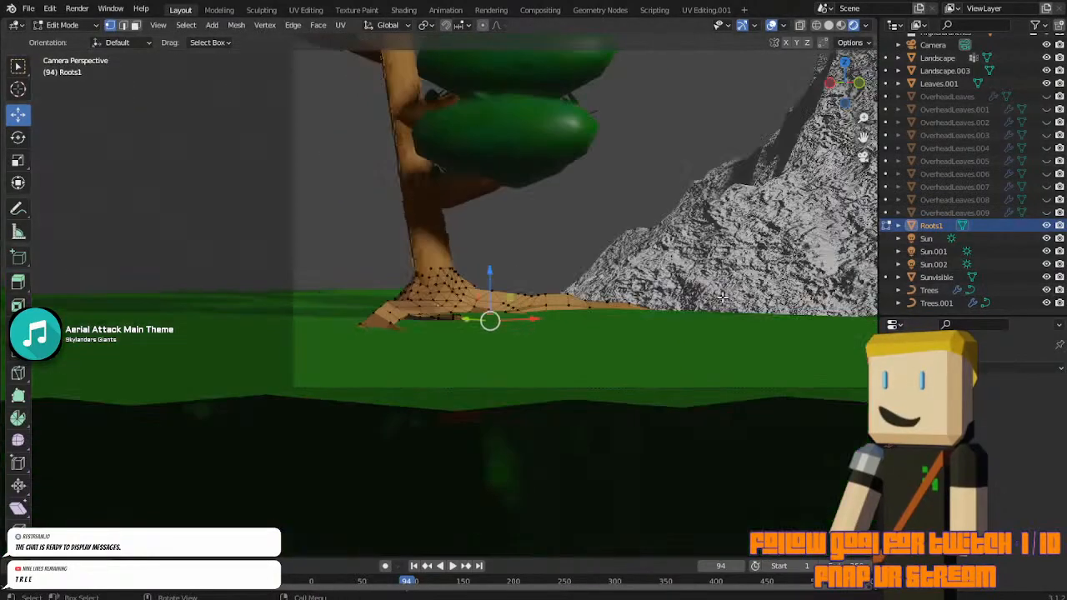
pyautogui.scroll(6, 434, 300)
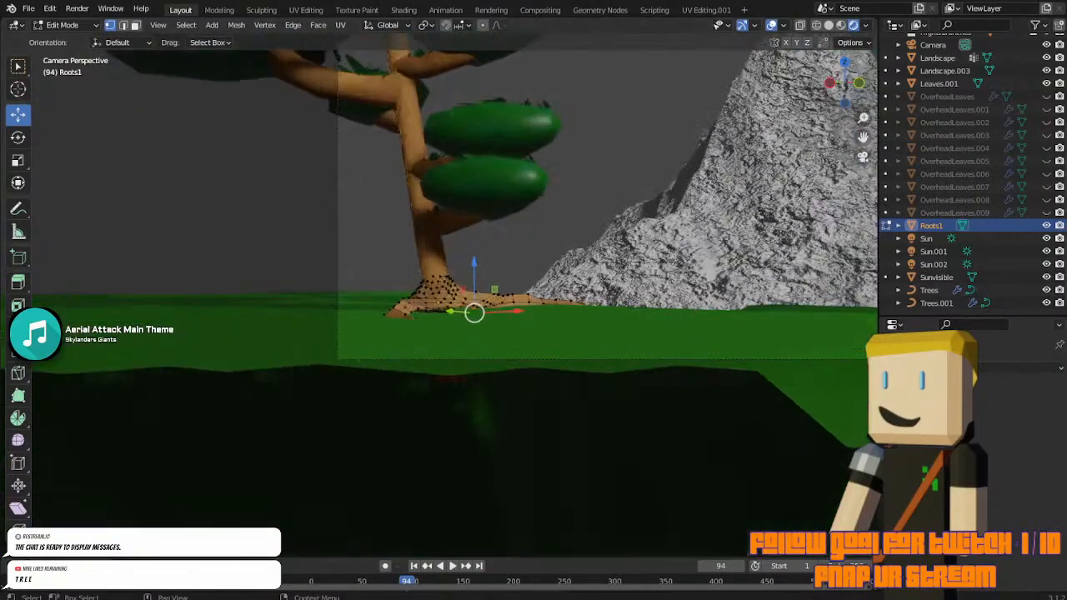
# Temporarily hide Roots1 to examine the bare base of the trunk.
pyautogui.click(1047, 225)
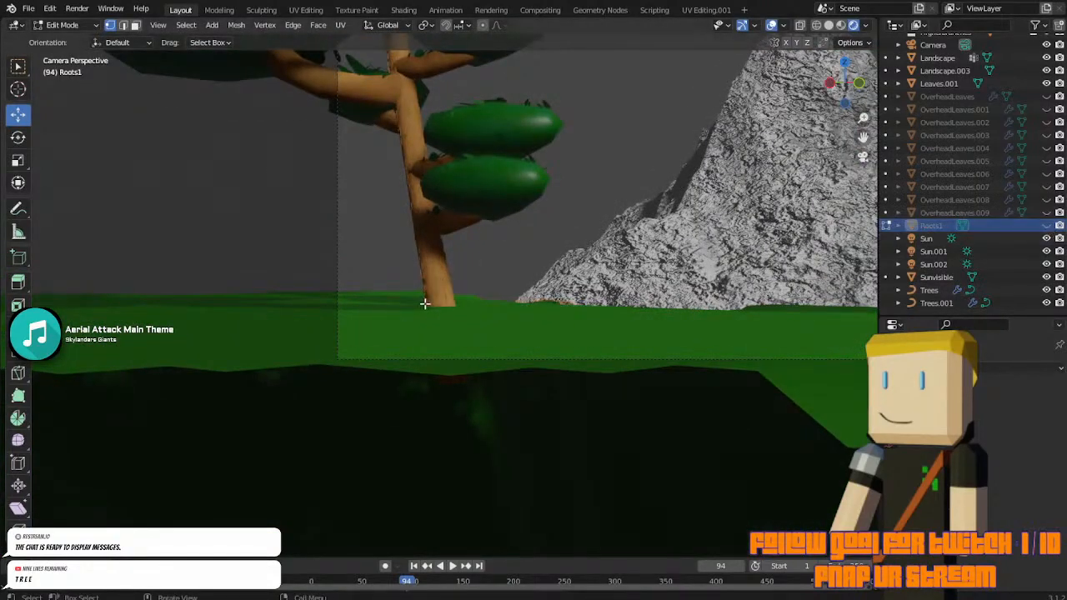
pyautogui.scroll(2, 424, 303)
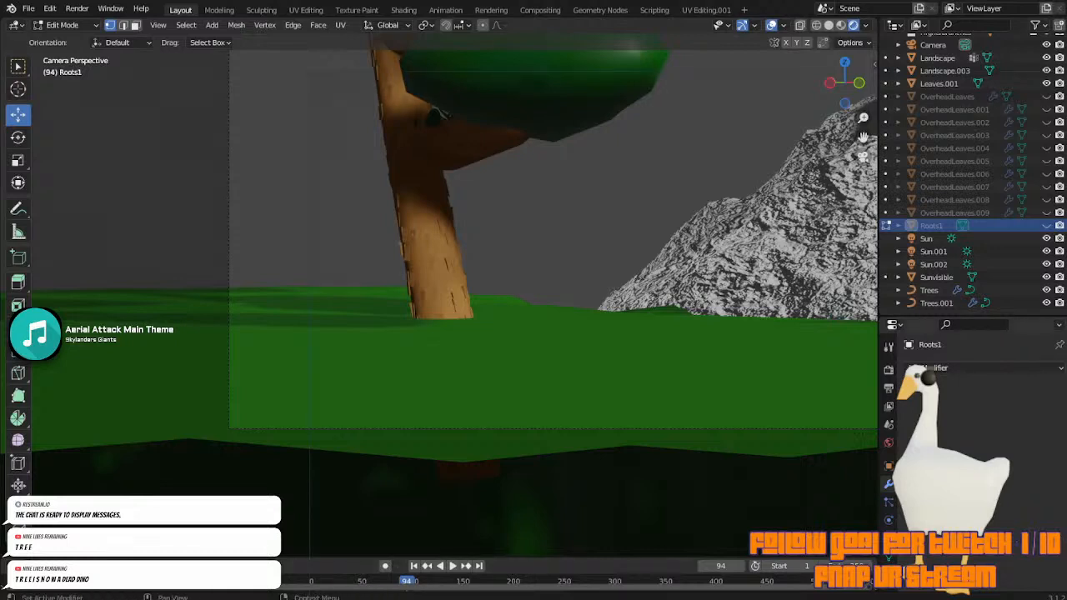
pyautogui.click(1047, 225)
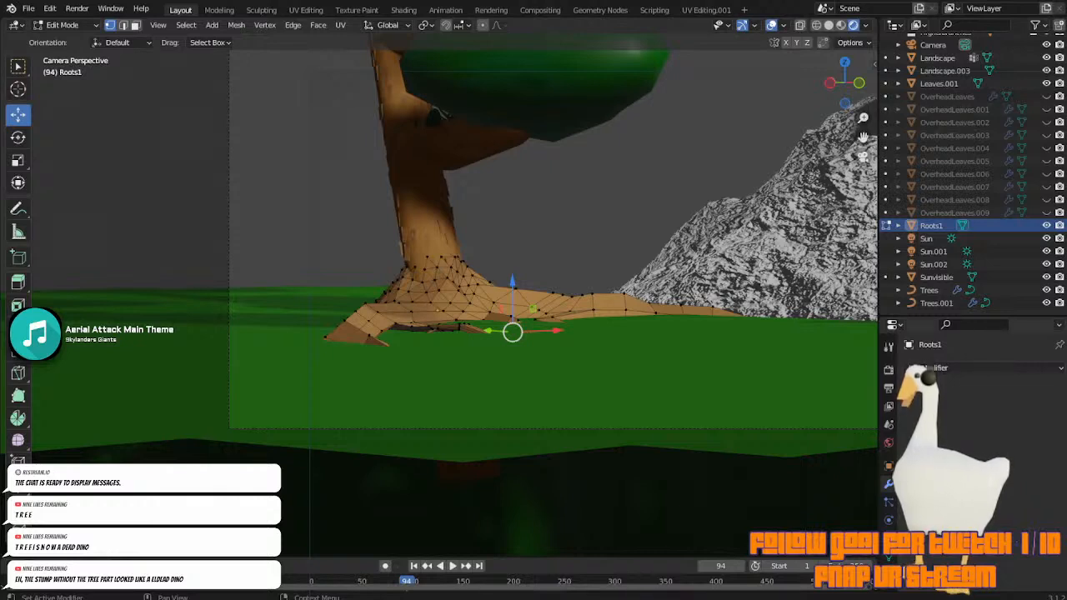
# Extrude a face on the far side of the root base into a long new root and lower its end to the ground.
pyautogui.scroll(1, 503, 320)
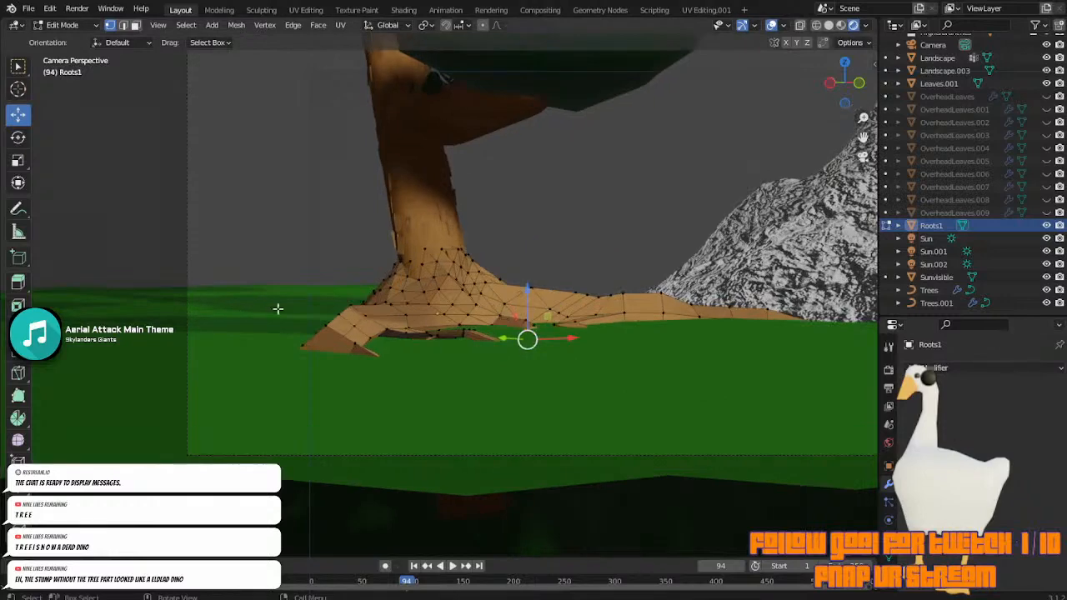
pyautogui.moveTo(419, 293); pyautogui.dragTo(412, 351, button='middle')
pyautogui.moveTo(321, 431); pyautogui.dragTo(447, 396, button='middle')
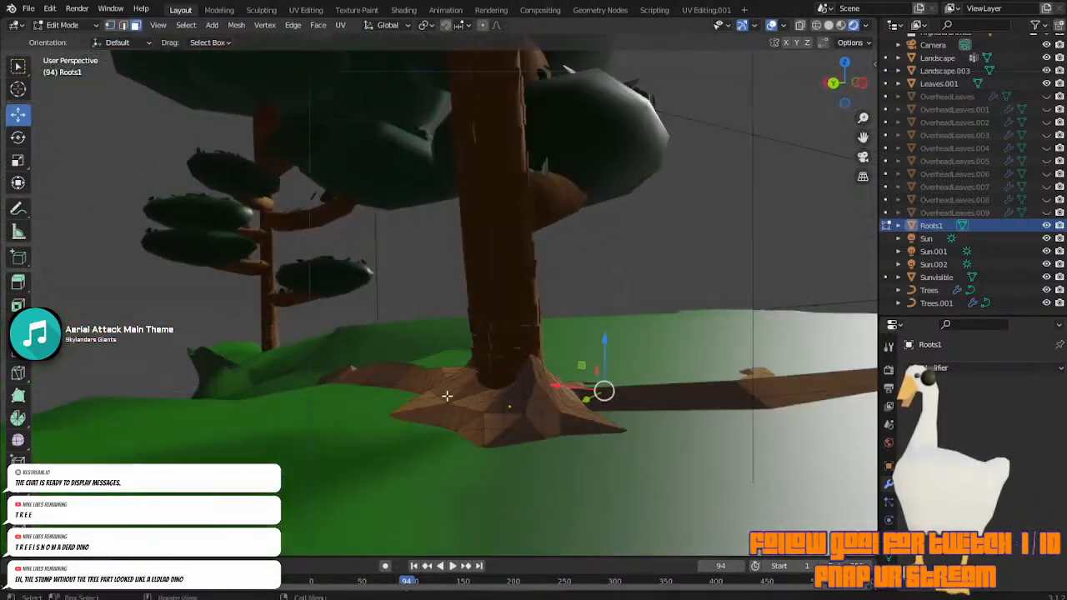
pyautogui.click(513, 434)
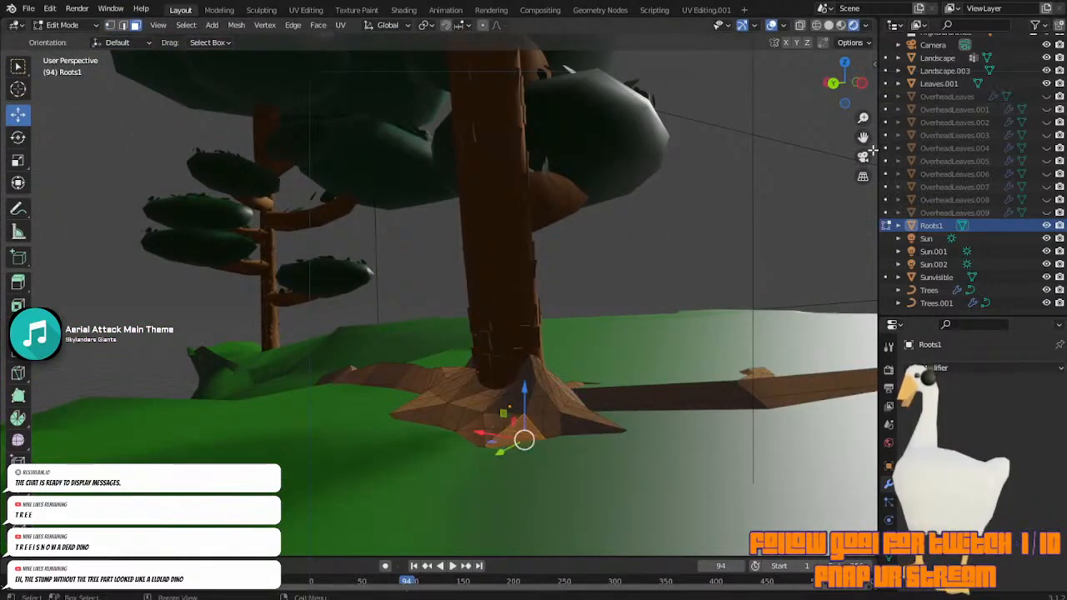
pyautogui.click(865, 157)
pyautogui.click(865, 157)
pyautogui.press('e')
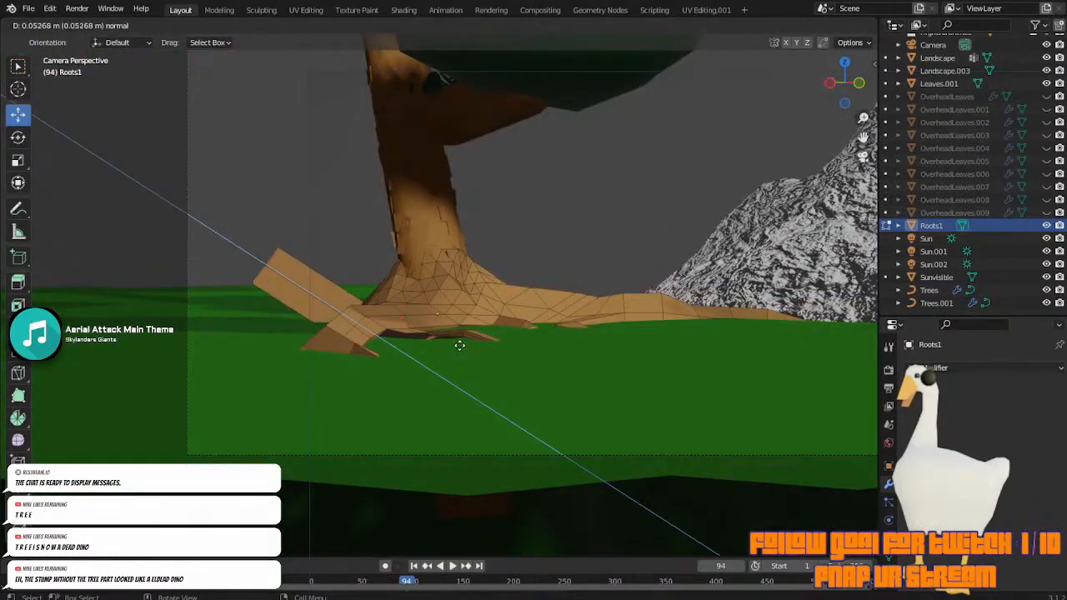
pyautogui.click(369, 313)
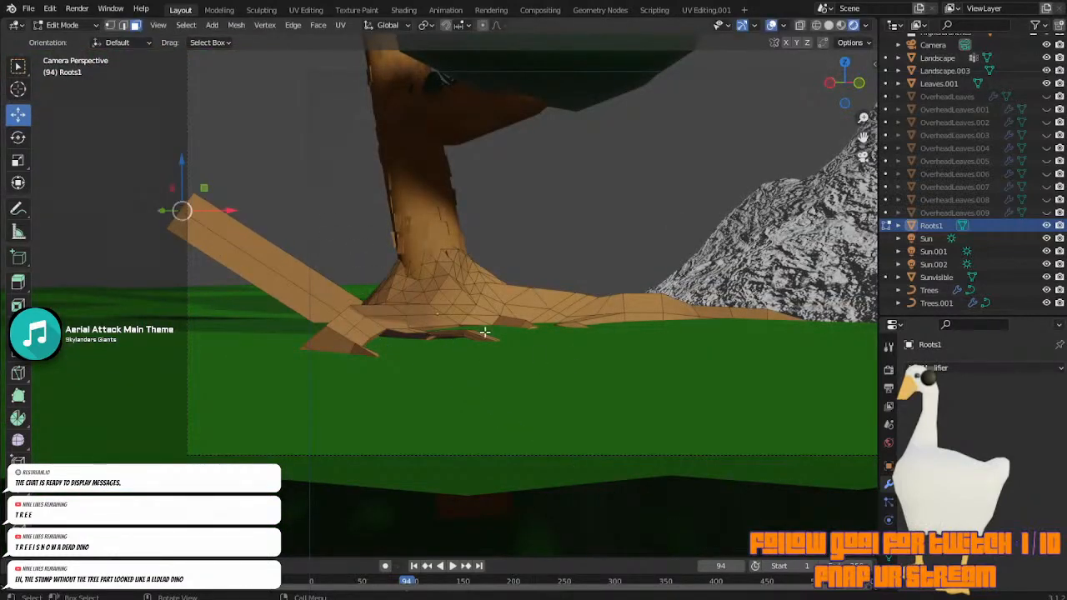
pyautogui.press('g')
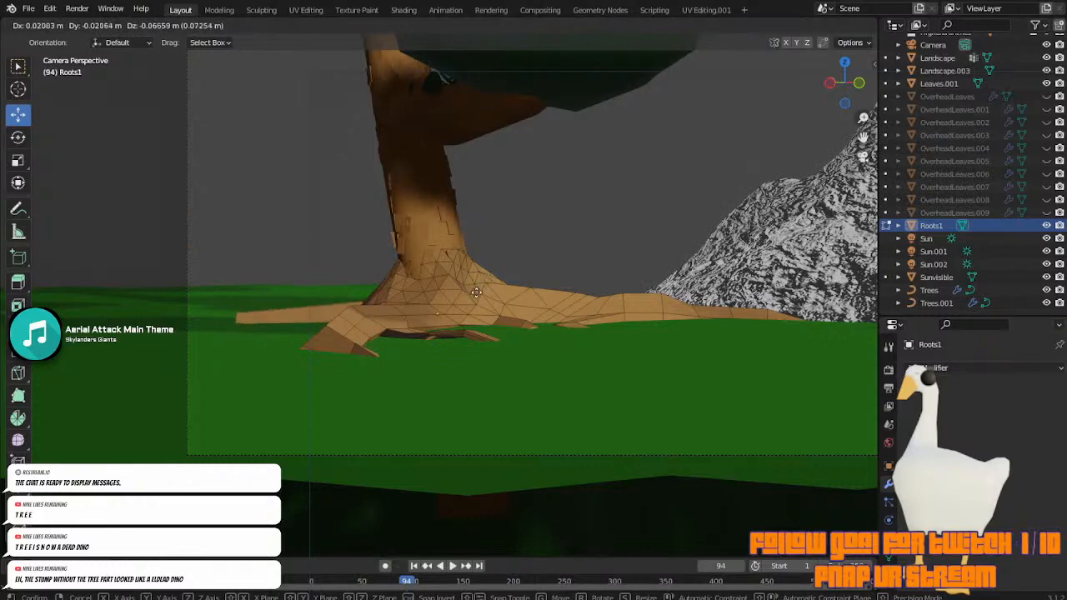
pyautogui.click(478, 293)
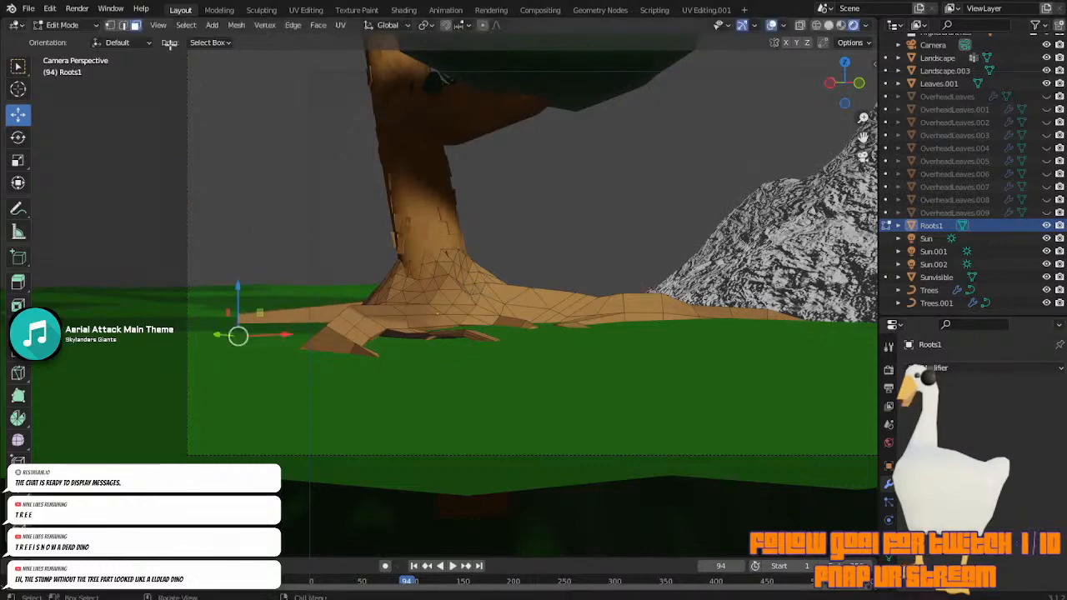
# Raise the vertex where the new root meets the base, using smooth proportional editing with a radius of about 0.029 m.
pyautogui.click(109, 27)
pyautogui.scroll(4, 265, 271)
pyautogui.click(281, 308)
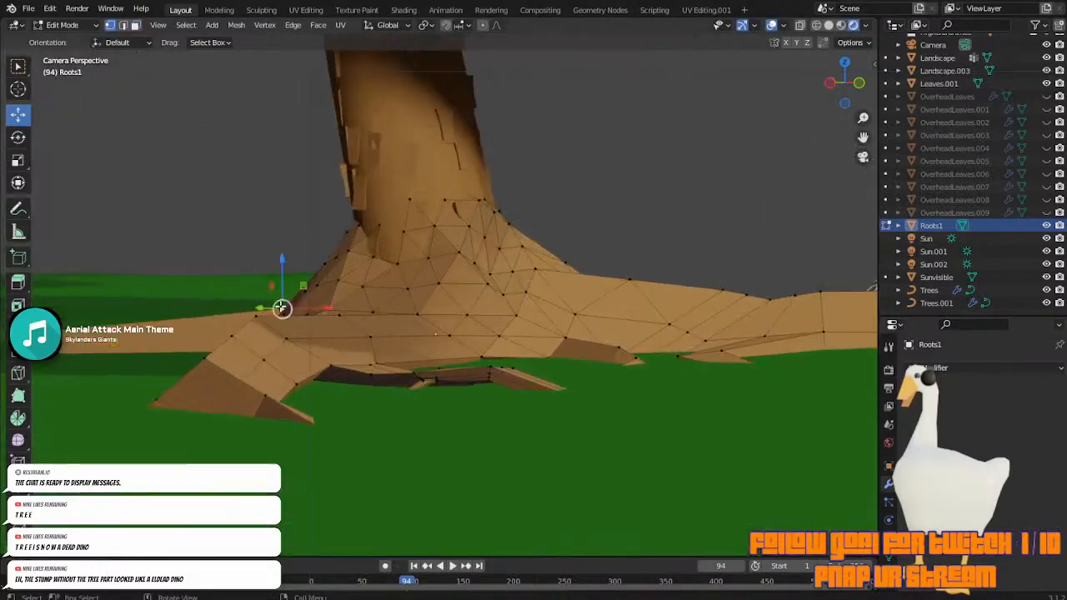
pyautogui.press('g')
pyautogui.rightClick(292, 266)
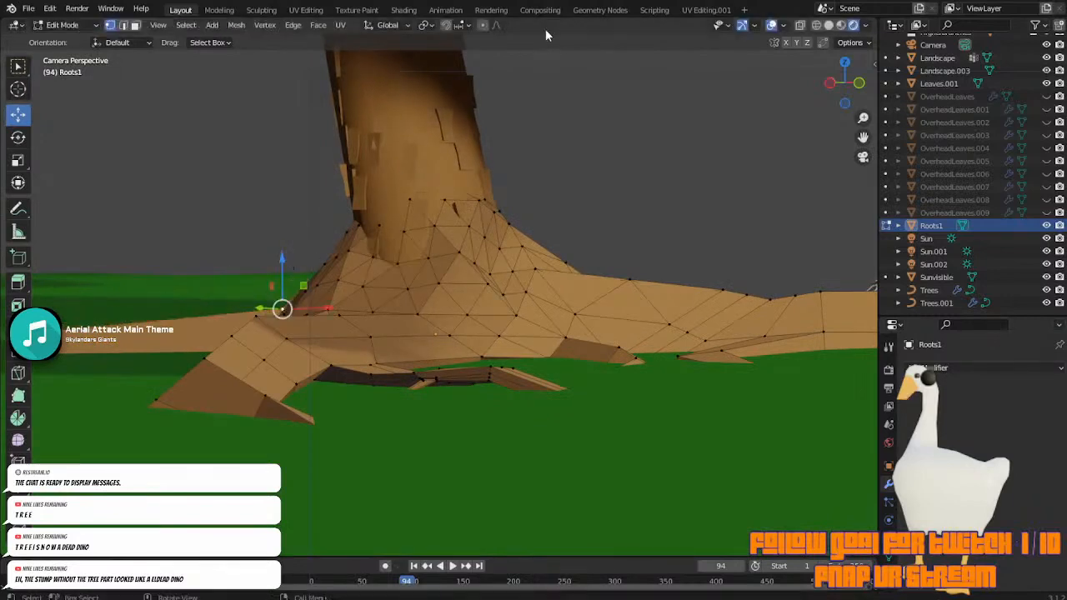
pyautogui.click(482, 25)
pyautogui.press('g')
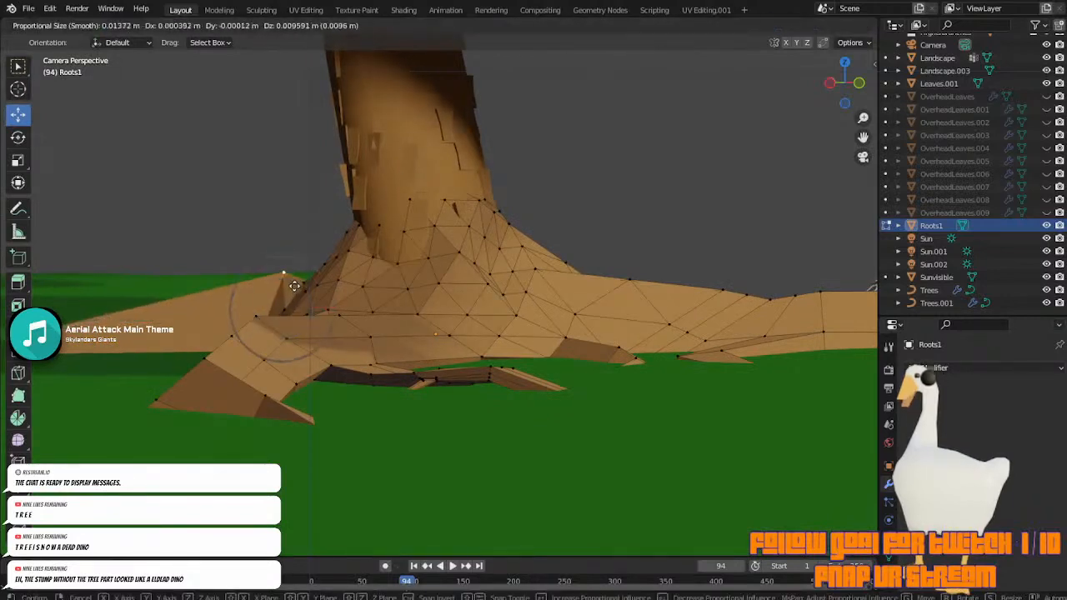
pyautogui.scroll(-8, 292, 280)
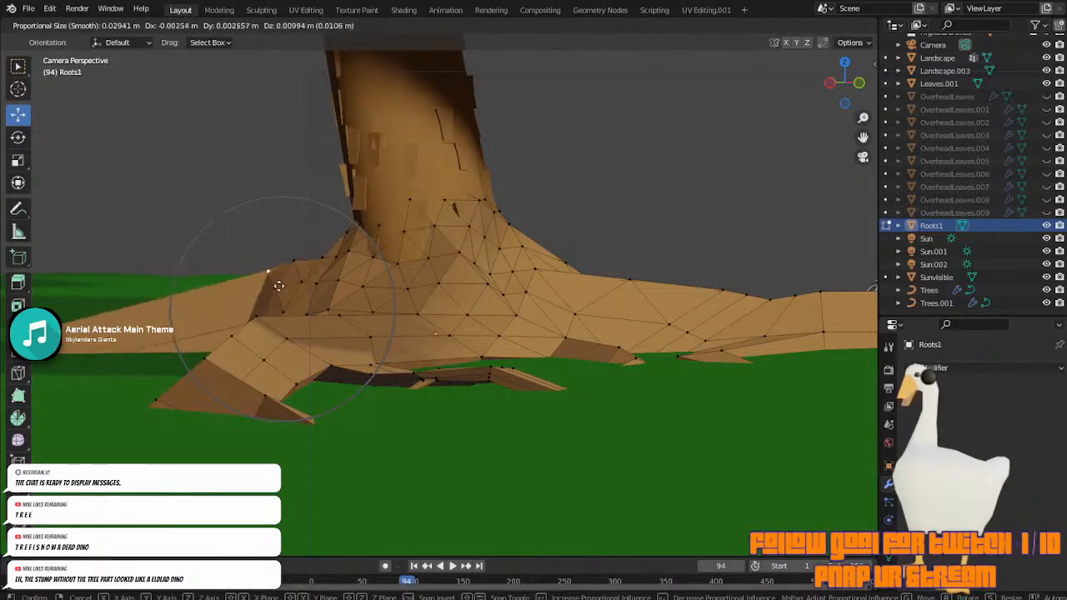
pyautogui.click(279, 300)
pyautogui.press('Tab')
pyautogui.scroll(-6, 418, 235)
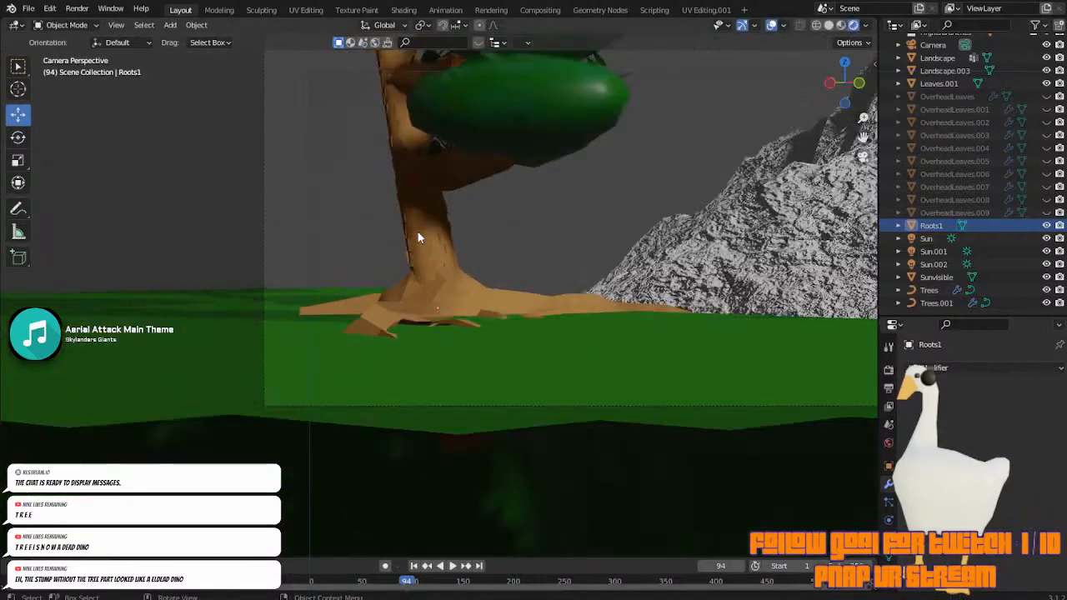
# Select the end faces of the new Roots1 root and hide the Trees object in the top view.
pyautogui.press('Tab')
pyautogui.scroll(3, 262, 280)
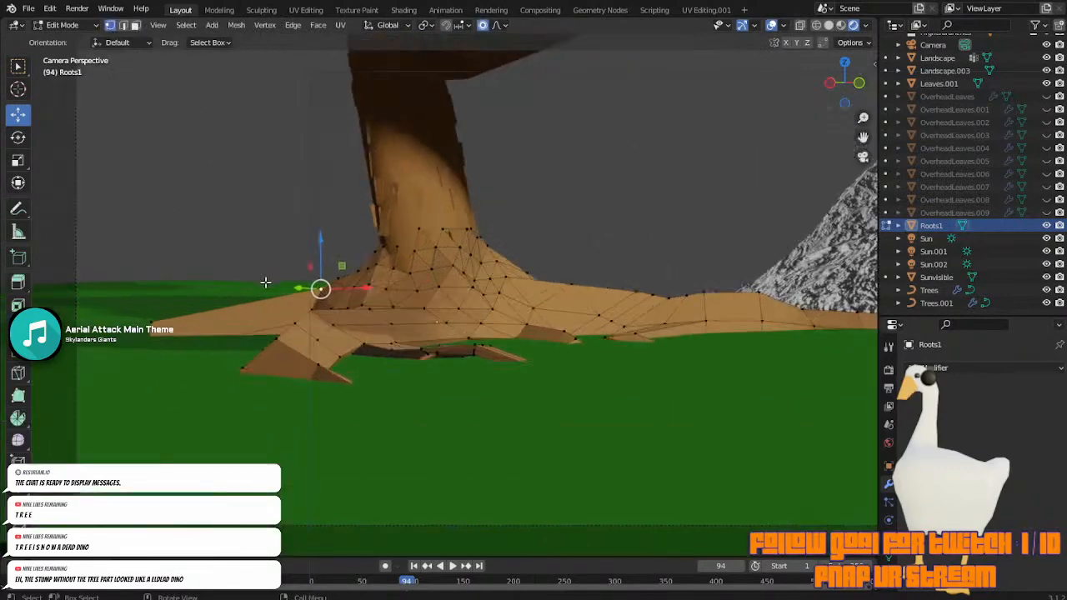
pyautogui.moveTo(264, 281); pyautogui.dragTo(443, 293, button='middle')
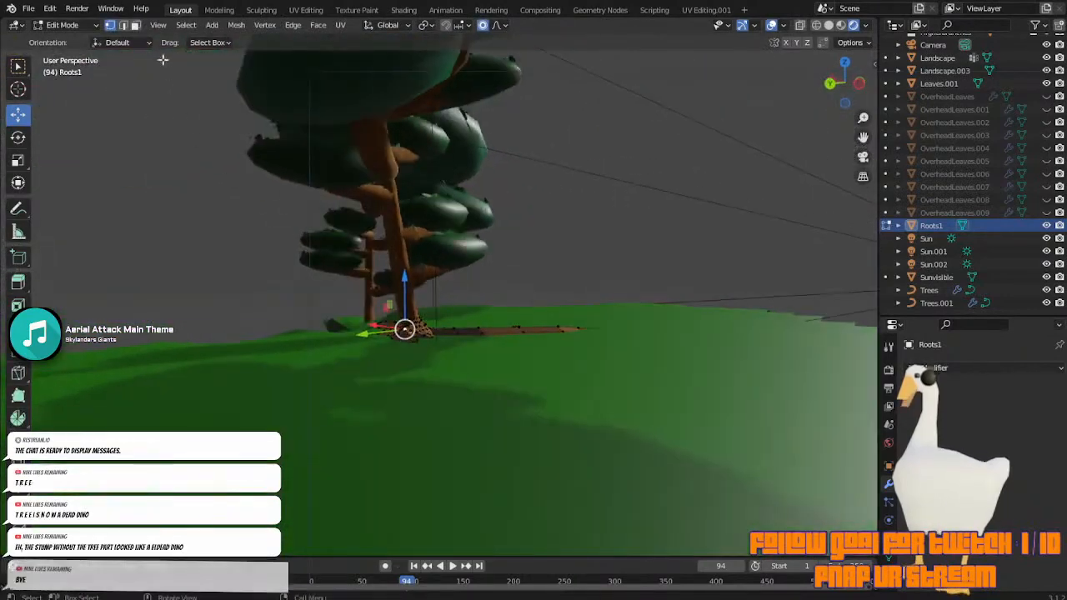
pyautogui.click(135, 26)
pyautogui.scroll(6, 398, 317)
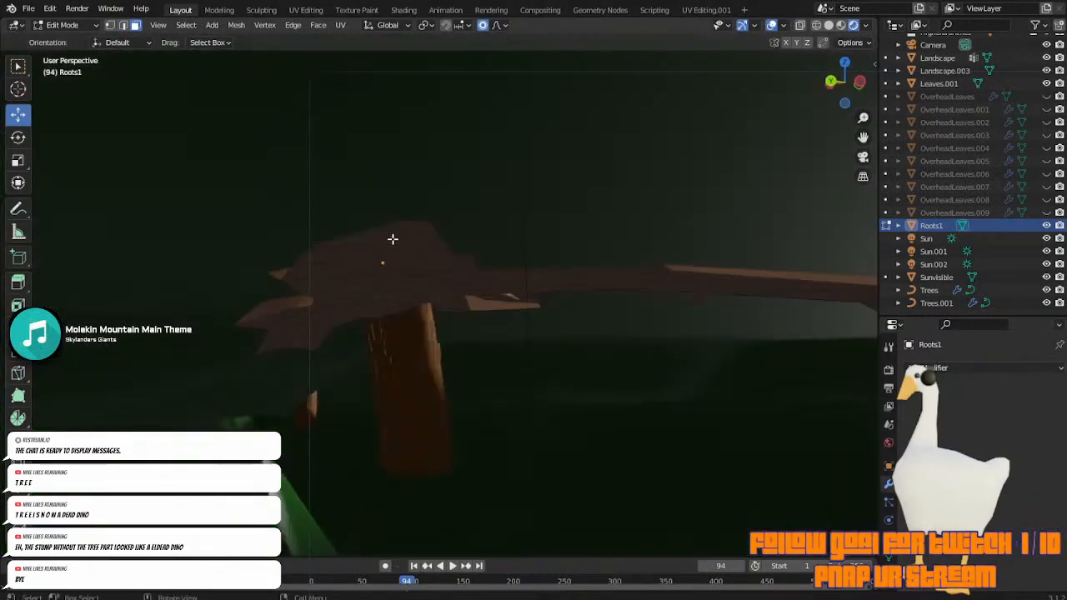
pyautogui.click(393, 240)
pyautogui.keyDown('shift'); pyautogui.click(415, 231); pyautogui.keyUp('shift')
pyautogui.keyDown('shift'); pyautogui.click(435, 253); pyautogui.keyUp('shift')
pyautogui.moveTo(437, 256)
pyautogui.mouseDown(button='middle')
pyautogui.moveTo(431, 289)
pyautogui.moveTo(429, 276)
pyautogui.mouseUp(button='middle')
pyautogui.click(845, 63)
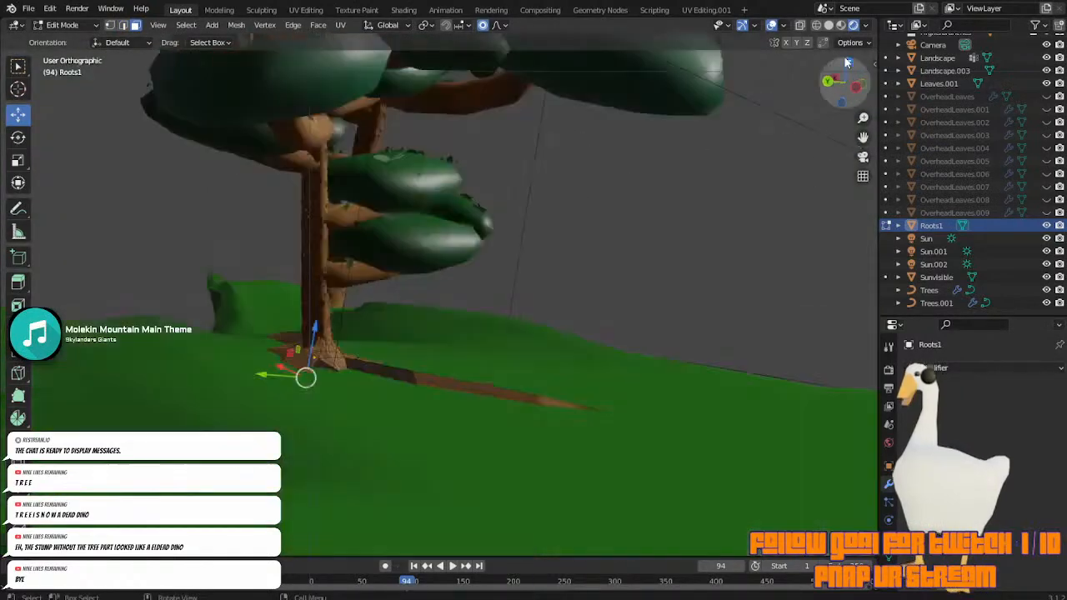
pyautogui.scroll(-7, 381, 174)
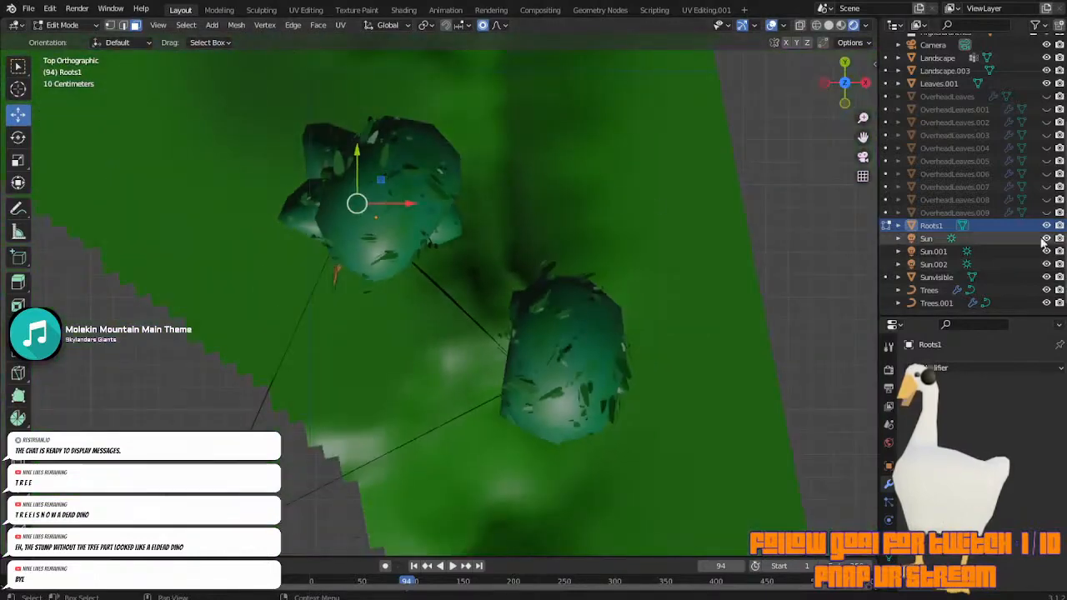
pyautogui.click(1047, 290)
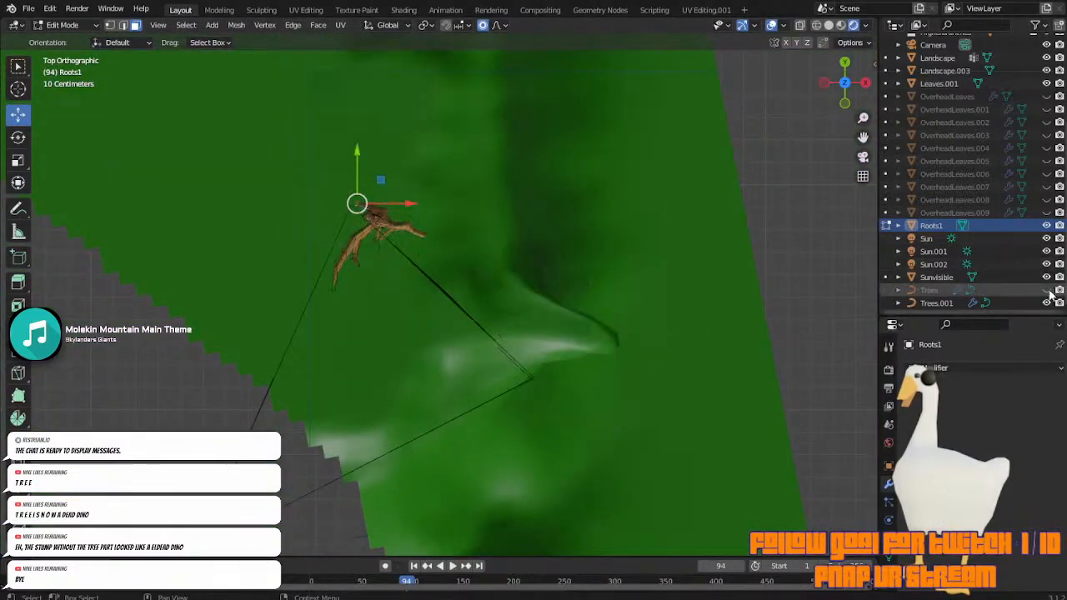
# Move the selected end of the new root closer to the root base in the top view.
pyautogui.scroll(3, 750, 217)
pyautogui.moveTo(857, 137); pyautogui.dragTo(1026, 351)
pyautogui.scroll(8, 857, 137)
pyautogui.moveTo(856, 137); pyautogui.dragTo(971, 200)
pyautogui.press('g')
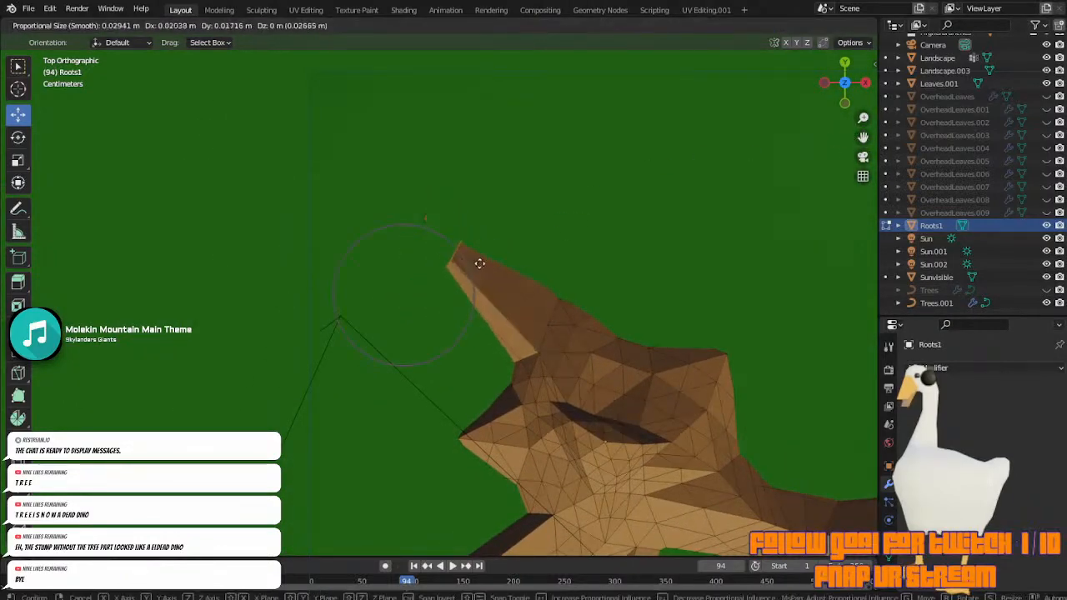
pyautogui.click(508, 272)
# Extrude the end of the new root outward by another segment and check its shape outside mesh editing.
pyautogui.click(865, 171)
pyautogui.click(863, 159)
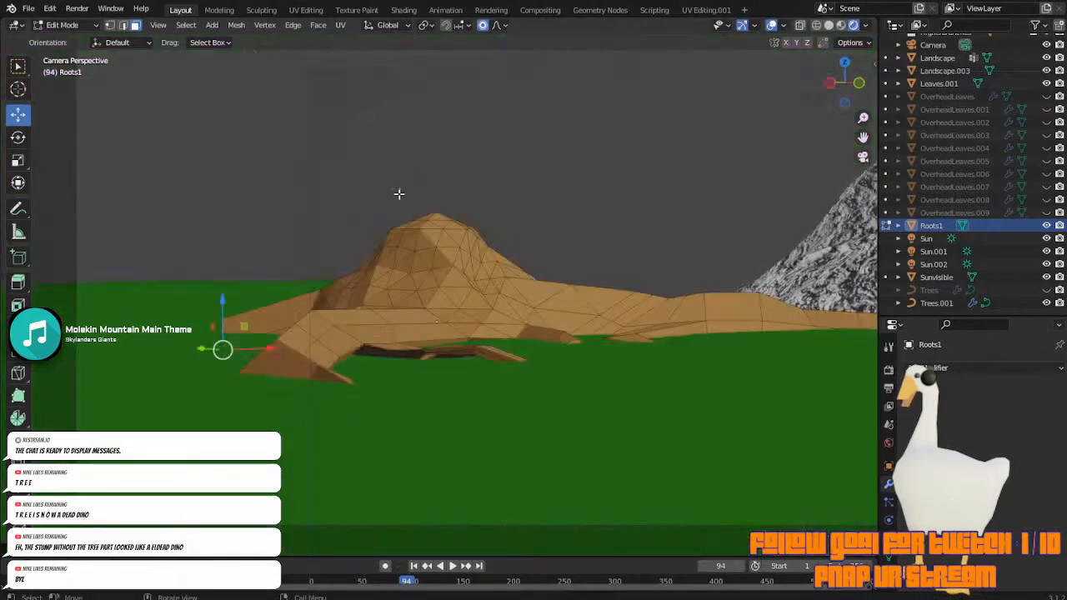
pyautogui.press('e')
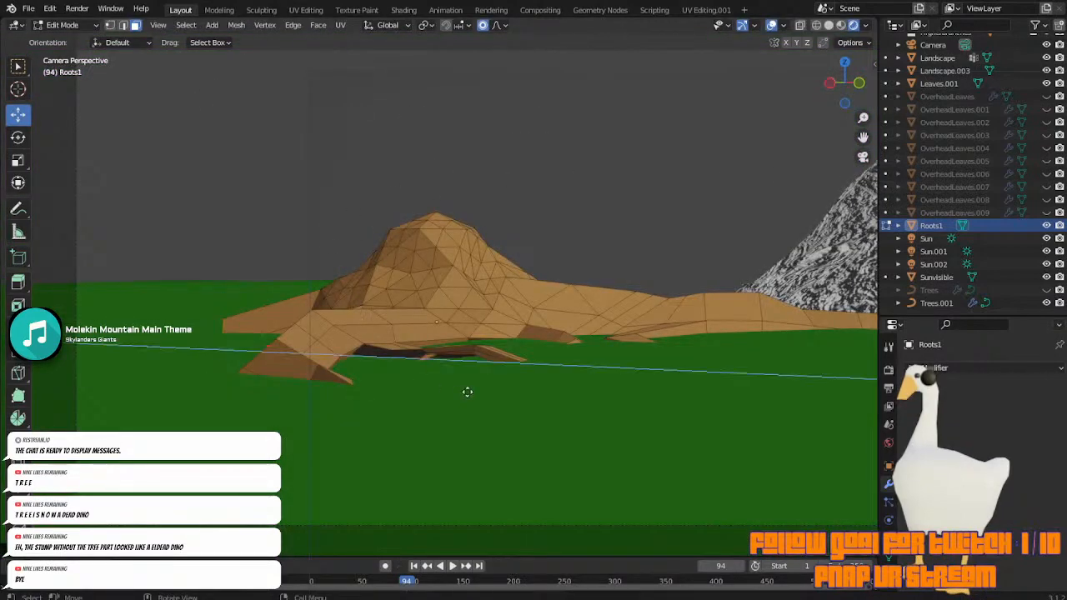
pyautogui.click(357, 382)
pyautogui.press('Tab')
pyautogui.scroll(-2, 616, 187)
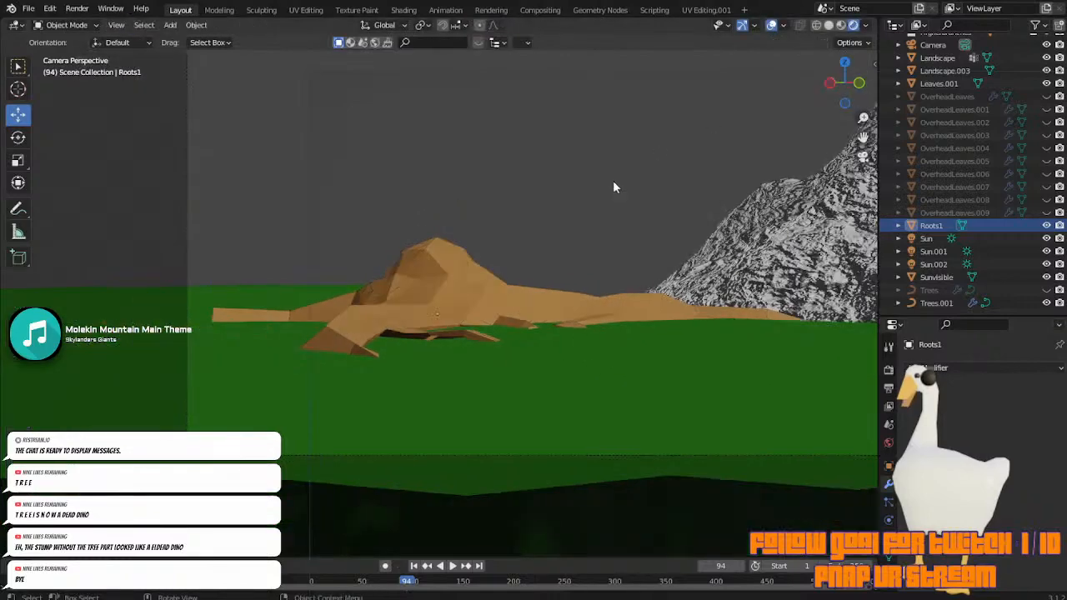
pyautogui.scroll(-2, 613, 187)
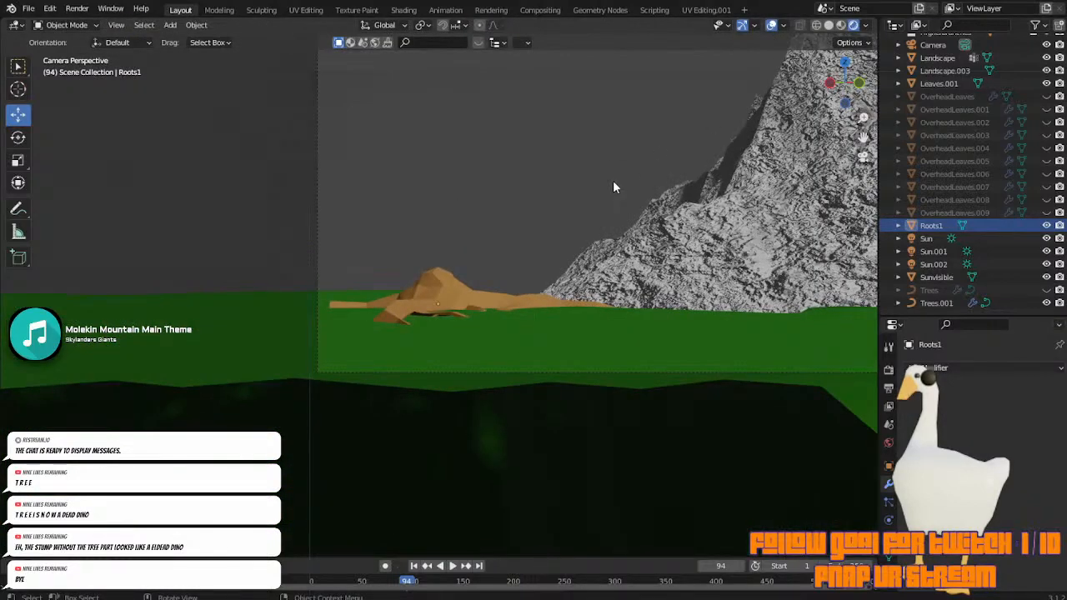
# Bend the new segment by moving and rotating its end face in the top view.
pyautogui.press('Tab')
pyautogui.click(844, 65)
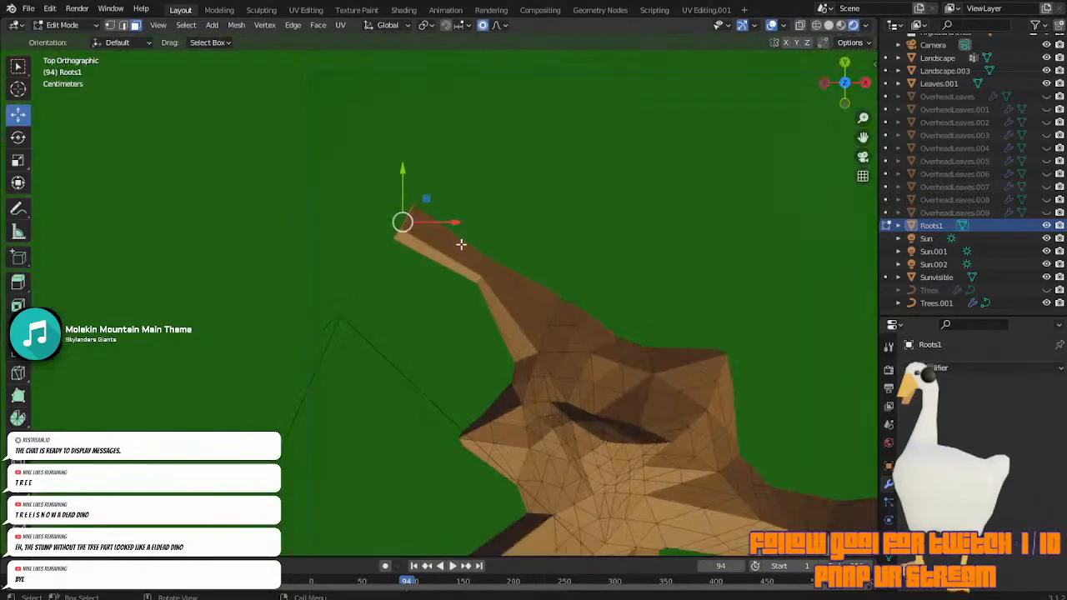
pyautogui.press('g')
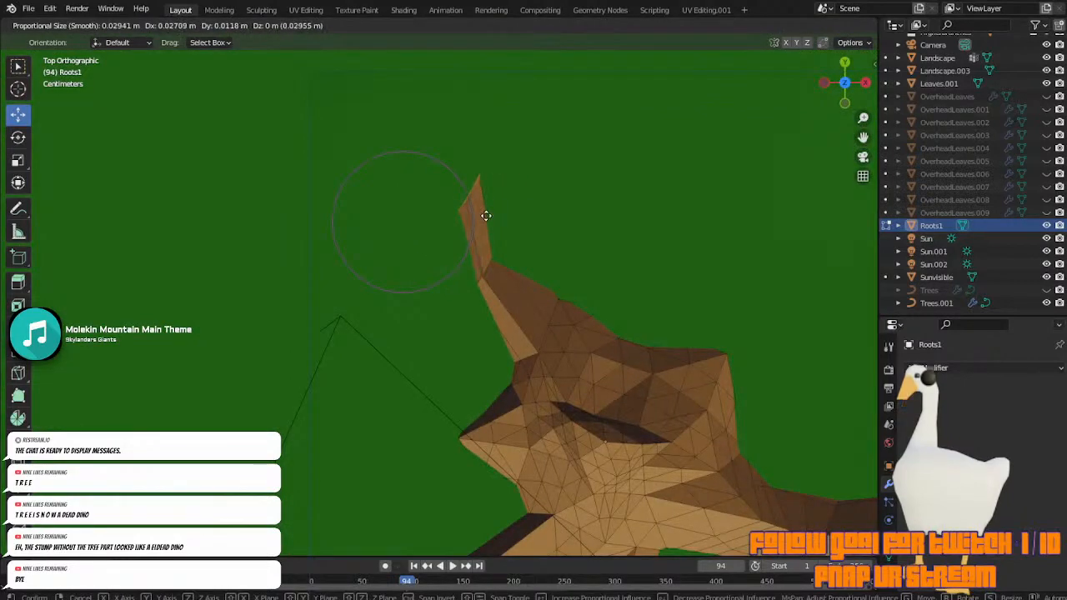
pyautogui.click(510, 203)
pyautogui.press('r')
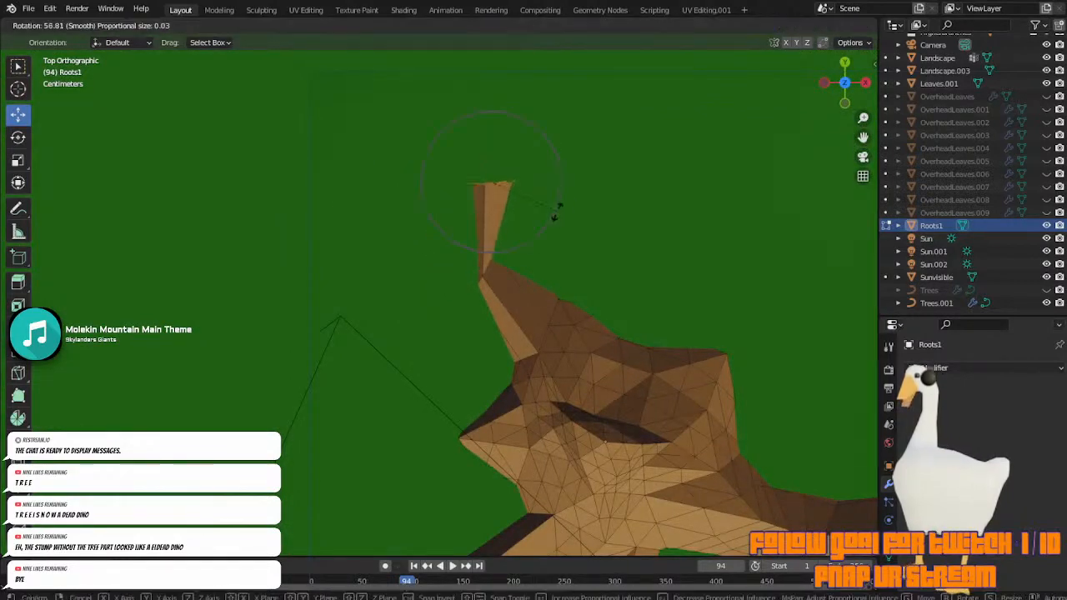
pyautogui.click(551, 208)
pyautogui.press('g')
pyautogui.click(500, 208)
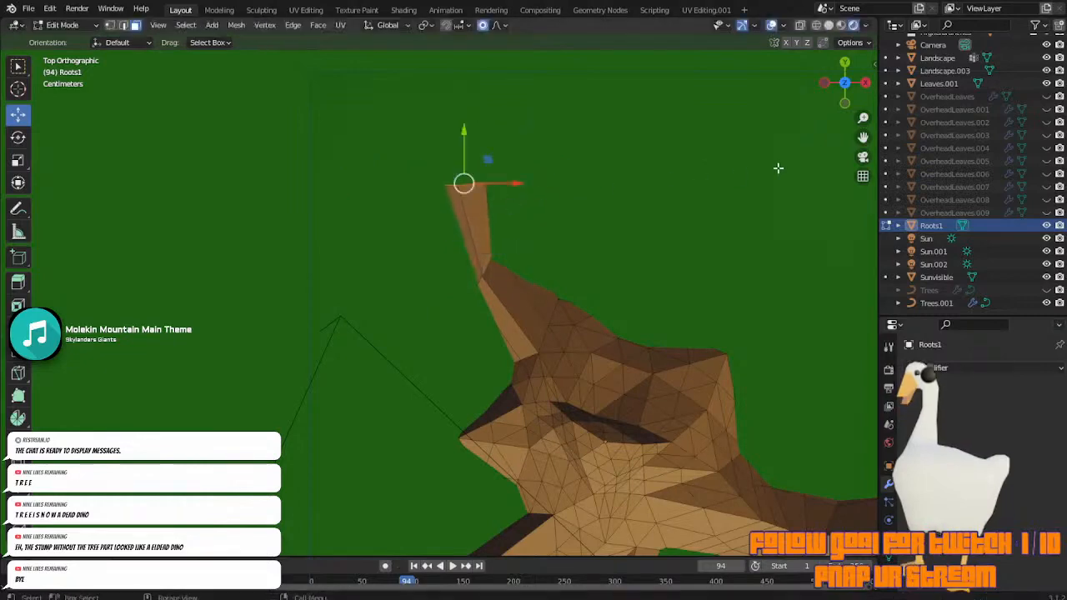
# Scale down the end face of the new root from the camera view so the root tapers.
pyautogui.click(864, 157)
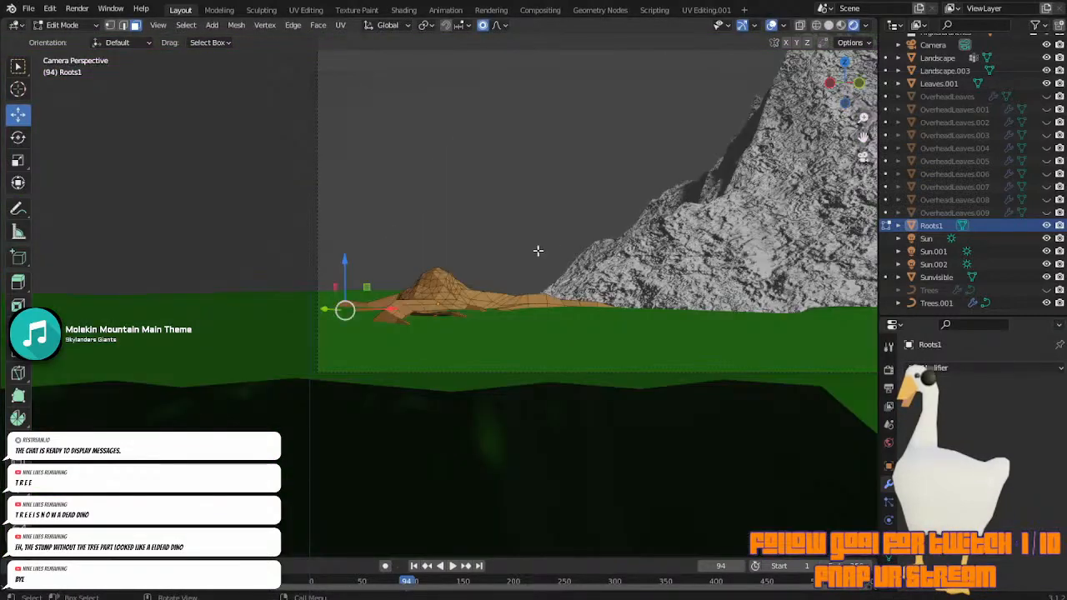
pyautogui.scroll(4, 398, 253)
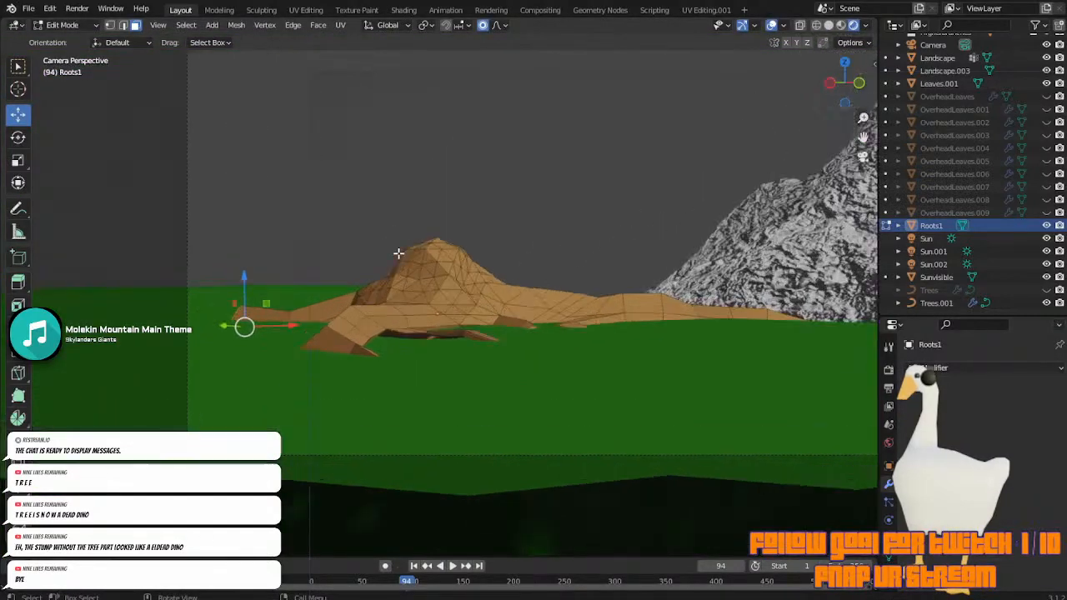
pyautogui.press('s')
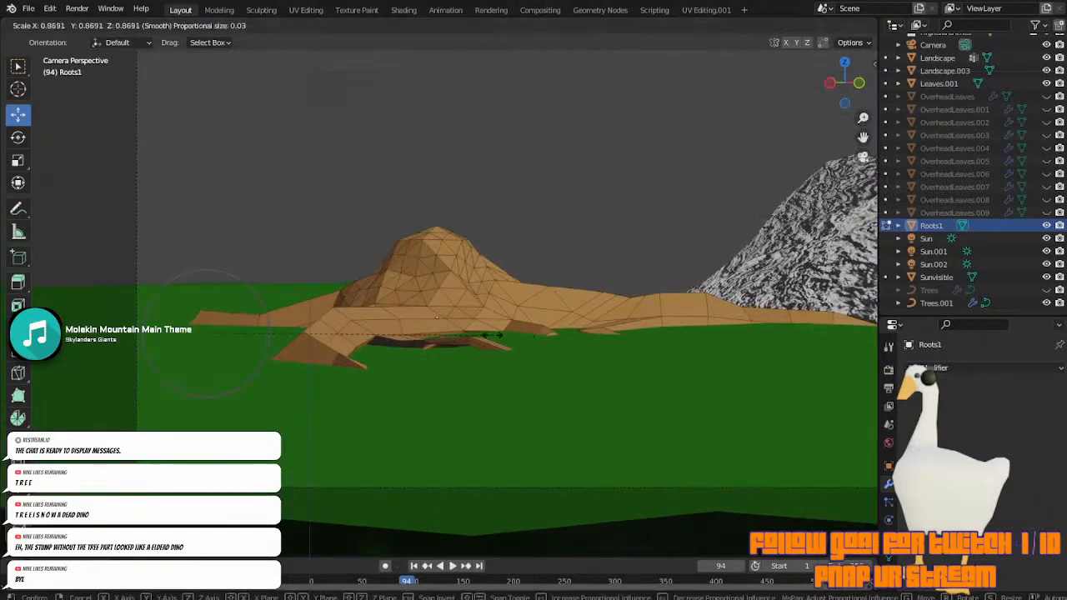
pyautogui.click(440, 333)
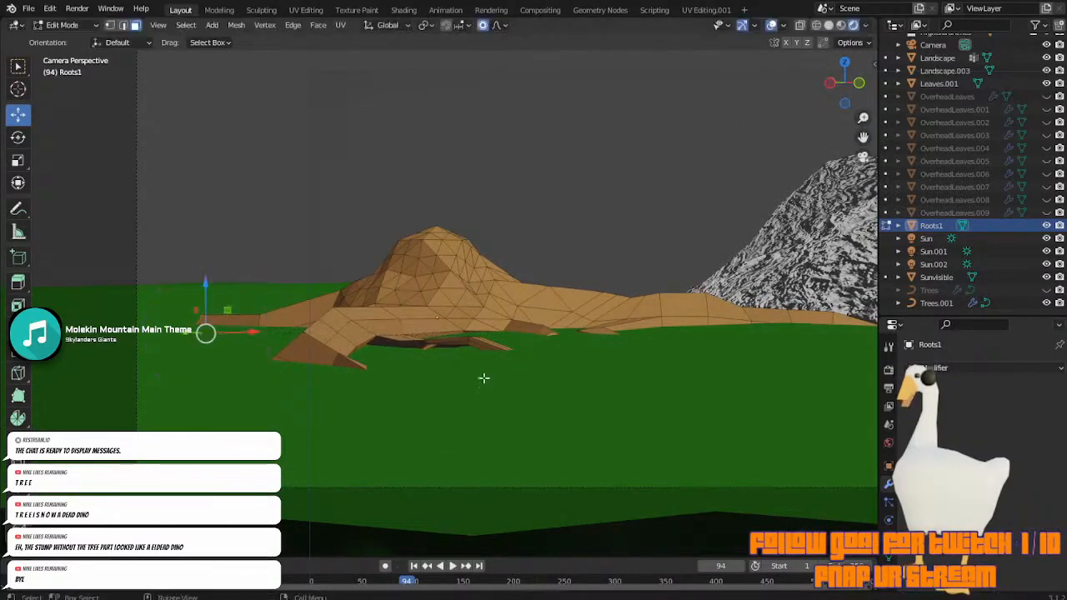
# Extrude one more segment from the tapered root end and position it along the ground in the camera view.
pyautogui.press('g')
pyautogui.click(429, 381)
pyautogui.press('g')
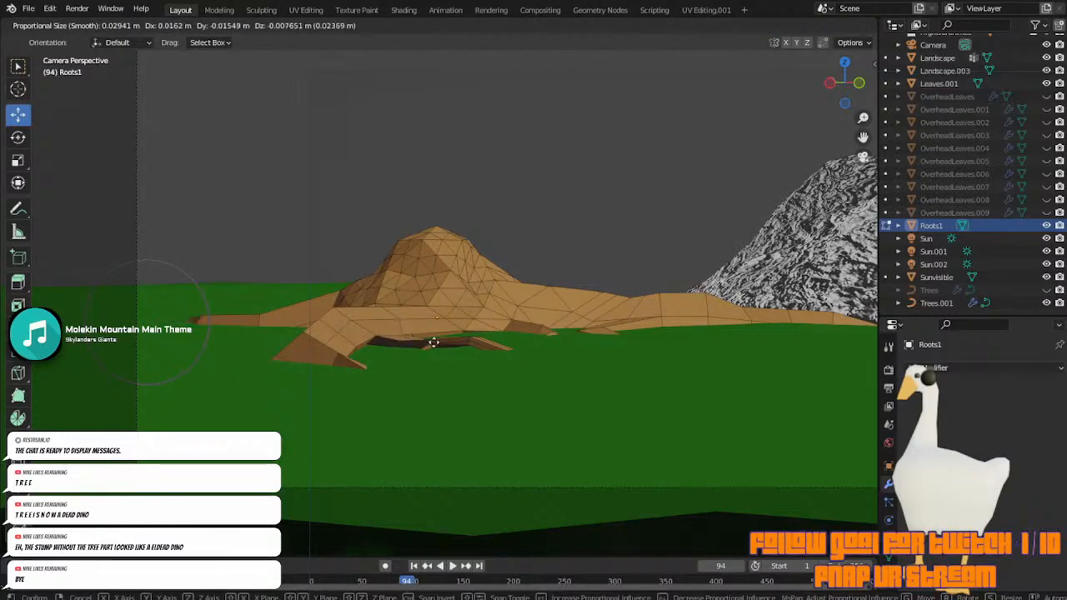
pyautogui.click(431, 337)
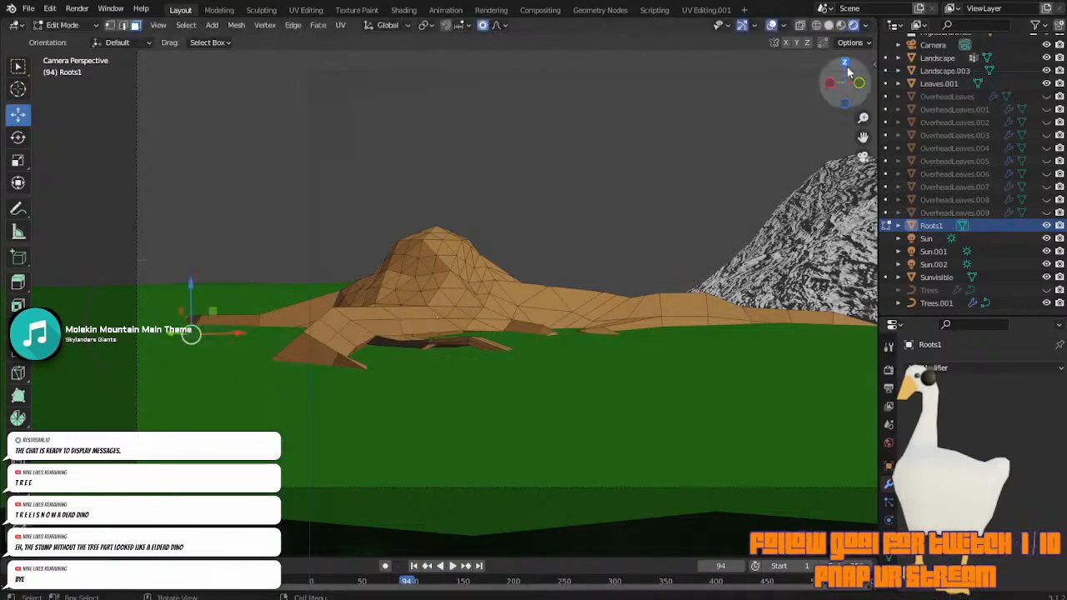
# Stretch the root tip farther from the trunk in the top view and fine-tune its position in the camera view.
pyautogui.click(845, 64)
pyautogui.scroll(-1, 621, 256)
pyautogui.press('g')
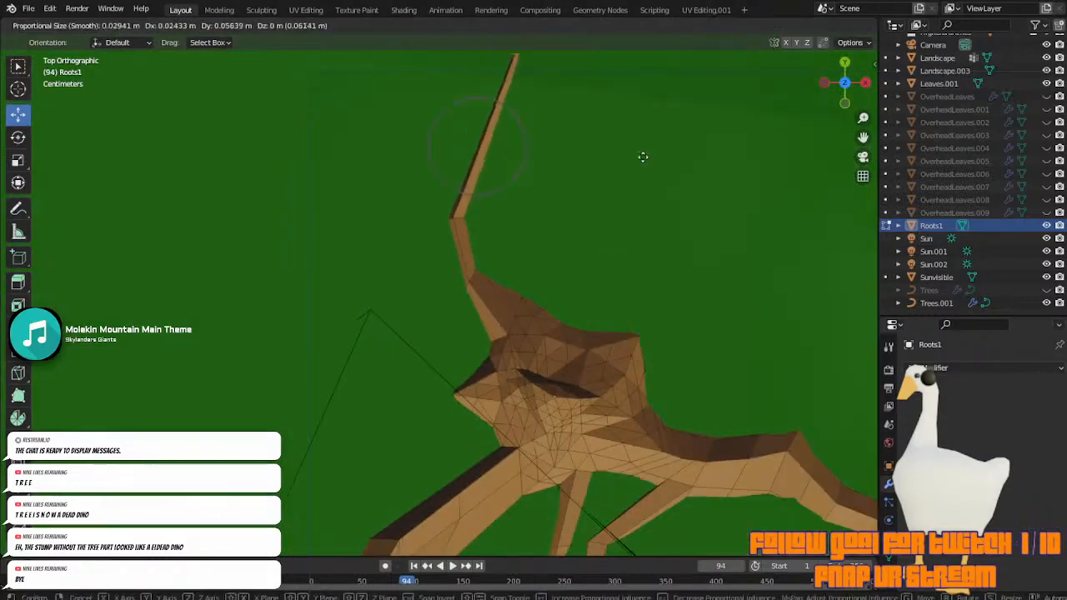
pyautogui.click(787, 134)
pyautogui.click(863, 156)
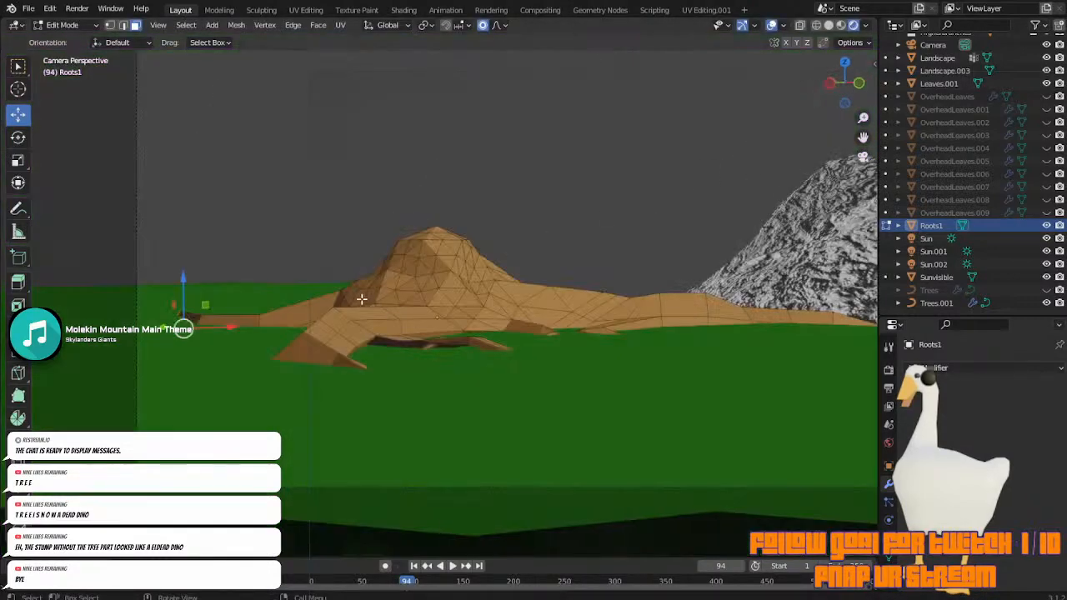
pyautogui.press('g')
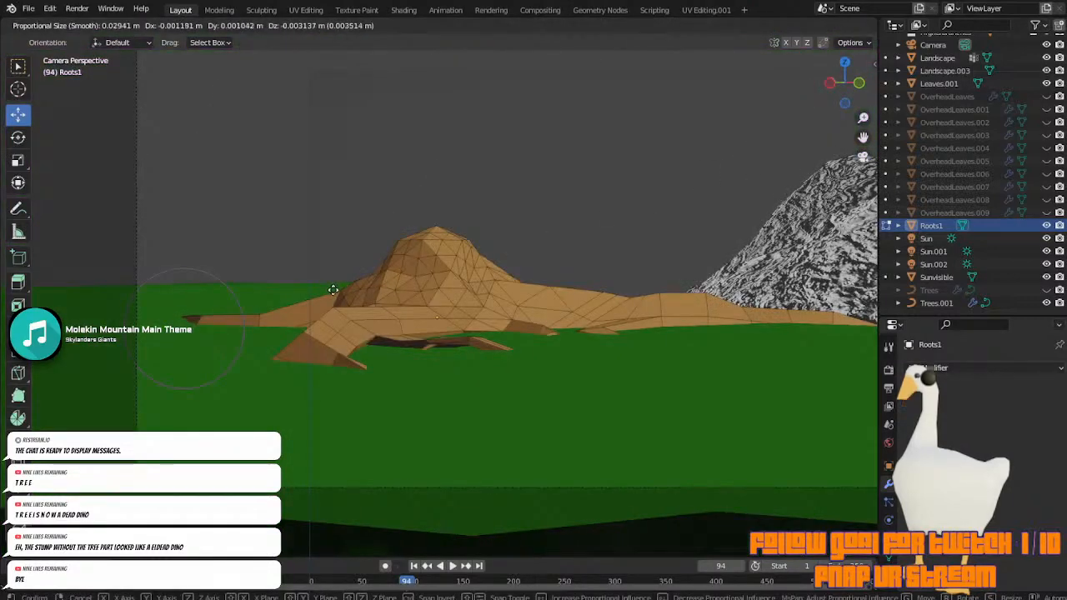
pyautogui.click(334, 241)
# Examine the extended root and its junction with the base outside mesh editing, from several angles, and from the camera.
pyautogui.press('Tab')
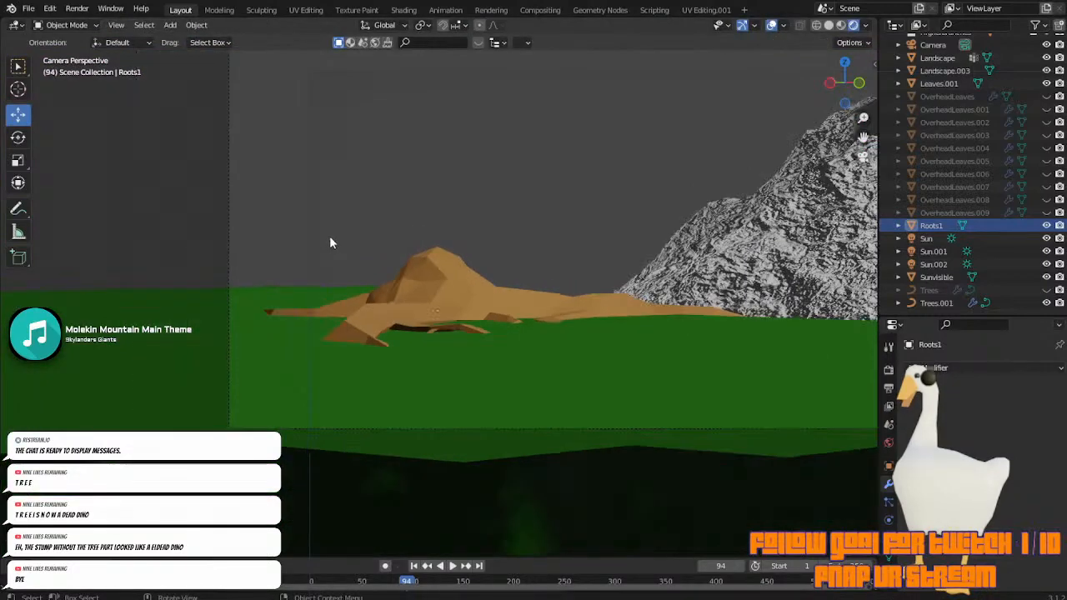
pyautogui.scroll(5, 330, 243)
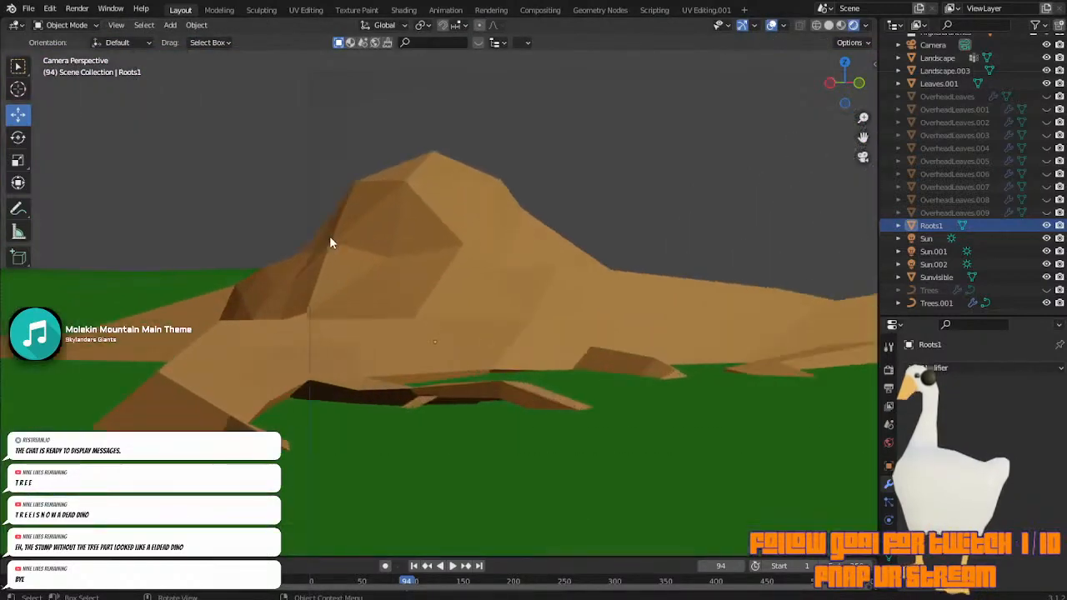
pyautogui.press('Tab')
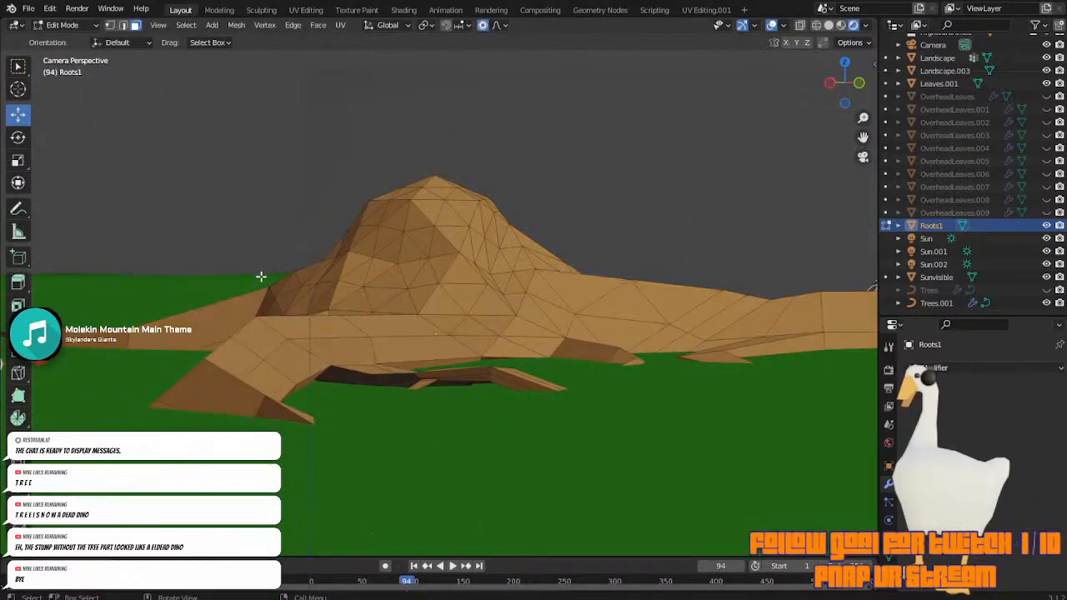
pyautogui.moveTo(261, 278); pyautogui.dragTo(629, 336, button='middle')
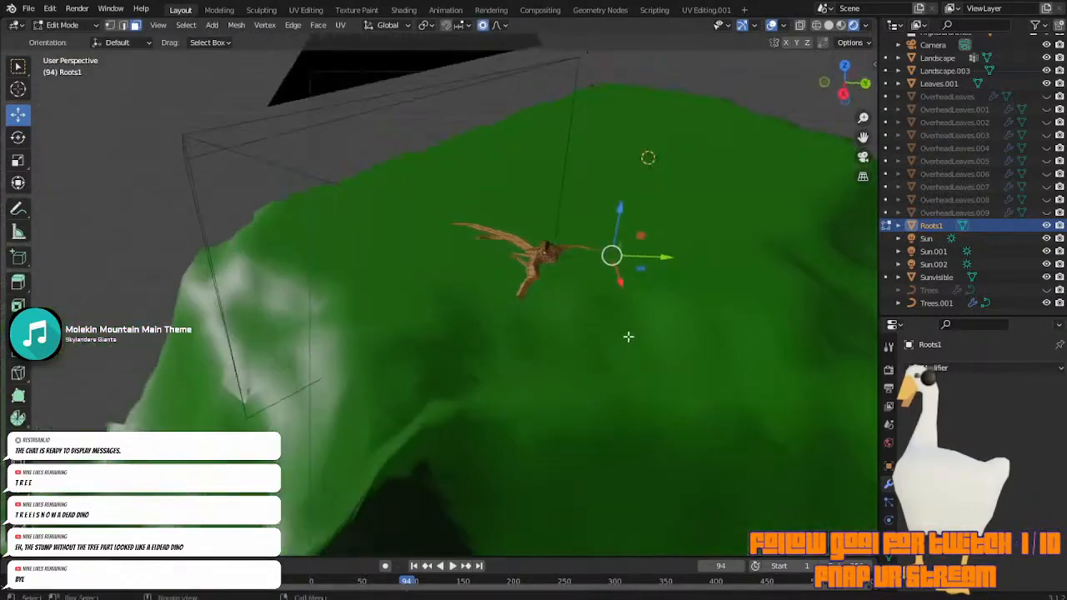
pyautogui.scroll(5, 671, 310)
pyautogui.moveTo(864, 134); pyautogui.dragTo(508, 231)
pyautogui.moveTo(450, 213); pyautogui.dragTo(465, 86, button='middle')
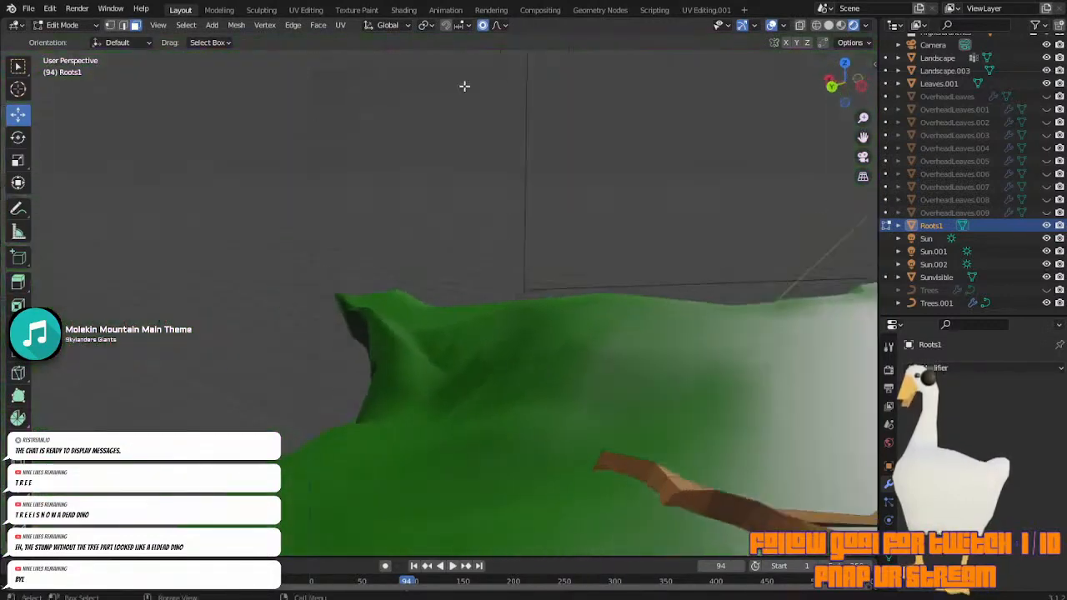
pyautogui.click(863, 160)
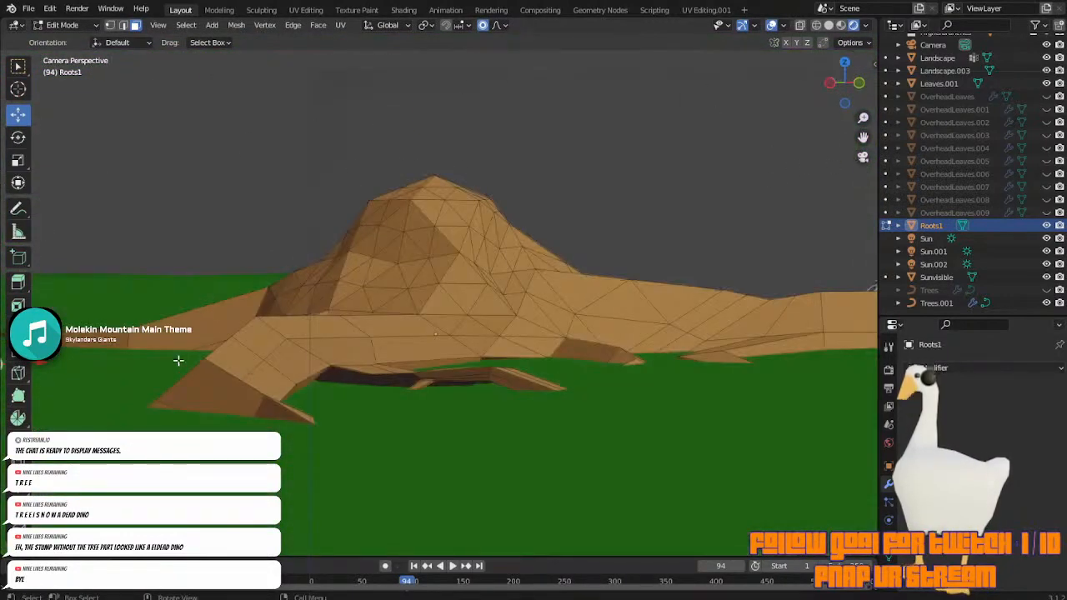
# Examine the far-side root and its junction with the base from the camera and from another angle.
pyautogui.scroll(-3, 178, 361)
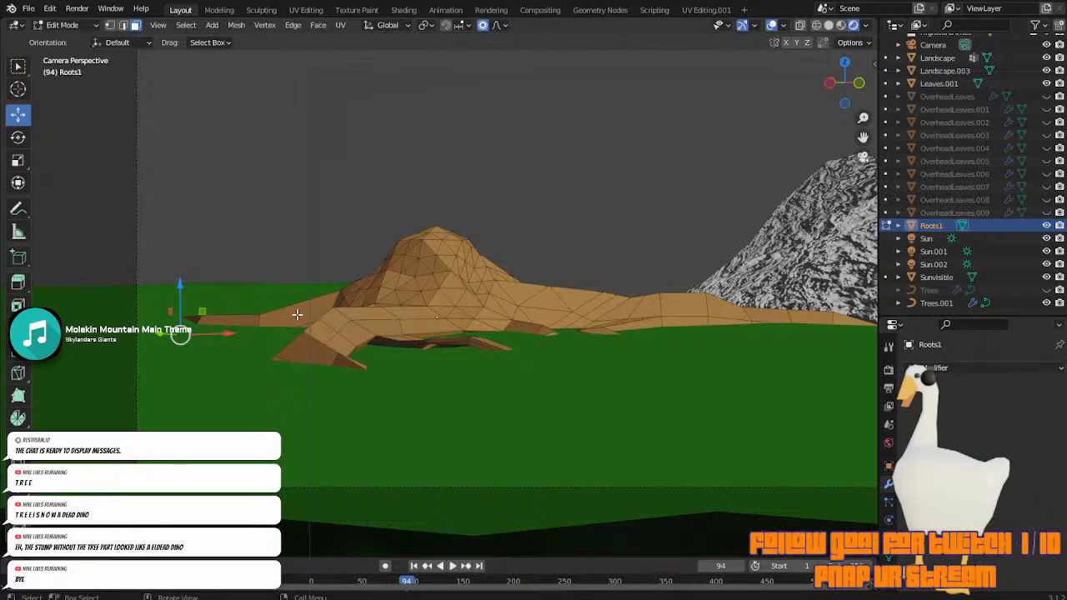
pyautogui.click(267, 326)
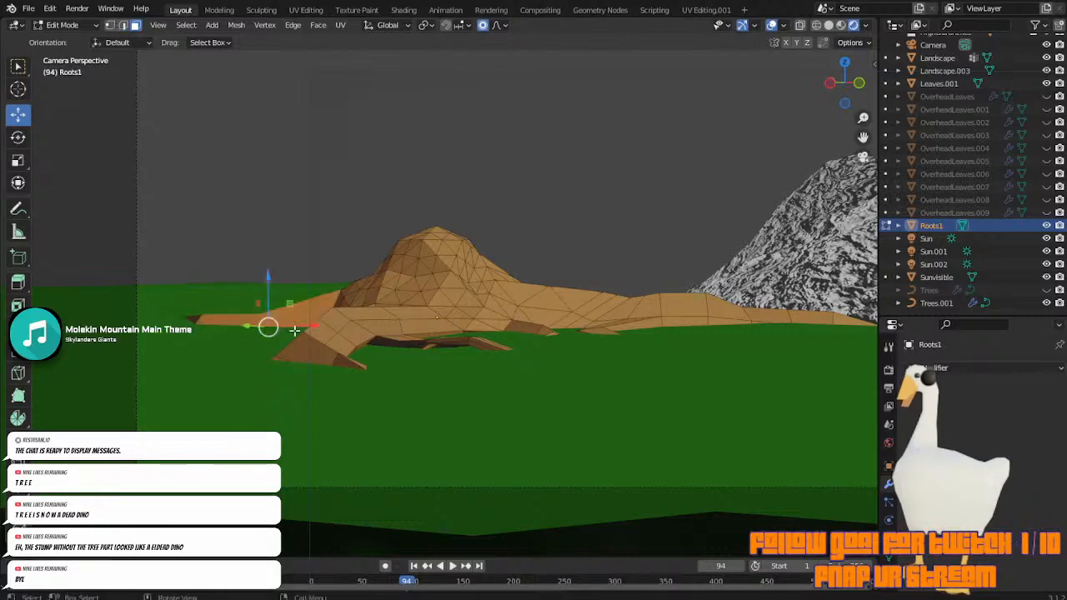
pyautogui.rightClick(264, 325)
pyautogui.click(264, 323)
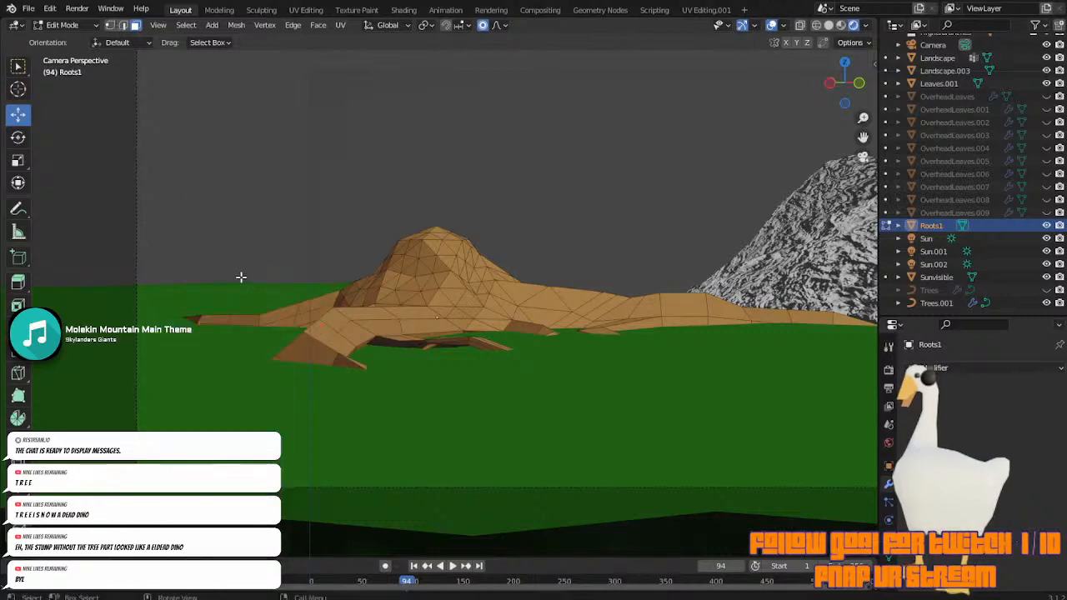
pyautogui.moveTo(241, 278); pyautogui.dragTo(70, 188, button='middle')
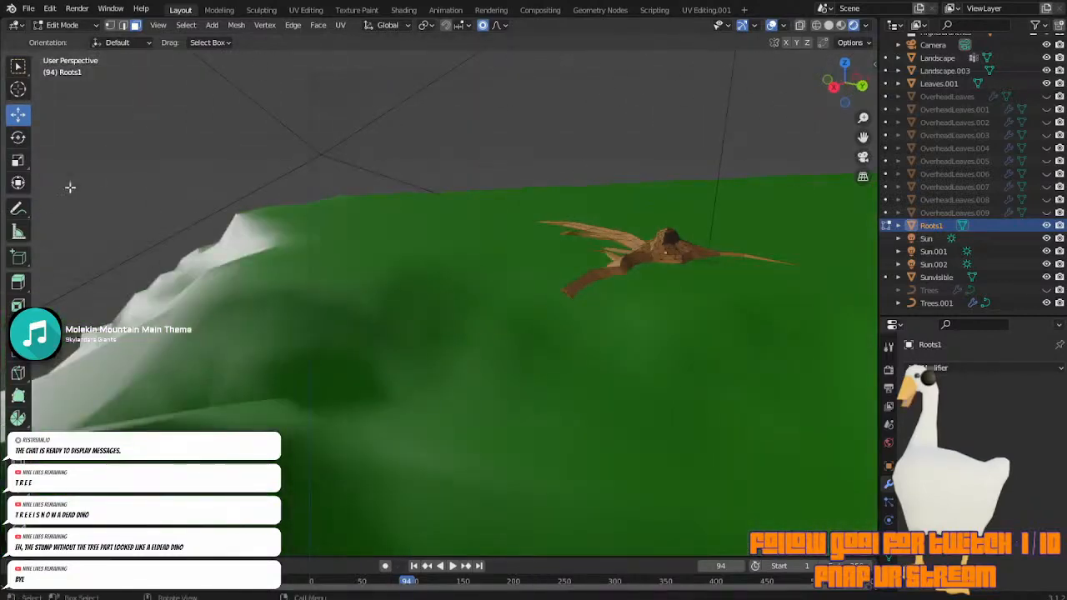
pyautogui.click(725, 256)
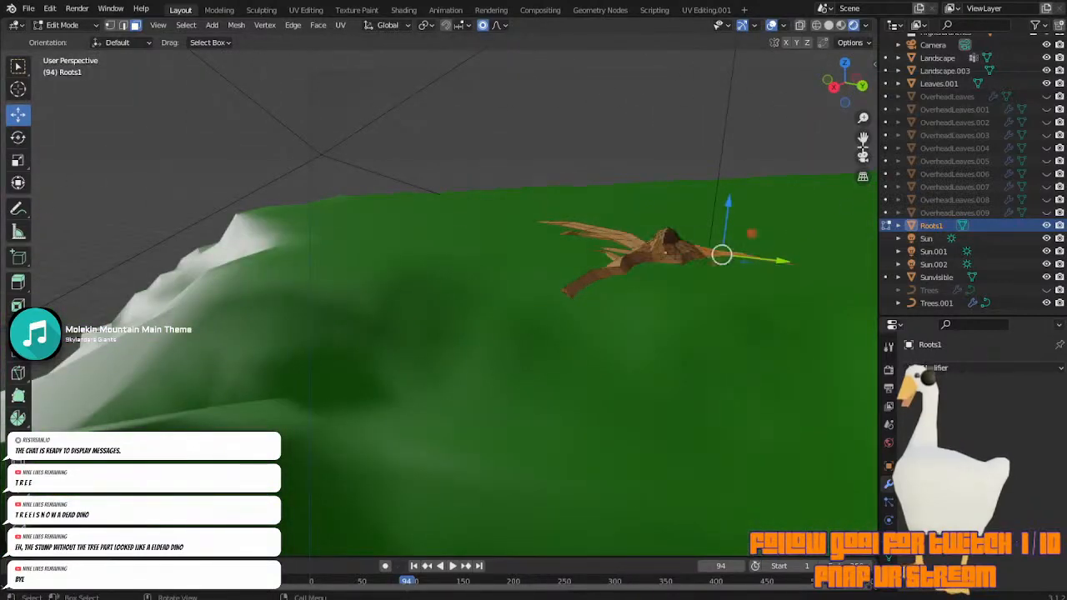
pyautogui.click(863, 157)
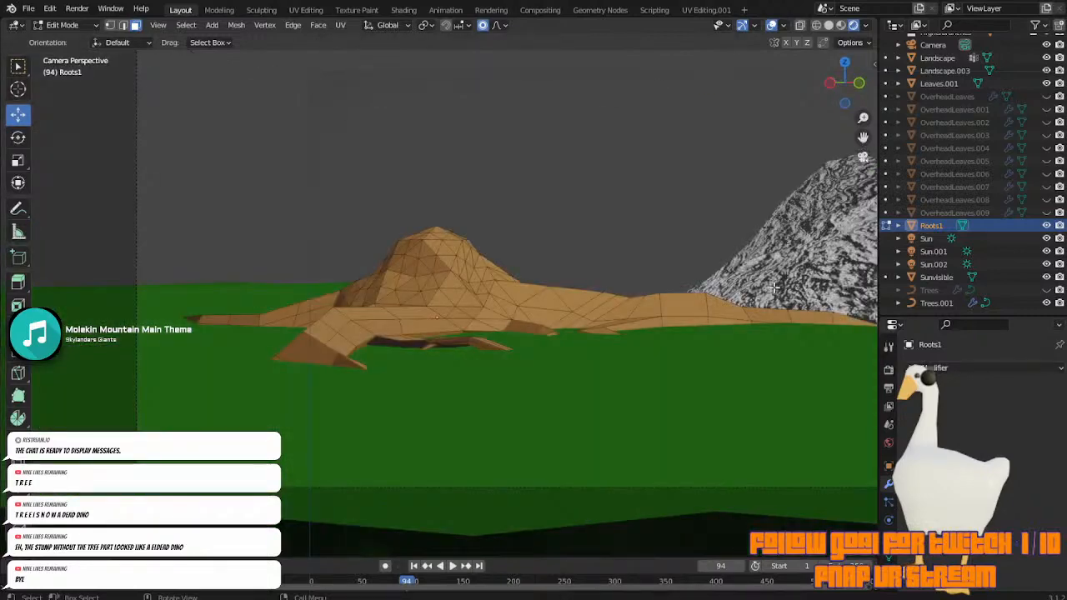
pyautogui.scroll(6, 391, 394)
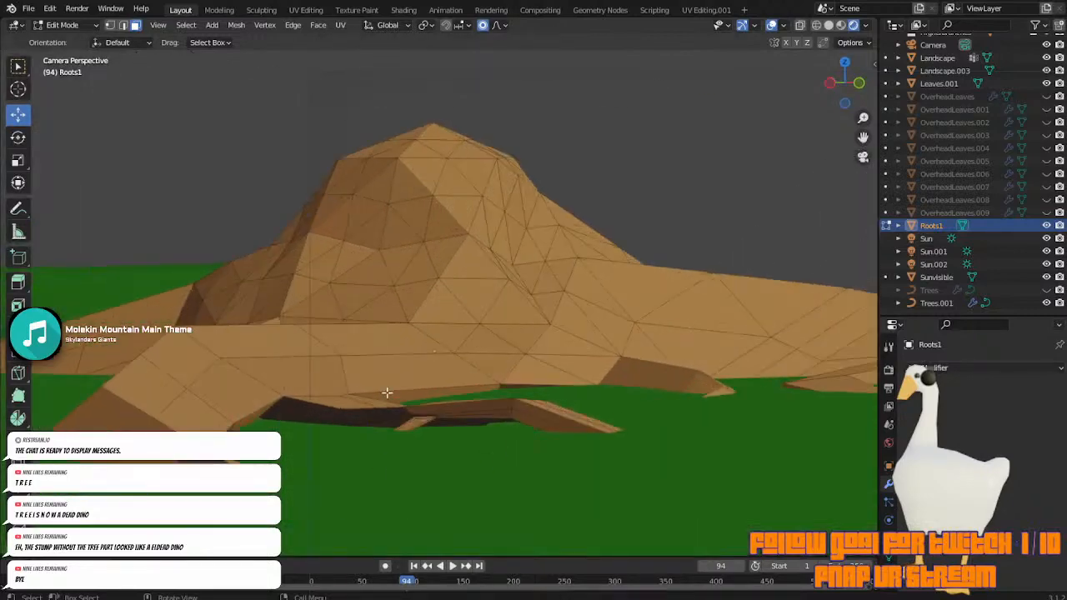
pyautogui.scroll(-5, 388, 394)
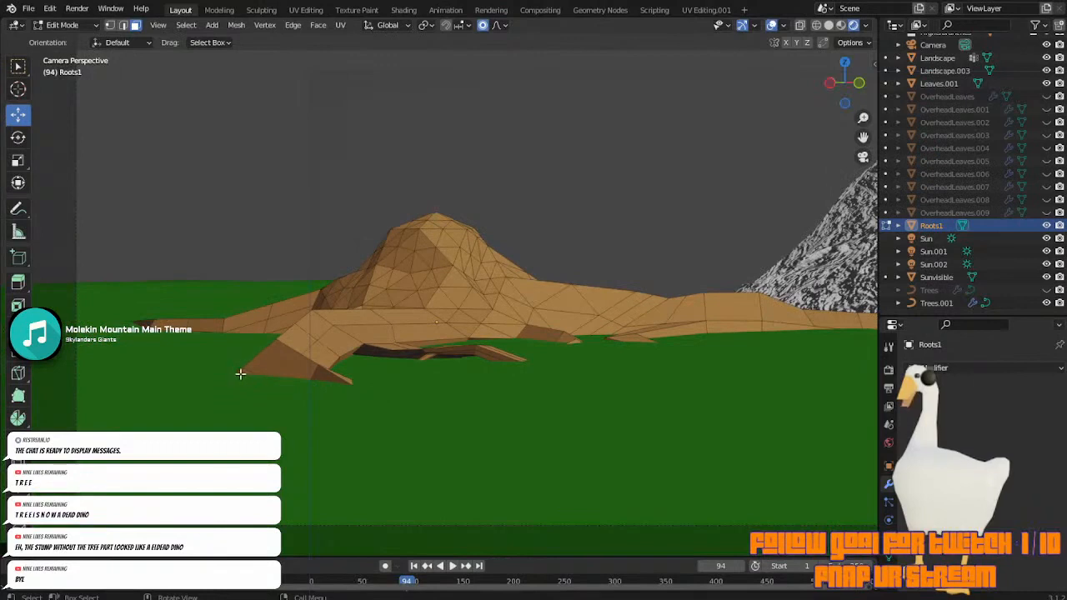
# Extrude a short spur outward from the side of the front root's end in the camera view.
pyautogui.rightClick(257, 371)
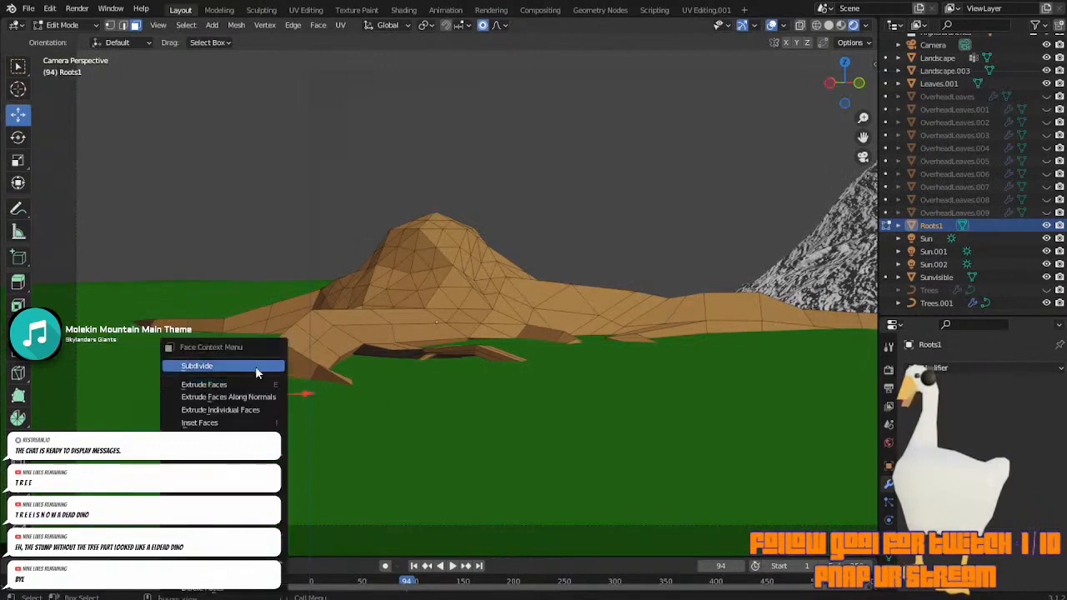
pyautogui.click(254, 369)
pyautogui.press('e')
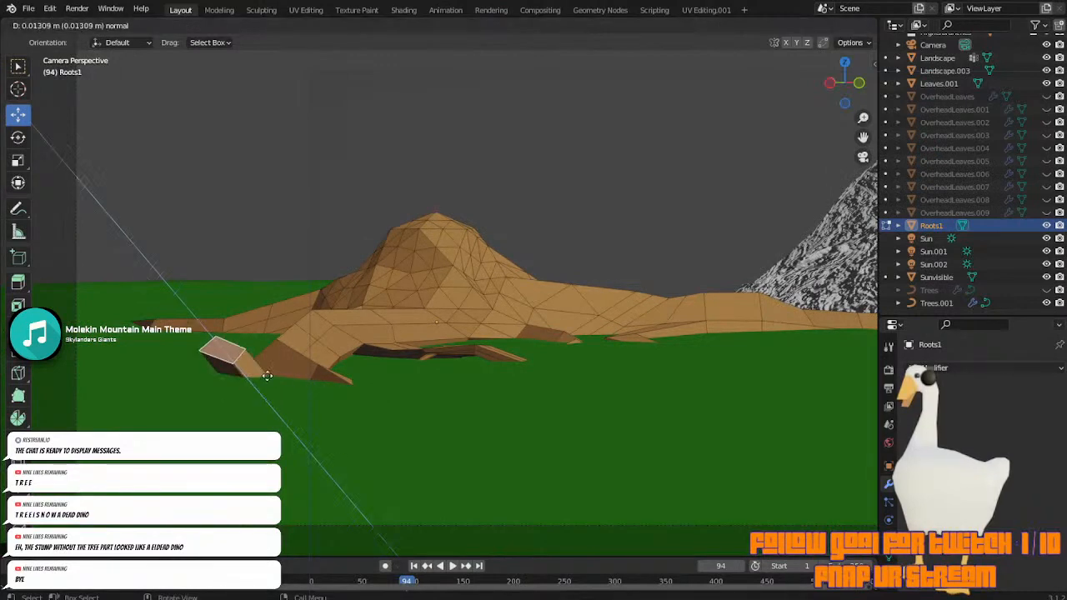
pyautogui.click(271, 380)
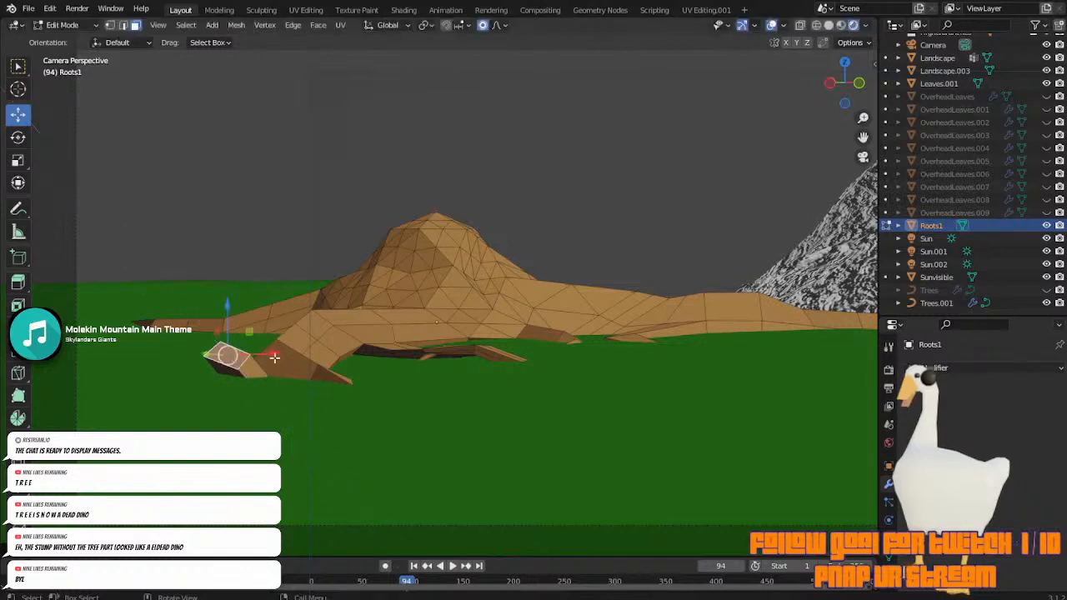
# Rotate the spur's end face with proportional editing off and lower it so the spur tapers into the ground.
pyautogui.press('e')
pyautogui.rightClick(294, 359)
pyautogui.press('r')
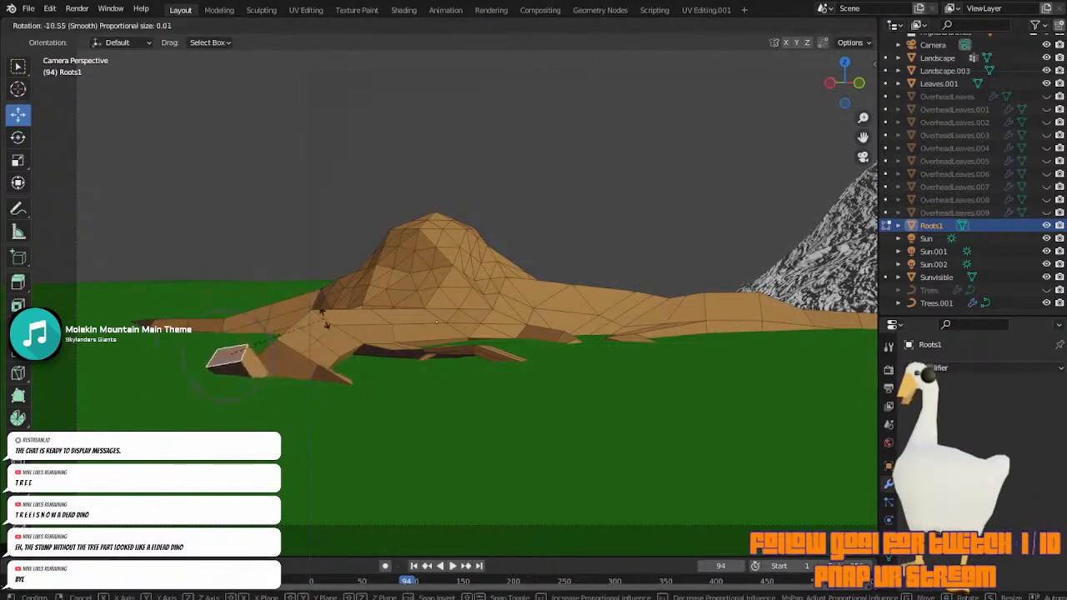
pyautogui.press('Escape')
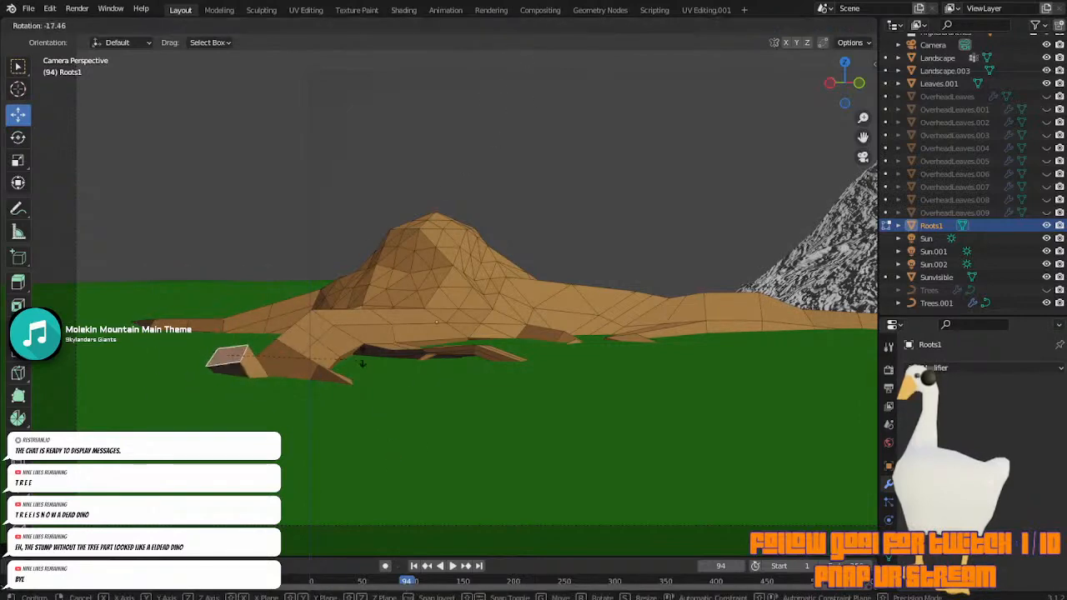
pyautogui.moveTo(383, 413); pyautogui.dragTo(309, 331, button='middle')
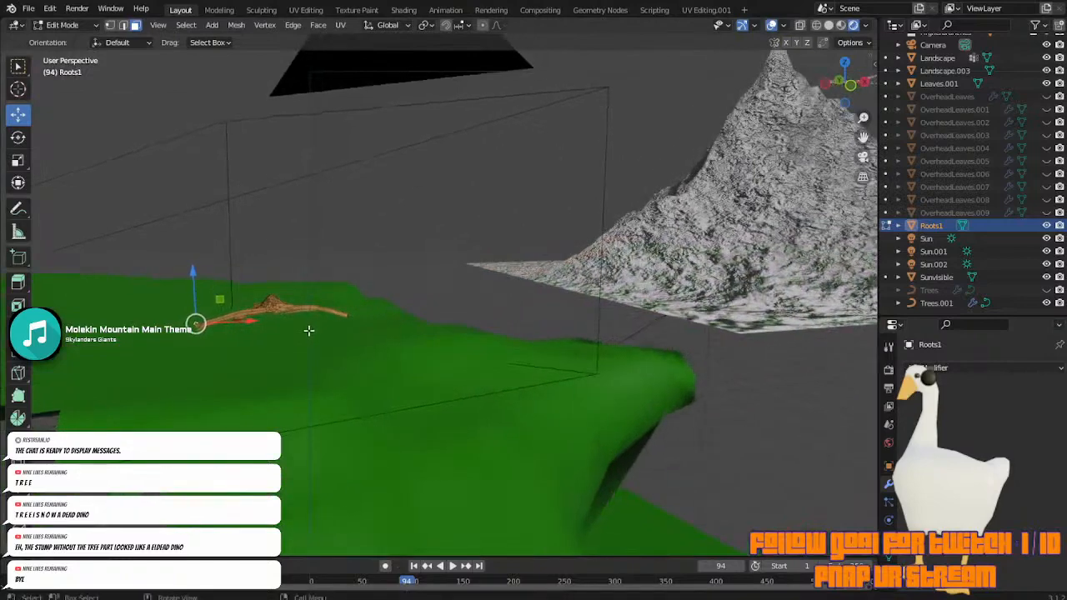
pyautogui.press('r')
pyautogui.click(640, 225)
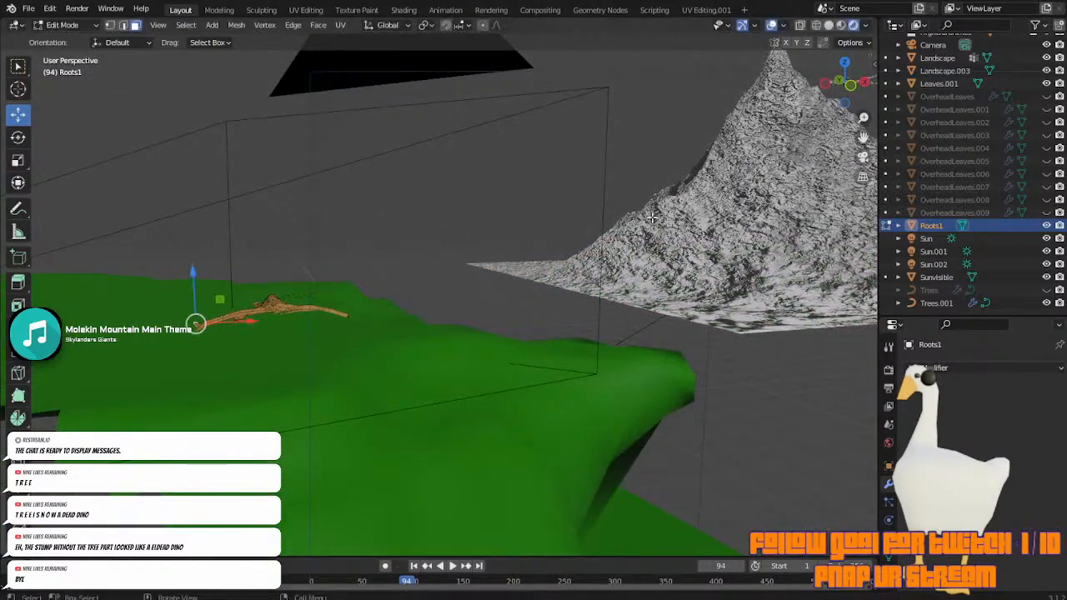
pyautogui.click(864, 158)
pyautogui.press('g')
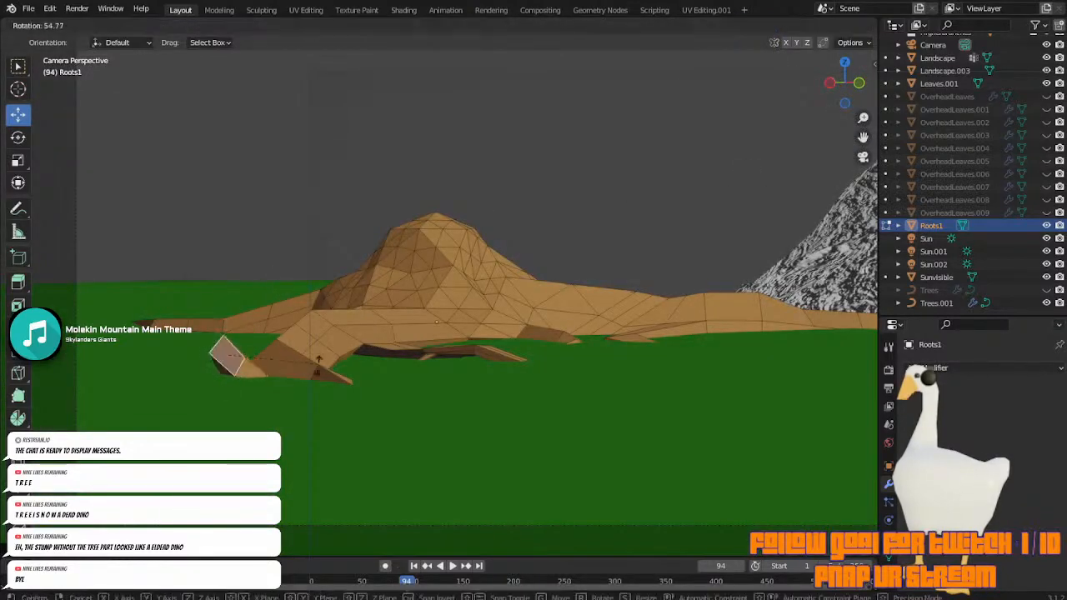
pyautogui.click(233, 371)
pyautogui.press('Tab')
# Try to reposition a lower vertex of the front root's end face and check the root outside mesh editing.
pyautogui.click(272, 358)
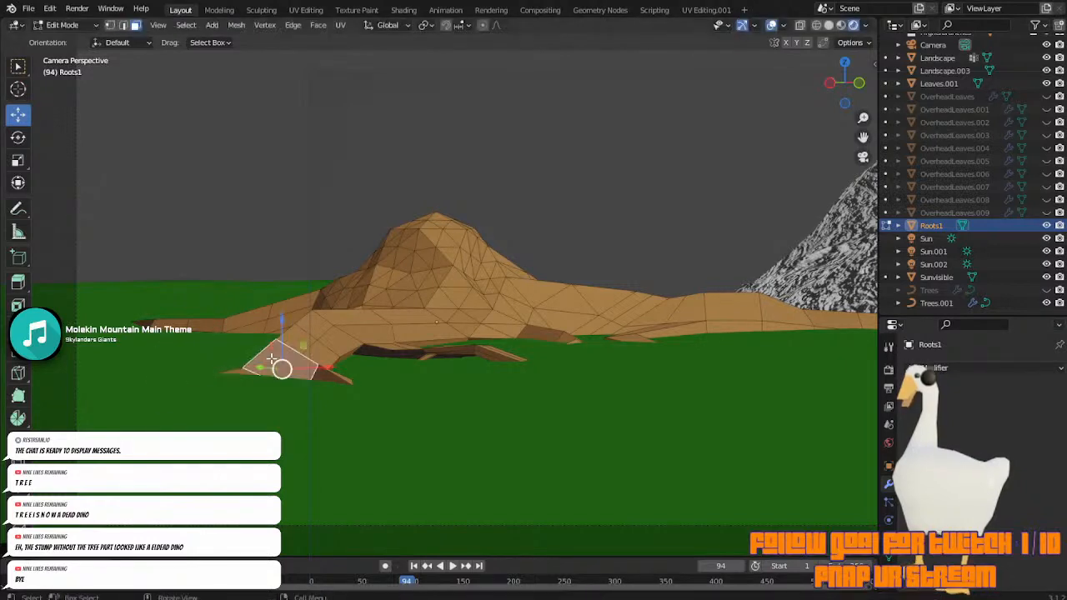
pyautogui.click(110, 25)
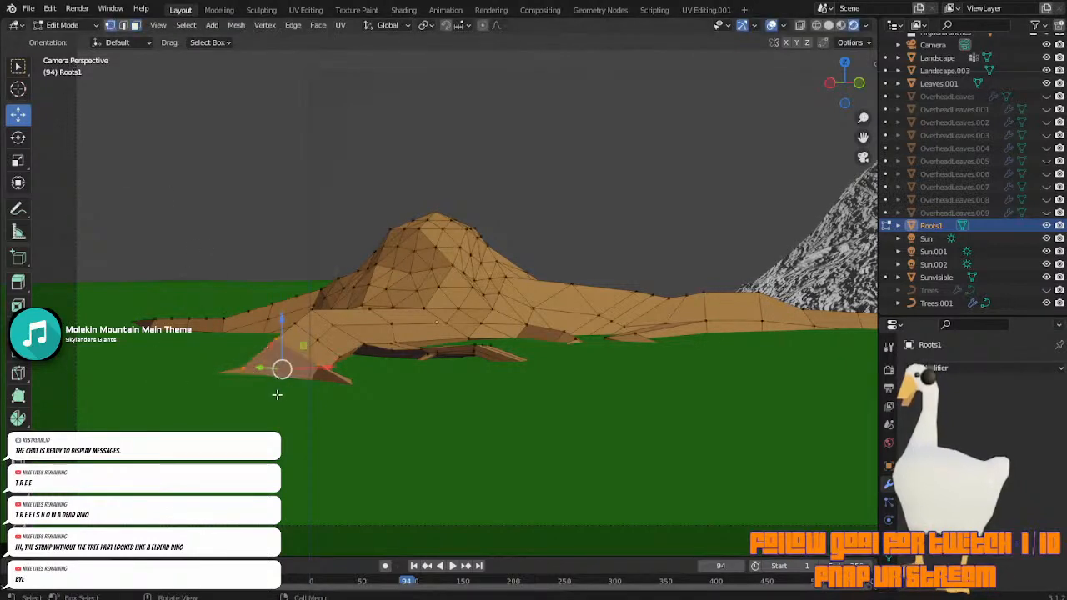
pyautogui.click(302, 393)
pyautogui.press('g')
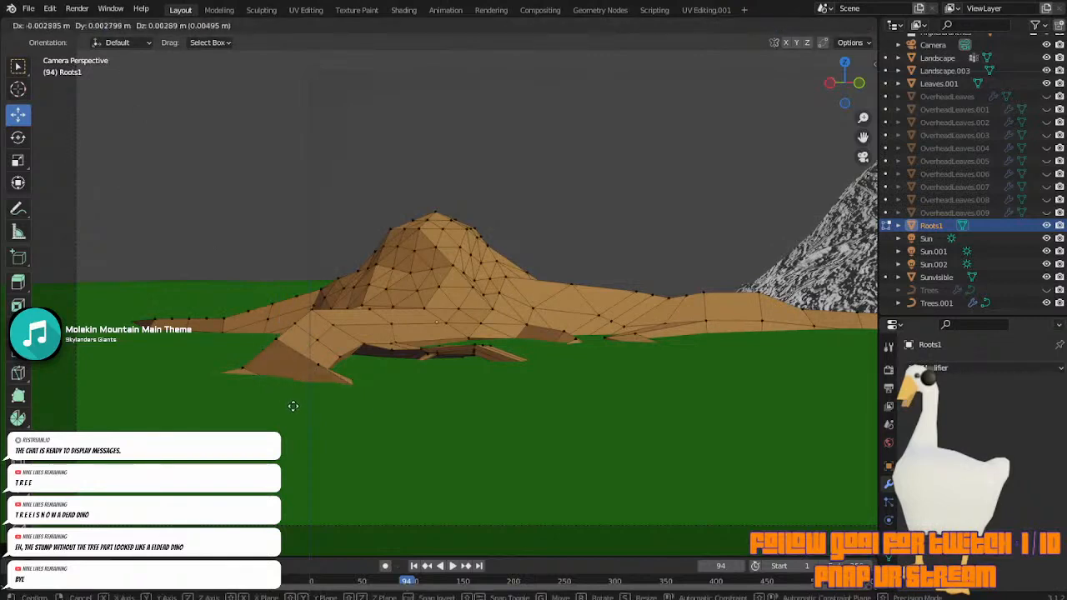
pyautogui.click(331, 405)
pyautogui.press('Tab')
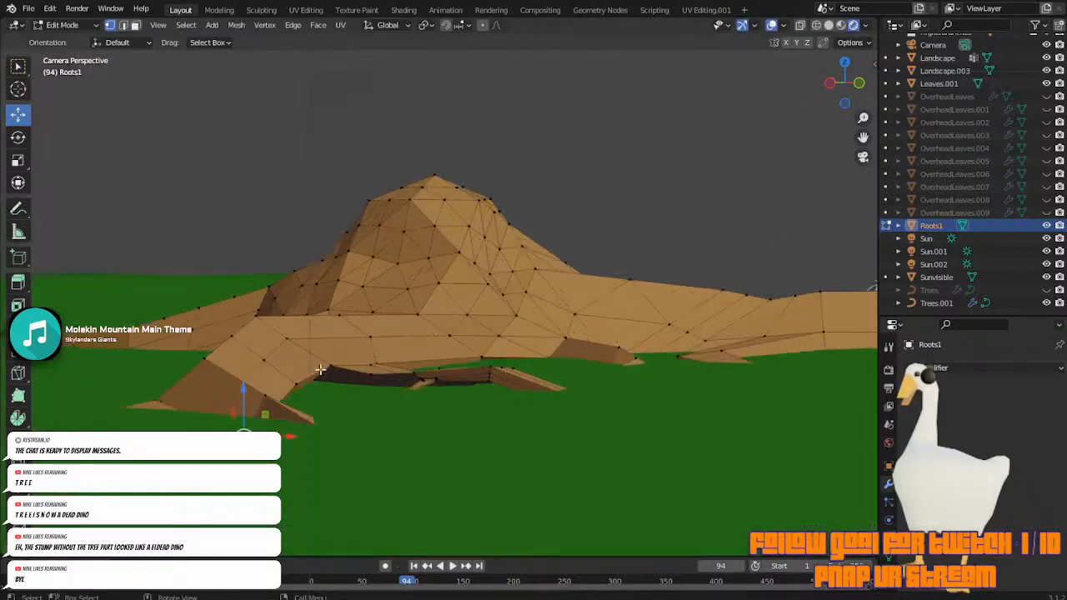
pyautogui.moveTo(313, 369); pyautogui.dragTo(321, 375, button='middle')
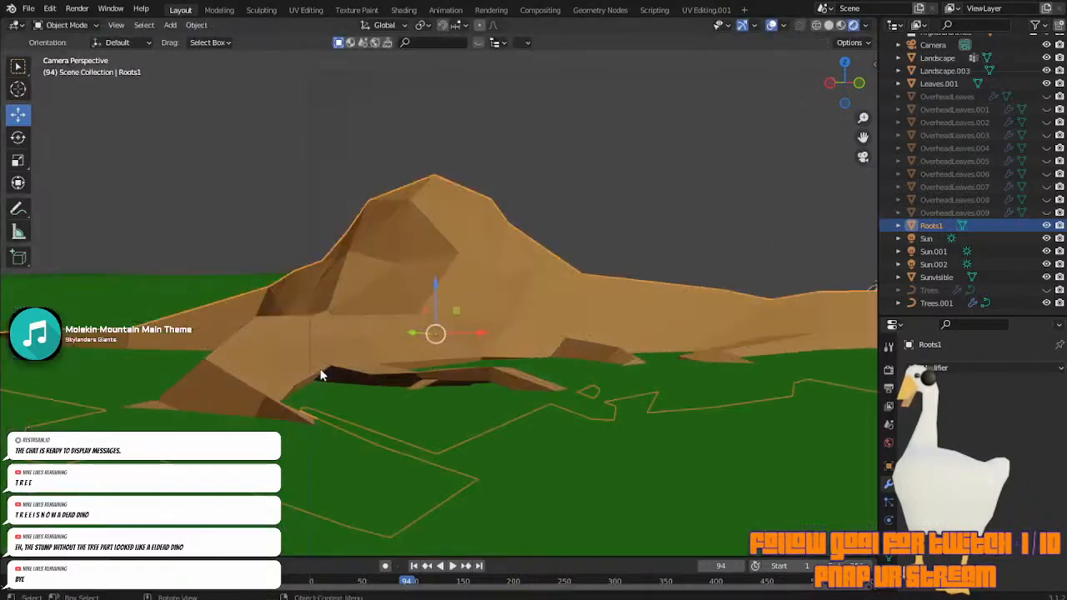
pyautogui.click(258, 389)
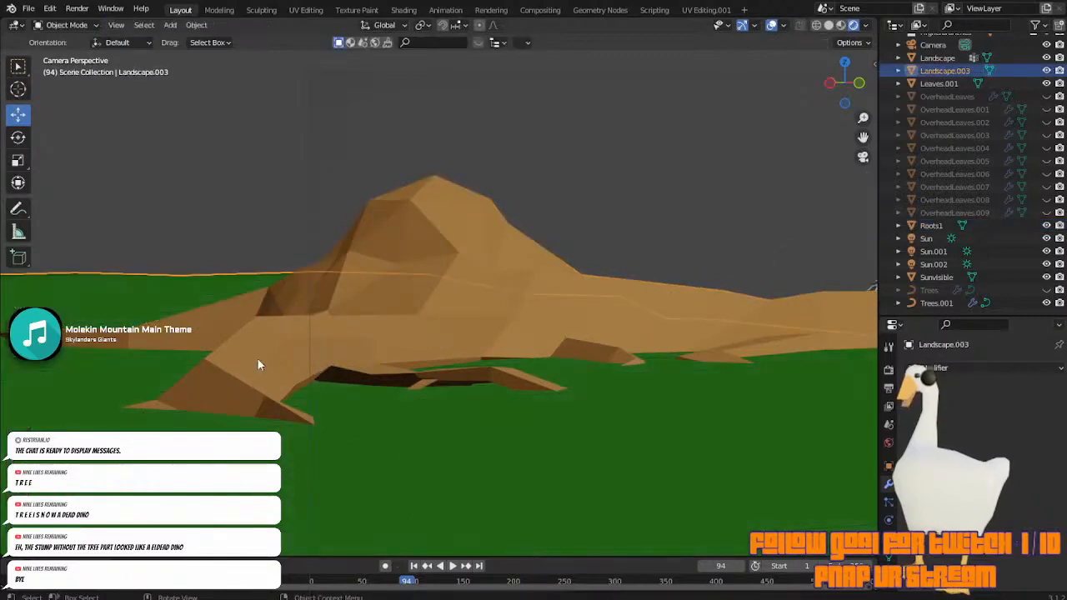
# Try to move a vertex at the ground line between the front root's two tips farther down in Roots1.
pyautogui.click(257, 360)
pyautogui.press('Tab')
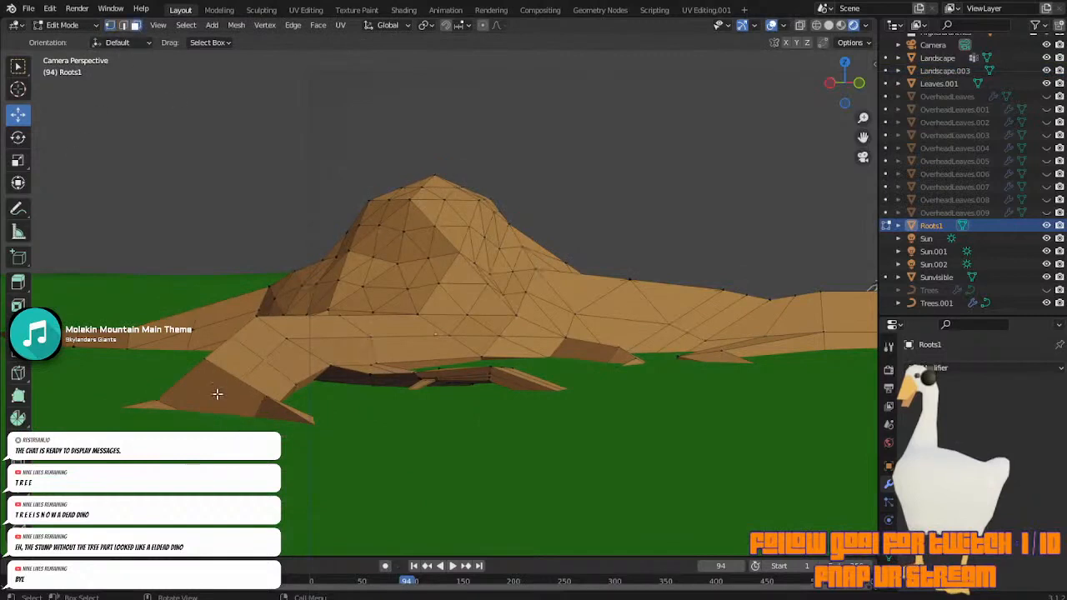
pyautogui.click(217, 394)
pyautogui.rightClick(217, 394)
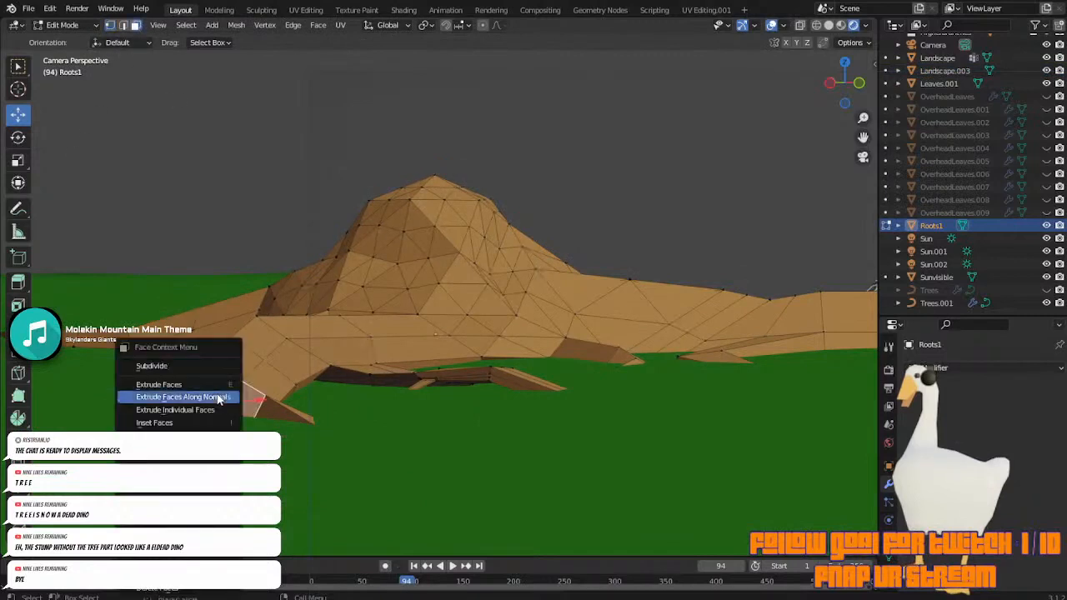
pyautogui.click(107, 28)
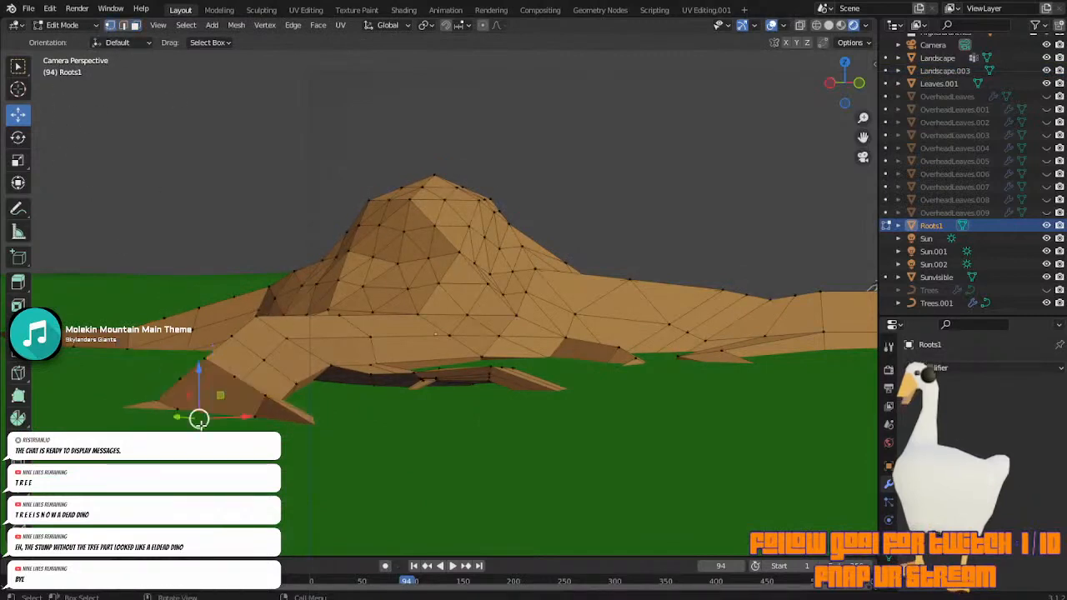
pyautogui.press('g')
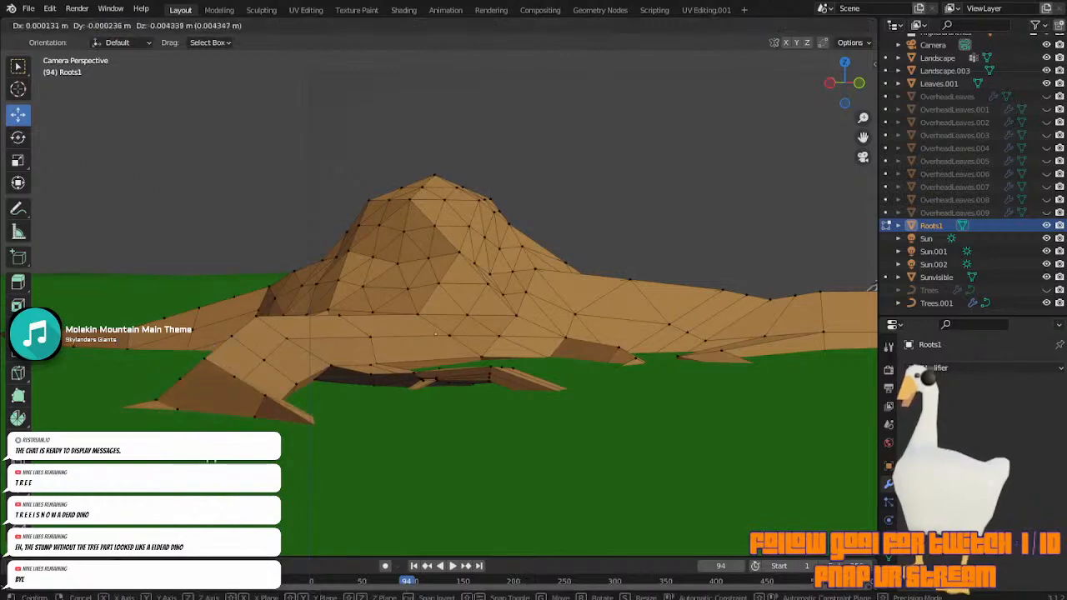
pyautogui.click(214, 401)
# Examine the front root from beneath the landscape and from the side, both in and outside mesh editing.
pyautogui.scroll(2, 214, 401)
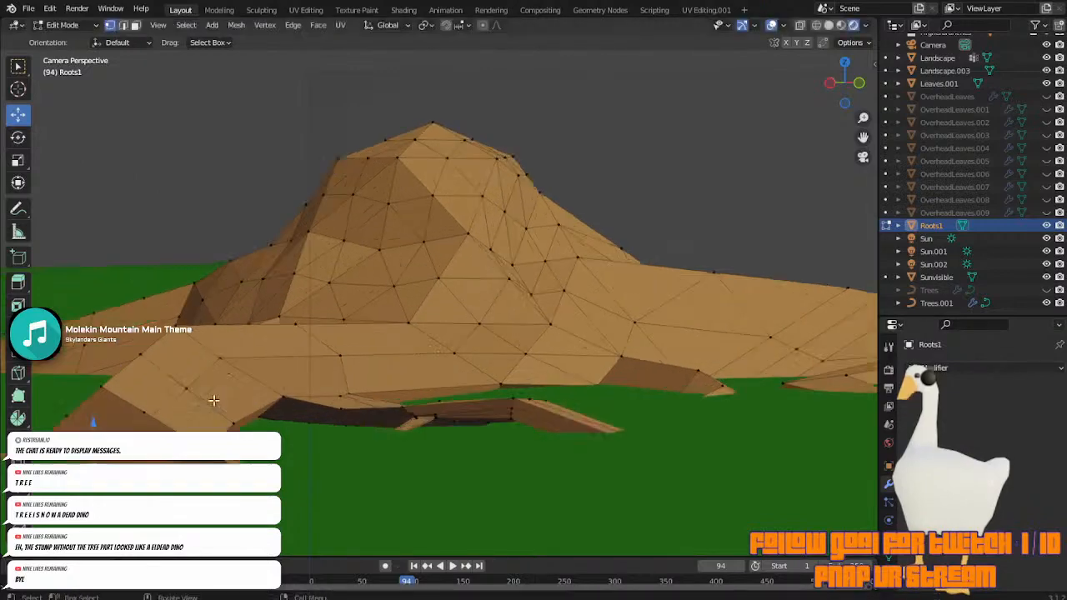
pyautogui.moveTo(214, 401); pyautogui.dragTo(253, 376, button='middle')
pyautogui.scroll(4, 254, 373)
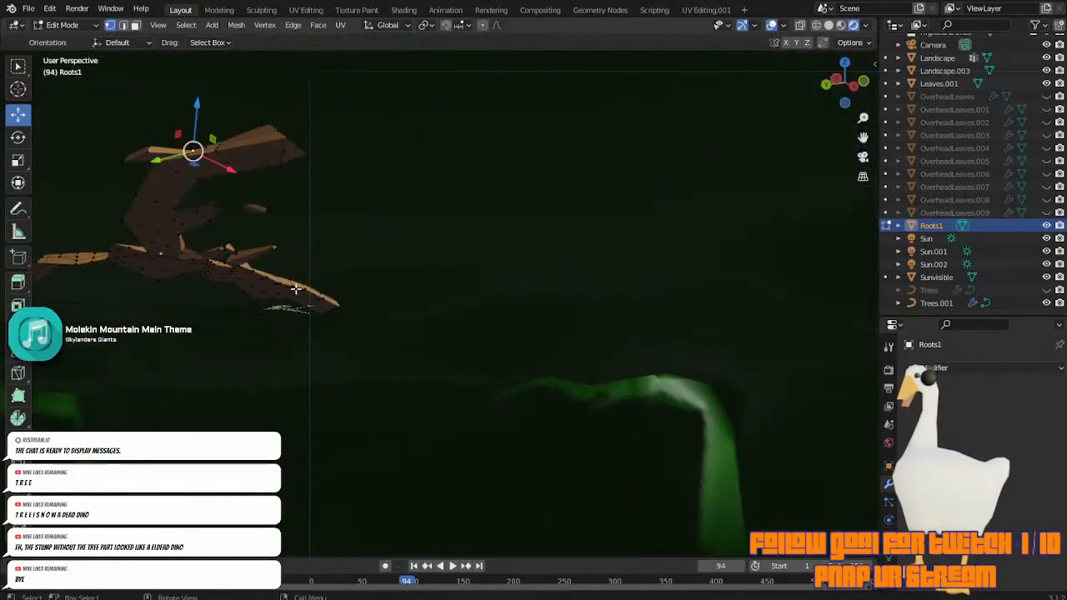
pyautogui.scroll(-5, 298, 288)
pyautogui.moveTo(304, 288); pyautogui.dragTo(310, 318, button='middle')
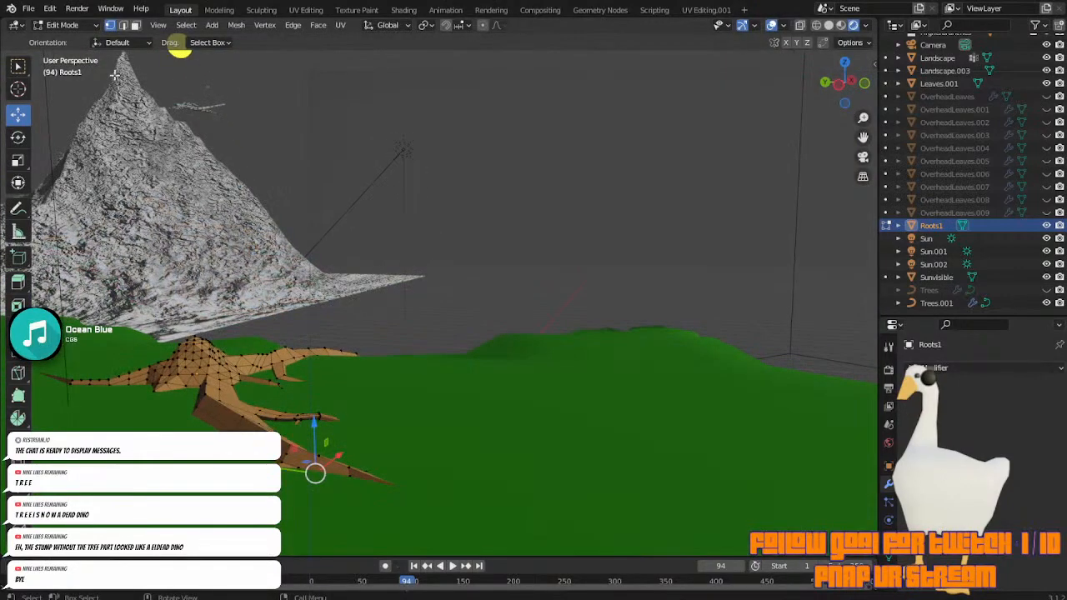
pyautogui.press('Tab')
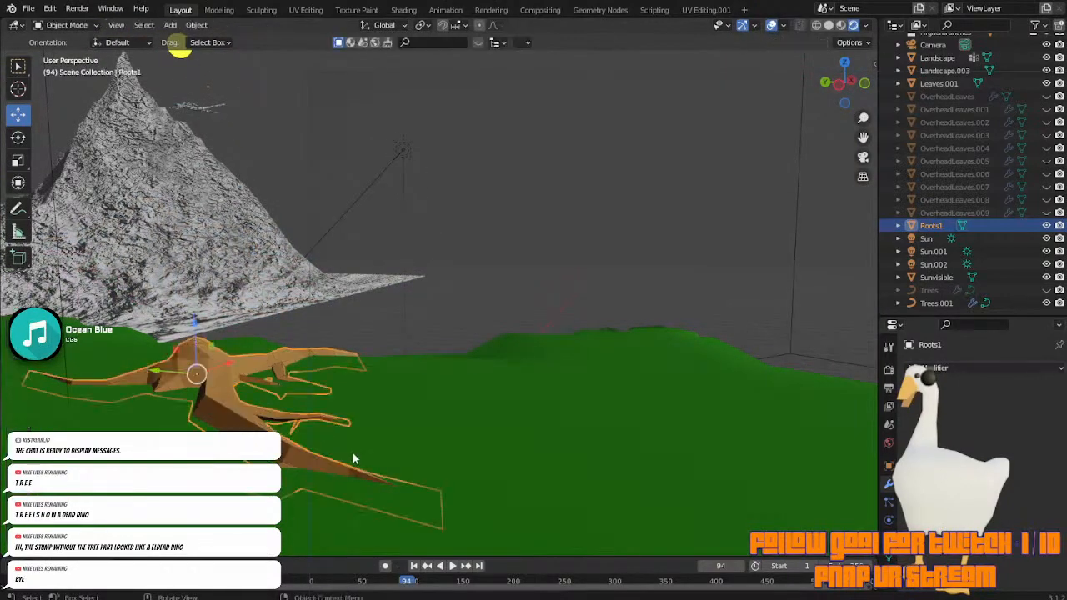
pyautogui.moveTo(352, 451); pyautogui.dragTo(357, 415, button='middle')
pyautogui.press('Tab')
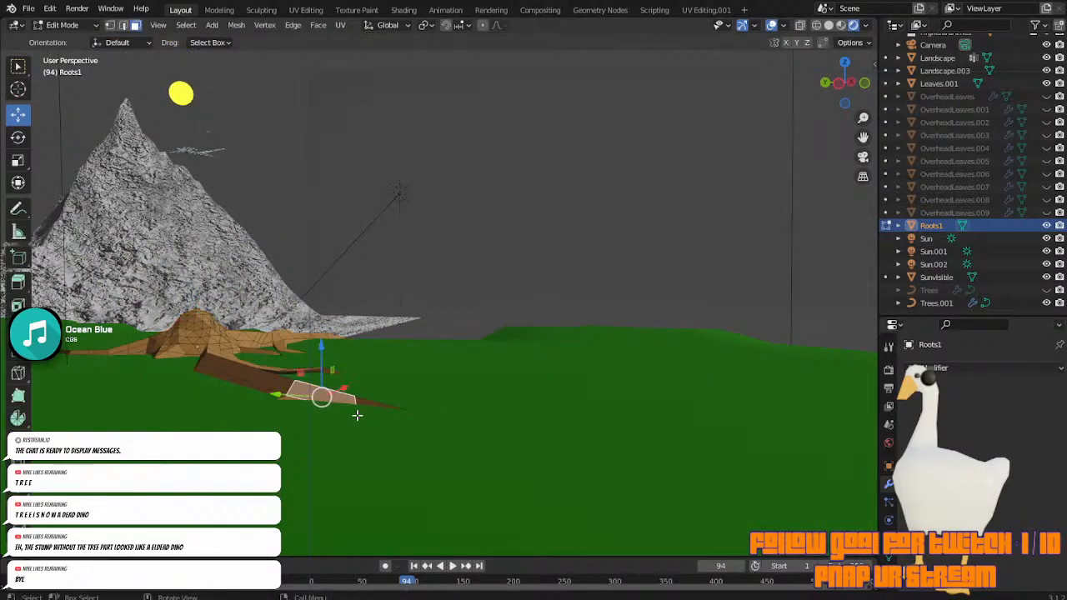
# Try to move a lower vertex of the front root's end face in Roots1 while working from beneath the landscape.
pyautogui.click(112, 26)
pyautogui.scroll(4, 298, 239)
pyautogui.moveTo(298, 241); pyautogui.dragTo(303, 231, button='middle')
pyautogui.scroll(-3, 305, 230)
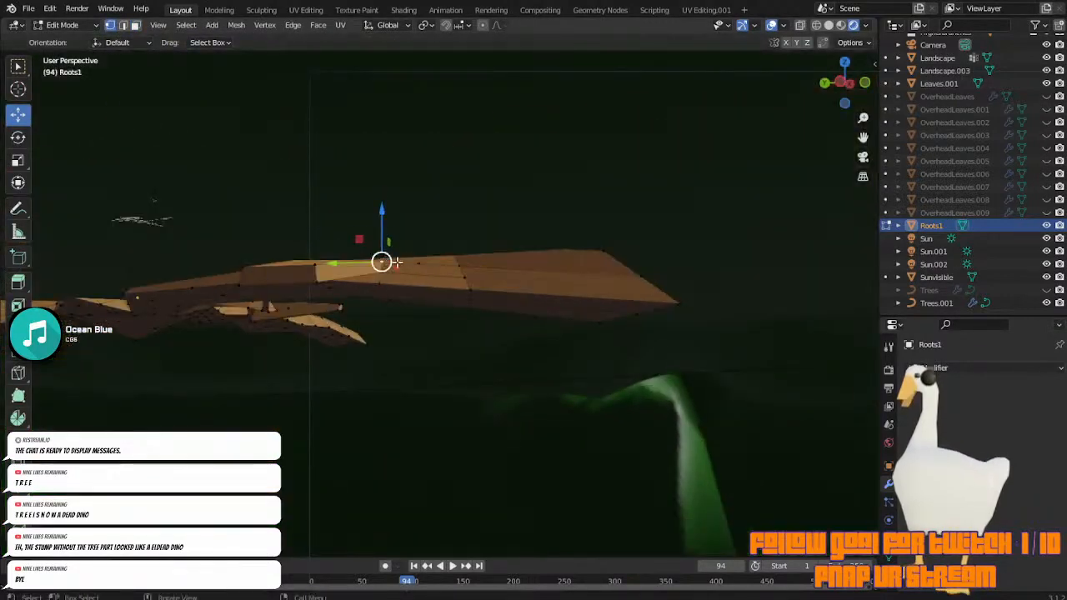
pyautogui.moveTo(395, 264)
pyautogui.mouseDown(button='middle')
pyautogui.moveTo(386, 262)
pyautogui.moveTo(391, 276)
pyautogui.mouseUp(button='middle')
pyautogui.press('g')
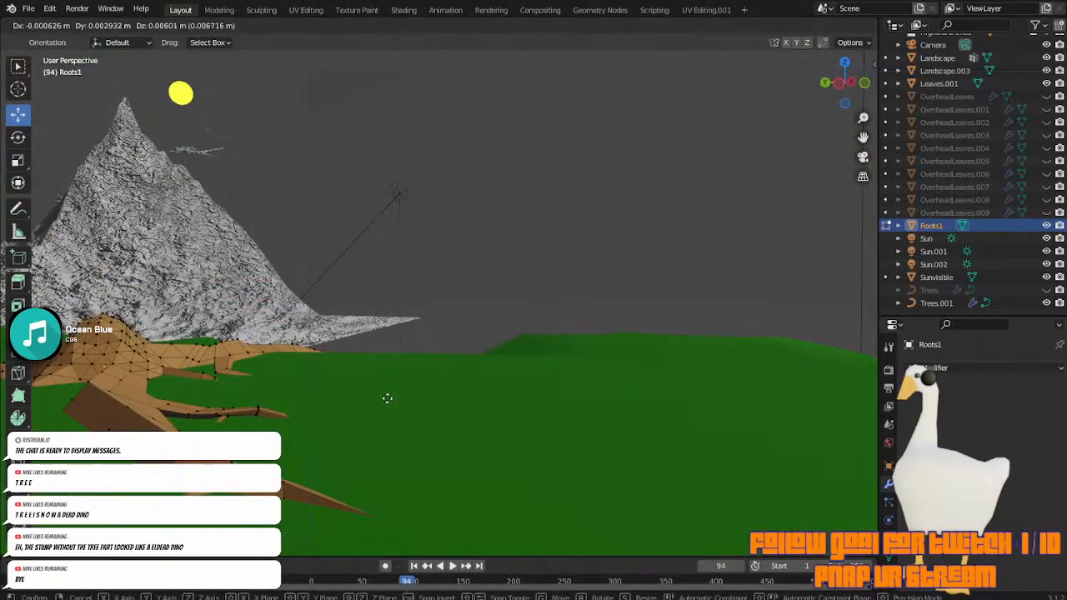
pyautogui.click(386, 422)
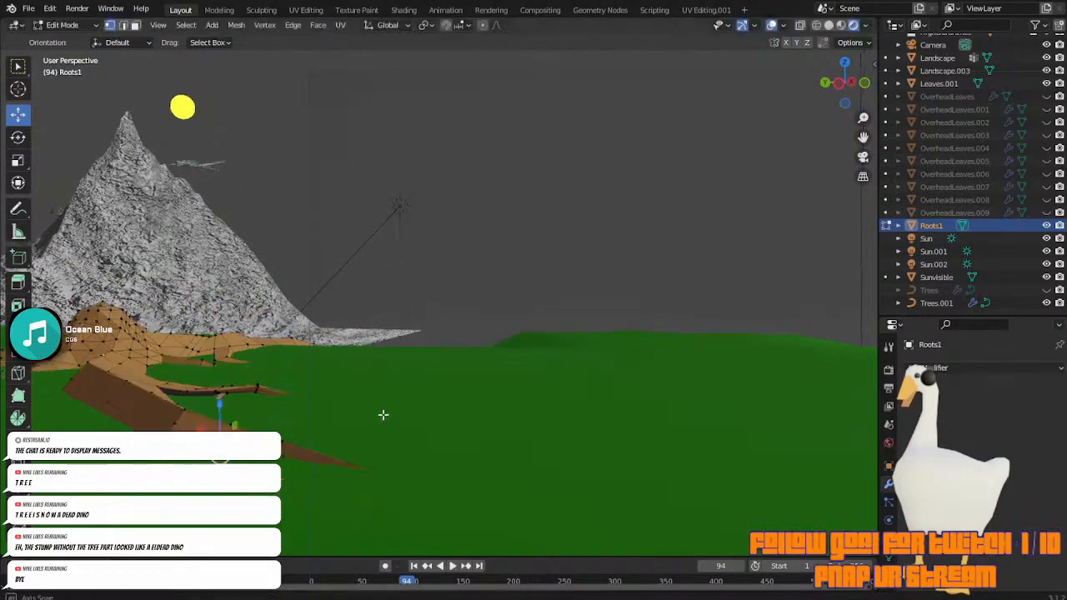
# Try to reposition the front root's underground vertex further, working from the side and through the camera view.
pyautogui.moveTo(384, 415); pyautogui.dragTo(384, 402, button='middle')
pyautogui.click(276, 234)
pyautogui.moveTo(278, 235); pyautogui.dragTo(326, 267, button='middle')
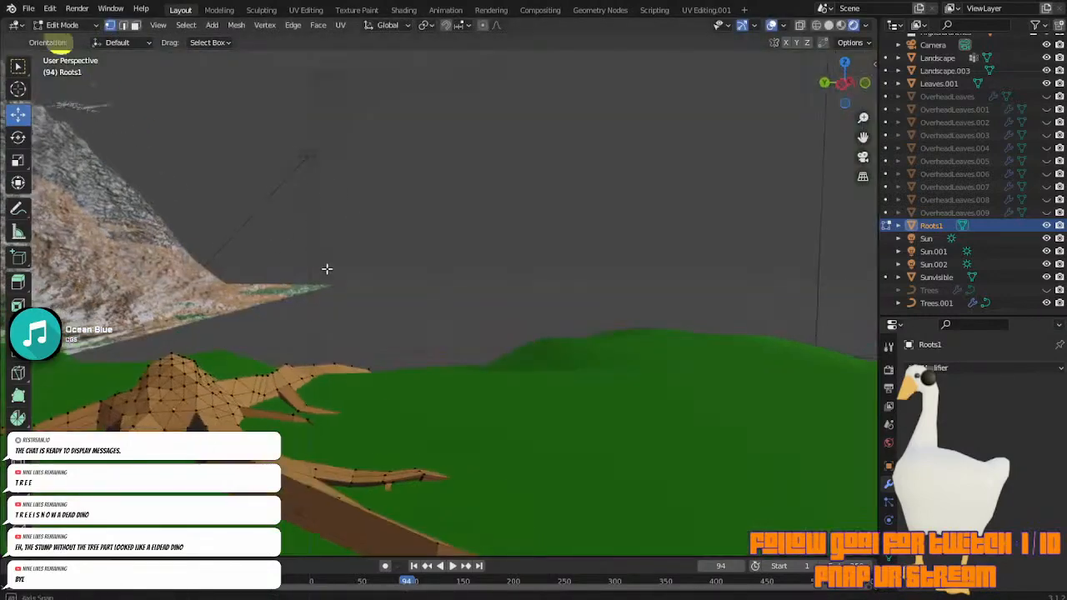
pyautogui.press('g')
pyautogui.click(314, 261)
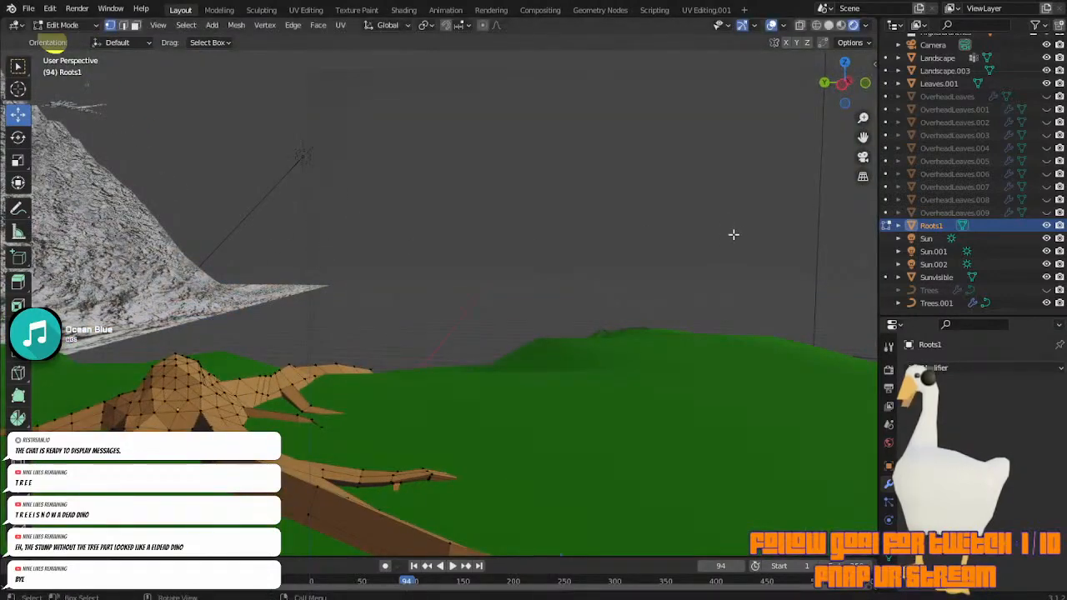
pyautogui.click(864, 159)
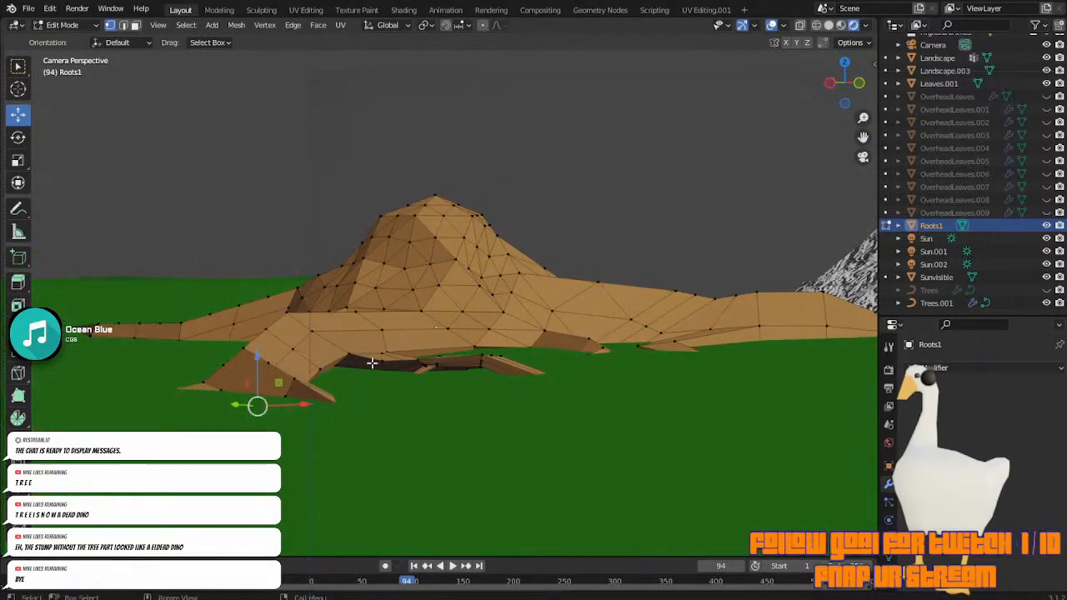
pyautogui.press('g')
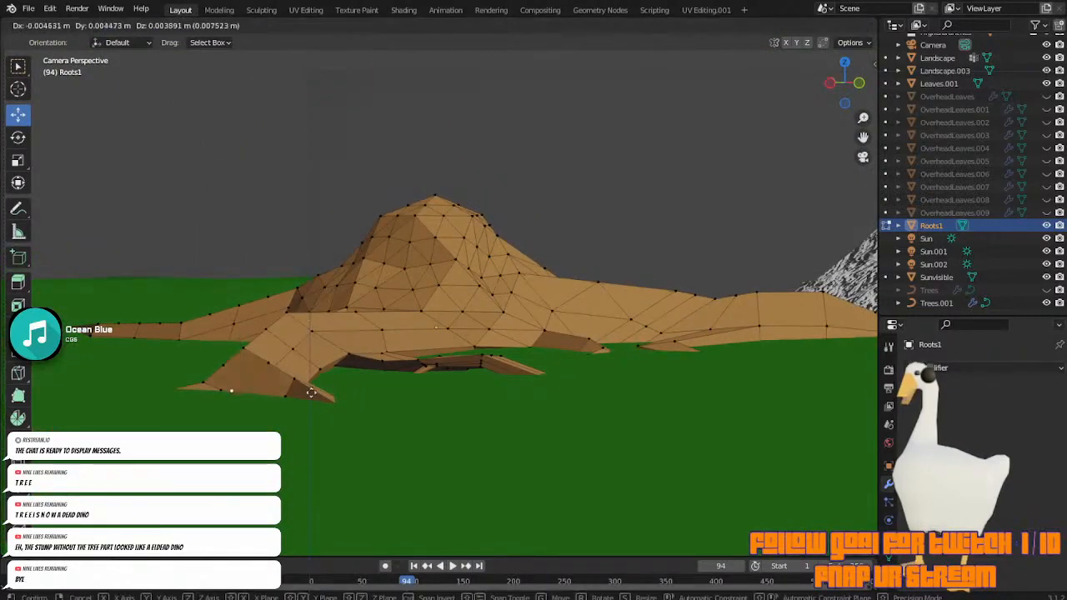
pyautogui.click(293, 378)
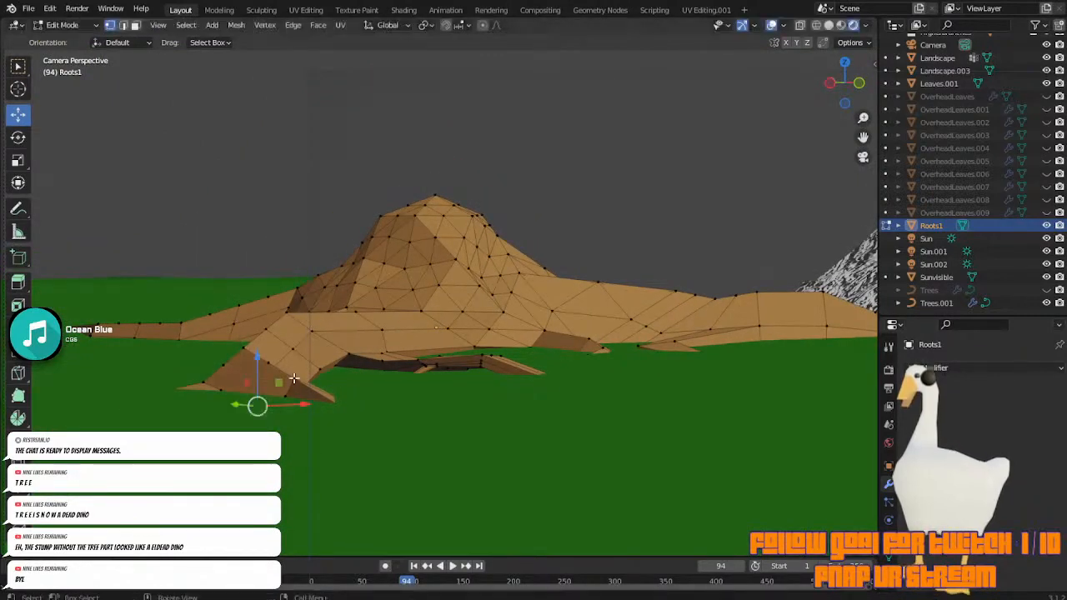
pyautogui.keyDown('ctrl'); pyautogui.click(229, 388); pyautogui.keyUp('ctrl')
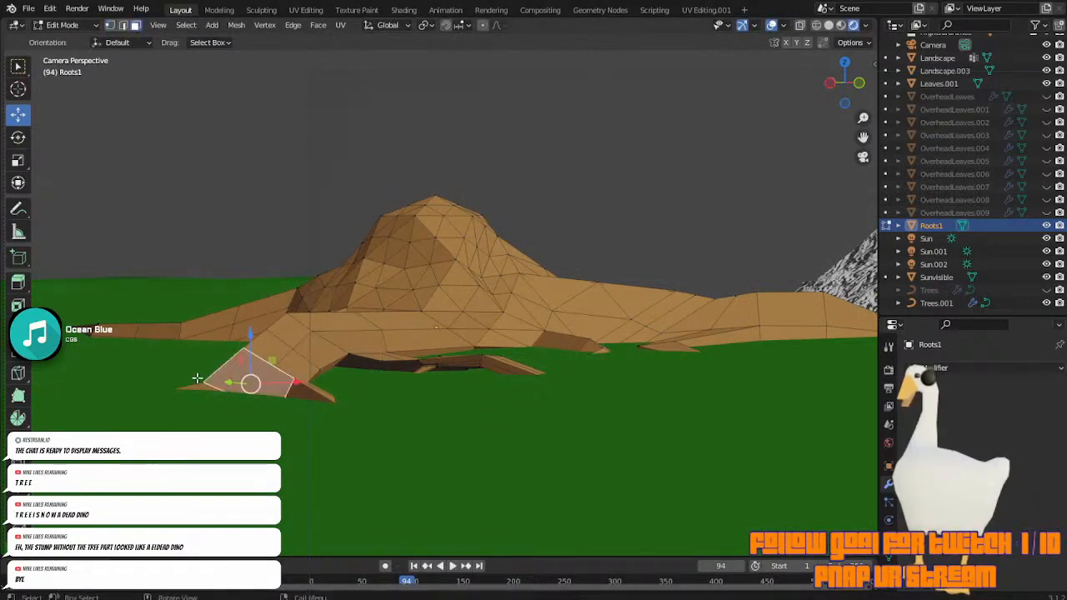
# Check the front root's end outside mesh editing in the camera view and resume editing Roots1.
pyautogui.click(114, 25)
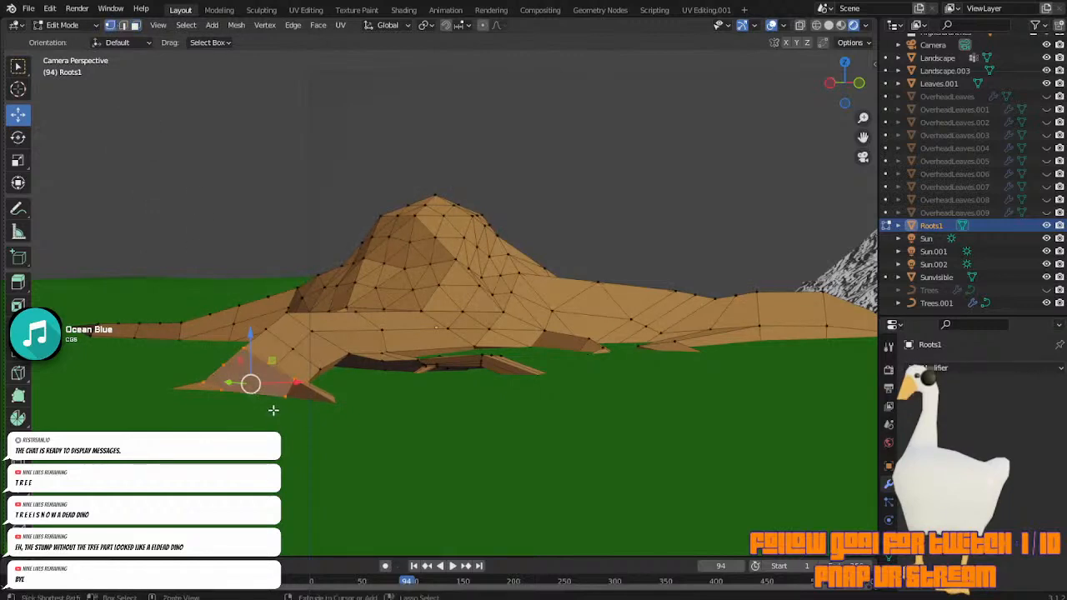
pyautogui.press('Tab')
pyautogui.click(276, 376)
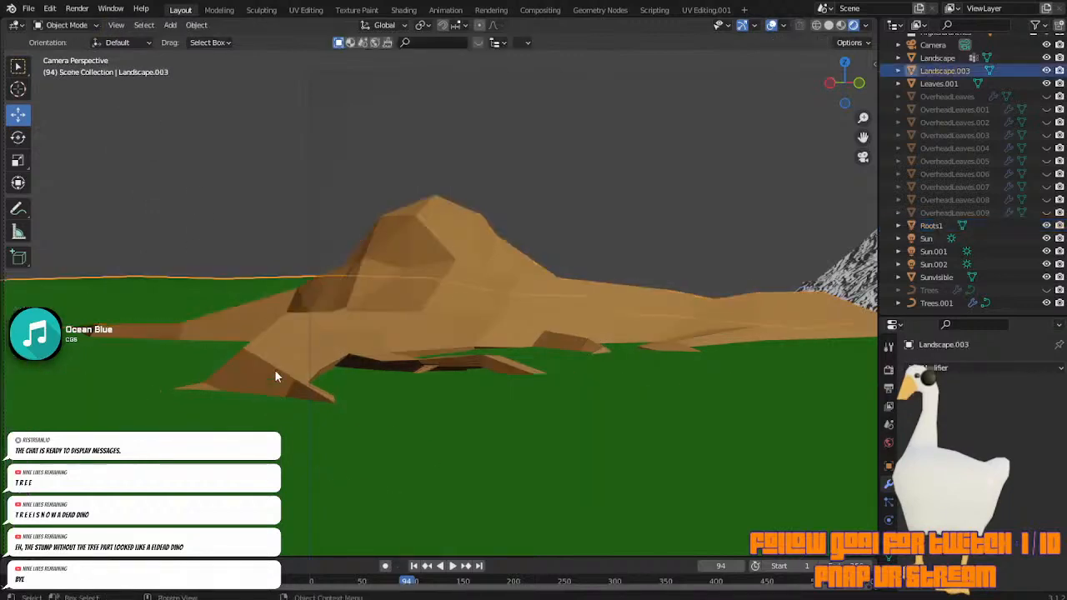
pyautogui.press('Tab')
pyautogui.press('Tab')
pyautogui.click(317, 331)
pyautogui.press('Tab')
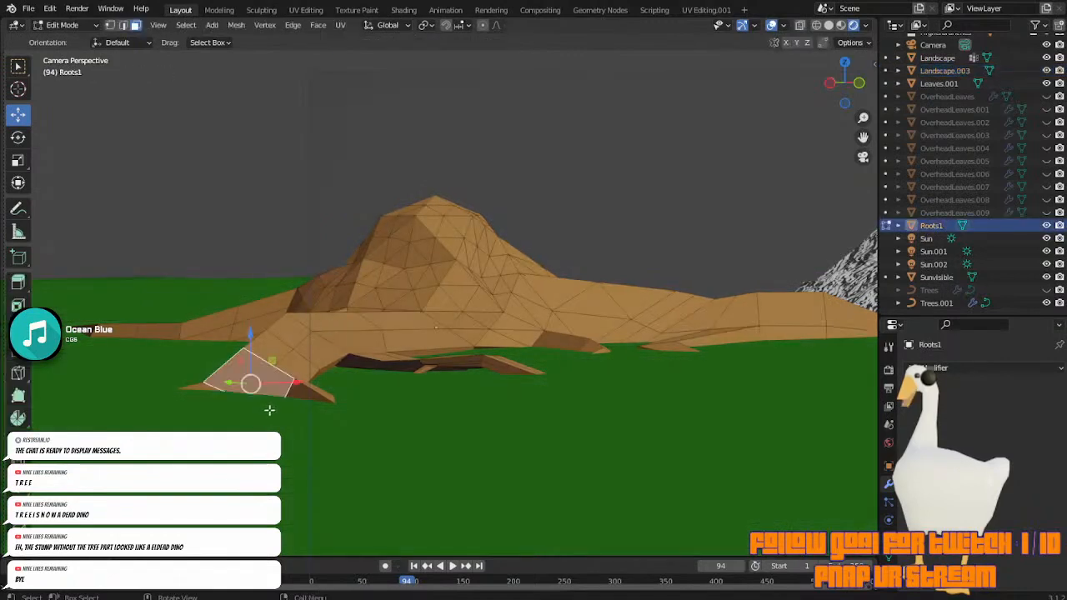
# Try to raise the underground vertex between the front root's two tips, and undo the change.
pyautogui.click(109, 25)
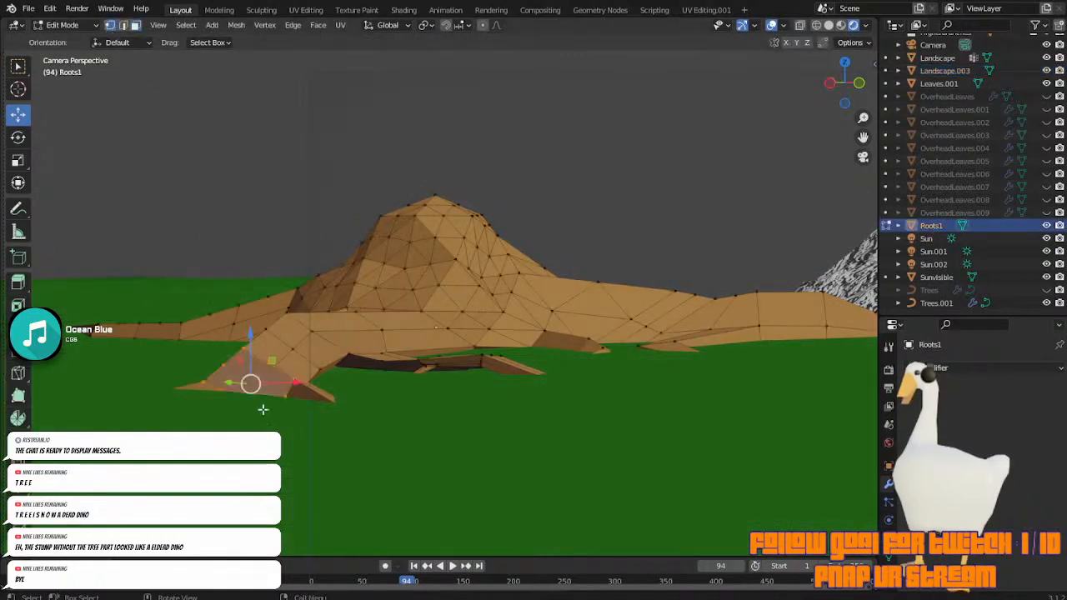
pyautogui.click(273, 410)
pyautogui.press('g')
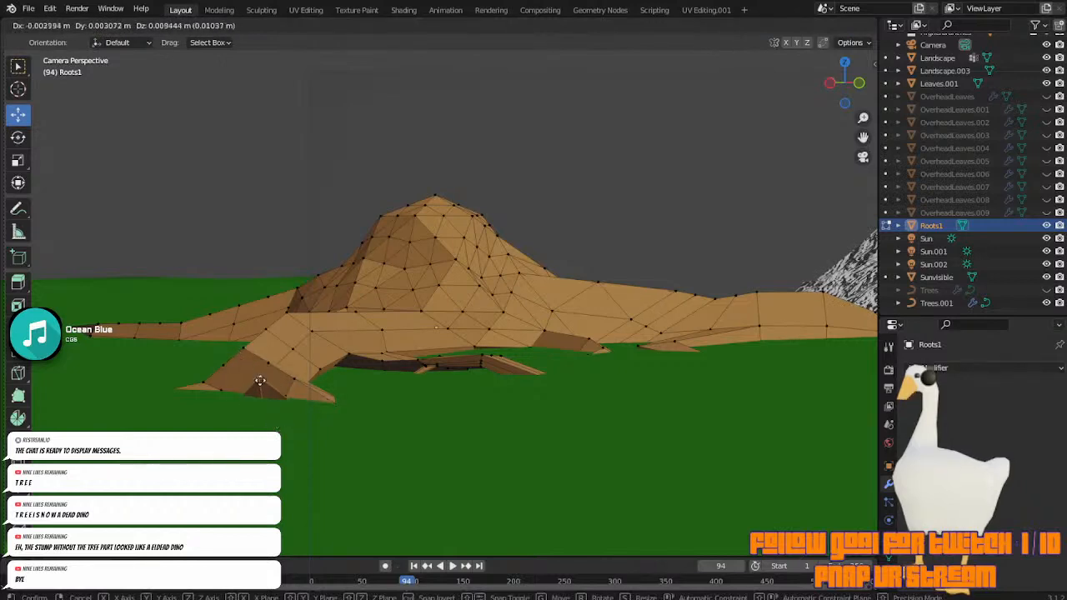
pyautogui.rightClick(259, 387)
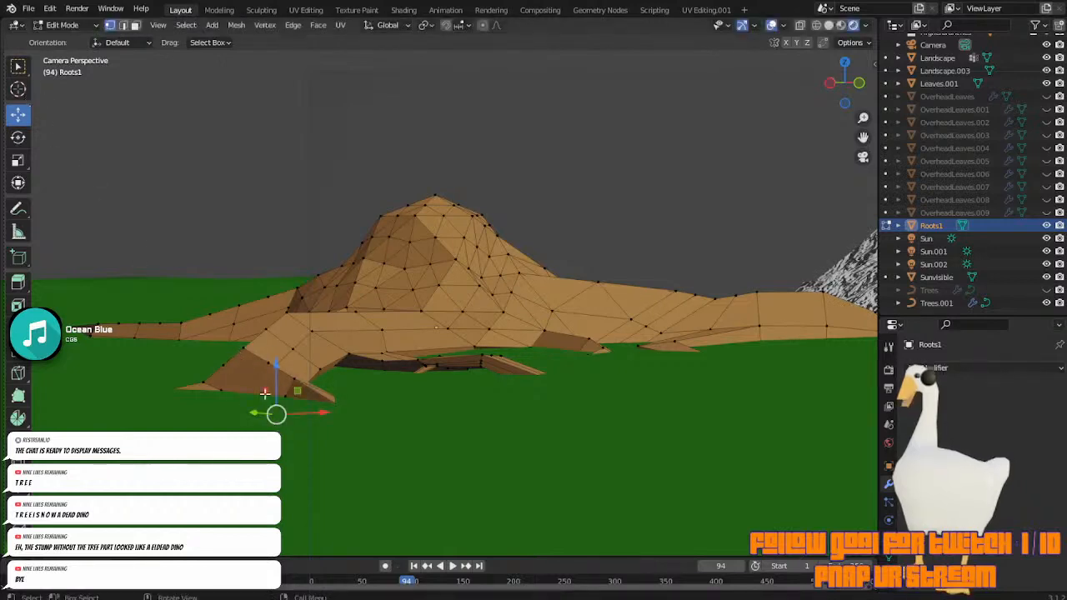
pyautogui.moveTo(271, 381); pyautogui.dragTo(275, 344)
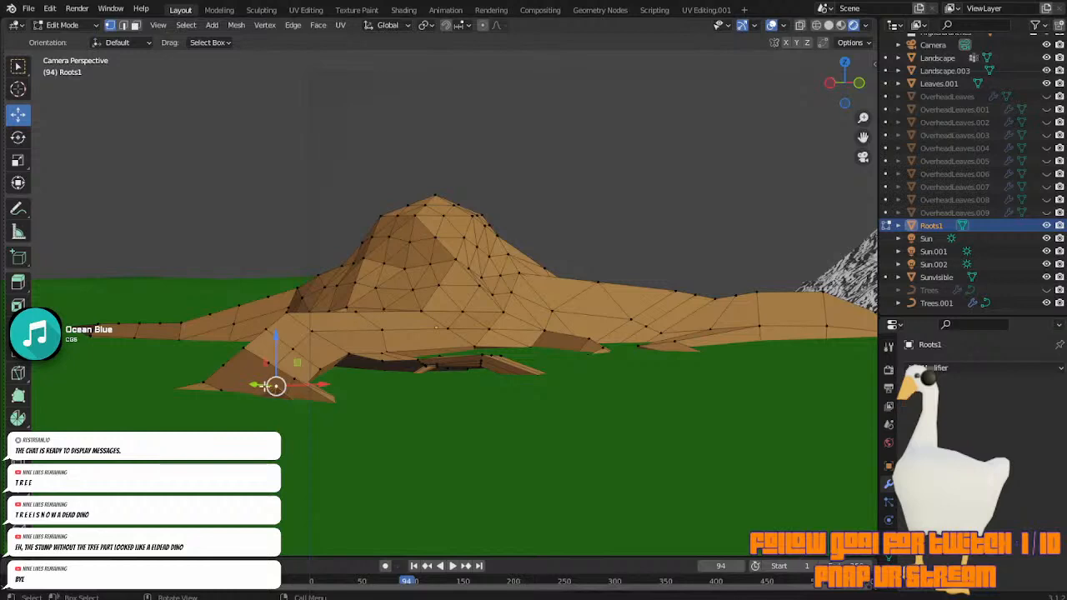
pyautogui.moveTo(265, 386); pyautogui.dragTo(181, 390)
pyautogui.hotkey('ctrl', 'z')
pyautogui.hotkey('ctrl', 'z')
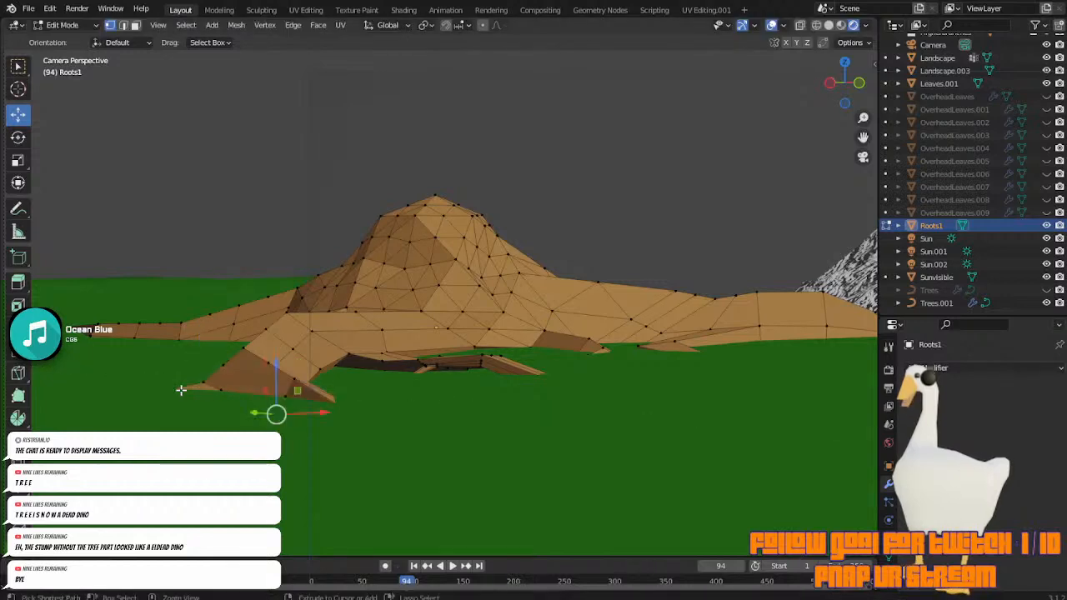
pyautogui.hotkey('ctrl', 'z')
pyautogui.hotkey('ctrl', 'z')
# Examine the roots outside mesh editing in the camera frame, both from afar and close up.
pyautogui.press('Tab')
pyautogui.scroll(-6, 427, 394)
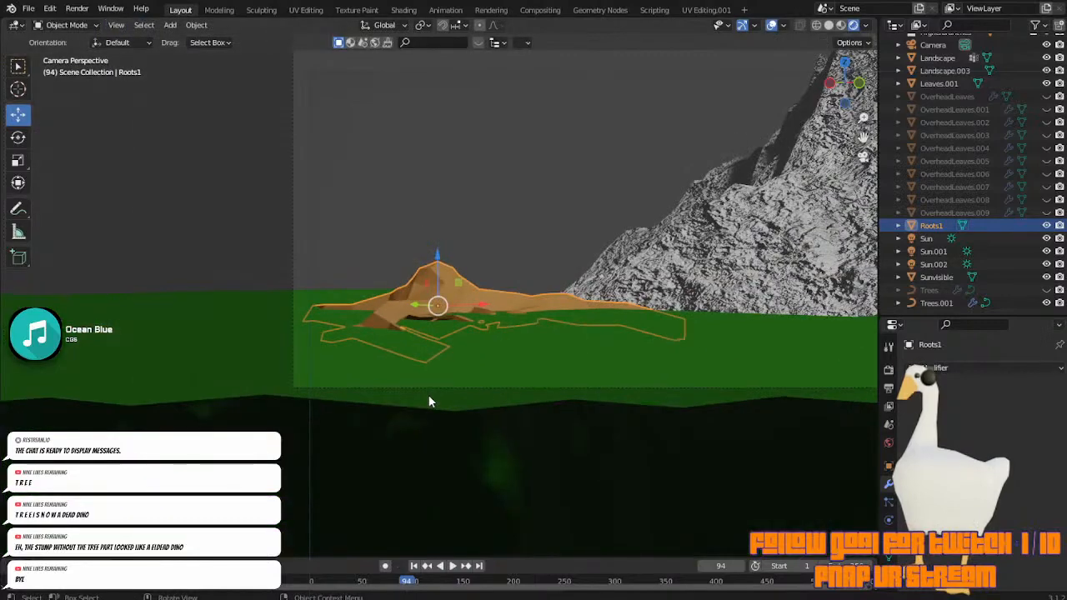
pyautogui.click(340, 229)
pyautogui.scroll(5, 257, 309)
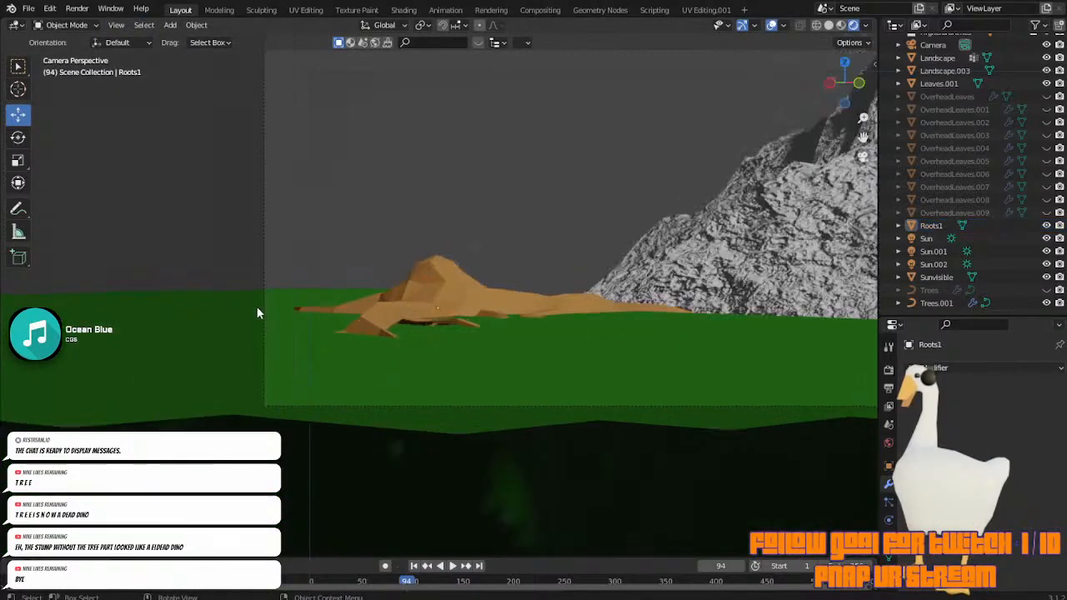
pyautogui.scroll(2, 213, 334)
pyautogui.click(201, 349)
pyautogui.scroll(-2, 201, 349)
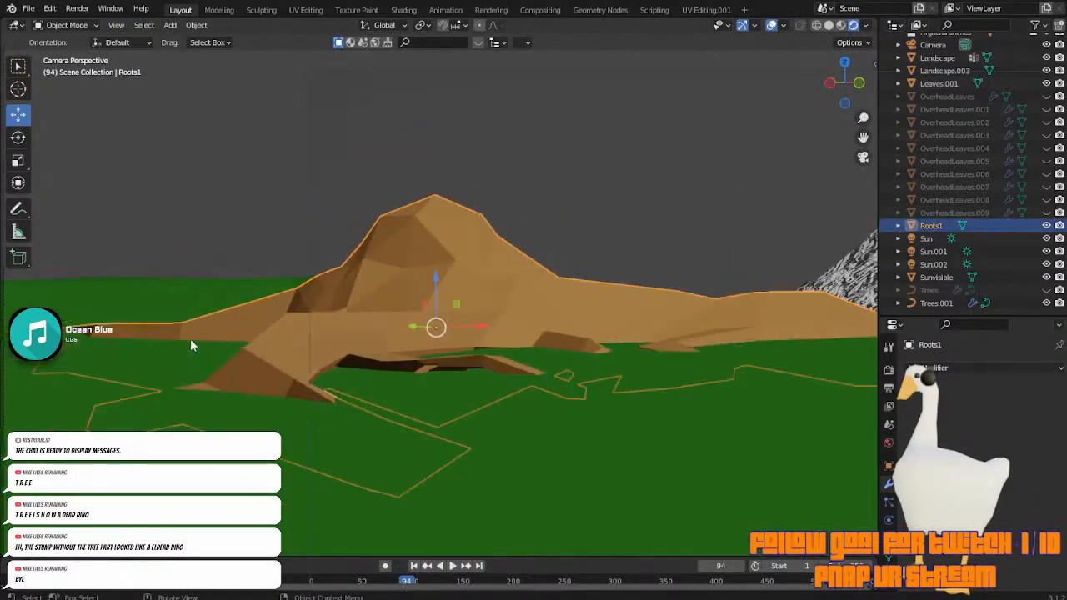
pyautogui.press('Tab')
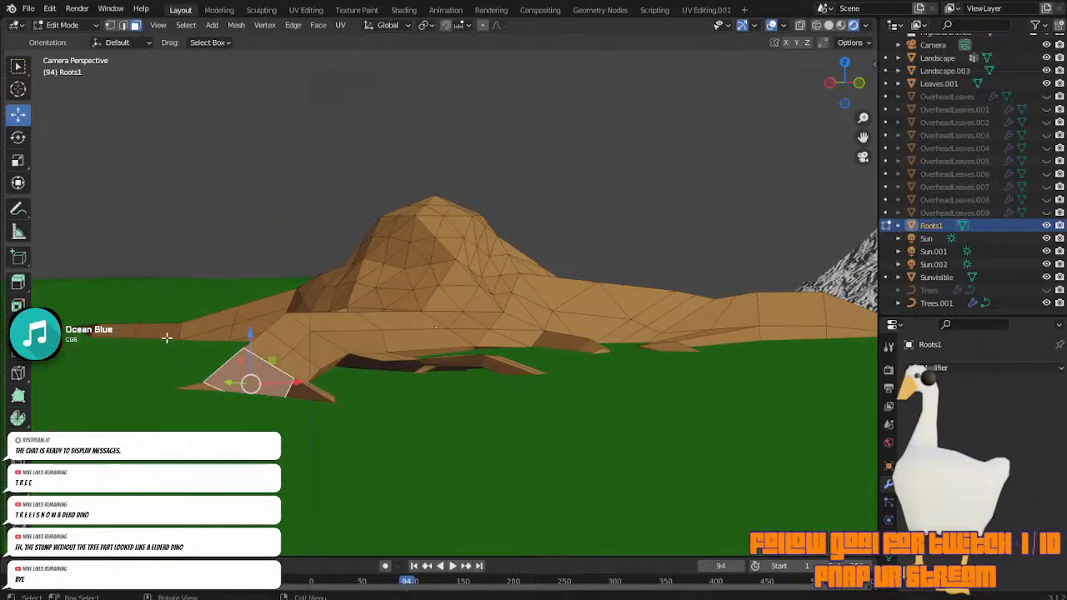
# Extrude a lower side face of the far-left root into a spur and lower its end into the ground.
pyautogui.click(167, 337)
pyautogui.click(192, 339)
pyautogui.rightClick(193, 340)
pyautogui.click(192, 341)
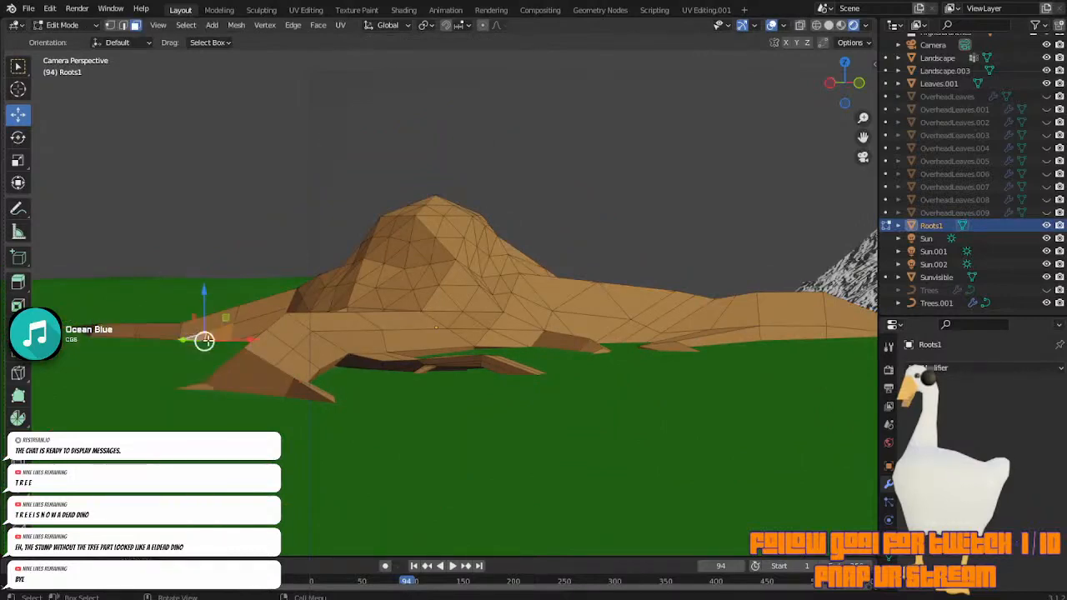
pyautogui.moveTo(219, 336); pyautogui.dragTo(220, 332)
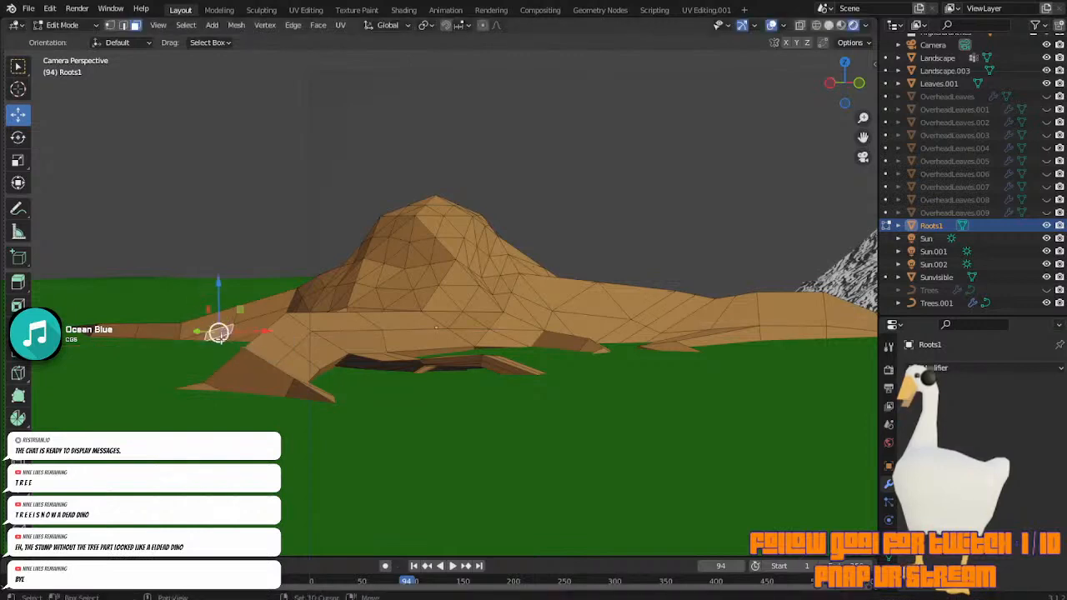
pyautogui.press('e')
pyautogui.click(161, 295)
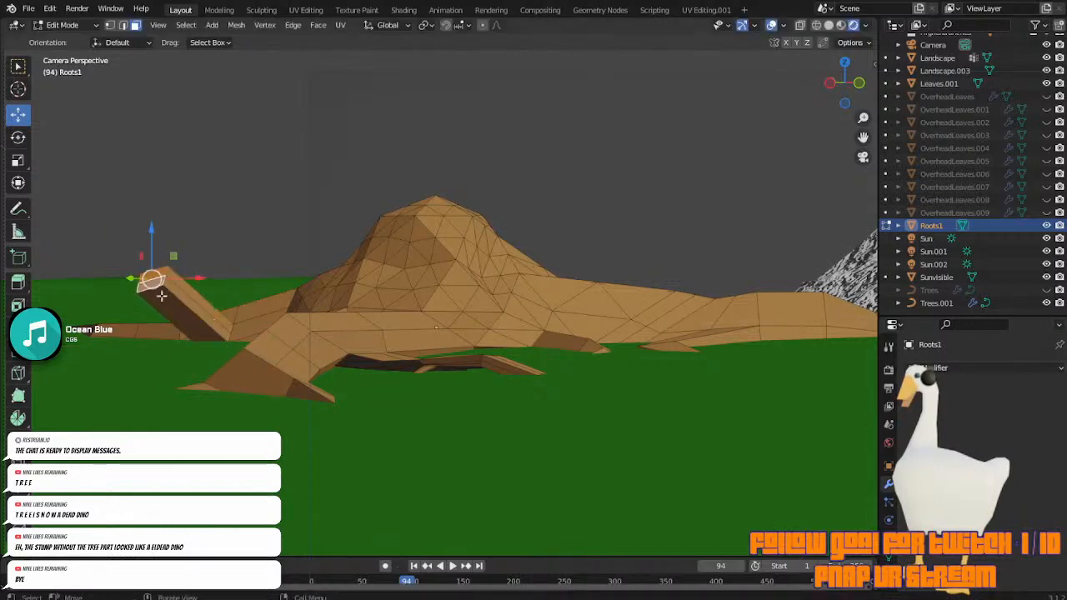
pyautogui.press('g')
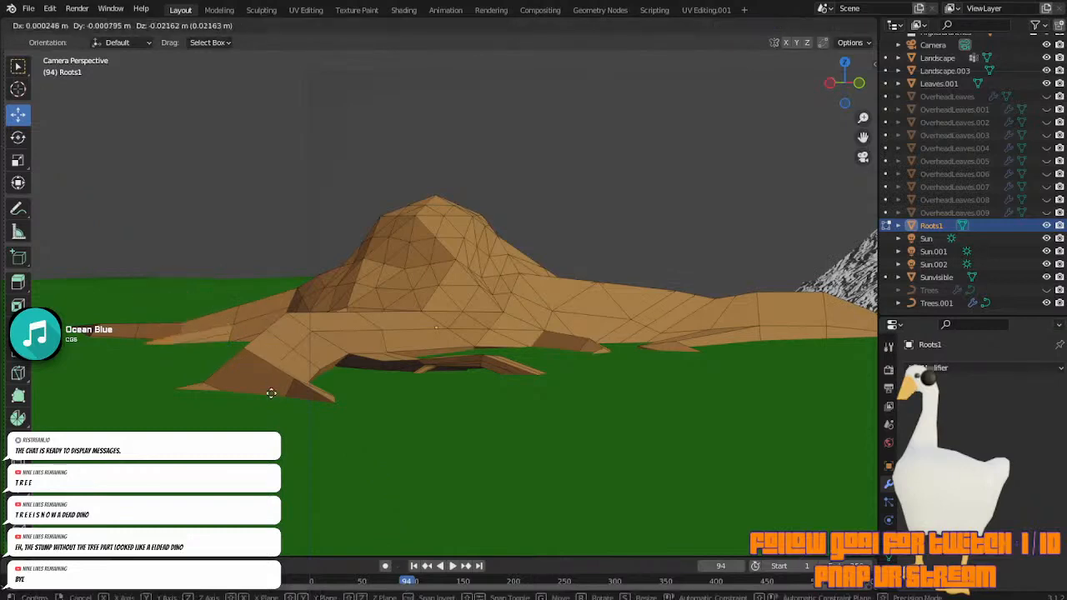
pyautogui.click(232, 404)
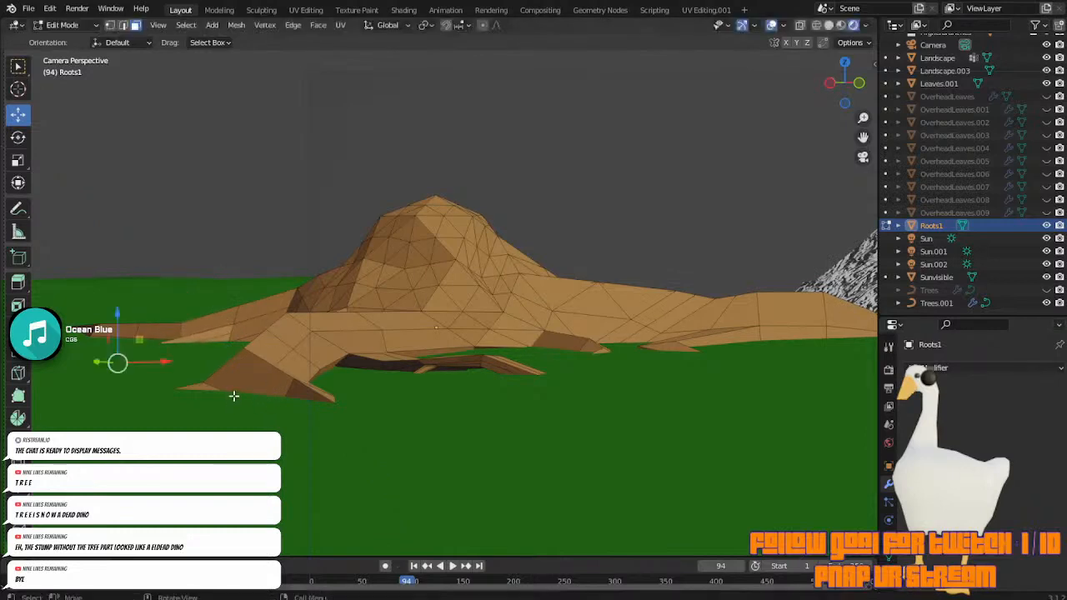
# Raise the new left spur's end face slightly and extrude it into a second segment.
pyautogui.press('g')
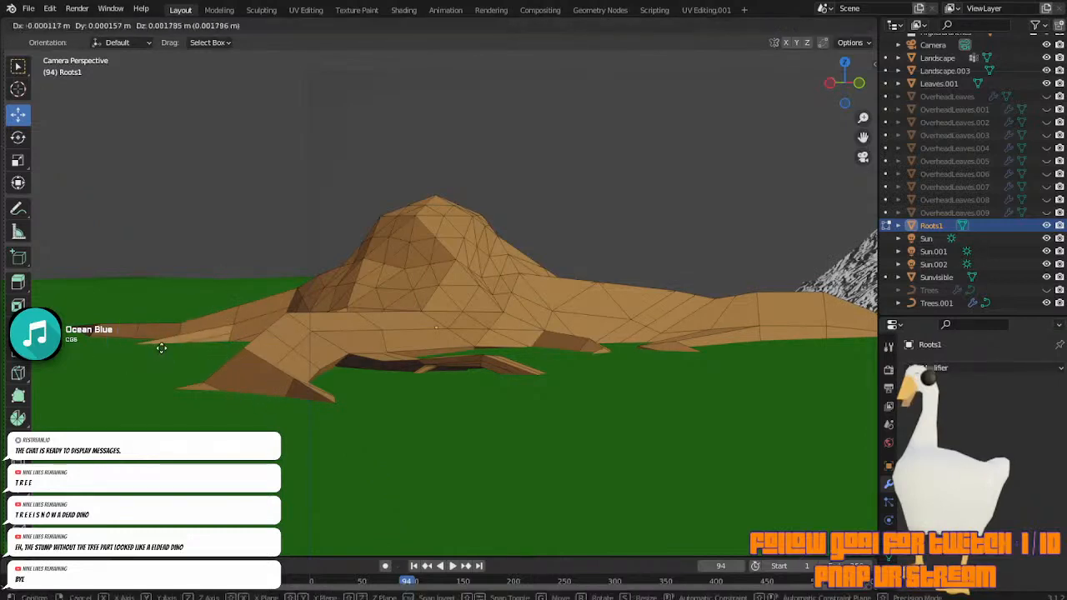
pyautogui.click(169, 343)
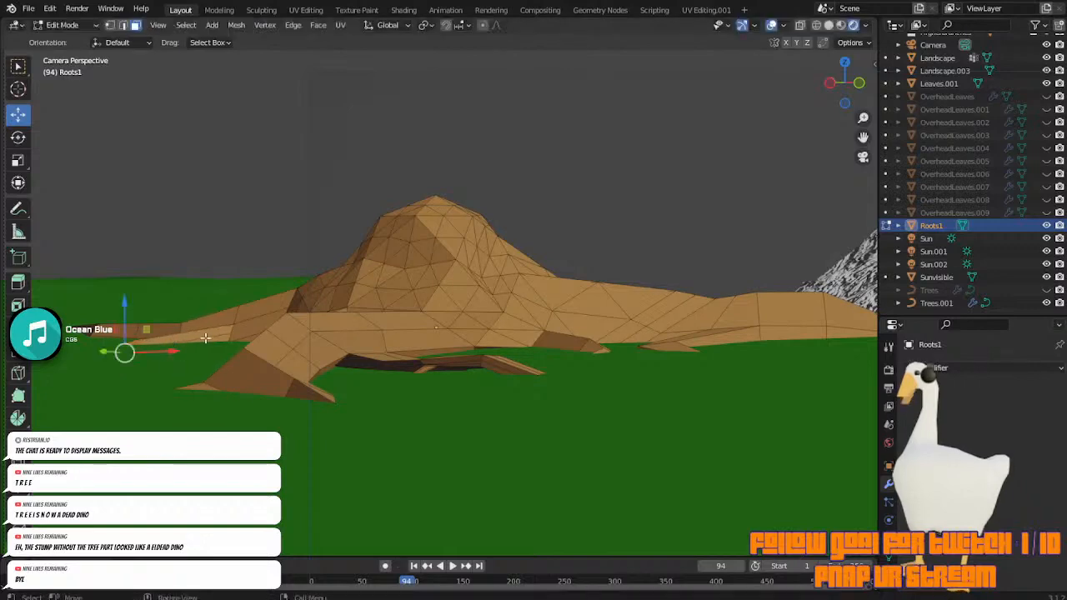
pyautogui.press('e')
pyautogui.click(102, 338)
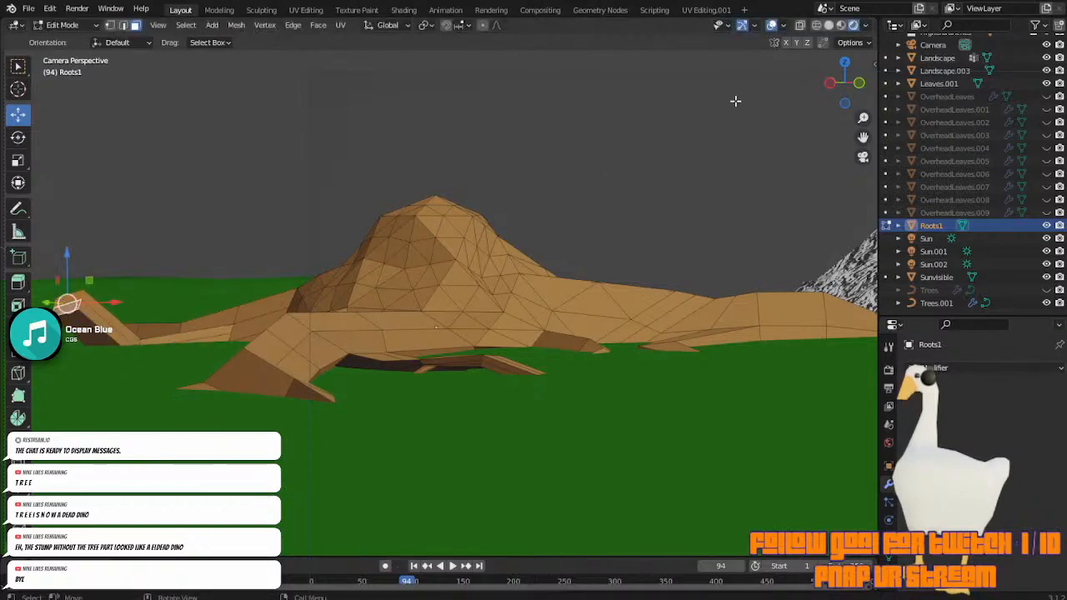
# Reposition the second segment's end face from the top view and lower it into the ground in the camera view.
pyautogui.click(845, 62)
pyautogui.scroll(2, 302, 266)
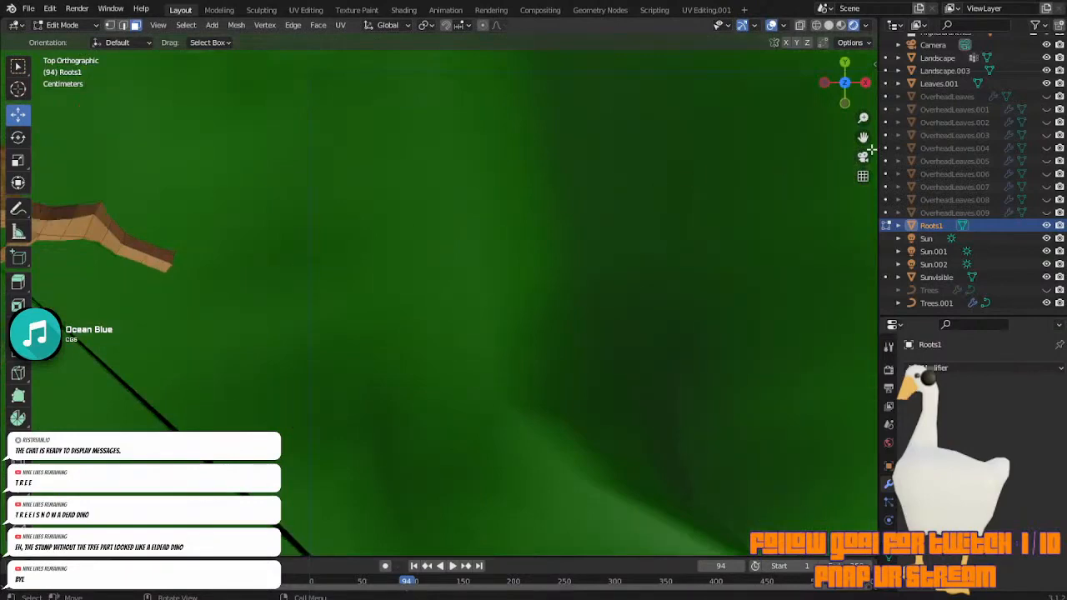
pyautogui.moveTo(863, 138); pyautogui.dragTo(793, 215)
pyautogui.scroll(6, 792, 216)
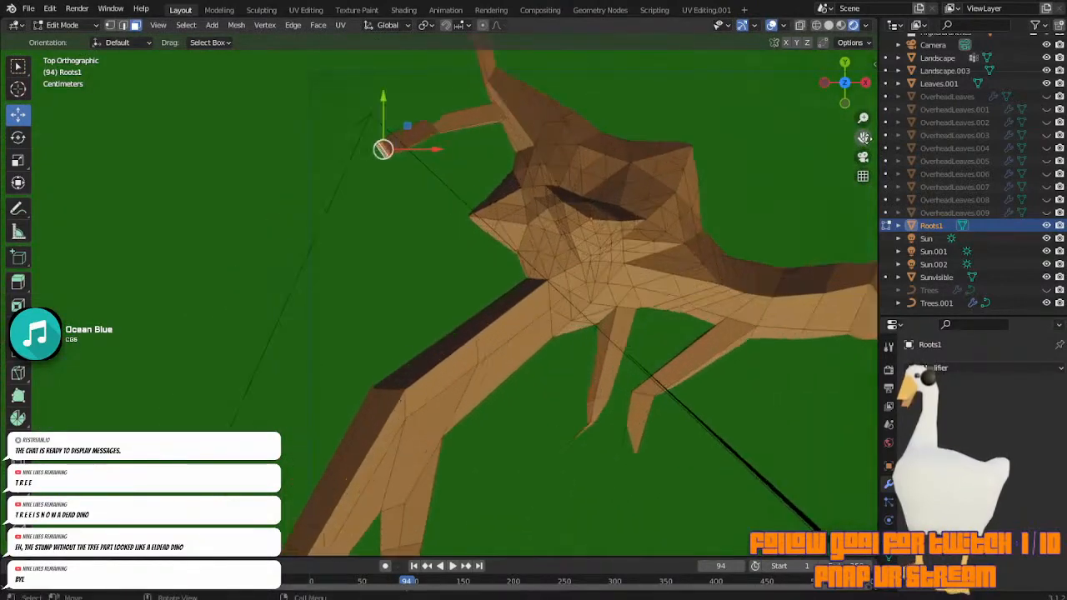
pyautogui.moveTo(863, 138); pyautogui.dragTo(789, 283)
pyautogui.press('g')
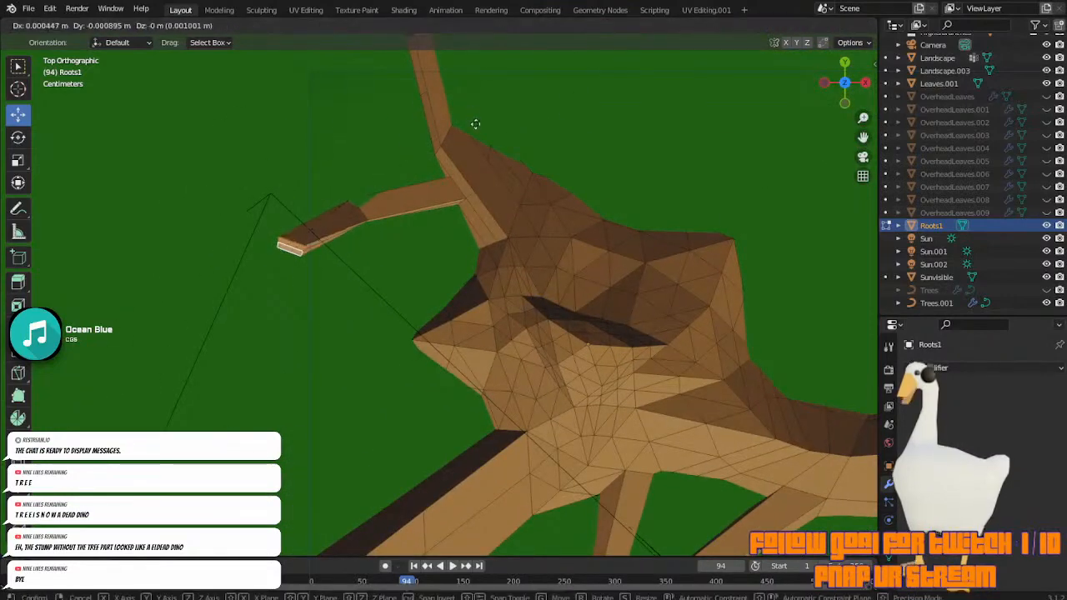
pyautogui.click(489, 181)
pyautogui.click(863, 156)
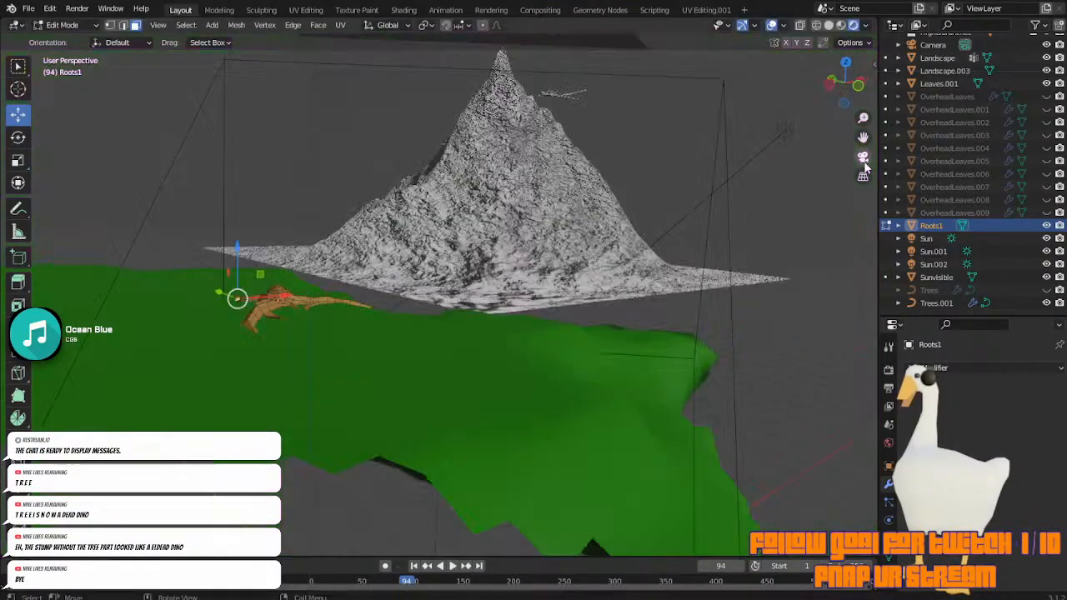
pyautogui.moveTo(118, 264); pyautogui.dragTo(130, 321)
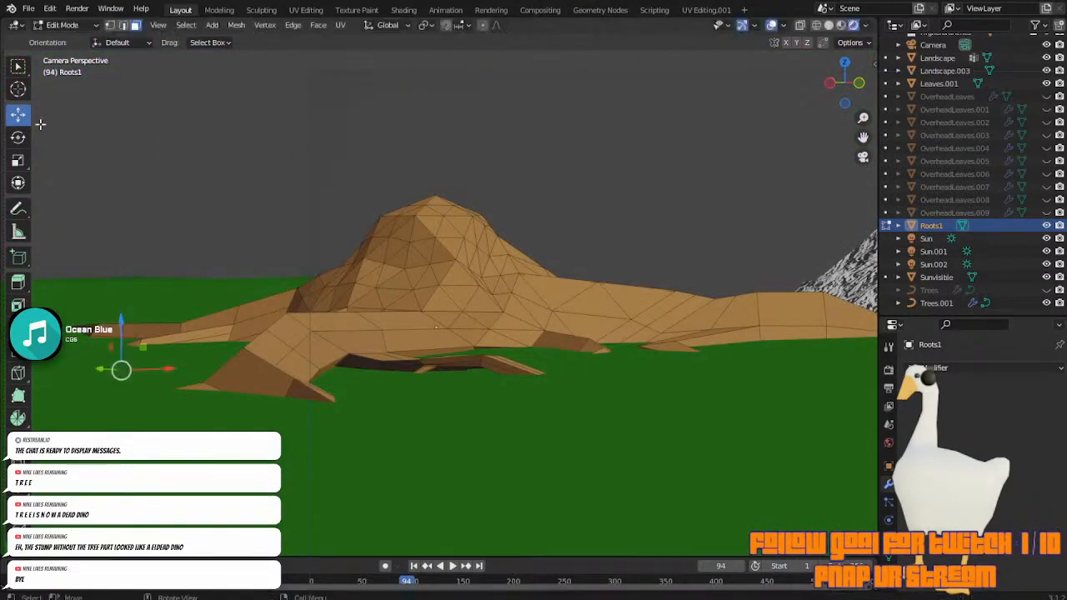
# Select the vertices at the tip of the left root's spur and lower them toward the ground.
pyautogui.click(136, 338)
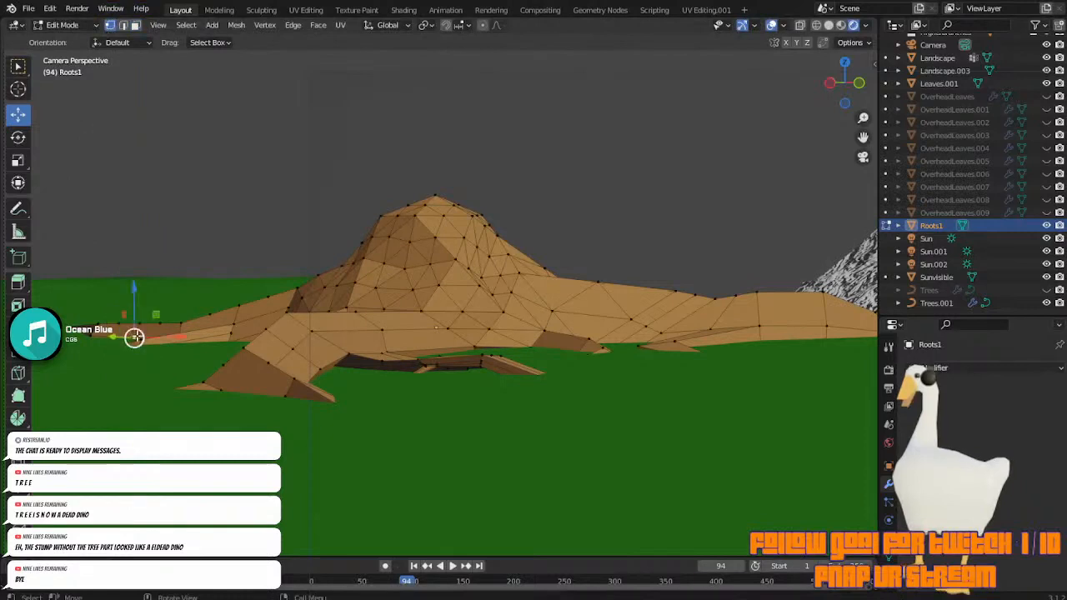
pyautogui.keyDown('shift'); pyautogui.click(141, 340); pyautogui.keyUp('shift')
pyautogui.moveTo(142, 341); pyautogui.dragTo(125, 356)
# Reposition the spur's tip vertices from the top view, adjust them slightly in the camera view, and leave mesh editing.
pyautogui.click(844, 64)
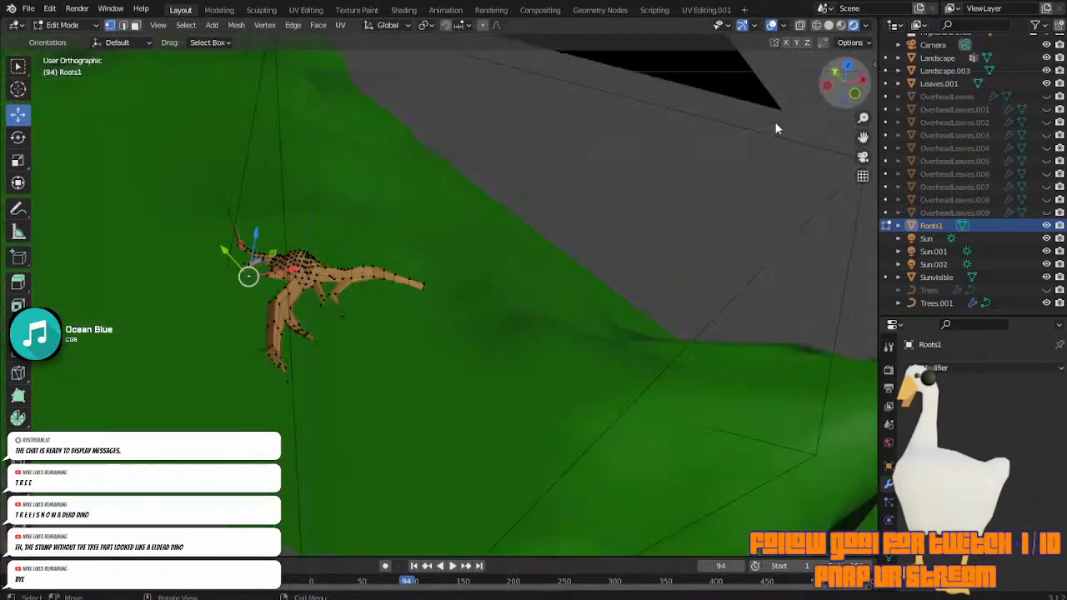
pyautogui.press('g')
pyautogui.click(379, 328)
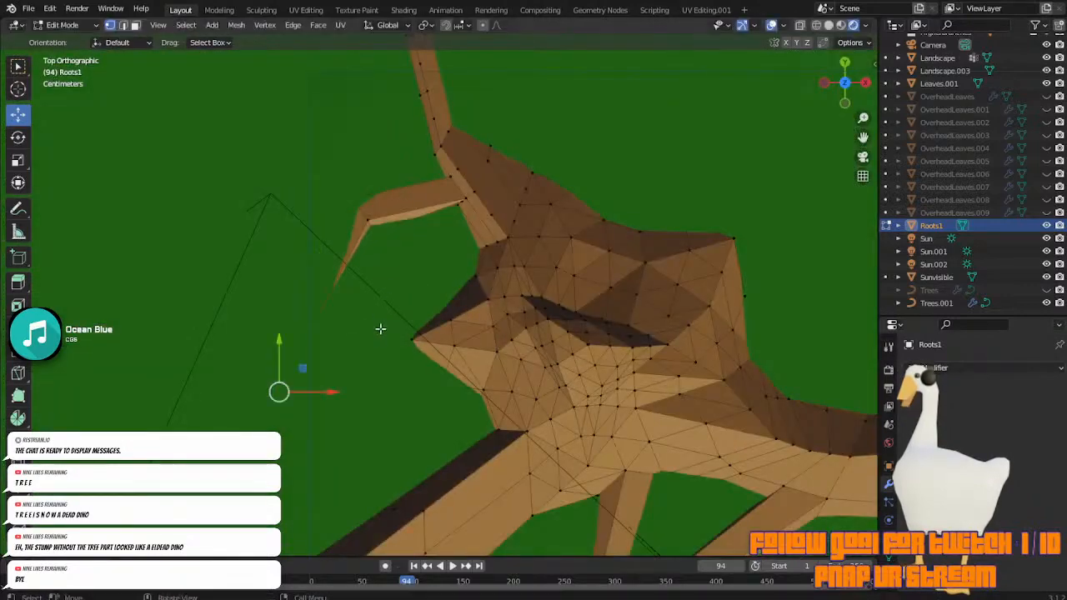
pyautogui.press('g')
pyautogui.click(344, 386)
pyautogui.click(863, 157)
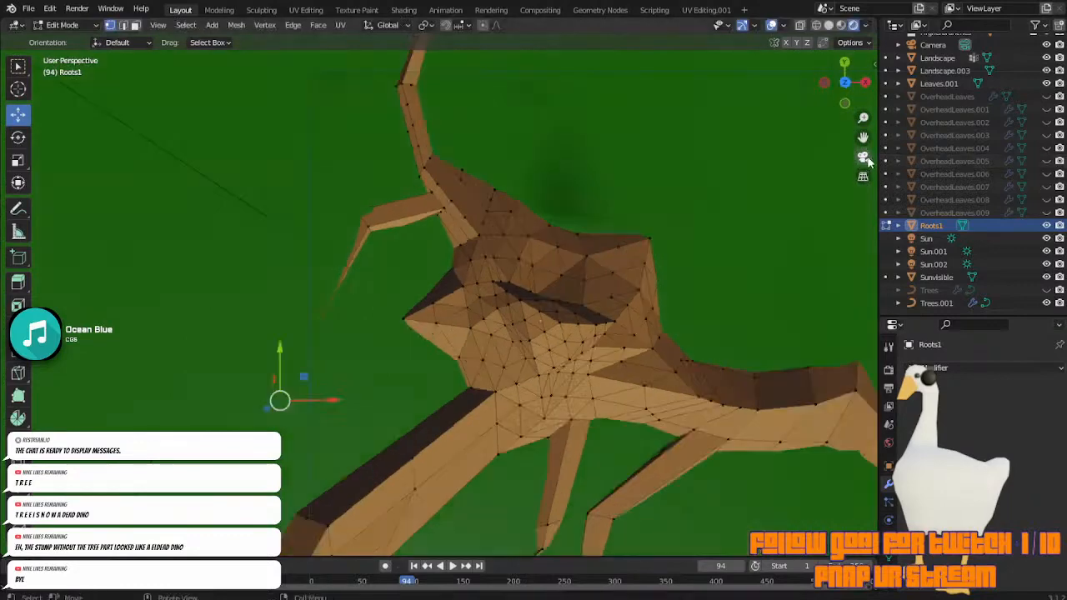
pyautogui.moveTo(127, 315); pyautogui.dragTo(130, 310)
pyautogui.press('Tab')
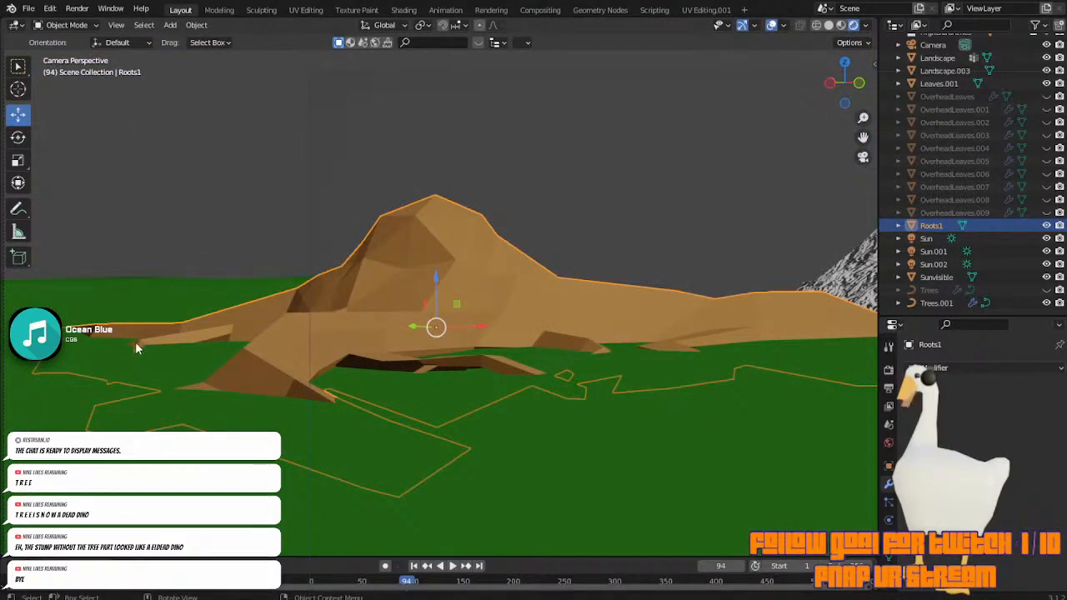
# Examine the finished roots from afar in the camera frame, with the Trees object shown and hidden.
pyautogui.scroll(-3, 370, 341)
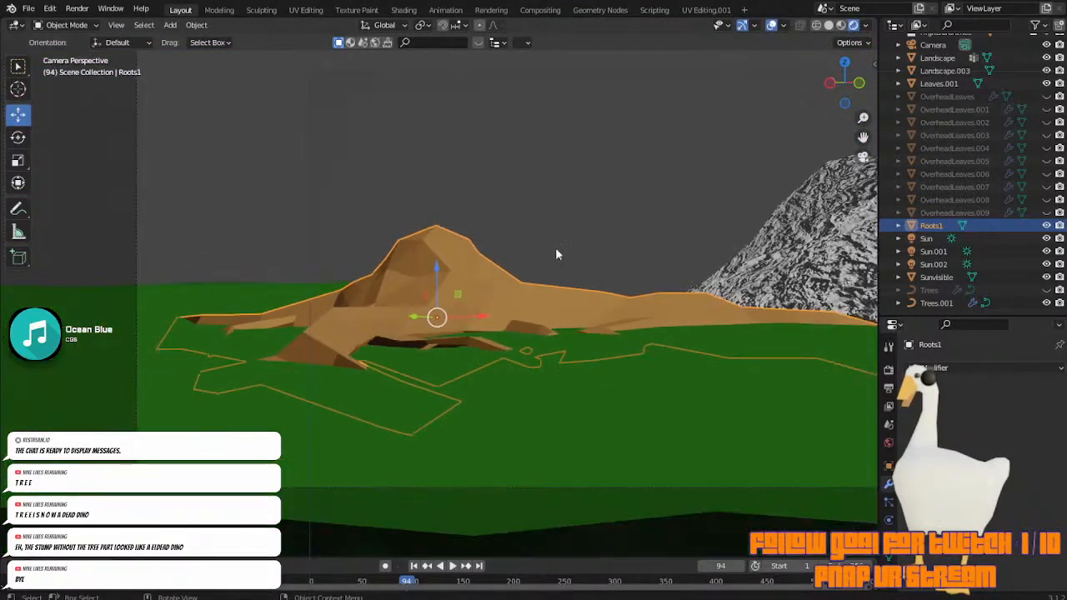
pyautogui.click(556, 247)
pyautogui.scroll(-1, 555, 247)
pyautogui.click(533, 298)
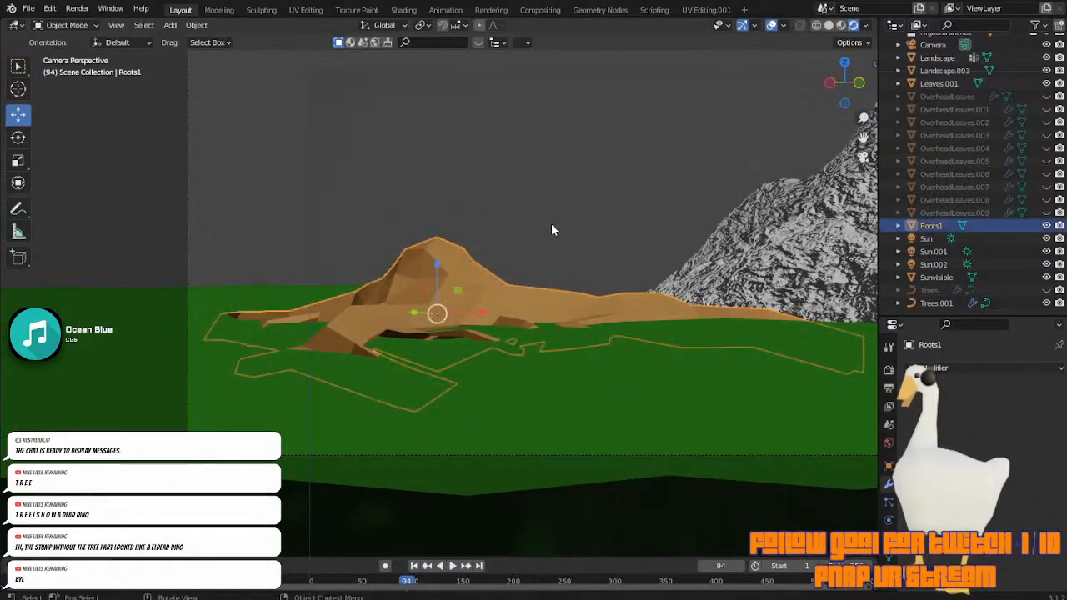
pyautogui.click(551, 223)
pyautogui.scroll(-10, 551, 222)
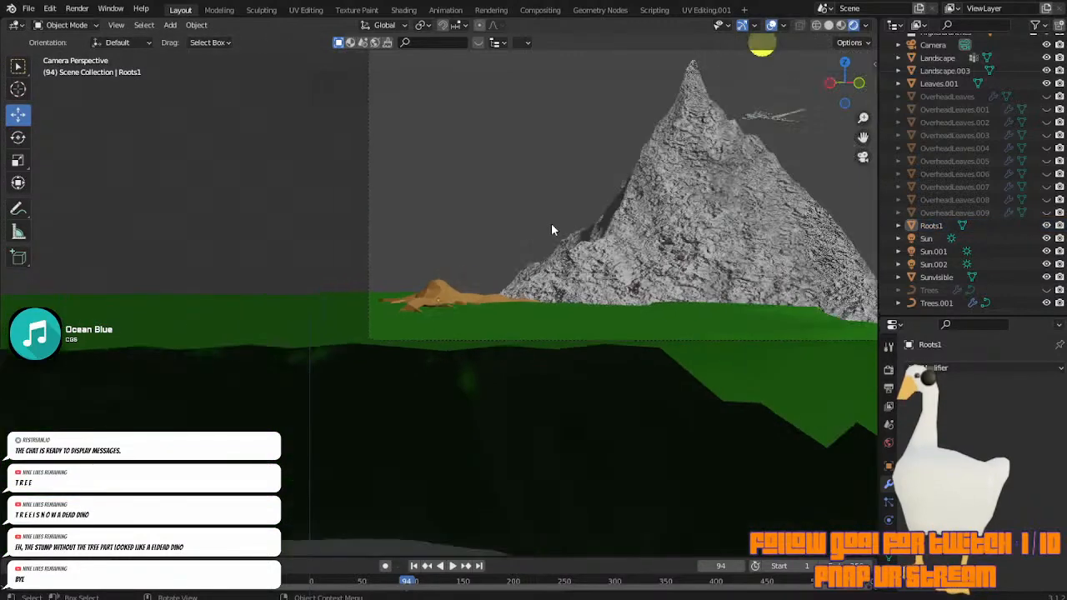
pyautogui.scroll(4, 552, 223)
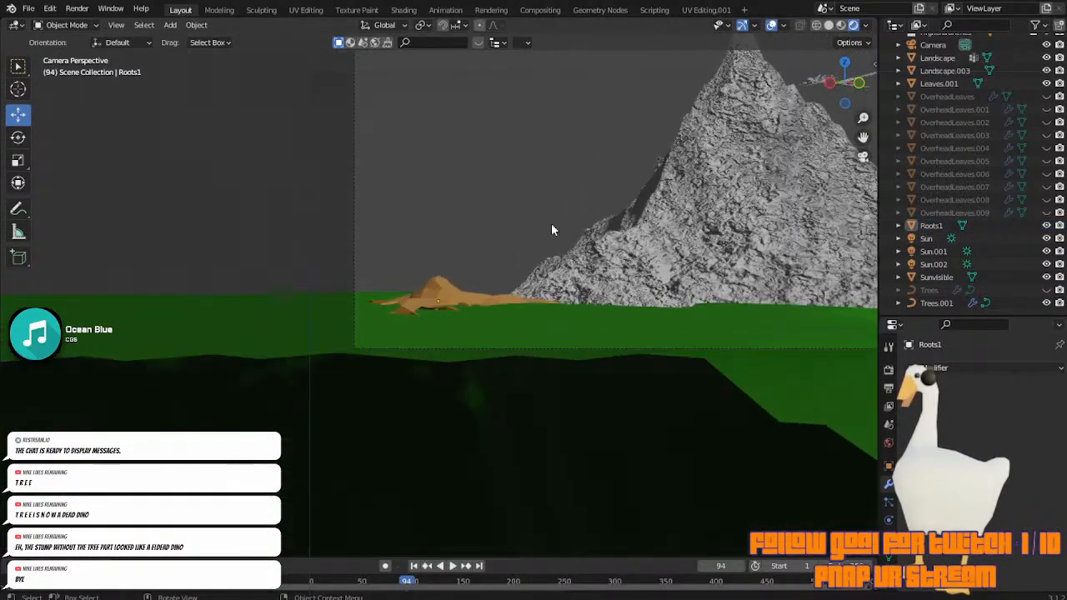
pyautogui.click(1047, 290)
pyautogui.scroll(-1, 780, 175)
pyautogui.moveTo(864, 138); pyautogui.dragTo(671, 214)
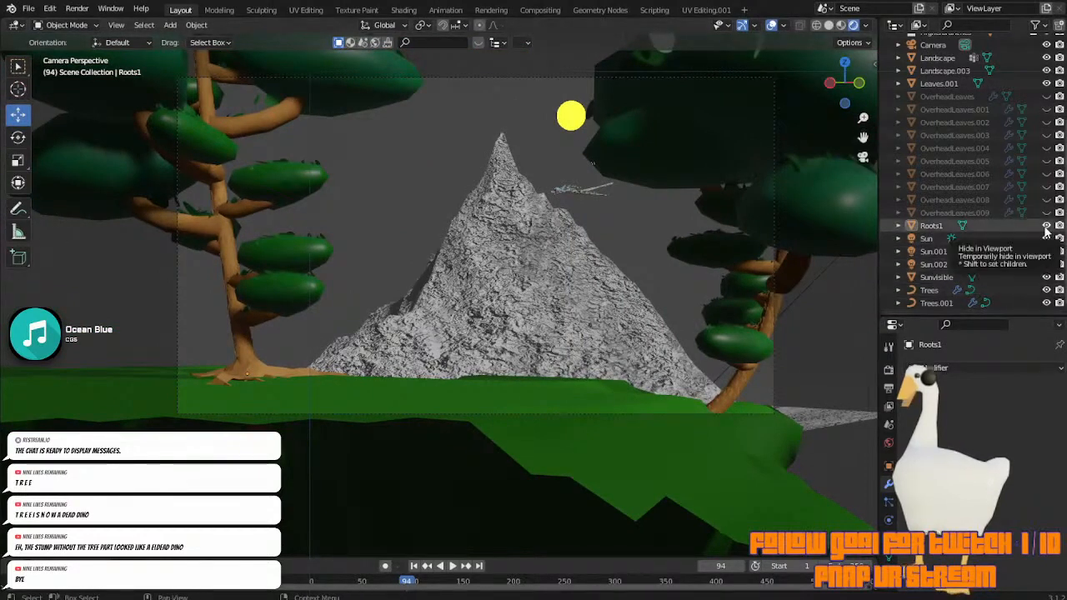
pyautogui.click(1048, 291)
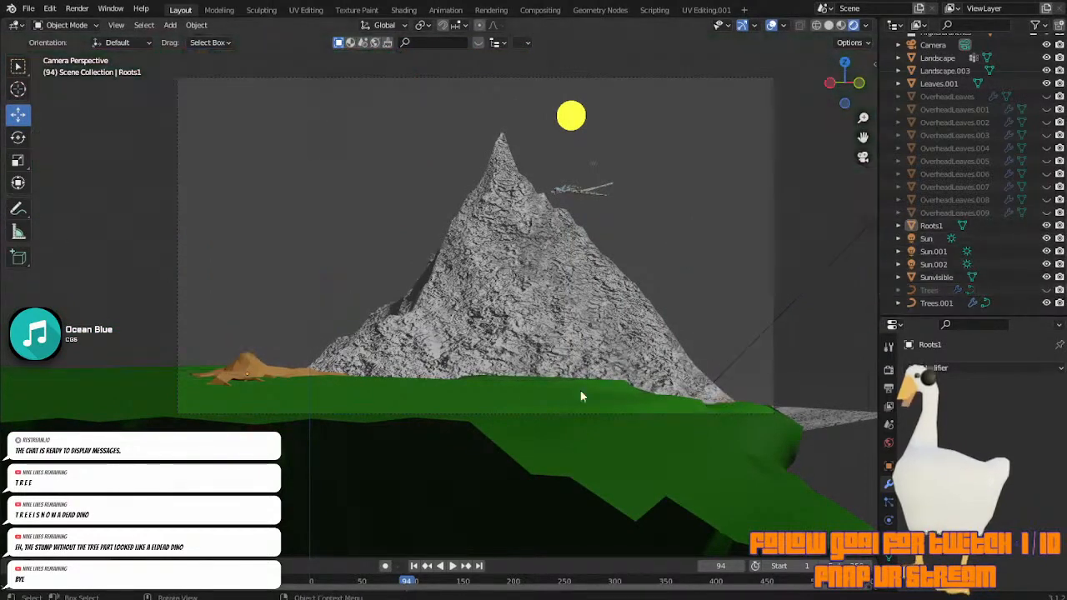
# Inspect the ground across the camera frame, from the roots to the far right edge, without the trees.
pyautogui.scroll(8, 515, 409)
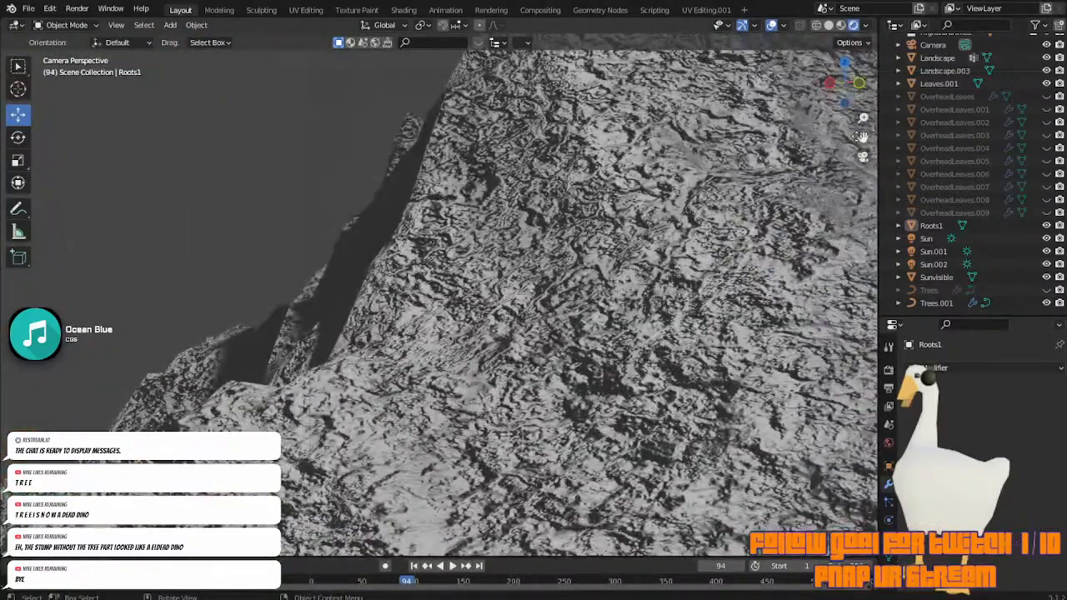
pyautogui.moveTo(861, 136); pyautogui.dragTo(327, 300)
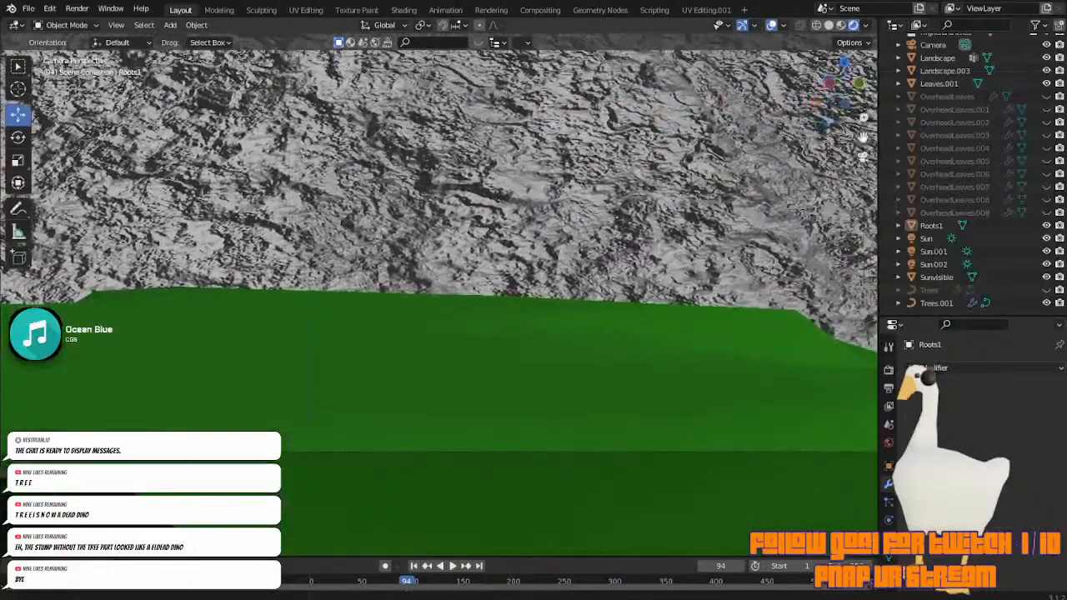
pyautogui.moveTo(216, 376); pyautogui.dragTo(388, 340)
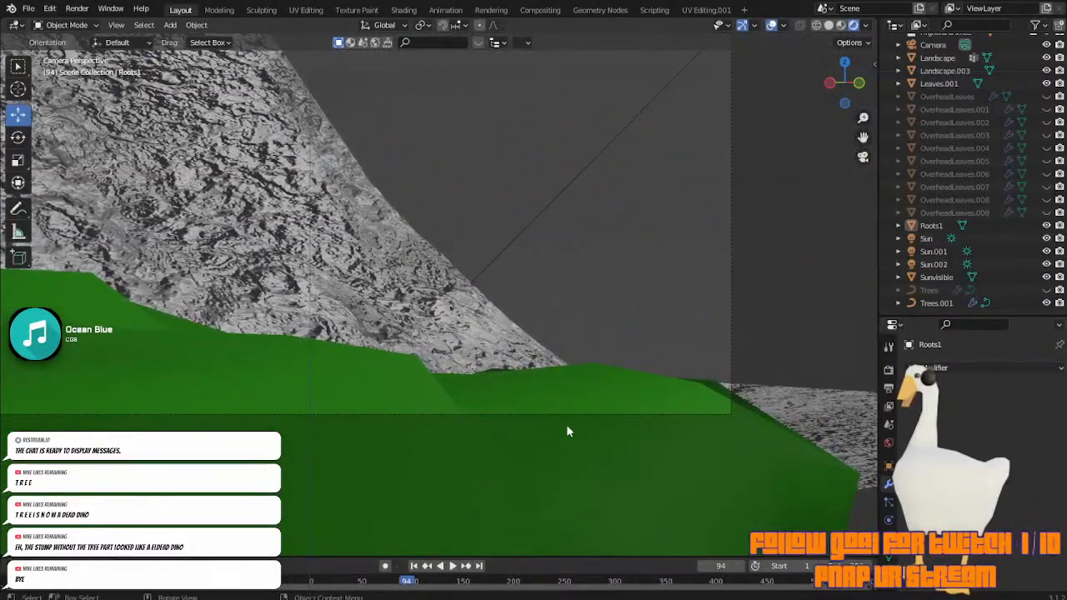
pyautogui.scroll(-8, 797, 155)
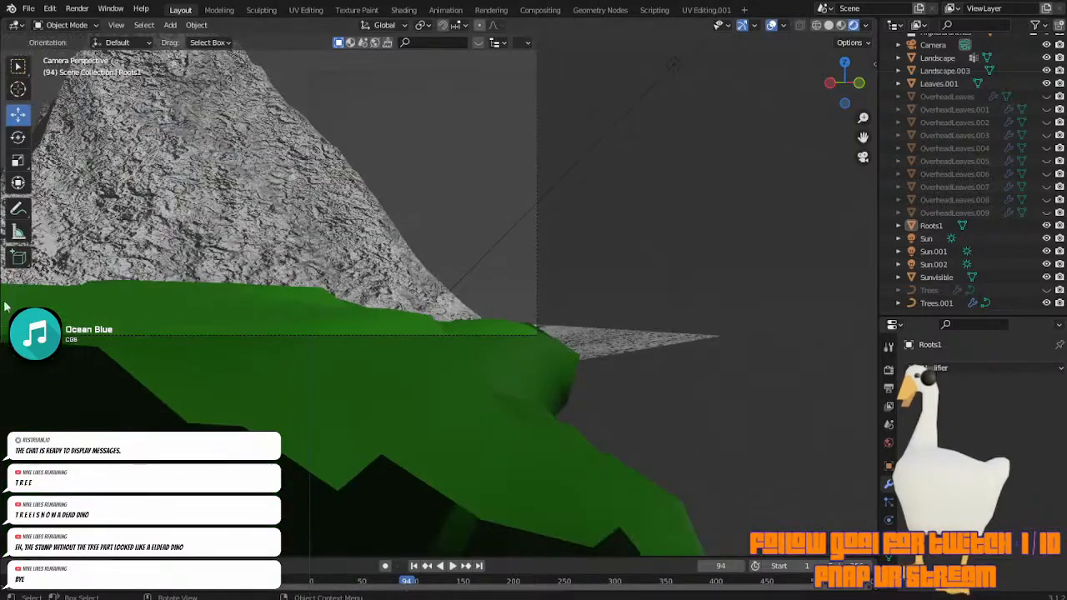
pyautogui.moveTo(863, 136)
pyautogui.mouseDown()
pyautogui.moveTo(884, 158)
pyautogui.moveTo(925, 108)
pyautogui.moveTo(1026, 142)
pyautogui.moveTo(1042, 162)
pyautogui.moveTo(866, 138)
pyautogui.mouseUp()
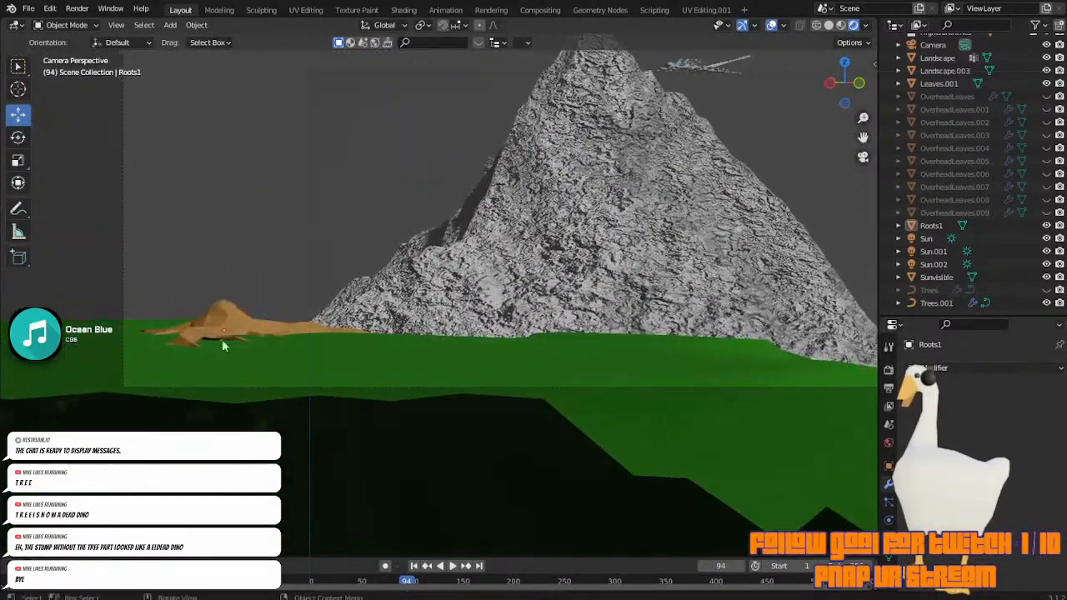
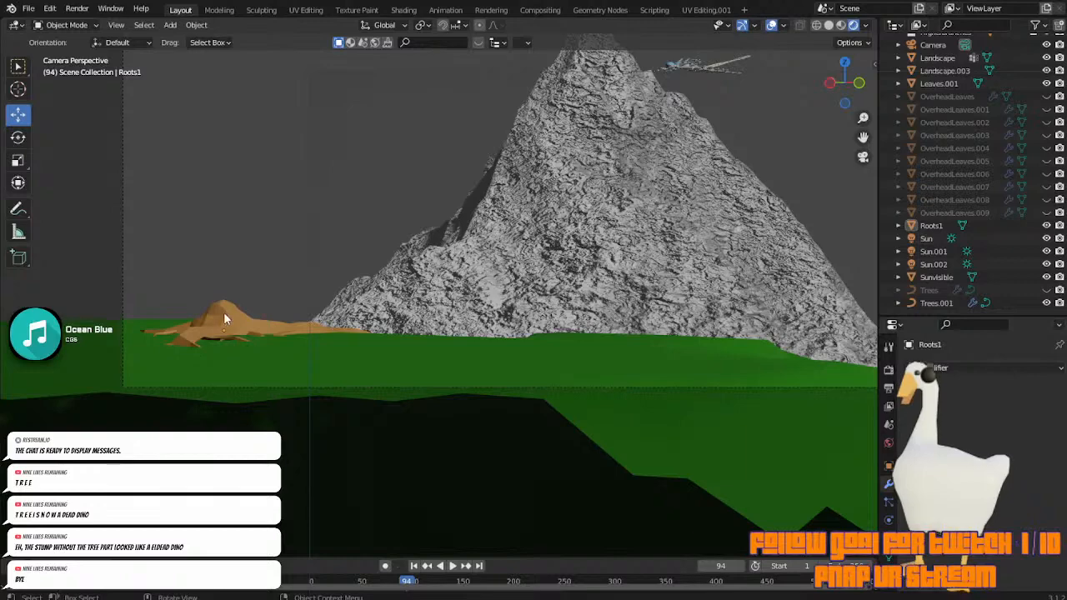
pyautogui.moveTo(864, 137); pyautogui.dragTo(498, 131)
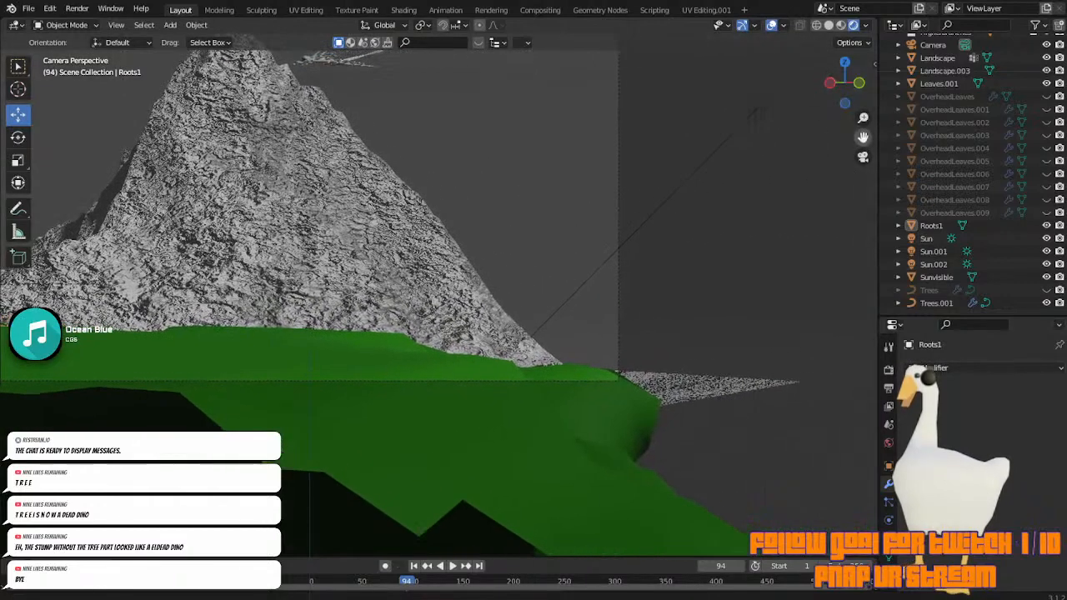
# Unhide the Trees object and compare the bases of the right and left trees.
pyautogui.click(1048, 291)
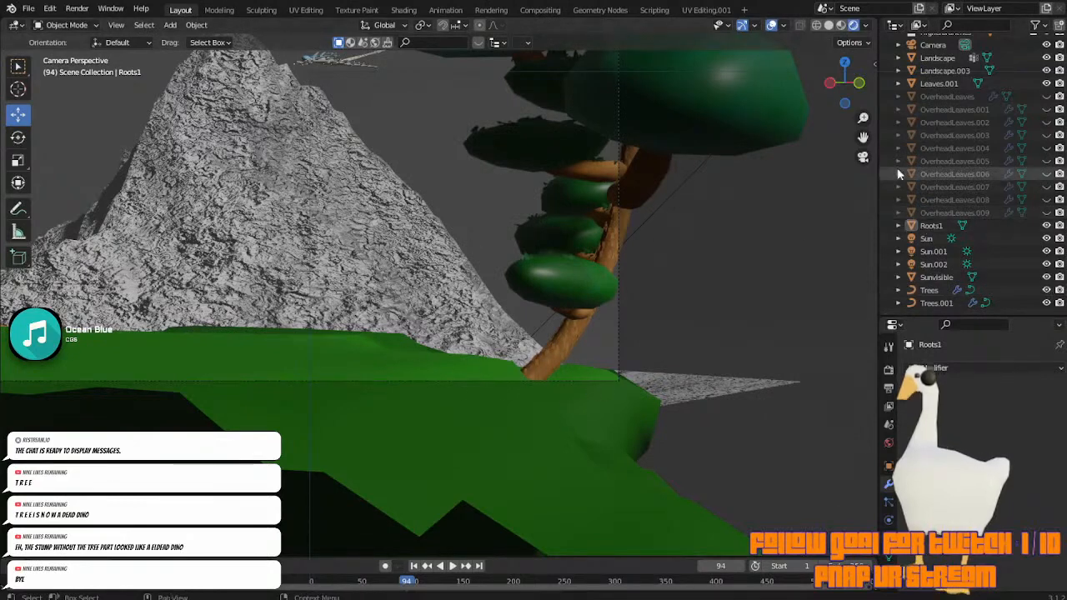
pyautogui.moveTo(863, 137); pyautogui.dragTo(94, 114)
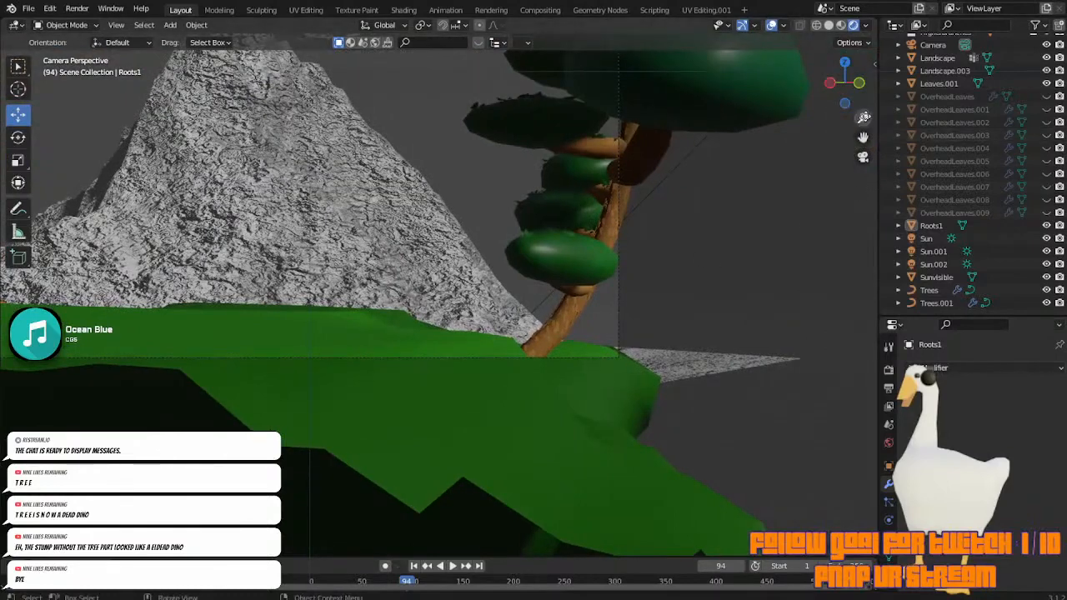
pyautogui.moveTo(863, 136); pyautogui.dragTo(1039, 211)
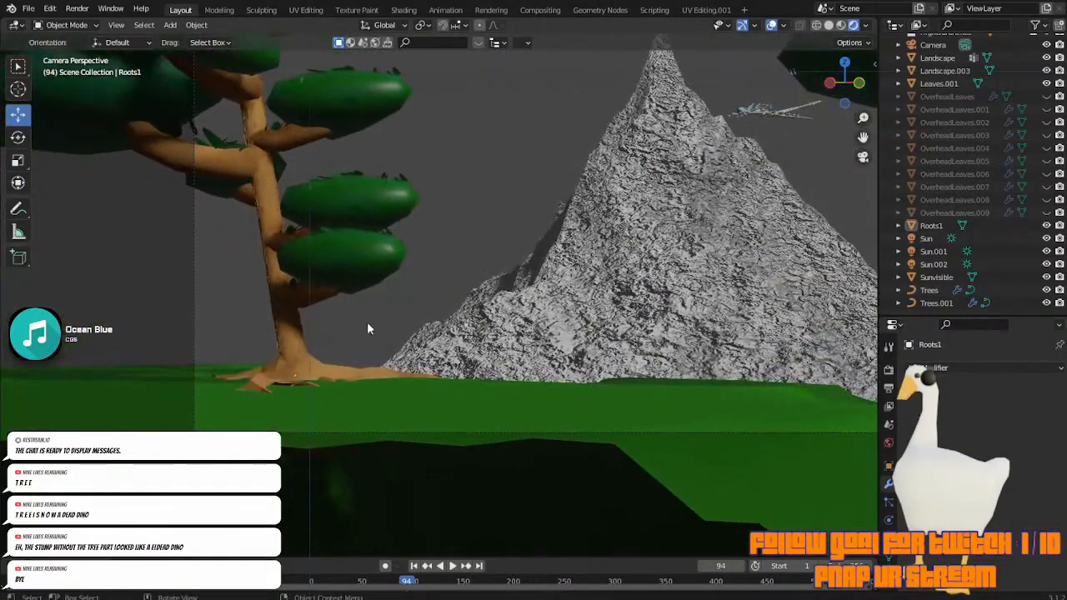
pyautogui.click(292, 378)
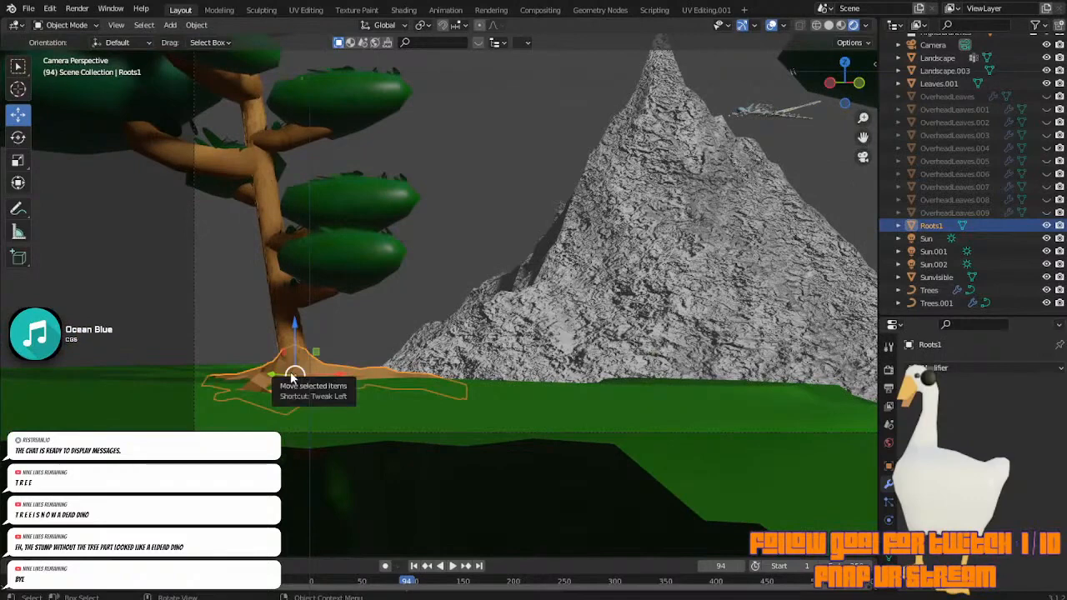
pyautogui.click(355, 324)
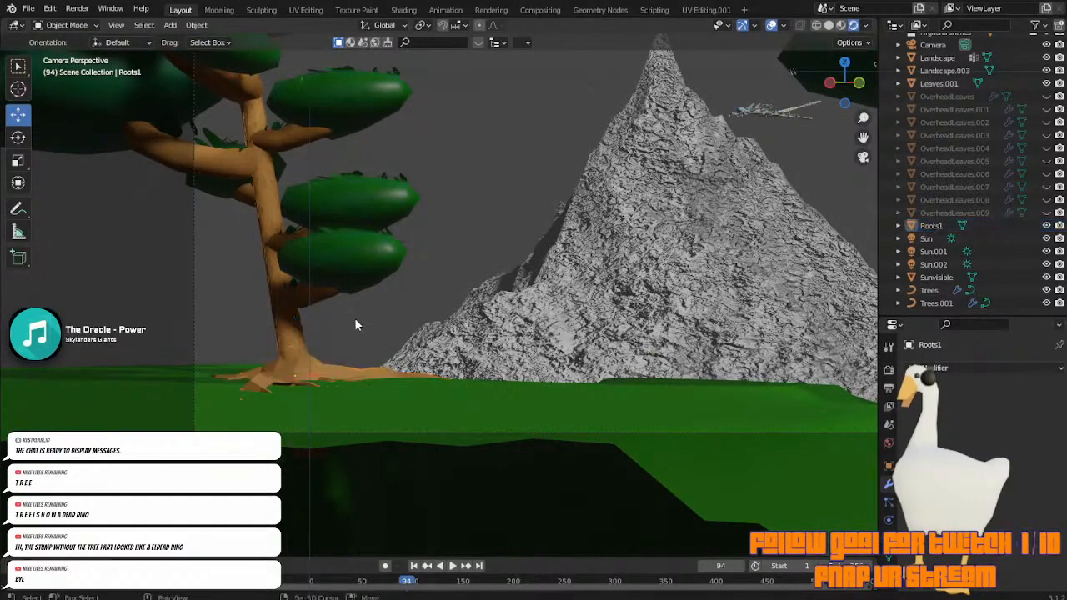
# Add an icosphere to the scene and move it up toward the trees in the camera view.
pyautogui.hotkey('shift', 'a')
pyautogui.click(458, 372)
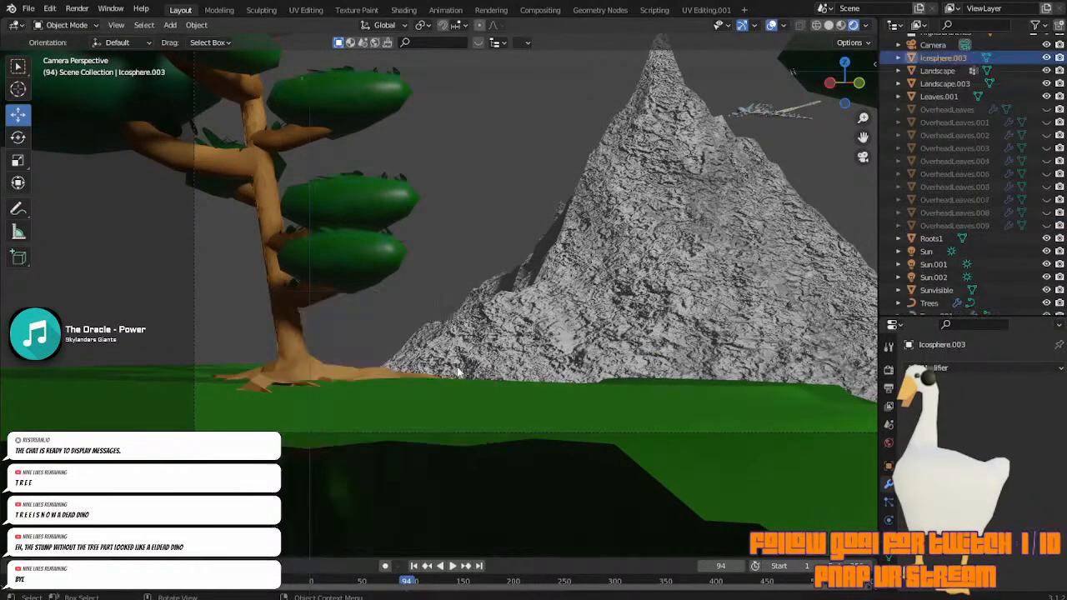
pyautogui.scroll(-4, 467, 349)
pyautogui.scroll(-4, 505, 298)
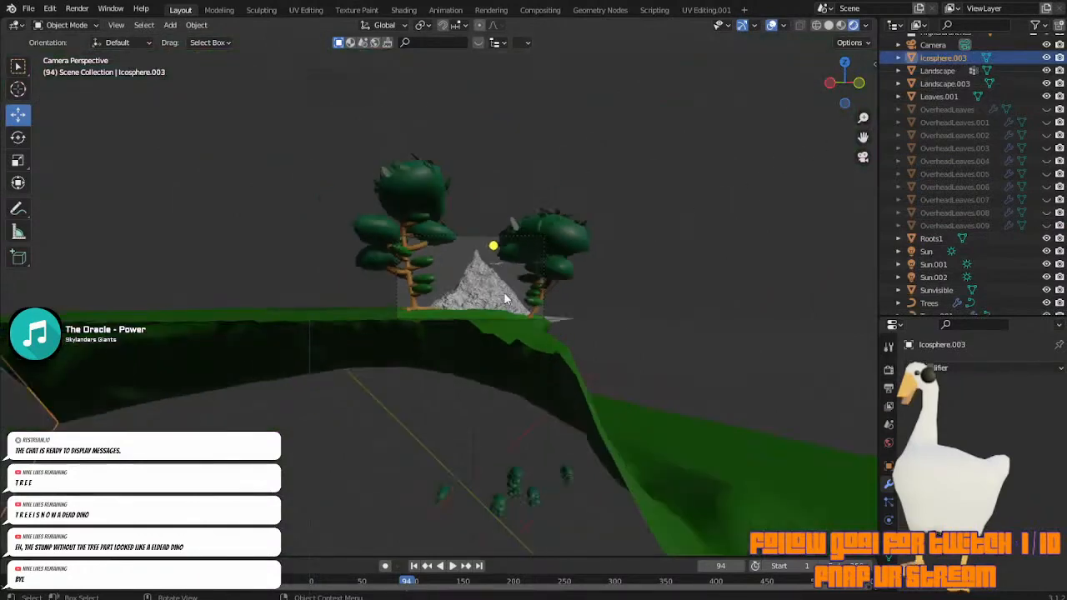
pyautogui.press('g')
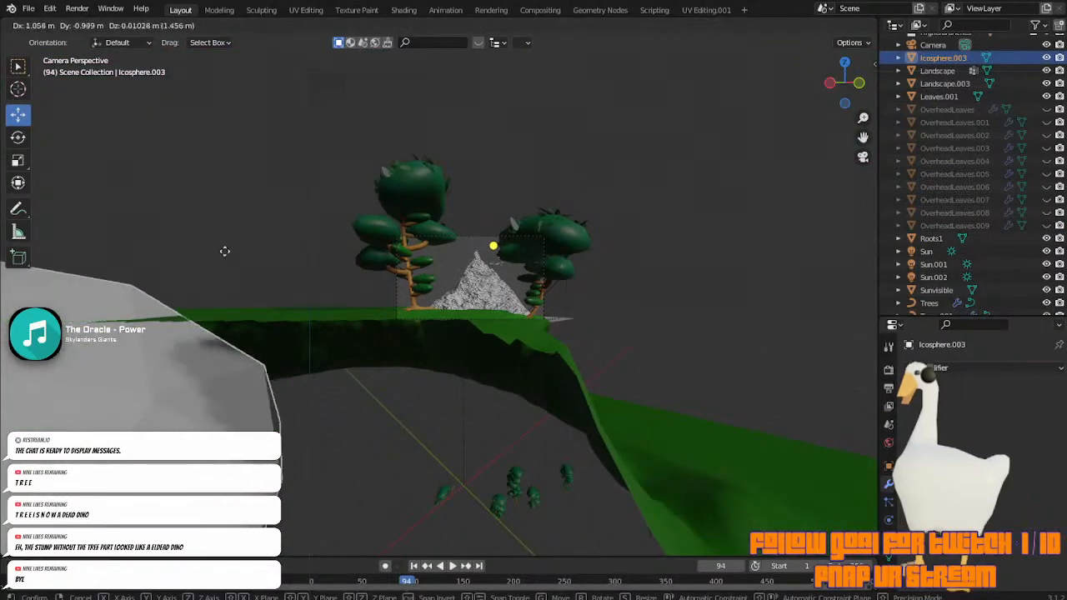
pyautogui.click(249, 193)
# Scale the icosphere down and move it onto the right-hand tree's position from the top view.
pyautogui.click(845, 63)
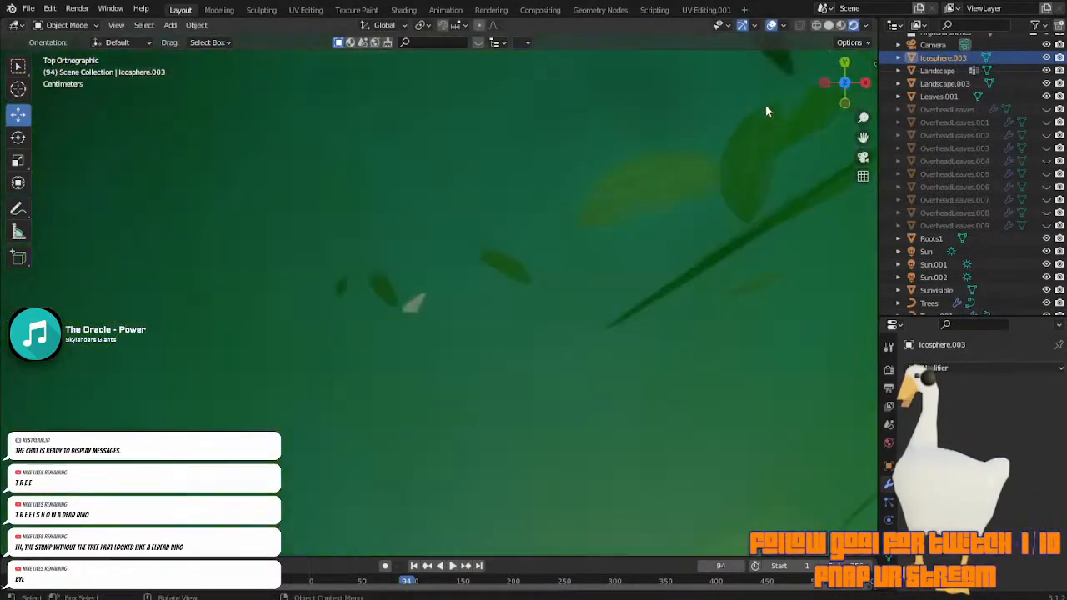
pyautogui.scroll(-8, 564, 219)
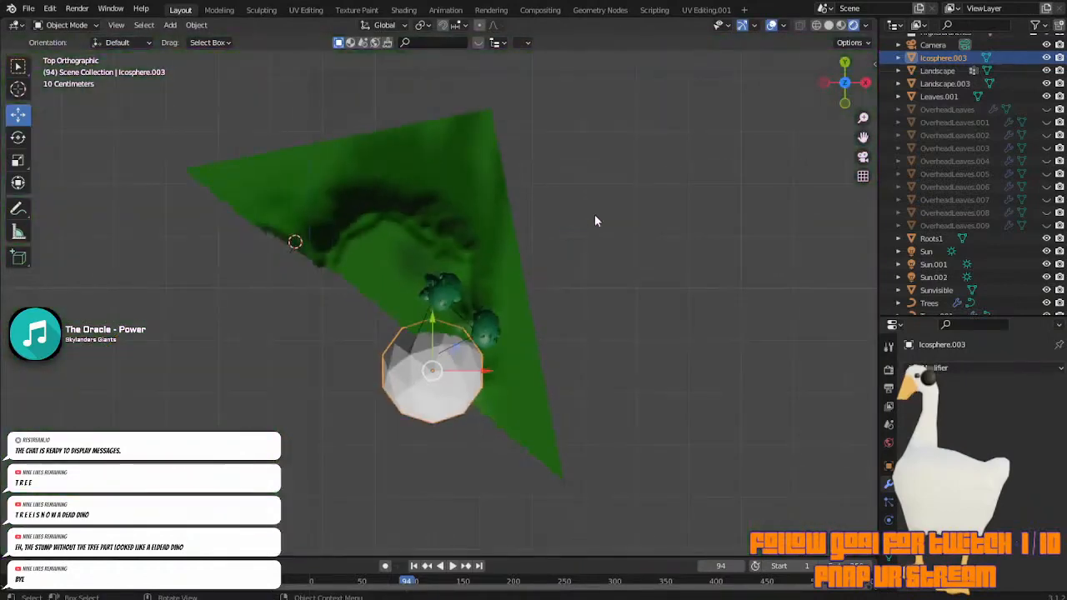
pyautogui.scroll(3, 594, 221)
pyautogui.moveTo(858, 137); pyautogui.dragTo(664, 1)
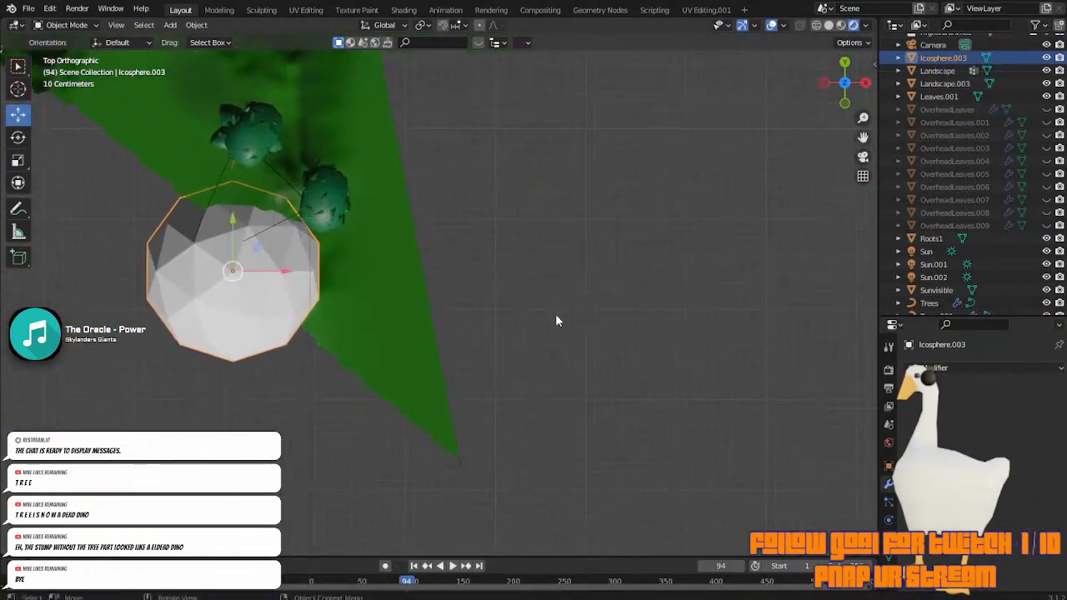
pyautogui.press('s')
pyautogui.click(267, 299)
pyautogui.press('g')
pyautogui.click(357, 234)
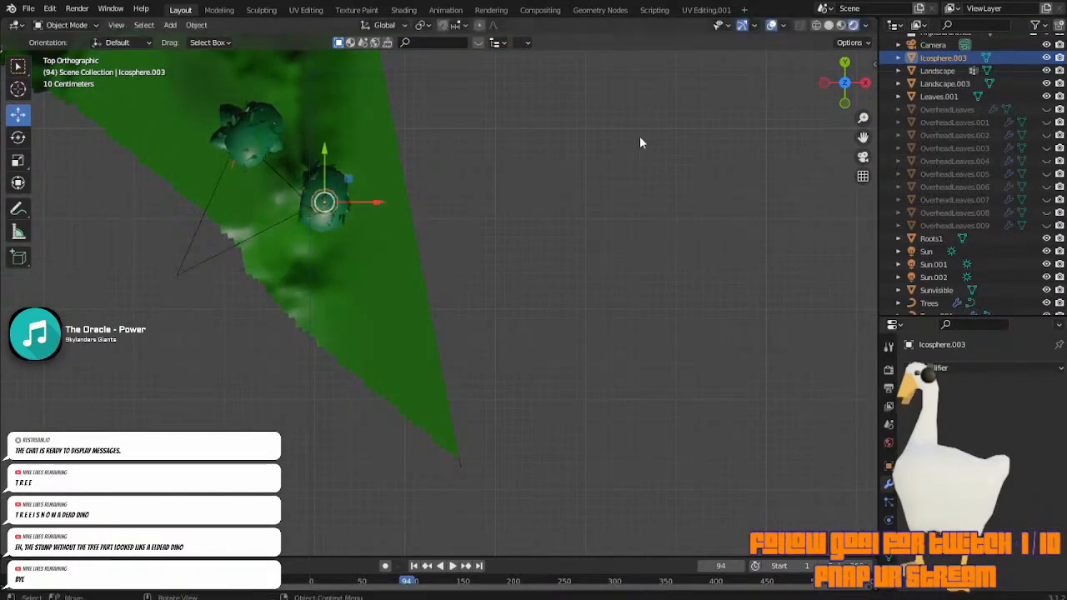
# Raise the icosphere to the base of the right-hand tree's trunk from the side view and shrink it.
pyautogui.click(866, 83)
pyautogui.scroll(5, 542, 158)
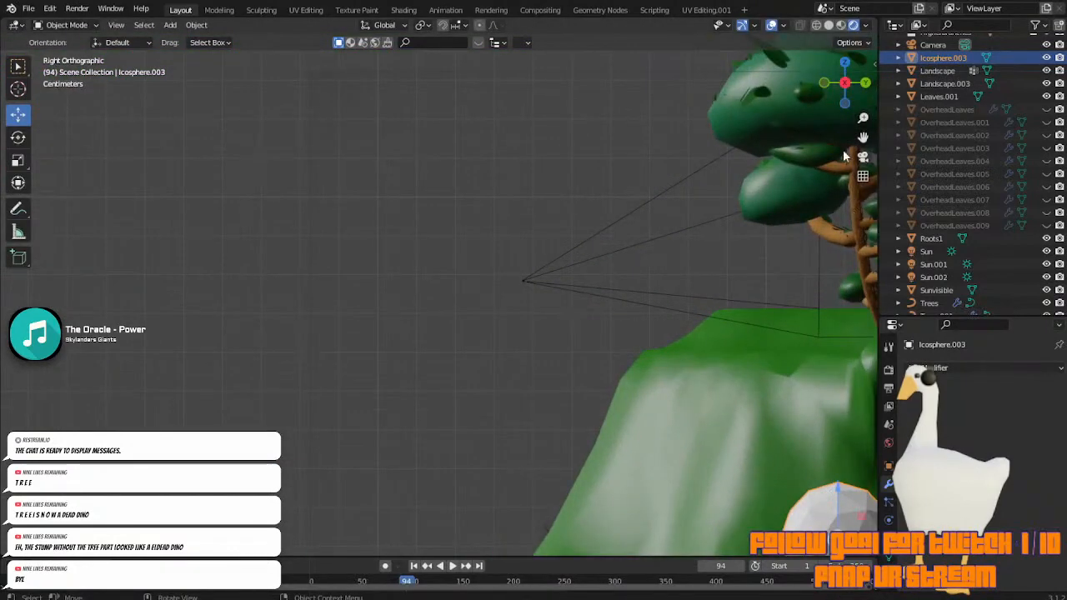
pyautogui.scroll(-4, 542, 251)
pyautogui.press('g')
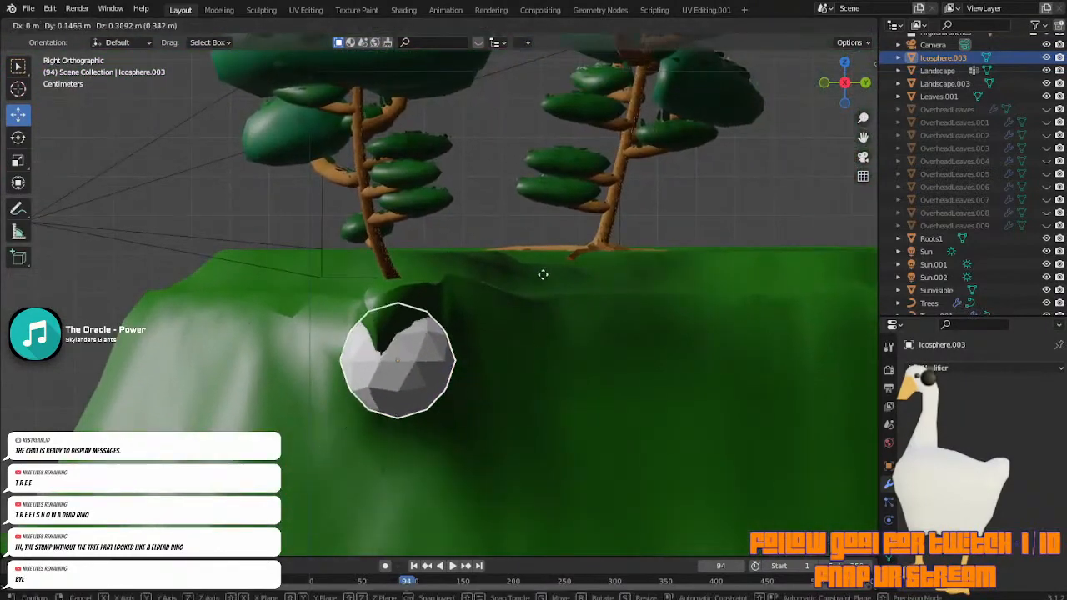
pyautogui.click(514, 278)
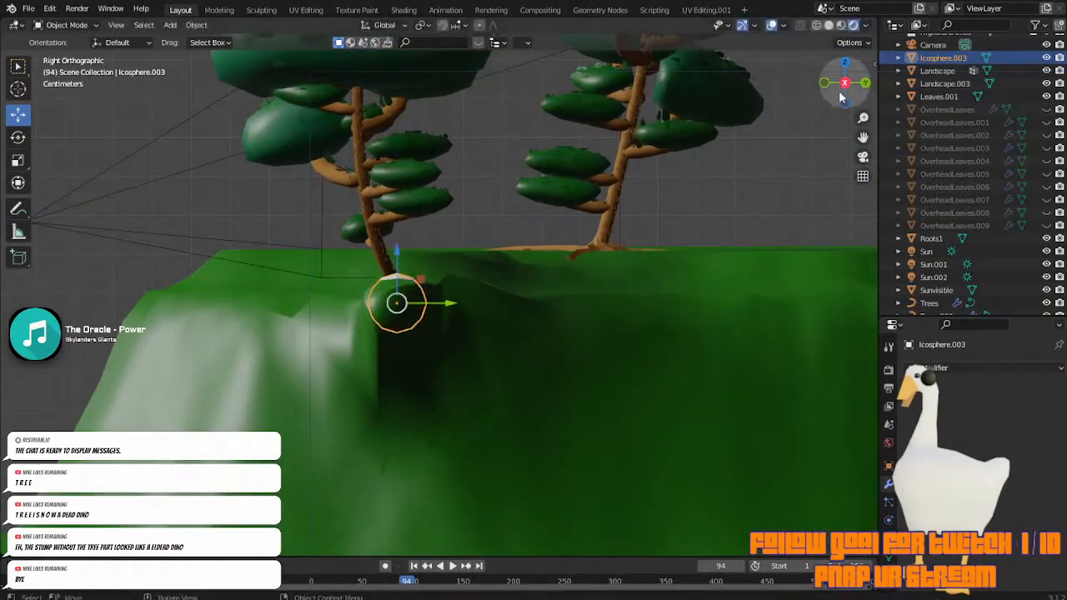
# Shrink the icosphere further until it is close to the width of the right-hand tree's trunk base.
pyautogui.click(825, 86)
pyautogui.moveTo(863, 137); pyautogui.dragTo(1066, 187)
pyautogui.scroll(4, 345, 354)
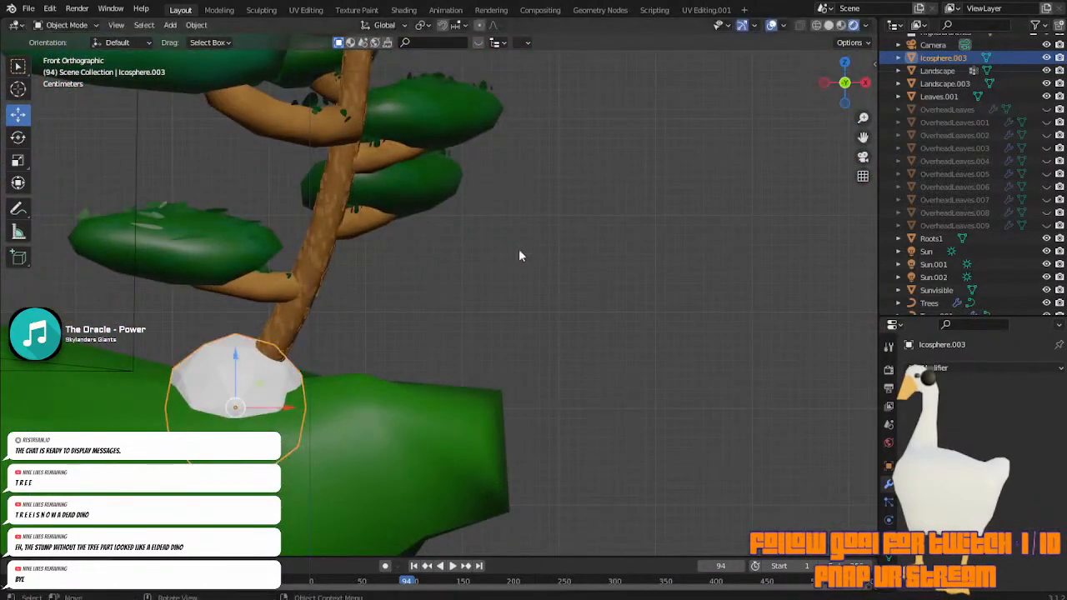
pyautogui.click(866, 83)
pyautogui.moveTo(452, 261); pyautogui.dragTo(653, 285, button='middle')
pyautogui.press('s')
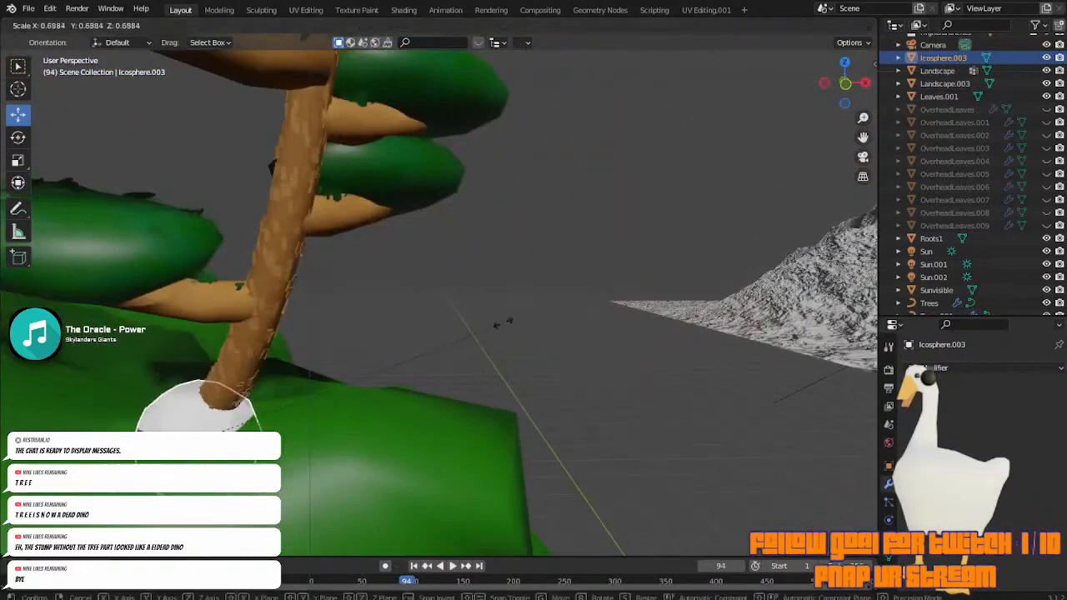
pyautogui.click(372, 349)
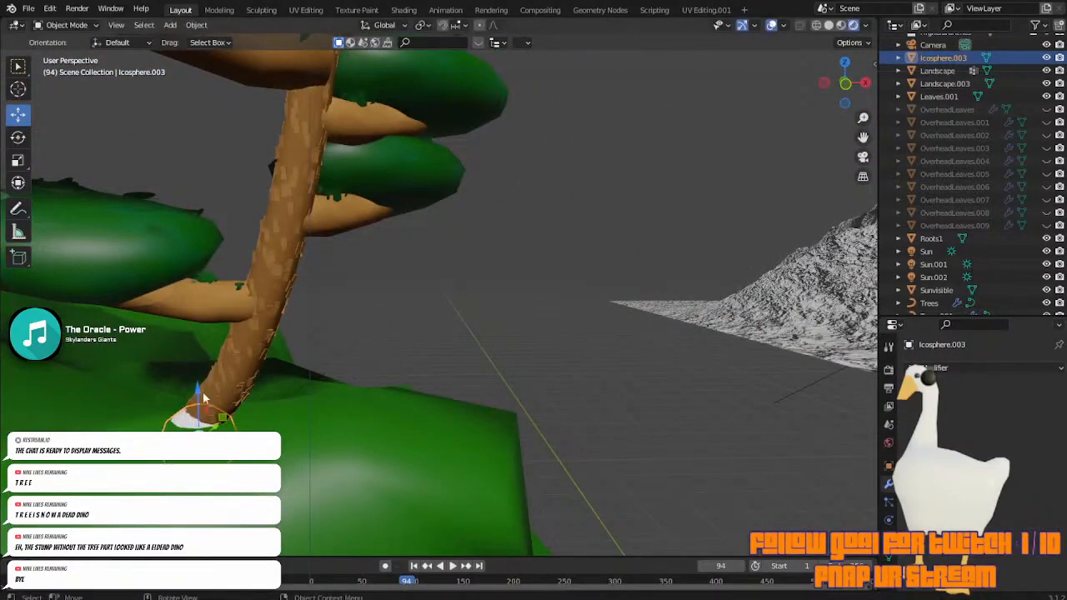
# Nudge the icosphere up and along X under the trunk, and stretch it along X to about twice its width.
pyautogui.moveTo(199, 392); pyautogui.dragTo(205, 369)
pyautogui.moveTo(274, 366); pyautogui.dragTo(304, 357, button='middle')
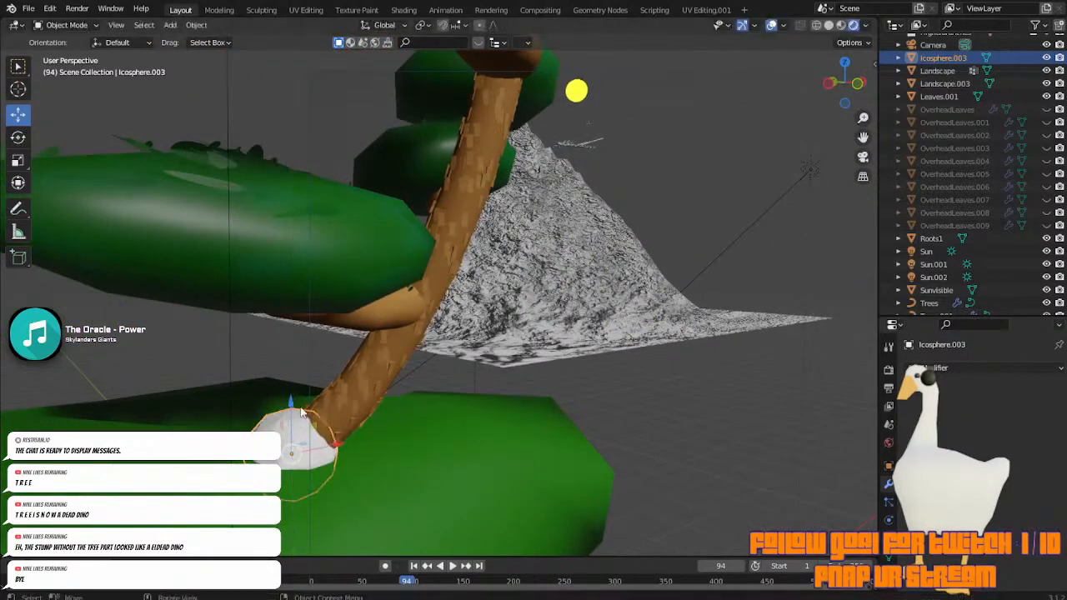
pyautogui.moveTo(338, 444); pyautogui.dragTo(353, 442)
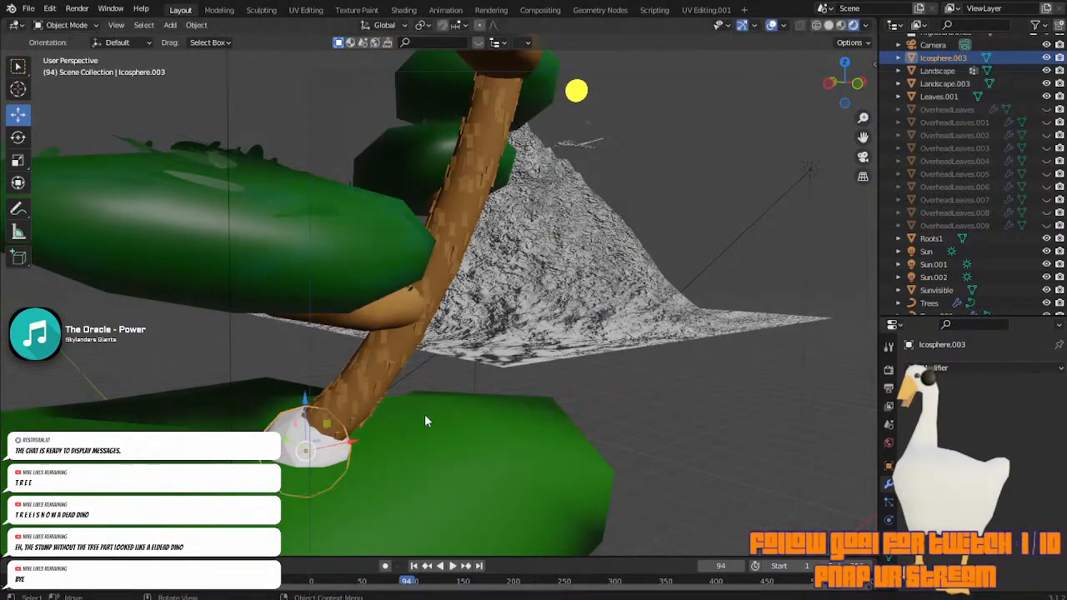
pyautogui.press('s')
pyautogui.press('x')
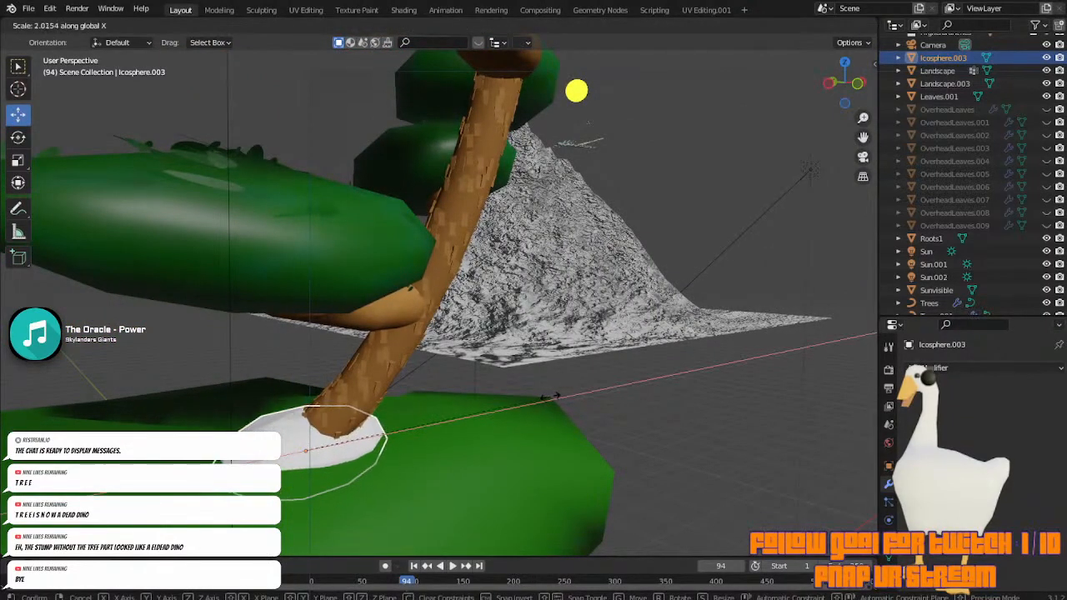
pyautogui.click(530, 382)
pyautogui.click(532, 361)
# Inspect how the stretched icosphere fits under the trunk from several angles and through the camera view.
pyautogui.moveTo(531, 362); pyautogui.dragTo(392, 451, button='middle')
pyautogui.click(395, 454)
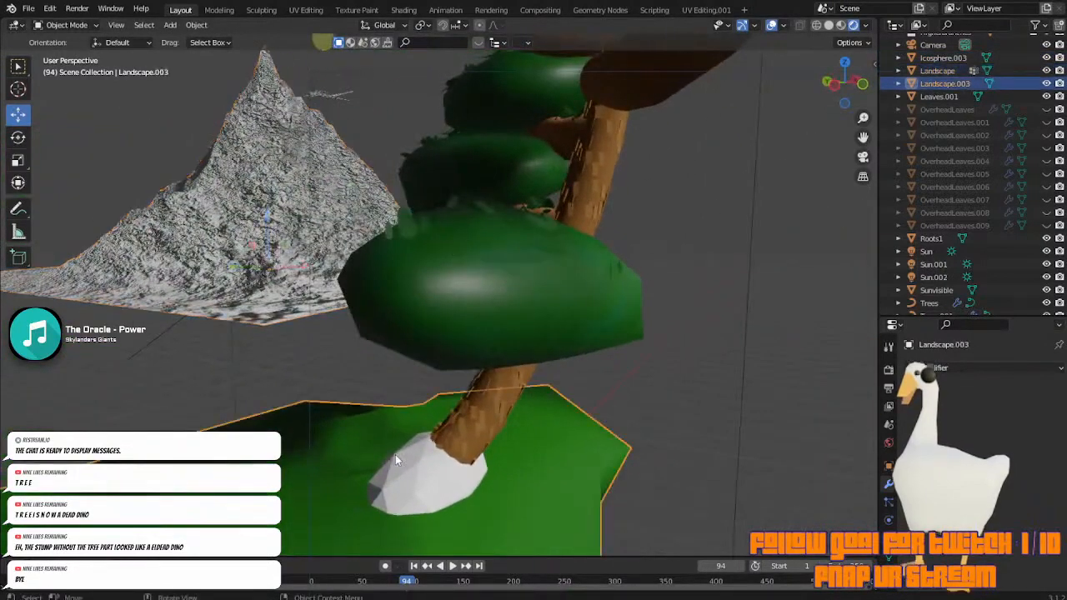
pyautogui.click(397, 454)
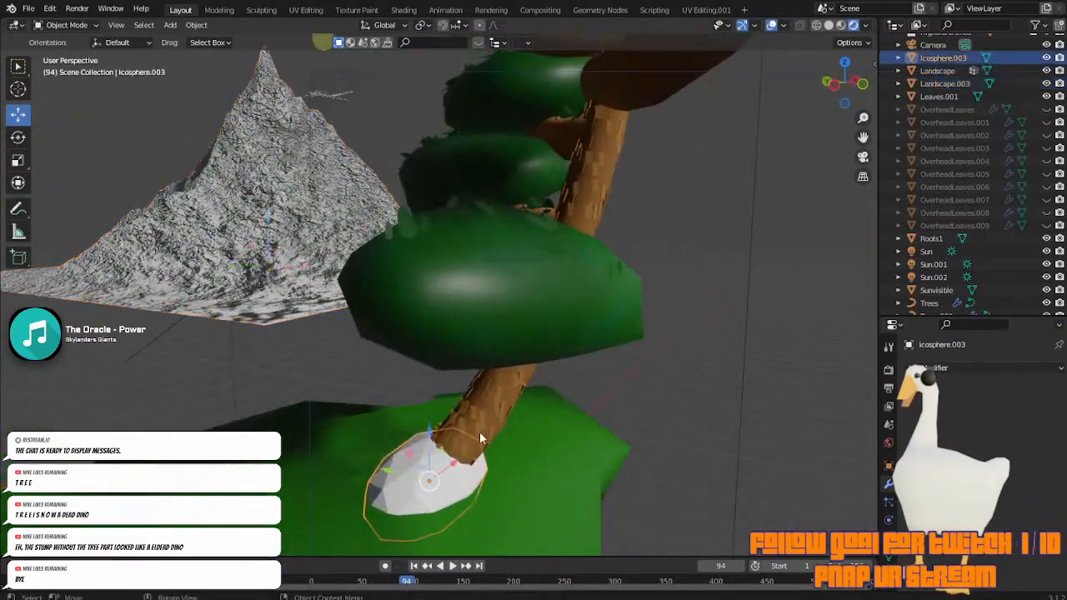
pyautogui.click(639, 464)
pyautogui.moveTo(639, 463); pyautogui.dragTo(686, 334, button='middle')
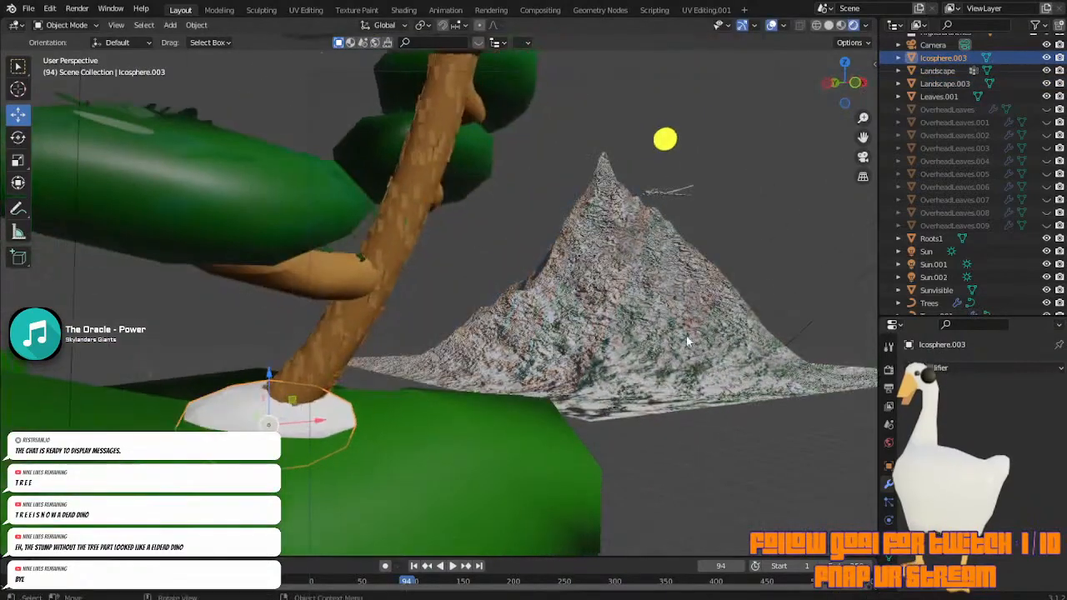
pyautogui.click(864, 157)
pyautogui.scroll(8, 709, 225)
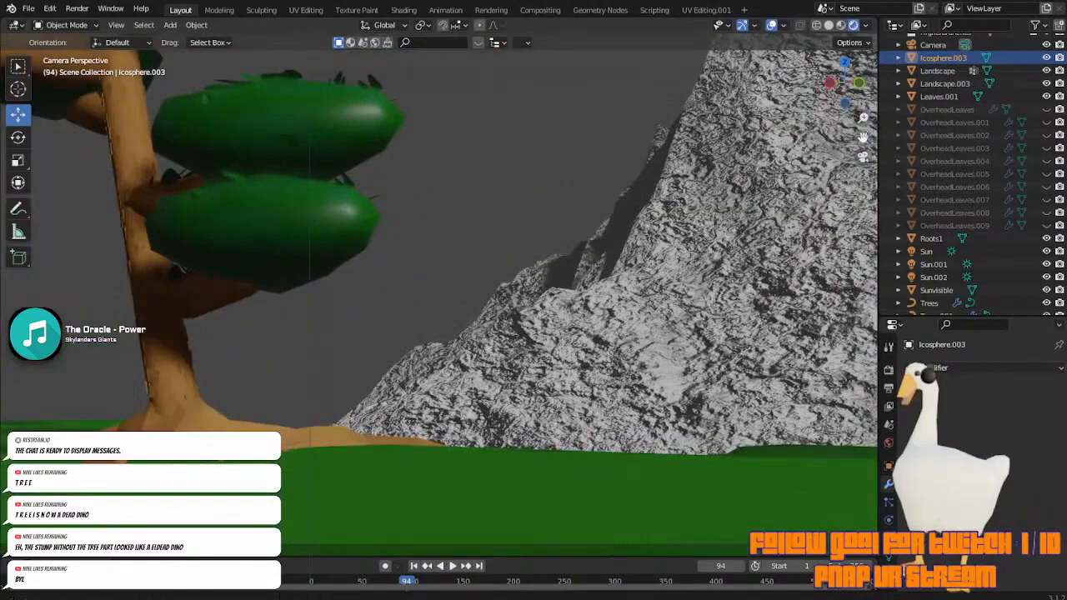
pyautogui.moveTo(864, 138); pyautogui.dragTo(7, 158)
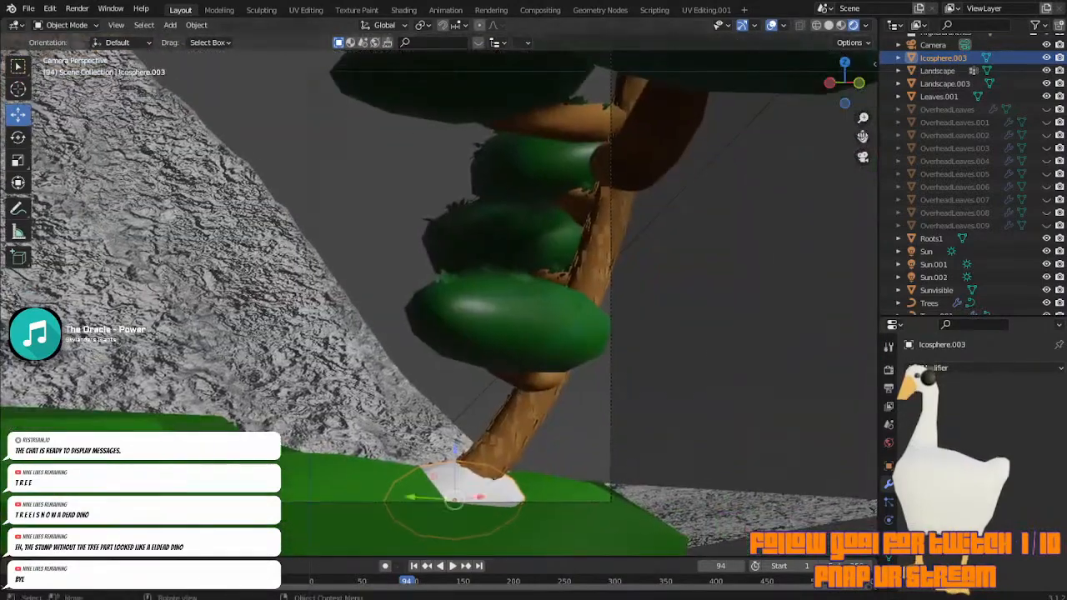
pyautogui.moveTo(784, 167); pyautogui.dragTo(718, 176, button='middle')
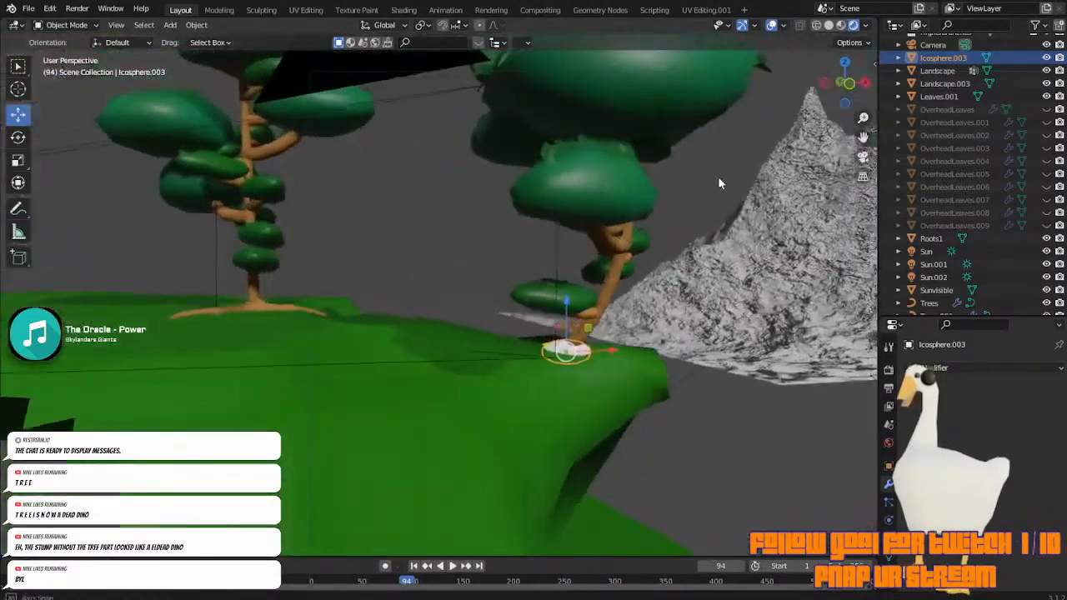
pyautogui.scroll(1, 720, 177)
# Assign the existing Trunk1.001 material to the icosphere.
pyautogui.click(889, 576)
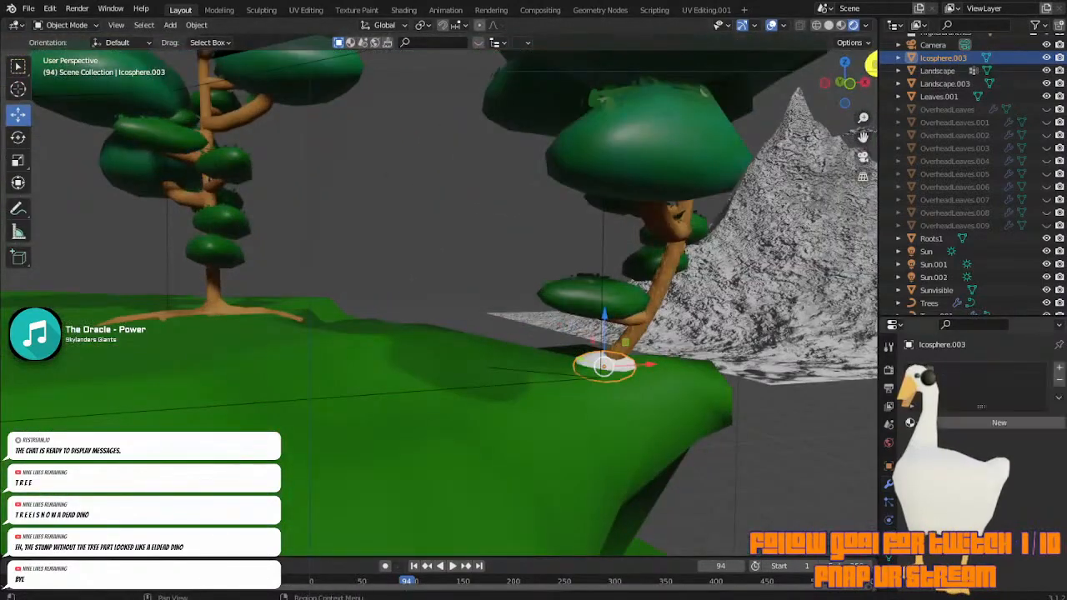
pyautogui.click(912, 423)
pyautogui.scroll(-3, 883, 546)
pyautogui.scroll(-5, 802, 517)
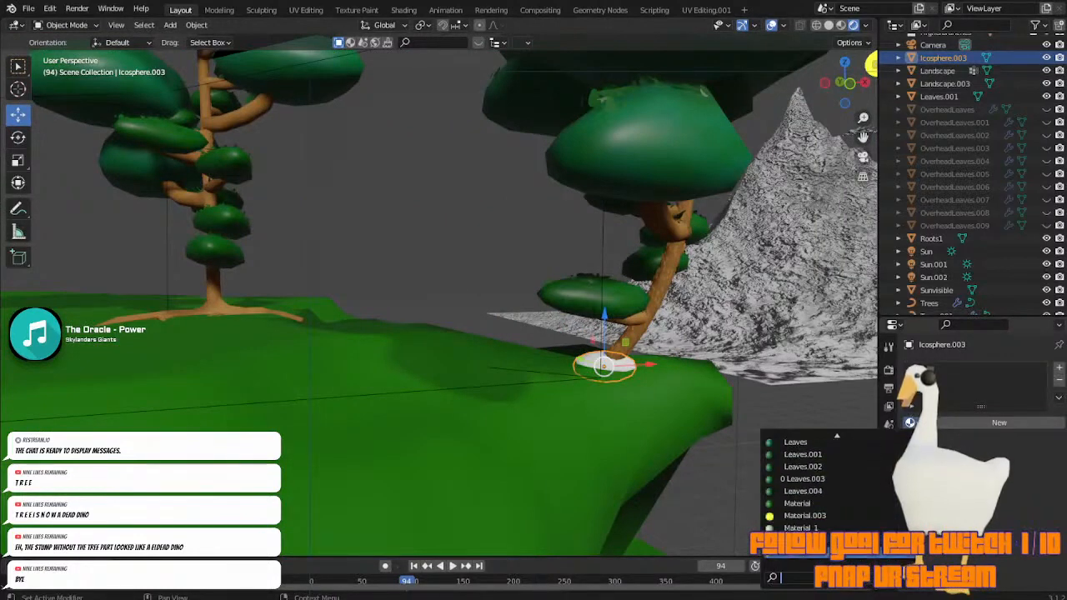
pyautogui.click(805, 521)
pyautogui.click(757, 327)
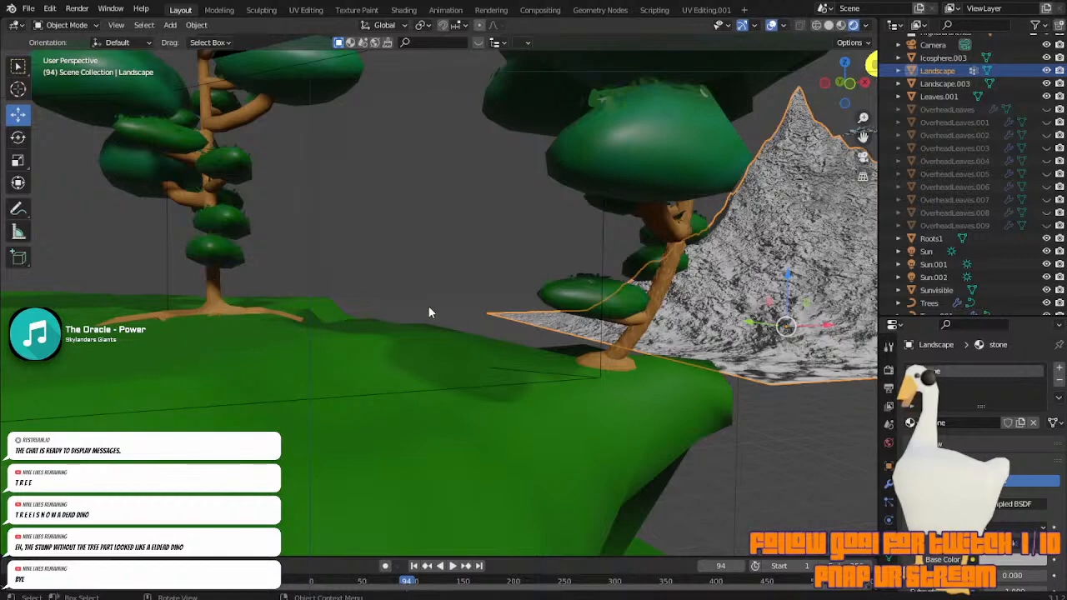
# Enter Edit Mode on the icosphere and hide the Trees object to expose the mesh from below.
pyautogui.click(617, 370)
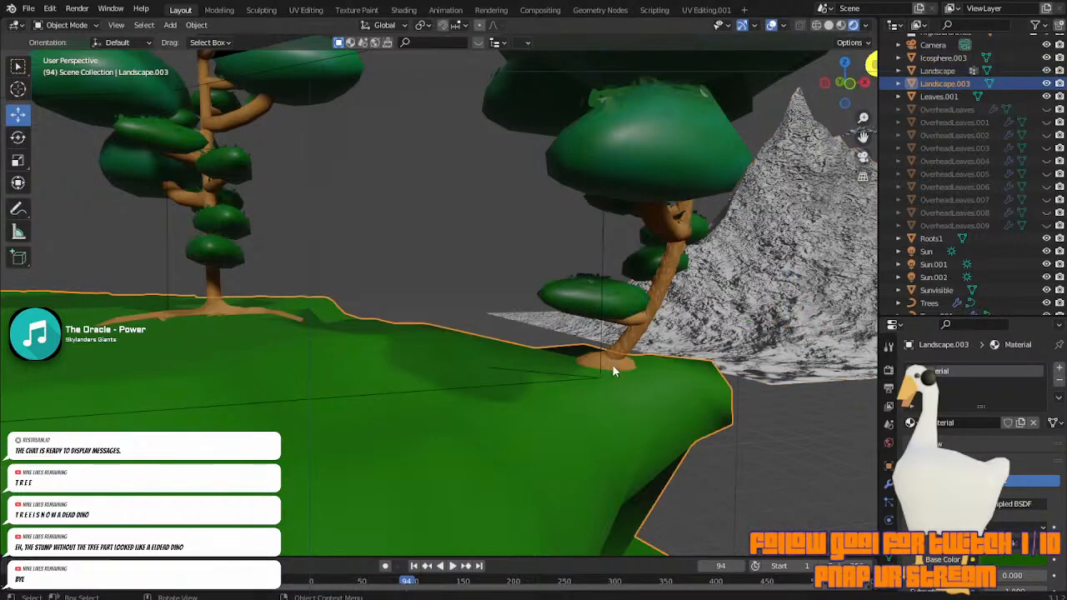
pyautogui.click(613, 367)
pyautogui.scroll(5, 840, 238)
pyautogui.moveTo(863, 137); pyautogui.dragTo(495, 52)
pyautogui.press('Tab')
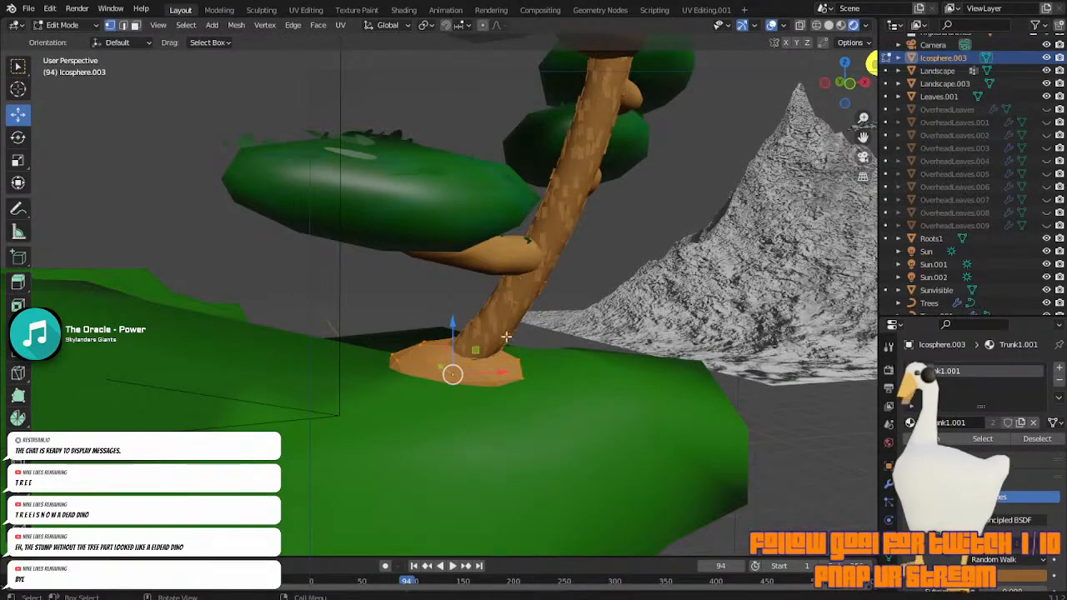
pyautogui.moveTo(484, 397); pyautogui.dragTo(544, 364, button='middle')
pyautogui.moveTo(645, 310); pyautogui.dragTo(667, 316, button='middle')
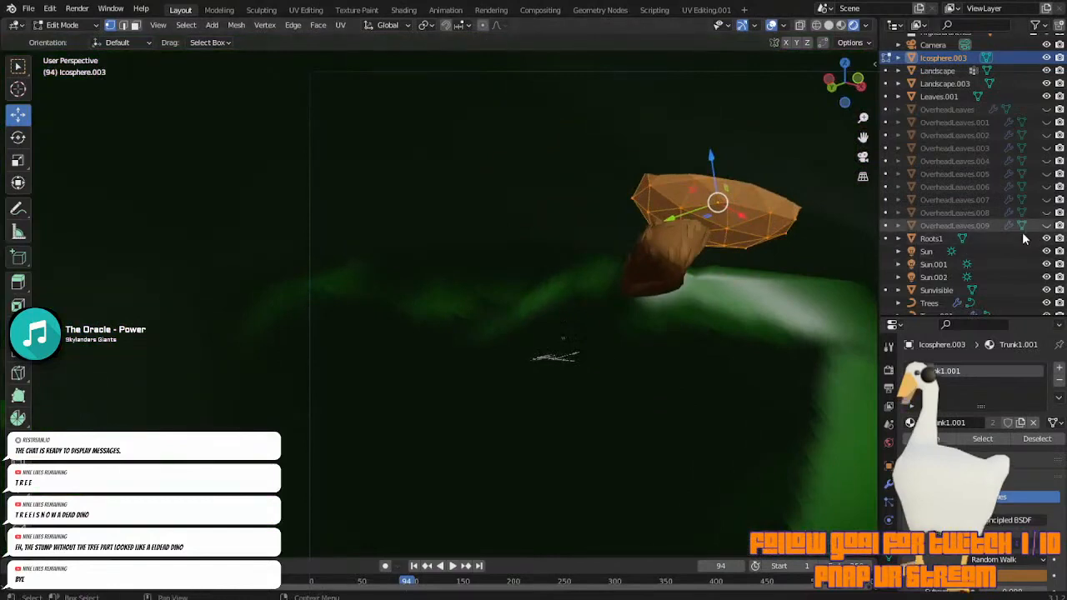
pyautogui.click(1047, 303)
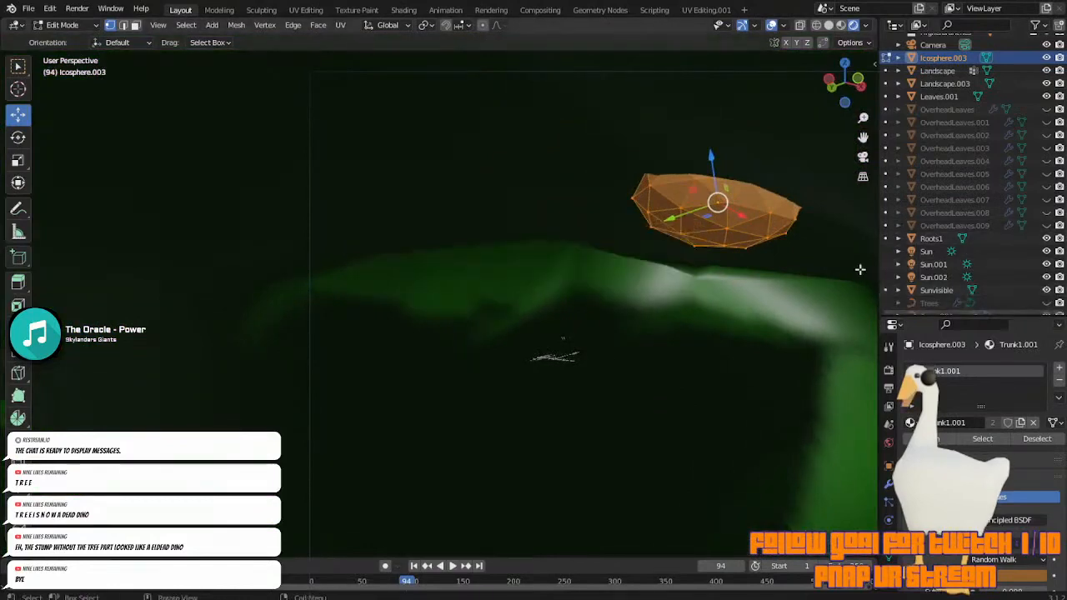
# Select faces on the icosphere's underside, raise them slightly along Z, and try scaling them with proportional editing on.
pyautogui.click(137, 26)
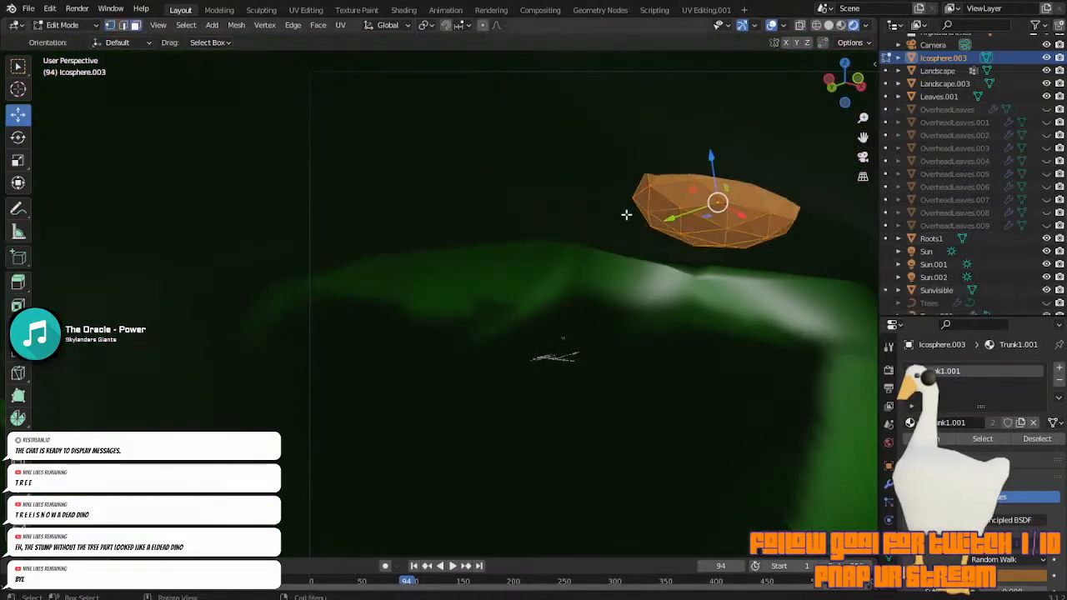
pyautogui.moveTo(706, 217); pyautogui.dragTo(742, 230)
pyautogui.rightClick(714, 223)
pyautogui.click(670, 285)
pyautogui.moveTo(742, 229); pyautogui.dragTo(714, 269, button='middle')
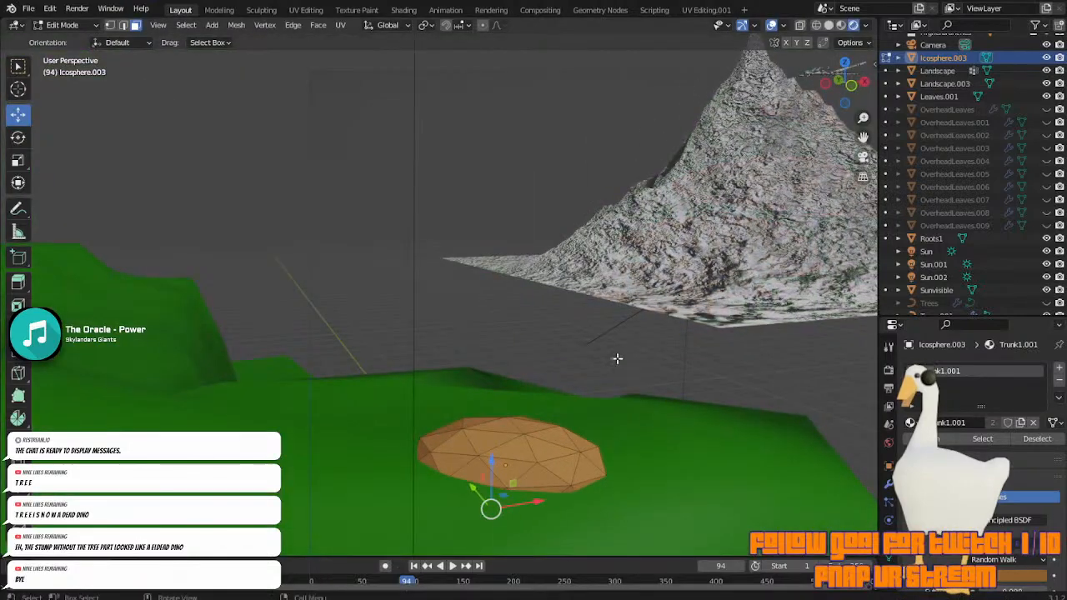
pyautogui.press('g')
pyautogui.press('z')
pyautogui.click(523, 440)
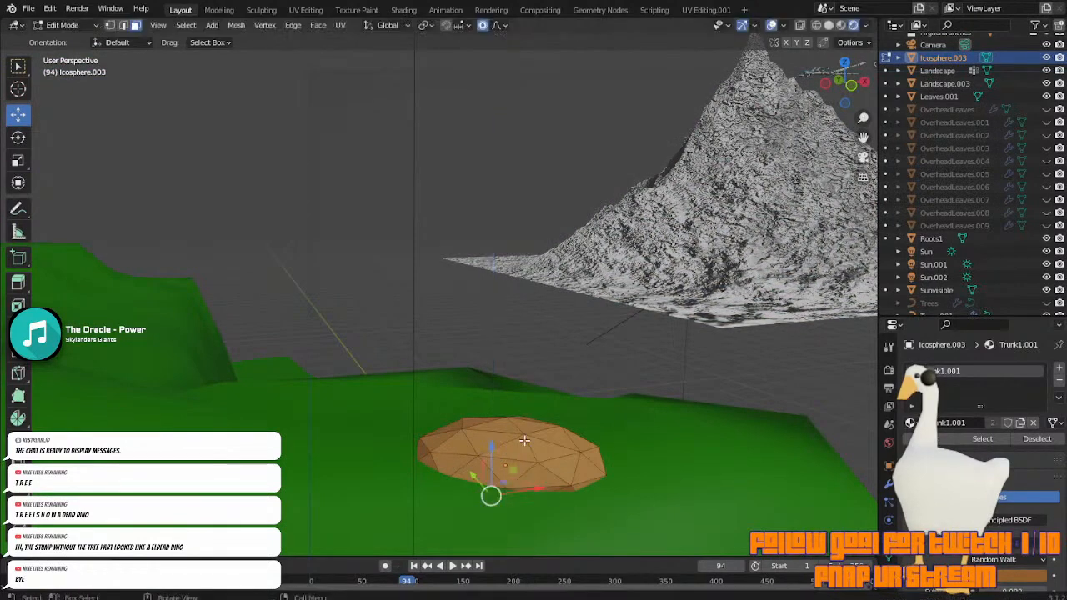
pyautogui.press('s')
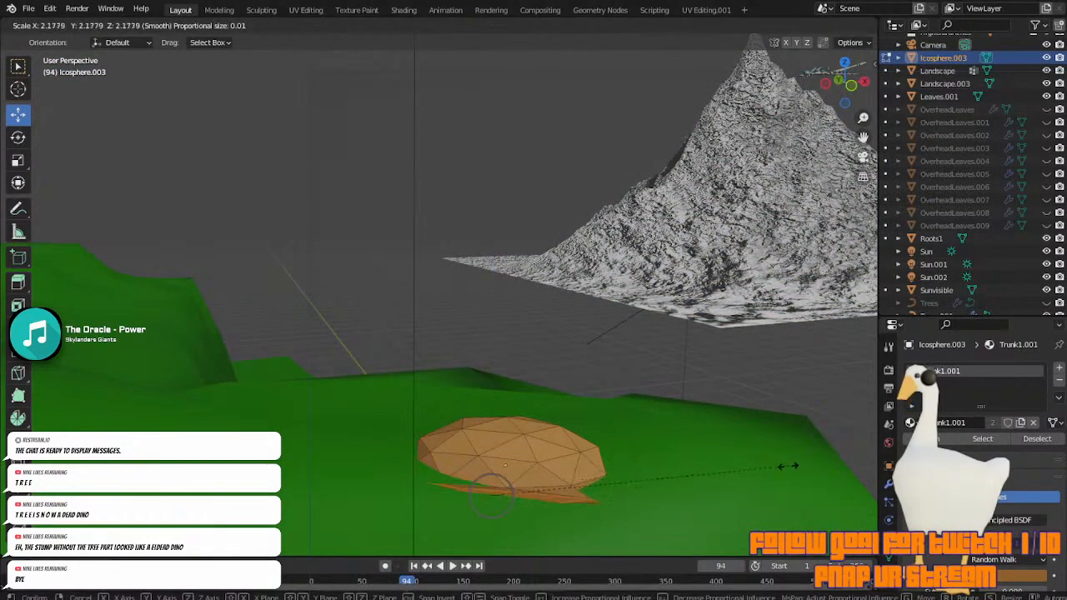
pyautogui.rightClick(176, 494)
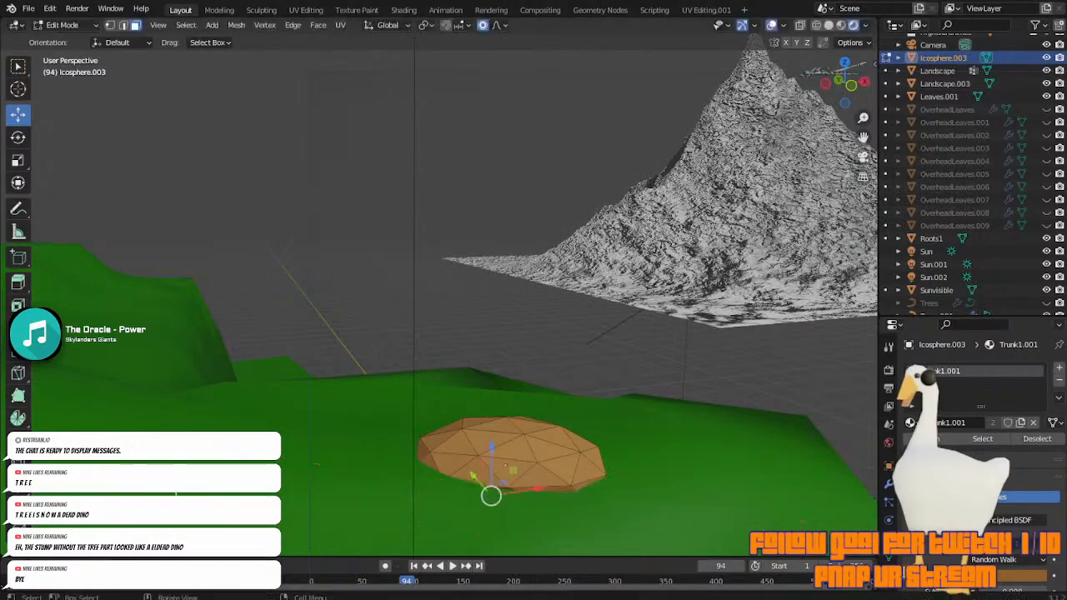
# Select the bottom faces again from beneath the icosphere and raise them along Z with proportional editing.
pyautogui.moveTo(618, 511); pyautogui.dragTo(685, 344, button='middle')
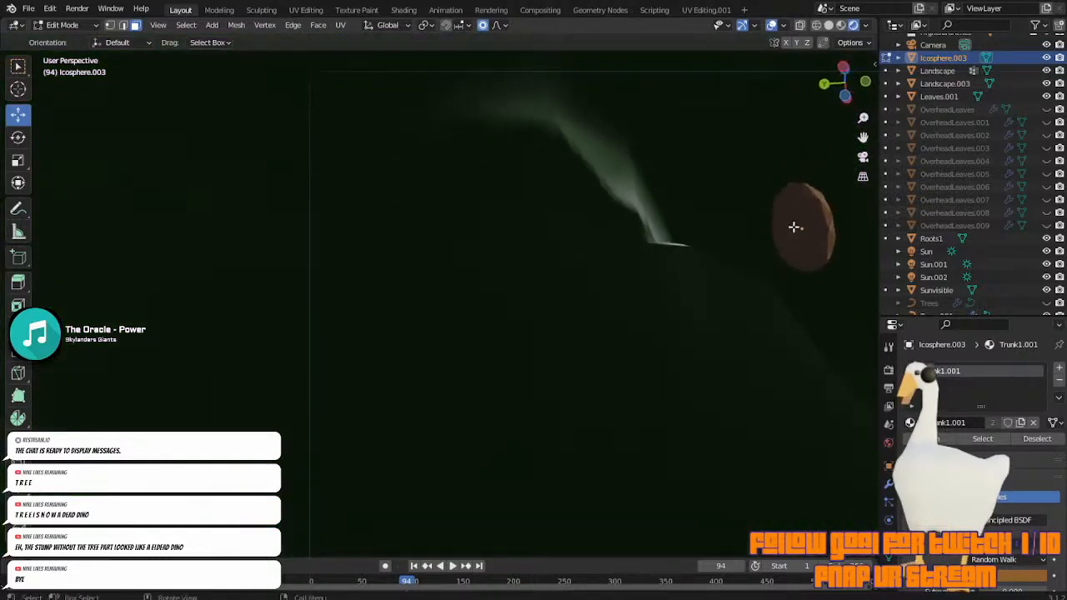
pyautogui.moveTo(863, 135); pyautogui.dragTo(599, 155)
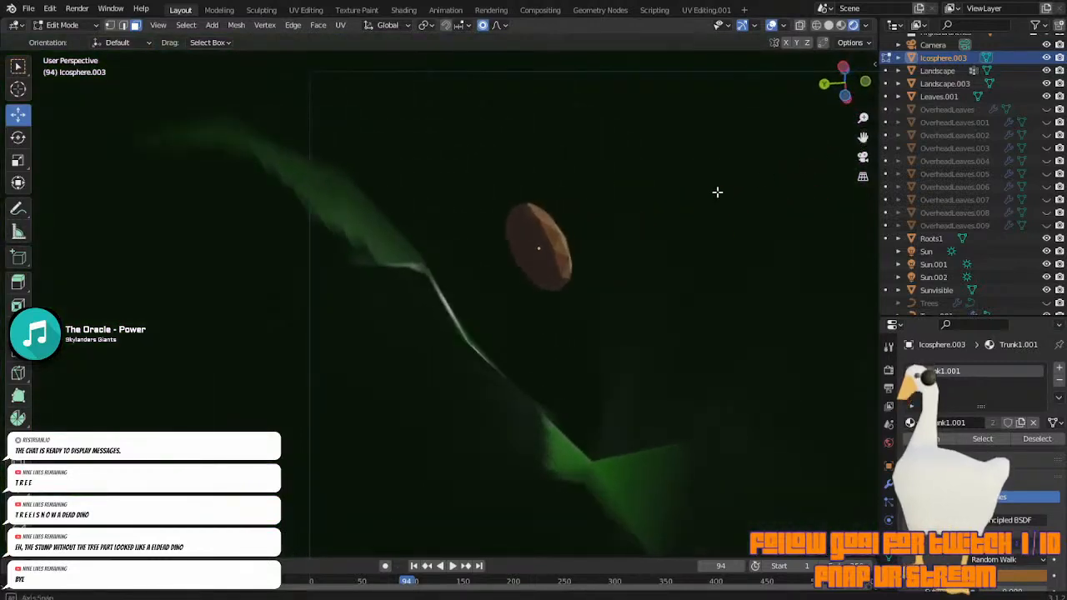
pyautogui.moveTo(717, 193); pyautogui.dragTo(717, 183, button='middle')
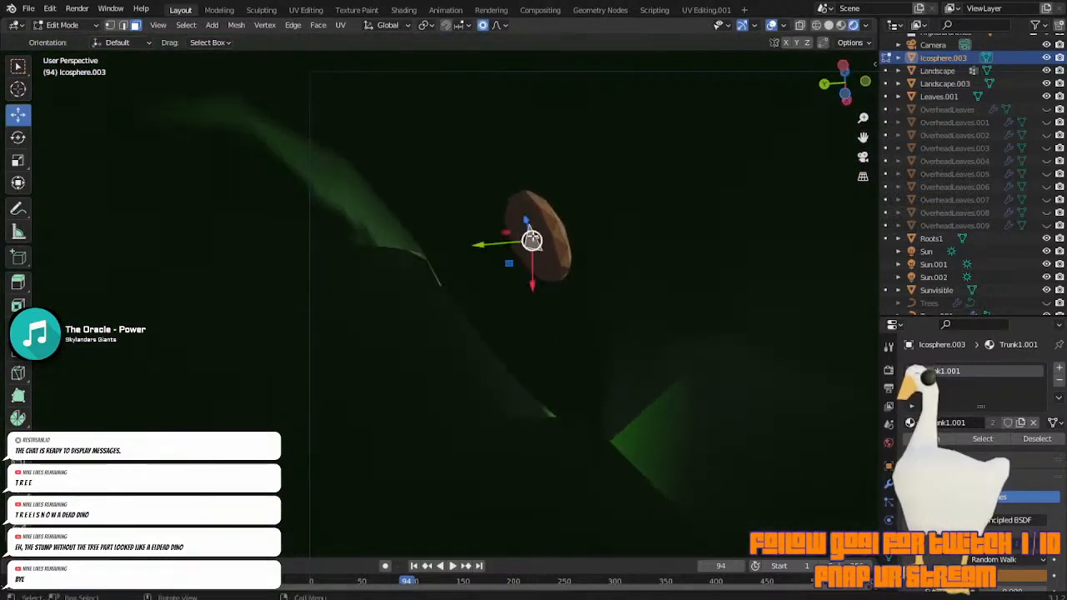
pyautogui.moveTo(538, 238); pyautogui.dragTo(503, 273, button='middle')
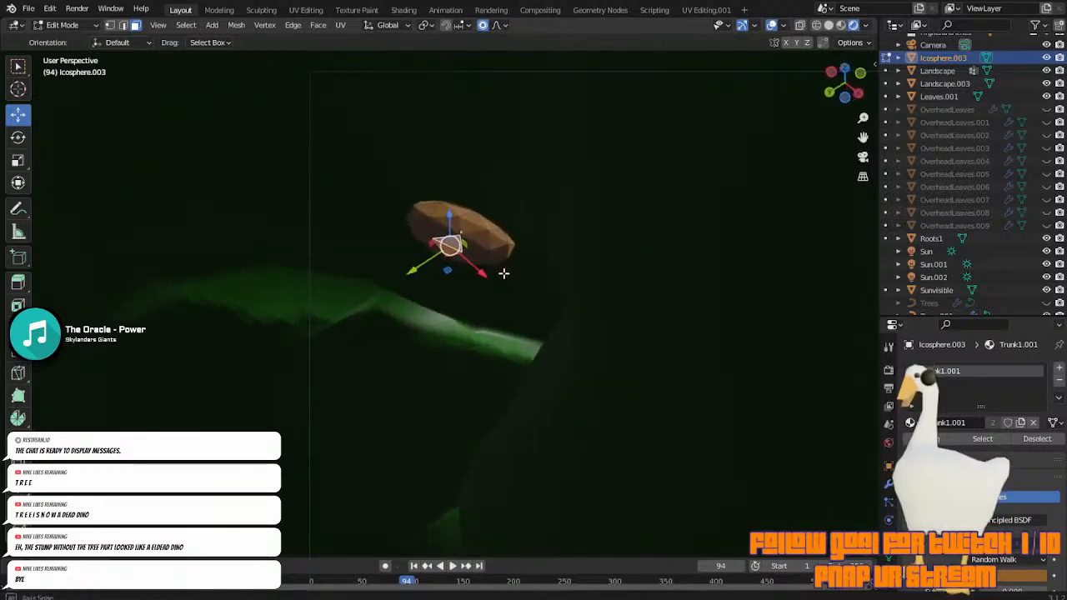
pyautogui.click(463, 253)
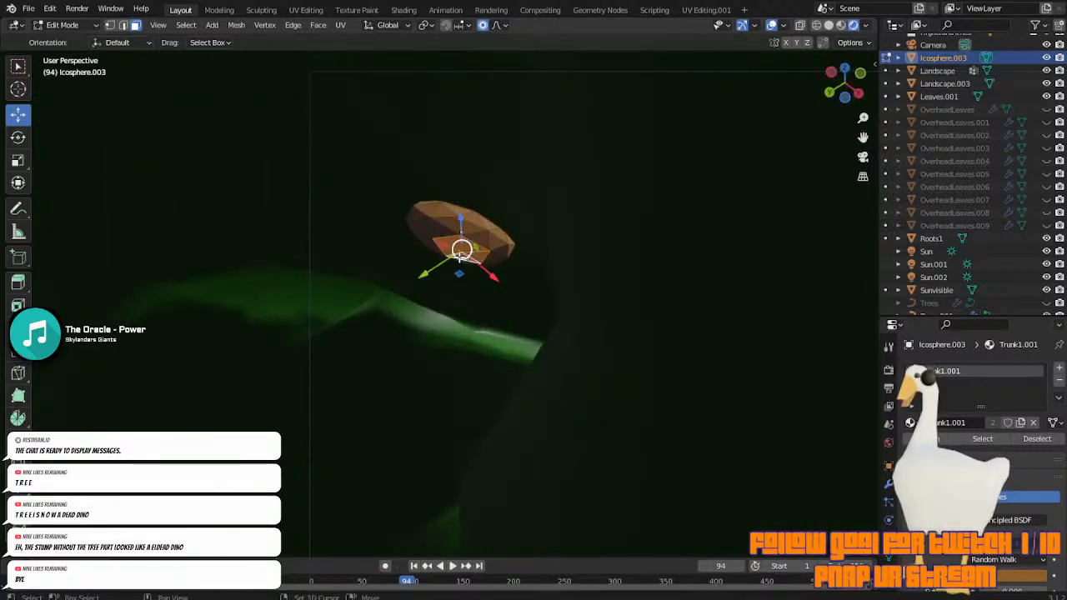
pyautogui.moveTo(514, 270); pyautogui.dragTo(457, 407, button='middle')
pyautogui.press('g')
pyautogui.press('z')
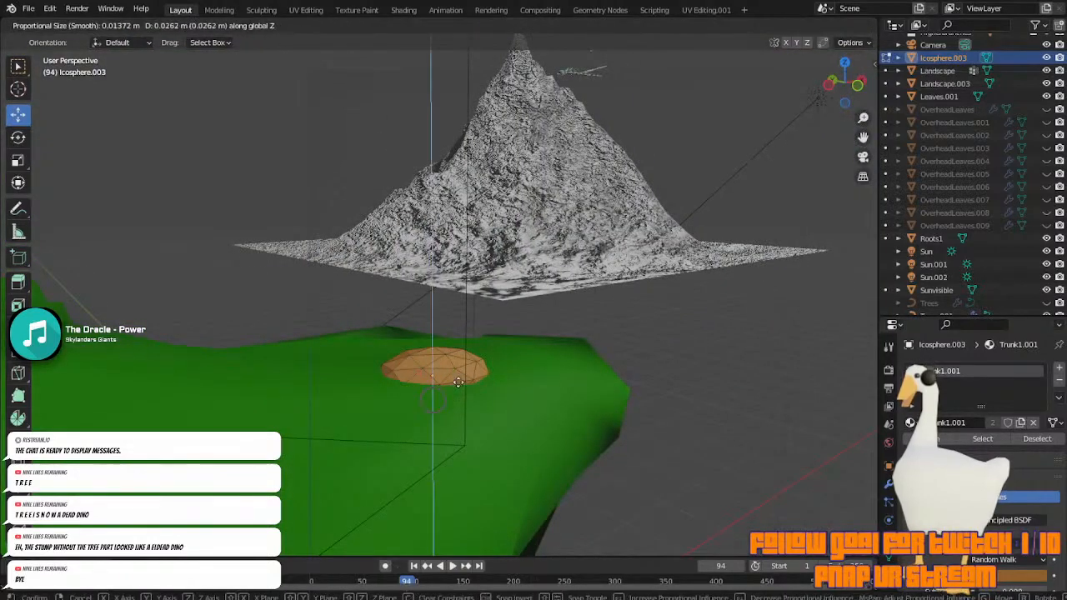
# Try scaling the selected faces outward to about 3.9 times and lowering them along Z, and undo both changes.
pyautogui.press('s')
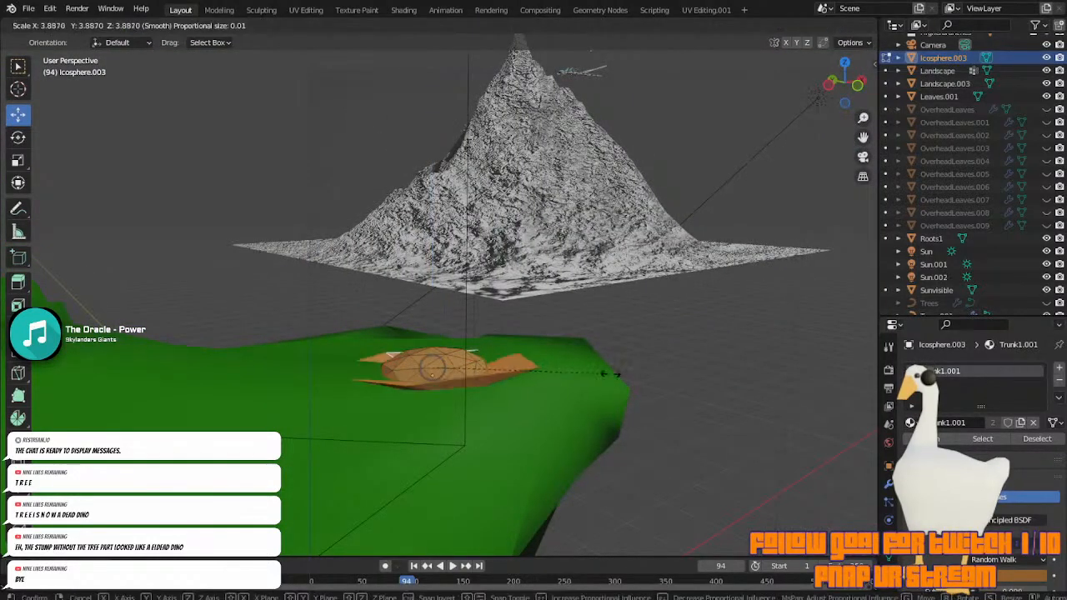
pyautogui.click(606, 379)
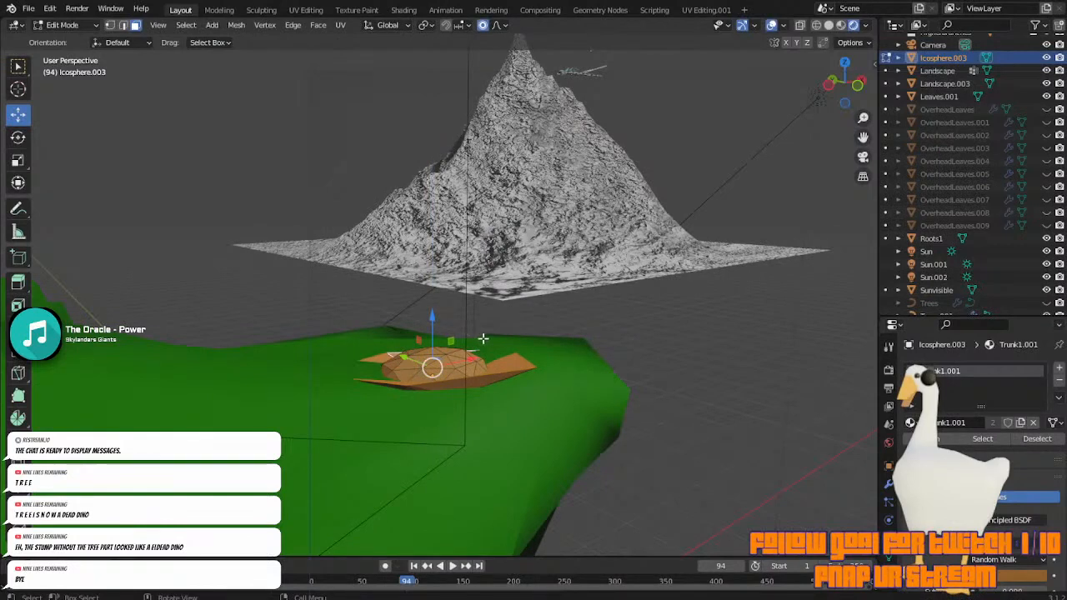
pyautogui.press('g')
pyautogui.press('z')
pyautogui.click(490, 395)
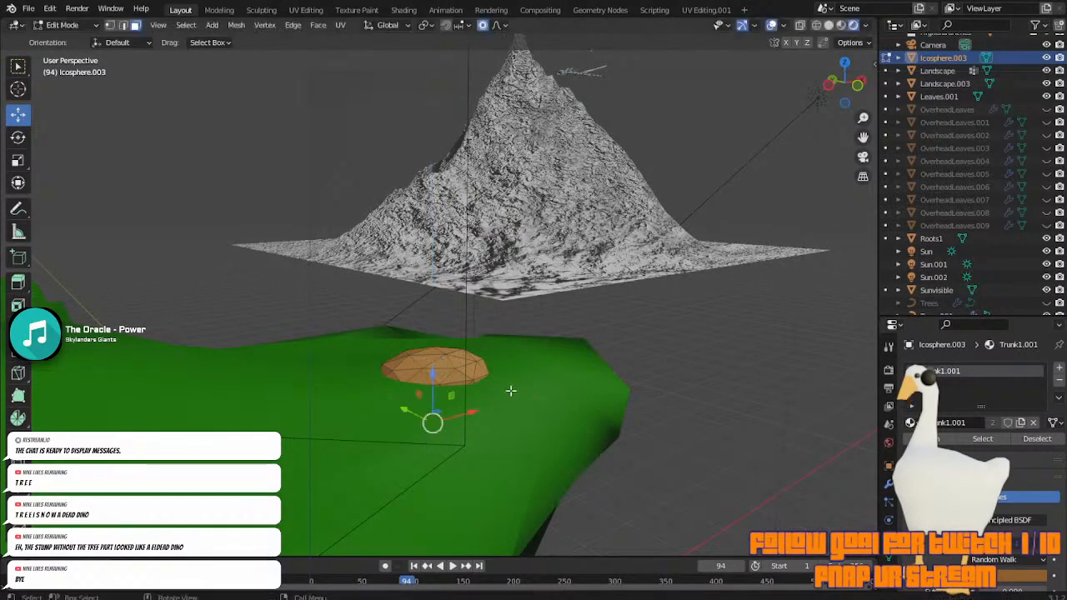
pyautogui.hotkey('ctrl', 'z')
pyautogui.hotkey('ctrl', 'z')
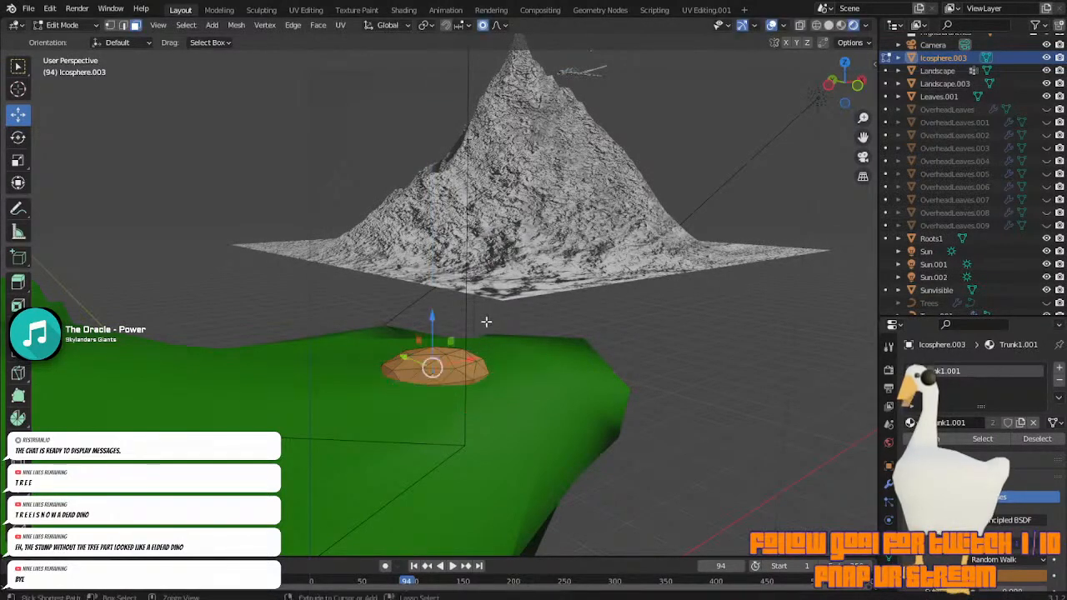
# Try scaling the selected underside faces to about 3 times with a 0.06 proportional size and moving them along Z, and undo these changes.
pyautogui.press('s')
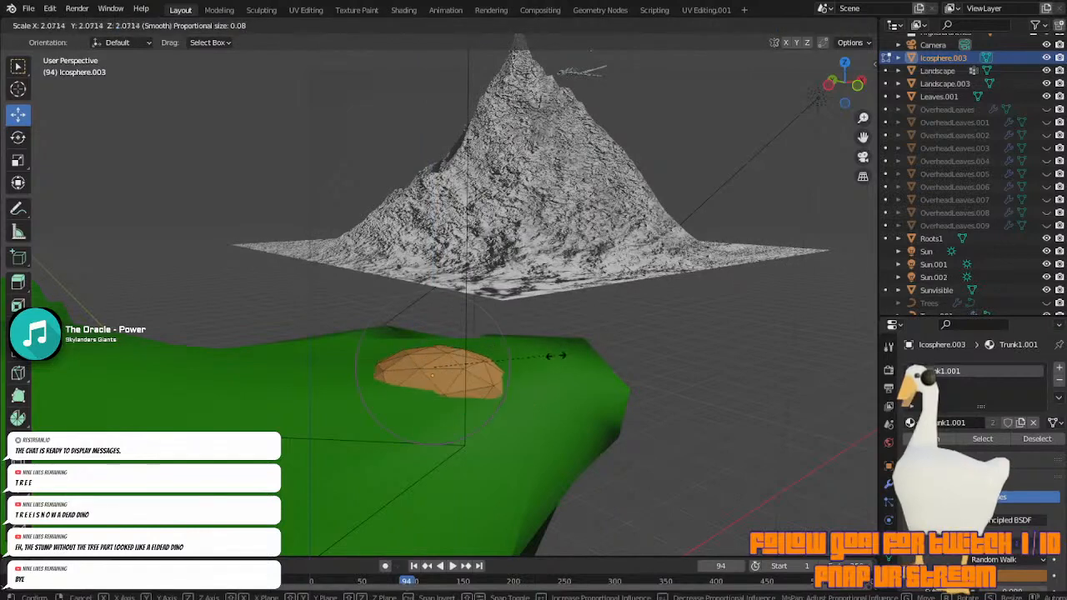
pyautogui.scroll(-12, 509, 369)
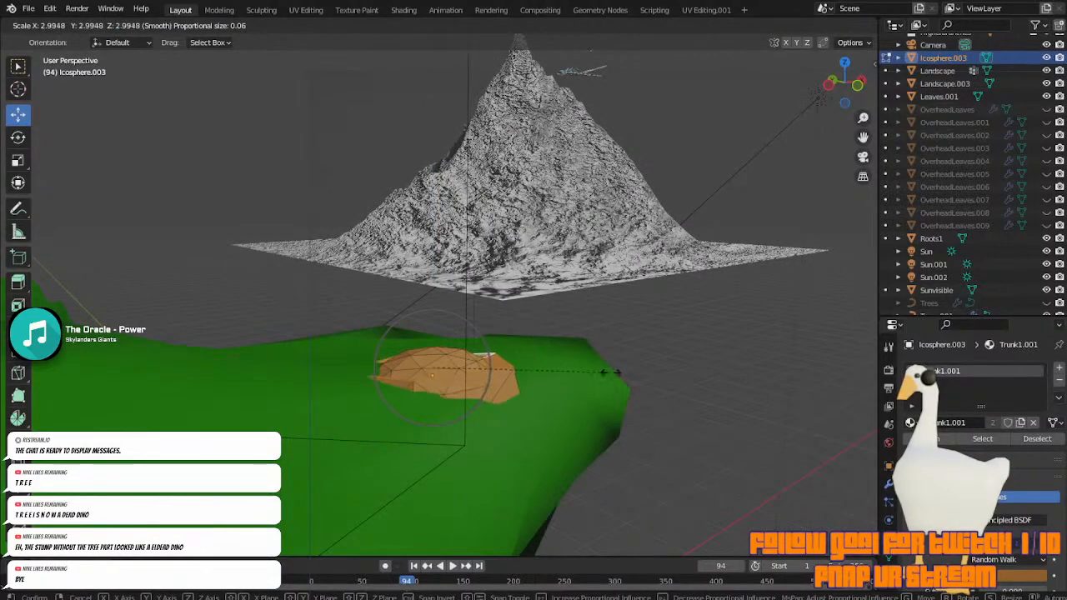
pyautogui.click(584, 375)
pyautogui.moveTo(583, 375); pyautogui.dragTo(790, 387, button='middle')
pyautogui.scroll(6, 667, 355)
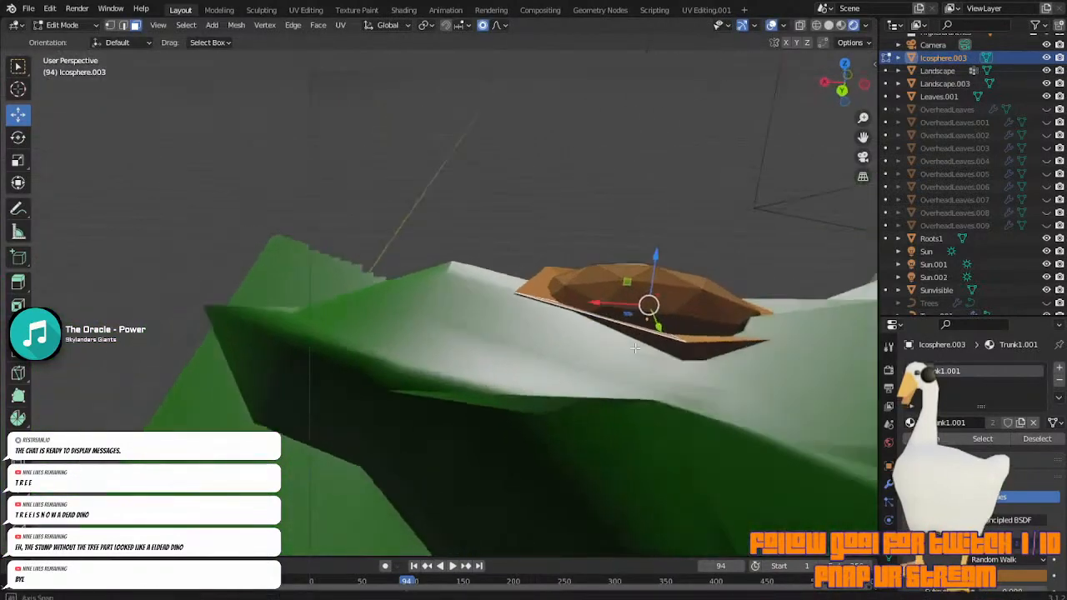
pyautogui.moveTo(649, 352); pyautogui.dragTo(561, 333, button='middle')
pyautogui.press('g')
pyautogui.press('z')
pyautogui.click(565, 385)
pyautogui.moveTo(564, 386); pyautogui.dragTo(490, 333, button='middle')
pyautogui.hotkey('ctrl', 'z')
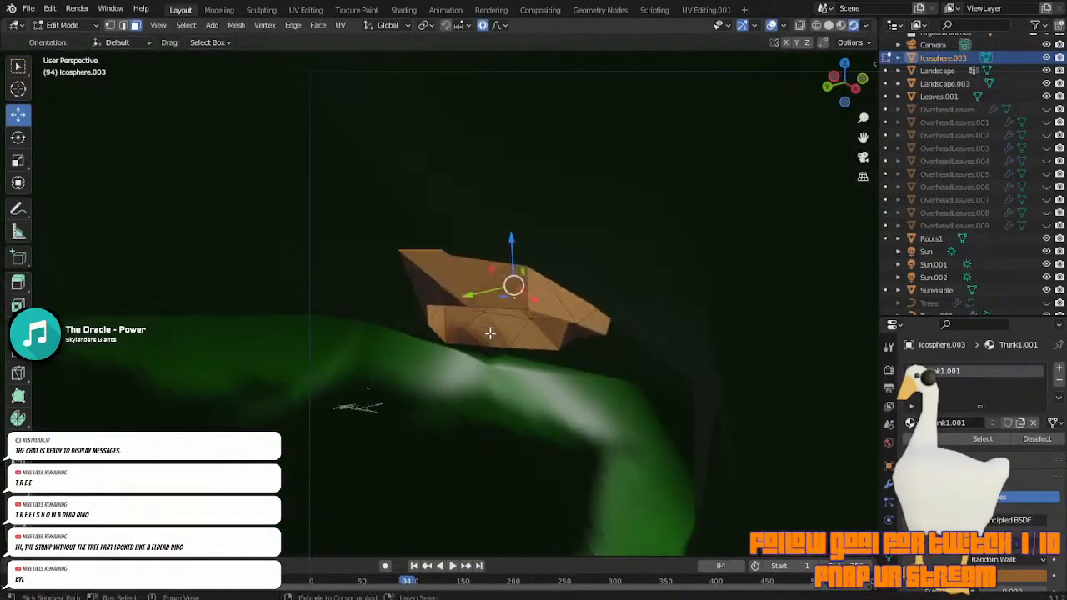
pyautogui.hotkey('ctrl', 'z')
pyautogui.hotkey('ctrl', 'z')
pyautogui.press('s')
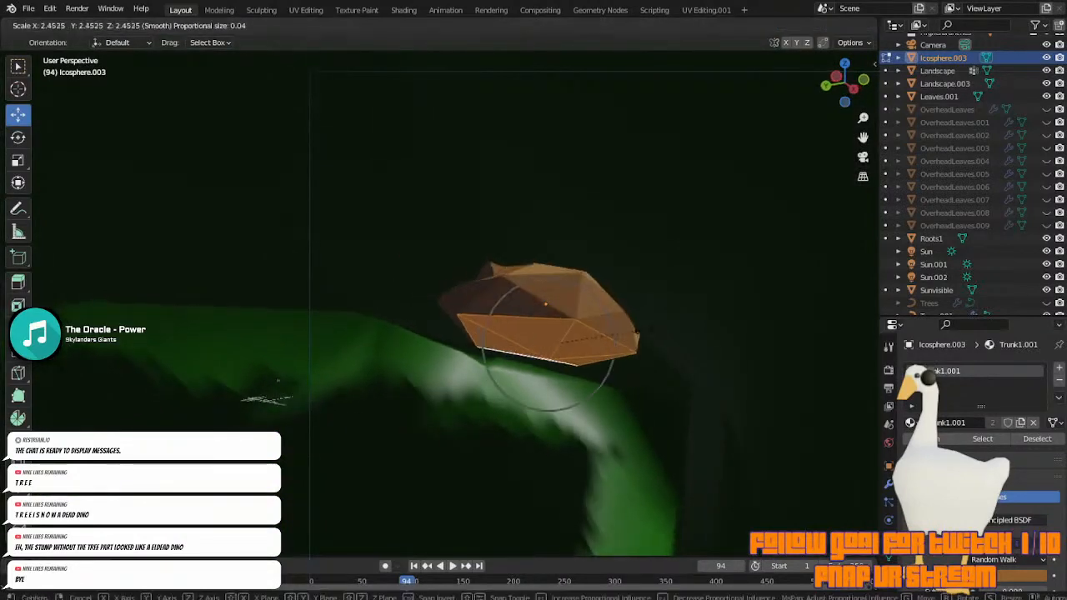
pyautogui.rightClick(687, 345)
pyautogui.moveTo(686, 345); pyautogui.dragTo(734, 379, button='middle')
pyautogui.press('s')
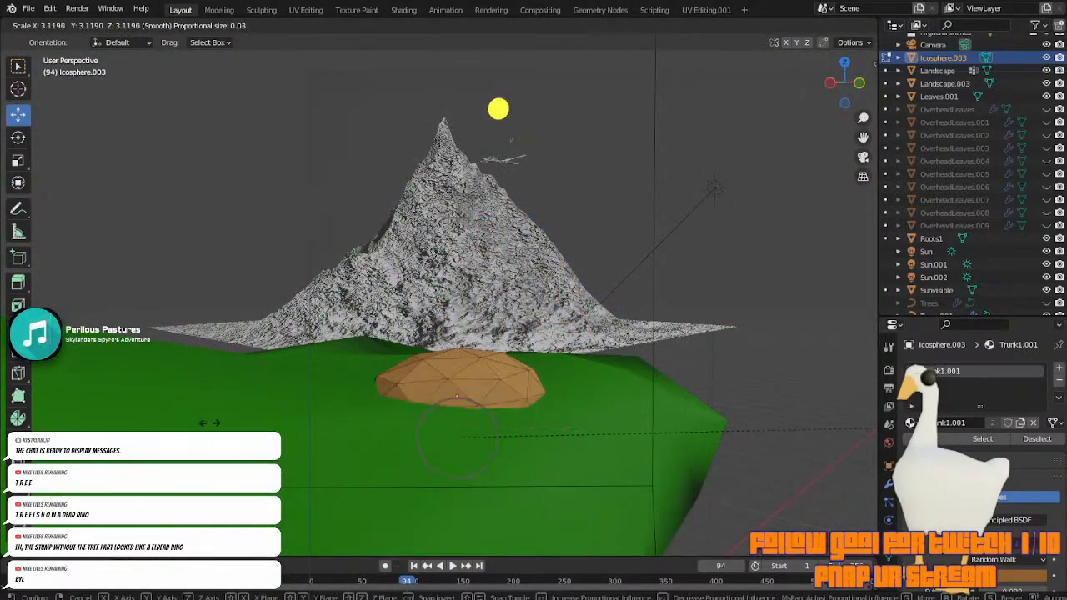
pyautogui.scroll(-3, 209, 423)
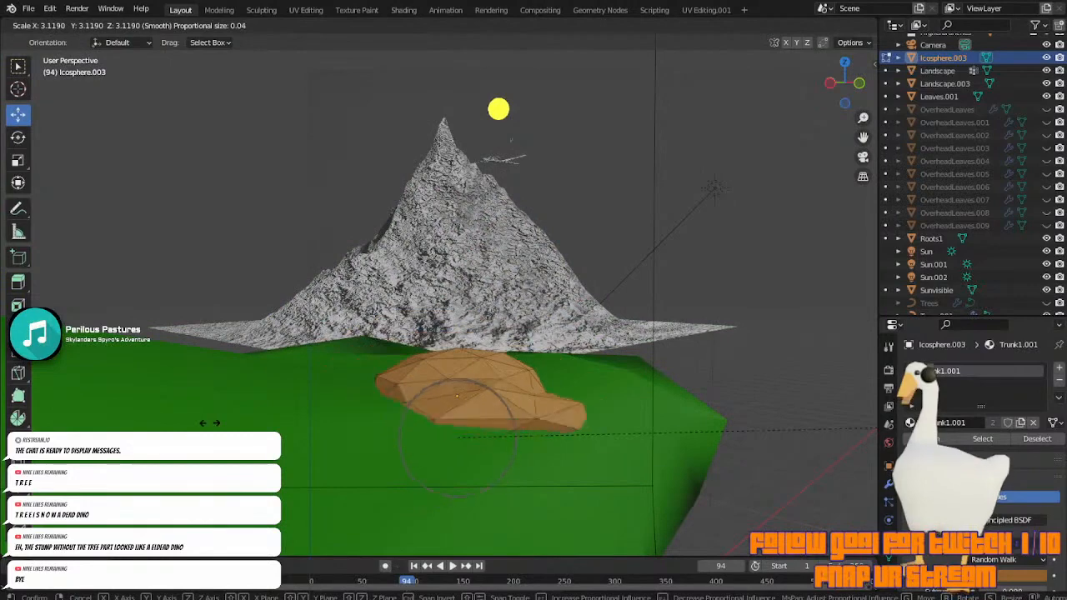
pyautogui.scroll(-4, 373, 425)
pyautogui.rightClick(376, 426)
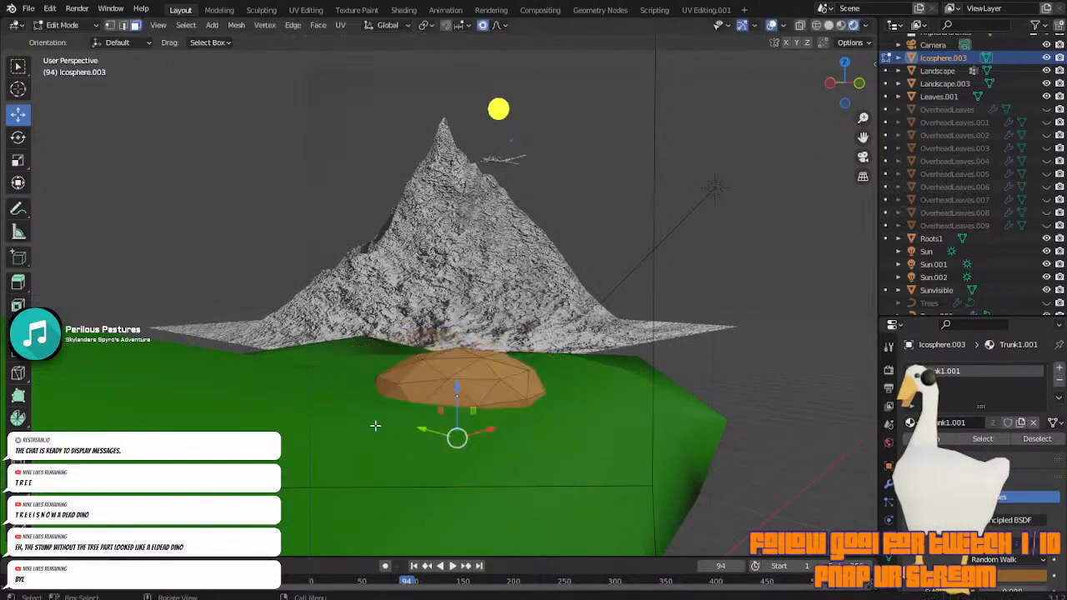
# Expand the face selection on the icosphere's underside to include the surrounding faces.
pyautogui.moveTo(401, 395); pyautogui.dragTo(551, 345, button='middle')
pyautogui.scroll(3, 497, 317)
pyautogui.scroll(-3, 630, 399)
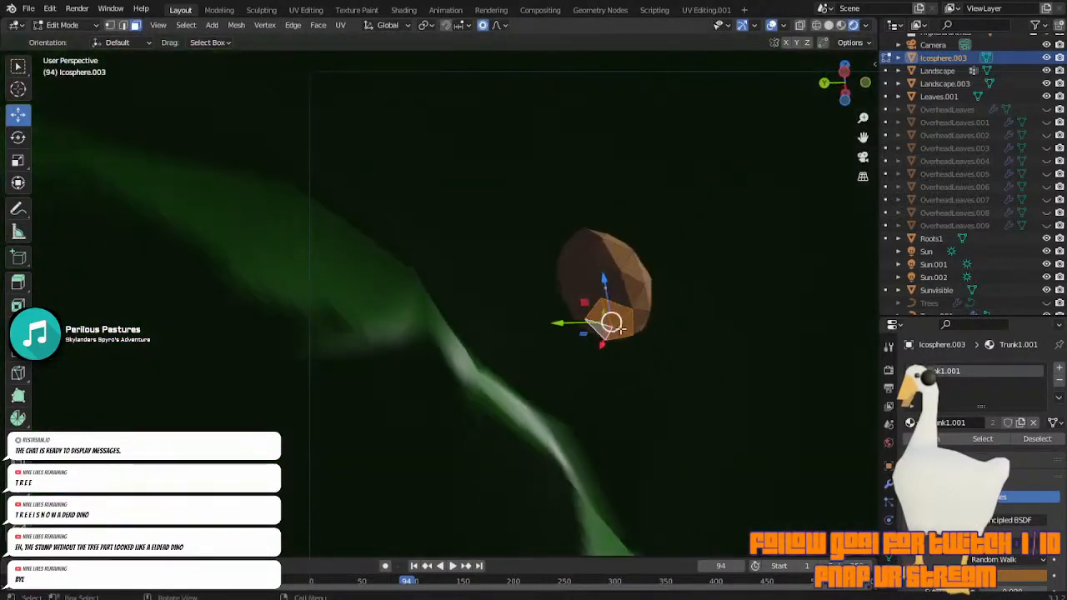
pyautogui.press('ctrl+KP_Add')
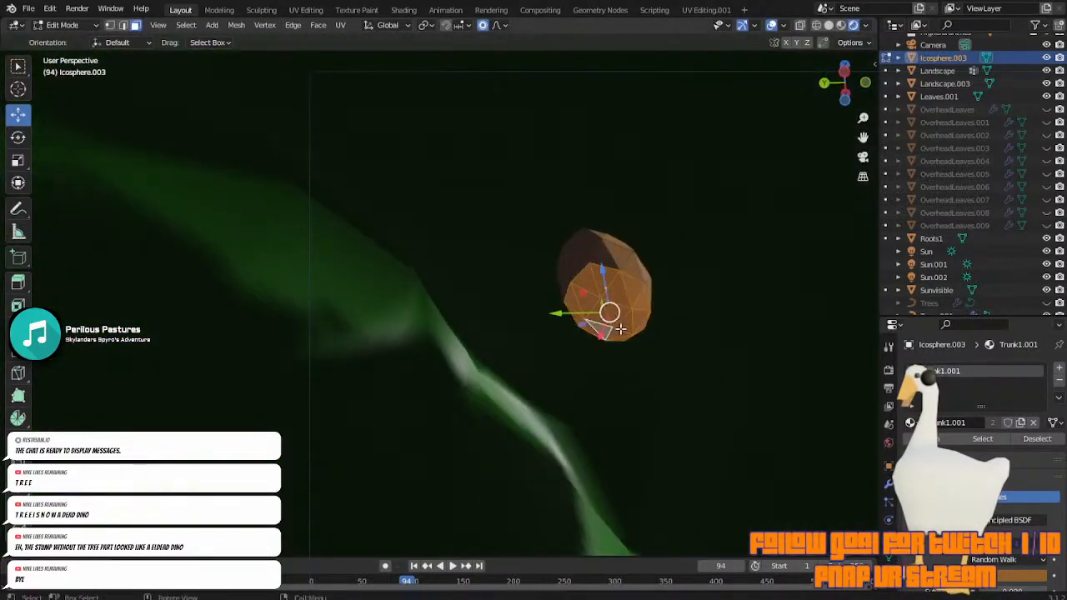
# Try scaling the expanded underside selection outward by about 1.5 and 1.3 times with proportional editing, and undo the scaling.
pyautogui.moveTo(621, 330); pyautogui.dragTo(684, 334, button='middle')
pyautogui.press('s')
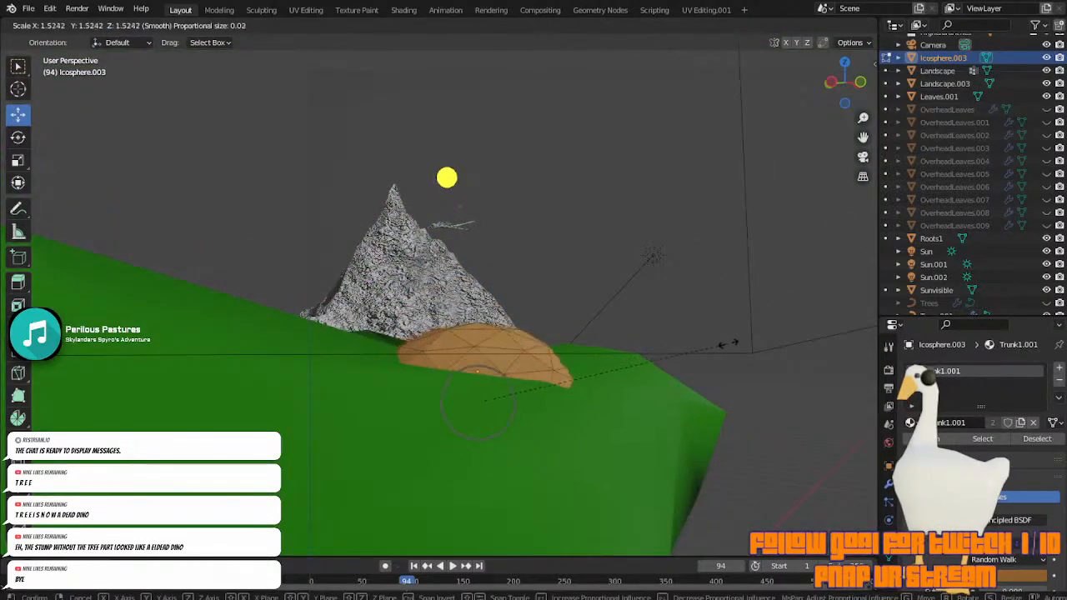
pyautogui.click(750, 344)
pyautogui.moveTo(750, 344); pyautogui.dragTo(562, 391, button='middle')
pyautogui.press('s')
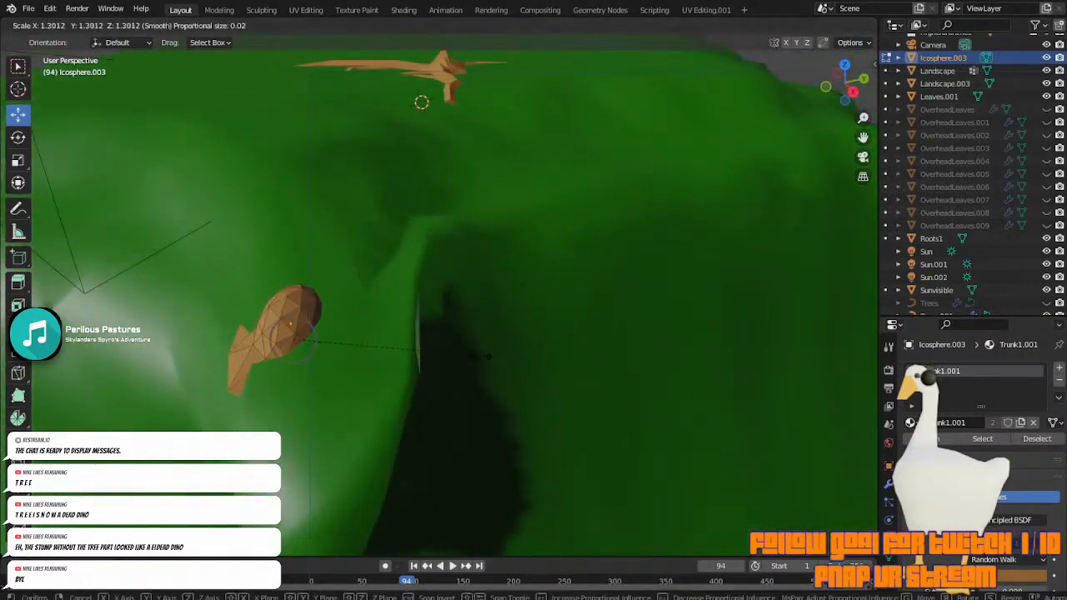
pyautogui.click(451, 352)
pyautogui.moveTo(459, 356); pyautogui.dragTo(615, 309, button='middle')
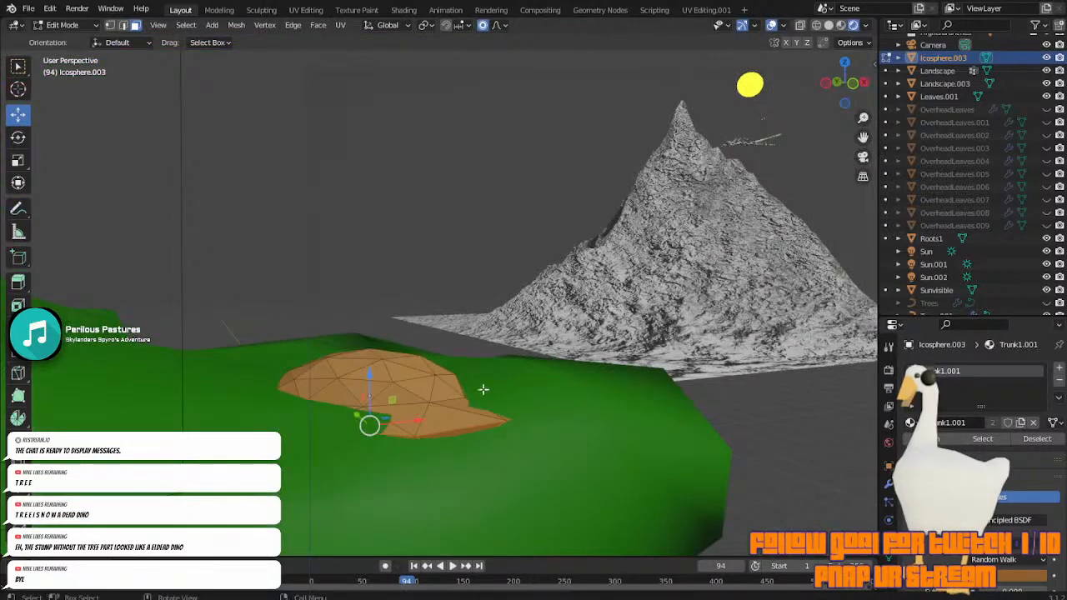
pyautogui.hotkey('ctrl', 'z')
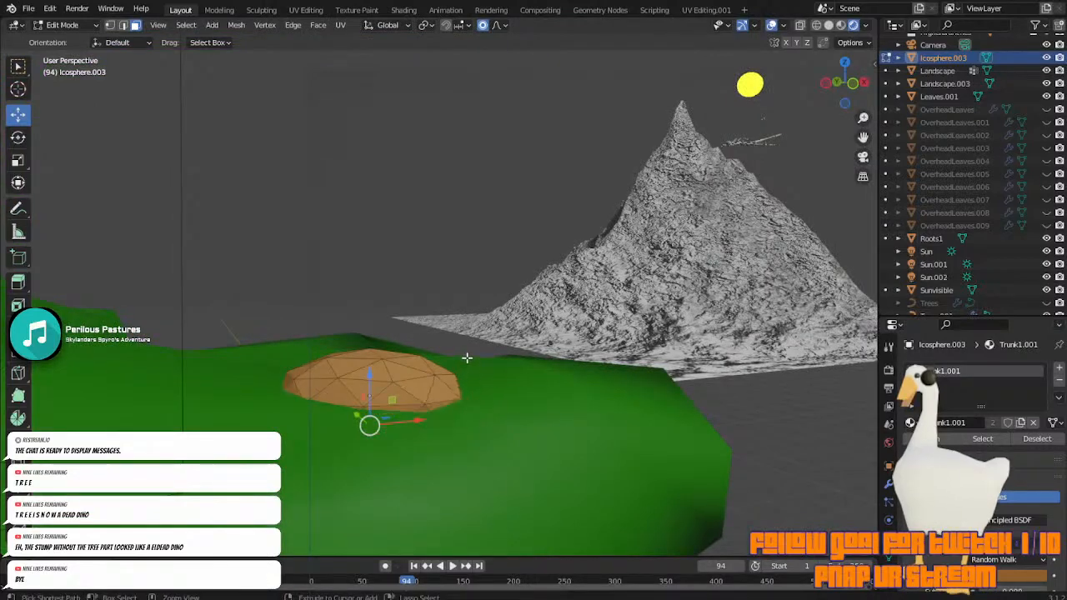
# Try scaling the selected underside faces to about 1.2 times with a 0.02 proportional size, and undo the change.
pyautogui.moveTo(381, 342); pyautogui.dragTo(552, 417, button='middle')
pyautogui.press('s')
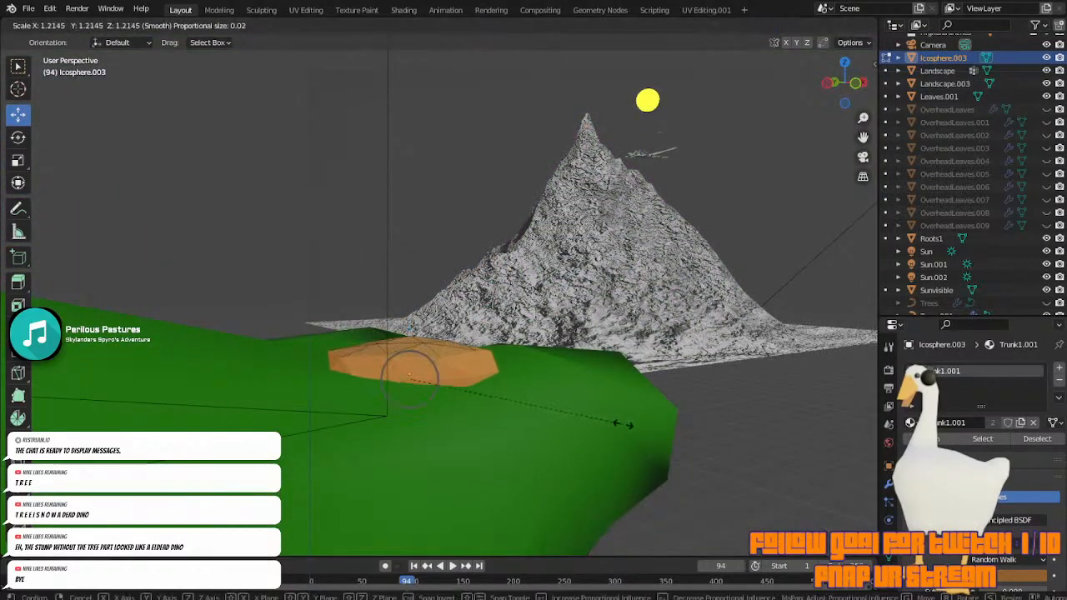
pyautogui.click(627, 426)
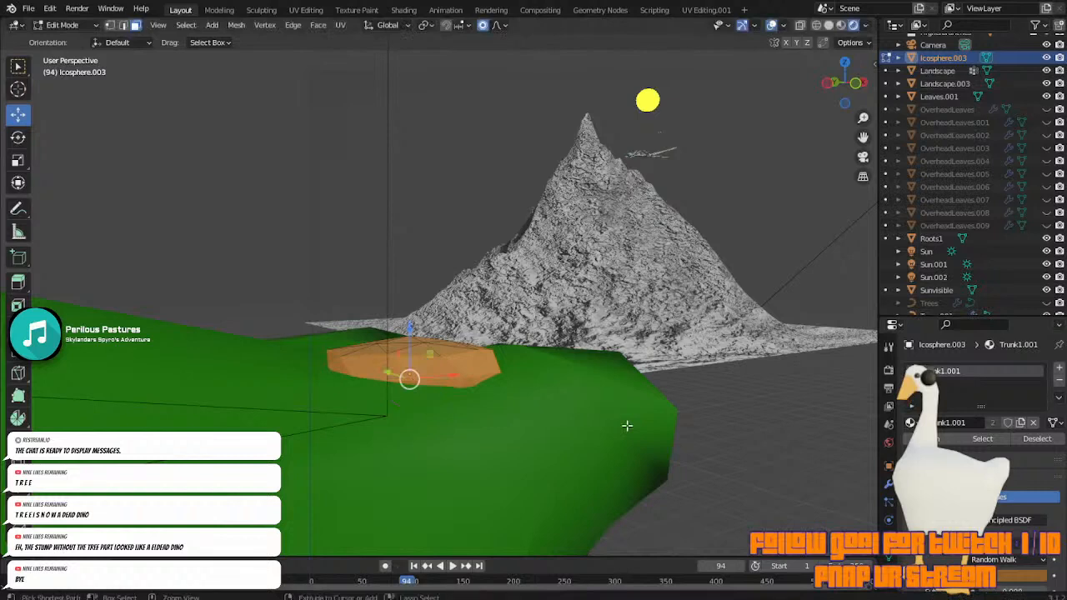
pyautogui.hotkey('ctrl', 'z')
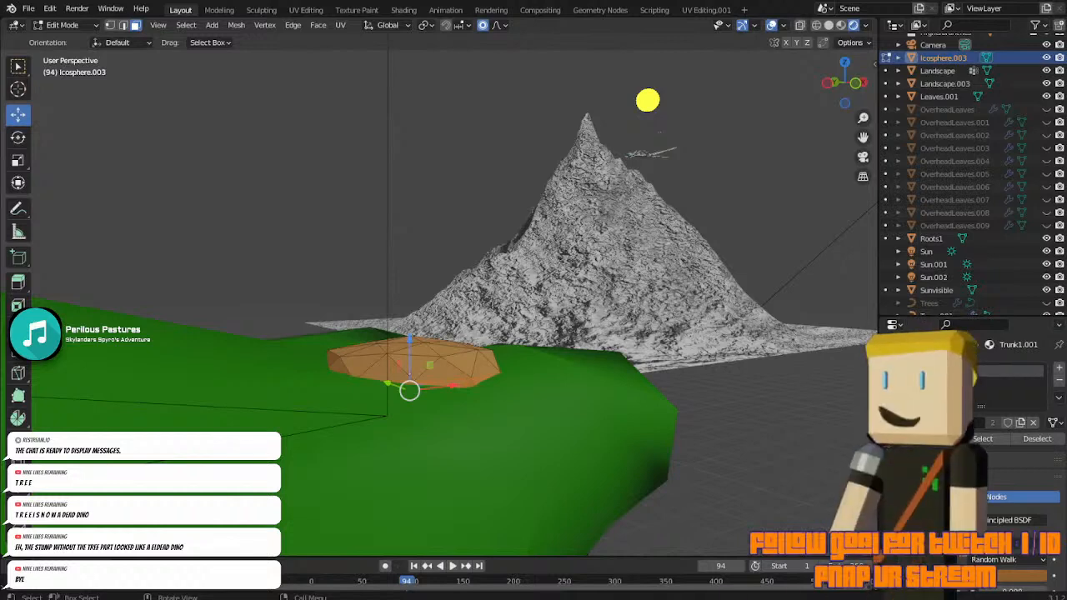
pyautogui.moveTo(501, 355); pyautogui.dragTo(550, 336, button='middle')
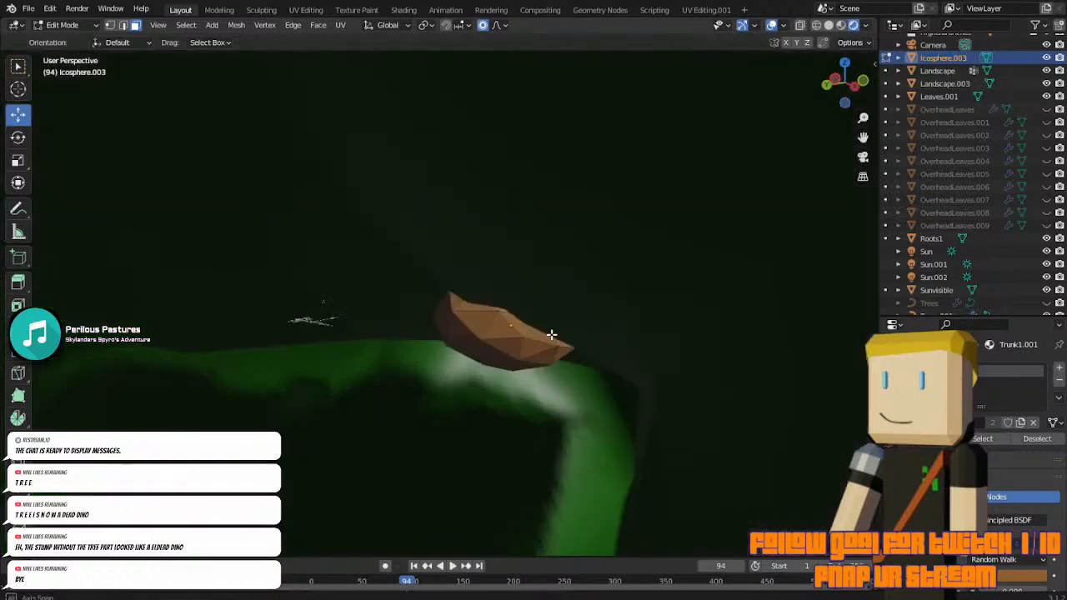
pyautogui.hotkey('ctrl', 'z')
# Scale the underside faces to about 1.04 times with proportional editing, try a second scaling, and undo that second one.
pyautogui.press('s')
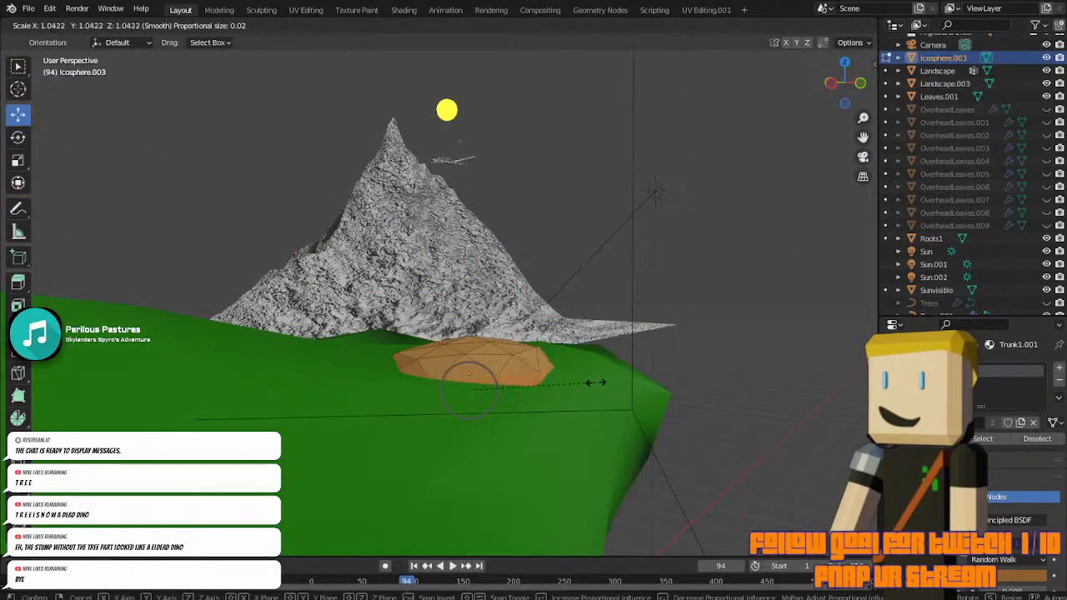
pyautogui.click(595, 382)
pyautogui.moveTo(596, 382); pyautogui.dragTo(478, 317, button='middle')
pyautogui.press('s')
pyautogui.click(634, 387)
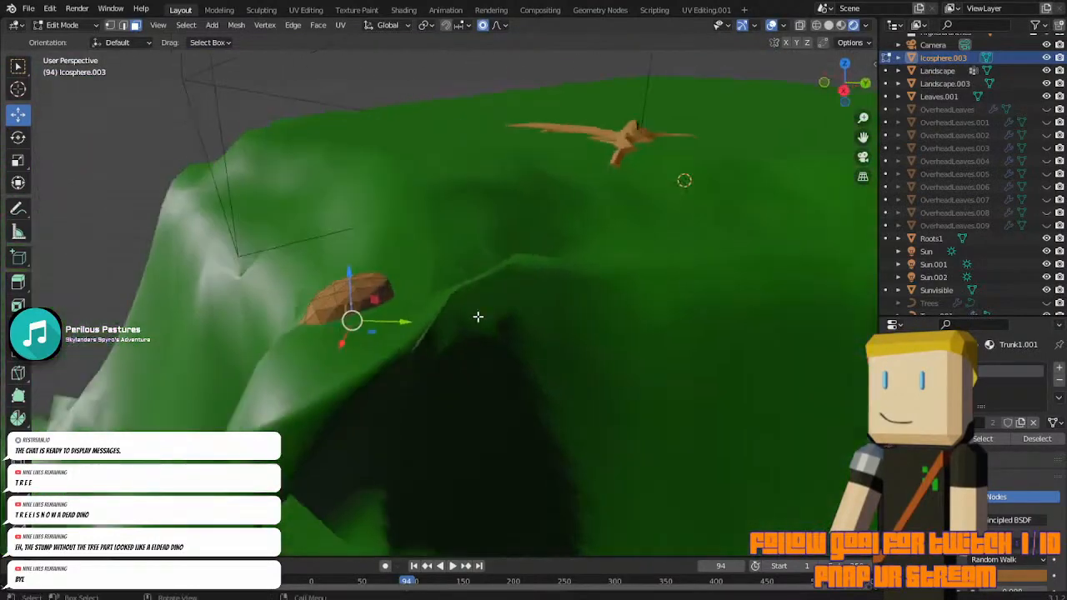
pyautogui.hotkey('ctrl', 'z')
# Scale the underside faces outward to about 1.16 times with a 0.02 proportional size and scale them once more to flare the base.
pyautogui.press('s')
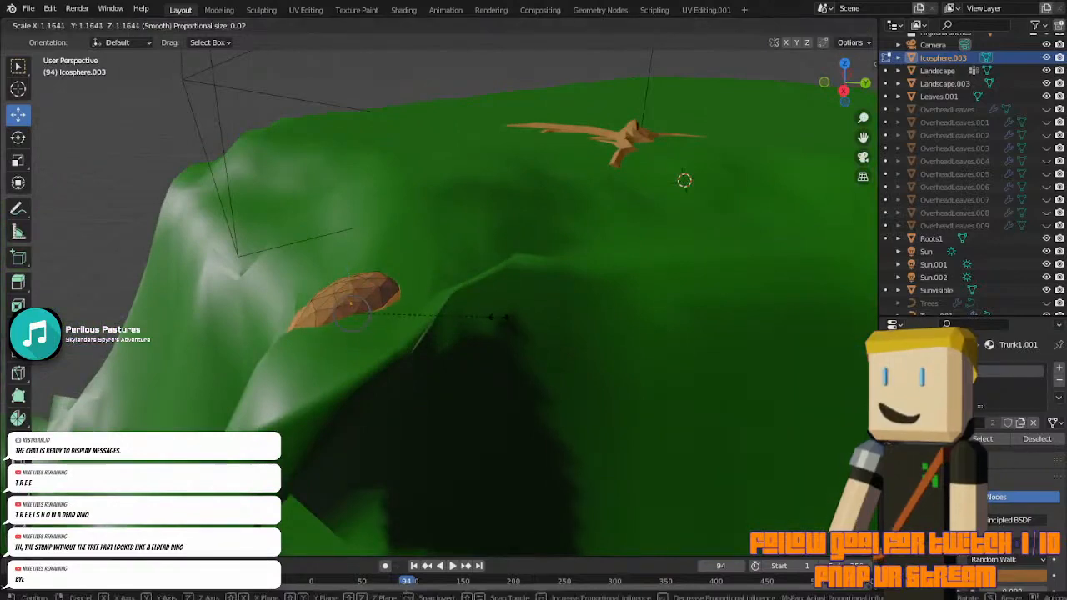
pyautogui.click(497, 317)
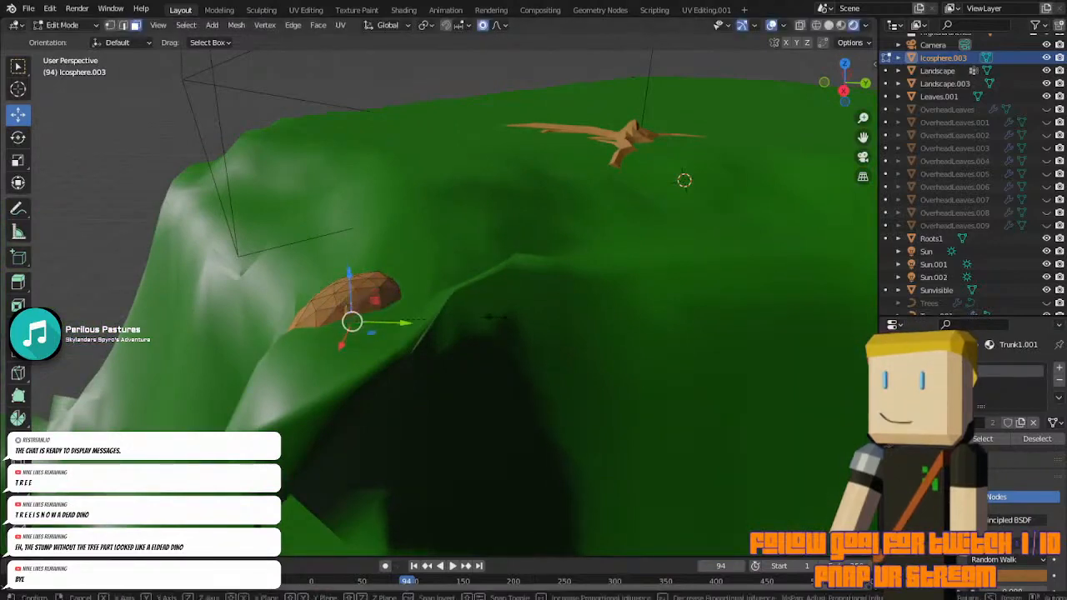
pyautogui.press('s')
pyautogui.click(481, 316)
pyautogui.moveTo(482, 317); pyautogui.dragTo(801, 262, button='middle')
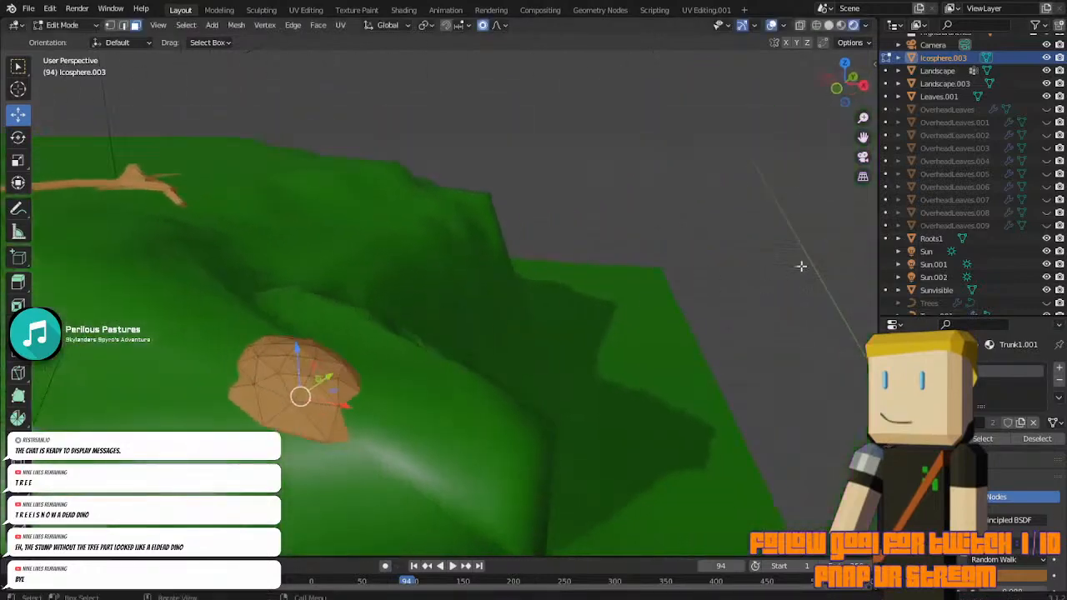
# Show the Trees object again in camera view and select a top face of the icosphere beside the trunk.
pyautogui.press('KP_0')
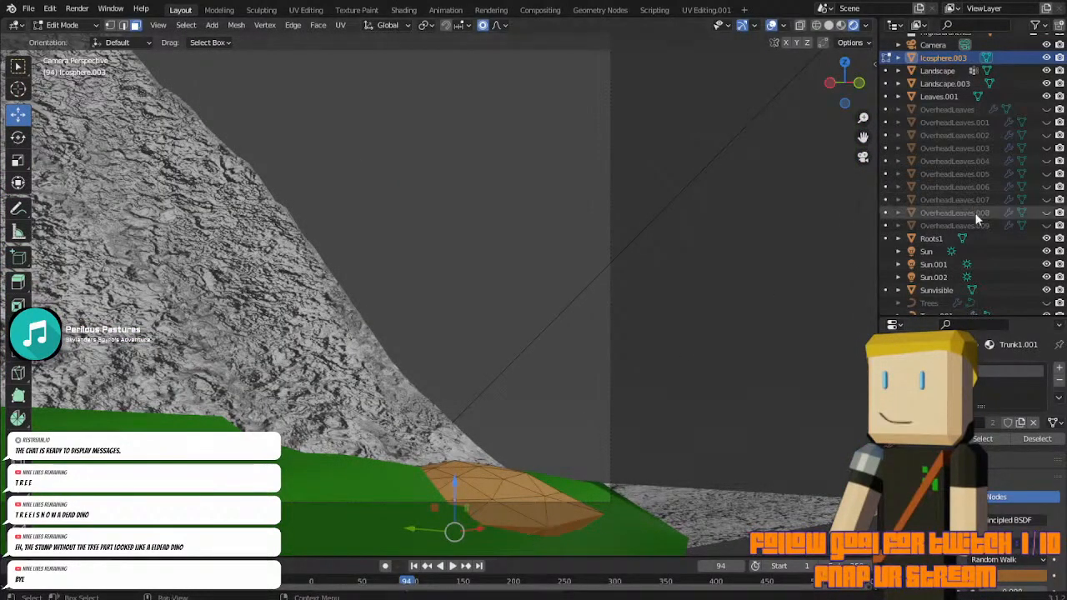
pyautogui.click(1047, 303)
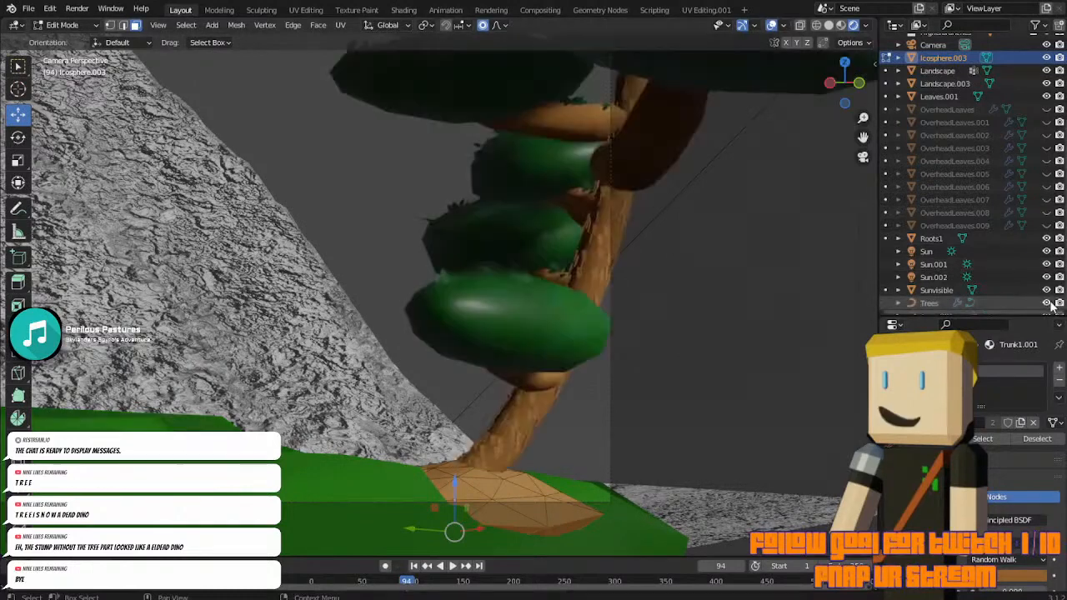
pyautogui.click(484, 475)
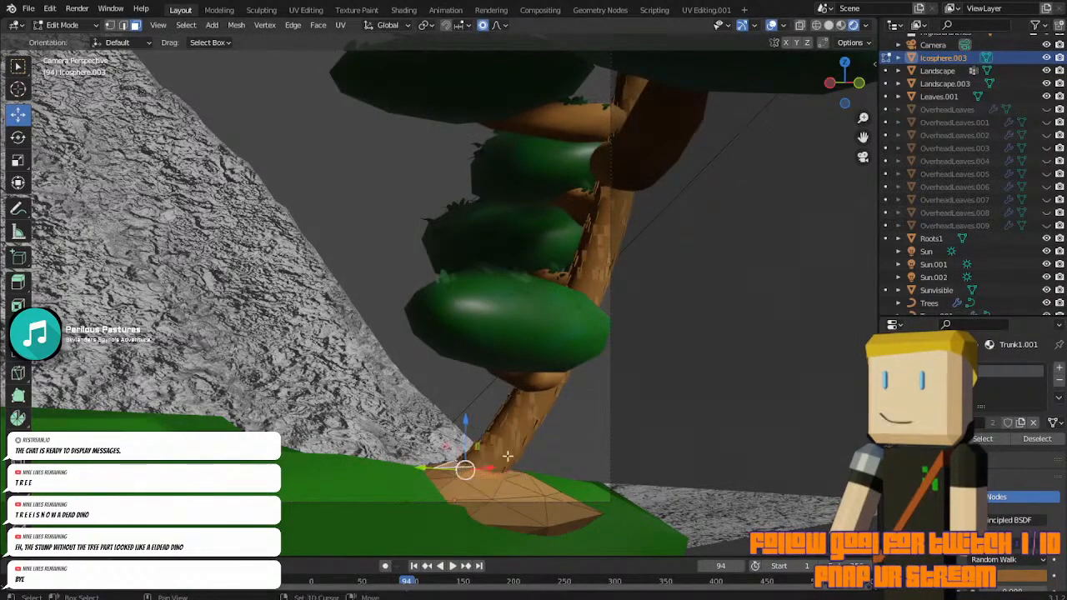
# Hide the Trees object to add a neighbouring top face to the selection, and show the trees again in camera view.
pyautogui.moveTo(700, 231); pyautogui.dragTo(575, 259, button='middle')
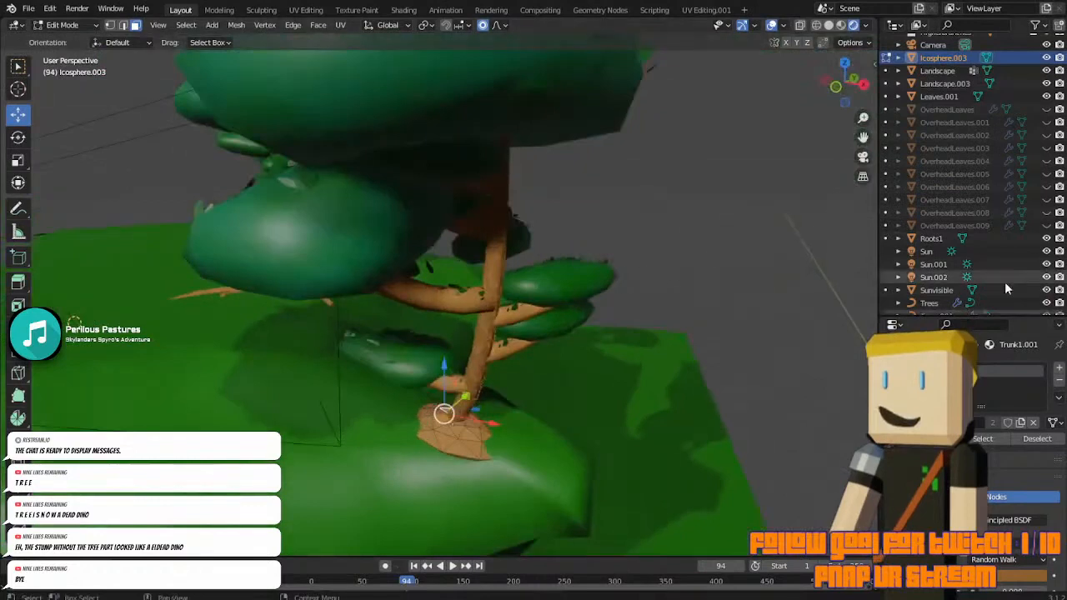
pyautogui.click(1046, 305)
pyautogui.scroll(2, 467, 501)
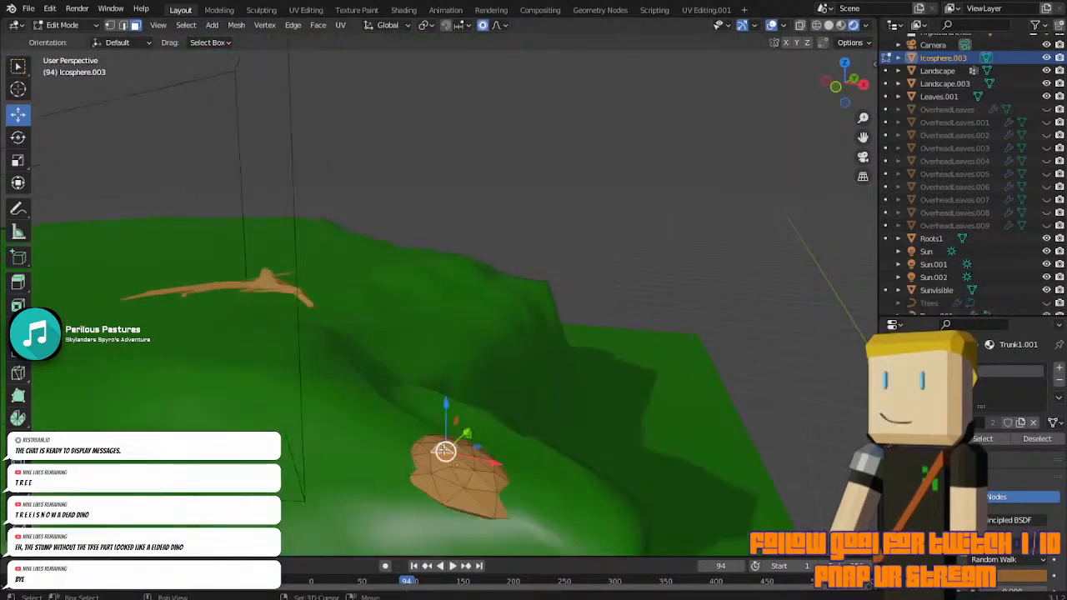
pyautogui.keyDown('shift'); pyautogui.moveTo(443, 451); pyautogui.dragTo(460, 450); pyautogui.keyUp('shift')
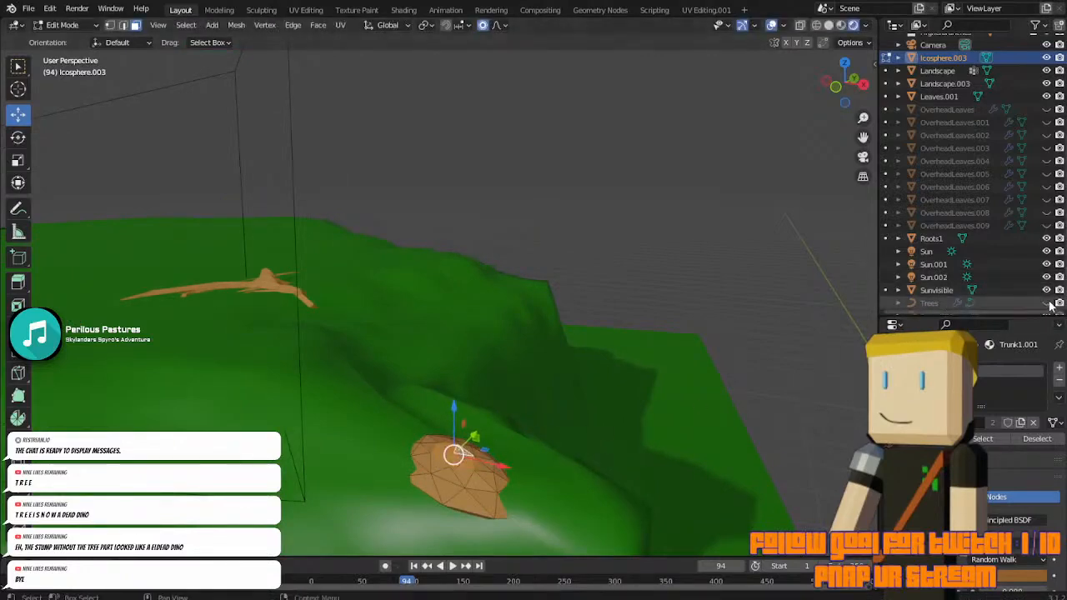
pyautogui.click(1047, 303)
pyautogui.moveTo(829, 143); pyautogui.dragTo(868, 161, button='middle')
pyautogui.click(864, 158)
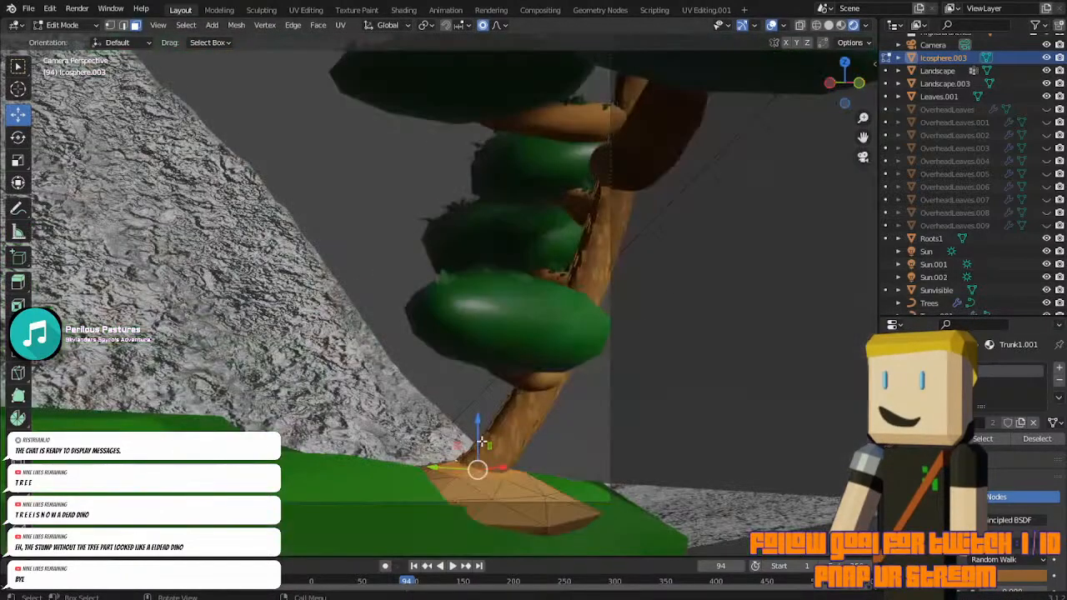
# Raise the selected top faces along Z and shrink them to about 0.63 with proportional editing.
pyautogui.moveTo(478, 421); pyautogui.dragTo(478, 402)
pyautogui.press('s')
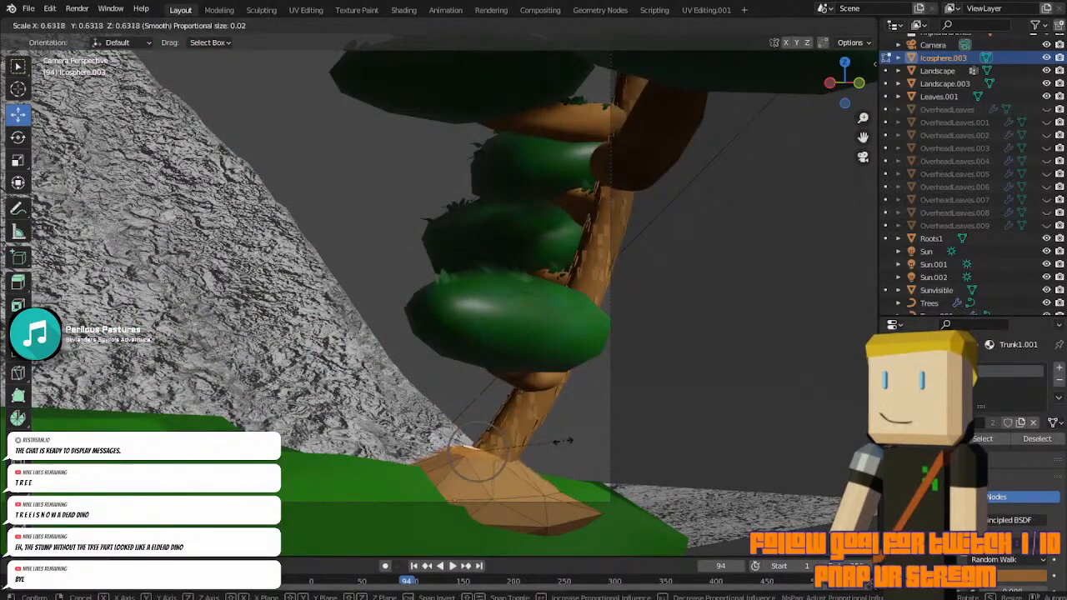
pyautogui.click(563, 440)
# Move the selected top faces about 0.02 m toward the trunk and rescale them around its base.
pyautogui.press('g')
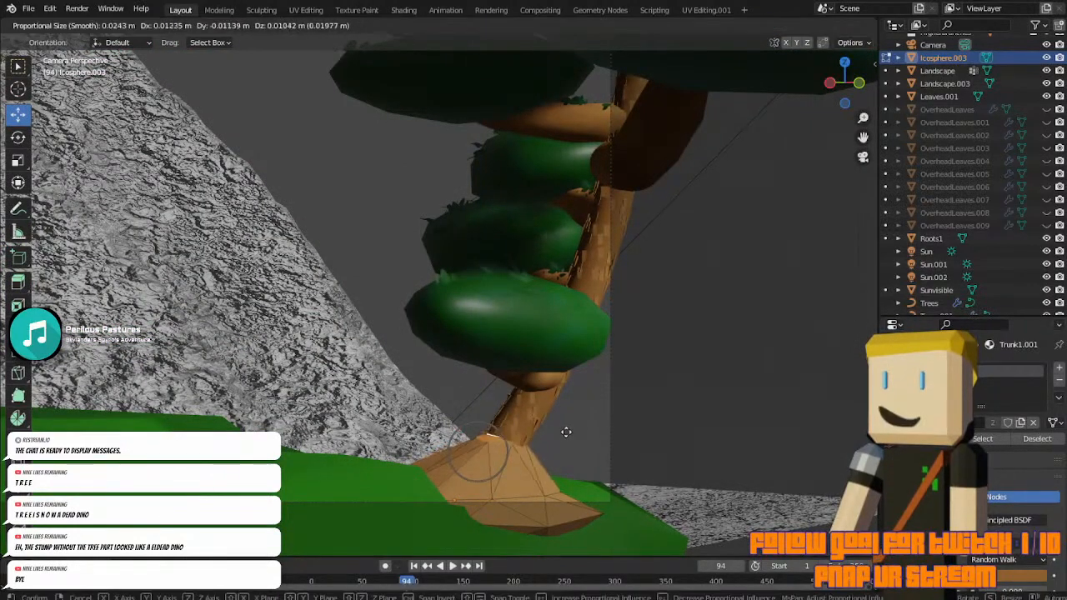
pyautogui.click(568, 432)
pyautogui.press('s')
pyautogui.click(619, 437)
# Reposition the raised top faces from two side views, moving them about 0.012 m in the first, to centre them on the trunk.
pyautogui.moveTo(619, 438); pyautogui.dragTo(545, 436, button='middle')
pyautogui.scroll(2, 684, 433)
pyautogui.press('g')
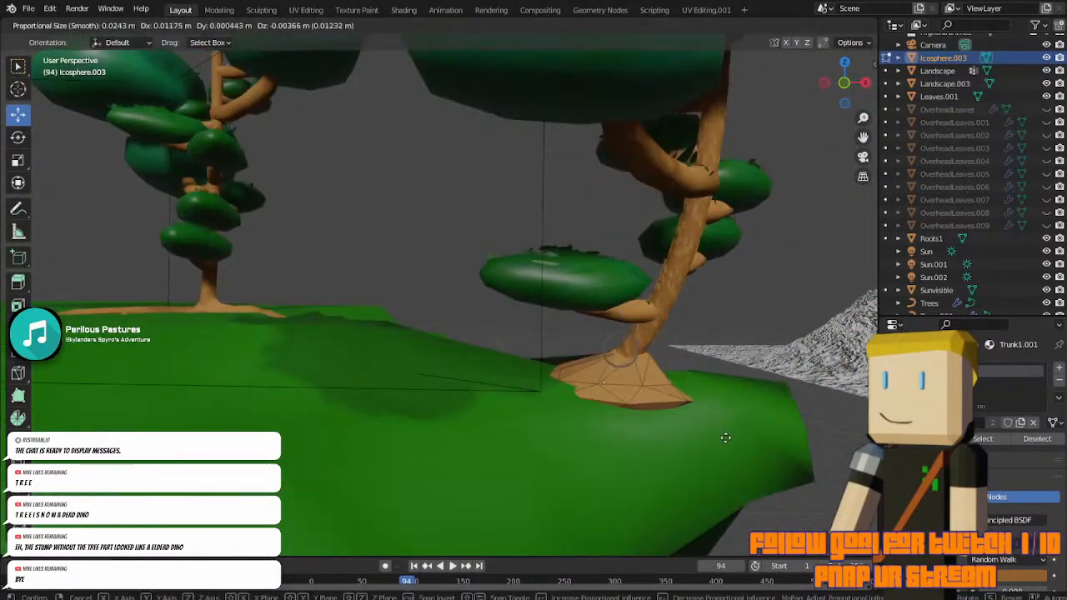
pyautogui.click(727, 435)
pyautogui.moveTo(727, 435); pyautogui.dragTo(639, 435, button='middle')
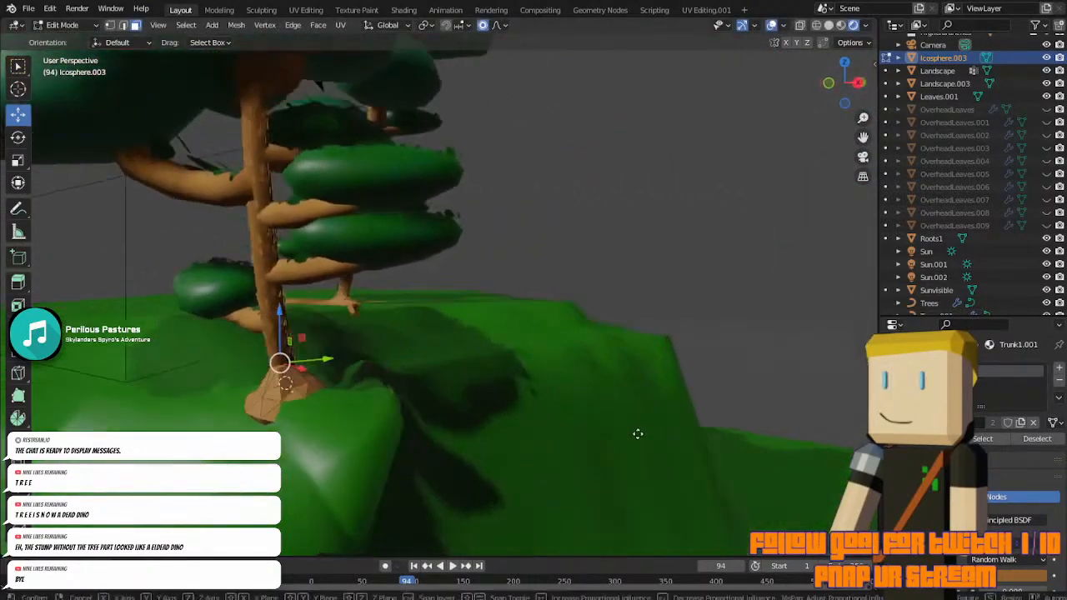
pyautogui.press('g')
pyautogui.click(640, 438)
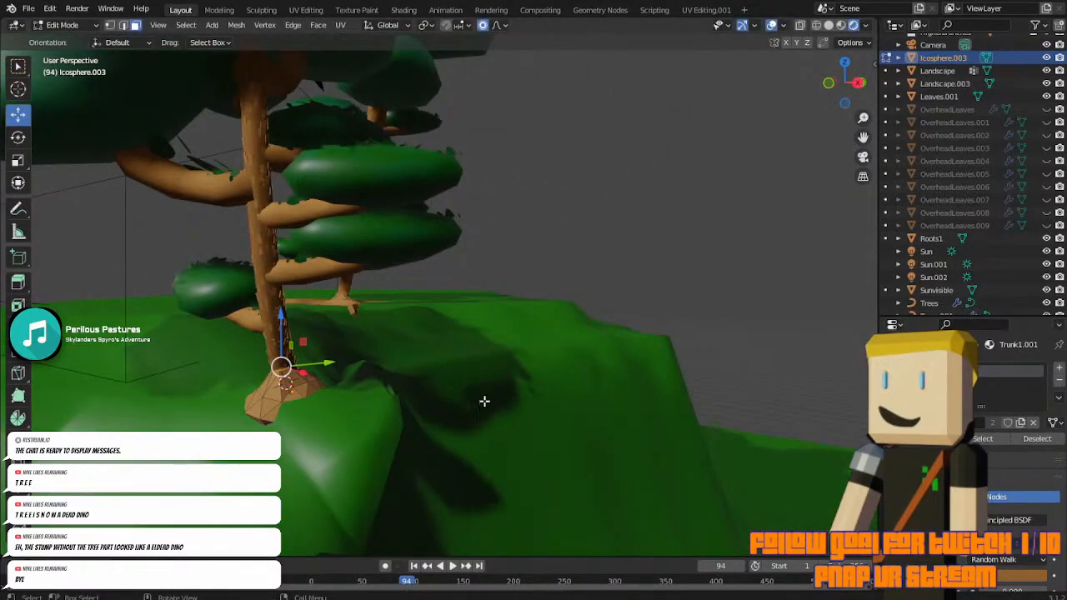
# Undo the recent raising, scaling and repositioning of the root mesh's top faces, checking from camera view.
pyautogui.moveTo(483, 401); pyautogui.dragTo(802, 276, button='middle')
pyautogui.click(863, 158)
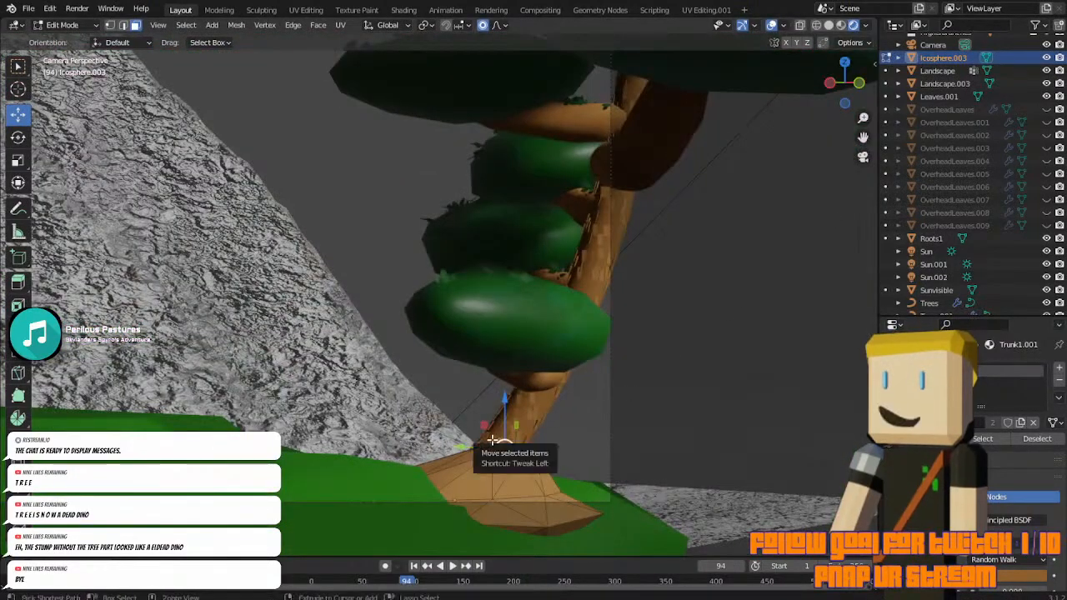
pyautogui.hotkey('ctrl', 'z')
pyautogui.hotkey('ctrl', 'z')
pyautogui.hotkey('ctrl', 'z')
pyautogui.hotkey('ctrl', 'z')
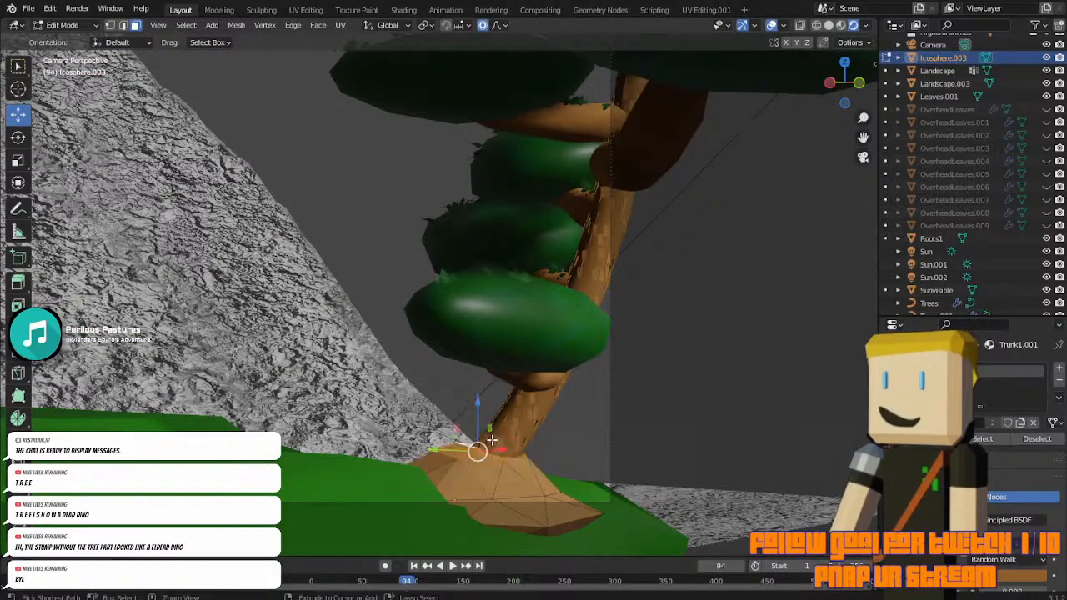
pyautogui.rightClick(492, 392)
pyautogui.click(479, 353)
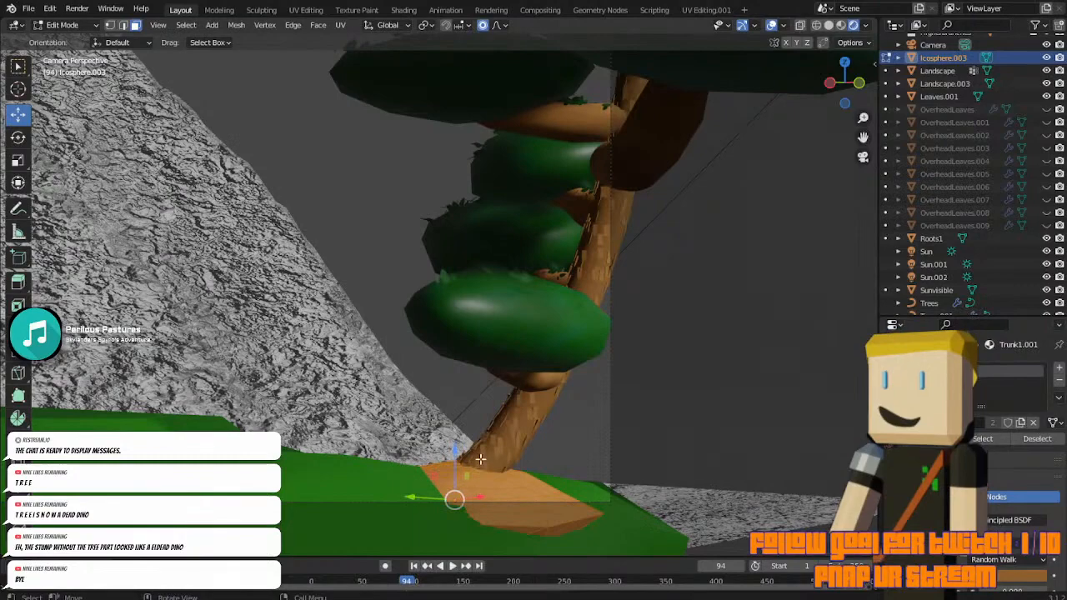
# Hide the Trees object and select a small patch of faces on top of the root mesh from the top view.
pyautogui.moveTo(481, 459); pyautogui.dragTo(433, 431, button='middle')
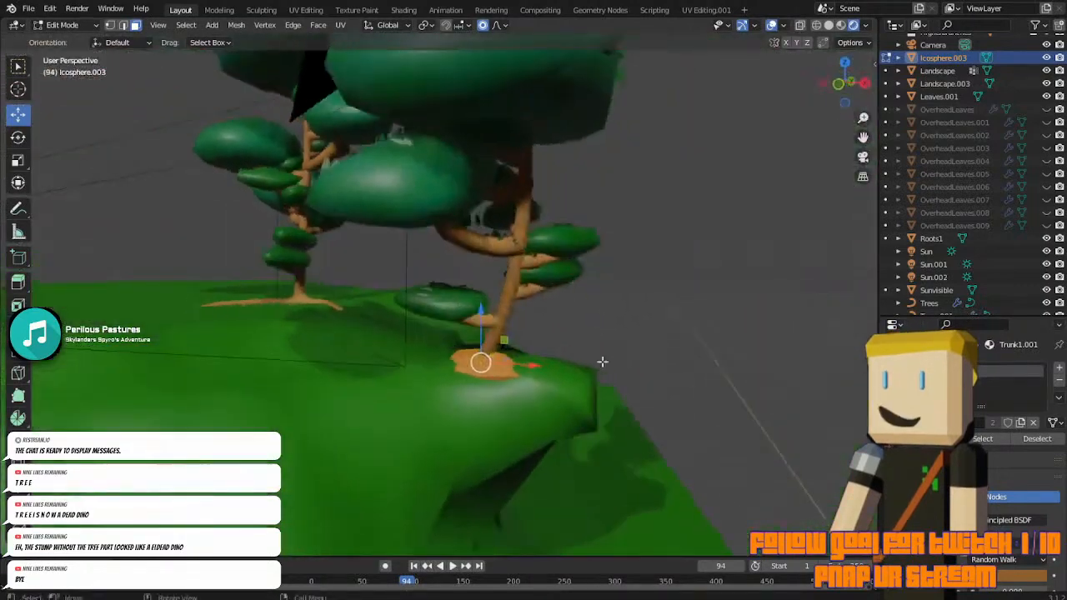
pyautogui.click(1047, 302)
pyautogui.moveTo(634, 396); pyautogui.dragTo(628, 449, button='middle')
pyautogui.click(845, 63)
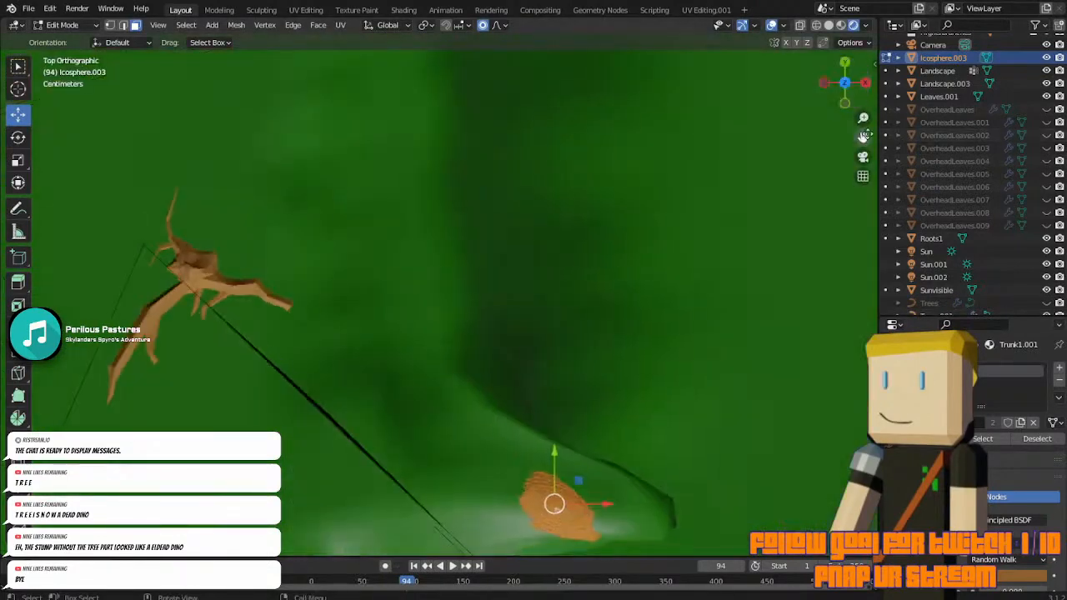
pyautogui.press('KP_Decimal')
pyautogui.scroll(3, 866, 135)
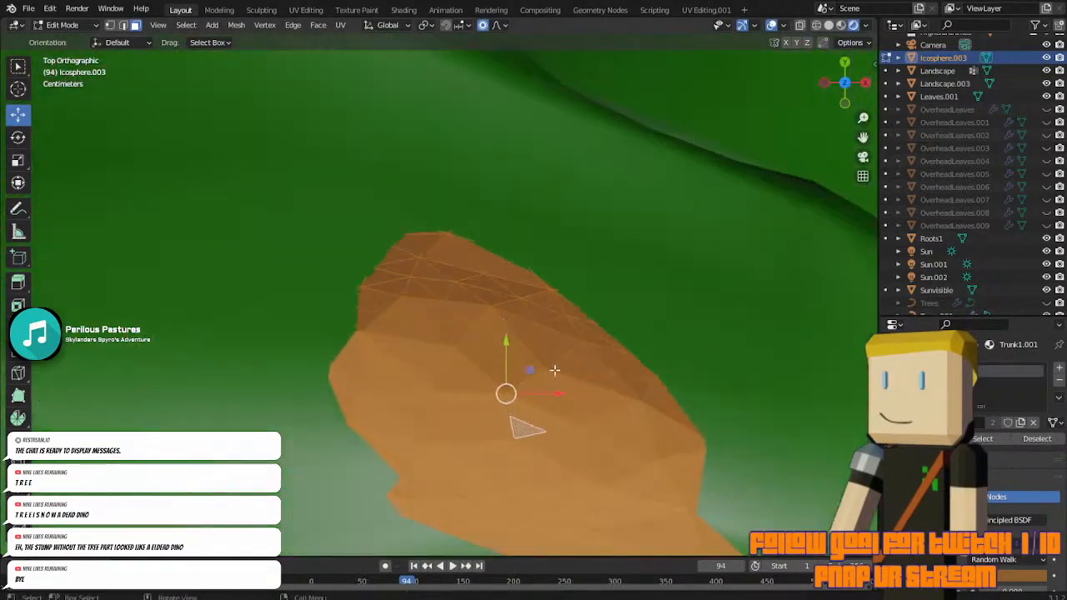
pyautogui.keyDown('shift'); pyautogui.rightClick(517, 431); pyautogui.keyUp('shift')
pyautogui.click(501, 426)
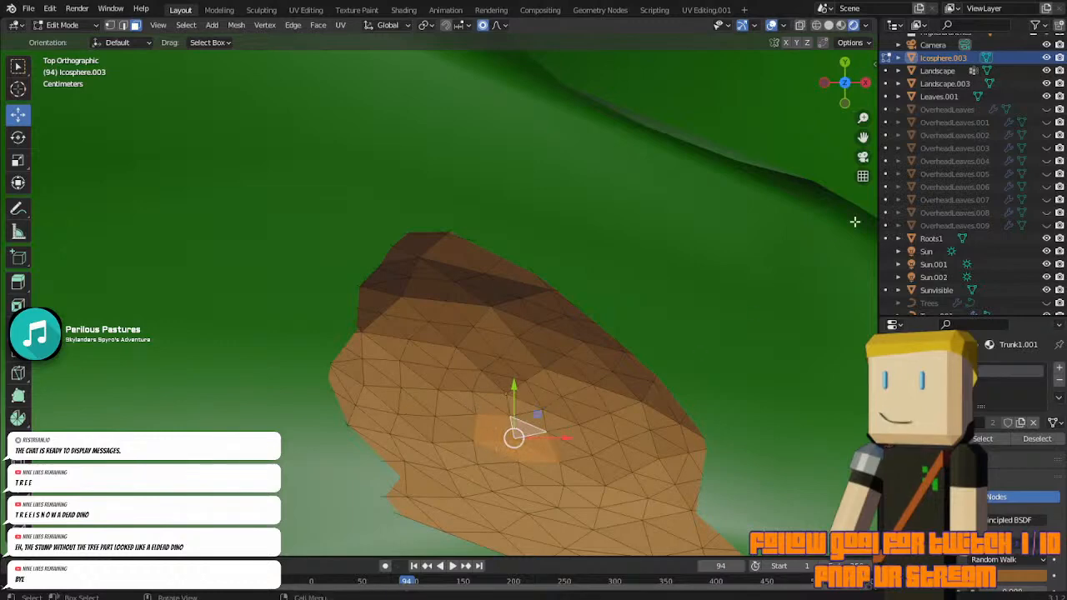
# Extend the selected patch with neighbouring top faces, comparing it with the trunk's position by showing and hiding the Trees object.
pyautogui.moveTo(674, 352); pyautogui.dragTo(744, 307, button='middle')
pyautogui.moveTo(701, 336); pyautogui.dragTo(713, 291, button='middle')
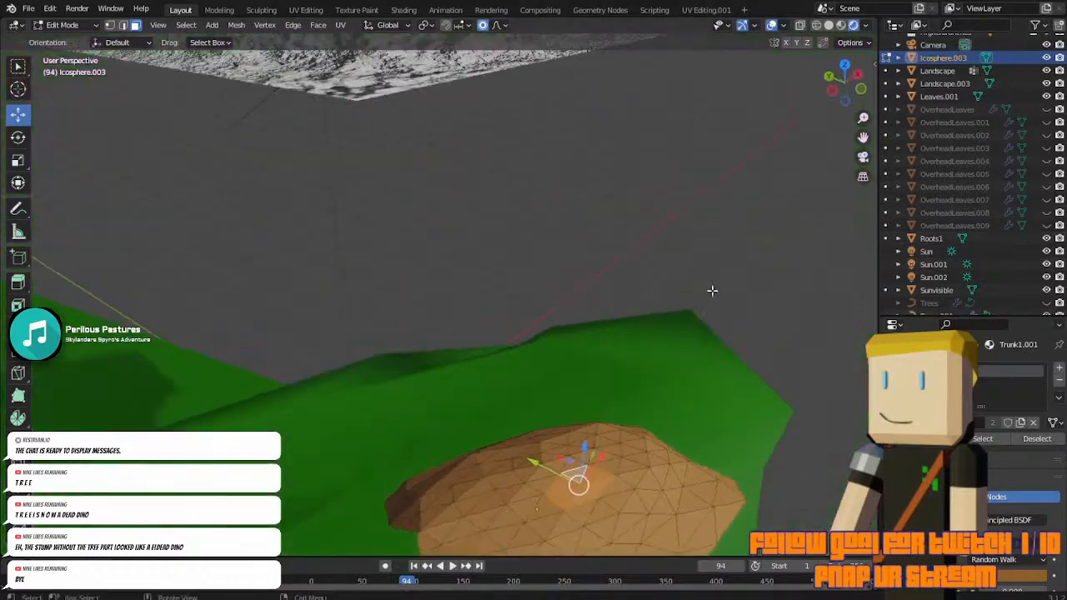
pyautogui.click(1046, 304)
pyautogui.moveTo(864, 139); pyautogui.dragTo(664, 305)
pyautogui.moveTo(587, 348); pyautogui.dragTo(546, 291, button='middle')
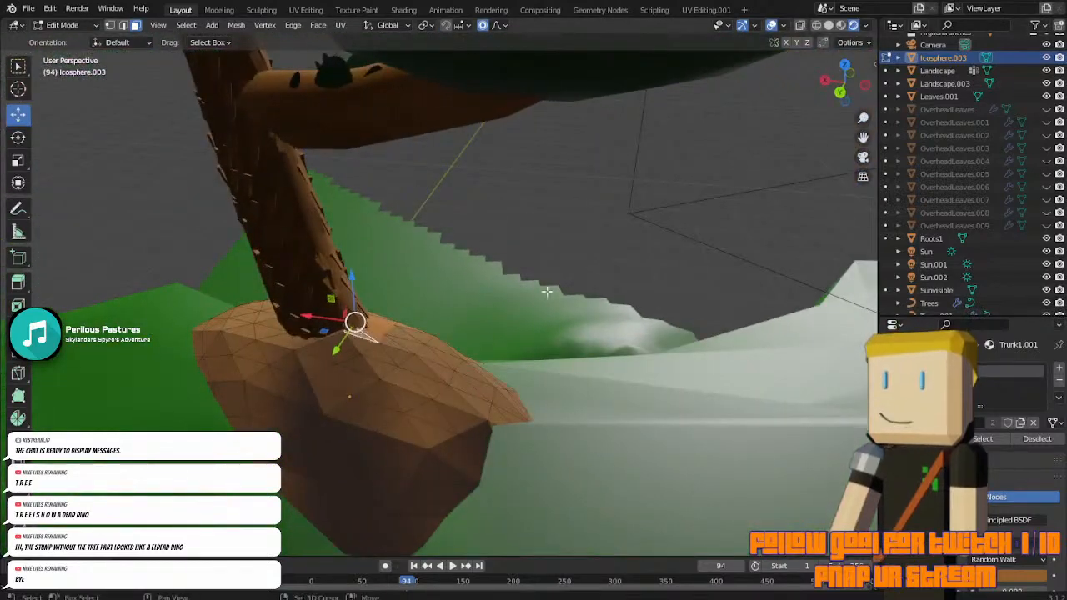
pyautogui.click(1046, 304)
pyautogui.moveTo(551, 351); pyautogui.dragTo(573, 364, button='middle')
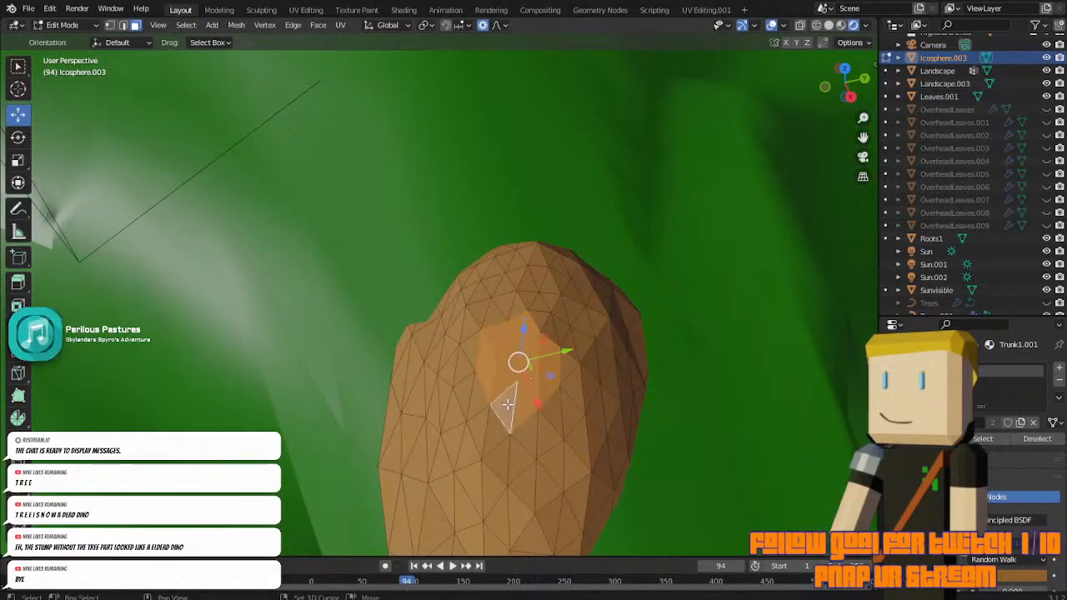
pyautogui.keyDown('shift'); pyautogui.click(542, 327); pyautogui.keyUp('shift')
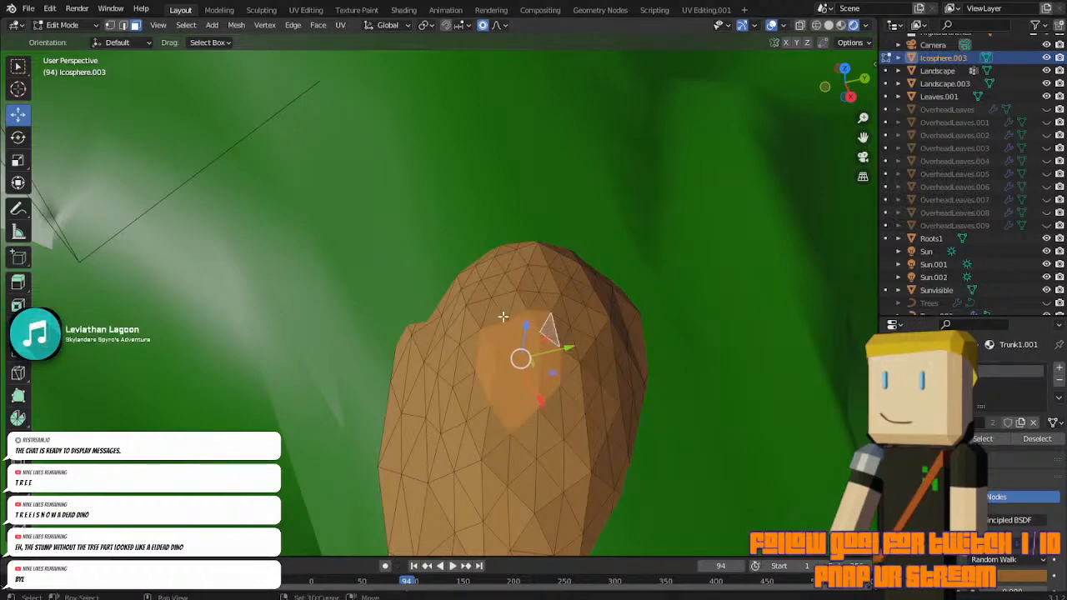
pyautogui.keyDown('shift'); pyautogui.click(538, 305); pyautogui.keyUp('shift')
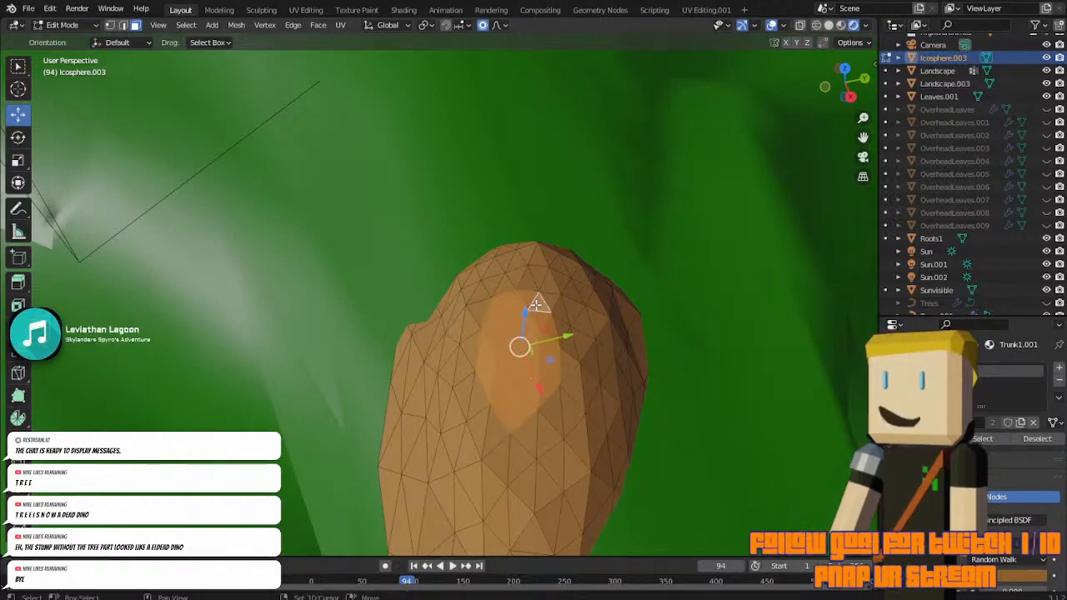
# Show the trees to adjust the face selection beside the trunk base, and check its outline with the trees hidden.
pyautogui.moveTo(528, 426); pyautogui.dragTo(717, 401, button='middle')
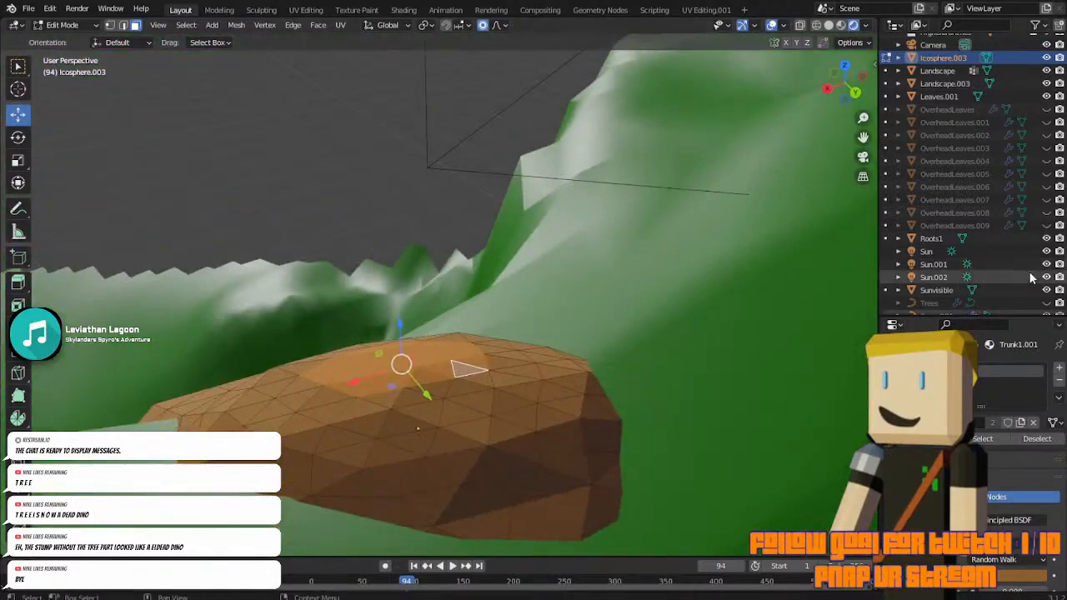
pyautogui.click(1045, 304)
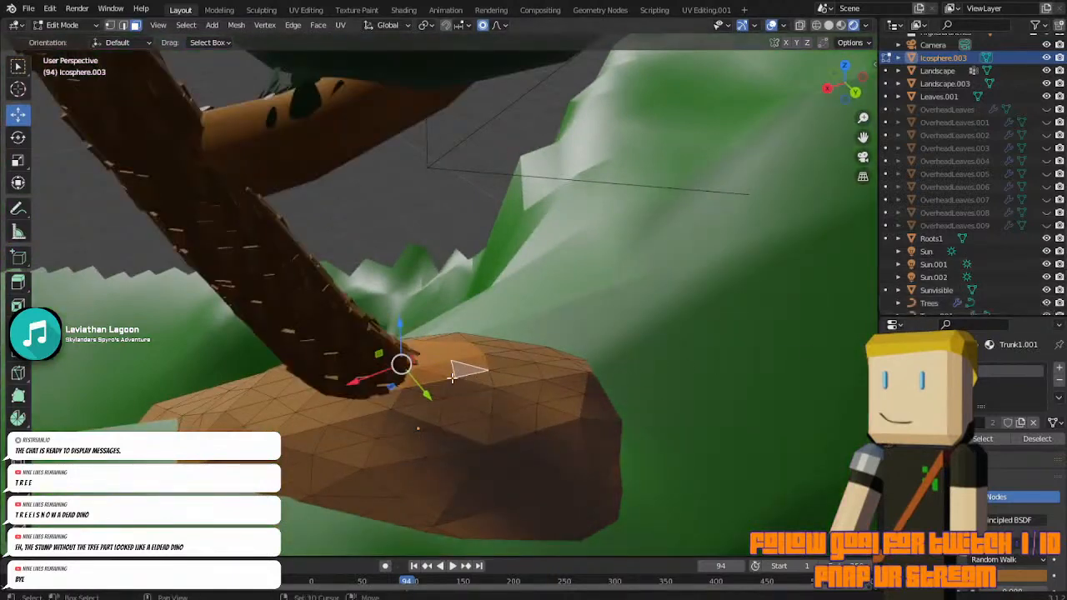
pyautogui.moveTo(457, 368); pyautogui.dragTo(464, 362, button='middle')
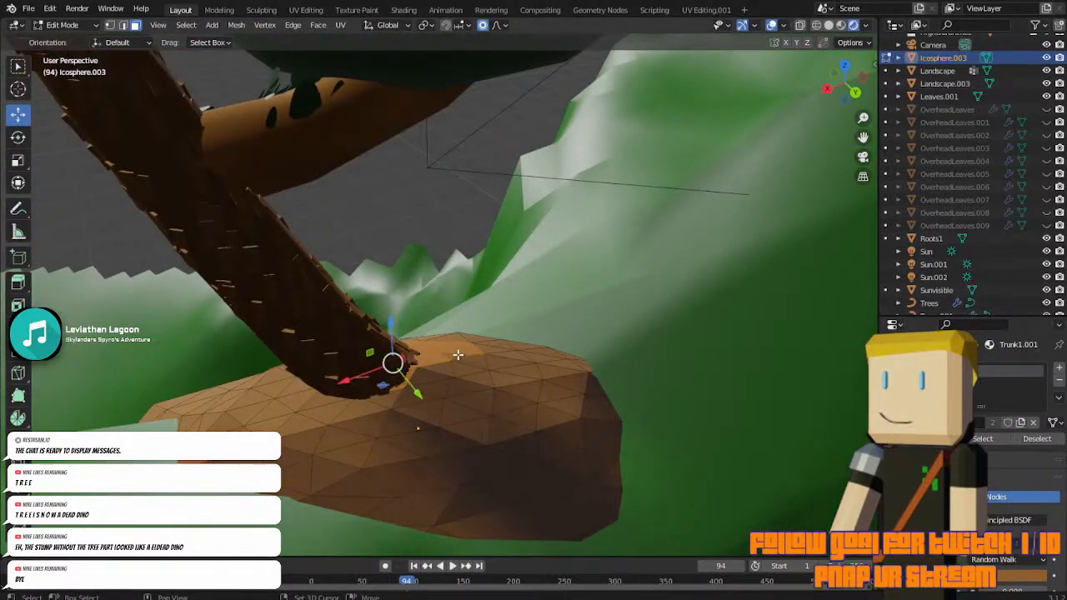
pyautogui.keyDown('shift'); pyautogui.click(456, 354); pyautogui.keyUp('shift')
pyautogui.keyDown('shift'); pyautogui.click(444, 348); pyautogui.keyUp('shift')
pyautogui.keyDown('shift'); pyautogui.click(435, 345); pyautogui.keyUp('shift')
pyautogui.keyDown('shift'); pyautogui.click(438, 344); pyautogui.keyUp('shift')
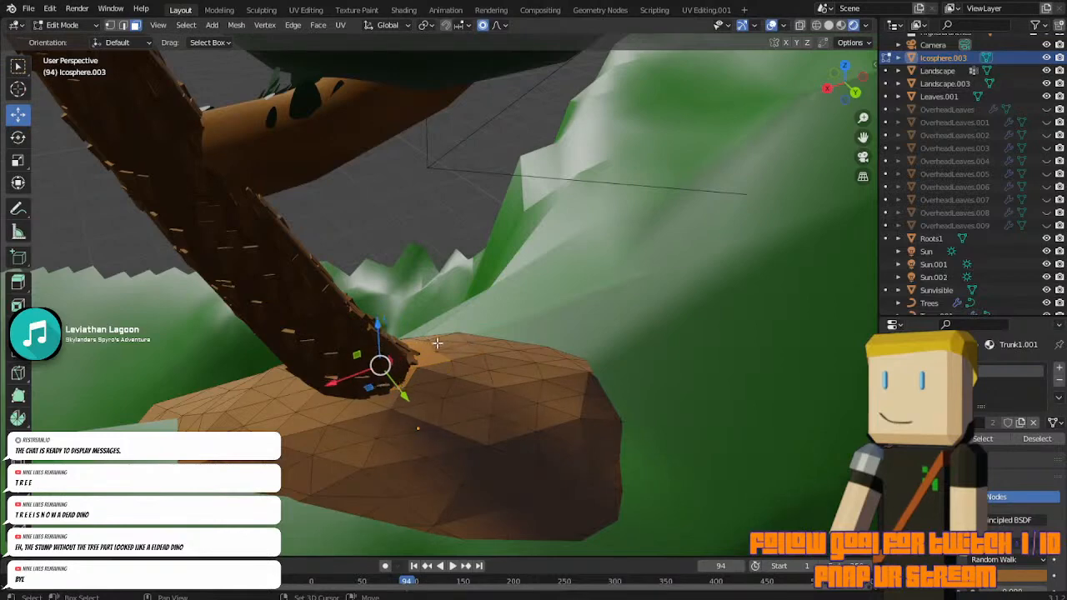
pyautogui.click(1047, 304)
pyautogui.moveTo(718, 335); pyautogui.dragTo(731, 364, button='middle')
pyautogui.scroll(2, 572, 344)
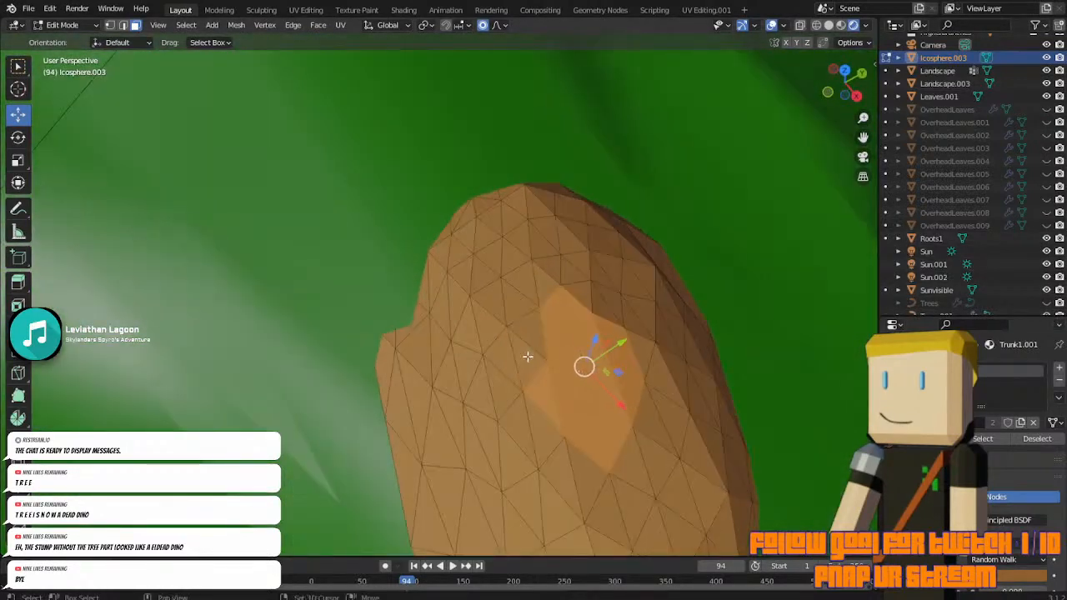
pyautogui.click(1046, 303)
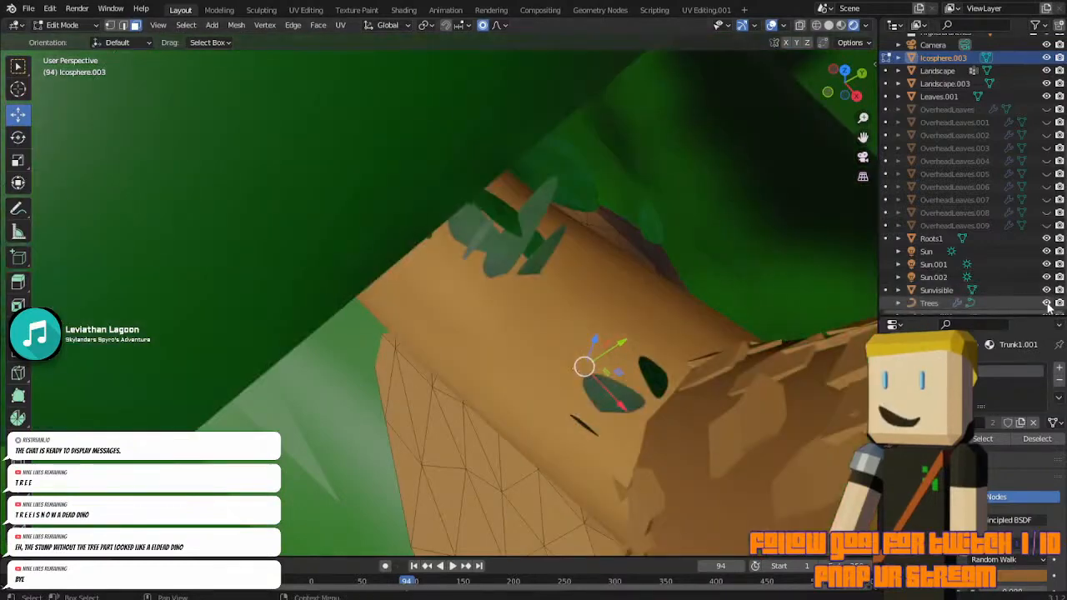
# Add the faces bordering the trunk base to the selection from several sides until the patch surrounds the trunk.
pyautogui.moveTo(734, 321); pyautogui.dragTo(523, 308, button='middle')
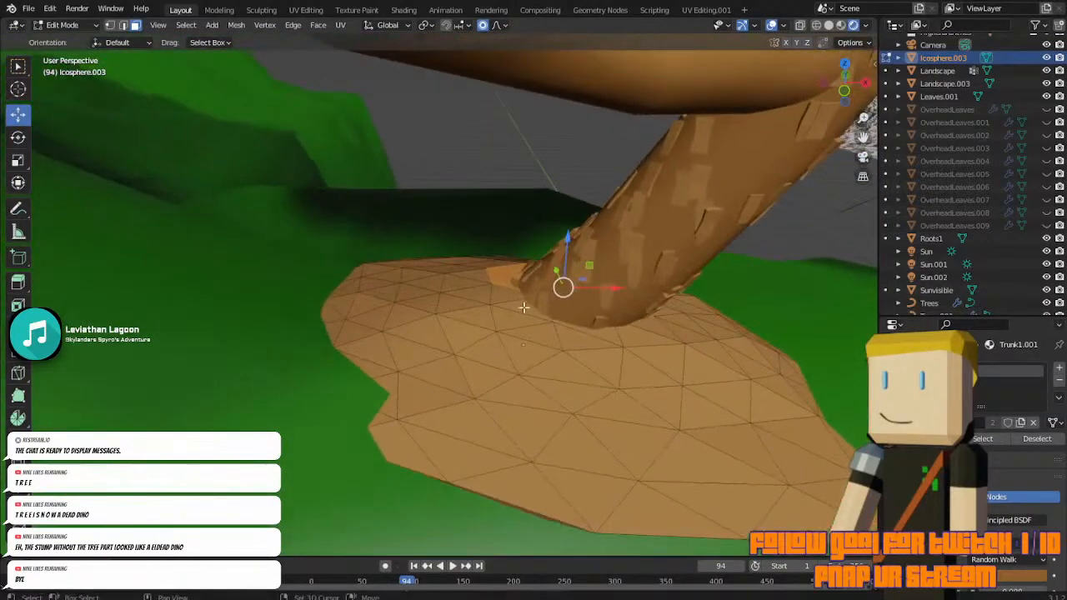
pyautogui.moveTo(592, 331); pyautogui.dragTo(482, 317, button='middle')
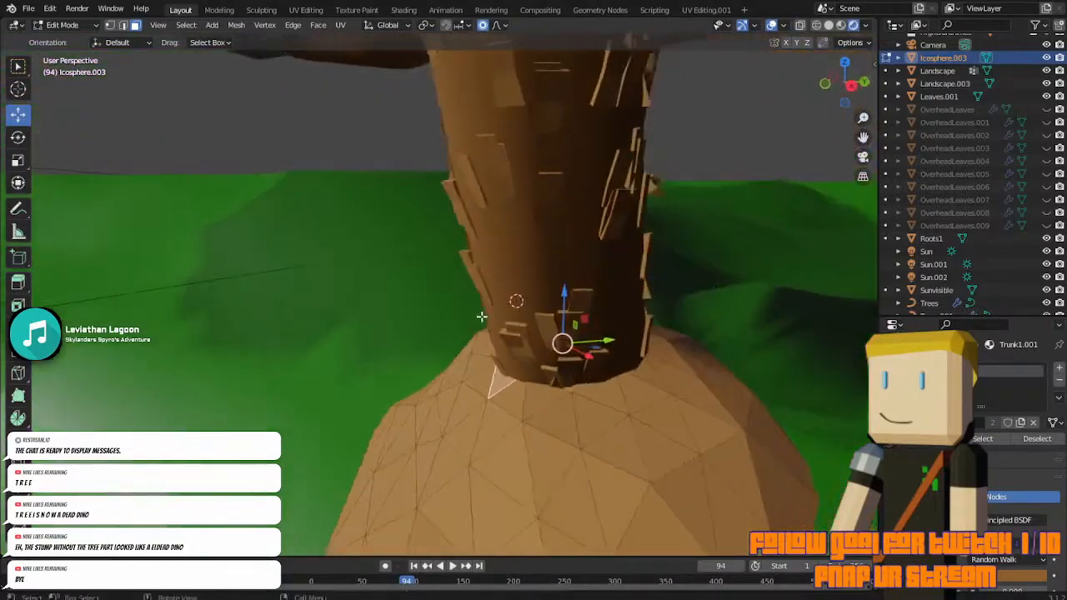
pyautogui.click(631, 384)
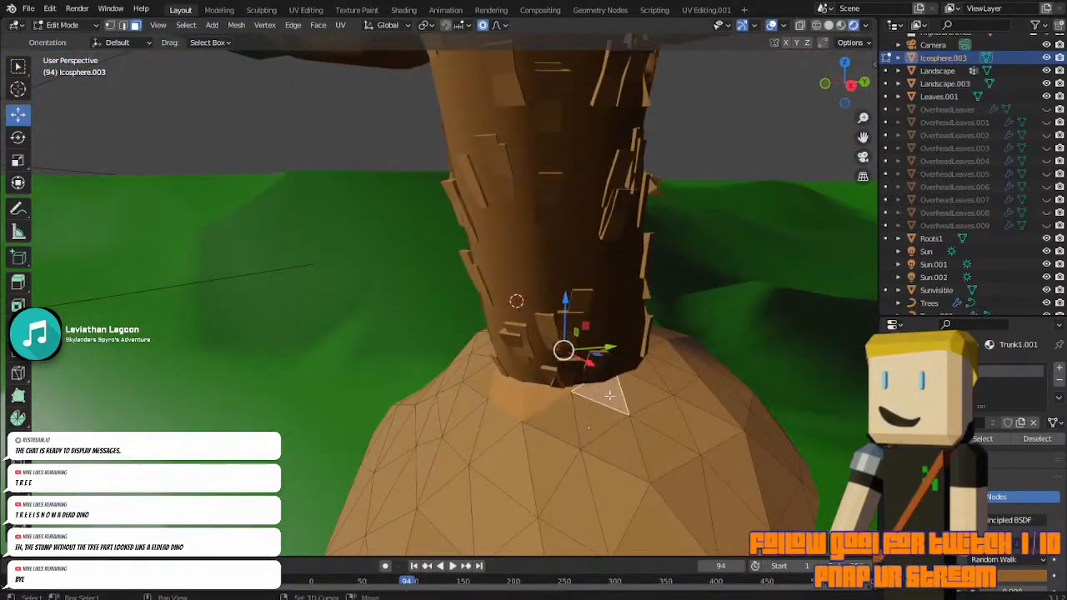
pyautogui.moveTo(609, 395); pyautogui.dragTo(467, 409, button='middle')
pyautogui.click(561, 382)
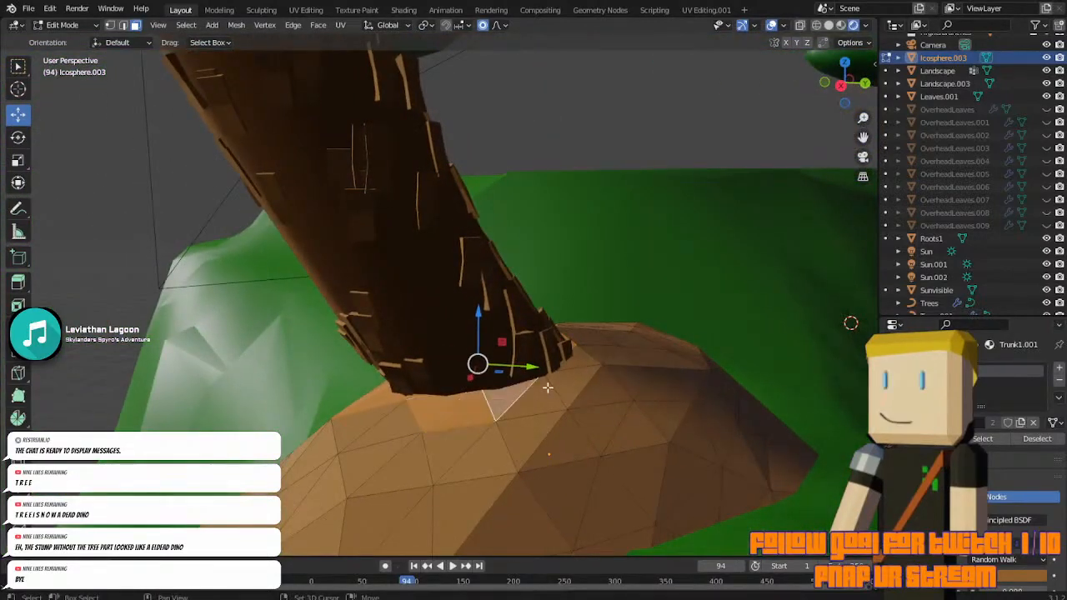
pyautogui.click(573, 368)
pyautogui.click(380, 425)
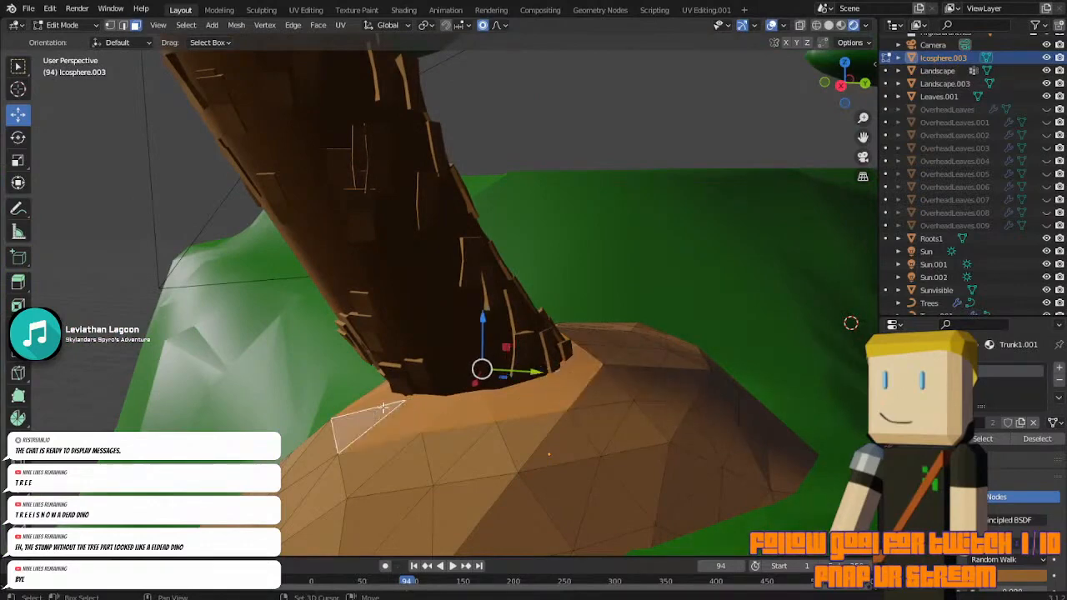
# Raise the selected faces and shrink them around the trunk with proportional editing at size 0.0243 m, and preview the result in Object Mode.
pyautogui.moveTo(380, 425); pyautogui.dragTo(482, 388, button='middle')
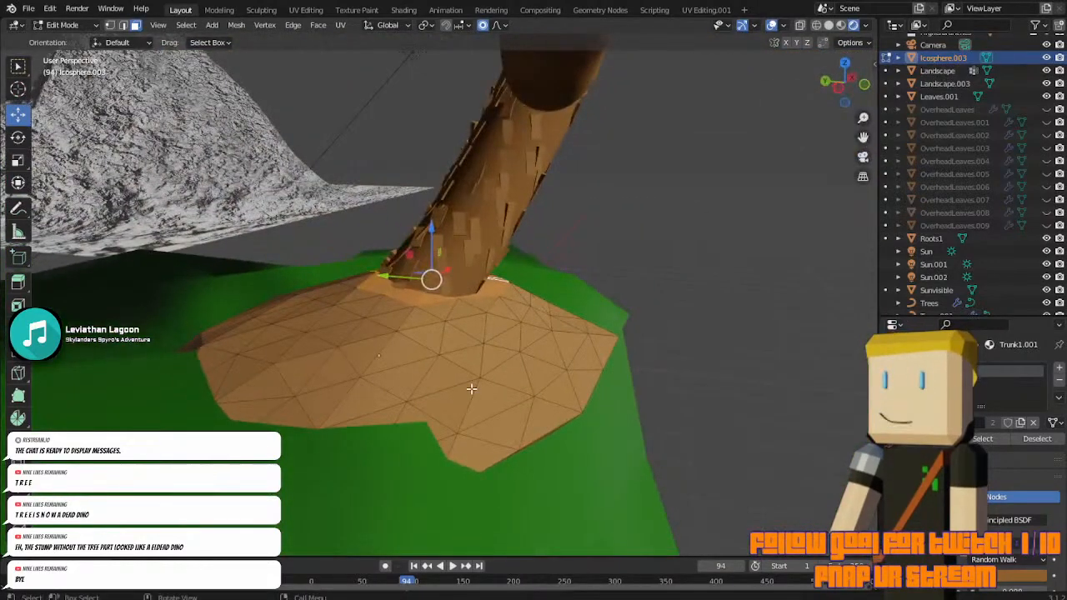
pyautogui.press('s')
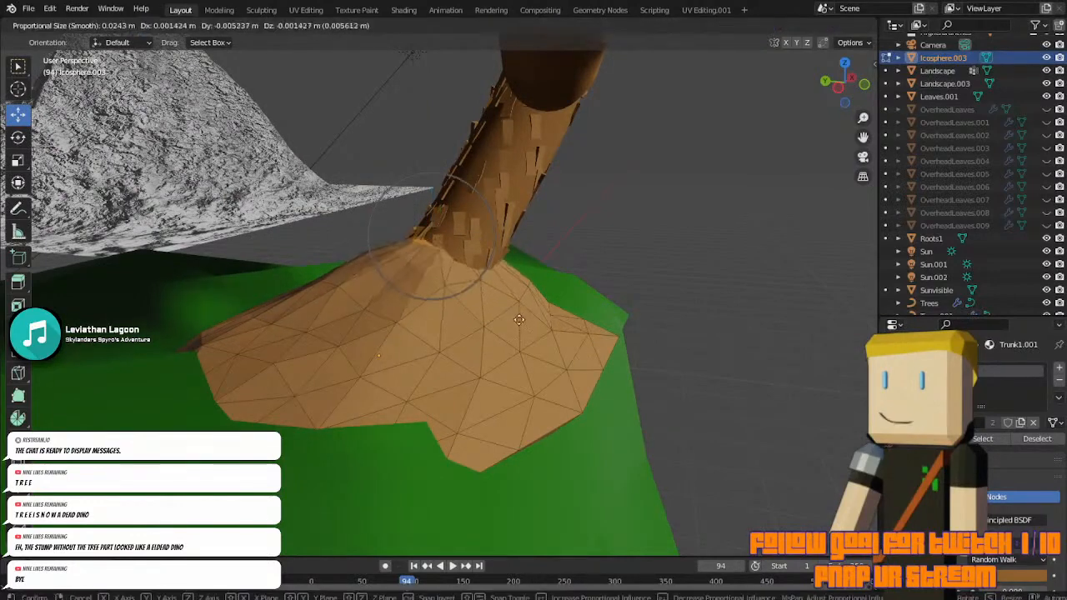
pyautogui.click(697, 341)
pyautogui.click(863, 158)
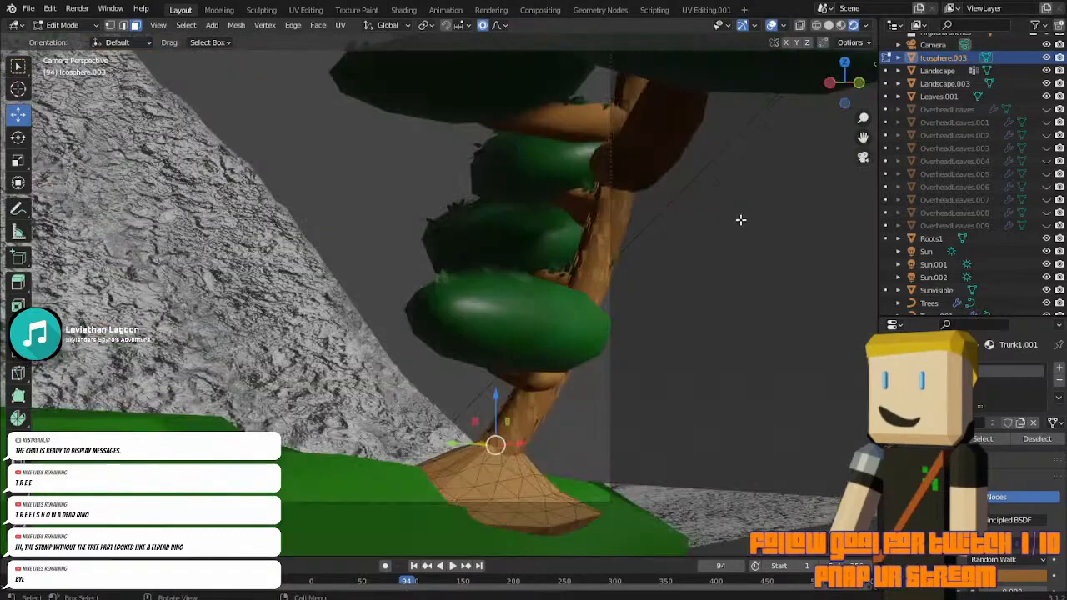
pyautogui.press('Tab')
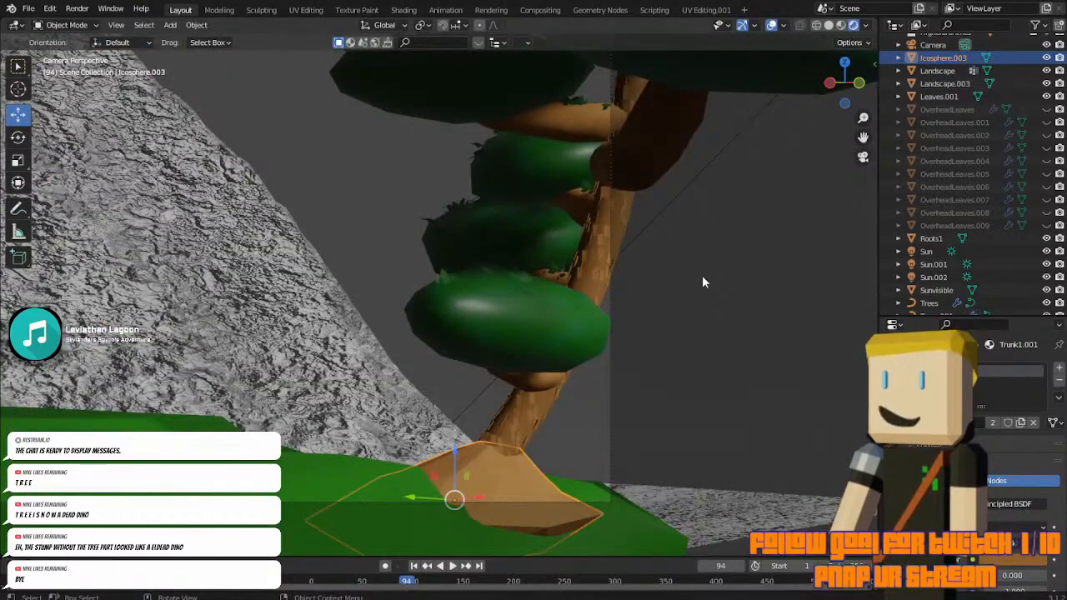
pyautogui.press('Tab')
# Select a strip of faces running from the root mesh's outer edge up to the trunk, and turn off proportional editing.
pyautogui.scroll(1, 514, 481)
pyautogui.moveTo(502, 470); pyautogui.dragTo(608, 448, button='middle')
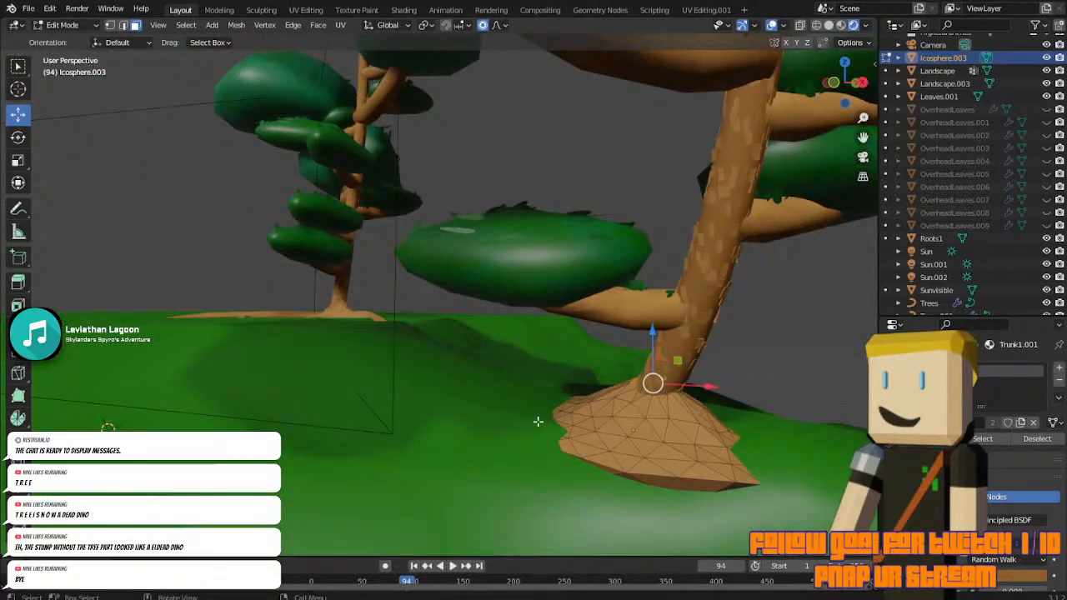
pyautogui.click(566, 448)
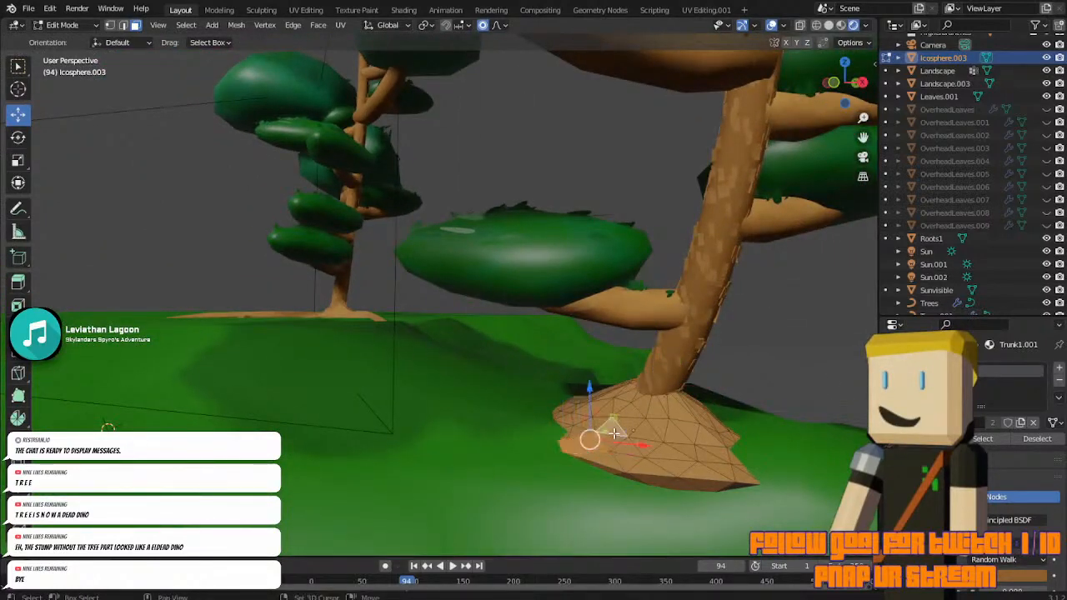
pyautogui.press('s')
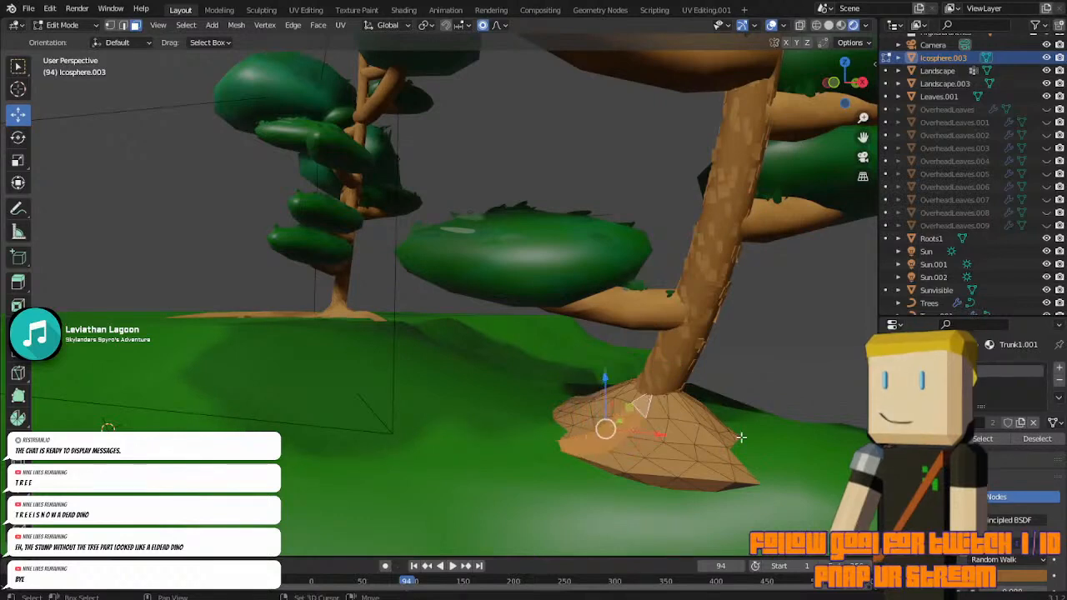
pyautogui.click(724, 451)
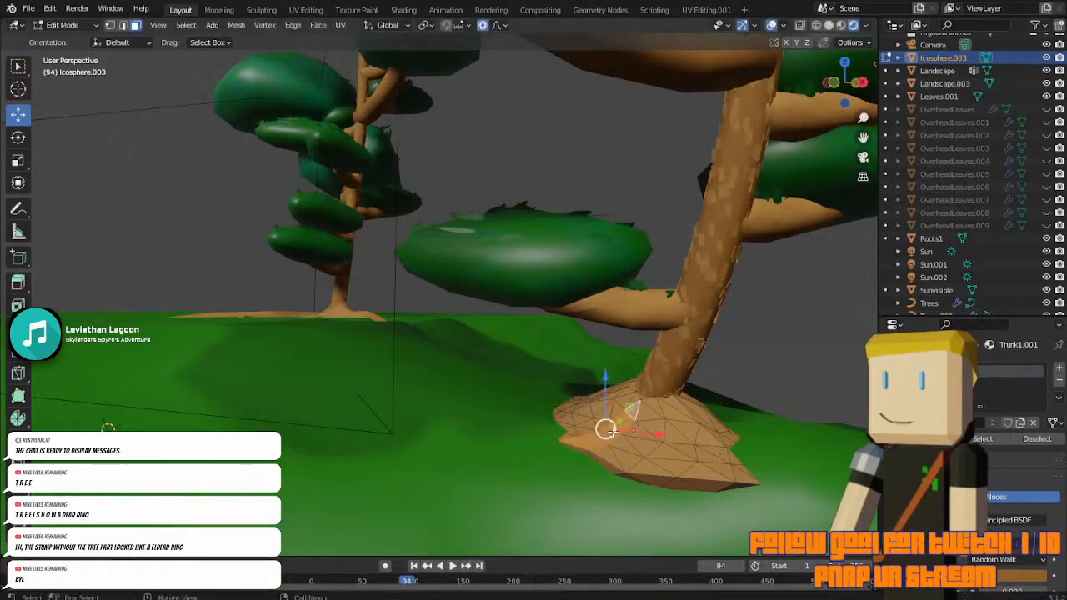
pyautogui.moveTo(619, 424)
pyautogui.mouseDown()
pyautogui.moveTo(637, 417)
pyautogui.moveTo(627, 423)
pyautogui.moveTo(630, 411)
pyautogui.moveTo(624, 427)
pyautogui.mouseUp()
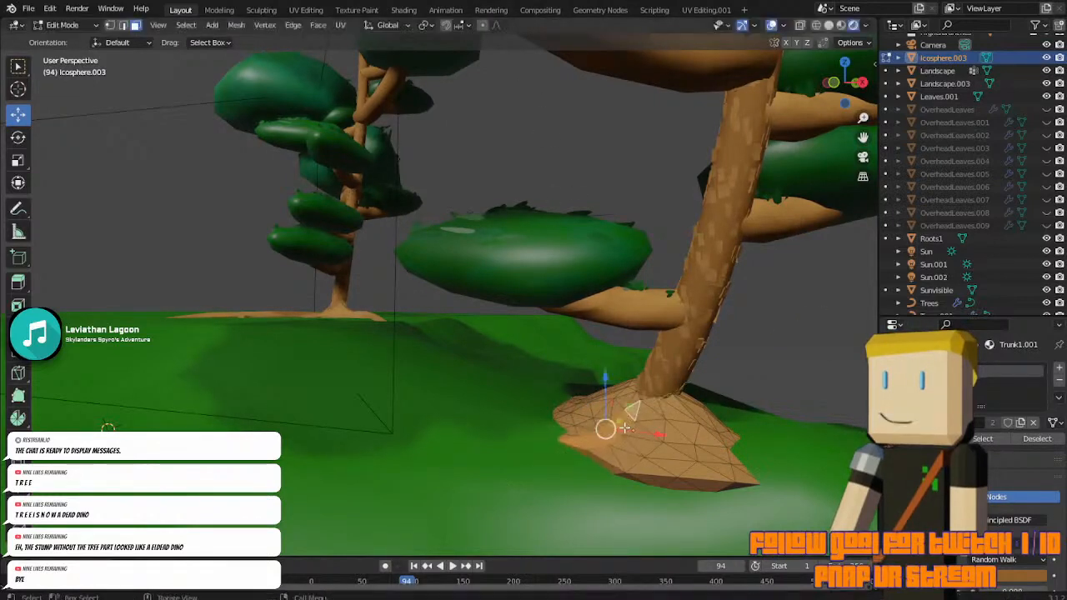
# Shift the selected face strip slightly along X and Y in camera view, and preview the root mesh in Object Mode.
pyautogui.click(863, 156)
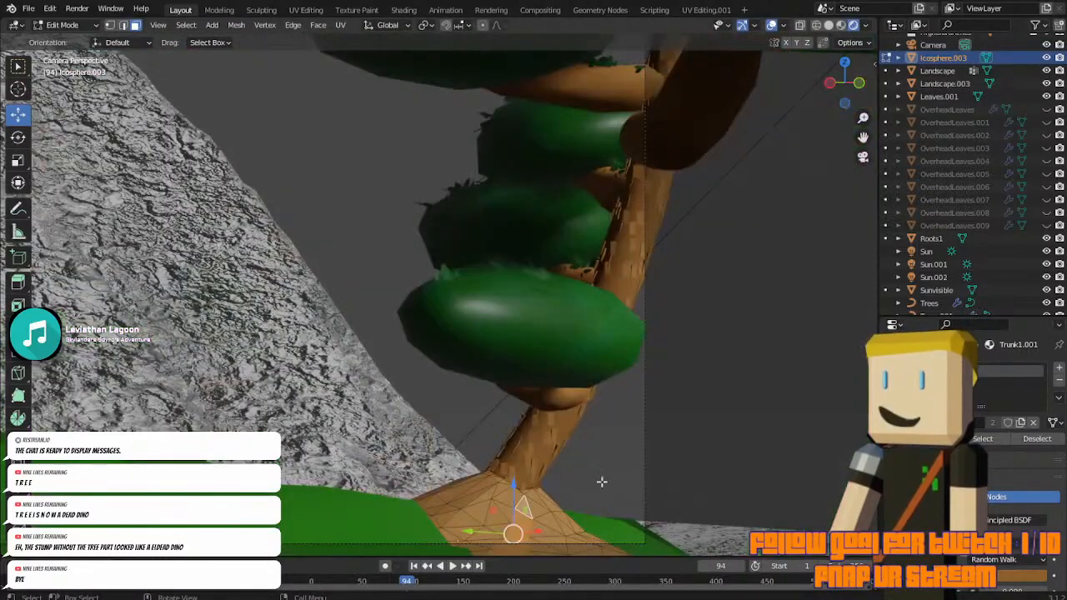
pyautogui.press('g')
pyautogui.press('y')
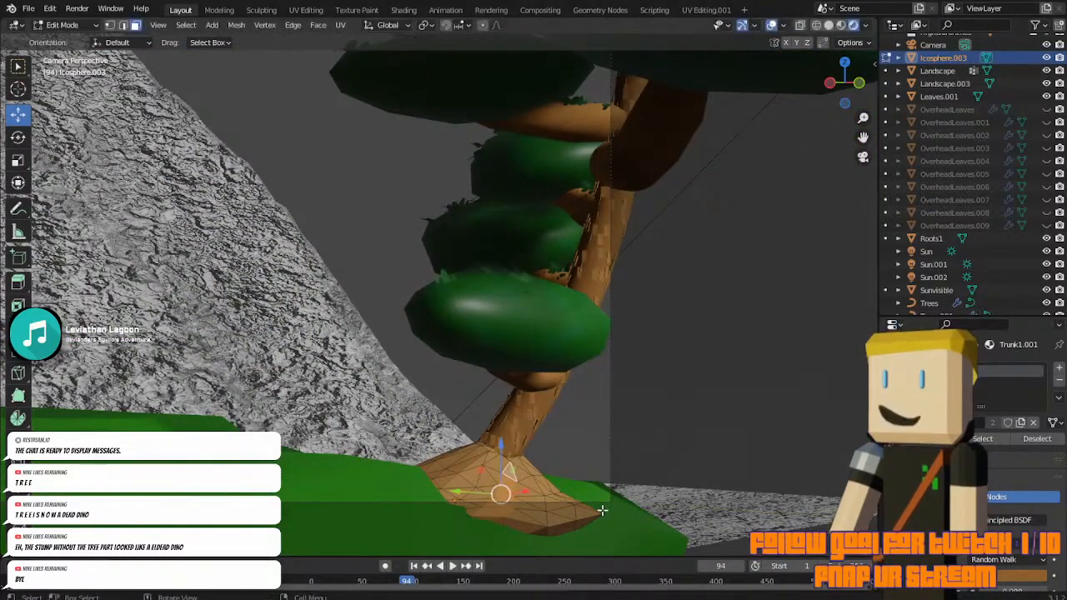
pyautogui.press('x')
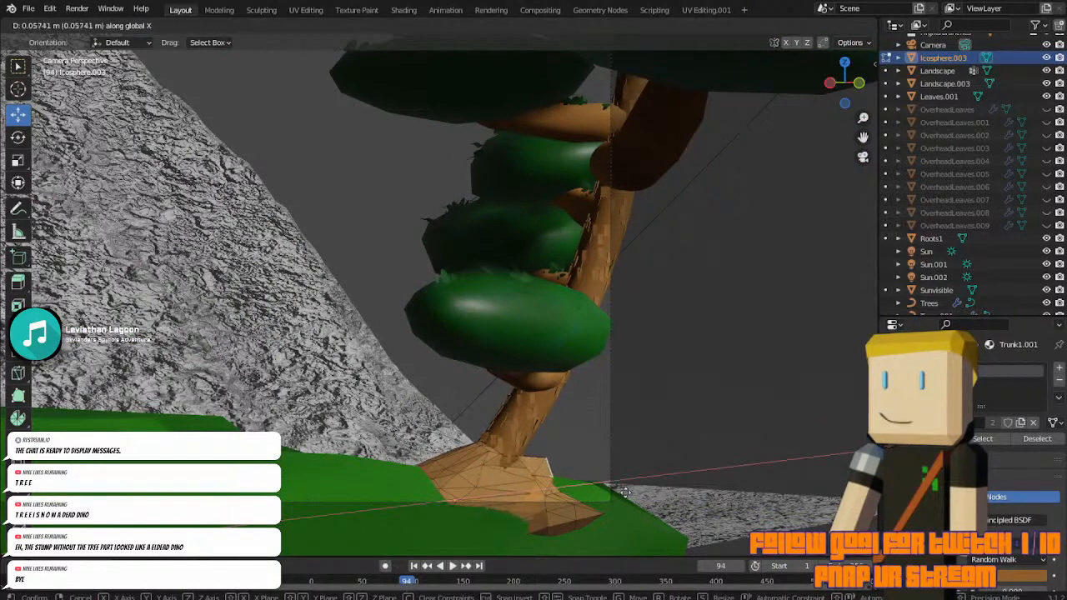
pyautogui.click(606, 499)
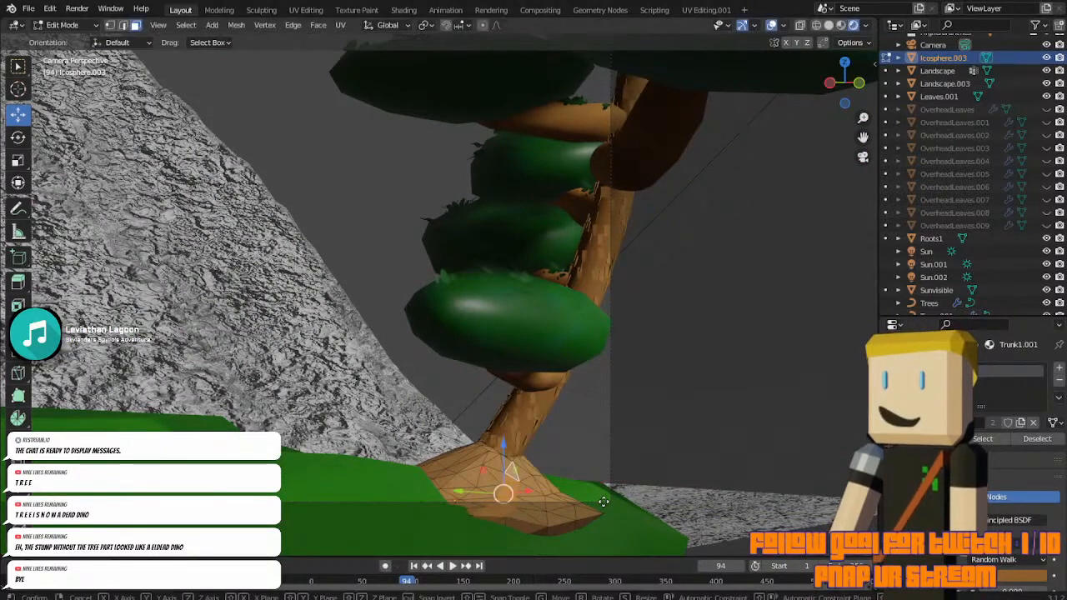
pyautogui.press('g')
pyautogui.press('y')
pyautogui.click(599, 506)
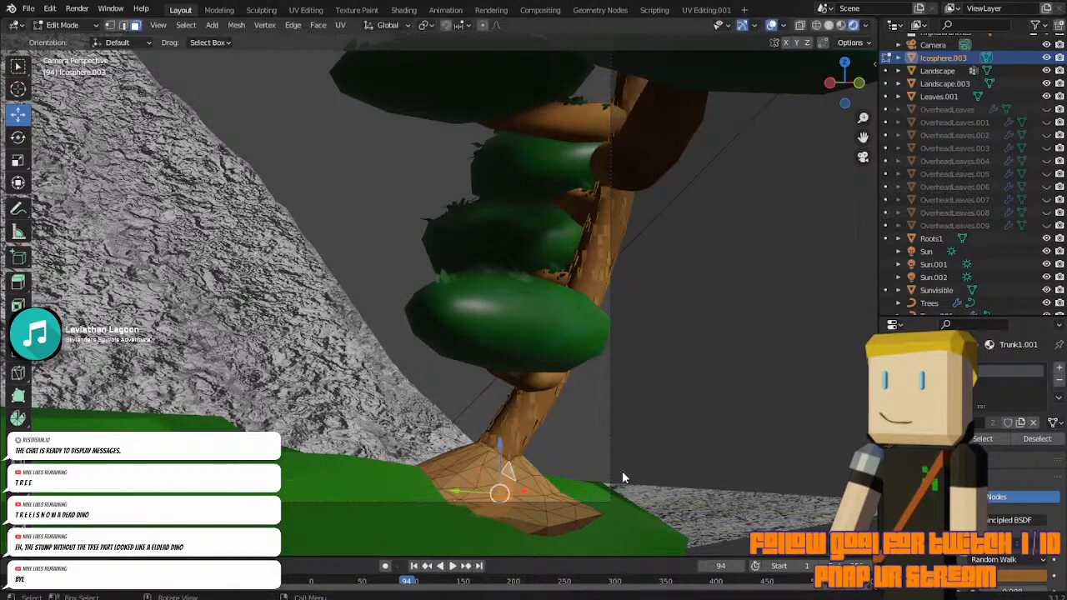
pyautogui.press('Tab')
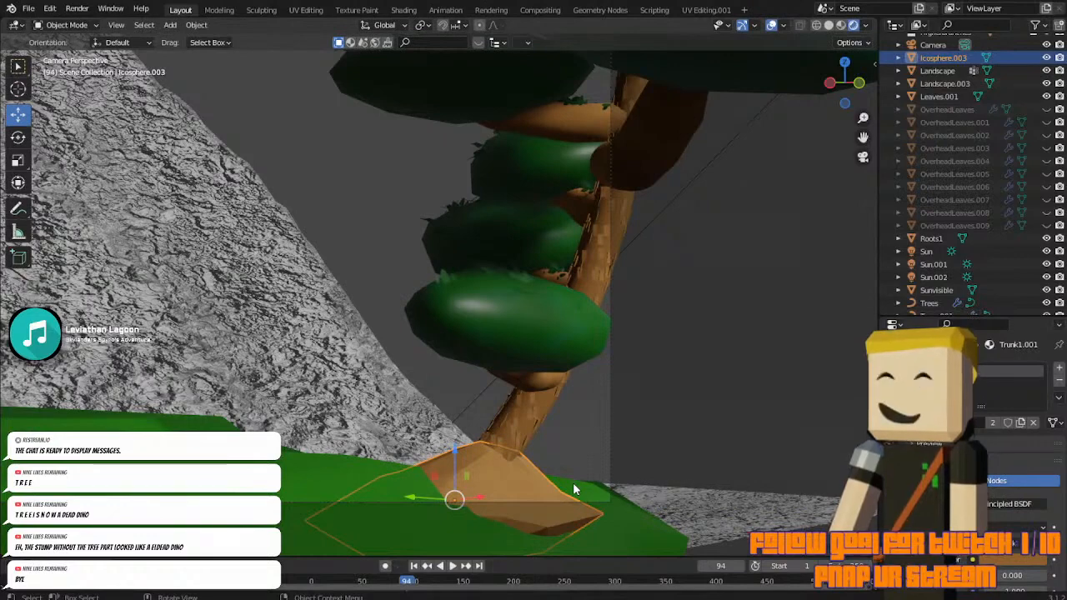
# Select a face on the root mesh's lower edge where it meets the grass and shift it along the Y axis.
pyautogui.press('Tab')
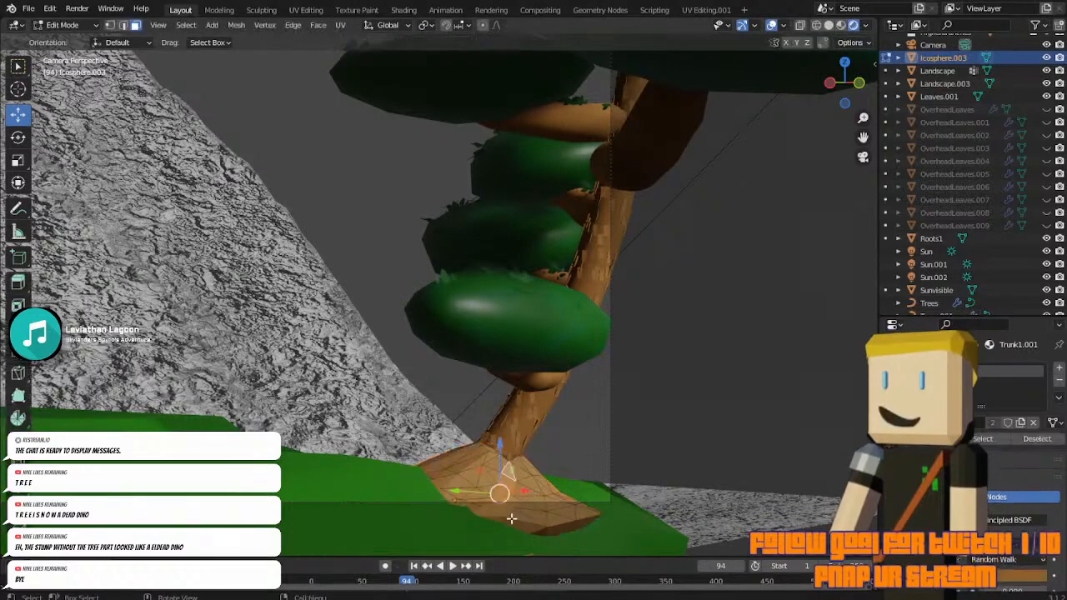
pyautogui.click(504, 524)
pyautogui.click(498, 518)
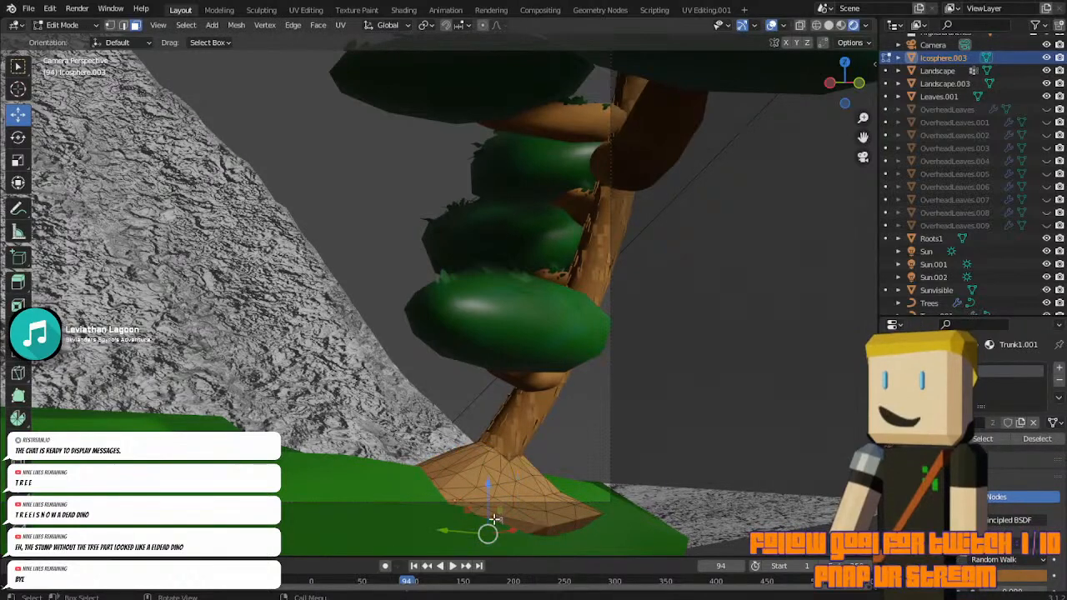
pyautogui.click(493, 519)
pyautogui.click(501, 520)
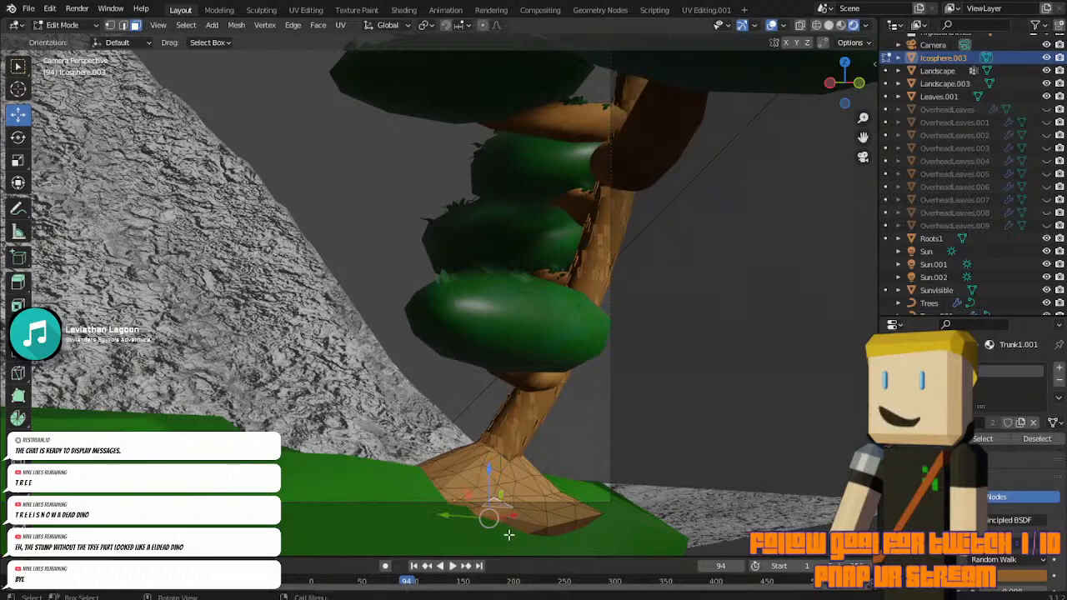
pyautogui.press('g')
pyautogui.press('y')
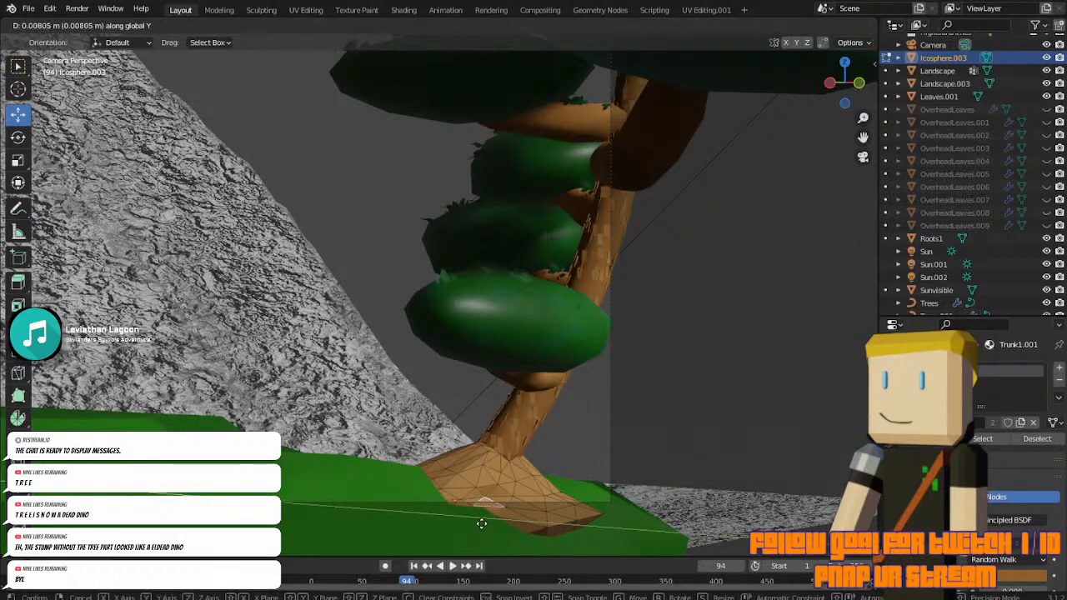
pyautogui.click(486, 523)
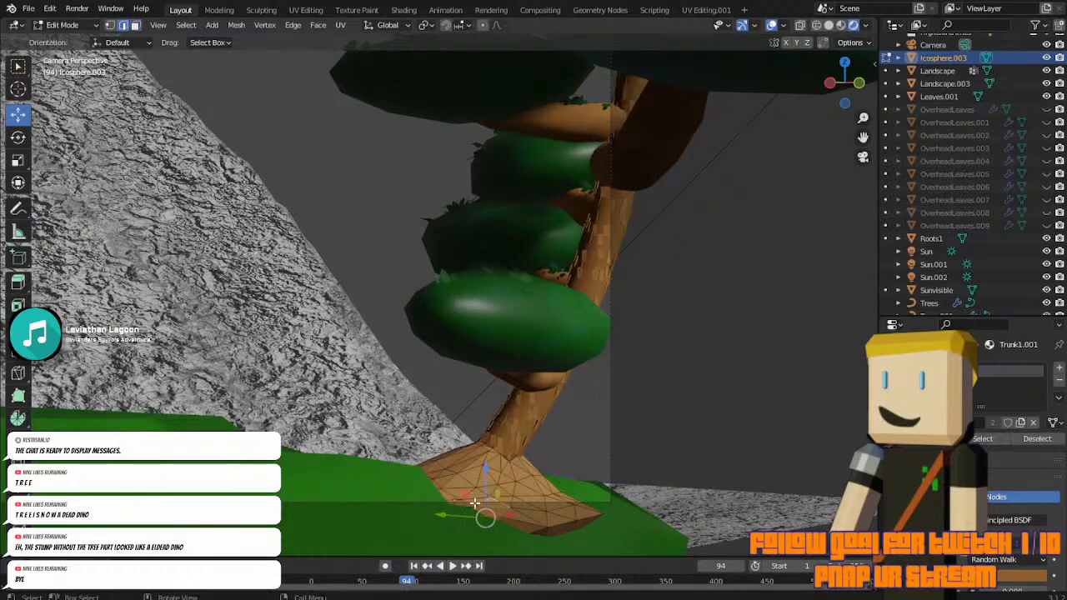
# Select the edges above that face in edge mode and move them about 0.008 m along Y and about -0.0009 m along X.
pyautogui.click(492, 518)
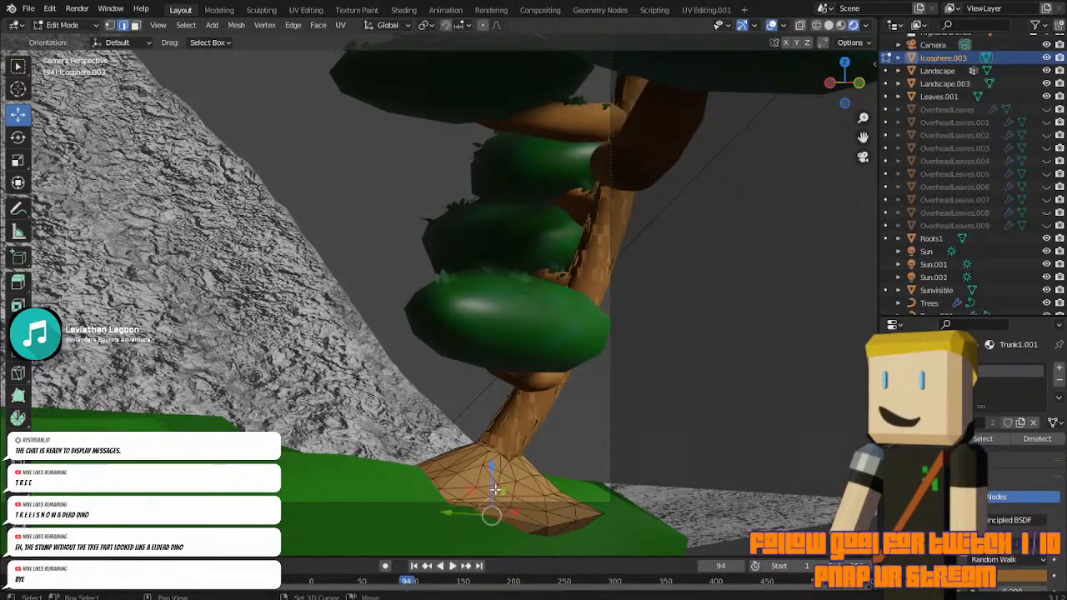
pyautogui.keyDown('shift'); pyautogui.click(495, 491); pyautogui.keyUp('shift')
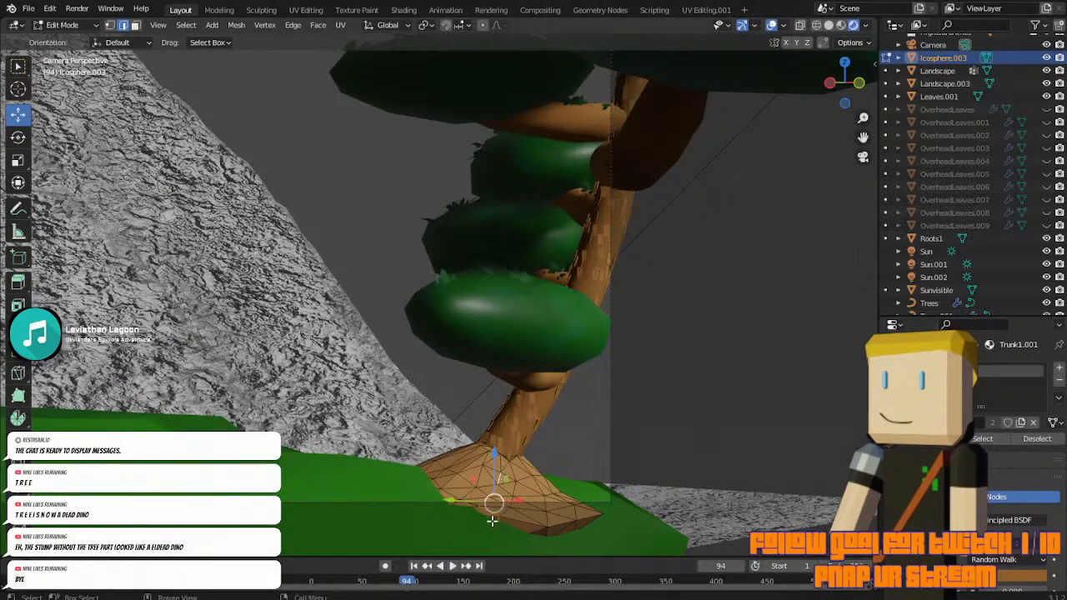
pyautogui.press('g')
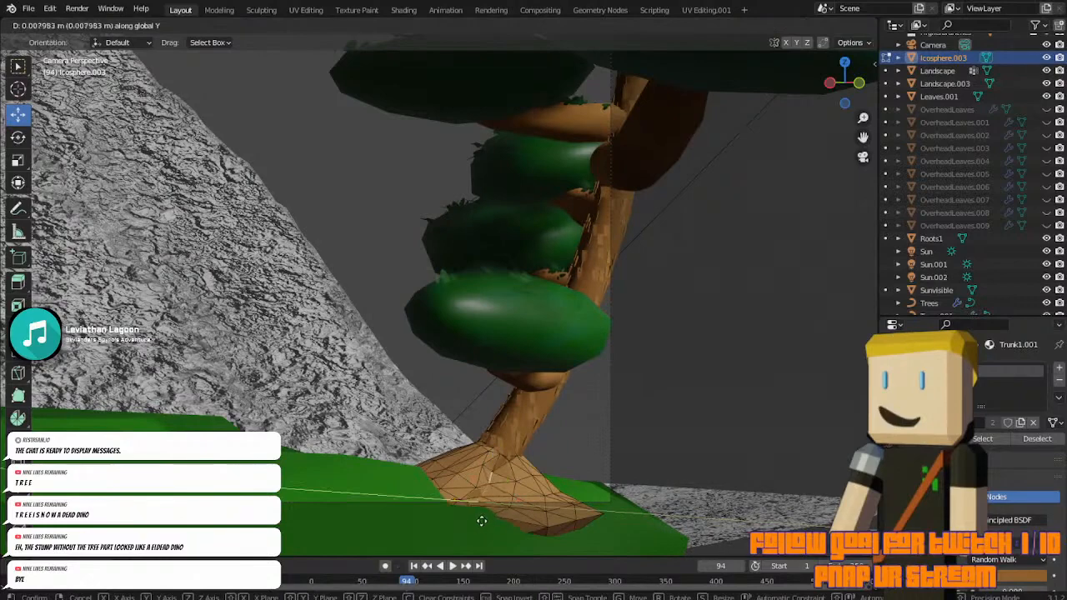
pyautogui.press('y')
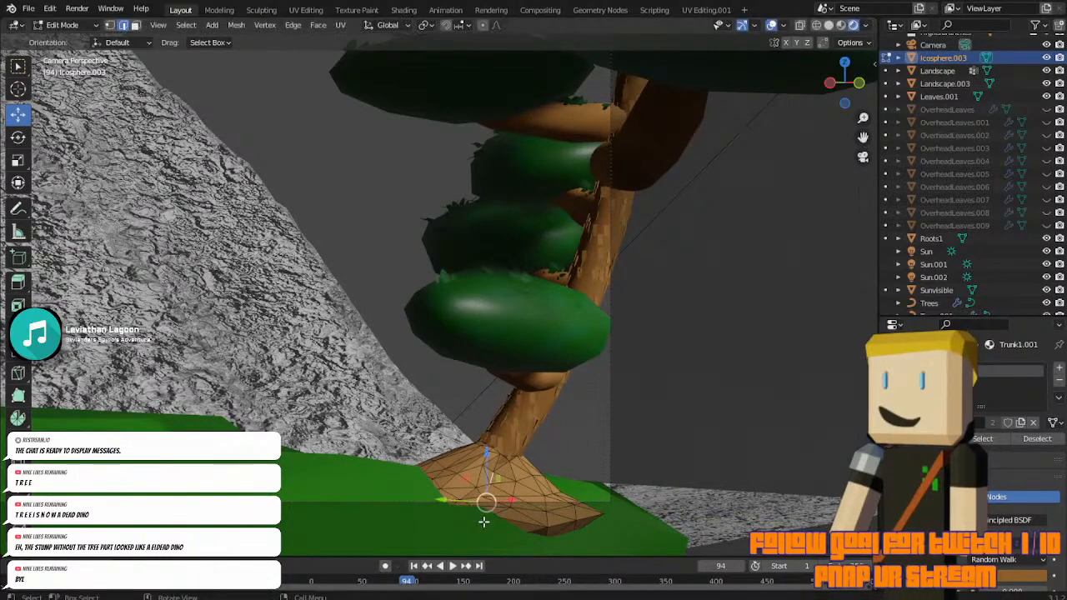
pyautogui.press('x')
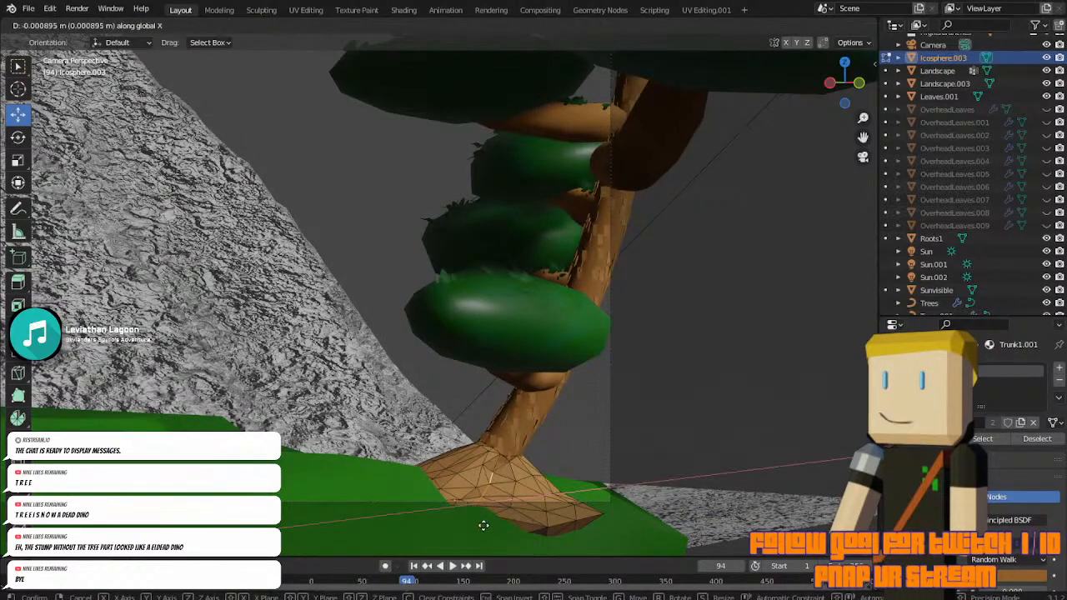
pyautogui.click(483, 525)
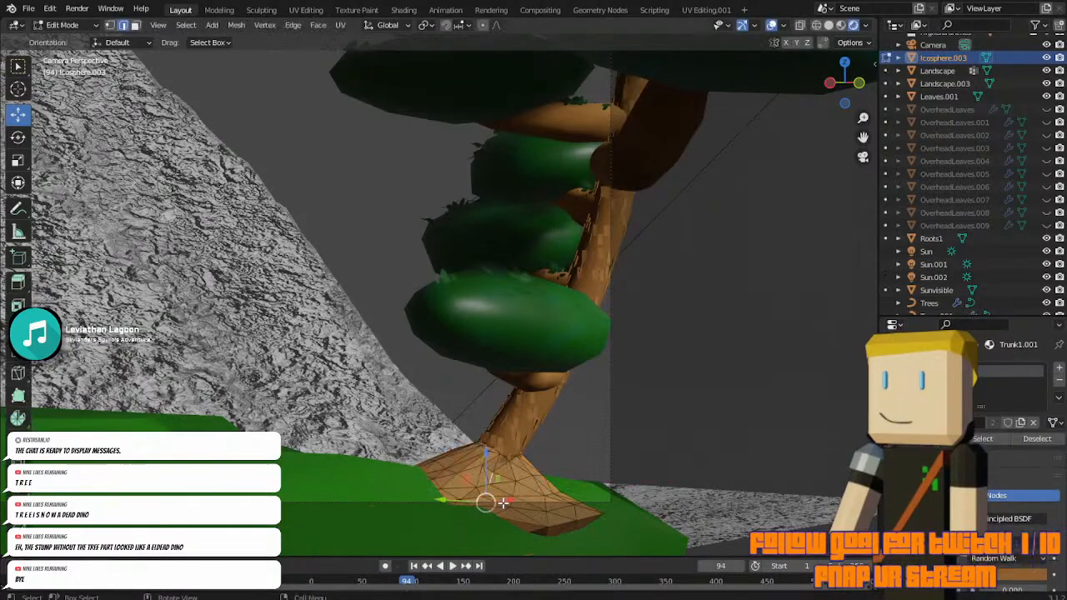
# Raise the edge where the root mesh meets the trunk base so it overlaps the trunk, and preview it in Object Mode.
pyautogui.scroll(5, 489, 492)
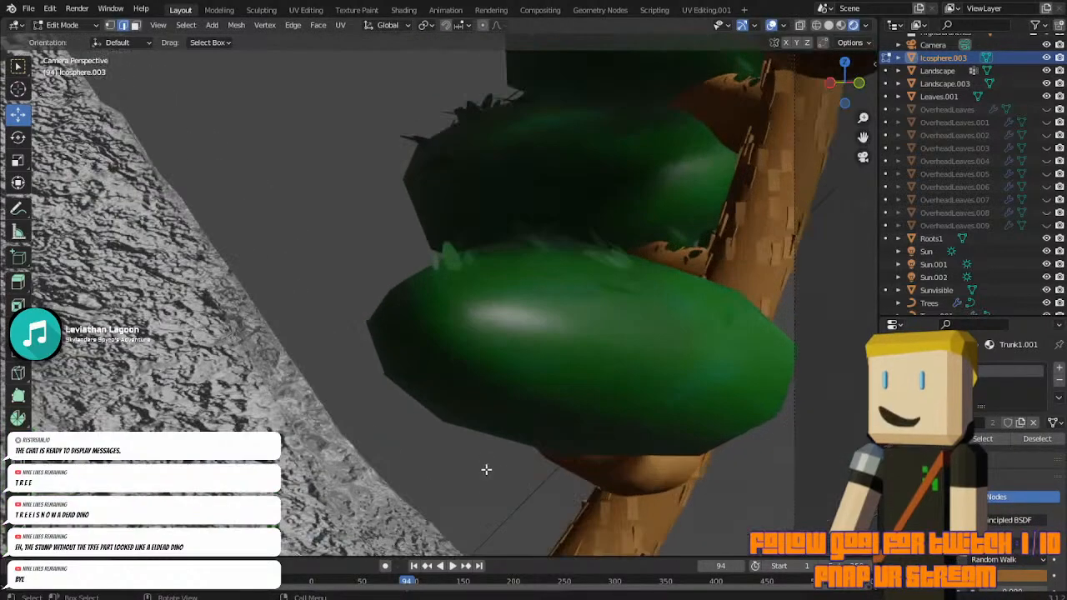
pyautogui.moveTo(858, 141); pyautogui.dragTo(813, 2)
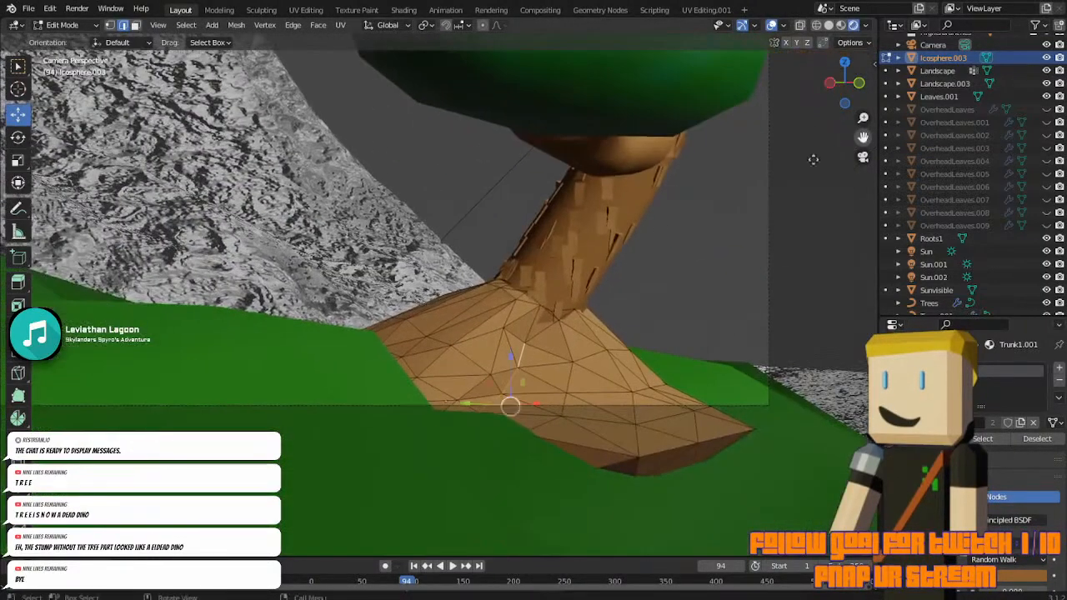
pyautogui.scroll(3, 529, 298)
pyautogui.click(591, 319)
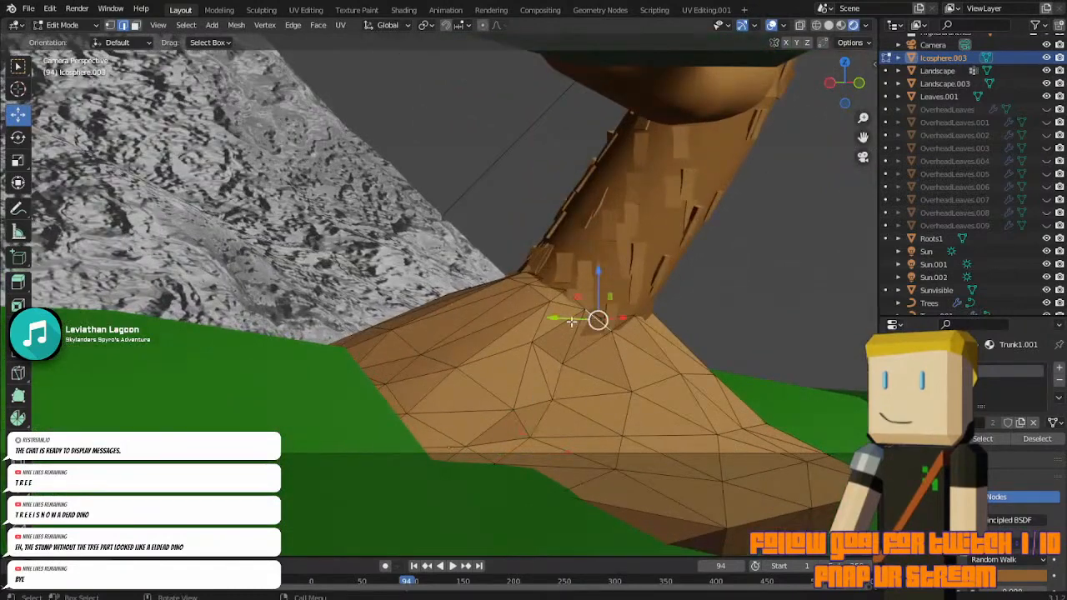
pyautogui.moveTo(571, 321)
pyautogui.mouseDown()
pyautogui.moveTo(589, 331)
pyautogui.moveTo(573, 336)
pyautogui.mouseUp()
pyautogui.press('Tab')
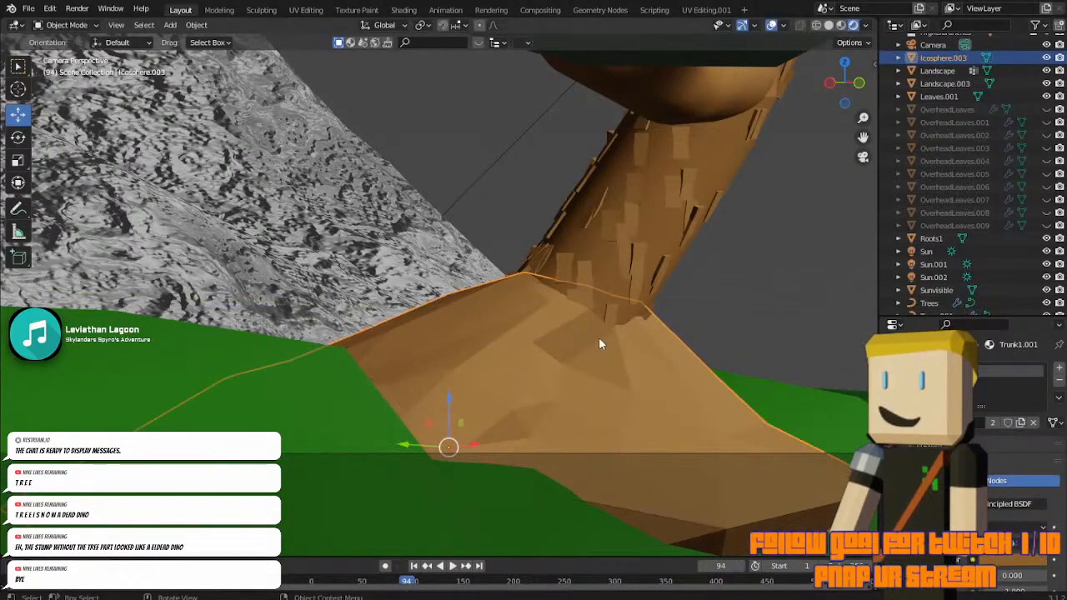
pyautogui.press('Tab')
pyautogui.press('g')
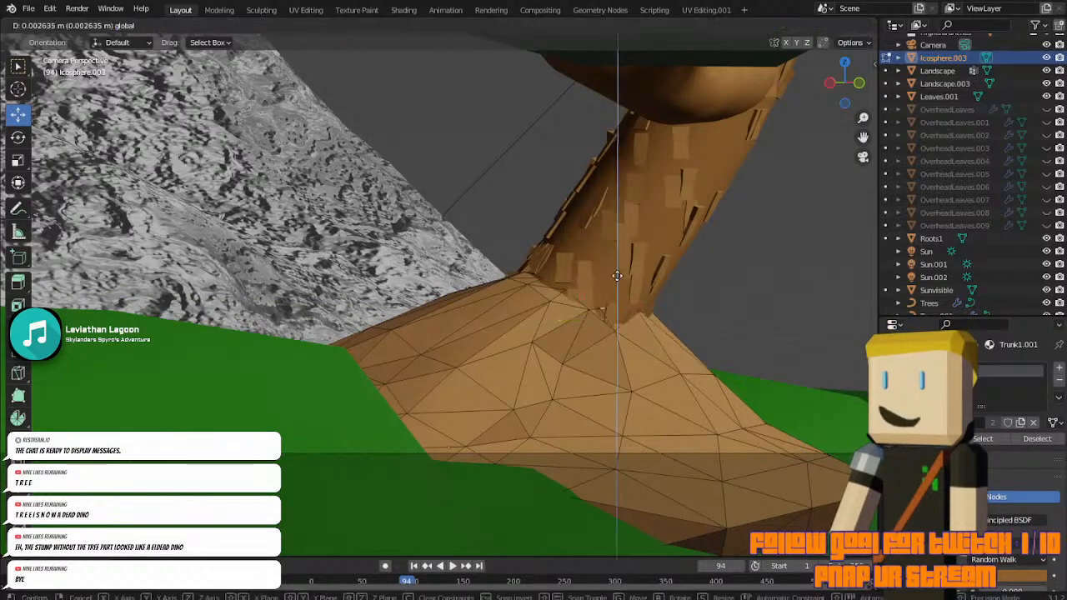
pyautogui.click(618, 260)
pyautogui.press('Tab')
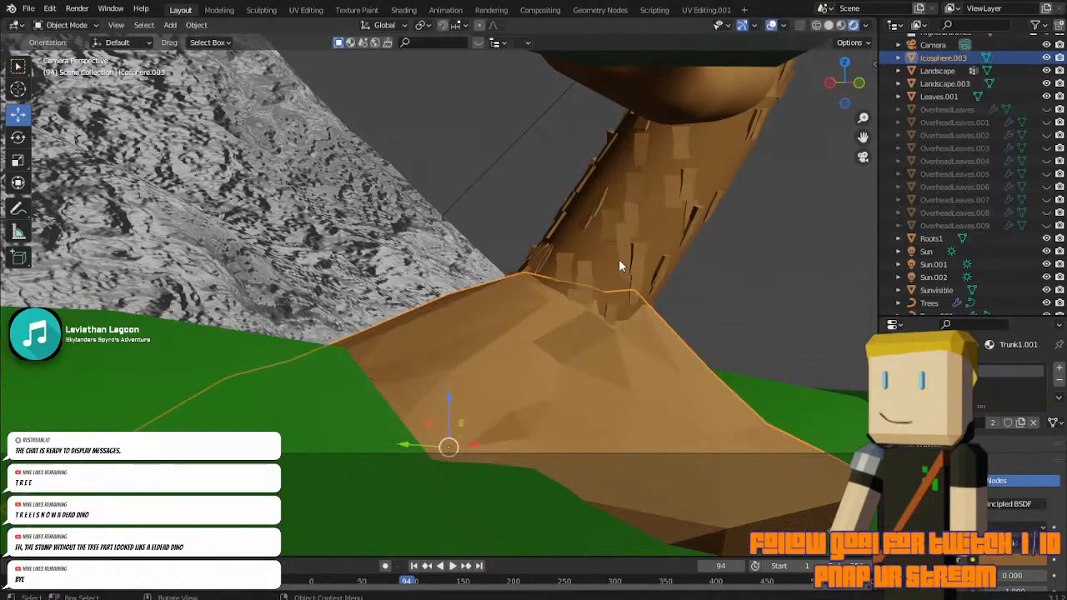
pyautogui.press('Tab')
# Extrude the selected patch on the mountain-facing side of the root mesh outward above the grass.
pyautogui.moveTo(387, 393); pyautogui.dragTo(351, 399, button='middle')
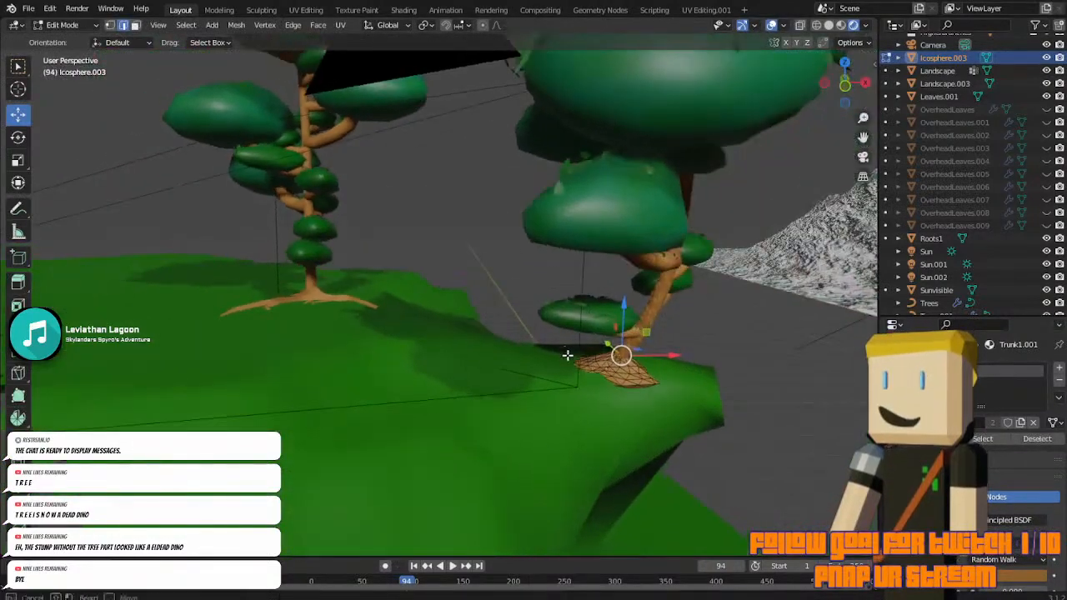
pyautogui.moveTo(581, 372); pyautogui.dragTo(582, 373)
pyautogui.press('KP_Decimal')
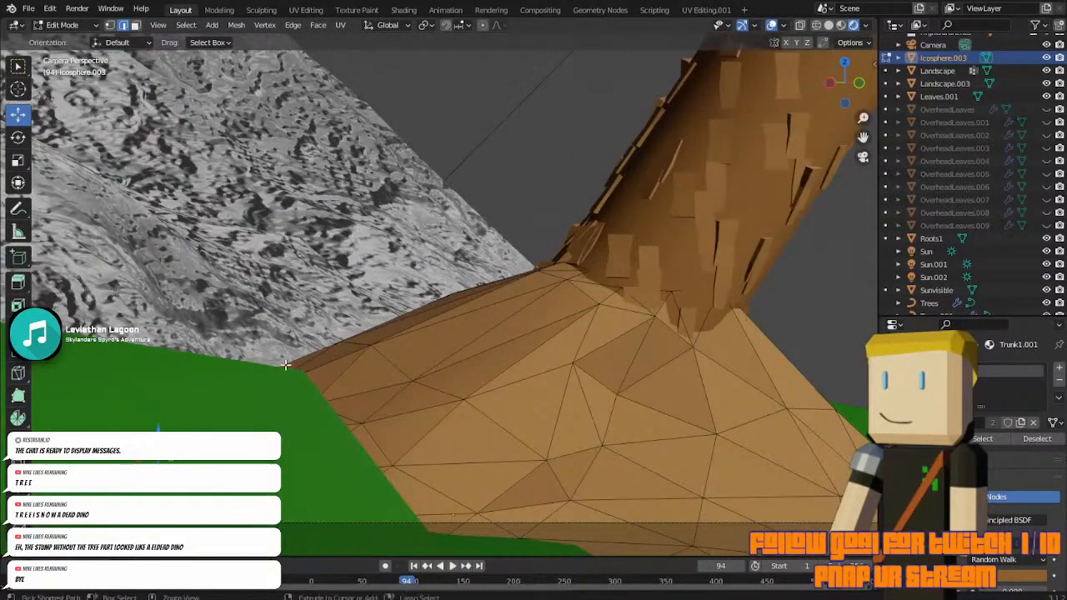
pyautogui.press('e')
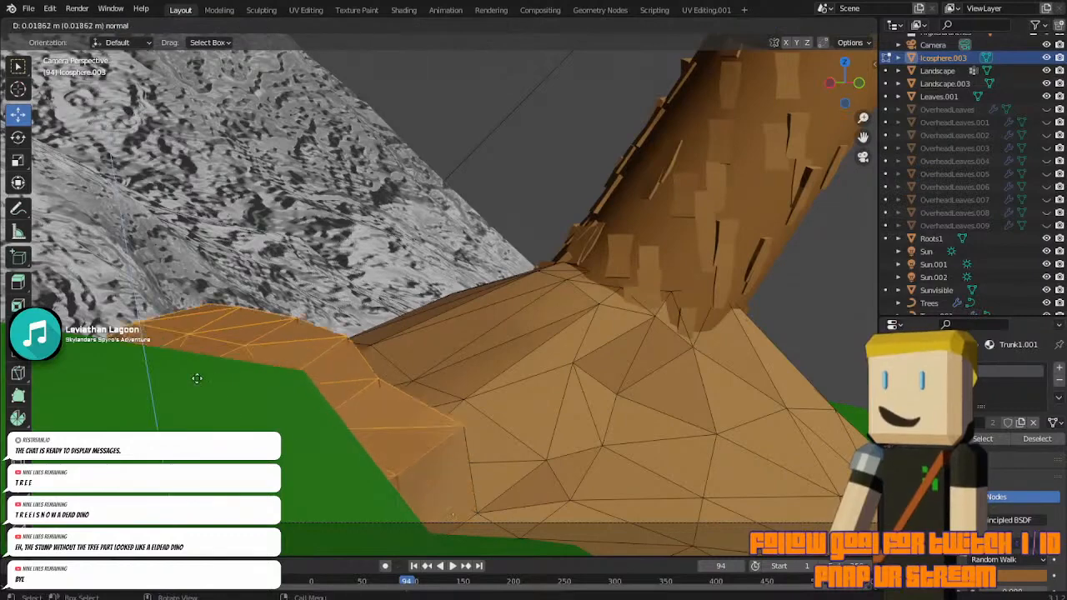
pyautogui.click(133, 285)
pyautogui.scroll(-5, 254, 283)
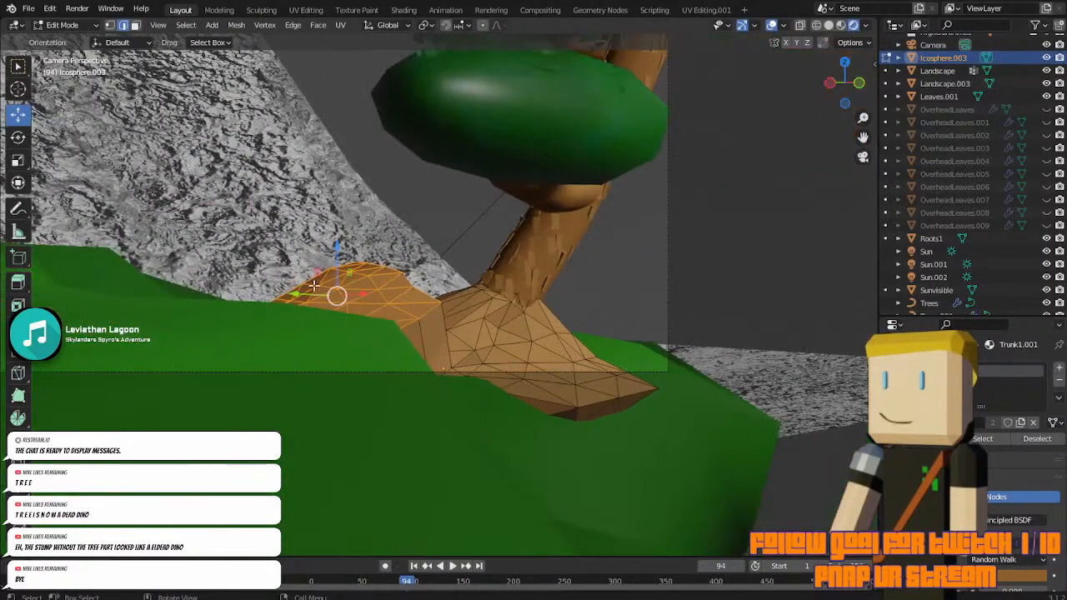
# Scale the extruded patch to about 0.33 and reposition it beside the root mesh.
pyautogui.press('s')
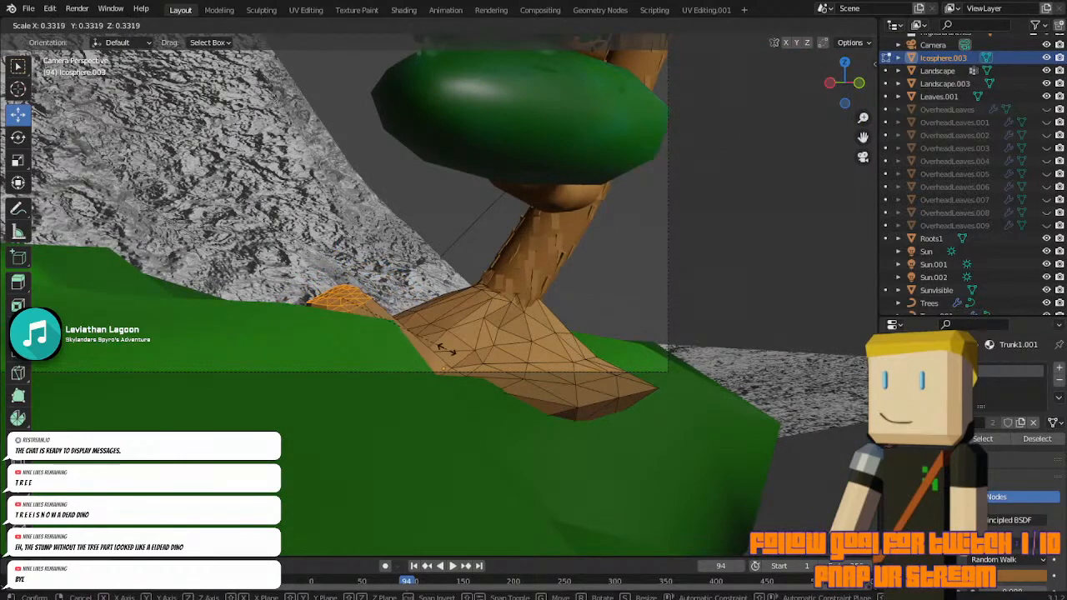
pyautogui.click(447, 350)
pyautogui.press('g')
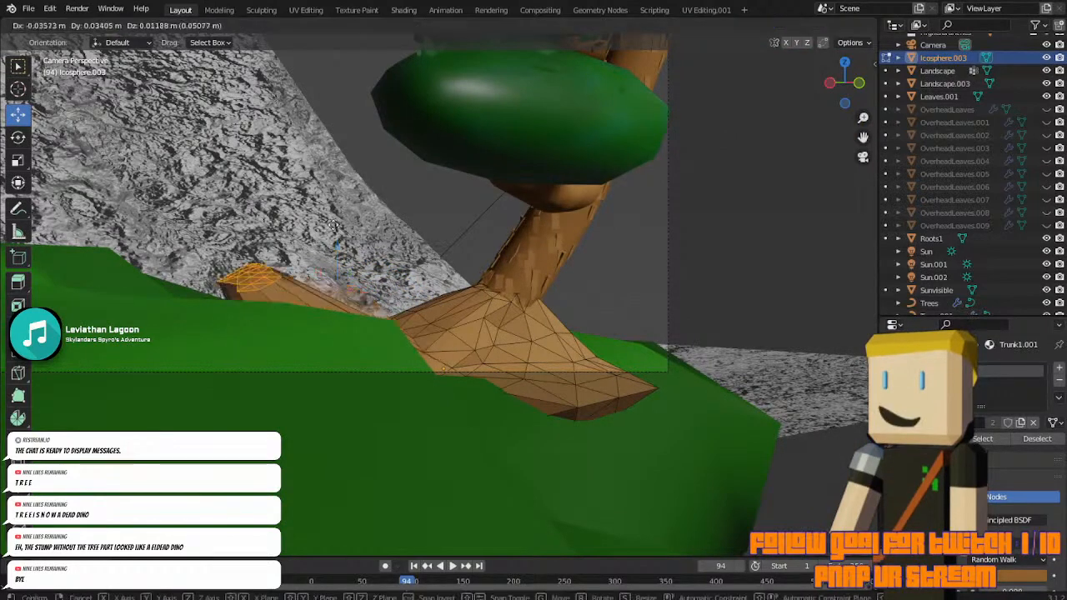
pyautogui.click(419, 248)
# Extrude the patch about 0.045 m, rotate its end, and move it about 0.068 m so the root lies along the grass.
pyautogui.press('e')
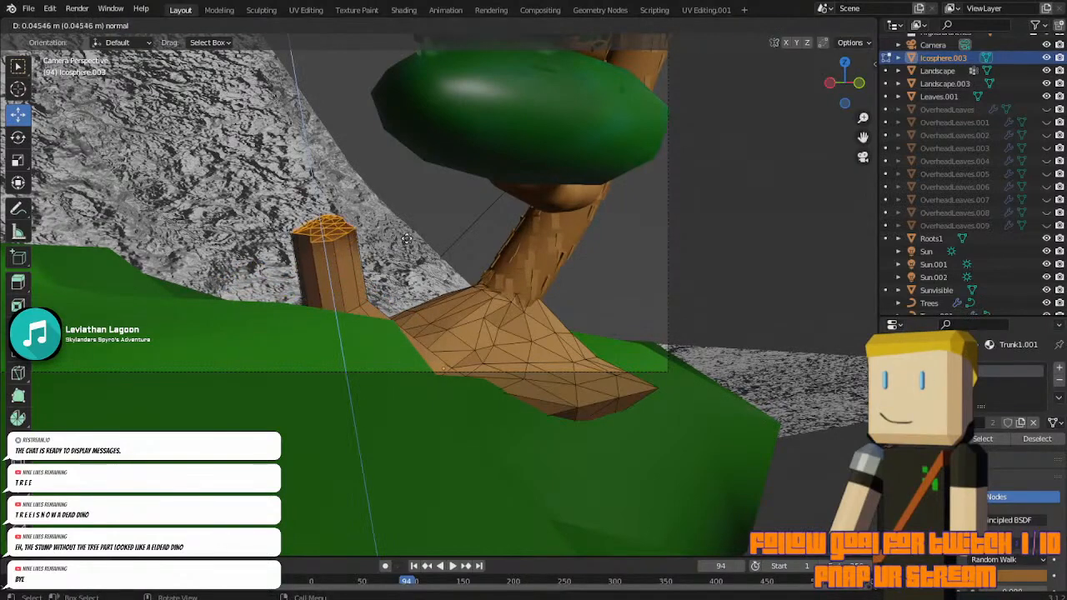
pyautogui.click(407, 236)
pyautogui.press('r')
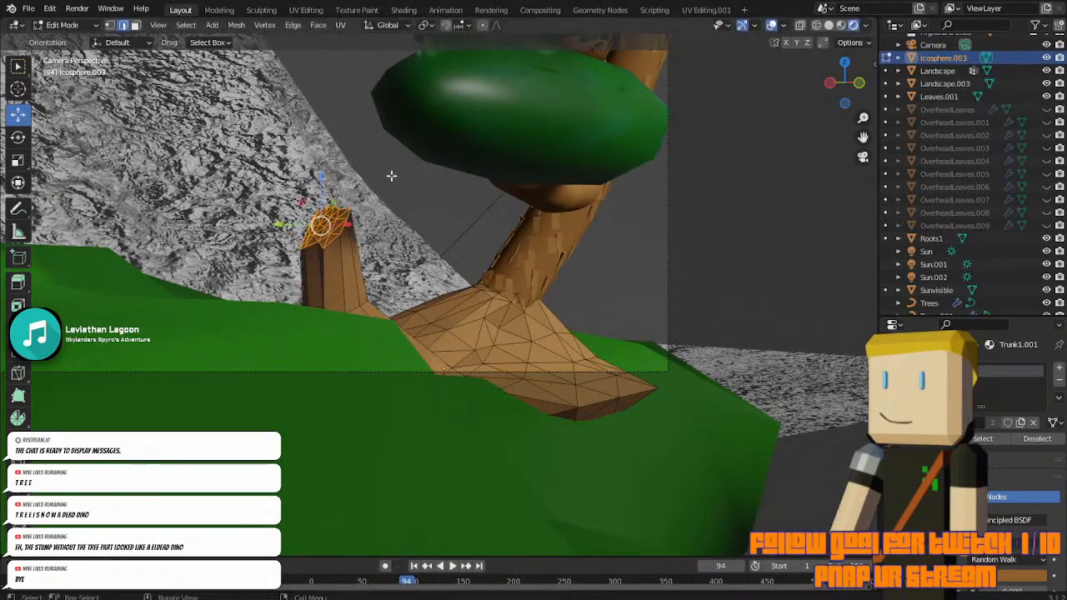
pyautogui.click(392, 174)
pyautogui.press('g')
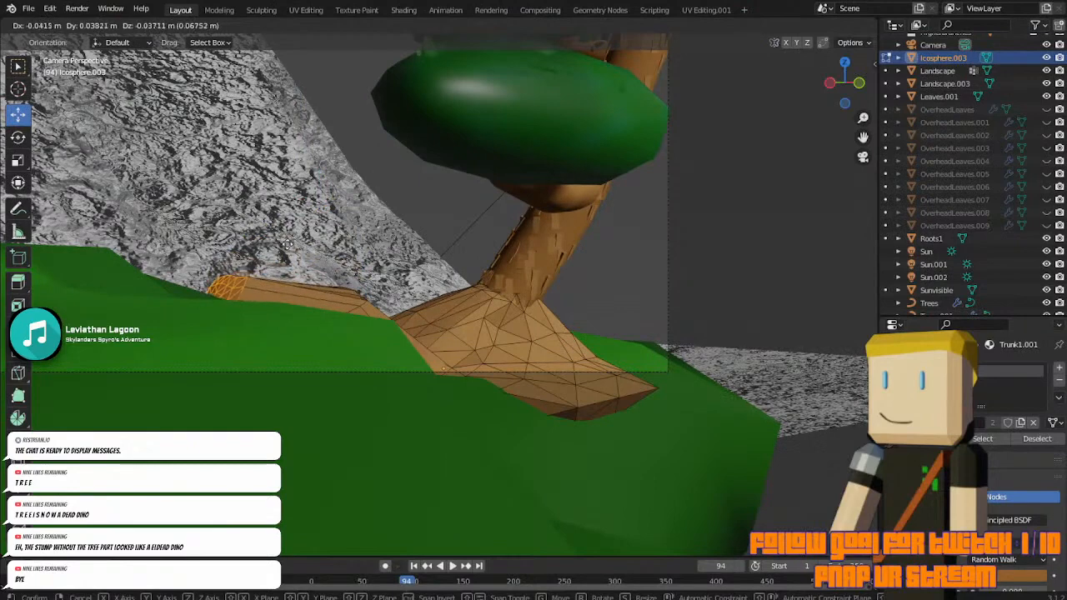
pyautogui.click(287, 244)
# Extrude another root section of about 0.09 m, lower its end about 0.025 m toward the grass, and view it from above.
pyautogui.press('e')
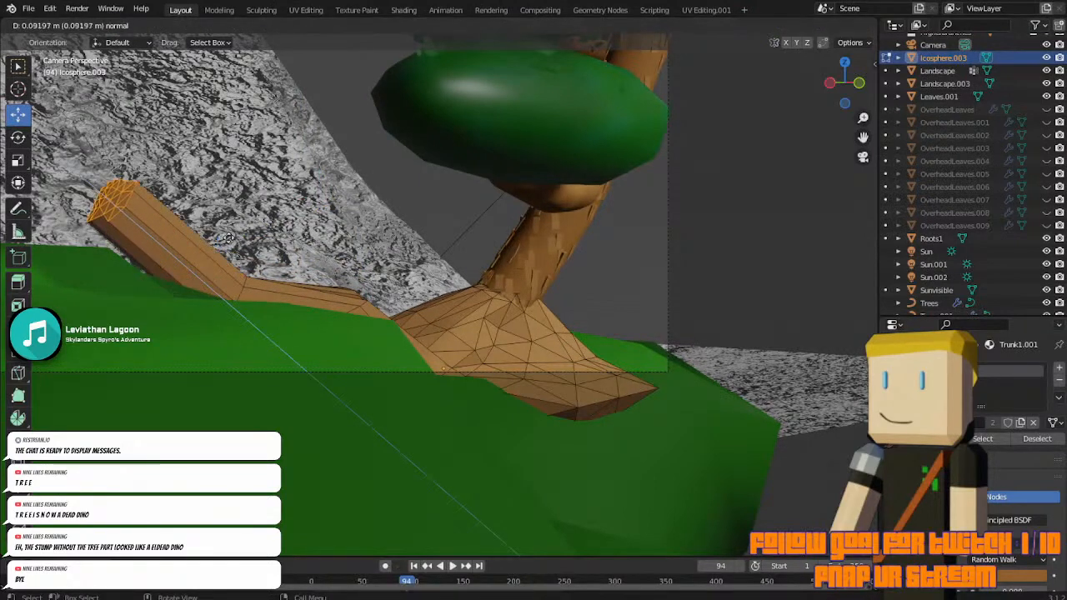
pyautogui.click(227, 233)
pyautogui.press('g')
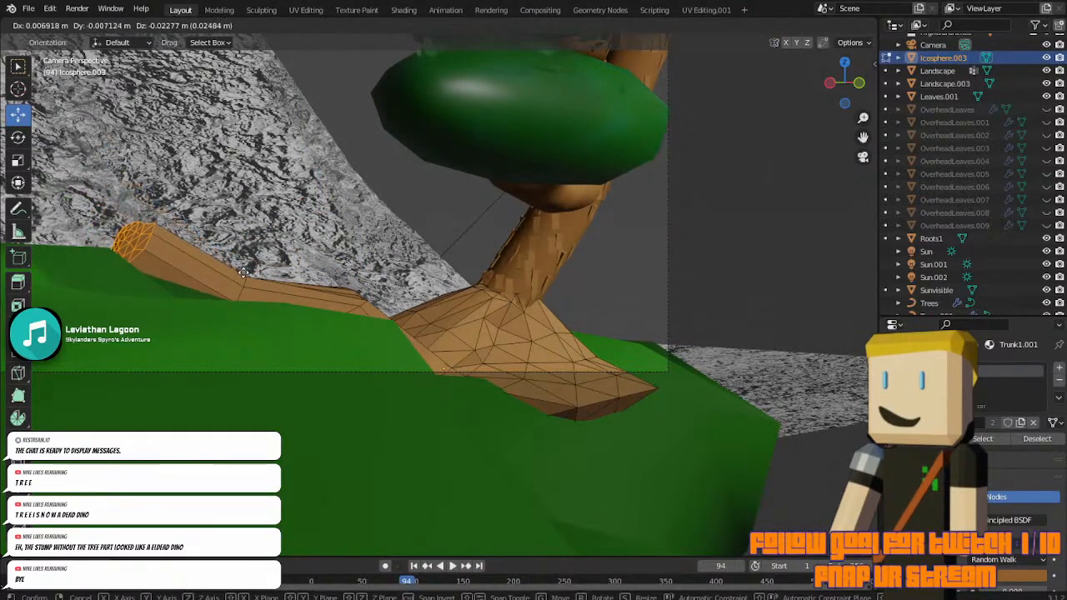
pyautogui.click(242, 273)
pyautogui.click(845, 64)
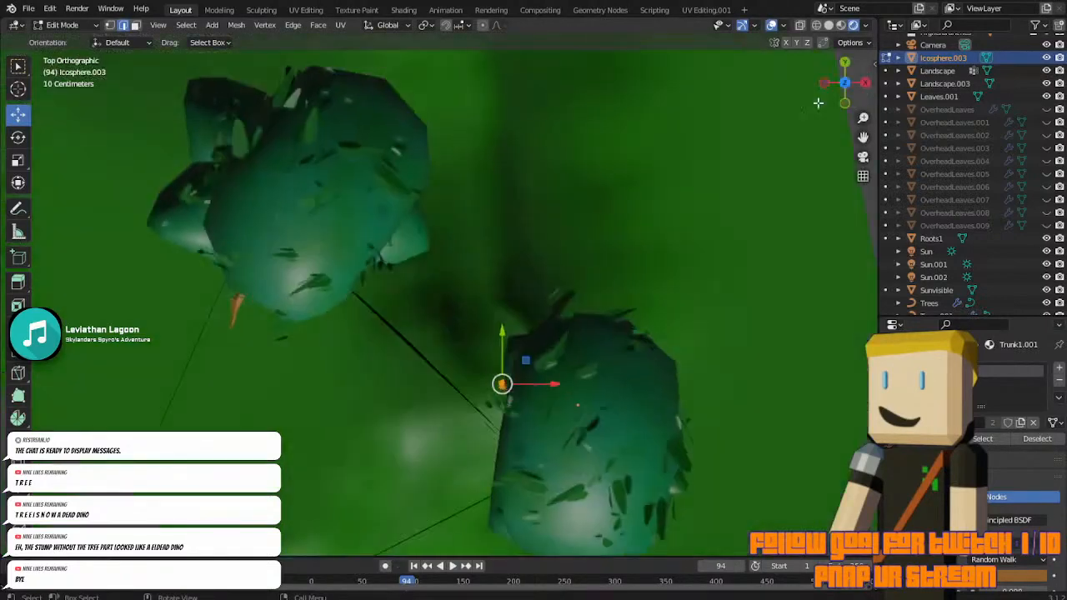
# Hide the Trees object so the right tree's root mesh is uncovered in the top view.
pyautogui.scroll(3, 685, 193)
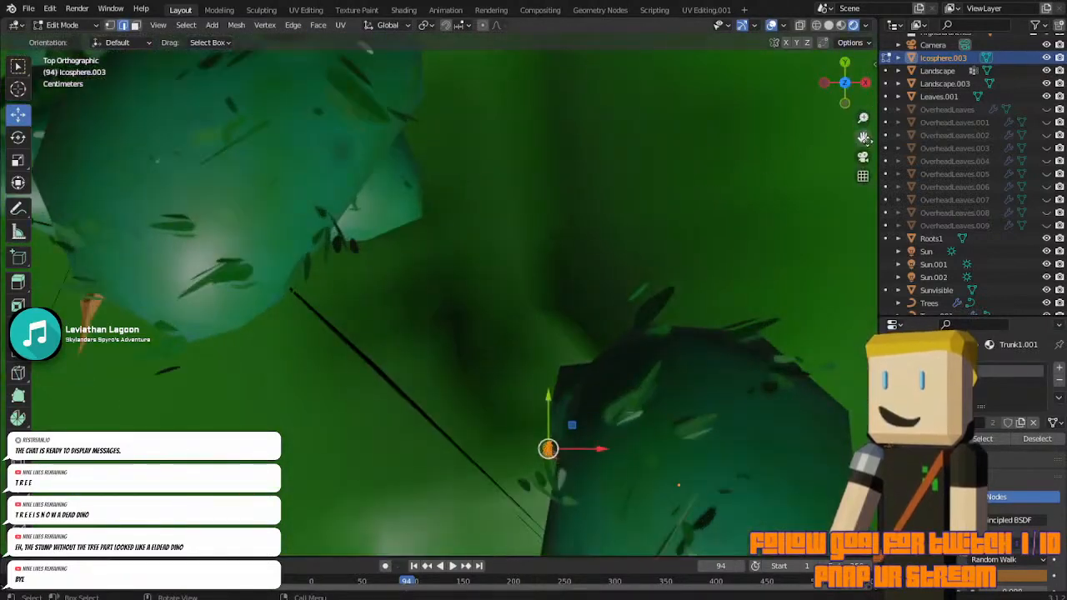
pyautogui.moveTo(863, 137); pyautogui.dragTo(839, 34)
pyautogui.click(1046, 304)
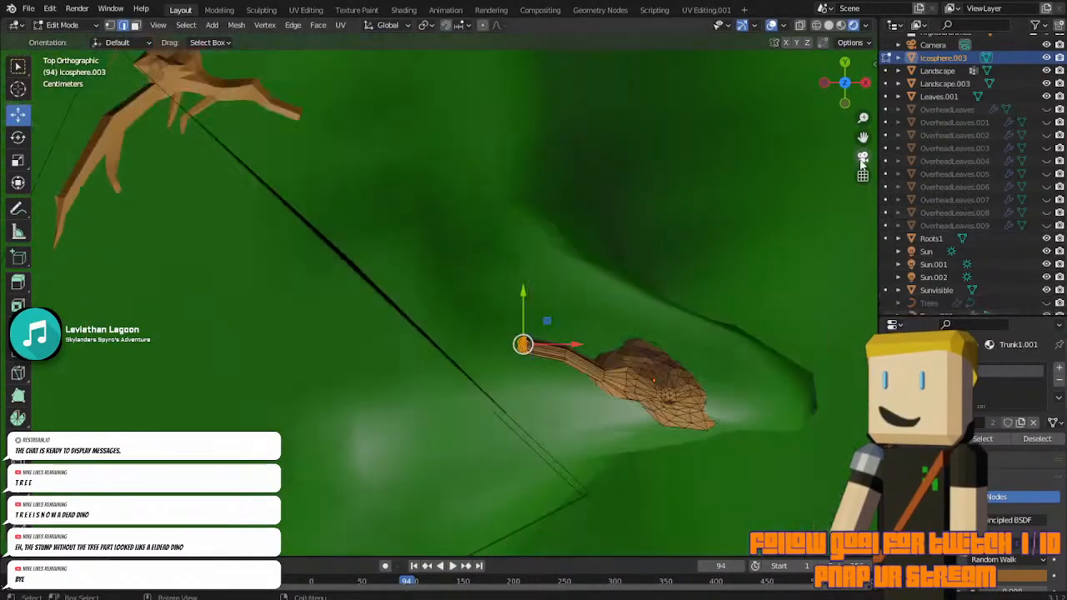
pyautogui.moveTo(863, 137); pyautogui.dragTo(779, 1)
# Rotate the root's outer end about the Z axis, then move and turn it in the top view to continue the bend.
pyautogui.moveTo(484, 321); pyautogui.dragTo(560, 210, button='middle')
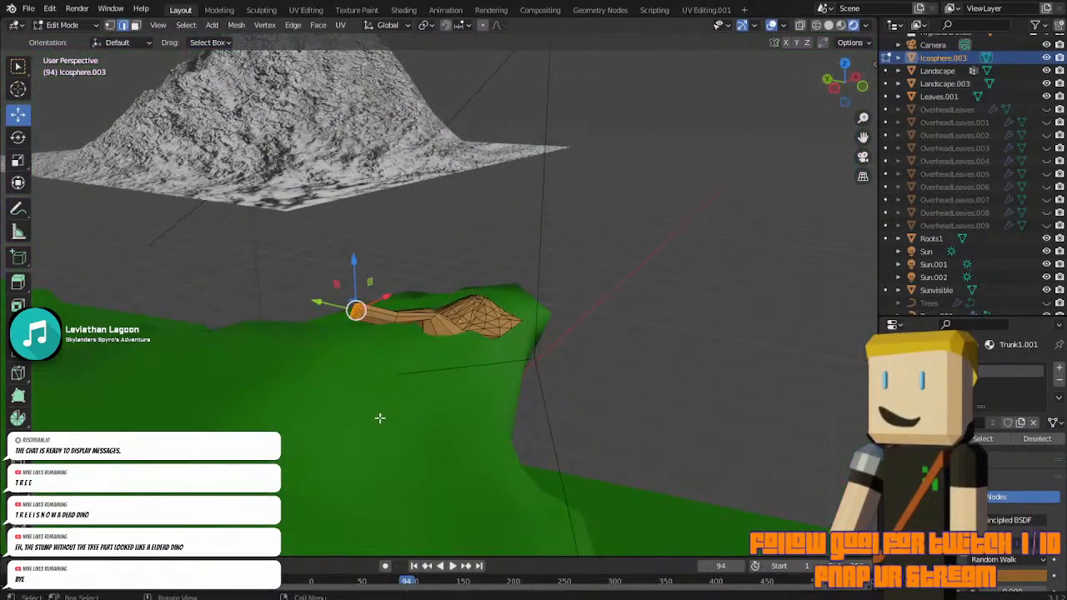
pyautogui.press('r')
pyautogui.press('z')
pyautogui.click(443, 437)
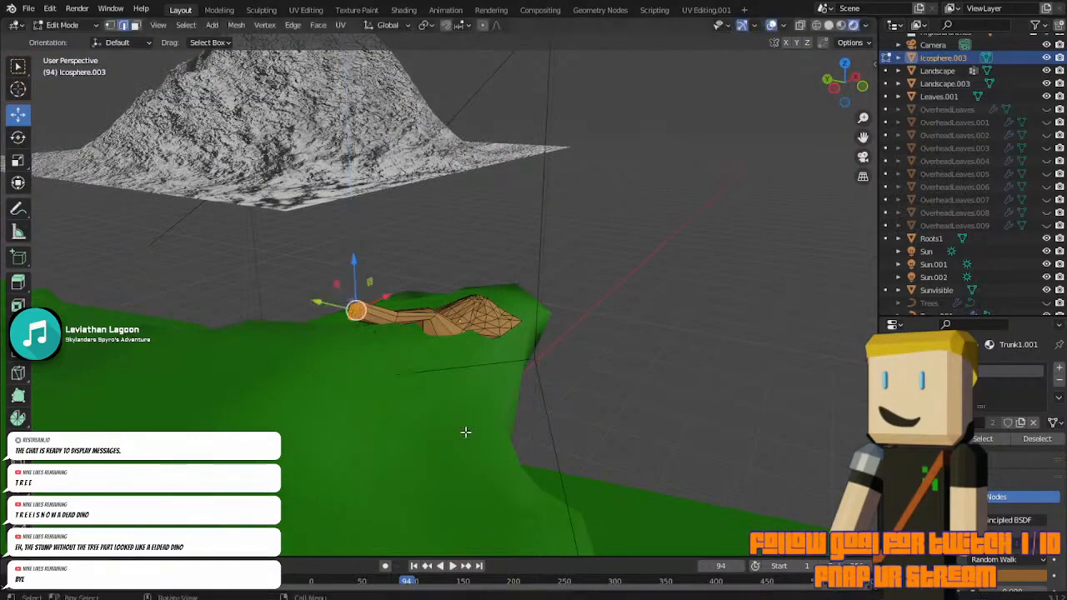
pyautogui.click(844, 63)
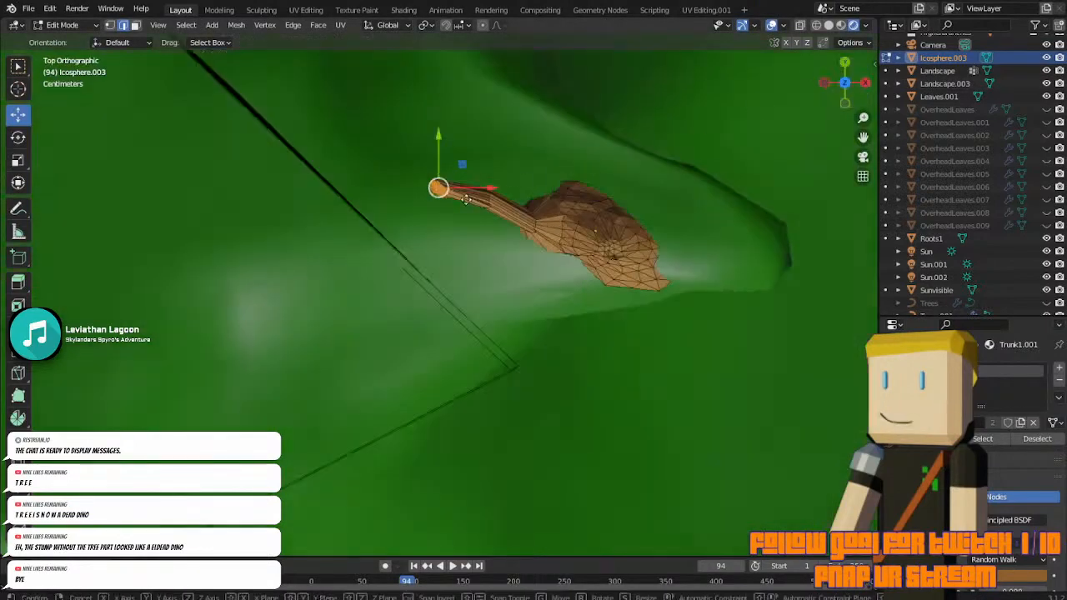
pyautogui.press('g')
pyautogui.click(455, 202)
pyautogui.press('r')
pyautogui.click(458, 207)
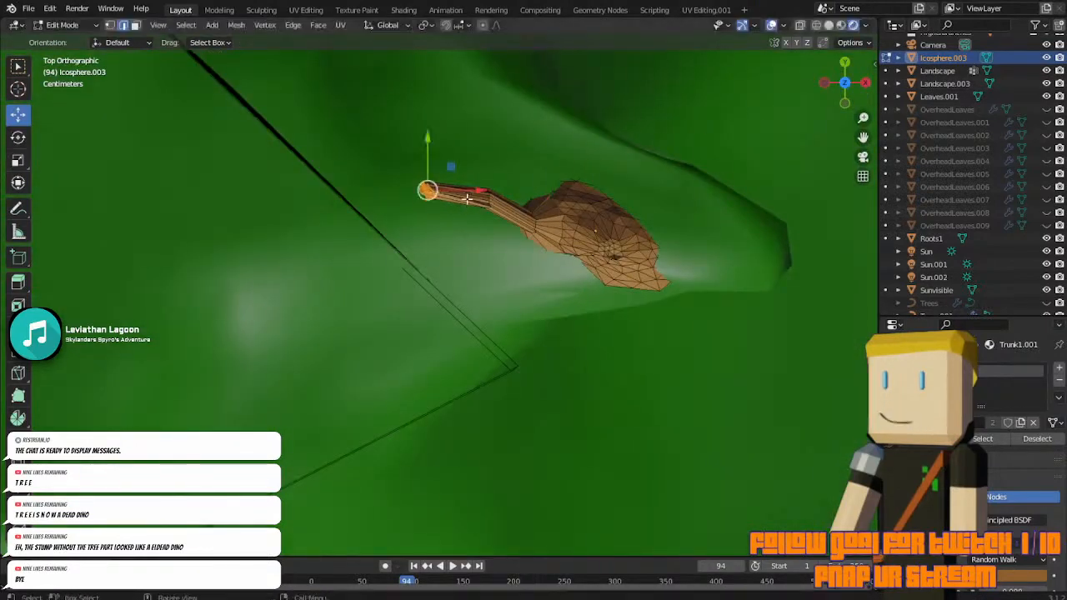
# Extrude the root's end in place, scale the new faces down slightly, and check their height from the front.
pyautogui.press('e')
pyautogui.rightClick(395, 211)
pyautogui.press('s')
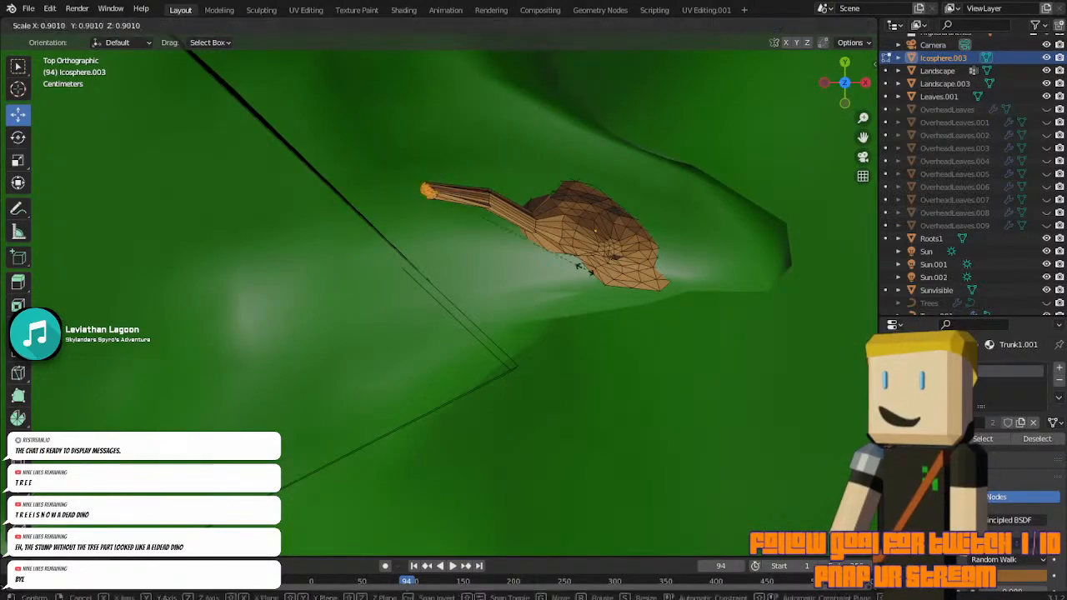
pyautogui.click(566, 264)
pyautogui.click(844, 101)
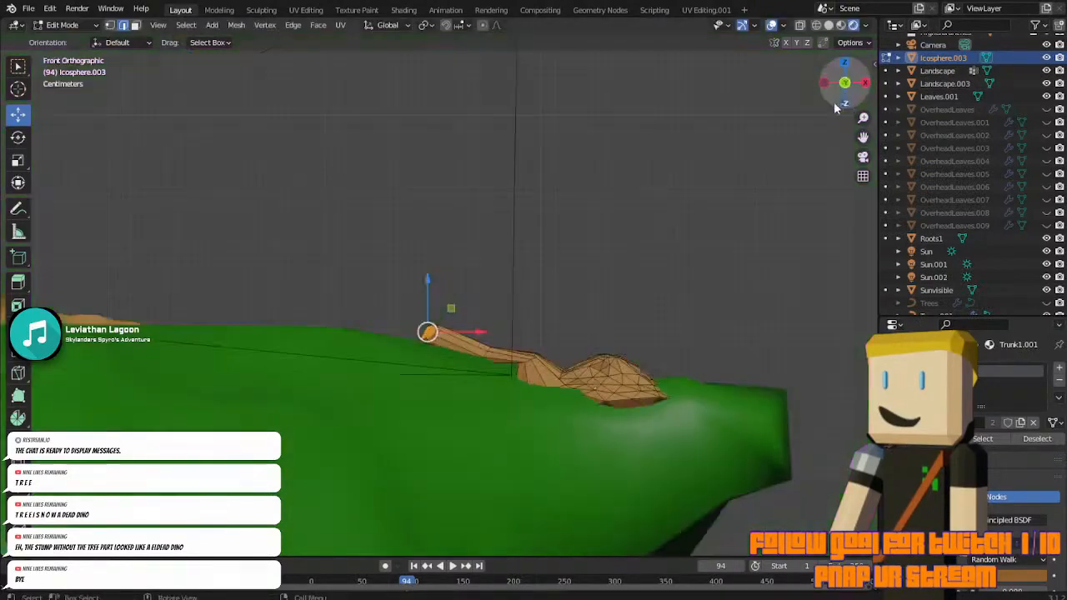
pyautogui.press('g')
pyautogui.click(445, 240)
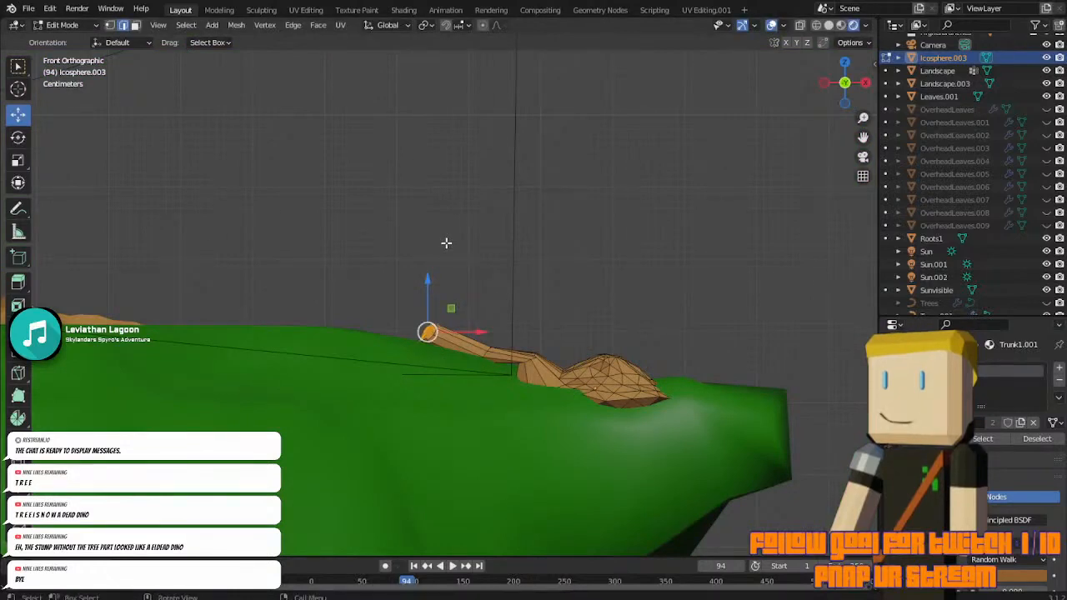
# Extrude the root's end again and position the new end just above the grass using the front and camera views.
pyautogui.press('e')
pyautogui.rightClick(443, 249)
pyautogui.press('g')
pyautogui.click(435, 262)
pyautogui.click(863, 156)
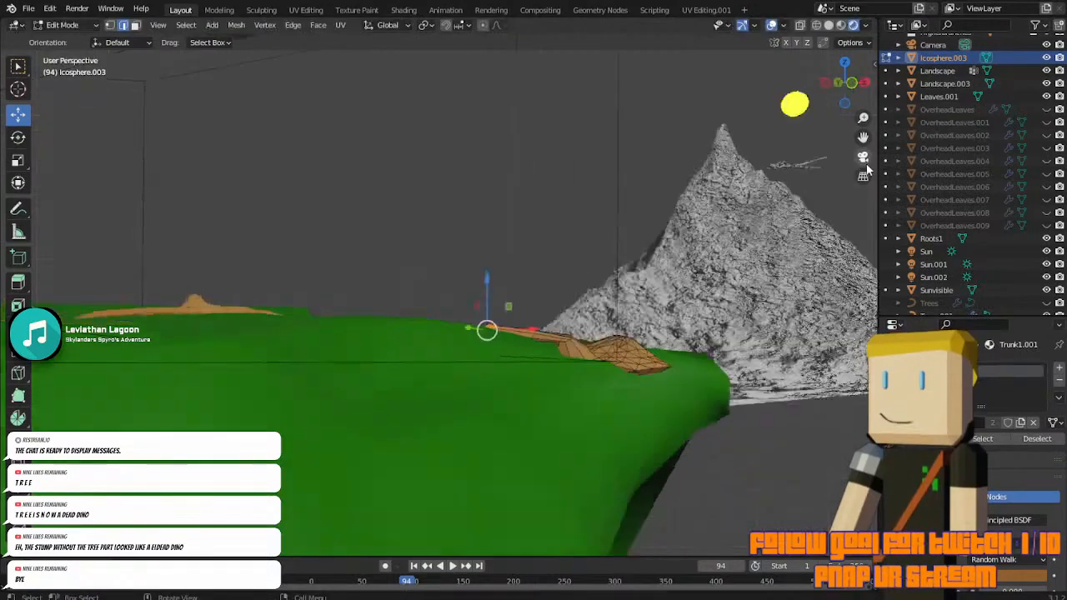
pyautogui.scroll(-3, 343, 327)
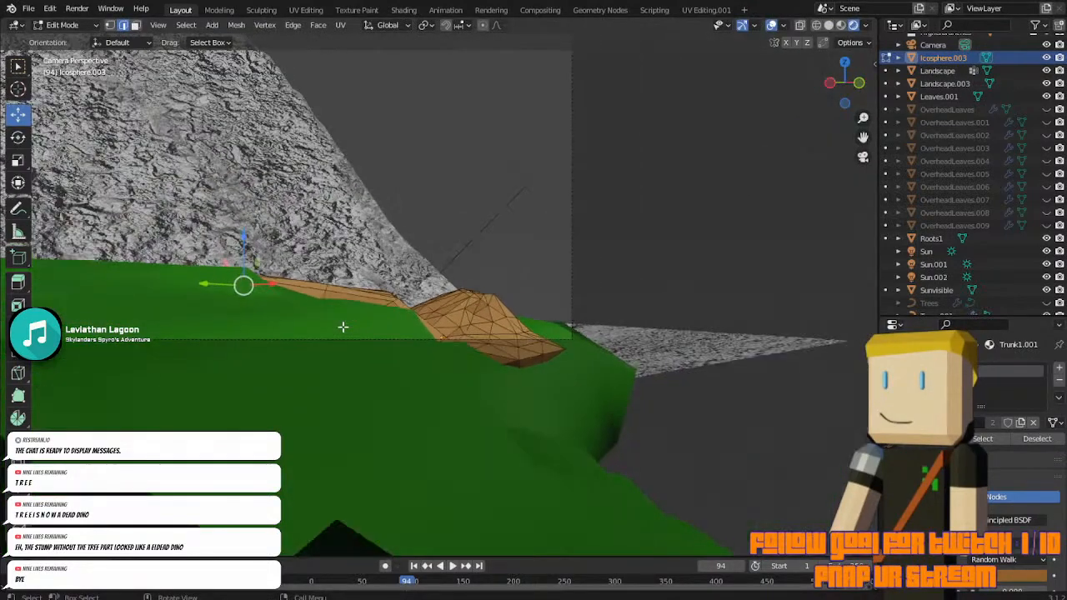
pyautogui.press('g')
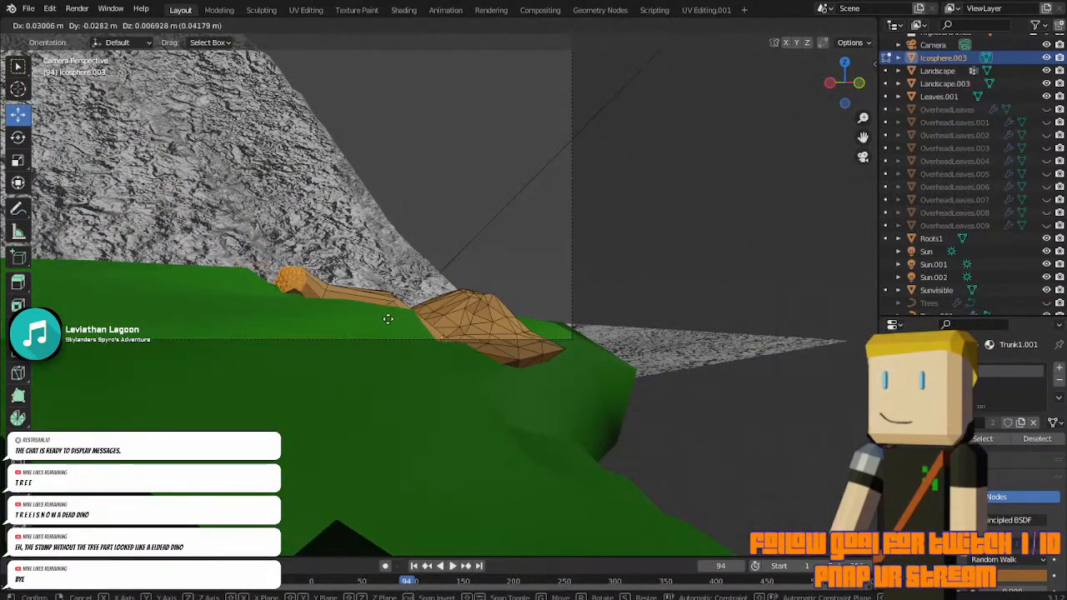
pyautogui.click(369, 317)
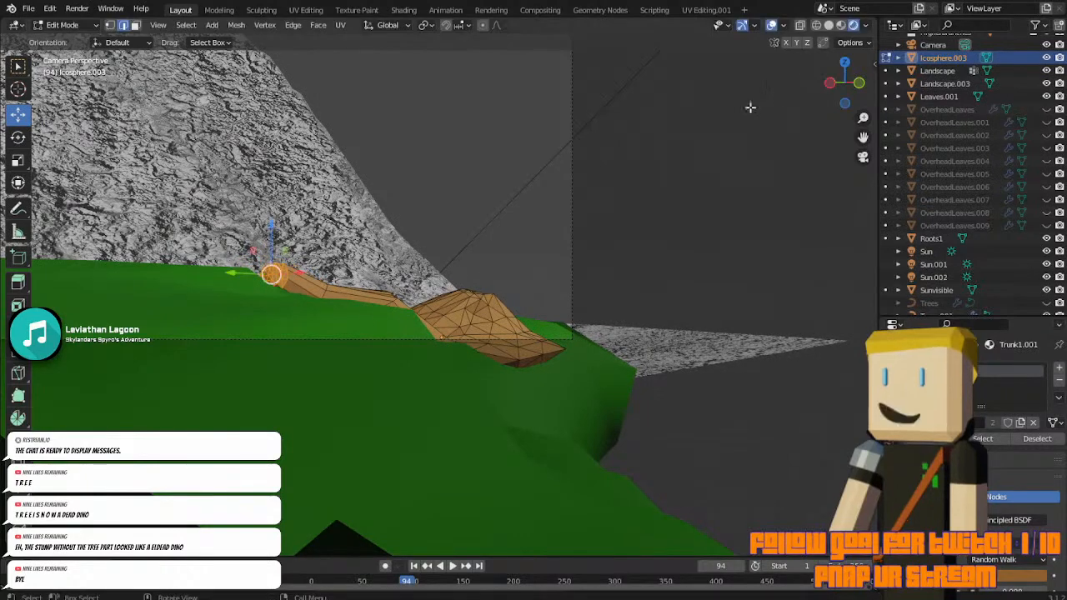
pyautogui.click(750, 108)
# Shift the new root end slightly toward negative X and negative Y in the top view, then check it from the camera.
pyautogui.click(846, 63)
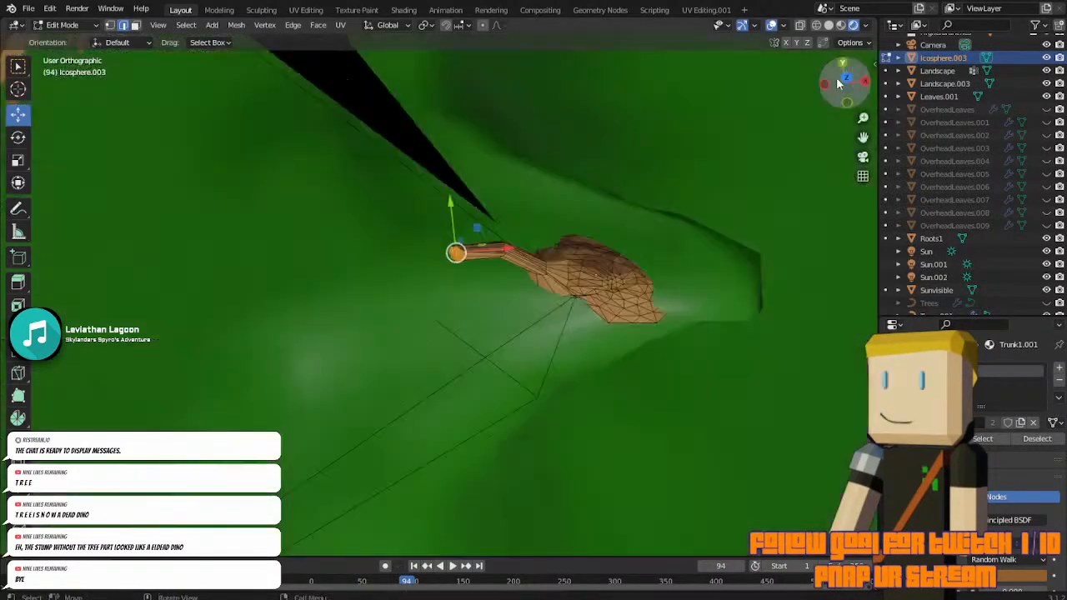
pyautogui.scroll(4, 645, 237)
pyautogui.press('g')
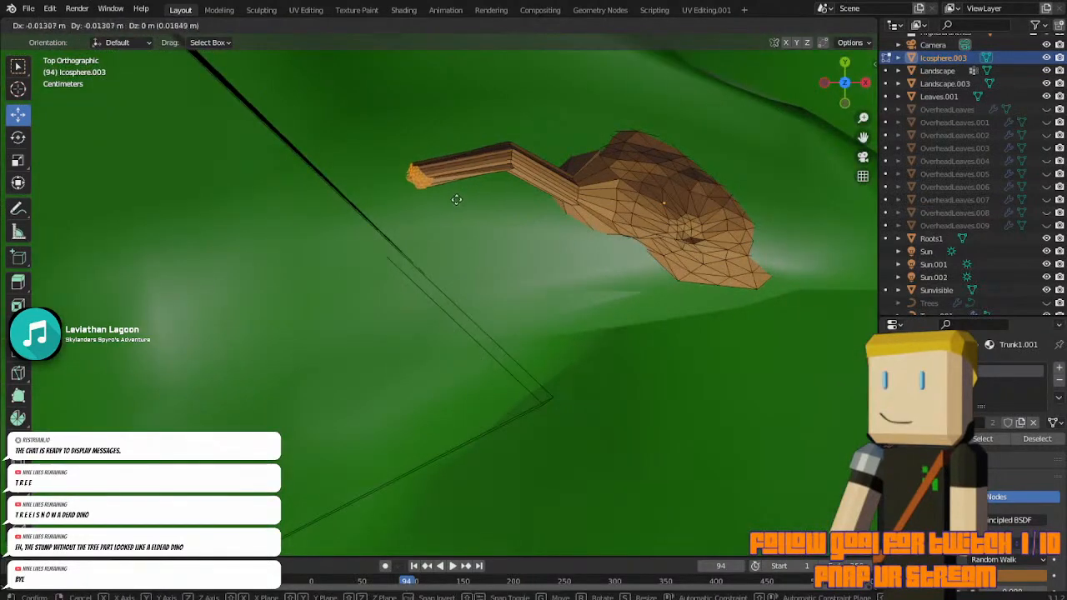
pyautogui.click(448, 209)
pyautogui.click(863, 158)
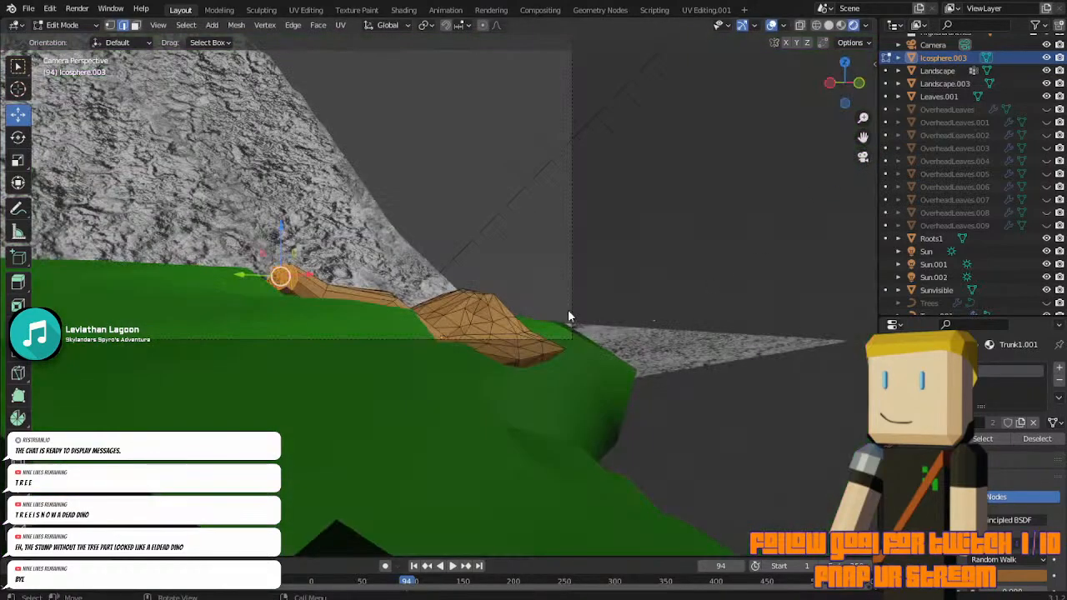
pyautogui.scroll(-5, 287, 284)
pyautogui.moveTo(287, 283); pyautogui.dragTo(514, 356, button='middle')
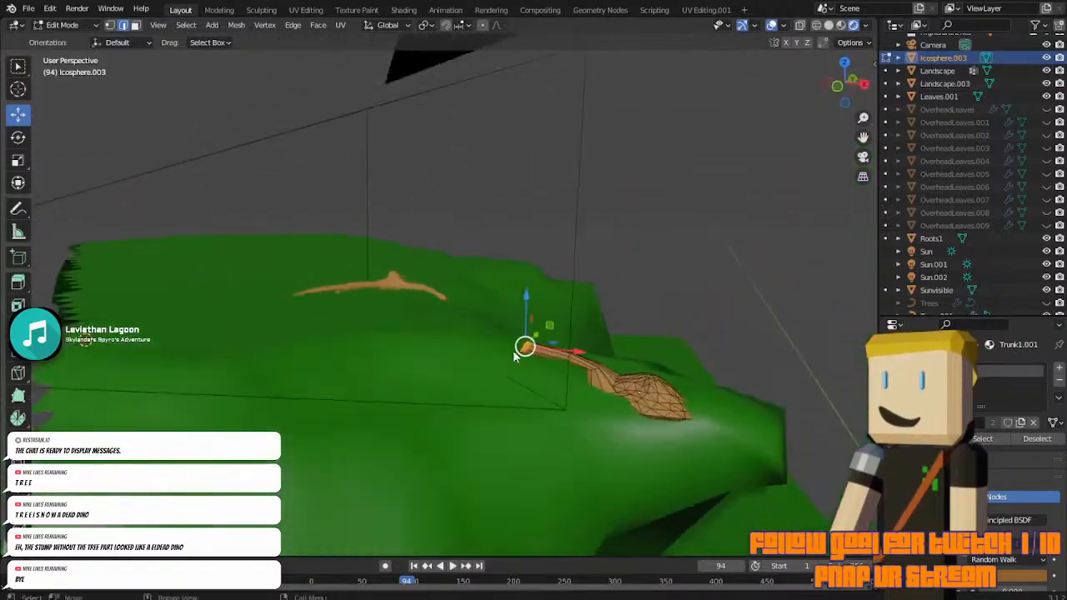
# Swing the root's end farther out from the base in the top view and align it with the grass in the camera view.
pyautogui.press('KP_0')
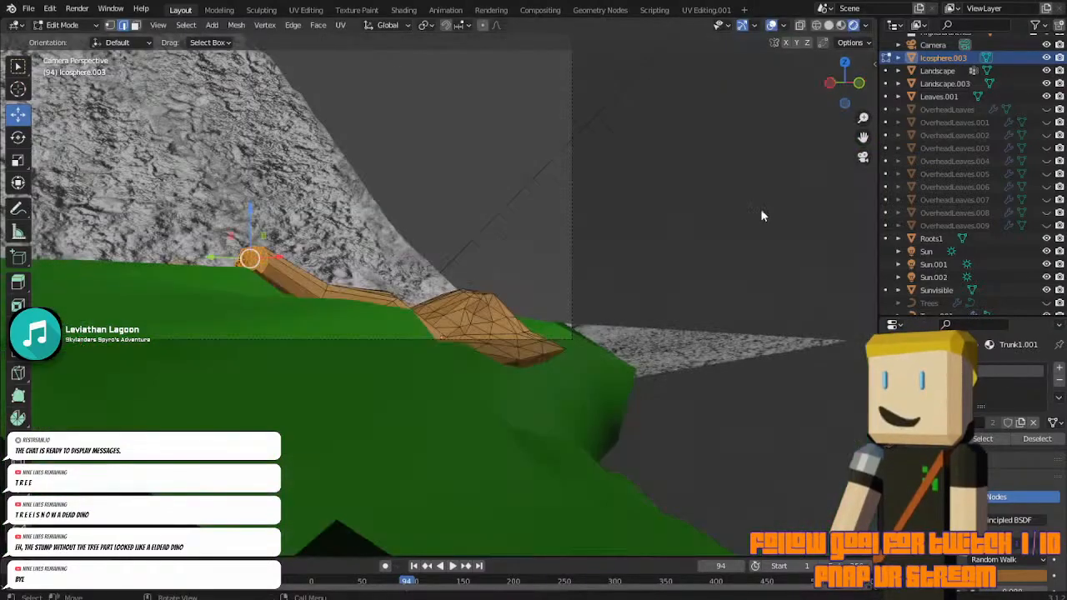
pyautogui.moveTo(250, 259); pyautogui.dragTo(294, 261)
pyautogui.click(845, 65)
pyautogui.press('g')
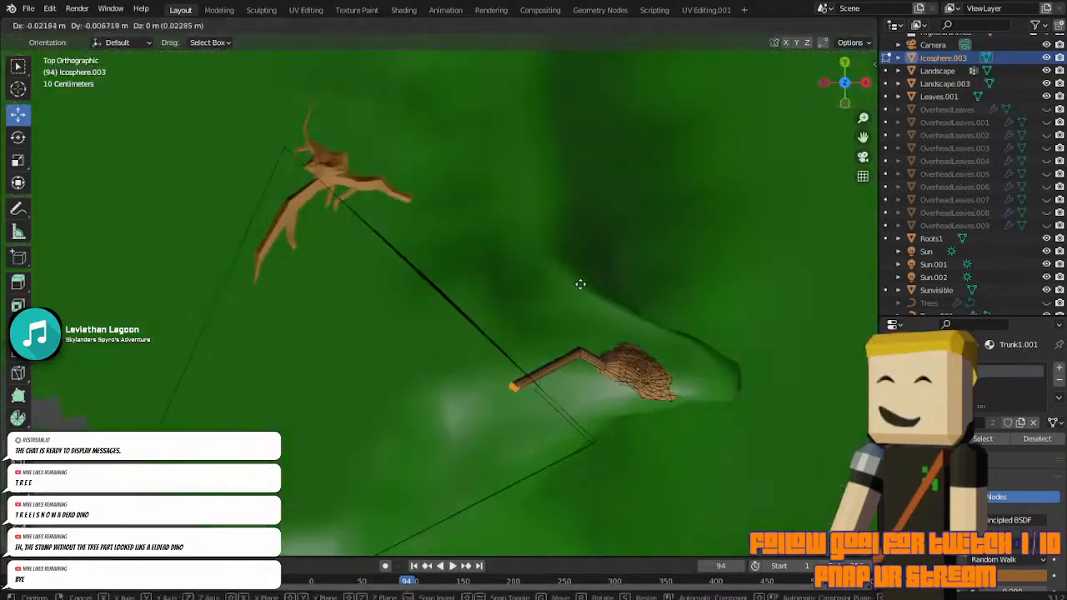
pyautogui.click(521, 313)
pyautogui.click(863, 157)
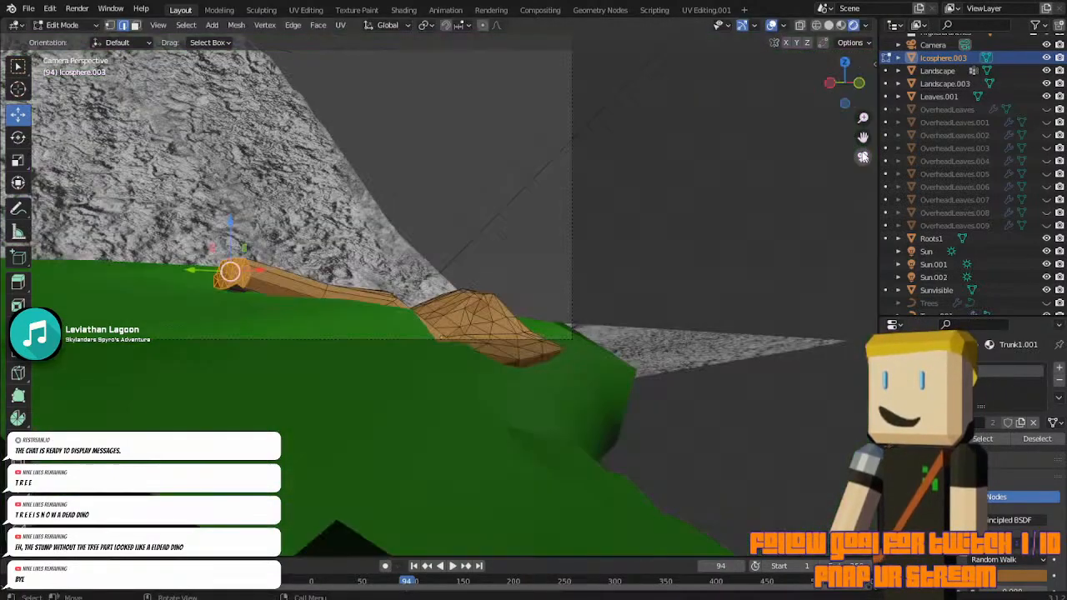
pyautogui.press('g')
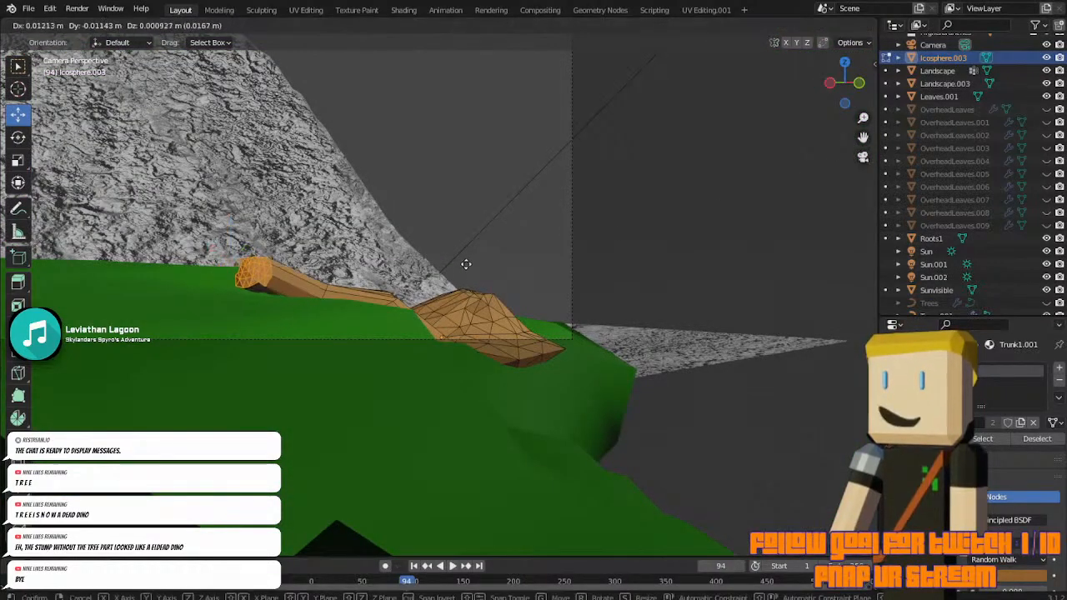
pyautogui.click(475, 270)
# Shrink the root's end and extrude a short section from it, scaled down to a tapered tip.
pyautogui.press('s')
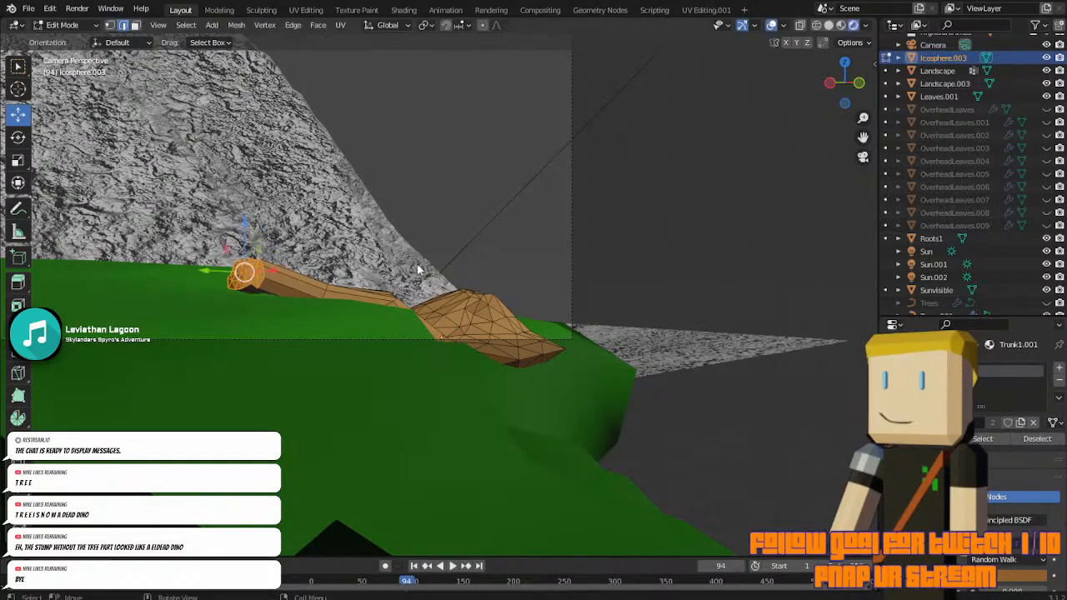
pyautogui.click(372, 276)
pyautogui.press('e')
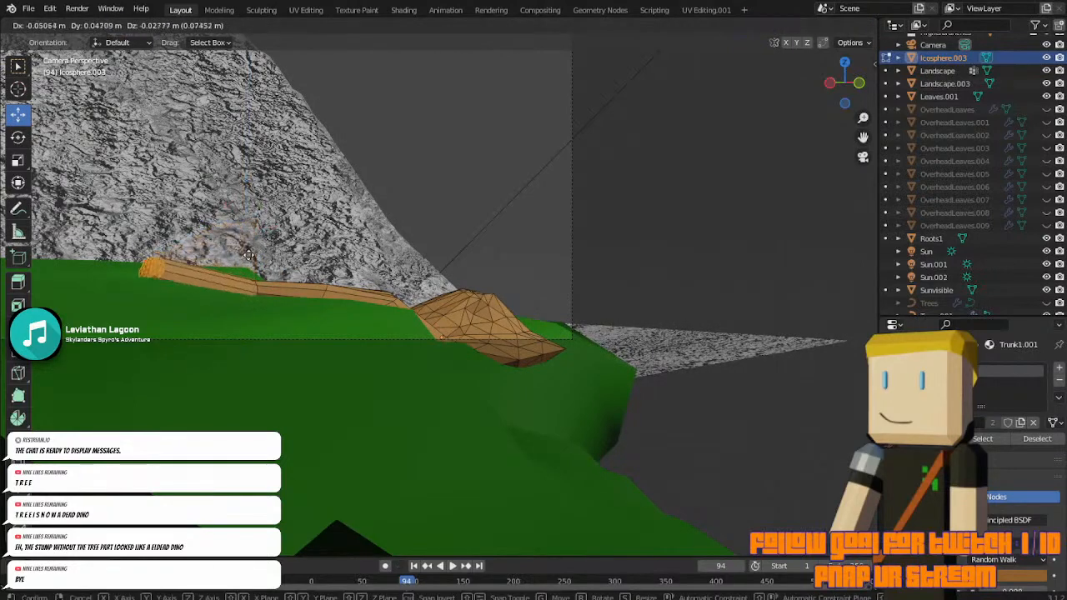
pyautogui.click(339, 273)
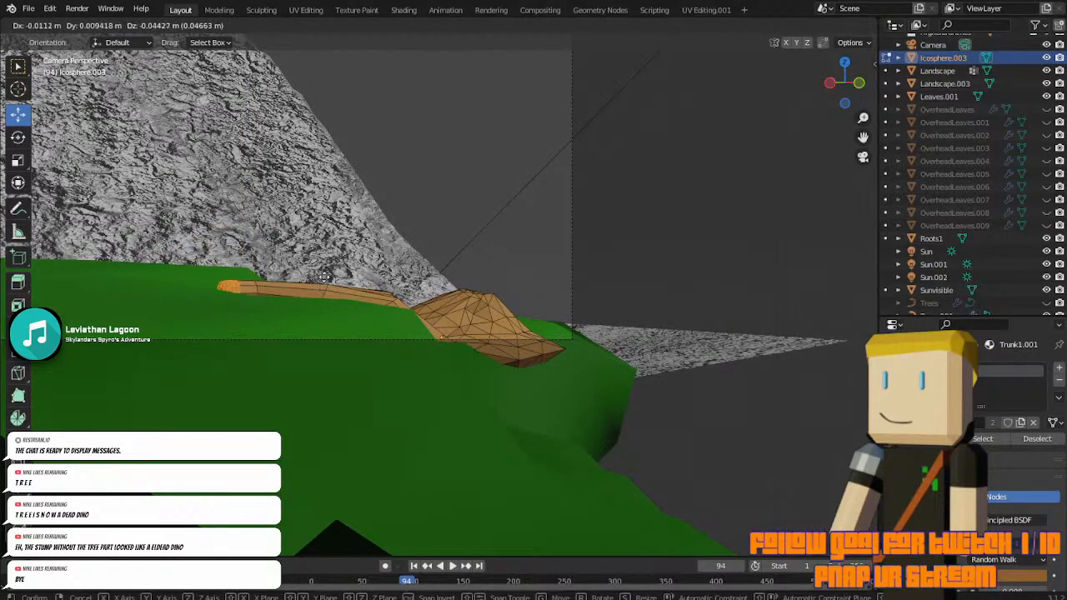
pyautogui.press('s')
pyautogui.click(305, 286)
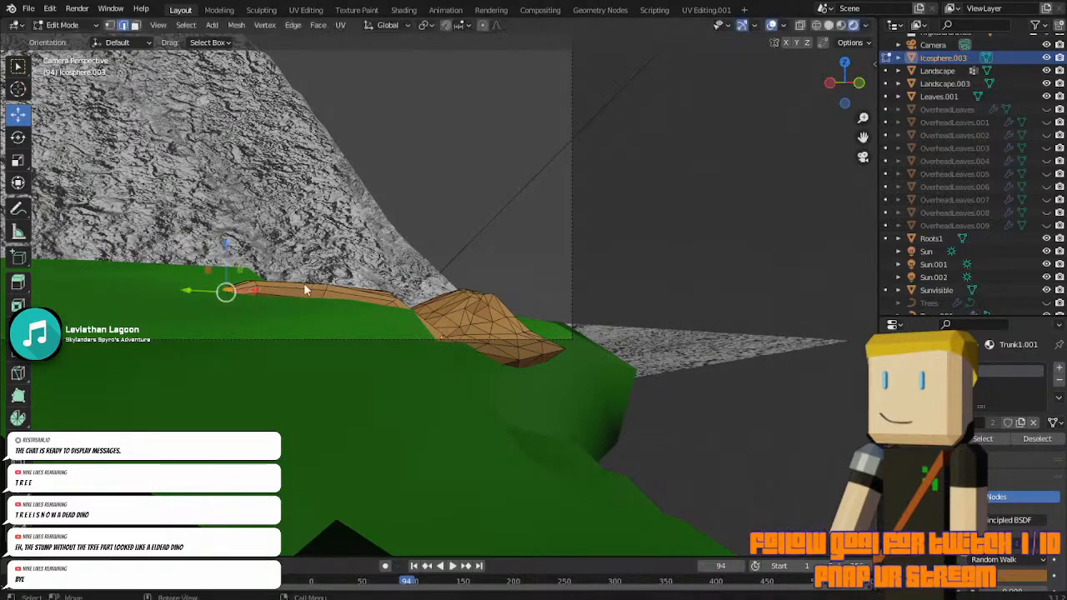
# Nudge the root's tapered tip outward so it rests on the grass in the camera view.
pyautogui.press('g')
pyautogui.click(295, 284)
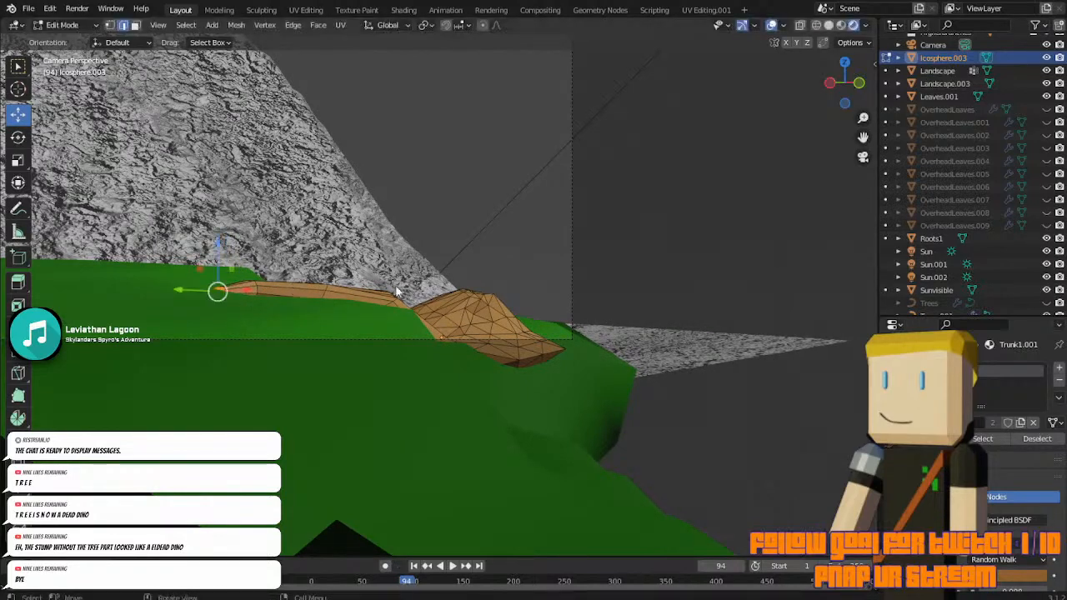
pyautogui.press('g')
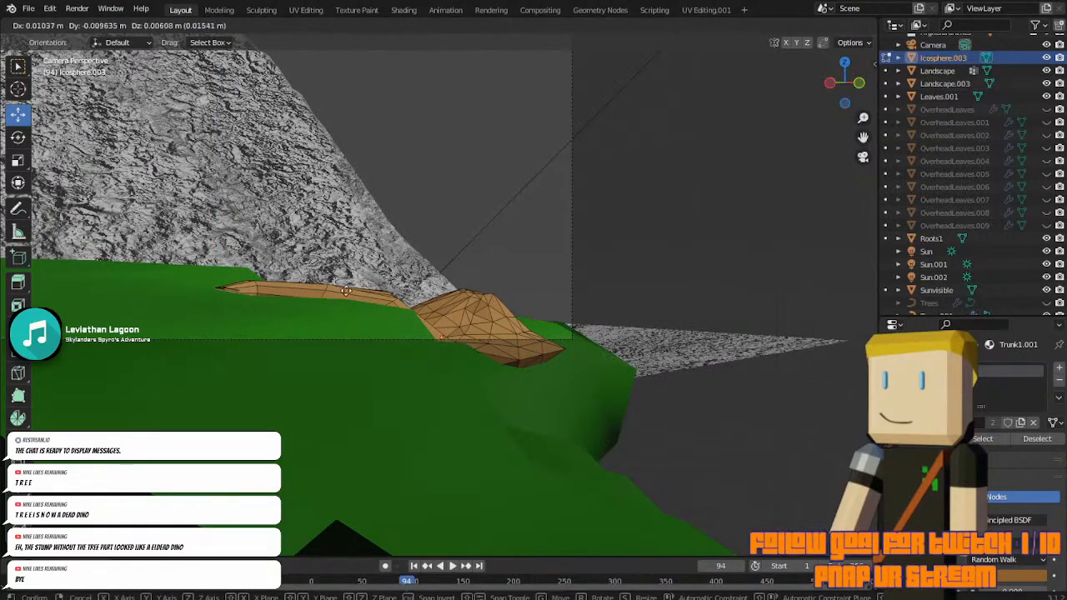
pyautogui.click(344, 288)
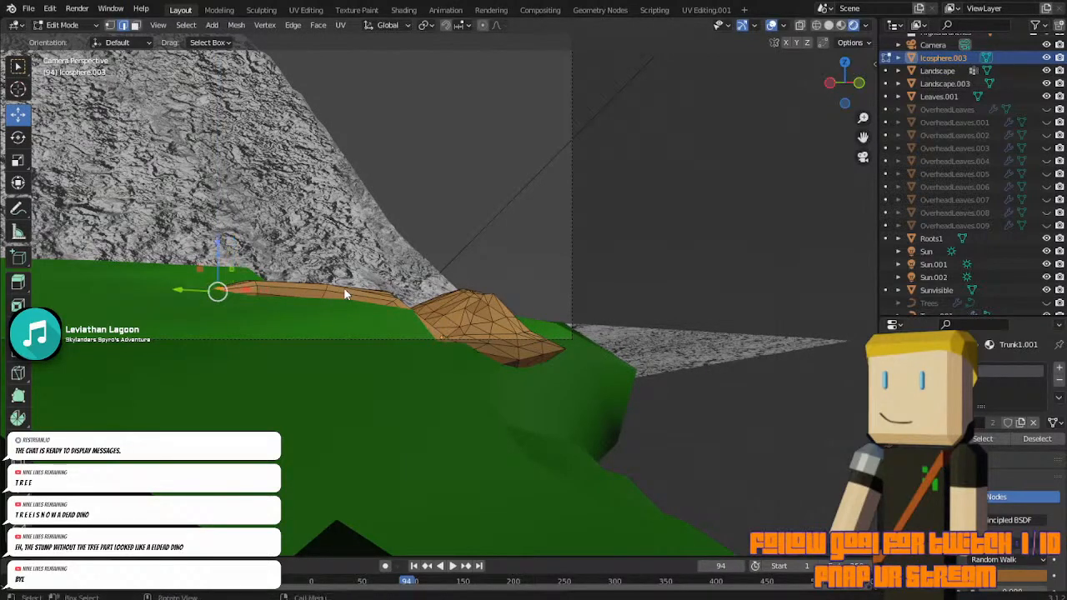
# Adjust the tip's height along Z and shift it along the global X axis to extend the root over the grass.
pyautogui.press('w')
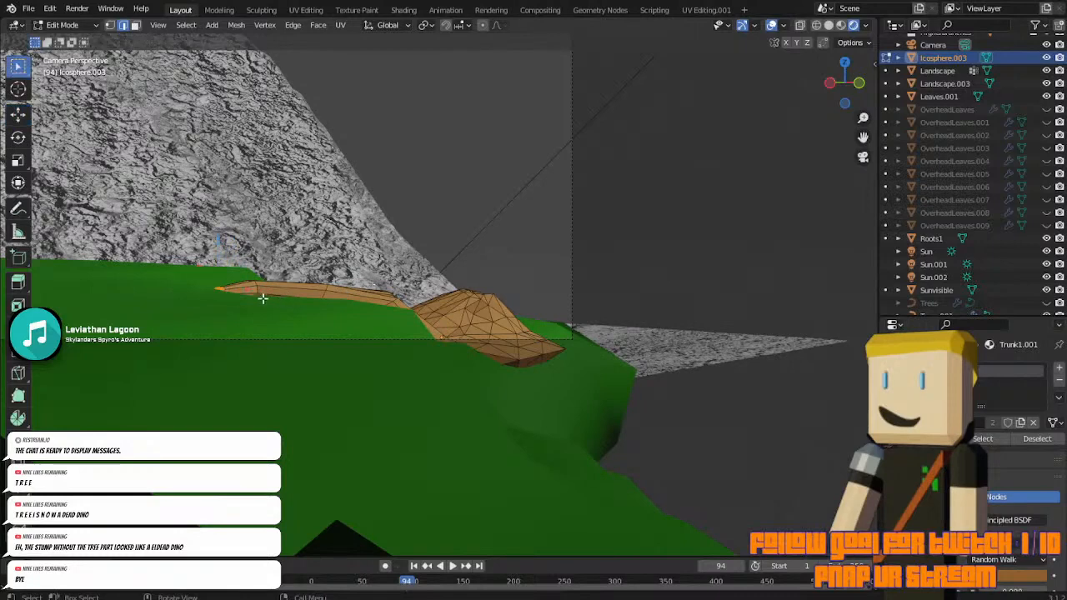
pyautogui.press('g')
pyautogui.press('z')
pyautogui.press('z')
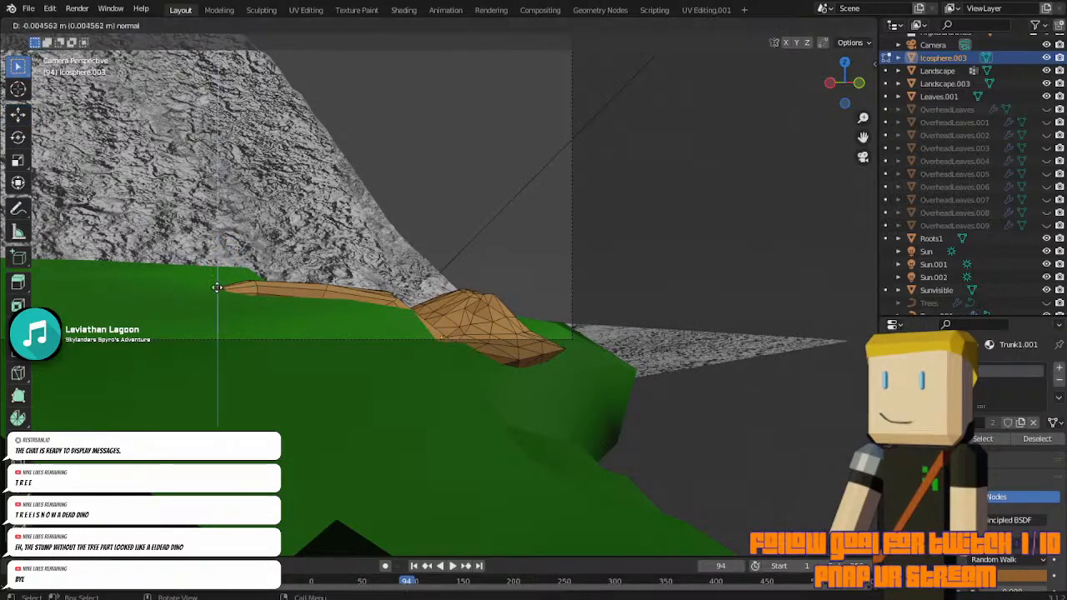
pyautogui.press('z')
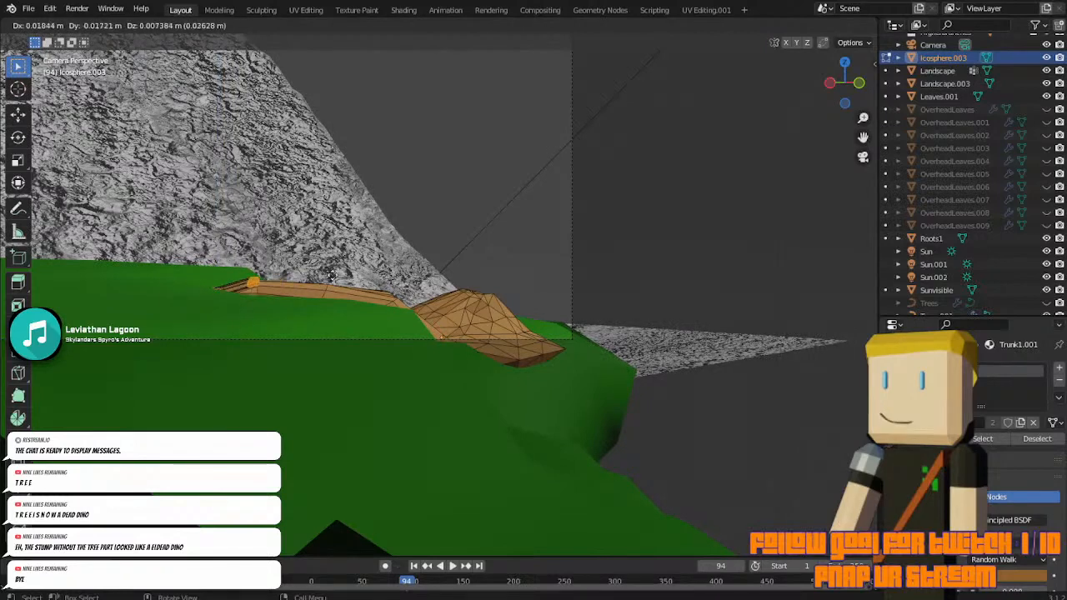
pyautogui.press('x')
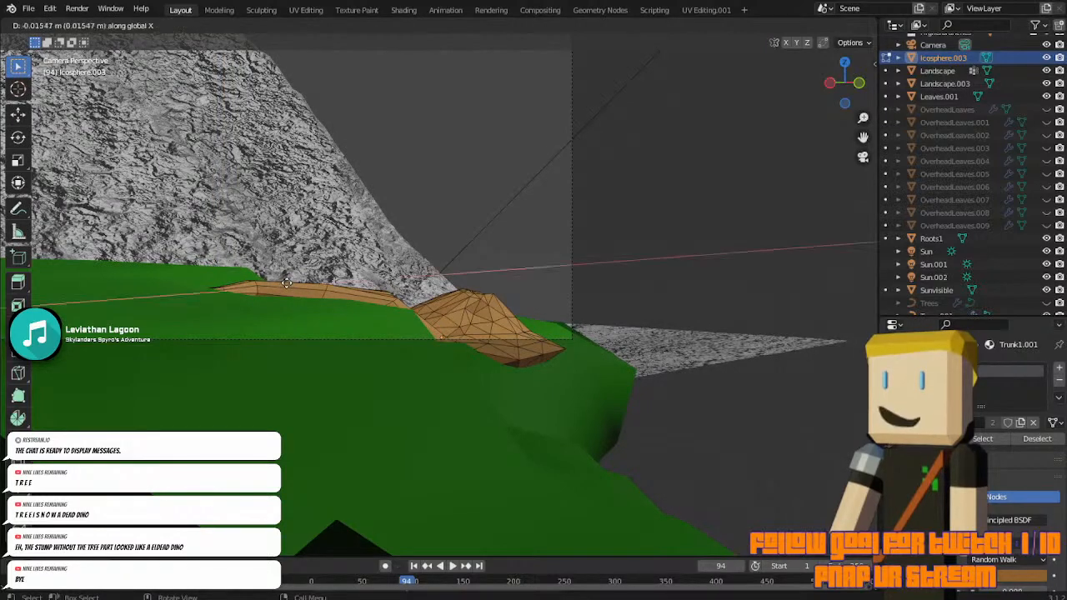
pyautogui.click(373, 294)
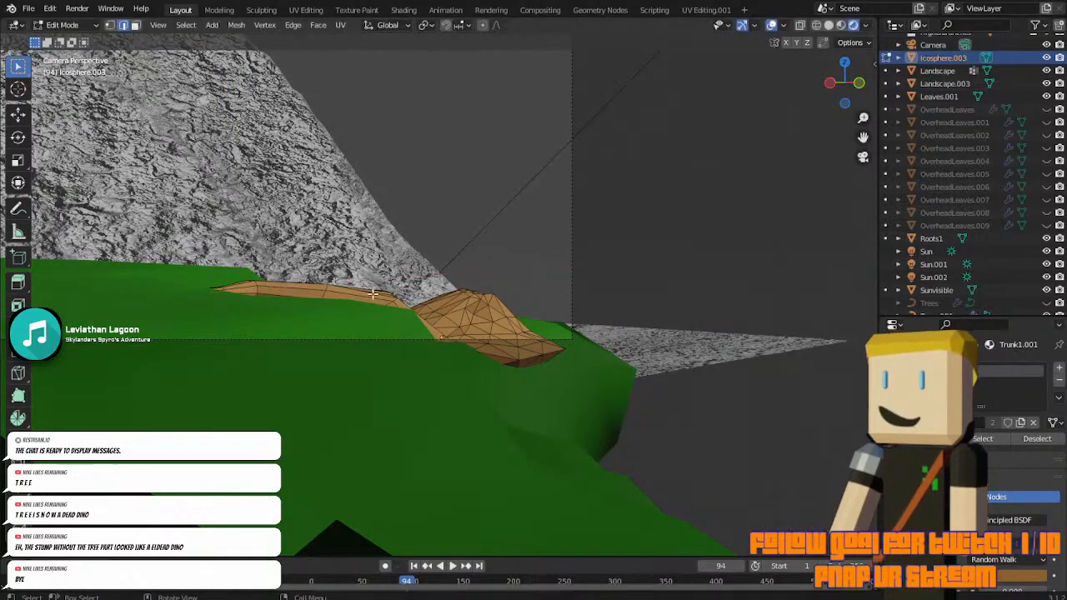
# Scale the root's tip down toward a point and return to Object Mode to view the root mesh from another angle.
pyautogui.press('s')
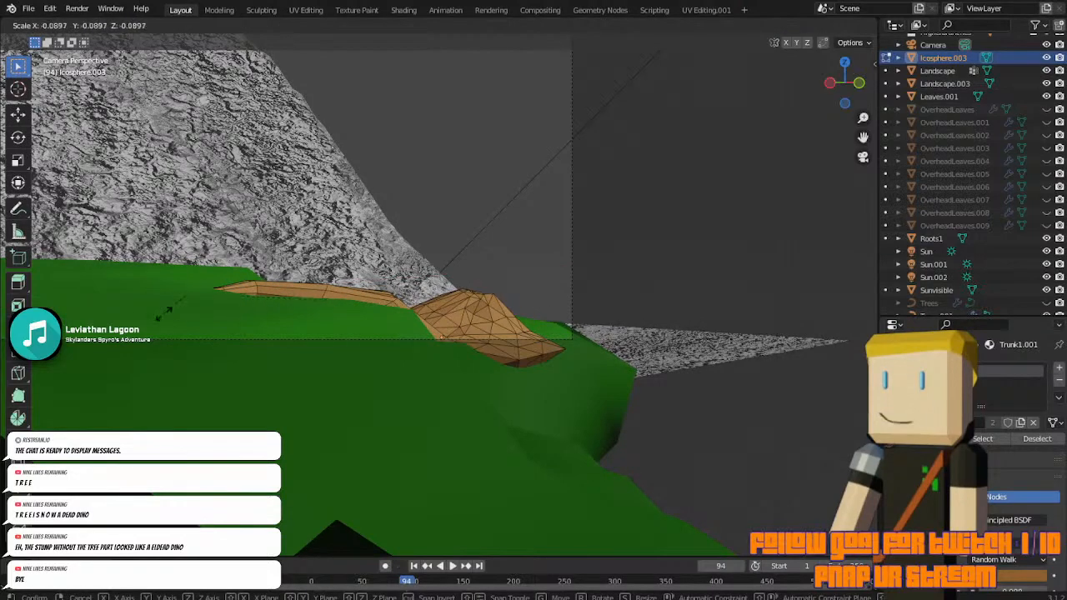
pyautogui.click(268, 298)
pyautogui.press('s')
pyautogui.click(293, 299)
pyautogui.moveTo(293, 298); pyautogui.dragTo(691, 328, button='middle')
pyautogui.press('Tab')
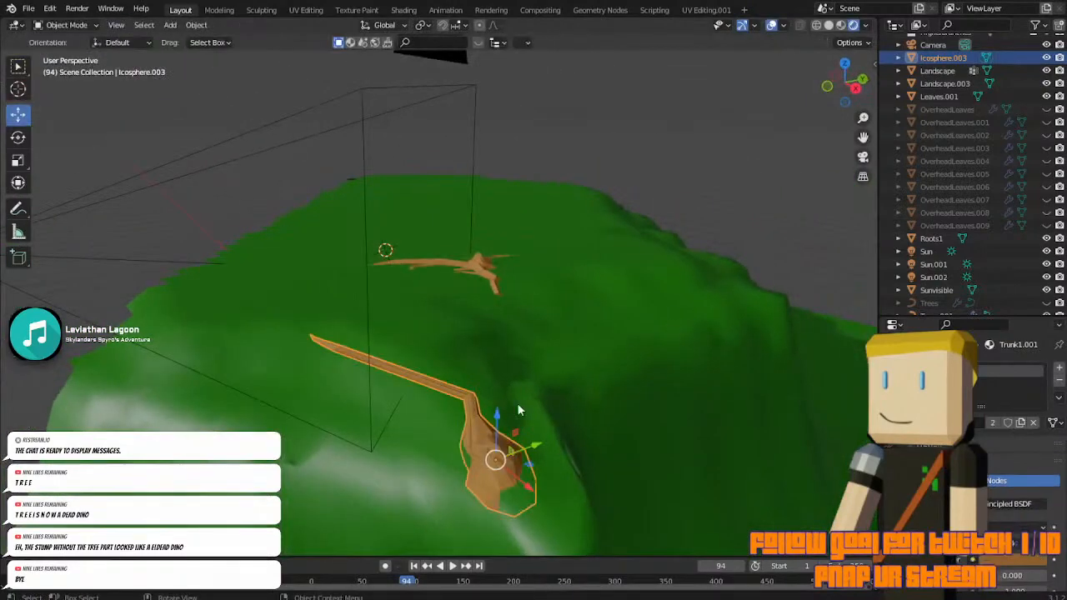
# Check the deselected root through the scene camera, and reopen the root mesh in Edit Mode.
pyautogui.moveTo(518, 409); pyautogui.dragTo(737, 331, button='middle')
pyautogui.click(865, 157)
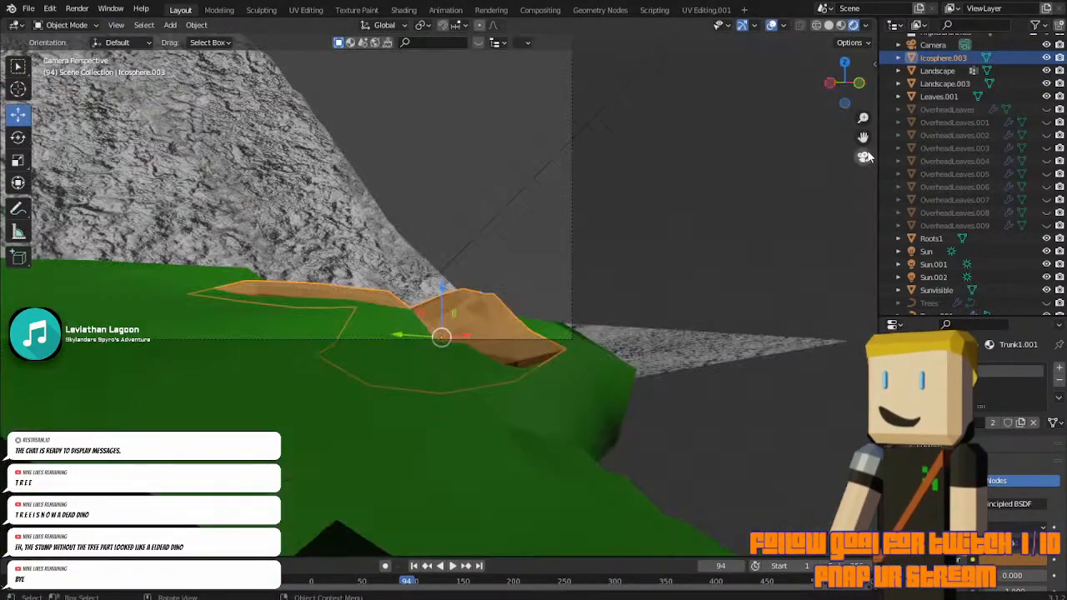
pyautogui.click(641, 221)
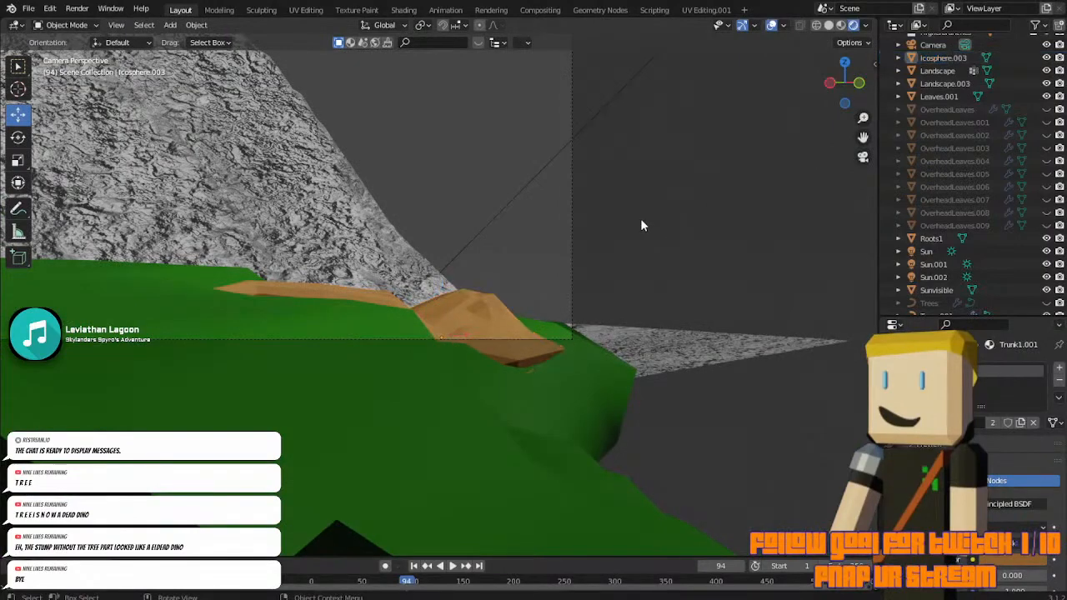
pyautogui.click(321, 283)
pyautogui.press('Tab')
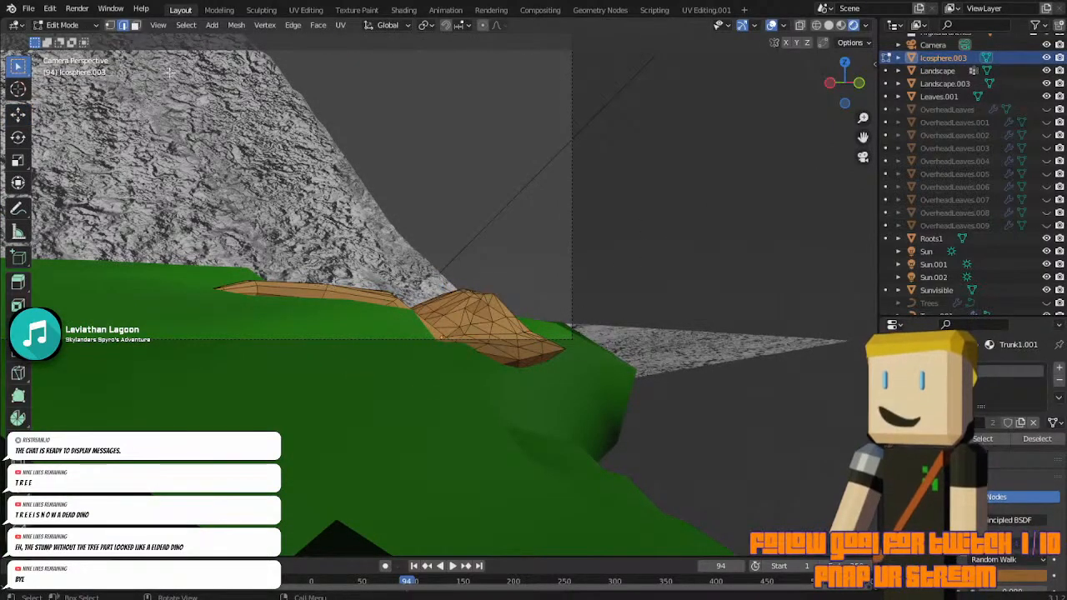
# Select the edges running around the root's bend where it leaves the flared base.
pyautogui.moveTo(332, 279); pyautogui.dragTo(864, 211, button='middle')
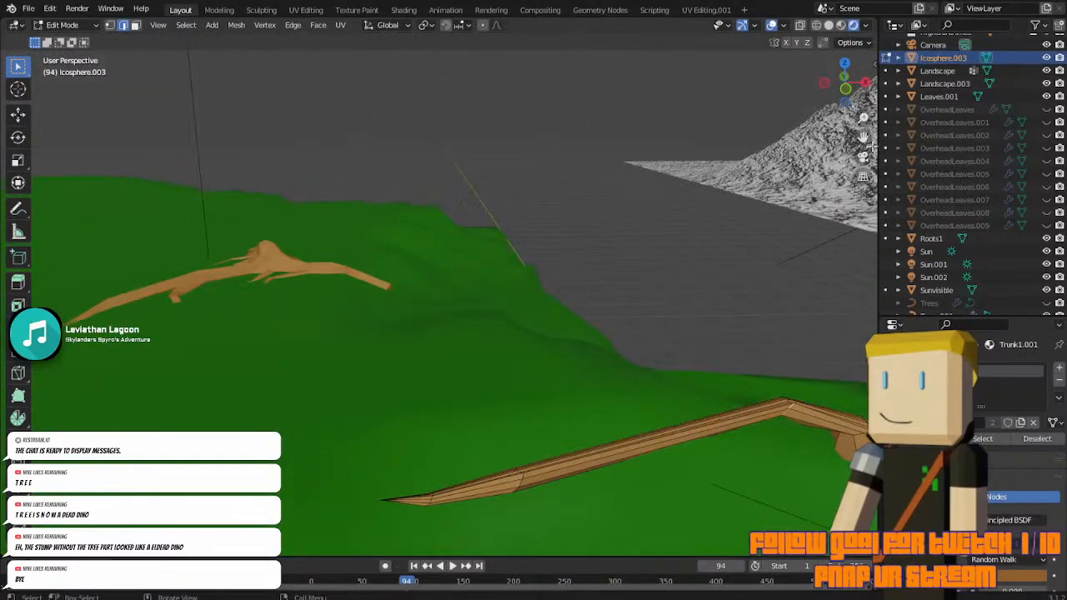
pyautogui.keyDown('shift'); pyautogui.moveTo(860, 134); pyautogui.dragTo(792, 127, button='middle'); pyautogui.keyUp('shift')
pyautogui.scroll(3, 848, 181)
pyautogui.moveTo(458, 426); pyautogui.dragTo(317, 443, button='middle')
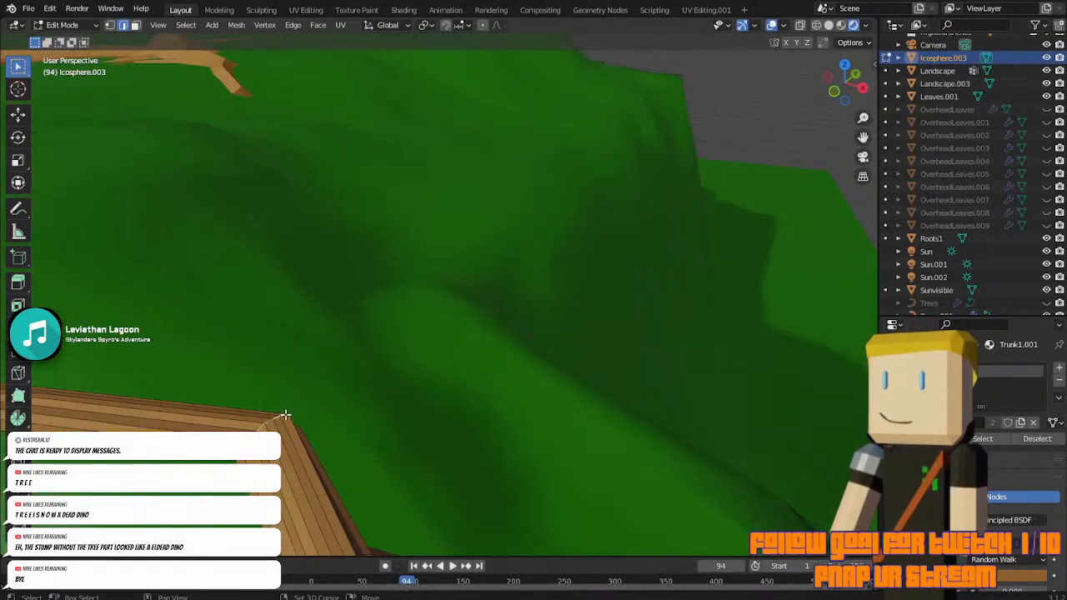
pyautogui.moveTo(306, 412); pyautogui.dragTo(150, 327, button='middle')
pyautogui.moveTo(286, 308); pyautogui.dragTo(173, 353, button='middle')
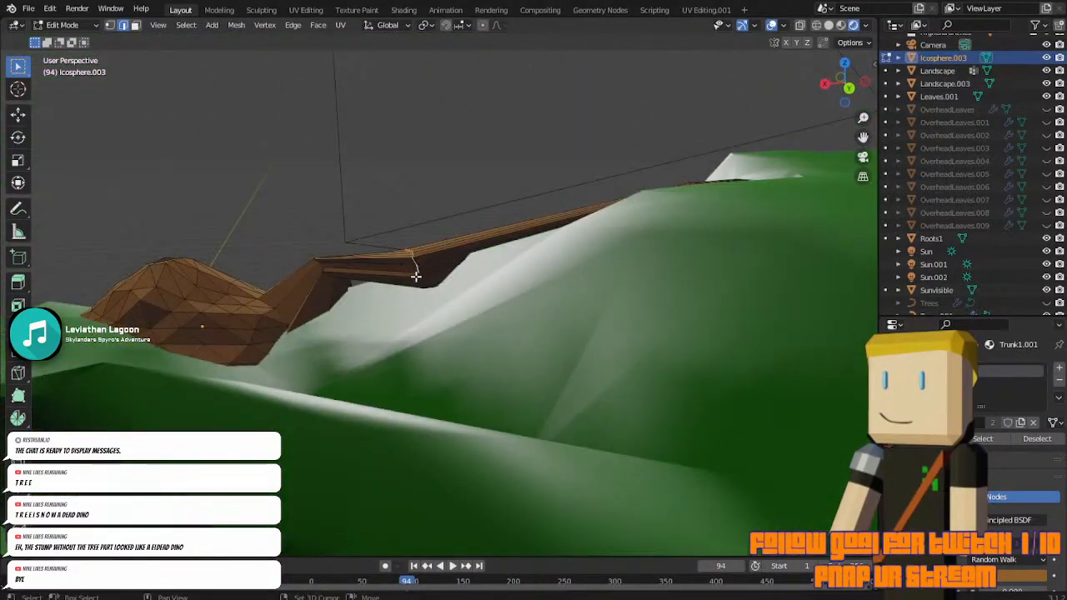
# Extend the selection to the full ring of edges at the root's bend, using a top wireframe view.
pyautogui.click(843, 63)
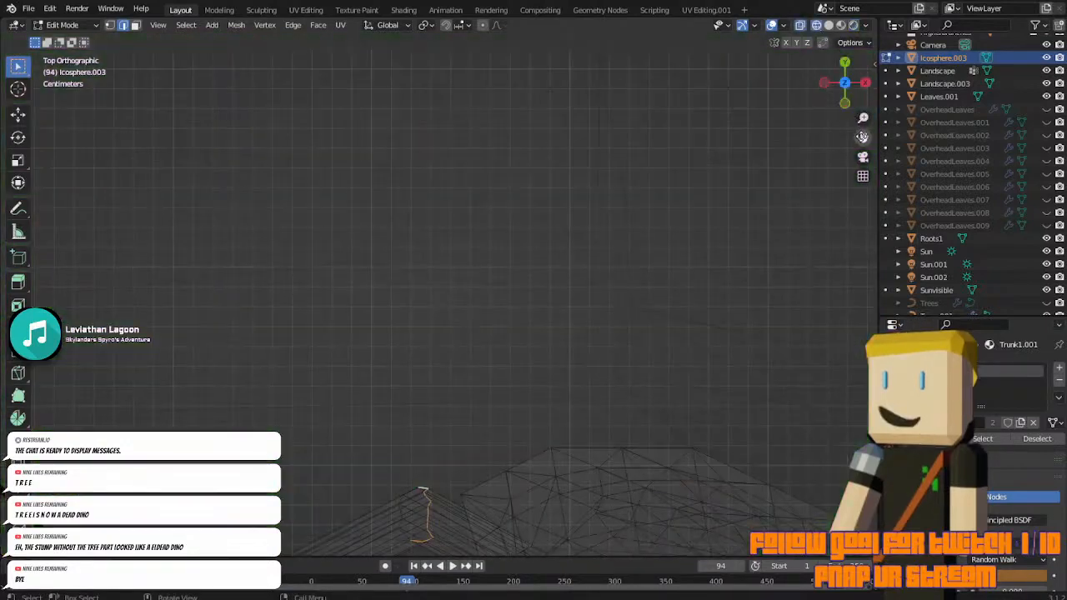
pyautogui.keyDown('shift'); pyautogui.moveTo(411, 502); pyautogui.dragTo(411, 322, button='middle'); pyautogui.keyUp('shift')
pyautogui.moveTo(416, 305); pyautogui.dragTo(428, 376)
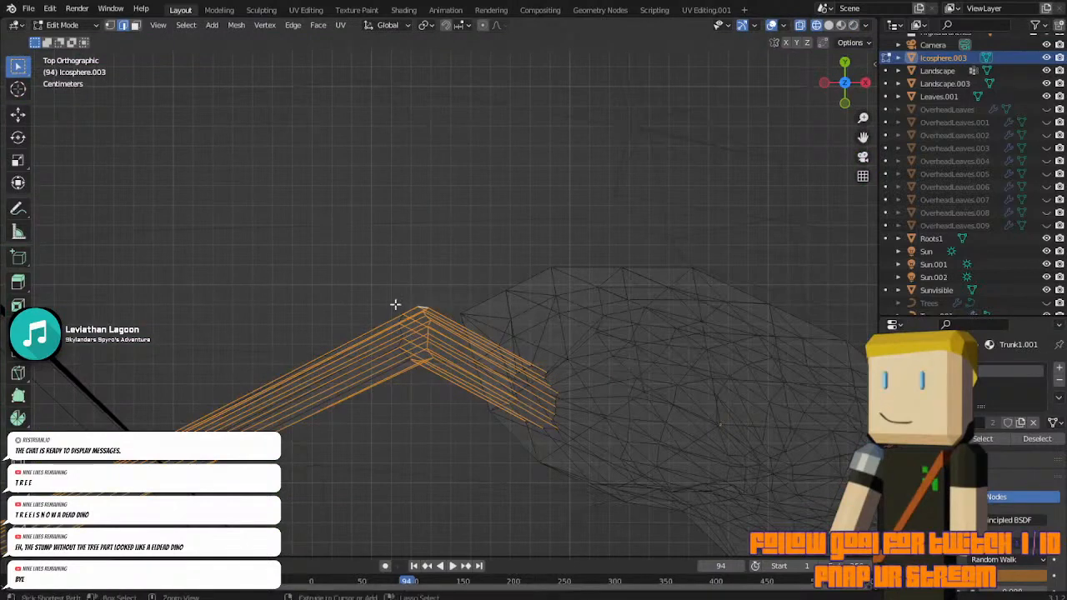
pyautogui.hotkey('ctrl', 'z')
pyautogui.keyDown('shift'); pyautogui.moveTo(398, 305); pyautogui.dragTo(414, 360); pyautogui.keyUp('shift')
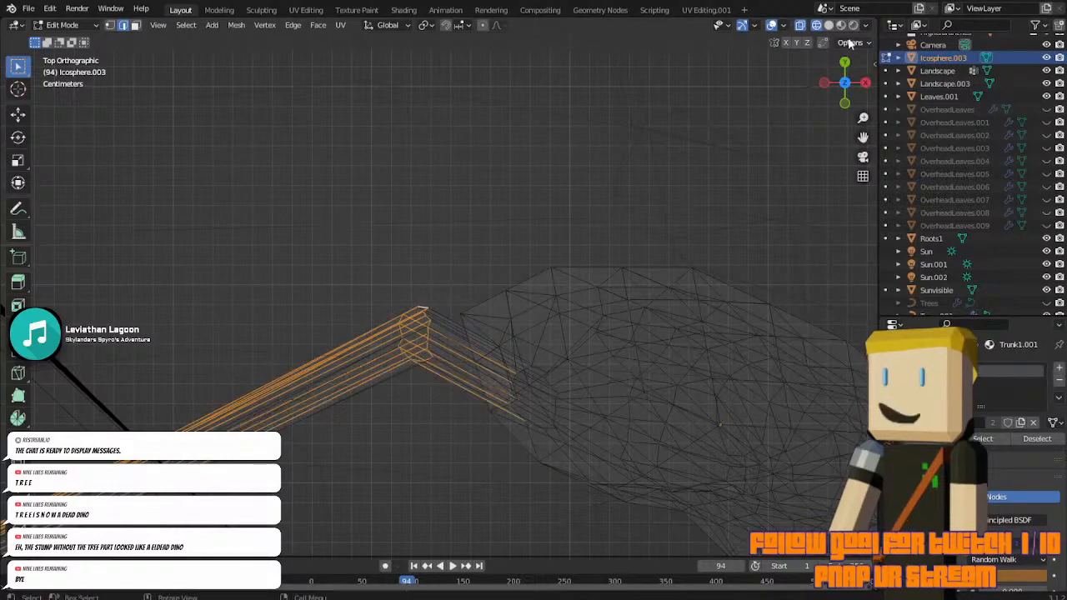
# Leave wireframe shading and refine the edge selection around the branch's bend from below, dropping stray lengthwise edges and adding missing loop edges.
pyautogui.hotkey('shift', 'z')
pyautogui.moveTo(431, 342)
pyautogui.mouseDown(button='middle')
pyautogui.moveTo(581, 264)
pyautogui.moveTo(590, 177)
pyautogui.mouseUp(button='middle')
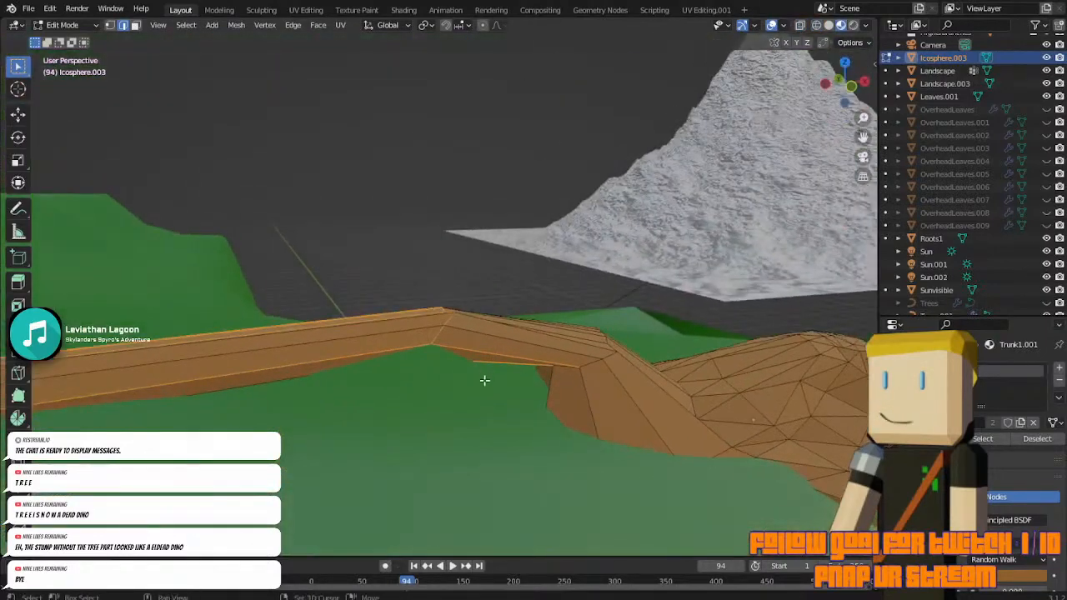
pyautogui.moveTo(402, 351); pyautogui.dragTo(519, 351, button='middle')
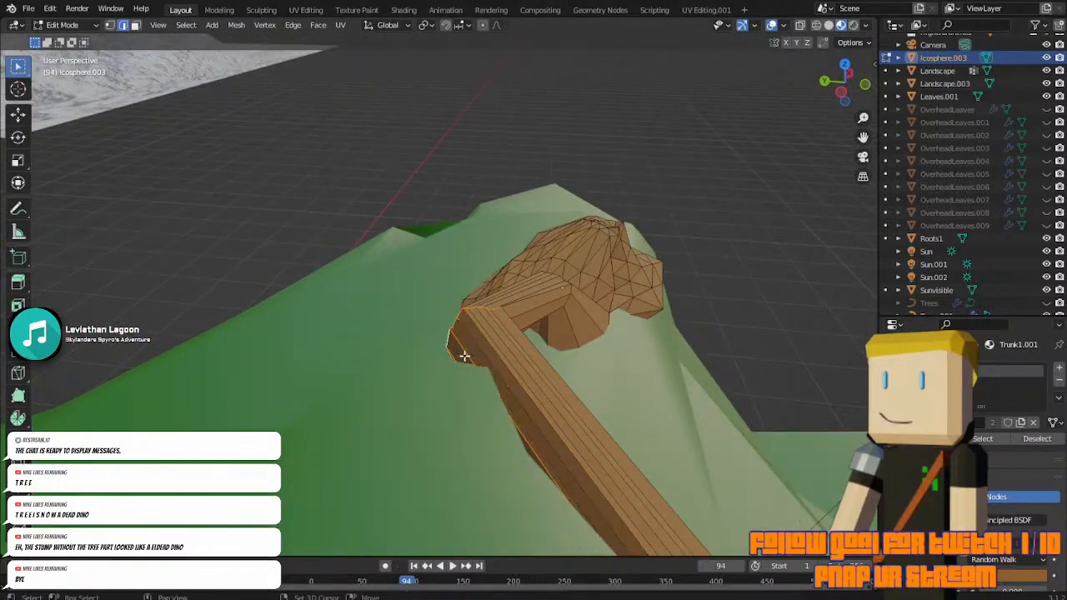
pyautogui.moveTo(453, 360); pyautogui.dragTo(634, 340, button='middle')
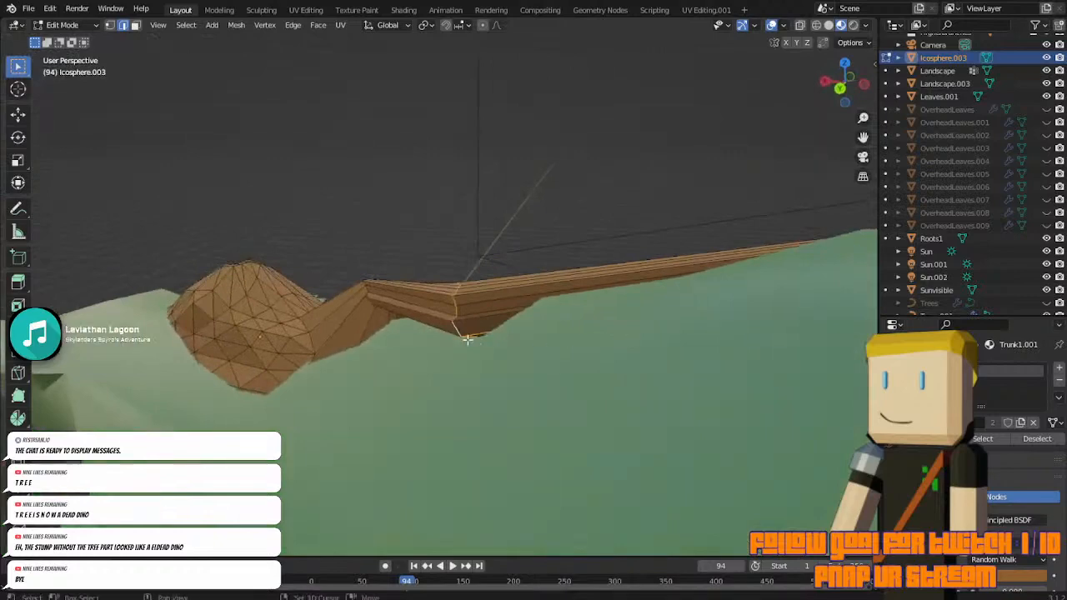
pyautogui.moveTo(473, 335); pyautogui.dragTo(541, 326, button='middle')
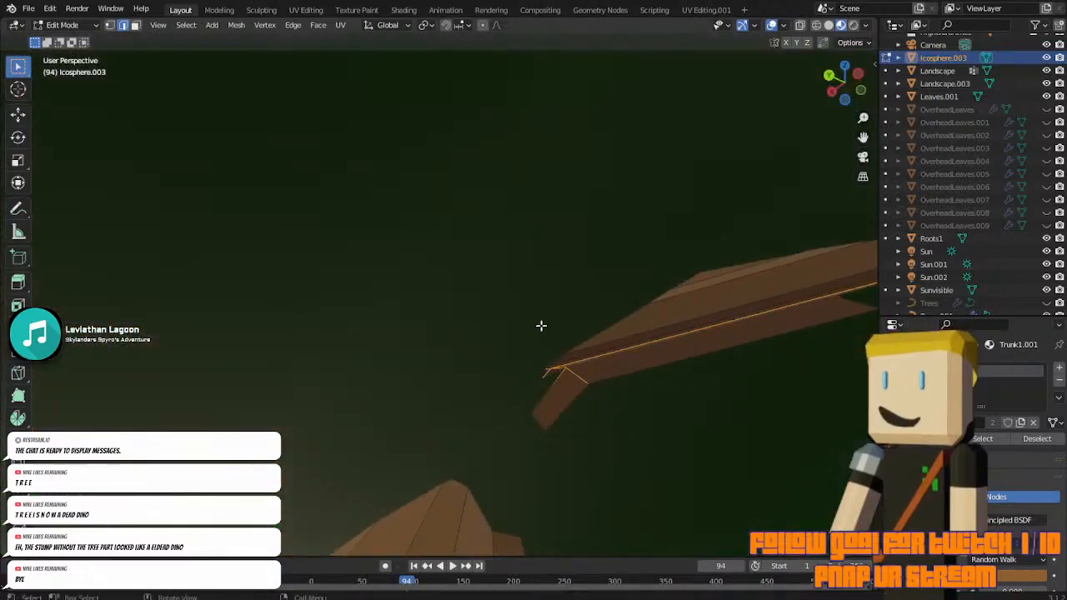
pyautogui.keyDown('shift'); pyautogui.click(551, 367); pyautogui.keyUp('shift')
pyautogui.keyDown('shift'); pyautogui.click(557, 364); pyautogui.keyUp('shift')
pyautogui.keyDown('shift'); pyautogui.click(556, 365); pyautogui.keyUp('shift')
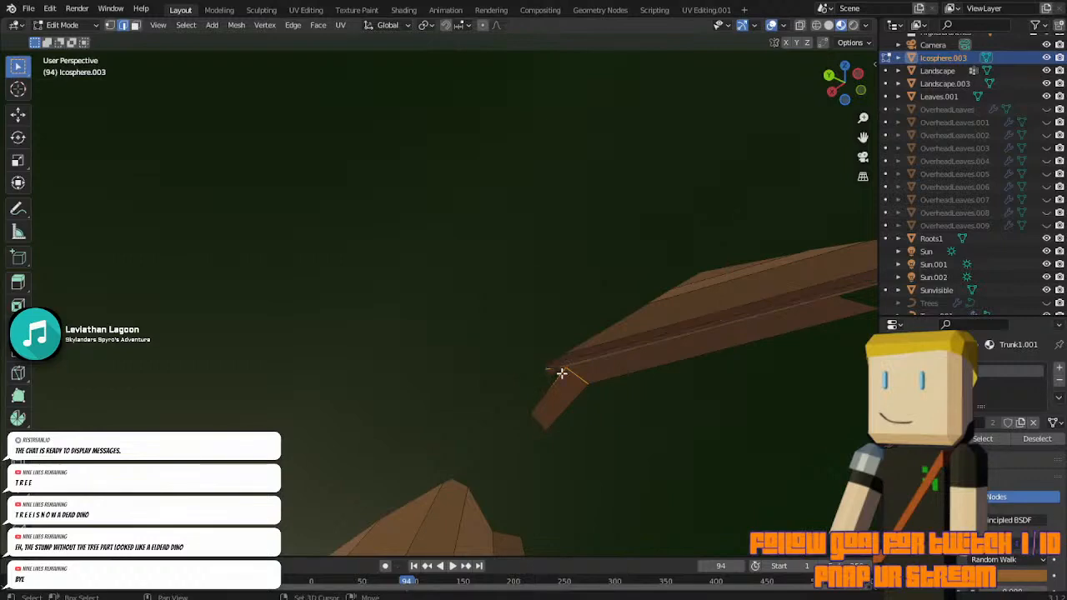
pyautogui.moveTo(597, 383); pyautogui.dragTo(534, 291, button='middle')
pyautogui.keyDown('shift'); pyautogui.click(505, 287); pyautogui.keyUp('shift')
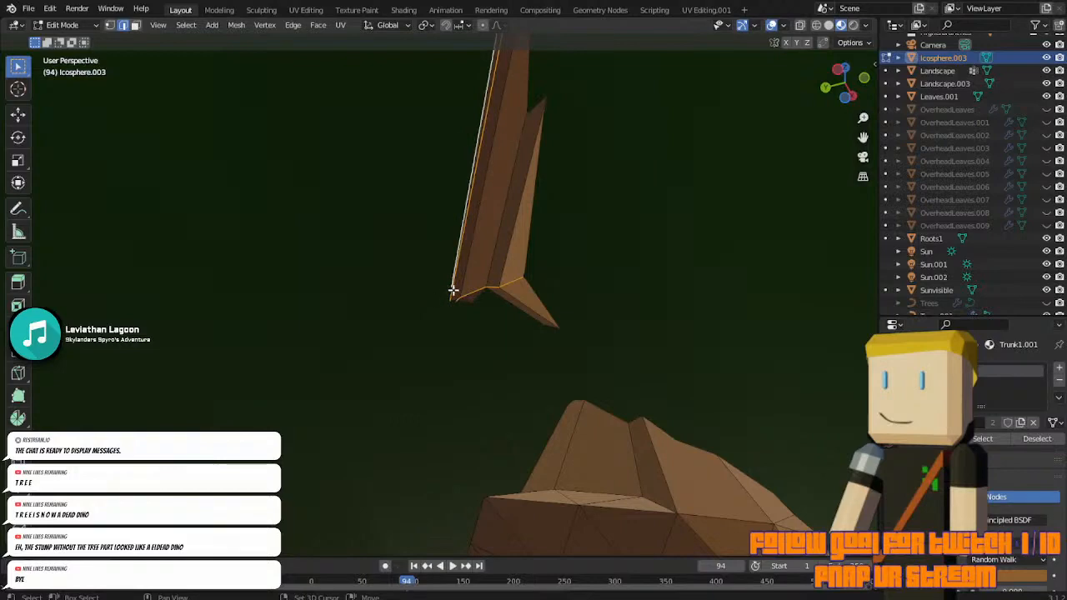
# Try shifting the selected bend edges horizontally along the branch while looking through the scene camera.
pyautogui.moveTo(451, 282); pyautogui.dragTo(793, 408, button='middle')
pyautogui.click(863, 156)
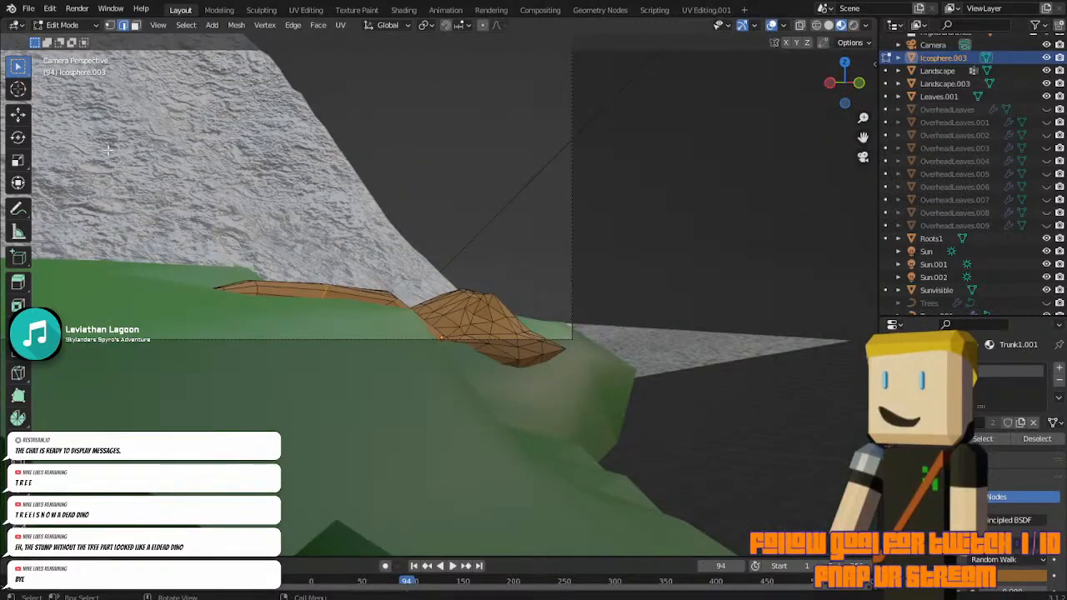
pyautogui.click(18, 115)
pyautogui.moveTo(340, 292); pyautogui.dragTo(373, 288)
pyautogui.moveTo(305, 291); pyautogui.dragTo(265, 298)
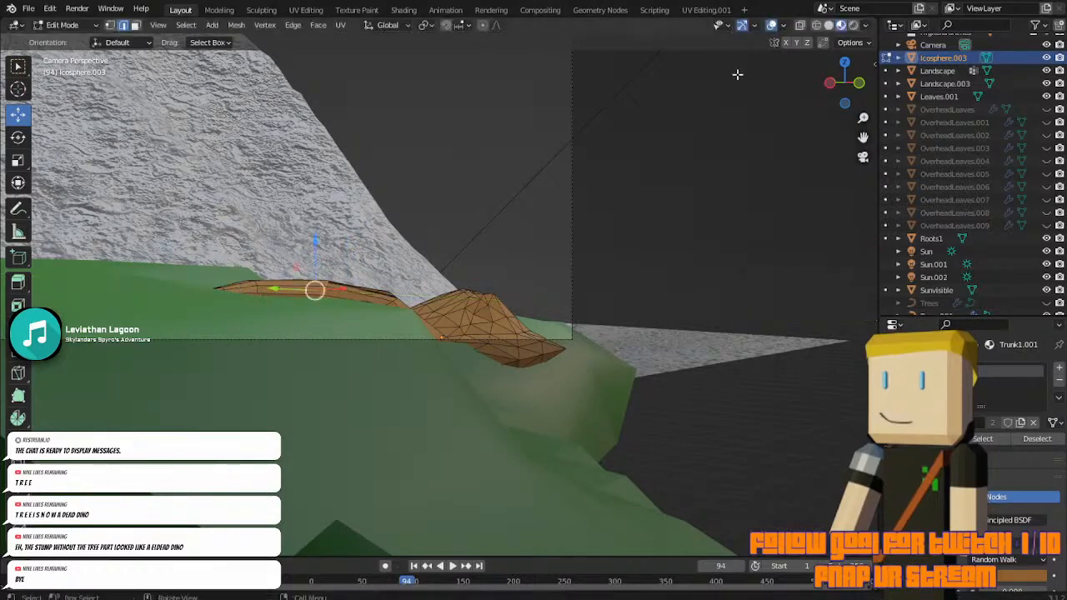
# Try repositioning the branch bend freely in top view and compare the resulting silhouette through the scene camera.
pyautogui.click(843, 66)
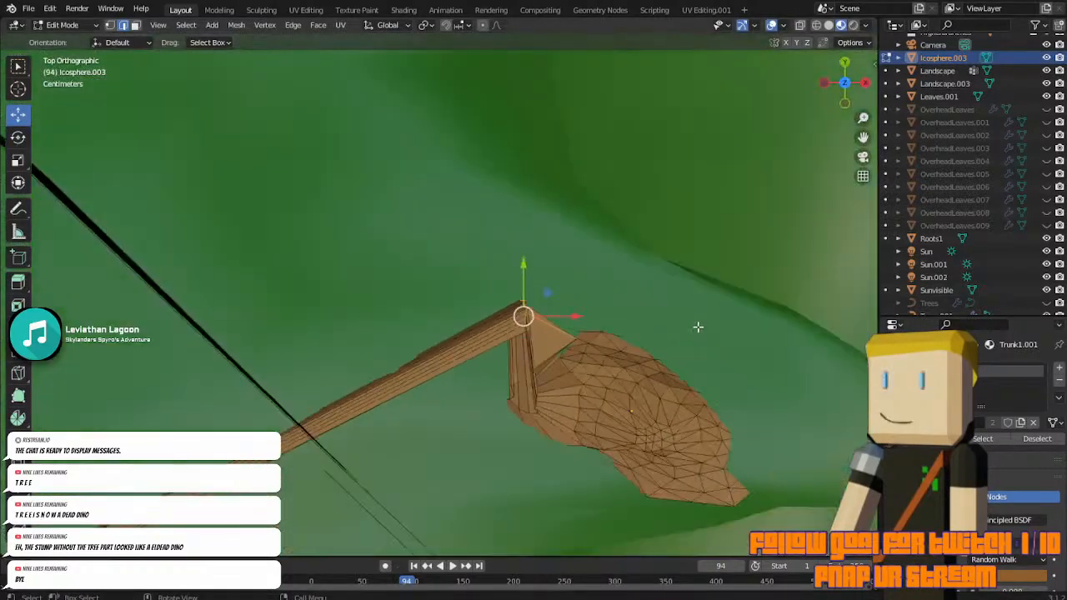
pyautogui.press('g')
pyautogui.click(538, 265)
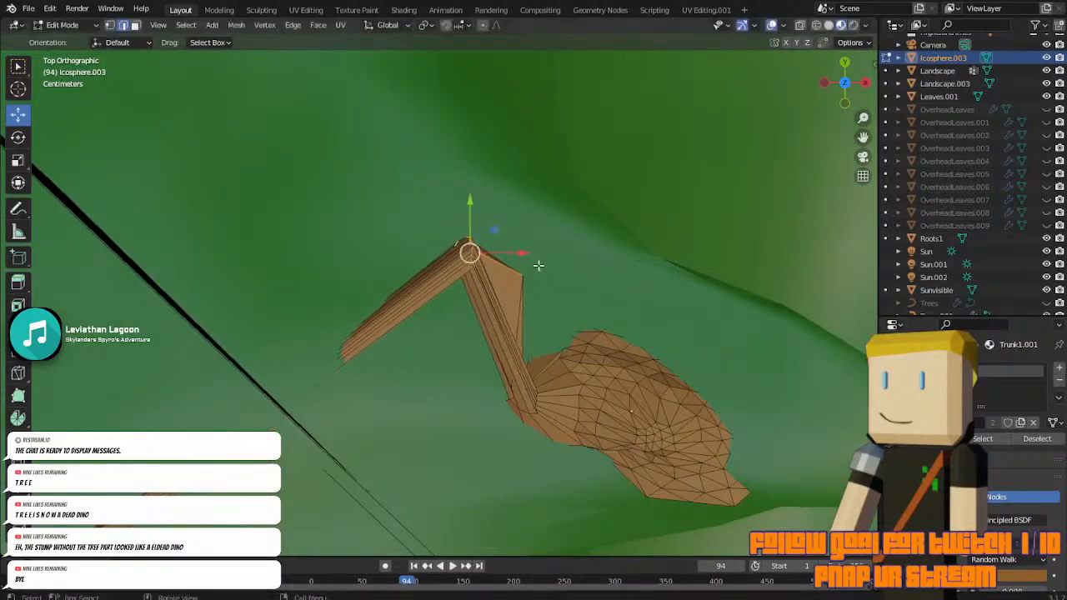
pyautogui.click(864, 159)
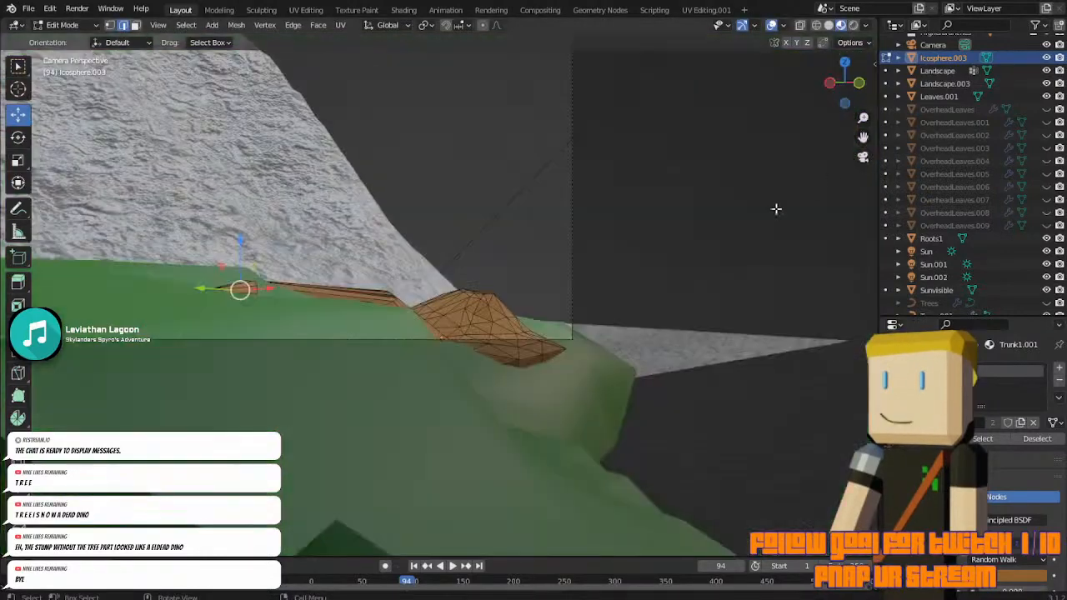
pyautogui.press('Tab')
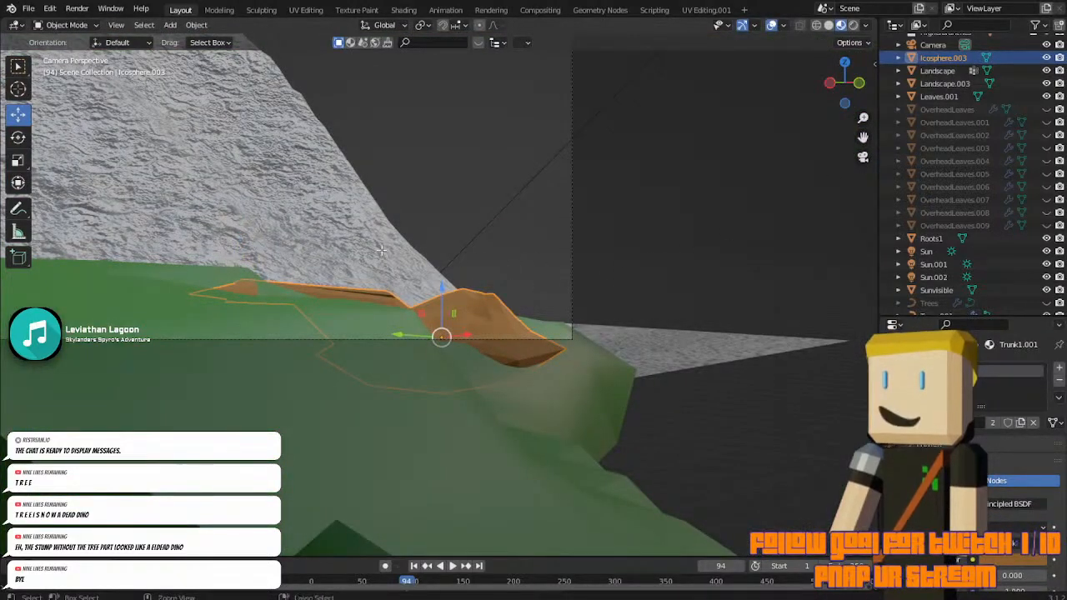
pyautogui.press('Tab')
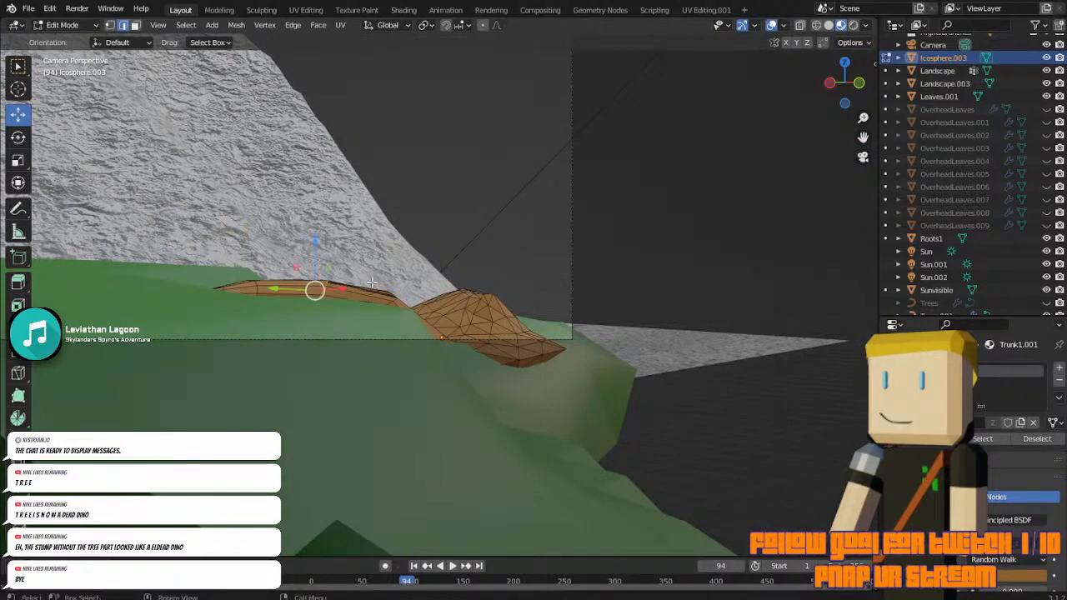
# Try lowering the selected branch bend slightly along the Z axis.
pyautogui.moveTo(322, 247); pyautogui.dragTo(320, 269)
pyautogui.moveTo(550, 327); pyautogui.dragTo(10, 364, button='middle')
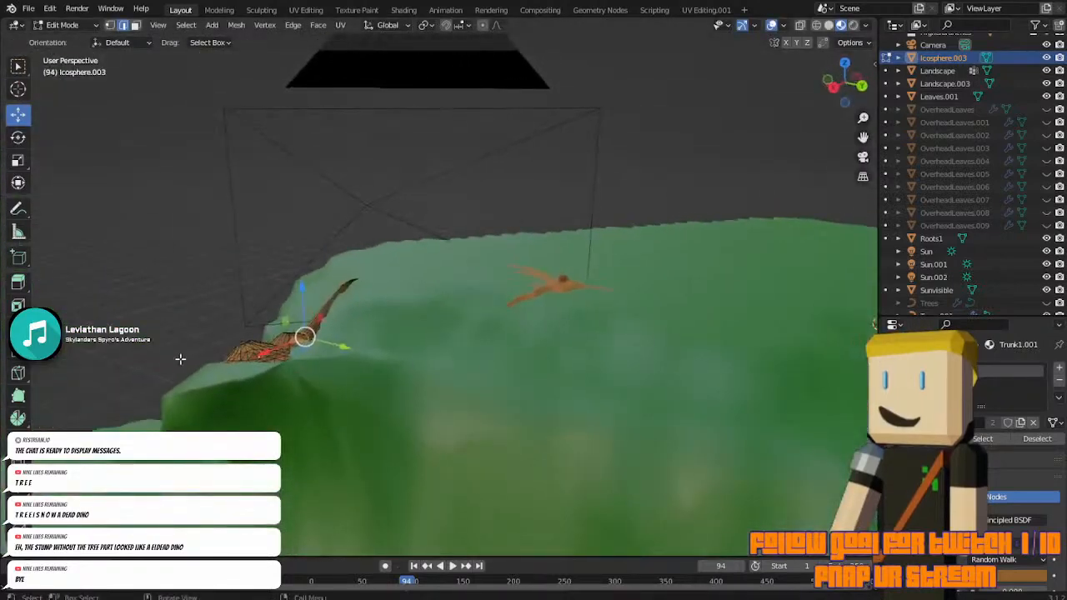
pyautogui.scroll(5, 180, 360)
pyautogui.moveTo(208, 347); pyautogui.dragTo(269, 329, button='middle')
pyautogui.scroll(-2, 195, 403)
pyautogui.moveTo(195, 403); pyautogui.dragTo(281, 361, button='middle')
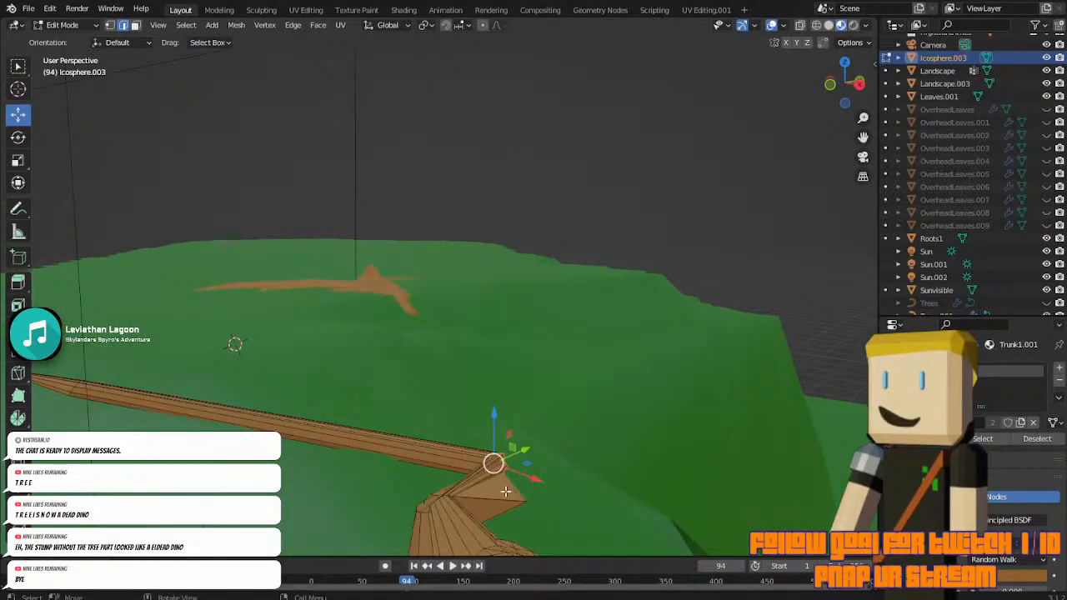
# Delete the stray vertex sticking out beside the branch's bend.
pyautogui.press('1')
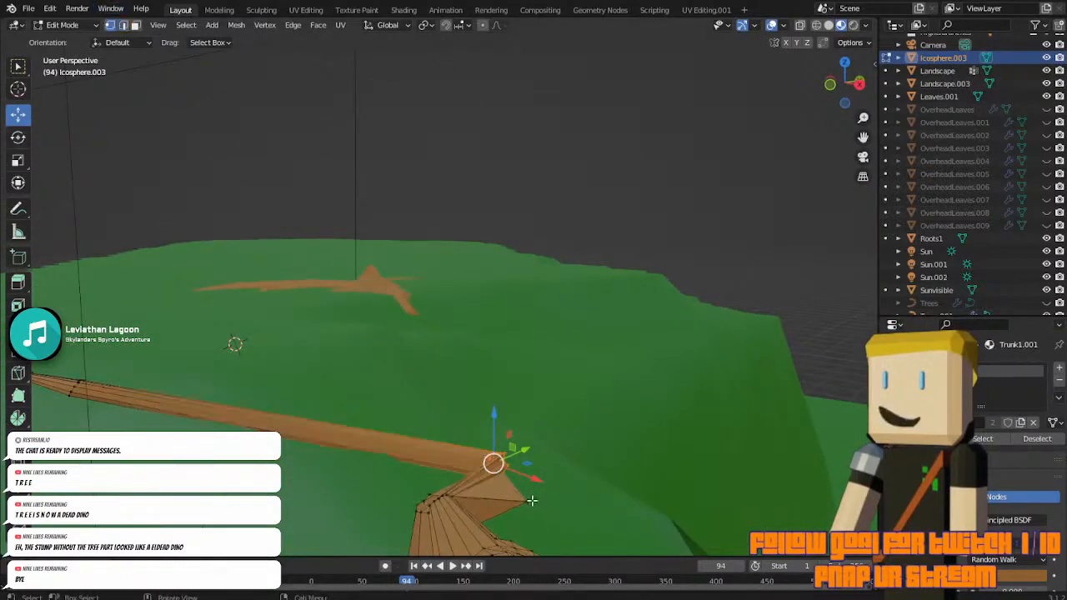
pyautogui.press('g')
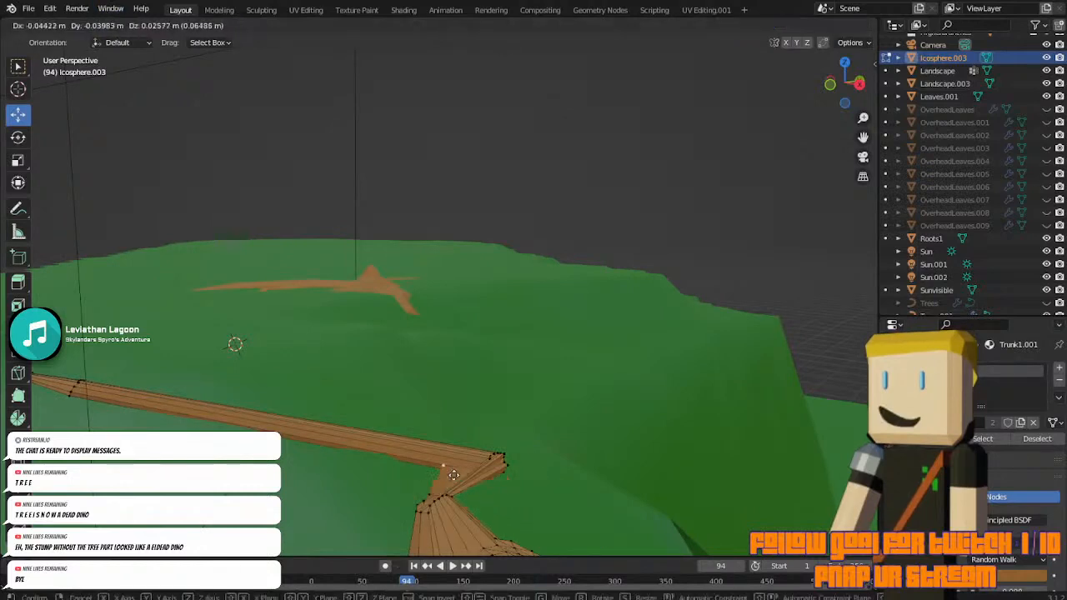
pyautogui.click(482, 517)
pyautogui.press('x')
pyautogui.click(488, 448)
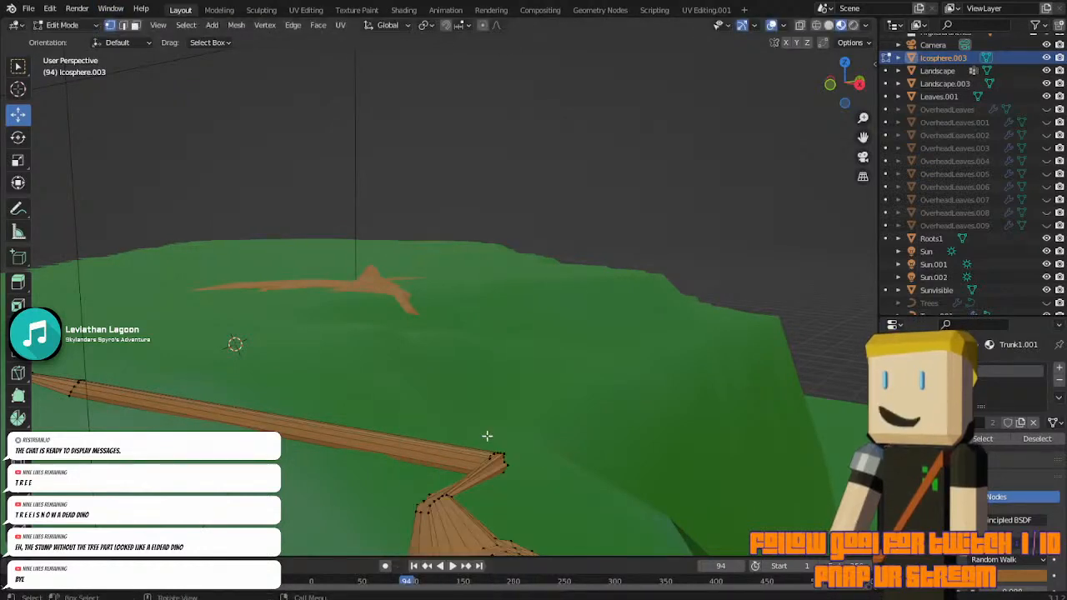
# Inspect the reshaped branch through the scene camera and from the side, looking for gaps at the bend.
pyautogui.moveTo(487, 435); pyautogui.dragTo(555, 434, button='middle')
pyautogui.moveTo(714, 234); pyautogui.dragTo(800, 480, button='middle')
pyautogui.press('Tab')
pyautogui.click(863, 158)
pyautogui.scroll(5, 414, 333)
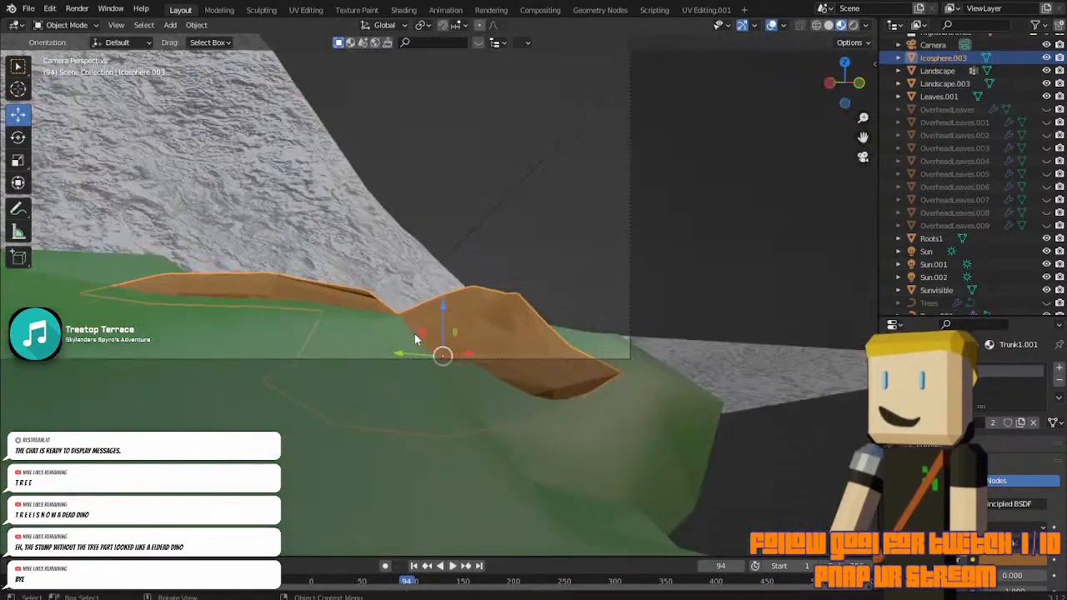
pyautogui.press('Tab')
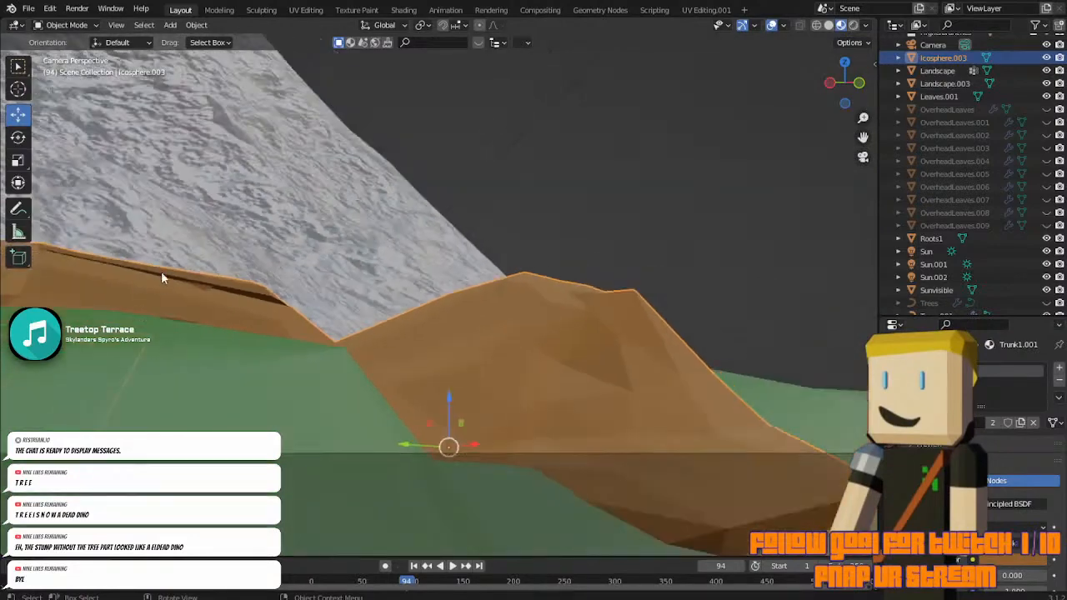
pyautogui.moveTo(226, 286); pyautogui.dragTo(142, 310, button='middle')
pyautogui.scroll(5, 497, 369)
pyautogui.scroll(-5, 517, 375)
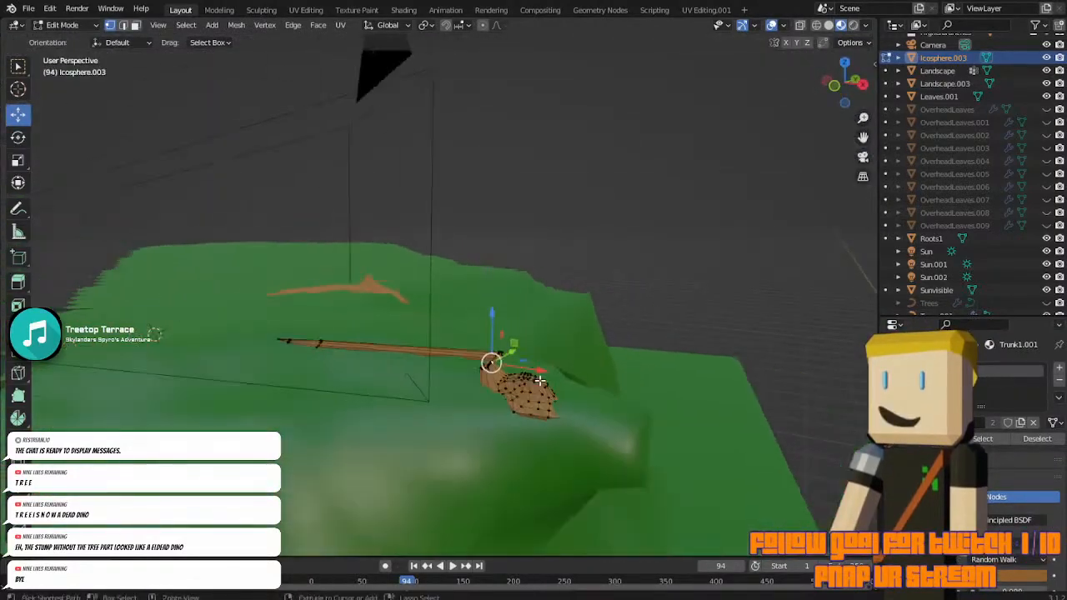
# Undo the vertex deletion and the preceding moves of the branch bend.
pyautogui.hotkey('ctrl', 'z')
pyautogui.hotkey('ctrl', 'z')
pyautogui.hotkey('ctrl', 'z')
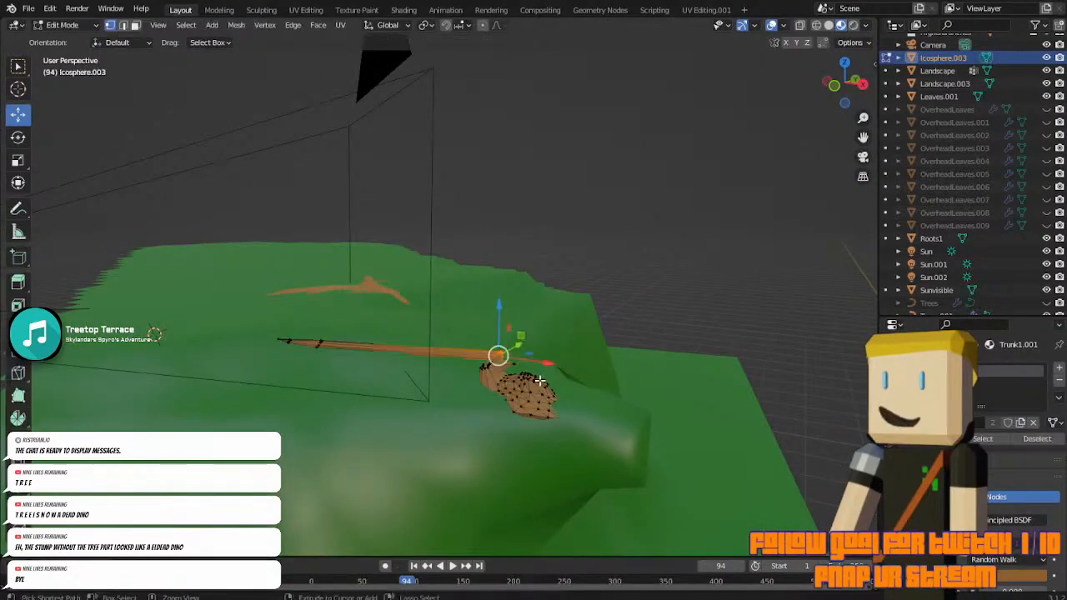
pyautogui.hotkey('ctrl', 'z')
pyautogui.hotkey('ctrl', 'z')
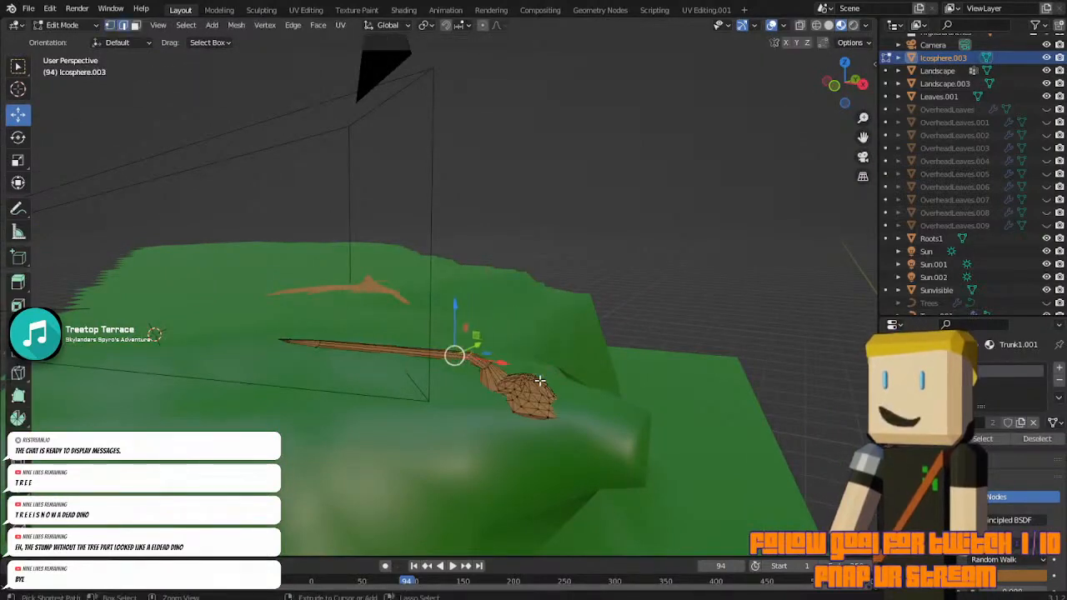
pyautogui.moveTo(541, 381)
pyautogui.mouseDown(button='middle')
pyautogui.moveTo(595, 379)
pyautogui.moveTo(563, 364)
pyautogui.moveTo(428, 367)
pyautogui.moveTo(553, 377)
pyautogui.mouseUp(button='middle')
pyautogui.scroll(5, 593, 378)
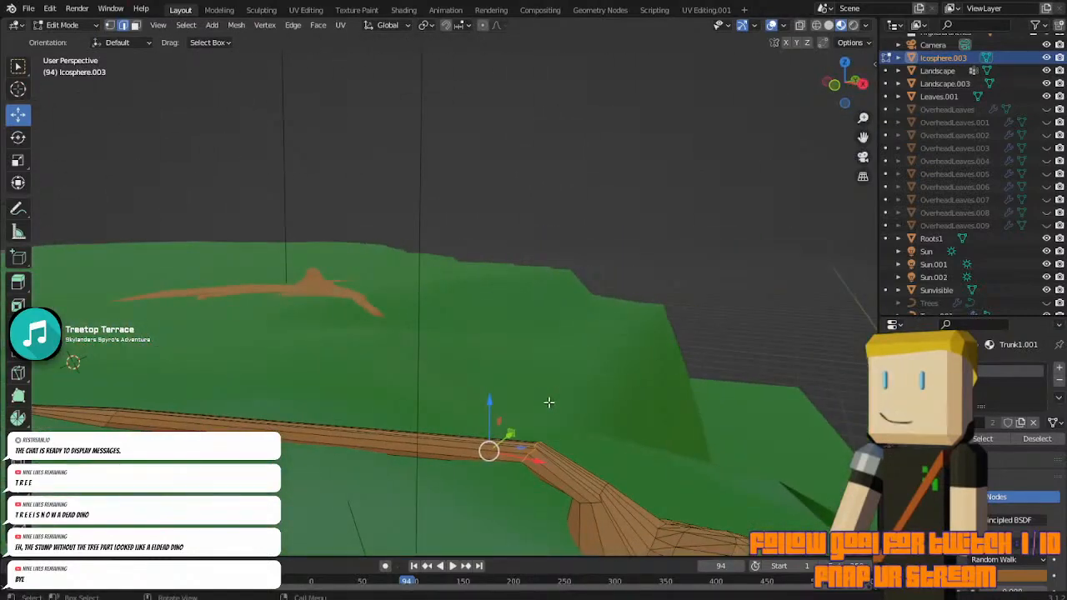
pyautogui.press('g')
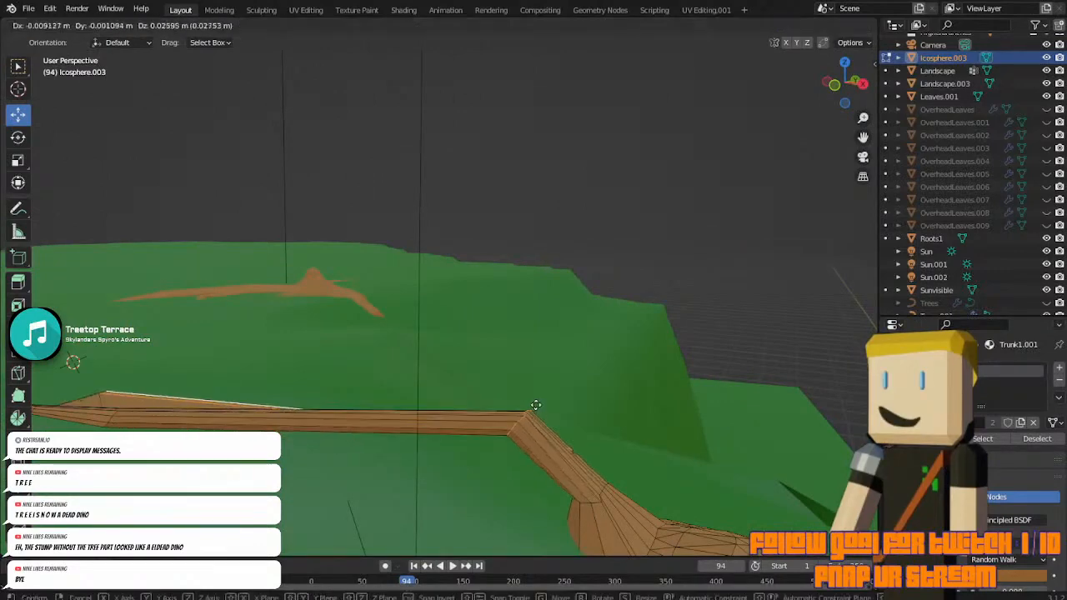
pyautogui.rightClick(539, 353)
# Hide the Landscape.003 terrain and view the underside of the branch's bend.
pyautogui.moveTo(540, 353); pyautogui.dragTo(271, 400, button='middle')
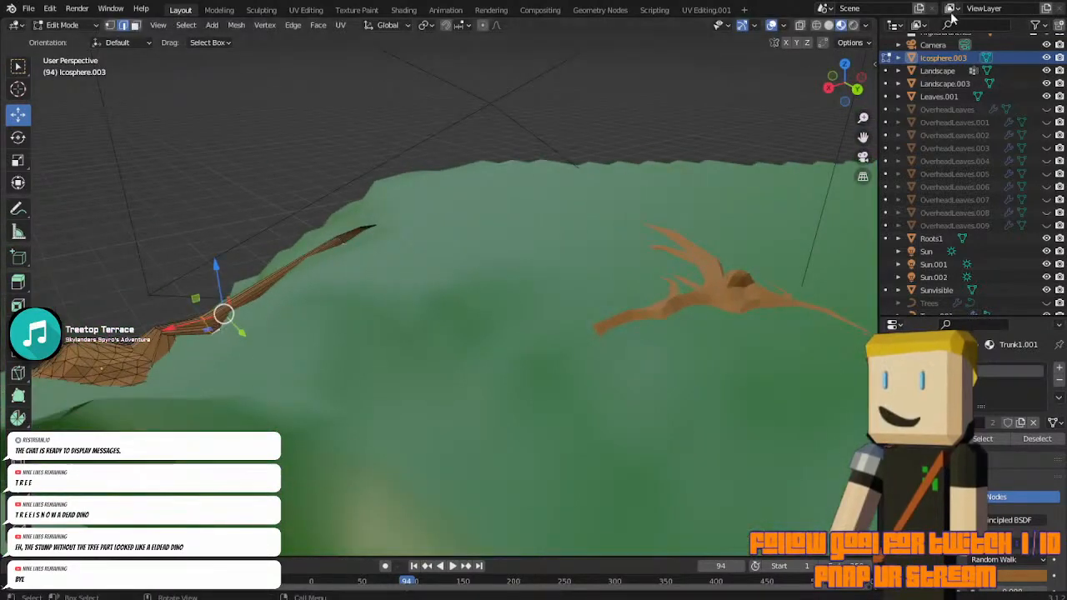
pyautogui.scroll(-1, 979, 274)
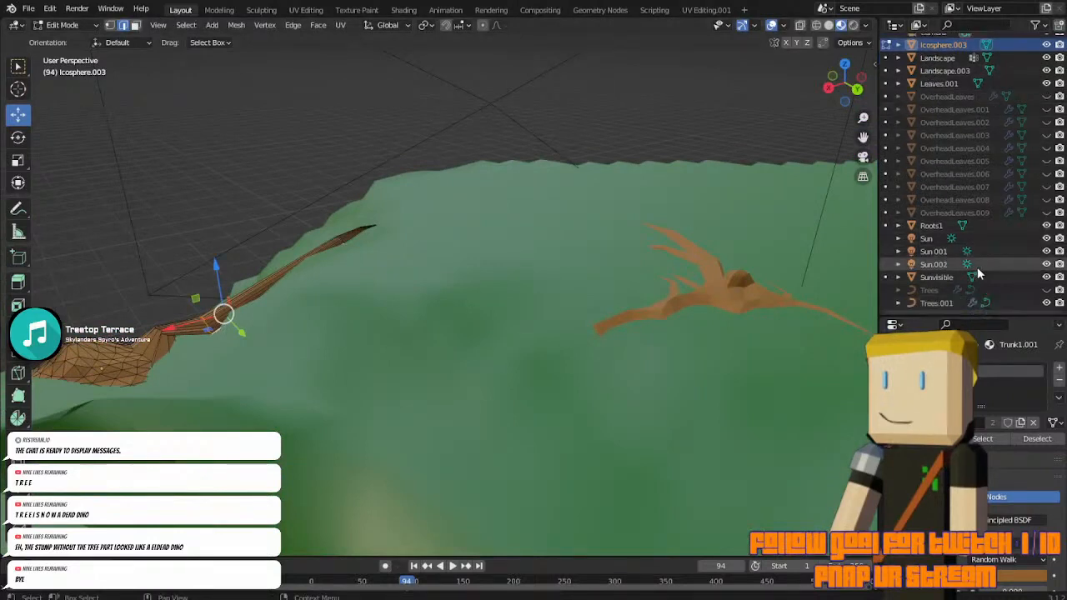
pyautogui.scroll(5, 977, 267)
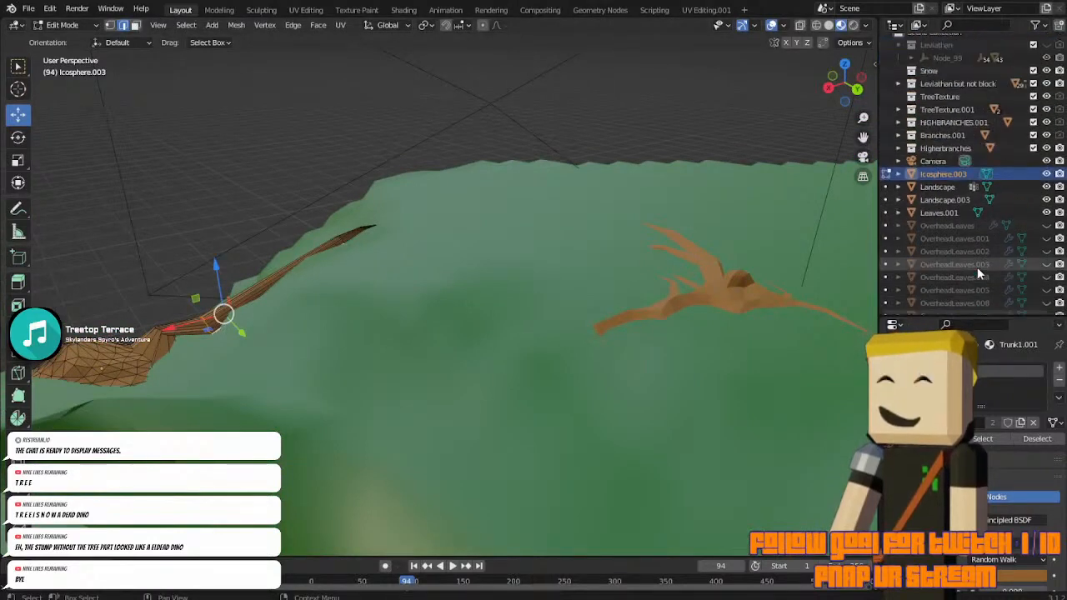
pyautogui.click(1047, 200)
pyautogui.moveTo(559, 286); pyautogui.dragTo(461, 231, button='middle')
pyautogui.moveTo(862, 141); pyautogui.dragTo(638, 245)
pyautogui.moveTo(638, 245); pyautogui.dragTo(360, 254, button='middle')
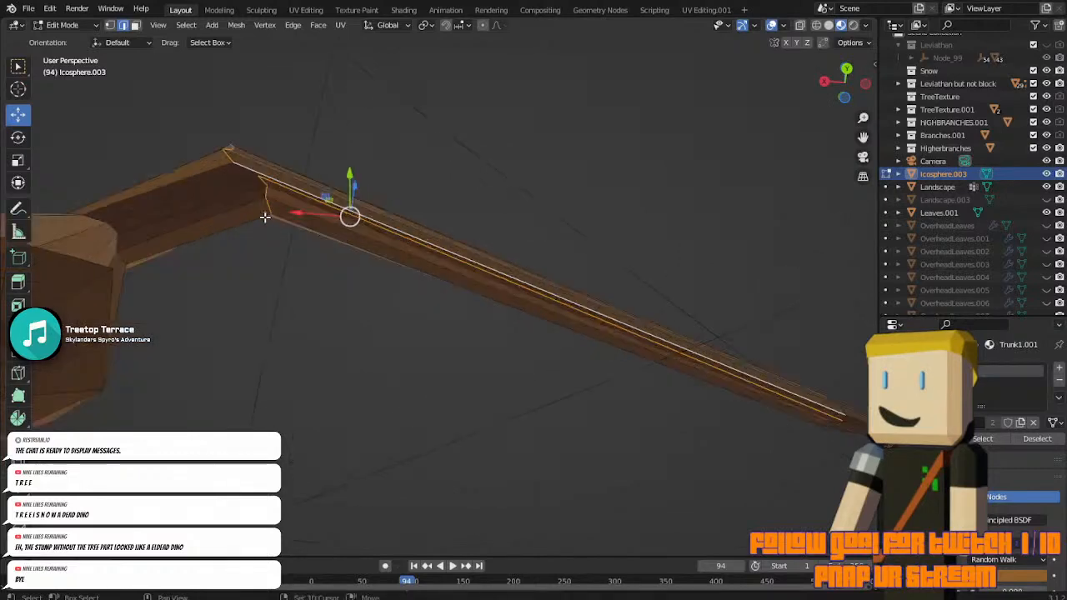
# Correct the selection on the branch's underside by dropping the long lengthwise edges and keeping only the loop around the bend.
pyautogui.click(253, 172)
pyautogui.click(272, 178)
pyautogui.click(273, 179)
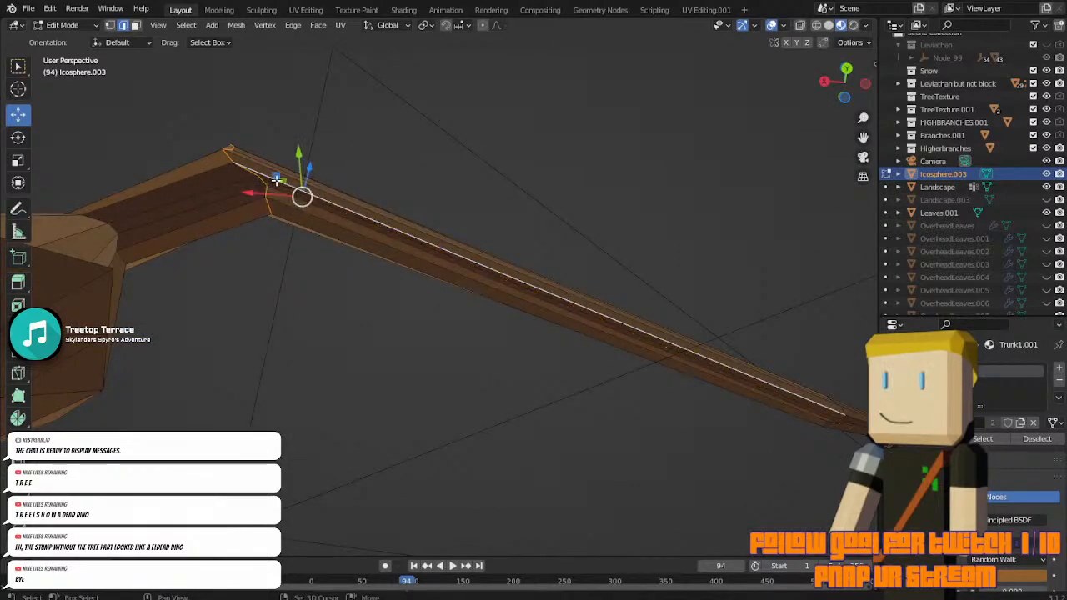
pyautogui.keyDown('shift'); pyautogui.click(356, 214); pyautogui.keyUp('shift')
# Show the Landscape.003 terrain again and return to the scene camera's view.
pyautogui.moveTo(356, 214); pyautogui.dragTo(792, 275, button='middle')
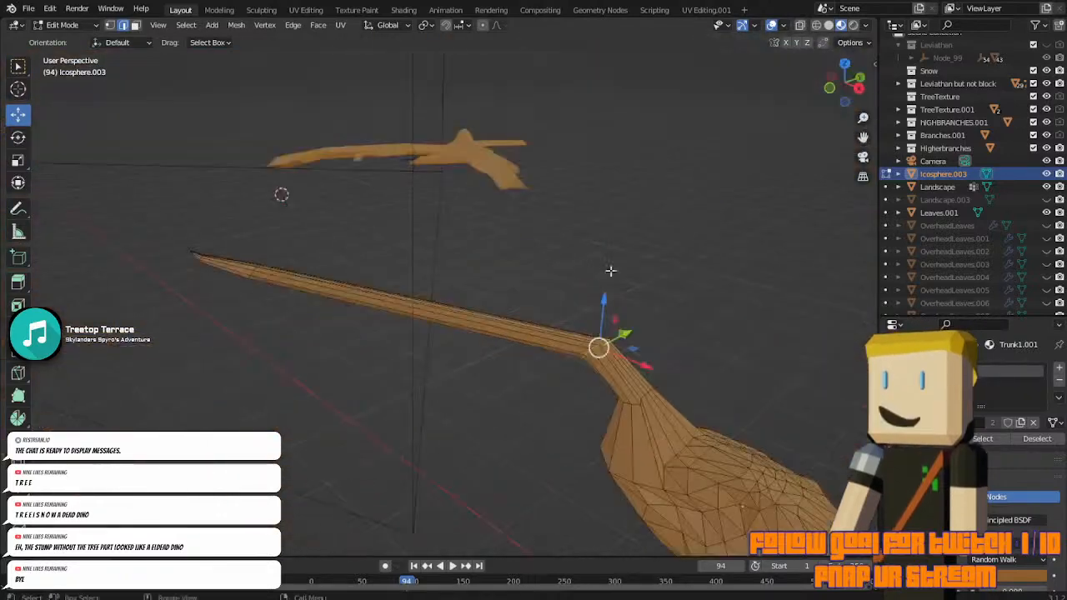
pyautogui.click(1047, 200)
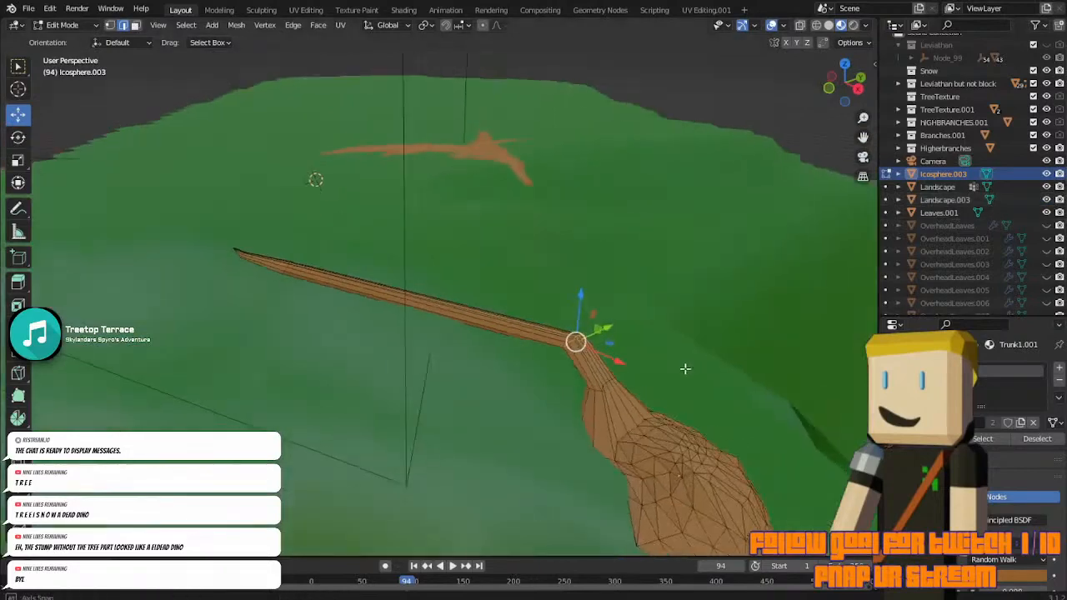
pyautogui.press('KP_0')
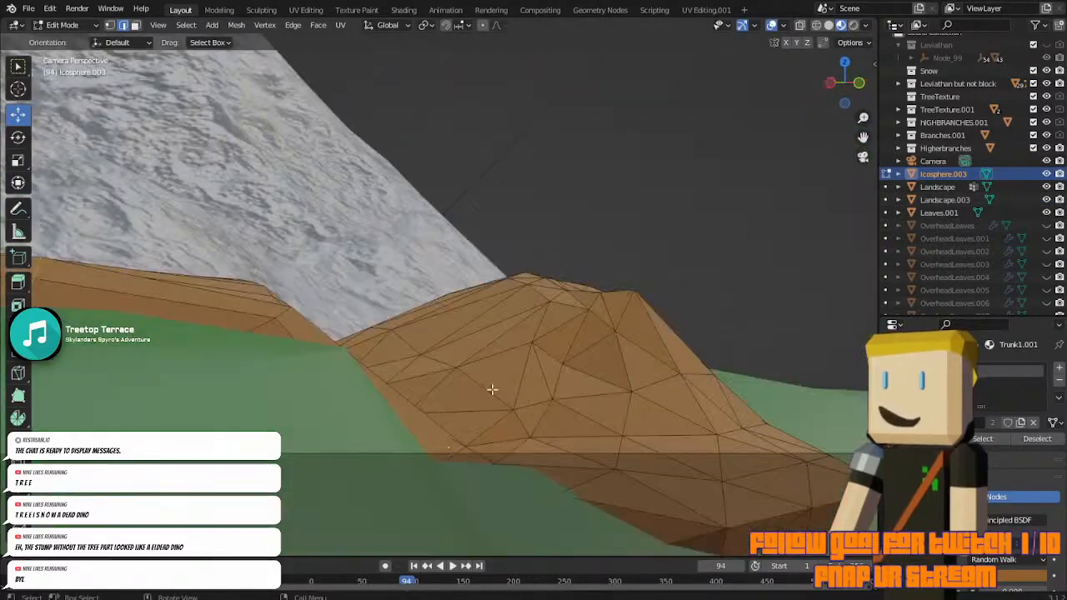
# Move the selected bend loop horizontally along the branch toward the thick trunk part and turn on proportional editing.
pyautogui.scroll(-3, 499, 395)
pyautogui.moveTo(191, 294); pyautogui.dragTo(256, 293)
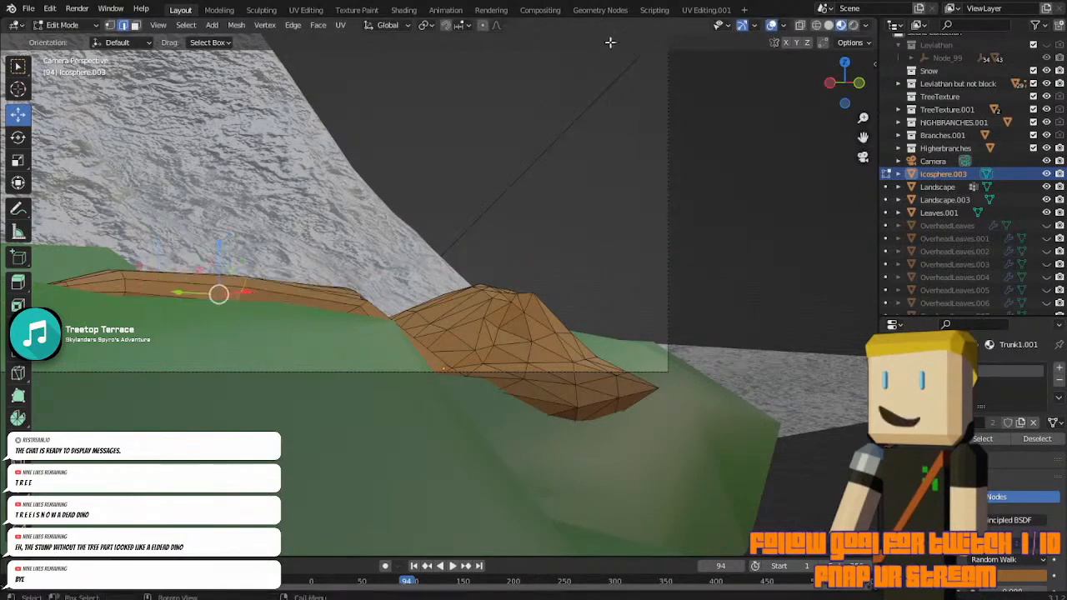
pyautogui.moveTo(235, 296); pyautogui.dragTo(160, 291)
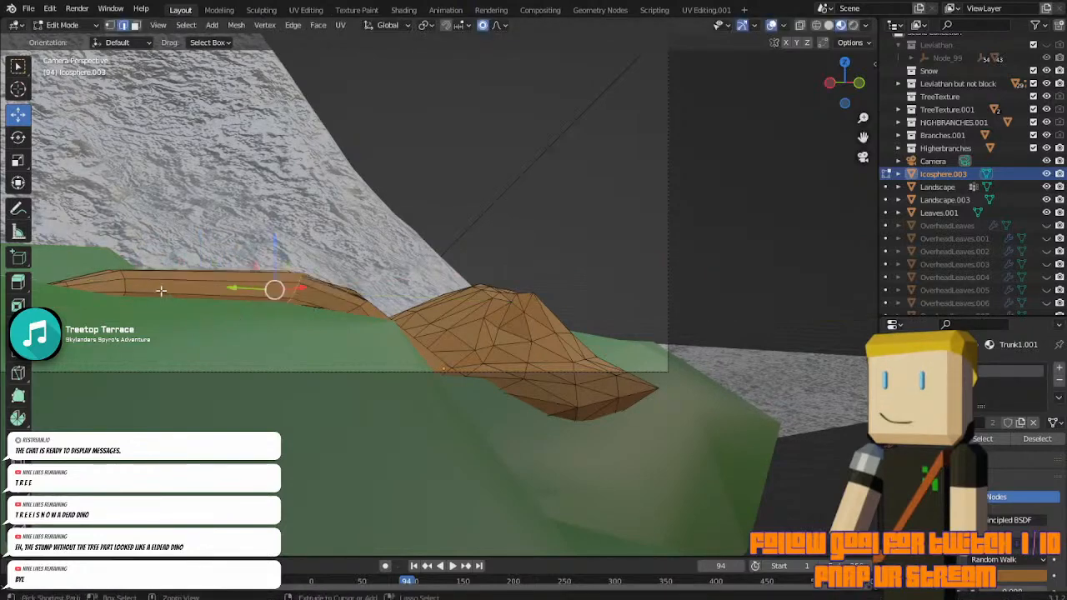
# Undo the bend loop's horizontal move and try rescaling the loop and raising it slightly.
pyautogui.hotkey('ctrl', 'z')
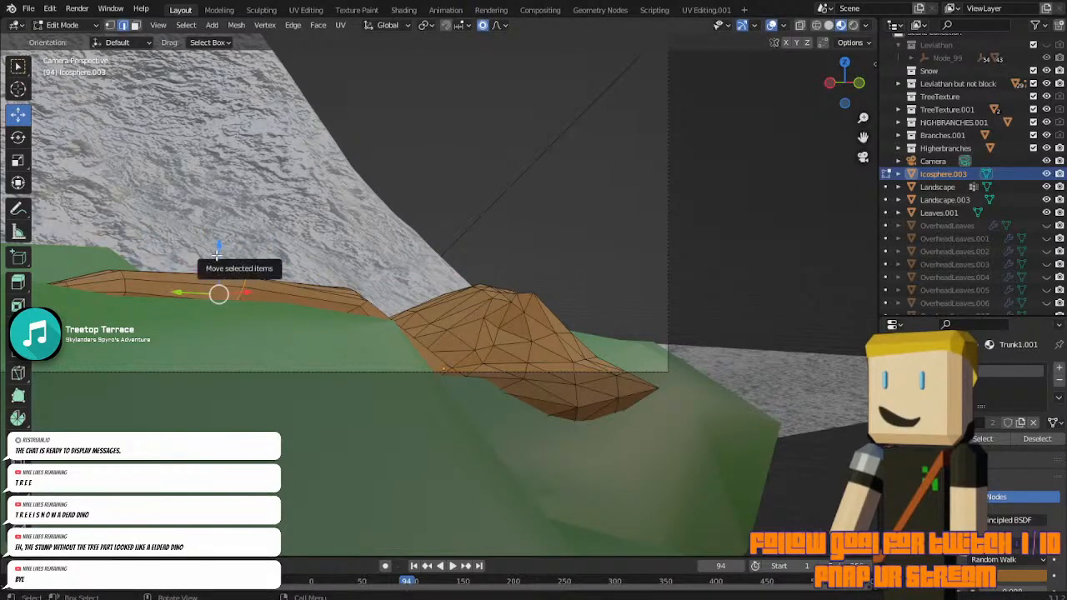
pyautogui.press('s')
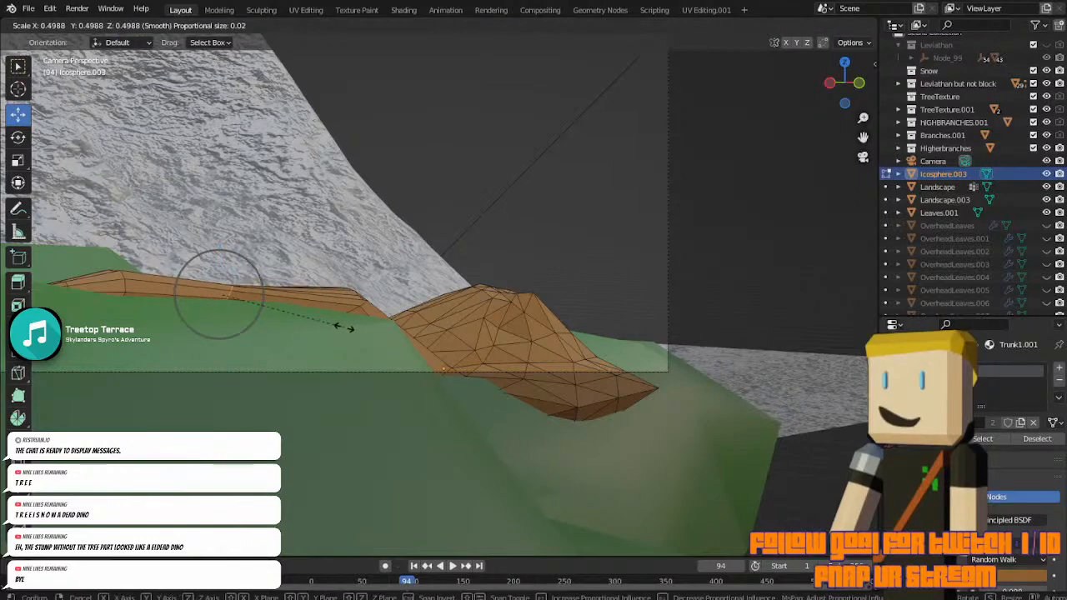
pyautogui.click(359, 322)
pyautogui.moveTo(222, 250); pyautogui.dragTo(223, 244)
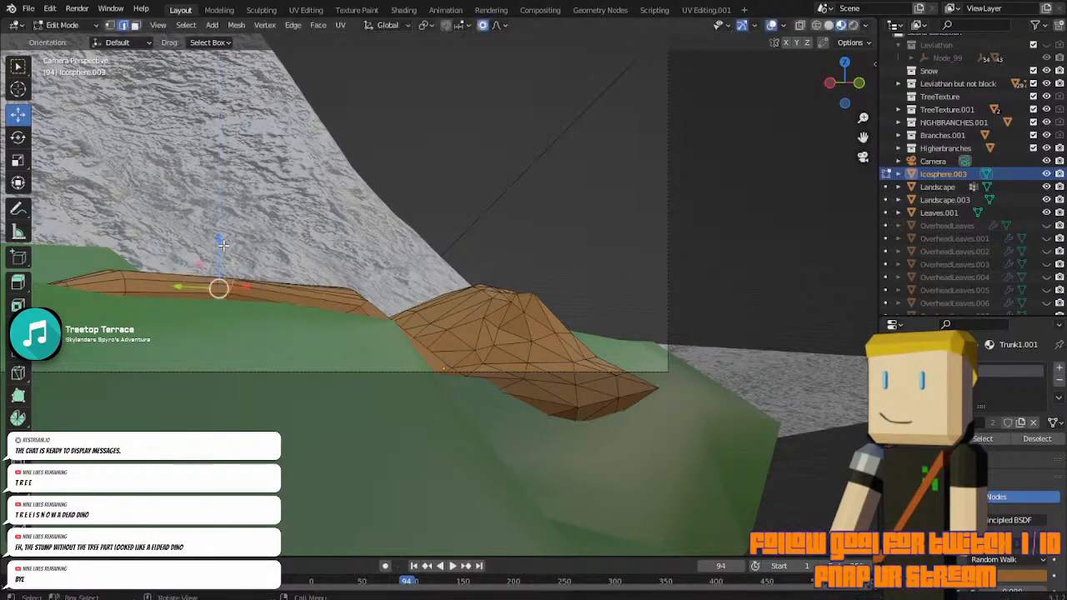
pyautogui.press('Tab')
pyautogui.scroll(-4, 283, 269)
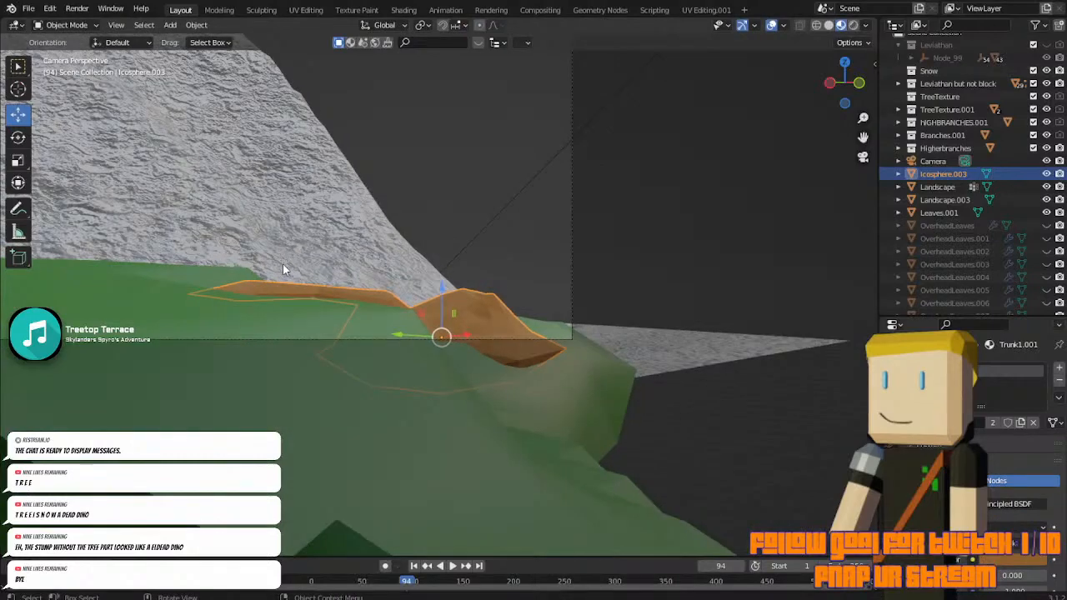
pyautogui.press('Tab')
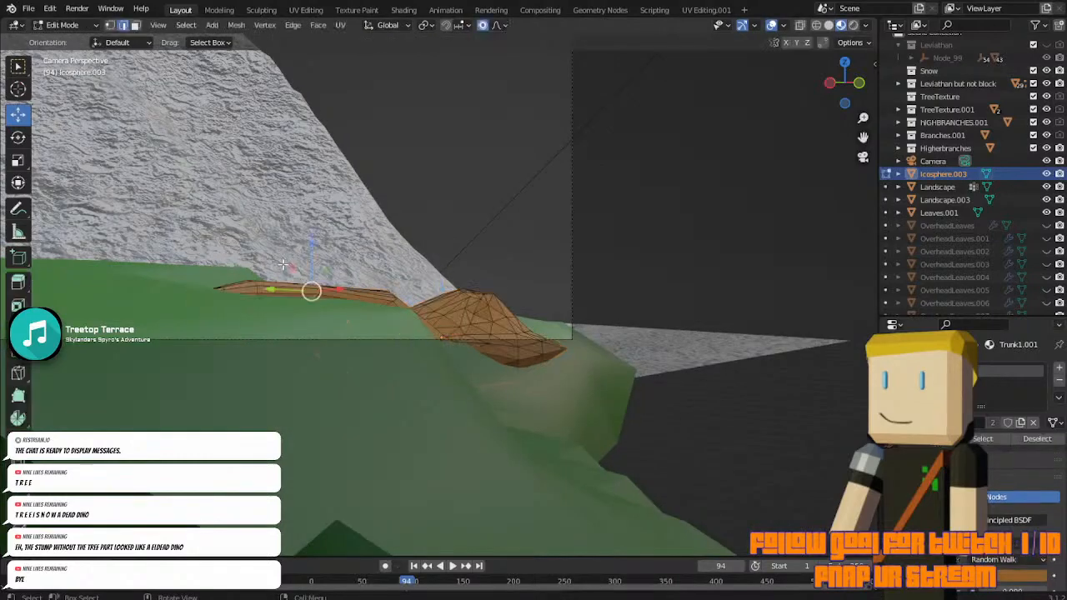
# Undo the latest bend loop edits and show the Landscape.003 terrain with Leaves.001 hidden.
pyautogui.hotkey('ctrl', 'z')
pyautogui.hotkey('ctrl', 'z')
pyautogui.hotkey('ctrl', 'z')
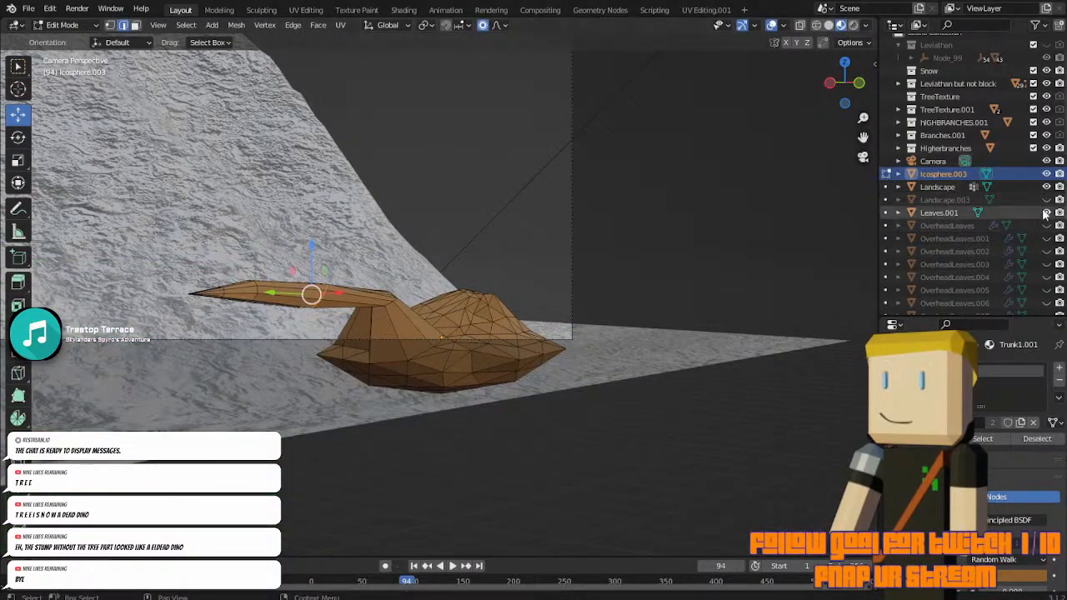
pyautogui.click(1047, 200)
# Compare the branch with the other trunk on the hill, with Landscape.003 hidden and shown, and return to the scene camera's view.
pyautogui.moveTo(375, 283); pyautogui.dragTo(716, 301, button='middle')
pyautogui.moveTo(562, 318); pyautogui.dragTo(693, 270, button='middle')
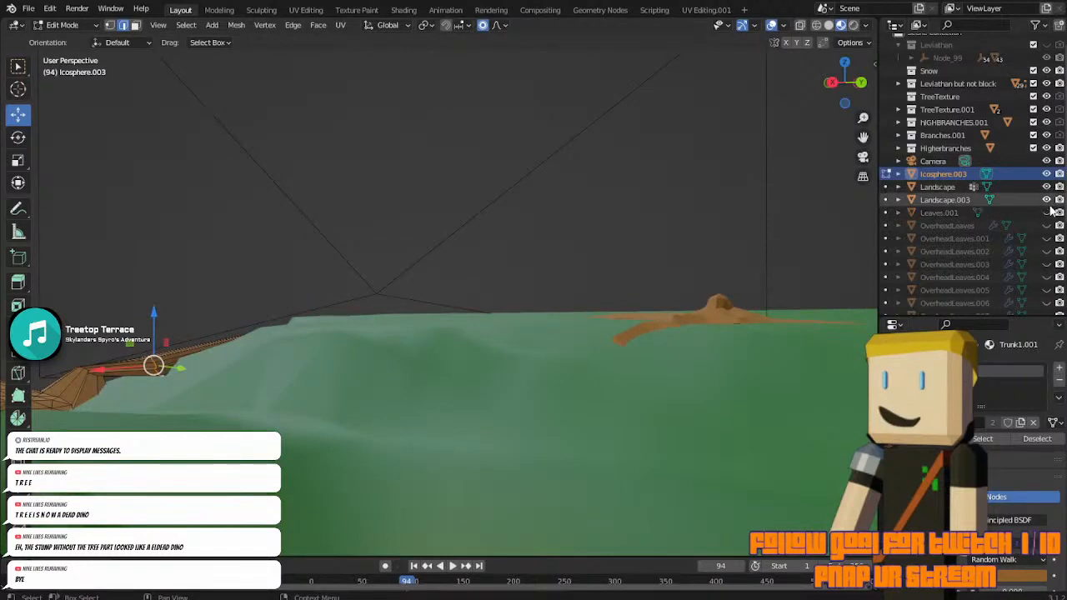
pyautogui.click(1047, 201)
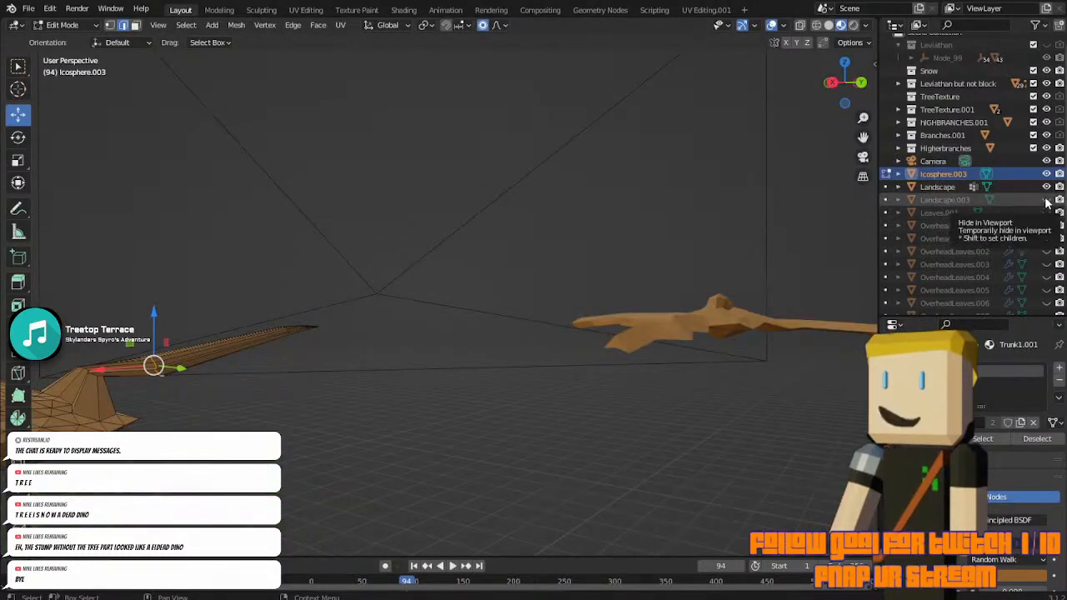
pyautogui.click(1047, 201)
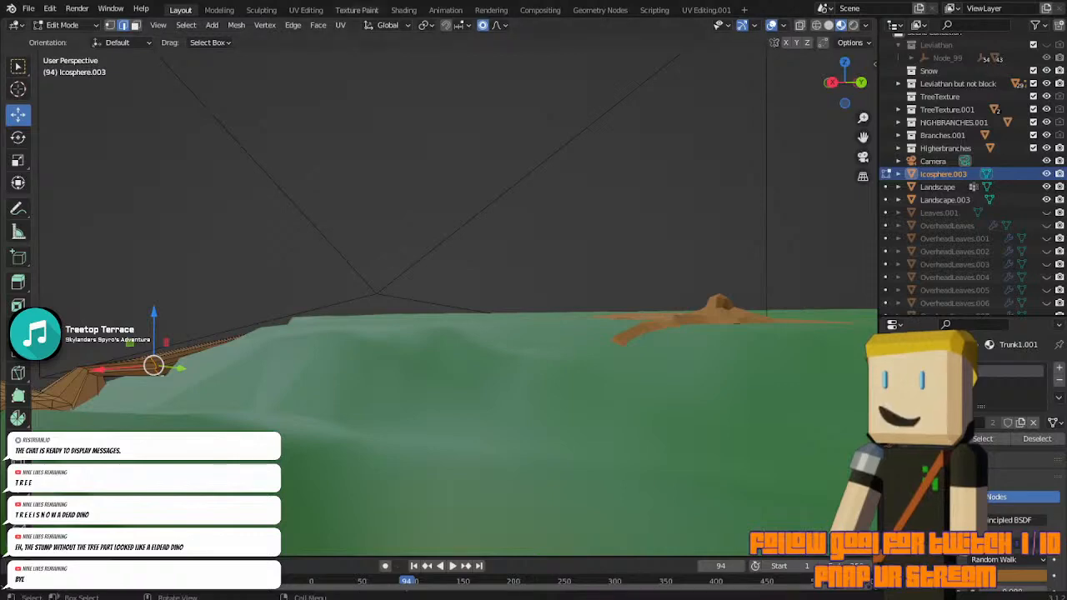
pyautogui.moveTo(581, 207); pyautogui.dragTo(798, 172, button='middle')
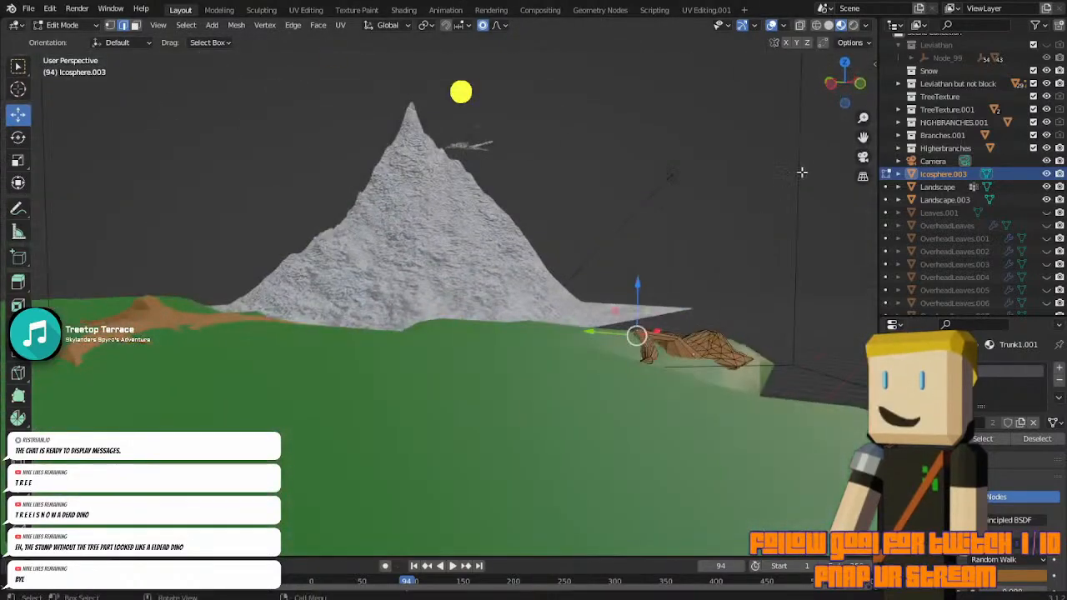
pyautogui.click(863, 159)
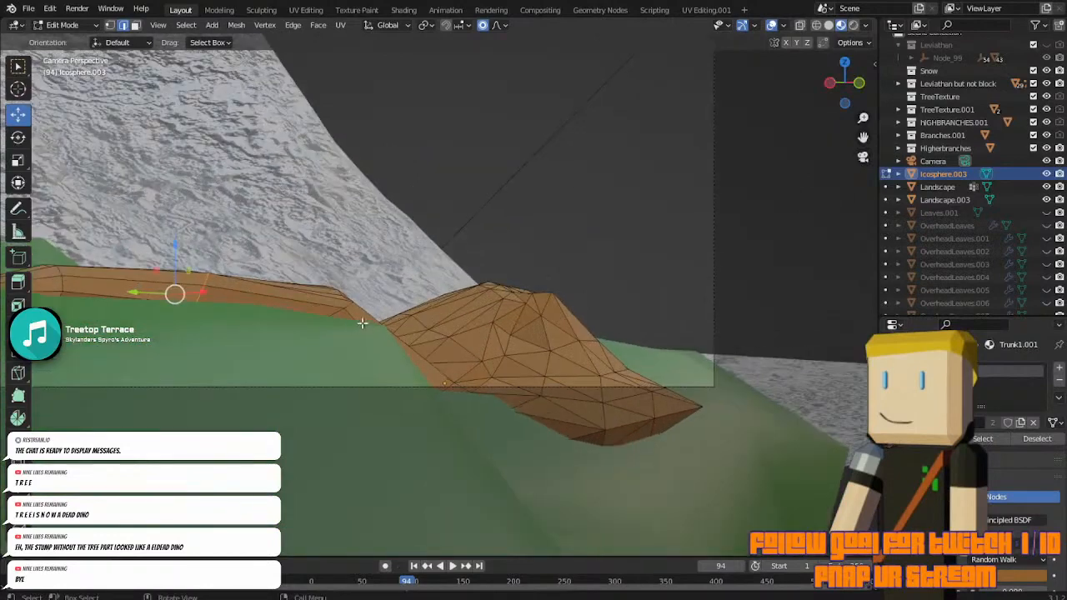
# Move the bend loop up by about 0.01 m and stretch it along the Z axis.
pyautogui.press('g')
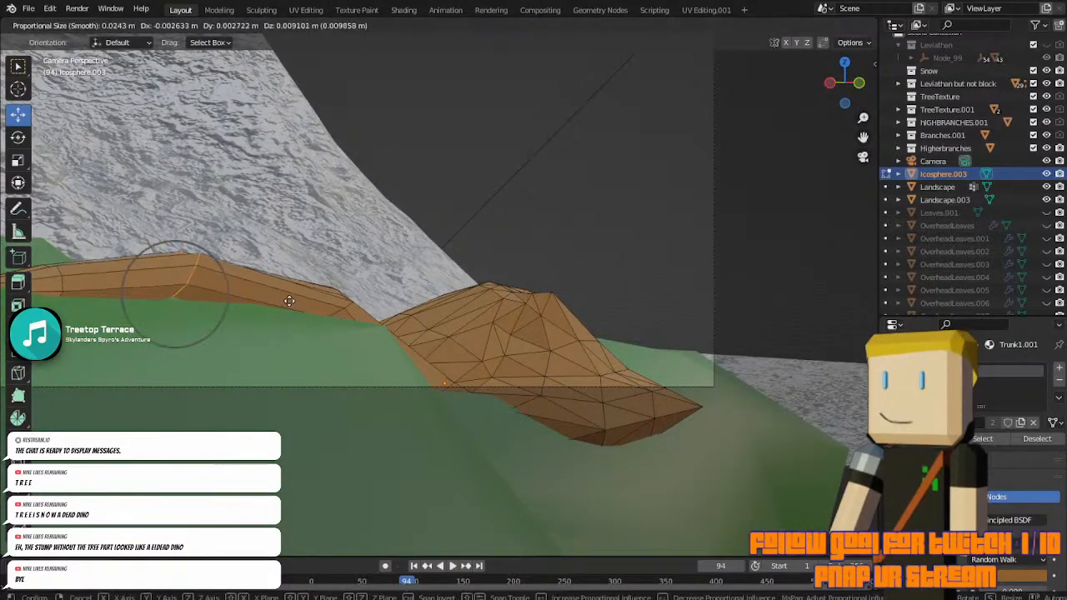
pyautogui.click(288, 299)
pyautogui.press('s')
pyautogui.press('z')
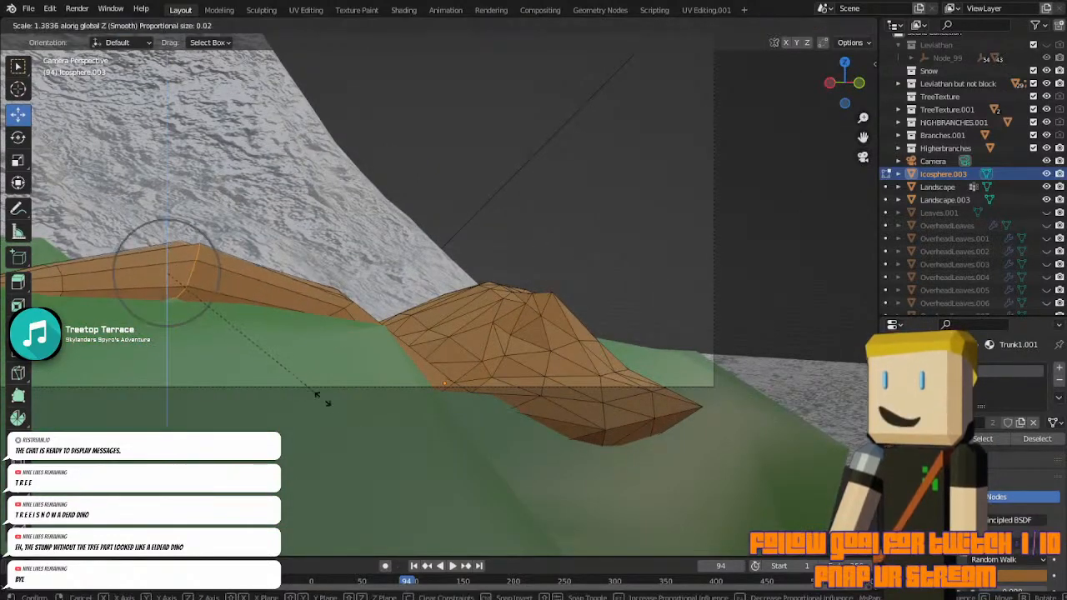
pyautogui.click(441, 497)
# Switch to vertex selection and move the bend's peak slightly down and toward the branch tip in the camera view.
pyautogui.moveTo(320, 326); pyautogui.dragTo(131, 337, button='middle')
pyautogui.scroll(3, 292, 336)
pyautogui.scroll(1, 395, 355)
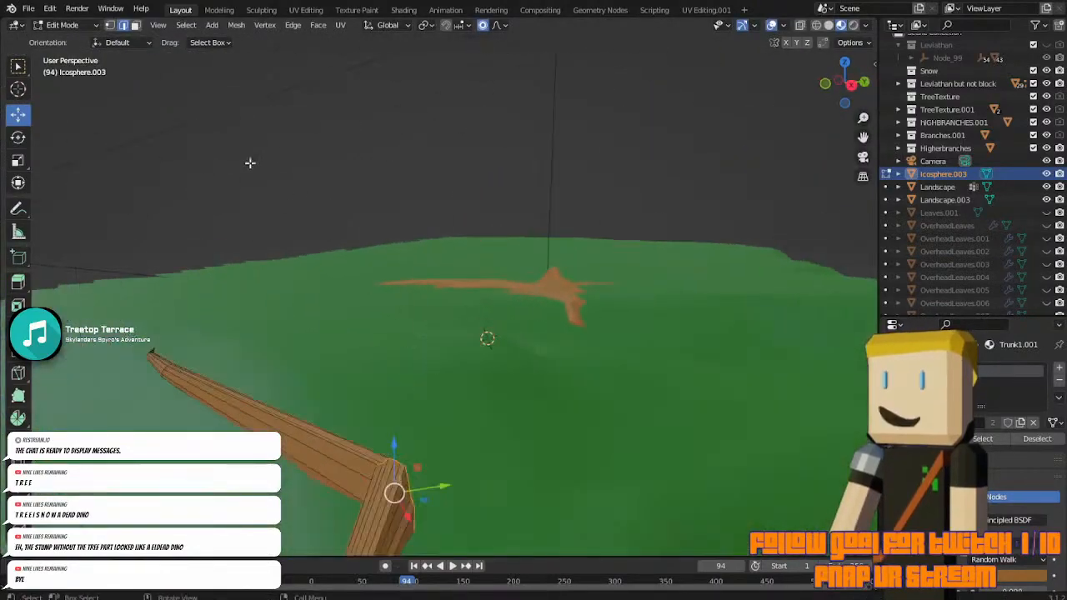
pyautogui.click(111, 26)
pyautogui.moveTo(334, 208); pyautogui.dragTo(719, 157, button='middle')
pyautogui.moveTo(876, 147); pyautogui.dragTo(591, 108, button='middle')
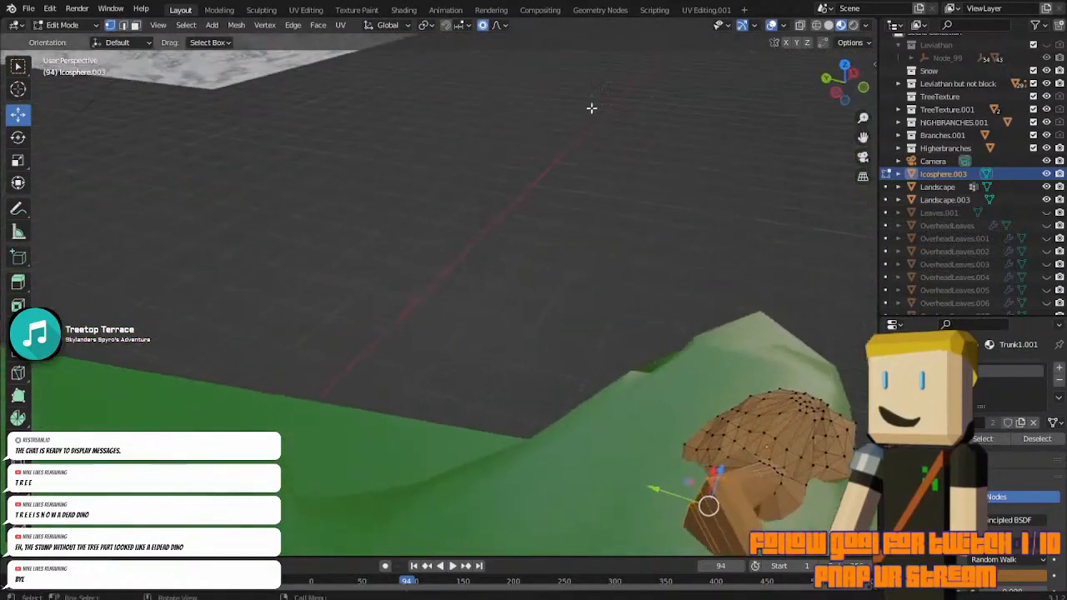
pyautogui.click(862, 157)
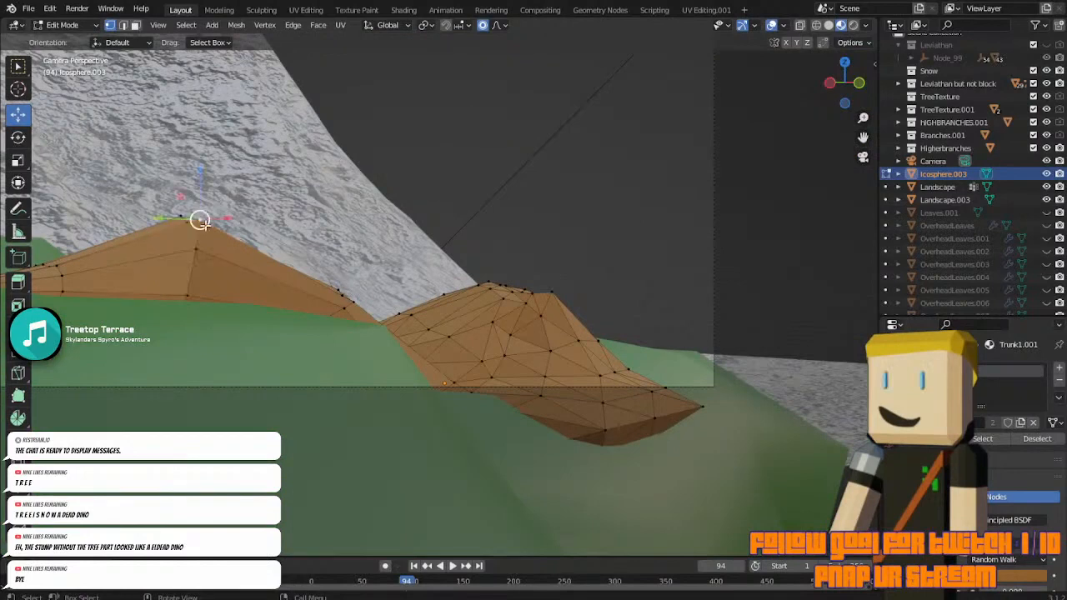
pyautogui.moveTo(200, 220); pyautogui.dragTo(178, 235)
# Examine the reshaped bend against the hillside with and without the mesh's edit overlay.
pyautogui.press('Tab')
pyautogui.scroll(-2, 258, 219)
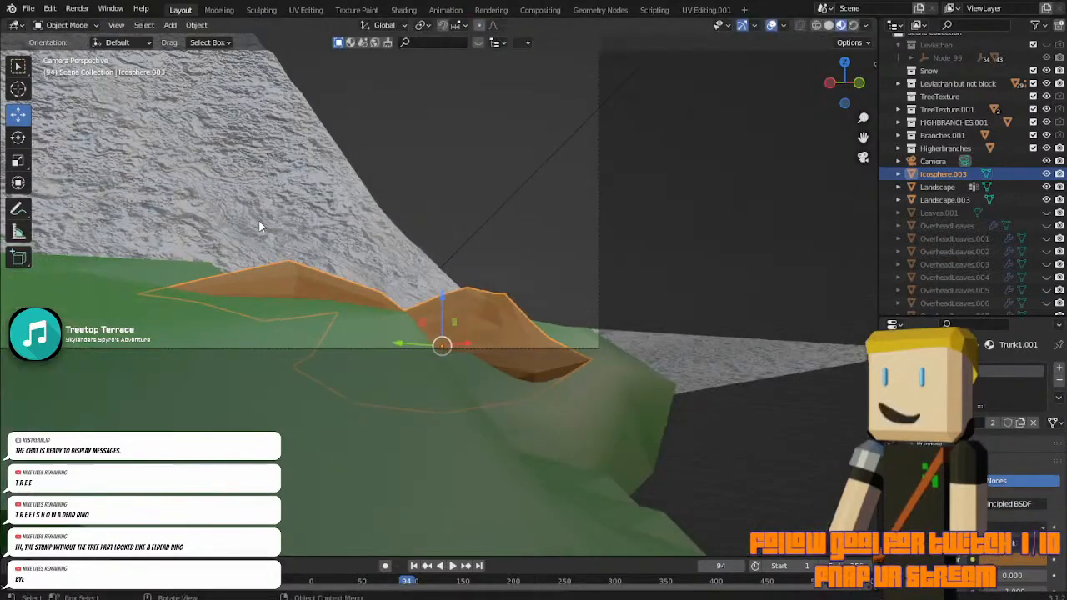
pyautogui.press('Tab')
pyautogui.press('Tab')
pyautogui.press('Tab')
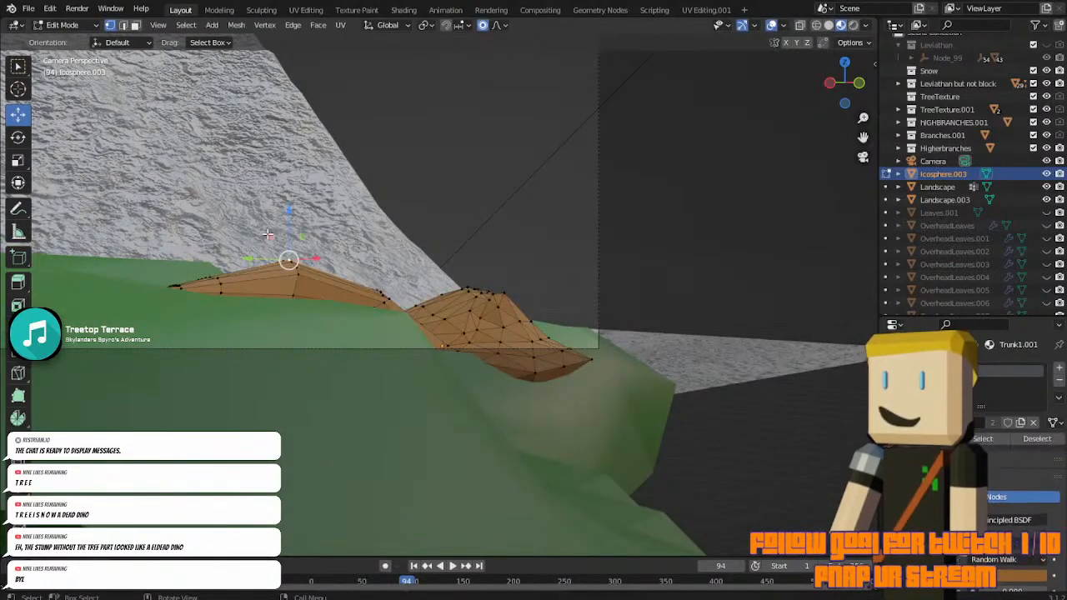
pyautogui.press('Tab')
pyautogui.press('Tab')
pyautogui.scroll(3, 266, 235)
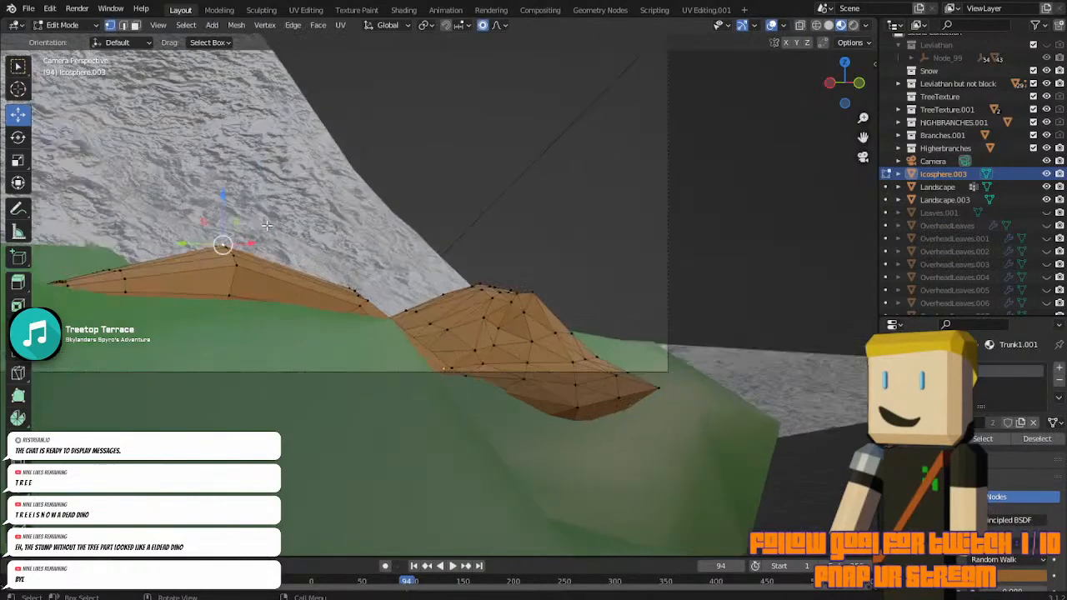
# Add the neighbouring vertex below the bend's peak to the selection and lower the selection along Z to flatten the hump.
pyautogui.keyDown('shift'); pyautogui.click(213, 264); pyautogui.keyUp('shift')
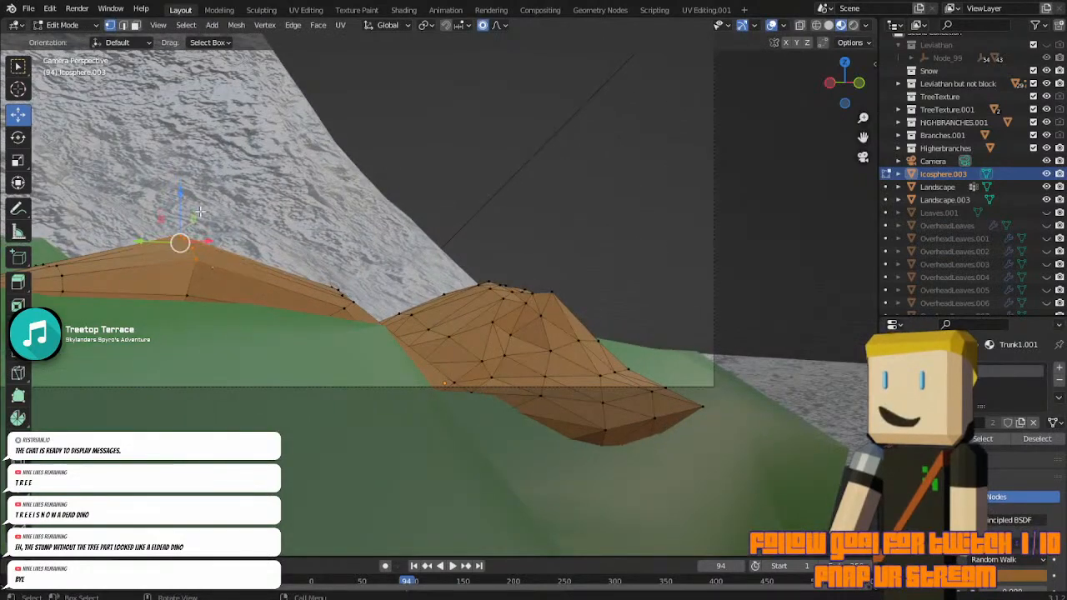
pyautogui.moveTo(179, 195); pyautogui.dragTo(182, 219)
pyautogui.scroll(-3, 210, 234)
pyautogui.press('Tab')
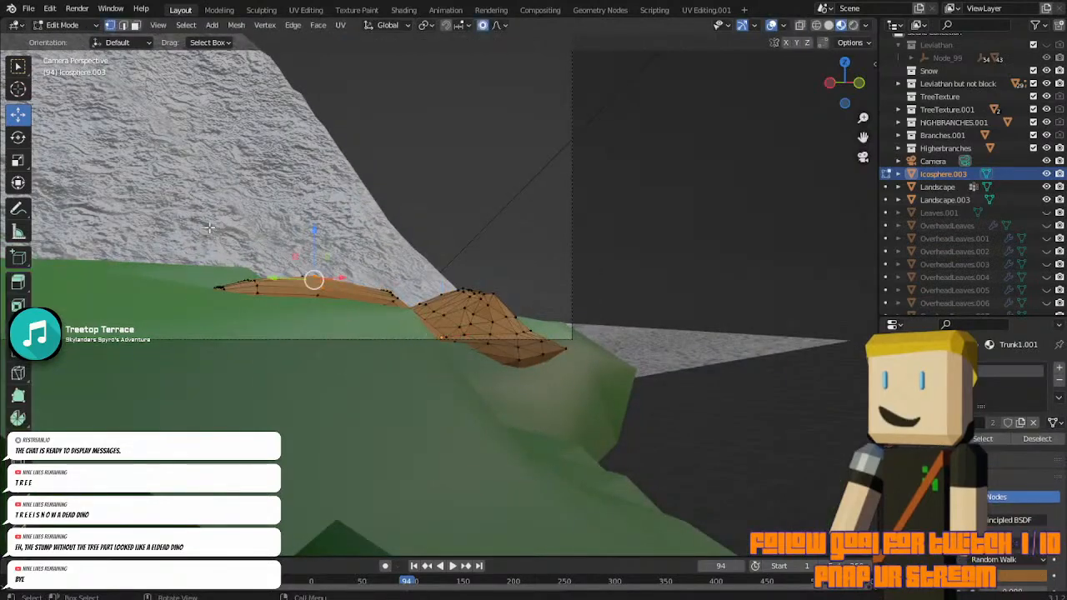
pyautogui.click(437, 193)
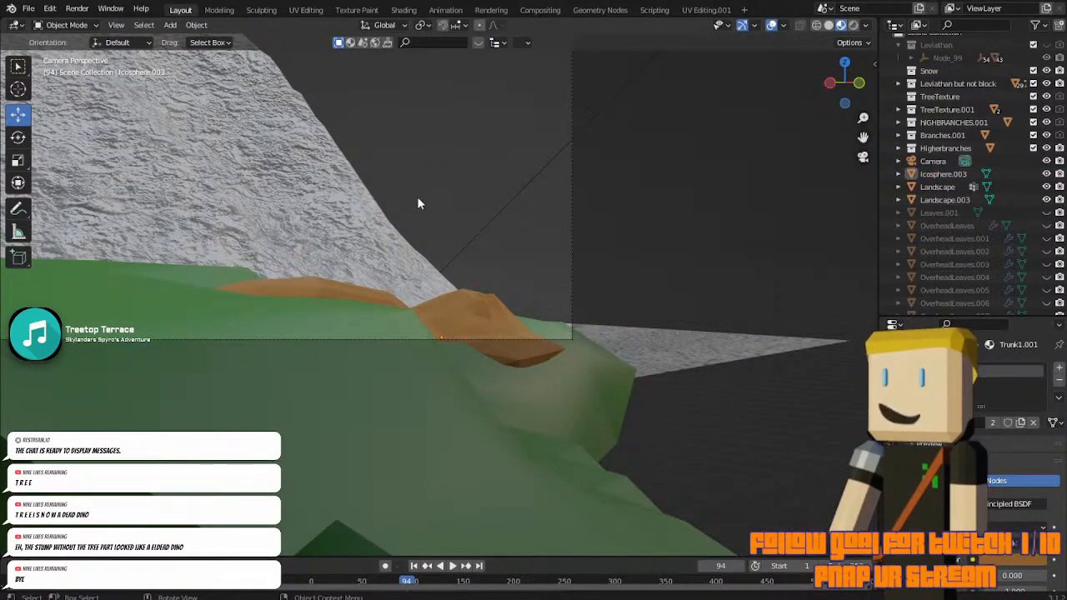
# Select the vertices at the branch's thin tip in the Icosphere.003 mesh, using wireframe shading.
pyautogui.press('Tab')
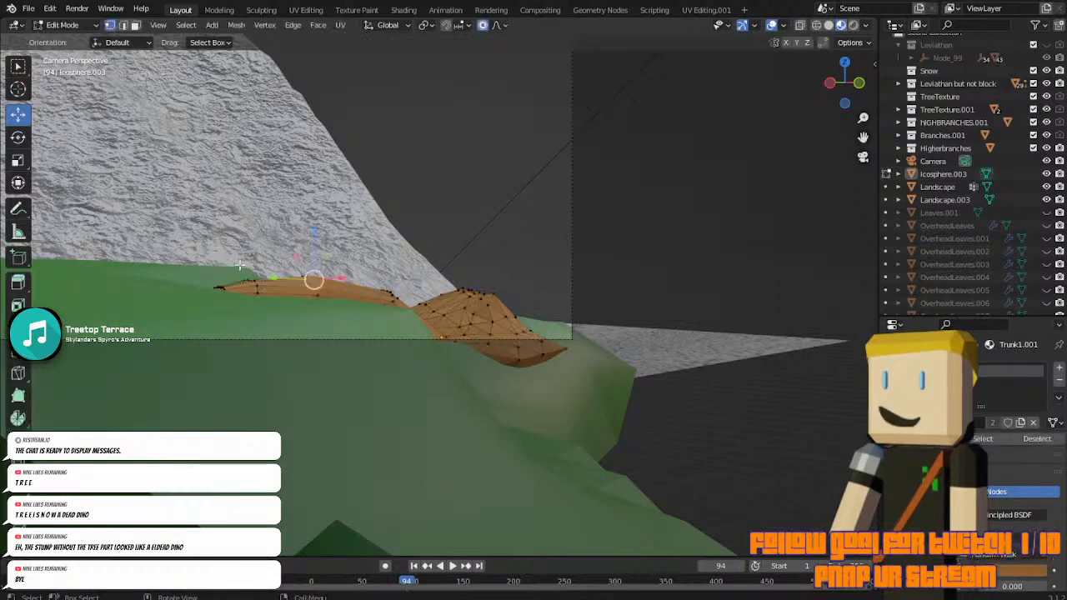
pyautogui.scroll(5, 214, 283)
pyautogui.moveTo(863, 137); pyautogui.dragTo(1066, 124)
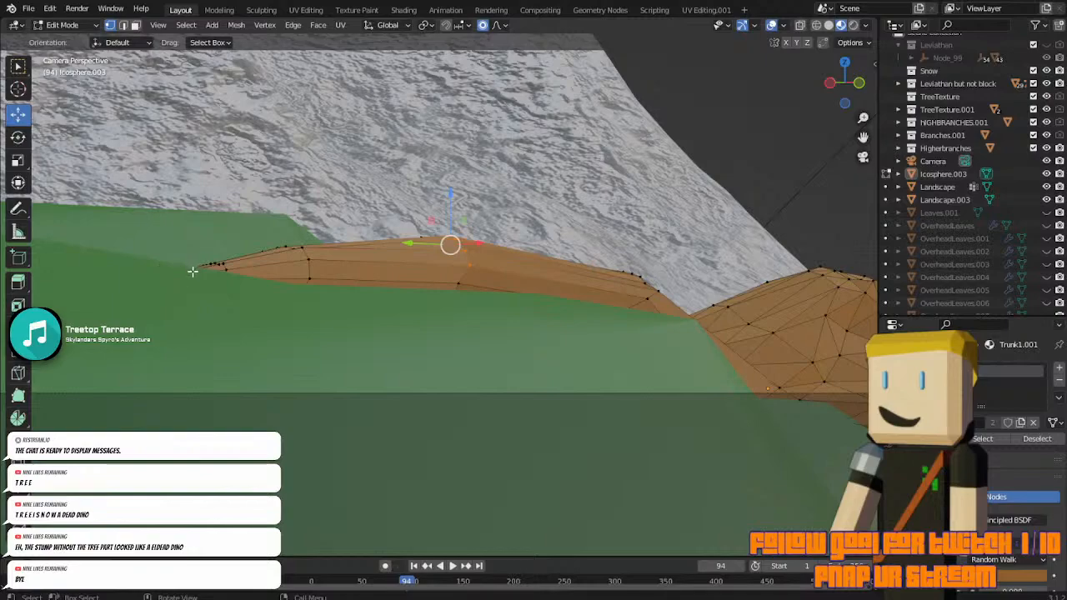
pyautogui.moveTo(195, 271); pyautogui.dragTo(622, 347, button='middle')
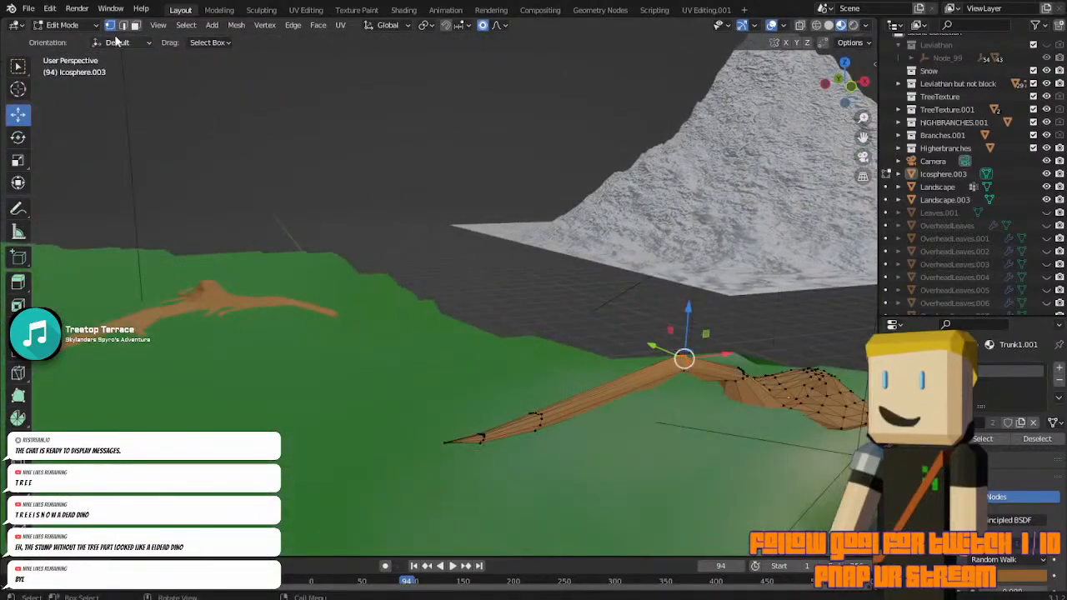
pyautogui.click(442, 440)
pyautogui.click(815, 25)
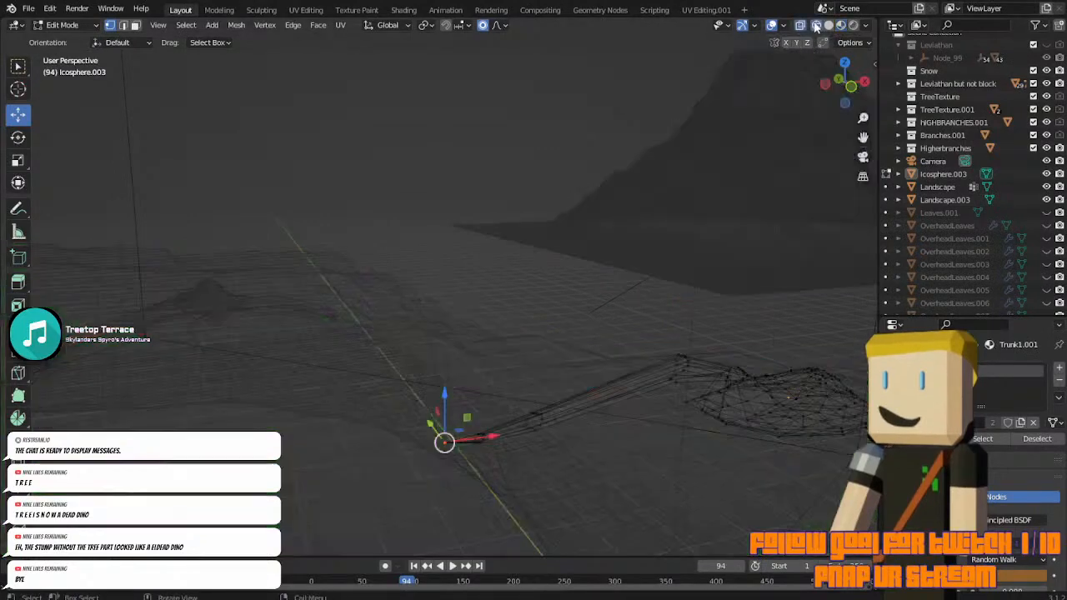
pyautogui.moveTo(439, 411); pyautogui.dragTo(398, 393)
pyautogui.hotkey('ctrl', 'z')
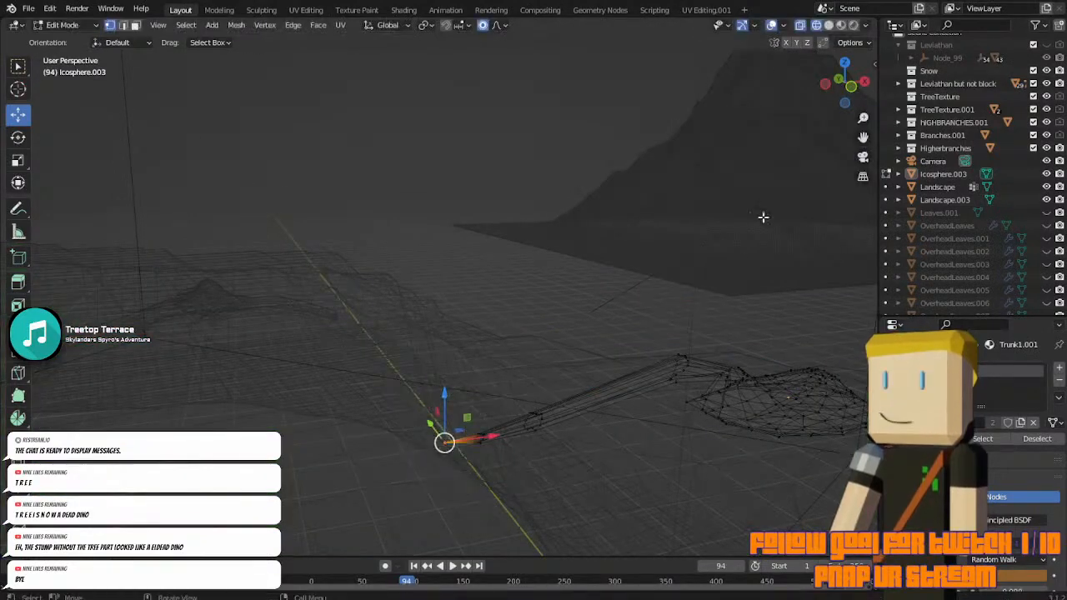
# Restore material preview and the camera view, and move the selected branch tip up and back toward the bend.
pyautogui.click(840, 25)
pyautogui.click(784, 169)
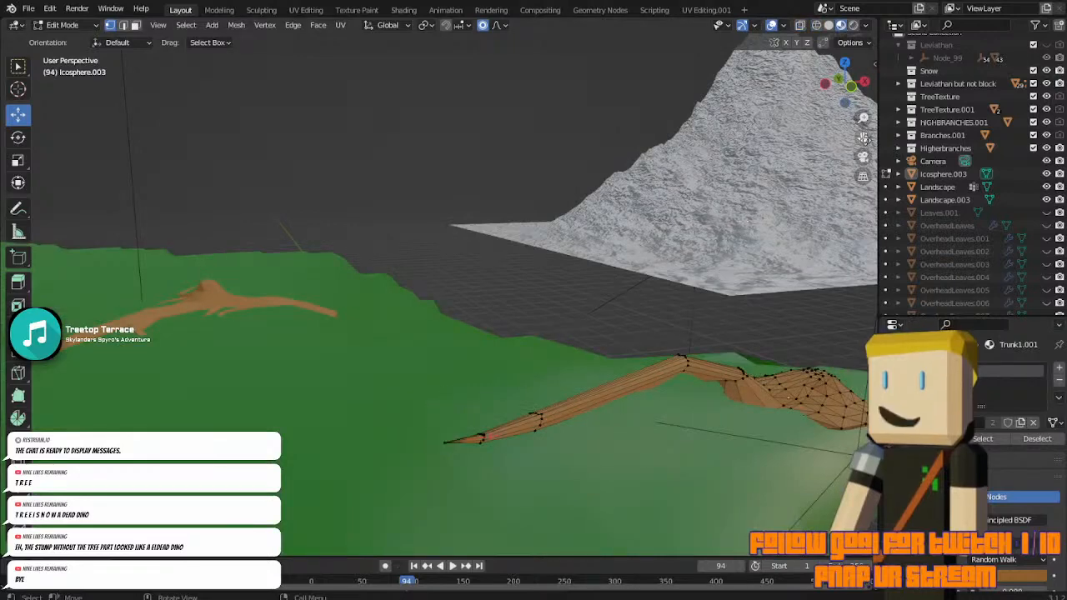
pyautogui.hotkey('ctrl', 'z')
pyautogui.click(865, 157)
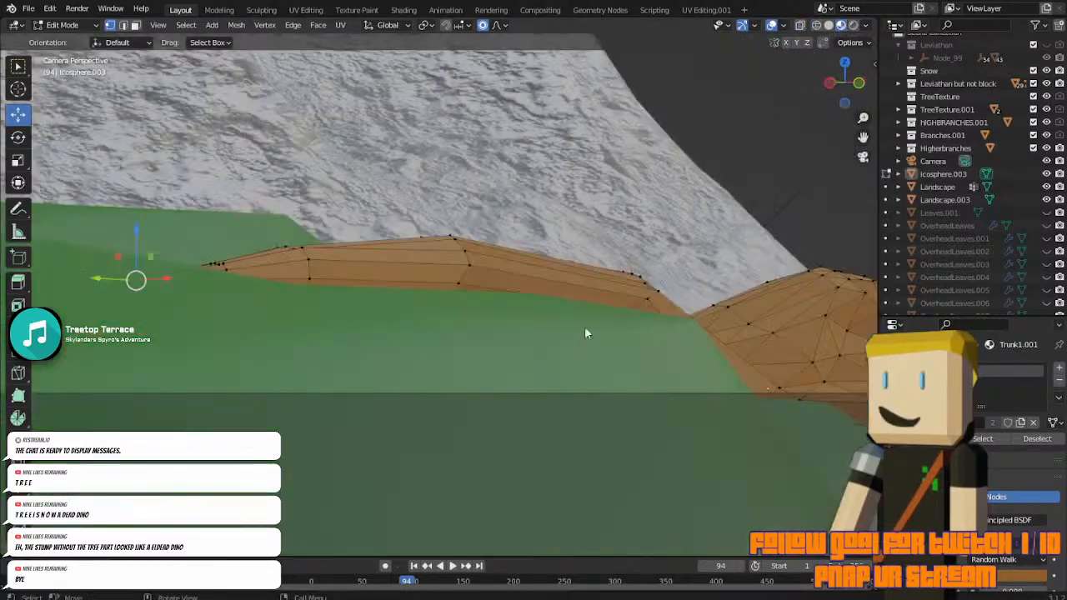
pyautogui.press('g')
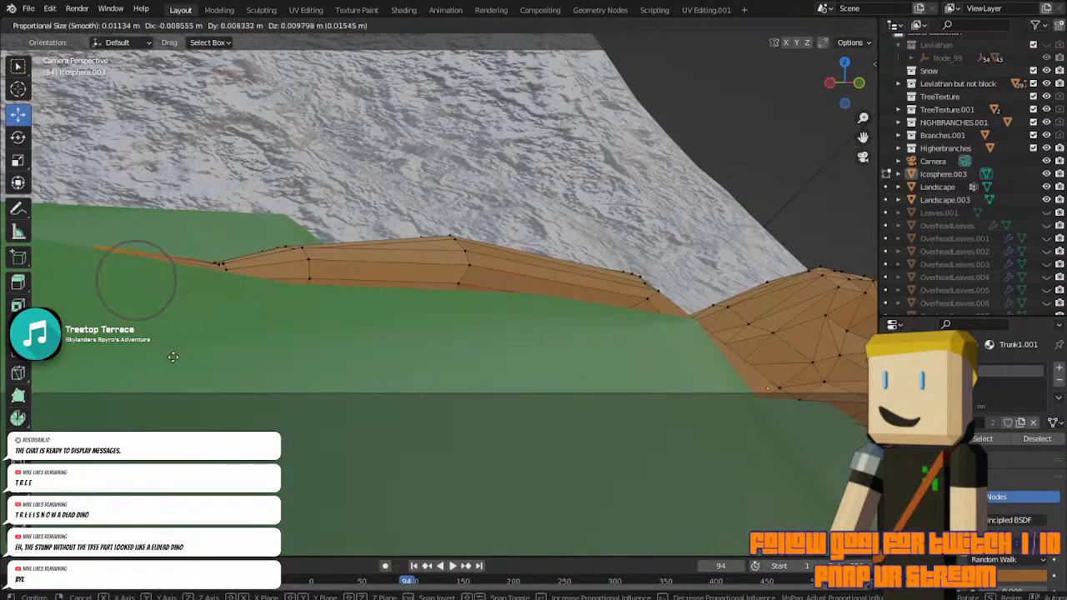
pyautogui.click(293, 372)
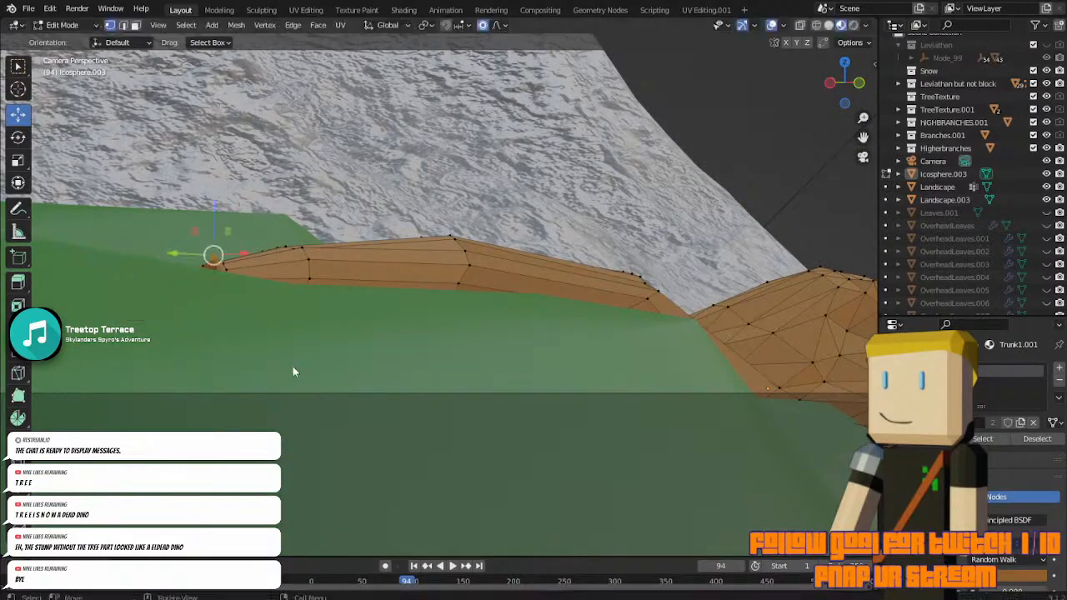
# Scale up the selected tip vertices repeatedly to thicken the end of the branch.
pyautogui.press('s')
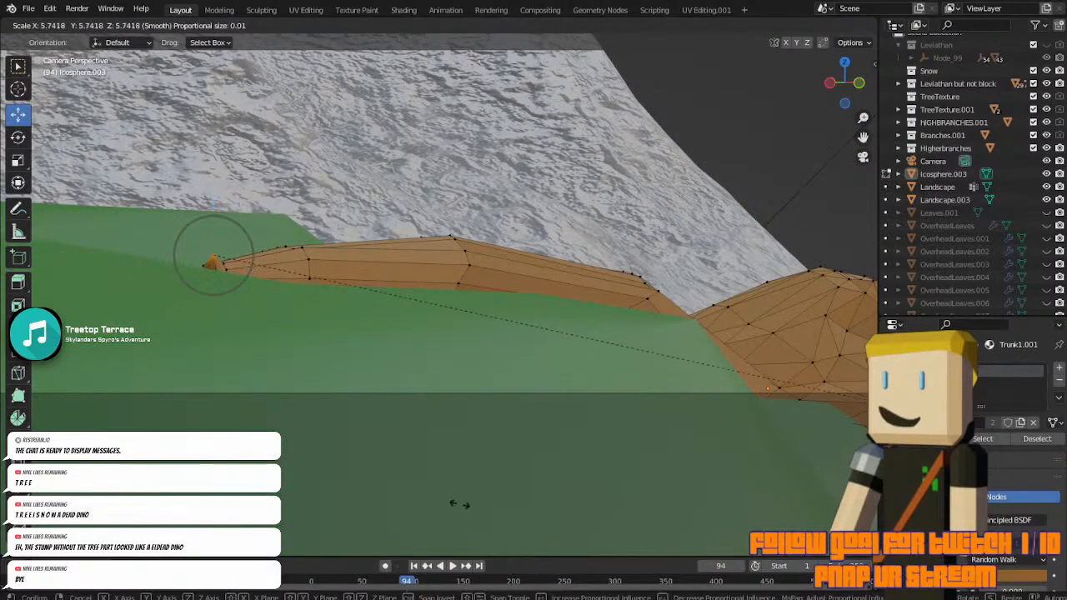
pyautogui.click(871, 361)
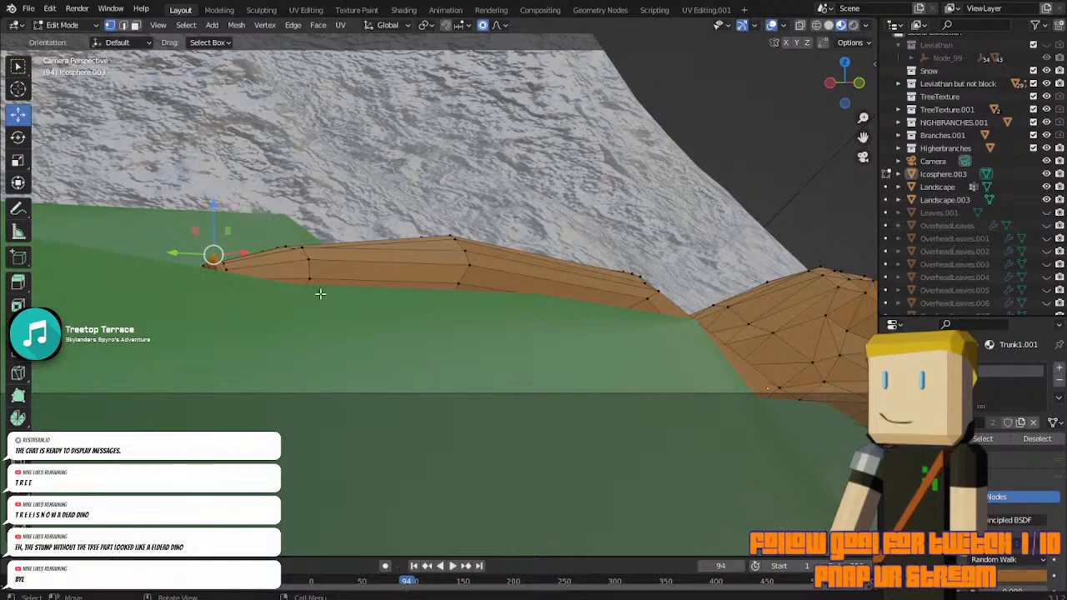
pyautogui.press('s')
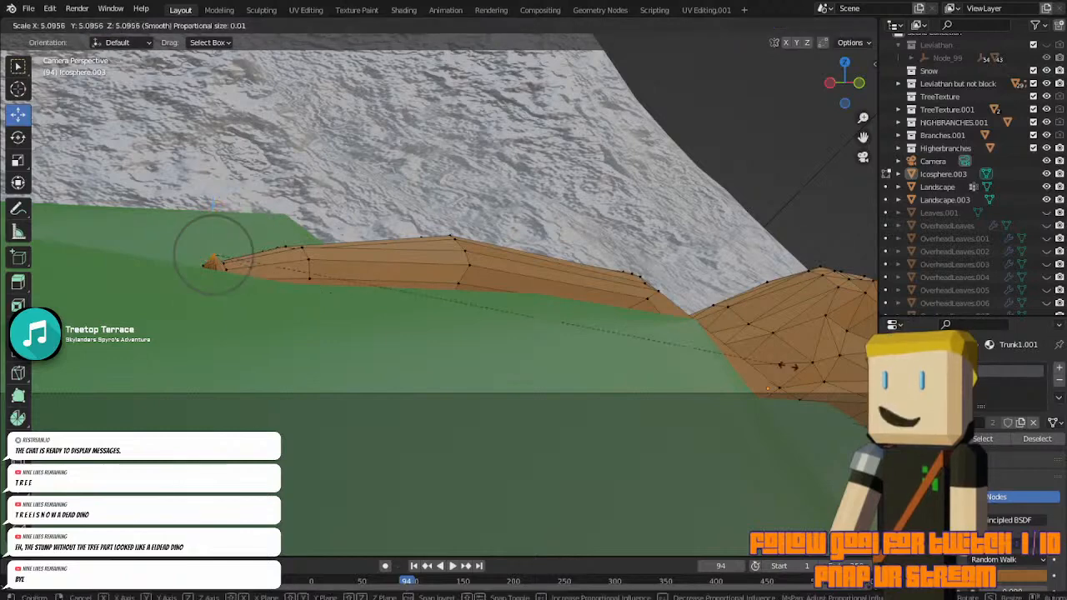
pyautogui.click(257, 403)
pyautogui.press('s')
pyautogui.click(12, 410)
pyautogui.press('s')
pyautogui.click(461, 366)
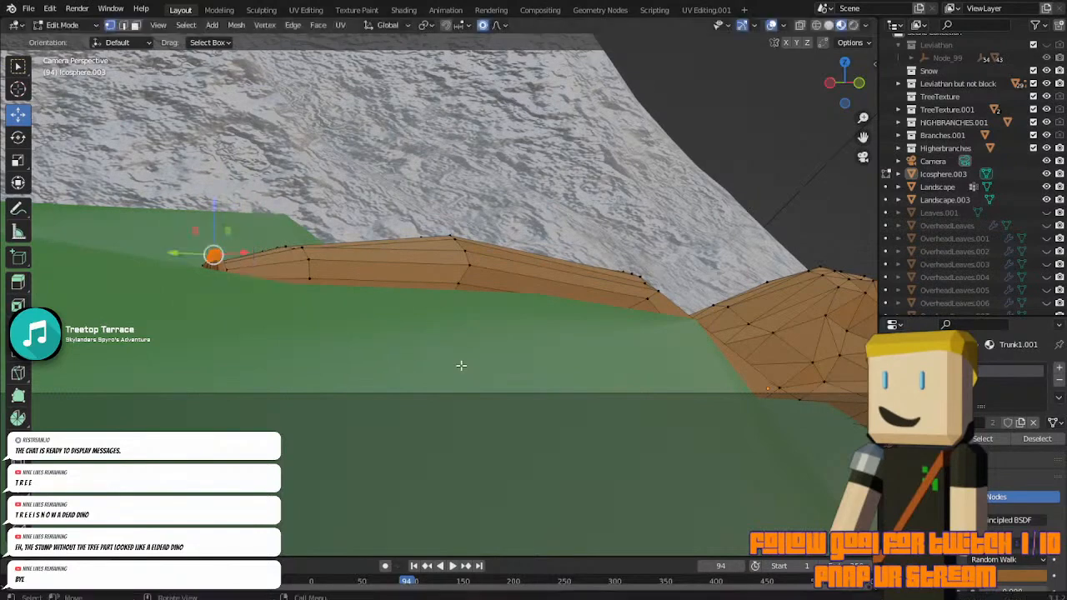
# Lower the selected branch tip slightly in the camera view and move it outward along the branch from the top view.
pyautogui.press('g')
pyautogui.click(265, 278)
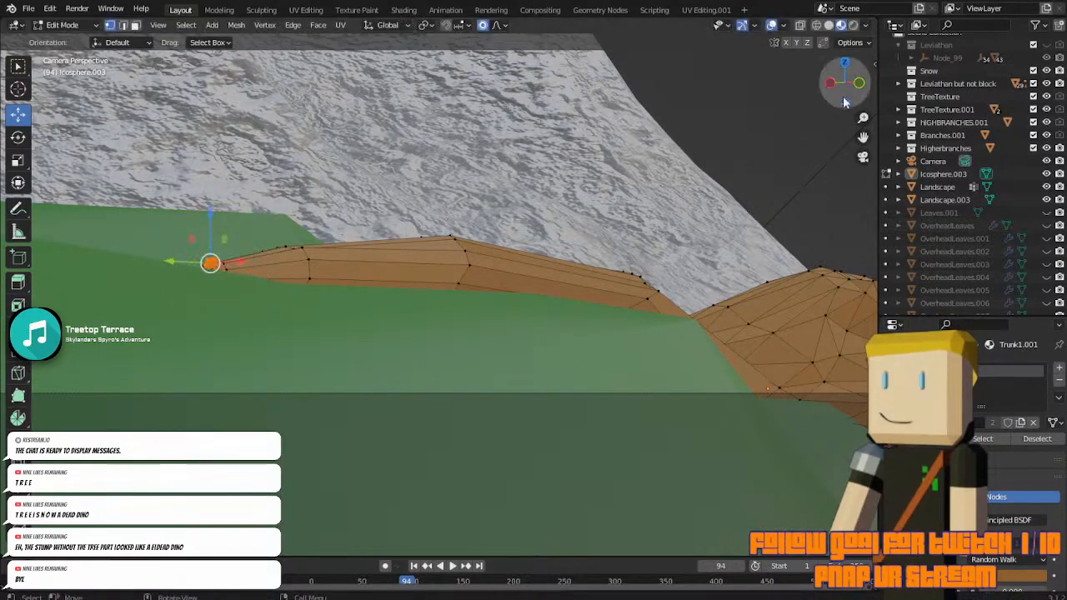
pyautogui.click(845, 64)
pyautogui.scroll(-2, 445, 367)
pyautogui.press('g')
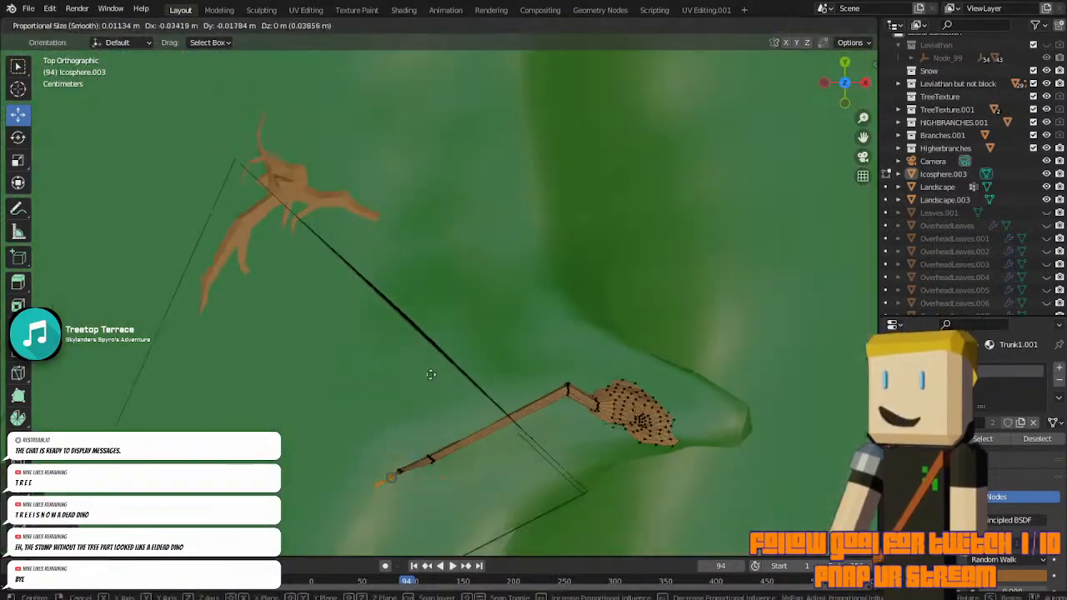
pyautogui.click(419, 380)
pyautogui.click(863, 157)
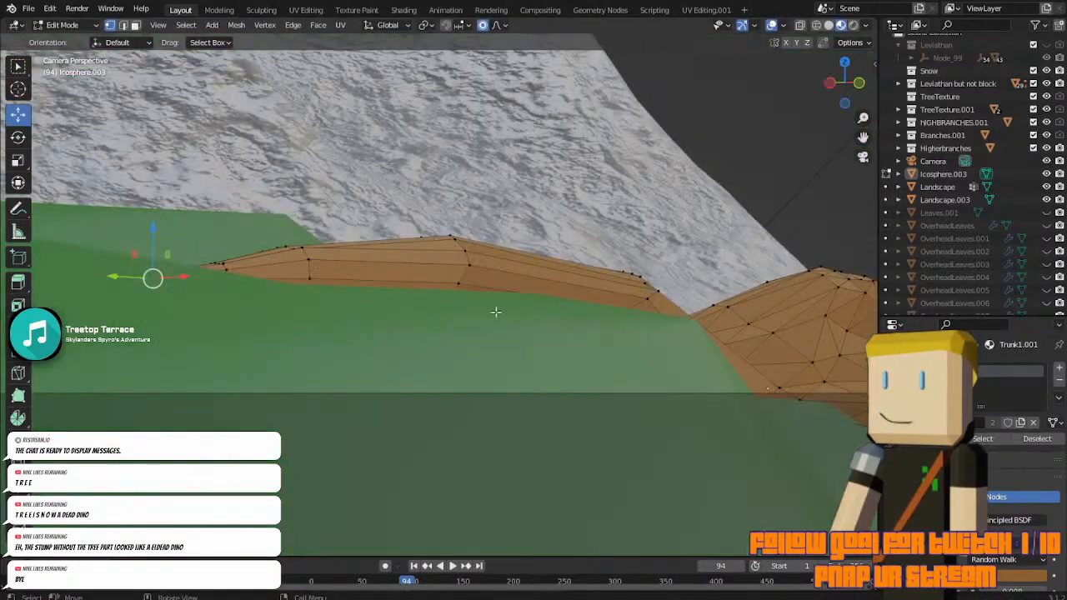
# Pull the branch tip back toward the bend in the camera view, then reposition it outward from a perspective view.
pyautogui.press('g')
pyautogui.click(350, 261)
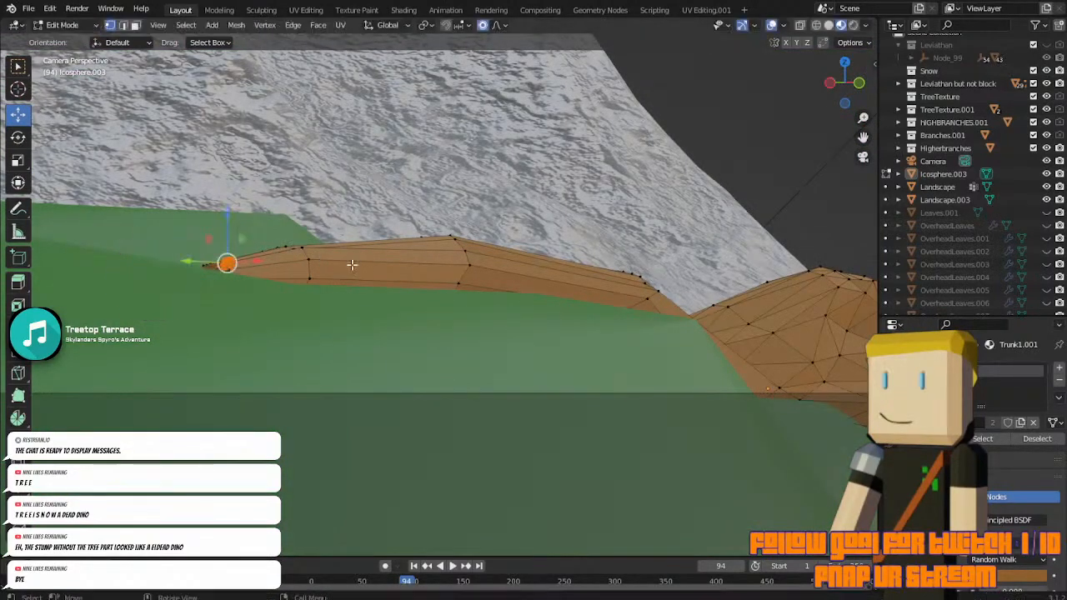
pyautogui.moveTo(350, 262); pyautogui.dragTo(381, 350, button='middle')
pyautogui.press('g')
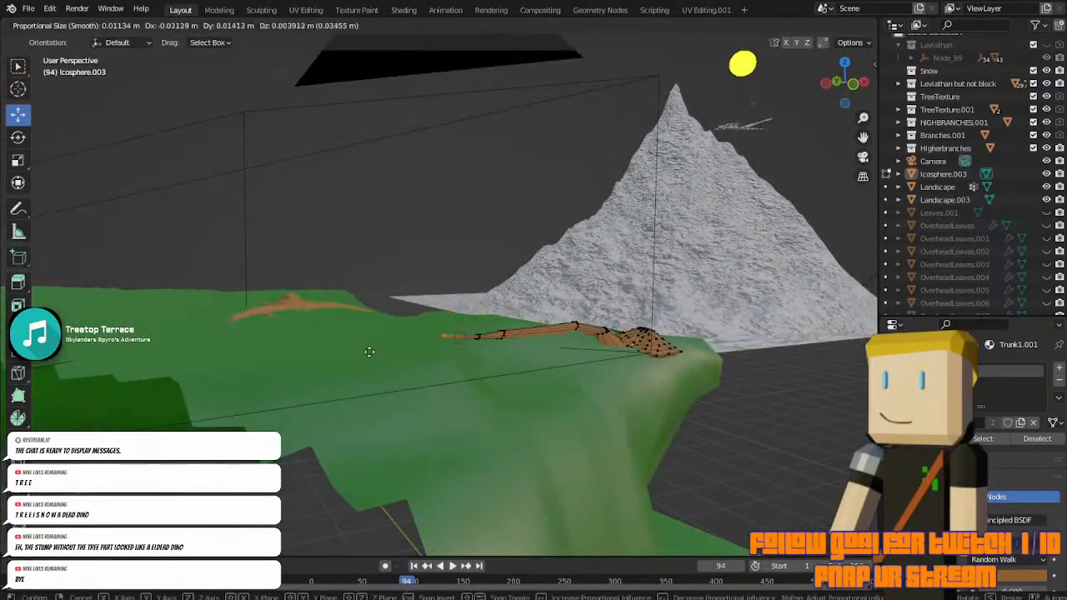
pyautogui.click(371, 348)
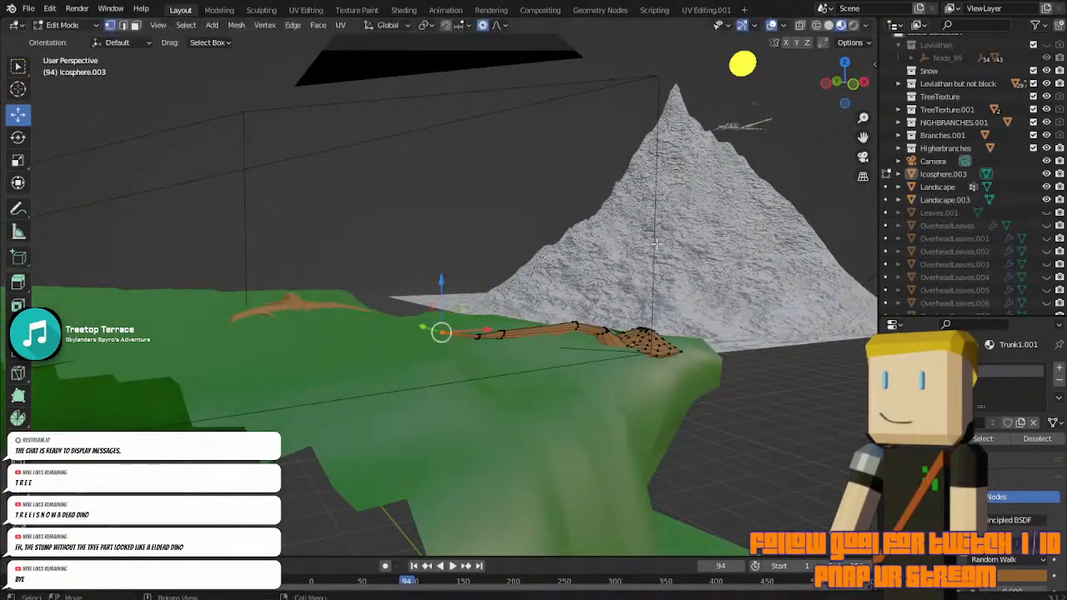
pyautogui.click(864, 160)
# Bring the branch tip down to the branch's level and closer to the bend, checking its depth from another angle.
pyautogui.moveTo(295, 298); pyautogui.dragTo(401, 303, button='middle')
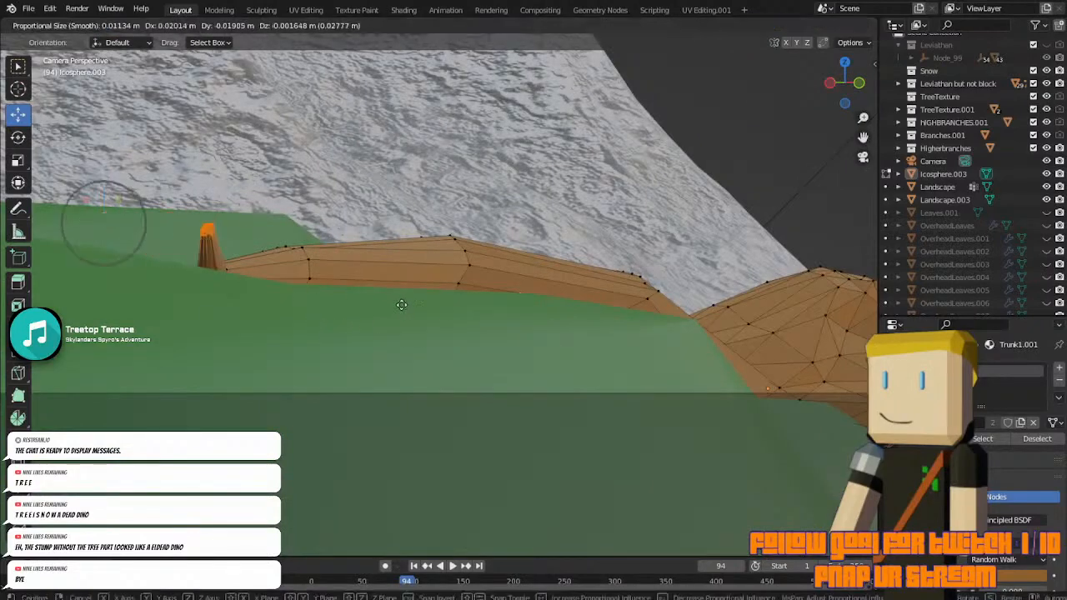
pyautogui.moveTo(767, 108); pyautogui.dragTo(471, 265, button='middle')
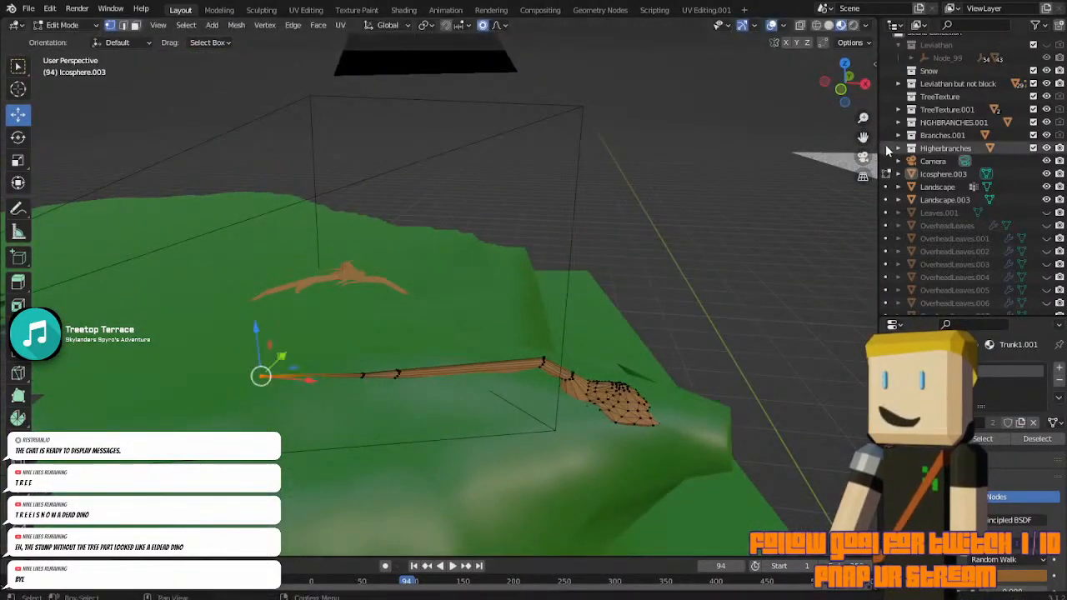
pyautogui.click(864, 158)
pyautogui.press('g')
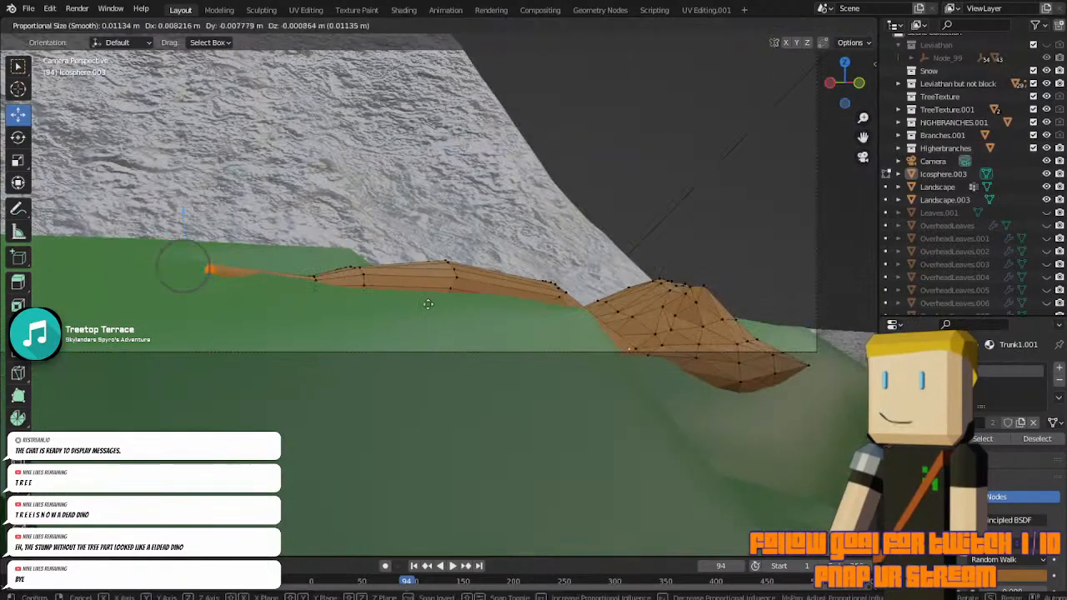
pyautogui.click(514, 315)
# Move the branch tip in depth from behind the hill and place it just above the branch's end in the camera view.
pyautogui.moveTo(514, 309); pyautogui.dragTo(557, 319, button='middle')
pyautogui.moveTo(656, 337); pyautogui.dragTo(643, 329, button='middle')
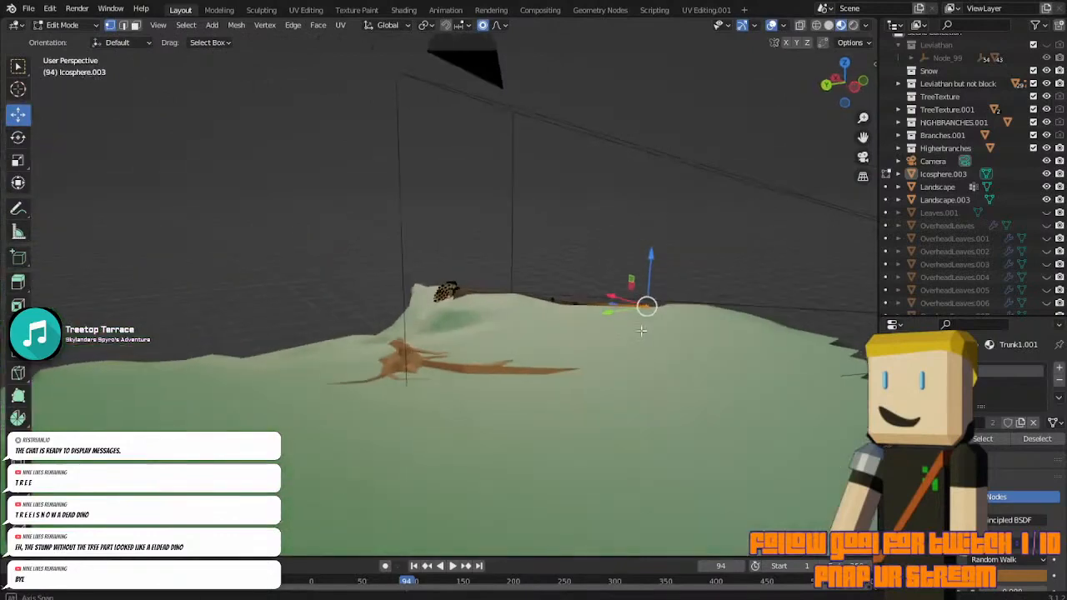
pyautogui.press('g')
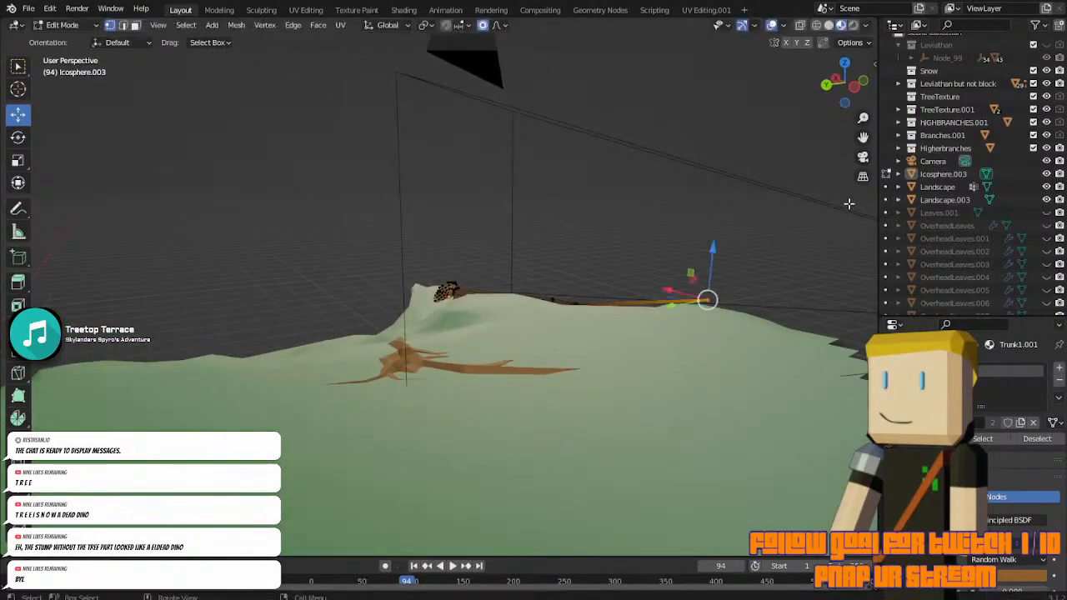
pyautogui.press('KP_0')
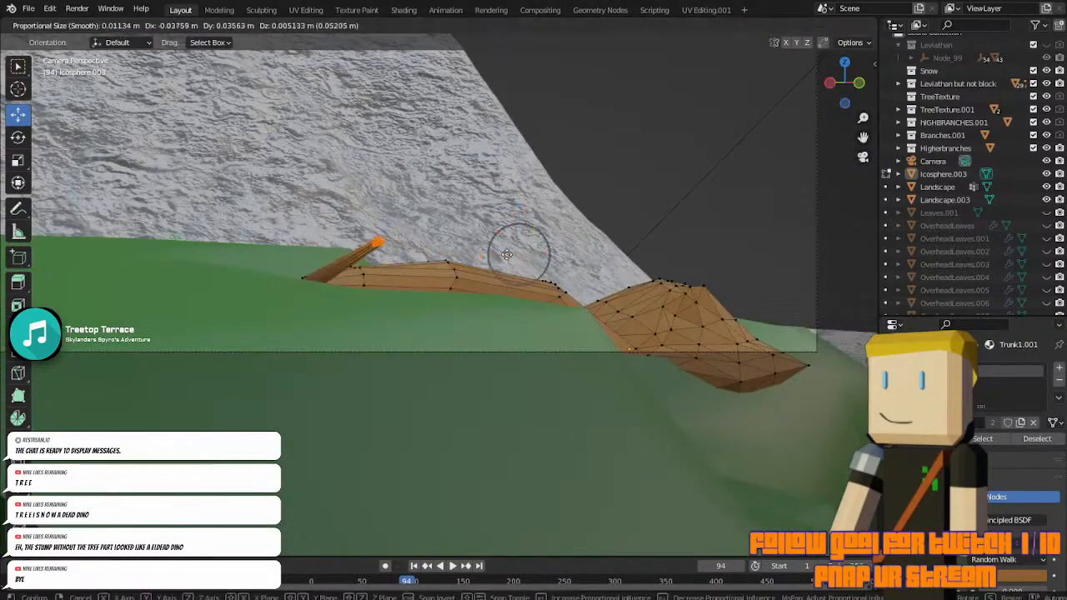
pyautogui.click(440, 245)
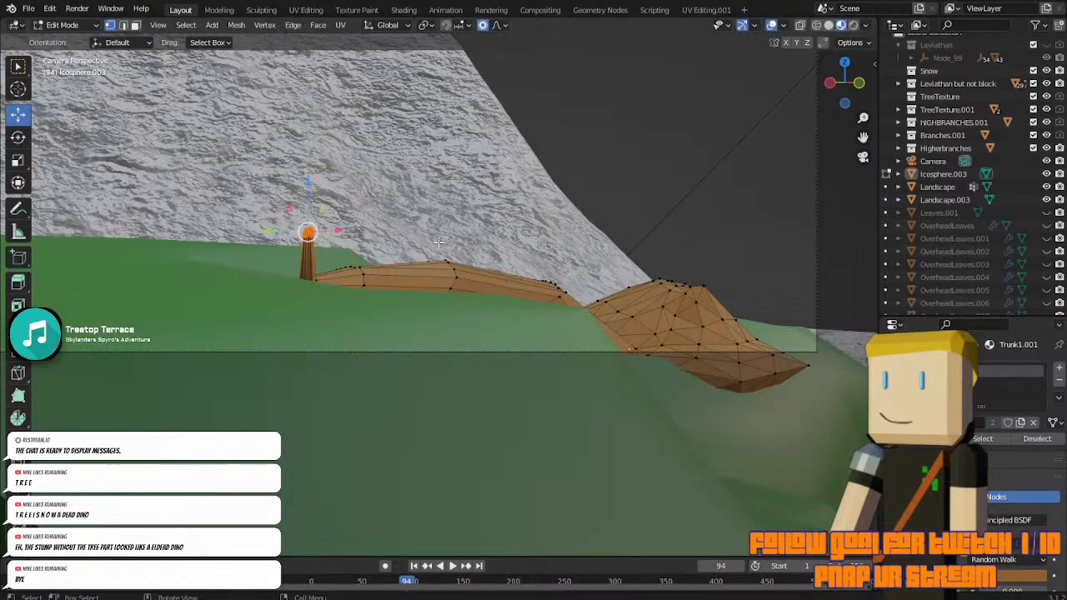
# Shift the branch tip along the Y and X axes, then lower it along Z so the branch's end curves downward.
pyautogui.press('g')
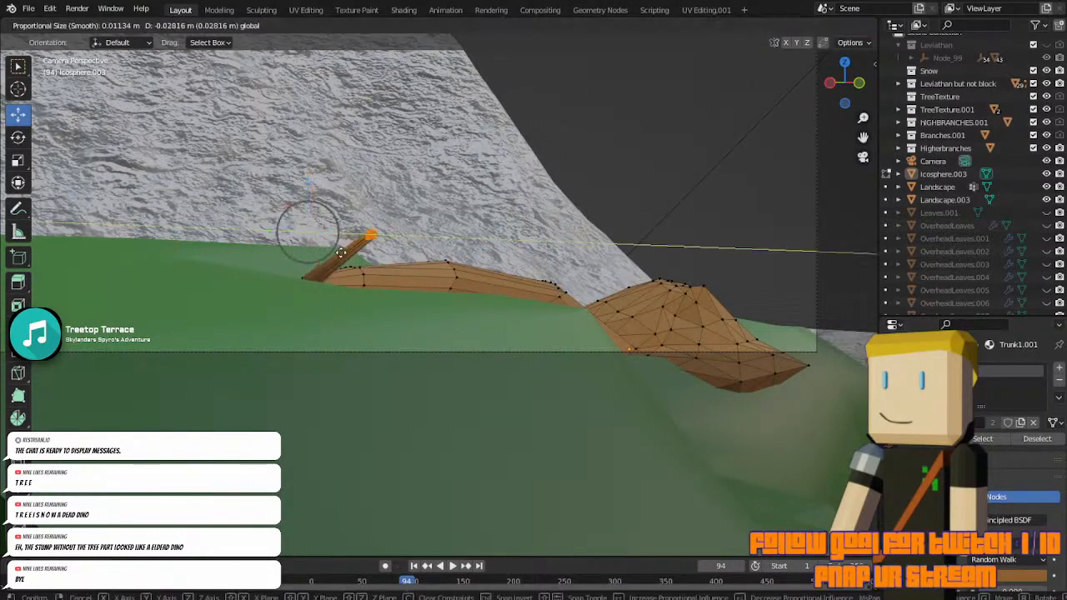
pyautogui.click(393, 256)
pyautogui.press('g')
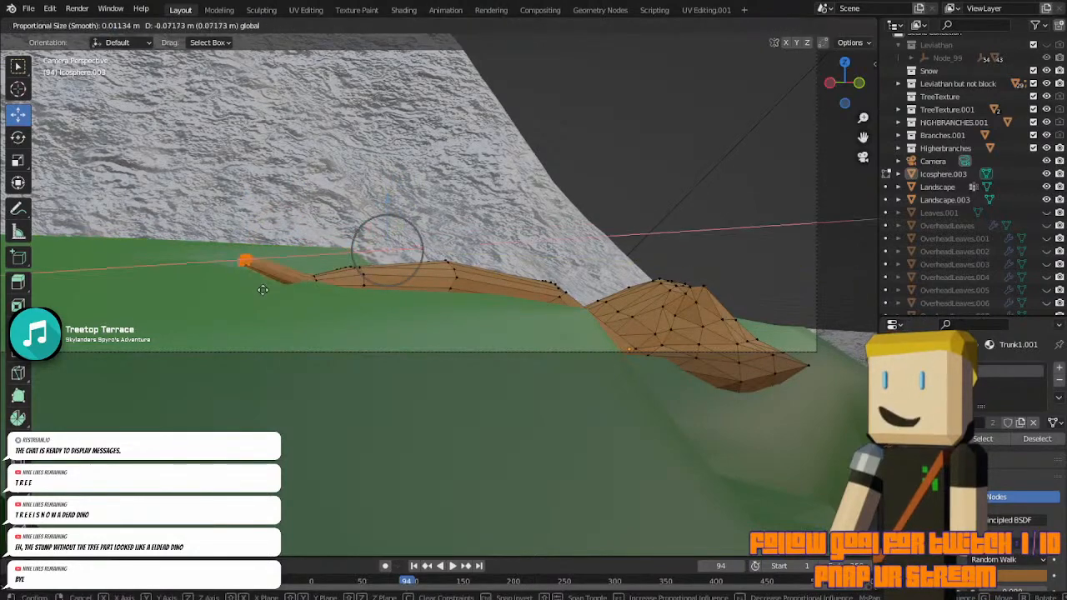
pyautogui.press('z')
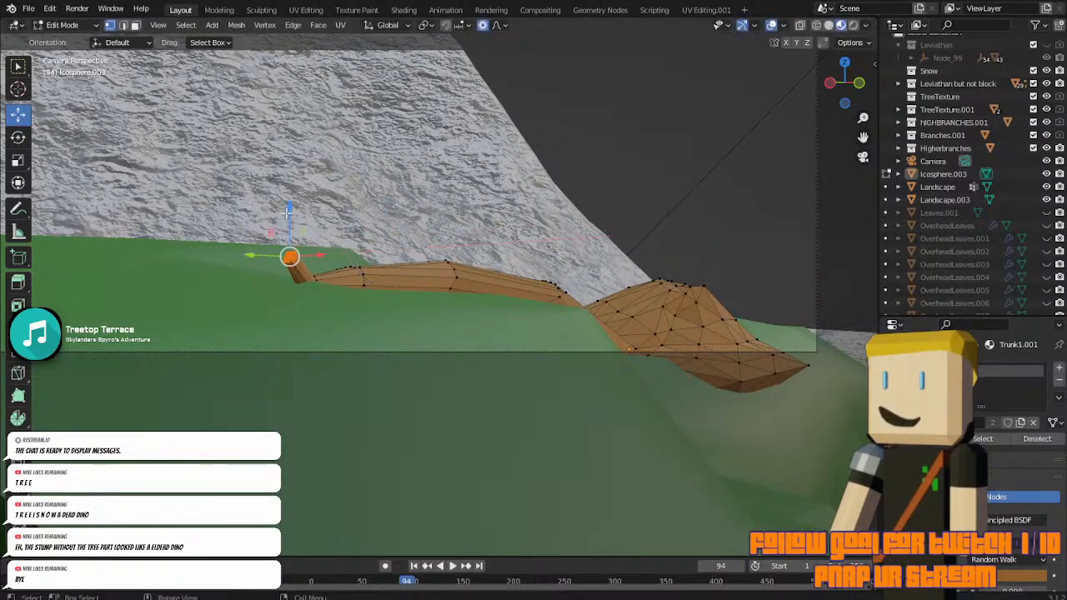
pyautogui.click(291, 254)
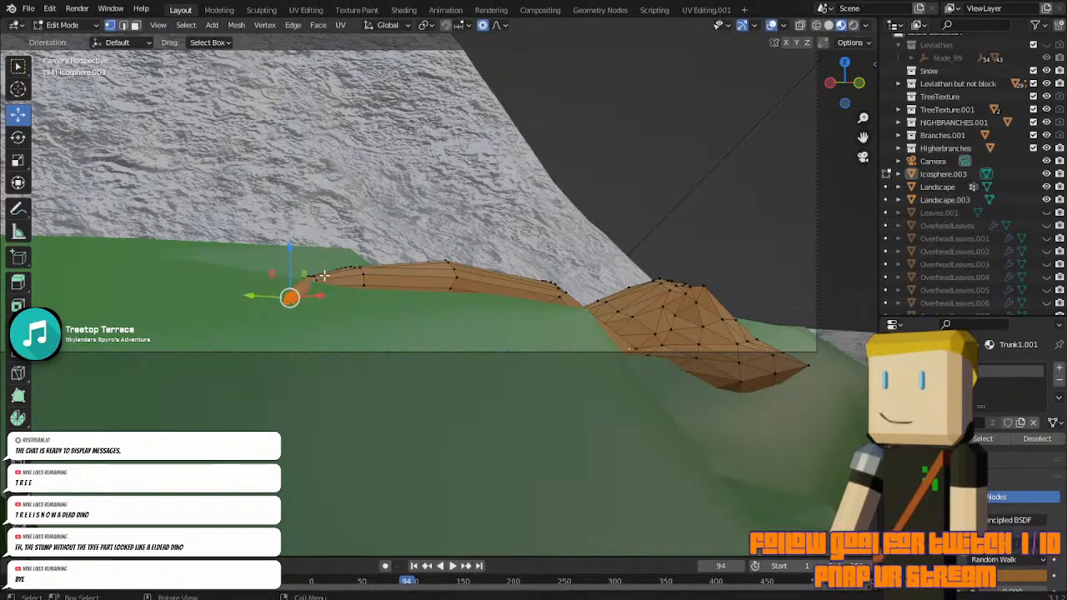
# Undo the last action and raise the branch tip together with its neighbouring vertices slightly along Z.
pyautogui.hotkey('ctrl', 'z')
pyautogui.press('g')
pyautogui.press('z')
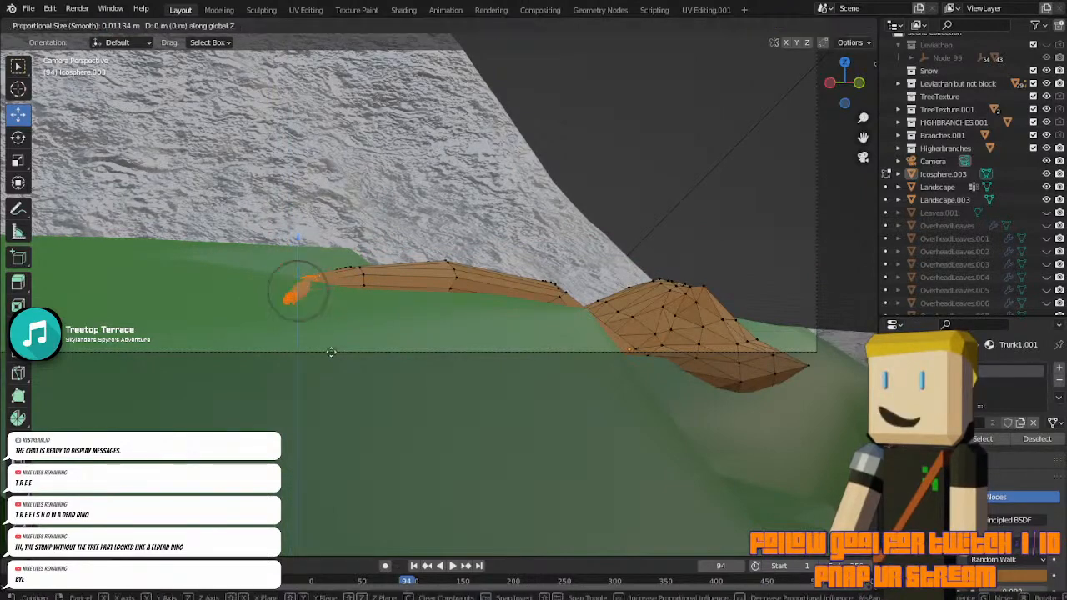
pyautogui.click(331, 344)
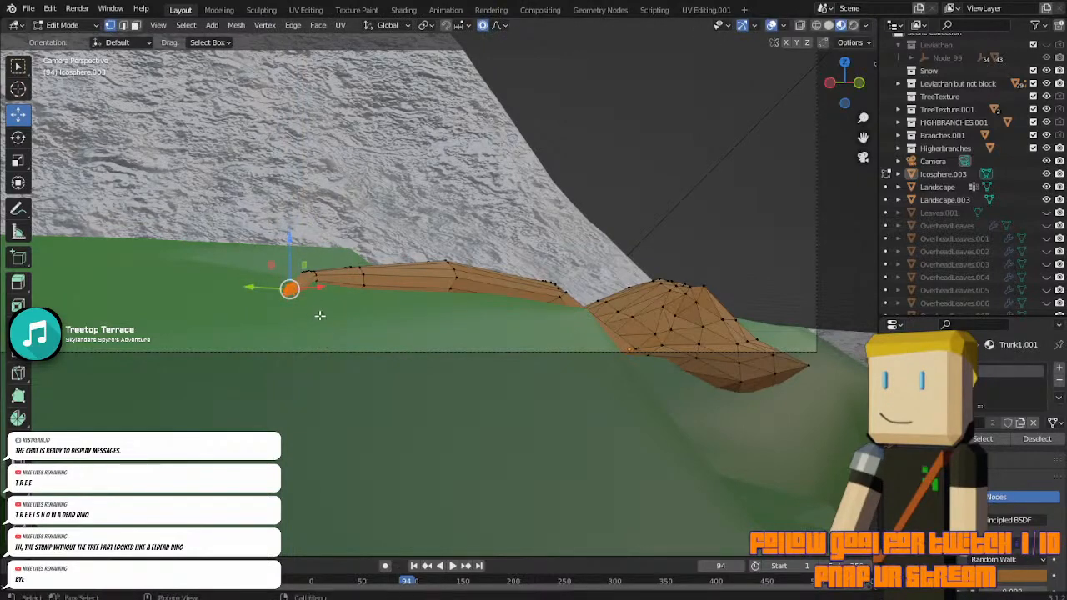
# Try to extrude the branch tip downward and then along the X axis, and undo the extrusion.
pyautogui.press('e')
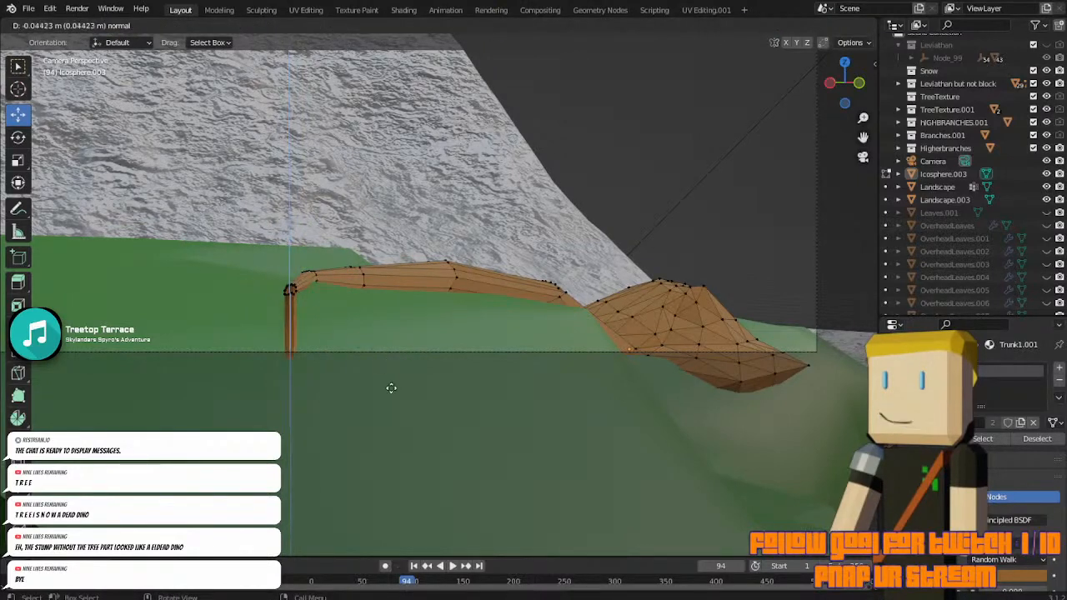
pyautogui.middleClick(395, 386)
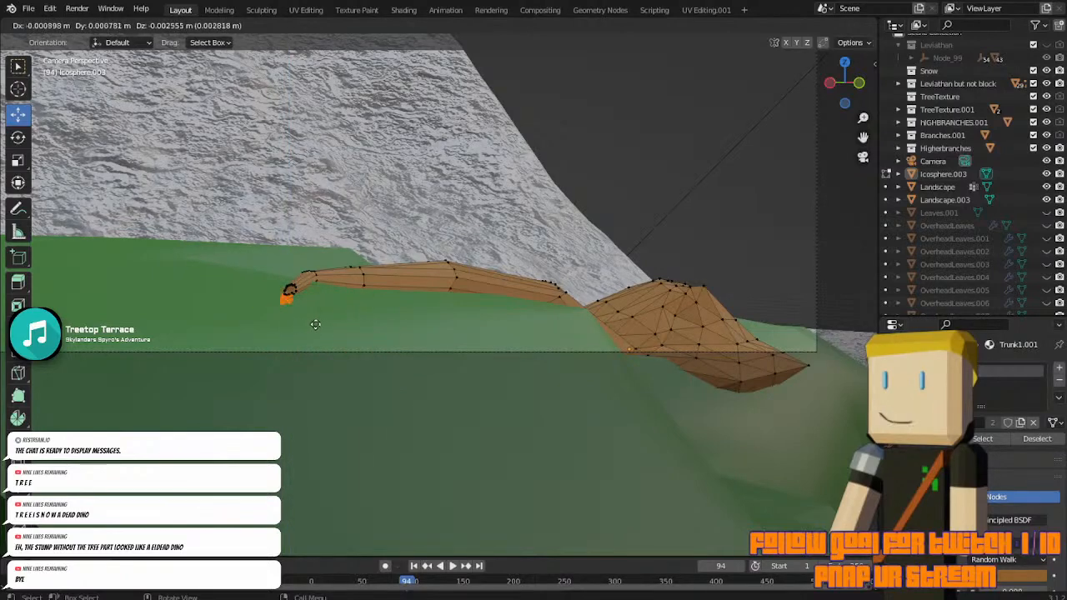
pyautogui.press('z')
pyautogui.press('x')
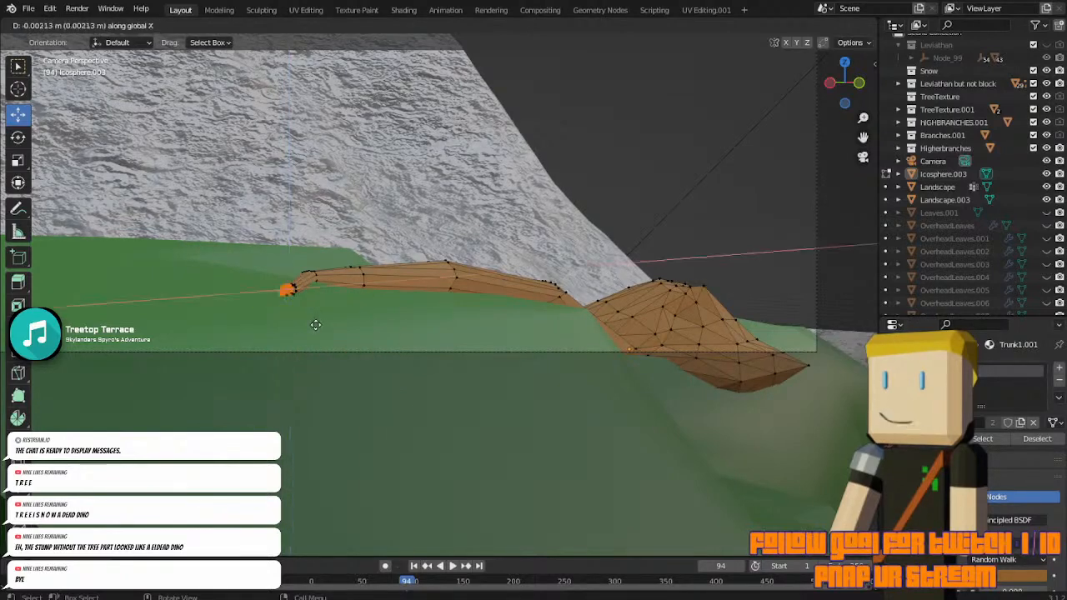
pyautogui.click(250, 315)
pyautogui.hotkey('ctrl', 'z')
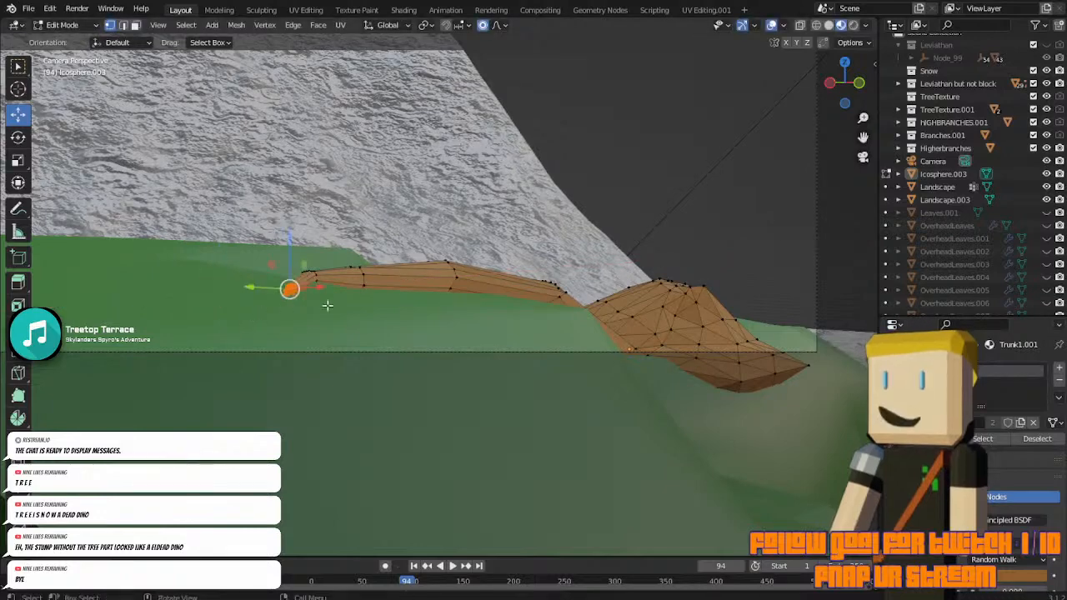
# Extrude the branch tip about 0.022 m along negative Y, pull it back slightly and scale down the new end.
pyautogui.press('e')
pyautogui.press('y')
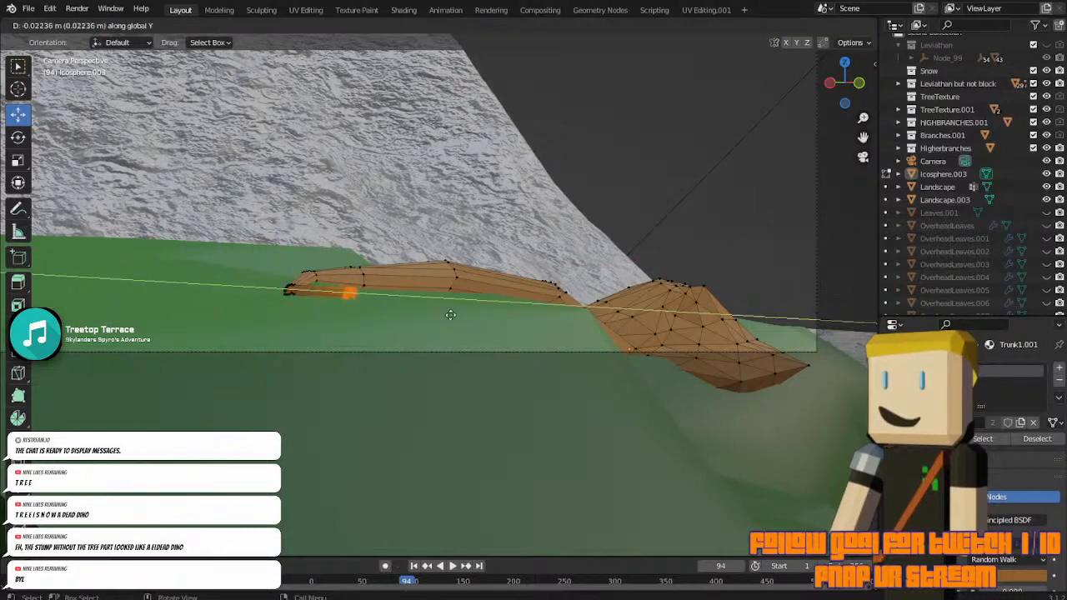
pyautogui.click(450, 315)
pyautogui.moveTo(387, 290); pyautogui.dragTo(341, 304)
pyautogui.press('s')
pyautogui.click(361, 318)
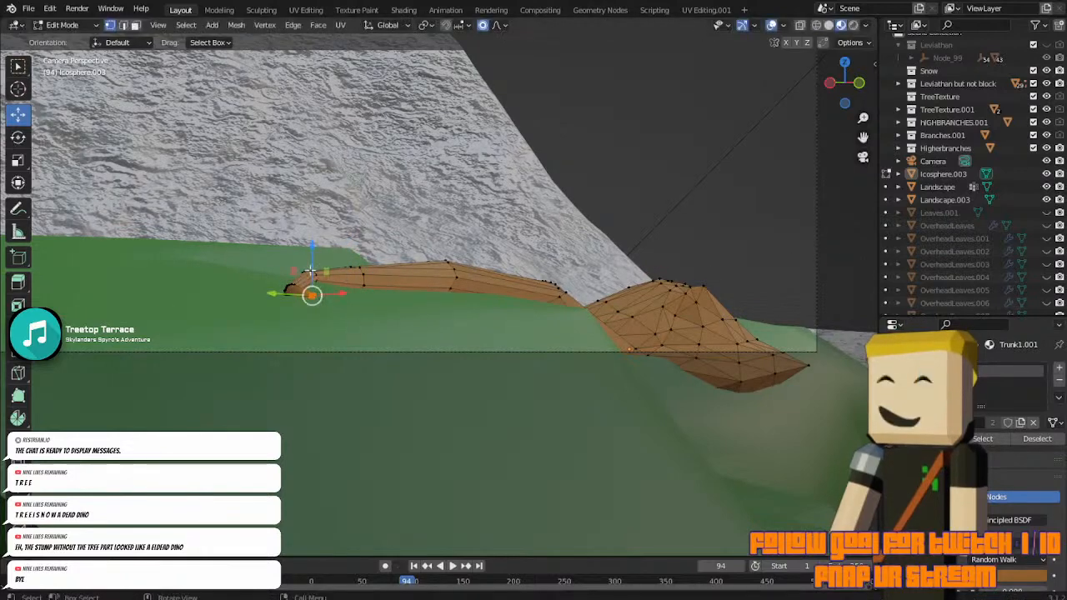
# Pull the extruded end down along Z into the hillside and check the branch from a perspective view.
pyautogui.moveTo(310, 271); pyautogui.dragTo(319, 394)
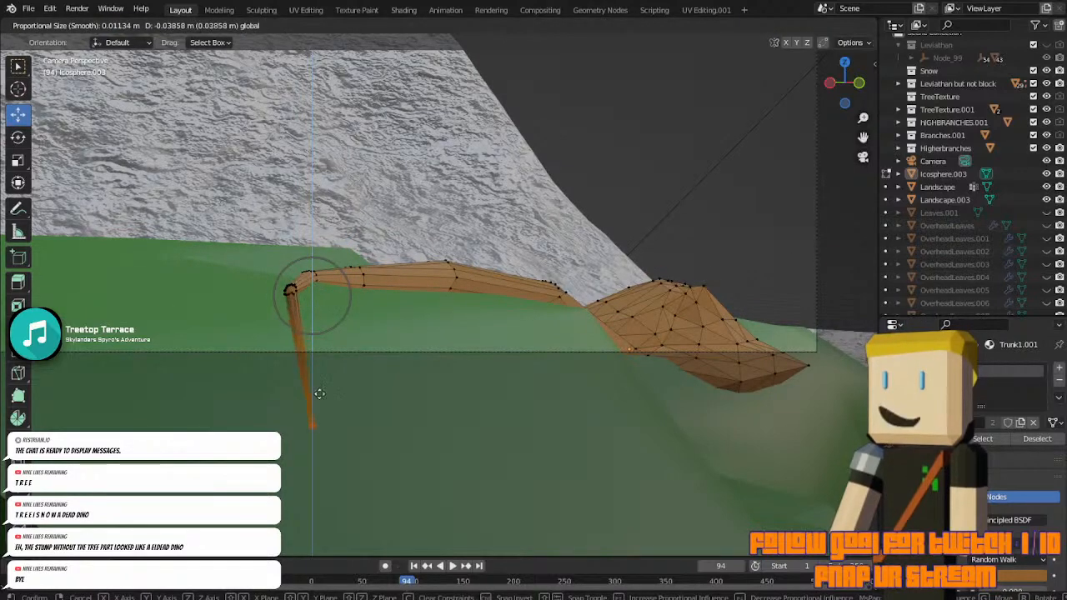
pyautogui.moveTo(309, 456); pyautogui.dragTo(310, 369)
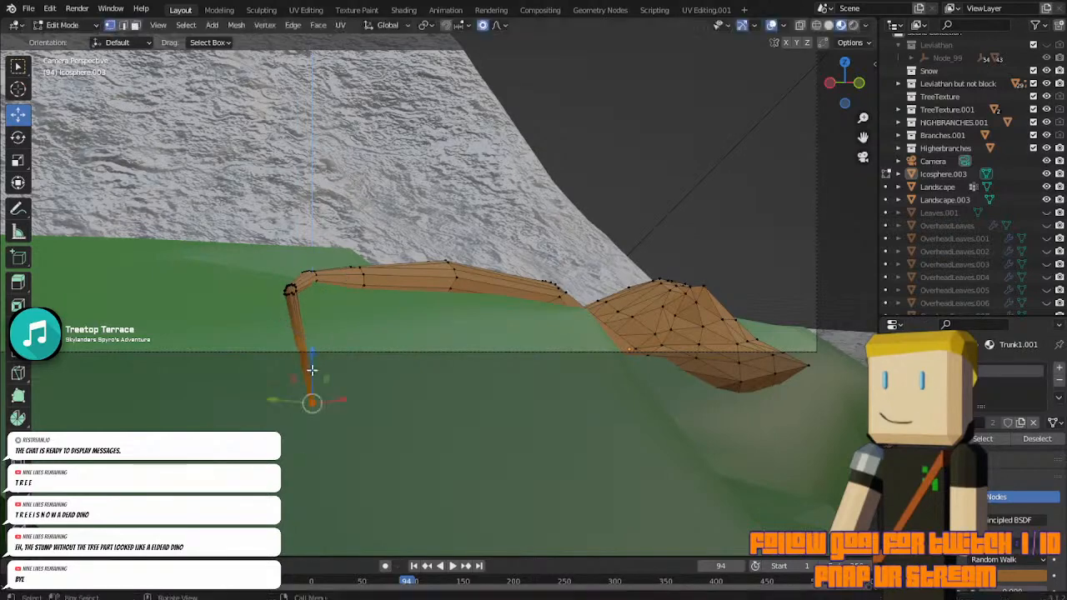
pyautogui.moveTo(309, 369); pyautogui.dragTo(456, 294, button='middle')
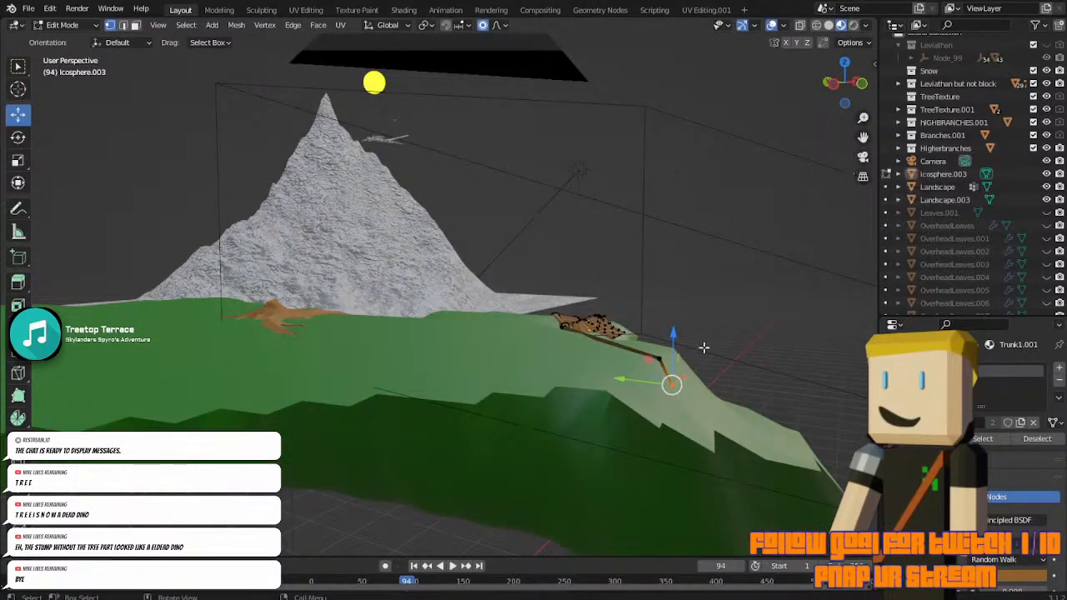
pyautogui.press('Tab')
pyautogui.press('Tab')
pyautogui.click(863, 161)
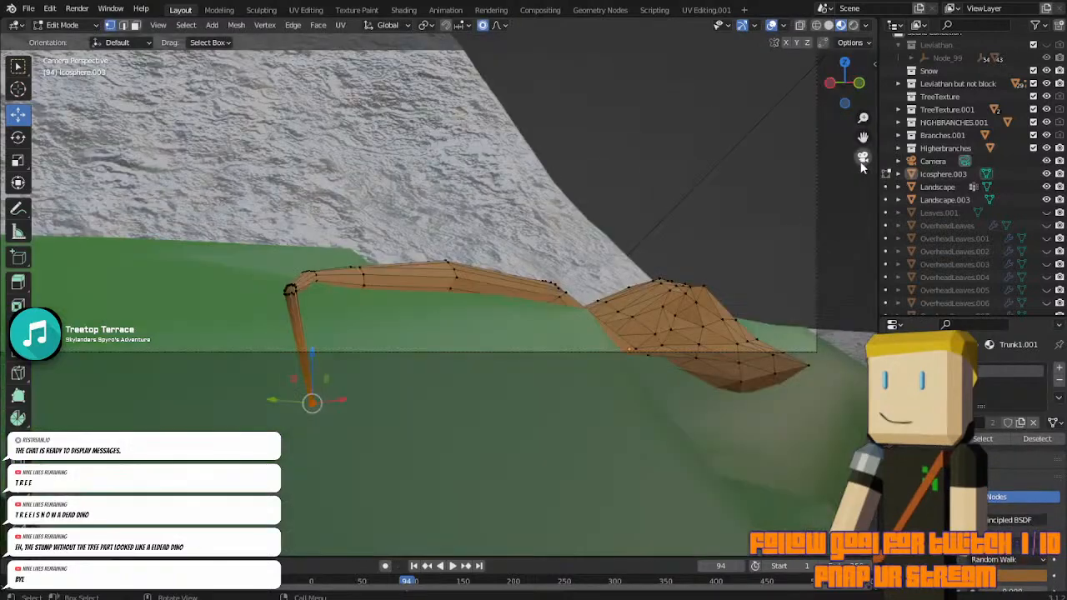
# Switch mesh editing from the branch to the green hillside, Landscape.003, in the camera view.
pyautogui.scroll(-5, 543, 300)
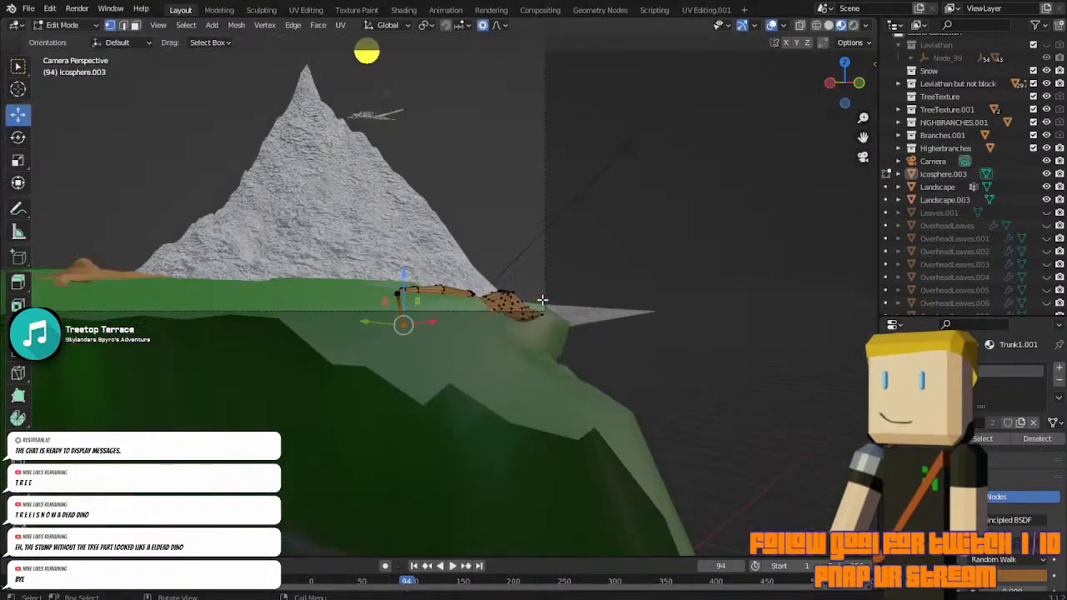
pyautogui.hotkey('alt', 'q')
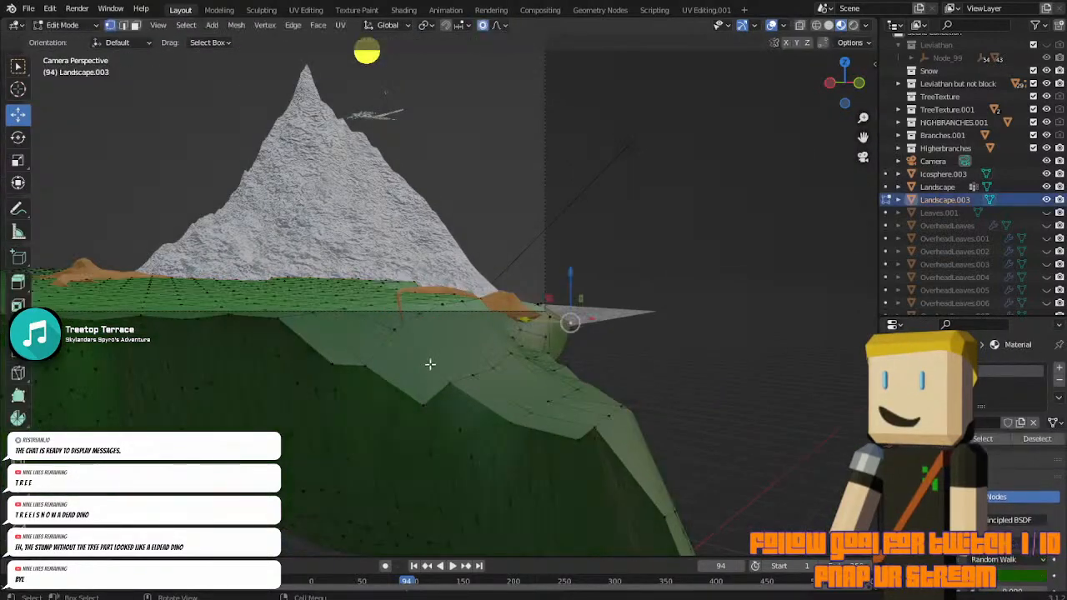
pyautogui.press('Tab')
pyautogui.click(408, 230)
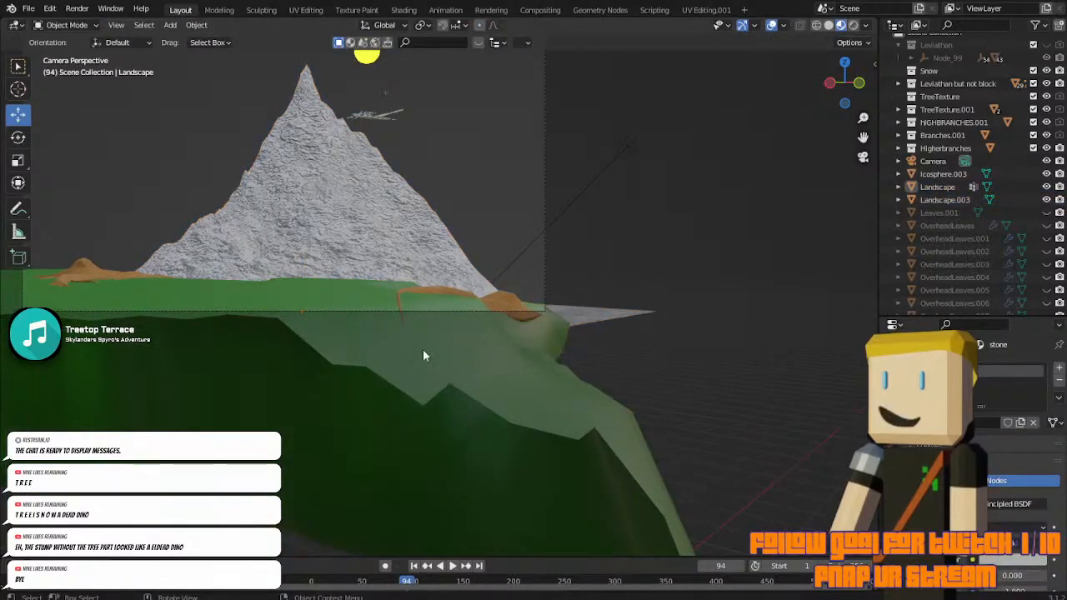
pyautogui.click(404, 338)
pyautogui.press('Tab')
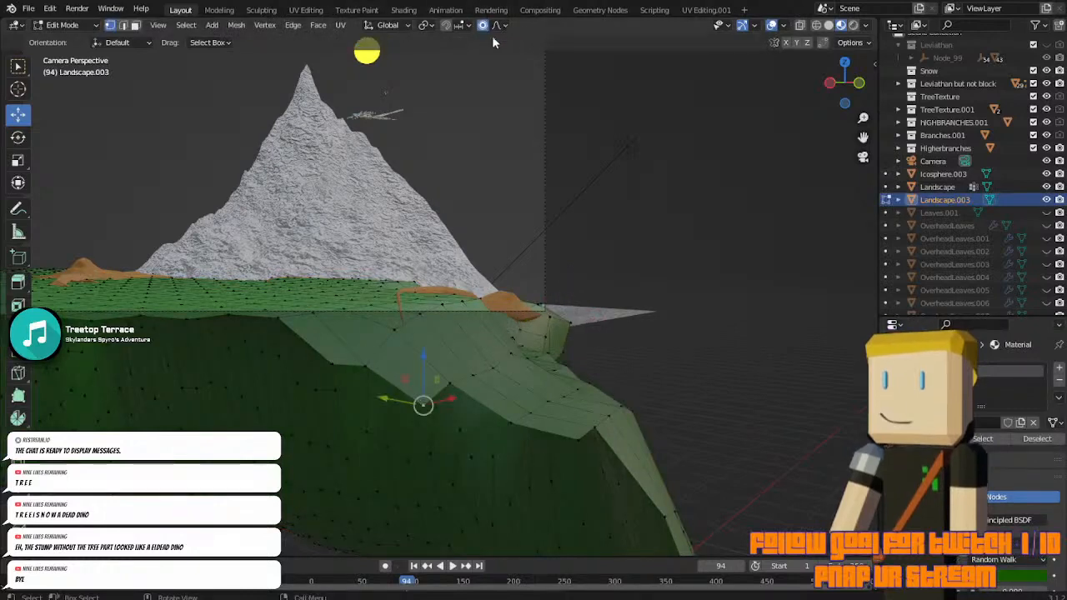
# Raise the hillside edge vertex below the branch about 0.03 m along Z, with a smooth proportional influence of about 0.149 m.
pyautogui.press('g')
pyautogui.press('z')
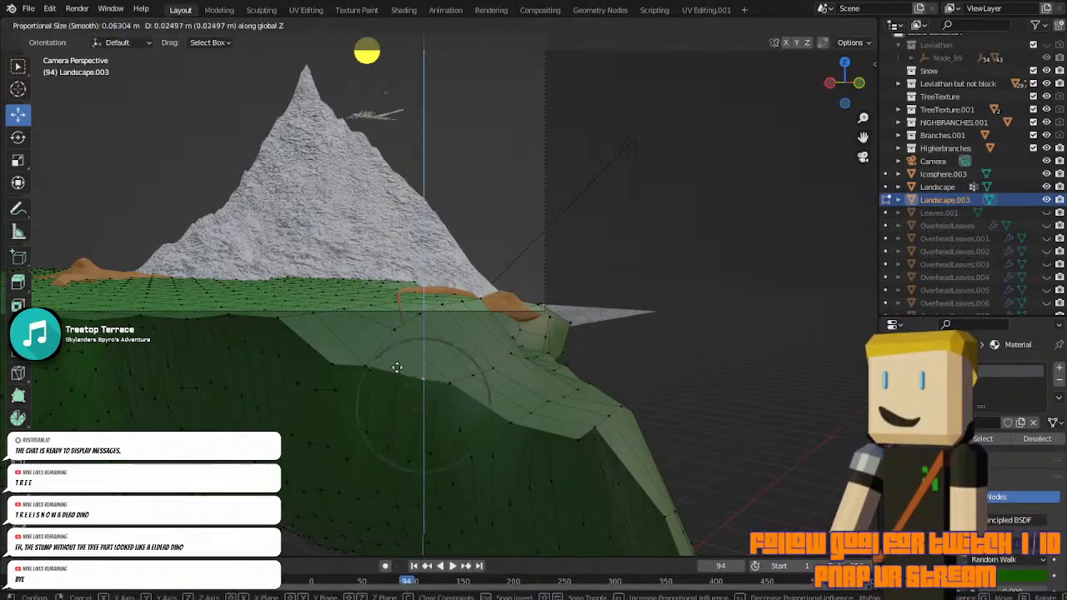
pyautogui.scroll(-8, 392, 375)
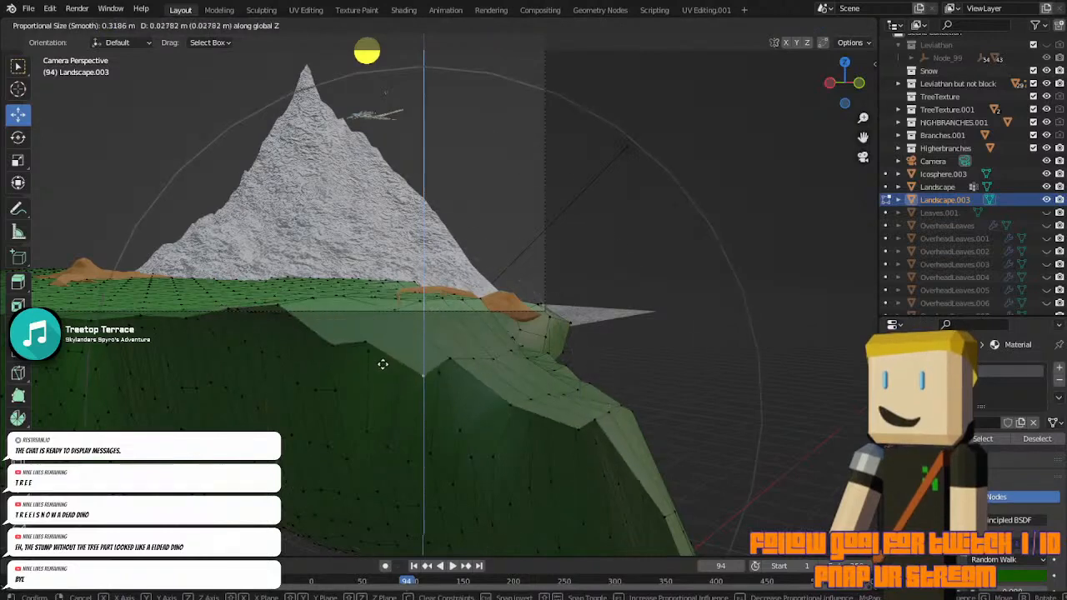
pyautogui.scroll(7, 381, 389)
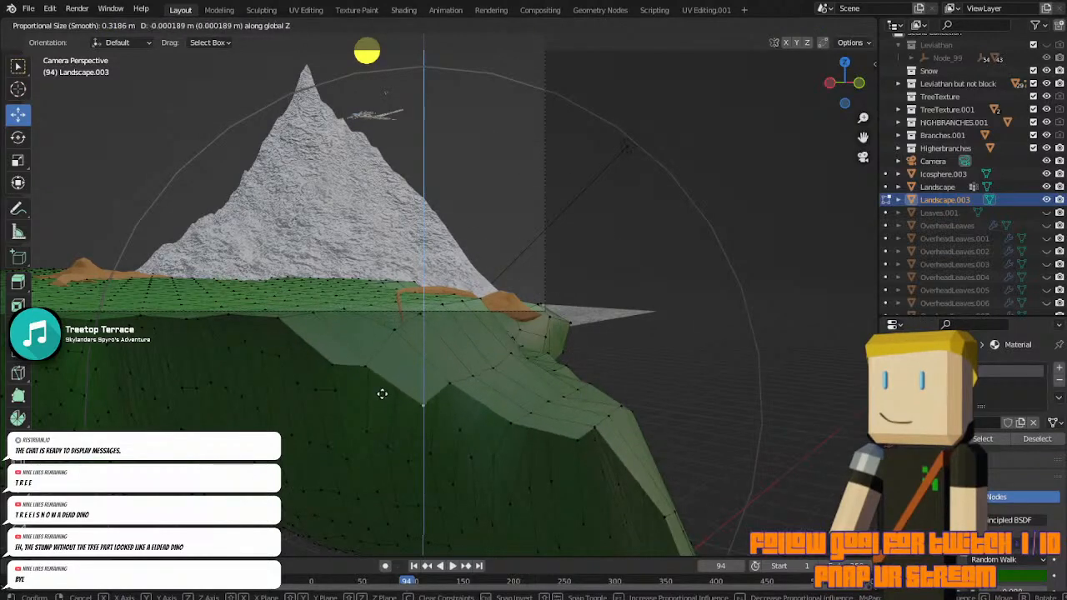
pyautogui.scroll(1, 381, 394)
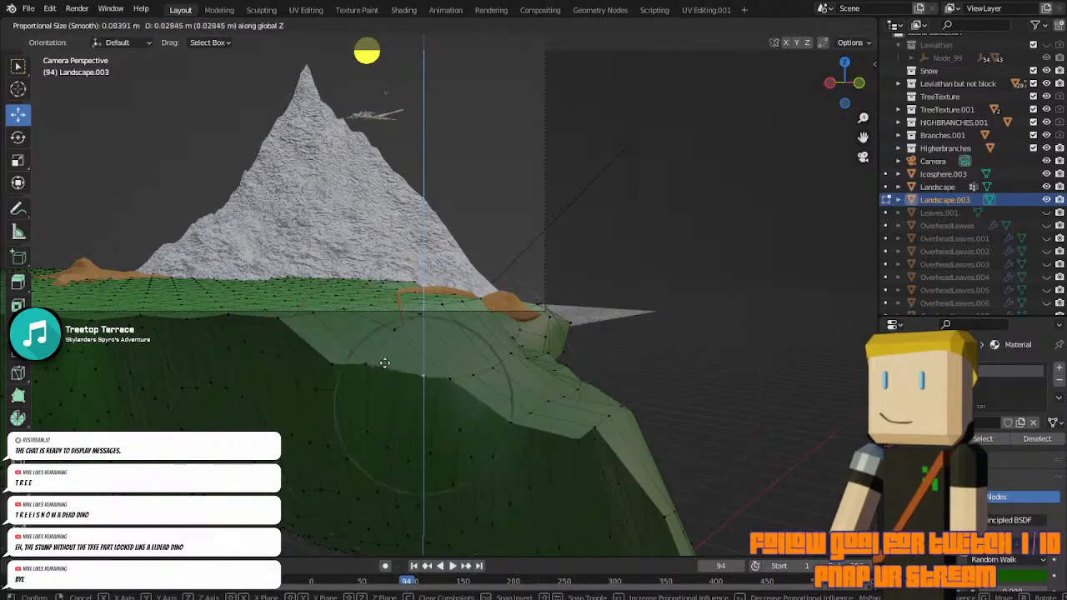
pyautogui.scroll(-5, 384, 363)
pyautogui.scroll(4, 385, 362)
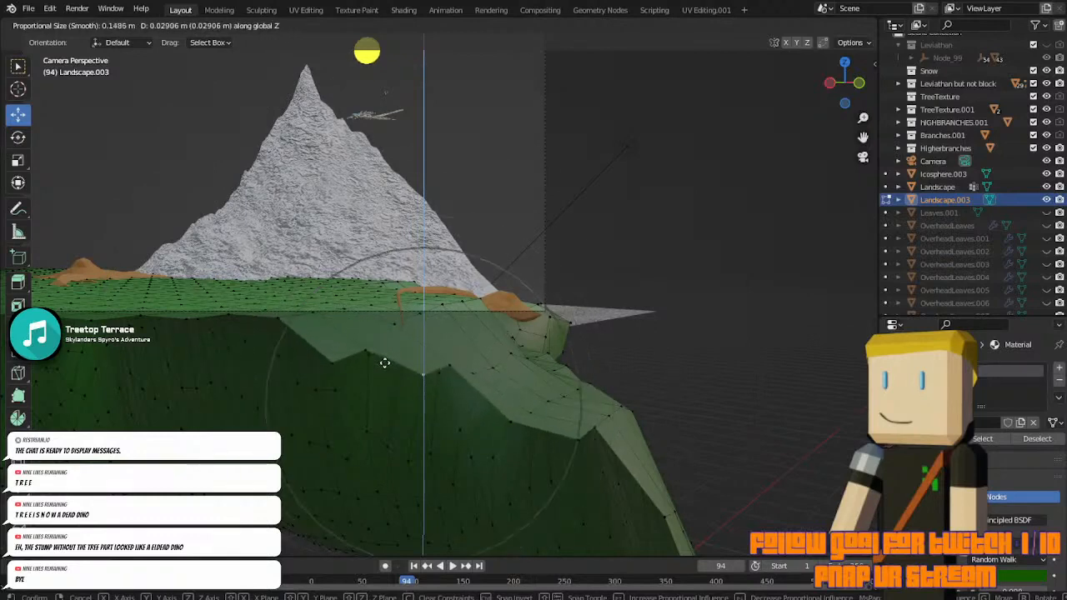
pyautogui.click(385, 360)
# Raise the neighbouring dip in the hillside edge about 0.035 m, using a smaller proportional influence of about 0.043 m.
pyautogui.press('g')
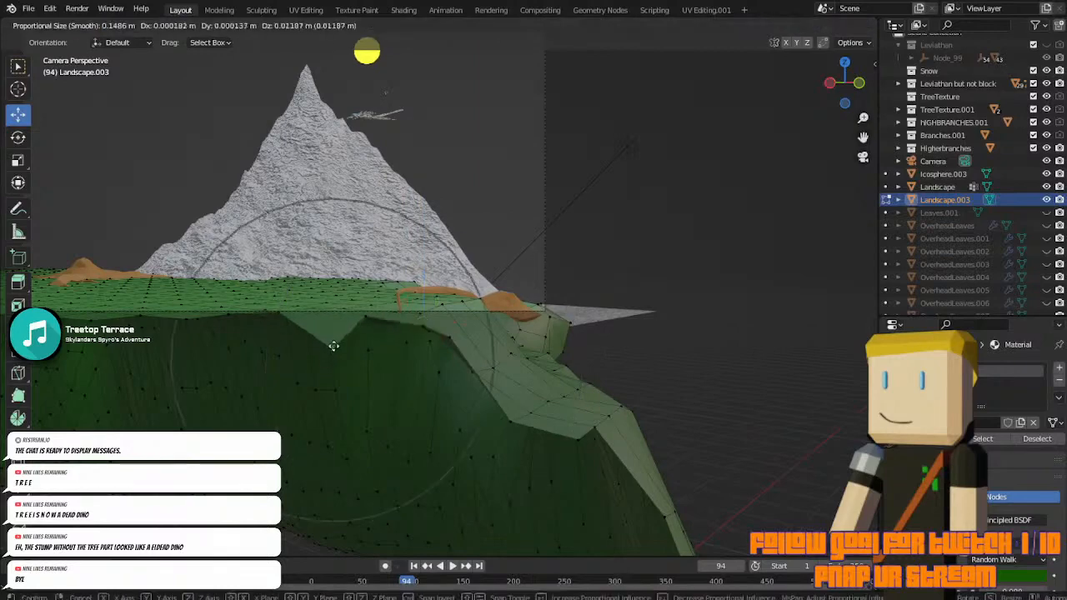
pyautogui.scroll(12, 333, 326)
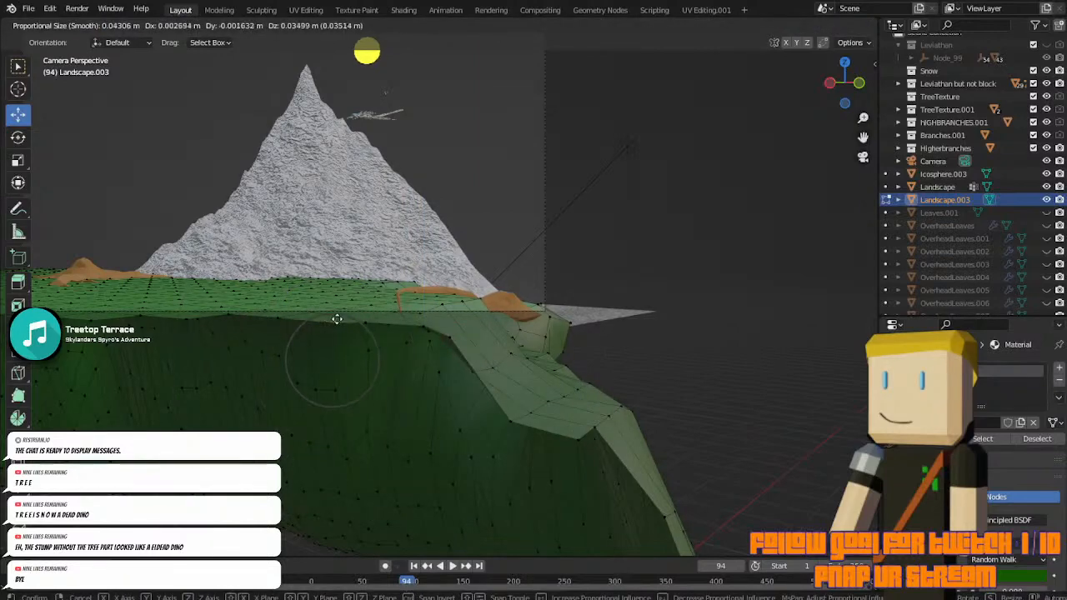
pyautogui.click(337, 320)
# Switch mesh editing to the trunk, Icosphere.003, and raise the end of its branch tip slightly off the hillside.
pyautogui.scroll(8, 339, 379)
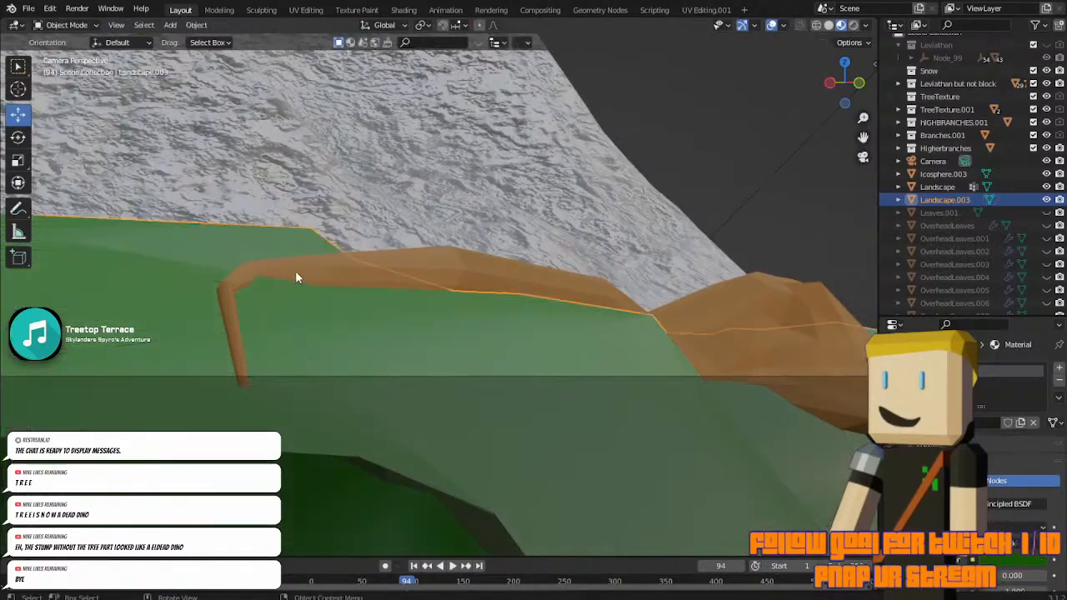
pyautogui.hotkey('alt', 'q')
pyautogui.press('g')
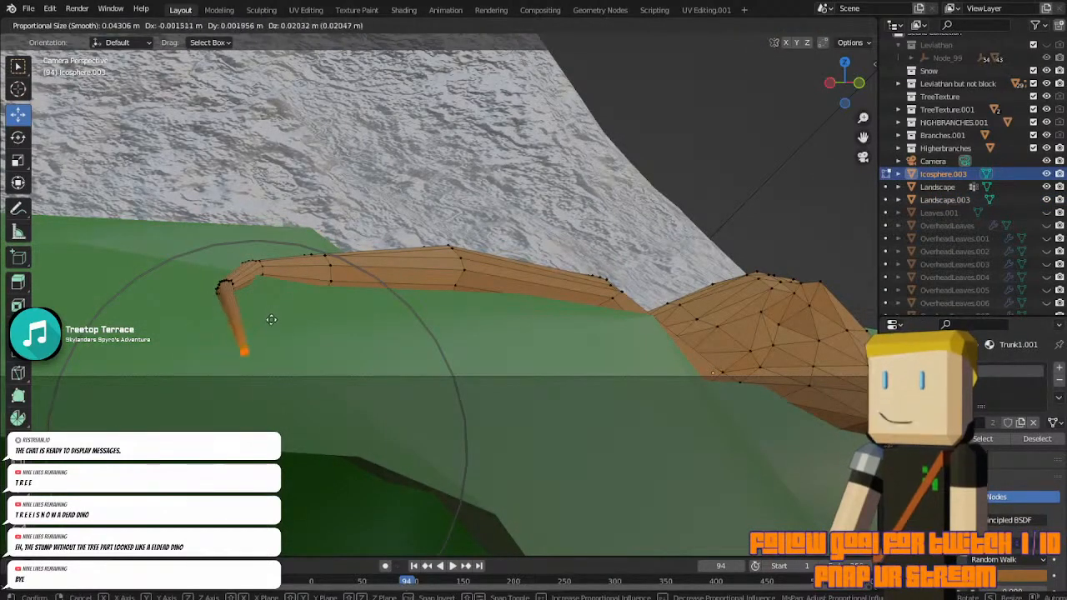
pyautogui.click(281, 331)
pyautogui.press('Tab')
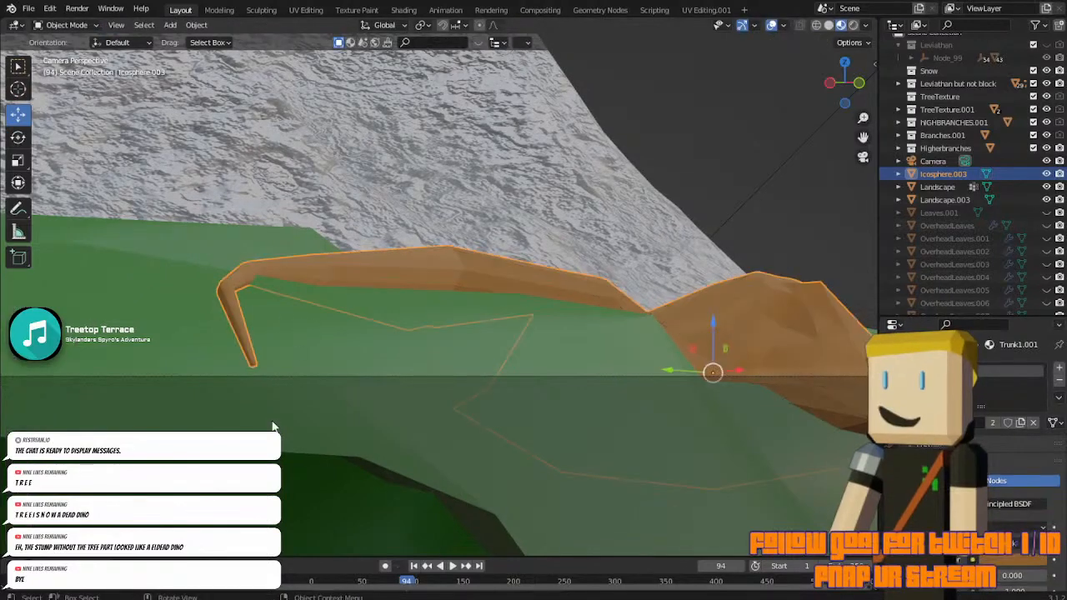
# Return to mesh editing of the green hillside, Landscape.003.
pyautogui.click(272, 425)
pyautogui.click(291, 399)
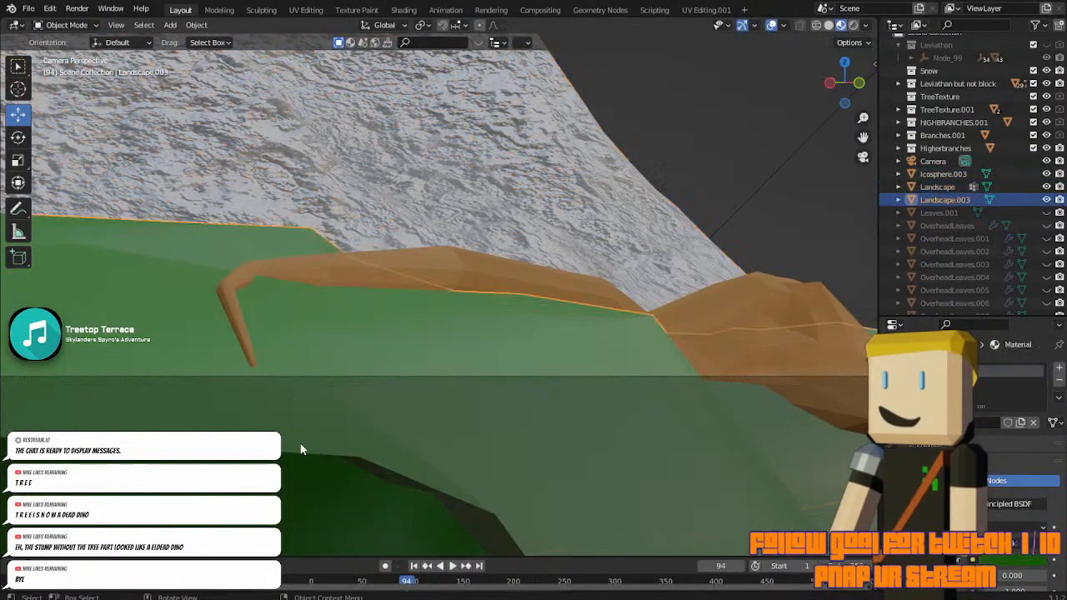
pyautogui.press('Tab')
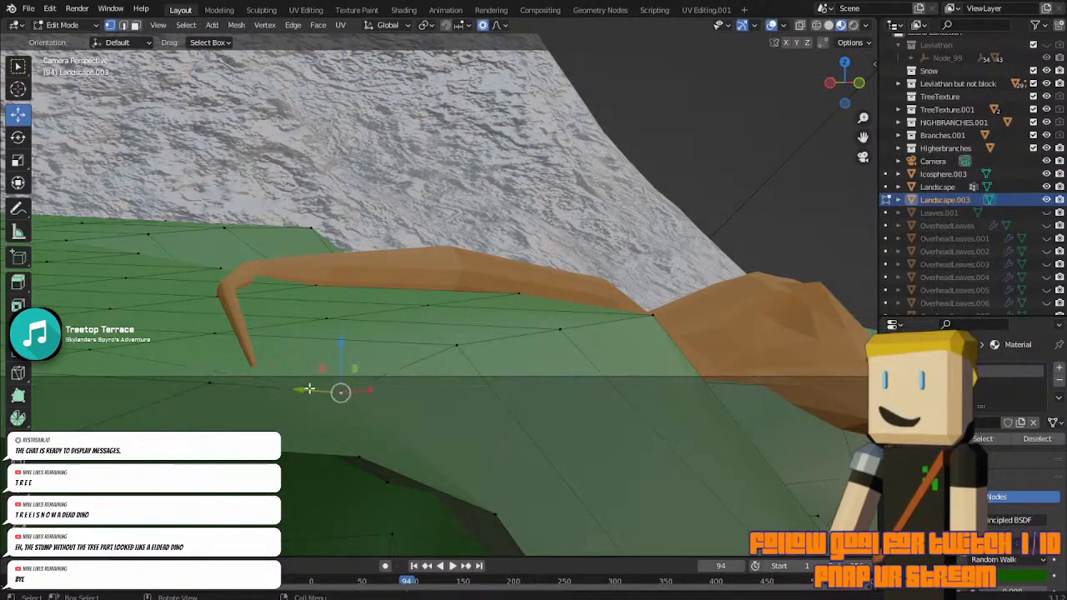
pyautogui.press('g')
pyautogui.rightClick(308, 309)
pyautogui.moveTo(174, 386); pyautogui.dragTo(326, 381)
pyautogui.press('g')
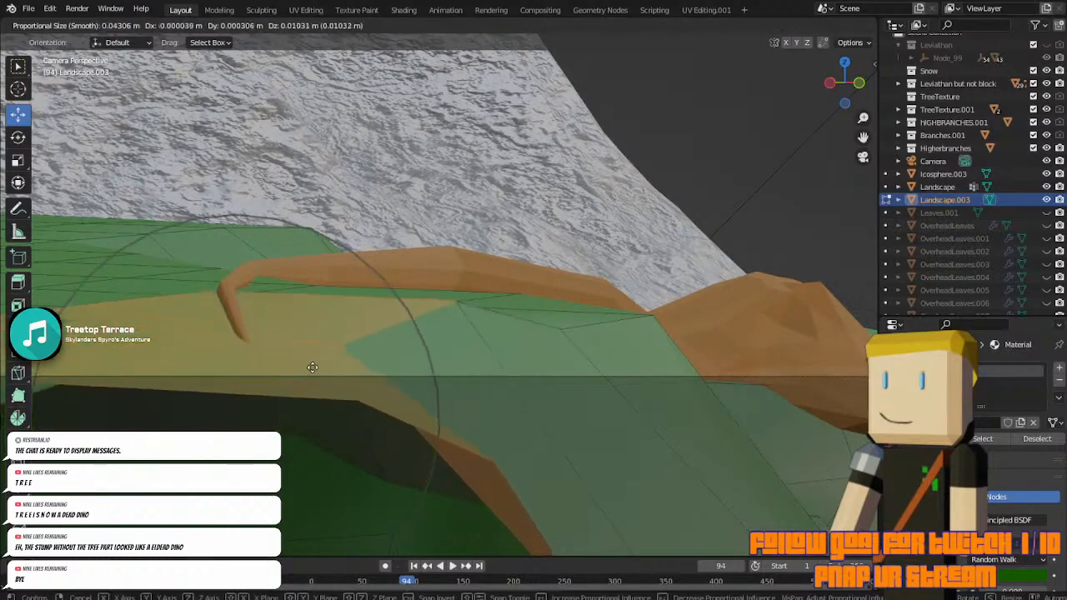
pyautogui.click(308, 406)
# Select the hillside faces beneath the branch tip, raise them slightly along Z and check the result in object mode.
pyautogui.moveTo(186, 381); pyautogui.dragTo(255, 415)
pyautogui.press('g')
pyautogui.rightClick(262, 401)
pyautogui.keyDown('shift'); pyautogui.click(316, 356); pyautogui.keyUp('shift')
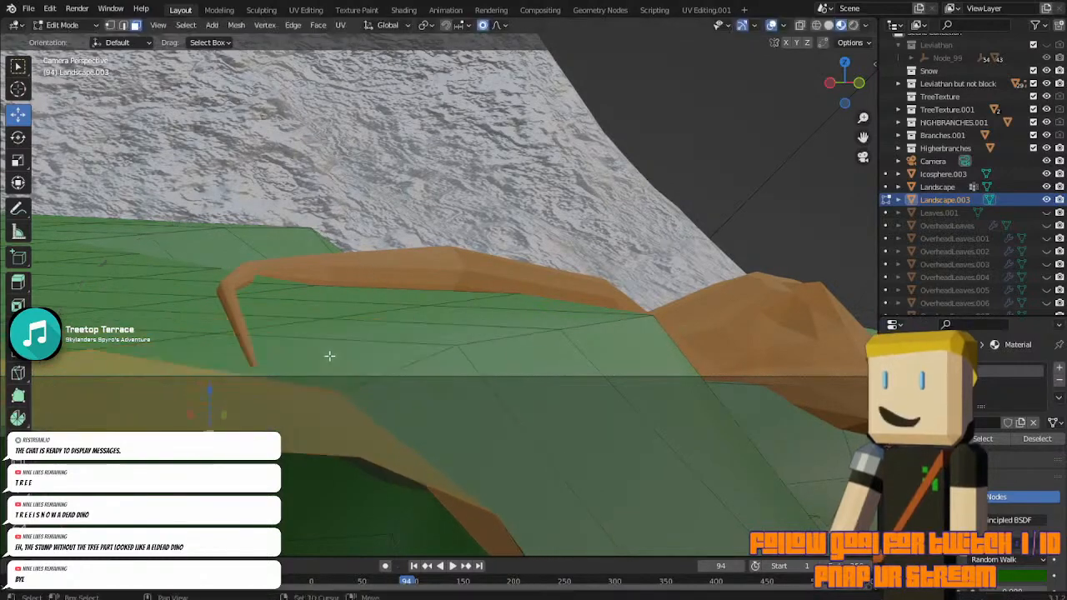
pyautogui.press('g')
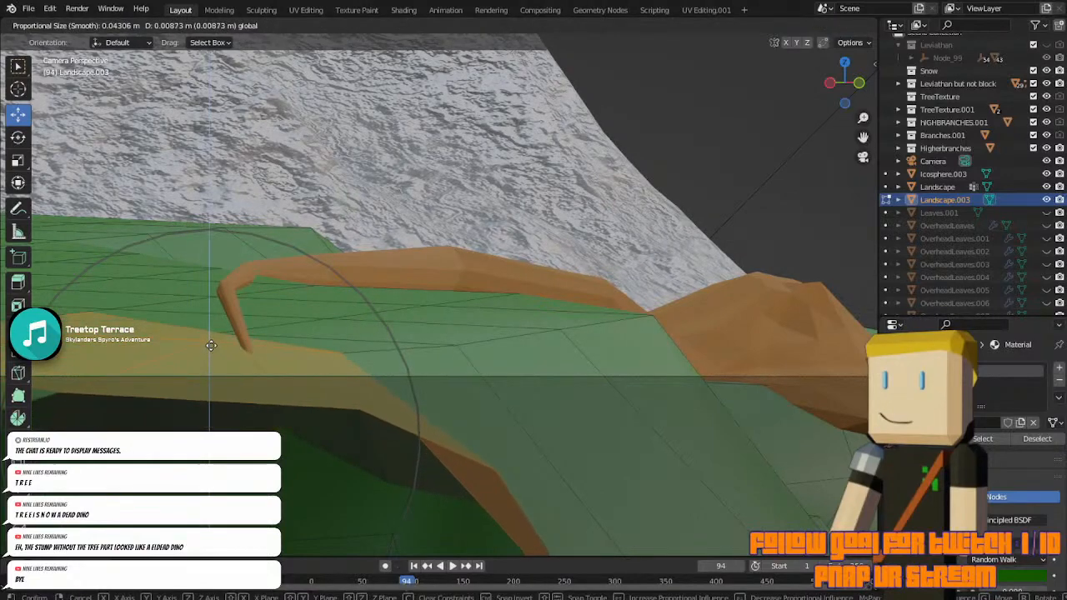
pyautogui.moveTo(211, 351); pyautogui.dragTo(211, 351)
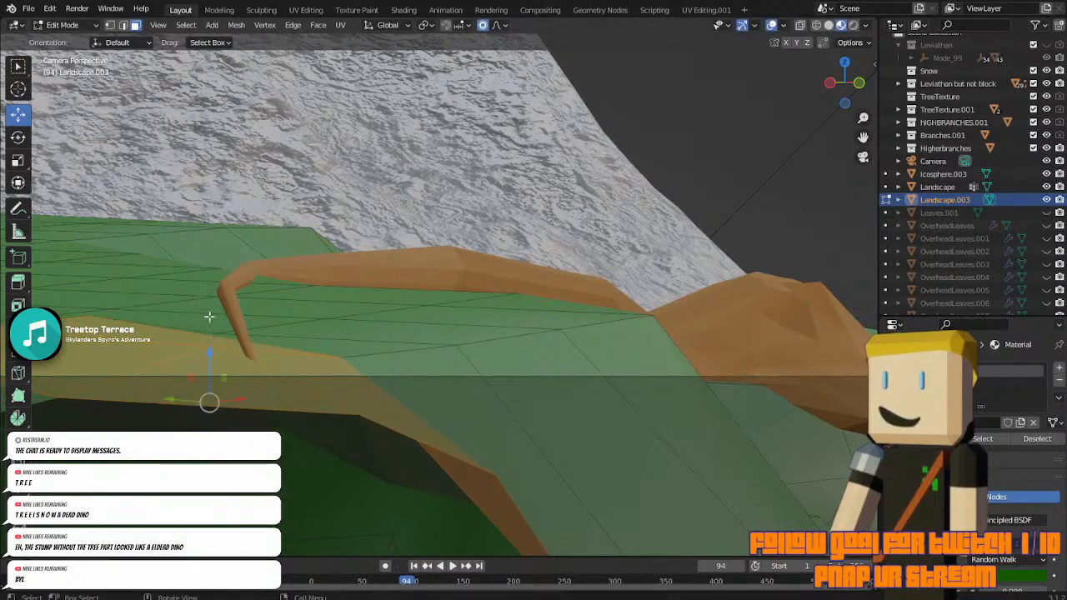
pyautogui.press('Tab')
pyautogui.scroll(-4, 209, 317)
pyautogui.scroll(3, 209, 317)
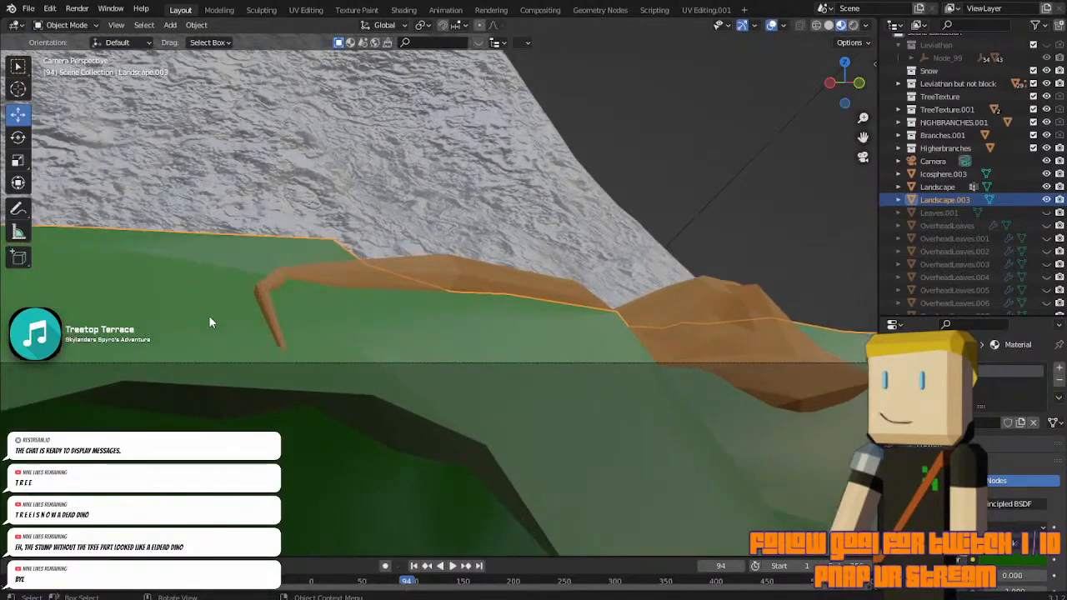
# Add the adjoining hillside face by the branch tip to the selection and raise the faces slightly further along Z.
pyautogui.press('Tab')
pyautogui.moveTo(213, 330); pyautogui.dragTo(165, 369, button='middle')
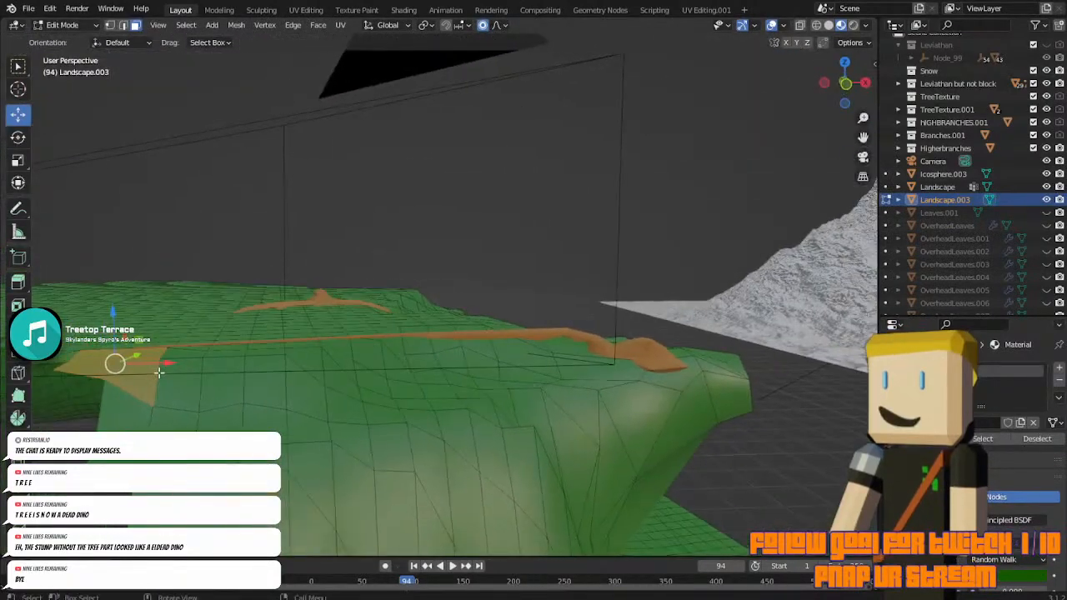
pyautogui.click(863, 158)
pyautogui.click(310, 342)
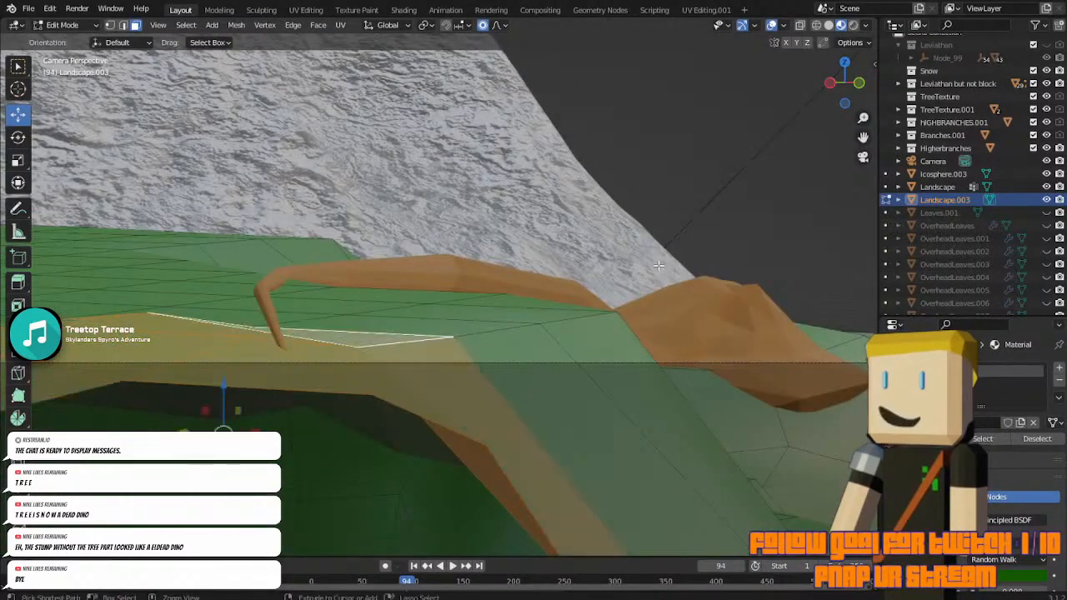
pyautogui.press('g')
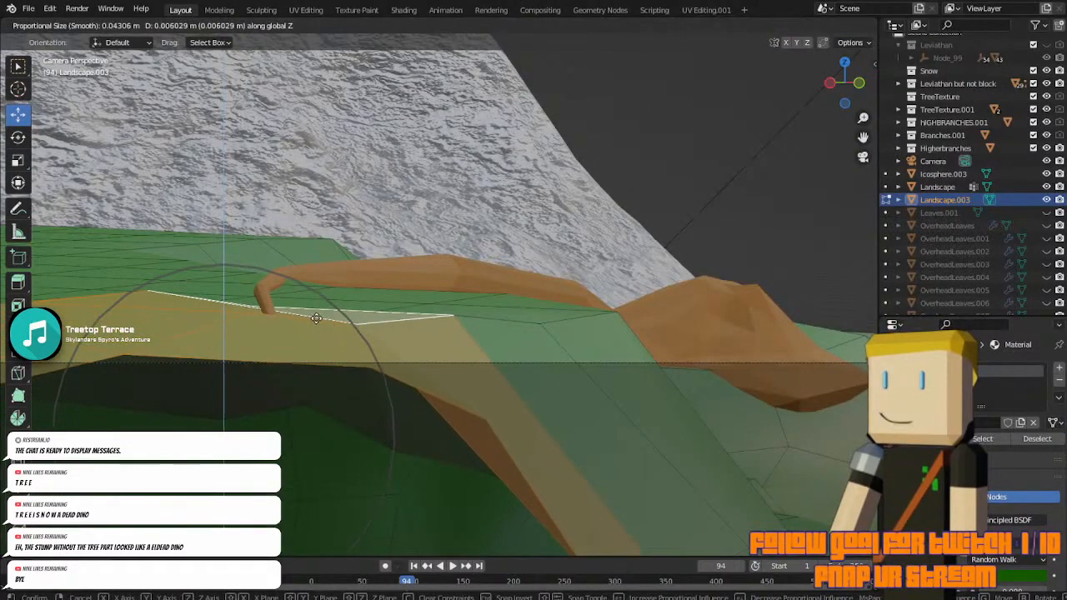
pyautogui.click(317, 328)
pyautogui.press('Tab')
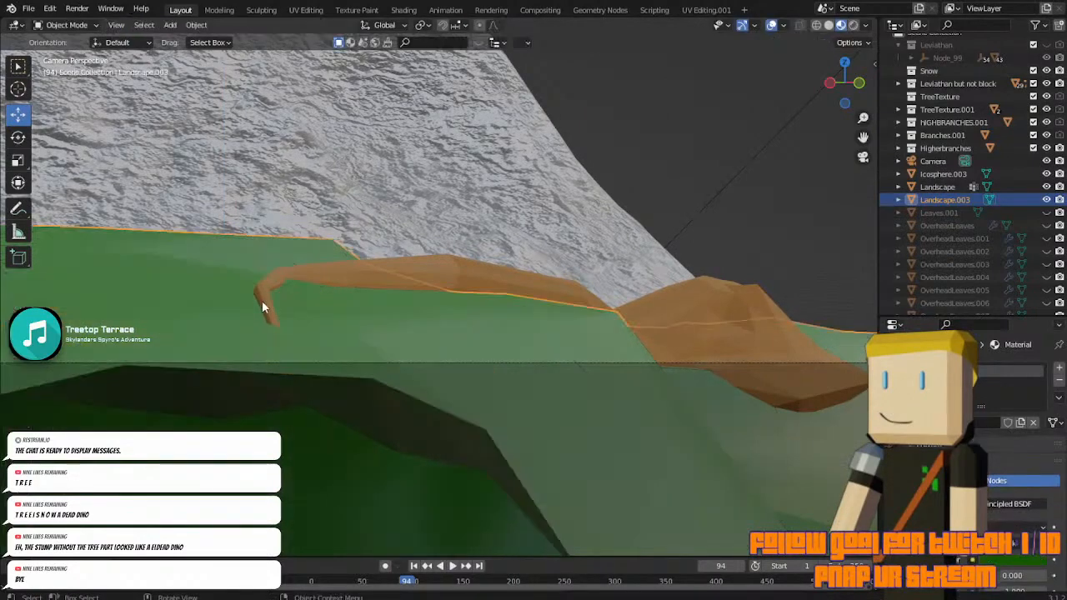
# Clear the trunk selection and check how the branch tip meets the raised hillside.
pyautogui.click(265, 308)
pyautogui.press('Tab')
pyautogui.press('Tab')
pyautogui.scroll(-4, 288, 334)
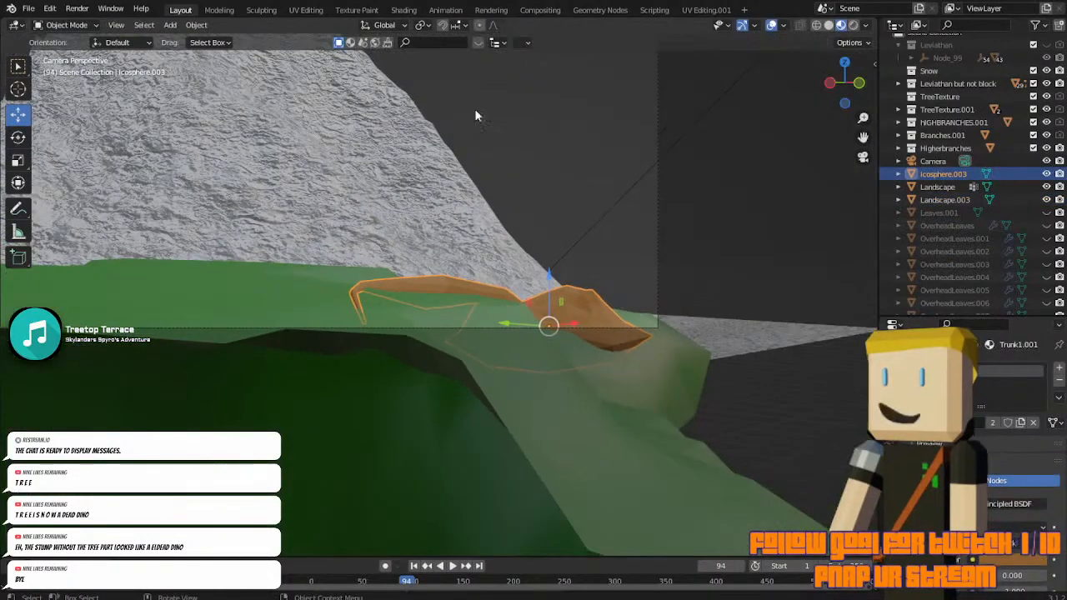
pyautogui.click(472, 150)
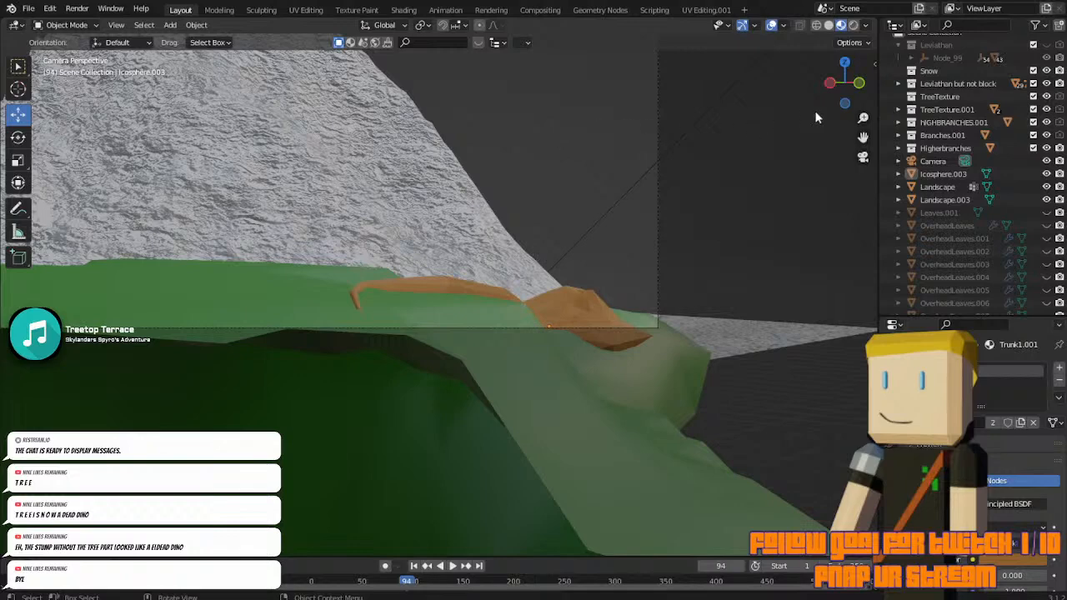
pyautogui.moveTo(864, 138); pyautogui.dragTo(864, 172)
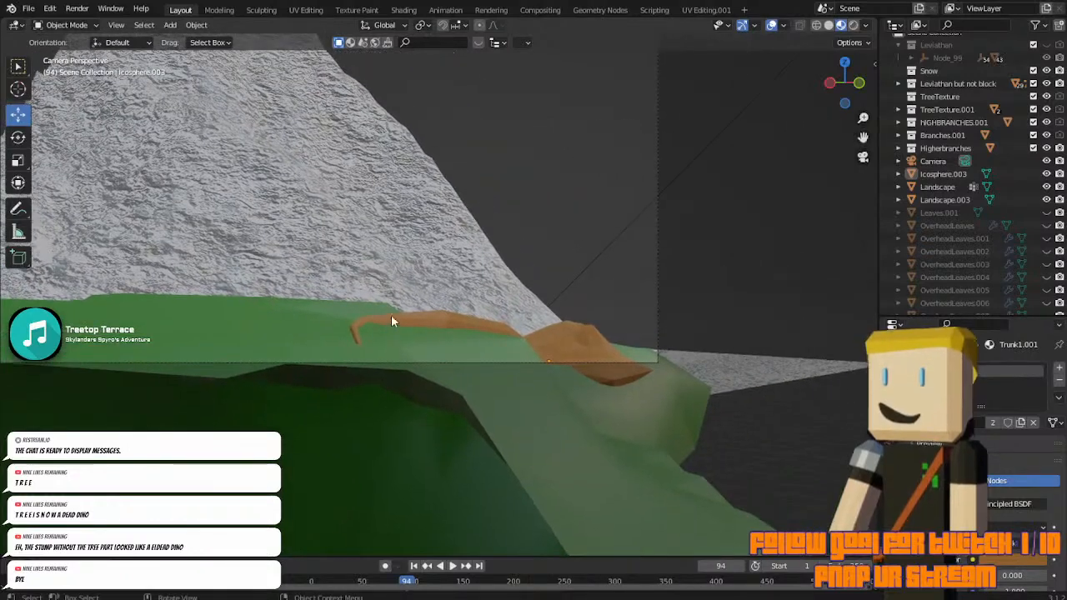
# Edit the trunk mesh in wireframe shading and select the end of the branch tip hidden by the hillside.
pyautogui.click(391, 321)
pyautogui.press('Tab')
pyautogui.scroll(3, 348, 333)
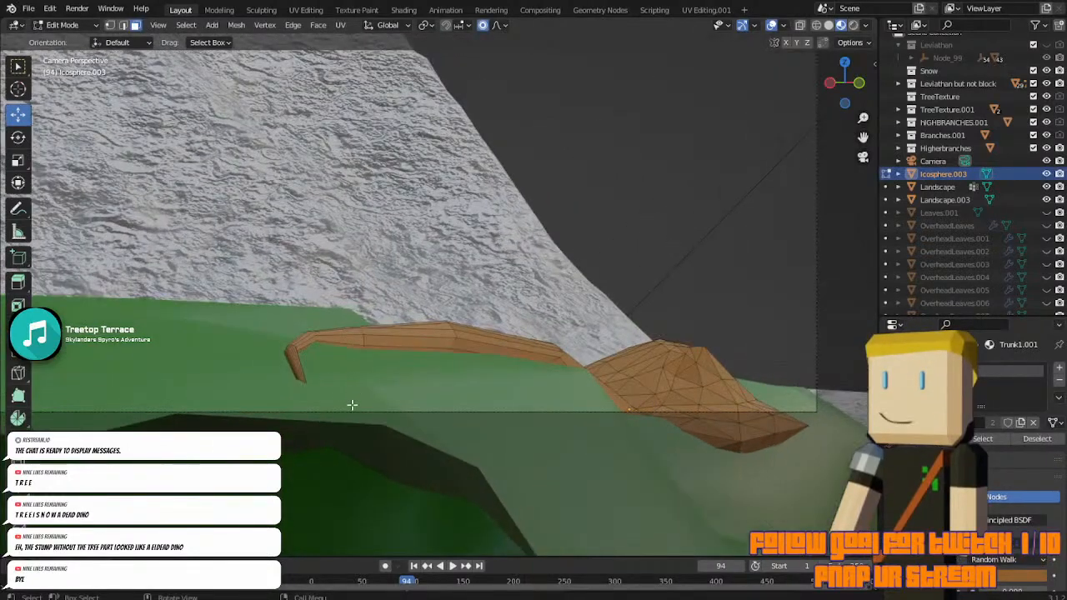
pyautogui.moveTo(352, 381); pyautogui.dragTo(342, 318, button='middle')
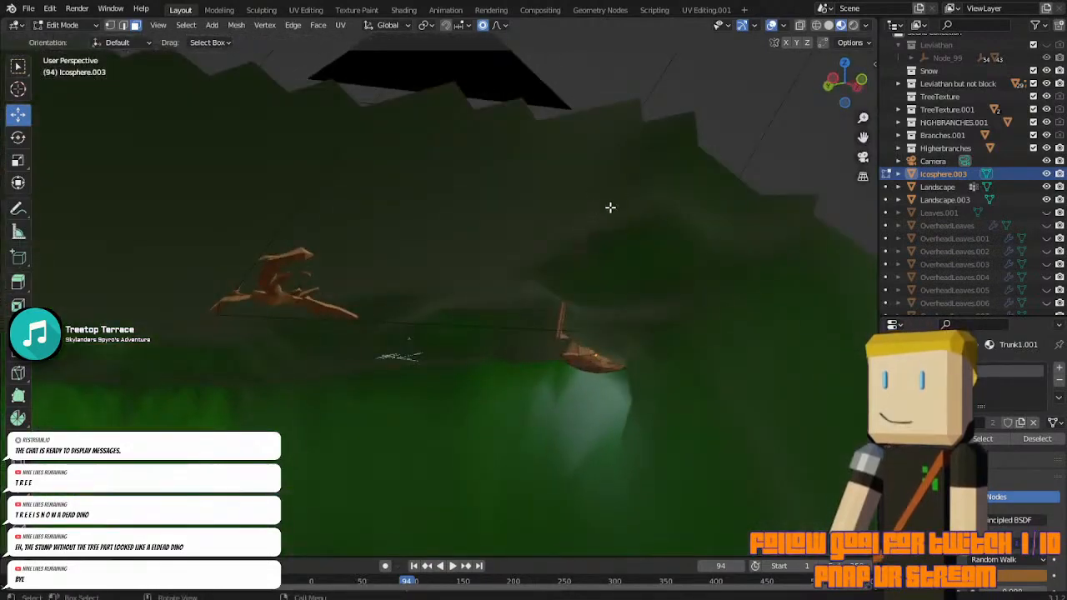
pyautogui.click(815, 24)
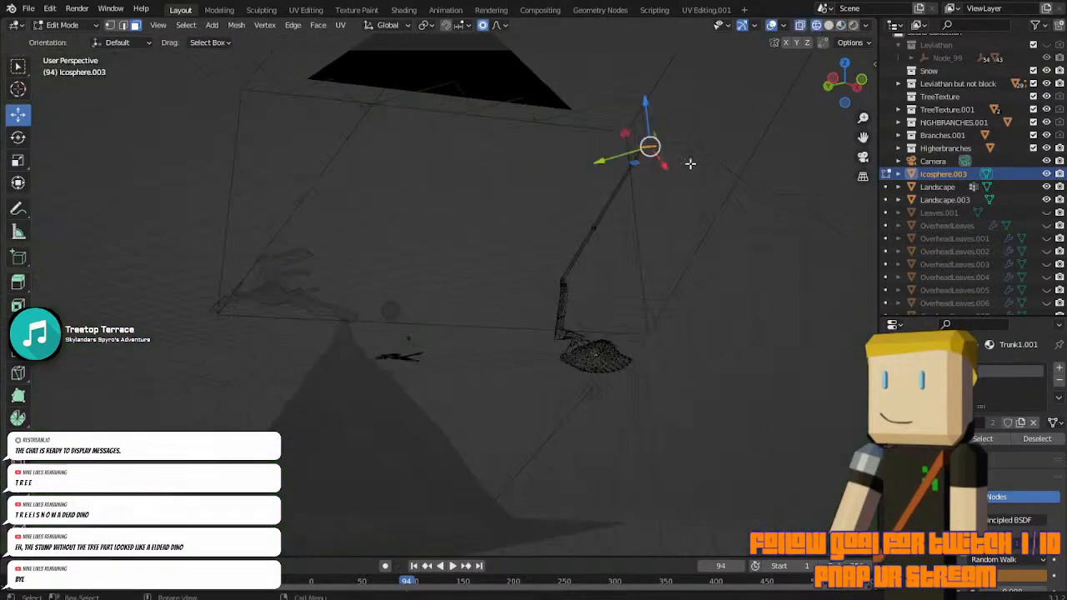
pyautogui.moveTo(789, 100); pyautogui.dragTo(700, 158, button='middle')
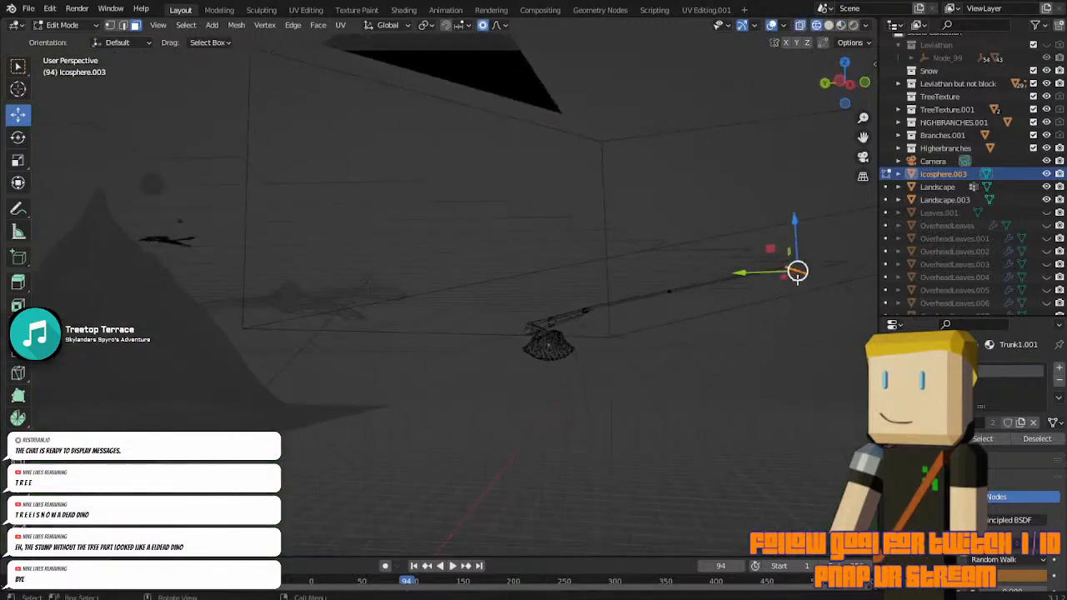
pyautogui.moveTo(798, 270); pyautogui.dragTo(566, 343, button='middle')
pyautogui.moveTo(532, 404)
pyautogui.mouseDown()
pyautogui.moveTo(560, 407)
pyautogui.moveTo(530, 406)
pyautogui.moveTo(532, 397)
pyautogui.mouseUp()
pyautogui.rightClick(560, 407)
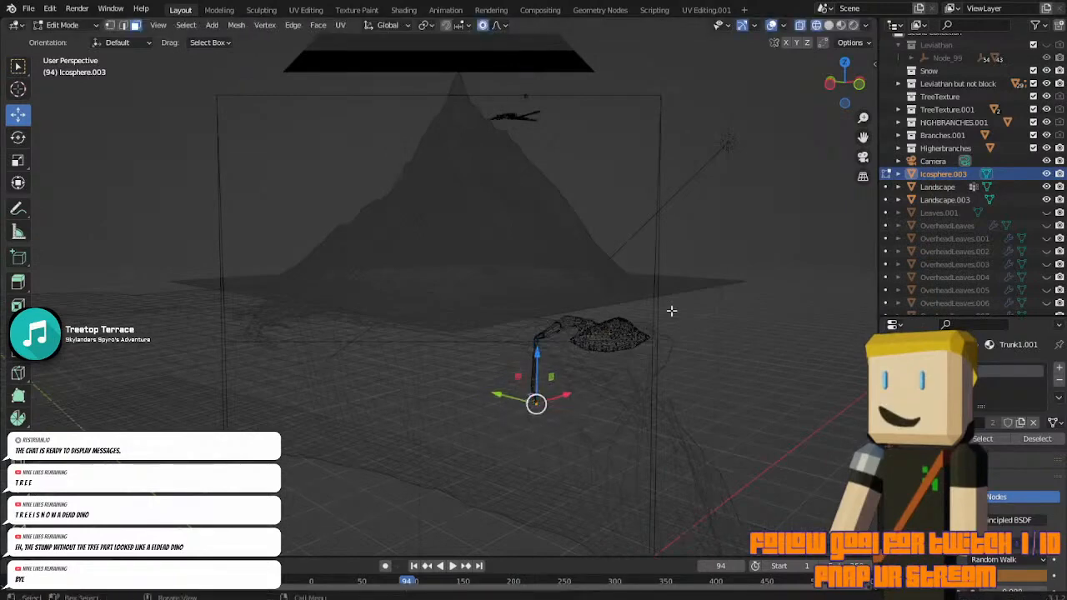
# Restore material preview in the camera view and nudge the branch tip's end to fit the hillside, finishing in object mode.
pyautogui.click(863, 159)
pyautogui.hotkey('shift', 'z')
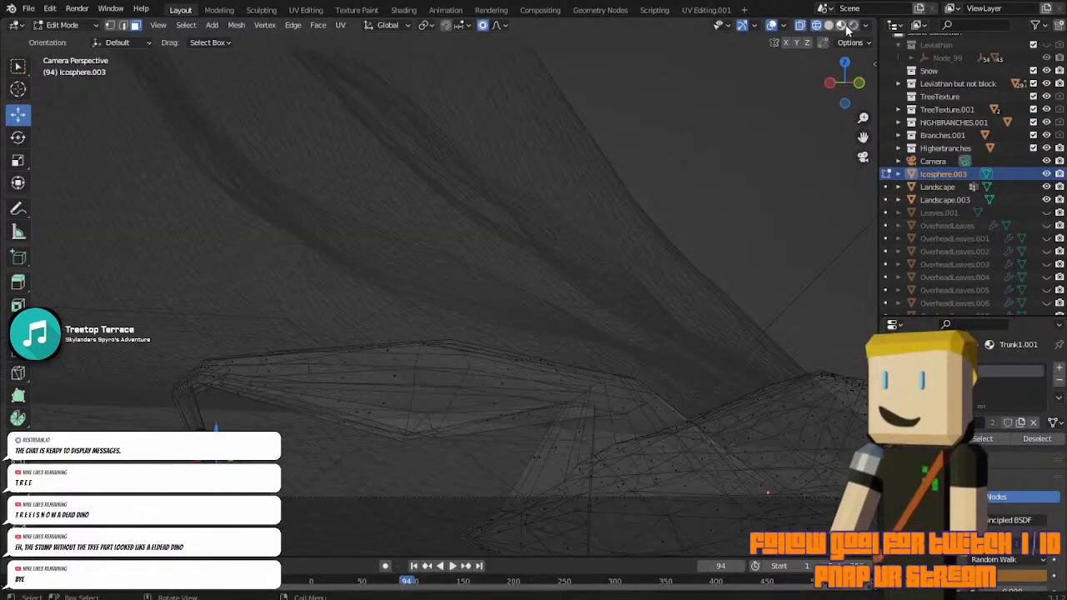
pyautogui.press('g')
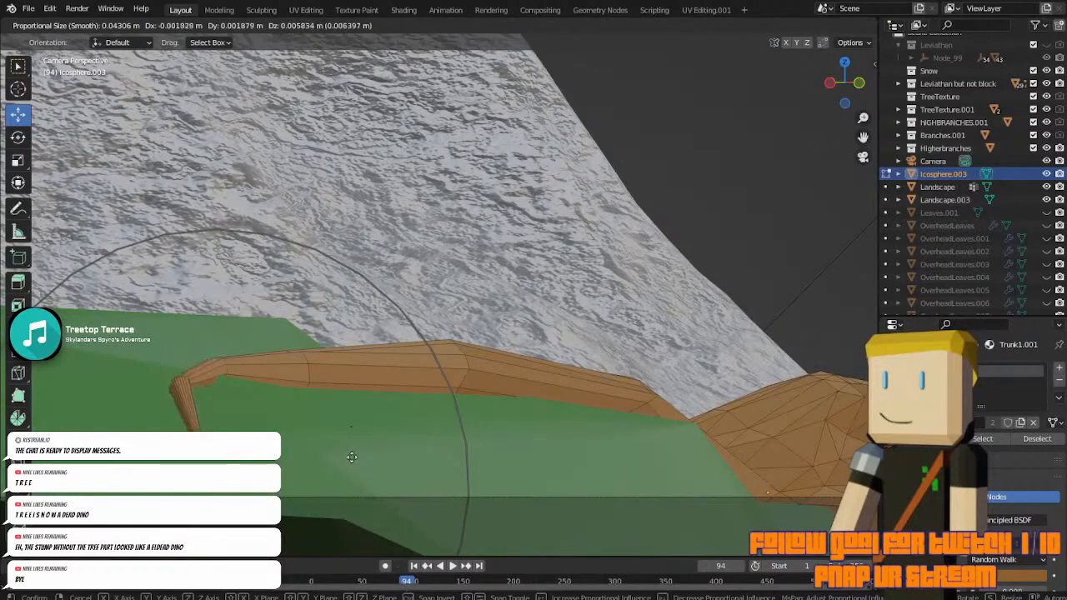
pyautogui.click(358, 465)
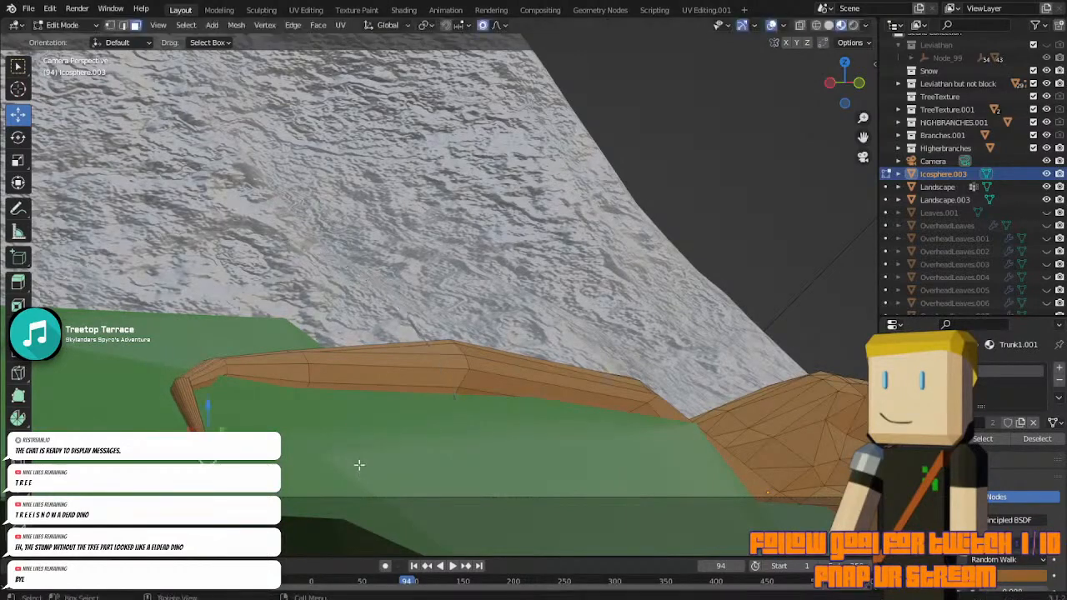
pyautogui.press('Tab')
# Deselect all objects and examine the branch and hillside together against the mountain in the camera view.
pyautogui.click(331, 265)
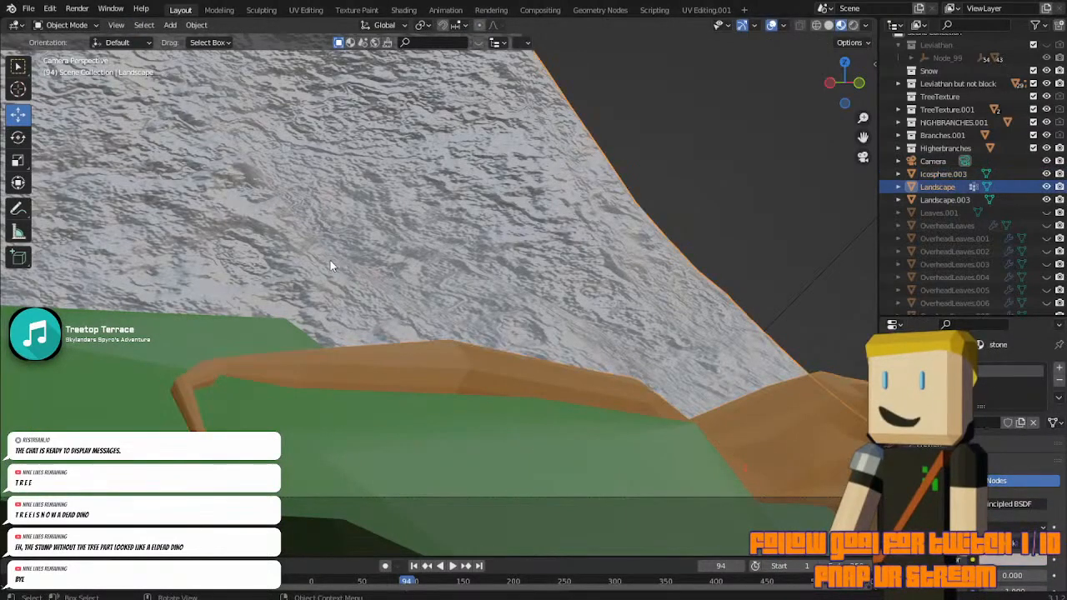
pyautogui.scroll(-4, 330, 265)
pyautogui.click(456, 336)
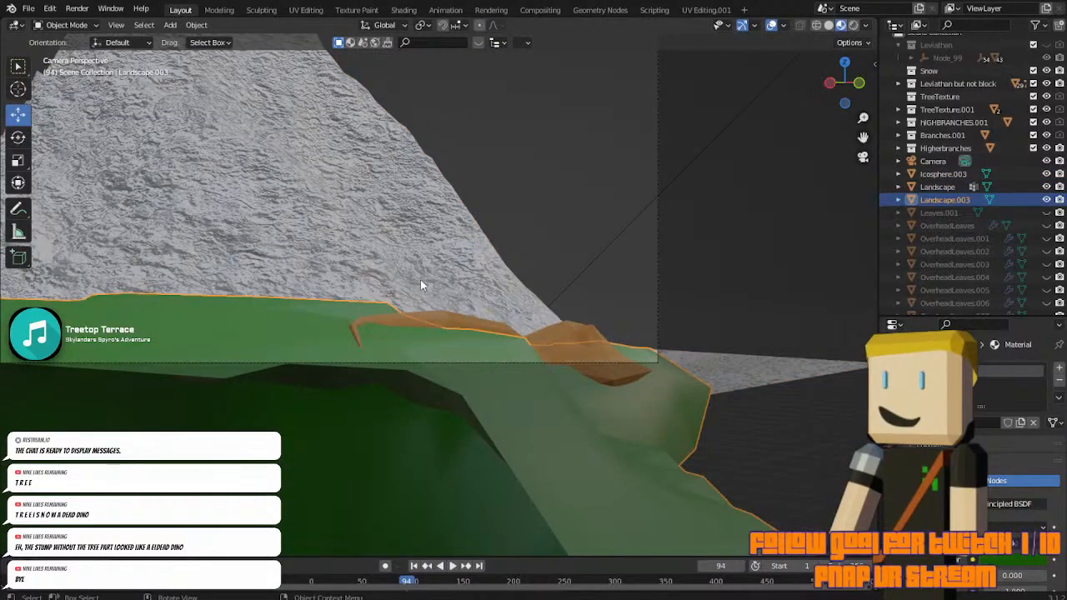
pyautogui.click(534, 248)
pyautogui.scroll(-2, 534, 248)
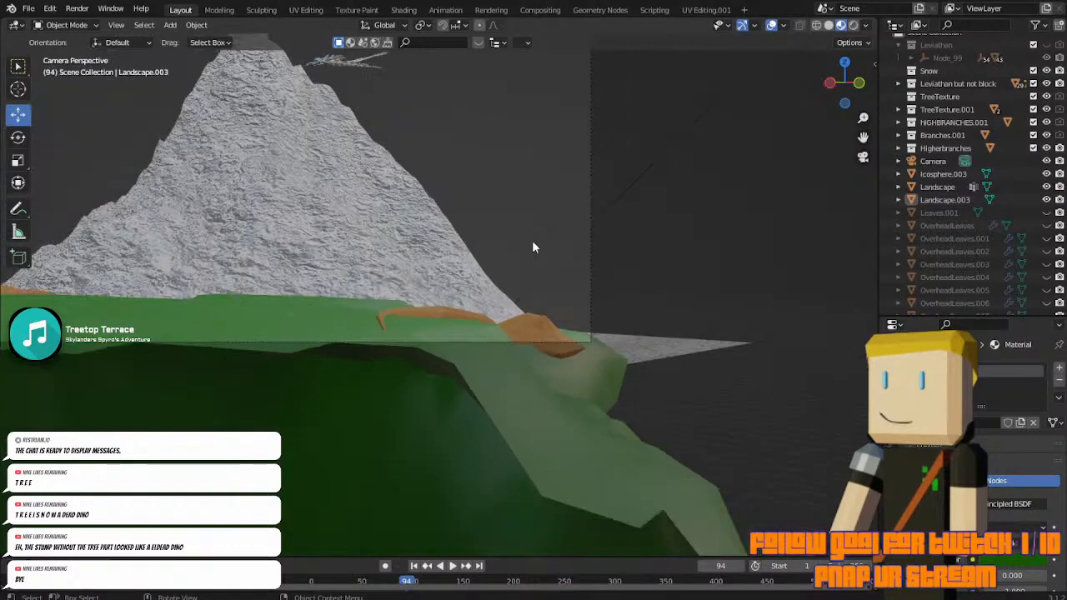
# Edit the trunk mesh and examine the long branch from another side before restoring the camera view.
pyautogui.click(445, 313)
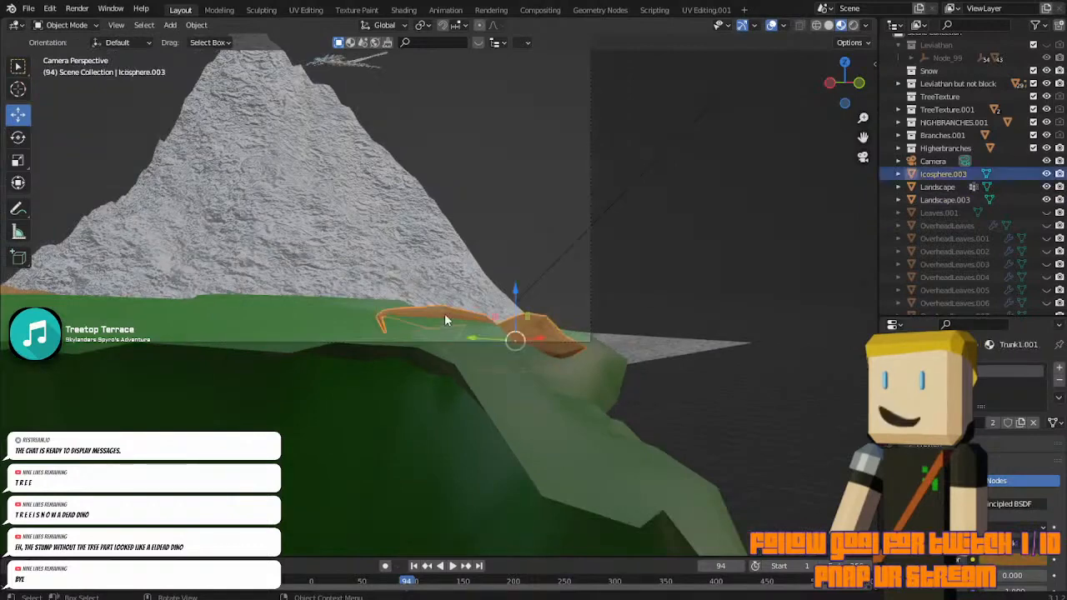
pyautogui.press('Tab')
pyautogui.scroll(5, 444, 314)
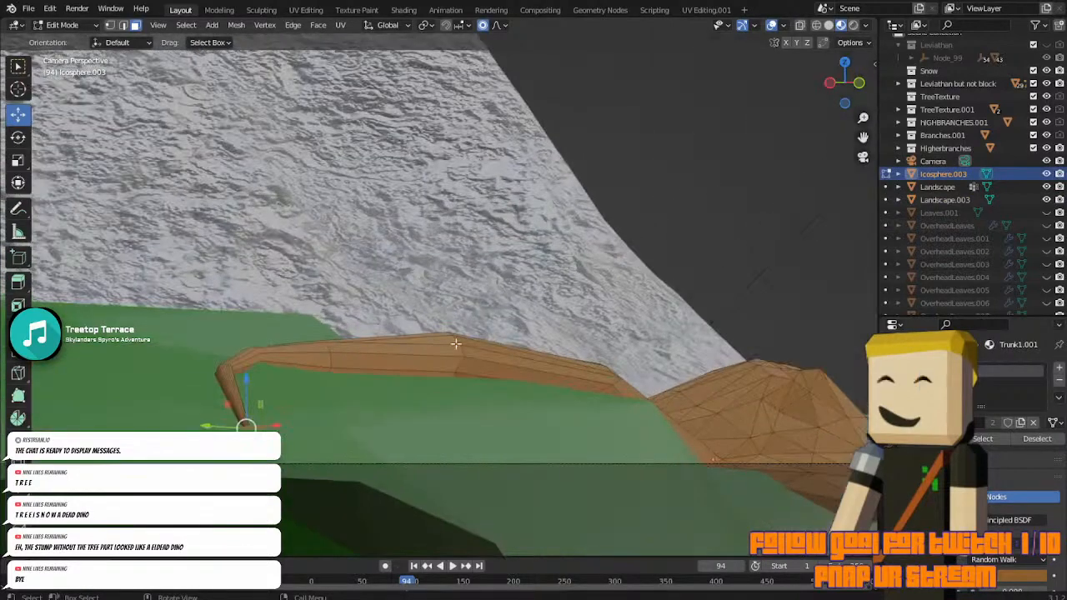
pyautogui.moveTo(456, 334); pyautogui.dragTo(351, 342, button='middle')
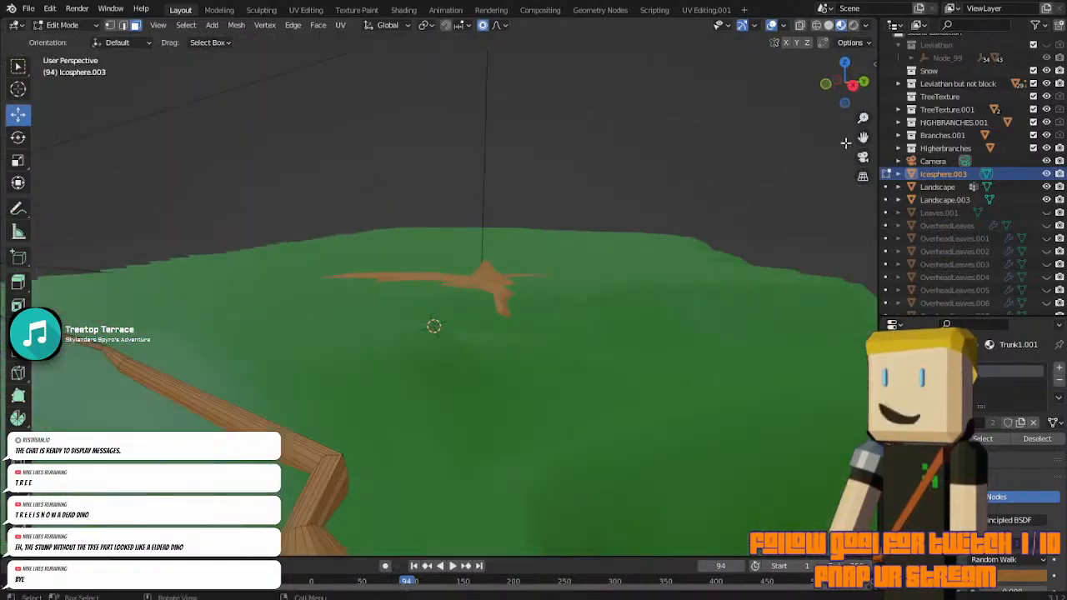
pyautogui.click(868, 163)
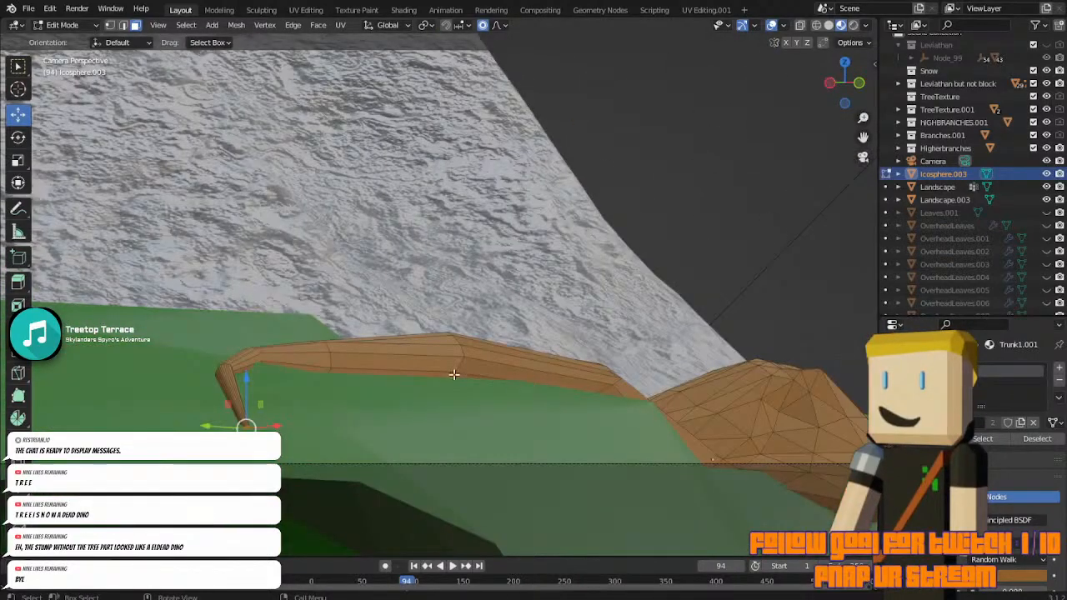
pyautogui.click(455, 375)
pyautogui.moveTo(454, 375); pyautogui.dragTo(397, 295, button='middle')
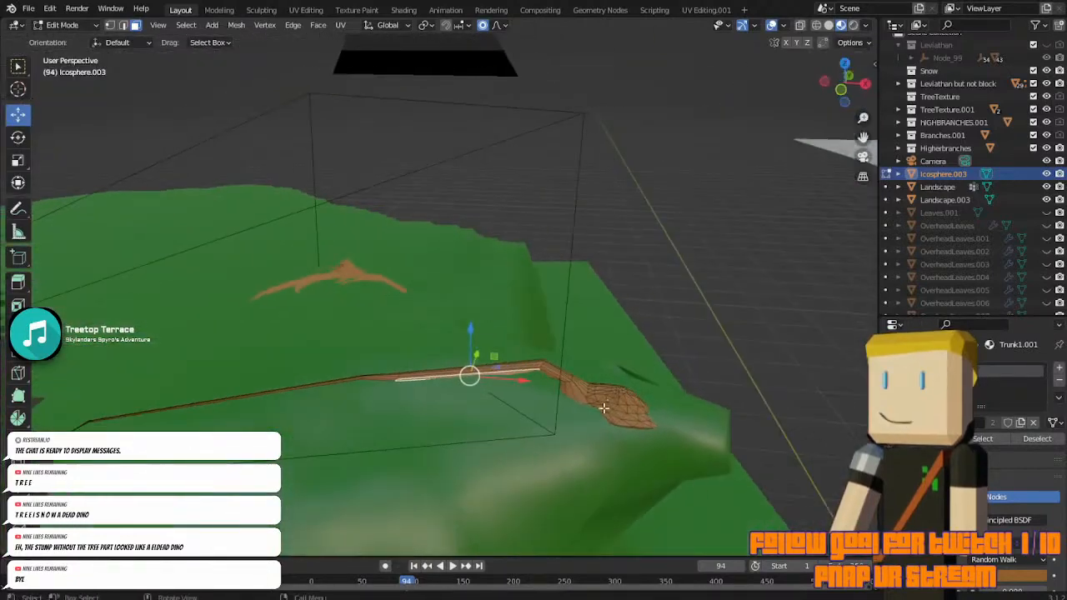
pyautogui.scroll(3, 536, 365)
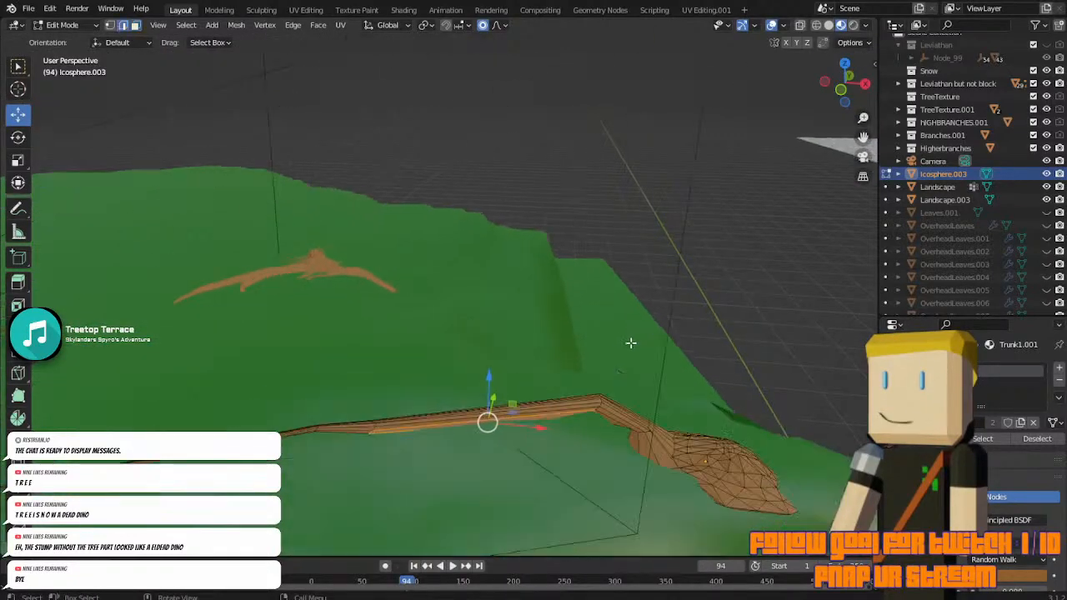
pyautogui.moveTo(620, 406); pyautogui.dragTo(646, 474)
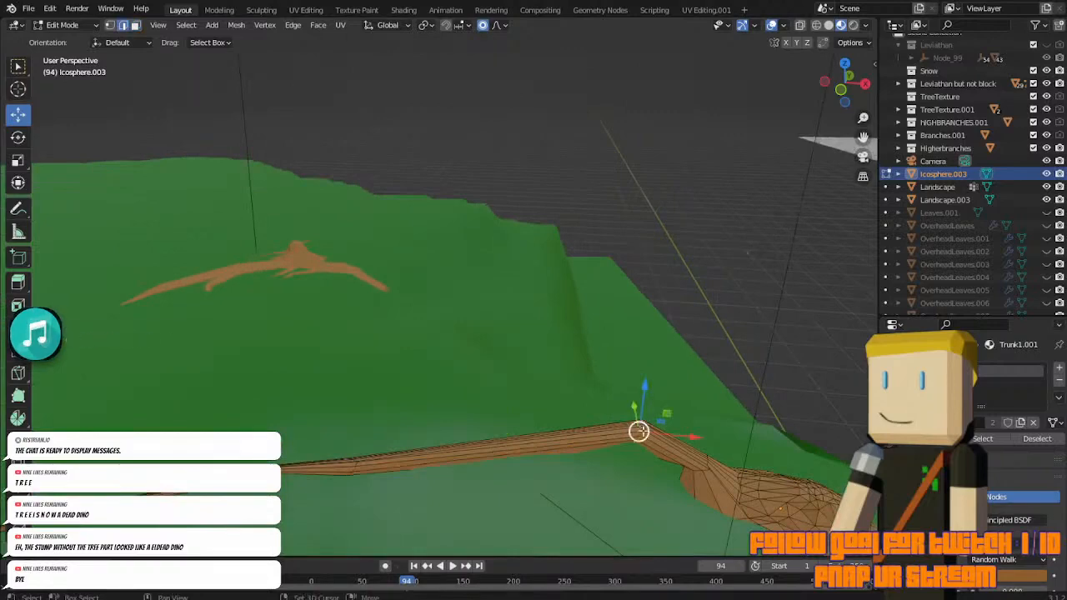
pyautogui.keyDown('shift'); pyautogui.click(644, 431); pyautogui.keyUp('shift')
pyautogui.keyDown('shift'); pyautogui.click(643, 438); pyautogui.keyUp('shift')
pyautogui.keyDown('shift'); pyautogui.click(627, 461); pyautogui.keyUp('shift')
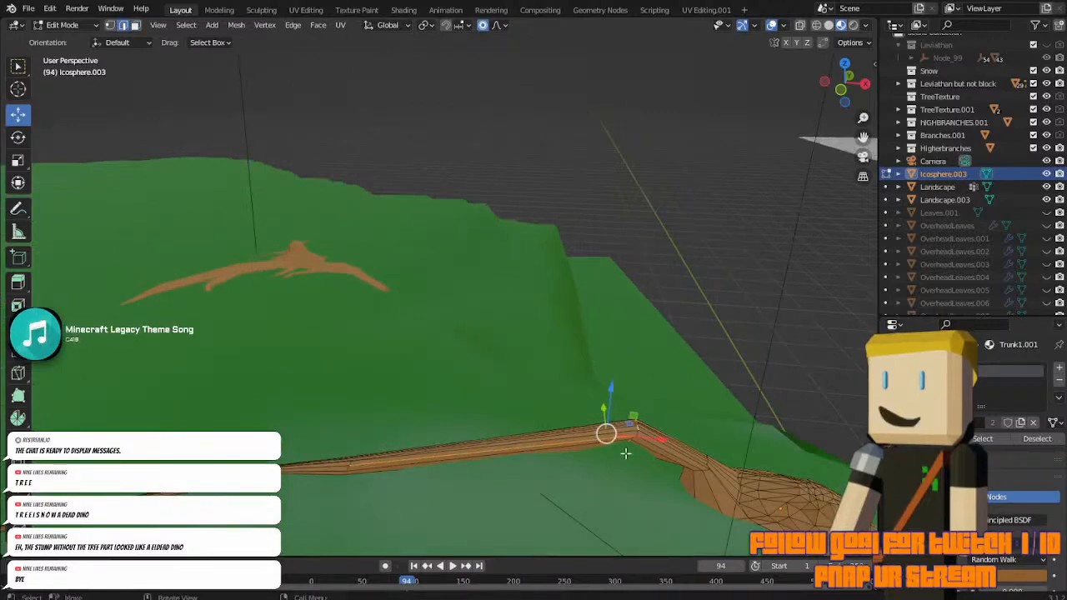
pyautogui.click(627, 455)
pyautogui.click(863, 157)
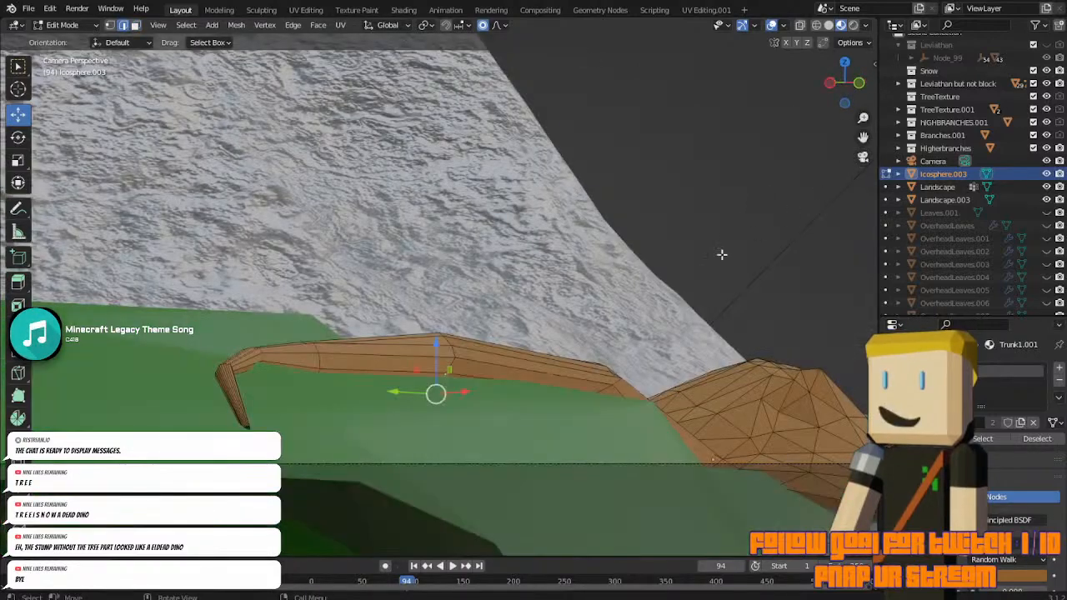
pyautogui.hotkey('ctrl', 'z')
pyautogui.hotkey('ctrl', 'z')
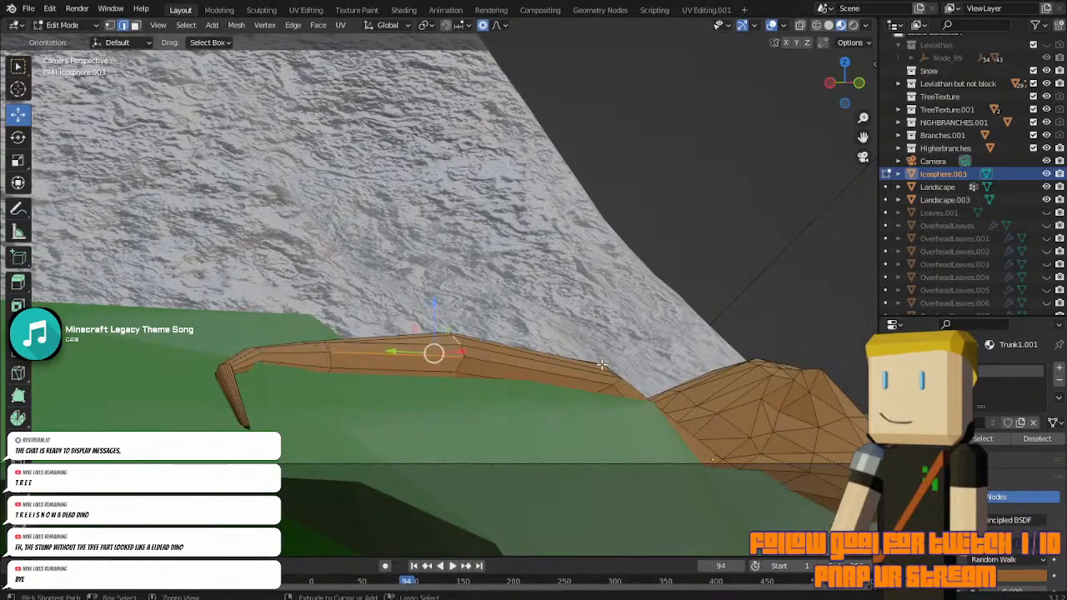
pyautogui.hotkey('ctrl', 'z')
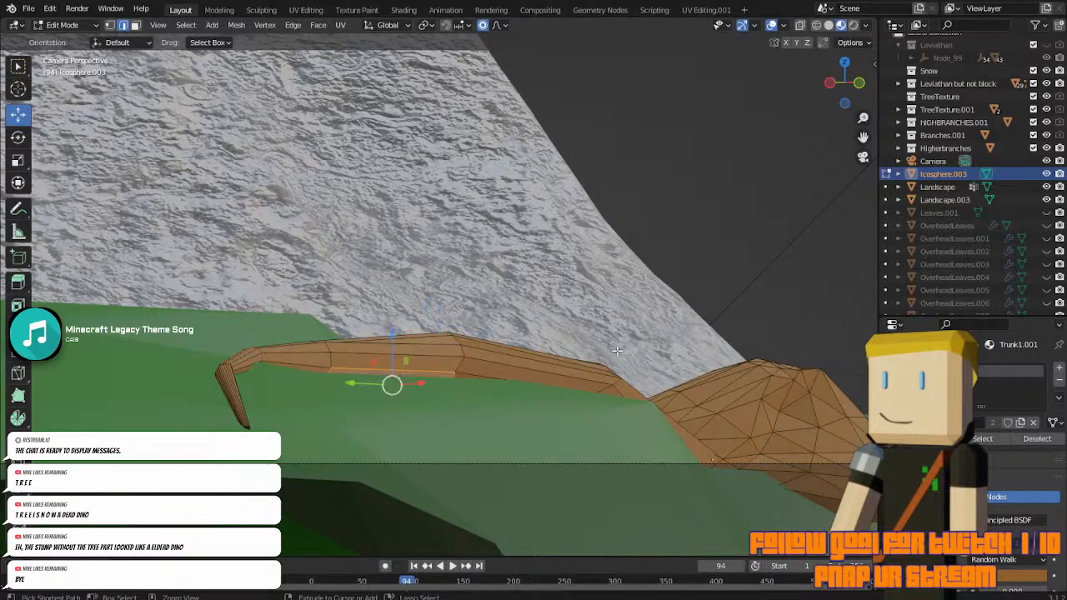
# Select only the ring of visible edges crossing the long branch at its bend, leaving out the lengthwise edges.
pyautogui.scroll(3, 489, 370)
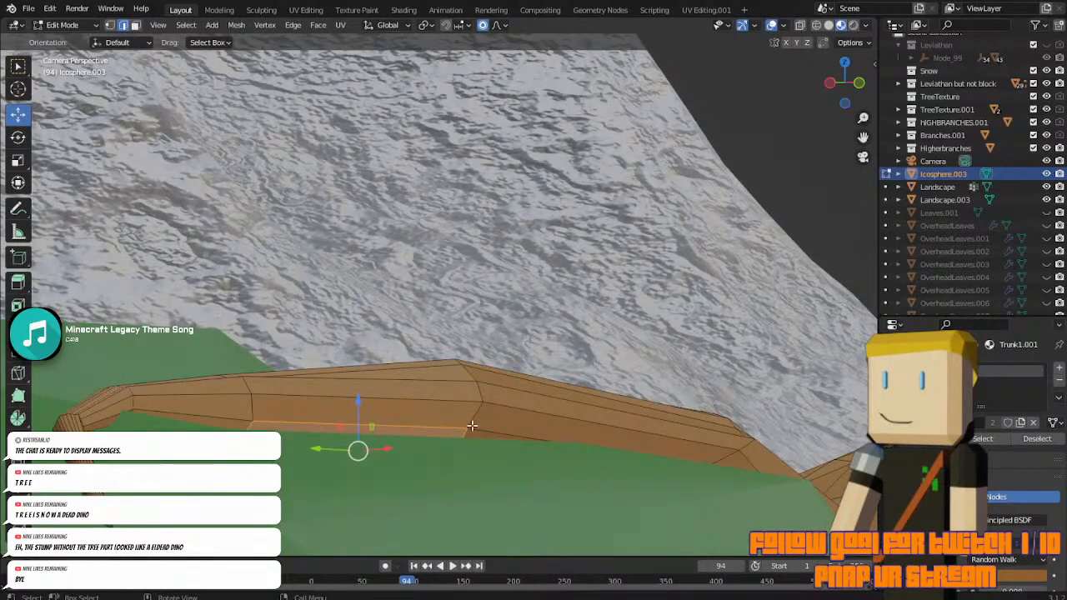
pyautogui.click(477, 404)
pyautogui.keyDown('shift'); pyautogui.click(477, 389); pyautogui.keyUp('shift')
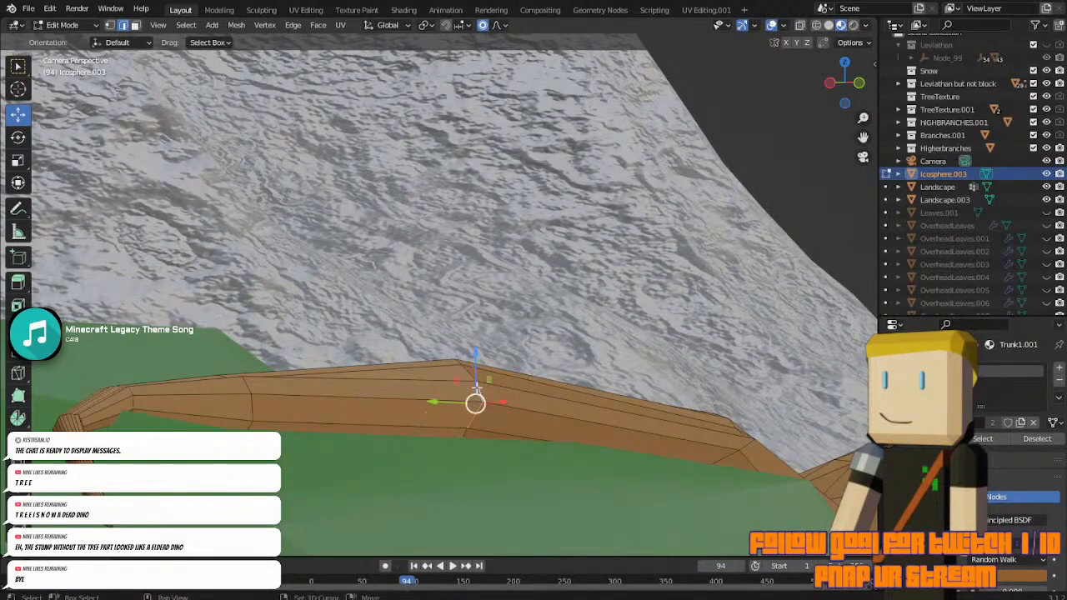
pyautogui.keyDown('shift'); pyautogui.click(464, 369); pyautogui.keyUp('shift')
pyautogui.keyDown('shift'); pyautogui.click(457, 364); pyautogui.keyUp('shift')
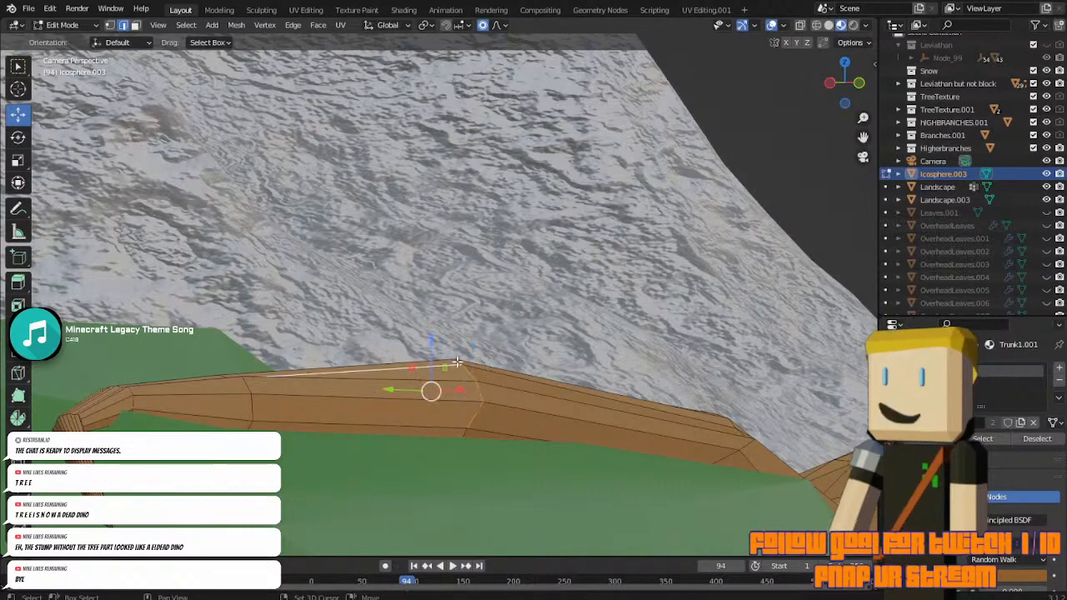
pyautogui.keyDown('shift'); pyautogui.click(393, 364); pyautogui.keyUp('shift')
pyautogui.keyDown('shift'); pyautogui.click(398, 368); pyautogui.keyUp('shift')
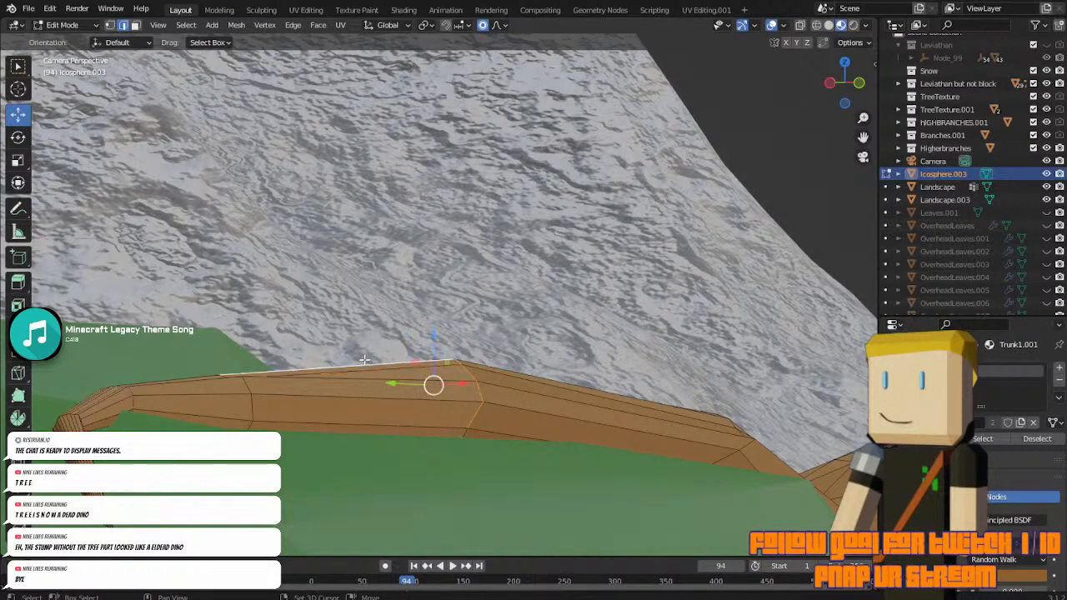
pyautogui.keyDown('shift'); pyautogui.click(366, 361); pyautogui.keyUp('shift')
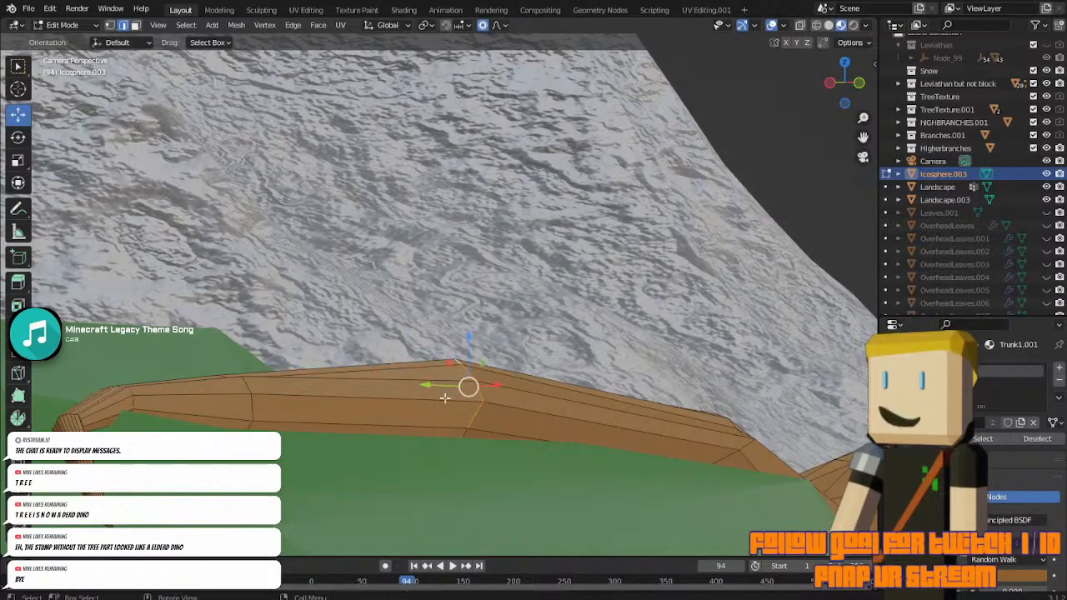
# Try shifting the branch's bend toward its tip with proportional editing, undo the change, and return to object mode.
pyautogui.press('g')
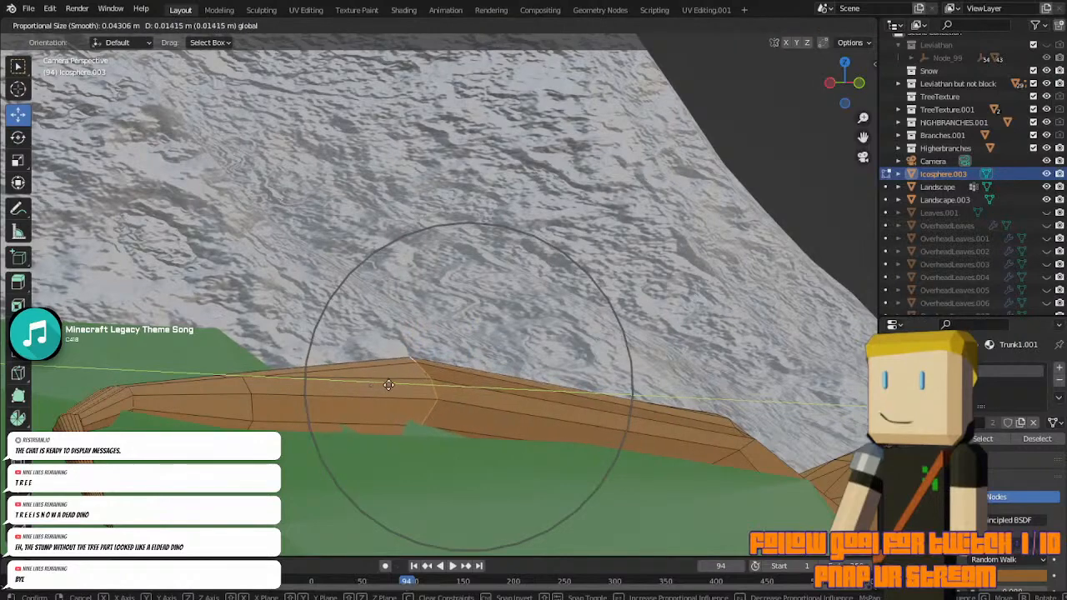
pyautogui.click(384, 387)
pyautogui.moveTo(423, 347); pyautogui.dragTo(426, 329)
pyautogui.hotkey('ctrl', 'z')
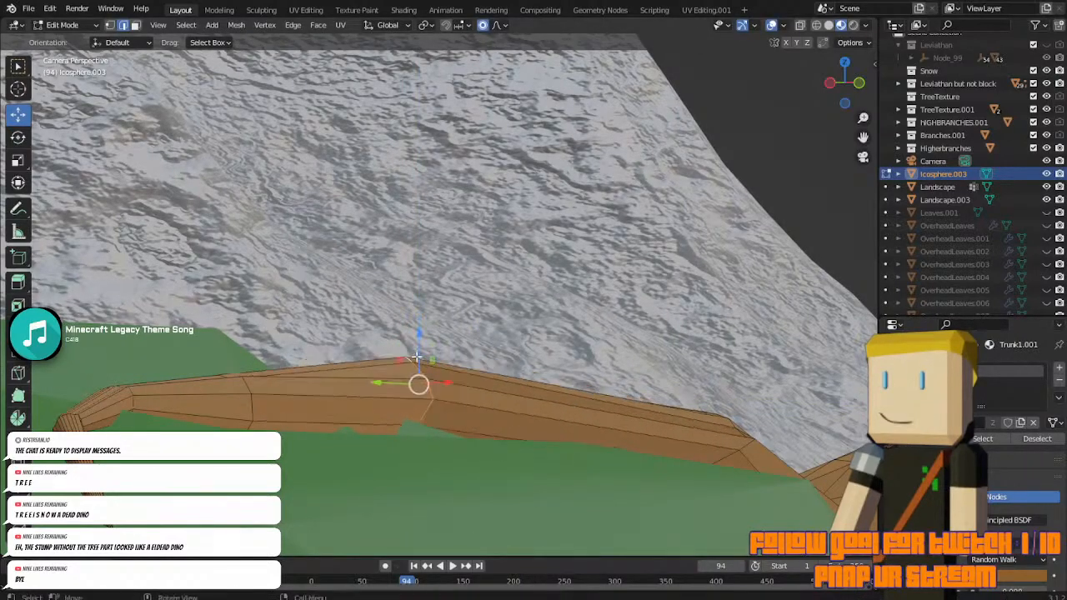
pyautogui.moveTo(389, 383); pyautogui.dragTo(431, 401)
pyautogui.press('Tab')
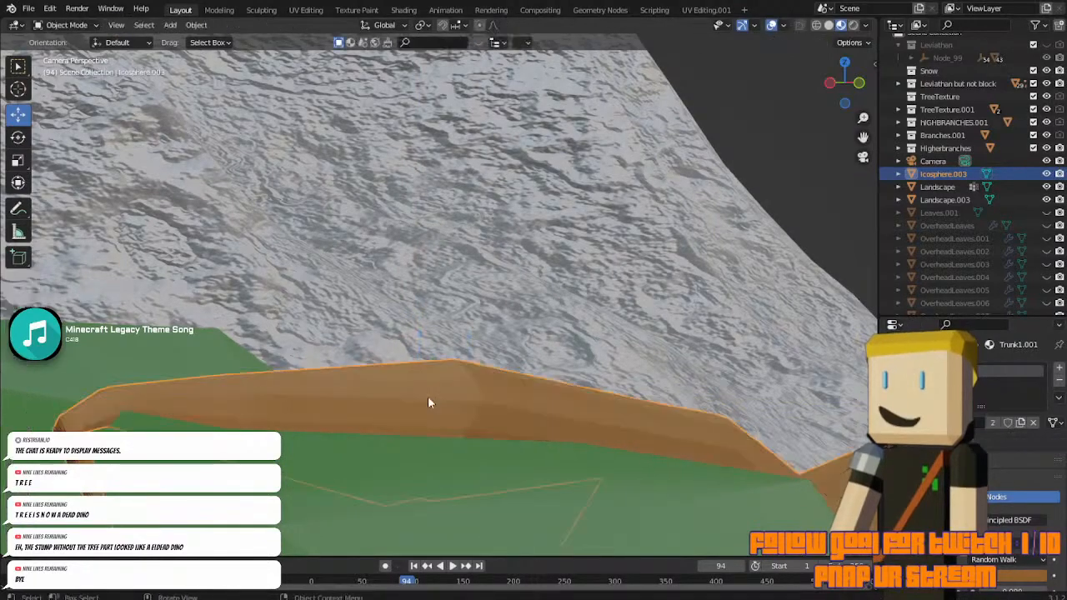
# Reopen the trunk mesh for editing, try moving the branch's bend down toward the hillside, and undo the move.
pyautogui.scroll(-2, 429, 397)
pyautogui.click(533, 221)
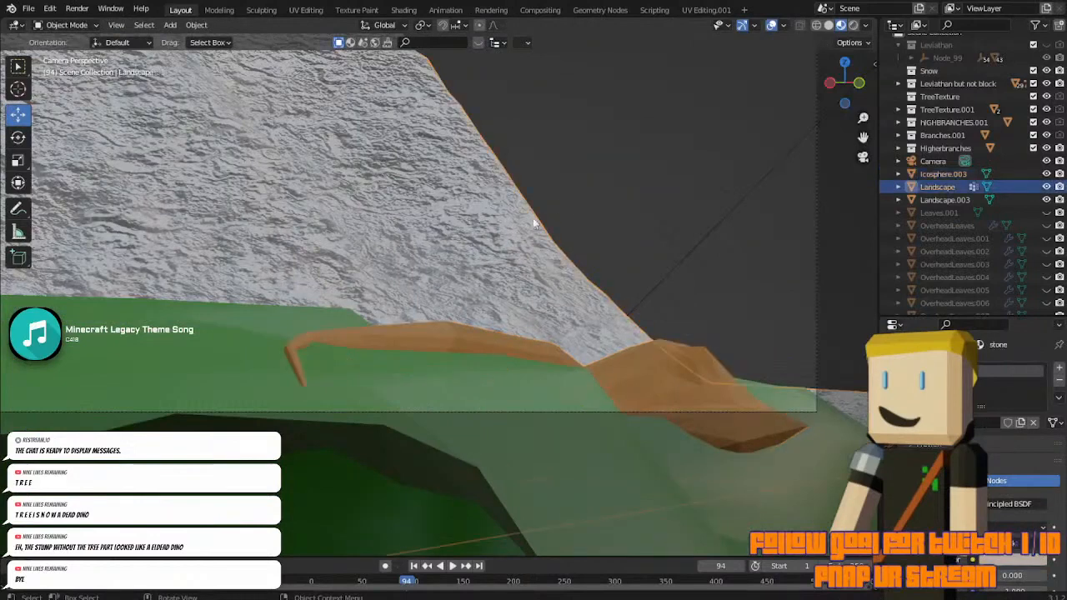
pyautogui.click(452, 340)
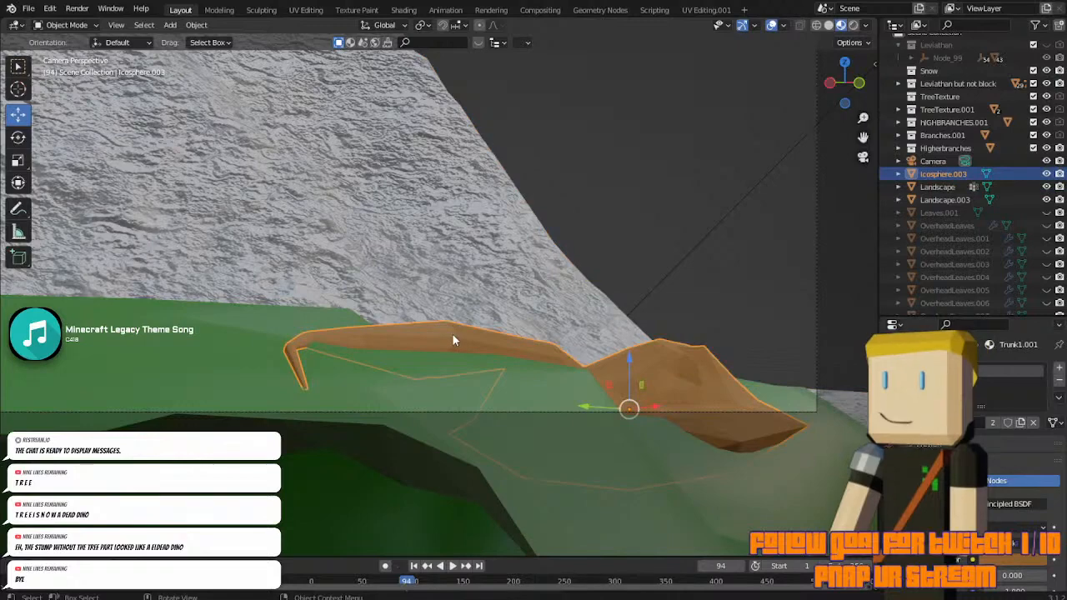
pyautogui.press('Tab')
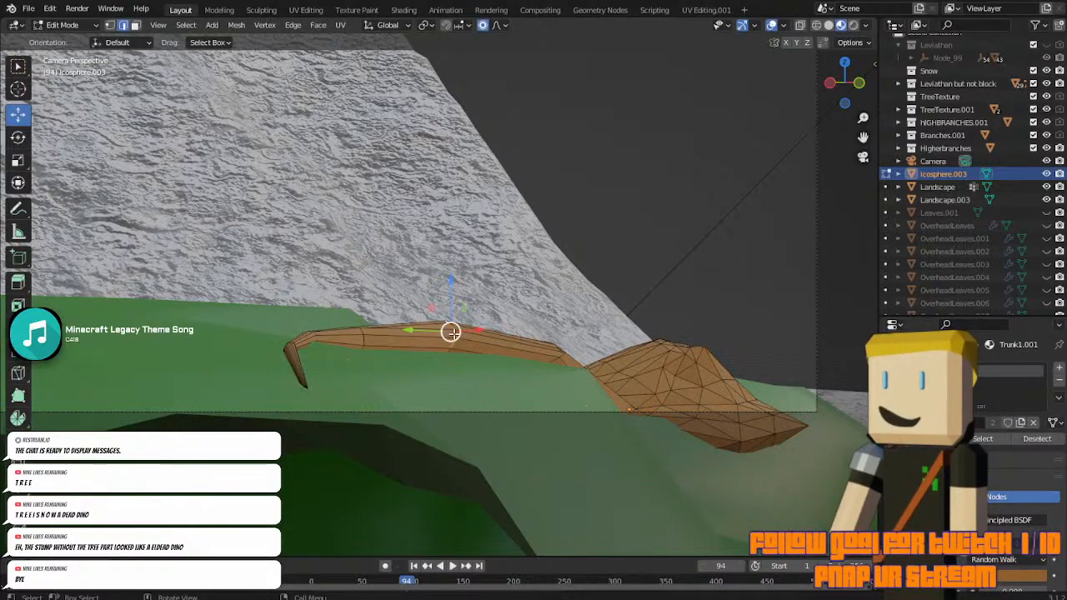
pyautogui.press('g')
pyautogui.click(433, 340)
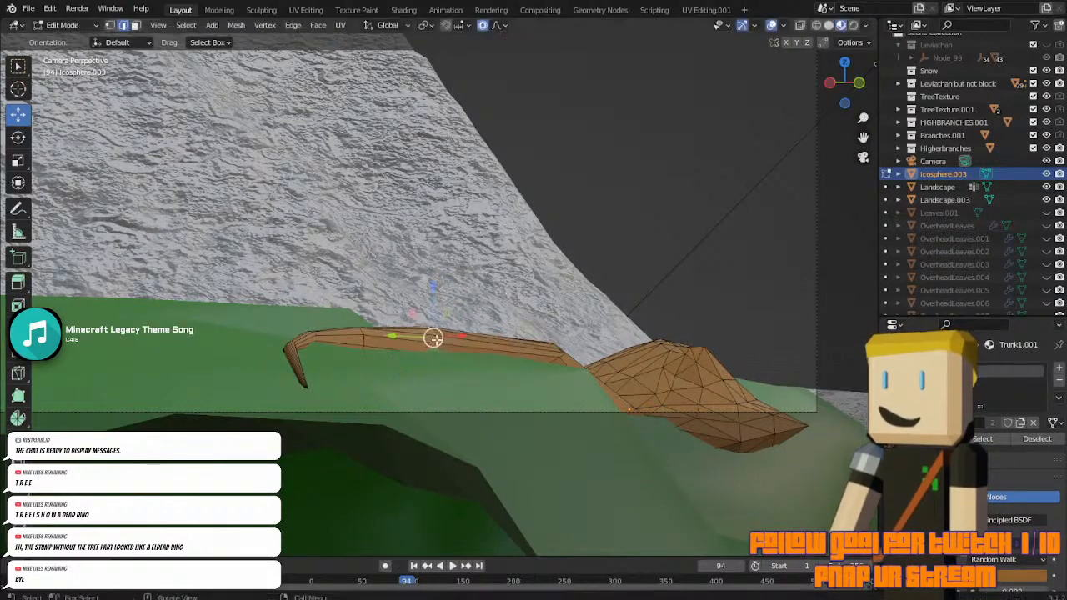
pyautogui.press('Tab')
pyautogui.press('Tab')
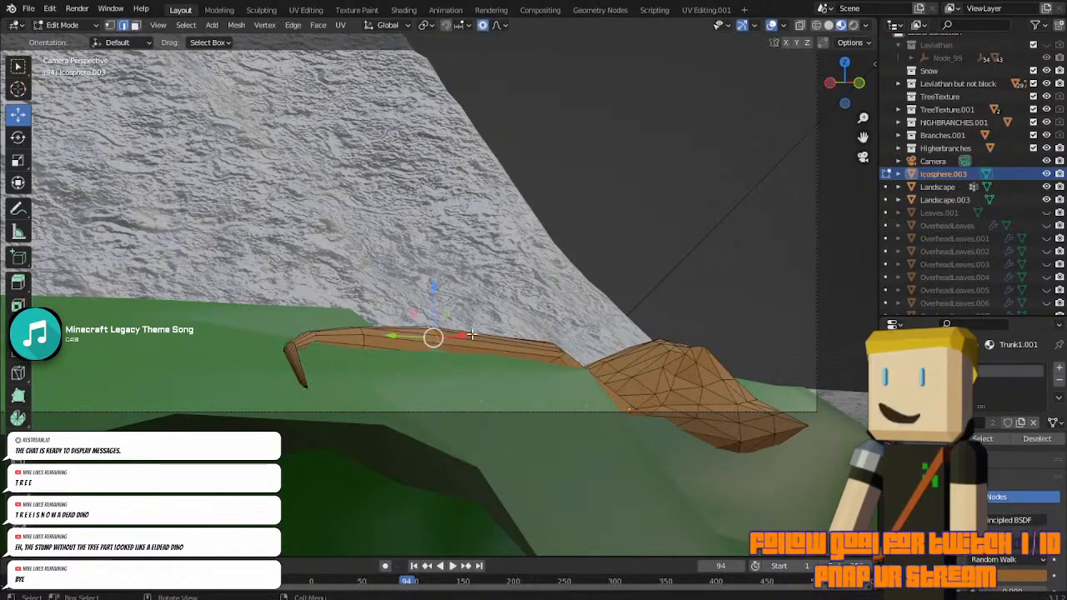
pyautogui.press('Tab')
pyautogui.press('Tab')
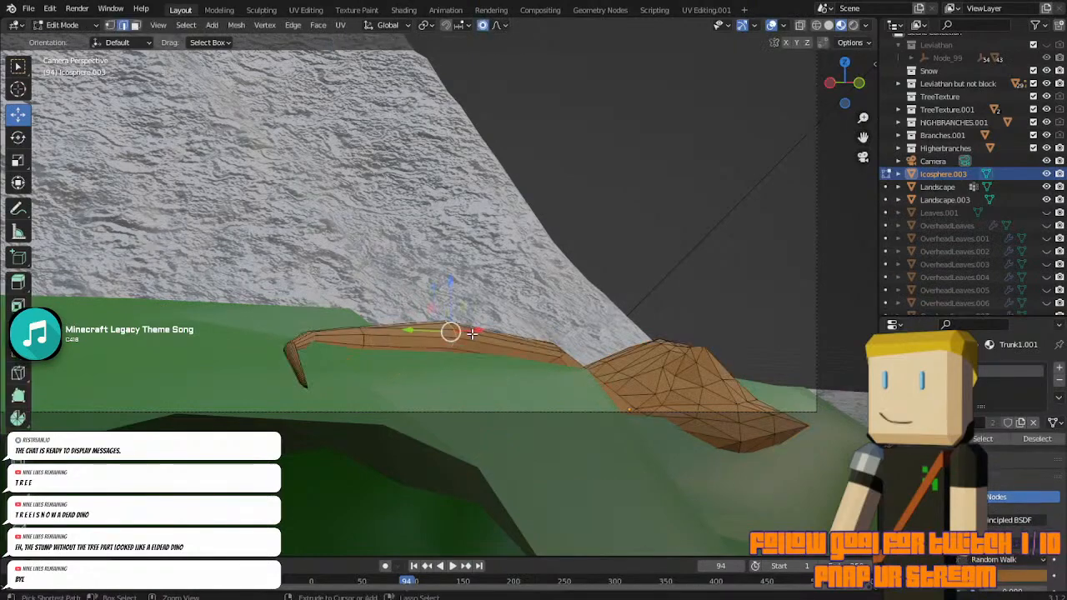
# Leave mesh editing, deselect the trunk, and check the branch against the mountain in the full camera frame.
pyautogui.press('Tab')
pyautogui.click(596, 210)
pyautogui.scroll(-7, 596, 210)
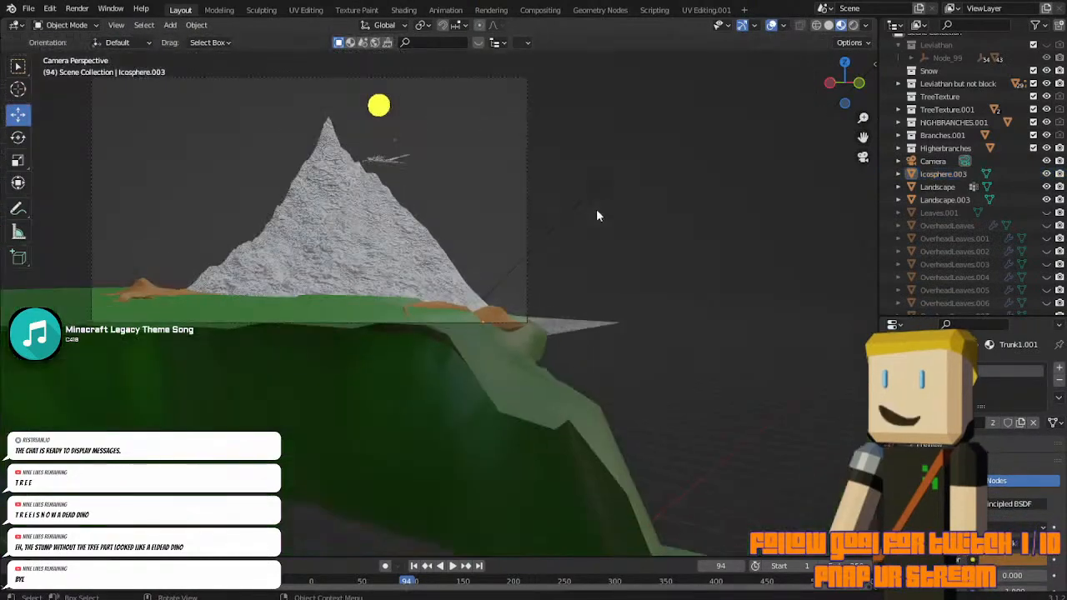
pyautogui.scroll(7, 597, 215)
# Lower the branch's bend slightly along Z with proportional editing, finishing in object mode with the trunk deselected.
pyautogui.click(440, 324)
pyautogui.press('Tab')
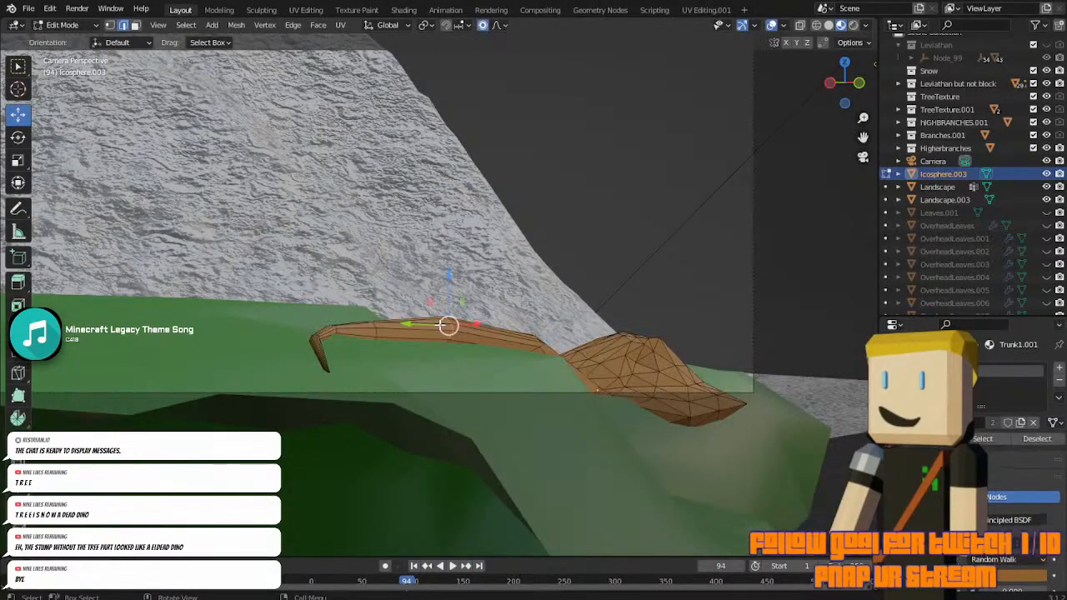
pyautogui.moveTo(449, 295); pyautogui.dragTo(450, 301)
pyautogui.rightClick(450, 300)
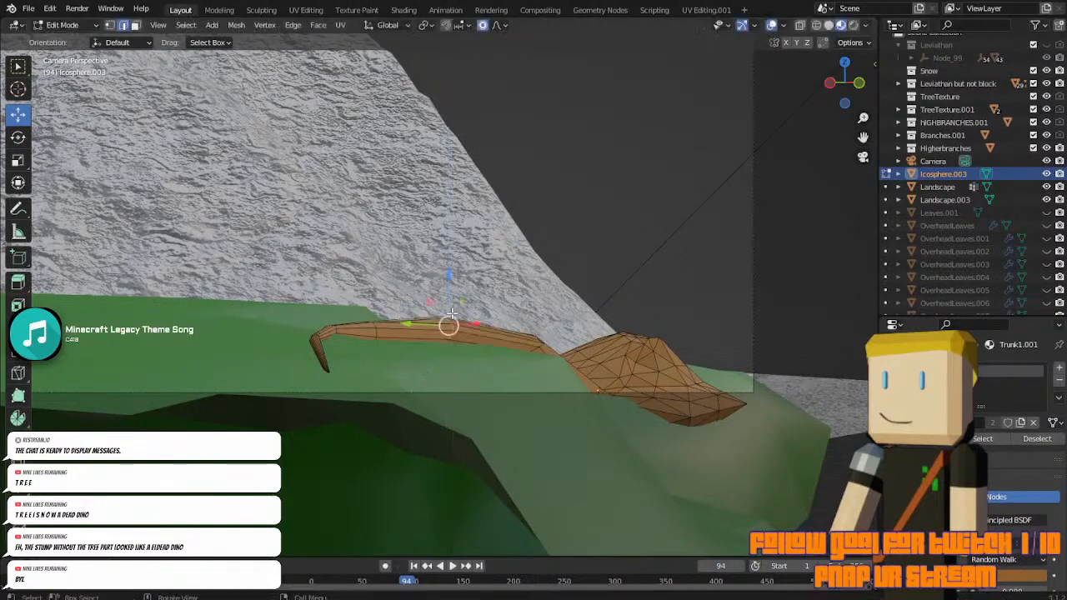
pyautogui.press('g')
pyautogui.press('z')
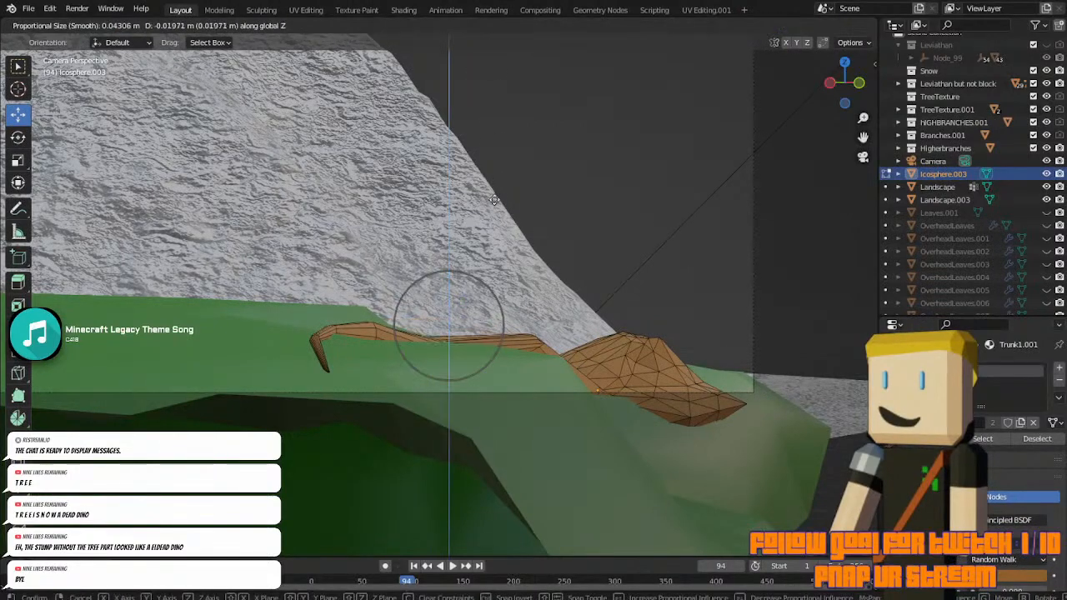
pyautogui.click(497, 192)
pyautogui.press('Tab')
pyautogui.press('Tab')
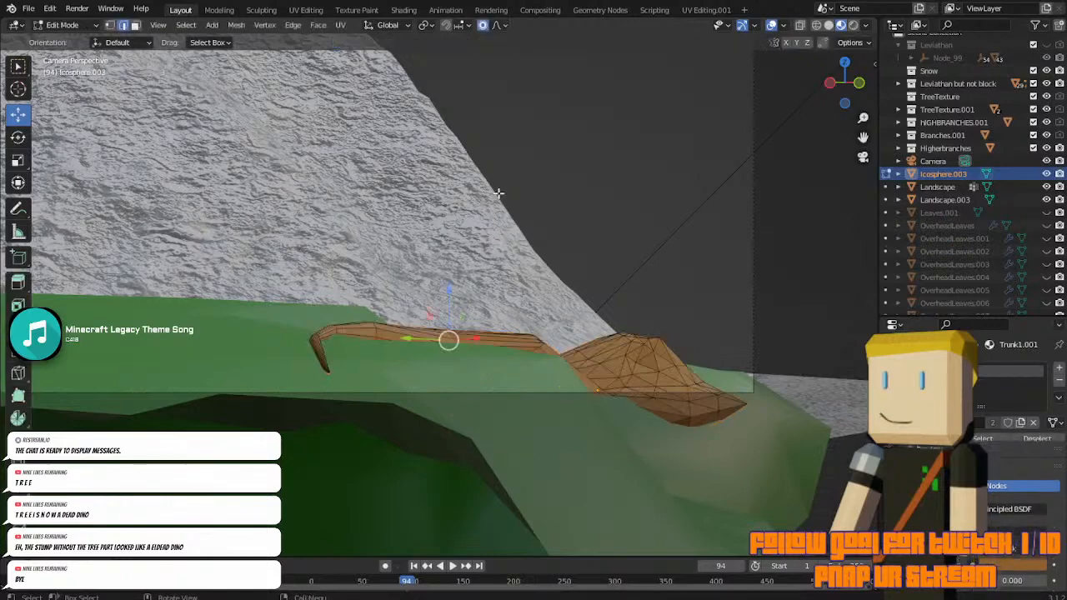
pyautogui.press('Tab')
pyautogui.click(558, 202)
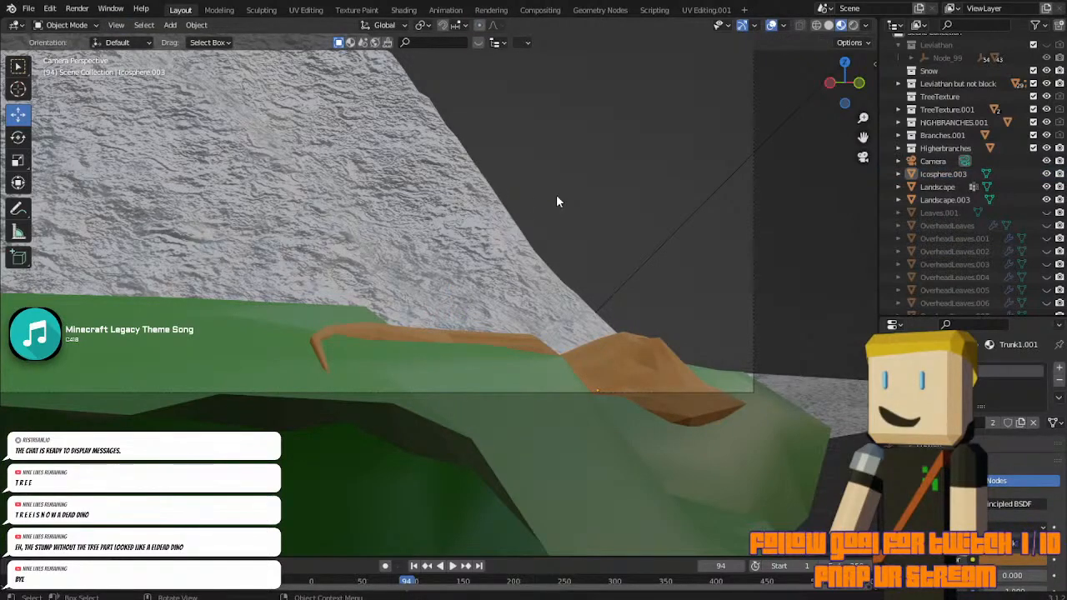
# Reopen the trunk mesh for editing and switch from edge to face selection around the stump's lower edge.
pyautogui.click(625, 364)
pyautogui.press('Tab')
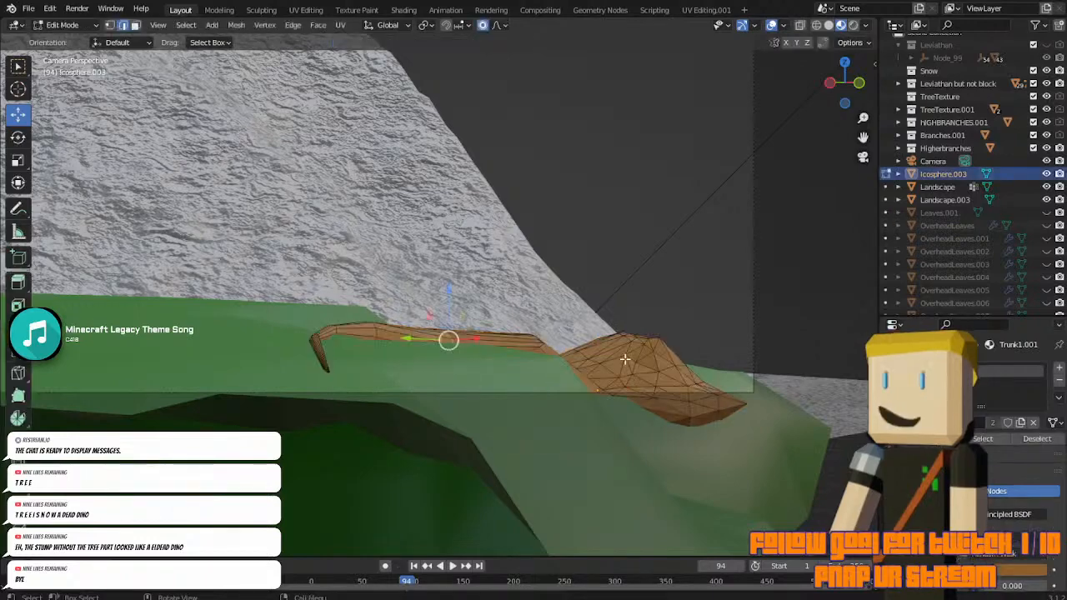
pyautogui.moveTo(626, 398); pyautogui.dragTo(610, 395)
pyautogui.click(612, 412)
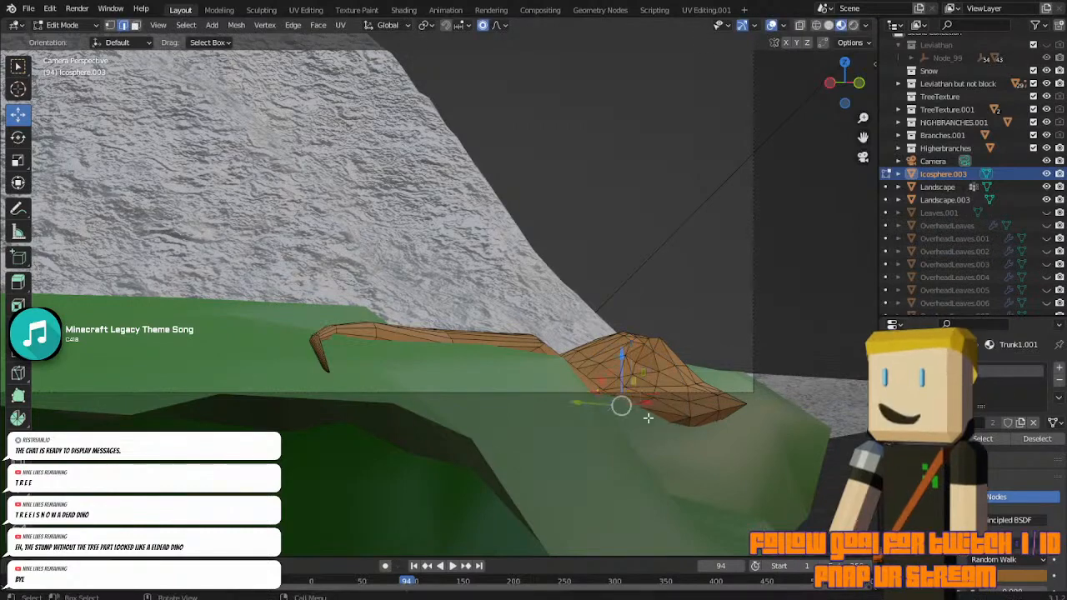
pyautogui.click(637, 414)
pyautogui.moveTo(619, 412); pyautogui.dragTo(602, 390)
pyautogui.click(611, 396)
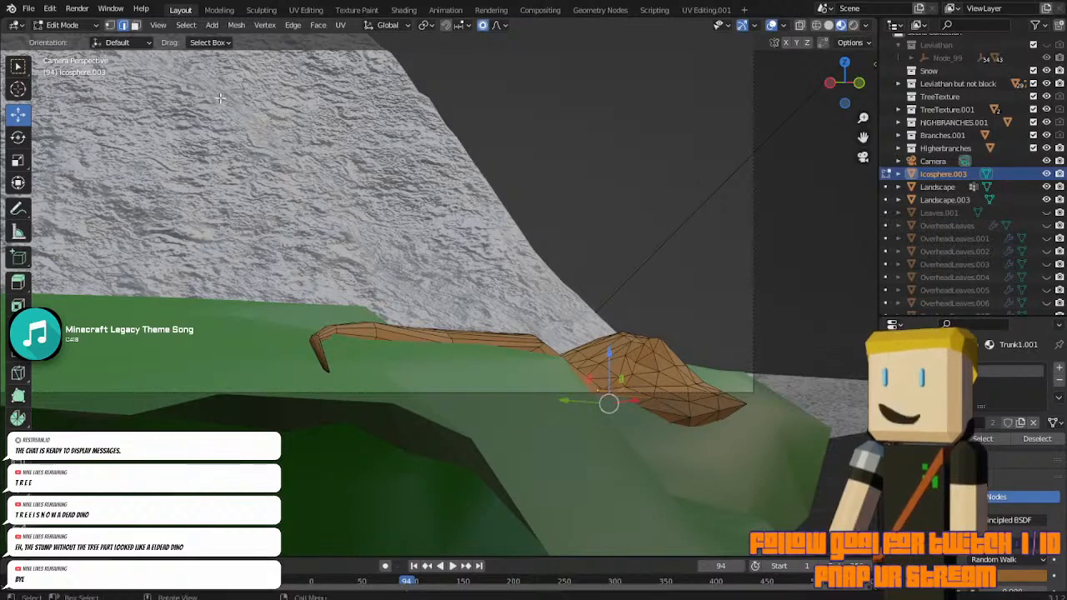
pyautogui.press('3')
pyautogui.click(626, 456)
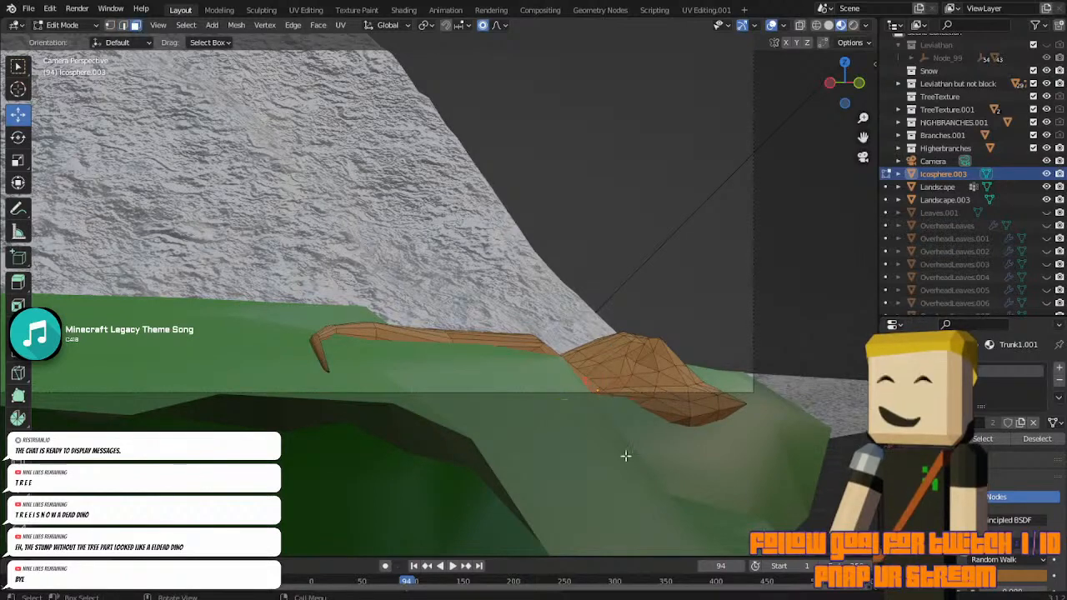
# Try extruding the faces at the stump's lower edge into a short root and lowering its end, finishing in object mode.
pyautogui.moveTo(624, 405); pyautogui.dragTo(604, 390)
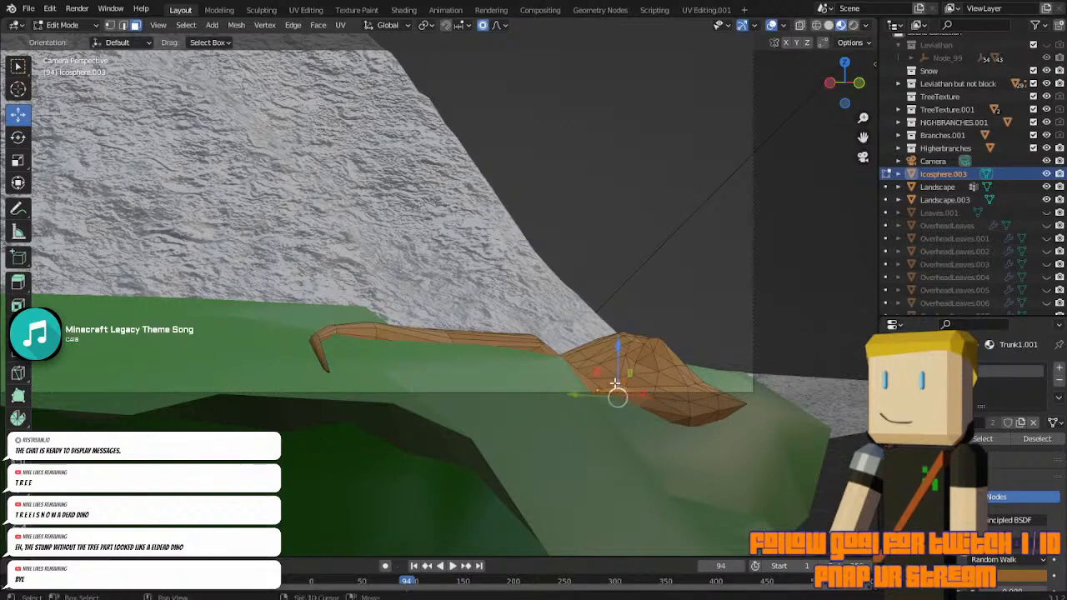
pyautogui.press('e')
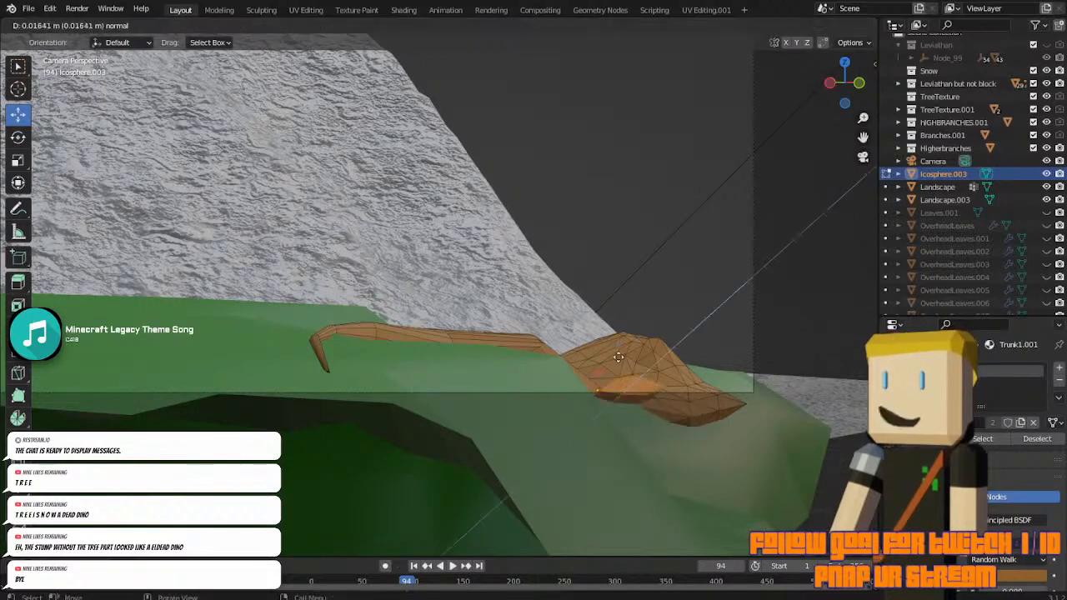
pyautogui.click(671, 326)
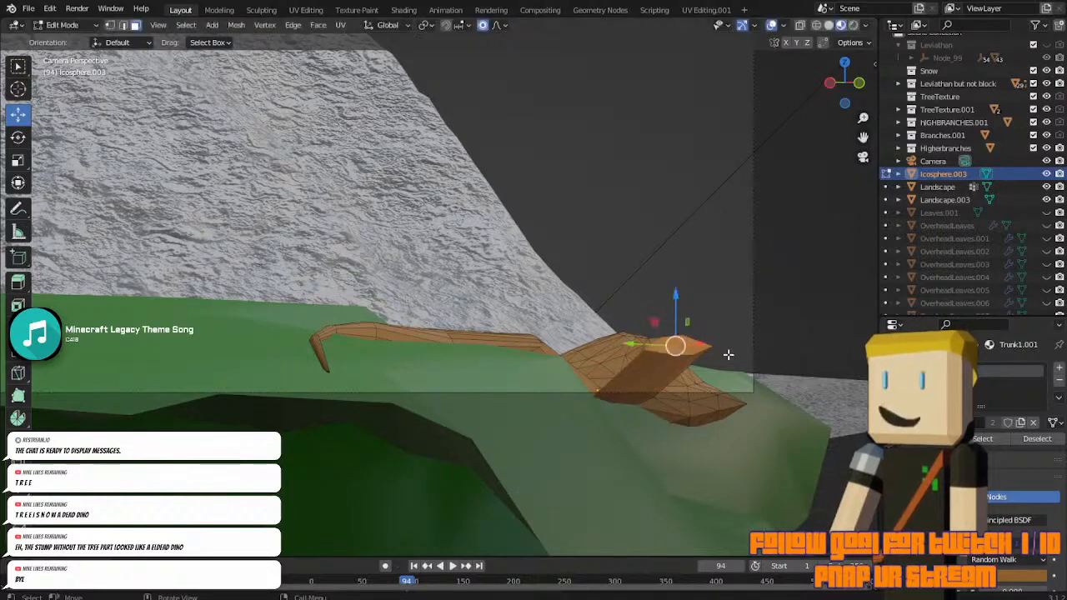
pyautogui.press('g')
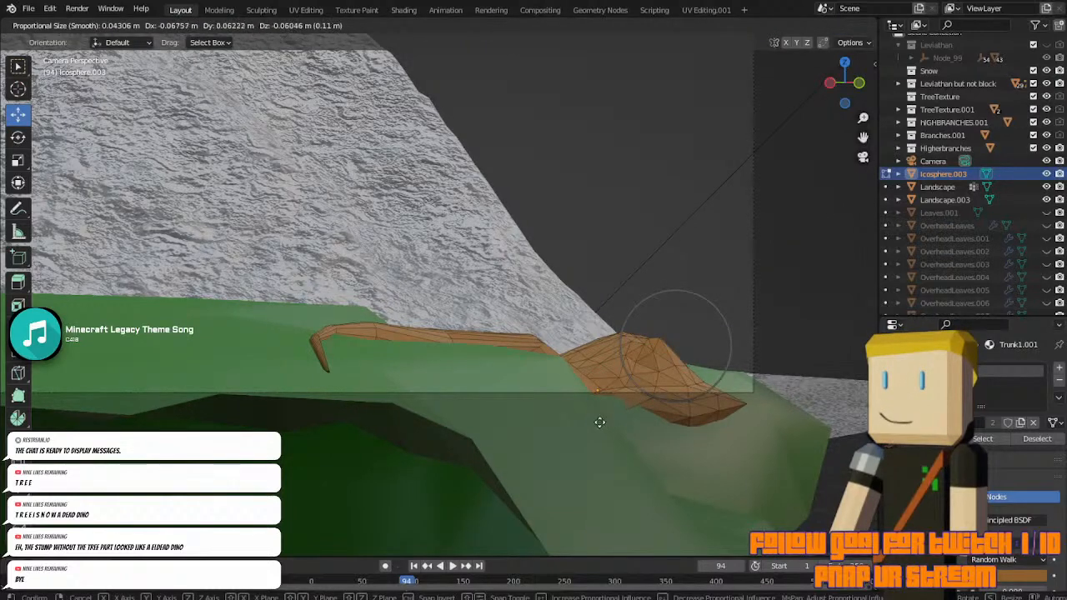
pyautogui.click(671, 430)
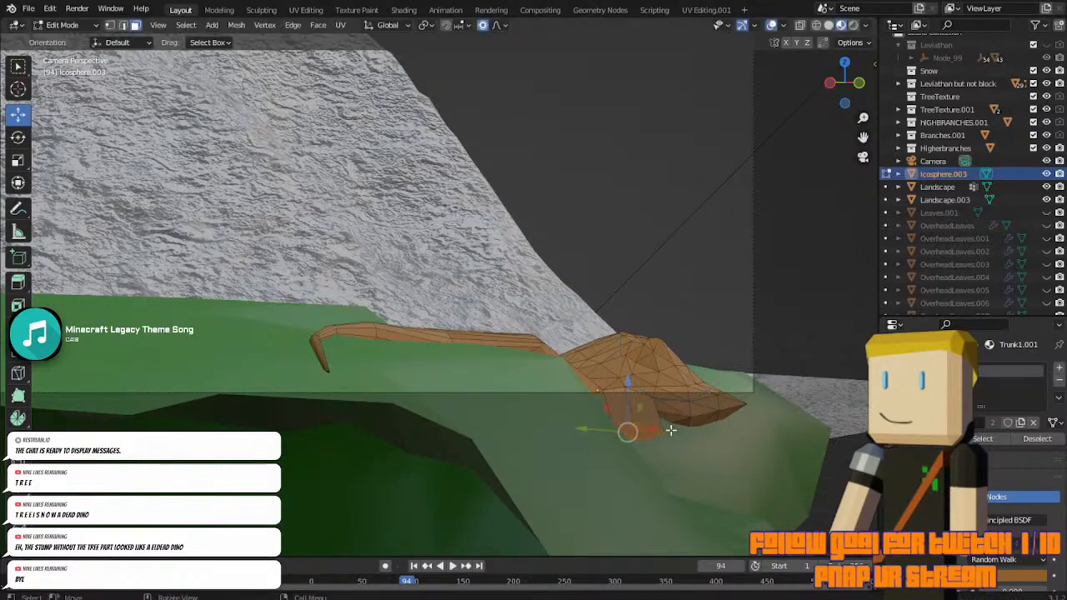
pyautogui.press('Tab')
pyautogui.click(791, 271)
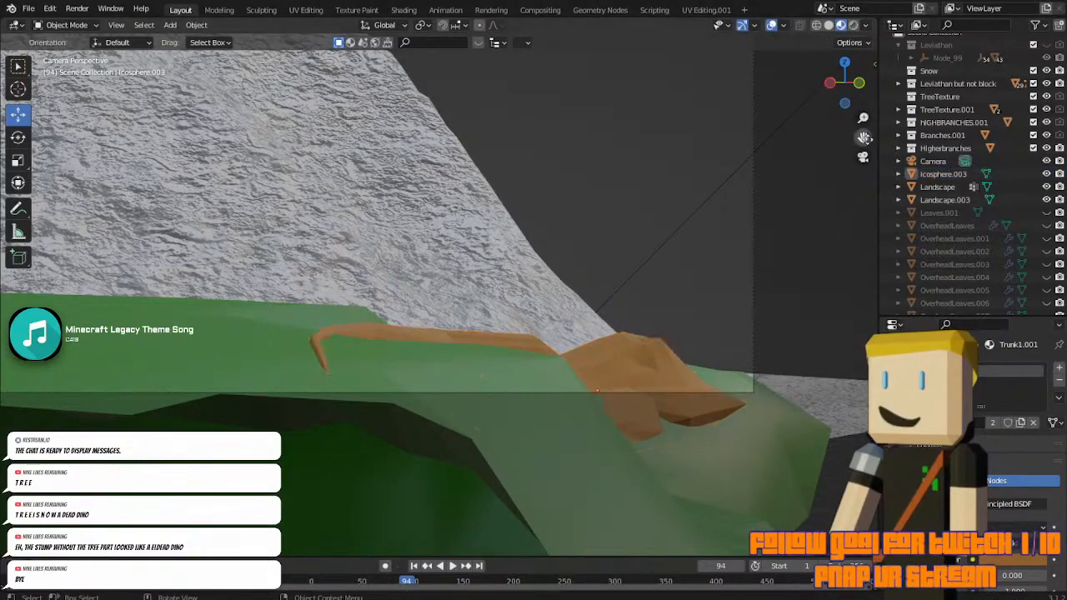
pyautogui.moveTo(863, 137)
pyautogui.mouseDown()
pyautogui.moveTo(900, 221)
pyautogui.moveTo(992, 276)
pyautogui.moveTo(856, 146)
pyautogui.moveTo(873, 128)
pyautogui.moveTo(868, 143)
pyautogui.mouseUp()
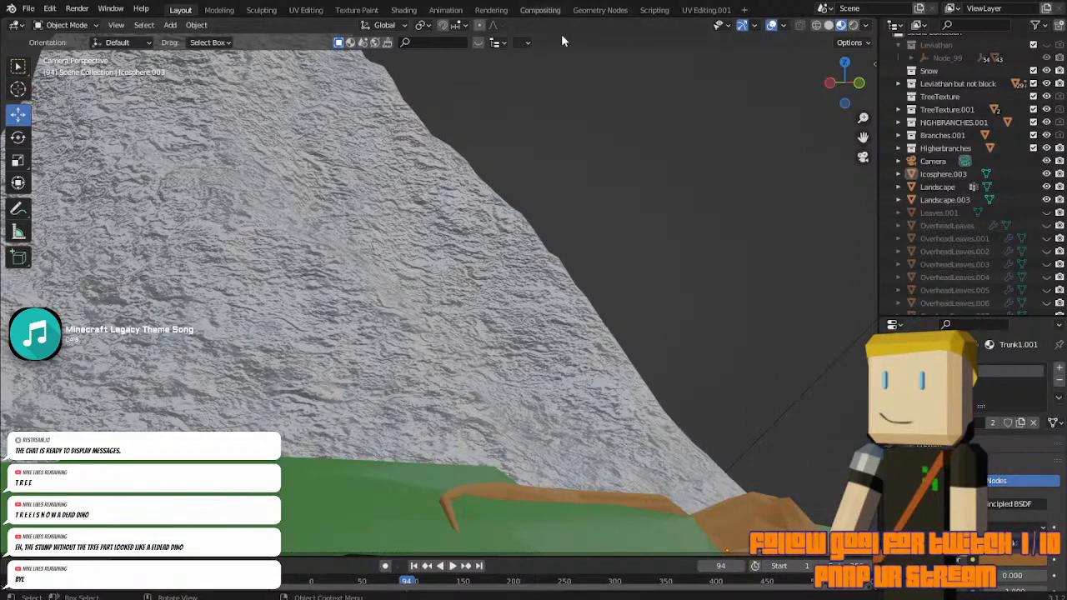
# Reopen the trunk mesh and try moving the extruded root's end, returning to object mode.
pyautogui.rightClick(655, 279)
pyautogui.click(756, 512)
pyautogui.press('Tab')
pyautogui.press('g')
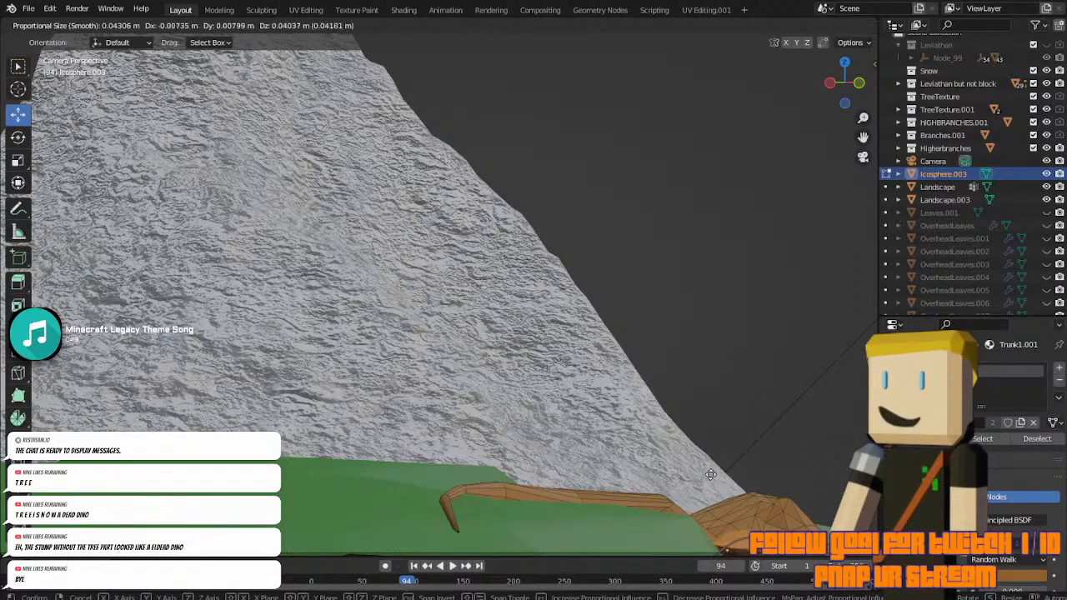
pyautogui.click(740, 557)
pyautogui.click(716, 543)
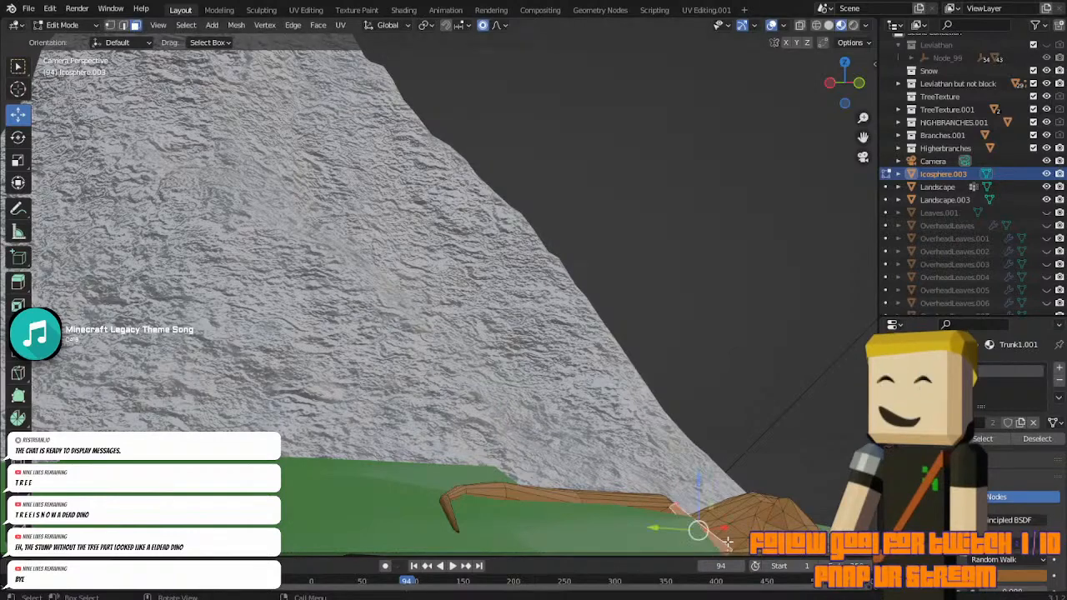
pyautogui.press('Tab')
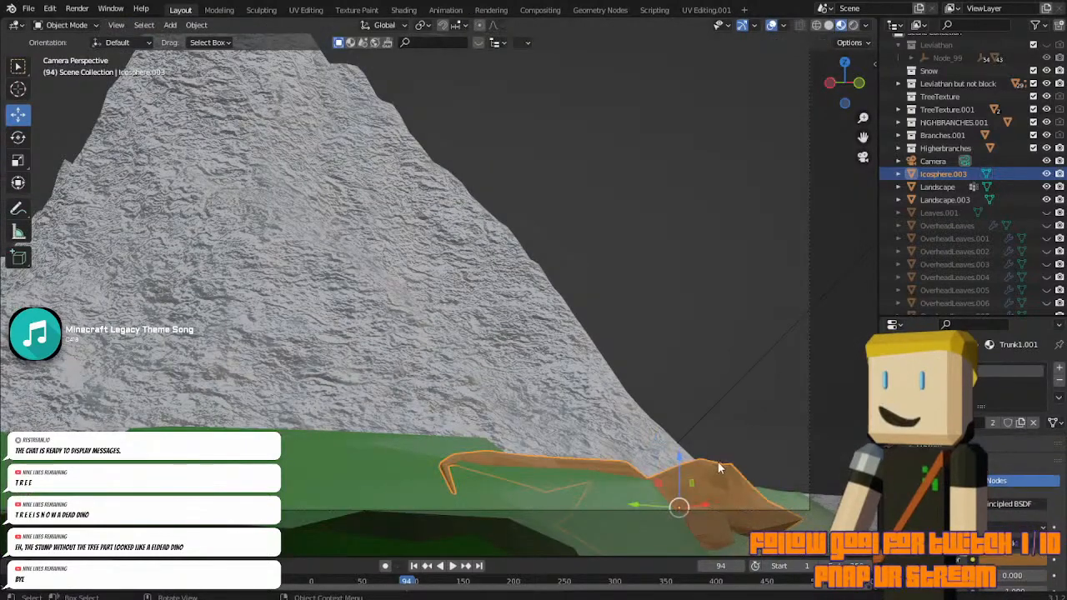
# Undo the short root extrusion and its moves in the trunk mesh.
pyautogui.press('Tab')
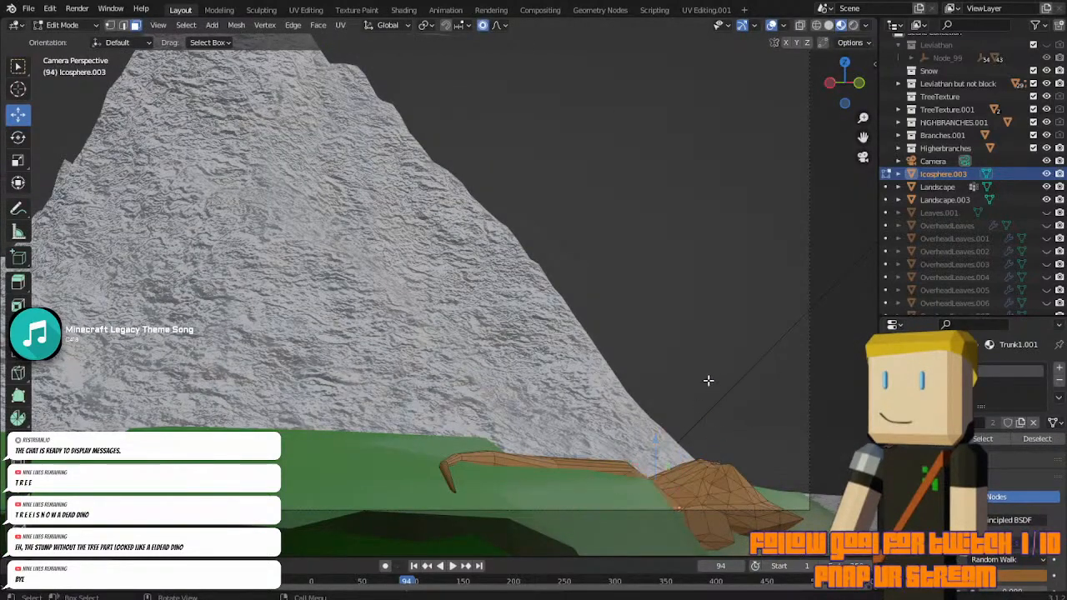
pyautogui.press('Tab')
pyautogui.press('Tab')
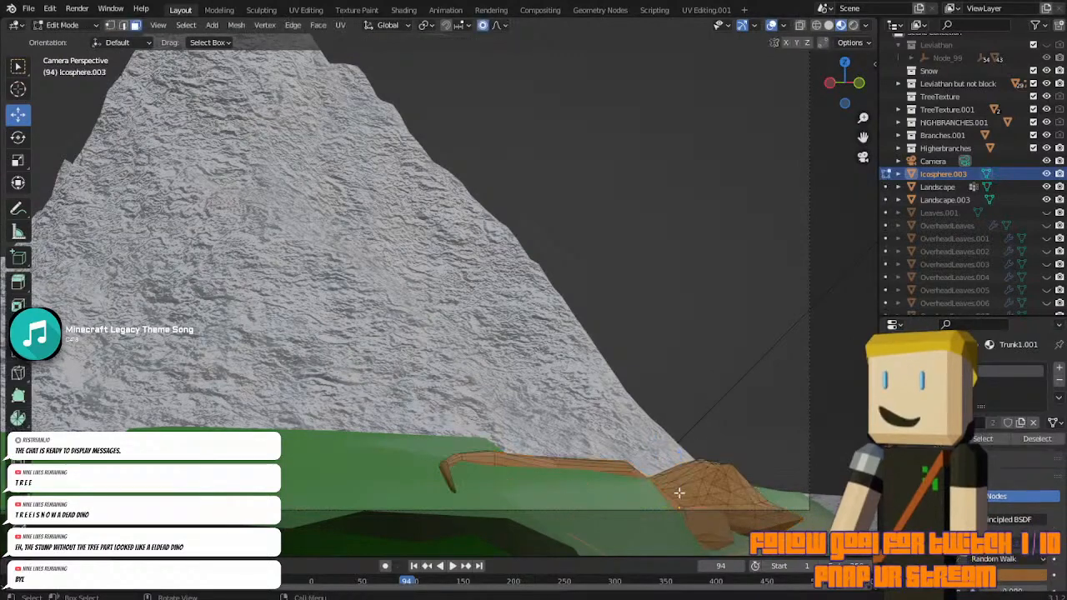
pyautogui.click(656, 491)
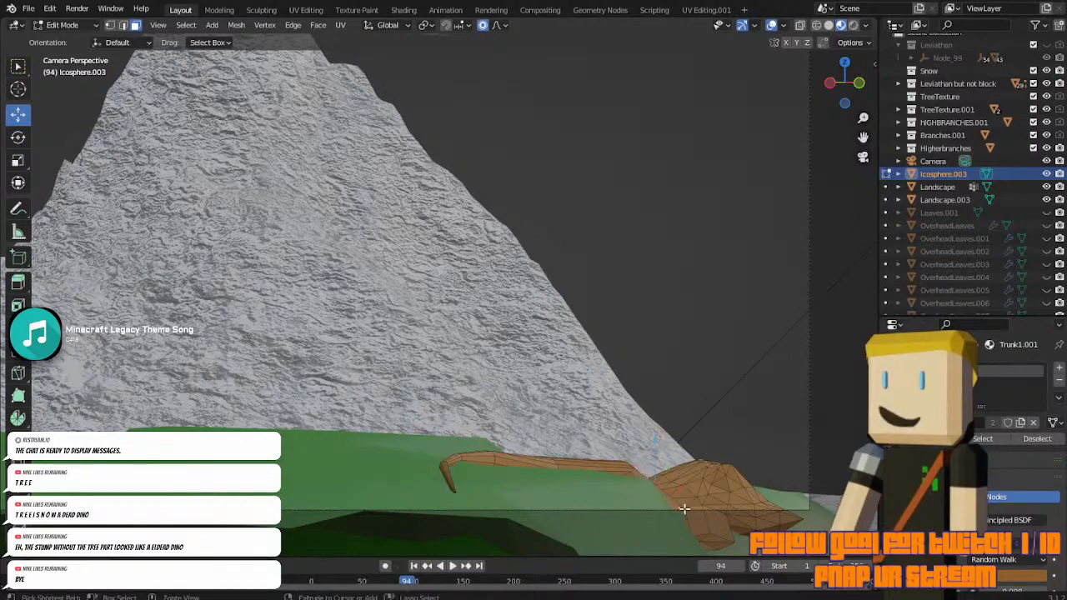
pyautogui.press('Tab')
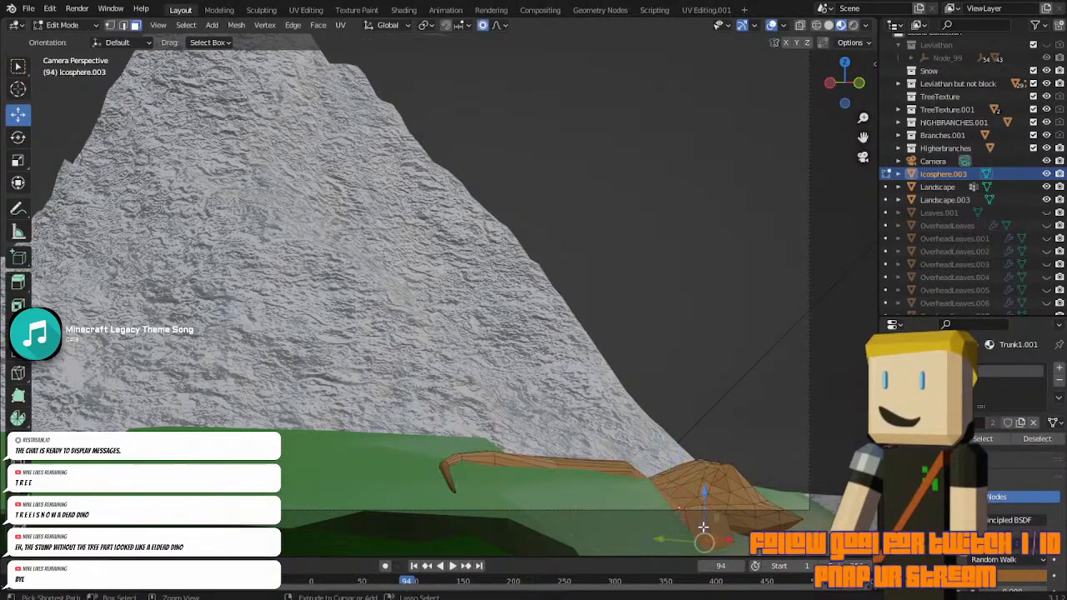
pyautogui.click(703, 527)
pyautogui.hotkey('ctrl', 'z')
pyautogui.hotkey('ctrl', 'z')
pyautogui.hotkey('ctrl', 'z')
pyautogui.hotkey('ctrl', 'z')
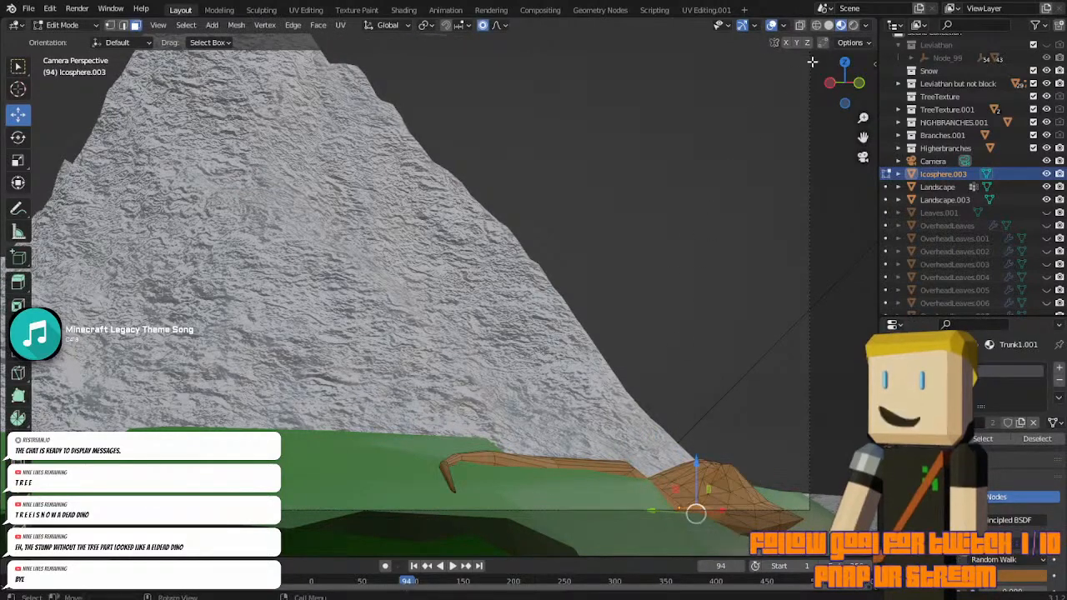
# Extrude a second branch from the faces at the stump's lower edge and move its end close to the hillside.
pyautogui.click(681, 508)
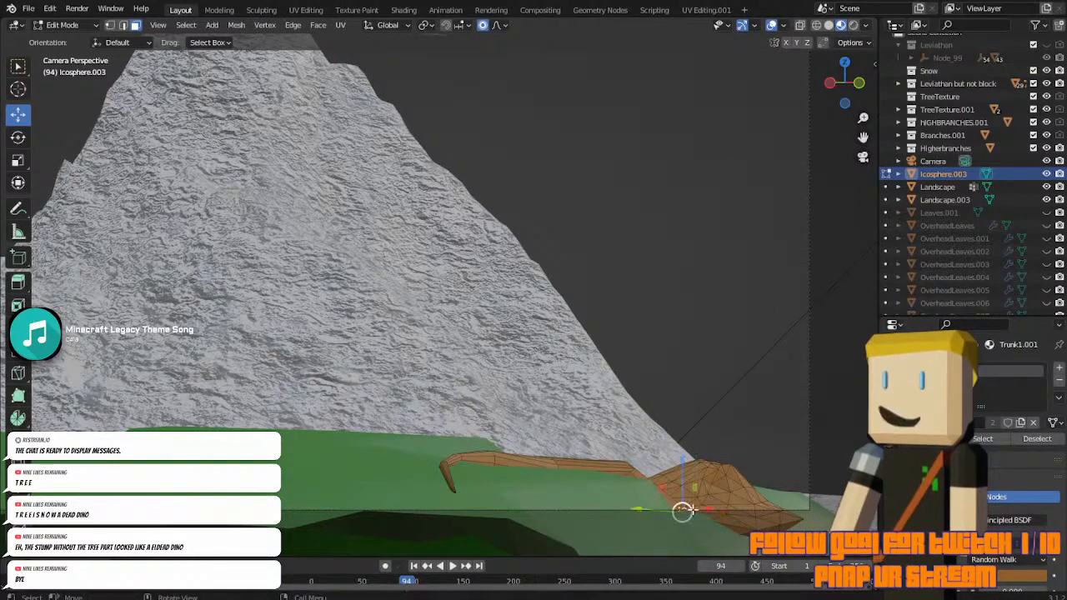
pyautogui.keyDown('shift'); pyautogui.click(692, 508); pyautogui.keyUp('shift')
pyautogui.keyDown('shift'); pyautogui.click(698, 504); pyautogui.keyUp('shift')
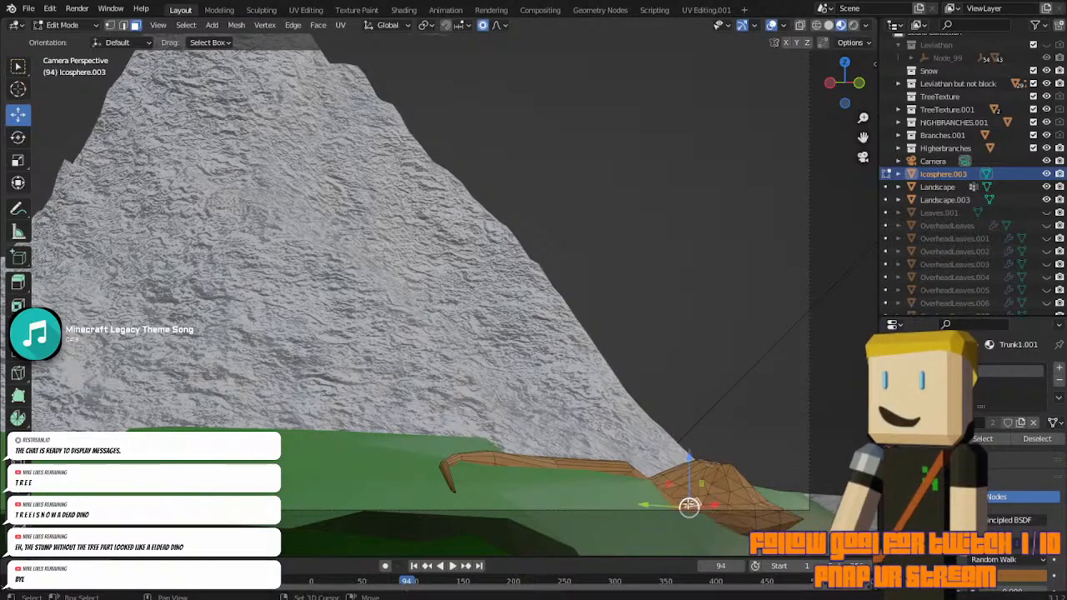
pyautogui.keyDown('shift'); pyautogui.click(679, 505); pyautogui.keyUp('shift')
pyautogui.moveTo(722, 501); pyautogui.dragTo(834, 478)
pyautogui.press('g')
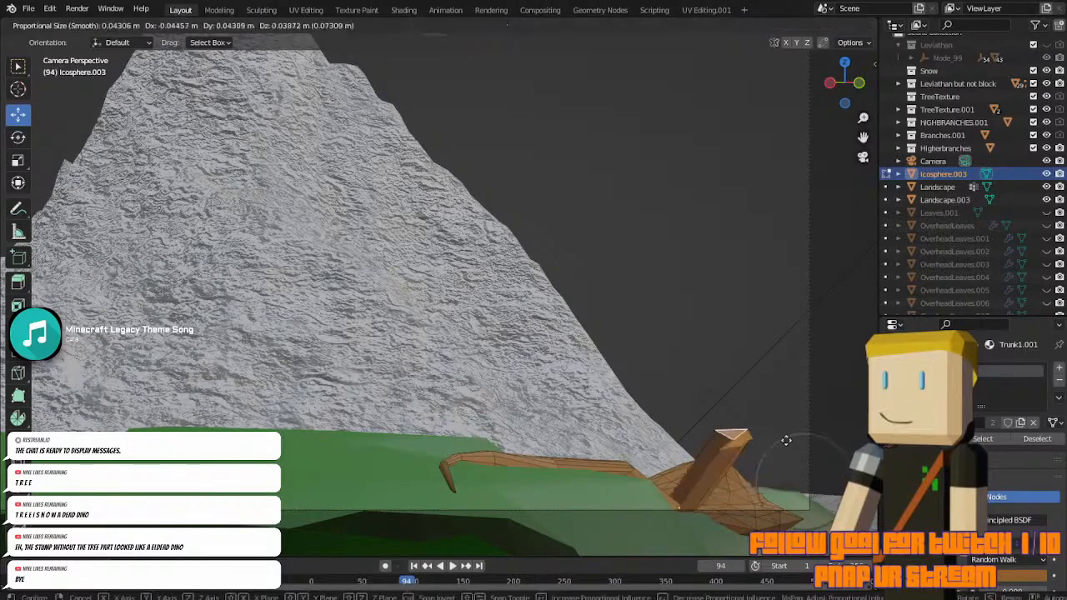
pyautogui.click(713, 497)
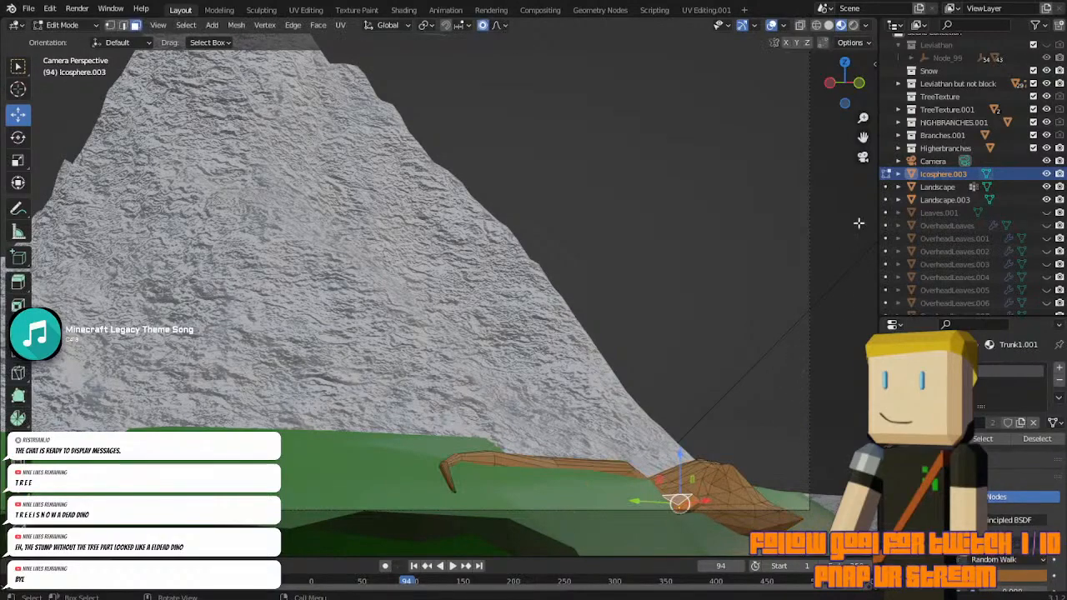
# Stretch the second branch outward from the stump in the top view and raise its end in the camera view.
pyautogui.click(845, 64)
pyautogui.press('g')
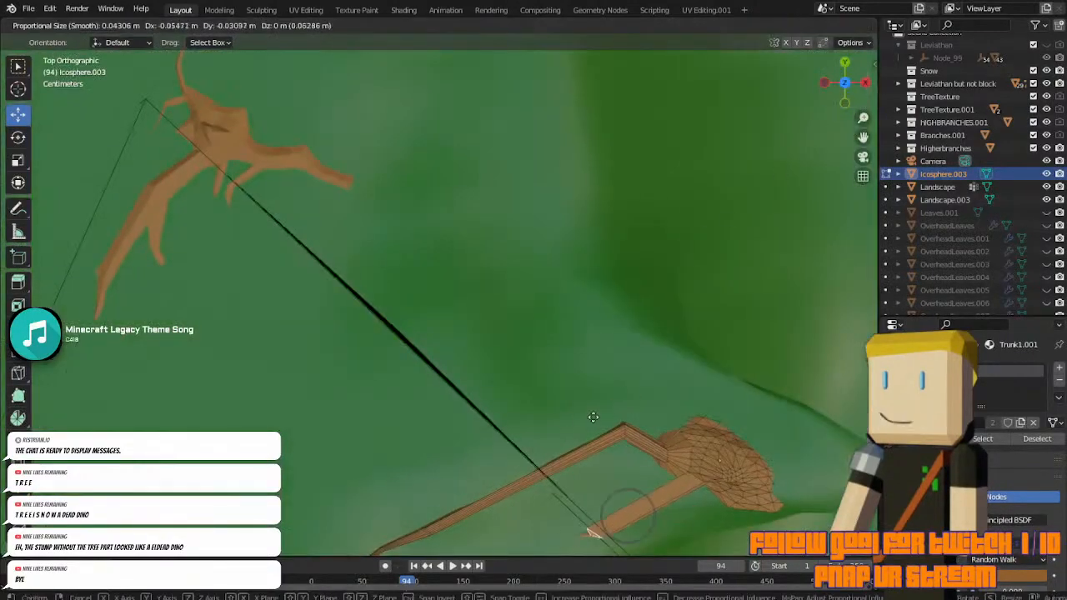
pyautogui.click(434, 480)
pyautogui.click(864, 157)
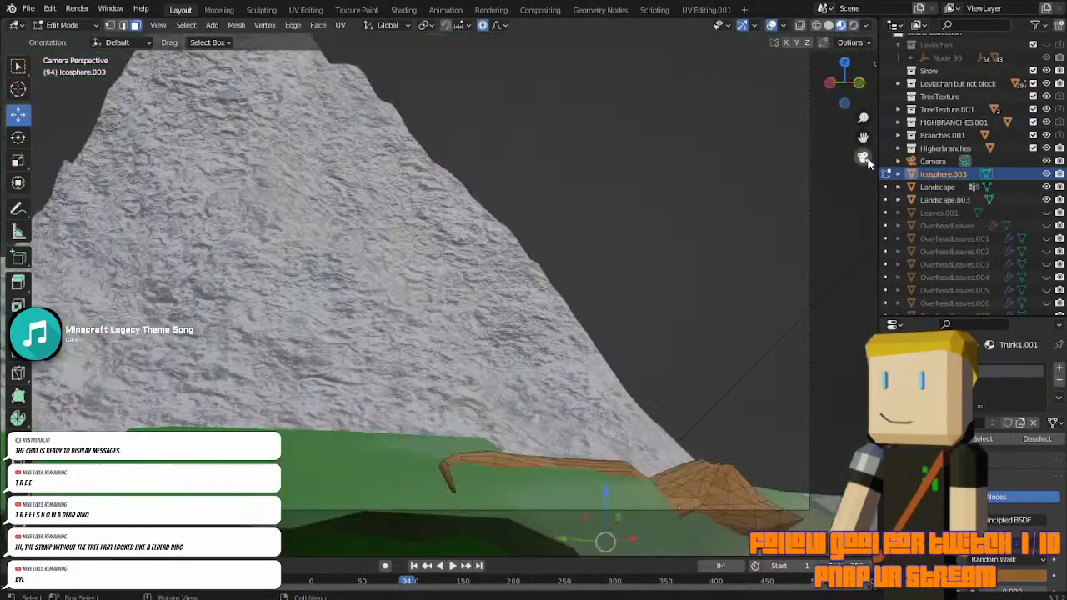
pyautogui.press('g')
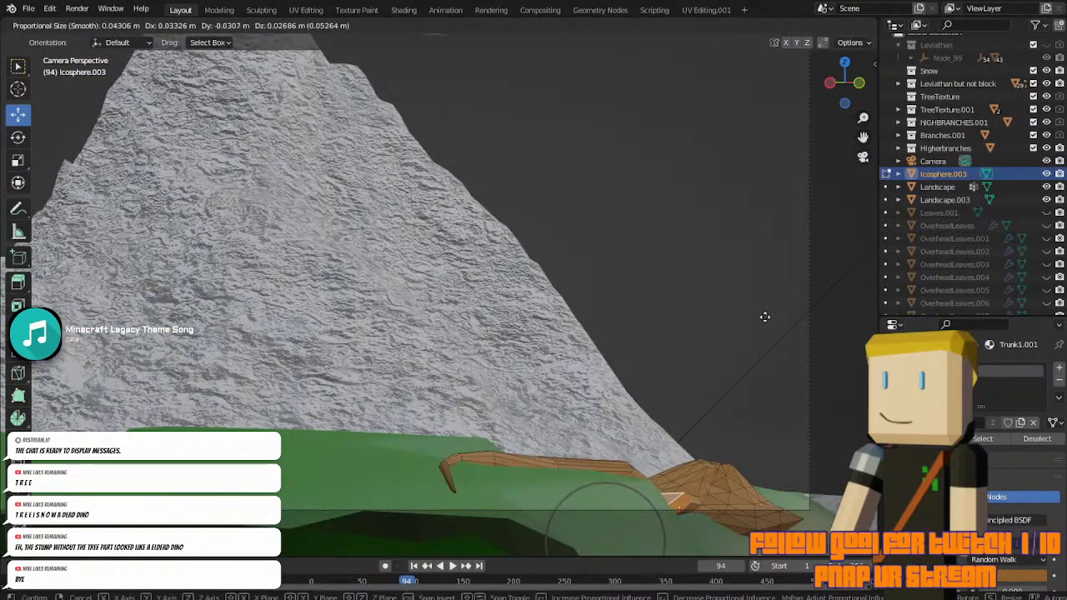
pyautogui.click(765, 317)
# Extrude another segment from the second branch's end, reposition and scale the new end, and return to object mode.
pyautogui.press('e')
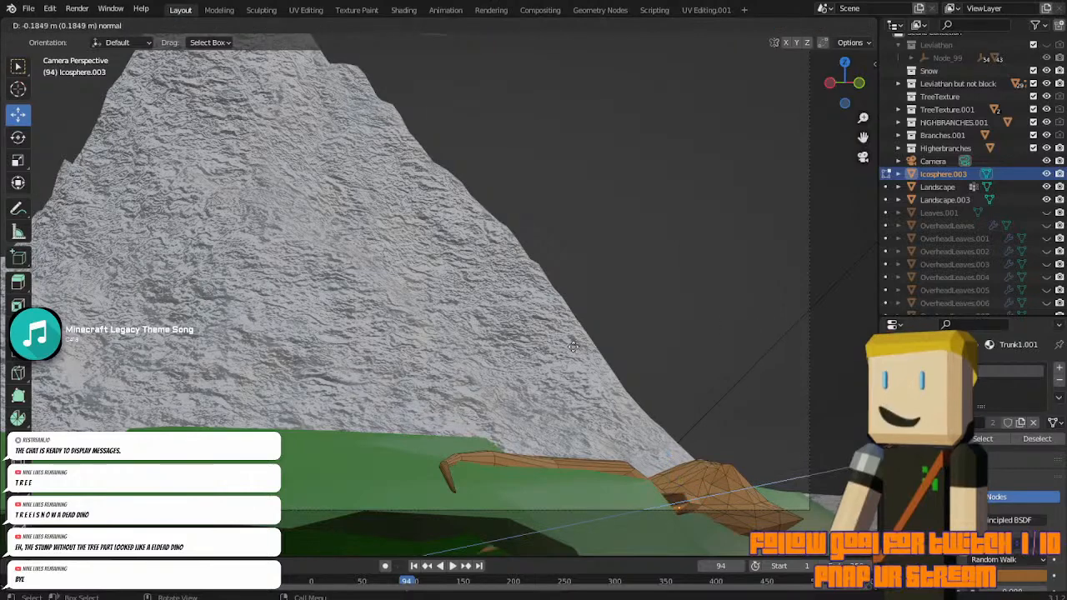
pyautogui.press('x')
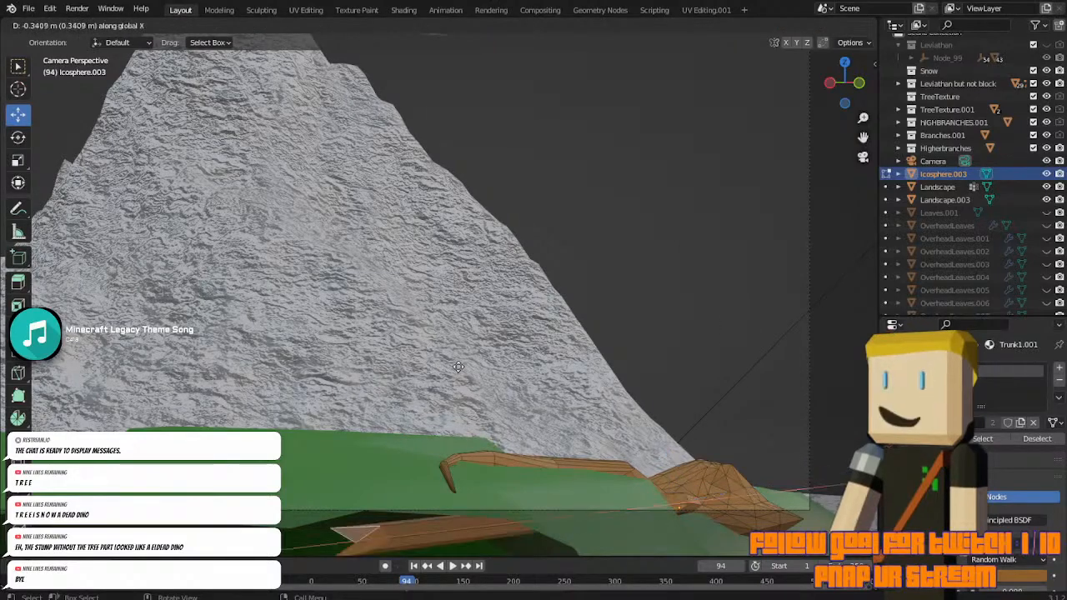
pyautogui.press('y')
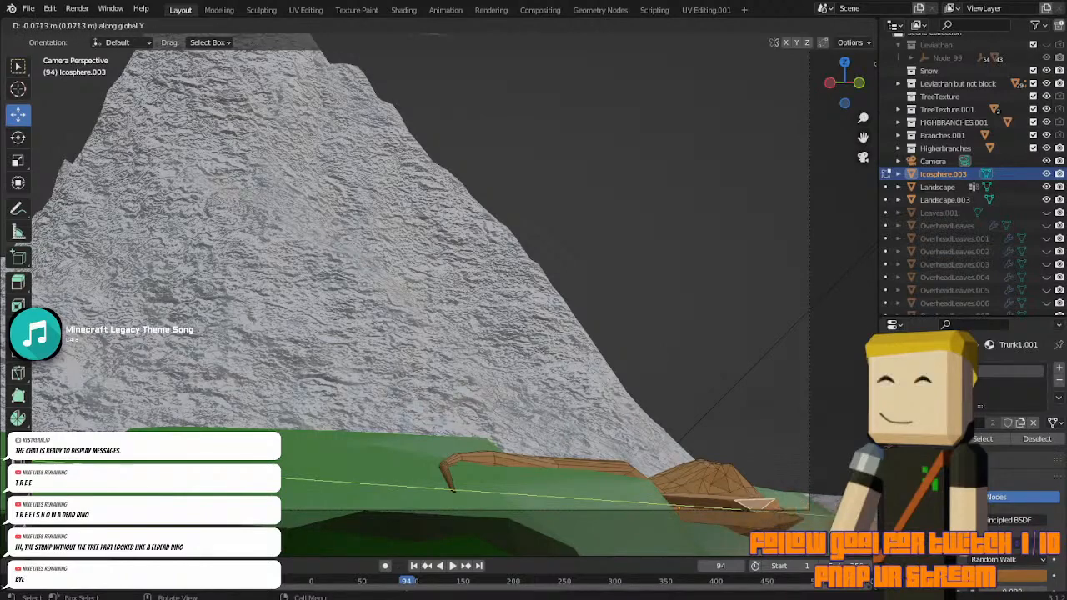
pyautogui.click(798, 511)
pyautogui.moveTo(798, 508); pyautogui.dragTo(689, 537)
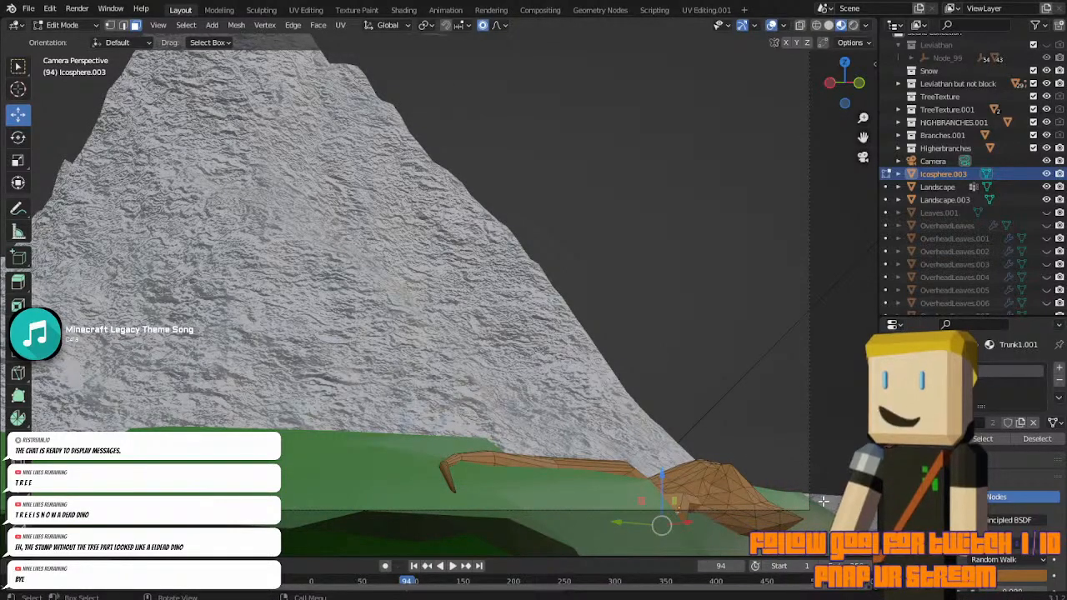
pyautogui.press('s')
pyautogui.click(738, 511)
pyautogui.press('Tab')
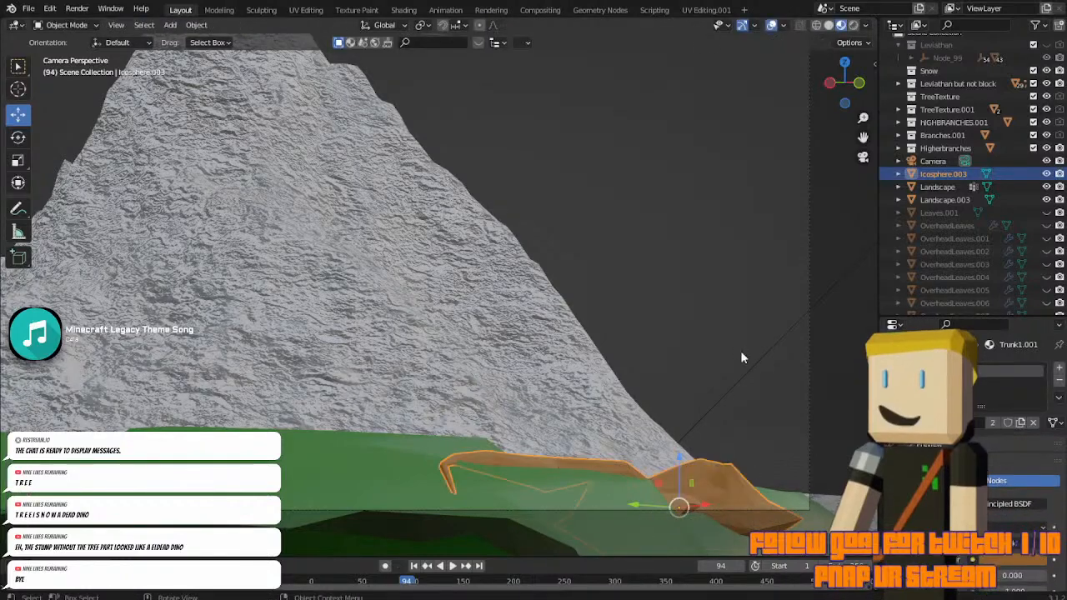
# Reopen the trunk mesh and raise the second branch's end along Z with proportional editing.
pyautogui.click(741, 350)
pyautogui.keyDown('shift'); pyautogui.moveTo(740, 350); pyautogui.dragTo(803, 386, button='middle'); pyautogui.keyUp('shift')
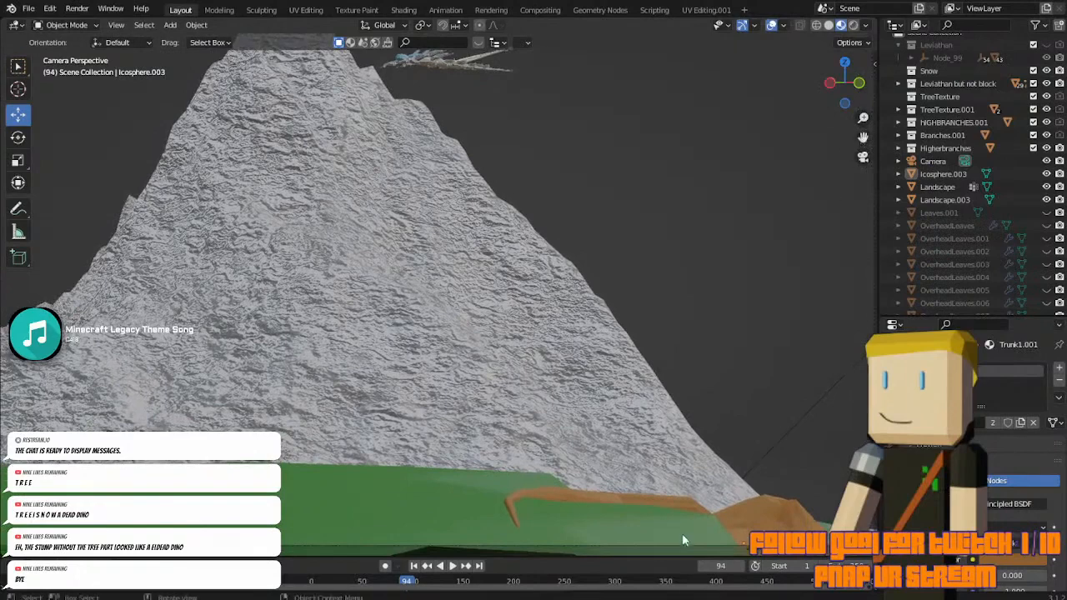
pyautogui.click(731, 466)
pyautogui.press('Tab')
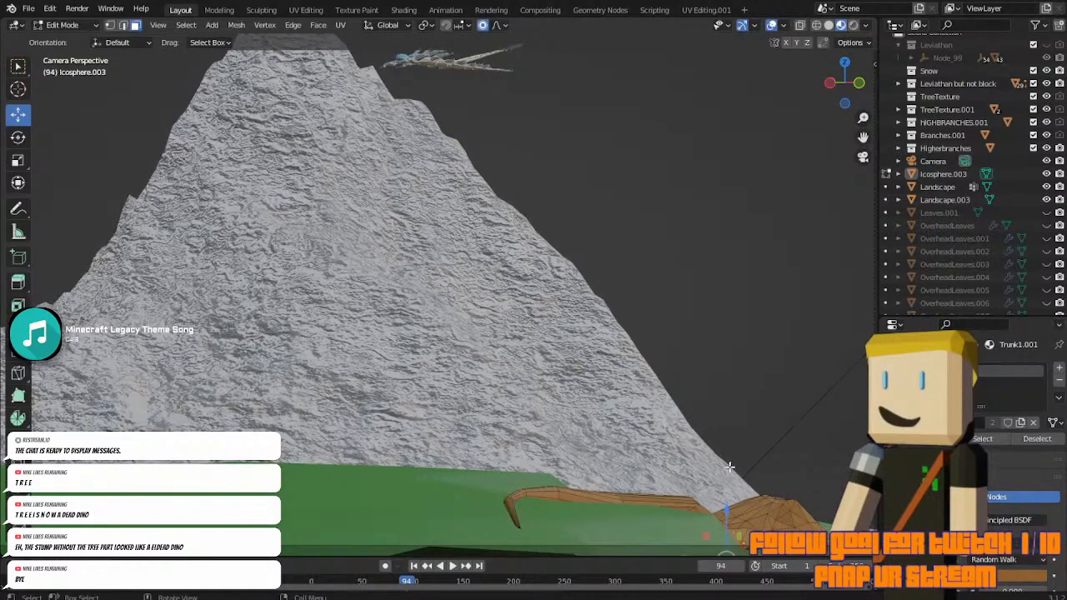
pyautogui.press('g')
pyautogui.press('z')
pyautogui.moveTo(728, 469); pyautogui.dragTo(736, 477)
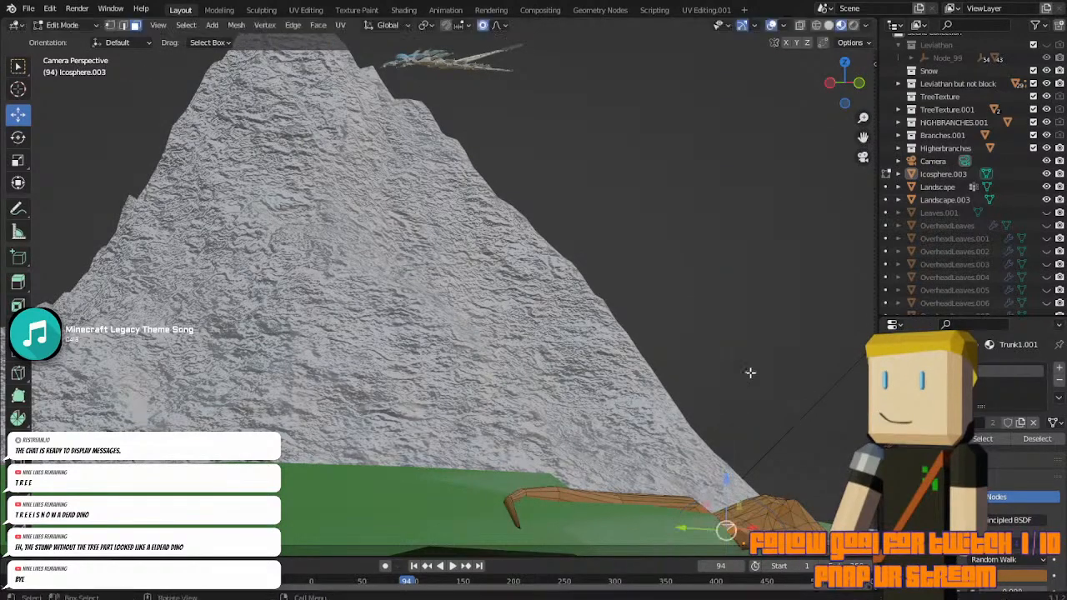
# Reposition the second branch's end with proportional editing in a perspective view and in the top view, extending it away from the stump.
pyautogui.moveTo(751, 372); pyautogui.dragTo(701, 375, button='middle')
pyautogui.scroll(2, 705, 379)
pyautogui.press('g')
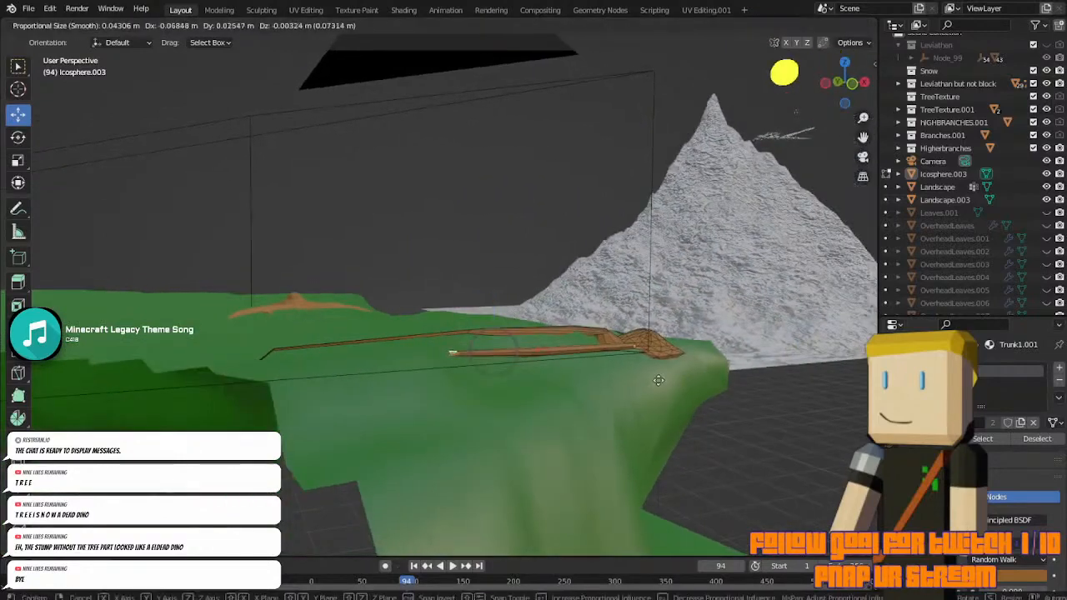
pyautogui.click(633, 360)
pyautogui.click(847, 63)
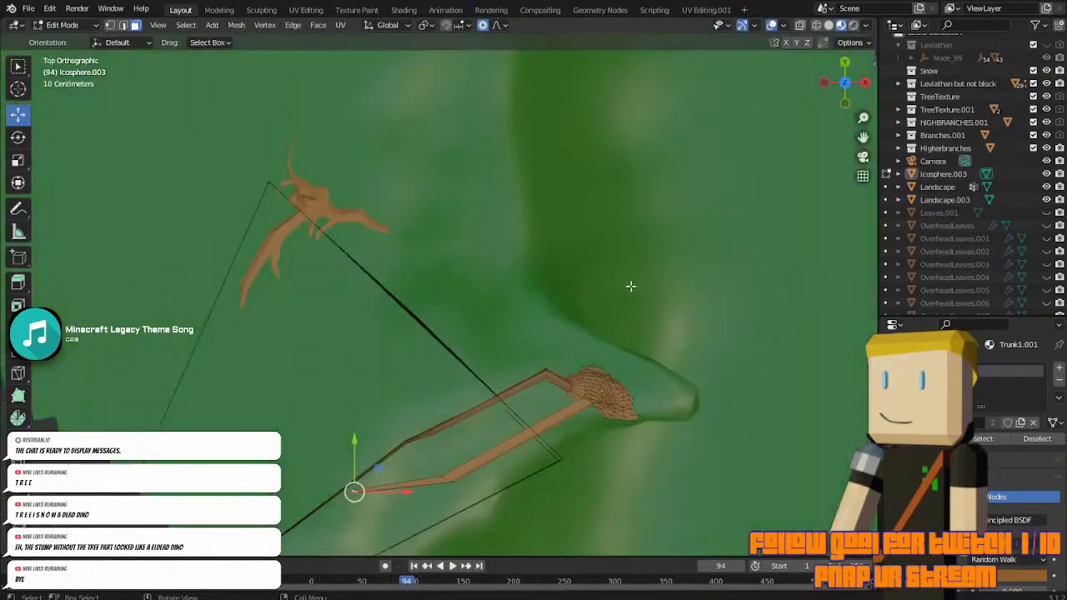
pyautogui.press('g')
pyautogui.click(568, 358)
pyautogui.click(863, 157)
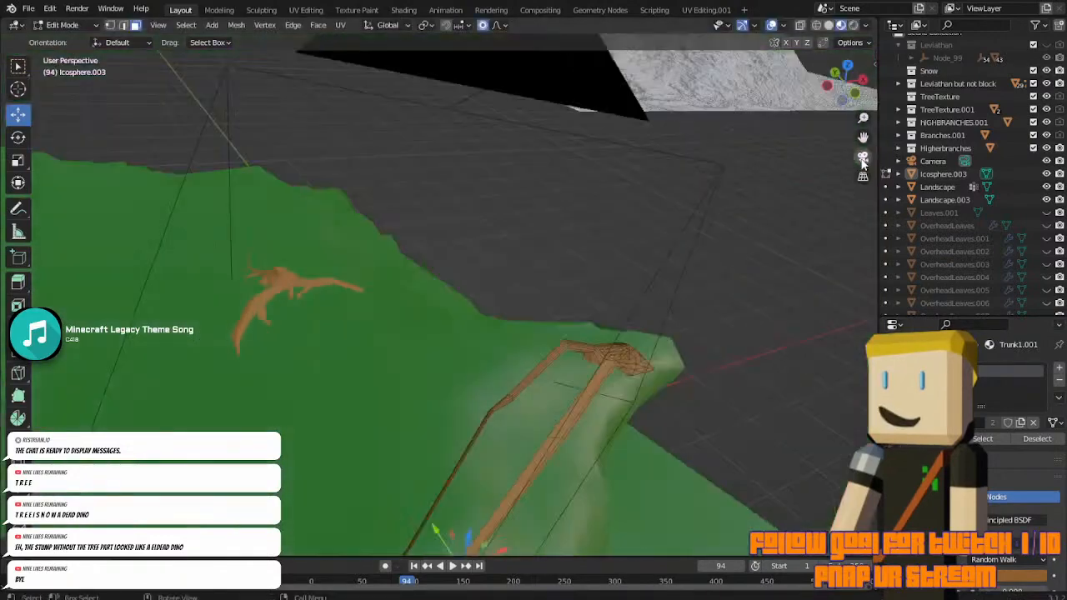
# Adjust the position of the second branch's end in the camera view so it sits beside the stump.
pyautogui.press('g')
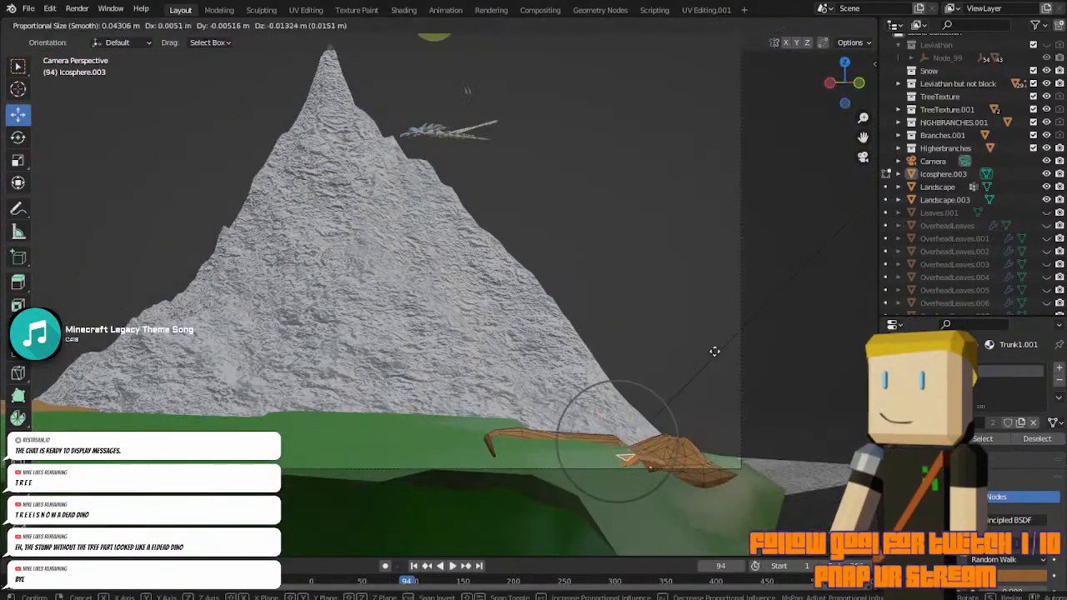
pyautogui.click(705, 348)
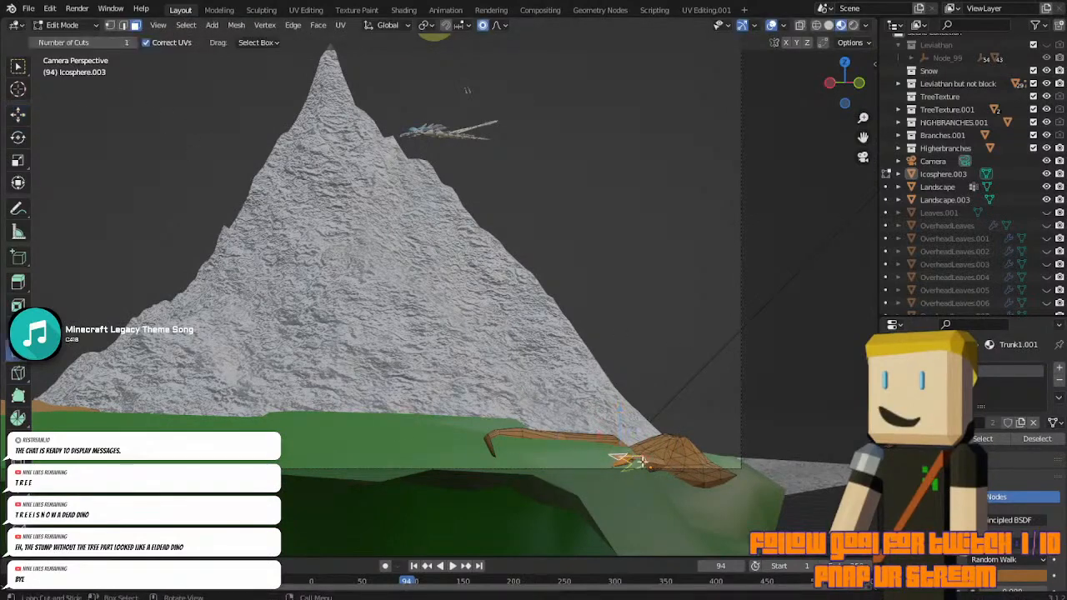
pyautogui.press('w')
pyautogui.press('g')
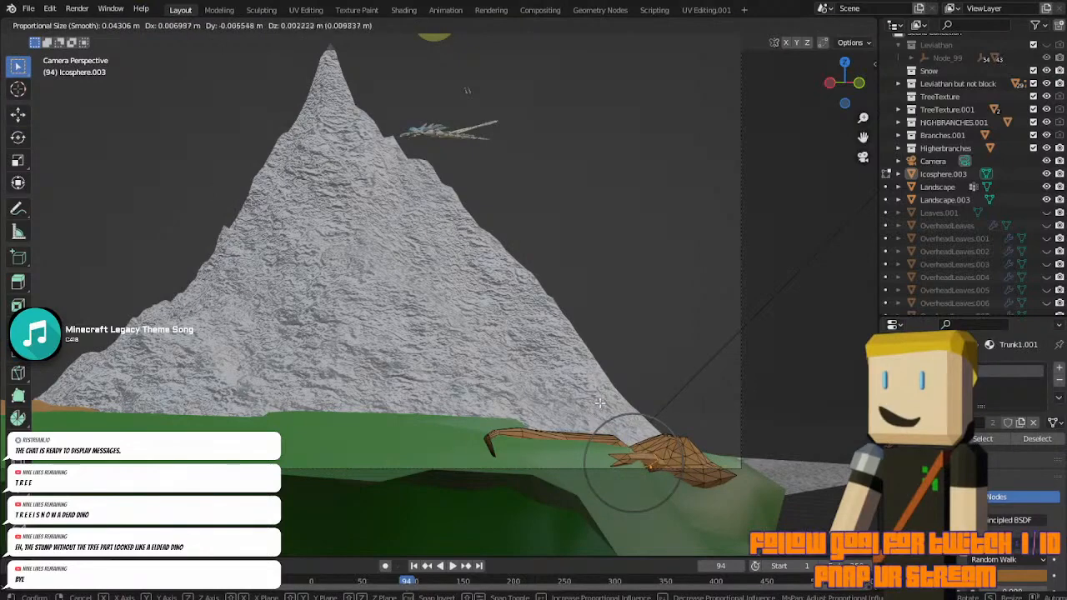
pyautogui.click(600, 403)
# Shift the second branch's selected edge outward in the top view and return to the camera view in object mode.
pyautogui.click(845, 62)
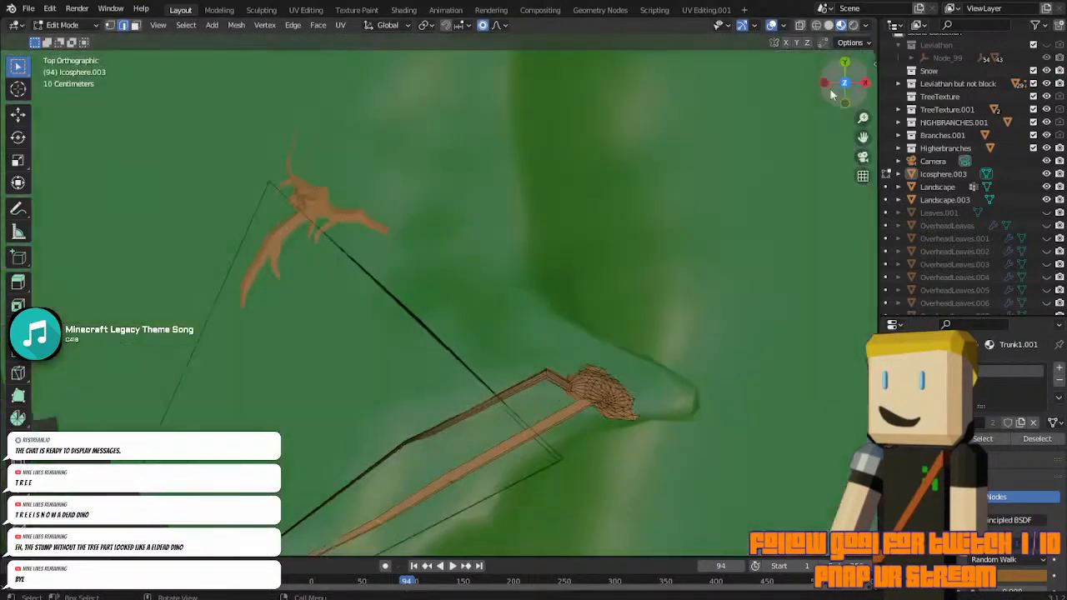
pyautogui.press('g')
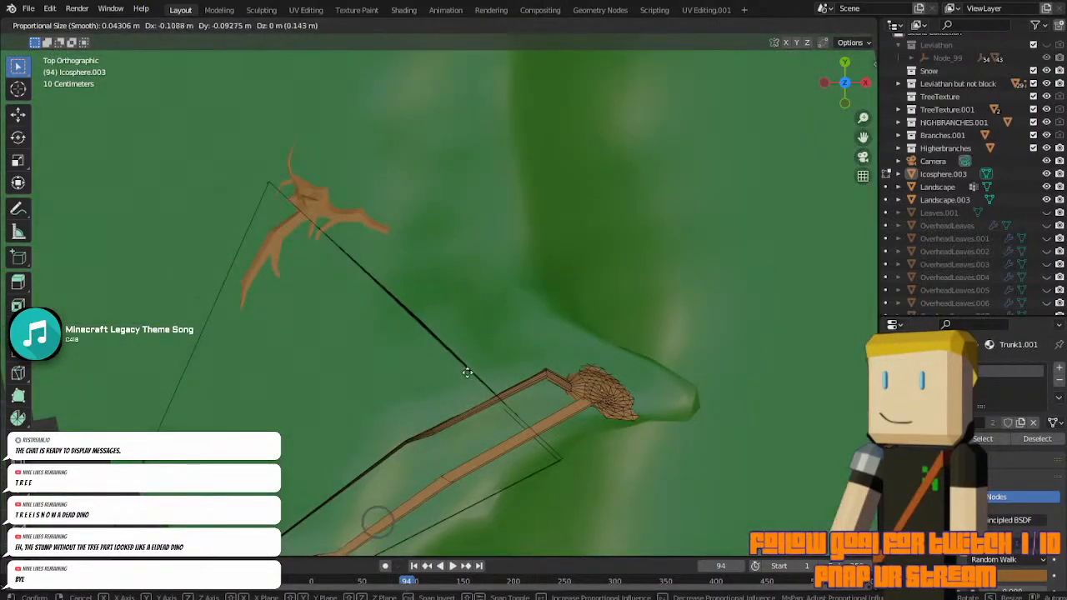
pyautogui.click(468, 373)
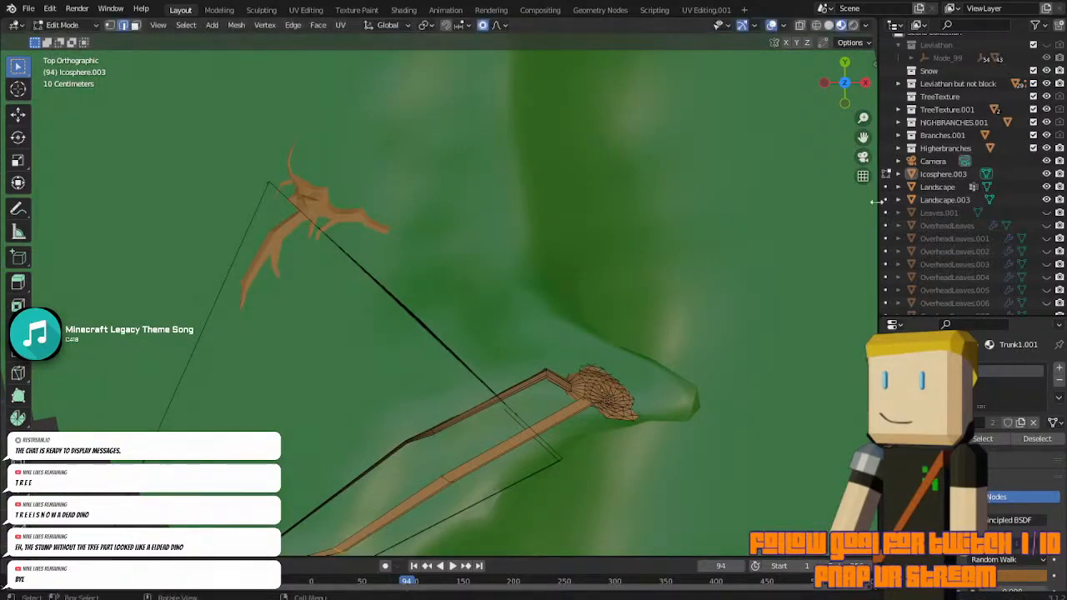
pyautogui.click(863, 159)
pyautogui.press('Tab')
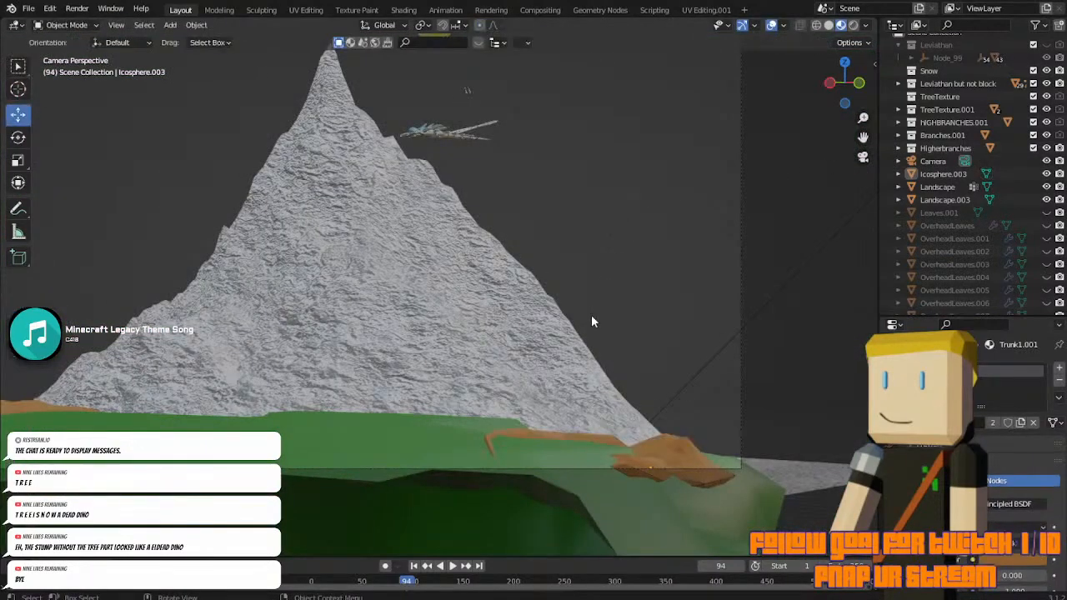
# Reopen the brown trunk mesh for editing at the second branch's end and switch to face selection.
pyautogui.click(625, 450)
pyautogui.press('Tab')
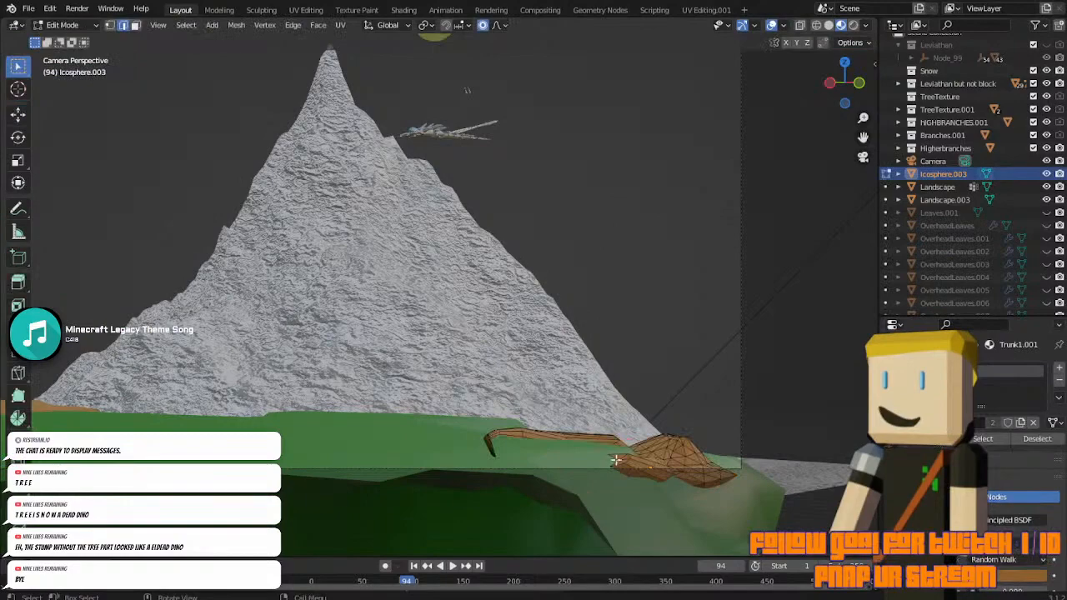
pyautogui.scroll(2, 787, 267)
pyautogui.moveTo(863, 137); pyautogui.dragTo(674, 1)
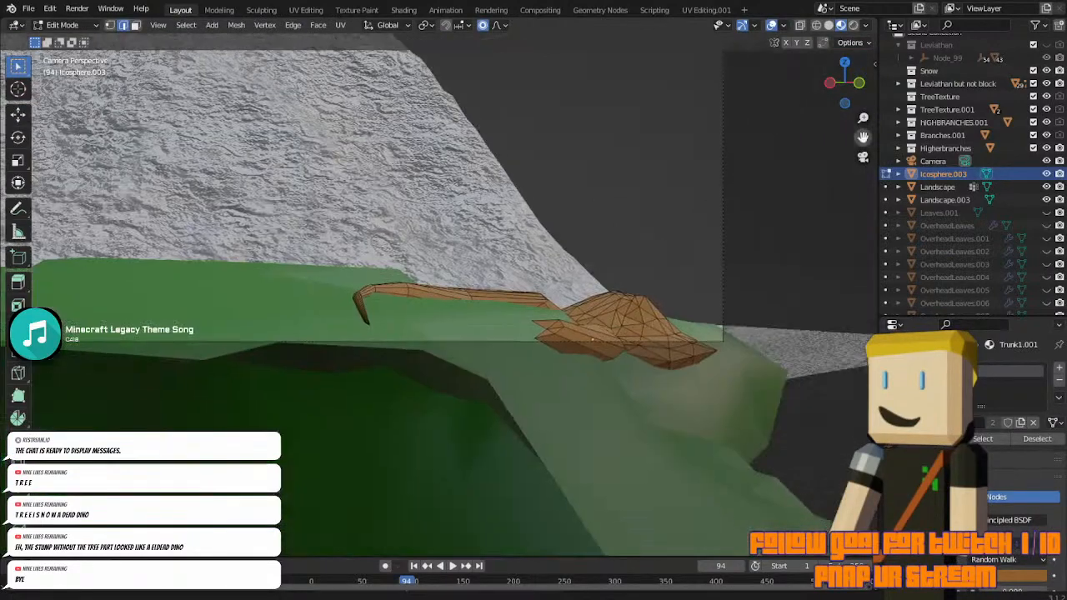
pyautogui.scroll(2, 757, 212)
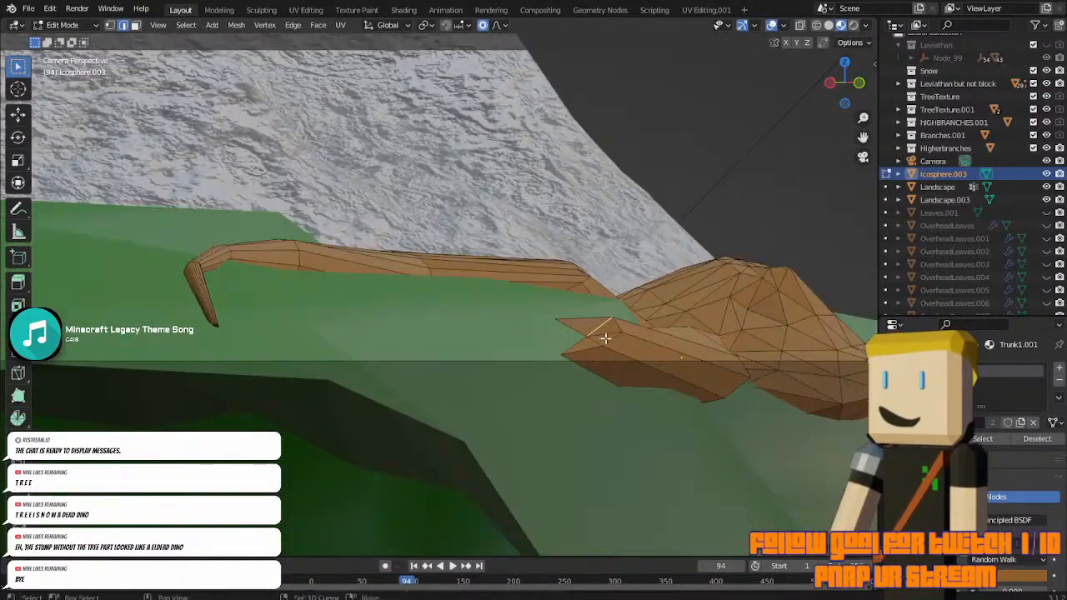
pyautogui.click(136, 26)
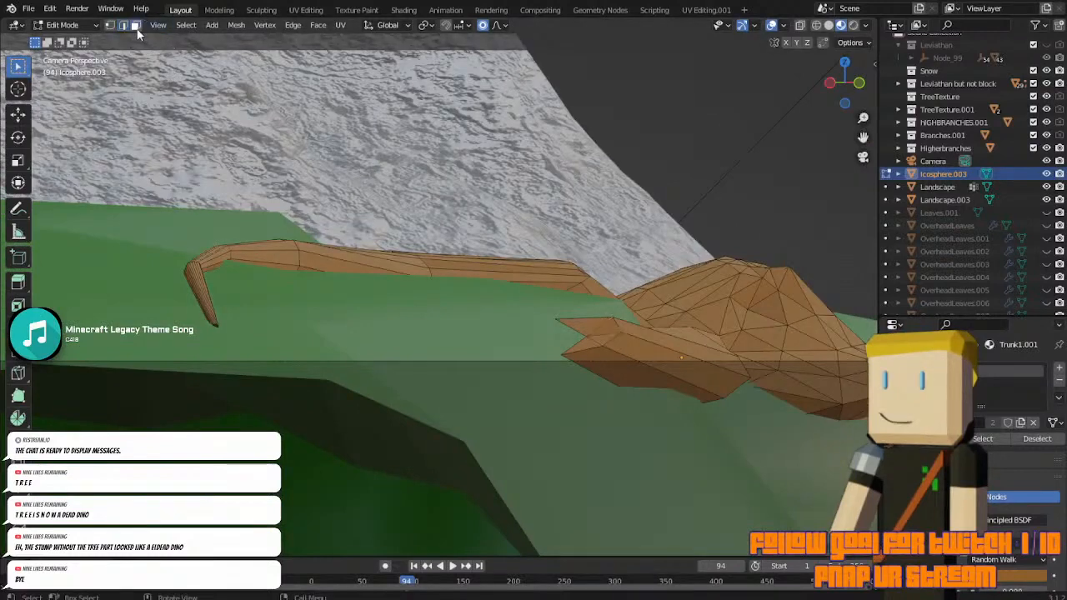
# Select the faces at the second branch's notched end and extrude them.
pyautogui.click(594, 342)
pyautogui.click(601, 331)
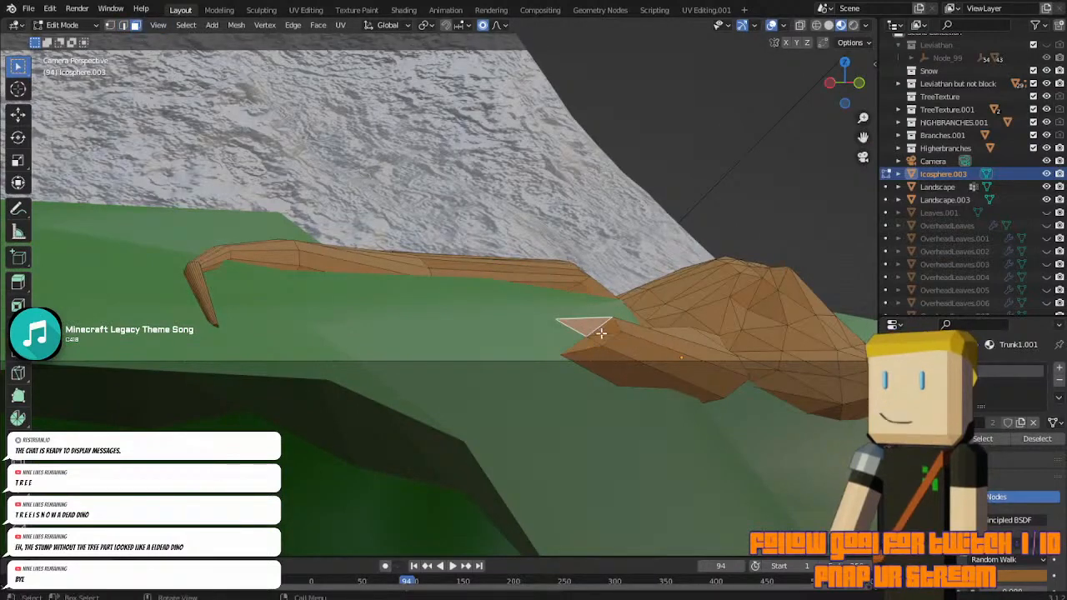
pyautogui.keyDown('shift'); pyautogui.click(605, 340); pyautogui.keyUp('shift')
pyautogui.keyDown('shift'); pyautogui.click(608, 344); pyautogui.keyUp('shift')
pyautogui.keyDown('shift'); pyautogui.click(593, 341); pyautogui.keyUp('shift')
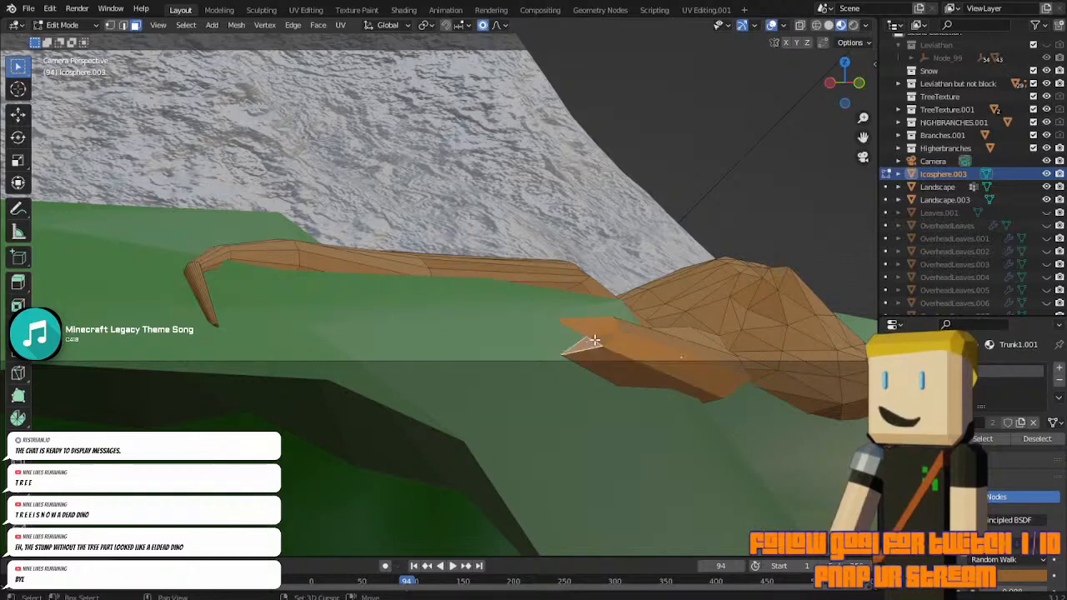
pyautogui.keyDown('shift'); pyautogui.click(643, 344); pyautogui.keyUp('shift')
pyautogui.press('e')
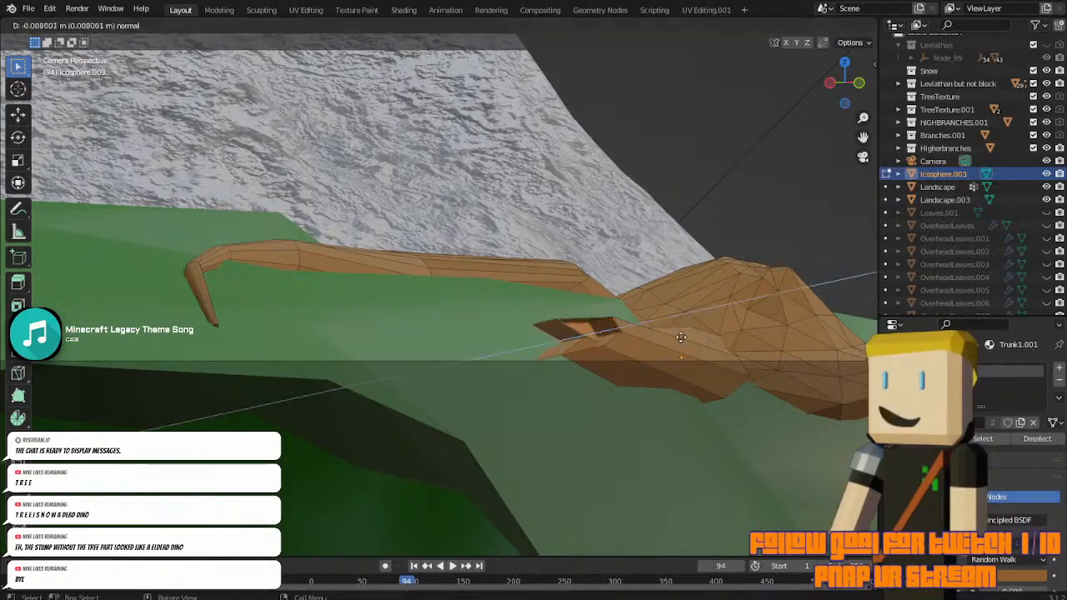
pyautogui.click(745, 332)
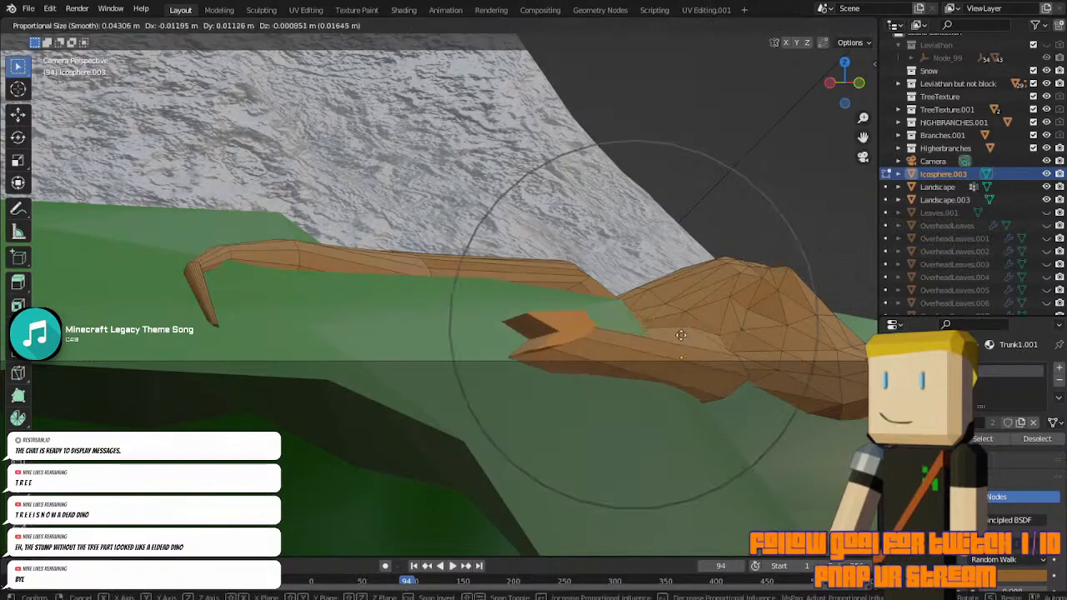
# Try to move the extruded branch end outward and scale it down with proportional editing.
pyautogui.rightClick(711, 328)
pyautogui.press('g')
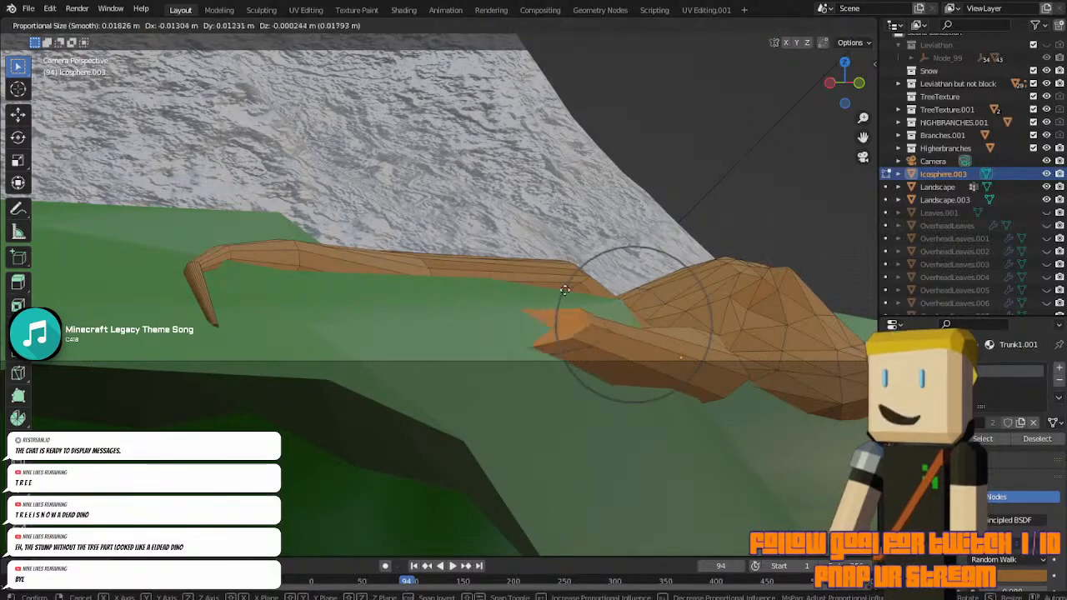
pyautogui.click(533, 309)
pyautogui.press('s')
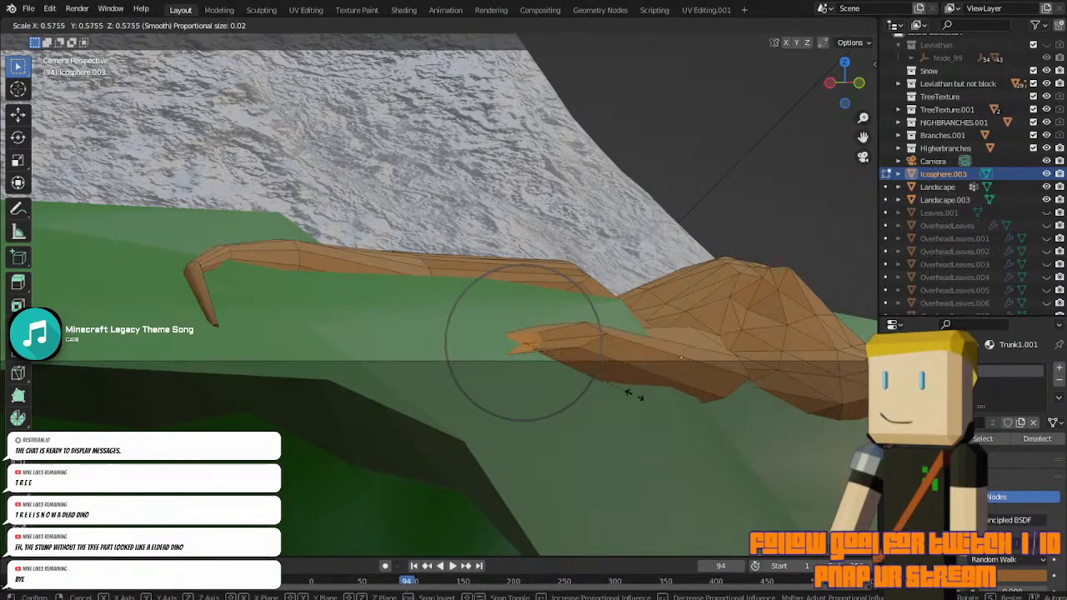
pyautogui.click(588, 389)
pyautogui.scroll(3, 505, 336)
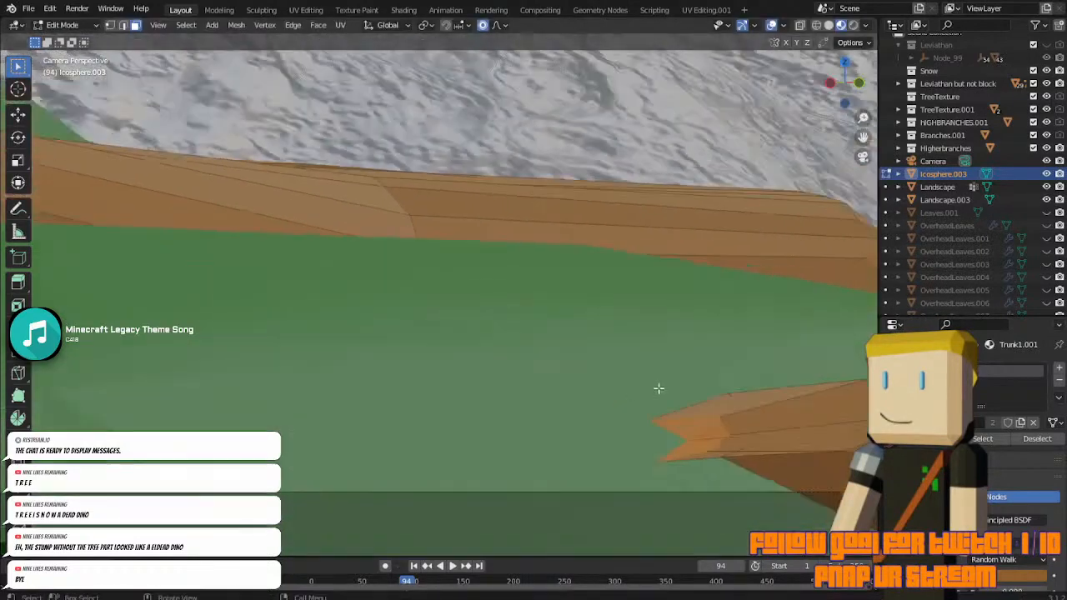
pyautogui.press('g')
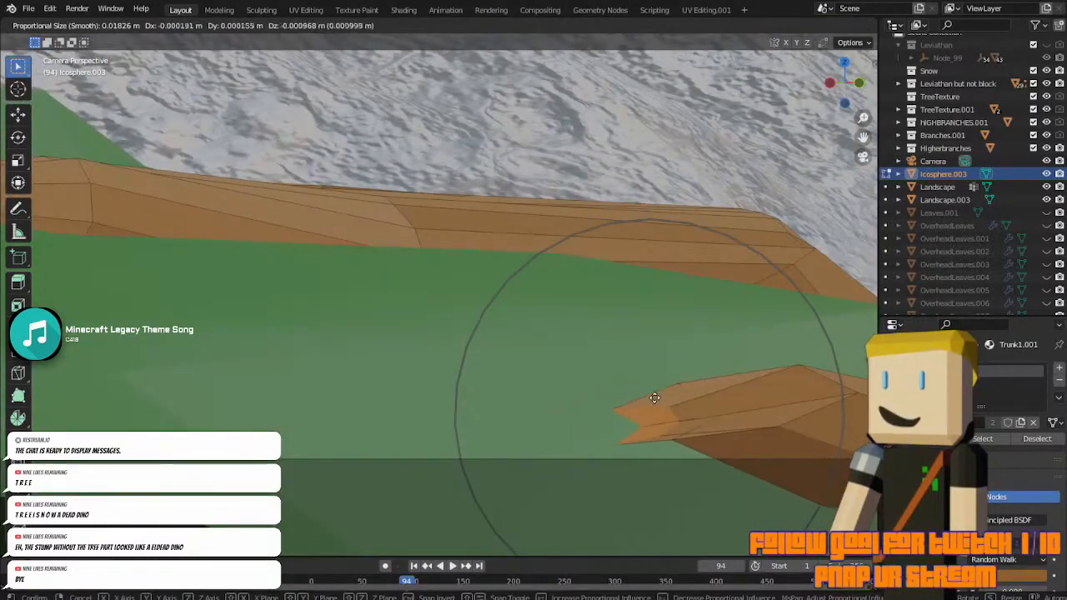
pyautogui.press('Escape')
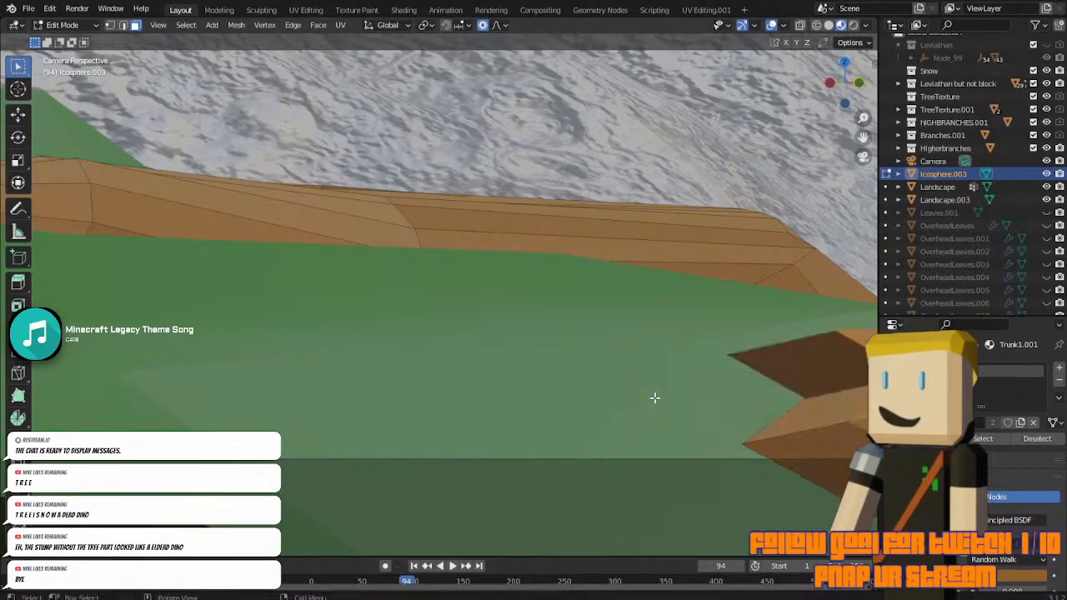
# Turn off proportional editing, try moving the extruded branch end outward, and undo that move.
pyautogui.scroll(-3, 655, 398)
pyautogui.click(482, 25)
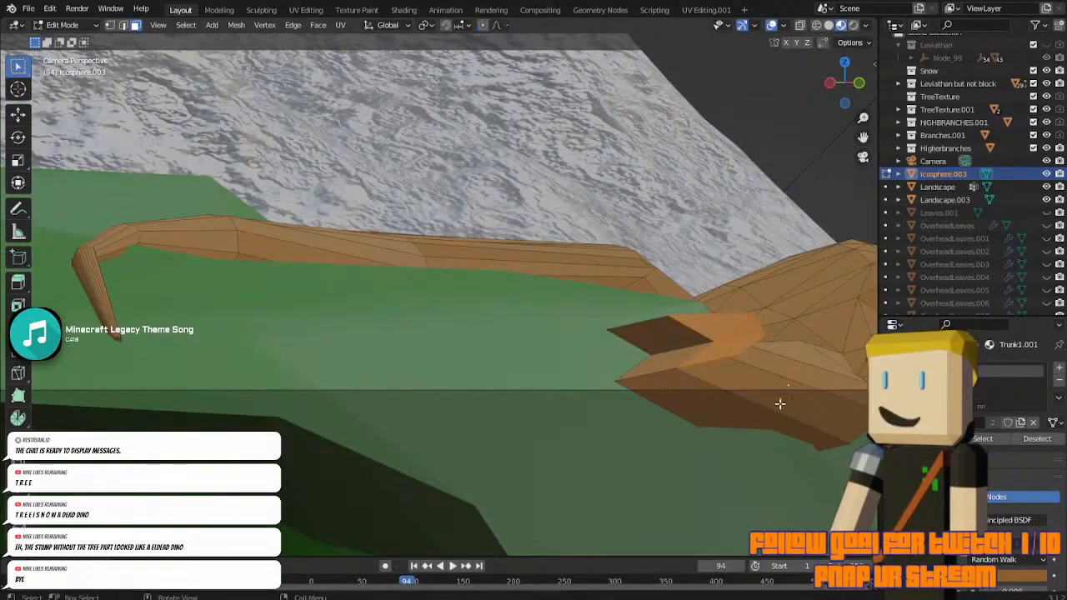
pyautogui.press('g')
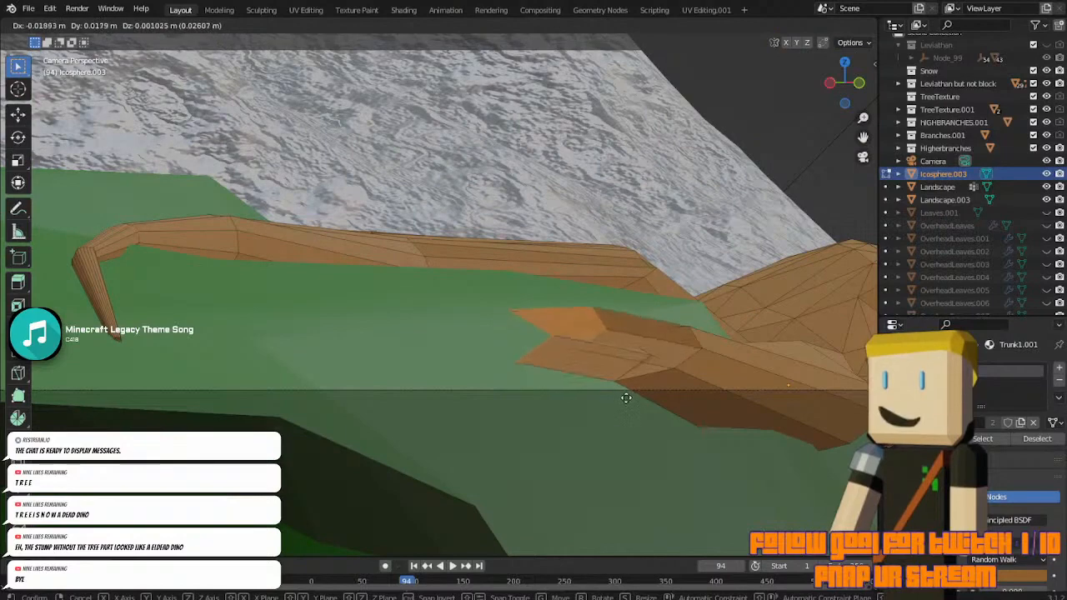
pyautogui.click(627, 397)
pyautogui.moveTo(631, 395); pyautogui.dragTo(605, 393, button='middle')
pyautogui.scroll(3, 603, 384)
pyautogui.hotkey('ctrl', 'z')
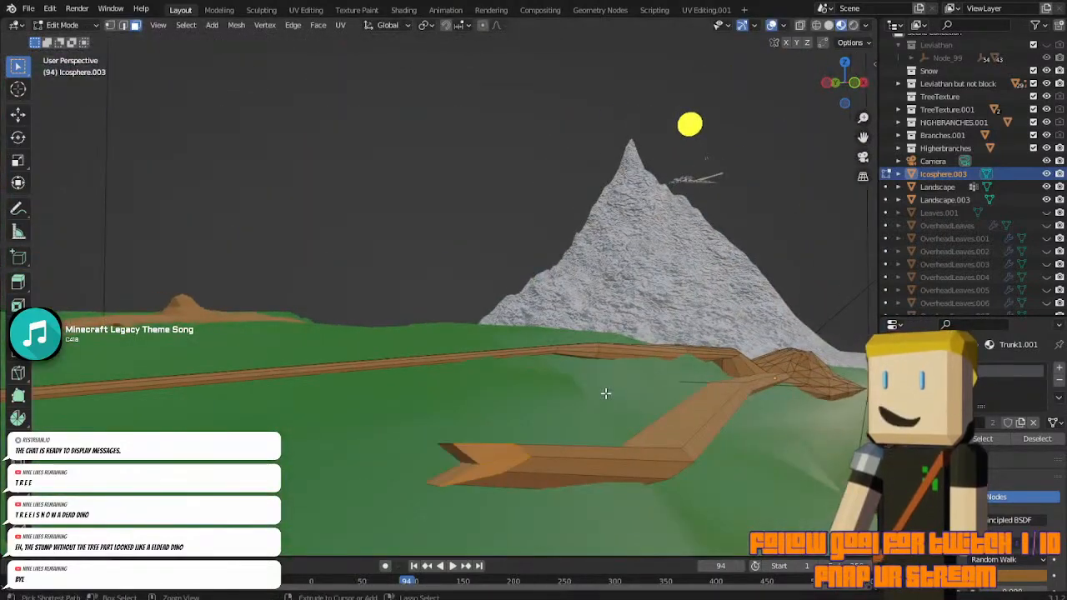
pyautogui.press('KP_0')
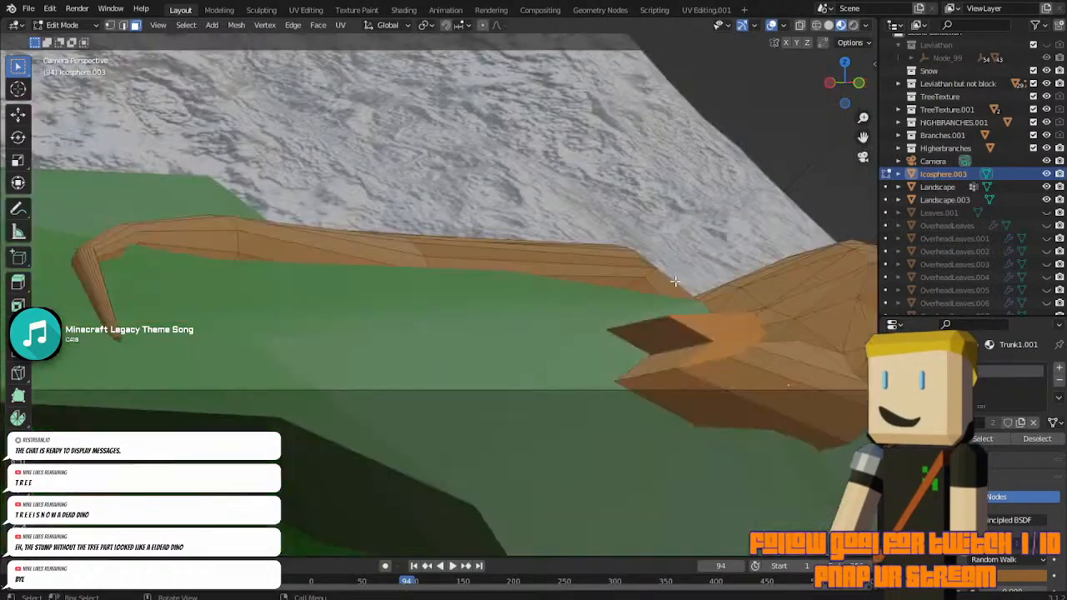
# Move the extruded branch end outward and up, and delete the extruded geometry to leave the branch open.
pyautogui.press('g')
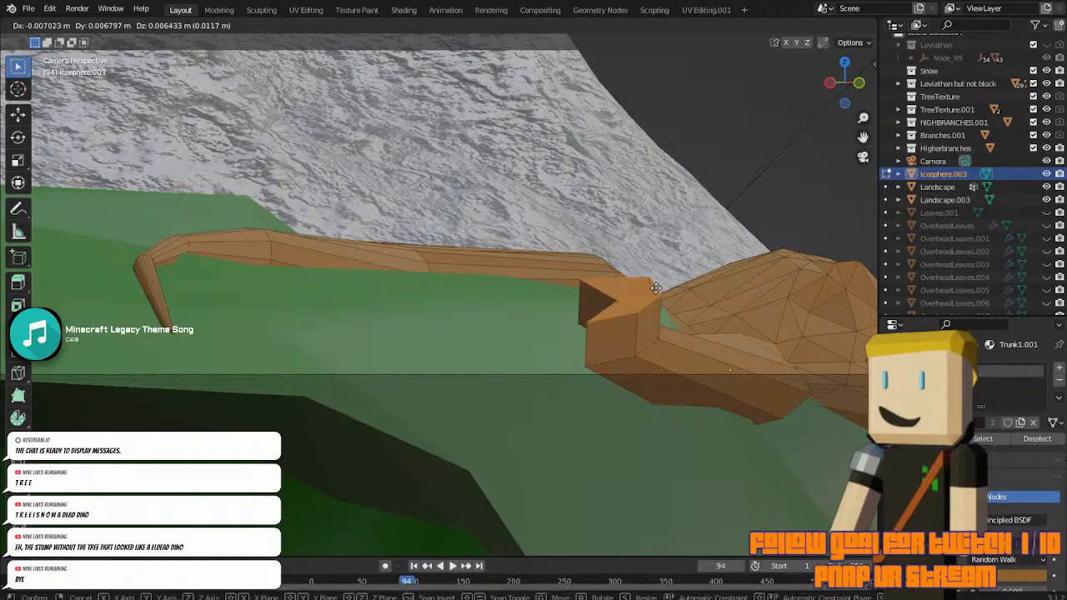
pyautogui.click(656, 287)
pyautogui.press('x')
pyautogui.click(655, 287)
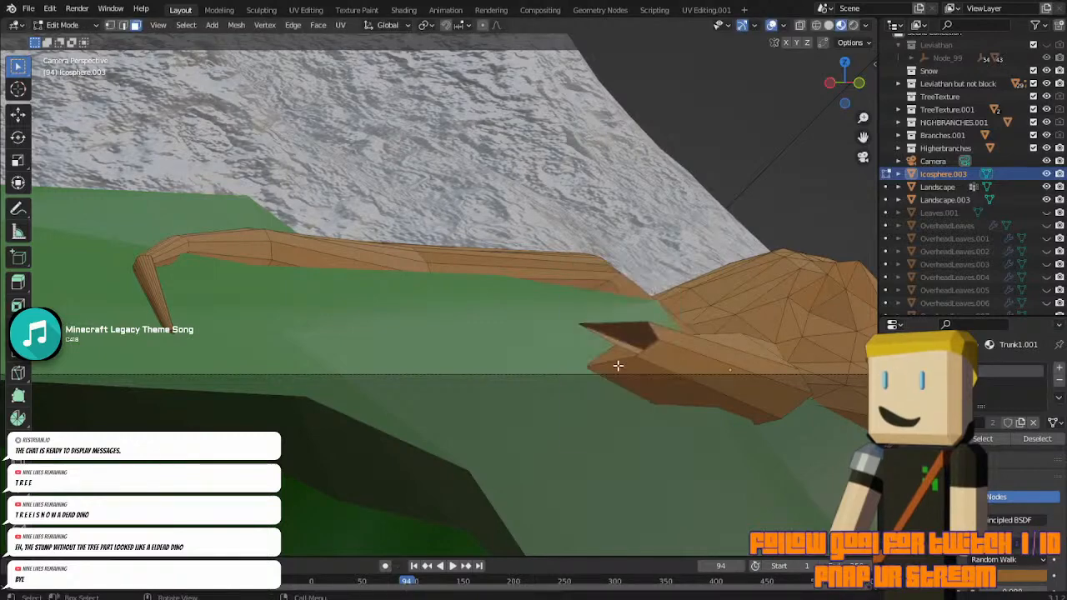
# Switch to vertex selection and pull the notch vertex at the open branch end outward.
pyautogui.scroll(2, 617, 365)
pyautogui.click(110, 29)
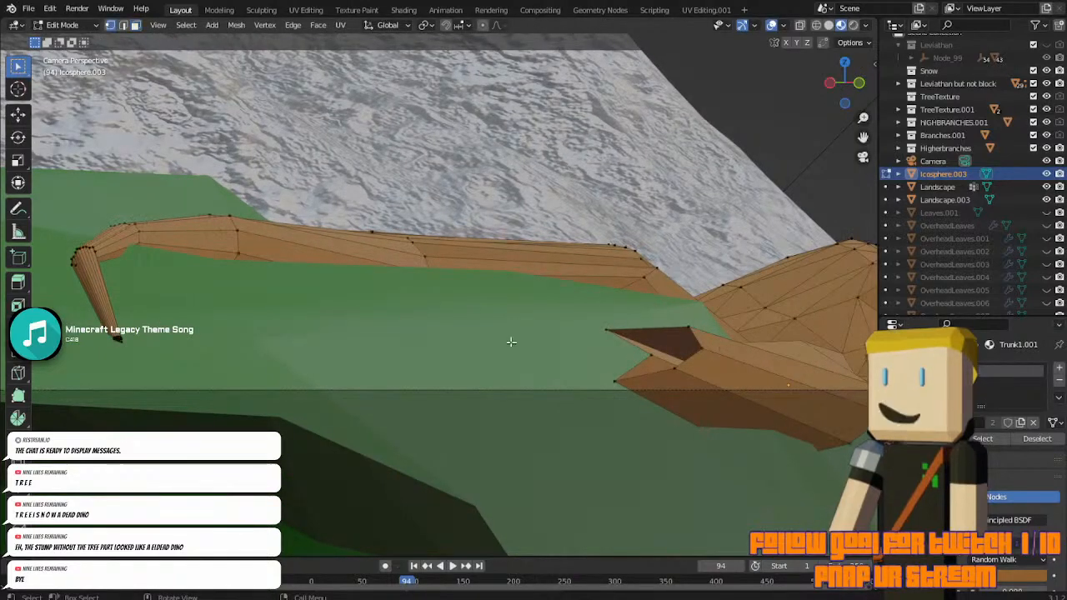
pyautogui.click(657, 352)
pyautogui.press('g')
pyautogui.click(592, 359)
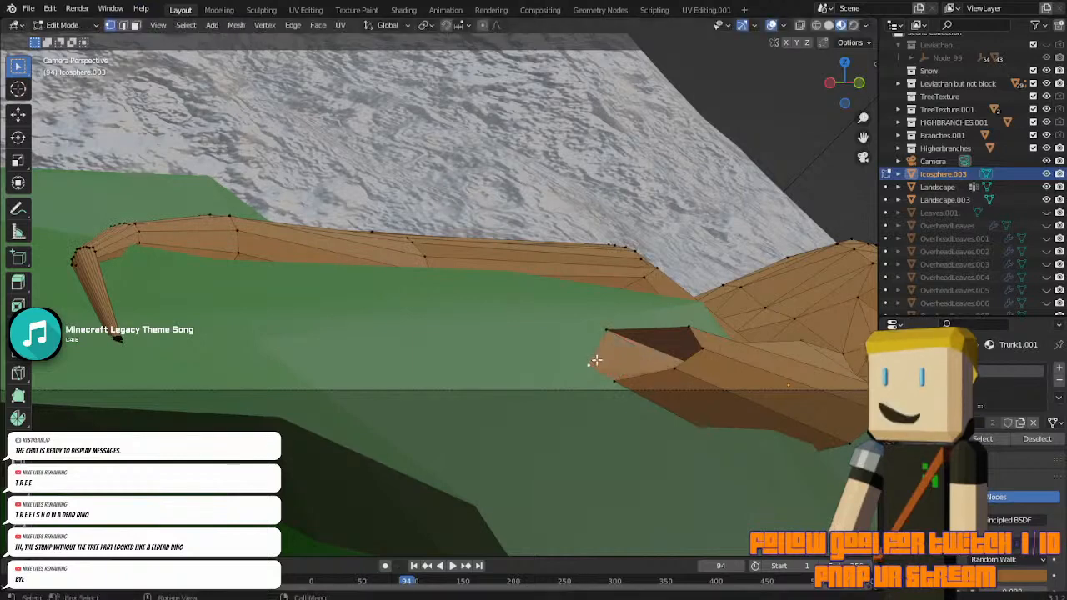
# Select the vertices around the open branch end, extrude them outward along the hillside, and scale them down to a narrow tip.
pyautogui.moveTo(582, 315); pyautogui.dragTo(708, 383)
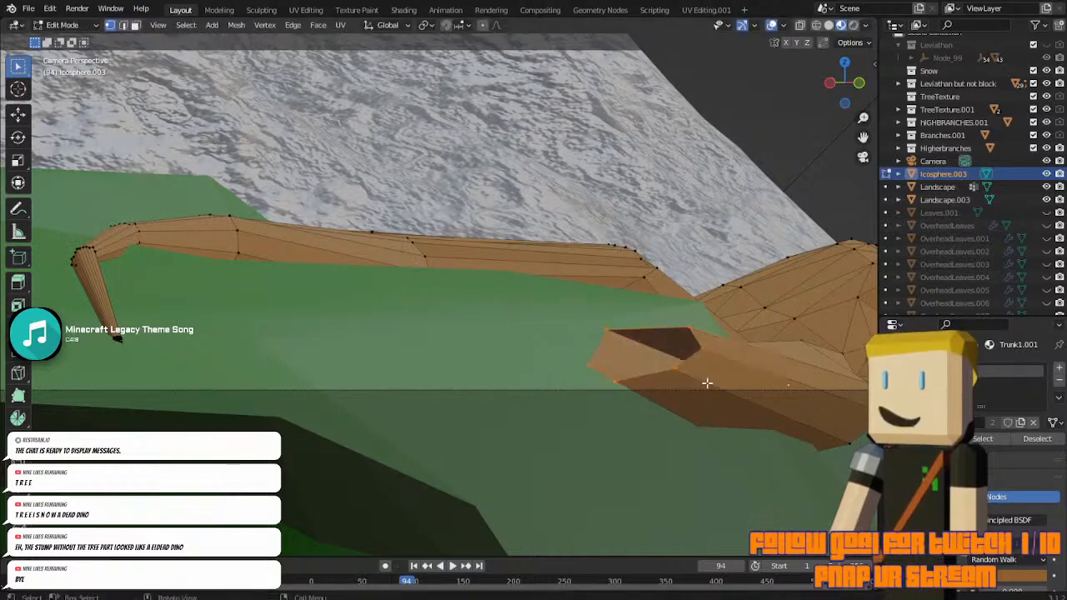
pyautogui.press('s')
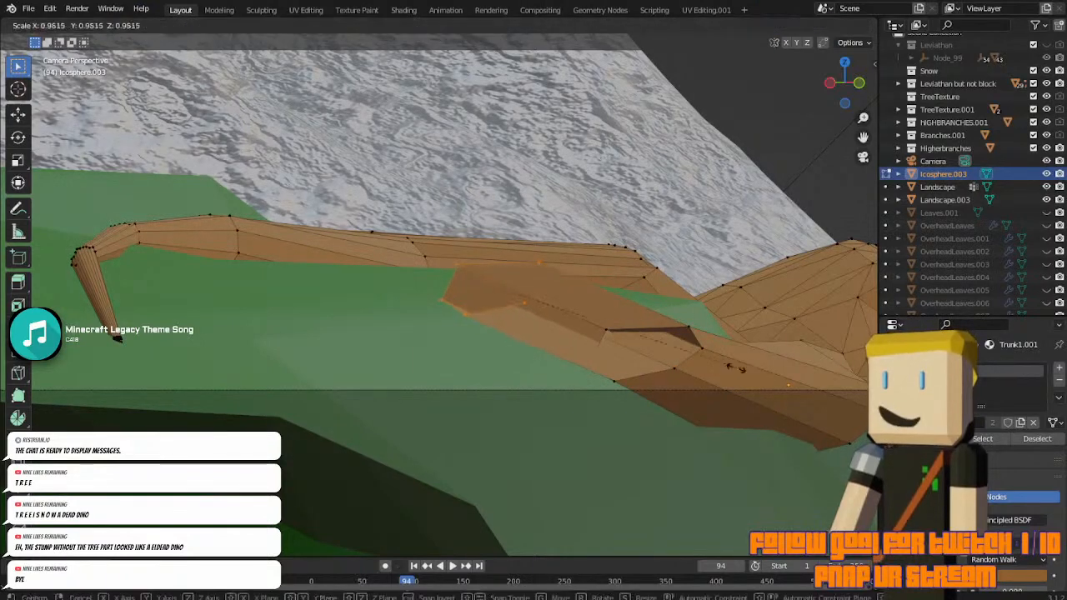
pyautogui.click(496, 332)
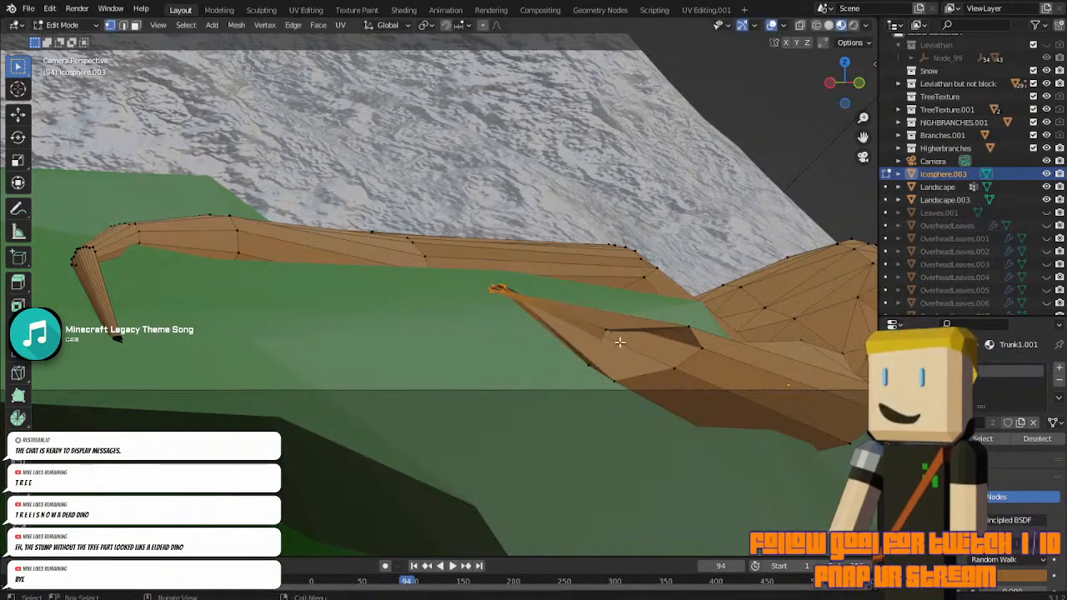
pyautogui.press('s')
pyautogui.click(496, 296)
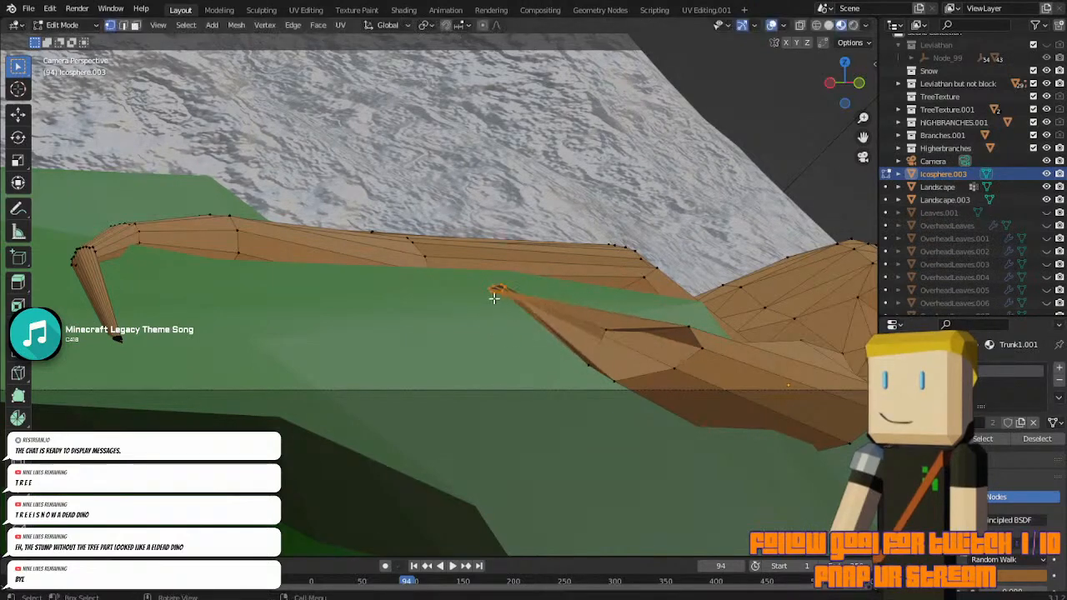
# Undo the last tip scaling, rescale the second branch's tip to a narrow end, and move it down along the hillside.
pyautogui.hotkey('ctrl', 'z')
pyautogui.press('s')
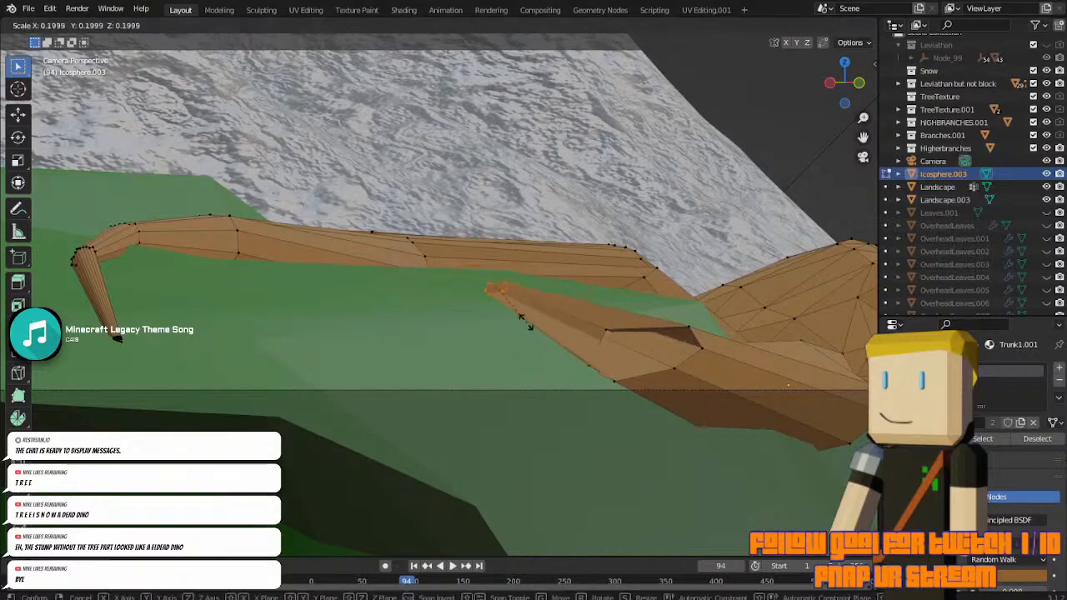
pyautogui.click(511, 309)
pyautogui.press('g')
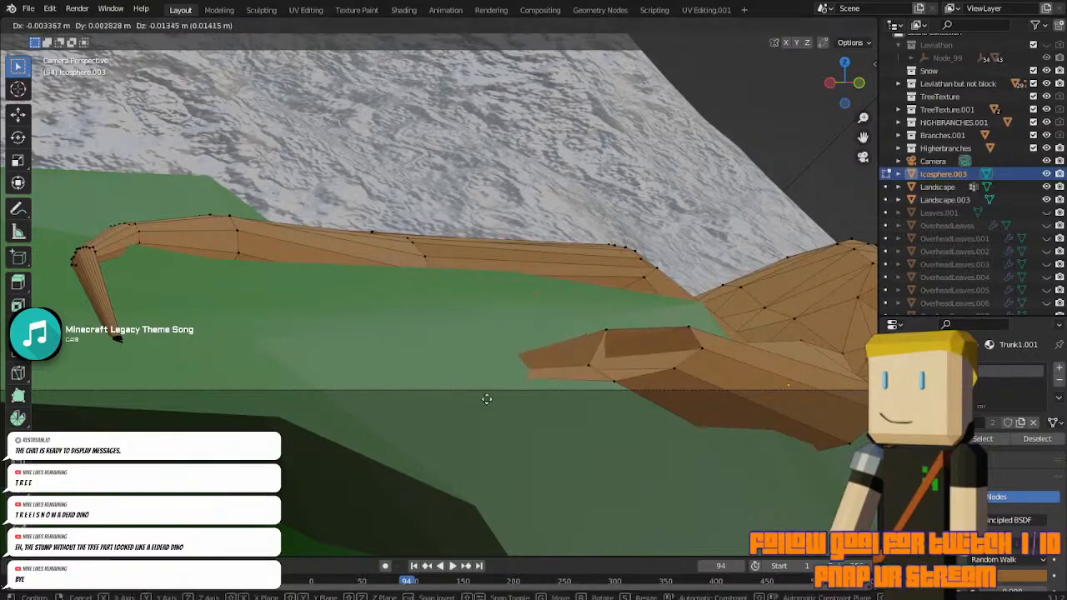
pyautogui.click(486, 397)
pyautogui.press('KP_0')
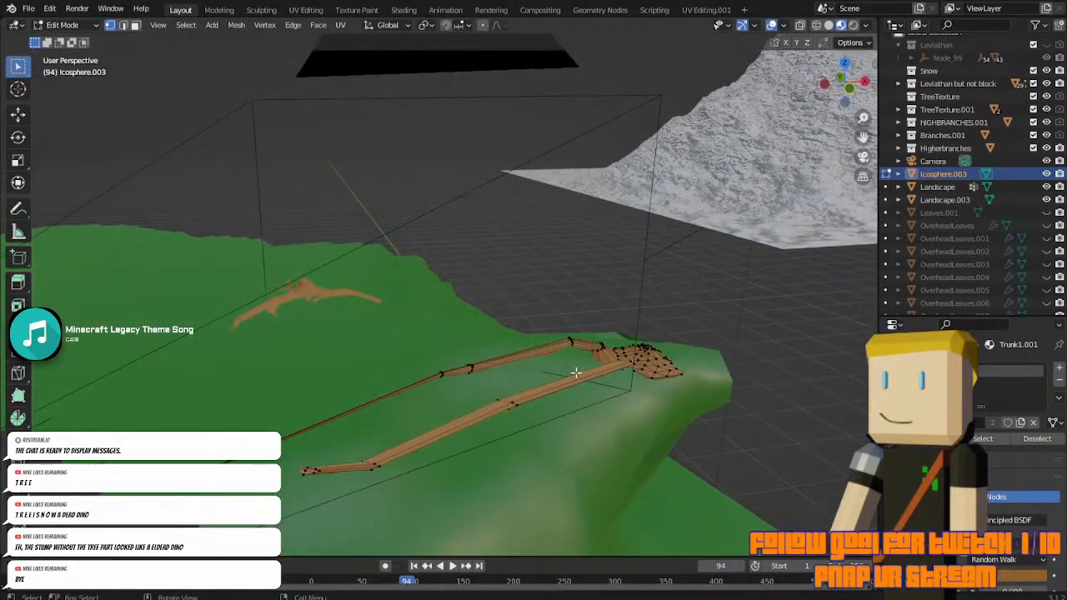
pyautogui.click(863, 158)
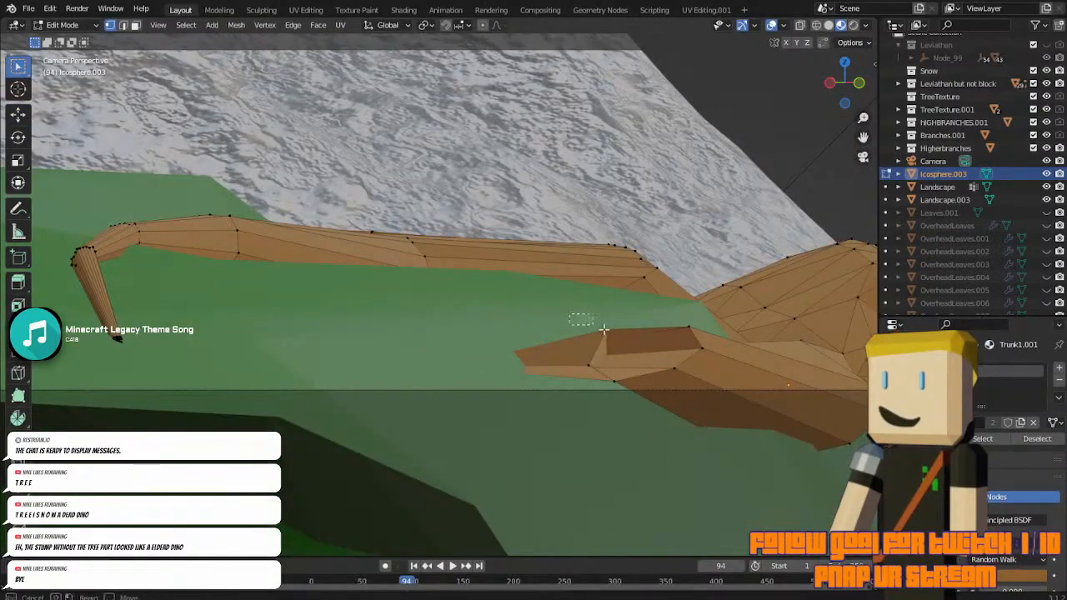
# Select the vertices around the joint behind the second branch's tip and move them along the global X axis toward the stump.
pyautogui.moveTo(604, 329); pyautogui.dragTo(724, 410)
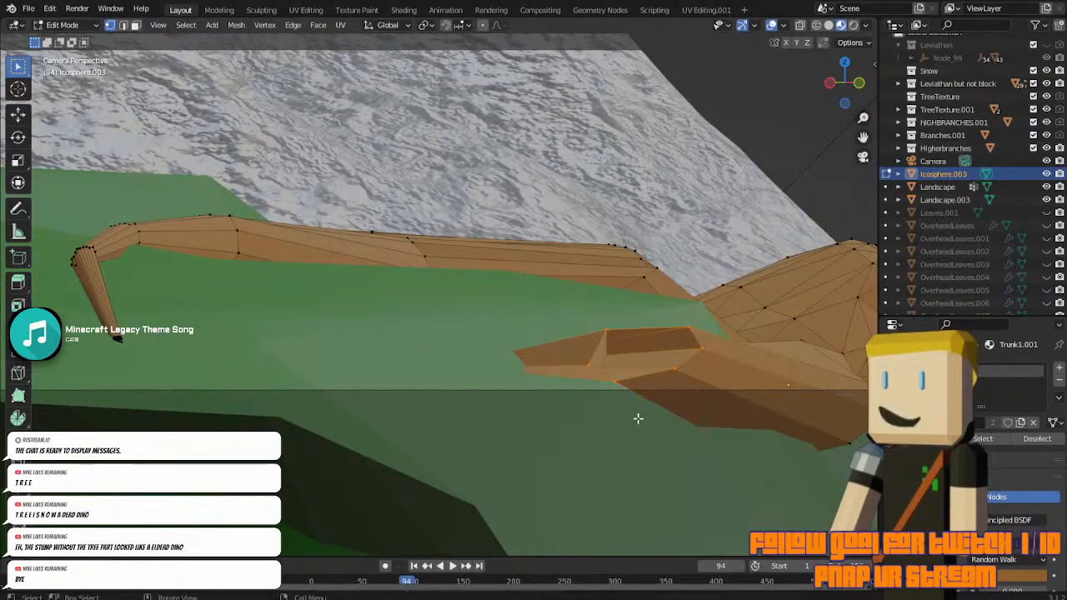
pyautogui.press('g')
pyautogui.press('y')
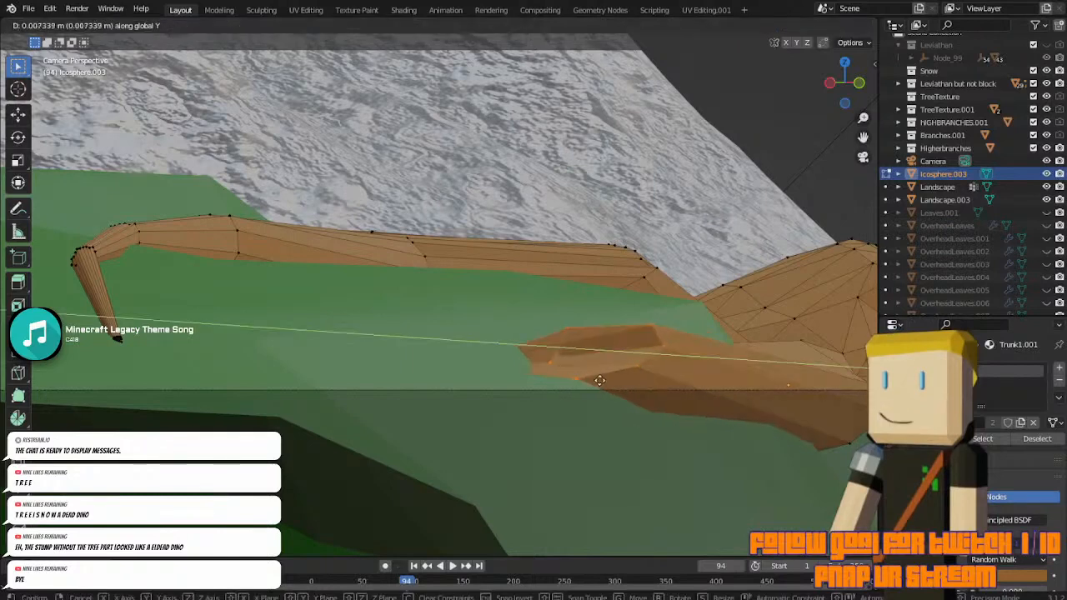
pyautogui.press('x')
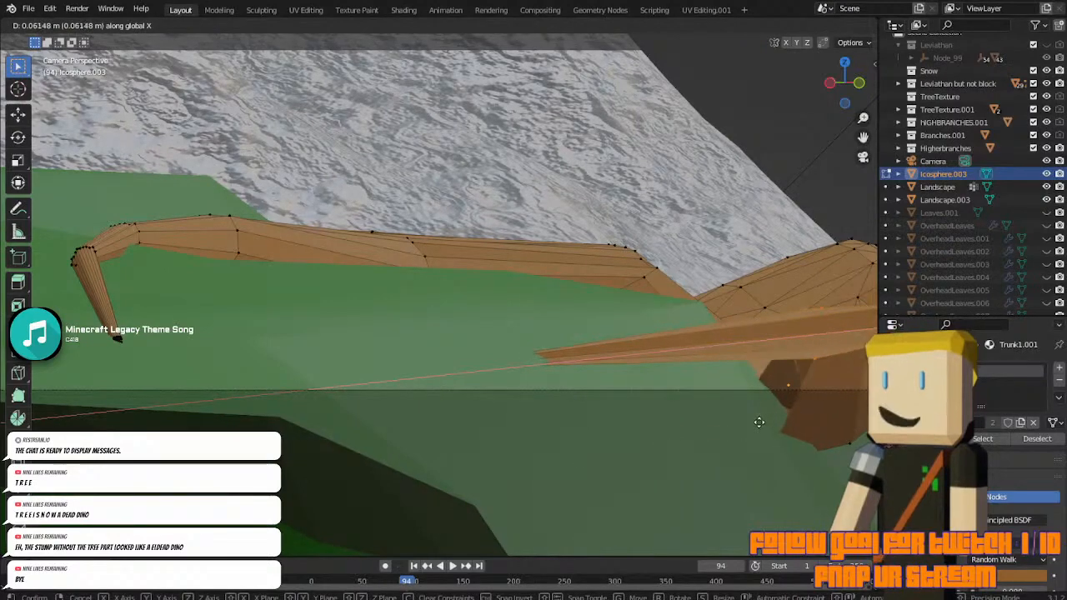
pyautogui.click(617, 452)
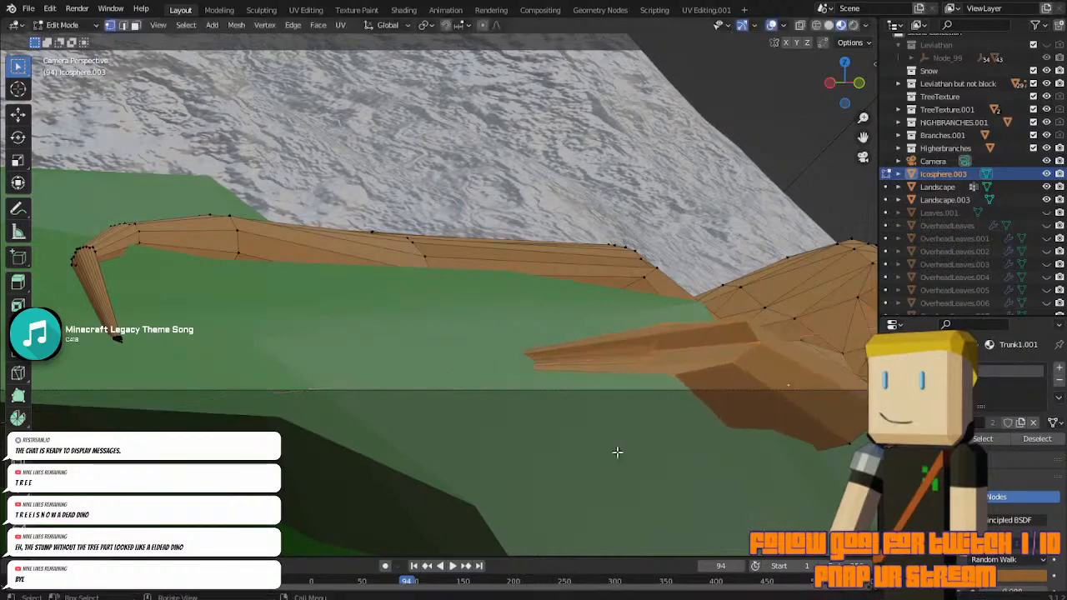
pyautogui.press('Tab')
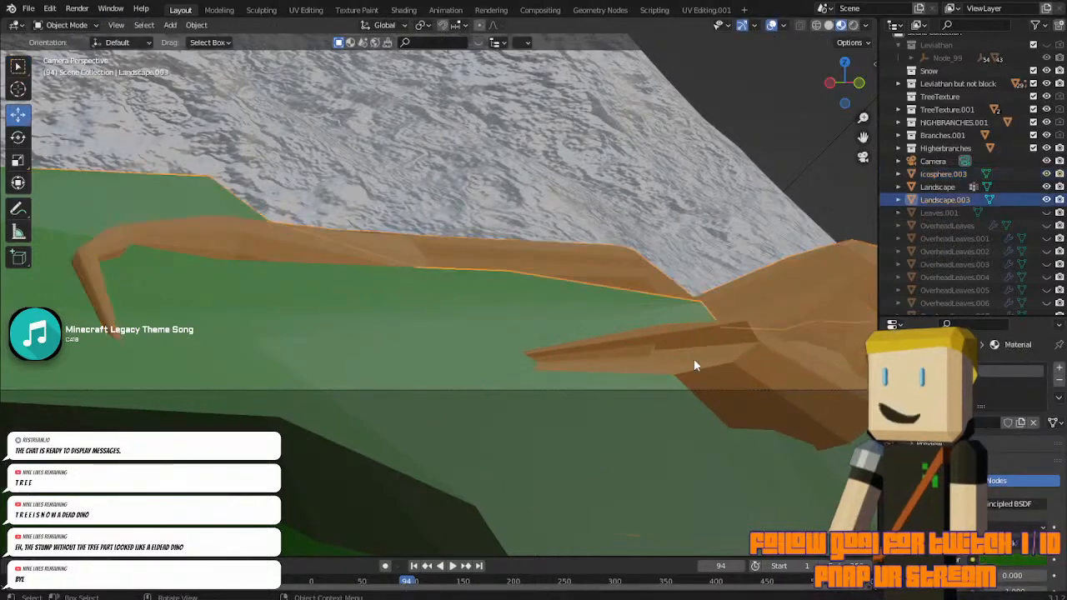
pyautogui.press('Tab')
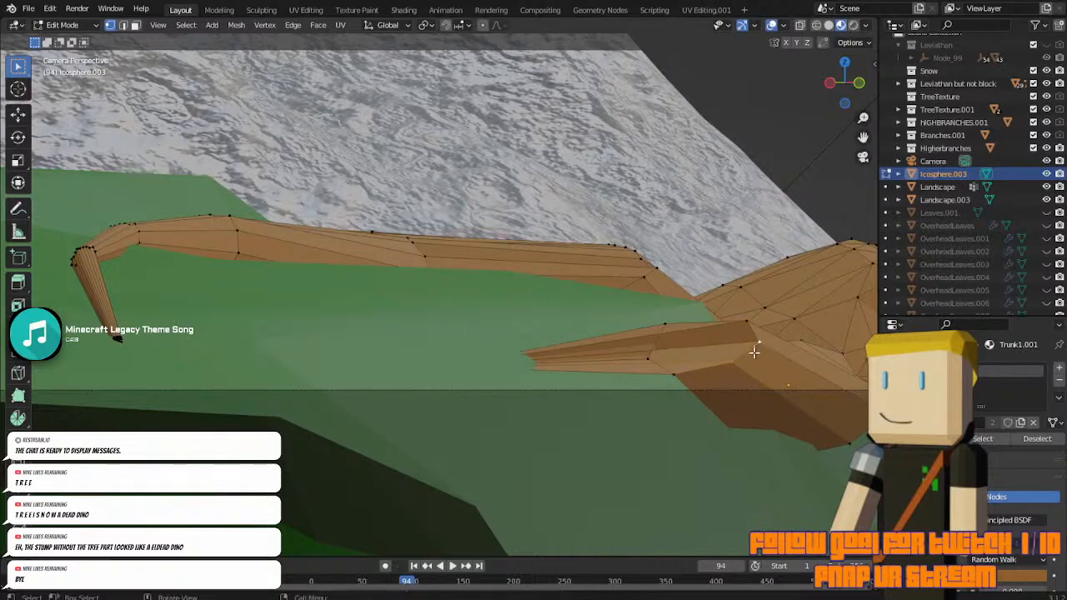
# Pull the vertex near the base of the second branch outward and delete it.
pyautogui.press('g')
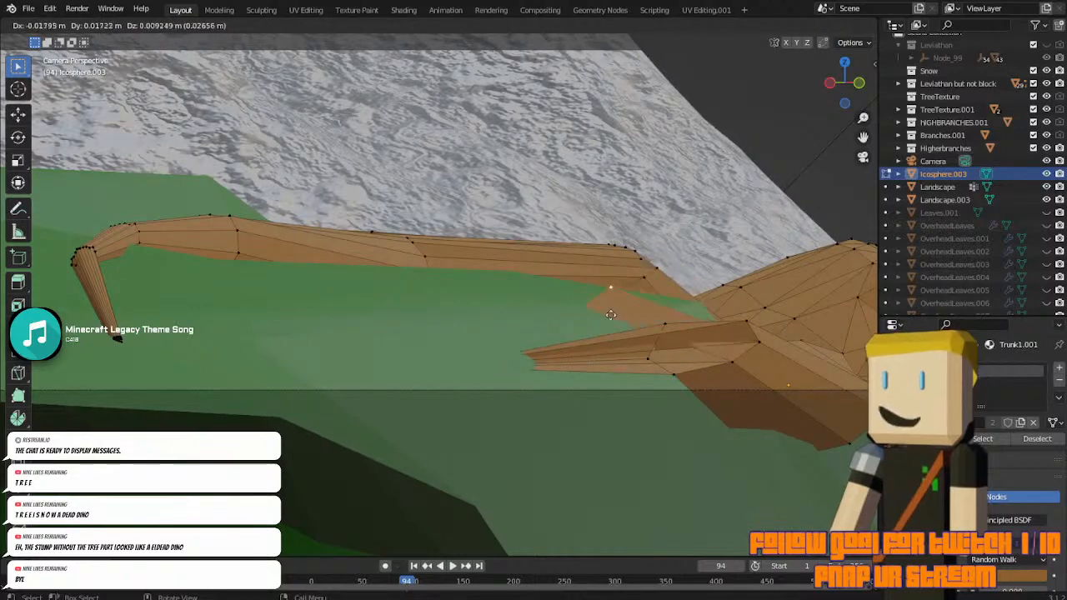
pyautogui.click(626, 297)
pyautogui.press('x')
pyautogui.click(626, 298)
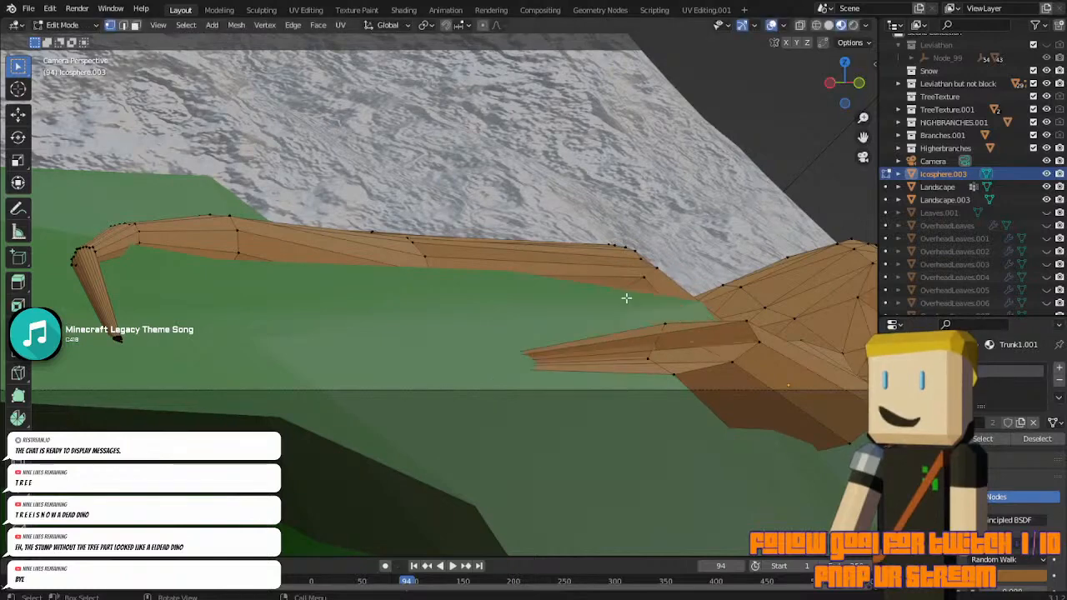
# Select the vertices at the second branch's far tip, using wireframe display to check the selection from the camera.
pyautogui.scroll(-8, 558, 347)
pyautogui.moveTo(502, 344); pyautogui.dragTo(557, 309, button='middle')
pyautogui.moveTo(781, 197); pyautogui.dragTo(754, 206, button='middle')
pyautogui.moveTo(681, 235); pyautogui.dragTo(704, 250)
pyautogui.moveTo(703, 249); pyautogui.dragTo(664, 246, button='middle')
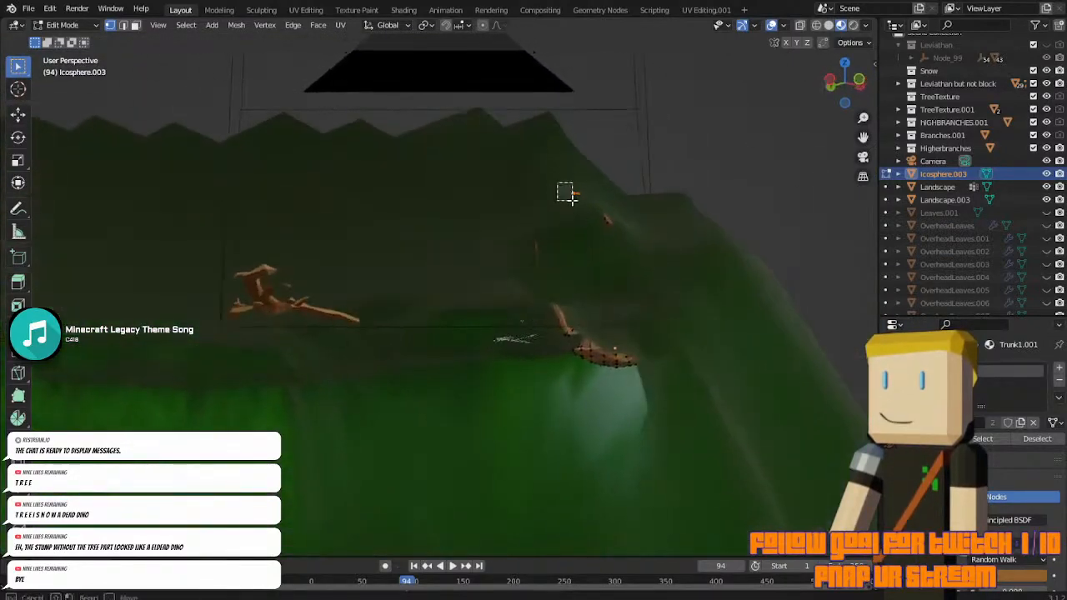
pyautogui.moveTo(572, 199); pyautogui.dragTo(576, 205)
pyautogui.click(863, 157)
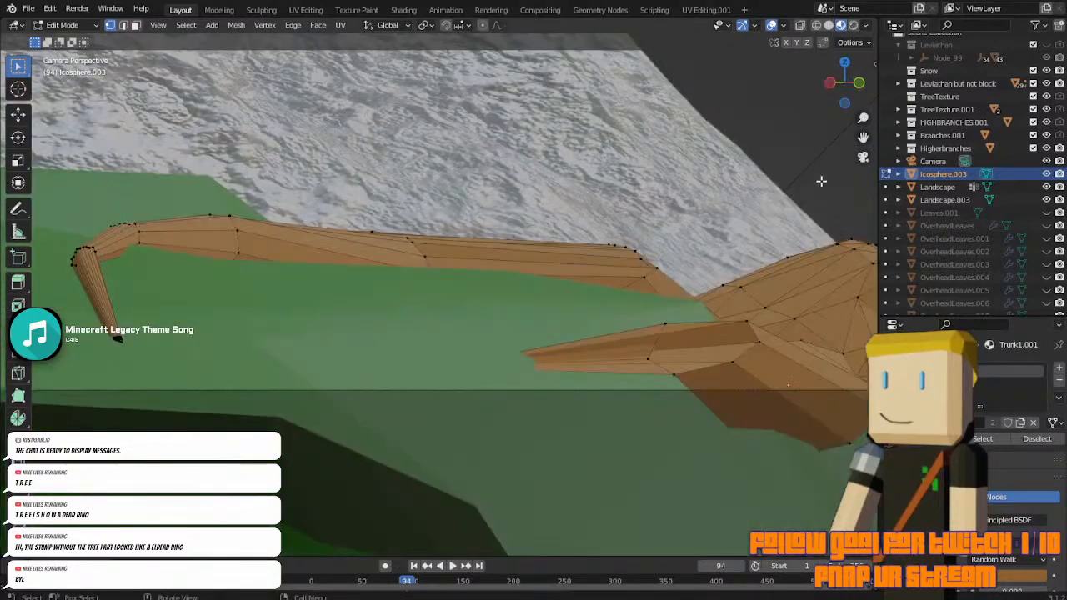
pyautogui.click(817, 26)
pyautogui.moveTo(658, 199)
pyautogui.mouseDown(button='middle')
pyautogui.moveTo(686, 153)
pyautogui.moveTo(682, 141)
pyautogui.mouseUp(button='middle')
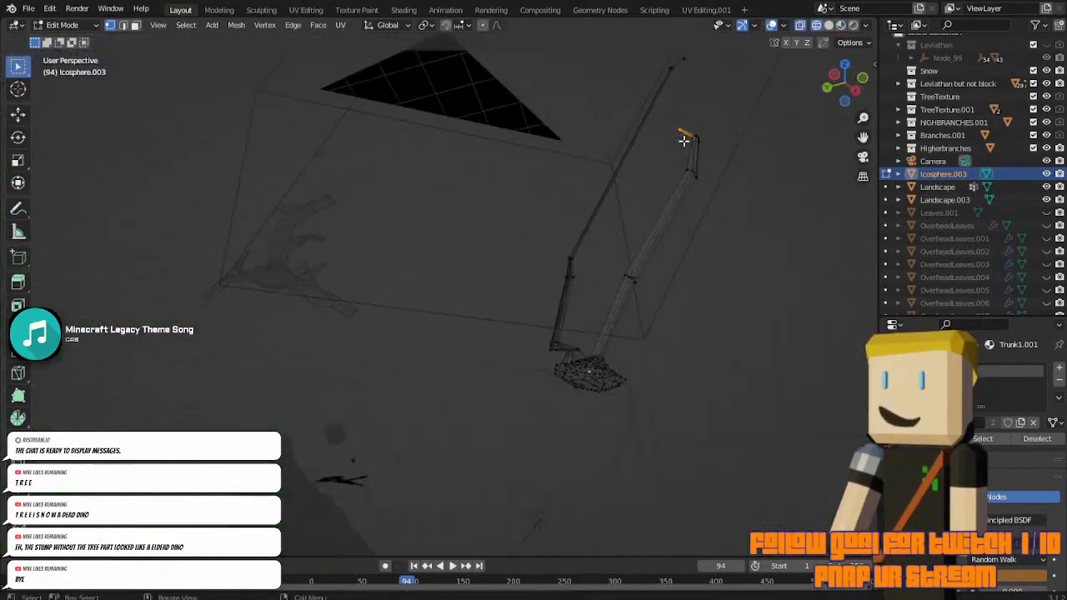
pyautogui.press('KP_0')
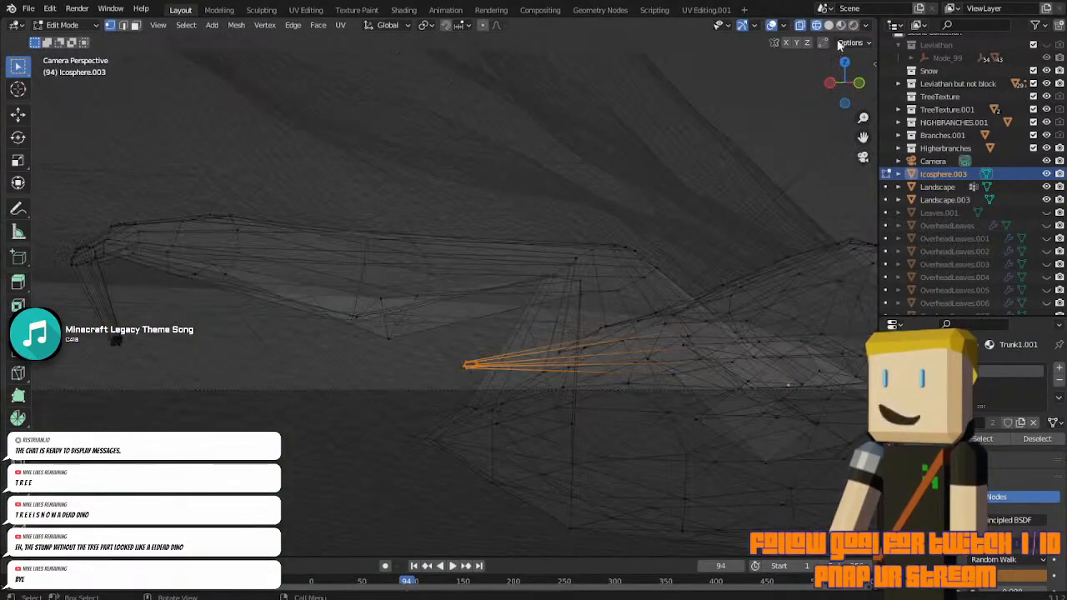
# Switch the viewport to rendered shading and move the selected branch tip upward and in toward the stump.
pyautogui.click(836, 26)
pyautogui.click(842, 26)
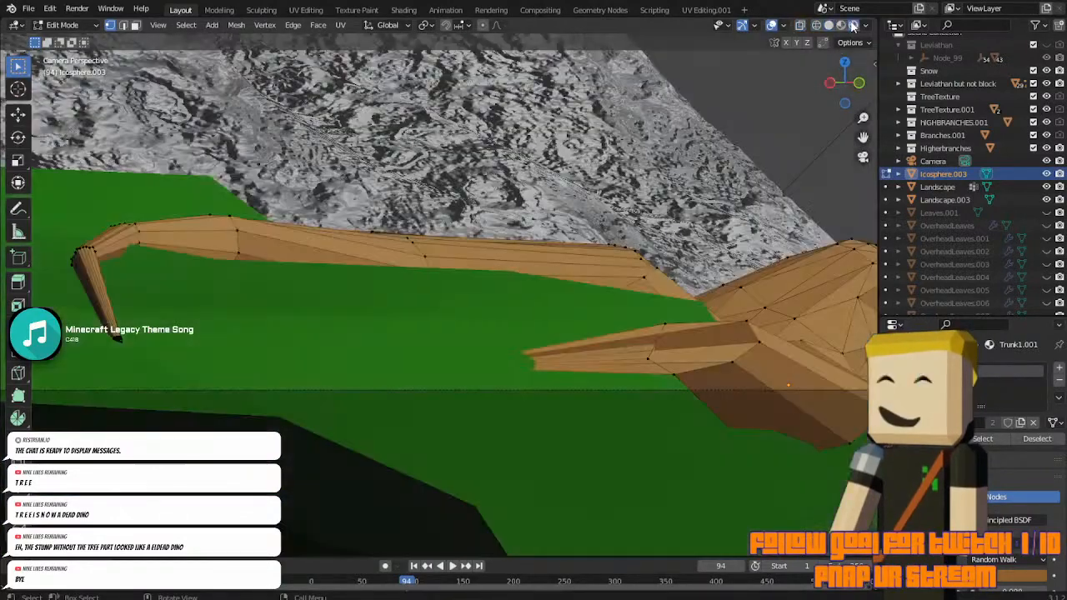
pyautogui.press('g')
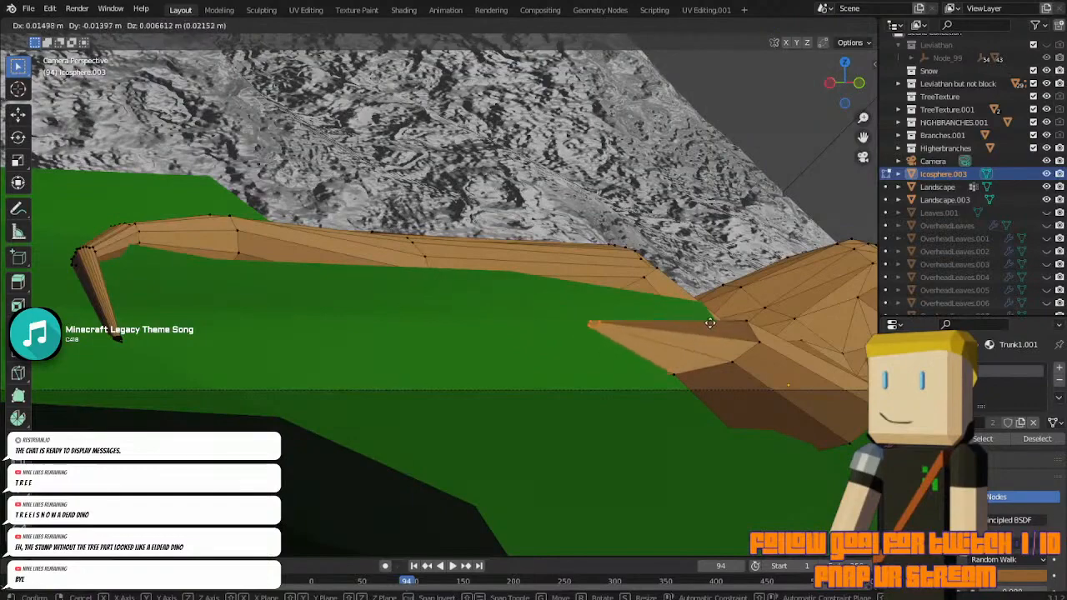
pyautogui.click(732, 326)
# Reposition the selected branch tip in the top view so it continues the line of the second branch.
pyautogui.click(846, 63)
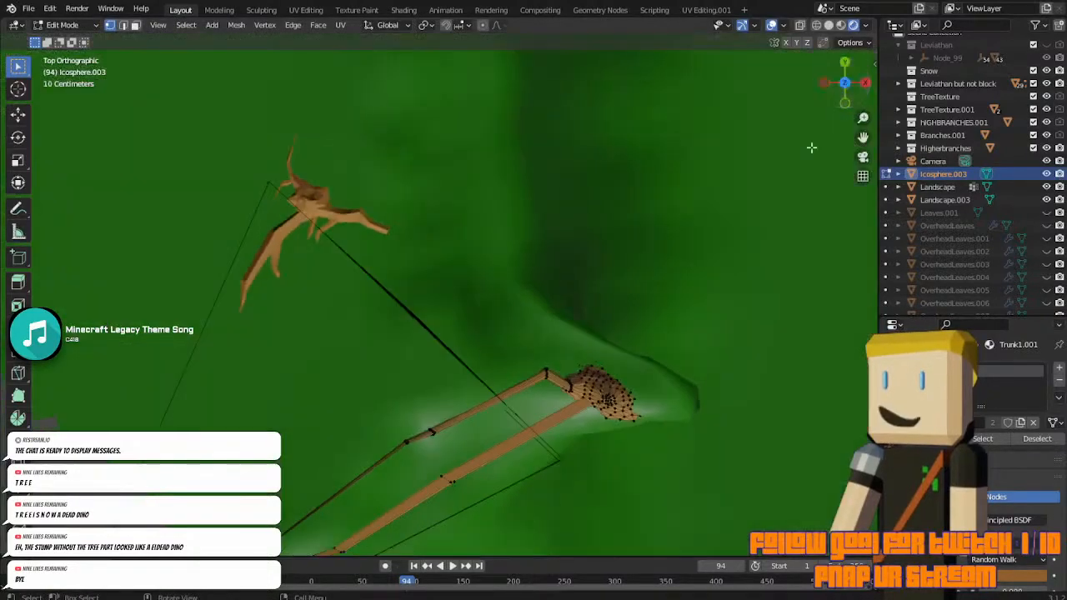
pyautogui.moveTo(862, 137); pyautogui.dragTo(1066, 70)
pyautogui.scroll(6, 861, 136)
pyautogui.scroll(5, 861, 135)
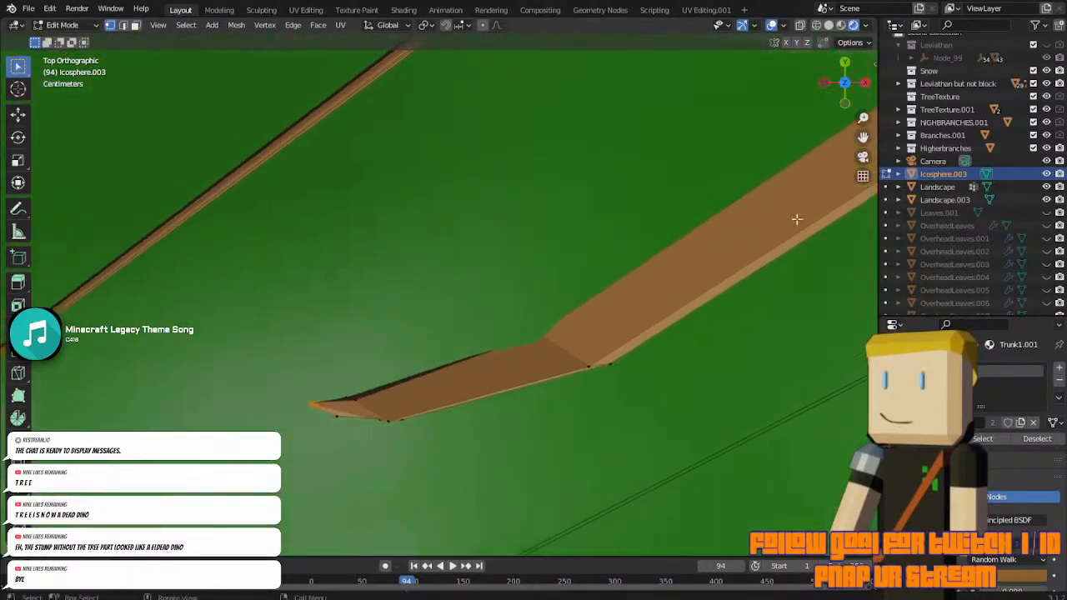
pyautogui.press('g')
pyautogui.click(456, 463)
pyautogui.moveTo(429, 459); pyautogui.dragTo(530, 276, button='middle')
pyautogui.click(864, 157)
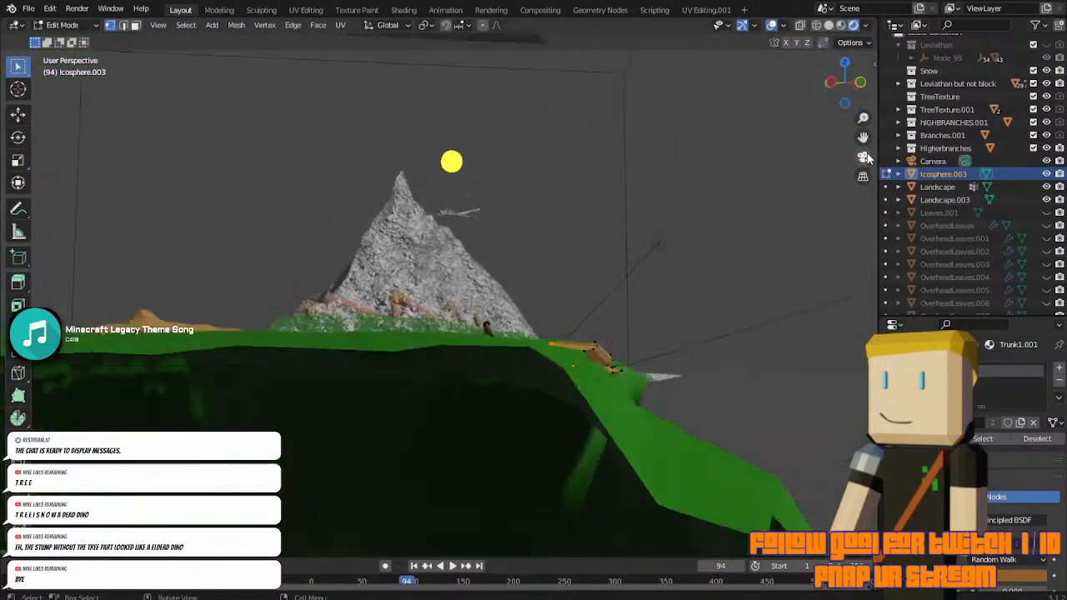
# Adjust the height of the selected branch tip from a side angle and check it through the camera.
pyautogui.click(864, 157)
pyautogui.scroll(5, 717, 221)
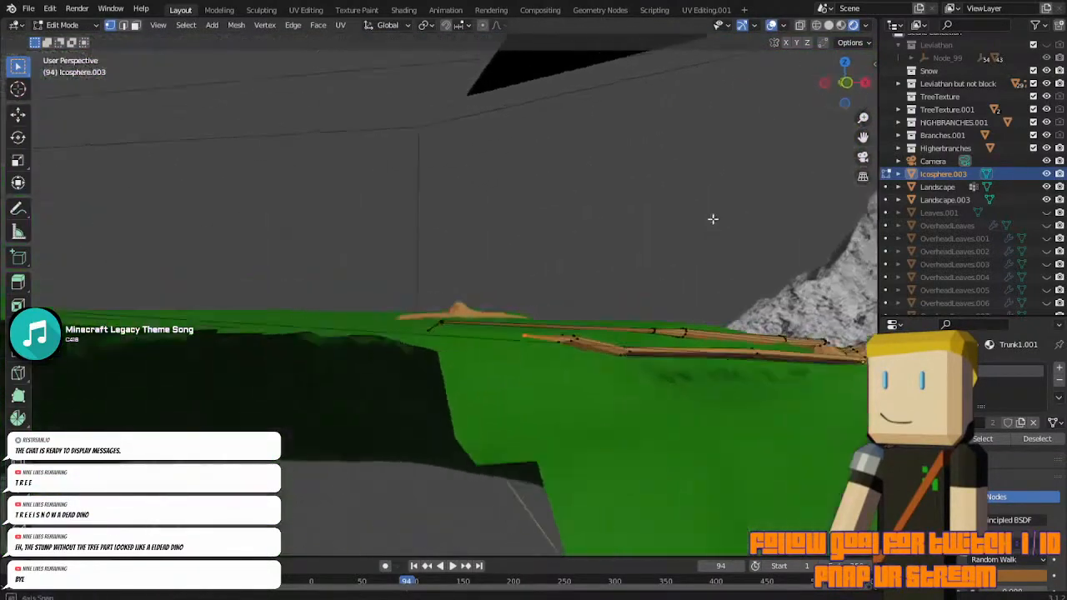
pyautogui.press('g')
pyautogui.click(658, 243)
pyautogui.moveTo(656, 241); pyautogui.dragTo(646, 265, button='middle')
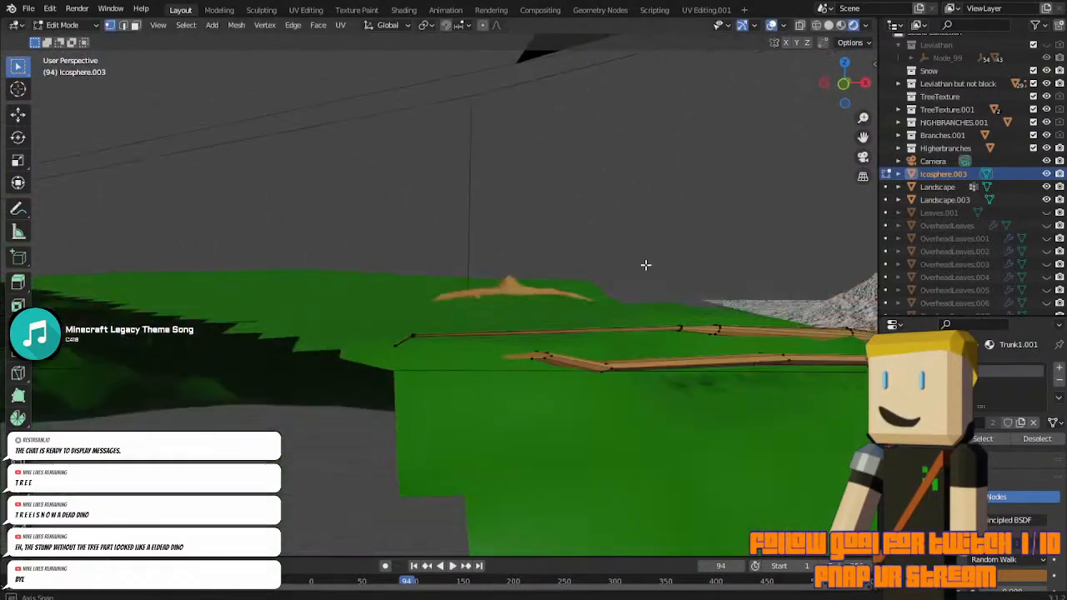
pyautogui.click(864, 158)
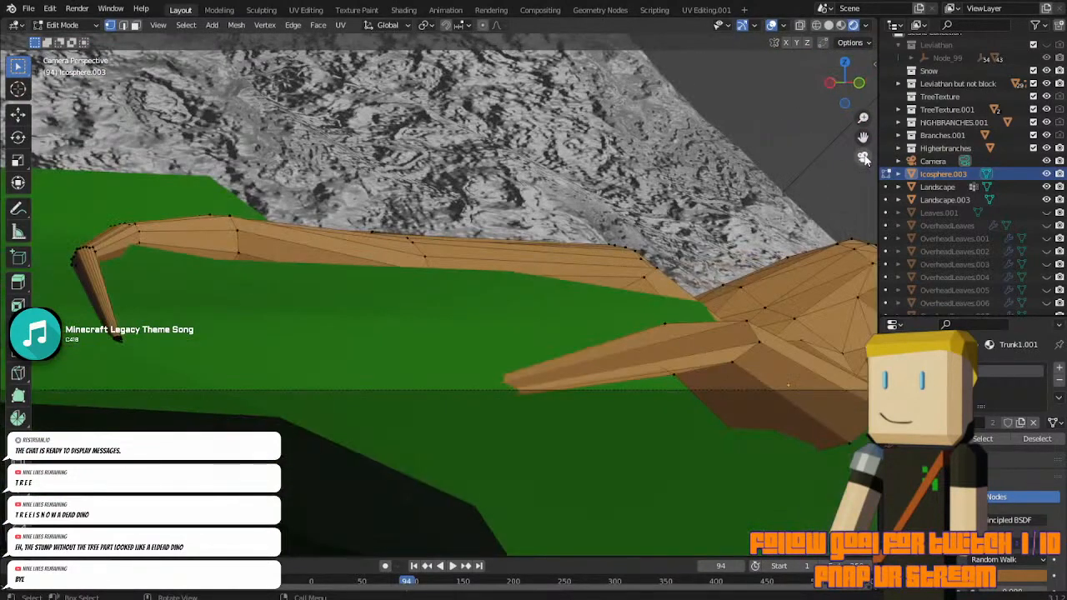
# Check the tree in Object Mode, then move the branch tip farther outward along the hillside in Edit Mode.
pyautogui.press('Tab')
pyautogui.hotkey('alt', 'a')
pyautogui.scroll(-4, 689, 159)
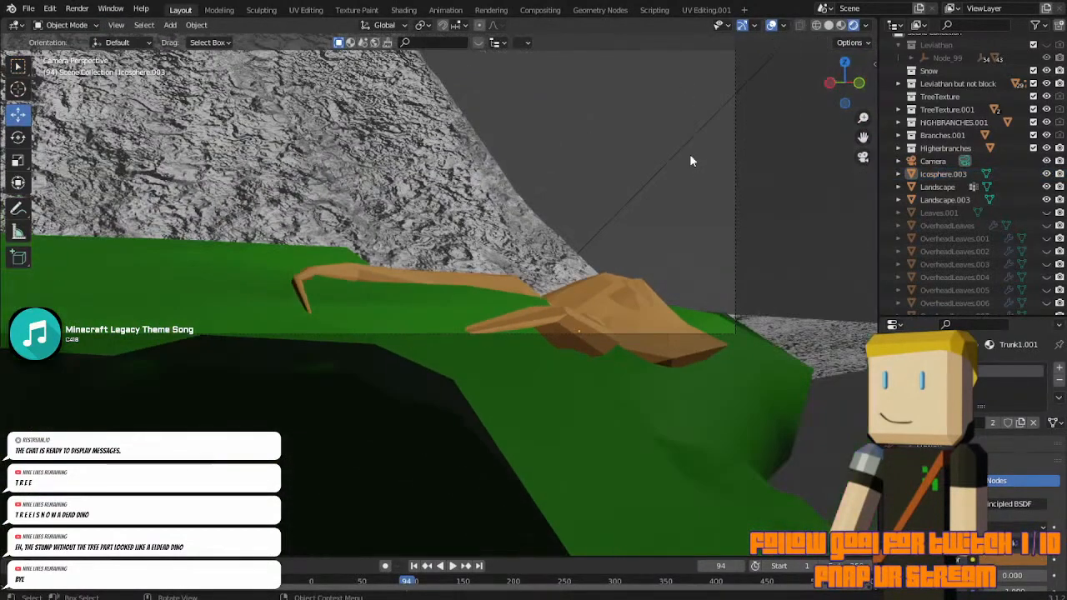
pyautogui.press('Tab')
pyautogui.press('g')
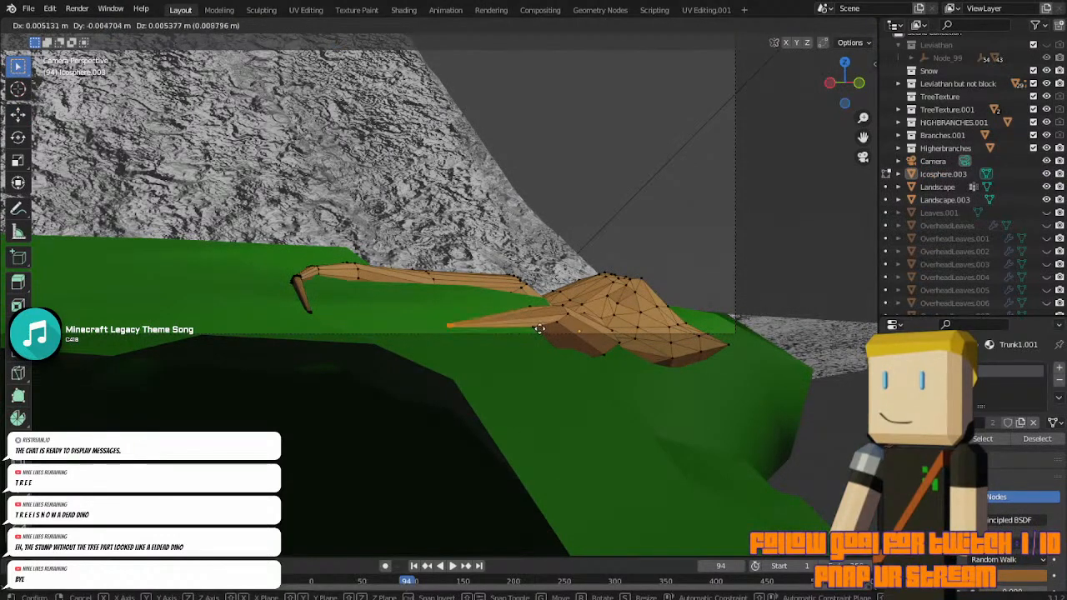
pyautogui.click(539, 328)
pyautogui.press('Tab')
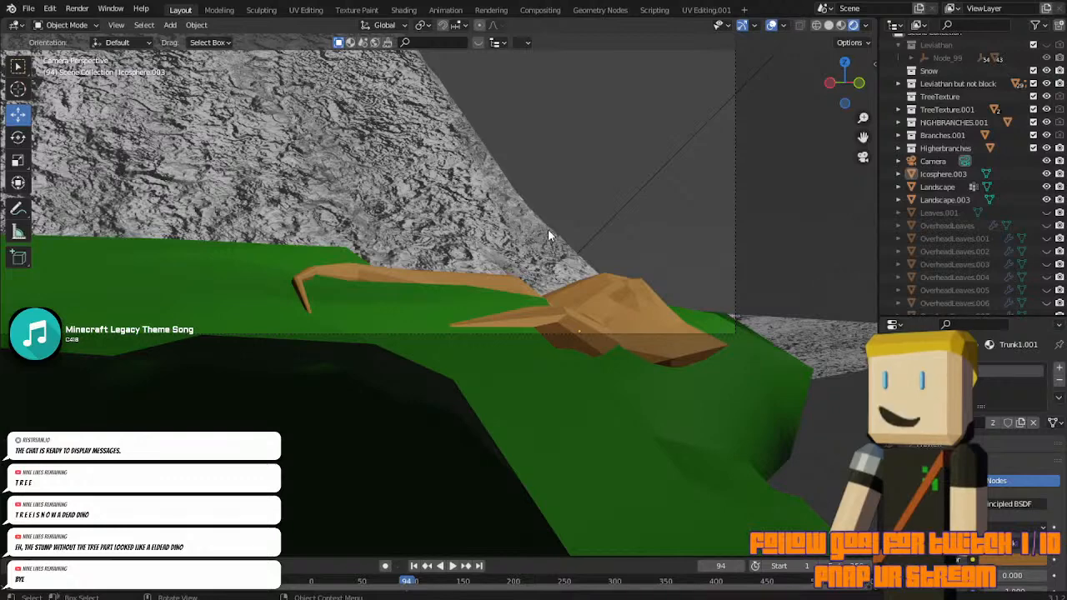
# Nudge the second branch's tip slightly upward and return to Object Mode.
pyautogui.scroll(5, 410, 407)
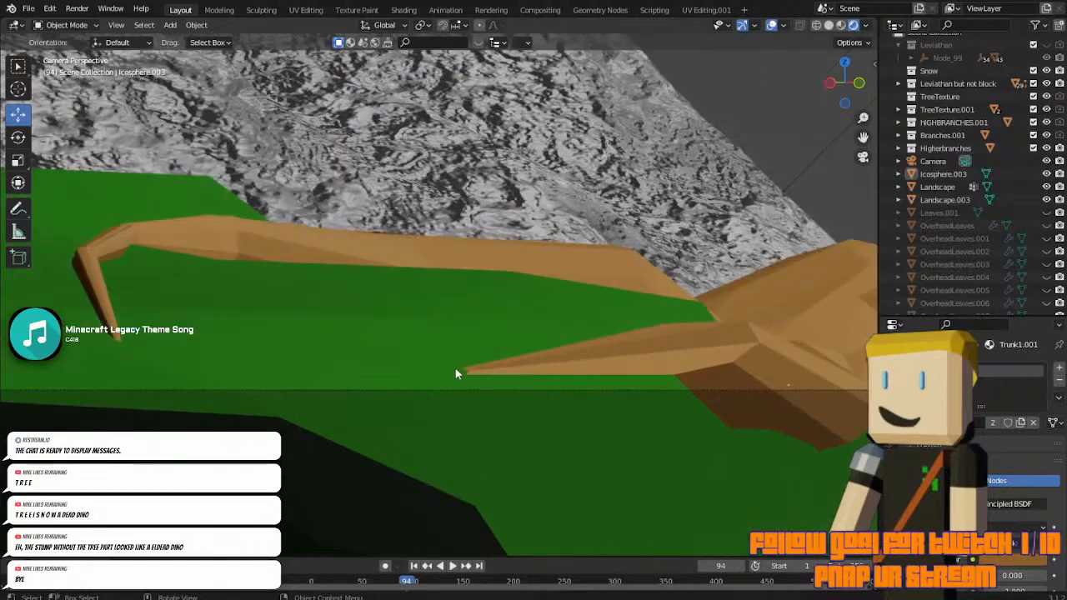
pyautogui.press('Tab')
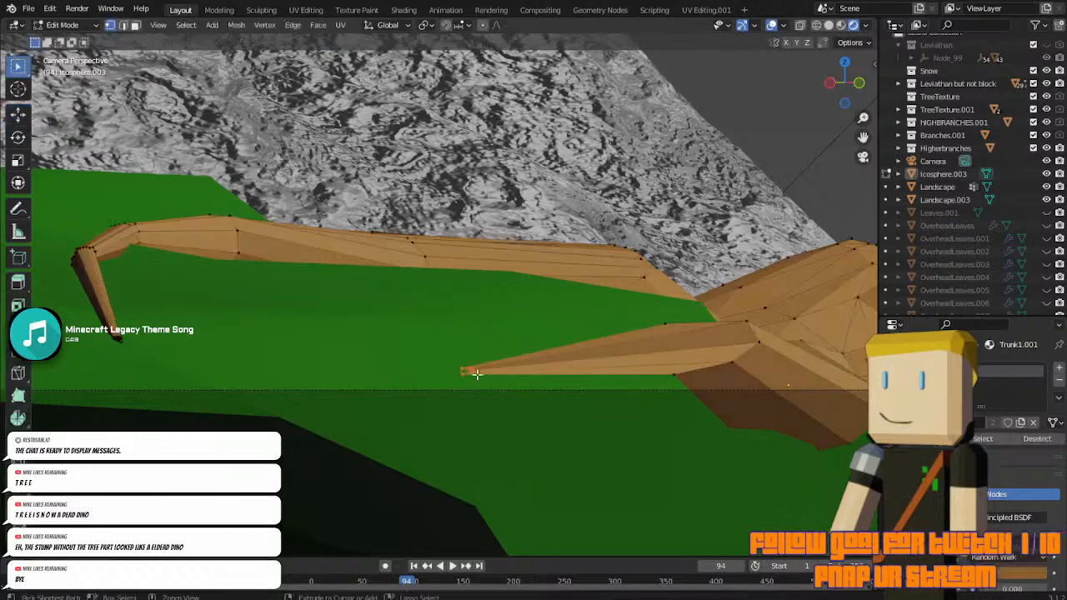
pyautogui.press('Tab')
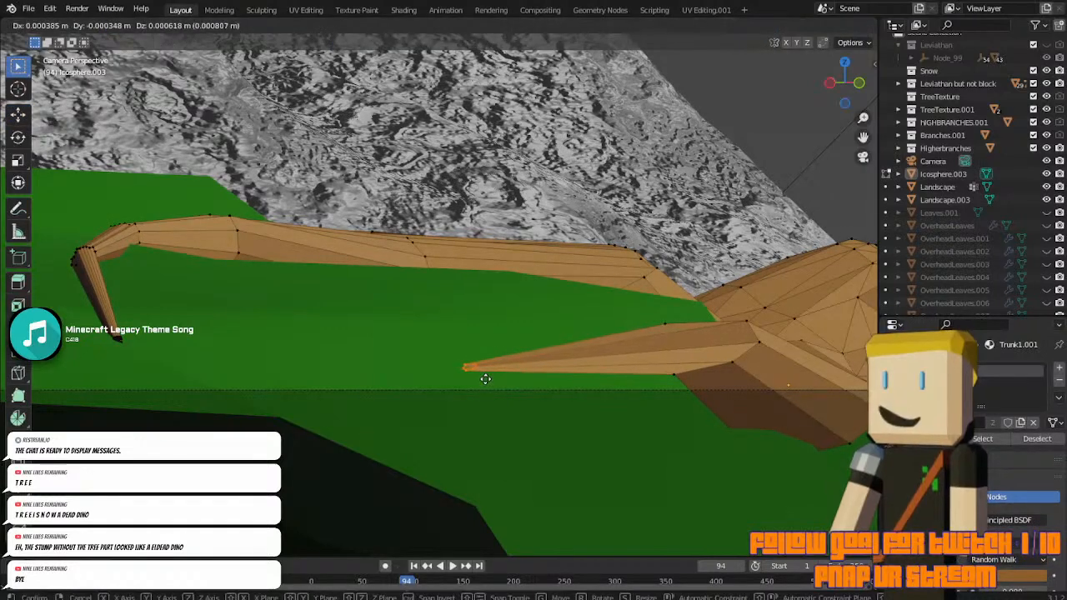
pyautogui.scroll(-7, 607, 243)
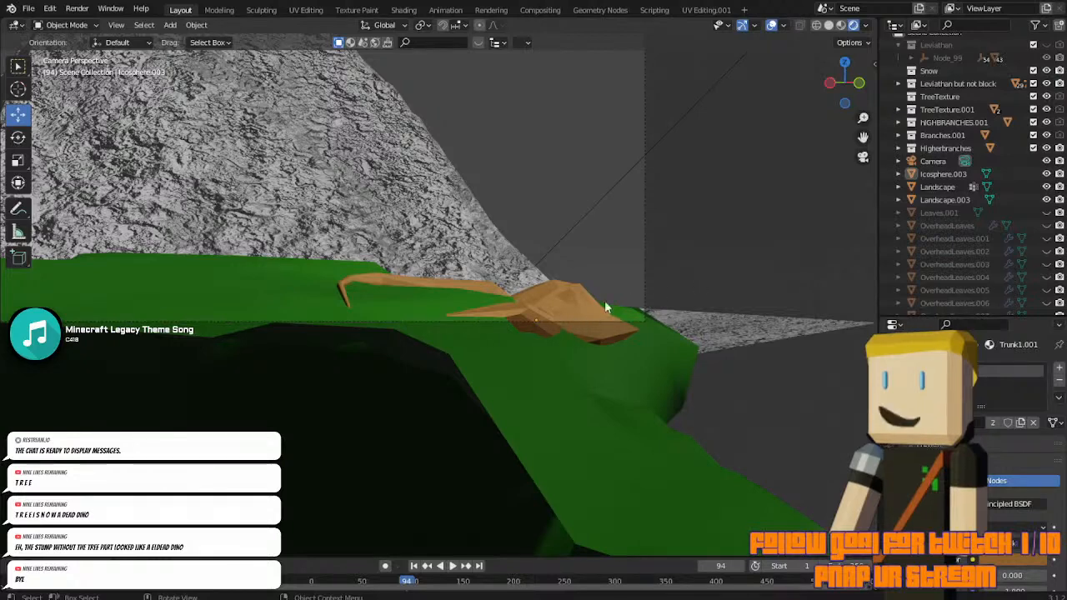
# Enter Edit Mode on the tree trunk and select the faces on the stump's lower downhill side.
pyautogui.click(588, 314)
pyautogui.press('Tab')
pyautogui.press('KP_Decimal')
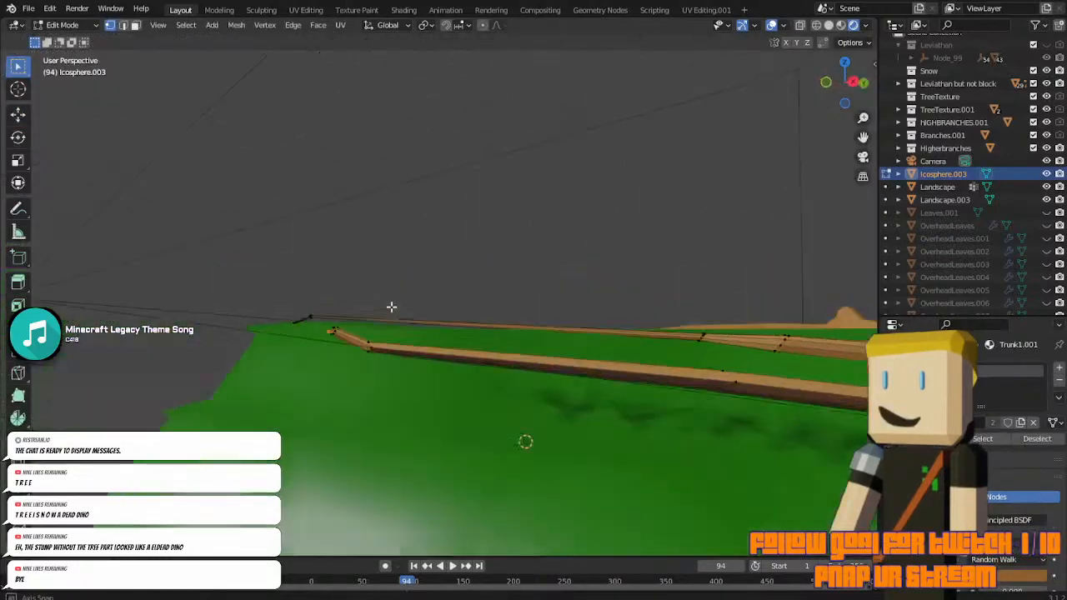
pyautogui.moveTo(445, 325); pyautogui.dragTo(688, 218, button='middle')
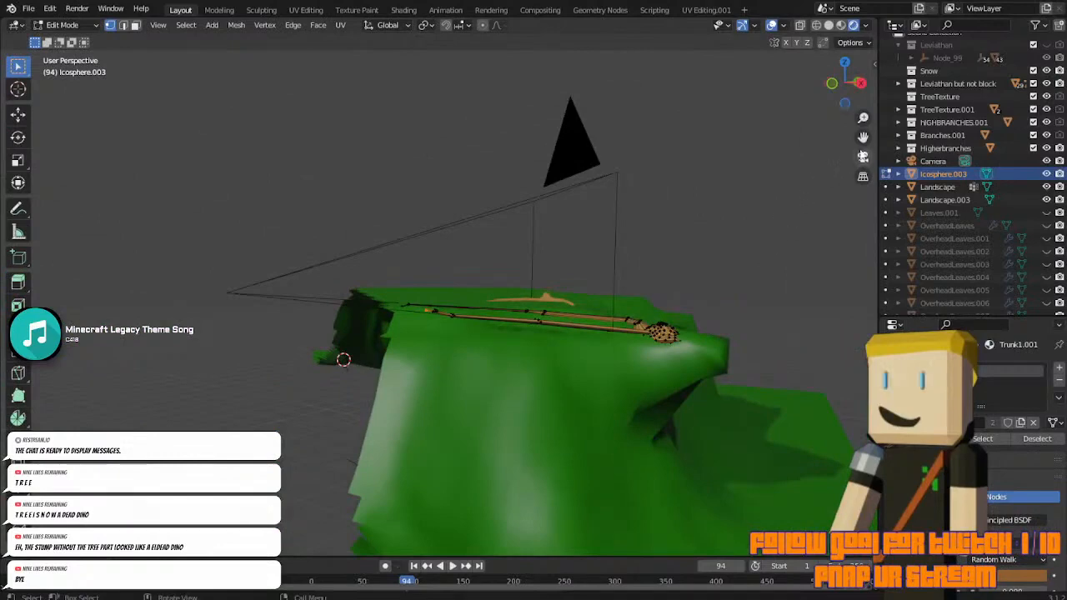
pyautogui.moveTo(864, 138); pyautogui.dragTo(621, 82)
pyautogui.scroll(5, 864, 139)
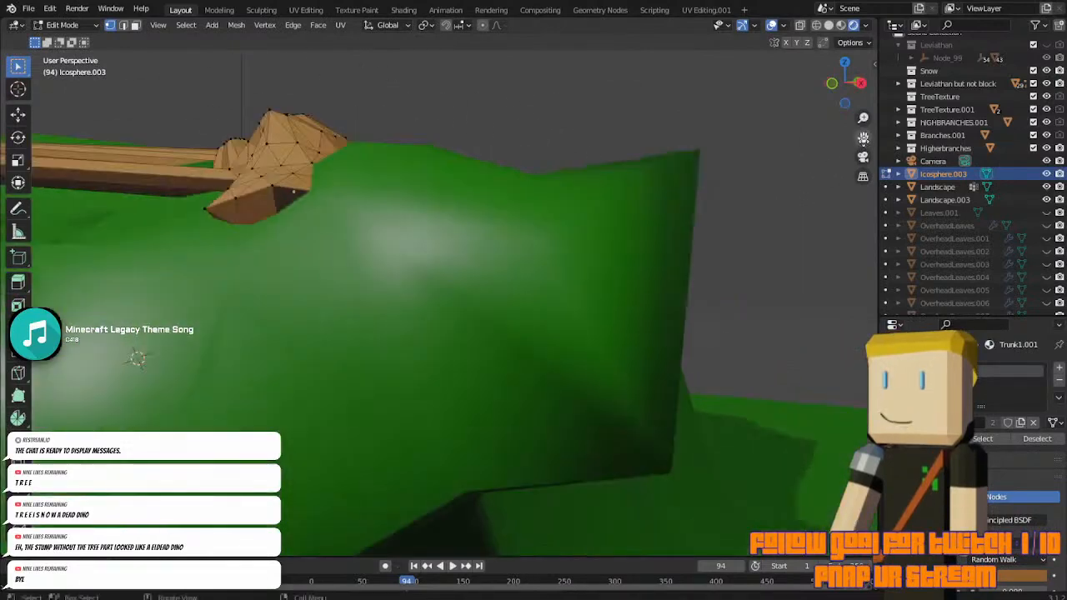
pyautogui.moveTo(864, 139); pyautogui.dragTo(955, 233)
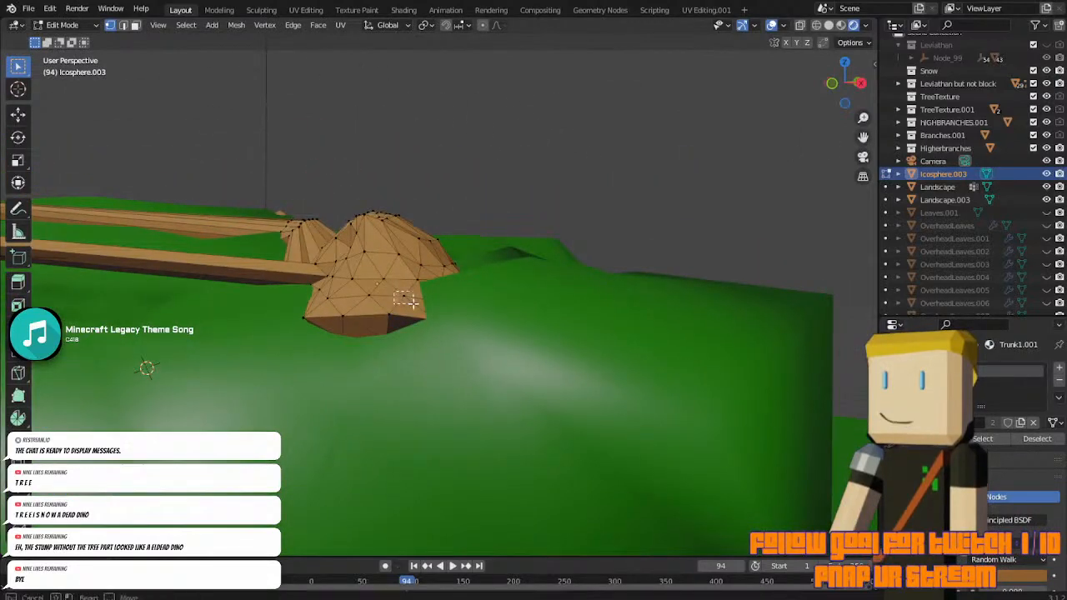
pyautogui.moveTo(397, 297); pyautogui.dragTo(440, 315)
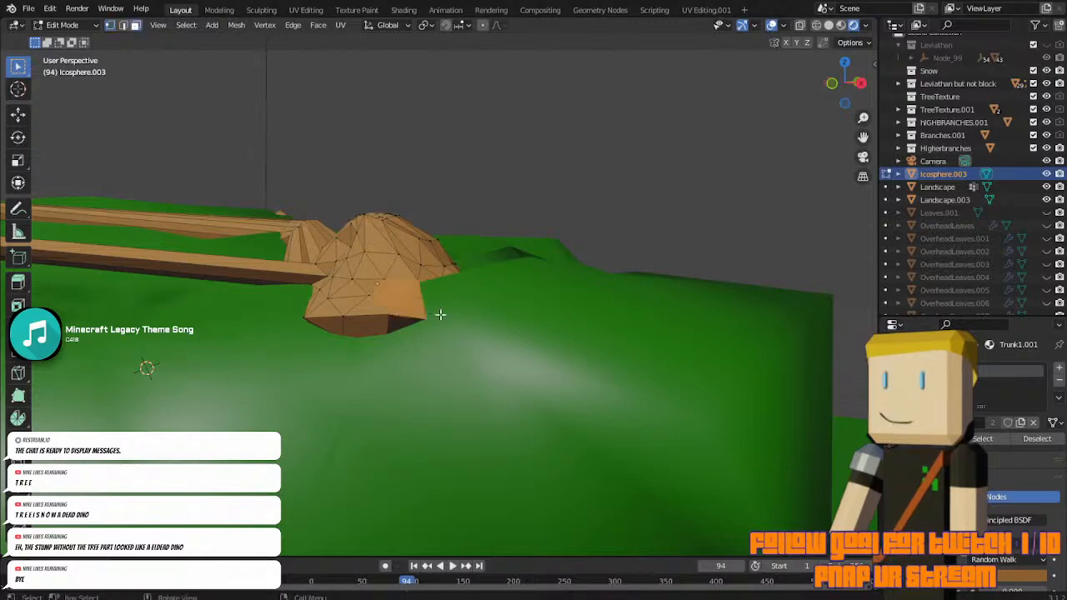
# Extrude the selected stump faces outward as a new branch and rotate its end.
pyautogui.moveTo(441, 311); pyautogui.dragTo(531, 318, button='middle')
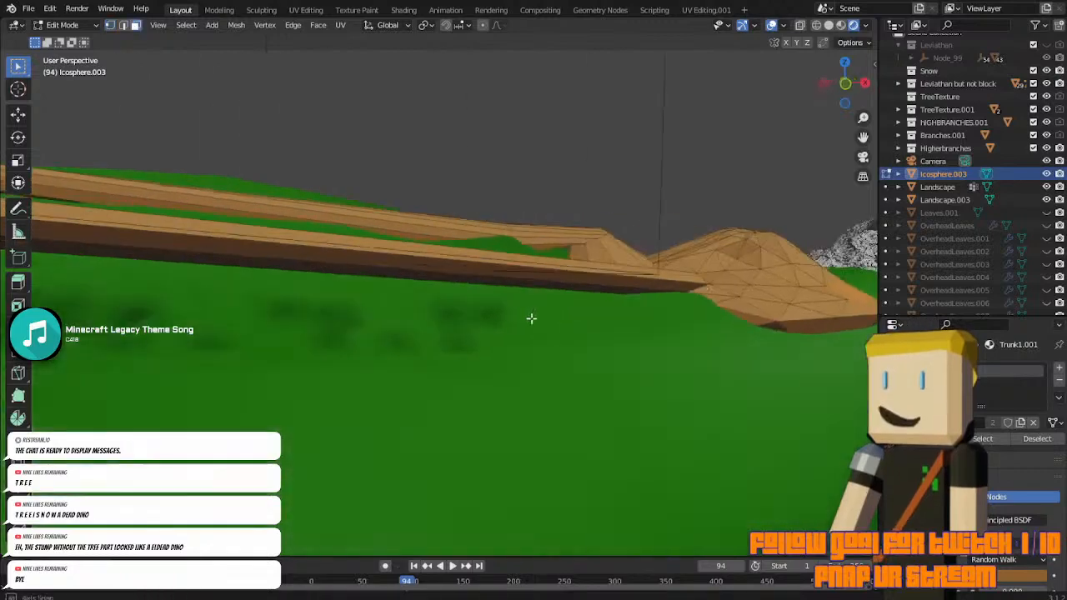
pyautogui.scroll(-1, 532, 319)
pyautogui.scroll(-2, 636, 343)
pyautogui.press('e')
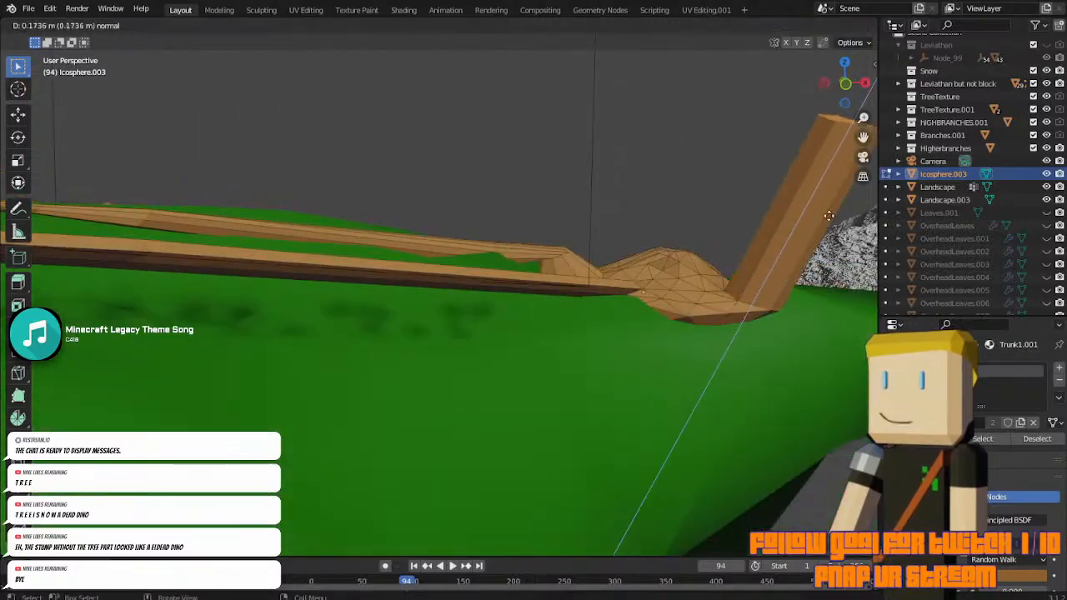
pyautogui.click(820, 168)
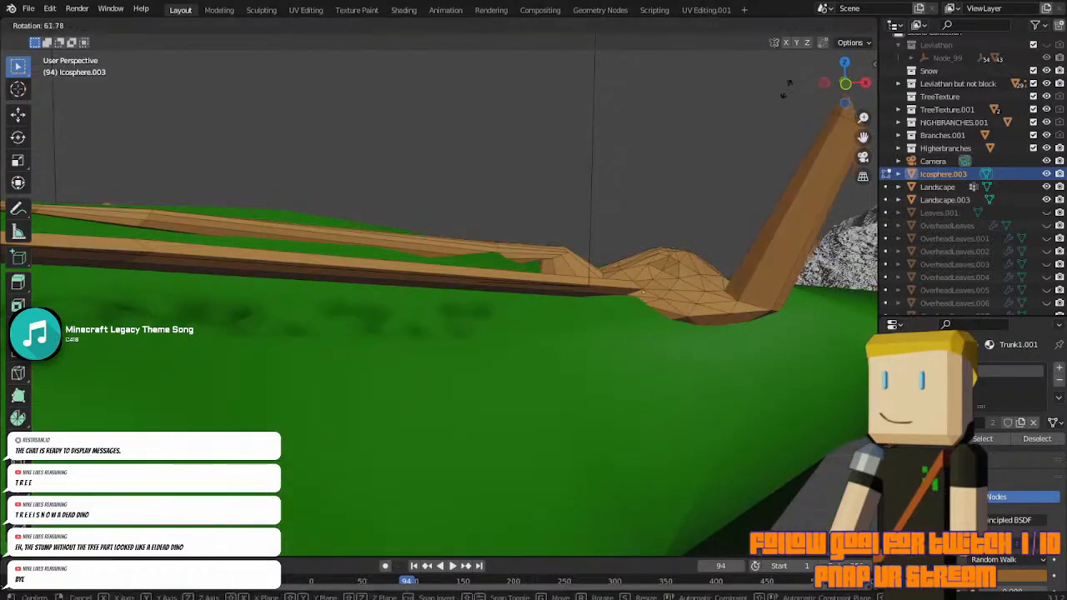
pyautogui.scroll(-2, 791, 137)
pyautogui.moveTo(678, 183); pyautogui.dragTo(639, 271, button='middle')
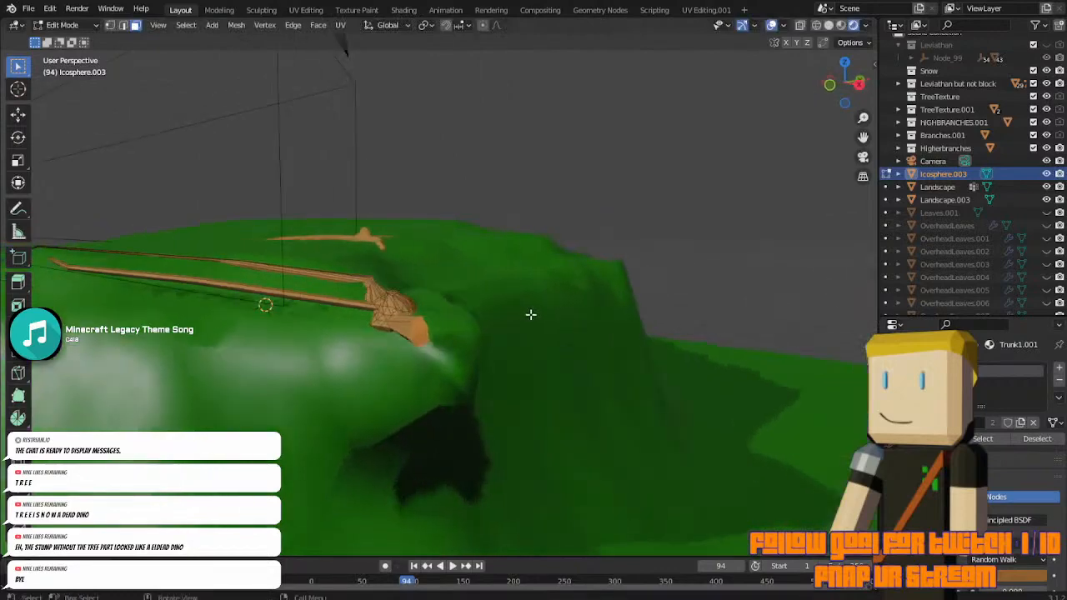
# Move the new branch's end away from the stump and align it with the hill's edge in the top view.
pyautogui.press('g')
pyautogui.click(560, 359)
pyautogui.moveTo(599, 372); pyautogui.dragTo(651, 363, button='middle')
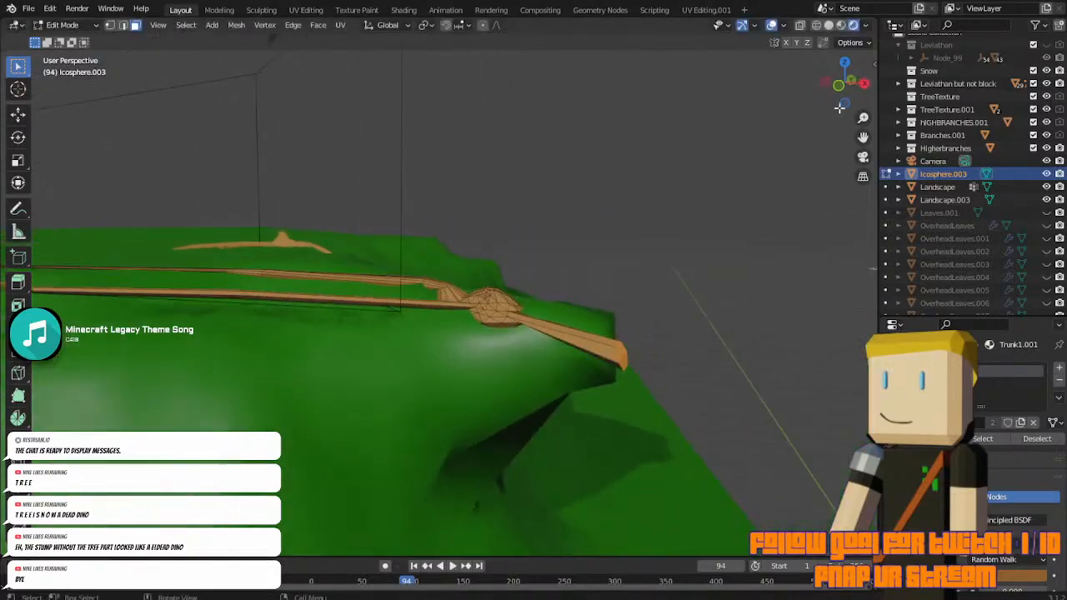
pyautogui.click(845, 64)
pyautogui.press('g')
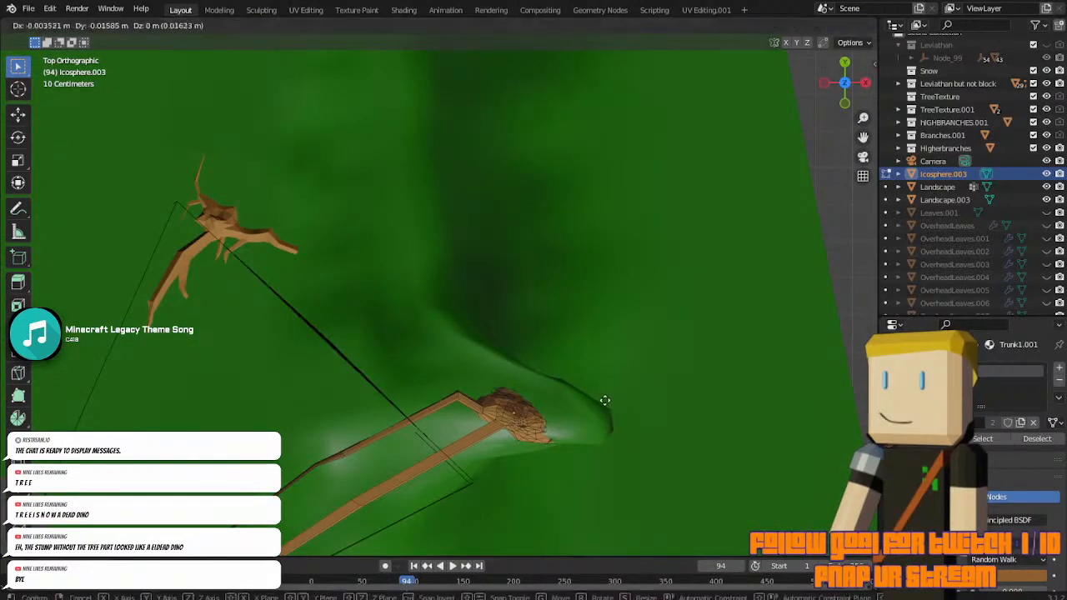
pyautogui.press('z')
pyautogui.click(617, 489)
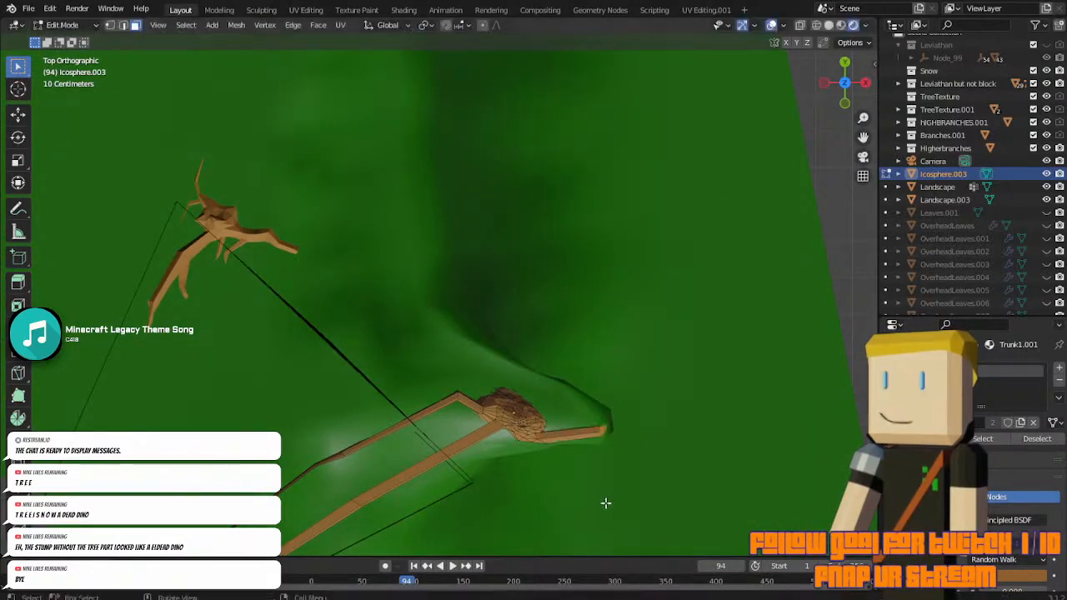
# In the camera view, lower the new branch's end onto the hillside, scale it down and adjust its position.
pyautogui.click(863, 157)
pyautogui.press('g')
pyautogui.press('z')
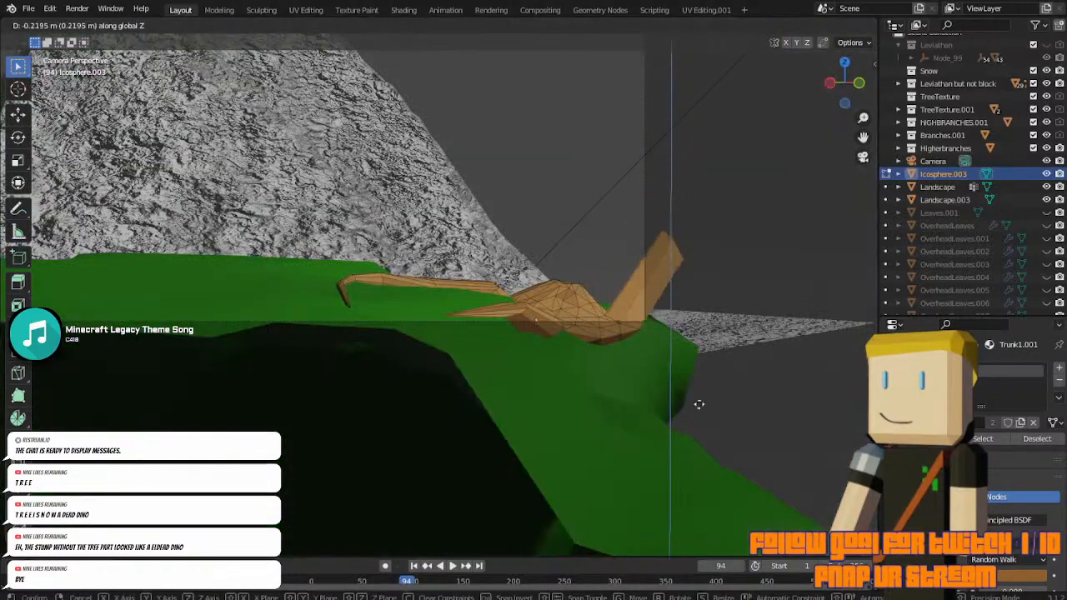
pyautogui.press('z')
pyautogui.press('z')
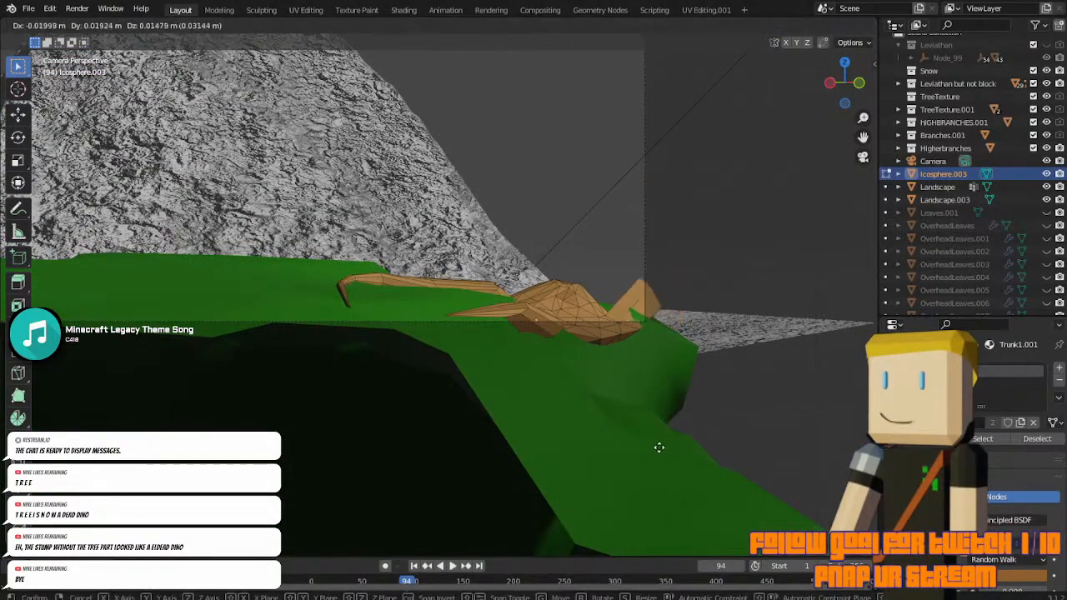
pyautogui.press('s')
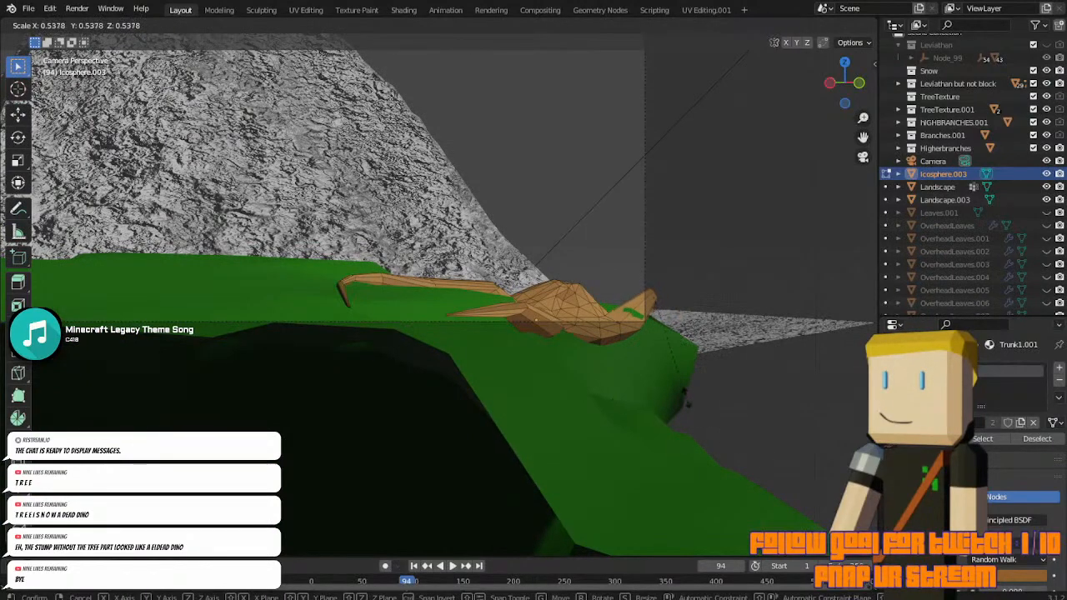
pyautogui.press('g')
pyautogui.click(671, 399)
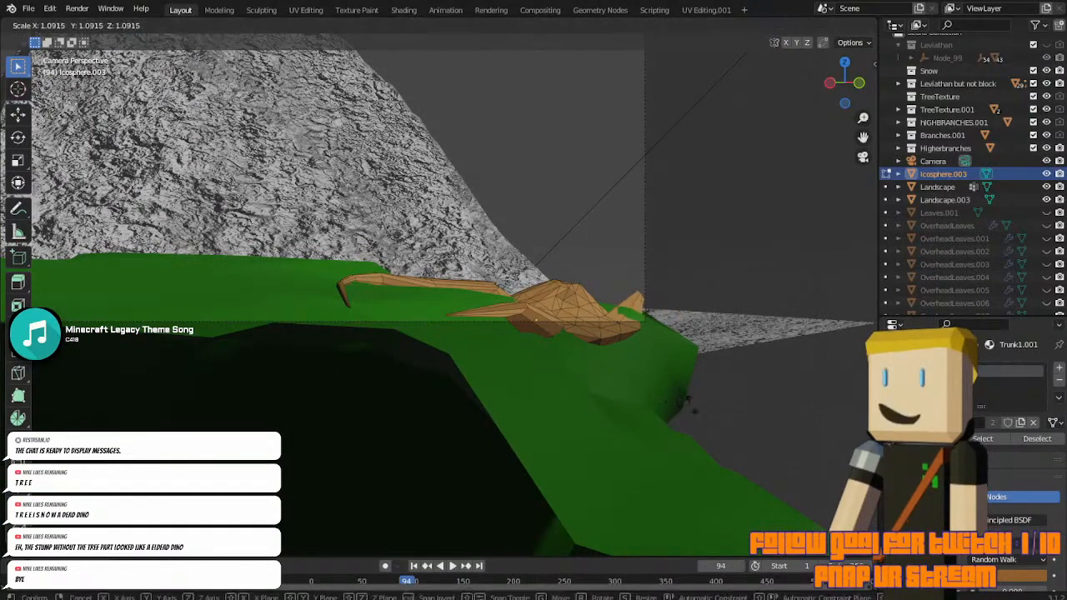
# Add a loop cut across the new branch and move the edge loop up toward the stump to form a bend.
pyautogui.click(10, 357)
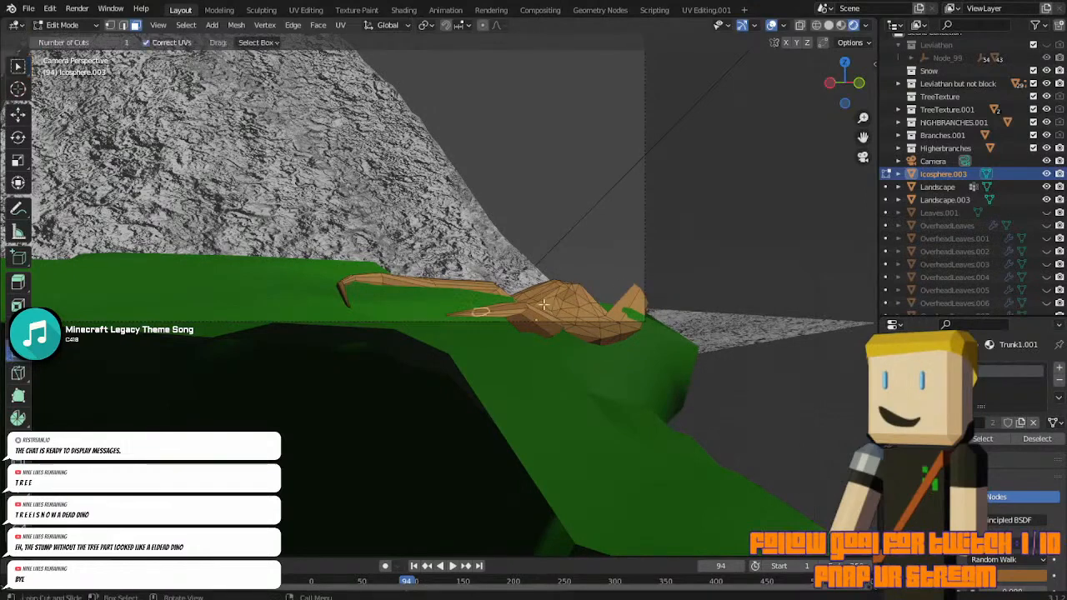
pyautogui.click(12, 72)
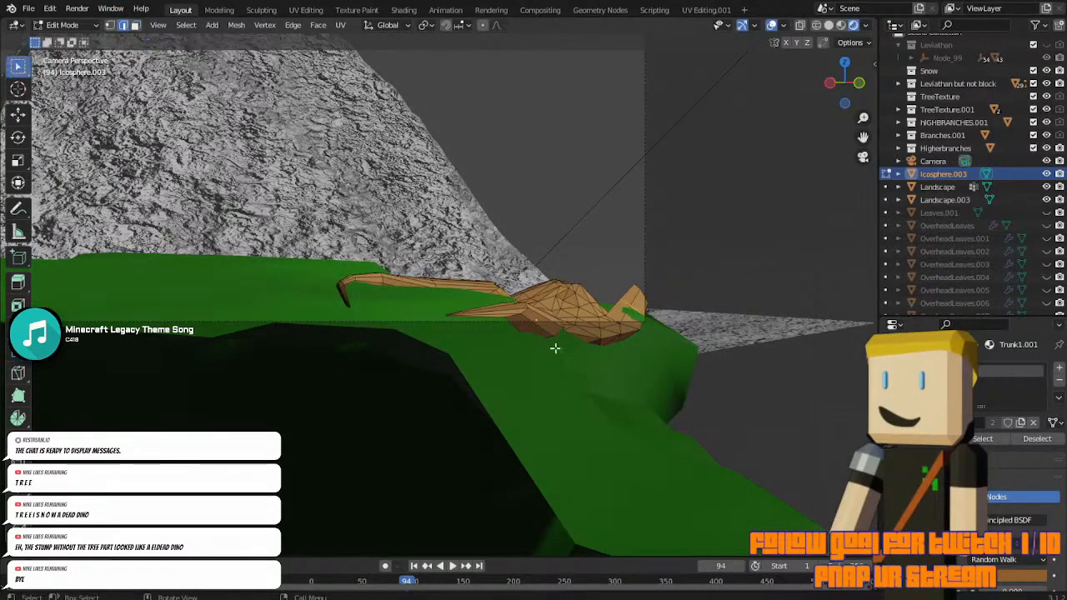
pyautogui.press('g')
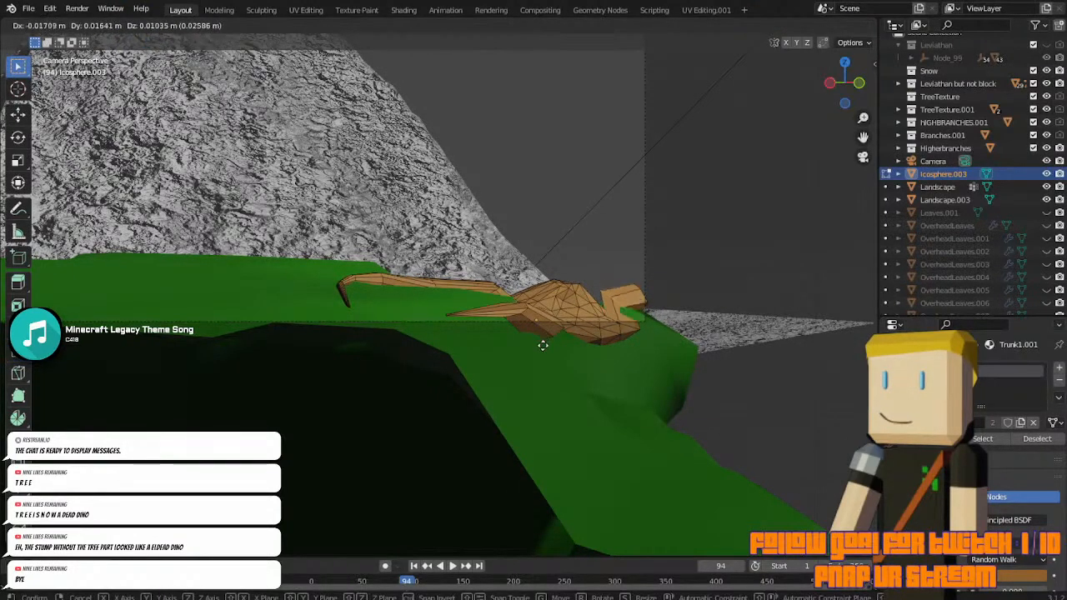
pyautogui.click(541, 332)
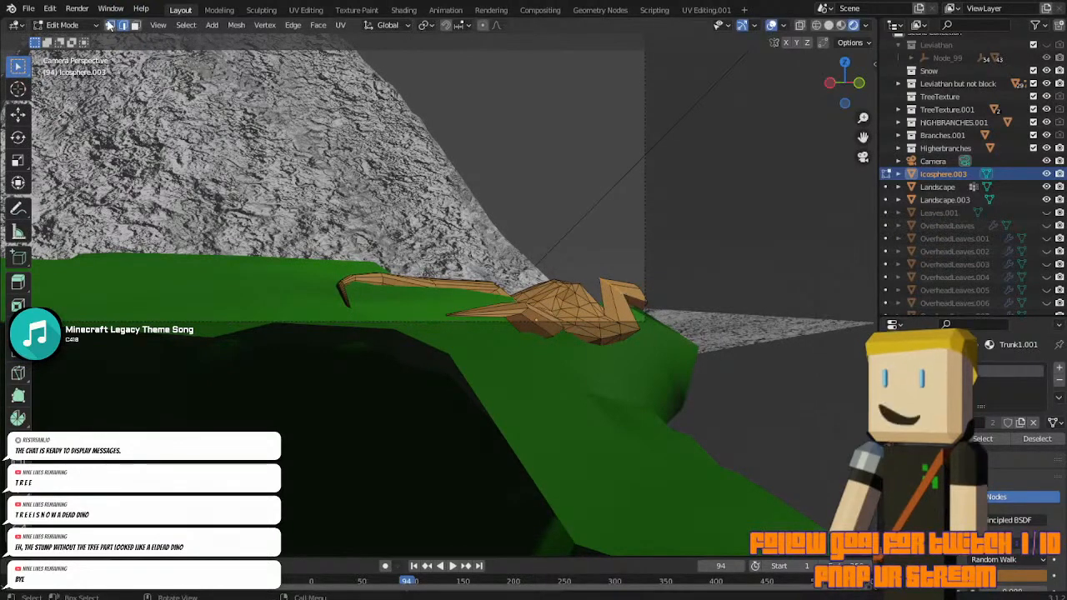
# Try to lower the top vertices of the new branch's bend using proportional editing.
pyautogui.click(597, 276)
pyautogui.press('g')
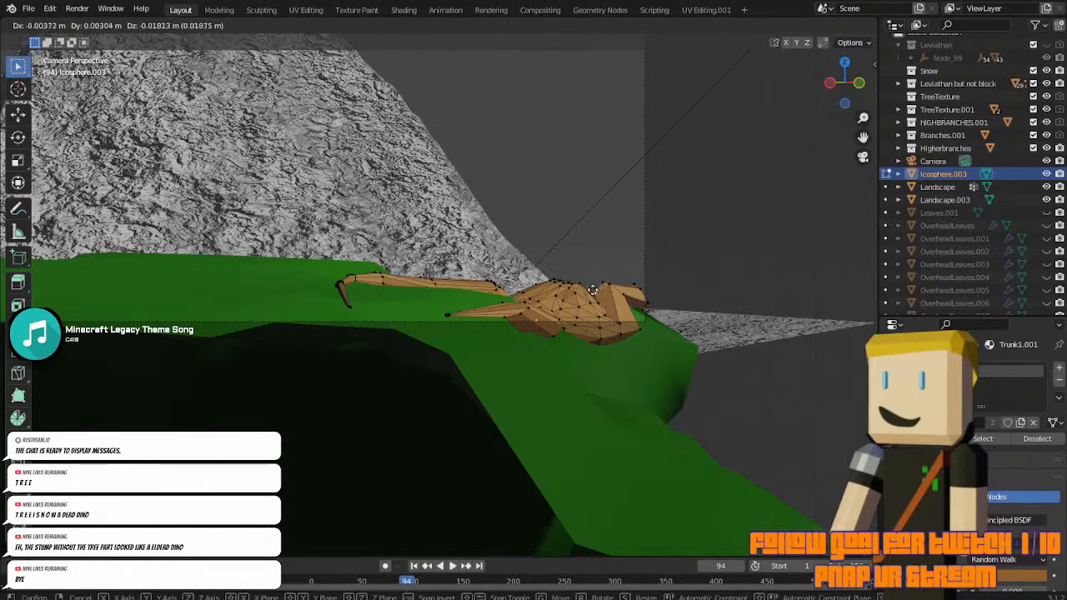
pyautogui.click(599, 277)
pyautogui.click(817, 25)
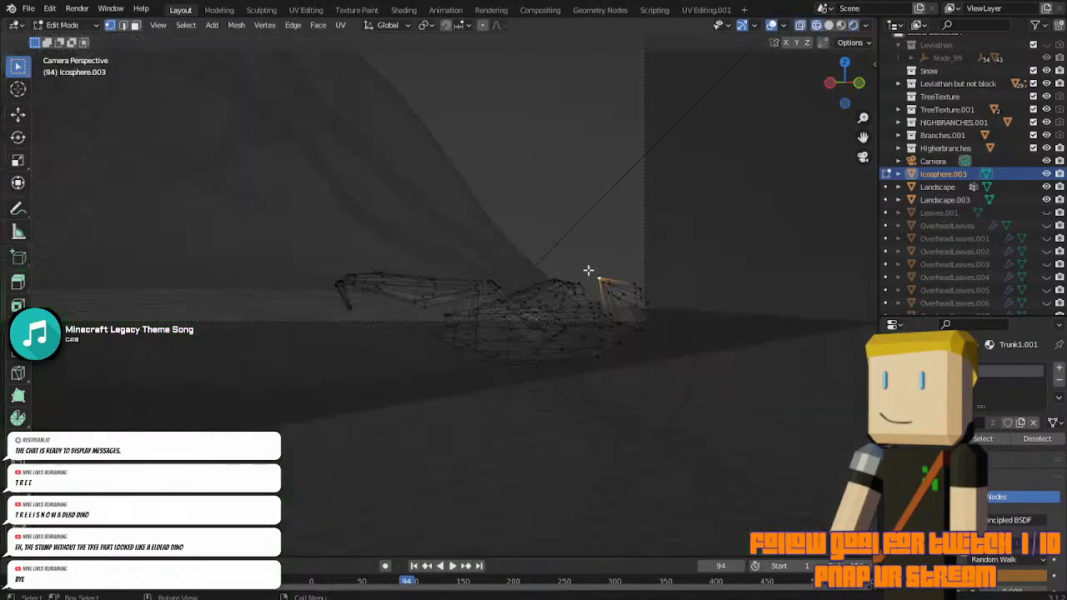
pyautogui.click(842, 25)
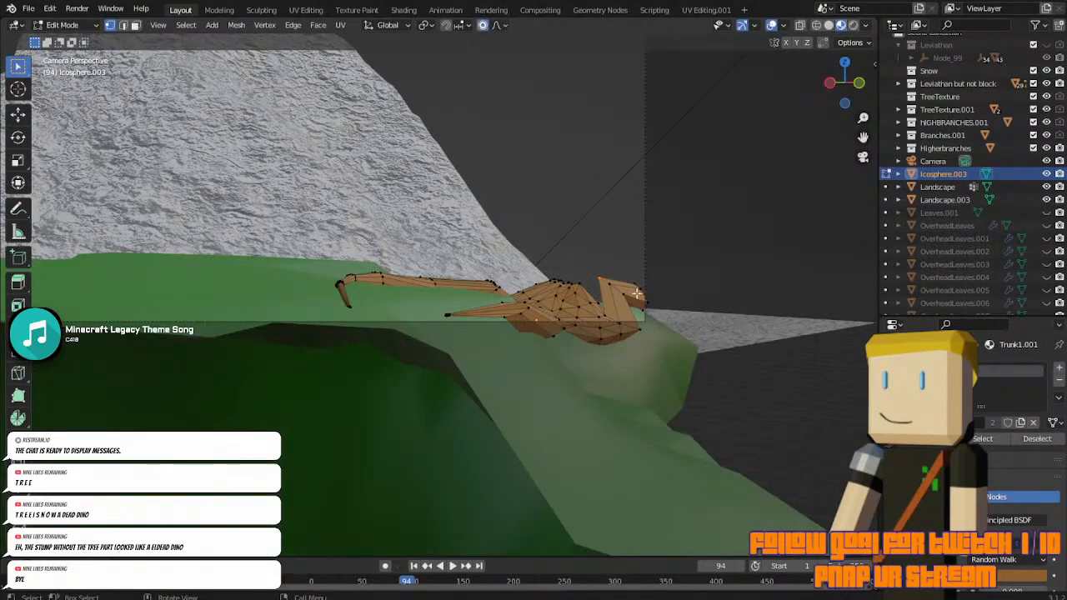
pyautogui.press('g')
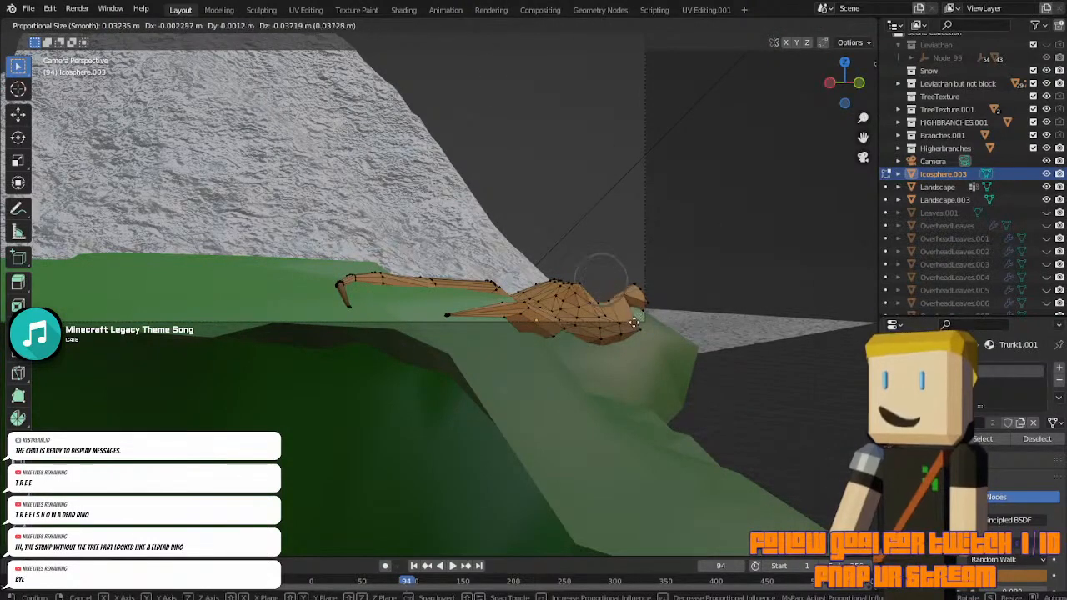
pyautogui.click(637, 301)
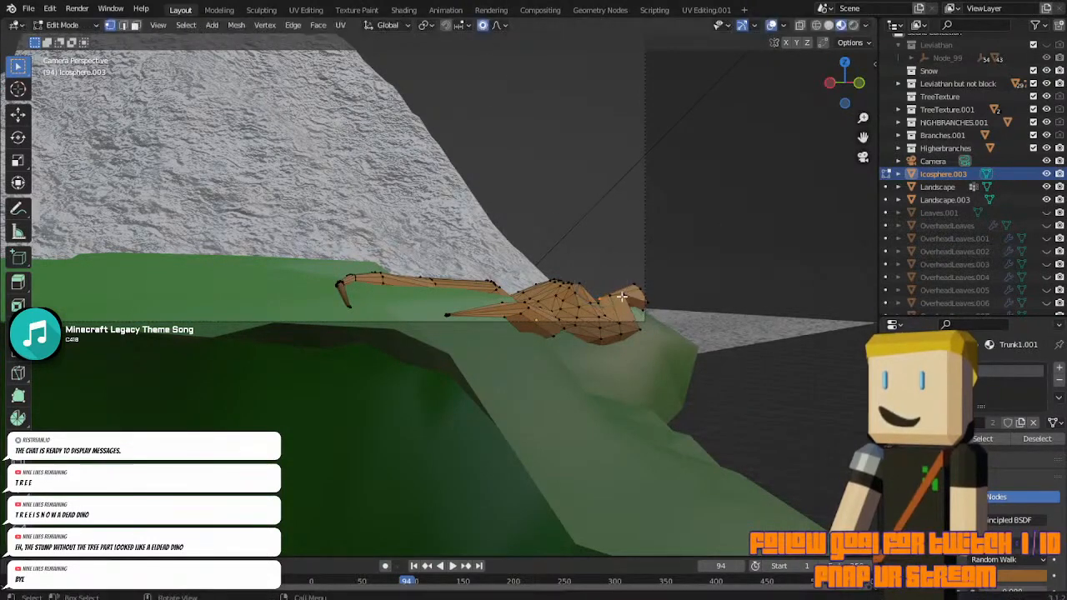
pyautogui.click(622, 297)
pyautogui.press('g')
pyautogui.click(621, 298)
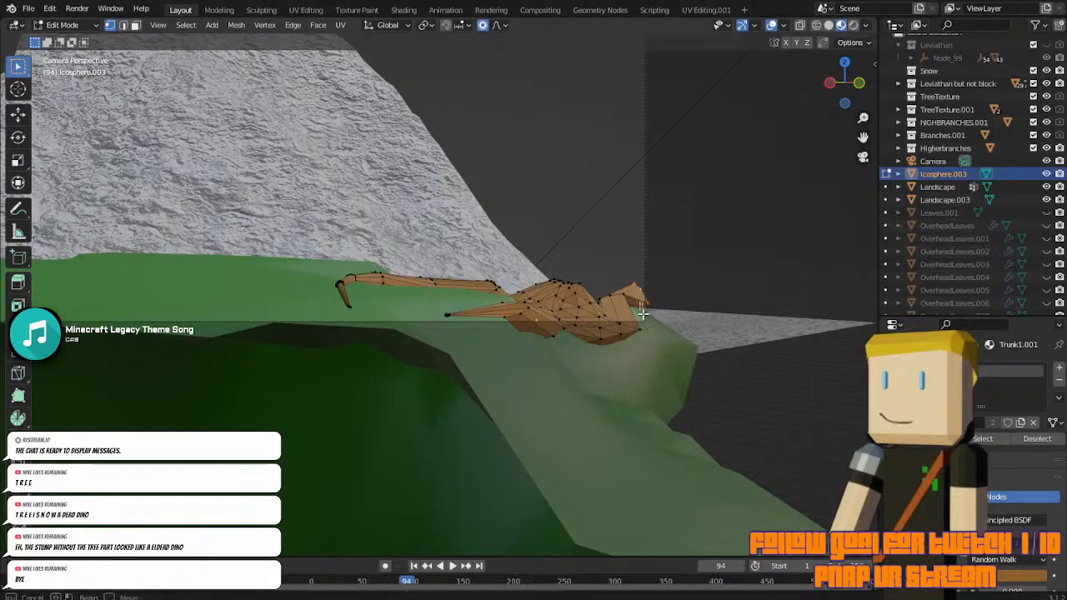
# Select all the branch tip's vertices in wireframe and try moving the tip outward and down with proportional editing.
pyautogui.hotkey('shift', 'z')
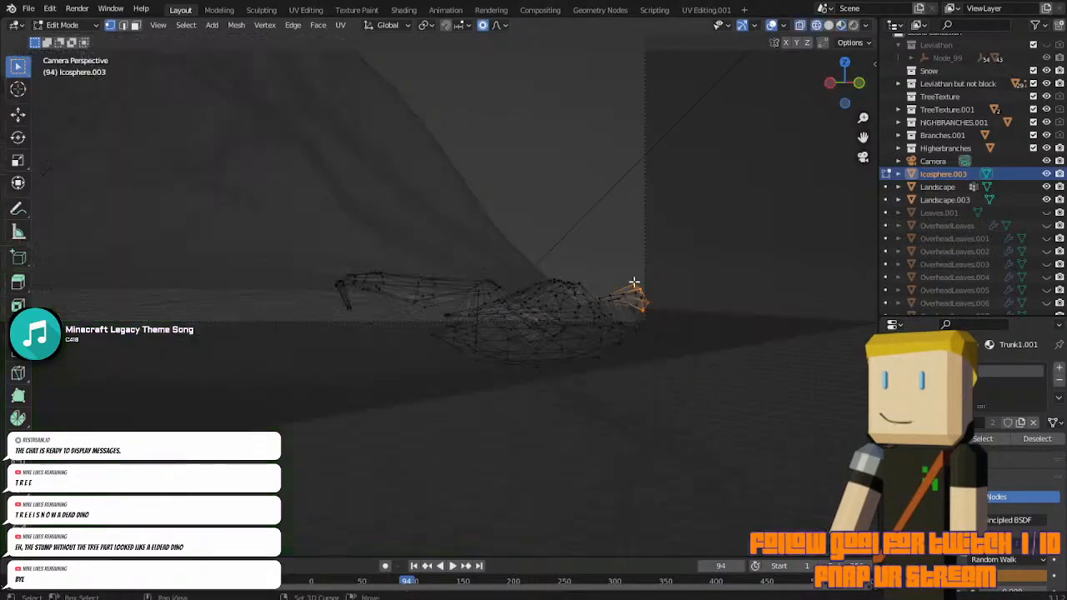
pyautogui.keyDown('shift'); pyautogui.moveTo(635, 282); pyautogui.dragTo(649, 307); pyautogui.keyUp('shift')
pyautogui.click(851, 26)
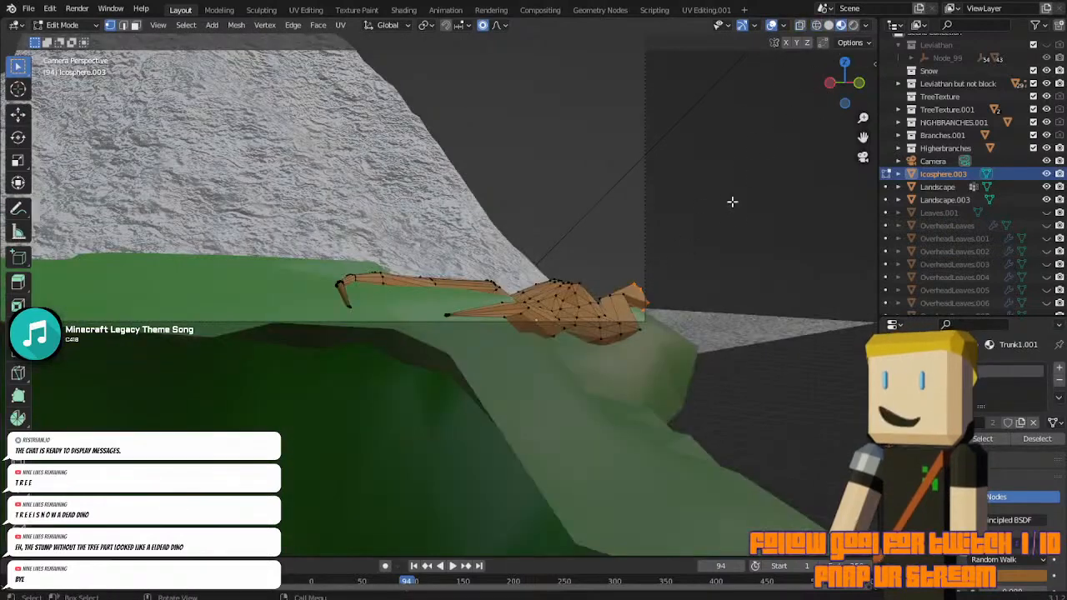
pyautogui.press('g')
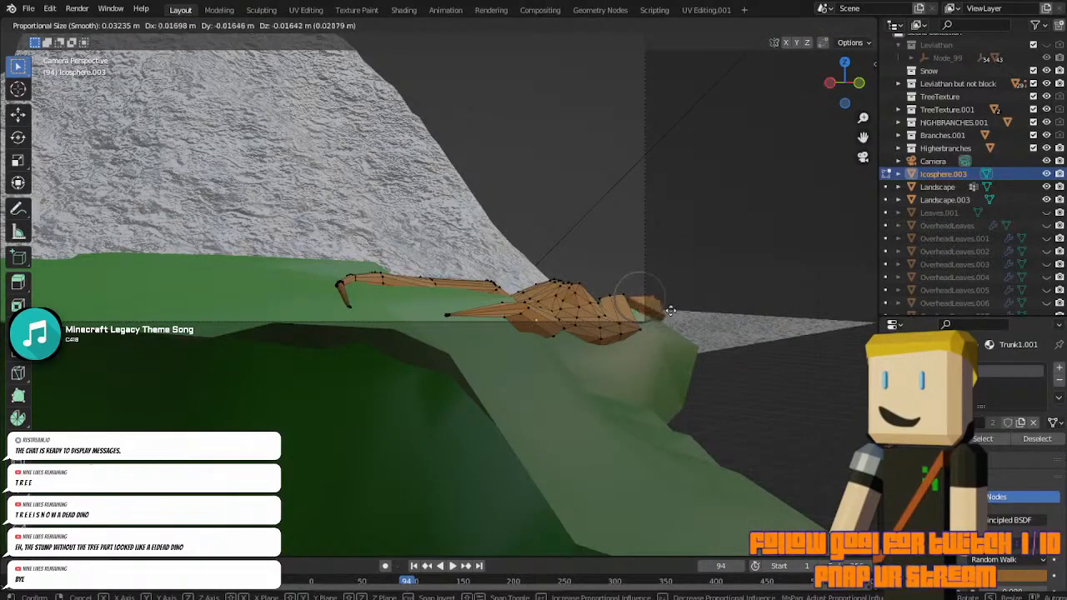
pyautogui.click(659, 318)
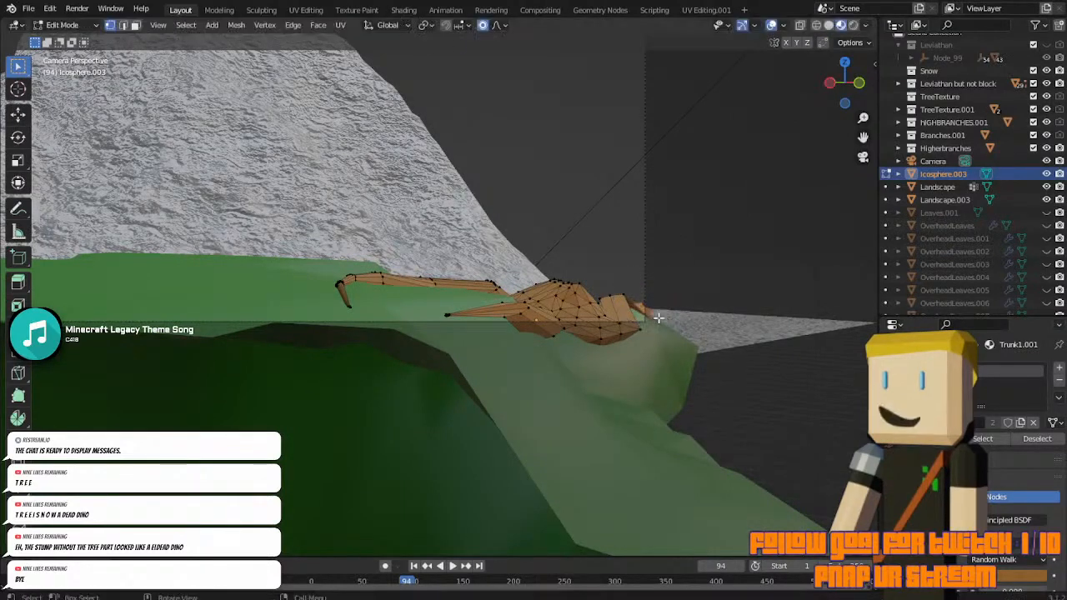
# Try lowering the bend slightly further with proportional editing and inspect the branch from the side.
pyautogui.press('g')
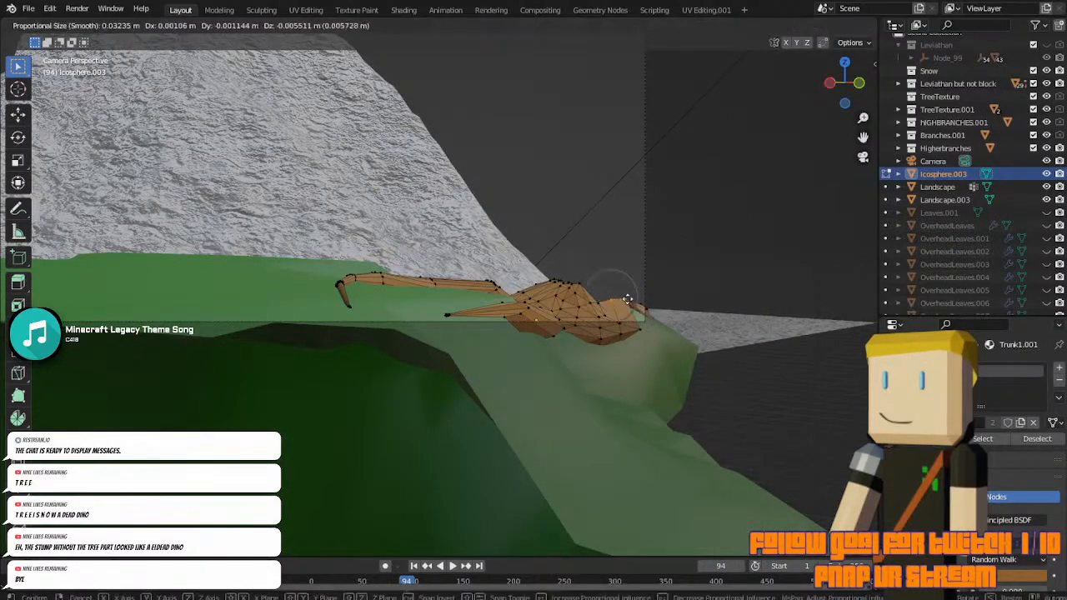
pyautogui.click(626, 301)
pyautogui.moveTo(626, 301); pyautogui.dragTo(593, 298, button='middle')
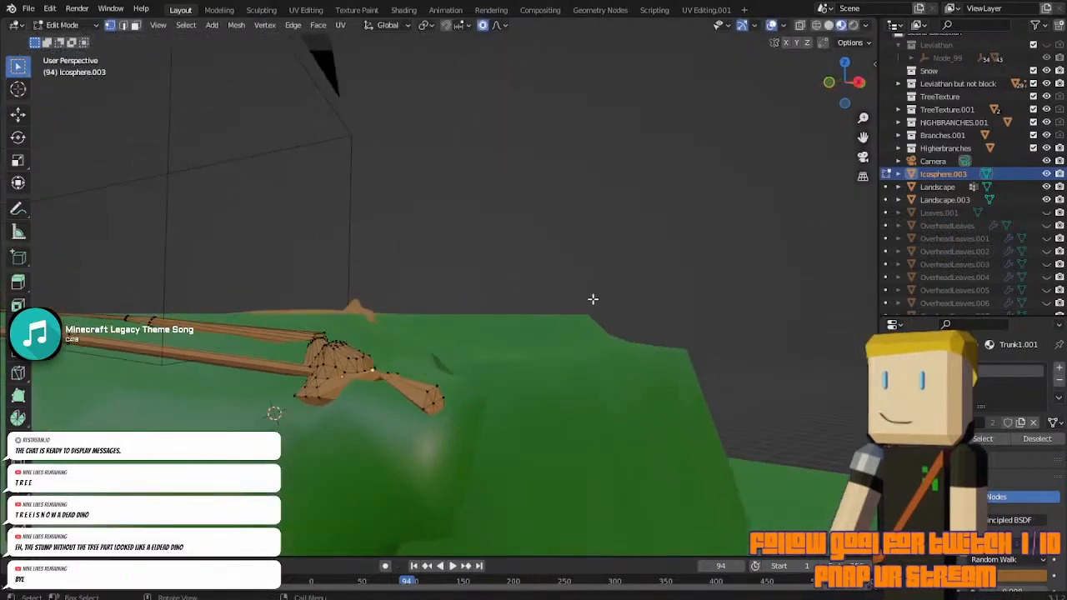
# Undo the proportional-editing moves on the new branch and inspect its shape from other angles.
pyautogui.hotkey('ctrl', 'z')
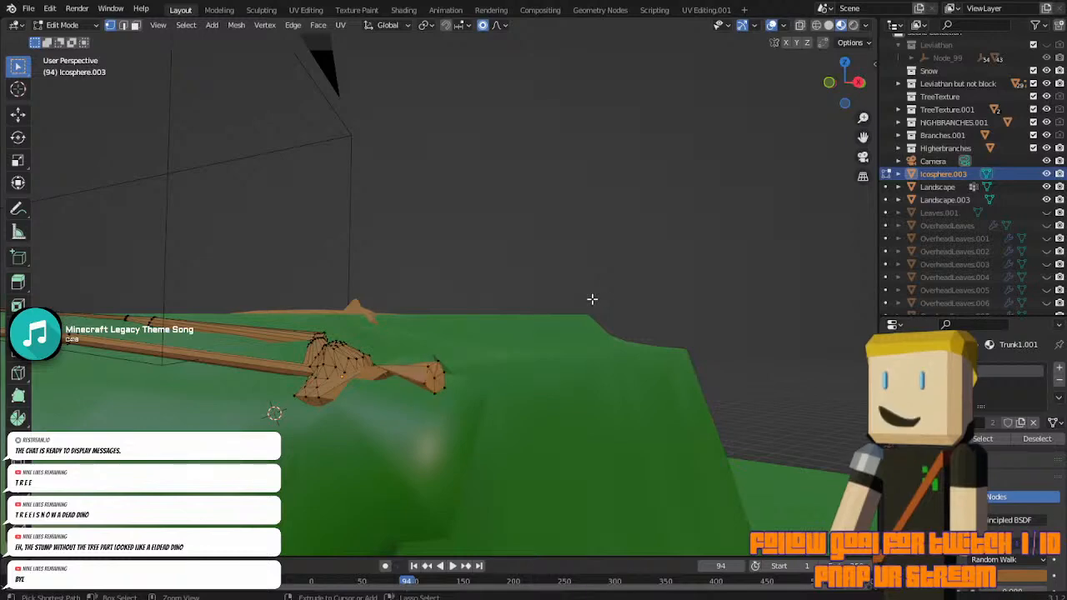
pyautogui.hotkey('ctrl', 'z')
pyautogui.moveTo(592, 298); pyautogui.dragTo(626, 292, button='middle')
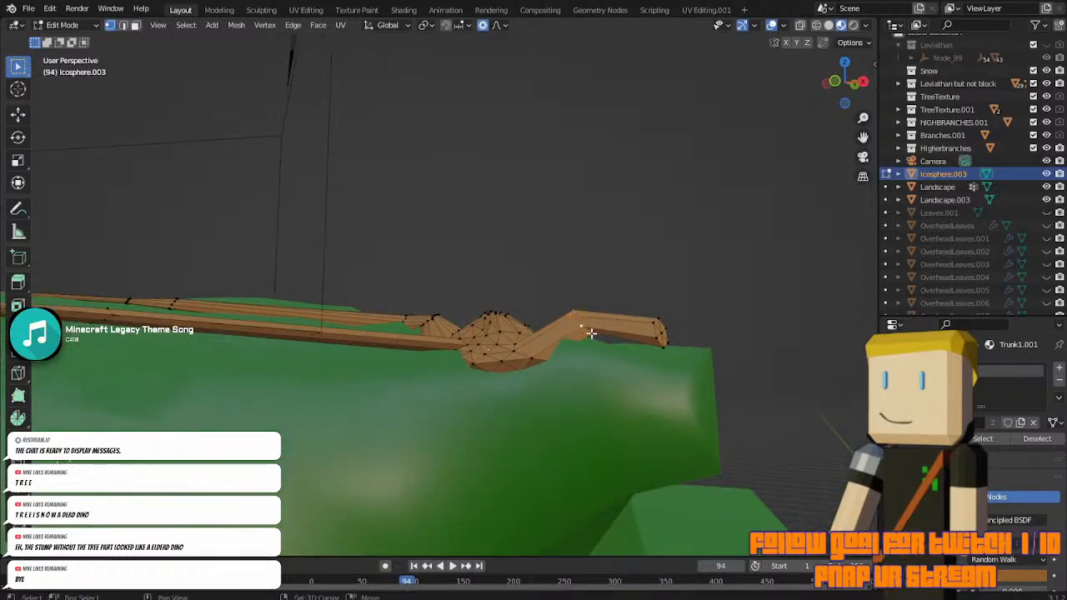
pyautogui.moveTo(590, 333); pyautogui.dragTo(195, 351, button='middle')
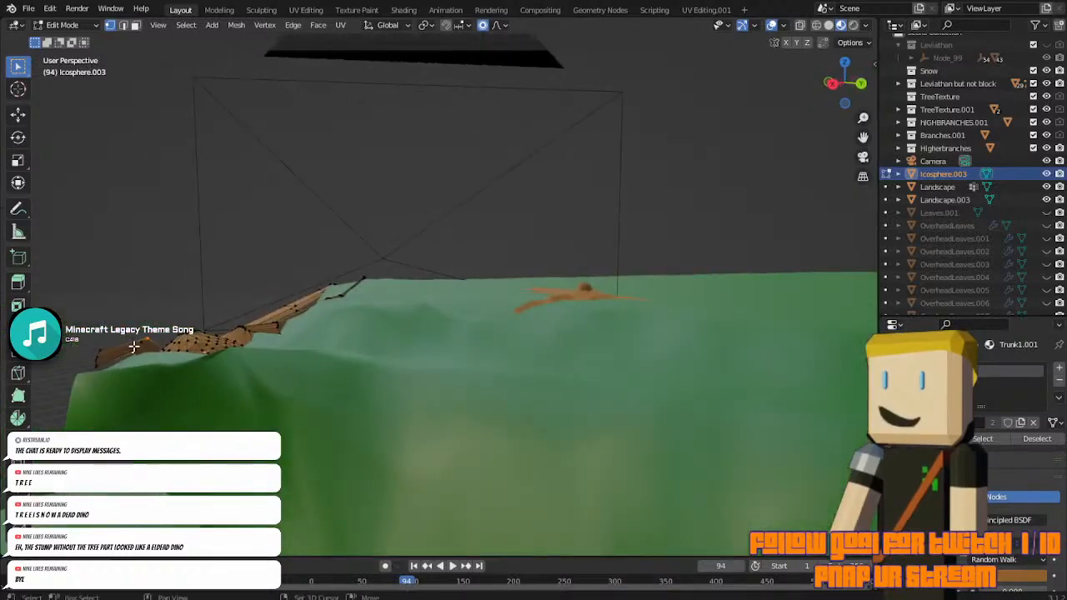
# Try moving the bent branch's upper vertices inward and down in camera view with proportional editing.
pyautogui.press('KP_0')
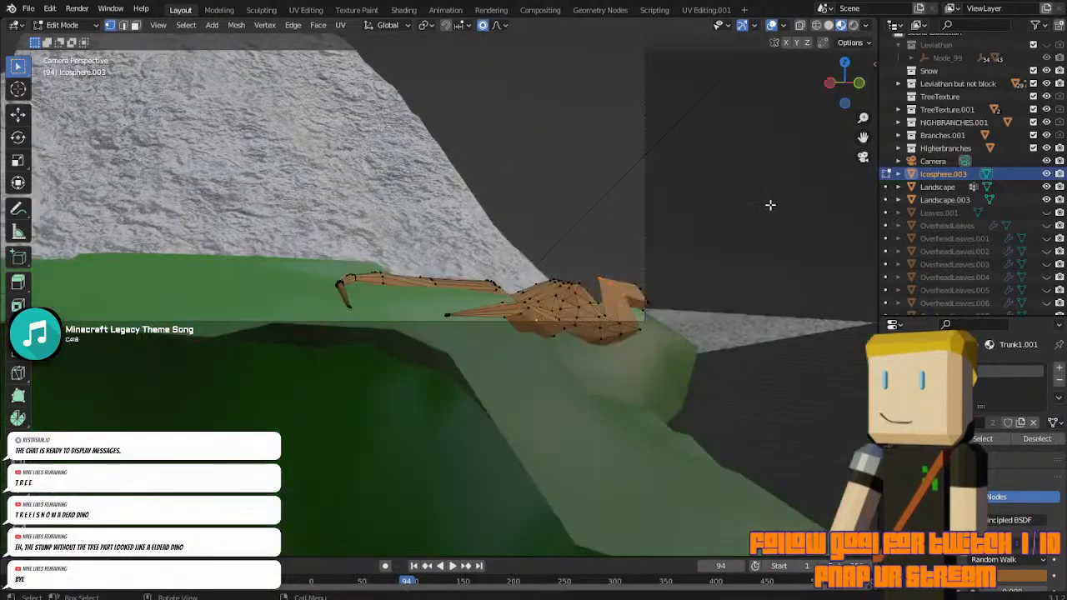
pyautogui.press('g')
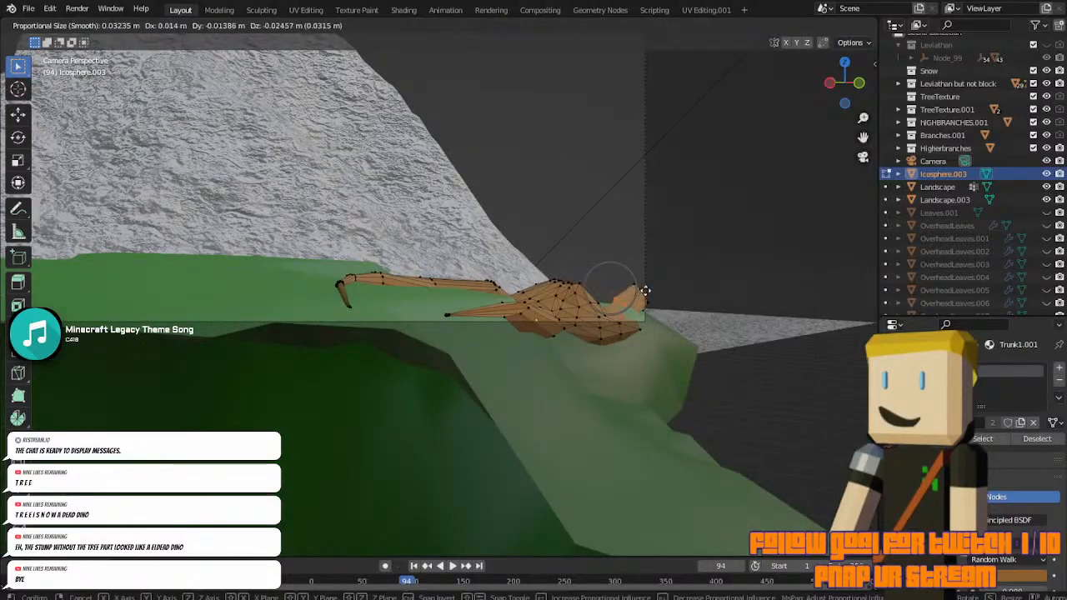
pyautogui.click(638, 280)
pyautogui.press('g')
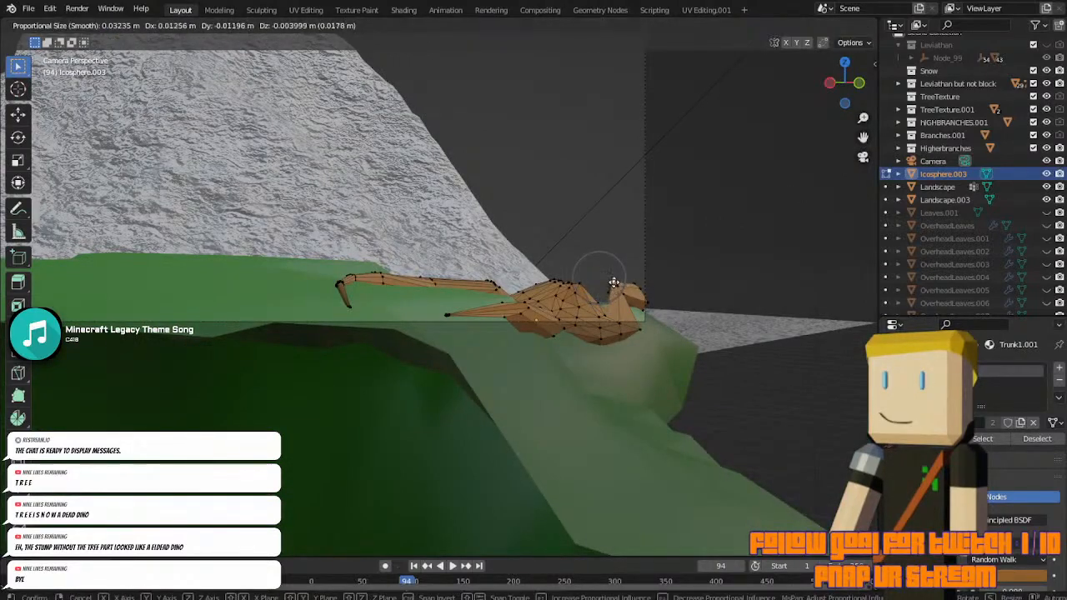
pyautogui.click(599, 285)
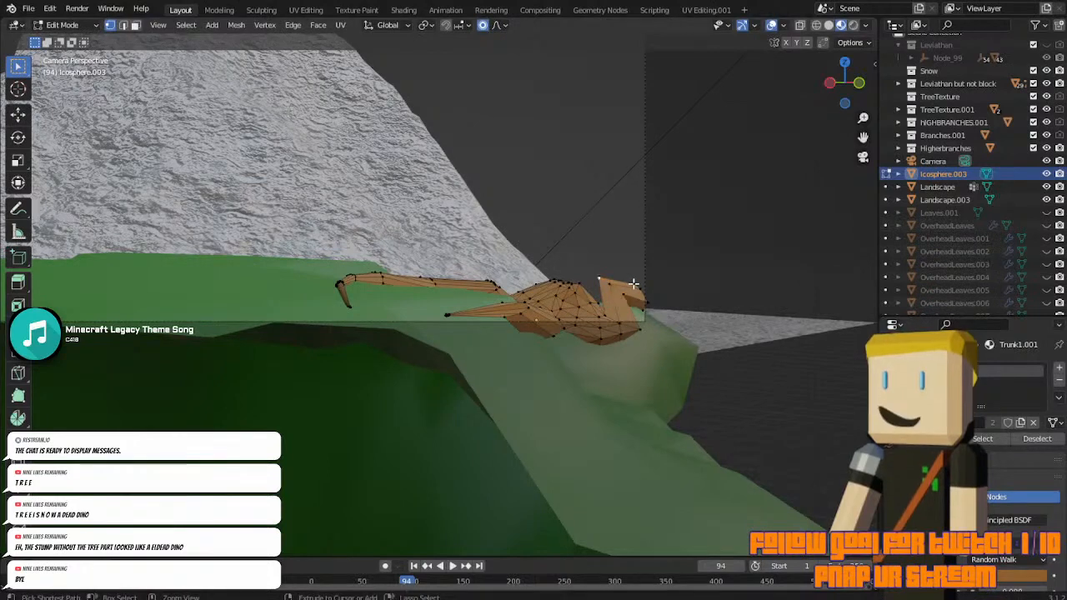
# Undo the edits to the downhill branch until its extrusion is removed, and inspect the bare stump from the side.
pyautogui.hotkey('ctrl', 'z')
pyautogui.hotkey('ctrl', 'z')
pyautogui.hotkey('ctrl', 'z')
pyautogui.hotkey('ctrl', 'z')
pyautogui.hotkey('ctrl', 'z')
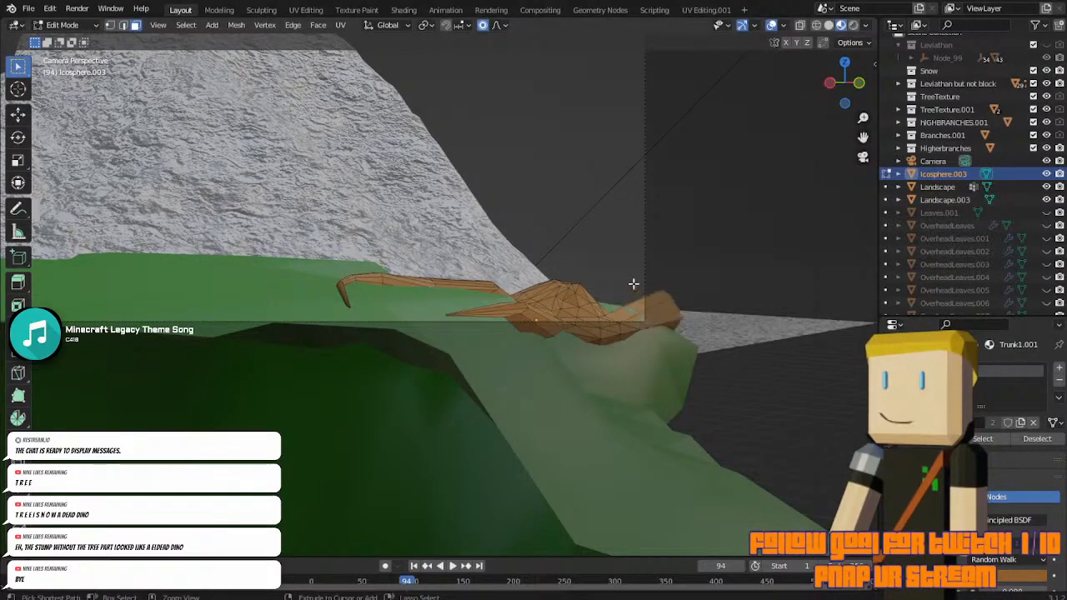
pyautogui.hotkey('ctrl', 'z')
pyautogui.hotkey('ctrl', 'z')
pyautogui.hotkey('ctrl', 'z')
pyautogui.hotkey('ctrl', 'z')
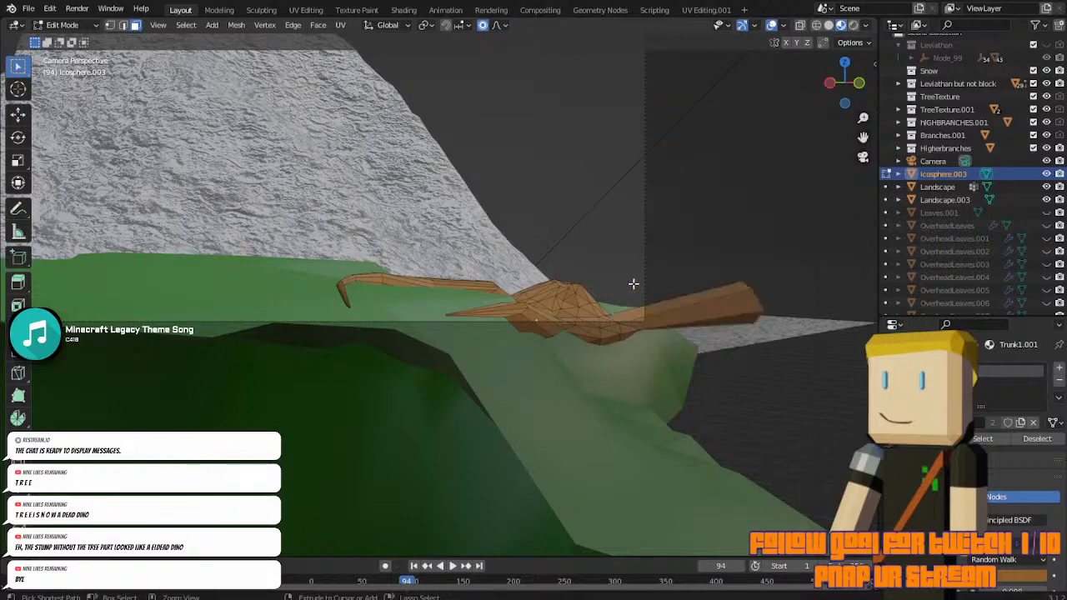
pyautogui.moveTo(633, 284); pyautogui.dragTo(356, 431, button='middle')
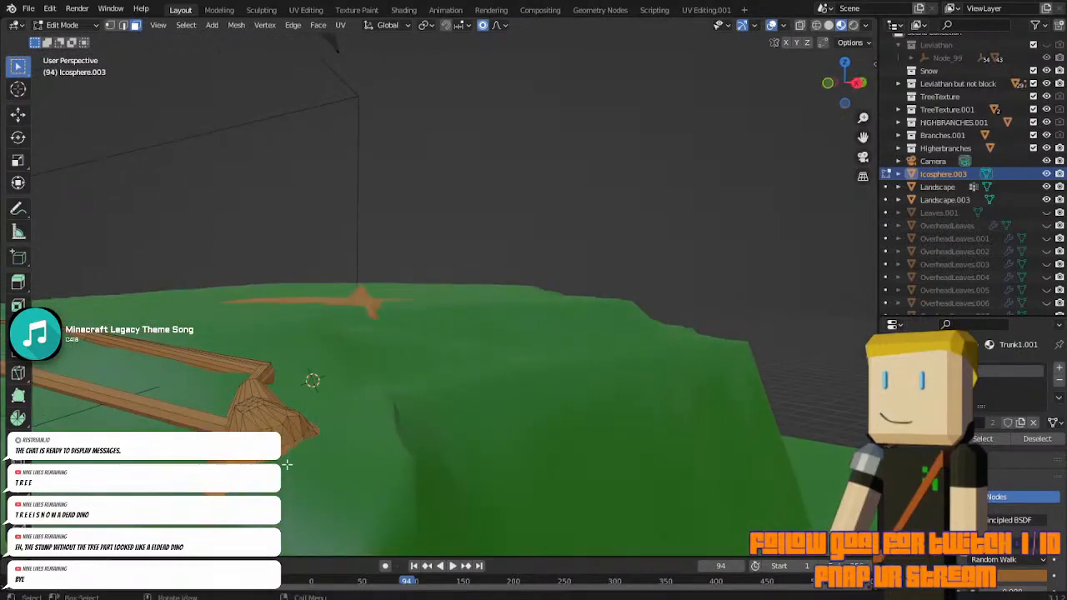
# Extrude a new branch segment from the stump's downhill face in camera view, lower its end and scale it down to about 0.68.
pyautogui.press('KP_0')
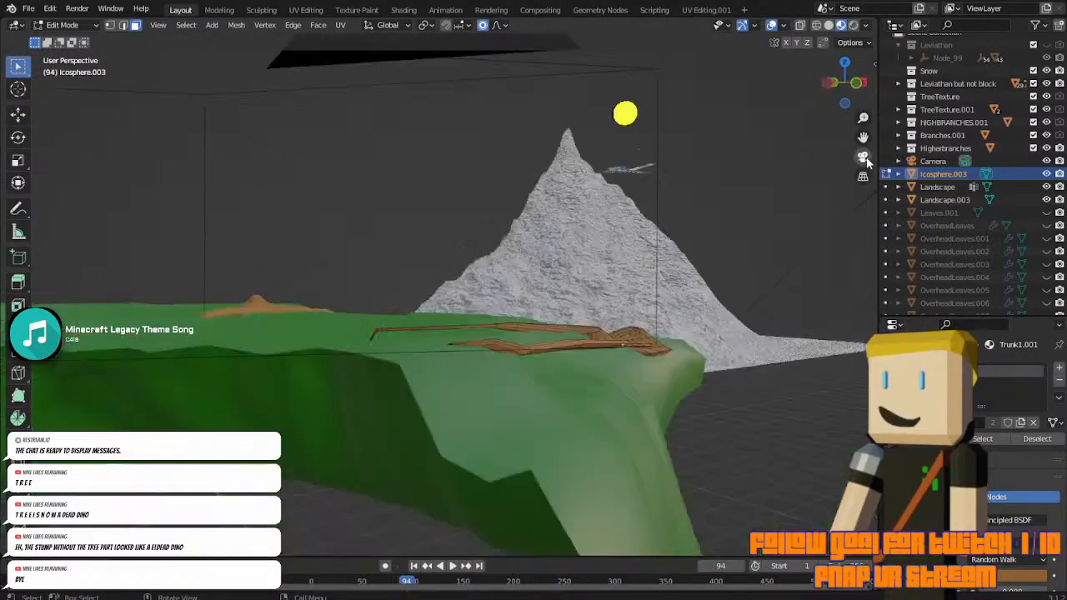
pyautogui.press('e')
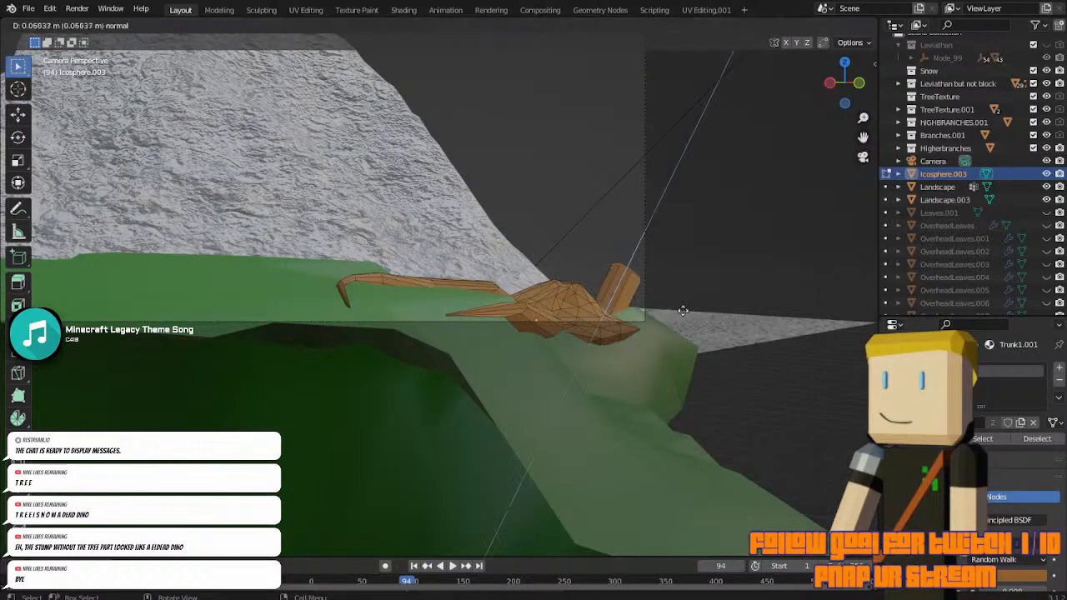
pyautogui.click(691, 300)
pyautogui.press('g')
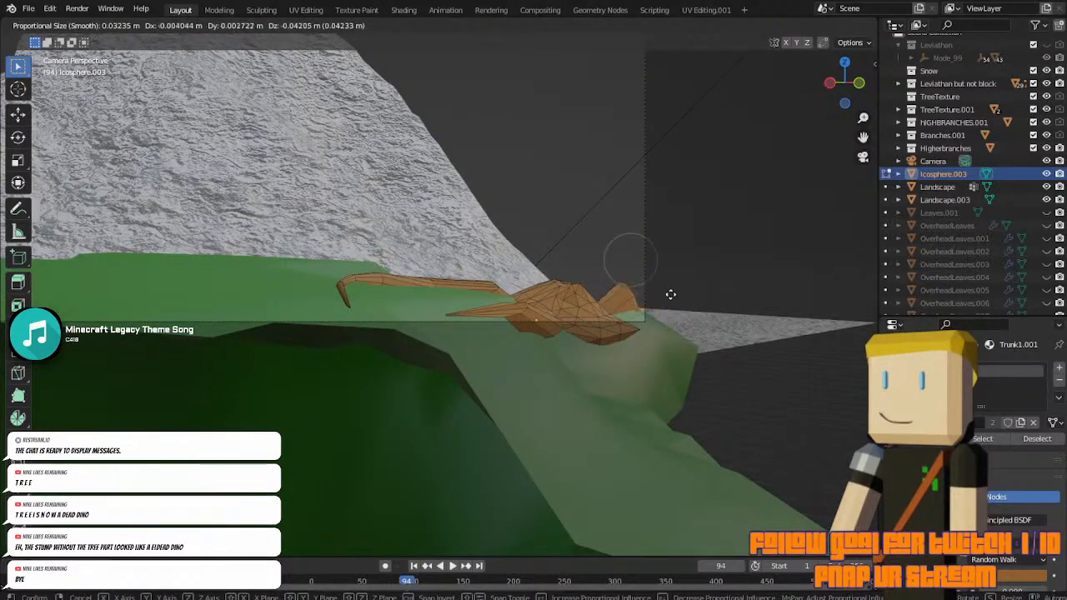
pyautogui.click(671, 294)
pyautogui.press('g')
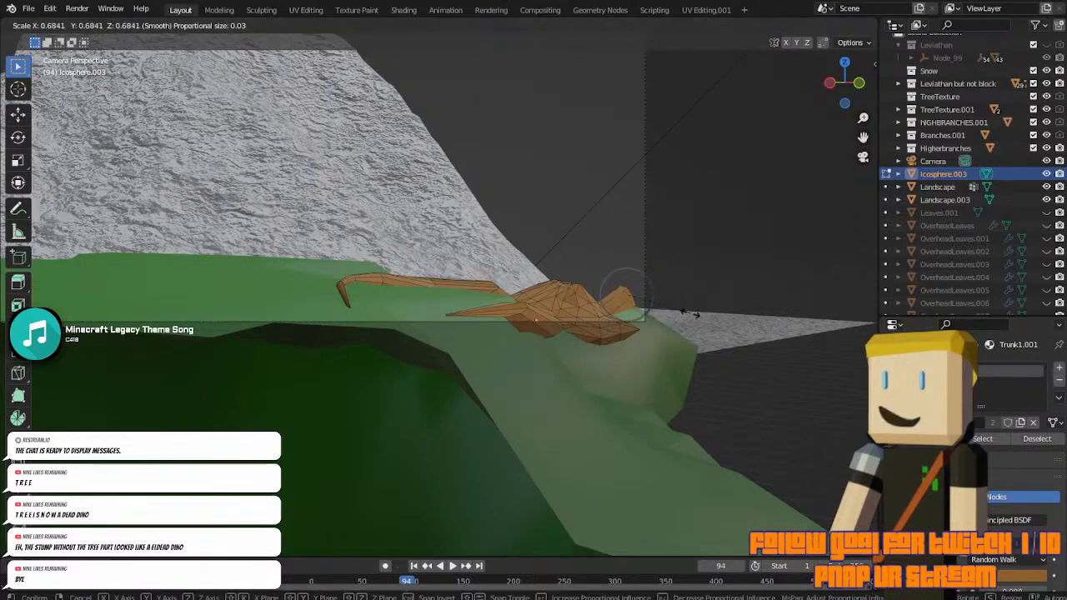
pyautogui.click(688, 309)
# Lengthen the new branch with another segment angled outward and rotate its end face in two views.
pyautogui.press('g')
pyautogui.click(669, 294)
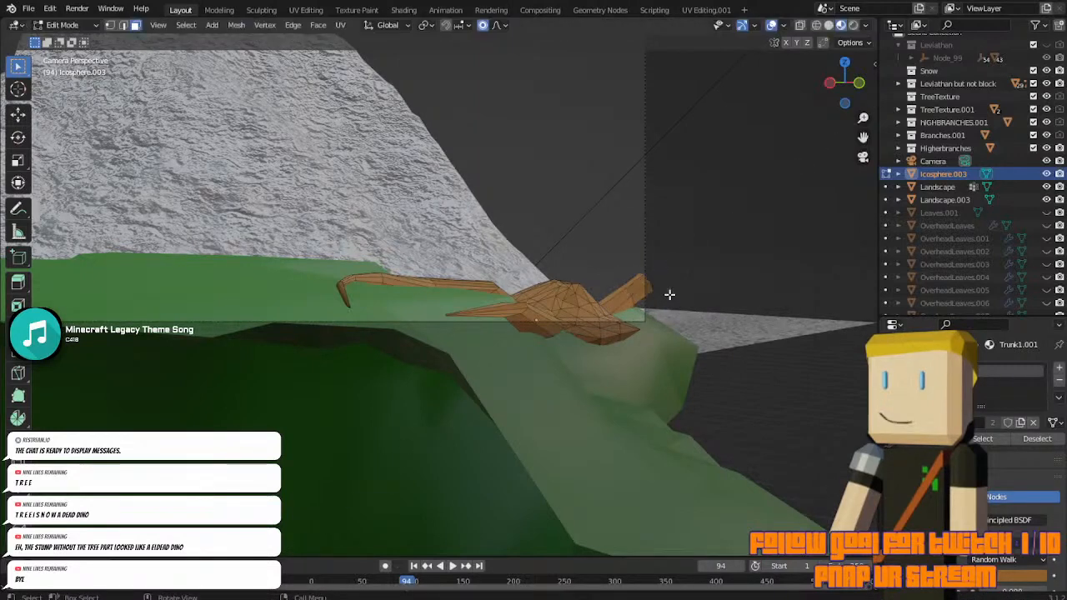
pyautogui.press('r')
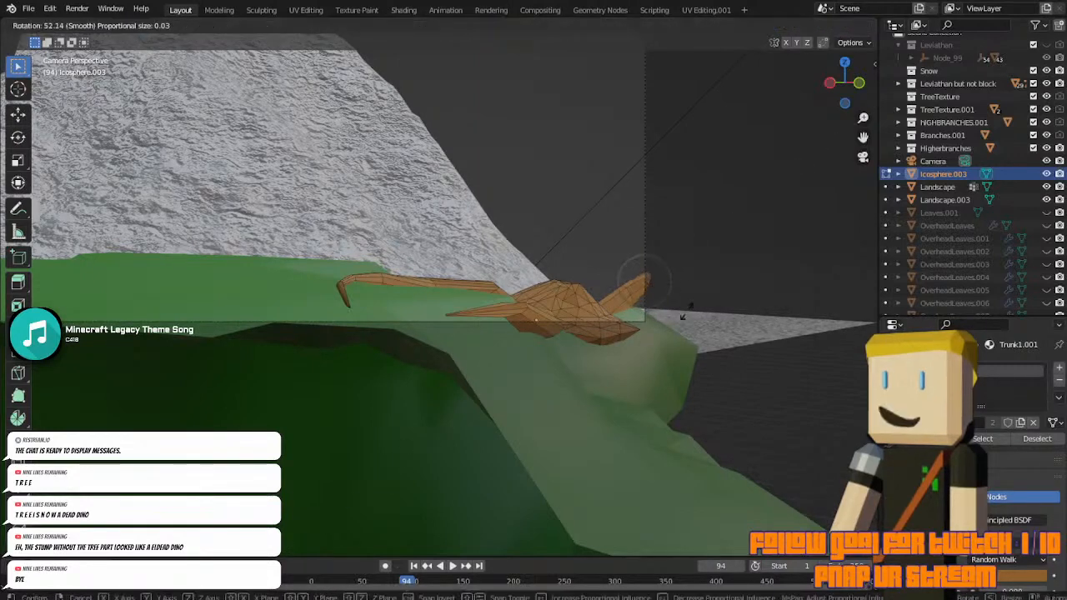
pyautogui.click(691, 289)
pyautogui.moveTo(691, 288); pyautogui.dragTo(708, 310, button='middle')
pyautogui.press('r')
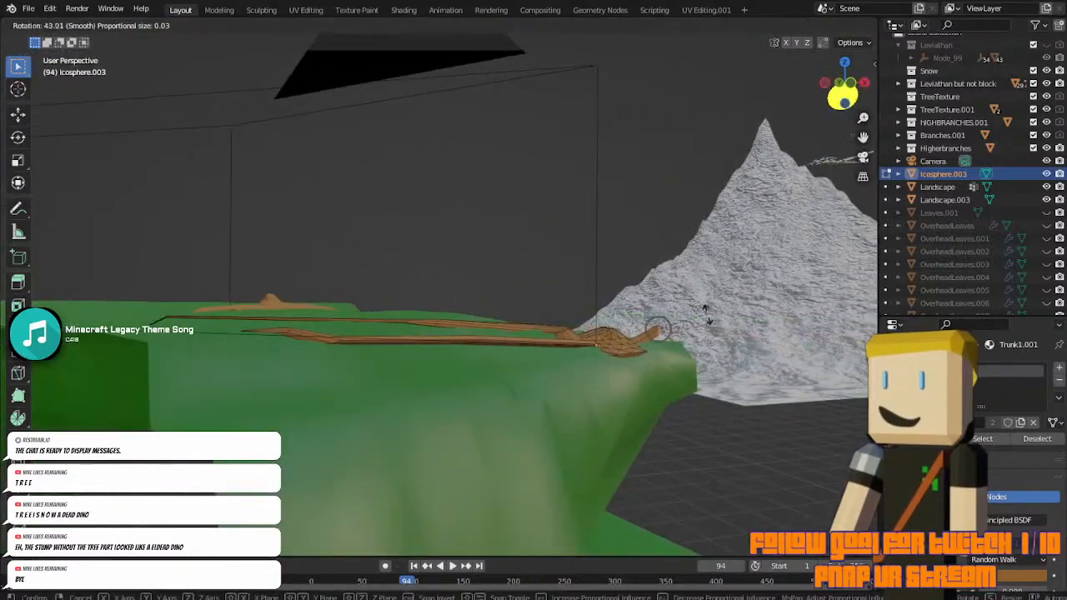
pyautogui.click(712, 320)
# Move the branch's end face down toward the ground to form a bend and shrink the tip.
pyautogui.press('KP_0')
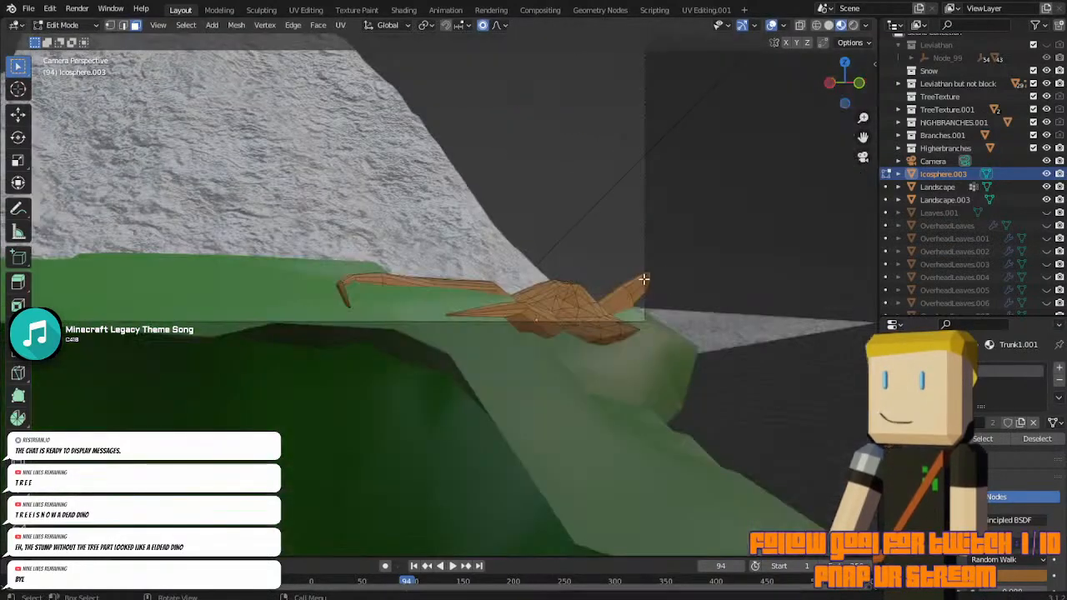
pyautogui.press('g')
pyautogui.click(660, 315)
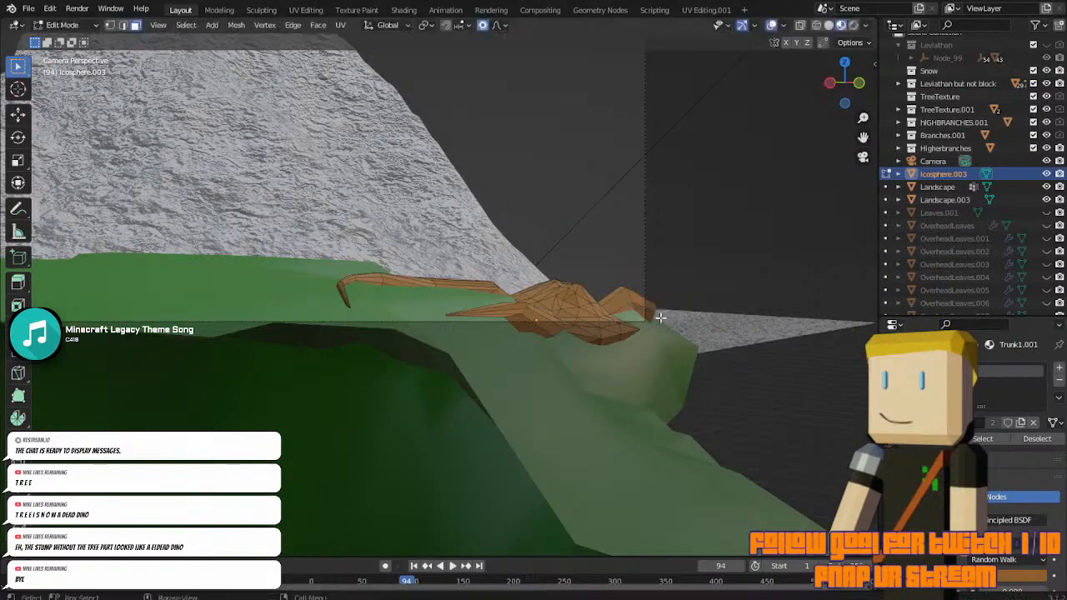
pyautogui.press('s')
pyautogui.click(644, 310)
# Lower the top vertex of the branch's bend with proportional editing and check the shape from the side.
pyautogui.click(109, 26)
pyautogui.scroll(1, 683, 315)
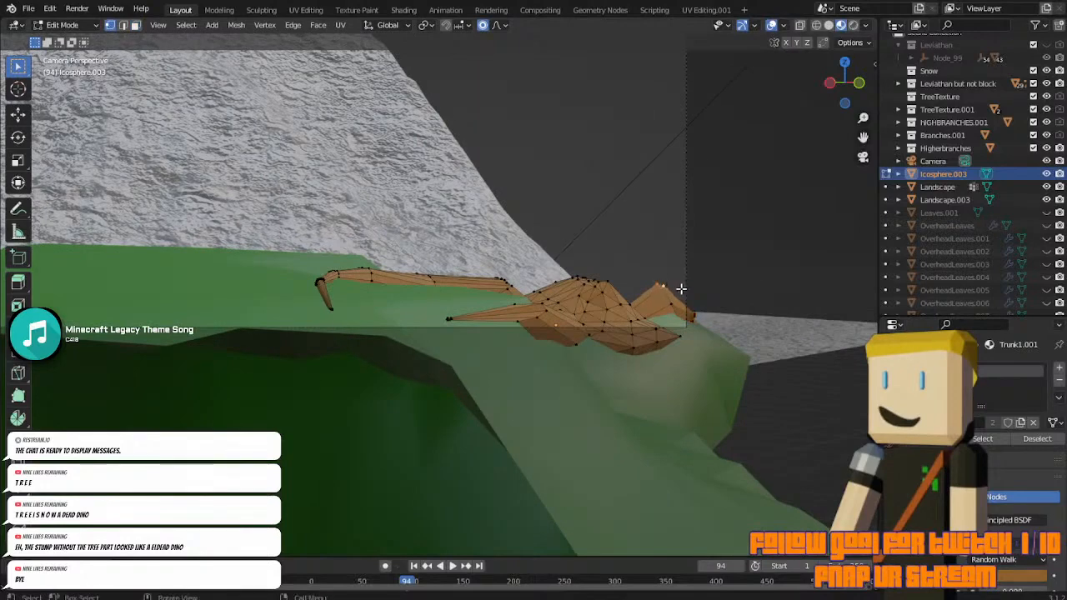
pyautogui.press('g')
pyautogui.click(688, 305)
pyautogui.moveTo(689, 306); pyautogui.dragTo(570, 309, button='middle')
pyautogui.scroll(2, 571, 309)
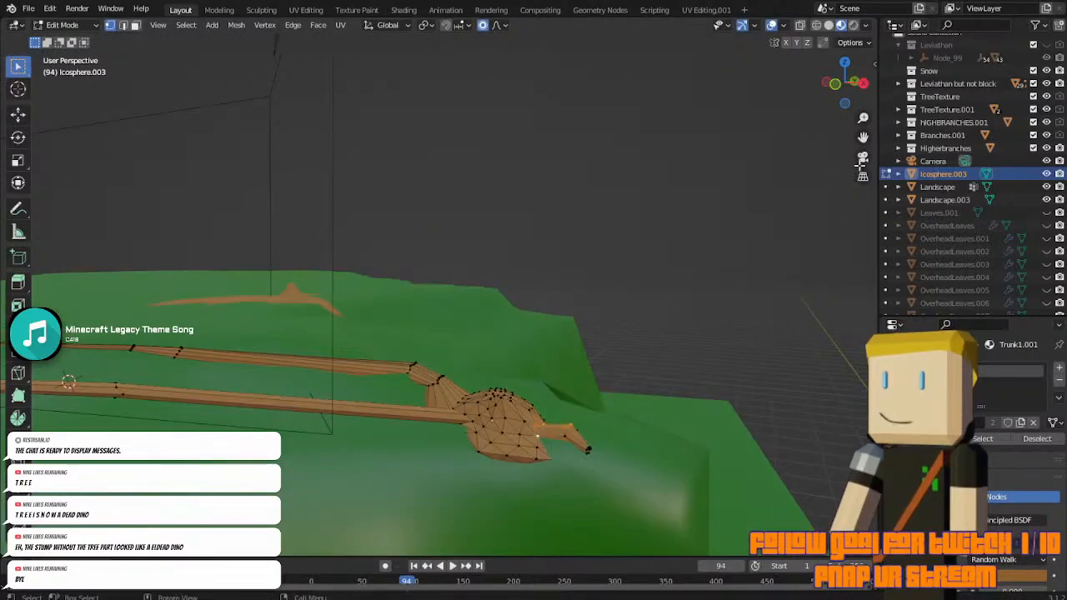
# Raise the lower vertex near the new branch's base with proportional editing in camera view.
pyautogui.press('KP_0')
pyautogui.press('s')
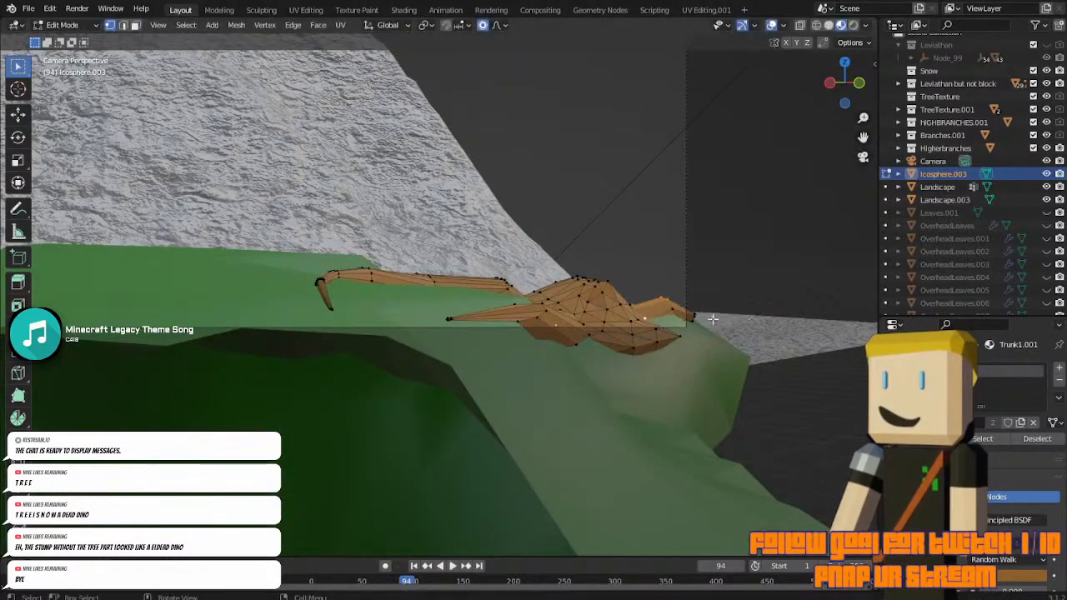
pyautogui.click(667, 302)
pyautogui.press('g')
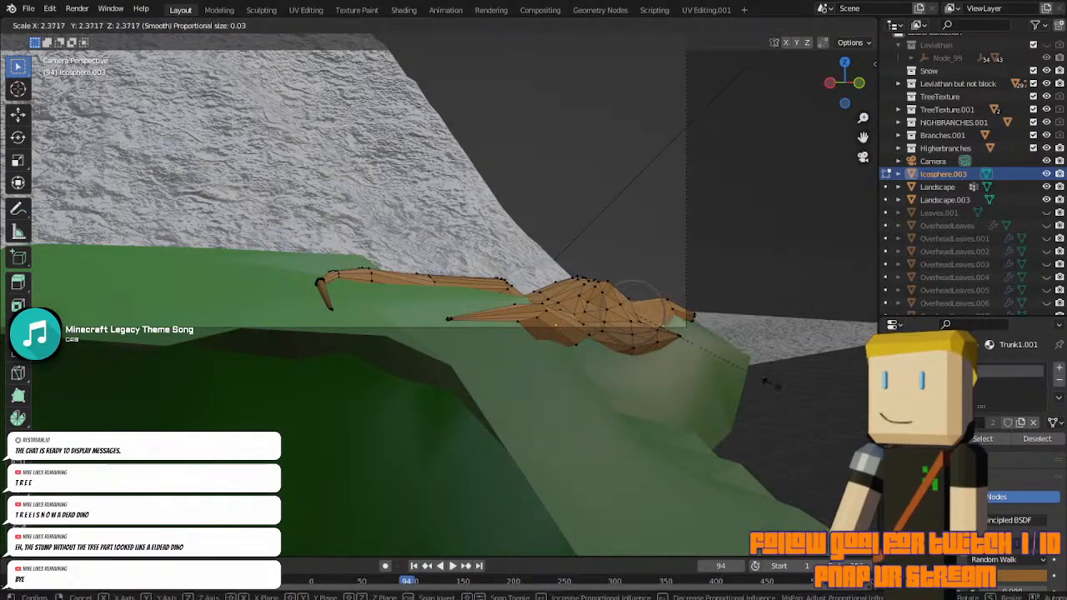
pyautogui.click(692, 344)
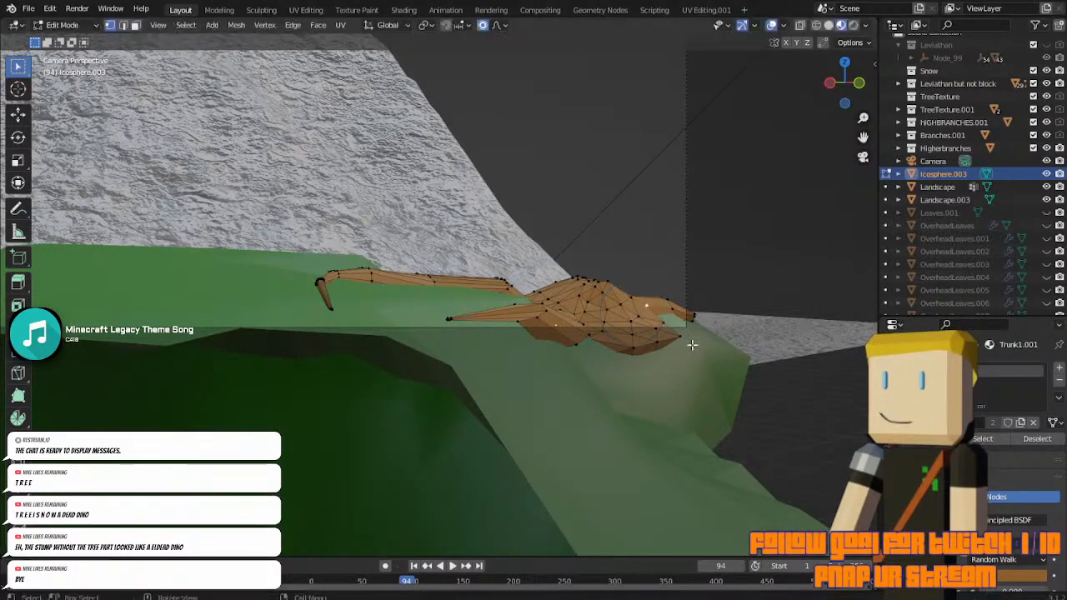
# Return to Object Mode, deselect the stump and unhide the Trees object in the viewport.
pyautogui.press('Tab')
pyautogui.click(742, 232)
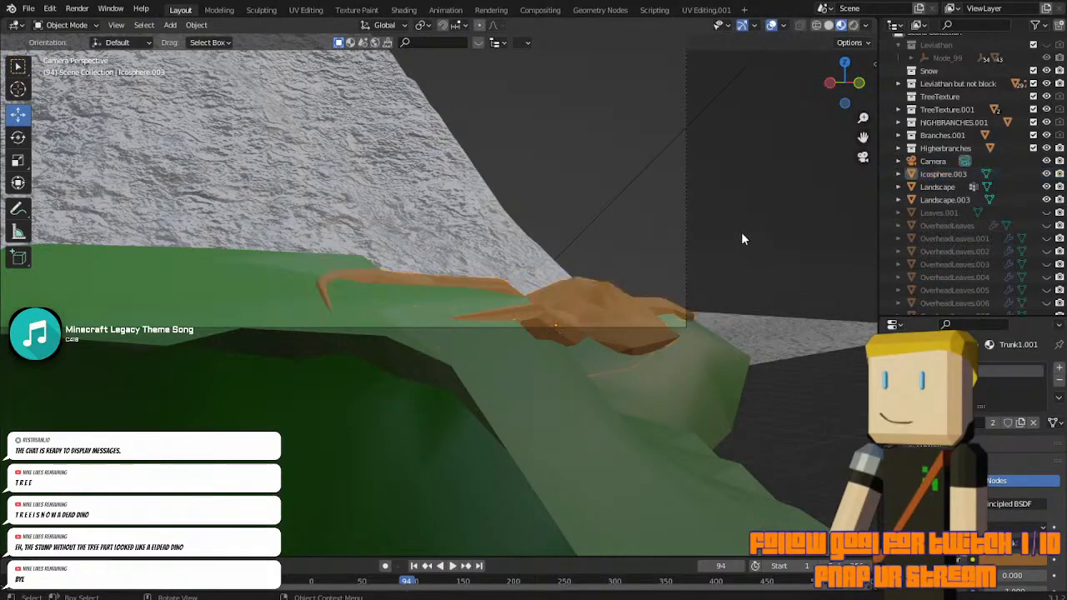
pyautogui.moveTo(863, 136); pyautogui.dragTo(1055, 366)
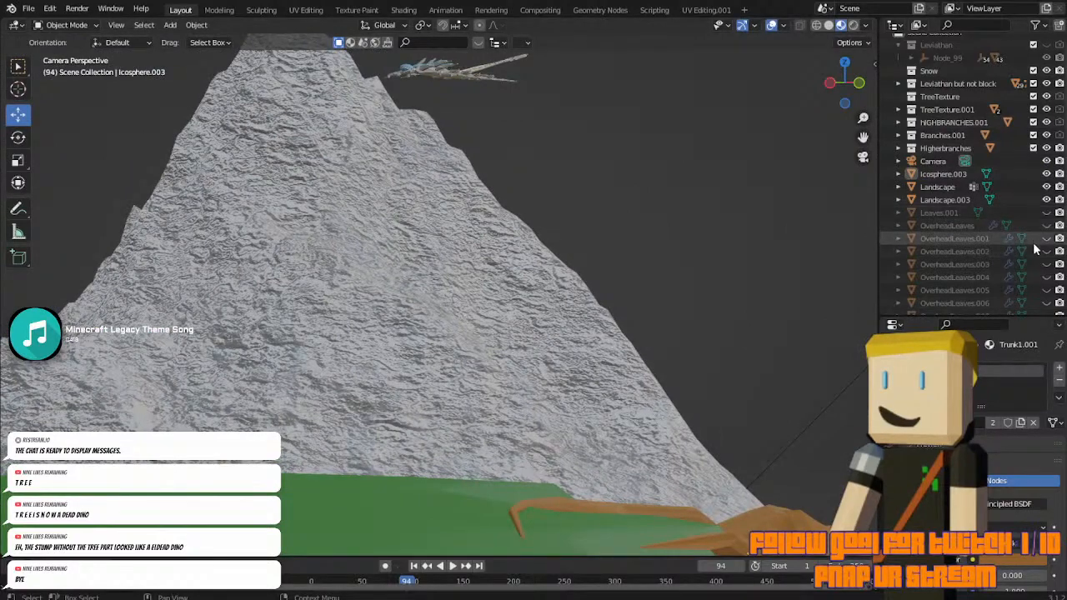
pyautogui.scroll(-5, 1041, 267)
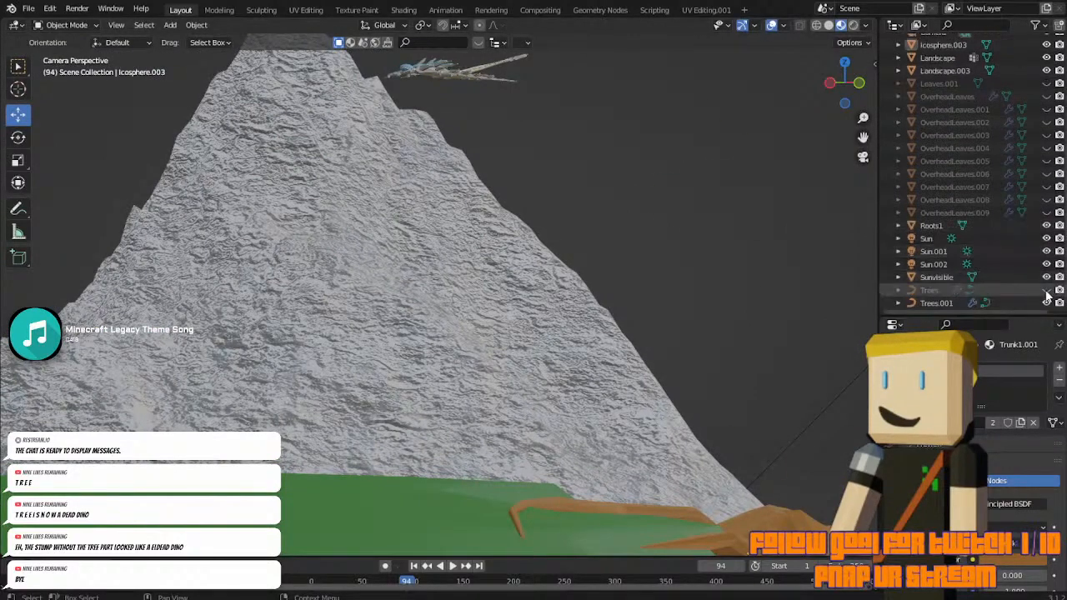
pyautogui.click(1047, 290)
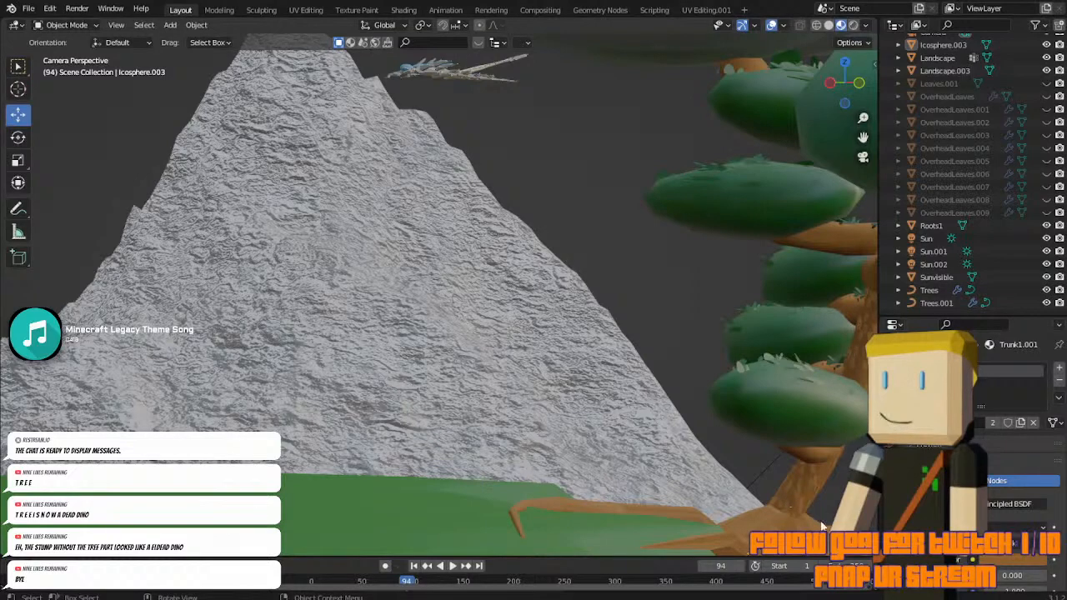
# Edit the stump again and pull its upper face up against the standing tree's trunk with proportional editing.
pyautogui.press('Tab')
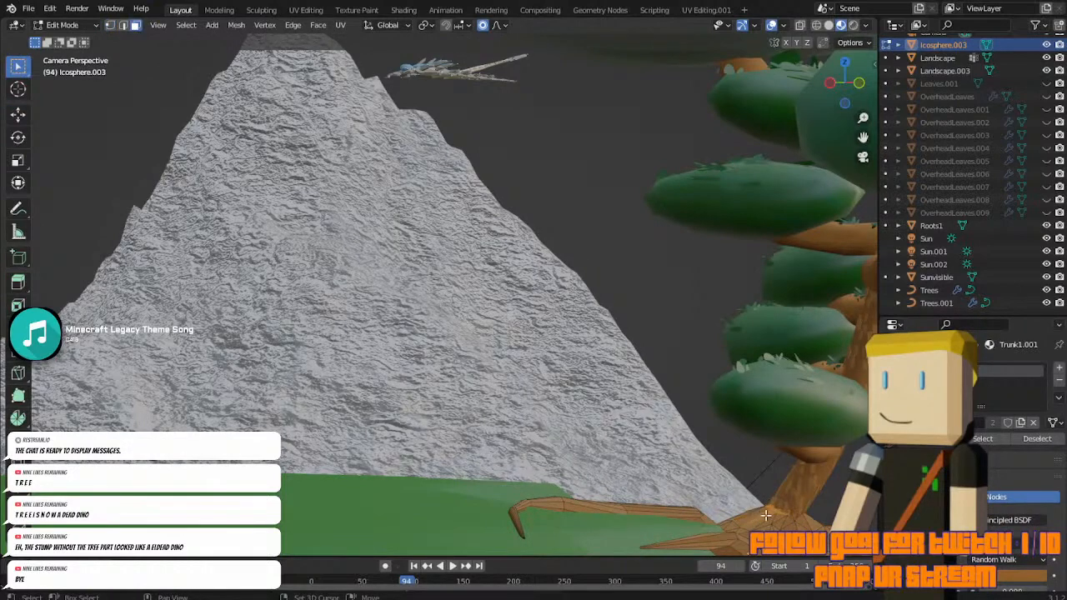
pyautogui.press('g')
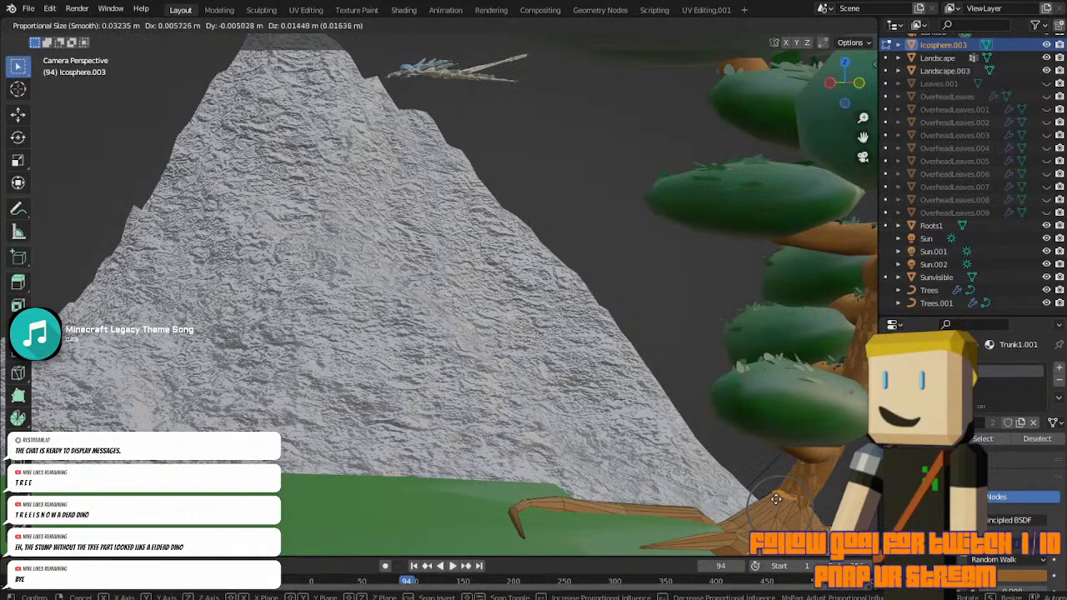
pyautogui.click(805, 511)
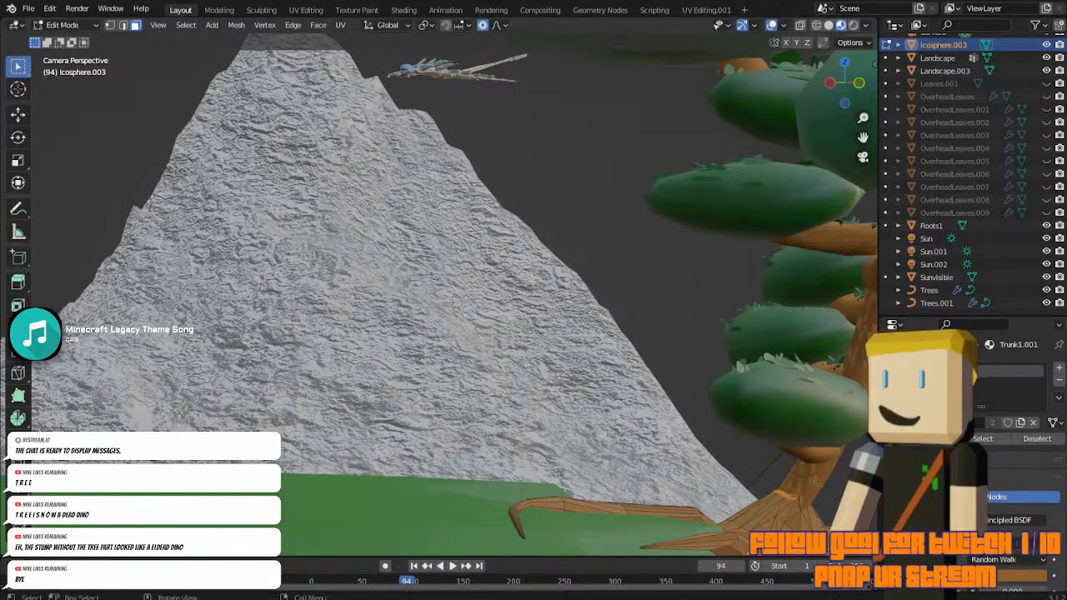
pyautogui.click(18, 351)
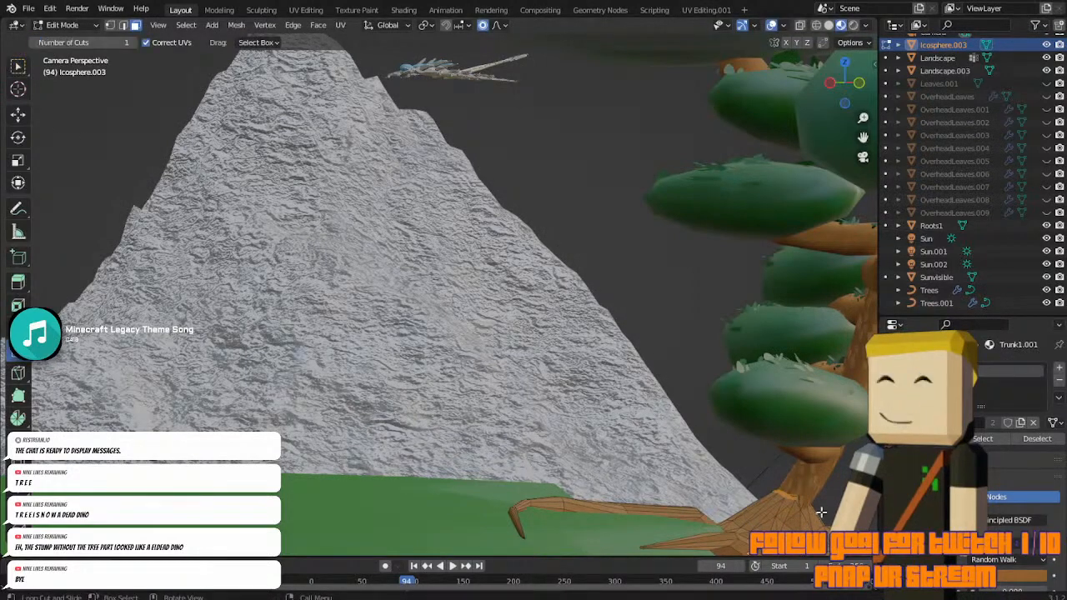
pyautogui.click(16, 67)
# Knife-cut a line across the stump's upper part just below the tree trunk and switch to edge selection.
pyautogui.moveTo(799, 149); pyautogui.dragTo(577, 236, button='middle')
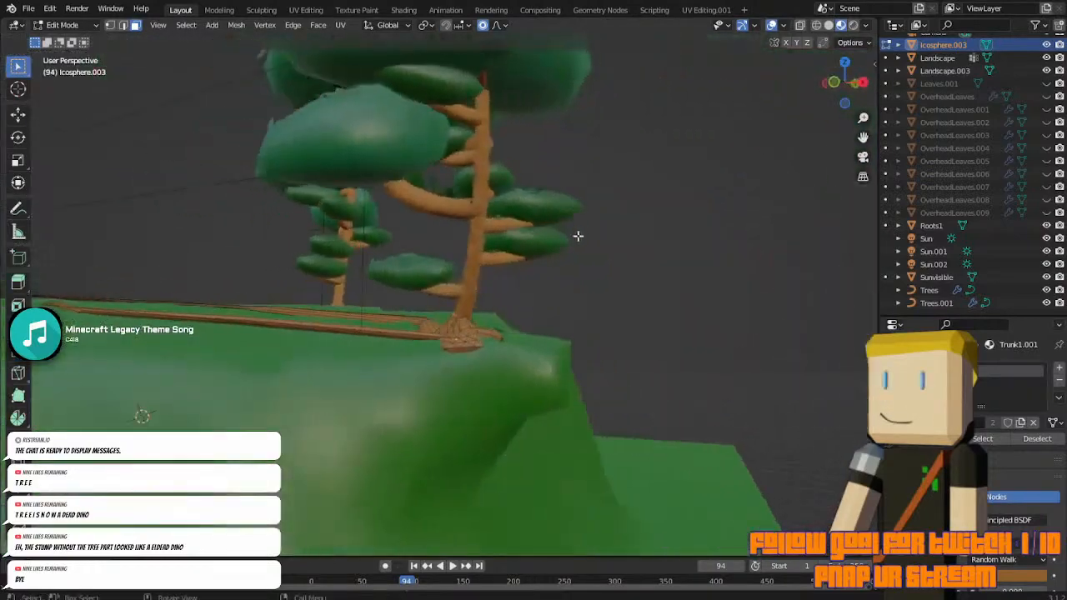
pyautogui.scroll(6, 574, 242)
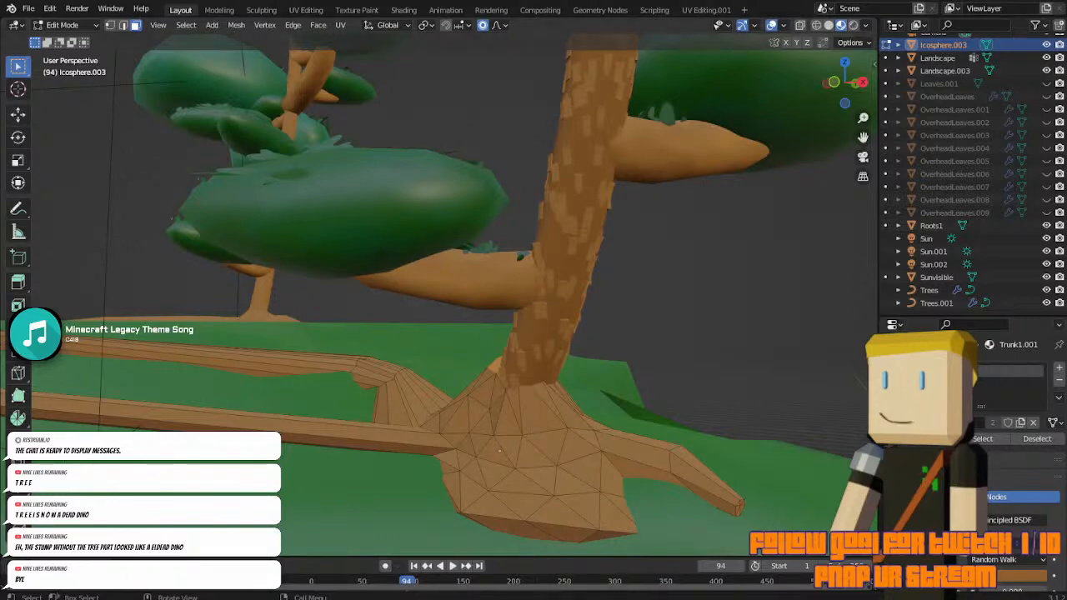
pyautogui.click(18, 375)
pyautogui.moveTo(244, 389); pyautogui.dragTo(469, 386, button='middle')
pyautogui.click(350, 405)
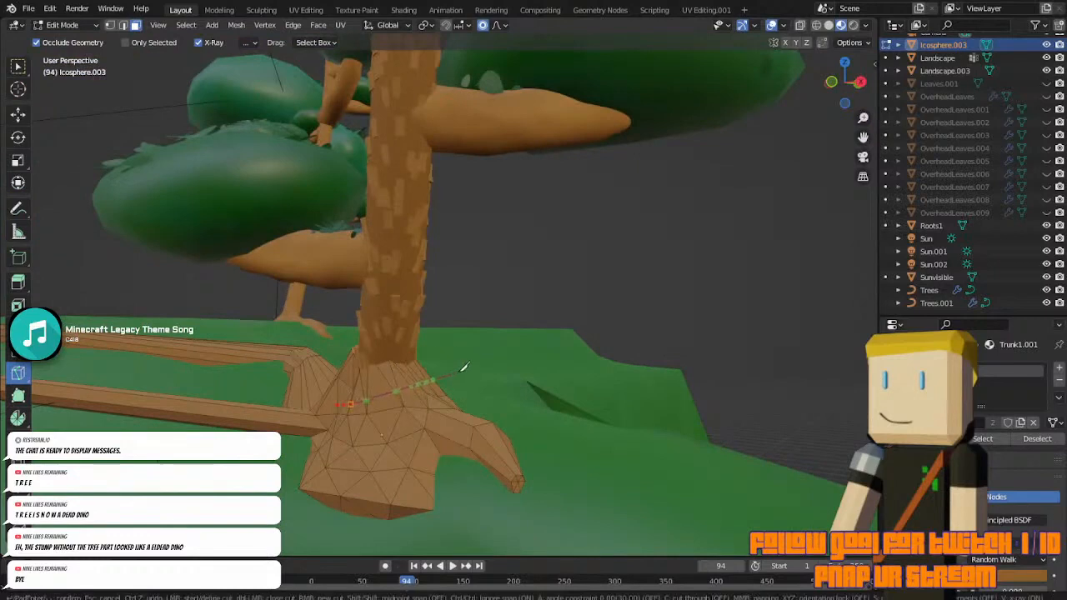
pyautogui.click(461, 371)
pyautogui.press('Return')
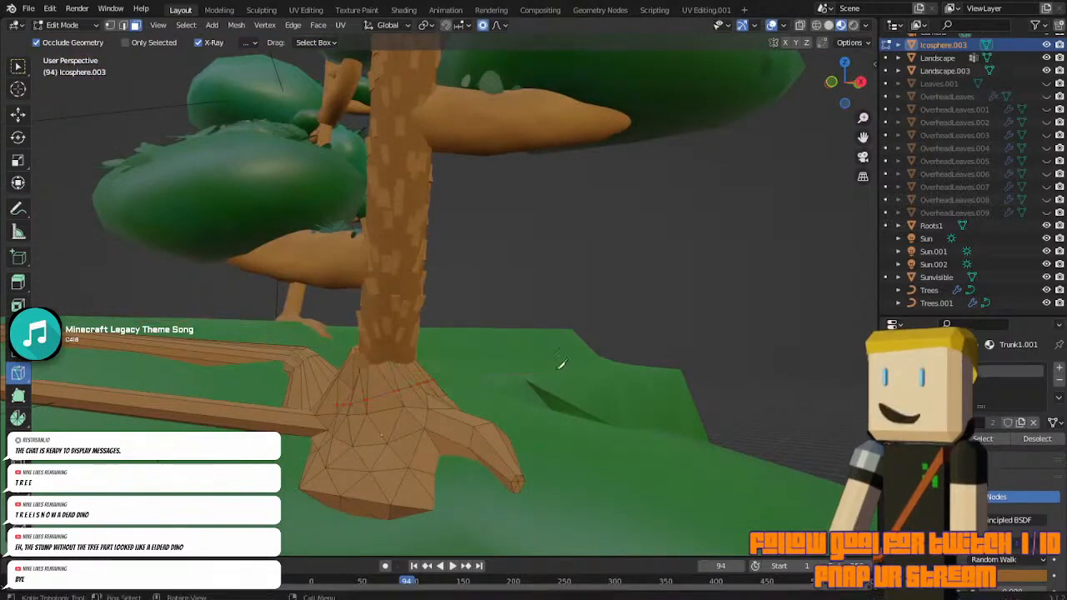
pyautogui.click(18, 67)
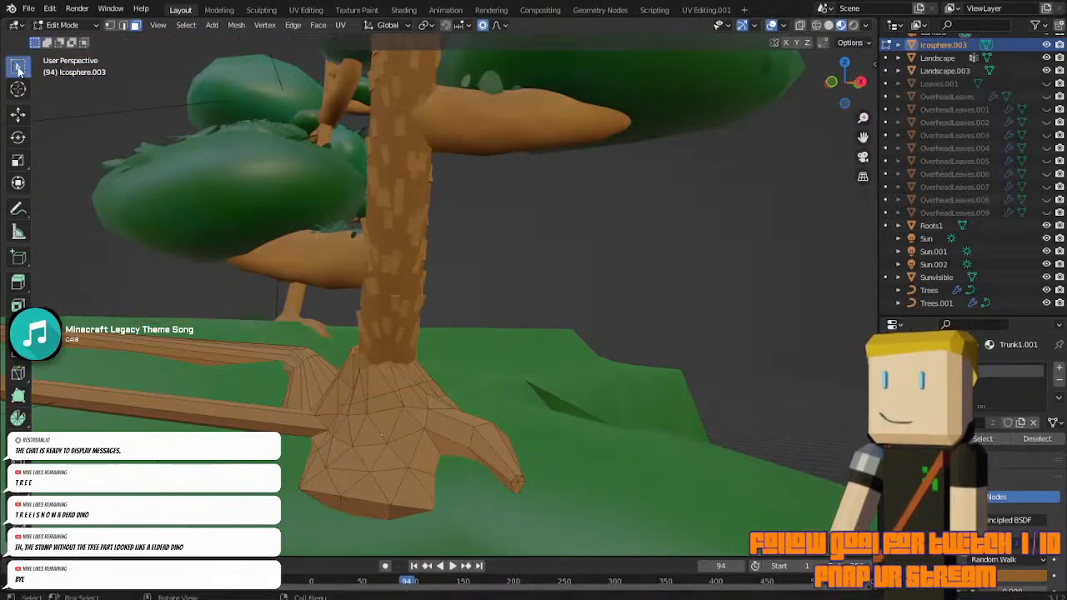
pyautogui.click(122, 25)
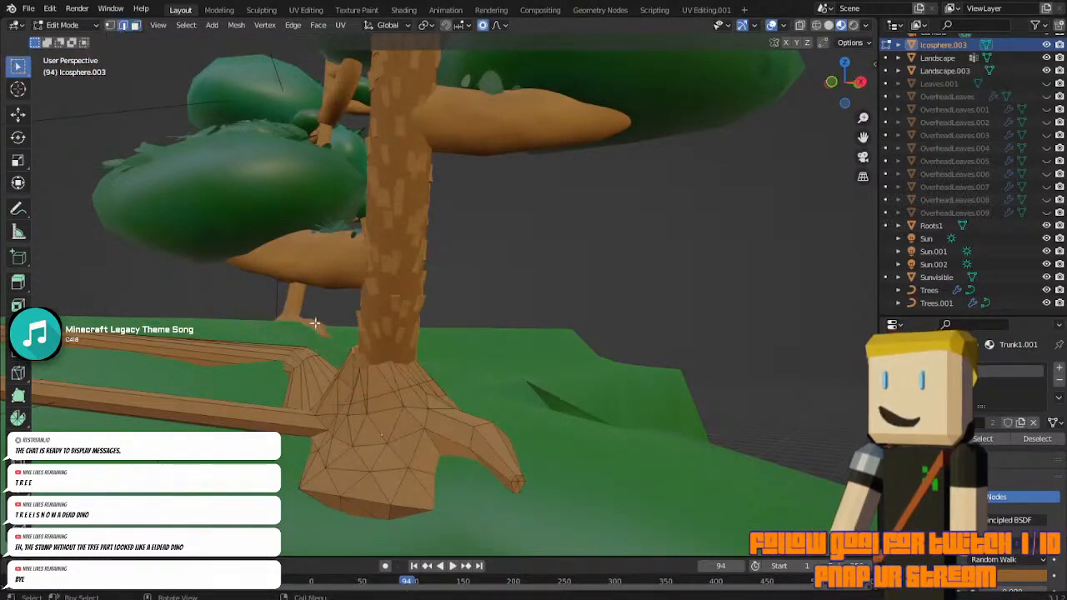
# Select the connected edges along the knife-cut line across the stump's upper part below the tree trunk.
pyautogui.click(364, 401)
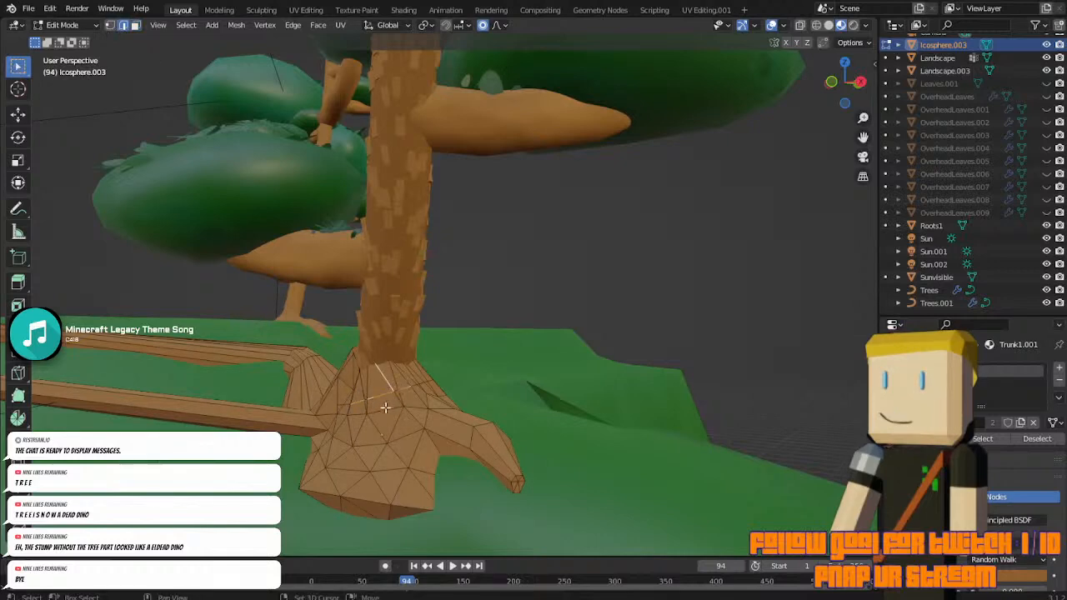
pyautogui.scroll(9, 379, 408)
pyautogui.moveTo(864, 138)
pyautogui.mouseDown()
pyautogui.moveTo(1059, 8)
pyautogui.moveTo(864, 144)
pyautogui.mouseUp()
pyautogui.click(590, 234)
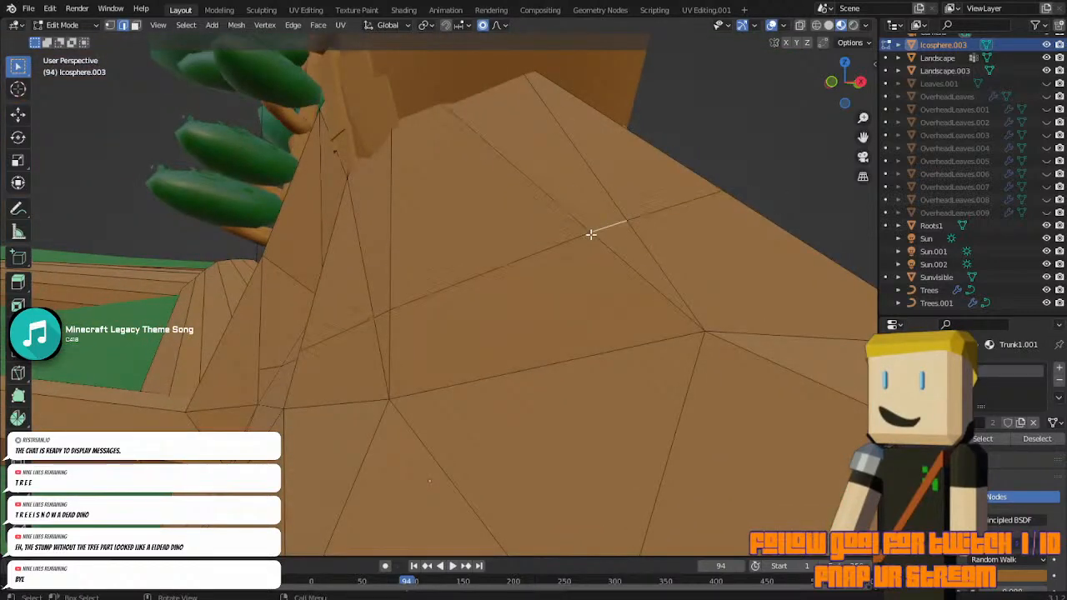
pyautogui.keyDown('shift'); pyautogui.click(381, 322); pyautogui.keyUp('shift')
pyautogui.keyDown('shift'); pyautogui.click(293, 363); pyautogui.keyUp('shift')
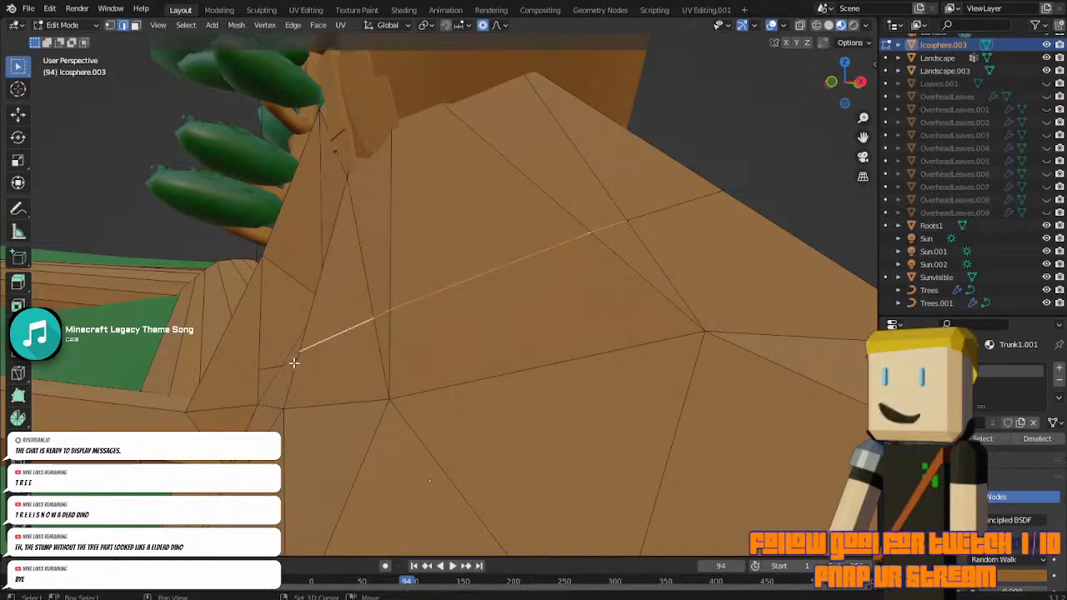
pyautogui.keyDown('shift'); pyautogui.click(650, 228); pyautogui.keyUp('shift')
pyautogui.scroll(-4, 650, 229)
pyautogui.moveTo(651, 229); pyautogui.dragTo(606, 261, button='middle')
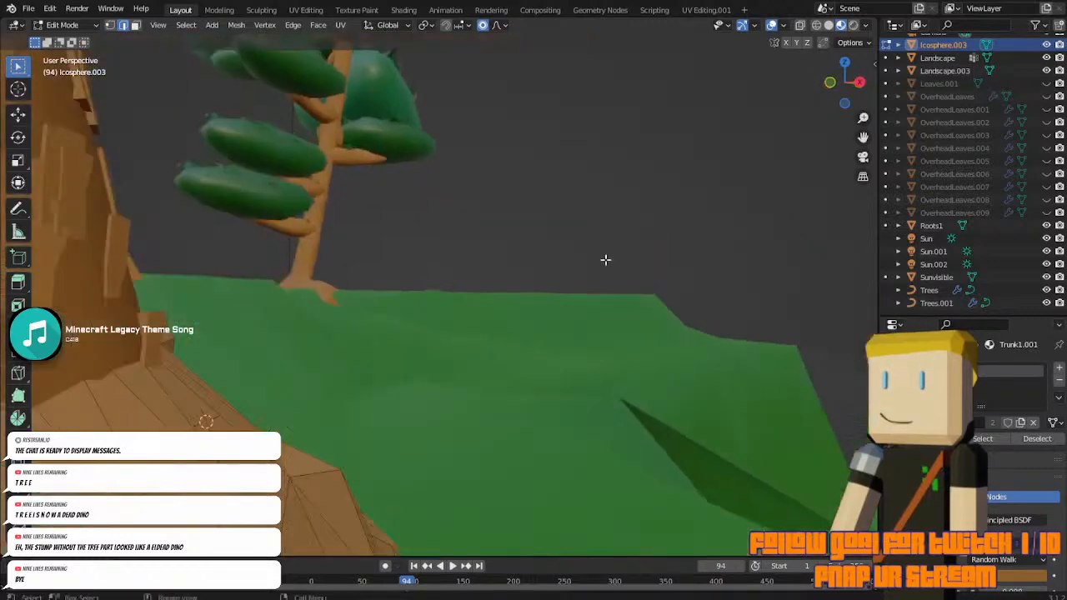
pyautogui.scroll(4, 348, 378)
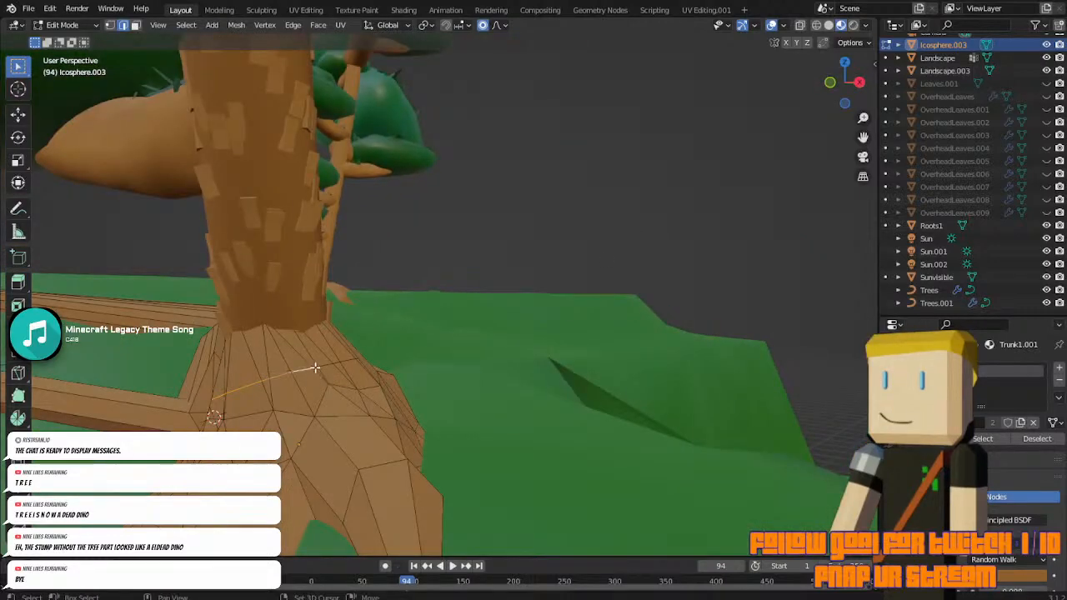
pyautogui.moveTo(345, 359); pyautogui.dragTo(317, 369, button='middle')
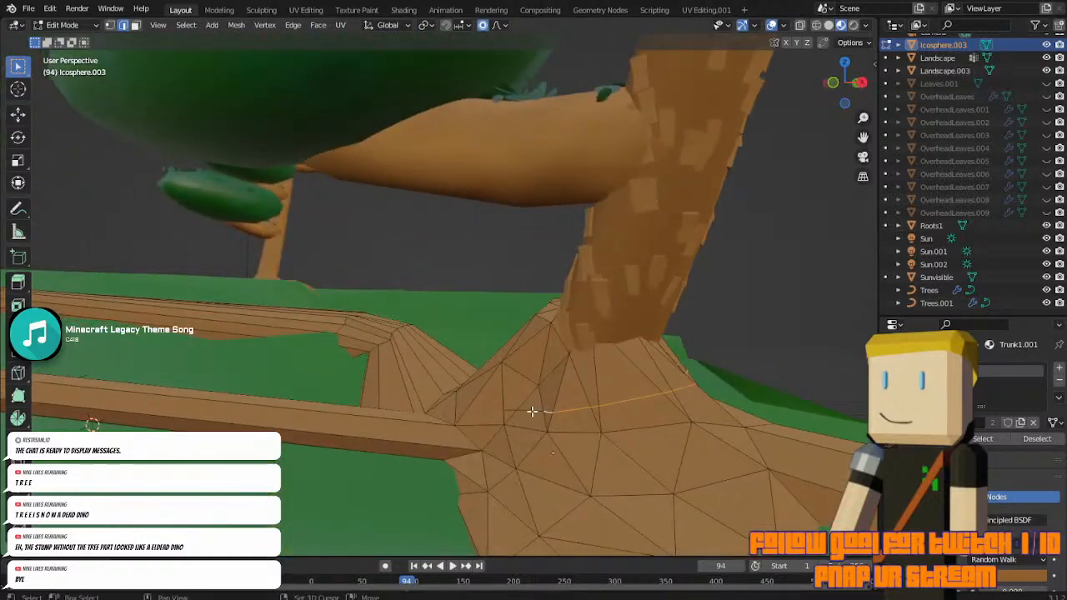
# Try to move the selected cut edges in camera view, both with and without proportional editing.
pyautogui.click(863, 156)
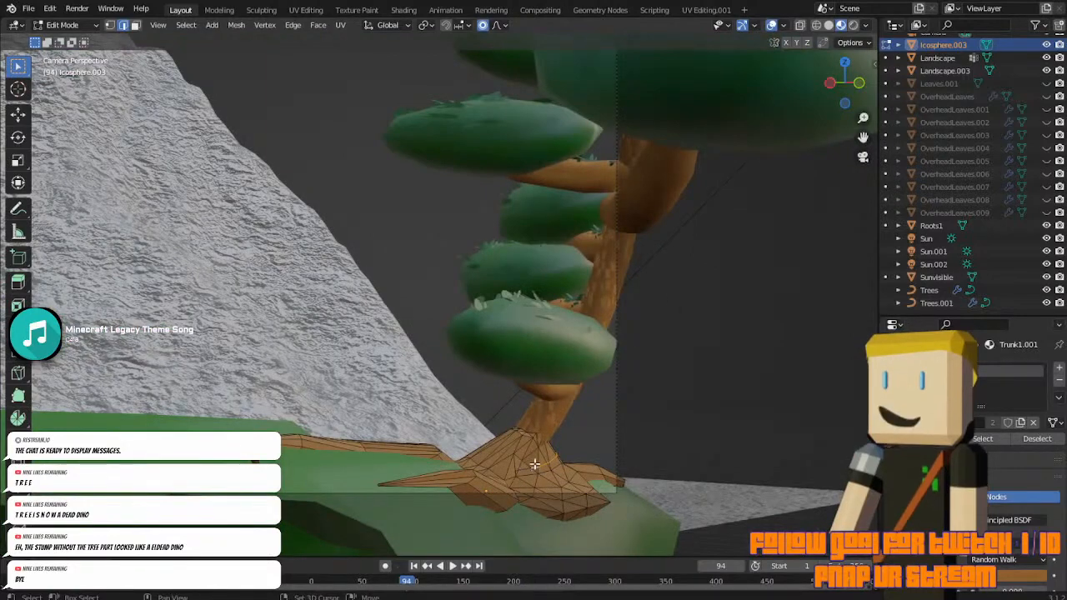
pyautogui.press('g')
pyautogui.rightClick(590, 430)
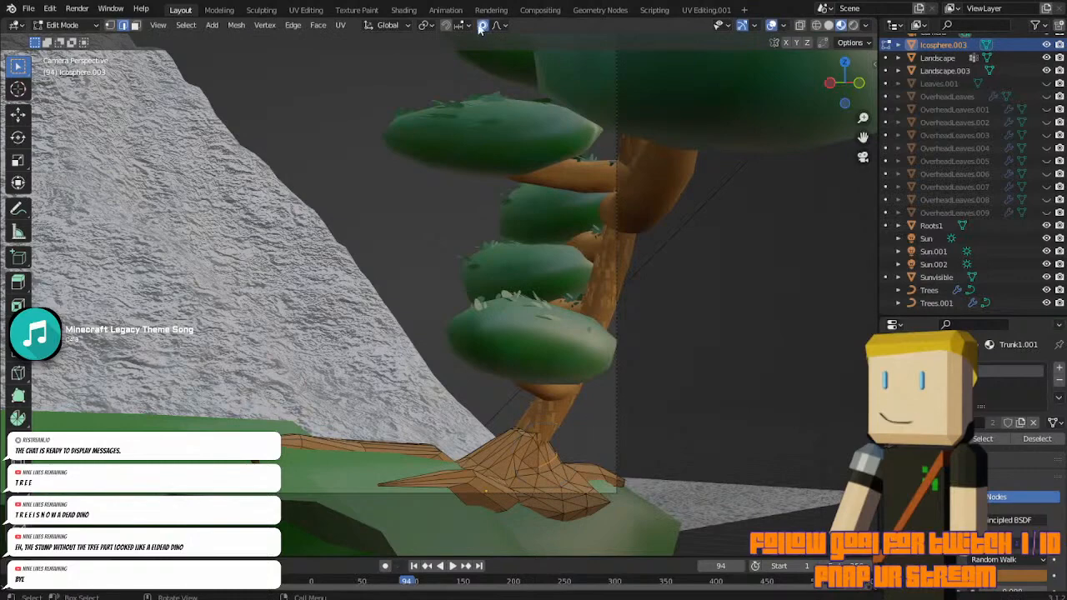
pyautogui.press('g')
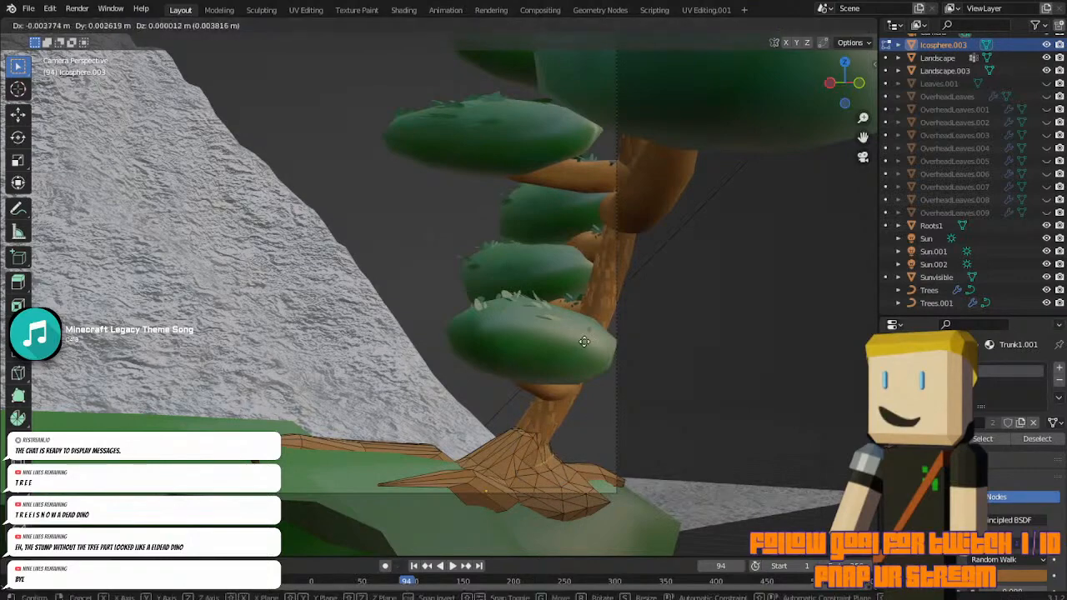
pyautogui.rightClick(582, 342)
# Move the stump's top edge slightly up against the trunk base in camera view with proportional editing off.
pyautogui.press('Tab')
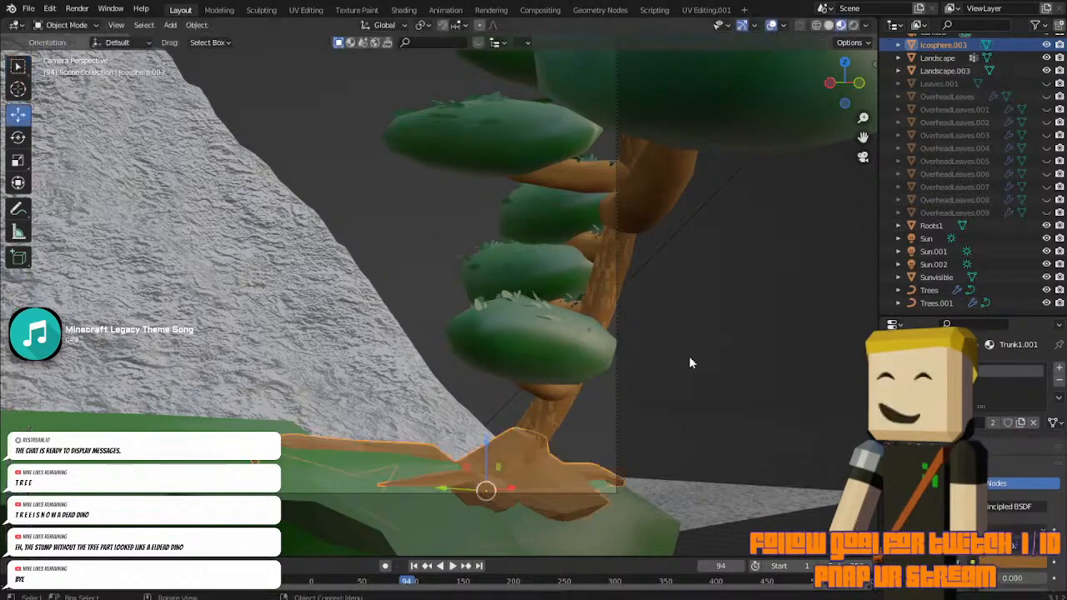
pyautogui.press('Tab')
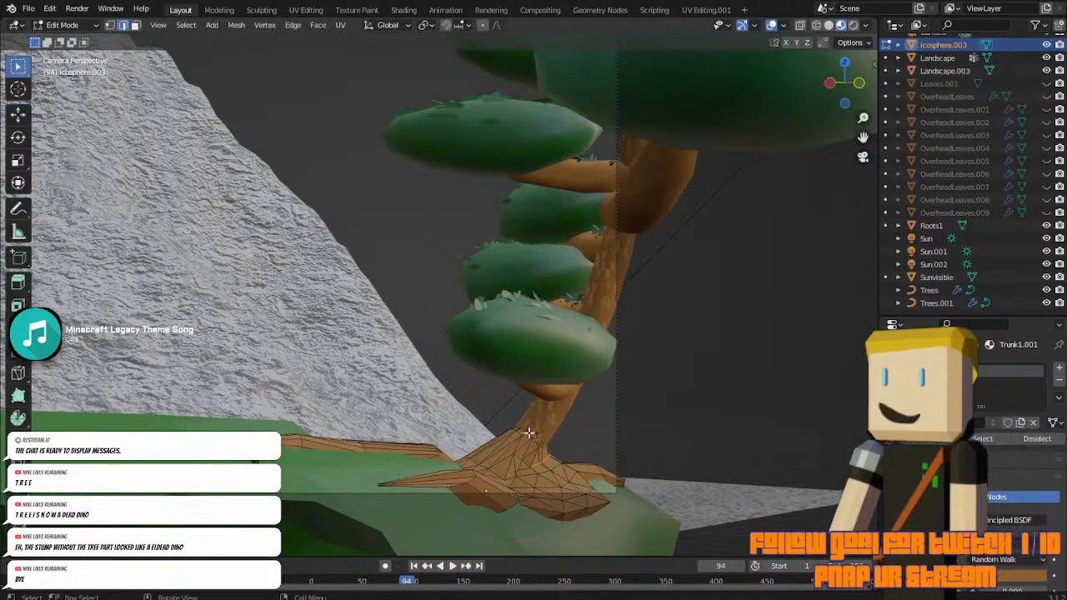
pyautogui.scroll(1, 640, 368)
pyautogui.scroll(2, 640, 368)
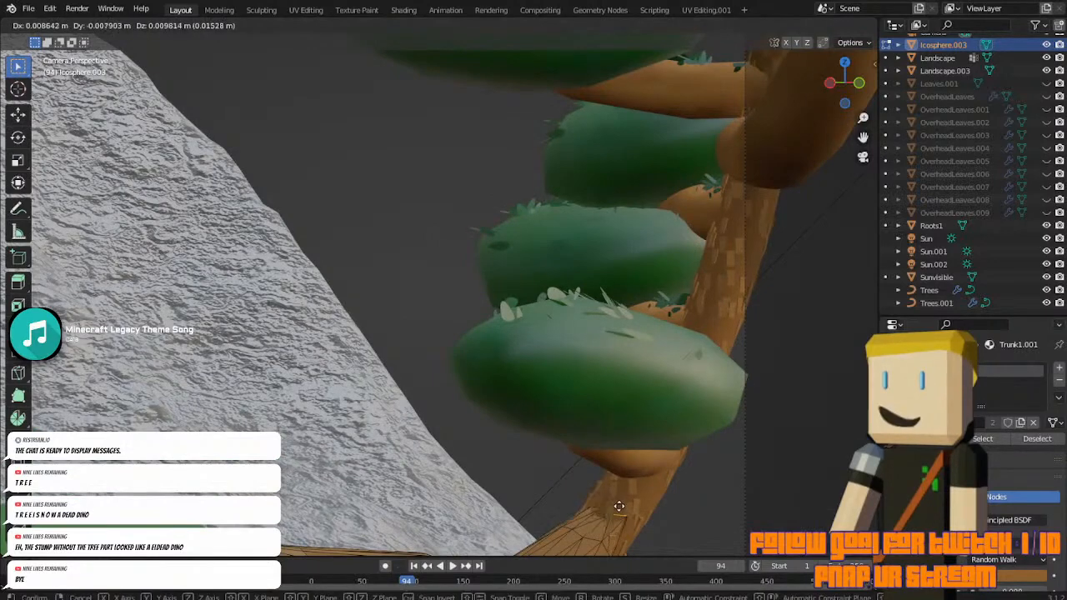
pyautogui.press('Tab')
pyautogui.scroll(-4, 615, 505)
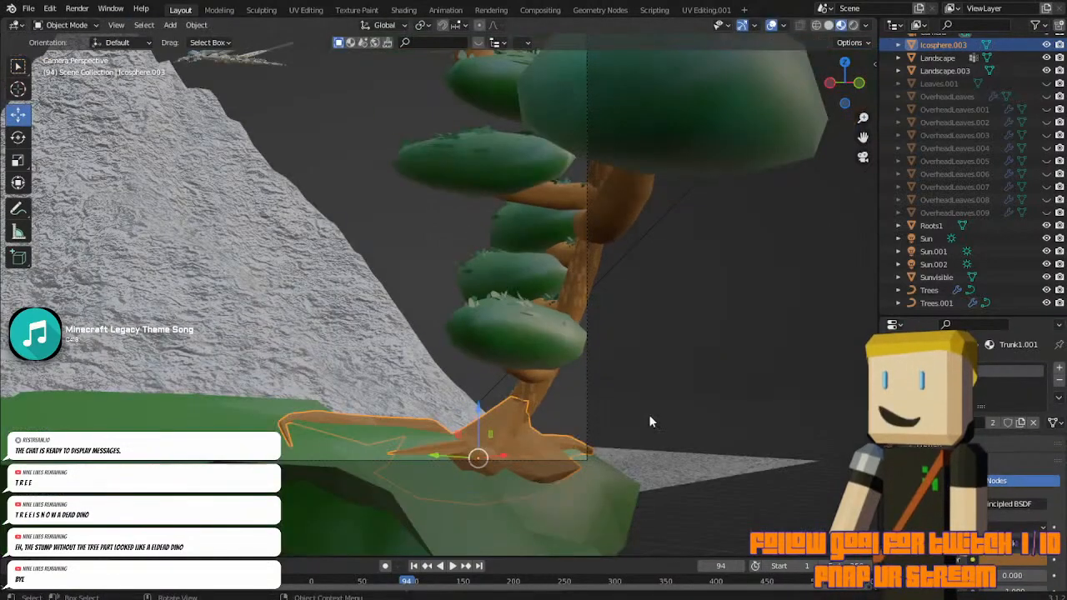
# Lower the stump's top edge slightly in Edit Mode and return to Object Mode with the stump deselected.
pyautogui.click(649, 411)
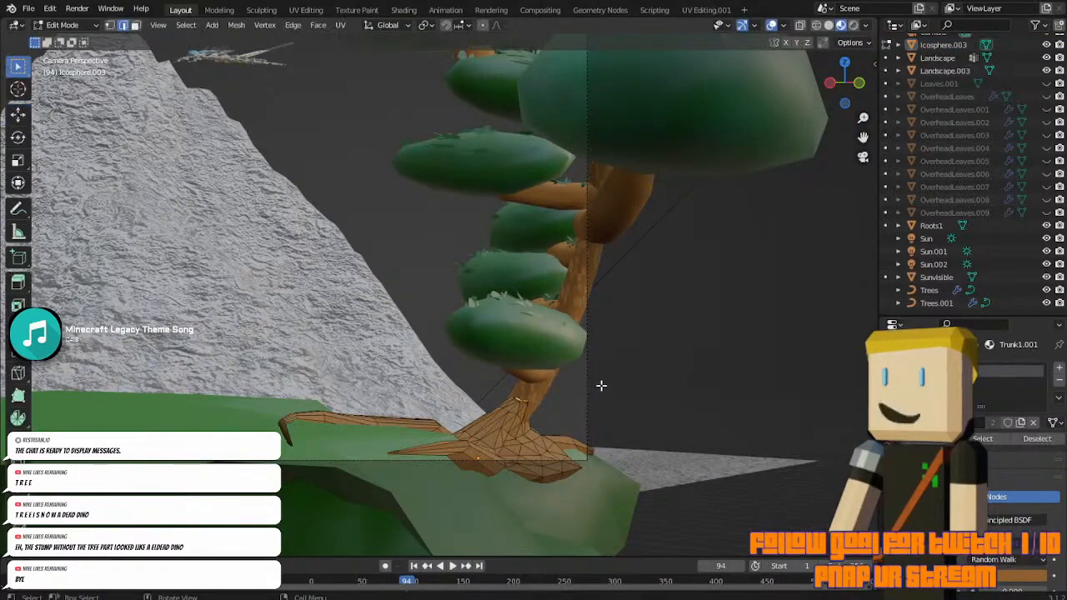
pyautogui.press('g')
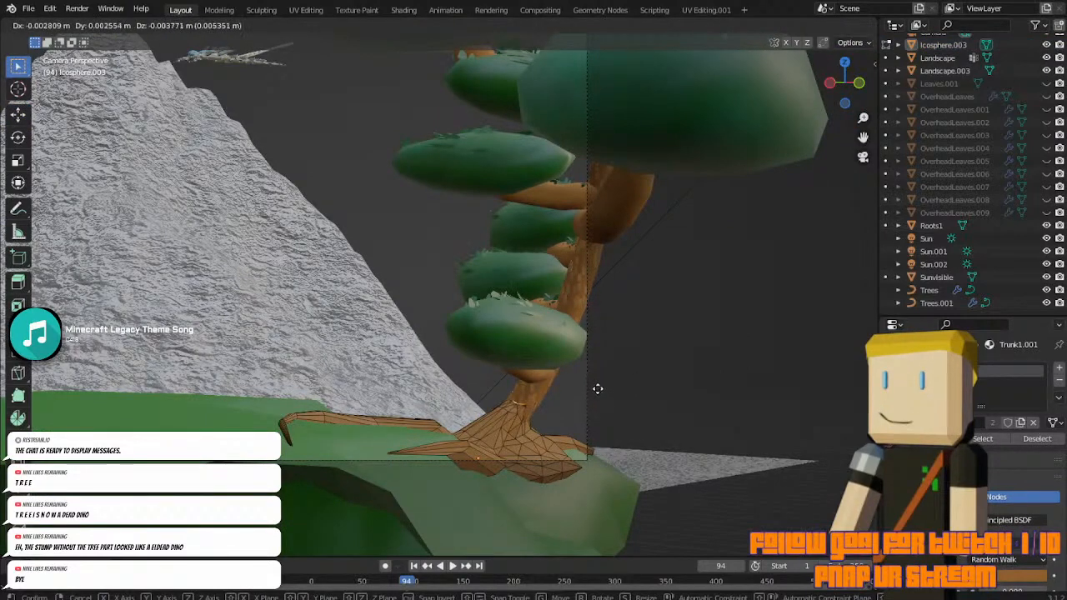
pyautogui.click(598, 390)
pyautogui.press('Tab')
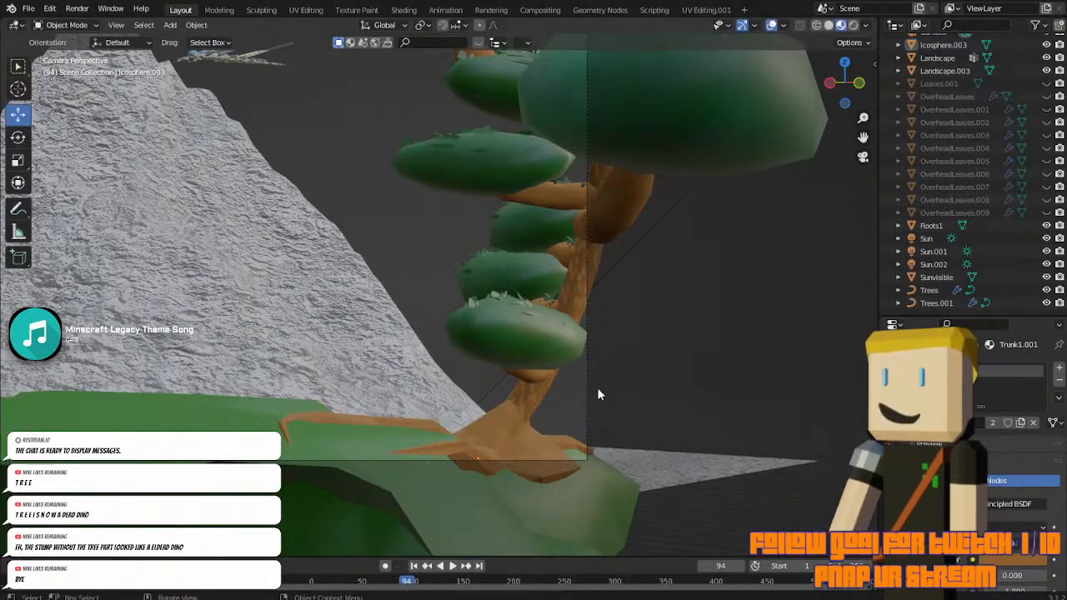
# Examine how the stump and branches blend with the tree and the whole scene in camera view.
pyautogui.scroll(1, 599, 394)
pyautogui.scroll(-3, 599, 394)
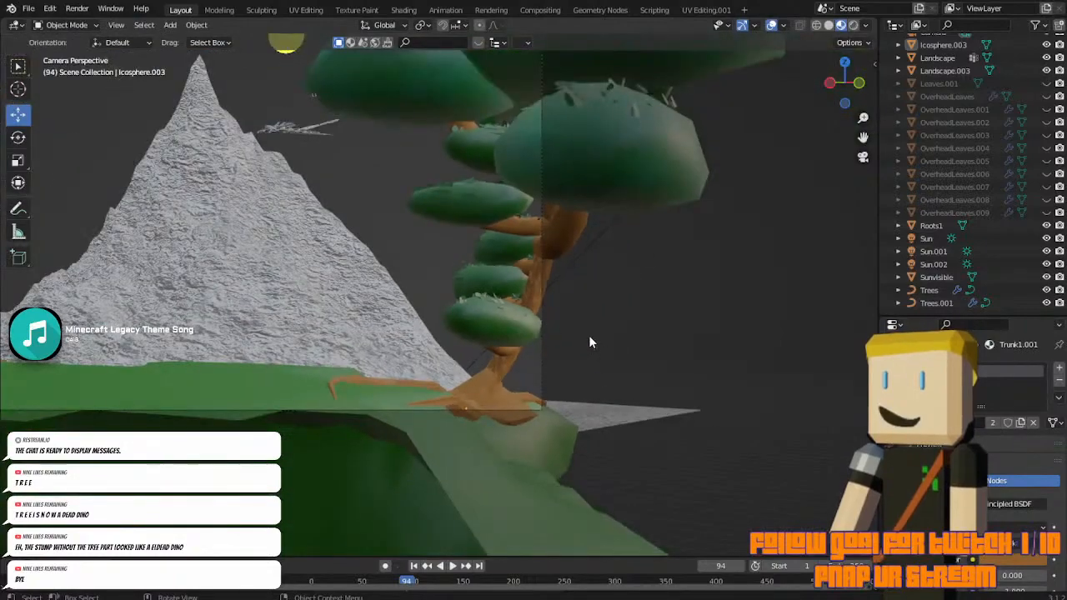
pyautogui.scroll(4, 591, 338)
pyautogui.moveTo(864, 138); pyautogui.dragTo(1066, 158)
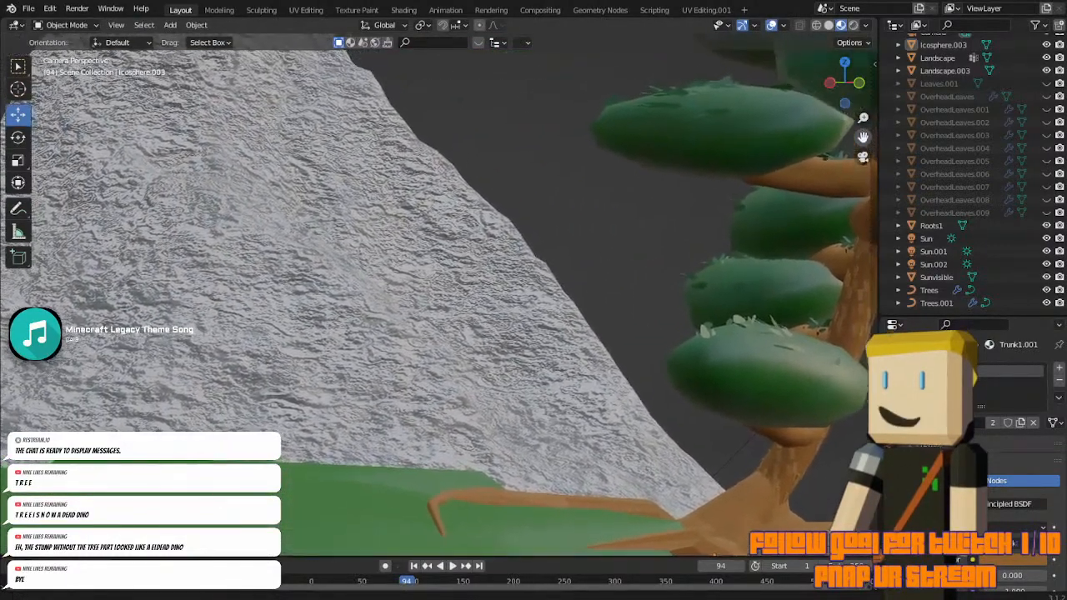
pyautogui.scroll(-3, 797, 218)
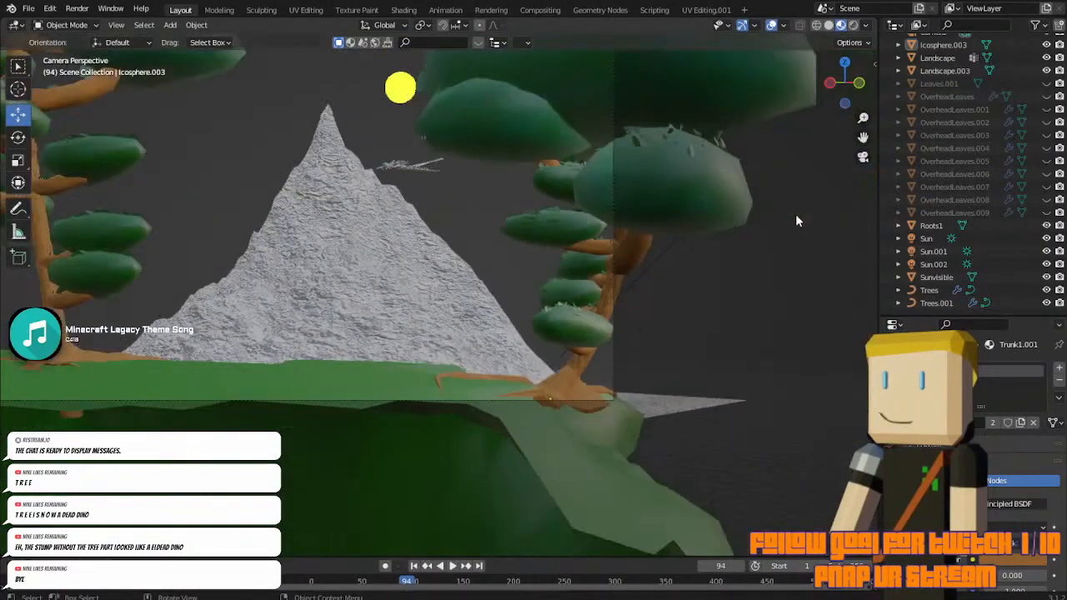
pyautogui.moveTo(863, 136); pyautogui.dragTo(998, 244)
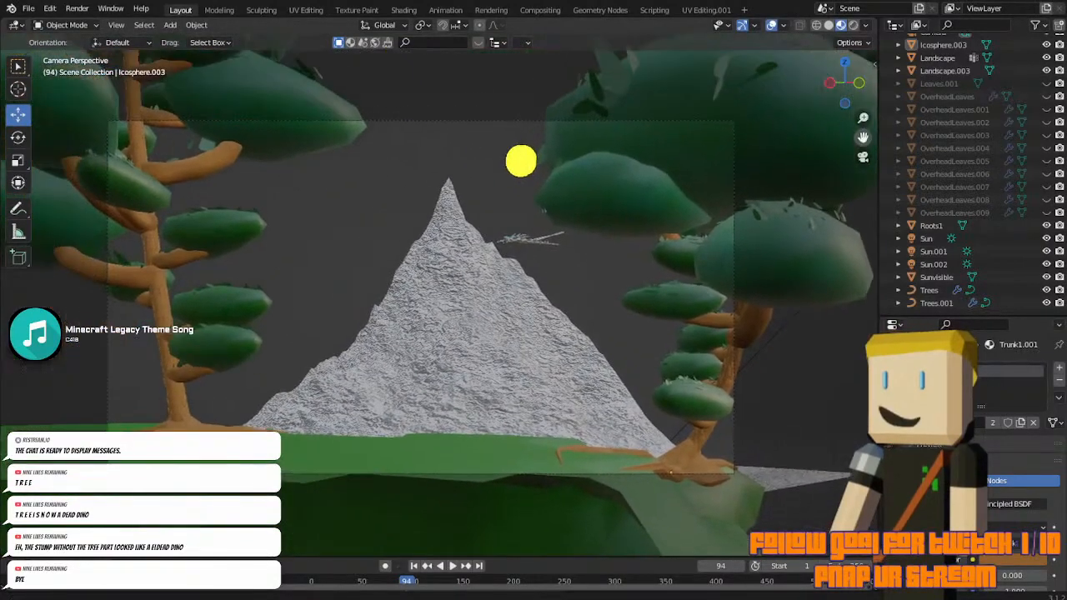
pyautogui.scroll(3, 863, 138)
pyautogui.scroll(-1, 863, 137)
pyautogui.moveTo(863, 137); pyautogui.dragTo(869, 140)
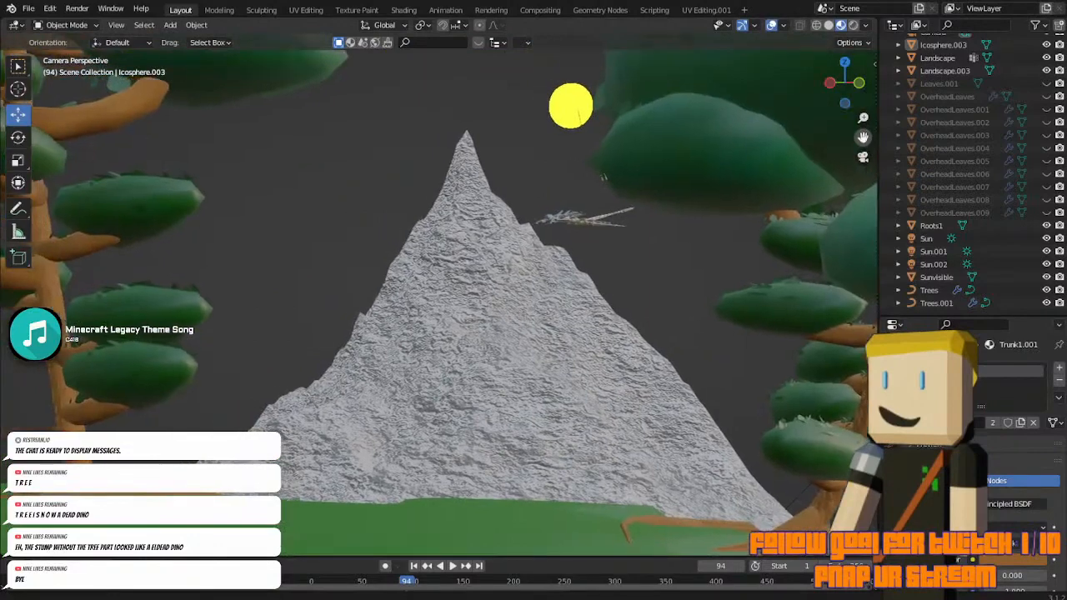
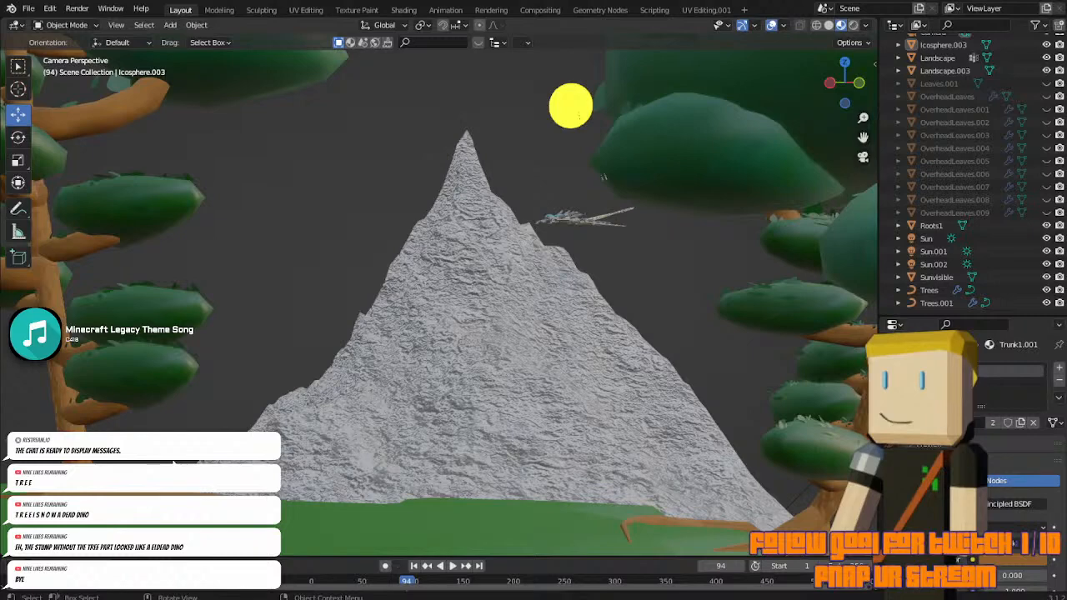
# In the mountain's stone material, connect the Mix Shader output to the Material Output's Surface and return to the Layout workspace.
pyautogui.scroll(-3, 481, 353)
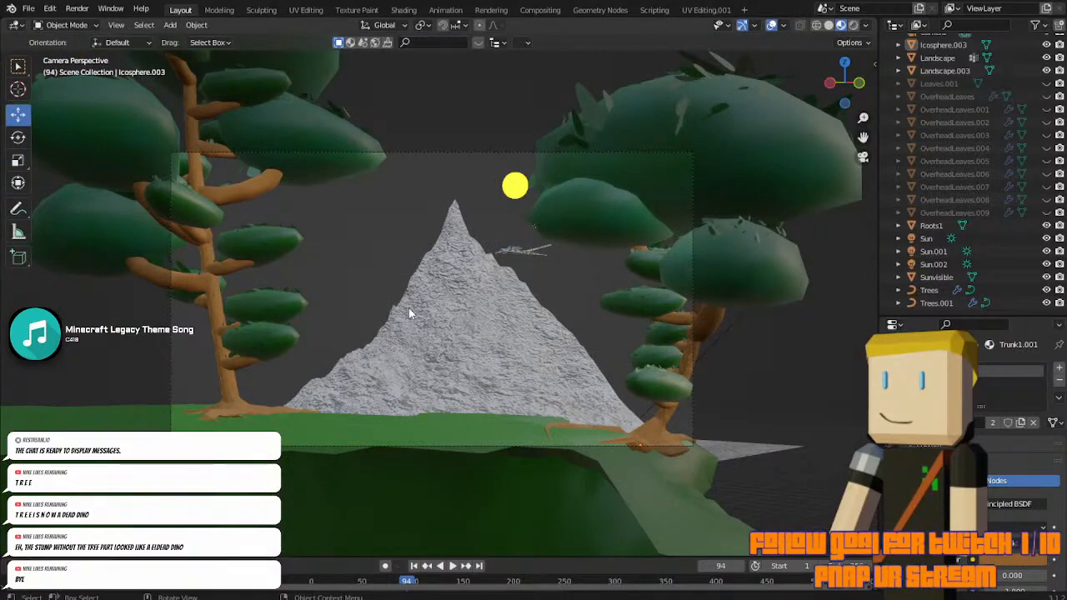
pyautogui.click(462, 284)
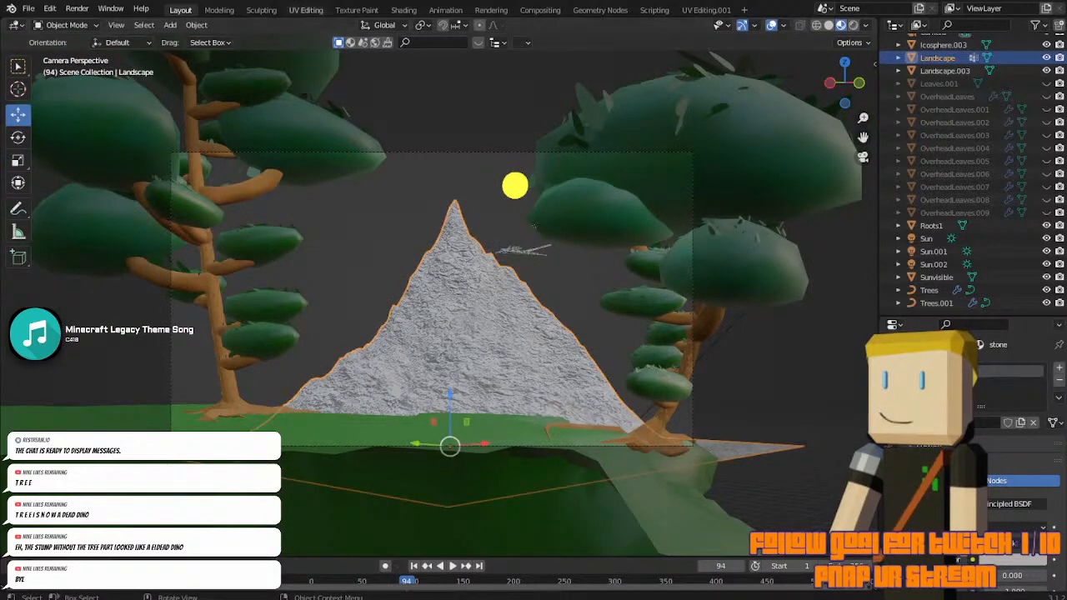
pyautogui.click(404, 9)
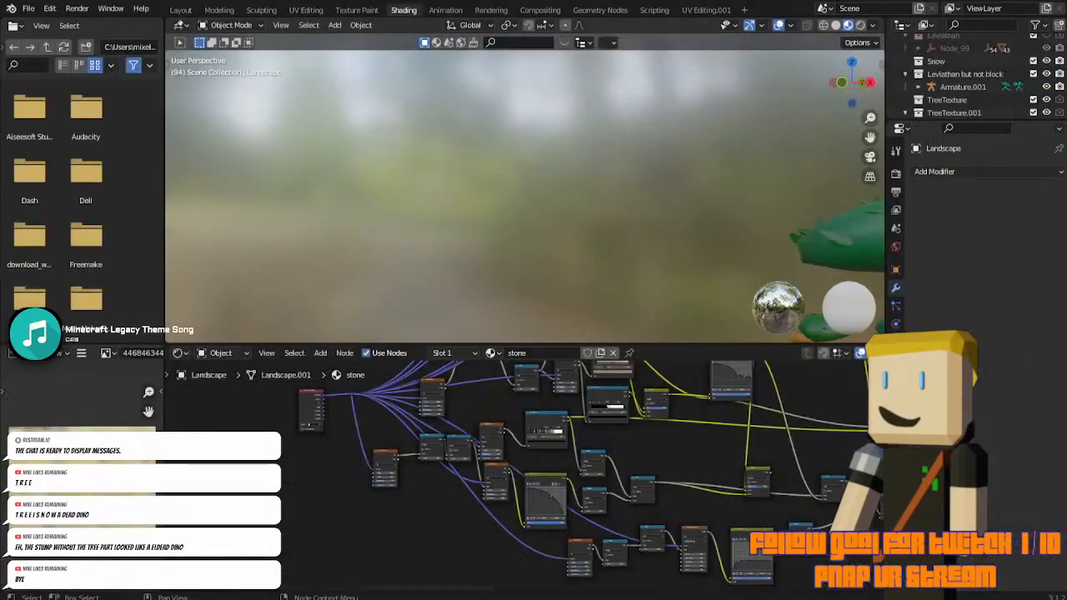
pyautogui.moveTo(732, 517); pyautogui.dragTo(226, 479, button='middle')
pyautogui.moveTo(688, 410); pyautogui.dragTo(323, 449, button='middle')
pyautogui.scroll(7, 536, 465)
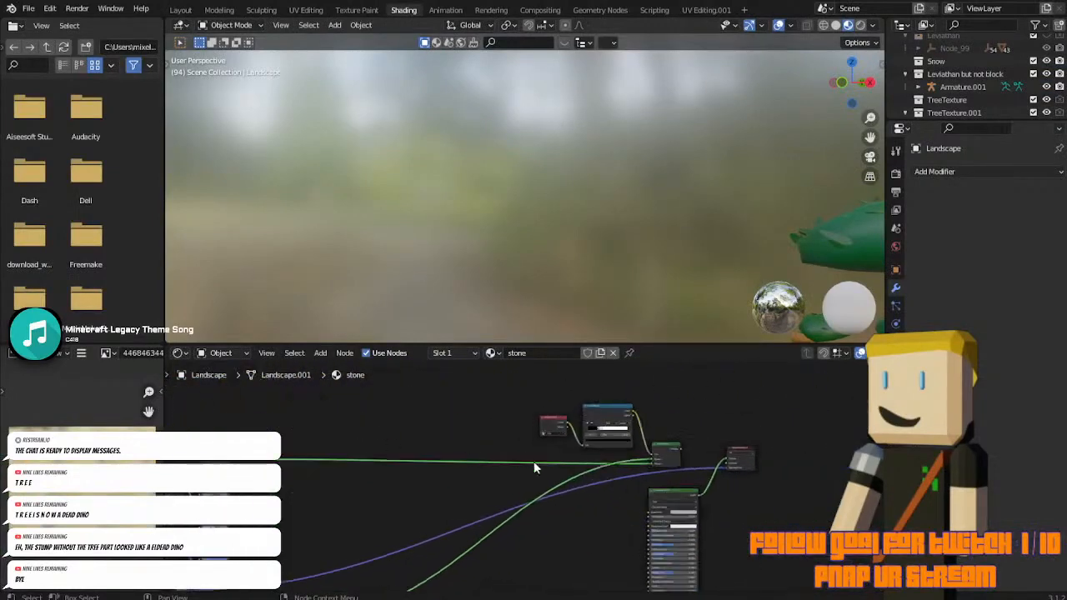
pyautogui.moveTo(692, 489); pyautogui.dragTo(416, 467, button='middle')
pyautogui.moveTo(466, 410); pyautogui.dragTo(546, 430)
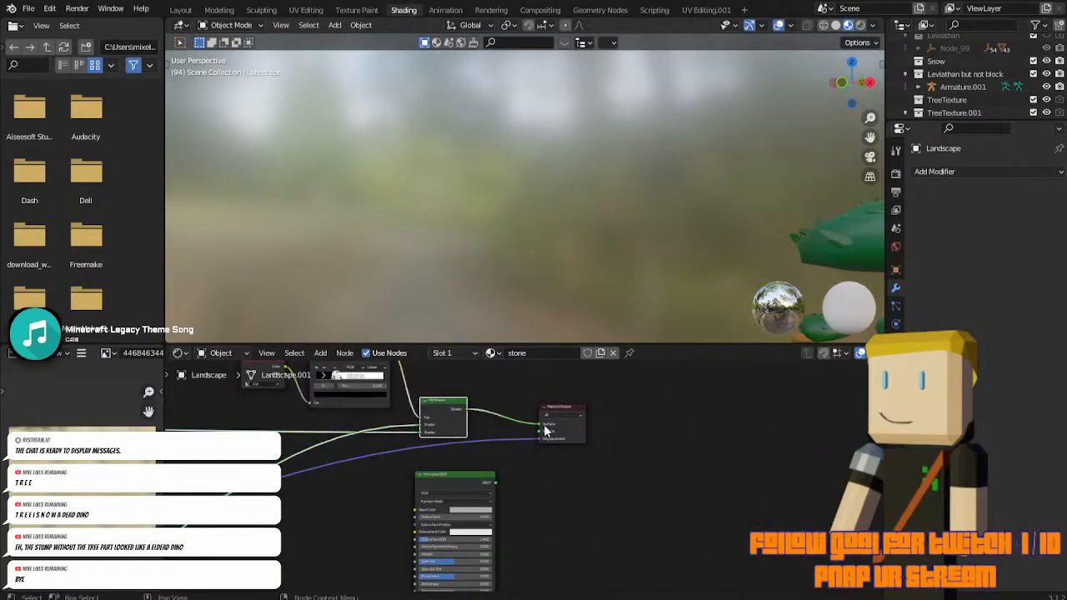
pyautogui.click(181, 10)
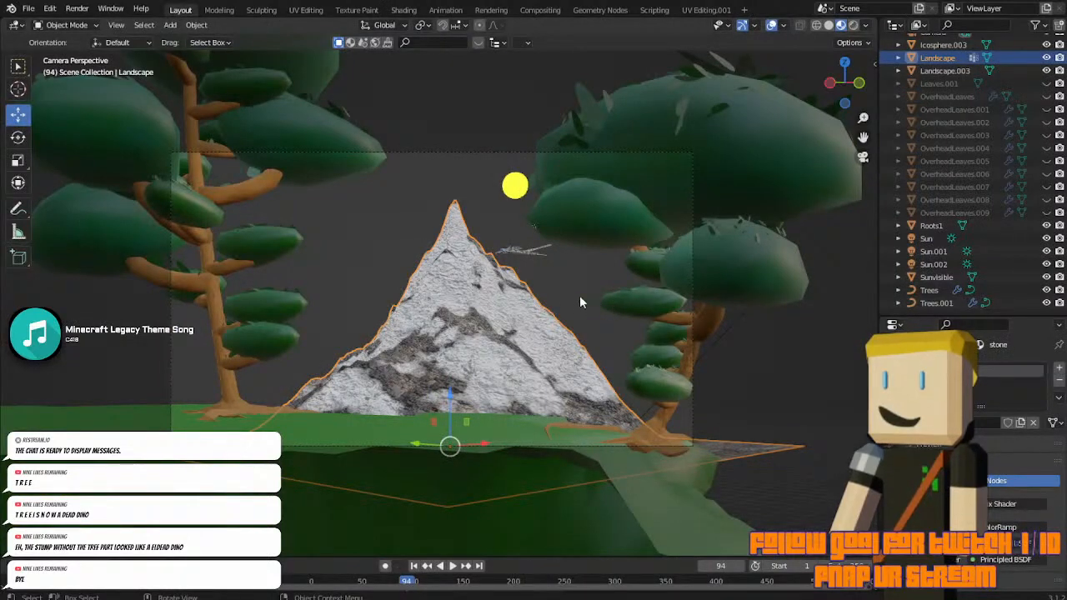
# Render frame 94 from the camera and fit the whole image in the render window.
pyautogui.press('F12')
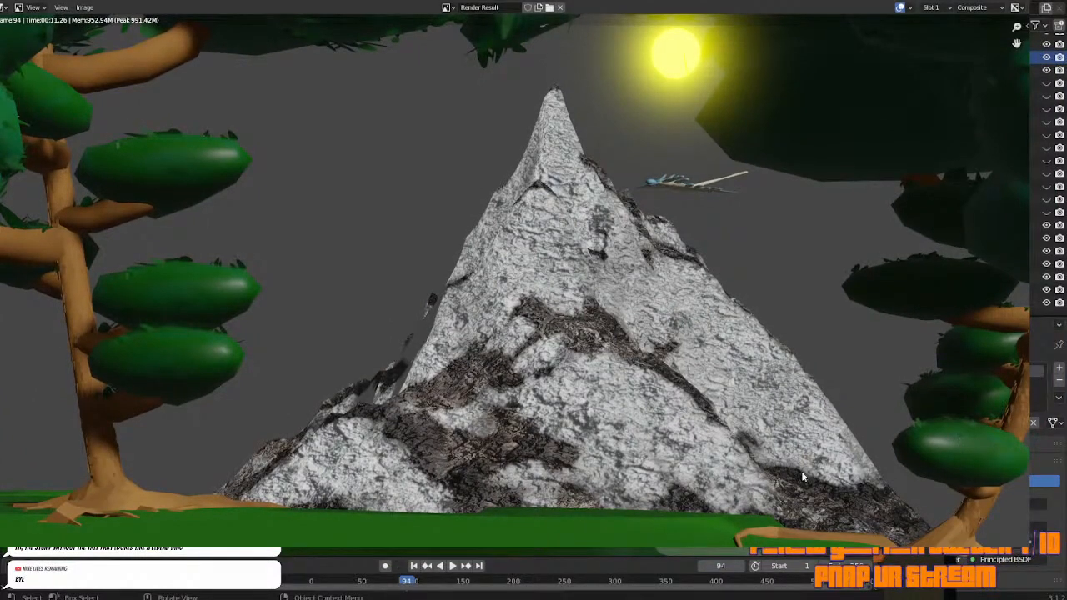
pyautogui.scroll(-4, 803, 473)
pyautogui.scroll(1, 804, 474)
pyautogui.scroll(2, 804, 474)
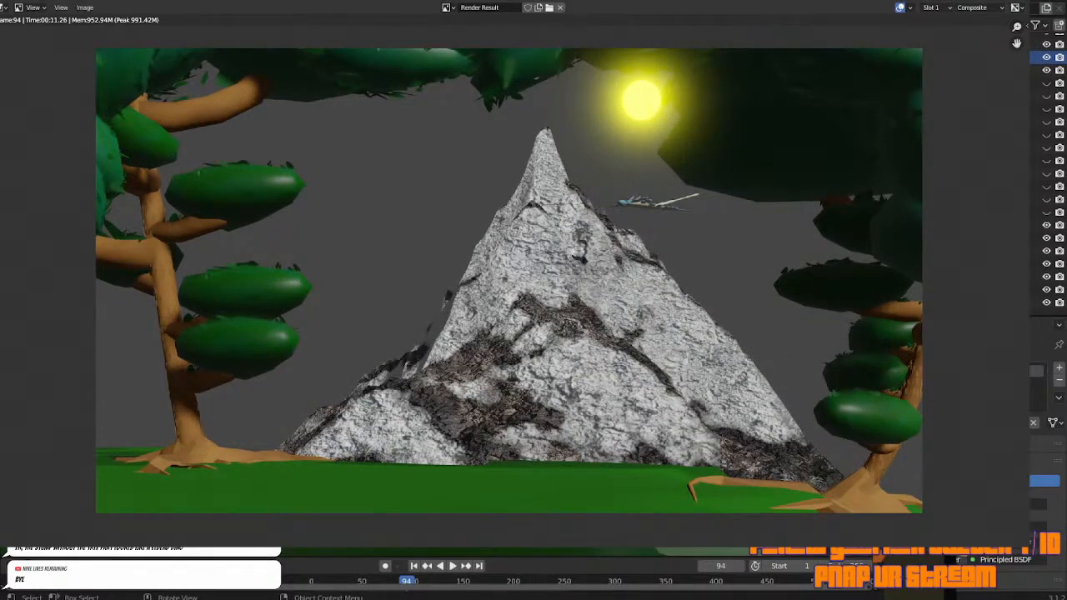
# Examine the rendered mountain, trees and roots up close and as a whole, and leave the render window.
pyautogui.scroll(1, 515, 282)
pyautogui.scroll(-1, 515, 281)
pyautogui.scroll(1, 504, 321)
pyautogui.scroll(-1, 504, 321)
pyautogui.scroll(1, 504, 321)
pyautogui.scroll(-1, 505, 321)
pyautogui.scroll(1, 514, 284)
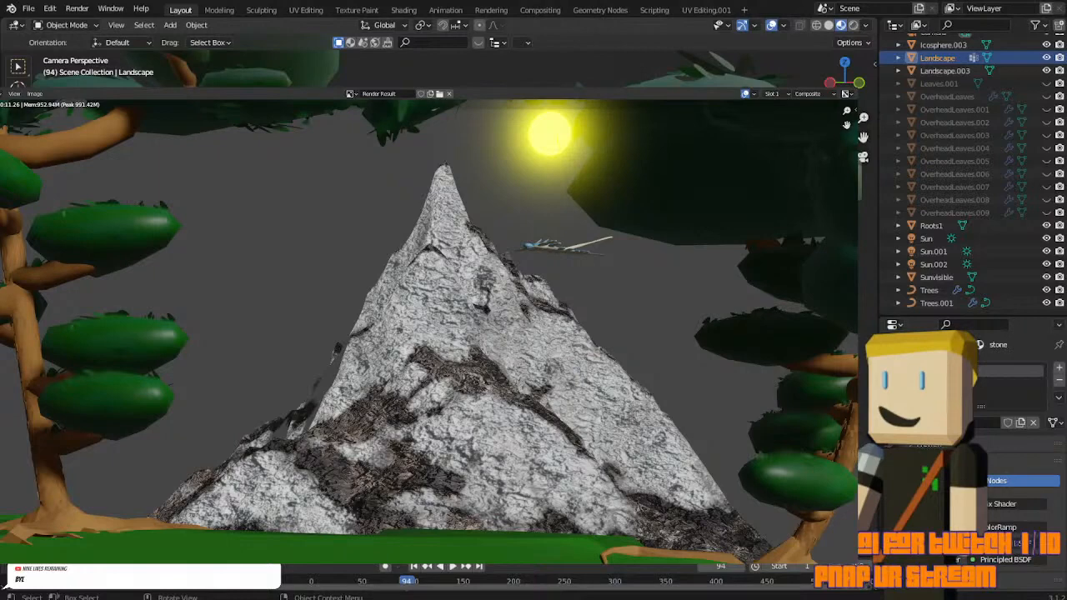
pyautogui.scroll(-1, 405, 332)
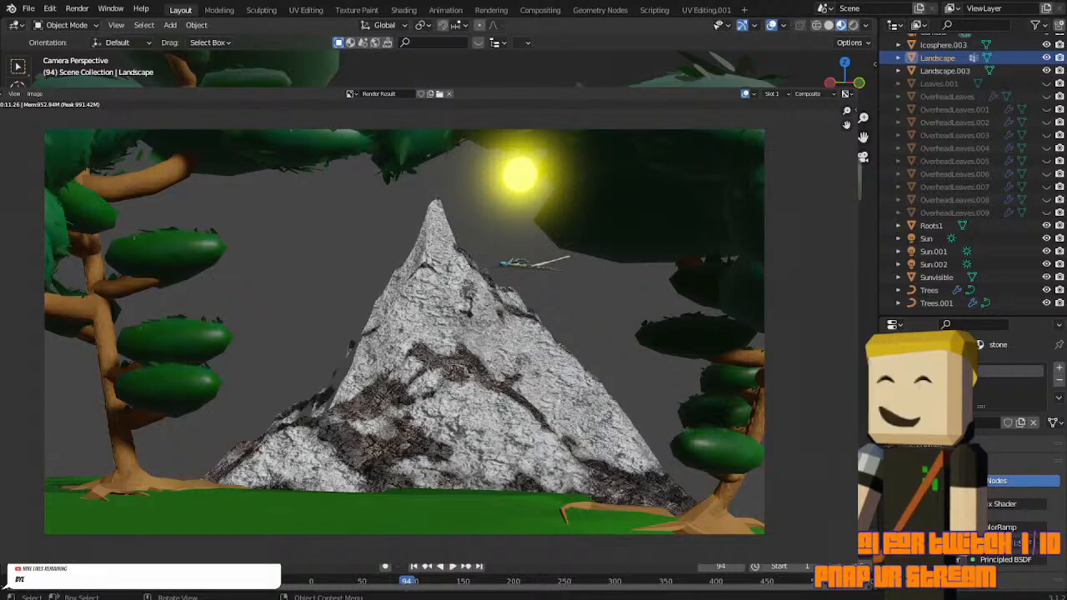
pyautogui.scroll(2, 405, 334)
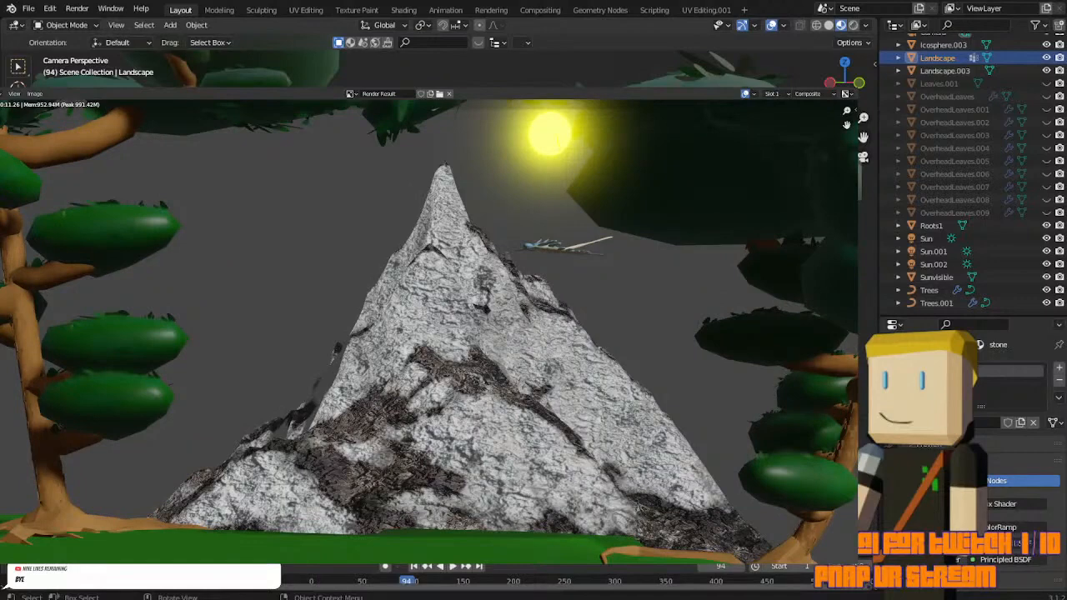
pyautogui.scroll(-1, 404, 334)
pyautogui.scroll(1, 404, 333)
pyautogui.scroll(-1, 404, 334)
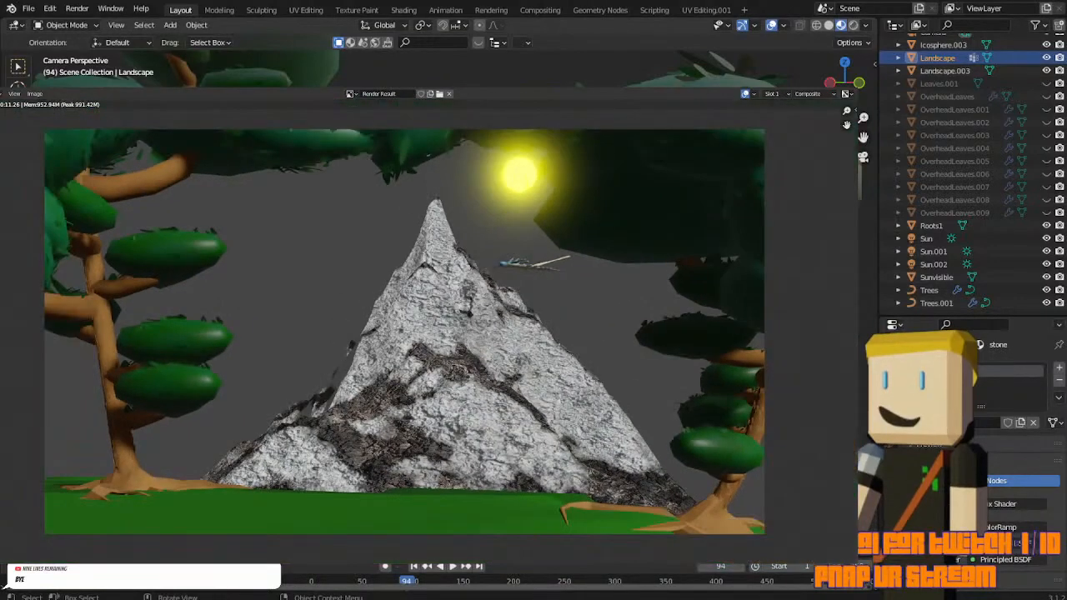
pyautogui.scroll(1, 404, 333)
pyautogui.scroll(-1, 405, 334)
pyautogui.click(789, 81)
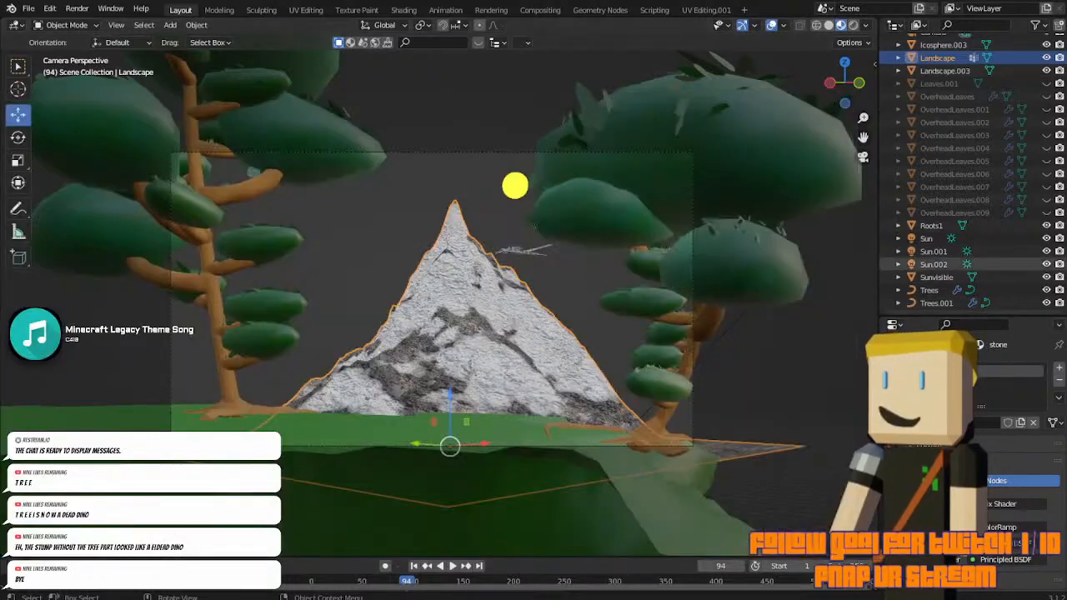